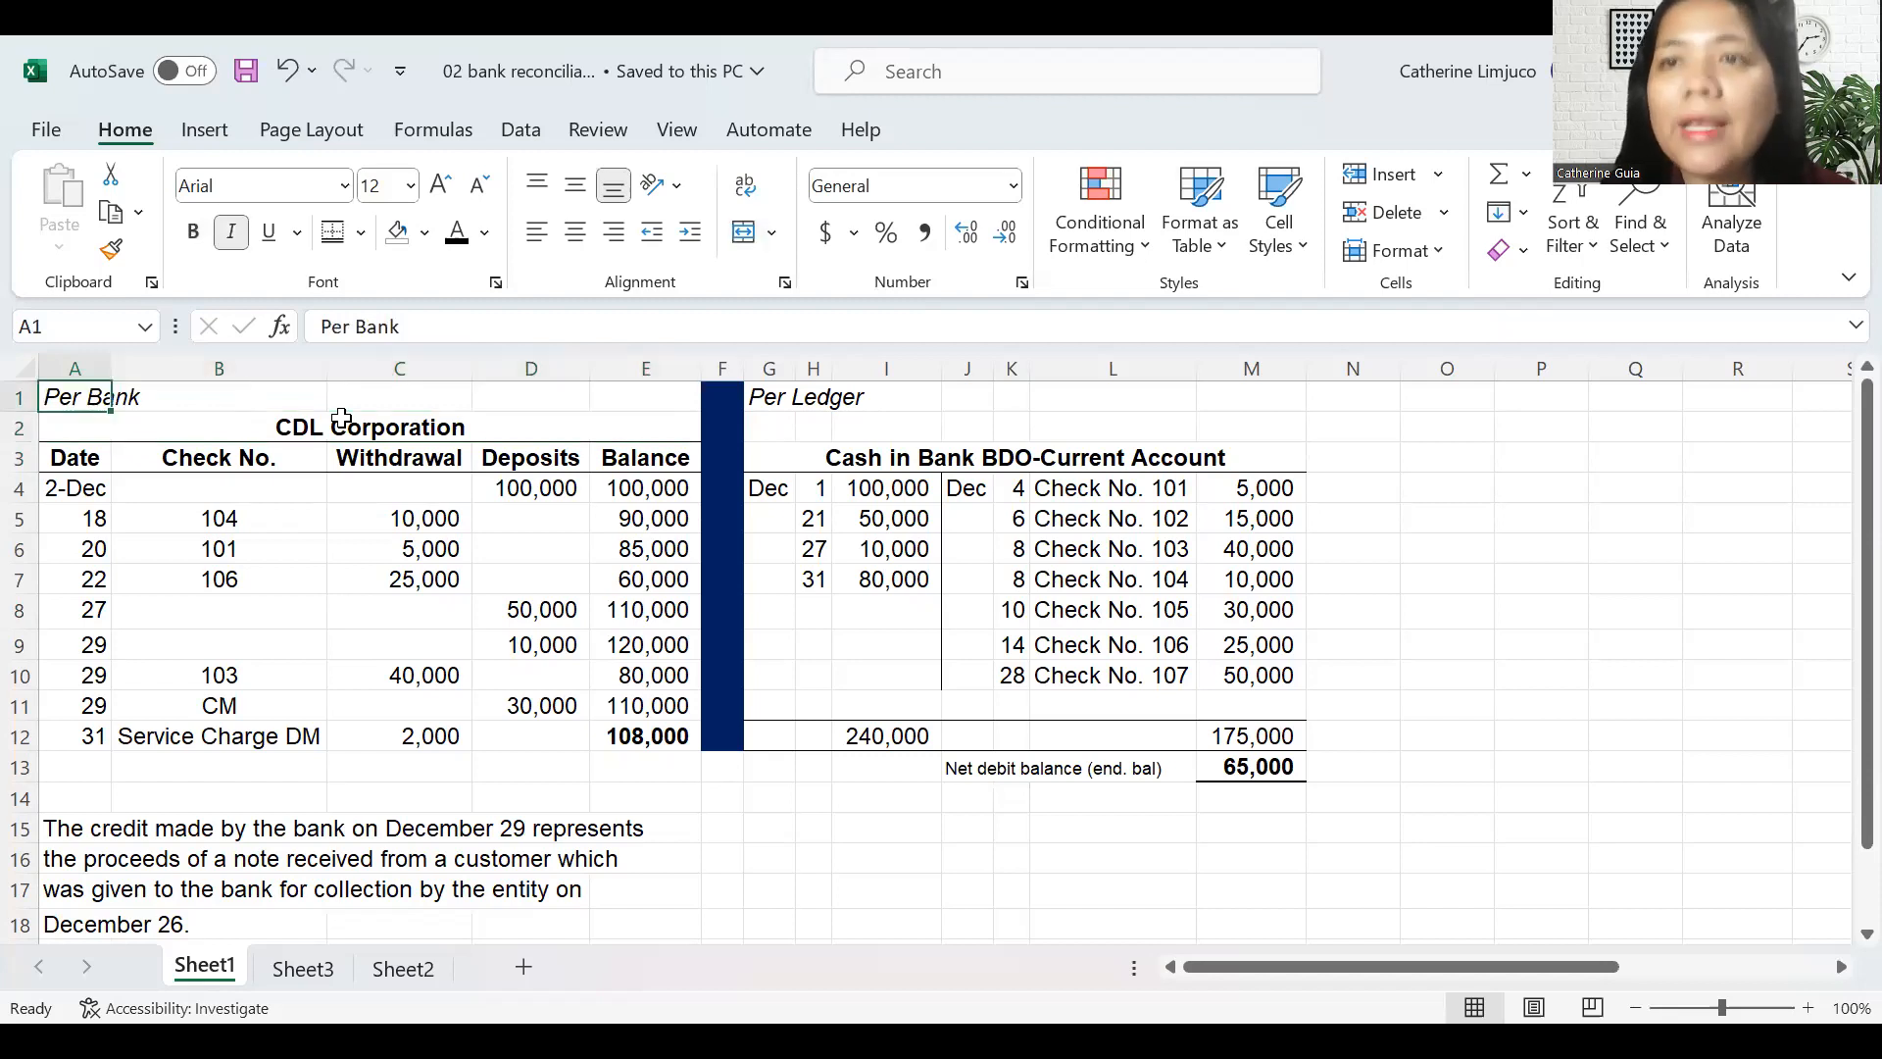
# - Examine the Per Bank and Per Ledger headings and the ledger's debit and credit entries in row 4
pyautogui.press('Right')
pyautogui.press('Right')
pyautogui.press('Right')
pyautogui.press('Right')
pyautogui.press('Right')
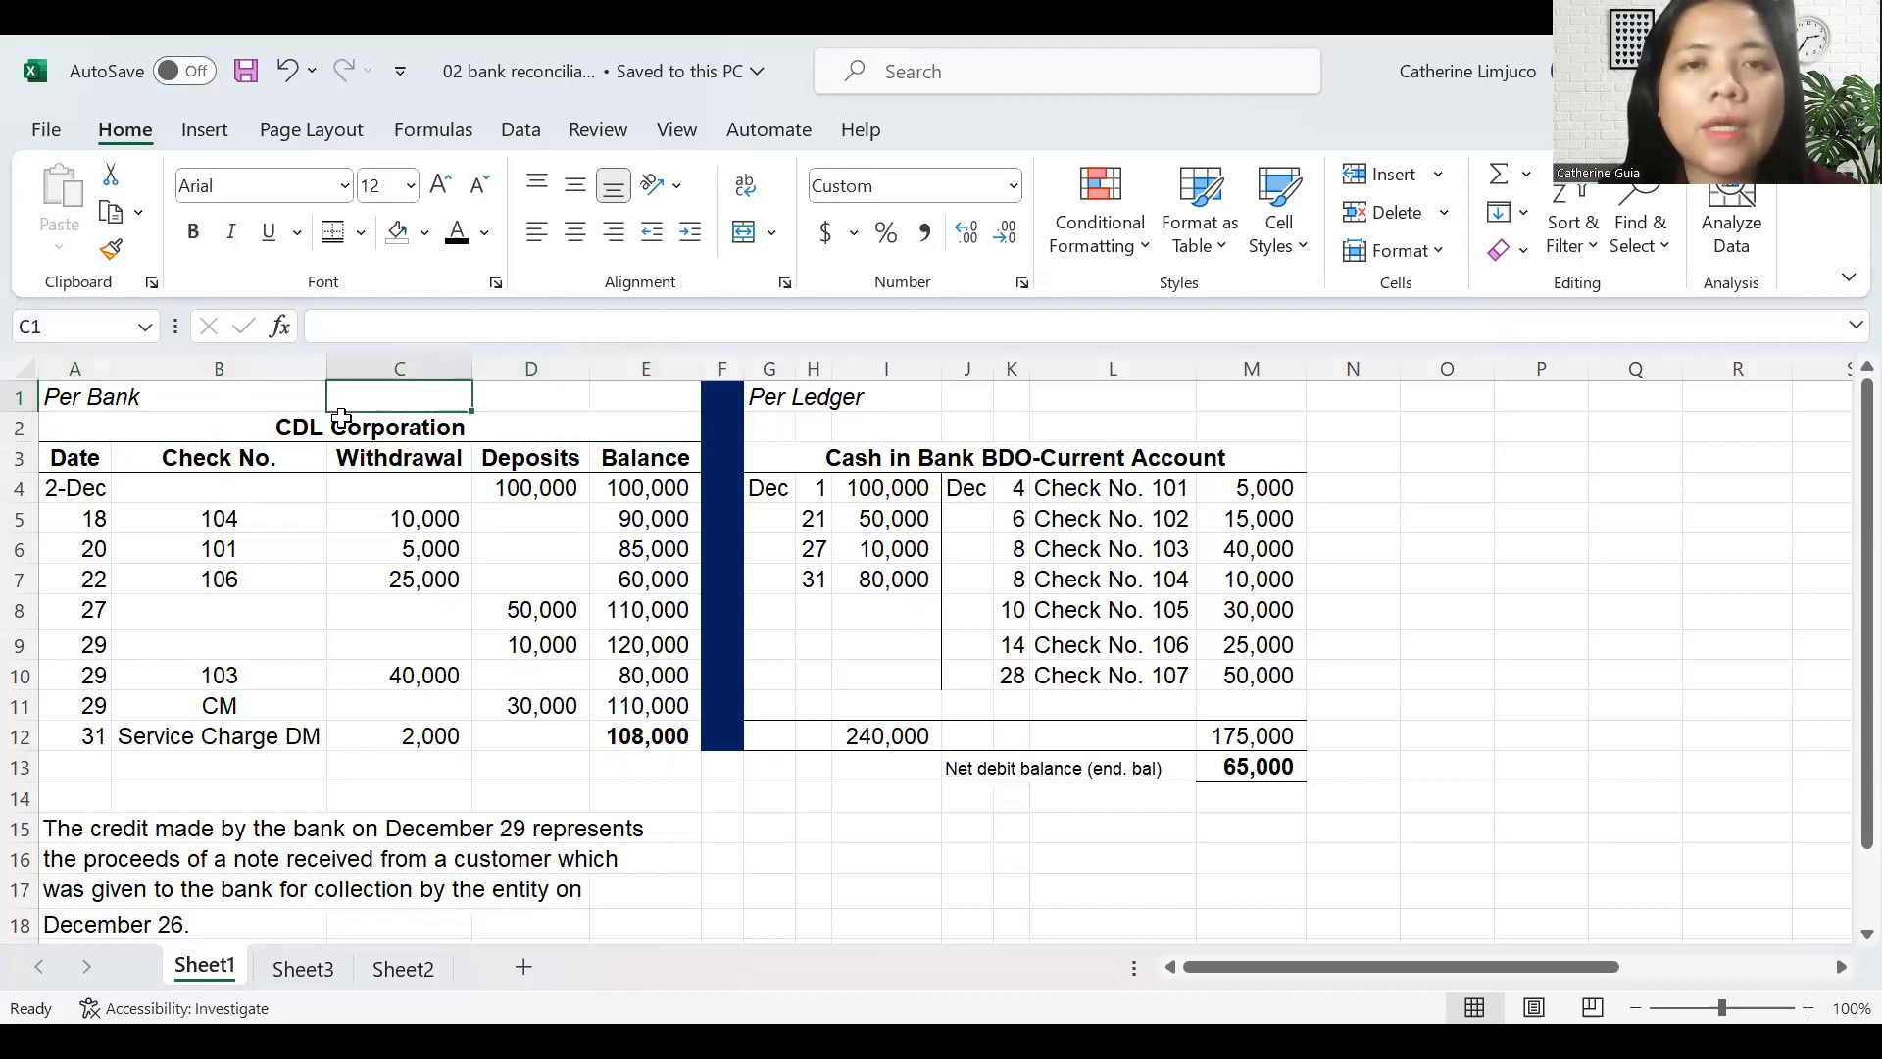
pyautogui.press('Right')
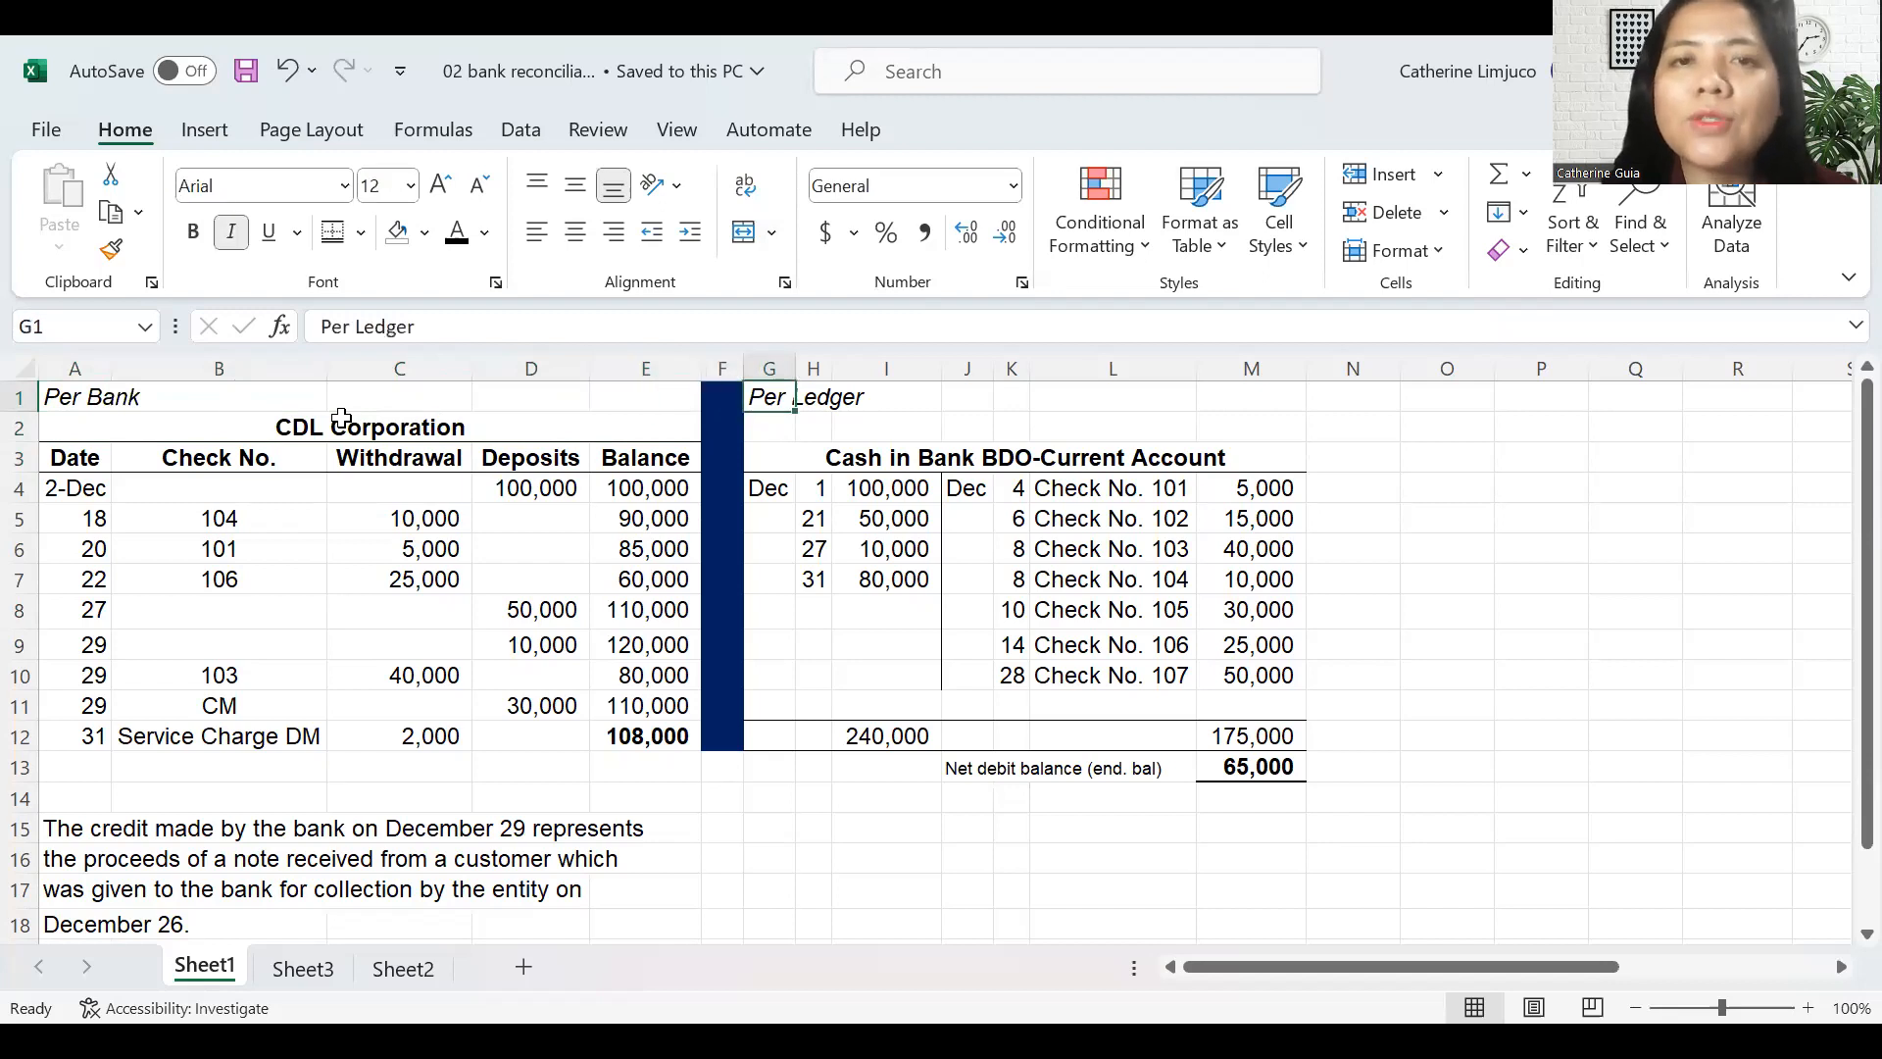
pyautogui.press('Right')
pyautogui.press('Right')
pyautogui.press('Down')
pyautogui.press('Down')
pyautogui.press('Down')
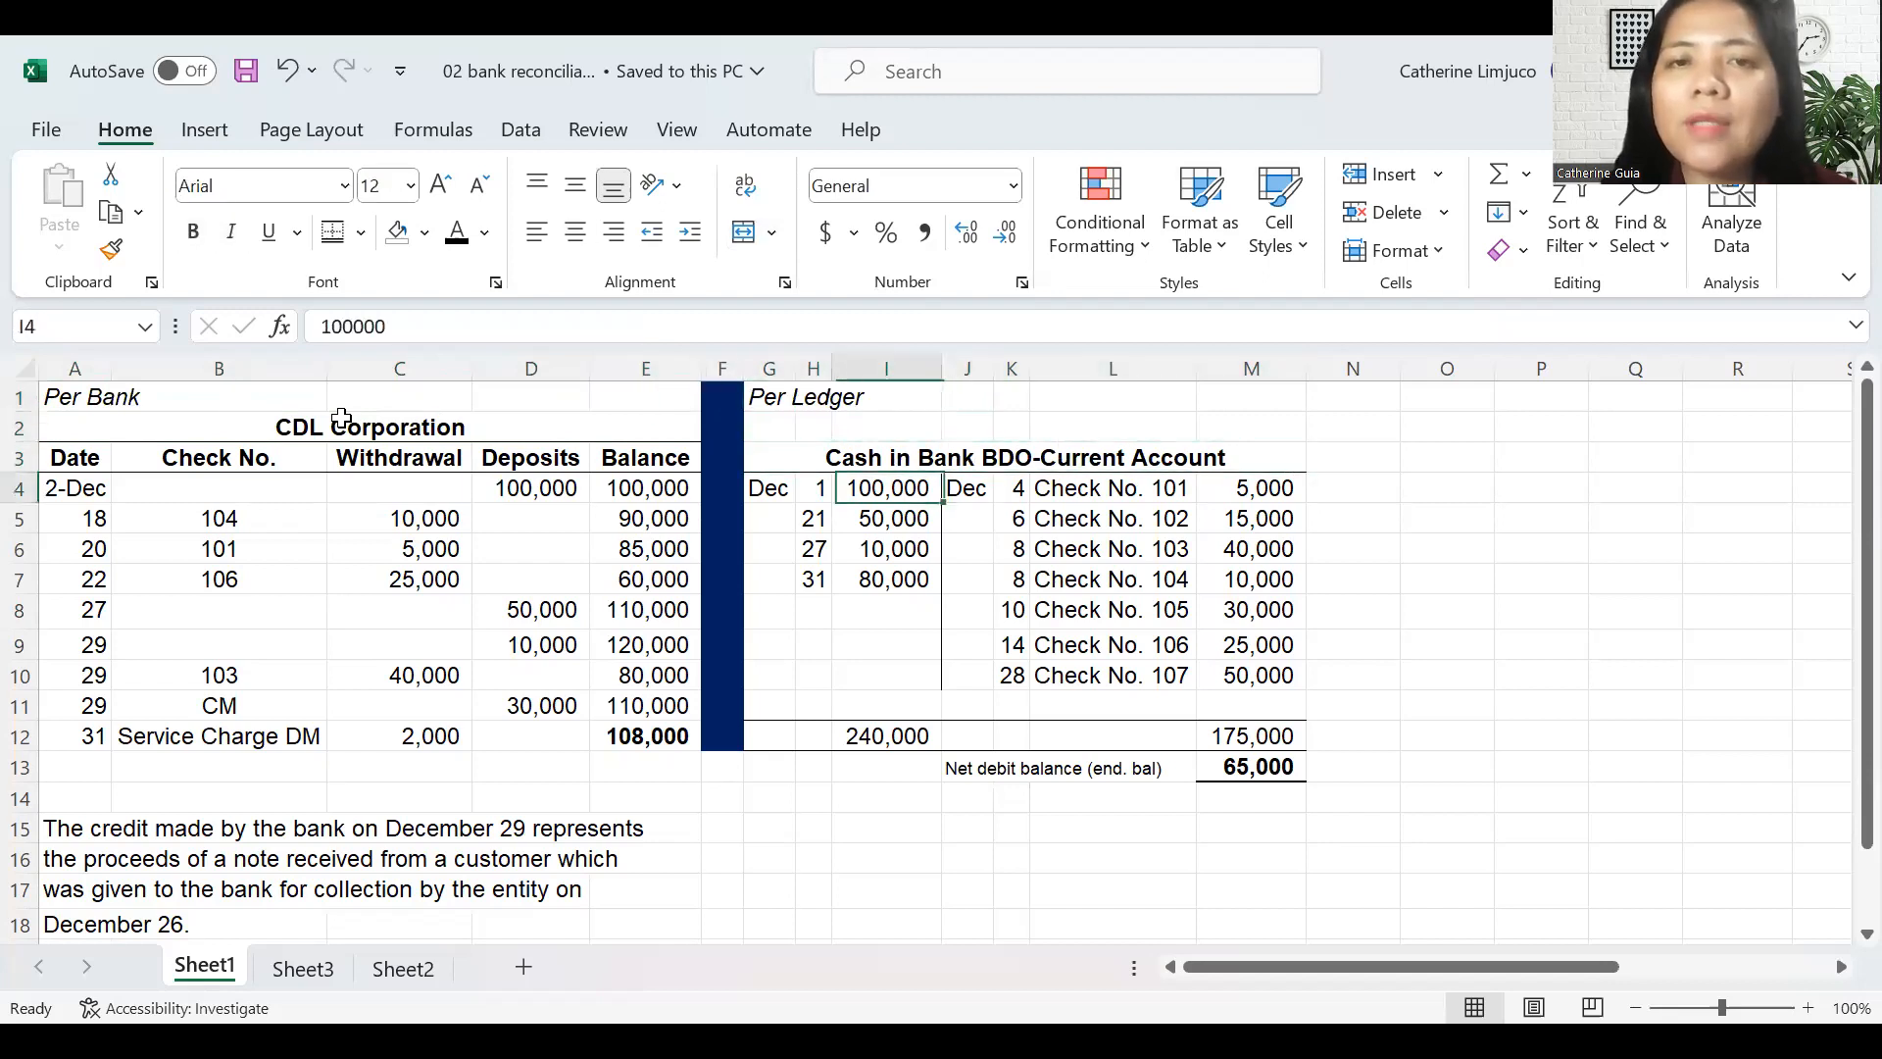
pyautogui.press('Right')
pyautogui.press('Right')
pyautogui.press('Right')
pyautogui.press('Left')
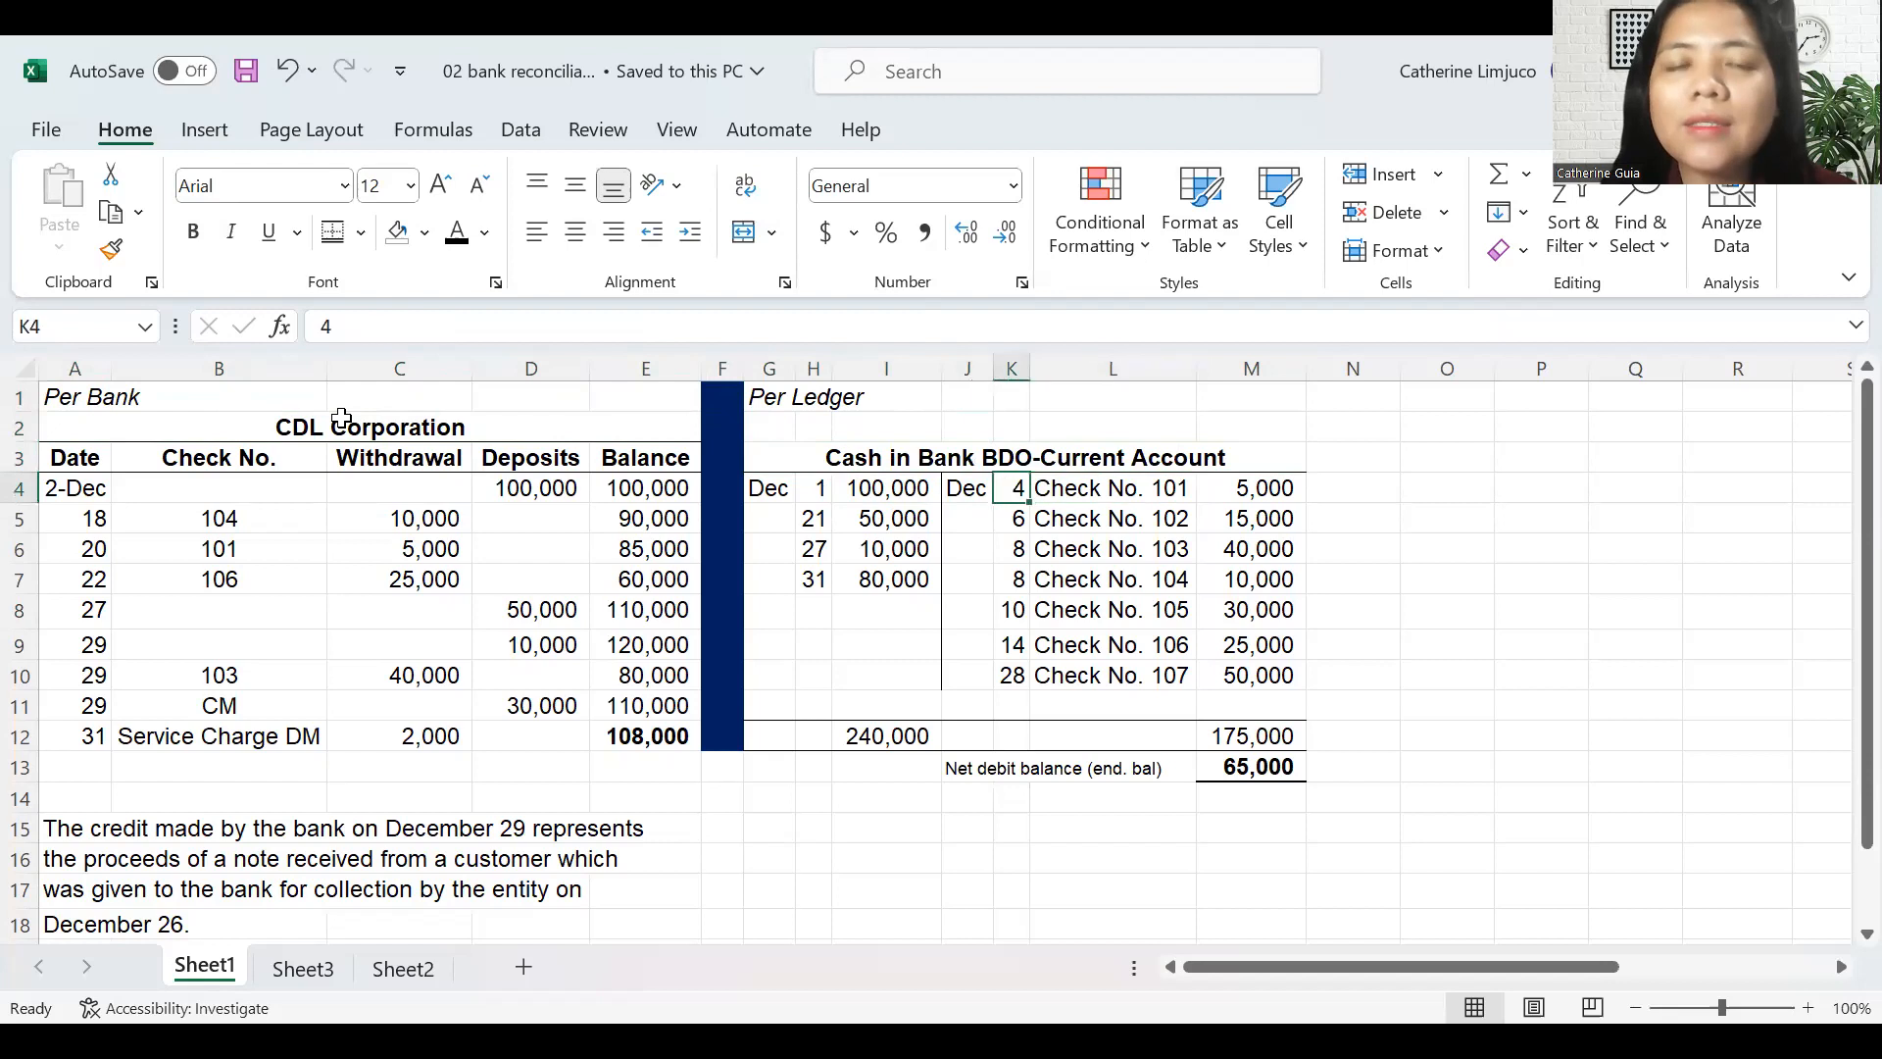
pyautogui.press('Left')
pyautogui.press('Left')
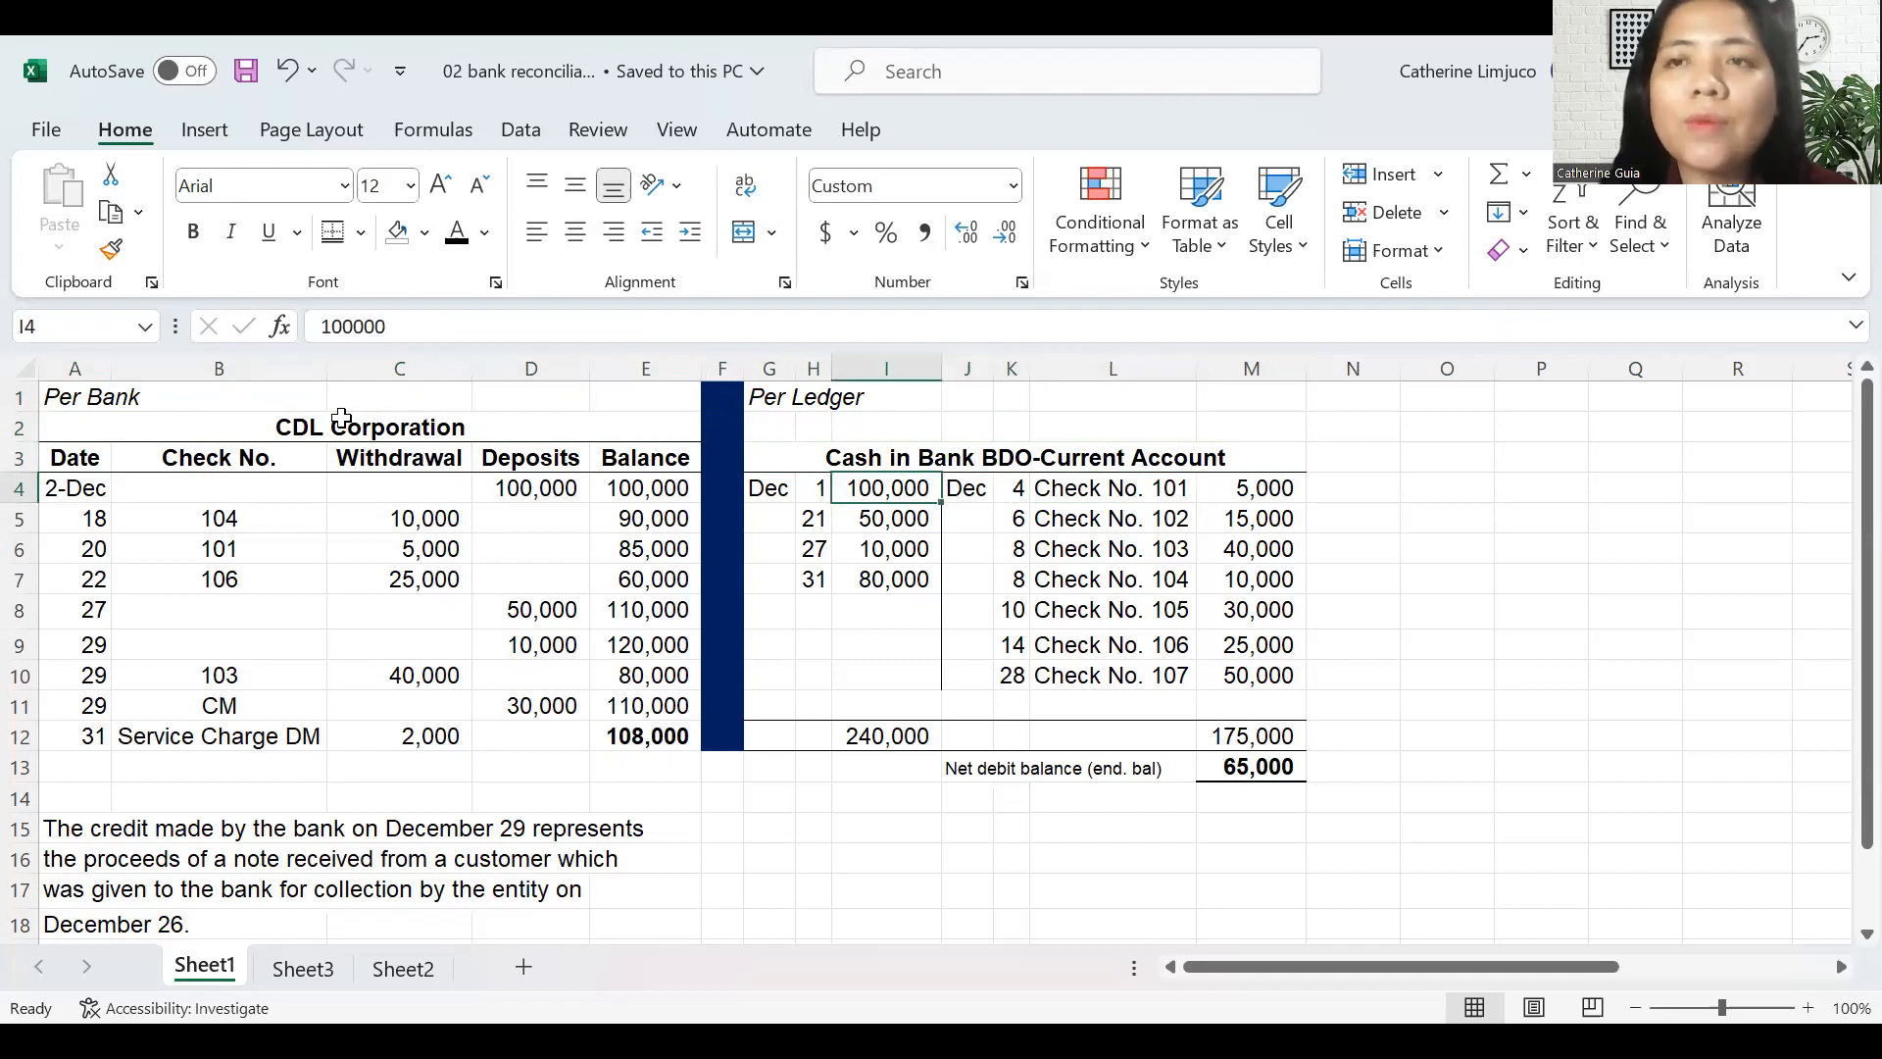
pyautogui.press('Right')
pyautogui.press('Right')
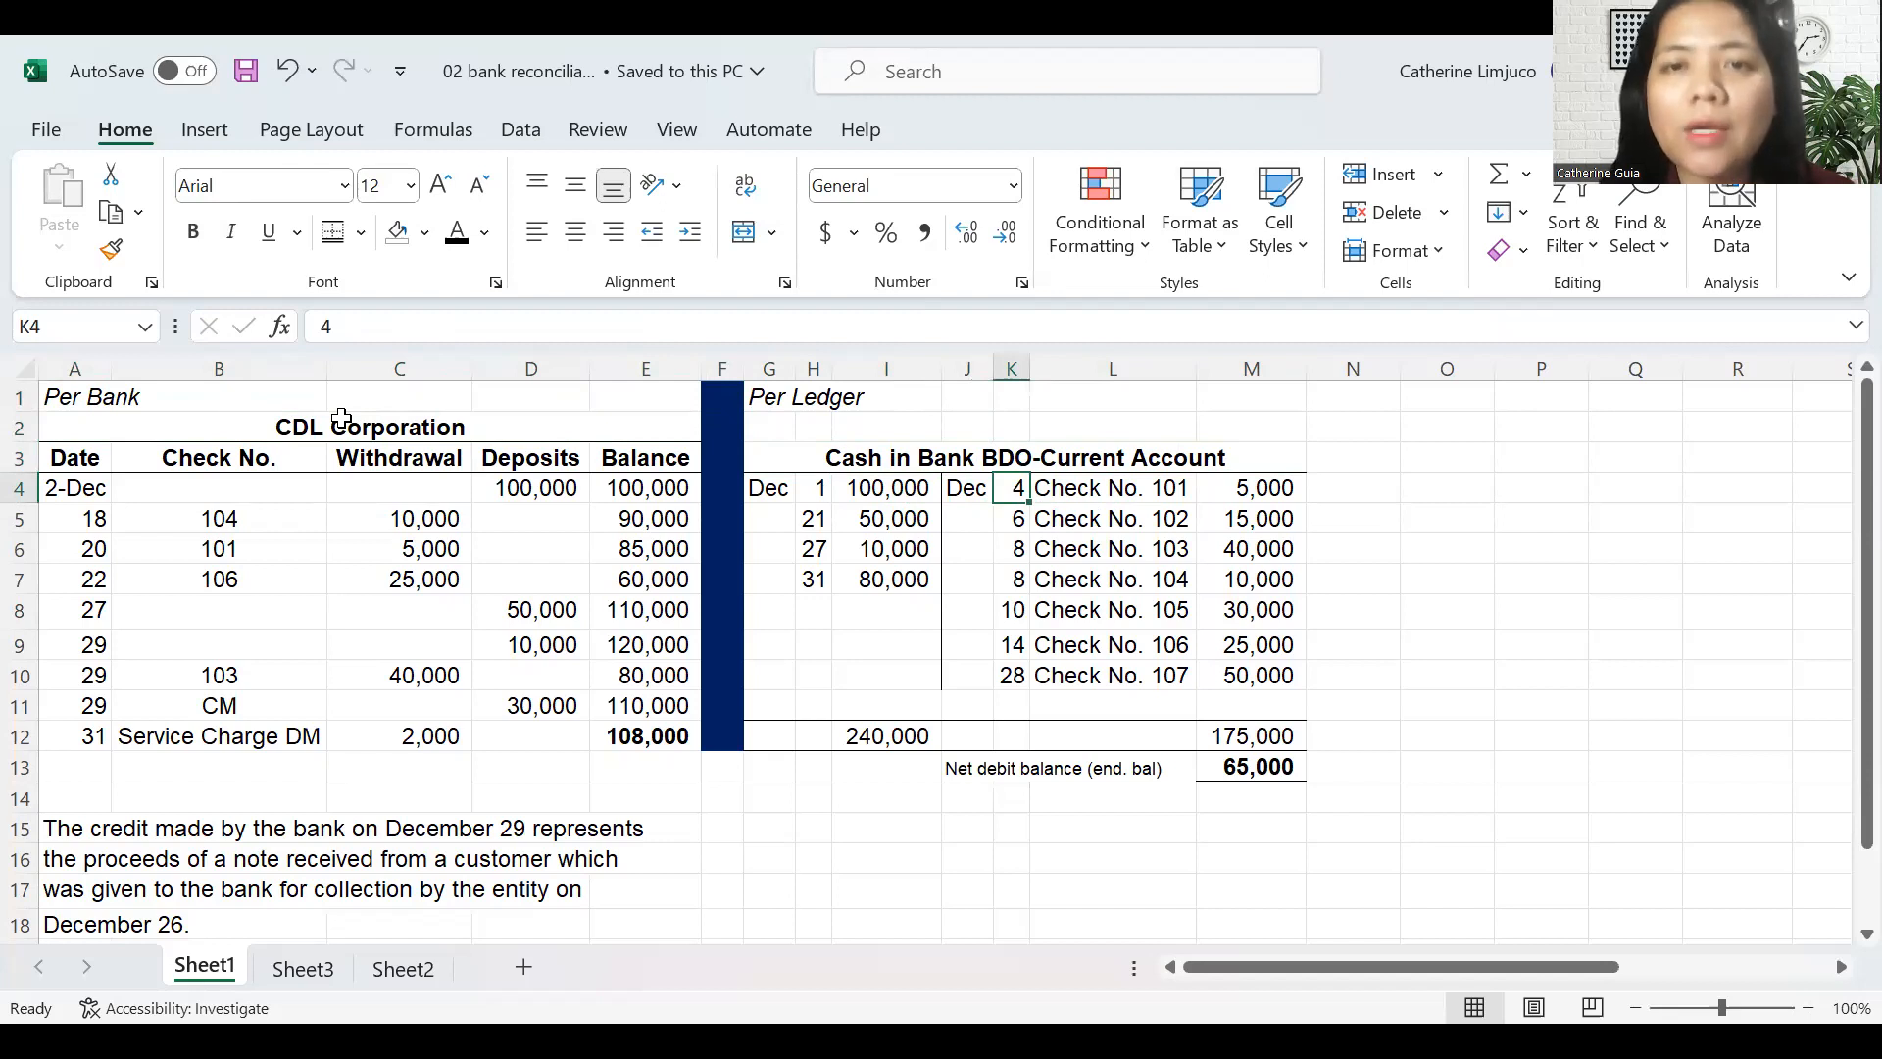
# - Review the bank statement's first entry in row 4 and its column headings from Check No. through Balance
pyautogui.press('Left')
pyautogui.press('Left')
pyautogui.press('Left')
pyautogui.press('Left')
pyautogui.press('Left')
pyautogui.press('Left')
pyautogui.press('Left')
pyautogui.press('Left')
pyautogui.press('Left')
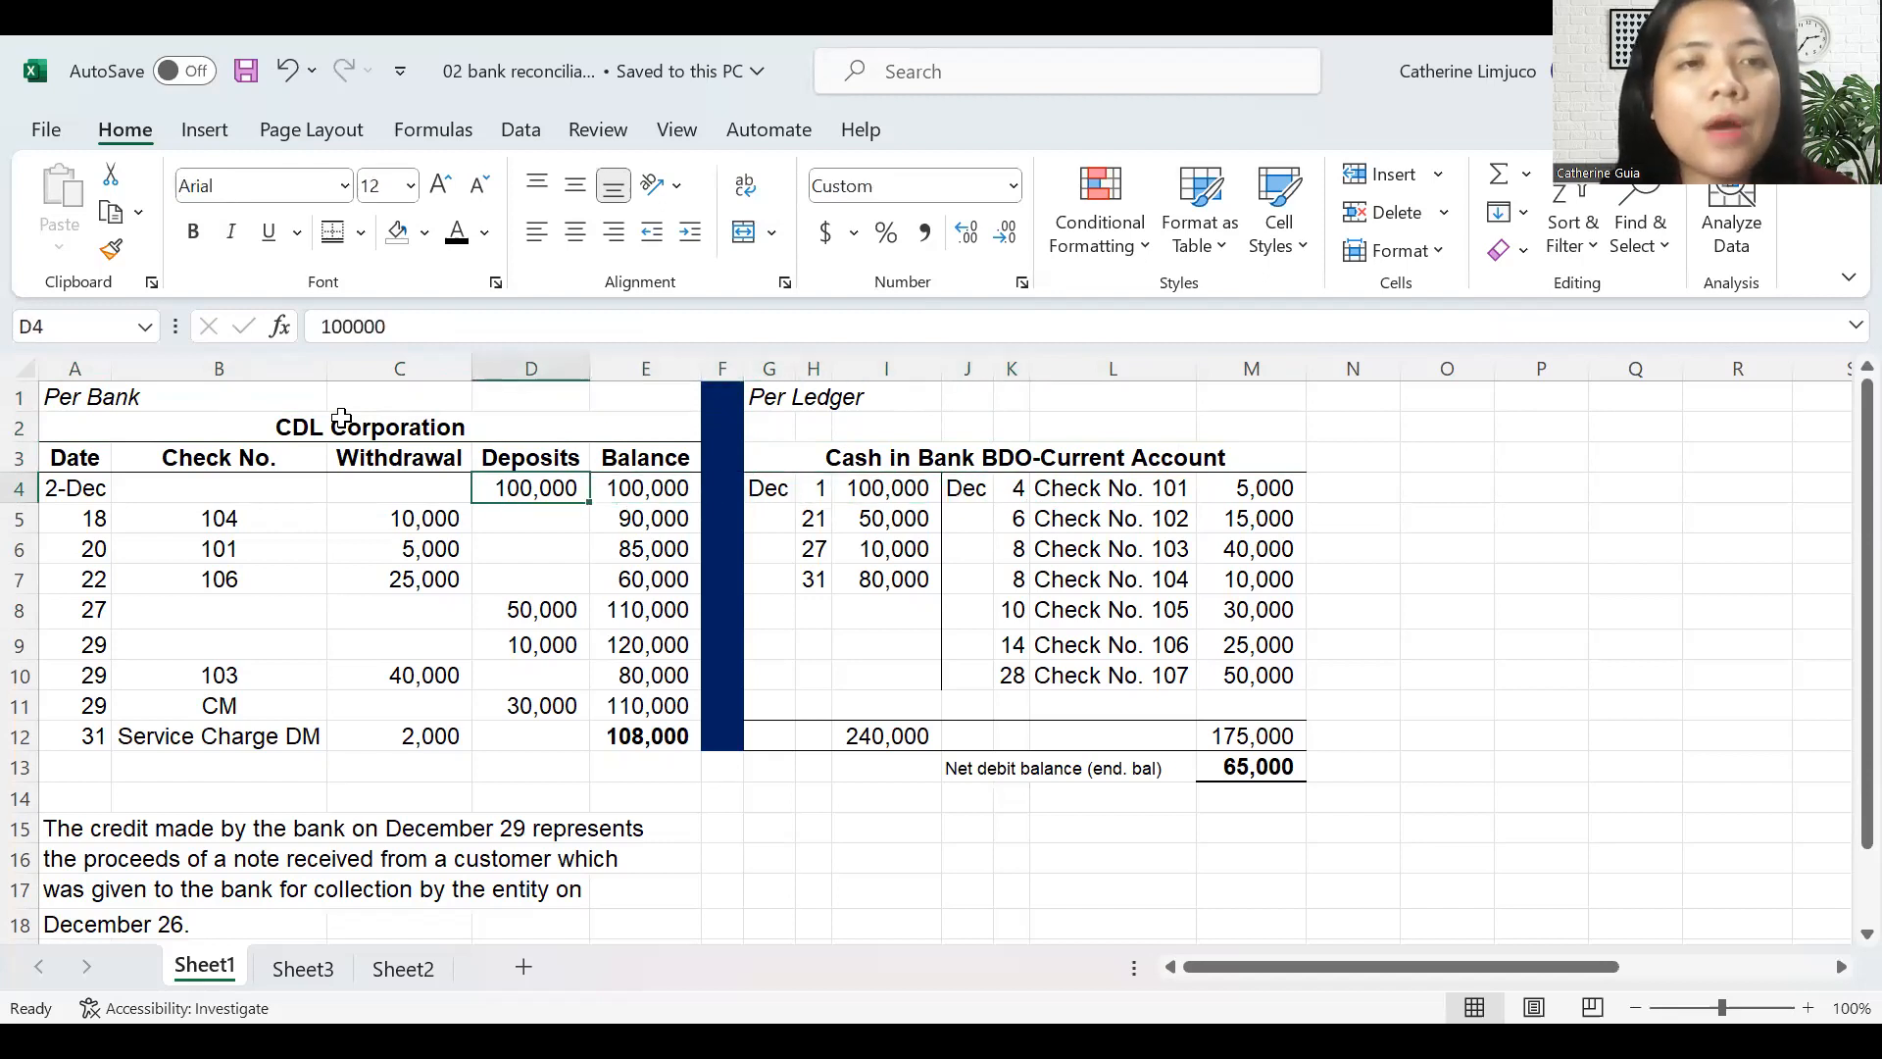
pyautogui.press('Left')
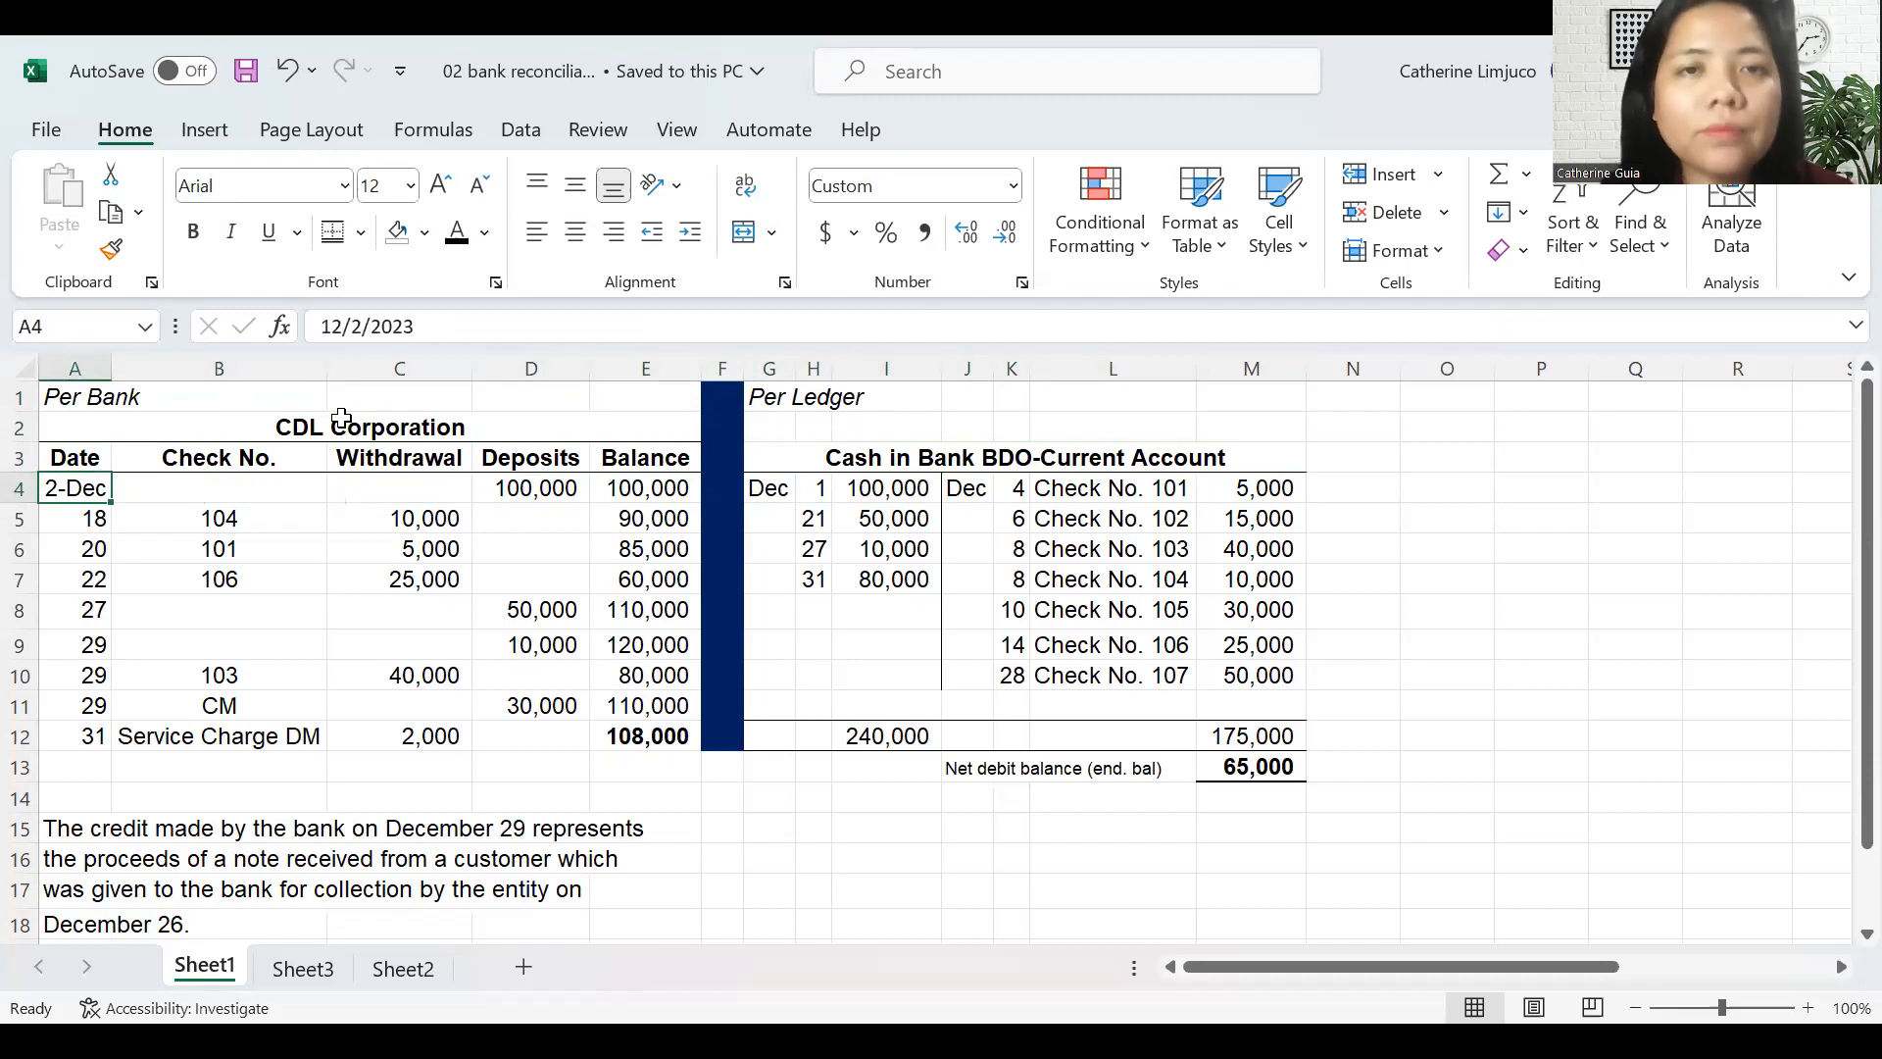
pyautogui.press('Up')
pyautogui.press('Right')
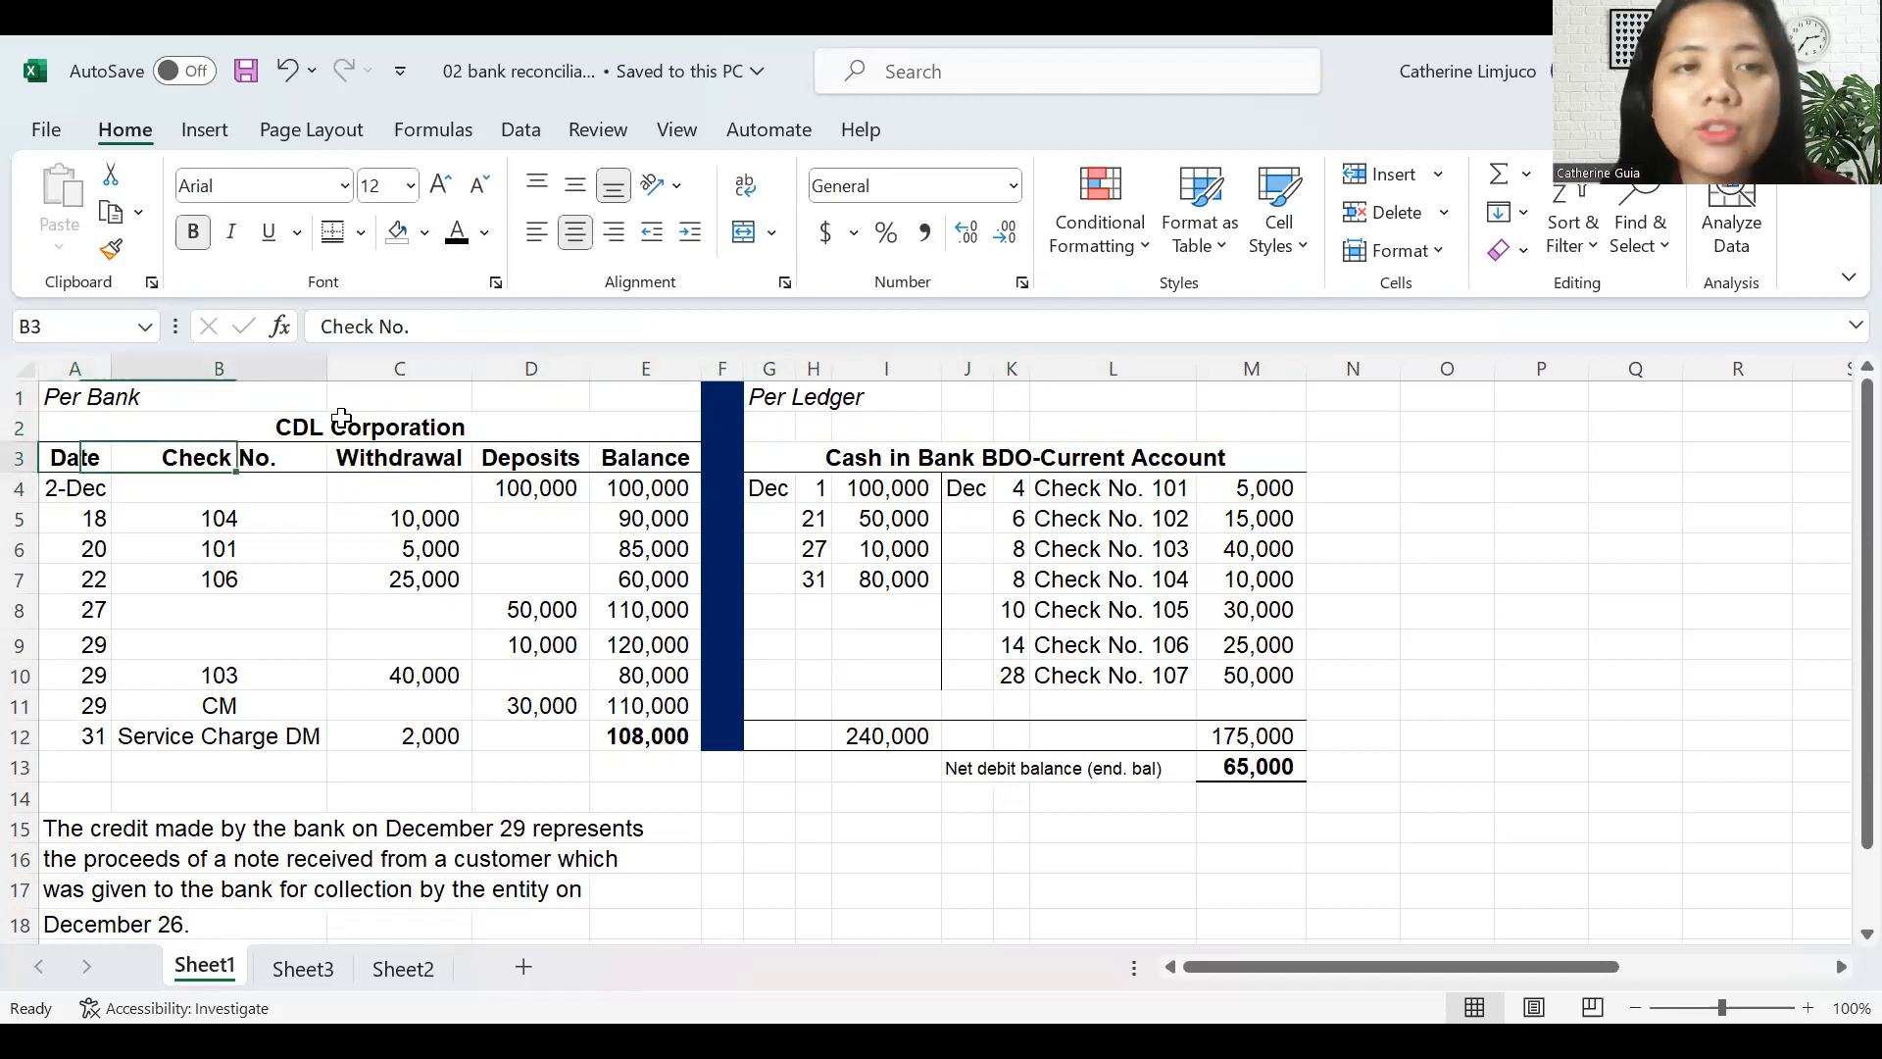
pyautogui.press('Right')
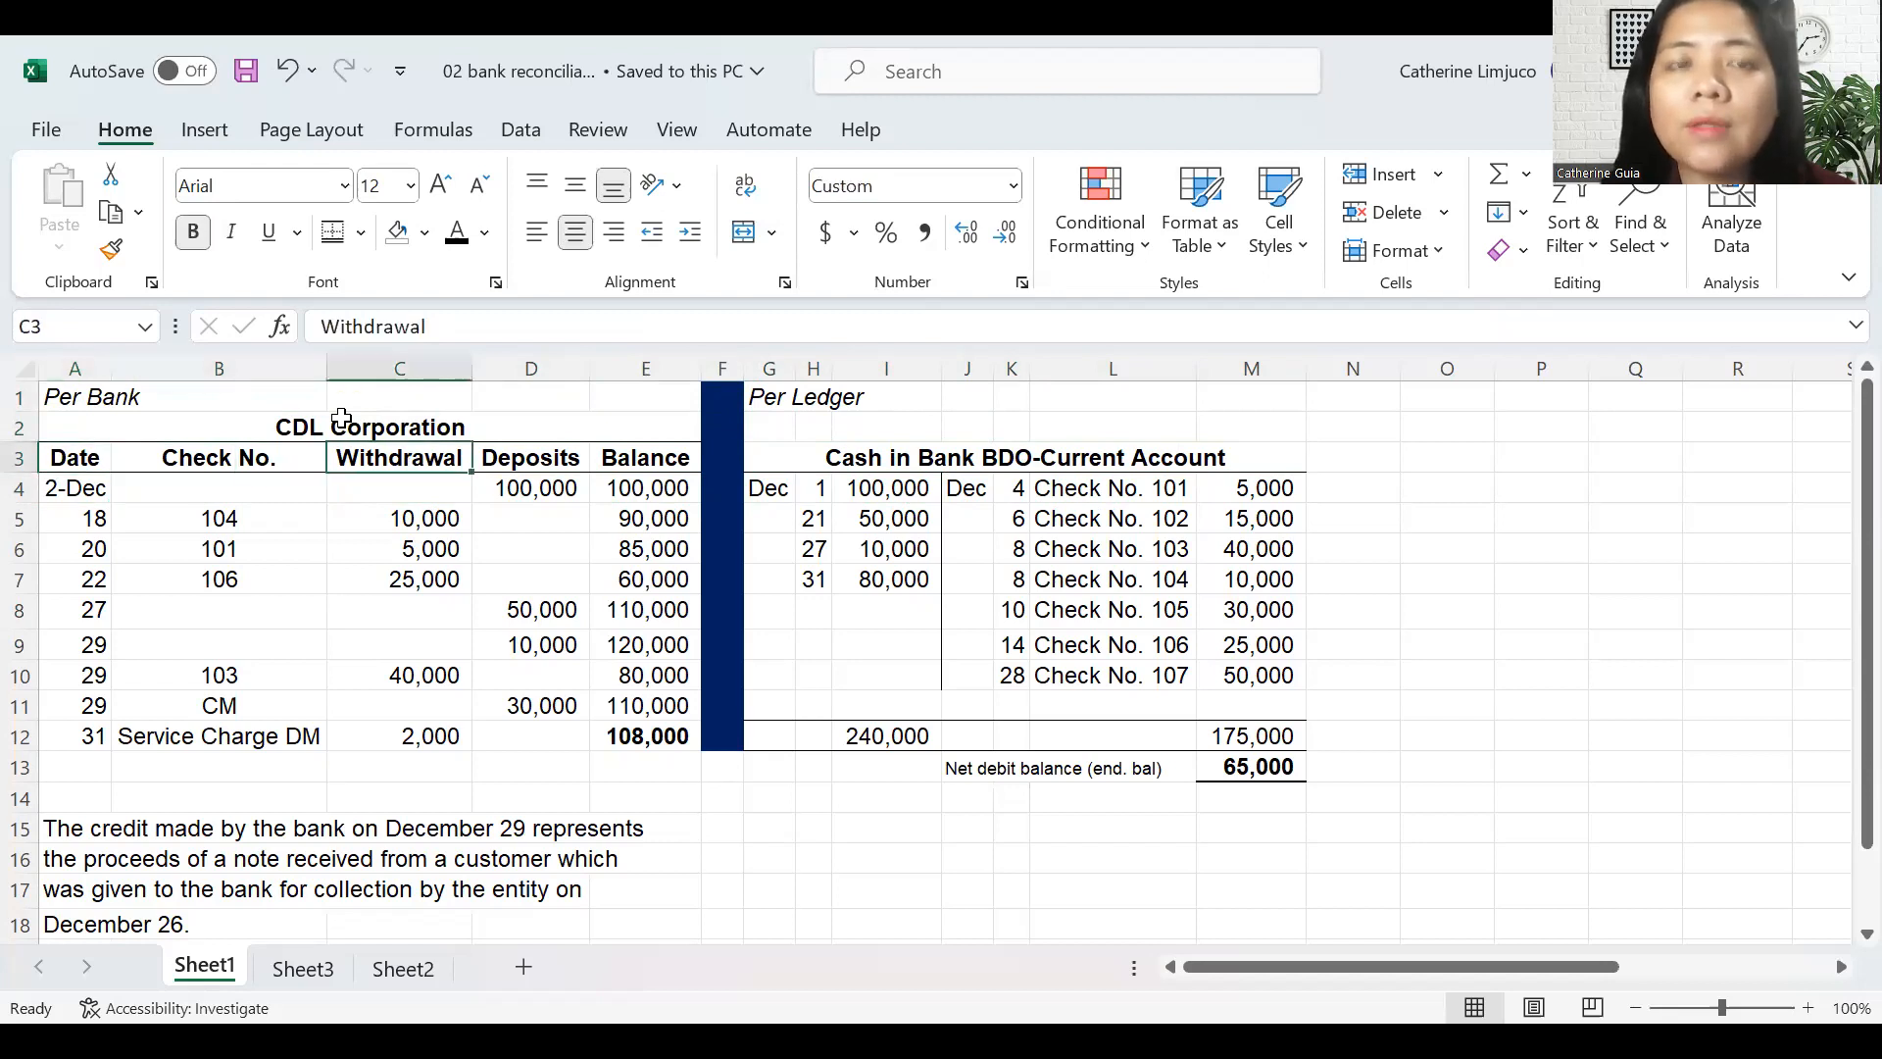
pyautogui.press('Right')
pyautogui.press('Right')
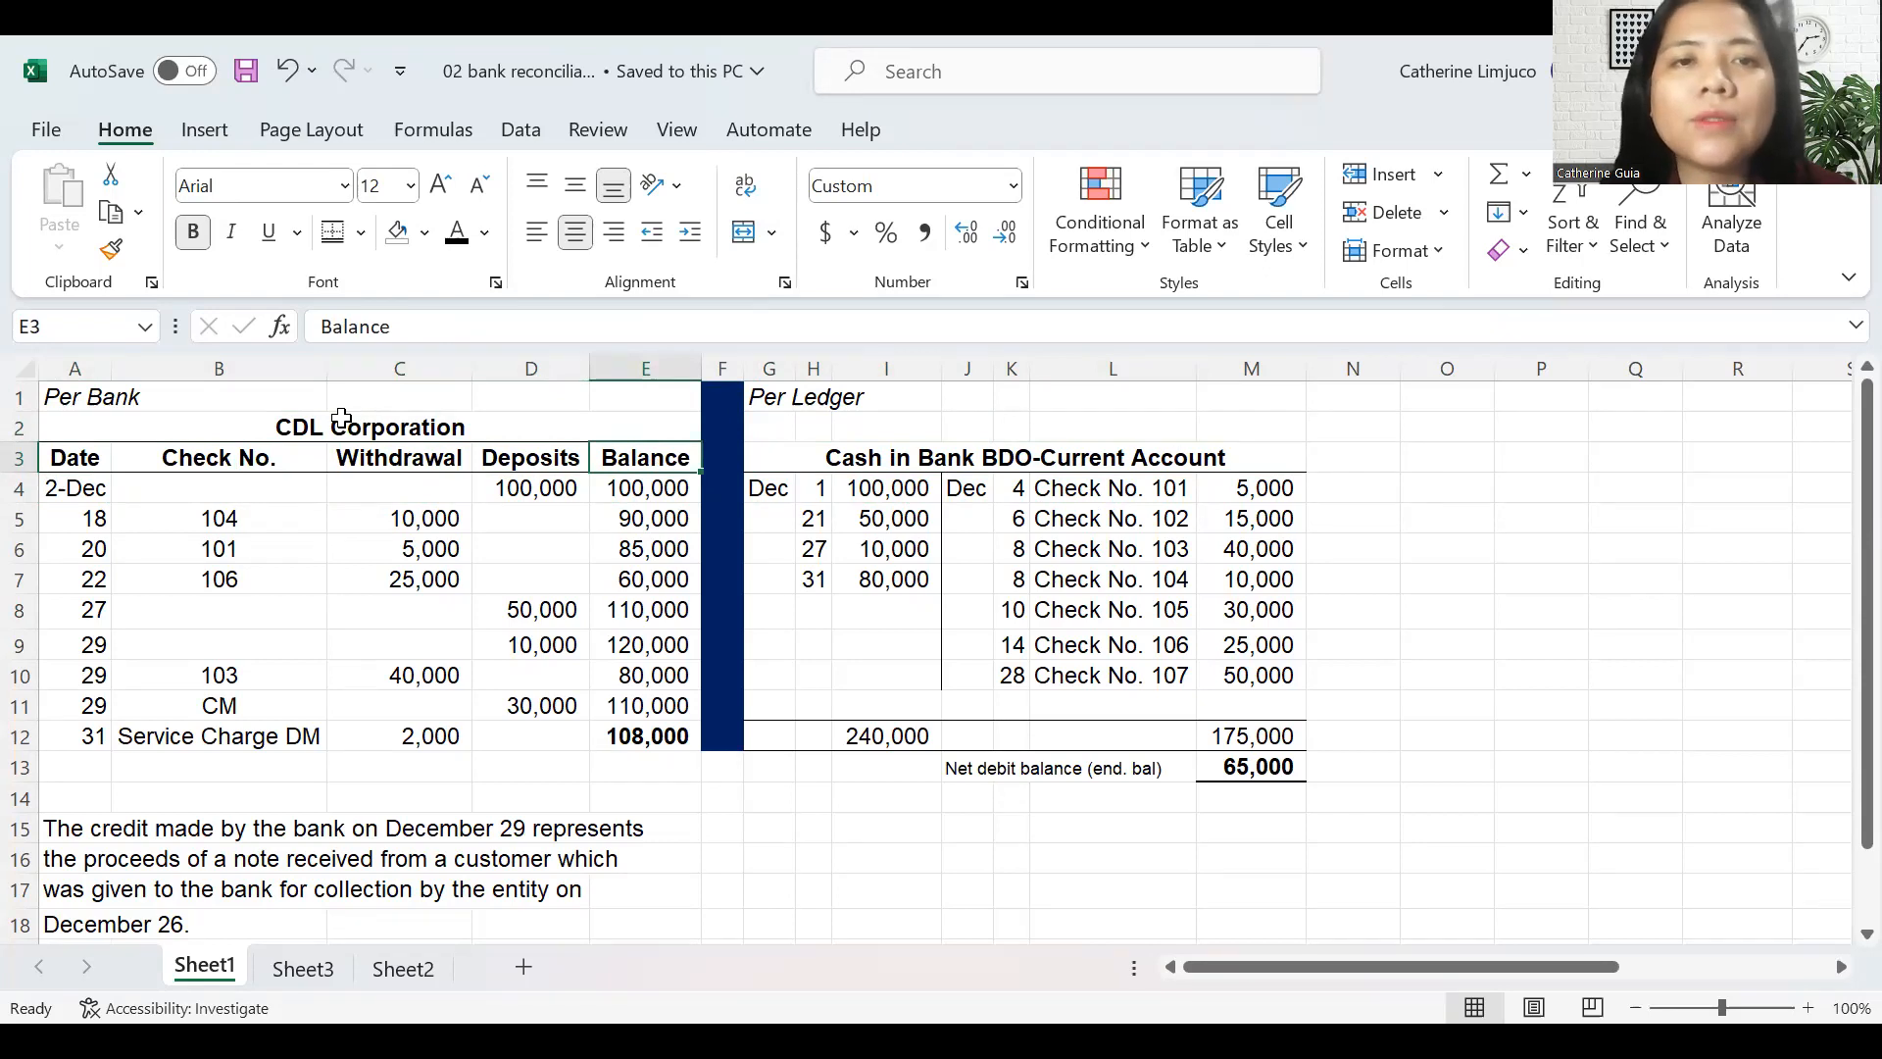
# - Examine the ledger's debit and credit totals in row 12 and the net debit balance in M13
pyautogui.press('Down')
pyautogui.press('Right')
pyautogui.press('Right')
pyautogui.press('Right')
pyautogui.press('Down')
pyautogui.press('Down')
pyautogui.press('Down')
pyautogui.press('Down')
pyautogui.press('Down')
pyautogui.press('Down')
pyautogui.press('Down')
pyautogui.press('Down')
pyautogui.press('Right')
pyautogui.press('Right')
pyautogui.press('Right')
pyautogui.press('Right')
pyautogui.press('Right')
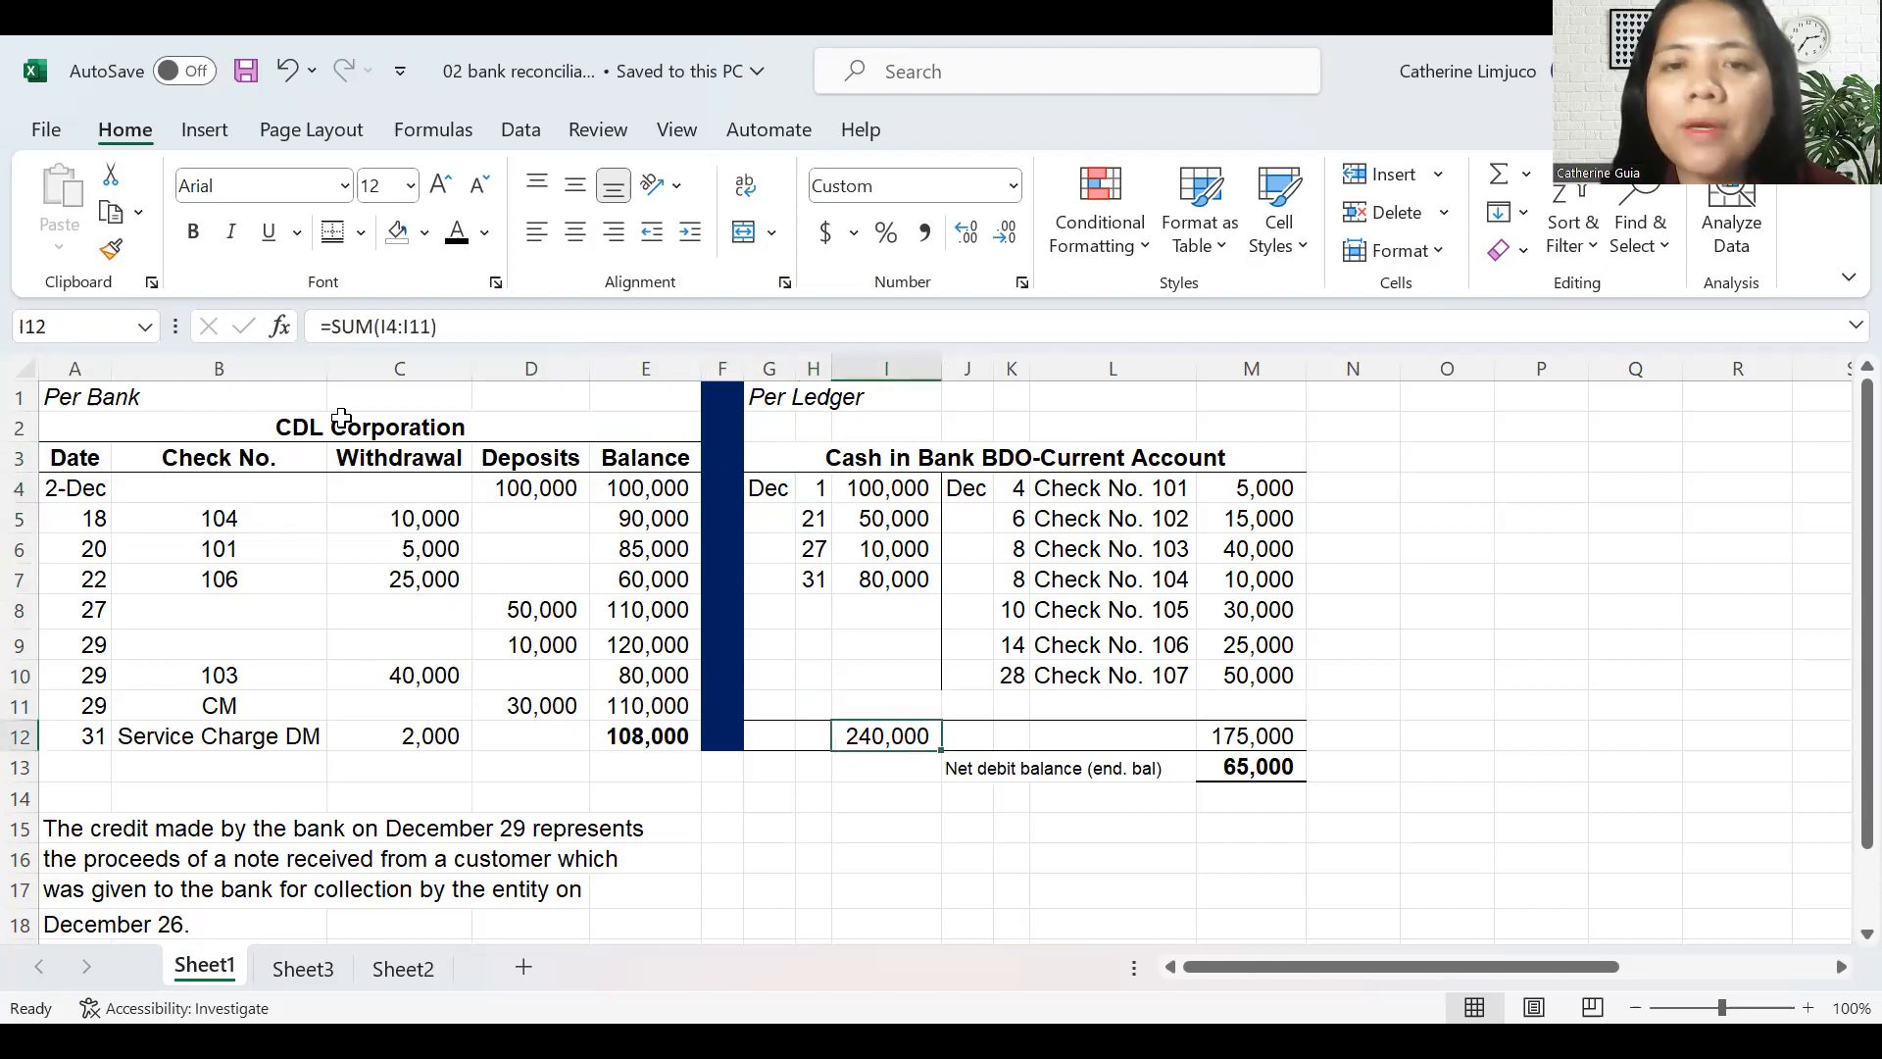
pyautogui.press('Down')
pyautogui.press('Left')
pyautogui.press('Left')
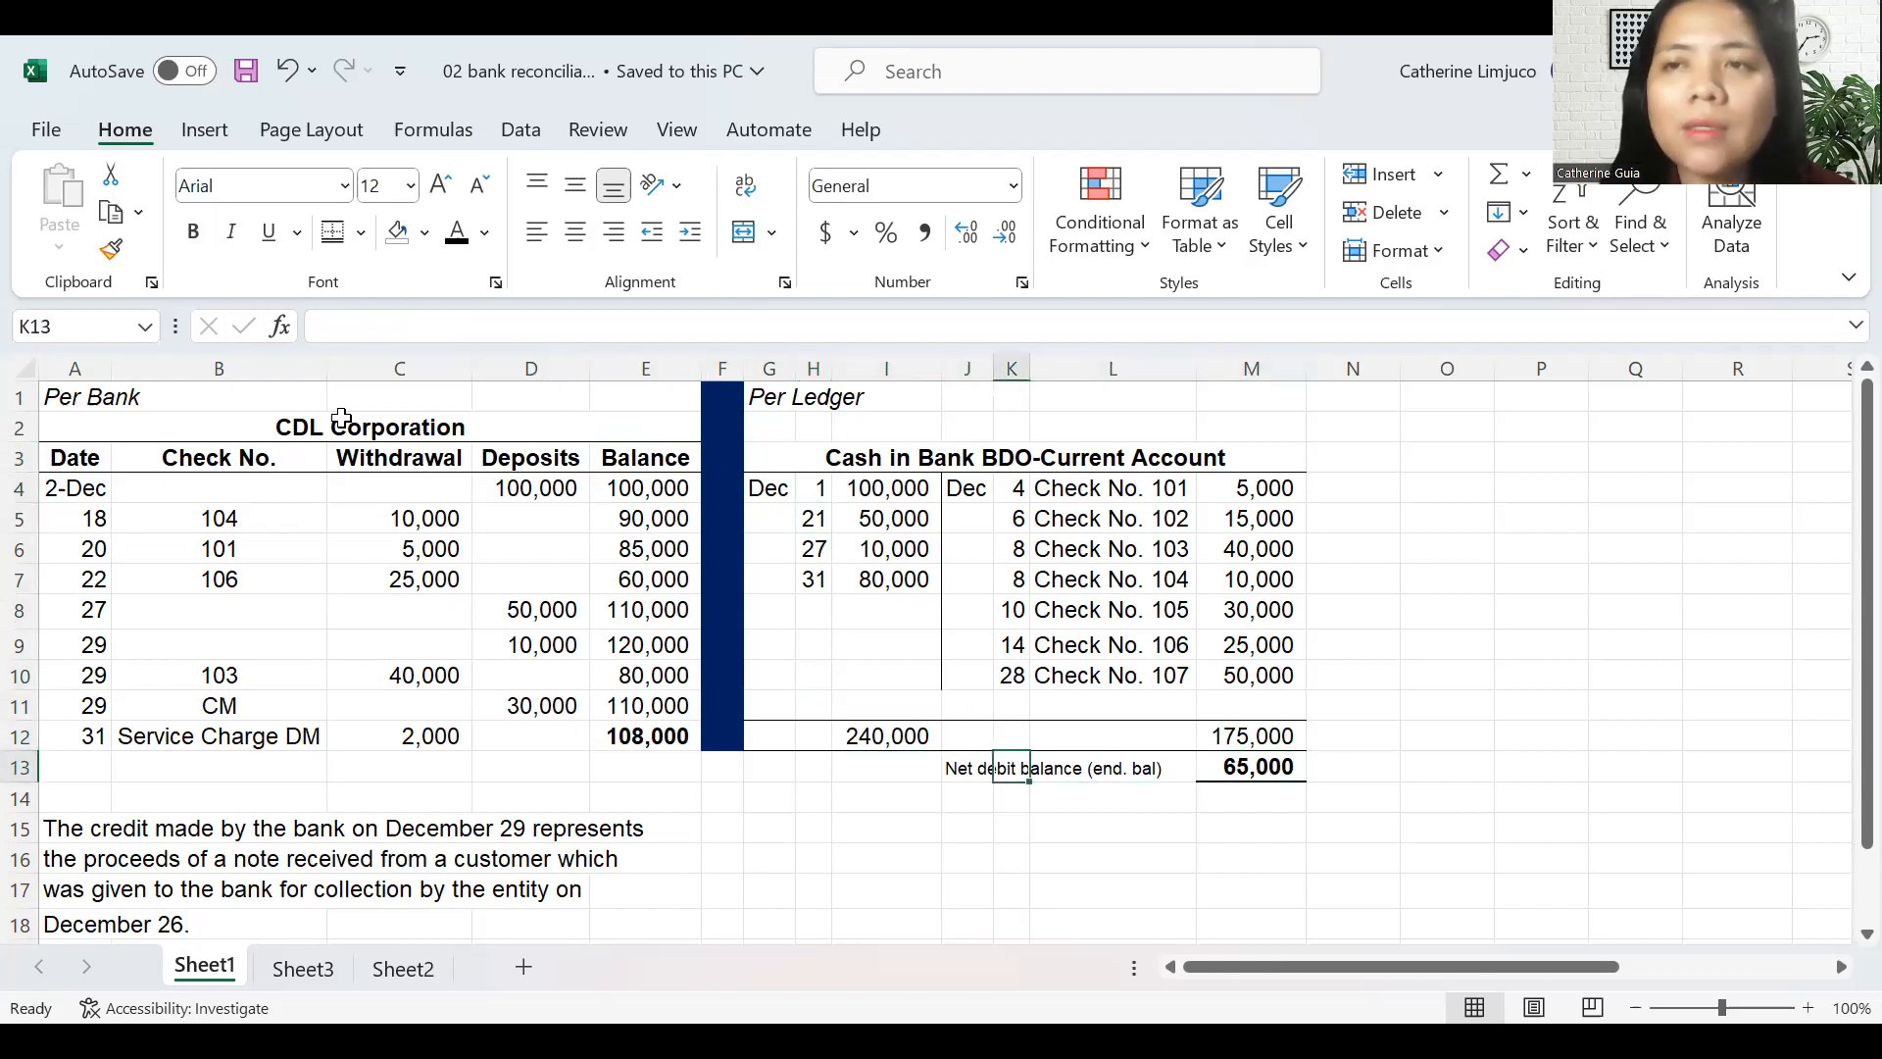
pyautogui.press('Up')
pyautogui.press('Right')
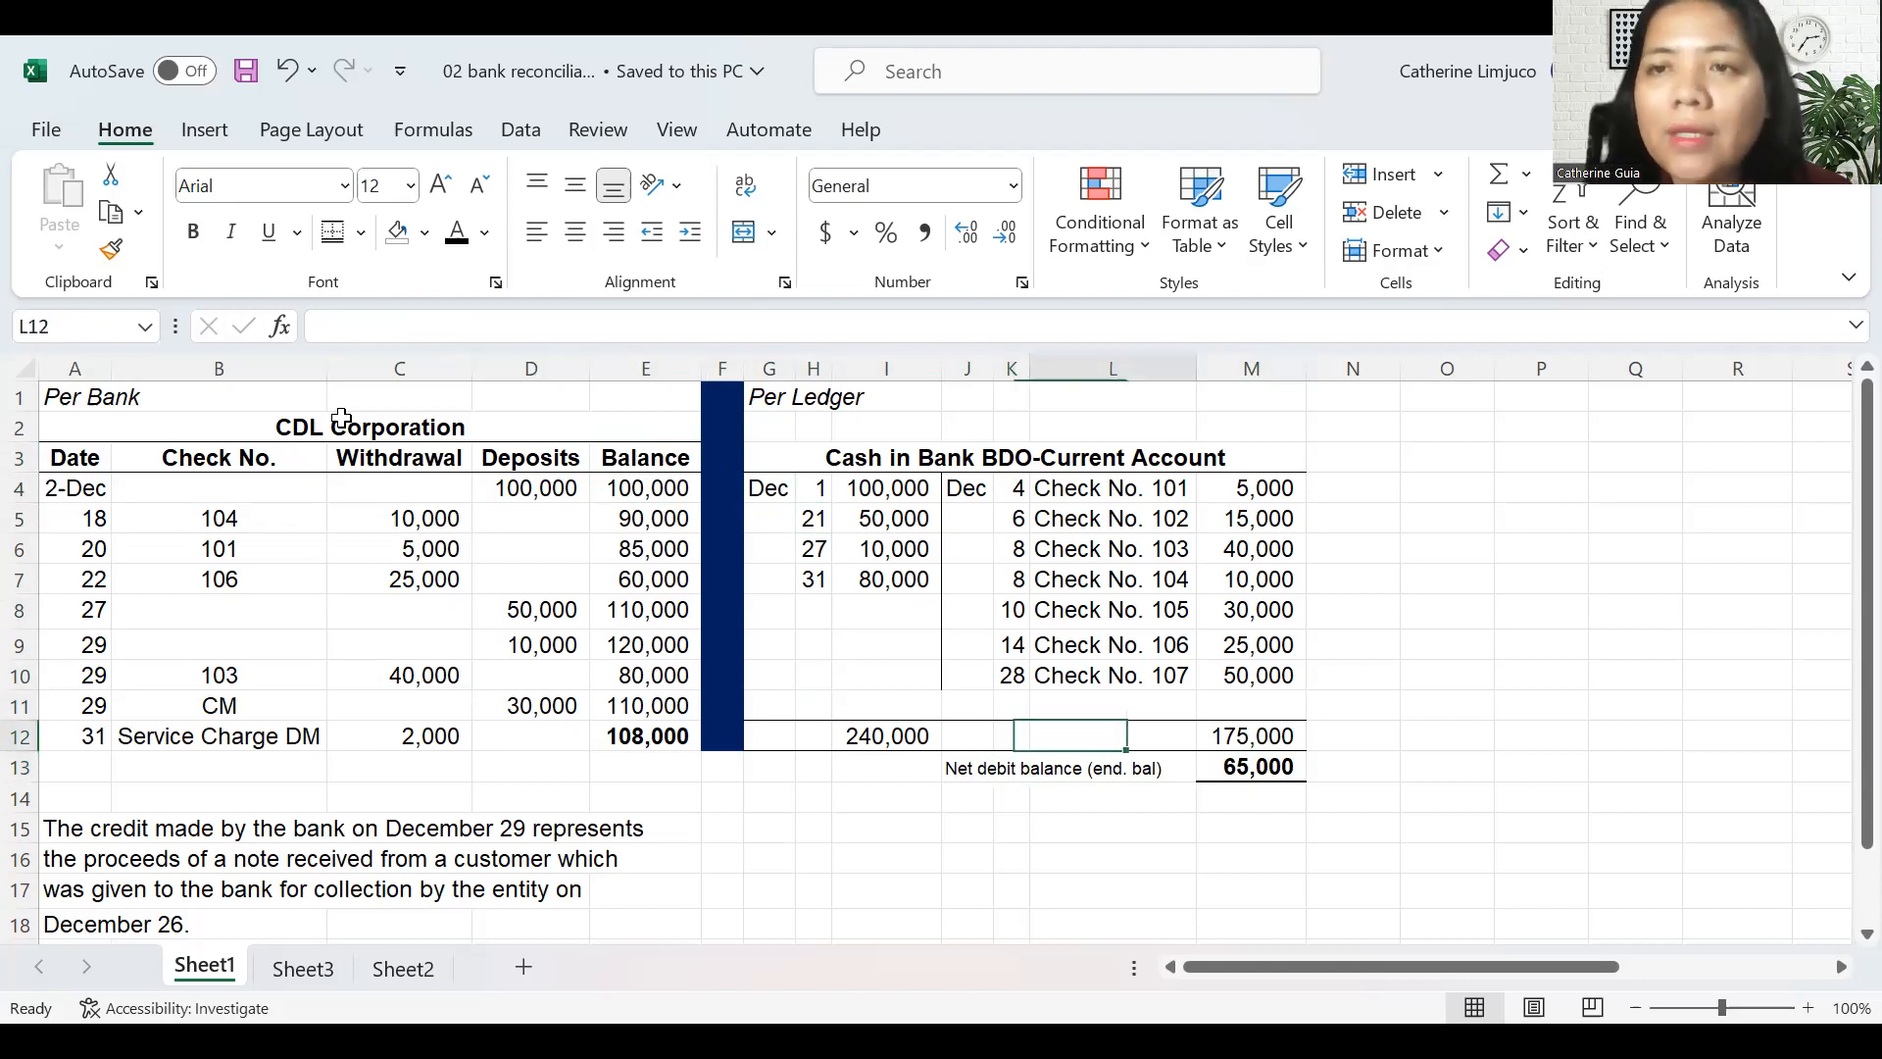
pyautogui.press('Right')
pyautogui.press('Down')
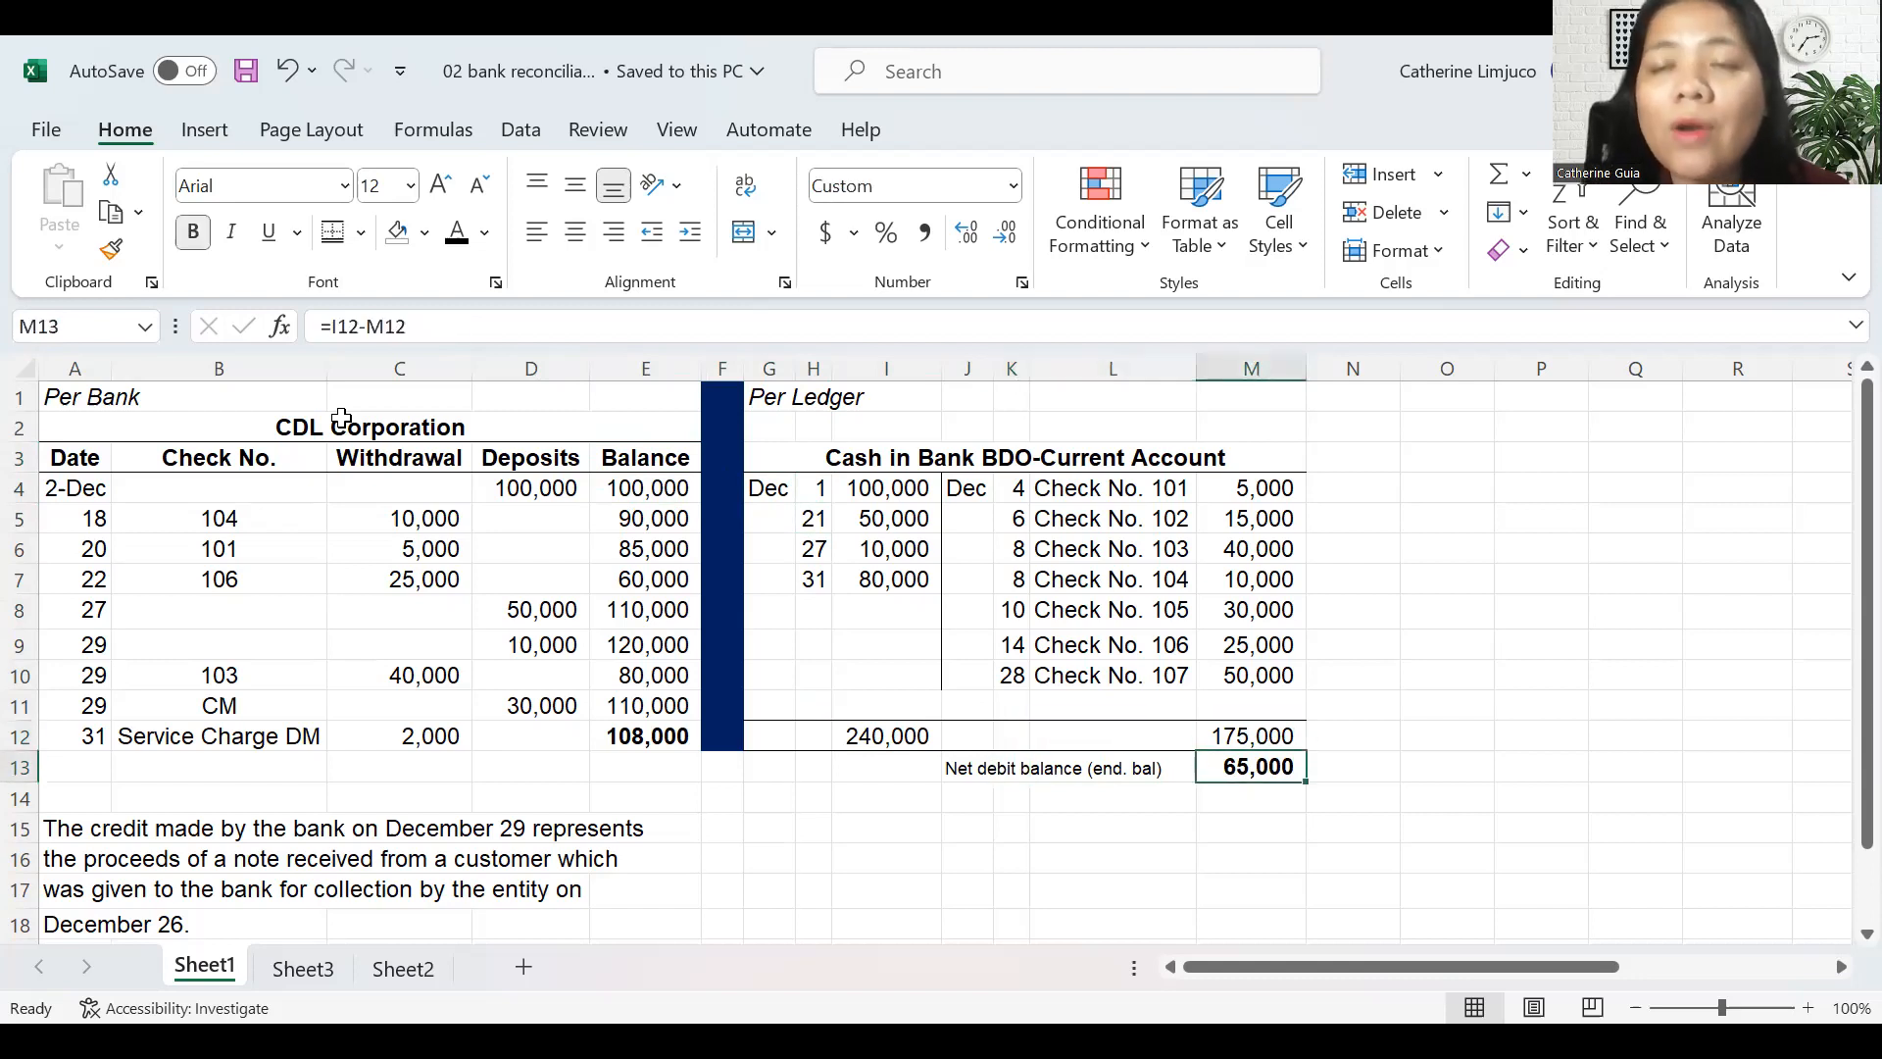
# - Compare the ledger's first December debit entry with the bank statement's first entry in row 4
pyautogui.press('Left')
pyautogui.press('Left')
pyautogui.press('Left')
pyautogui.press('Left')
pyautogui.press('Left')
pyautogui.press('Up')
pyautogui.press('Up')
pyautogui.press('Up')
pyautogui.press('Up')
pyautogui.press('Up')
pyautogui.press('Up')
pyautogui.press('Up')
pyautogui.press('Up')
pyautogui.press('Up')
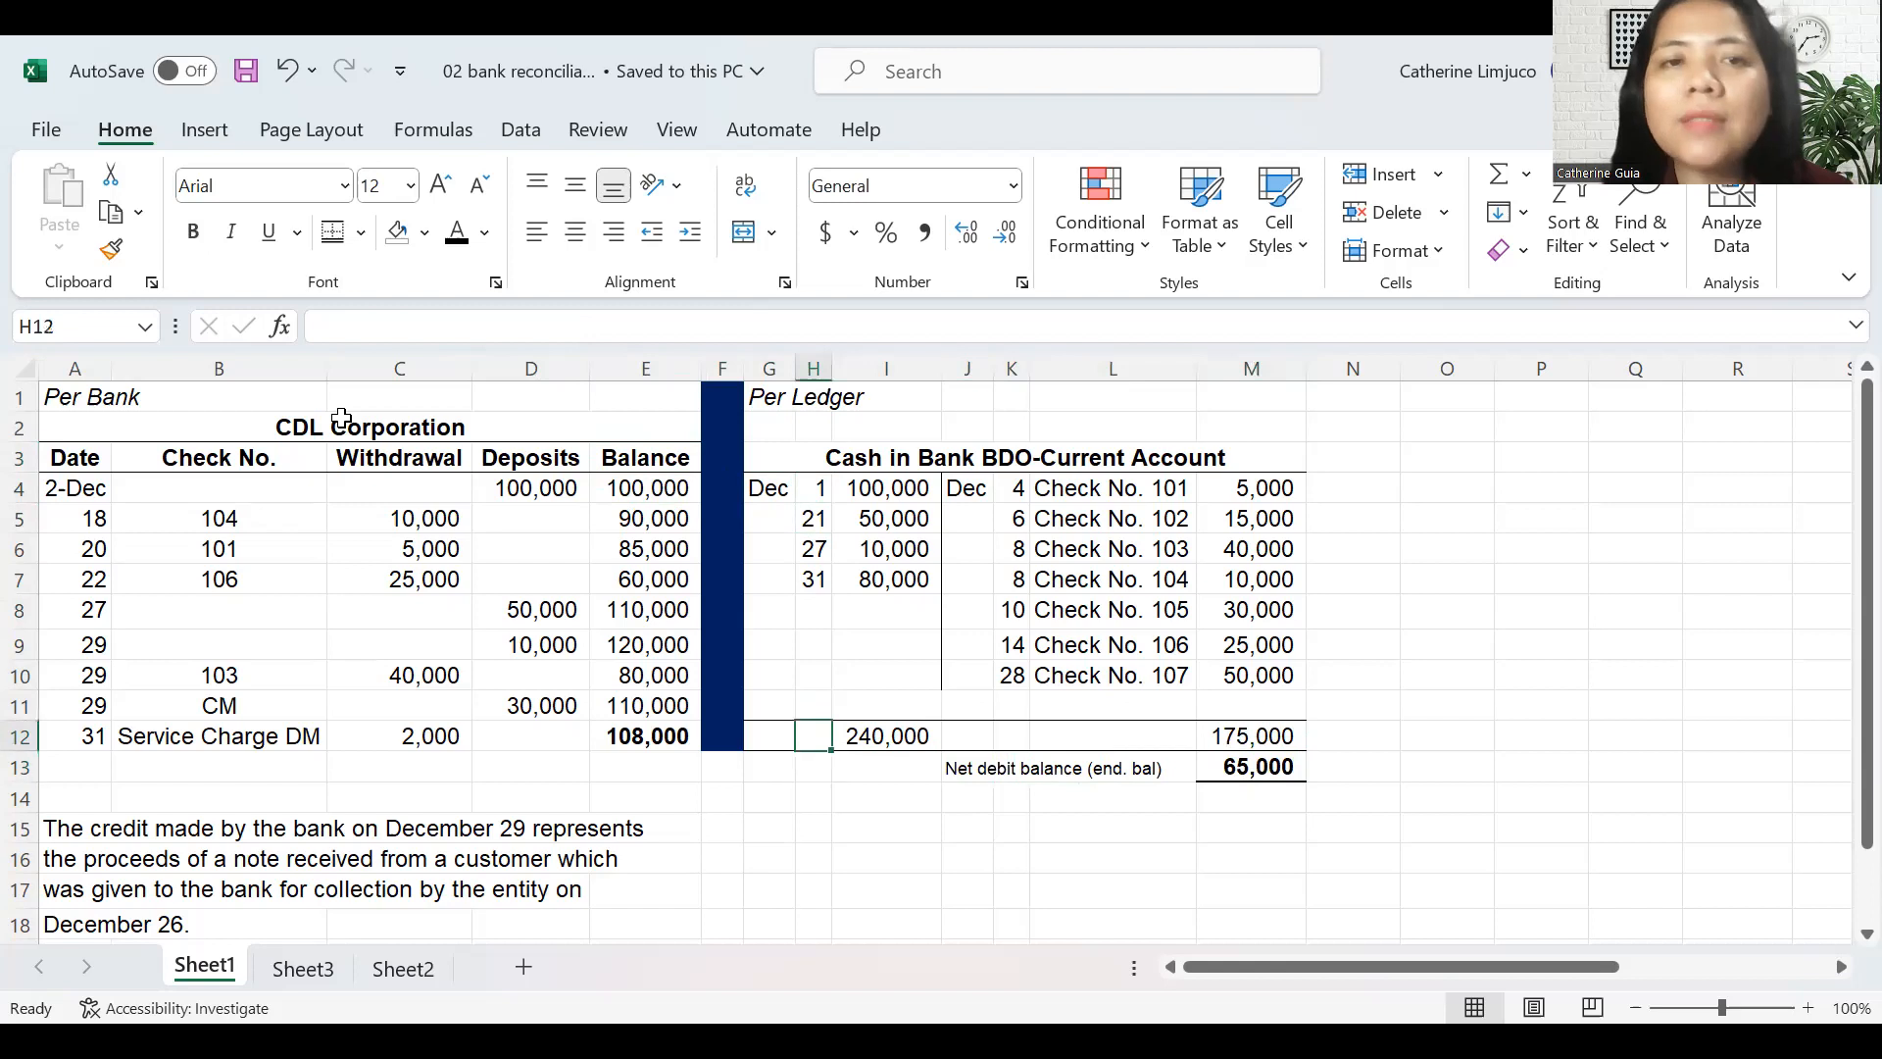
pyautogui.press('Left')
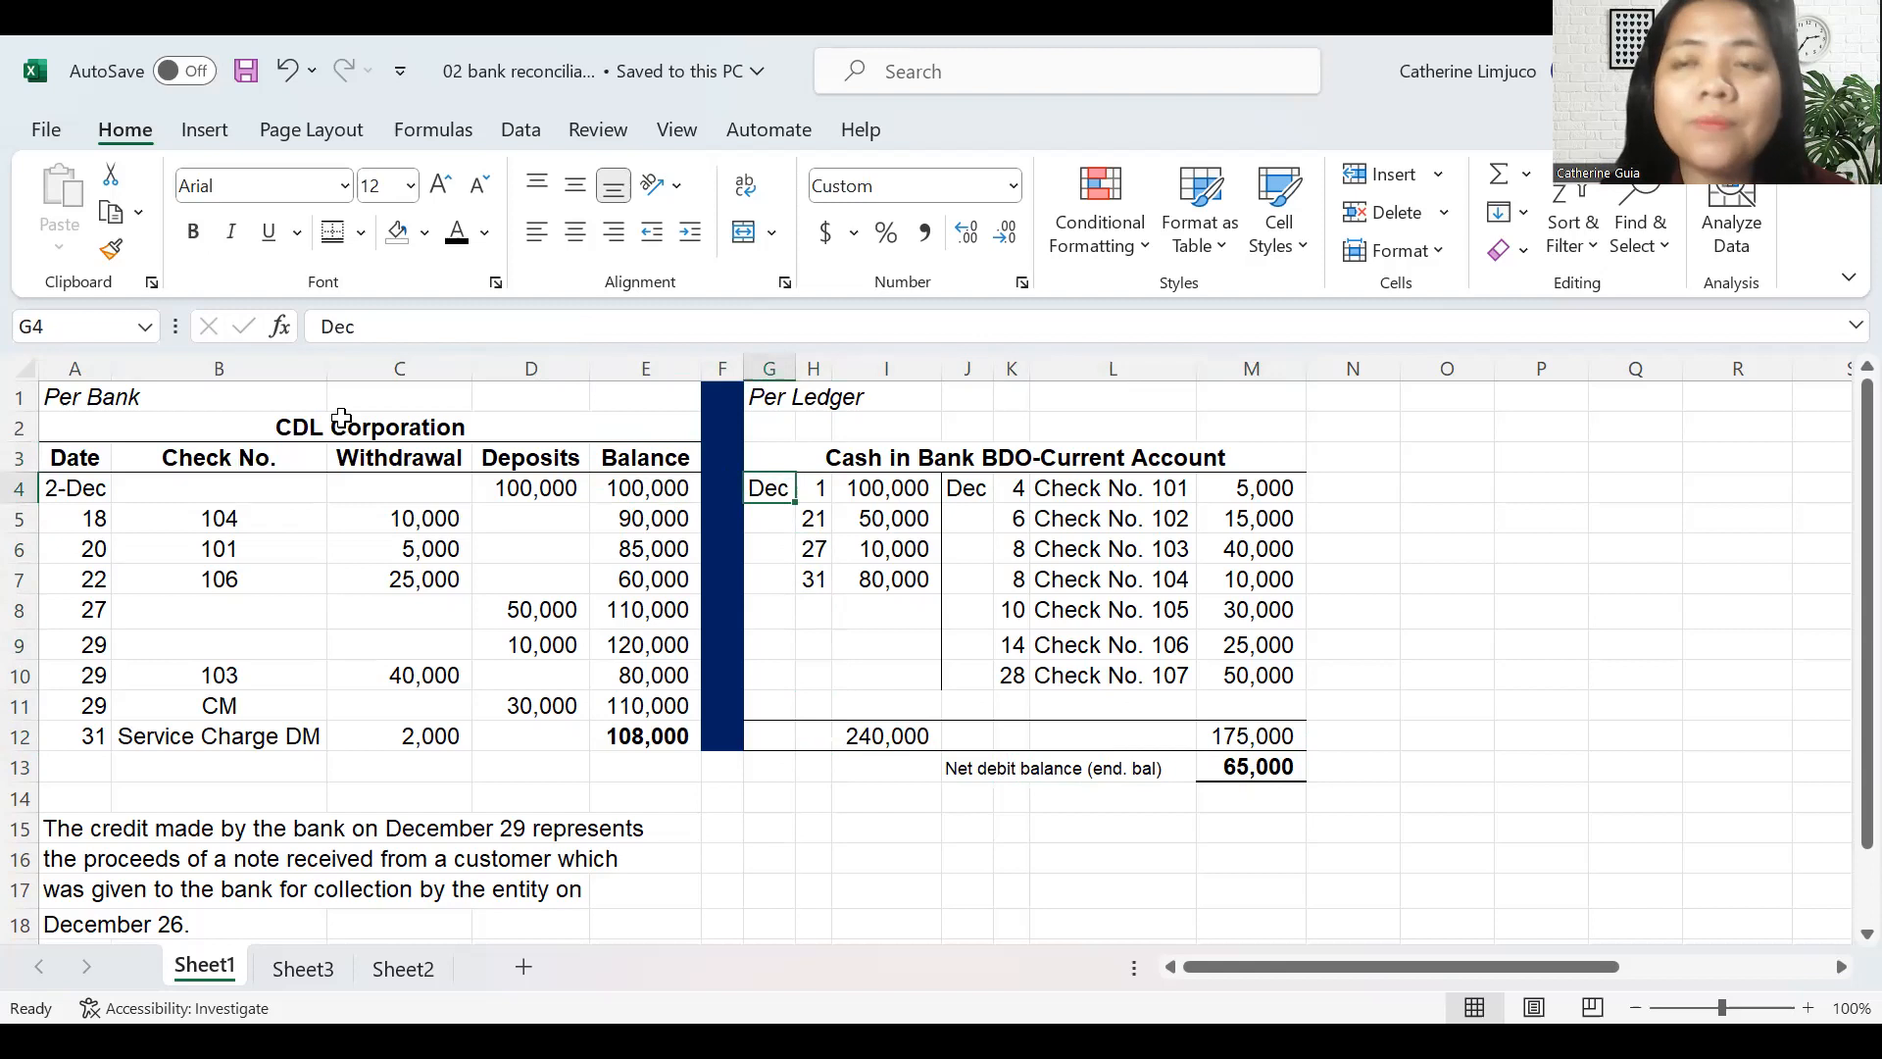
pyautogui.press('Left')
pyautogui.press('Left')
pyautogui.press('Left')
pyautogui.press('Left')
pyautogui.press('Right')
pyautogui.press('Right')
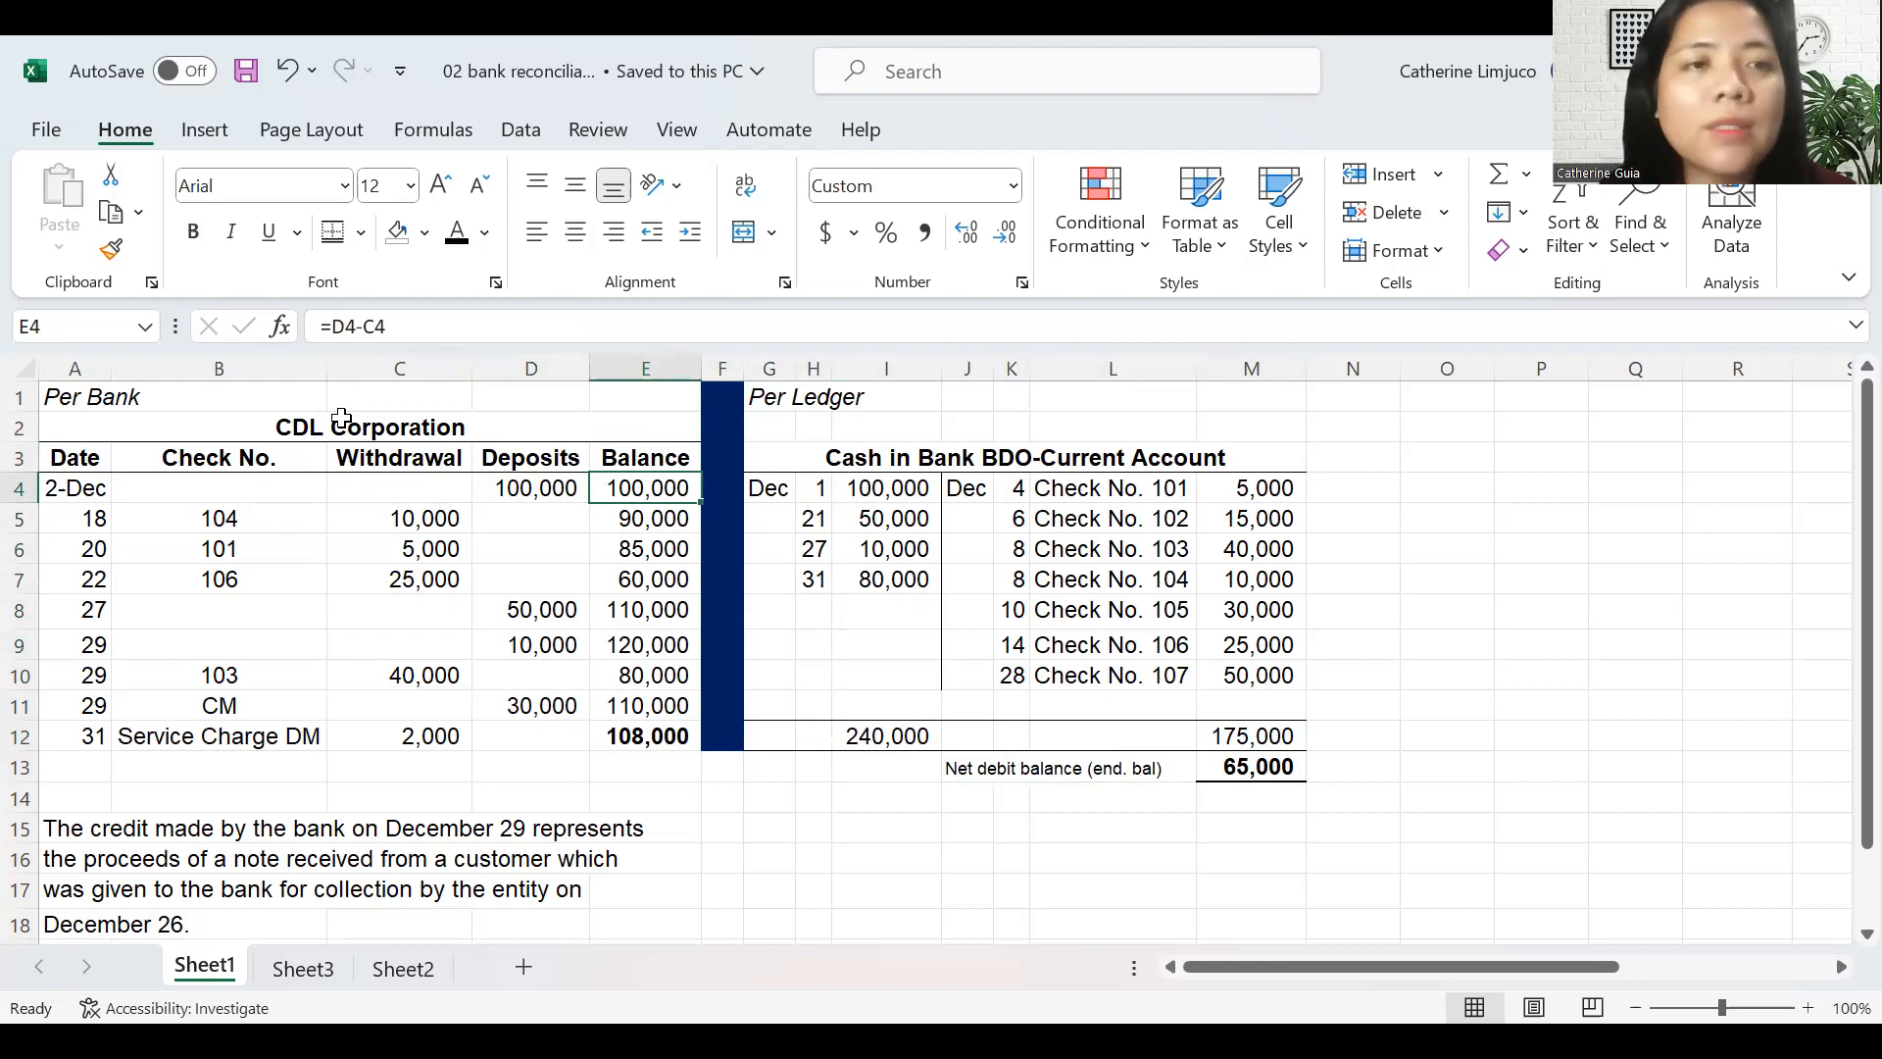
pyautogui.press('Down')
pyautogui.press('Down')
pyautogui.press('Down')
pyautogui.press('Right')
pyautogui.press('Right')
pyautogui.press('Right')
pyautogui.press('Right')
pyautogui.press('Right')
pyautogui.press('Right')
pyautogui.press('Right')
pyautogui.press('Right')
pyautogui.press('Right')
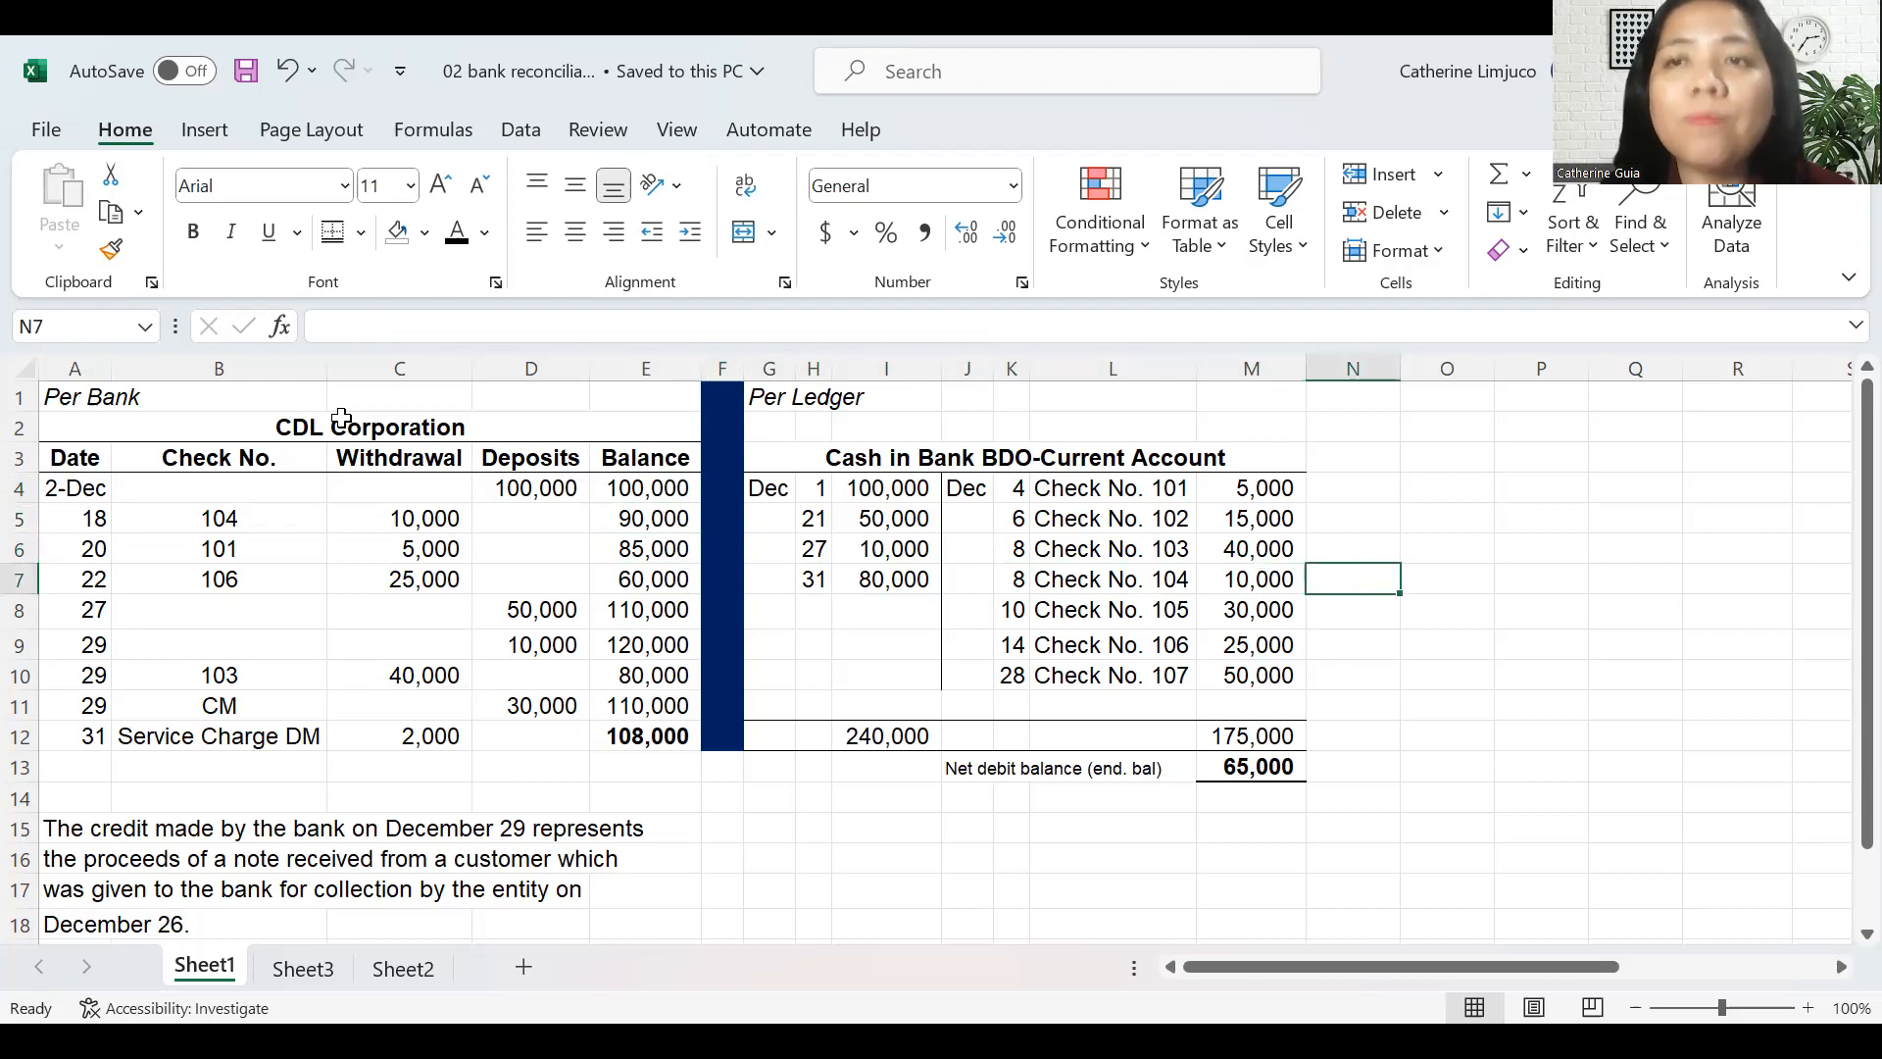
pyautogui.press('Right')
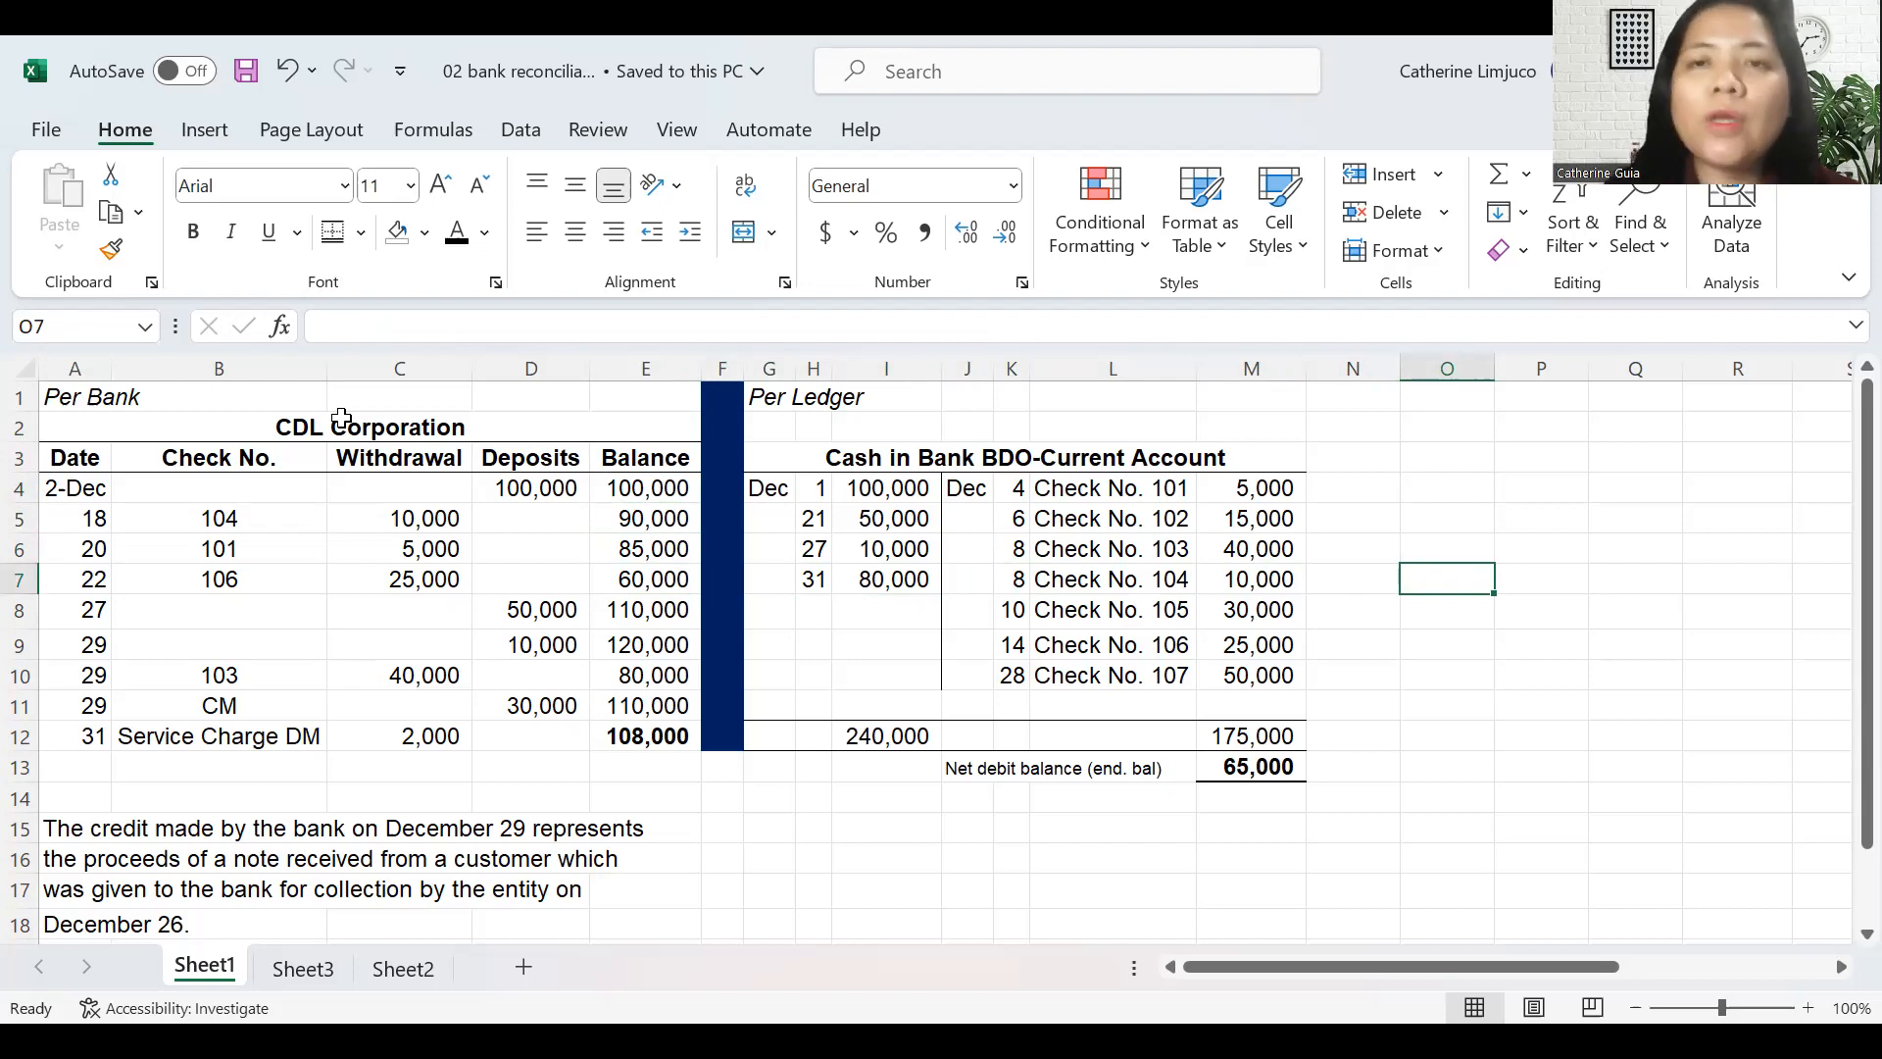
# - Check the date and amount of the ledger's December 1 debit entry in G4 to I4
pyautogui.press('Left')
pyautogui.press('Left')
pyautogui.press('Left')
pyautogui.press('Left')
pyautogui.press('Up')
pyautogui.press('Up')
pyautogui.press('Up')
pyautogui.press('Left')
pyautogui.press('Left')
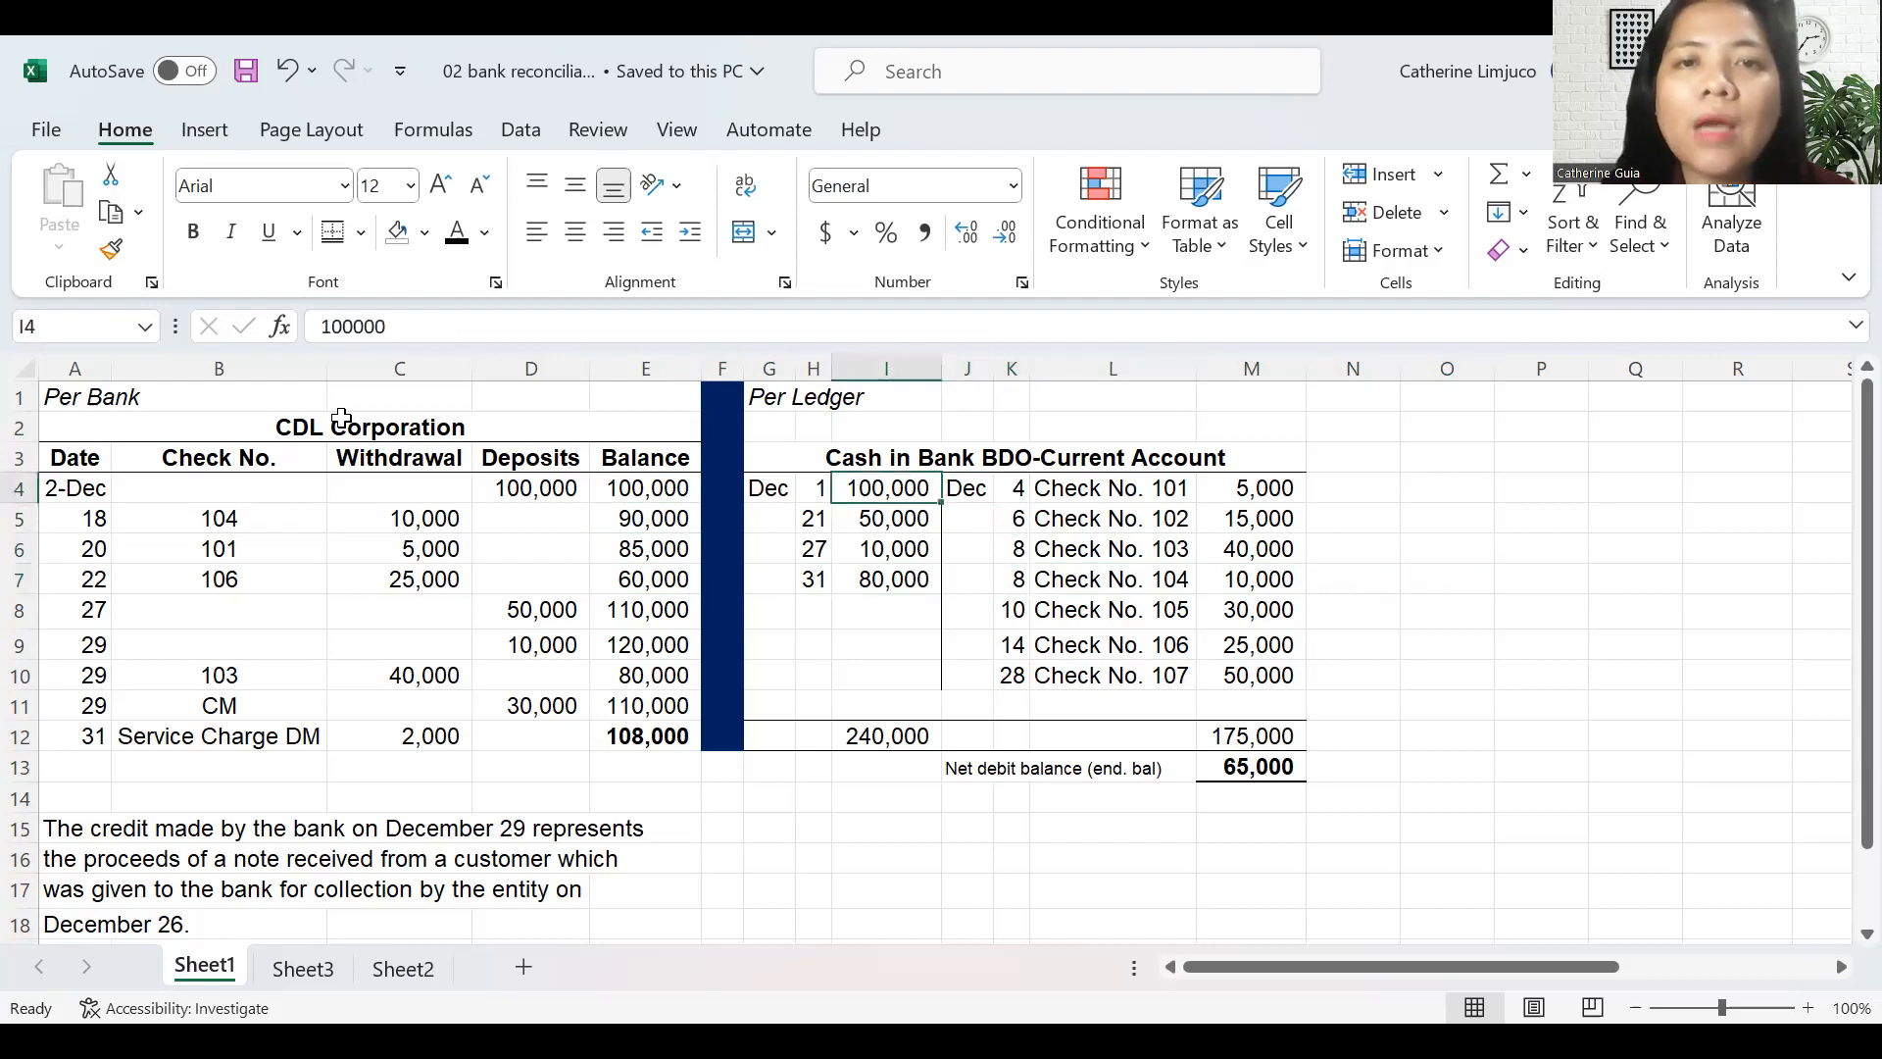
pyautogui.press('Left')
pyautogui.press('Left')
pyautogui.press('Right')
pyautogui.press('Right')
pyautogui.press('Right')
pyautogui.press('Left')
pyautogui.press('Left')
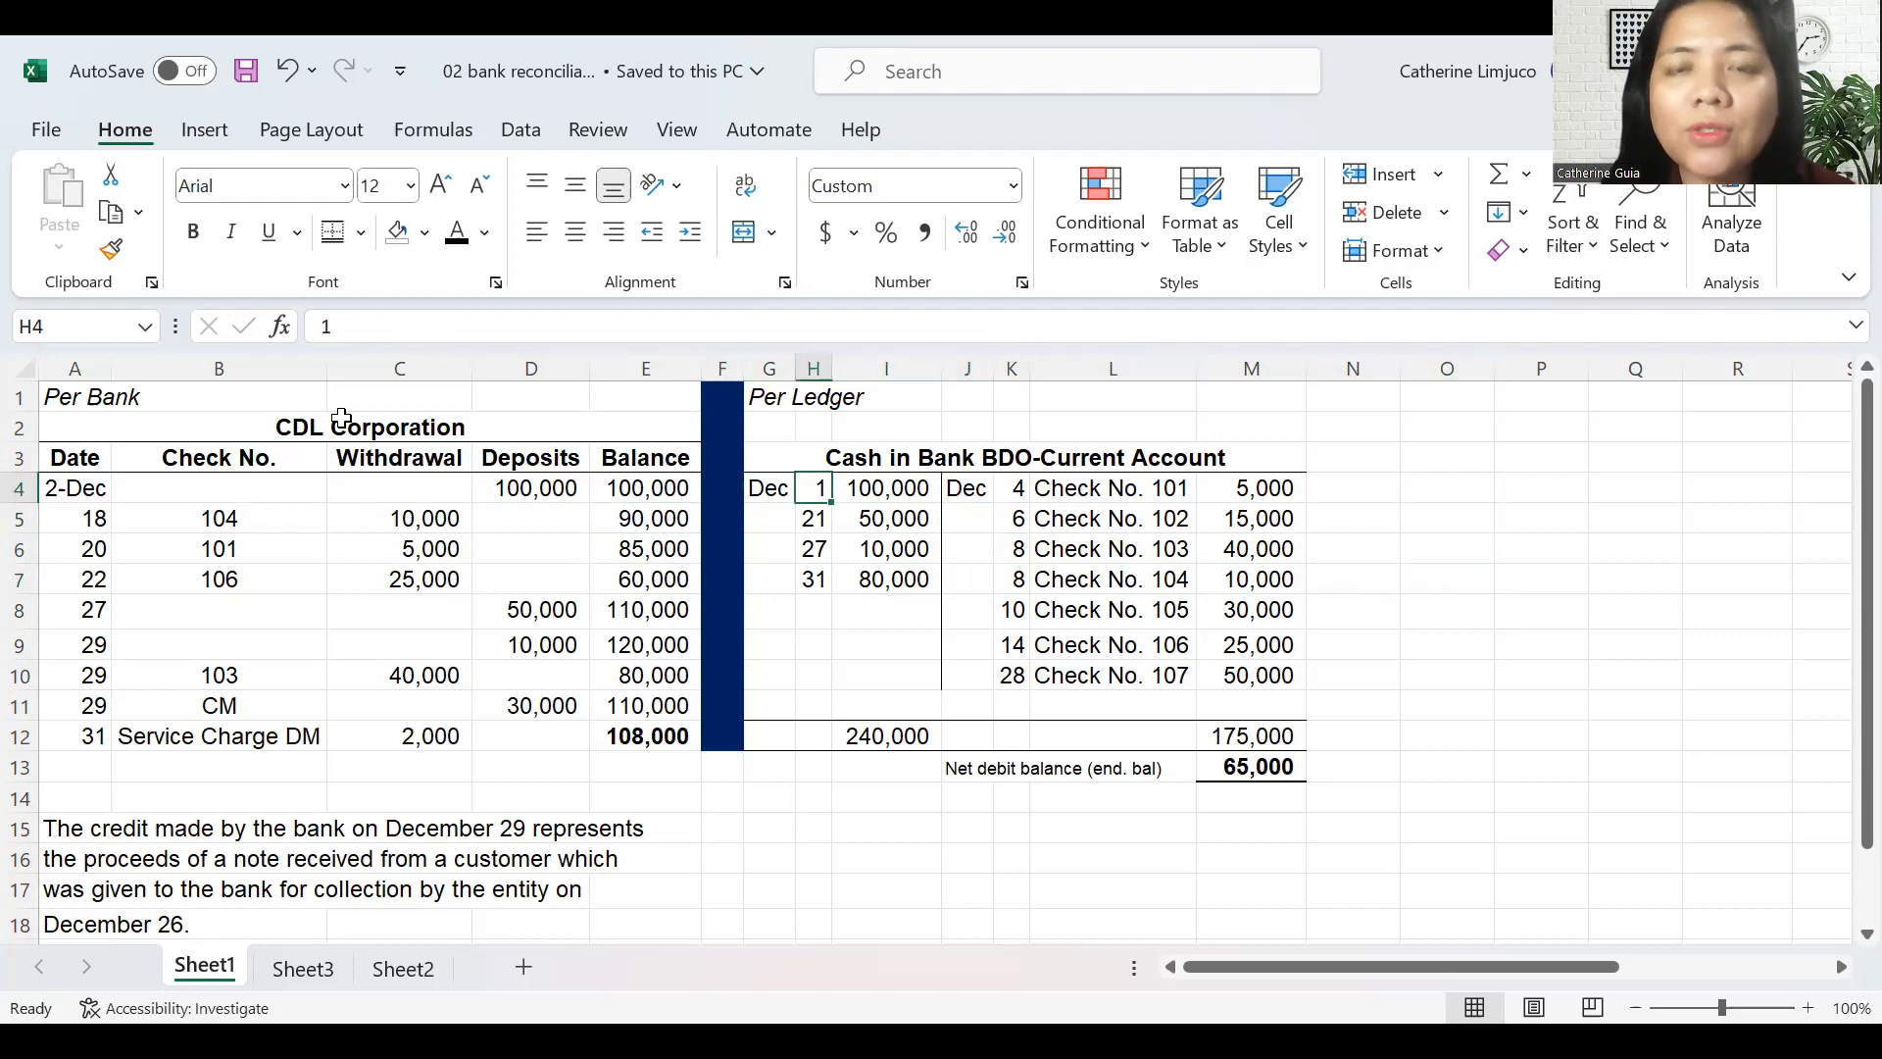
pyautogui.press('Left')
pyautogui.press('Left')
pyautogui.press('Left')
pyautogui.press('Right')
pyautogui.press('Right')
pyautogui.press('Right')
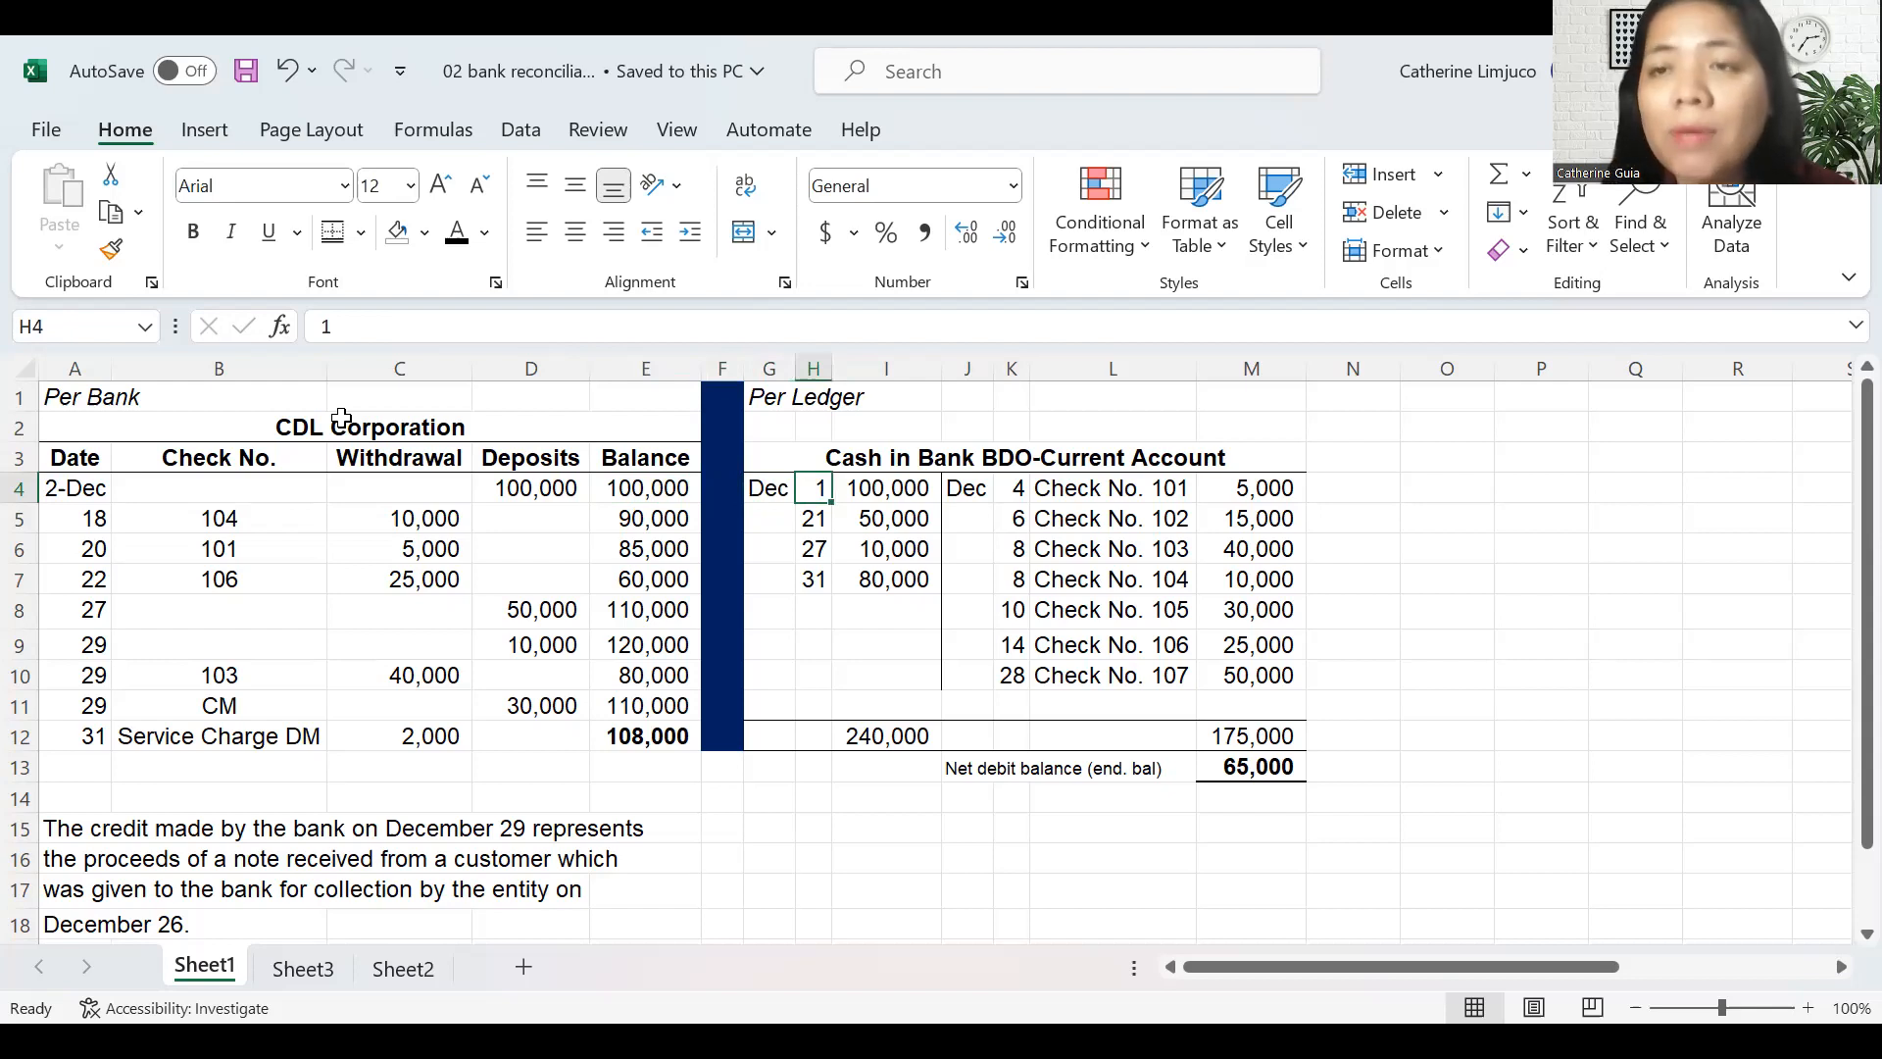
# - Fill the matching 100,000 receipts green: the ledger's December 1 debit in I4 and the bank's December 2 deposit in D4
pyautogui.press('Right')
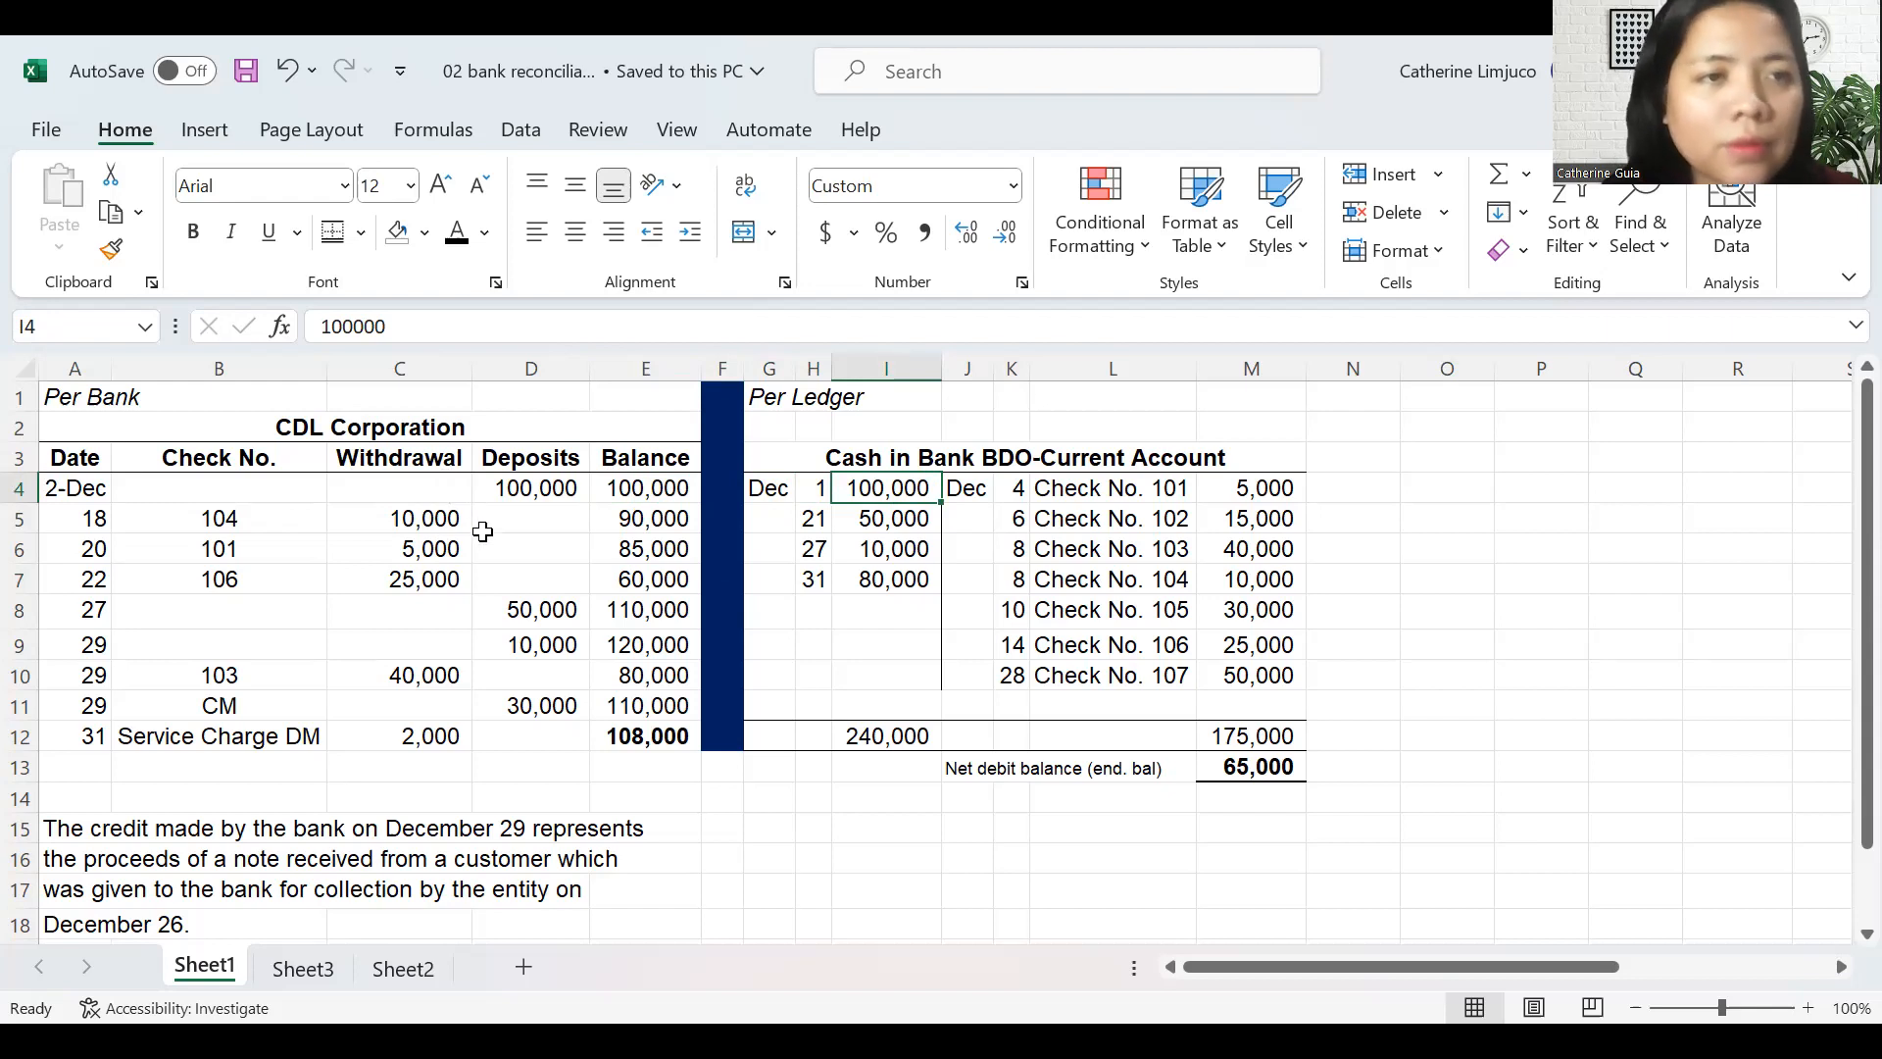
pyautogui.click(427, 231)
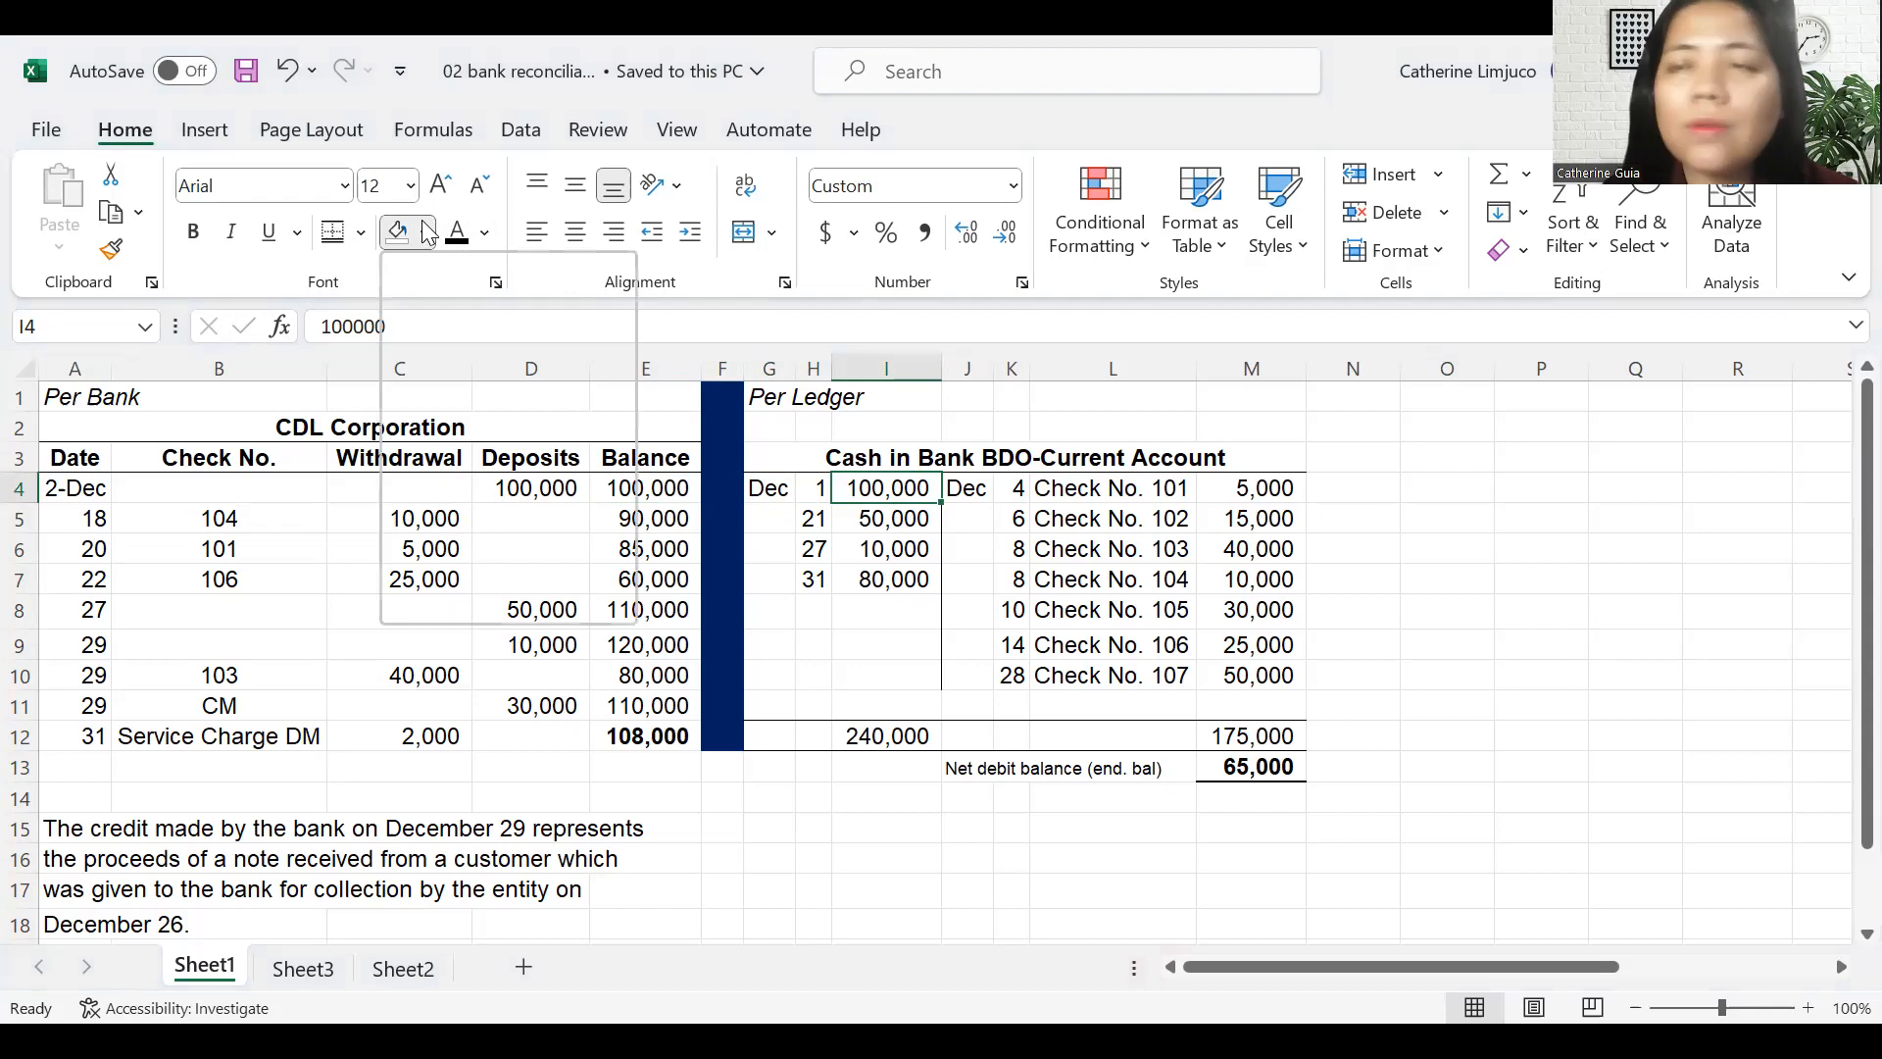
pyautogui.click(428, 232)
pyautogui.click(427, 231)
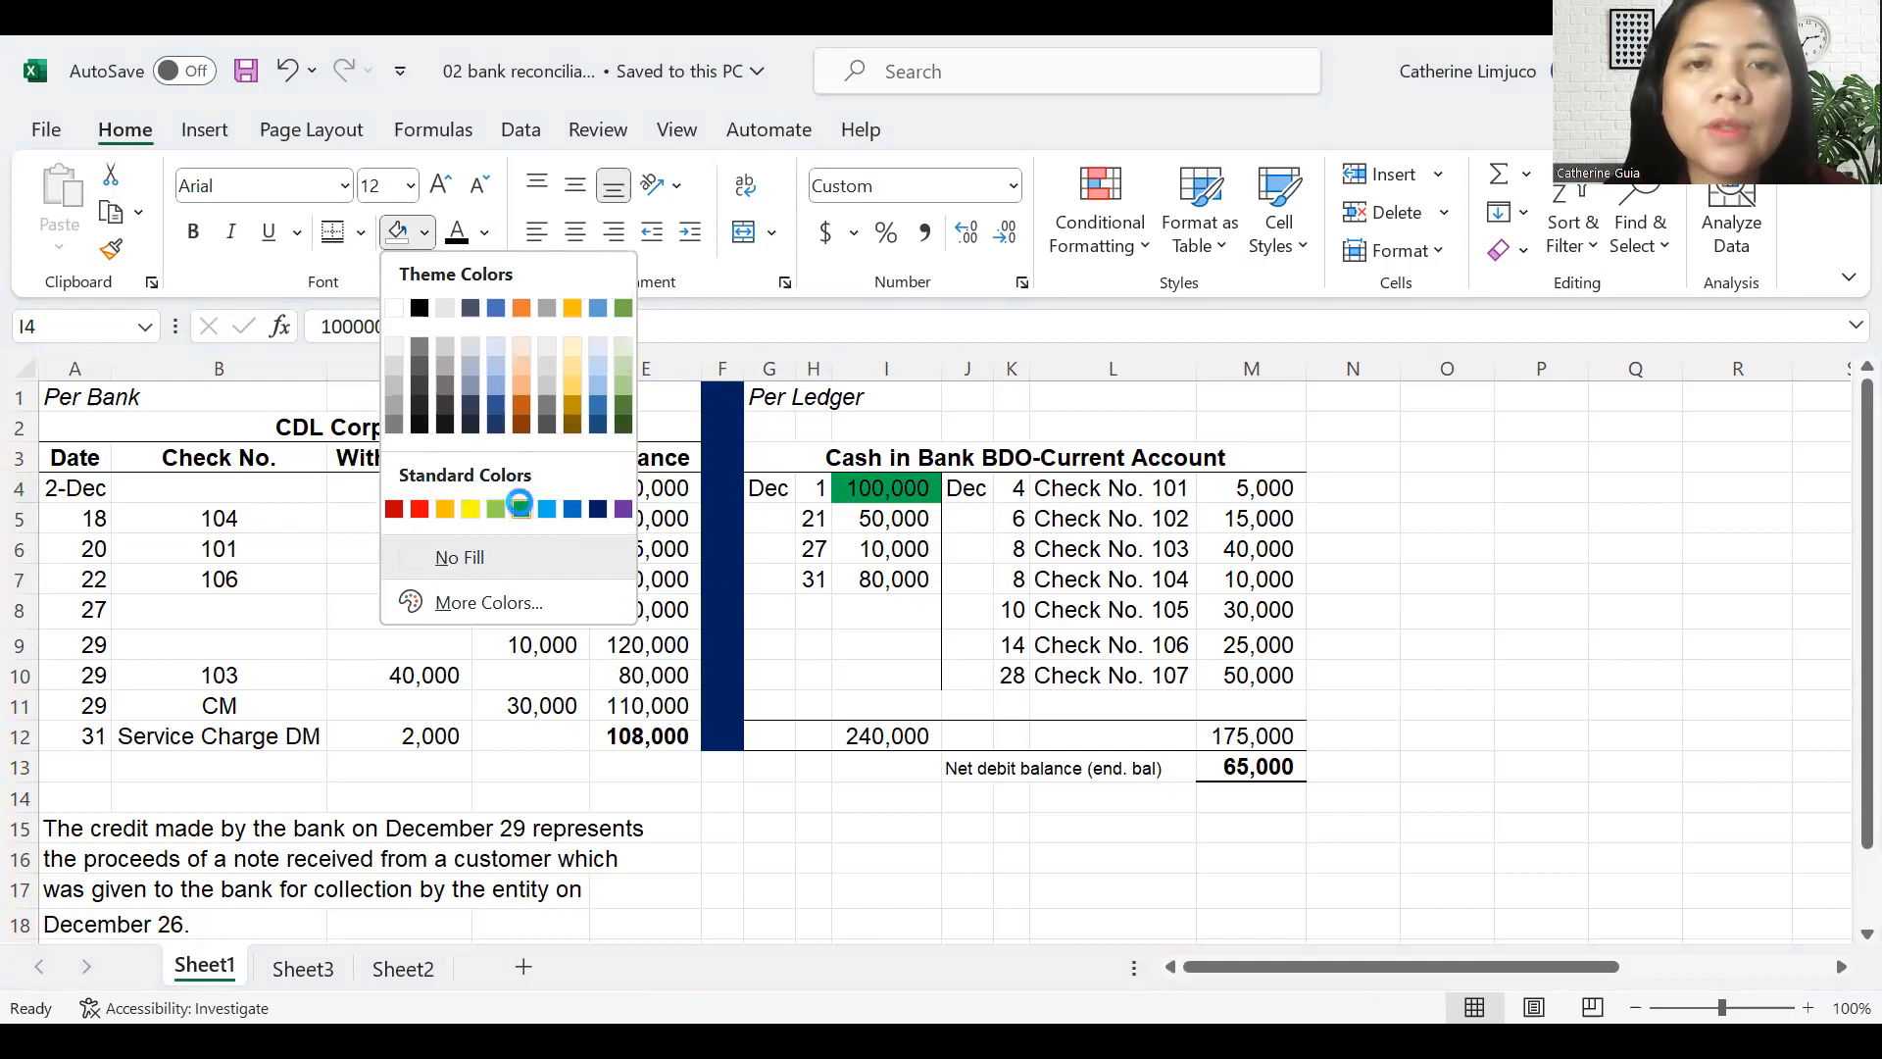
pyautogui.click(522, 507)
pyautogui.click(526, 488)
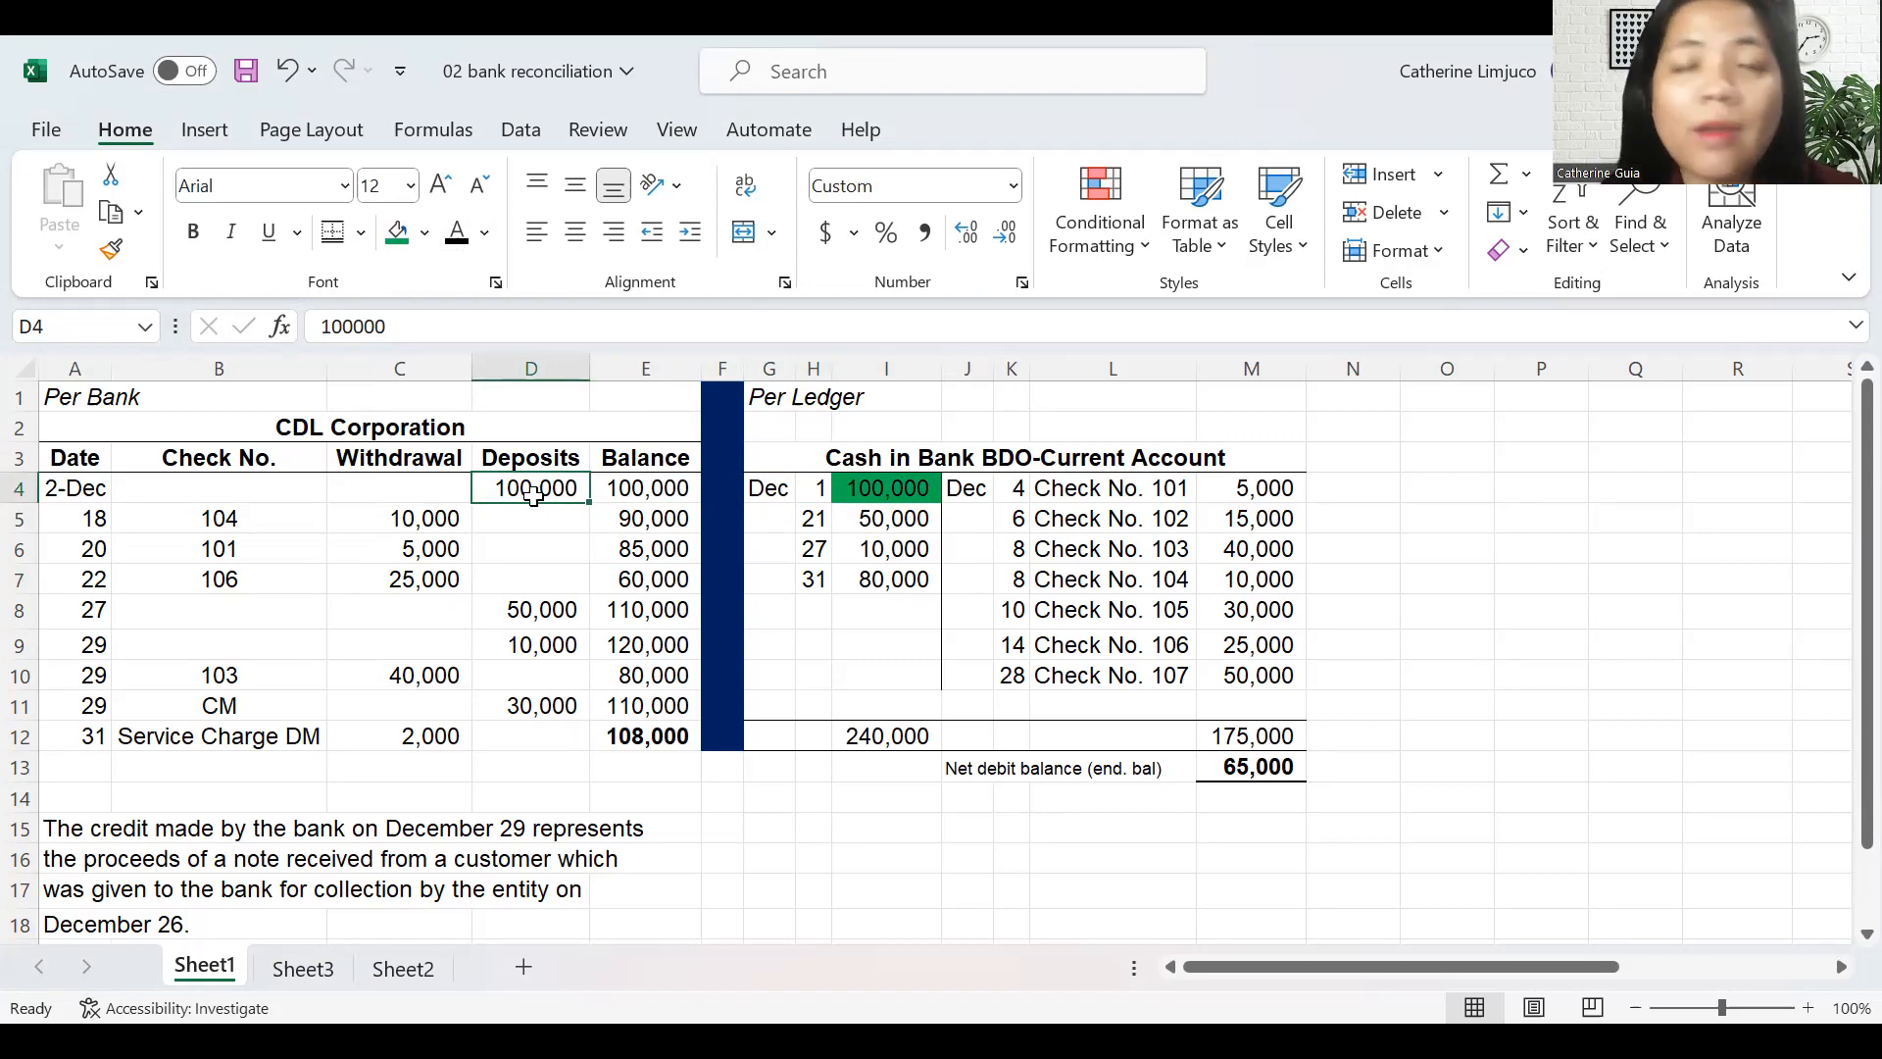
pyautogui.click(402, 236)
# - Fill the matching 50,000 receipts green: the bank's December 27 deposit in D8 and the ledger's December 21 debit in I5
pyautogui.click(917, 511)
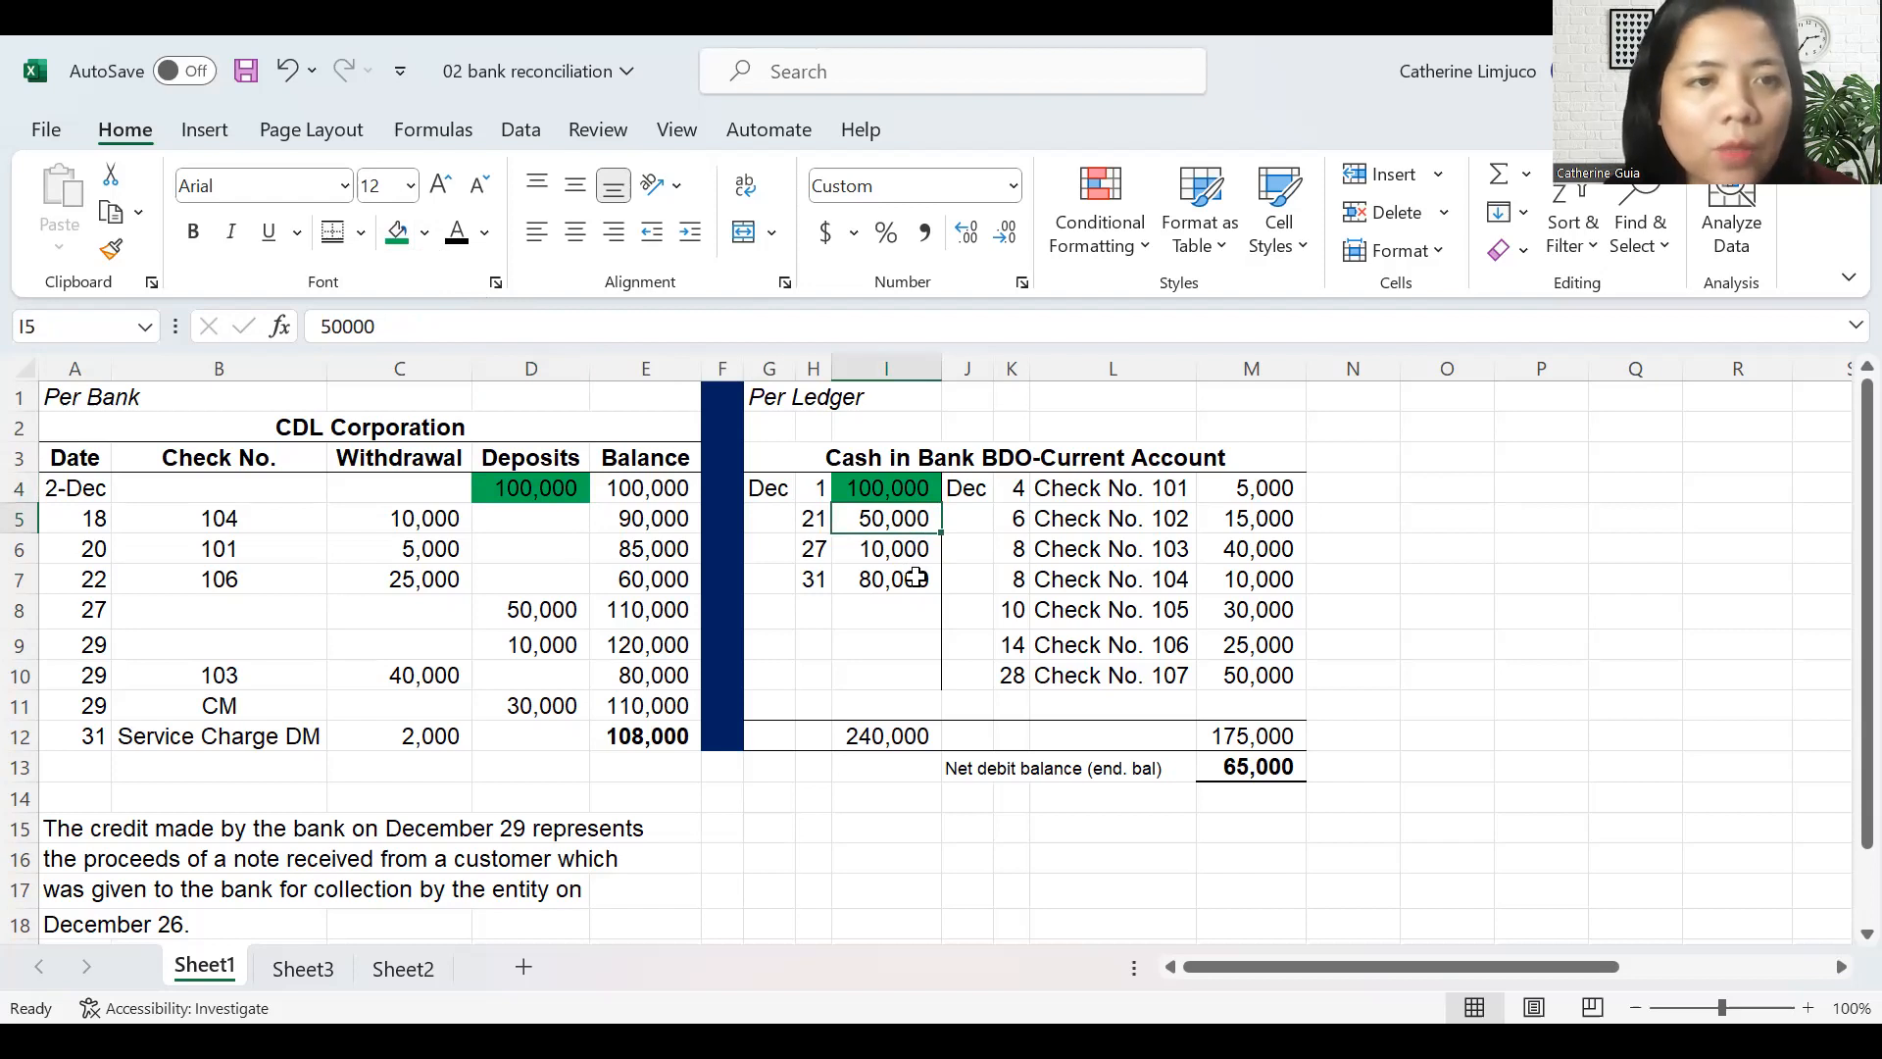
pyautogui.click(564, 605)
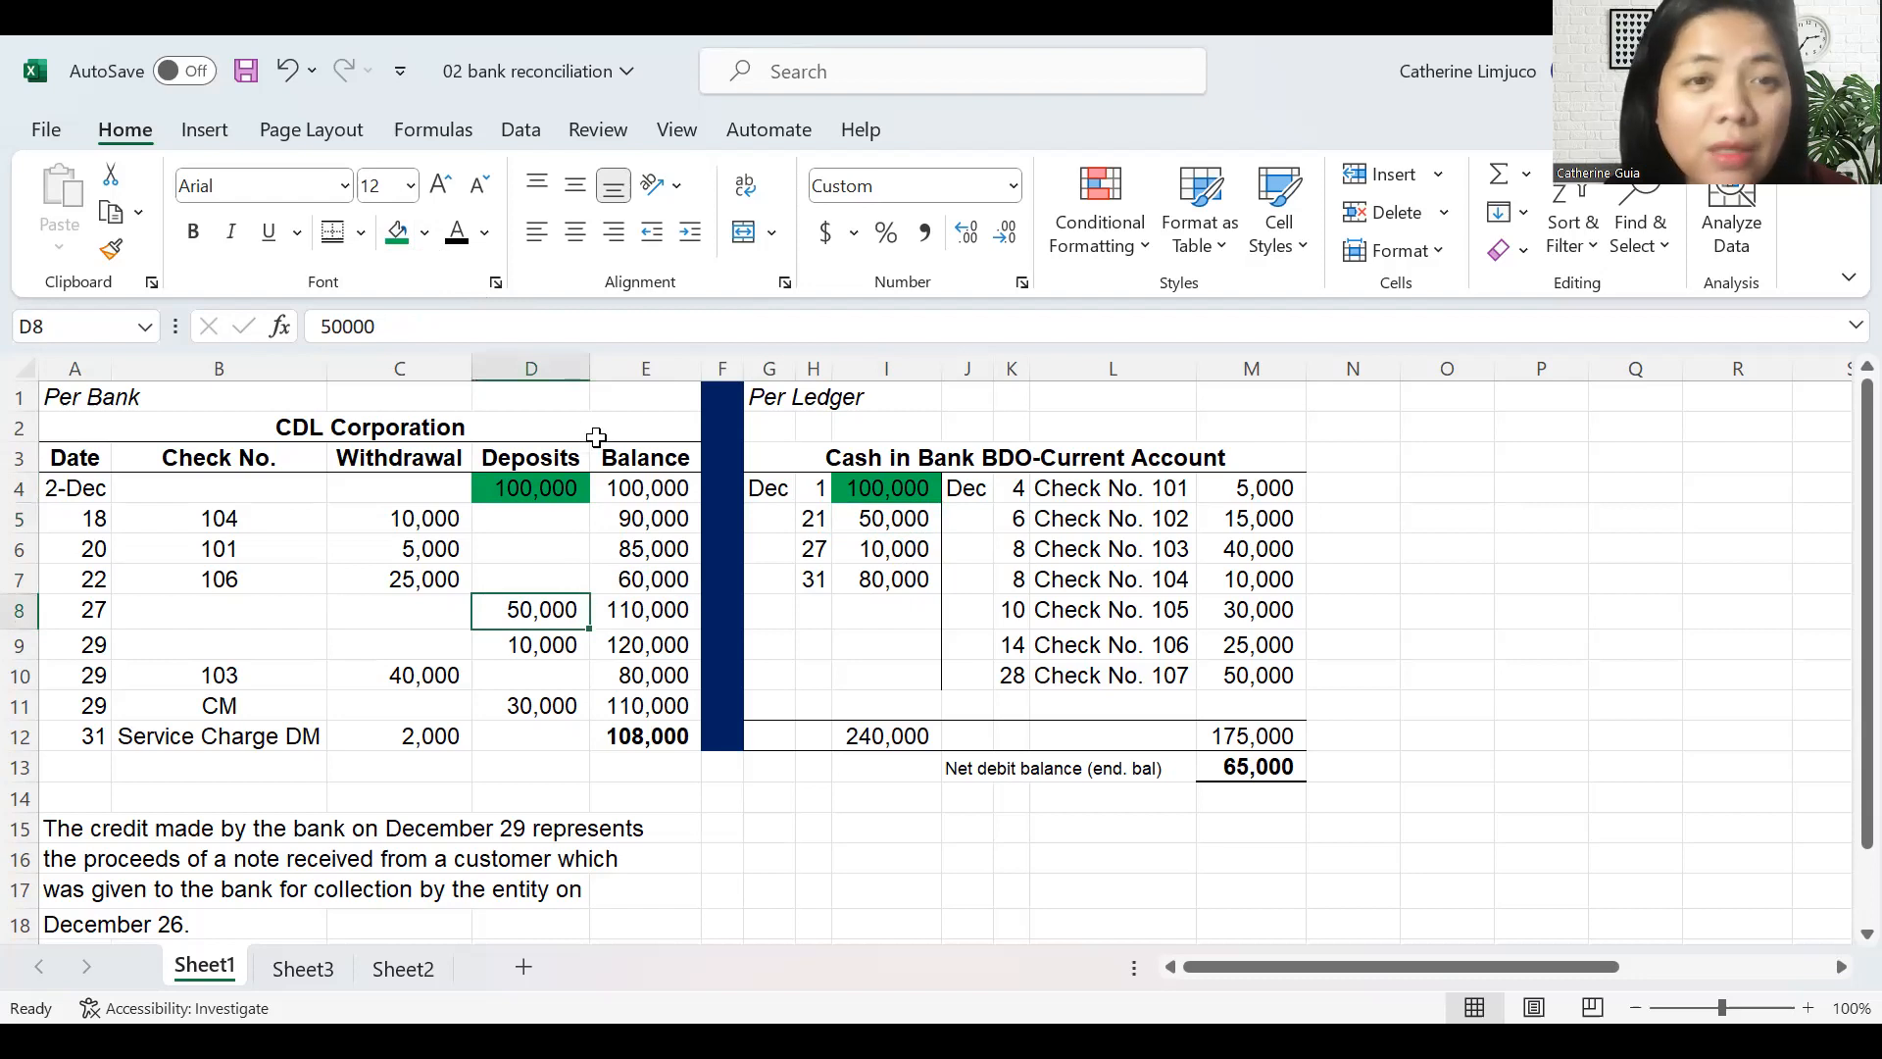
pyautogui.click(406, 230)
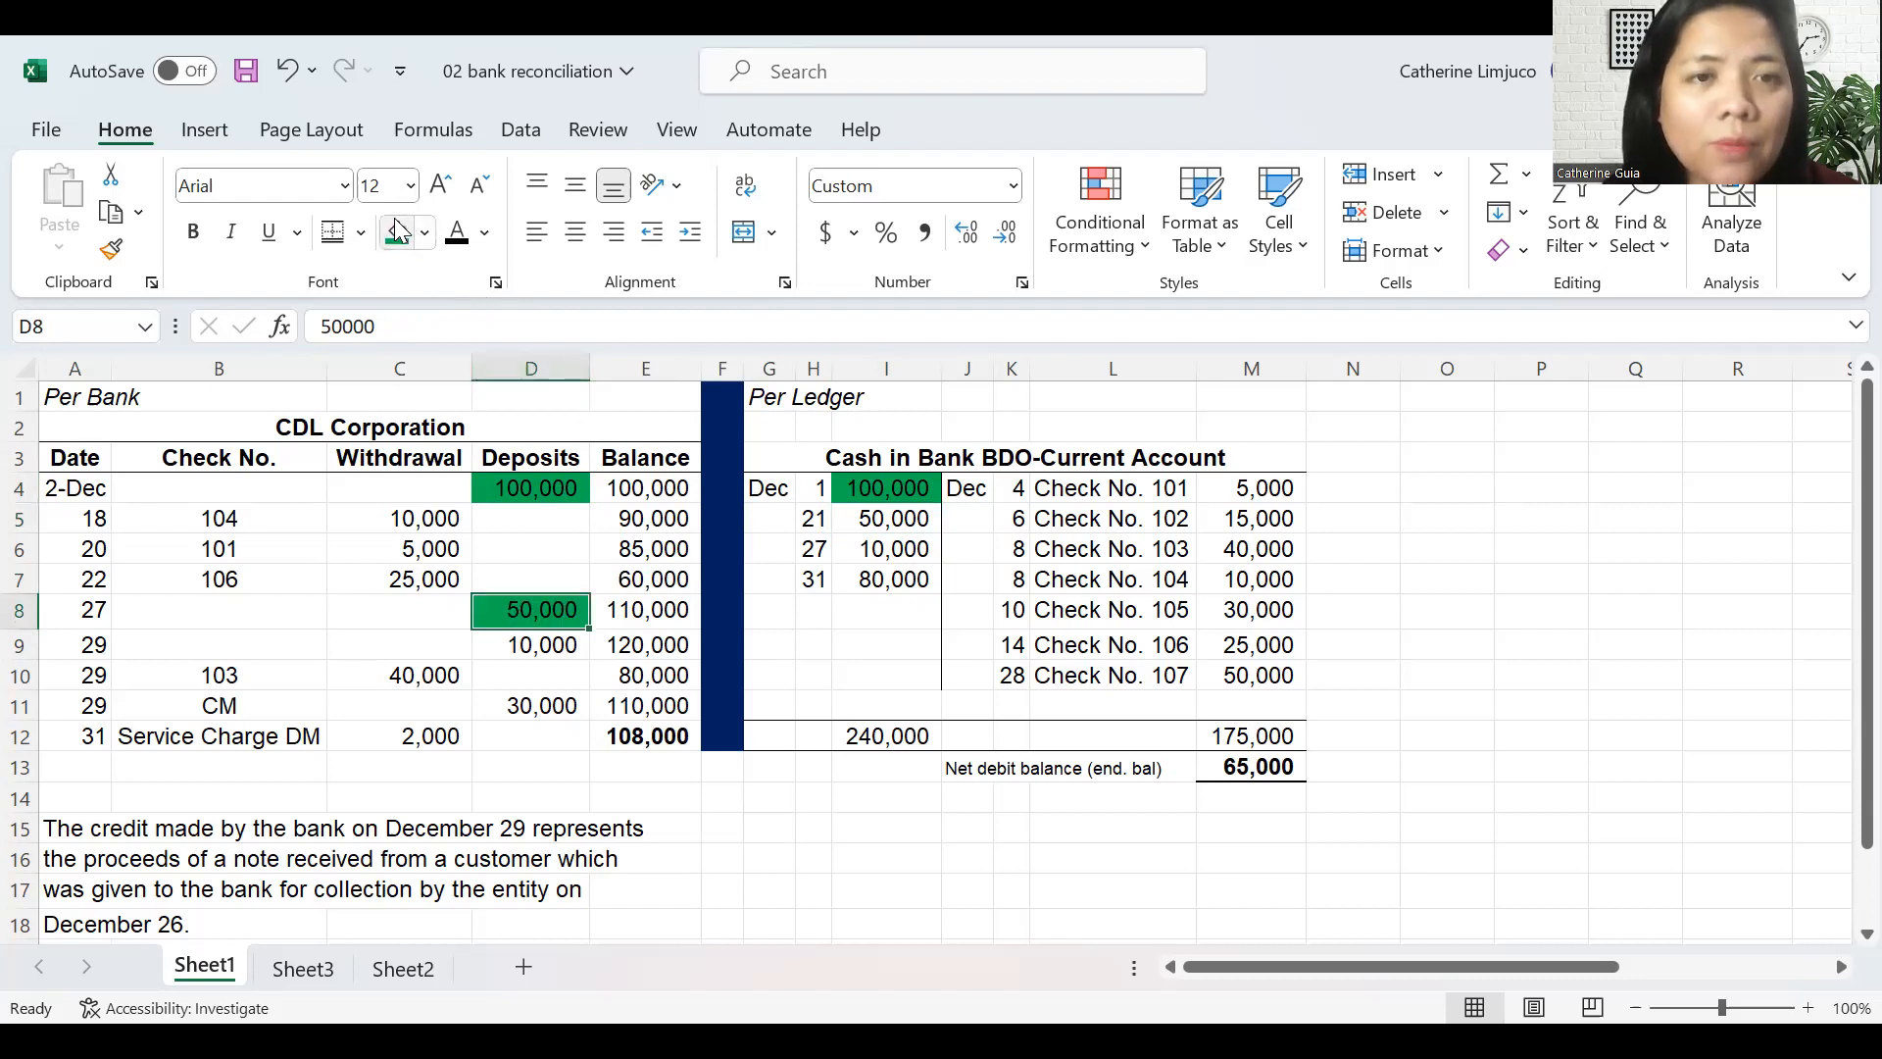
pyautogui.click(858, 539)
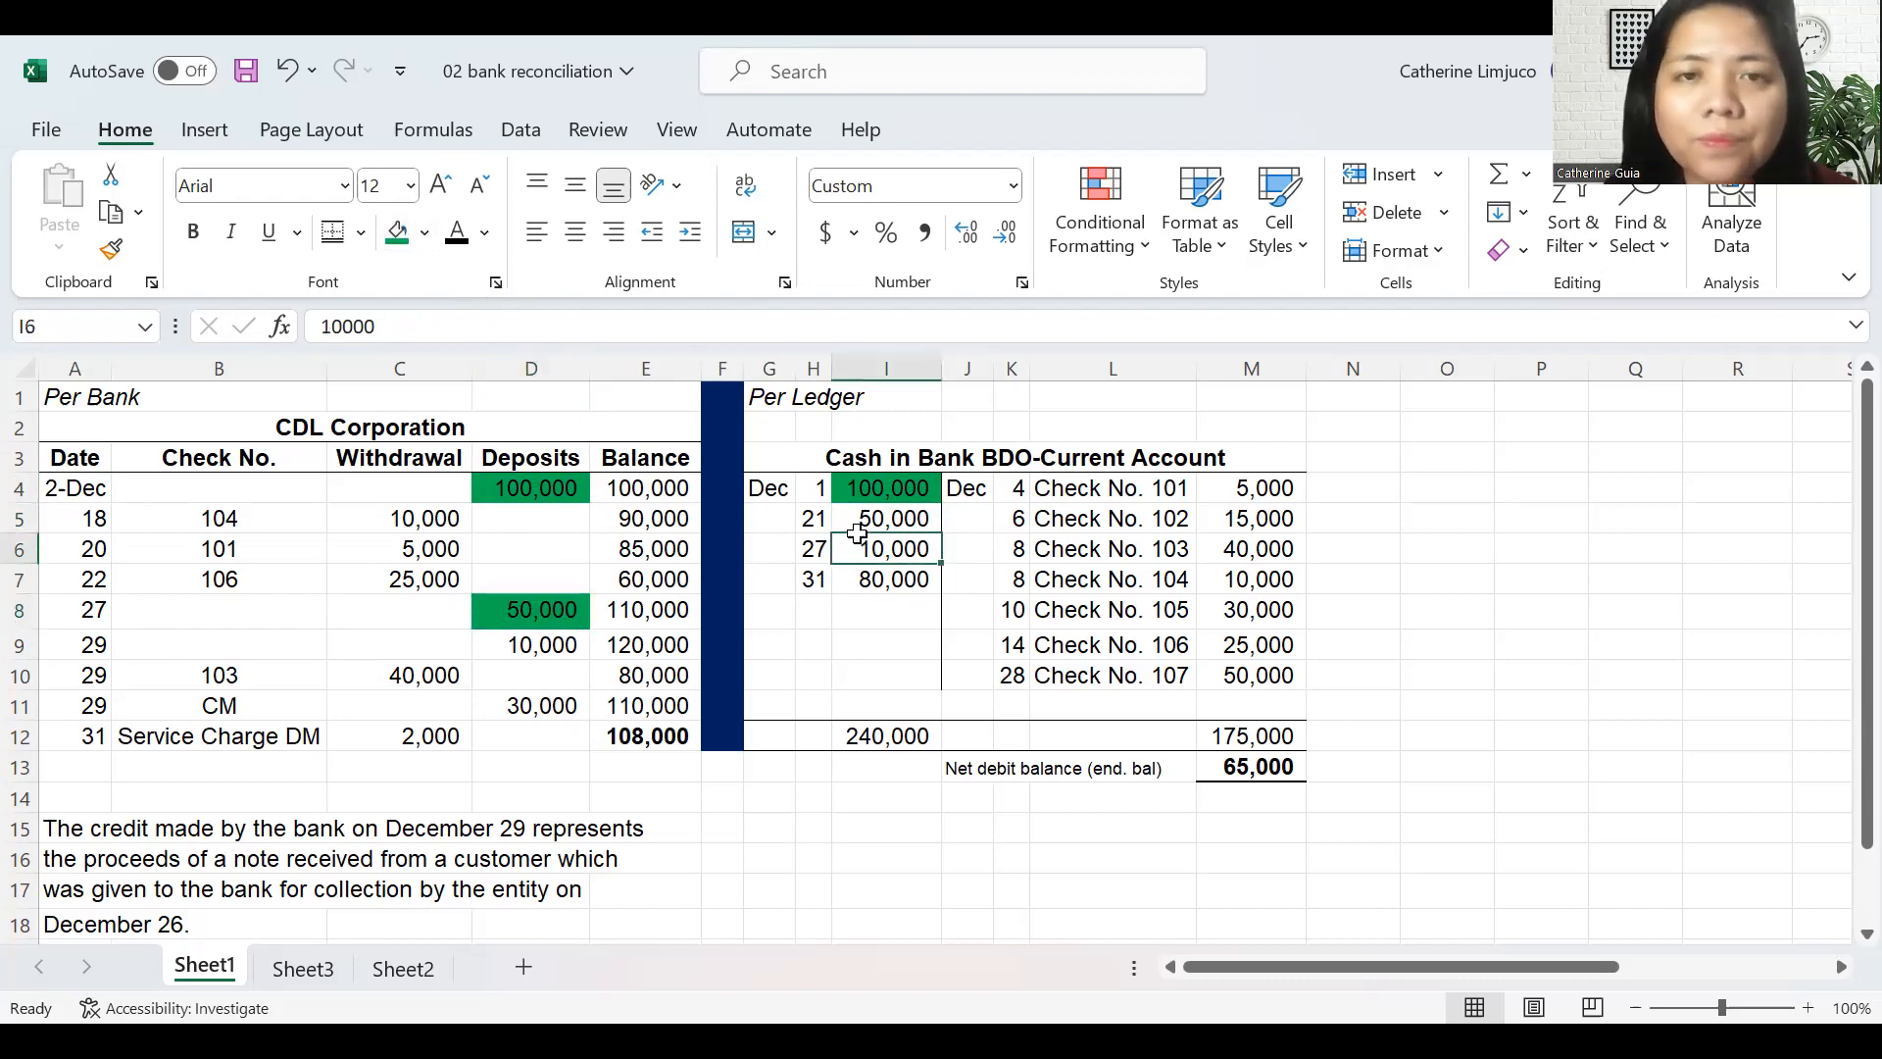
pyautogui.click(863, 520)
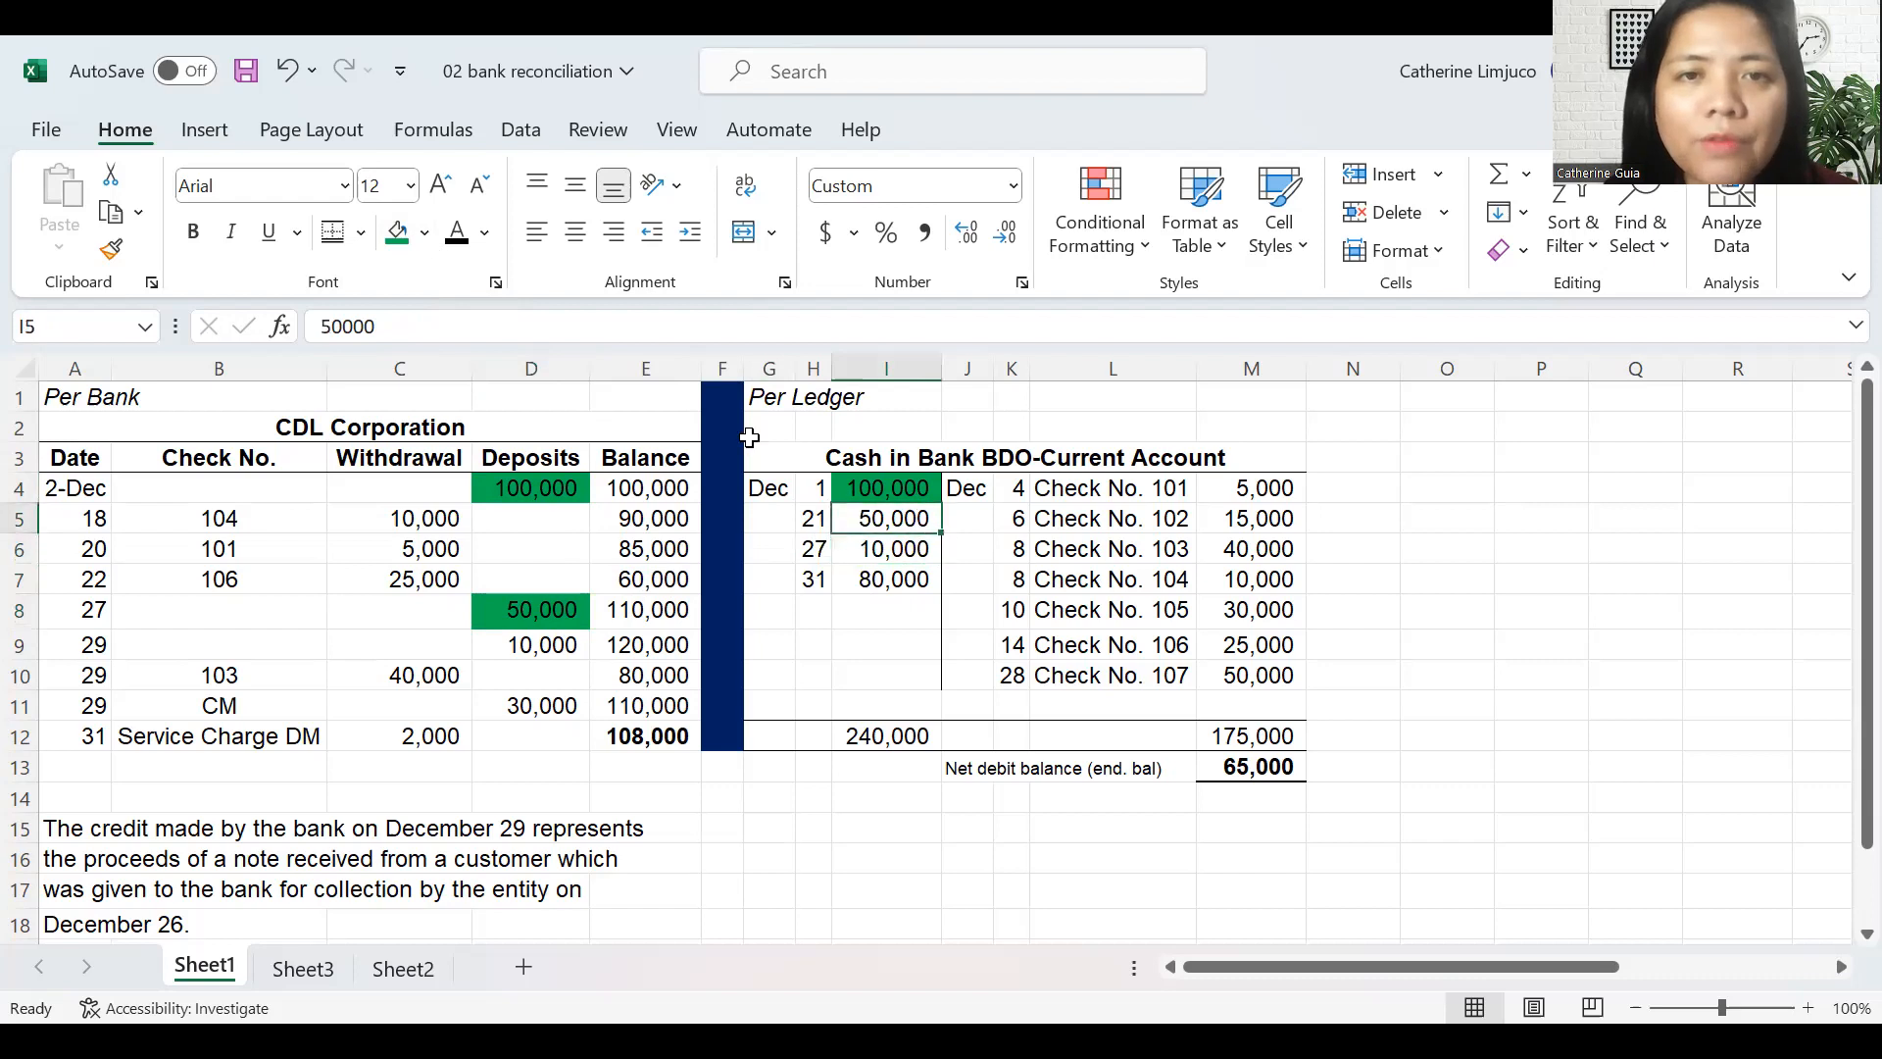
pyautogui.click(397, 233)
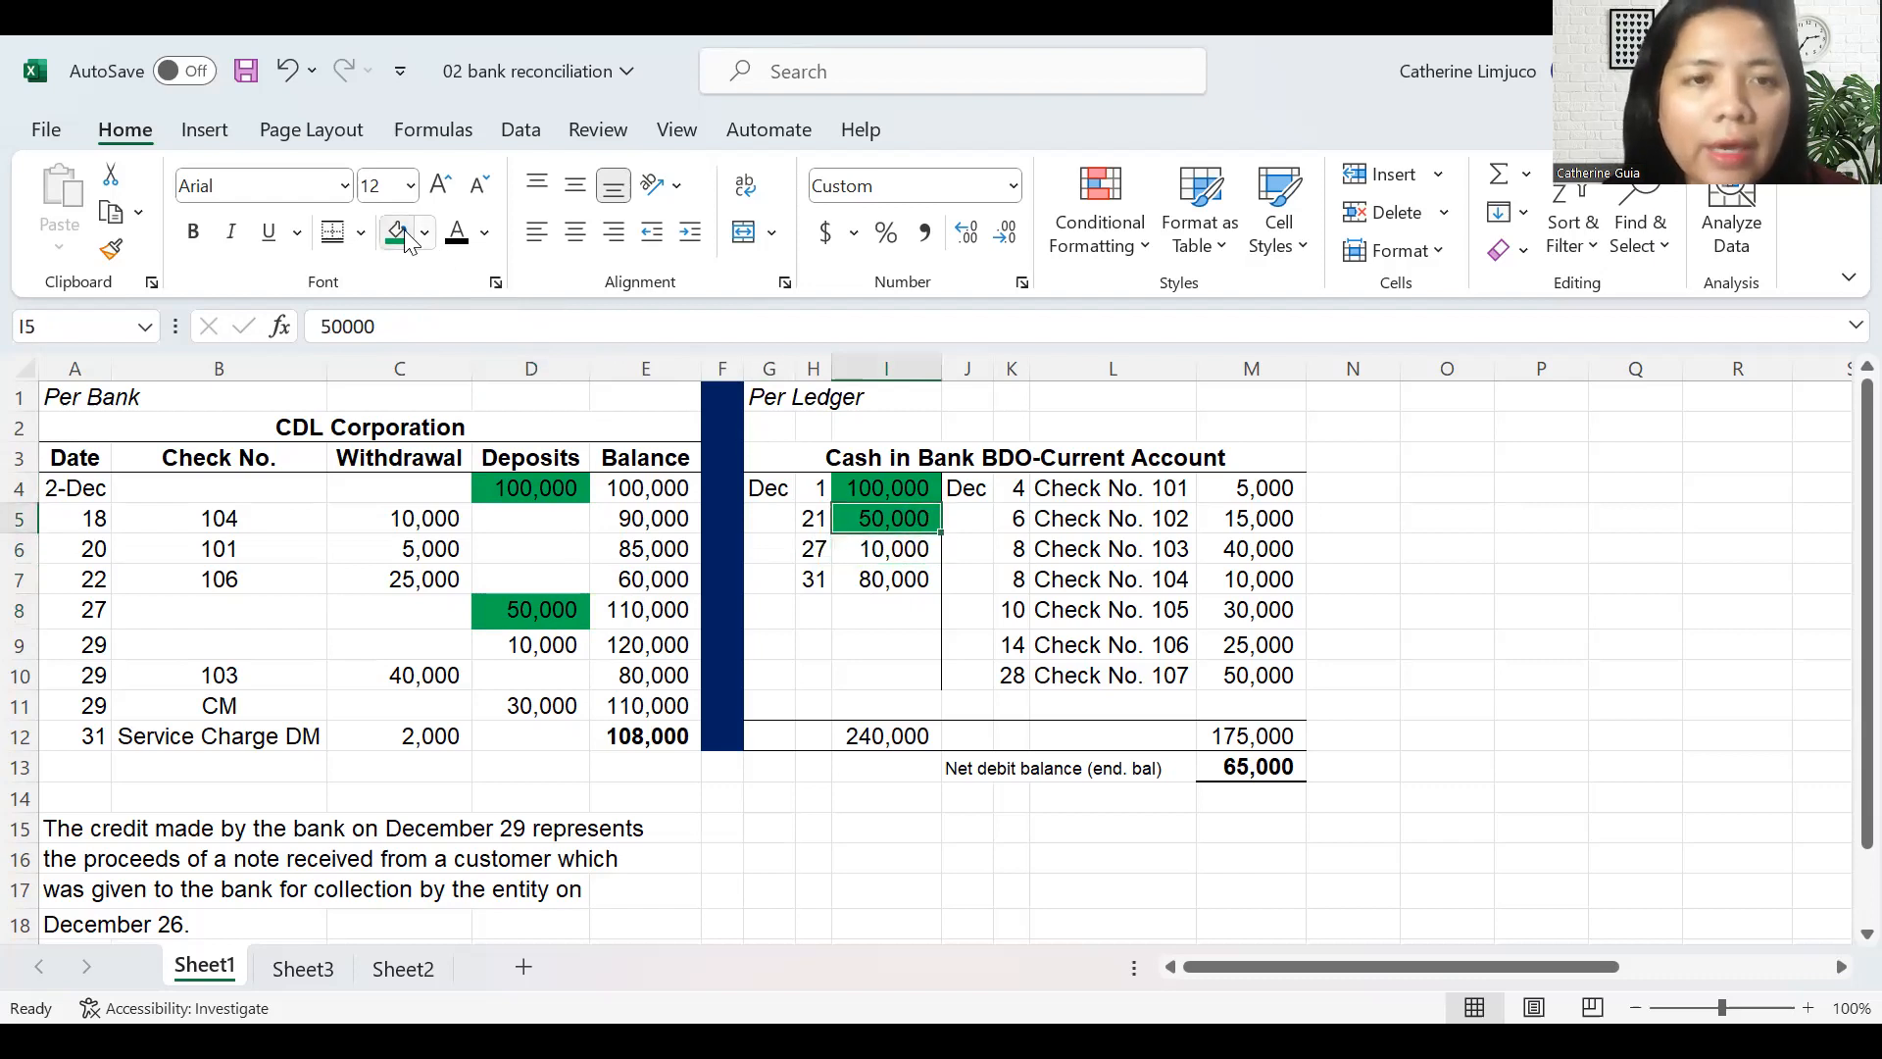
# - Fill the matching 10,000 receipts green: the ledger's December 27 debit in I6 and the bank's December 29 deposit in D9
pyautogui.click(854, 540)
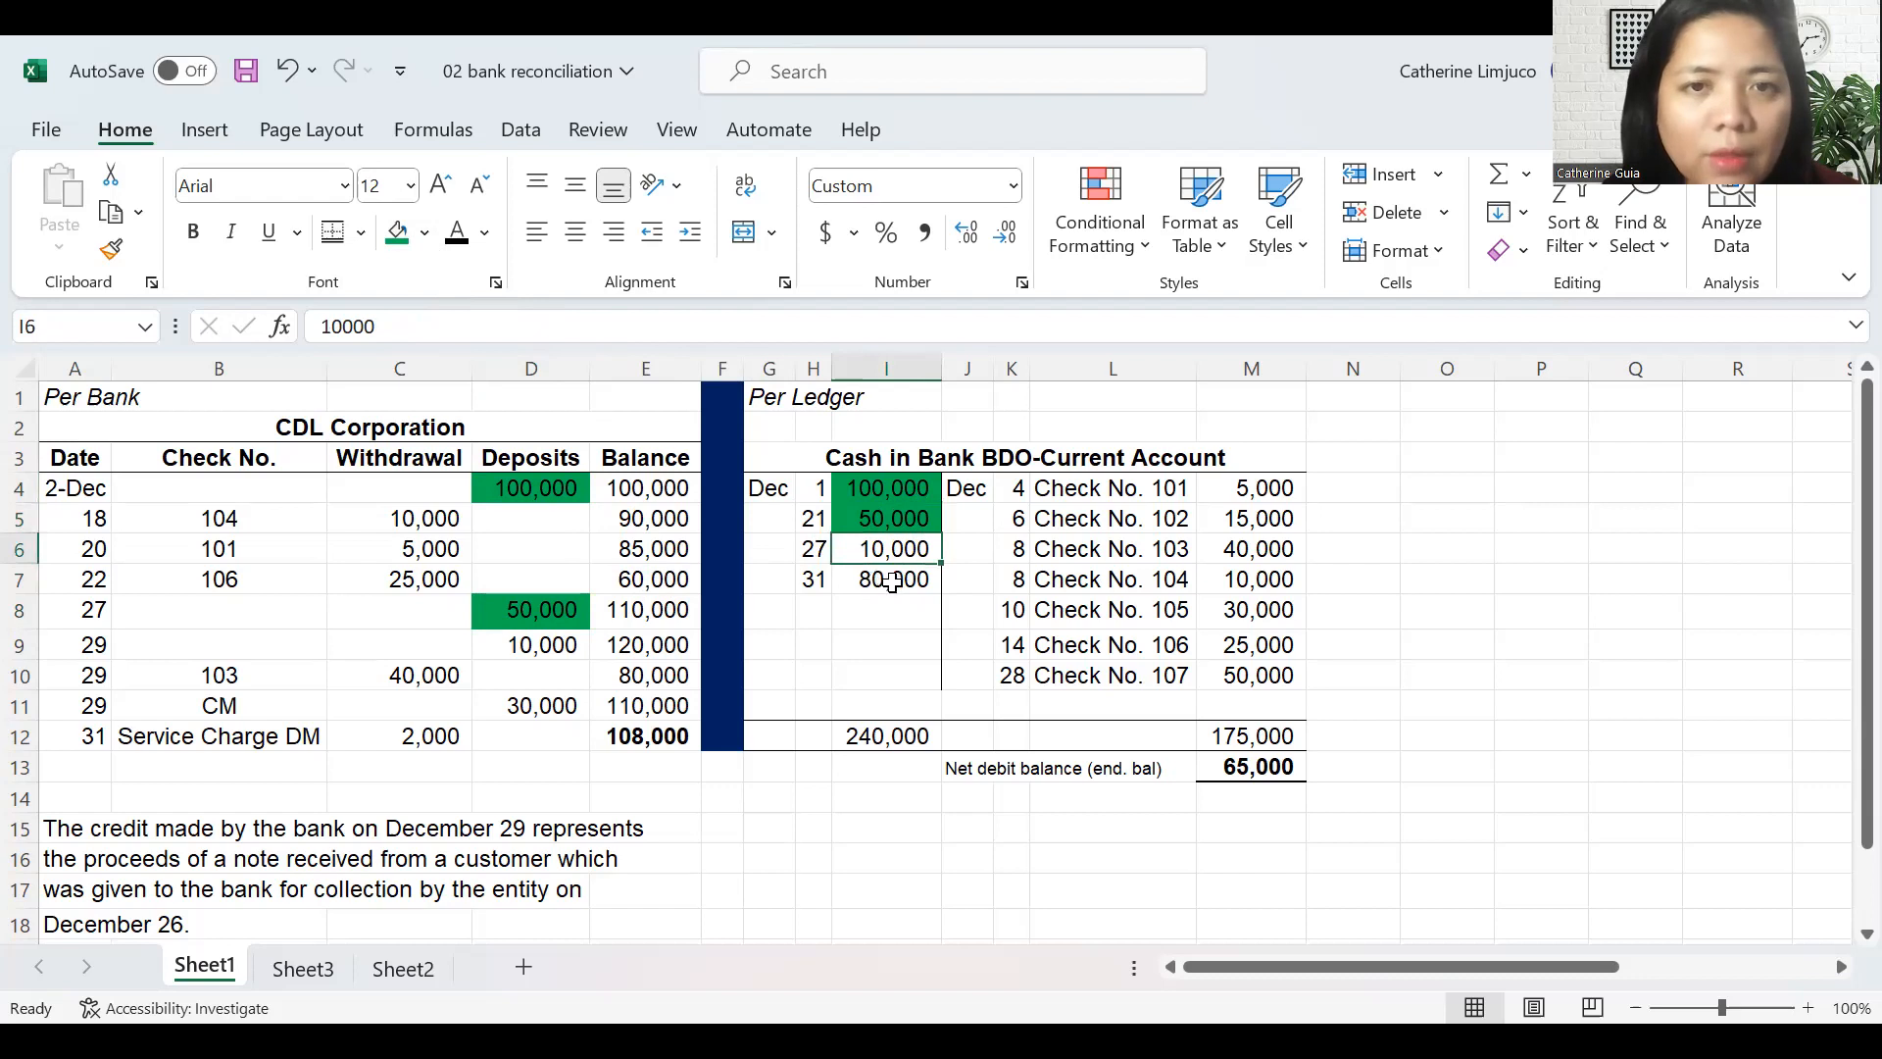
pyautogui.click(397, 232)
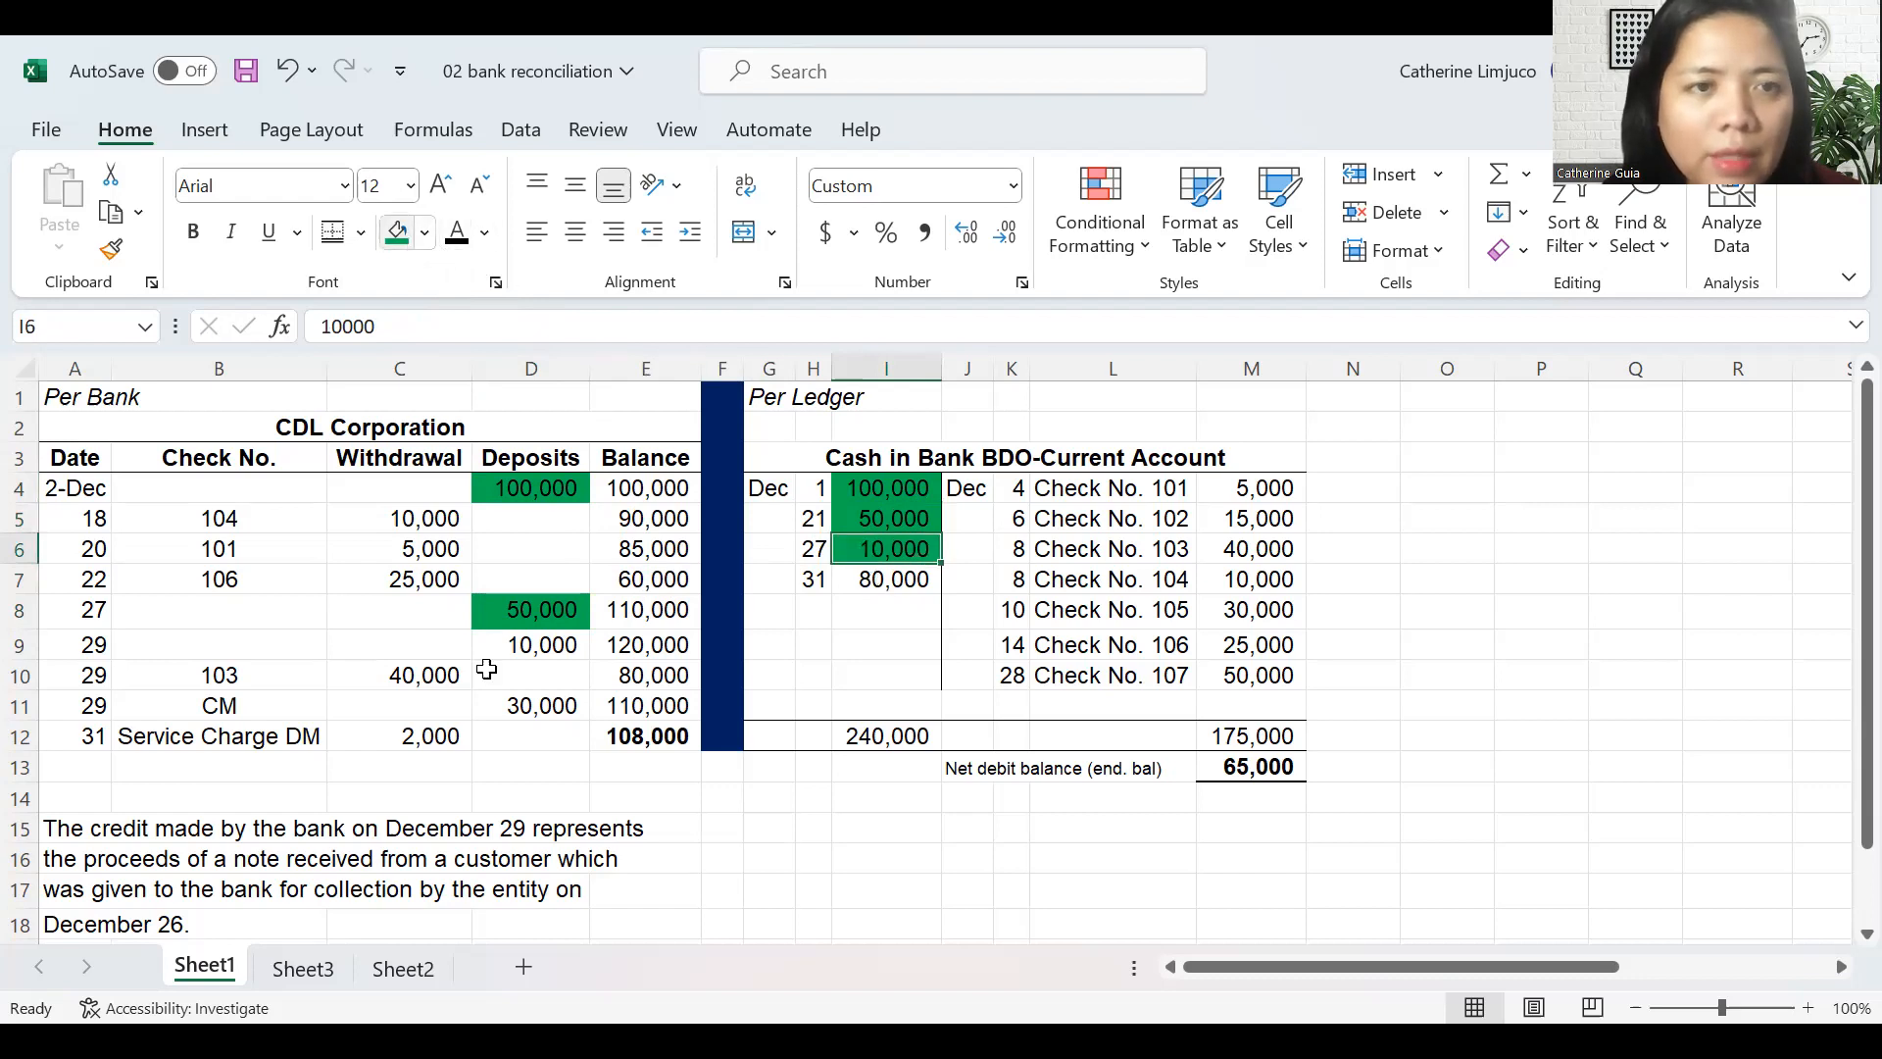
pyautogui.click(508, 642)
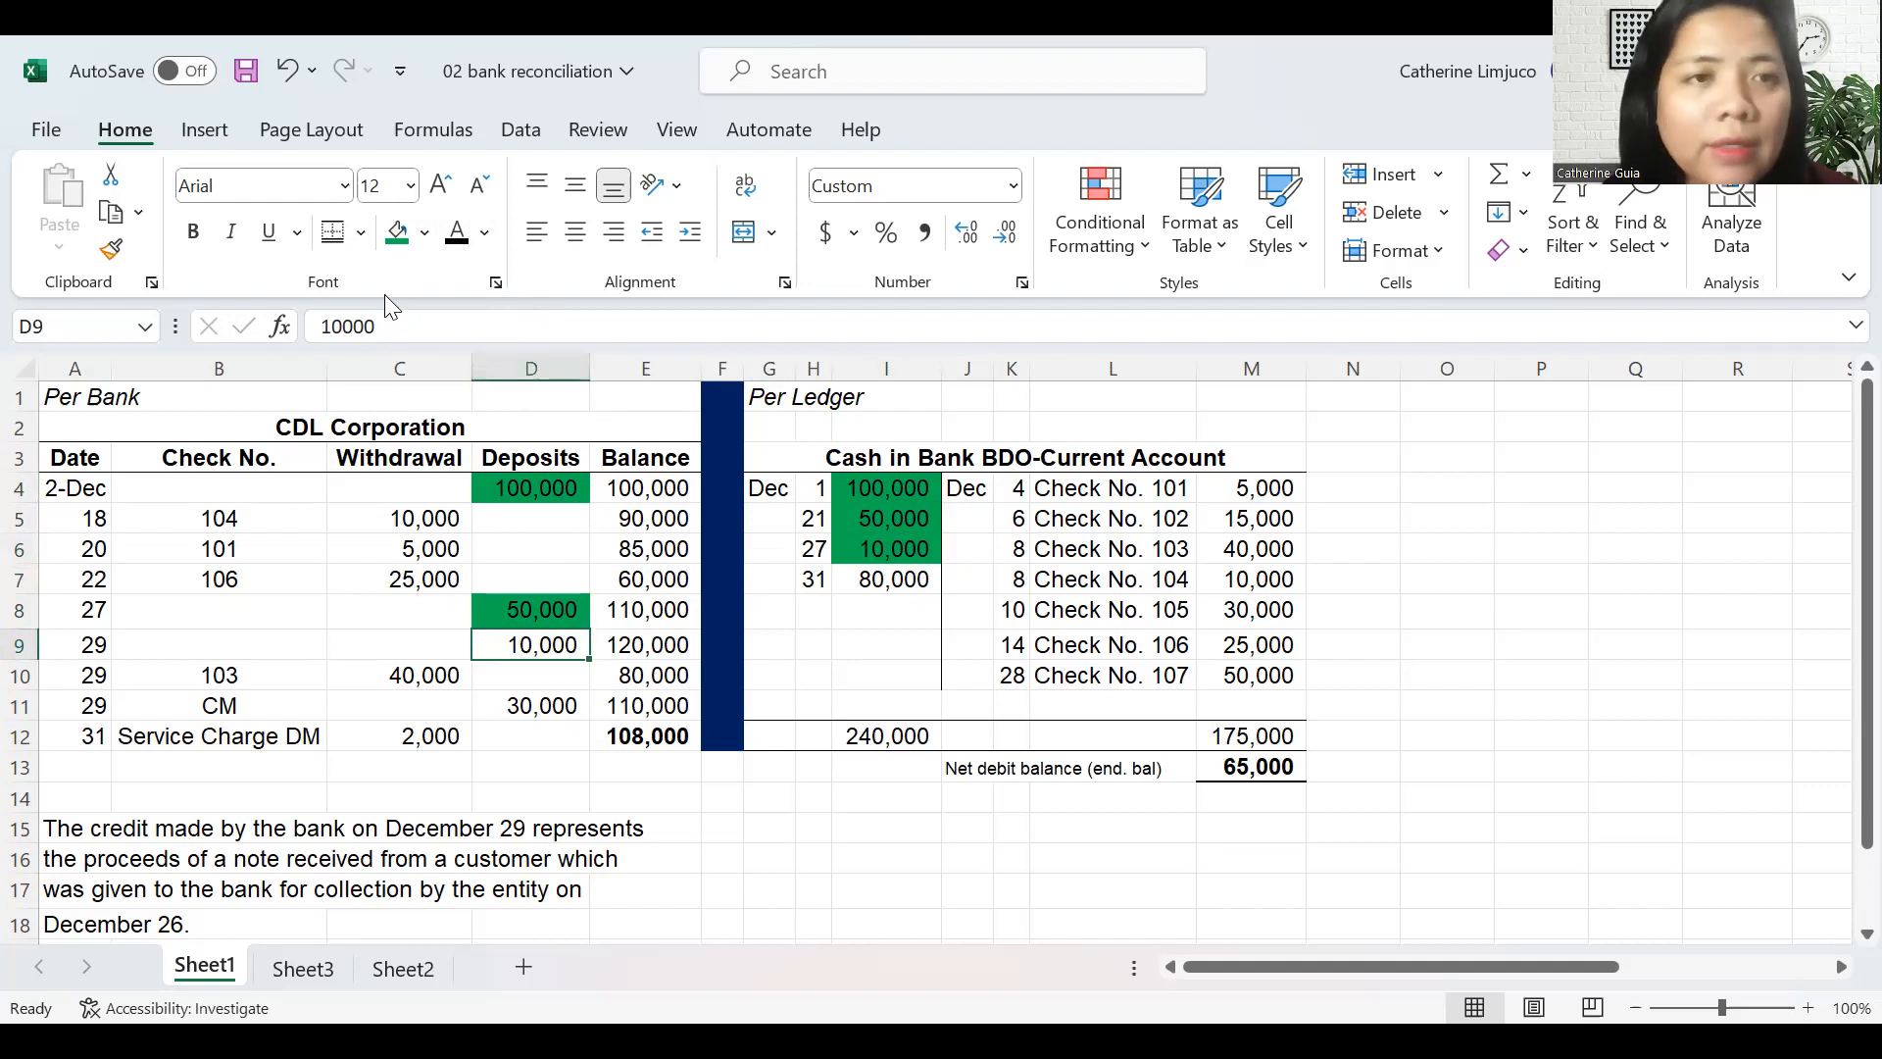
pyautogui.click(394, 232)
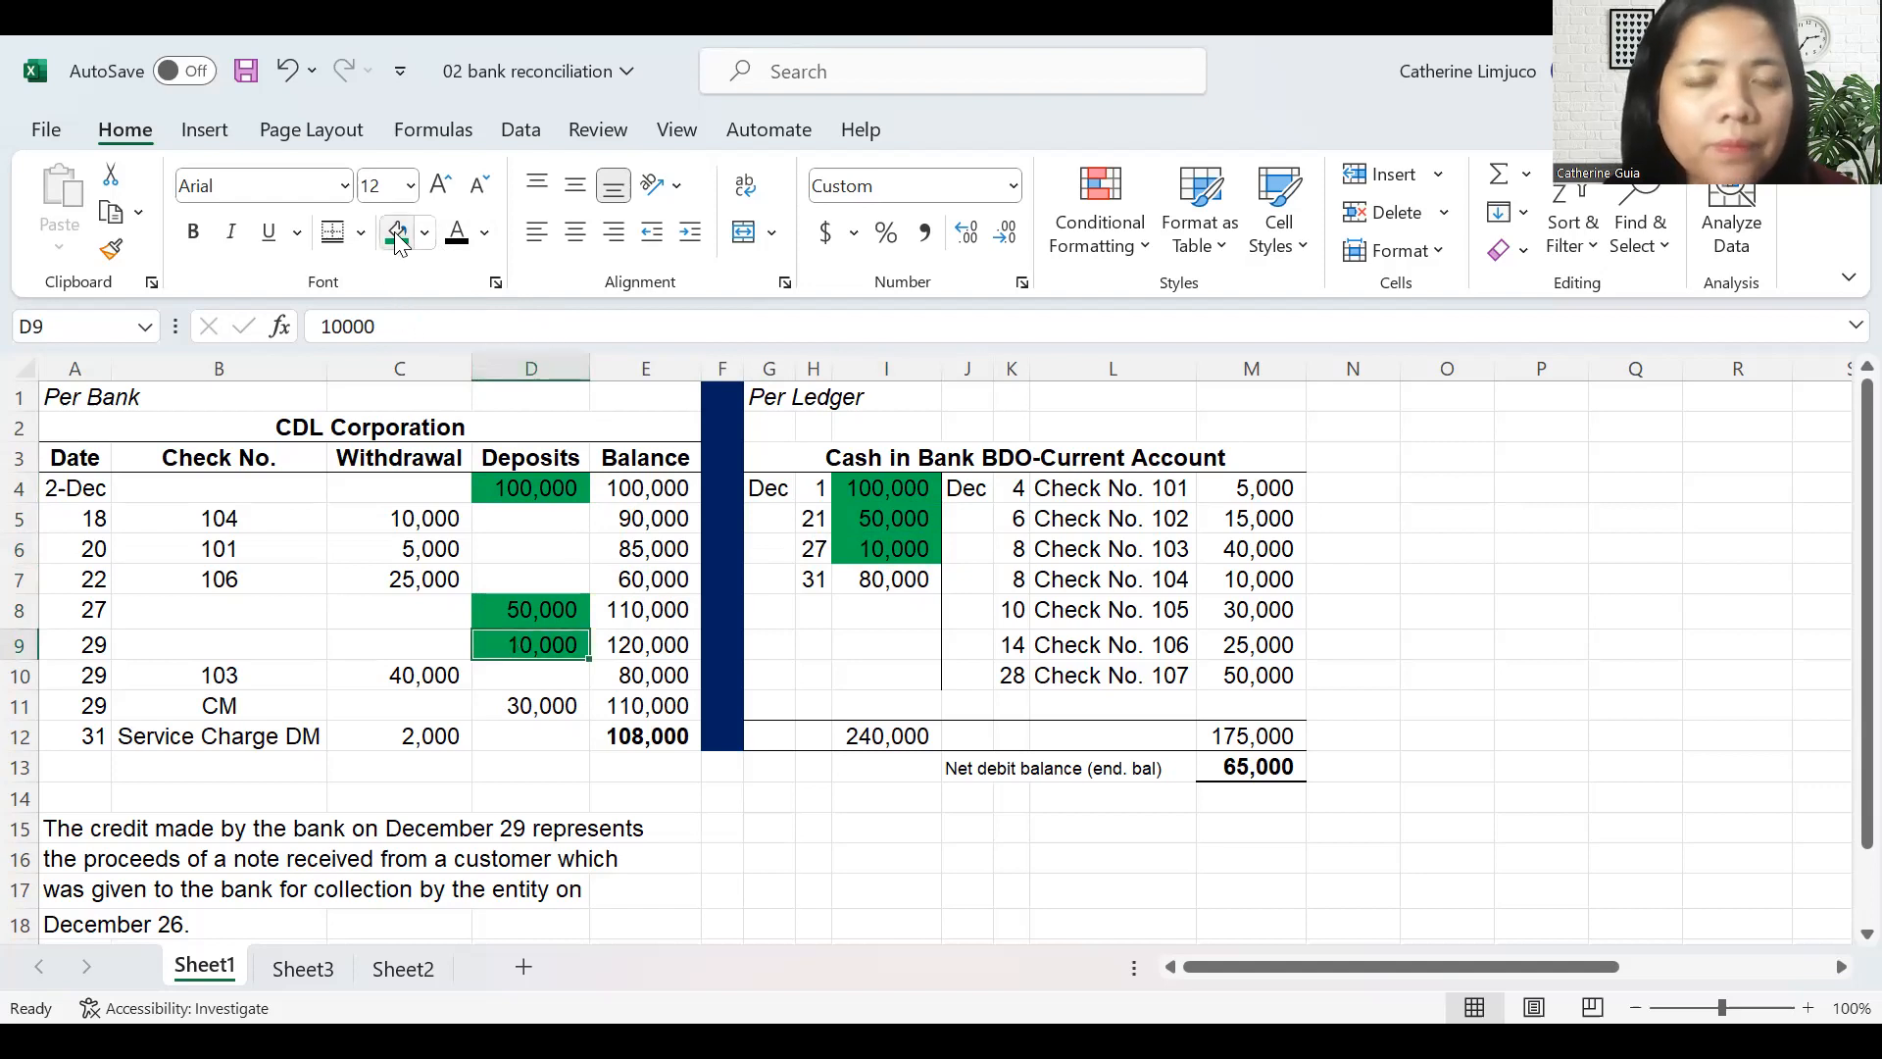
# - Set the font of the ledger's unmatched December 31 debit of 80,000 in I7 to standard red
pyautogui.click(867, 579)
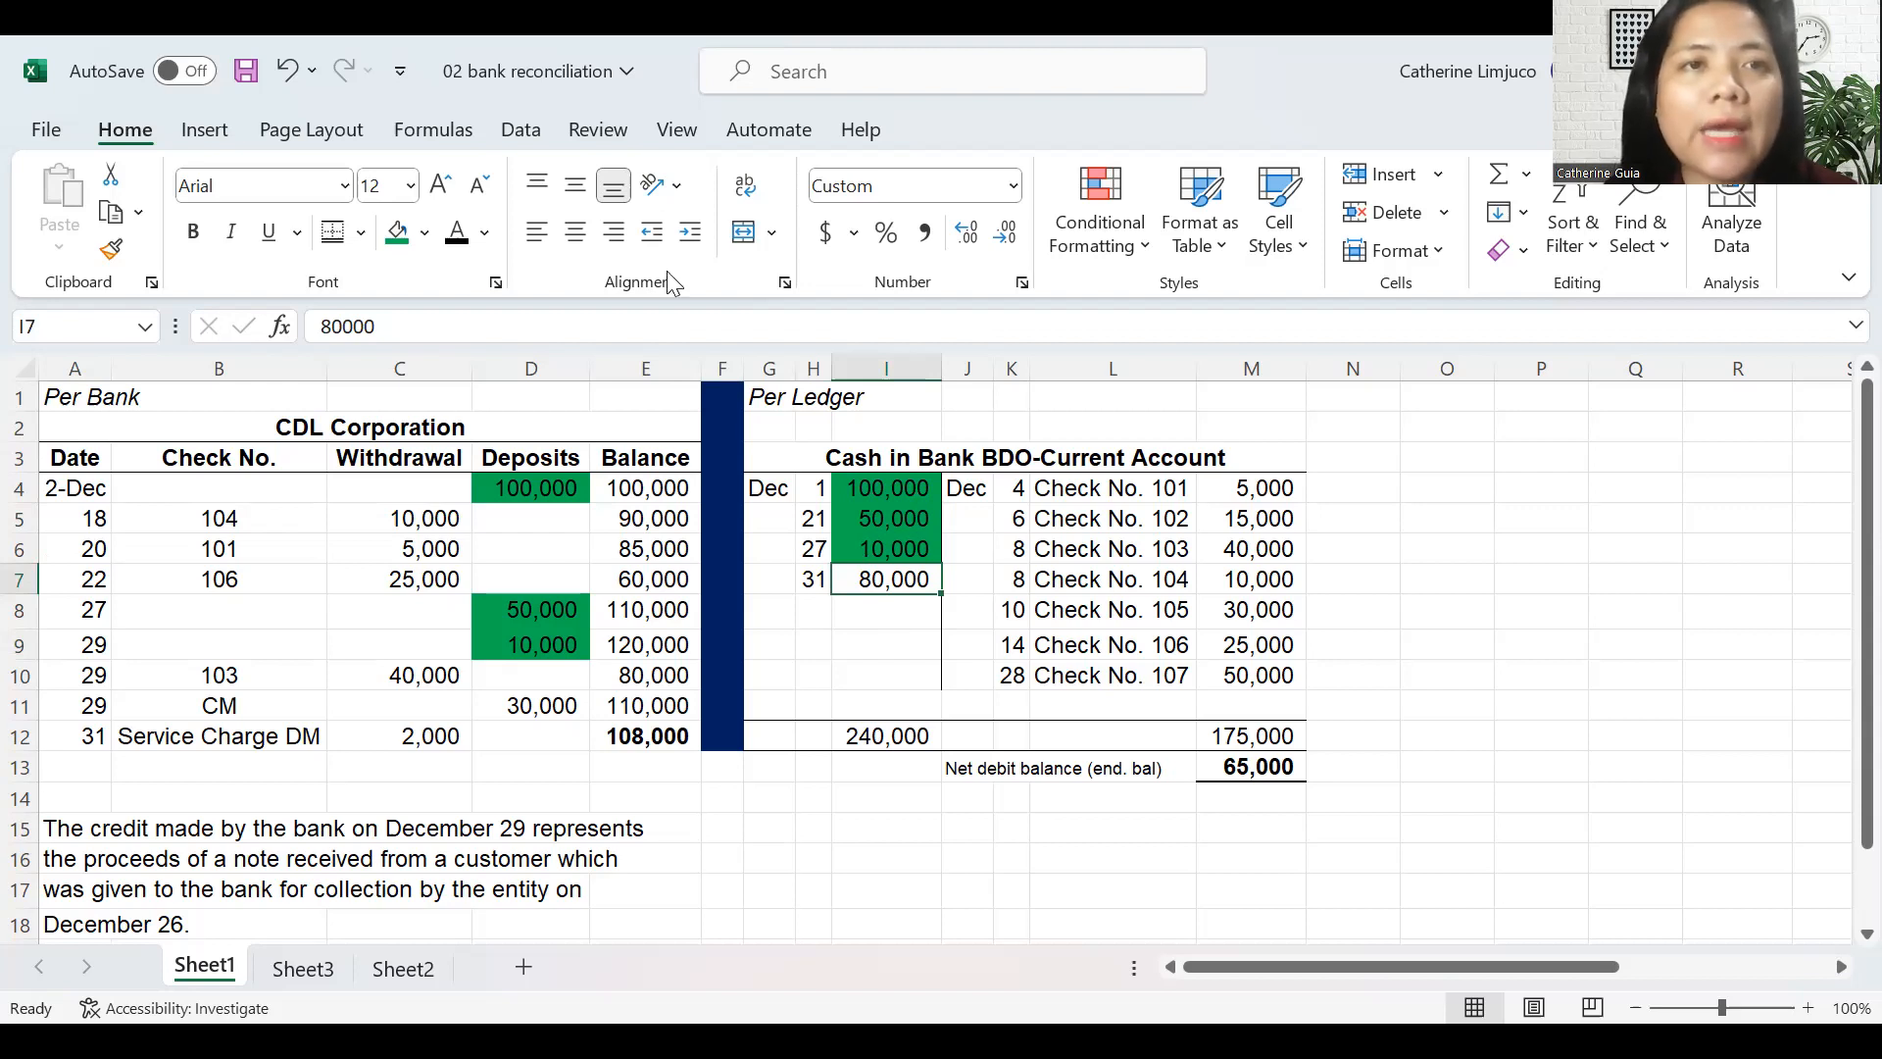
pyautogui.click(487, 233)
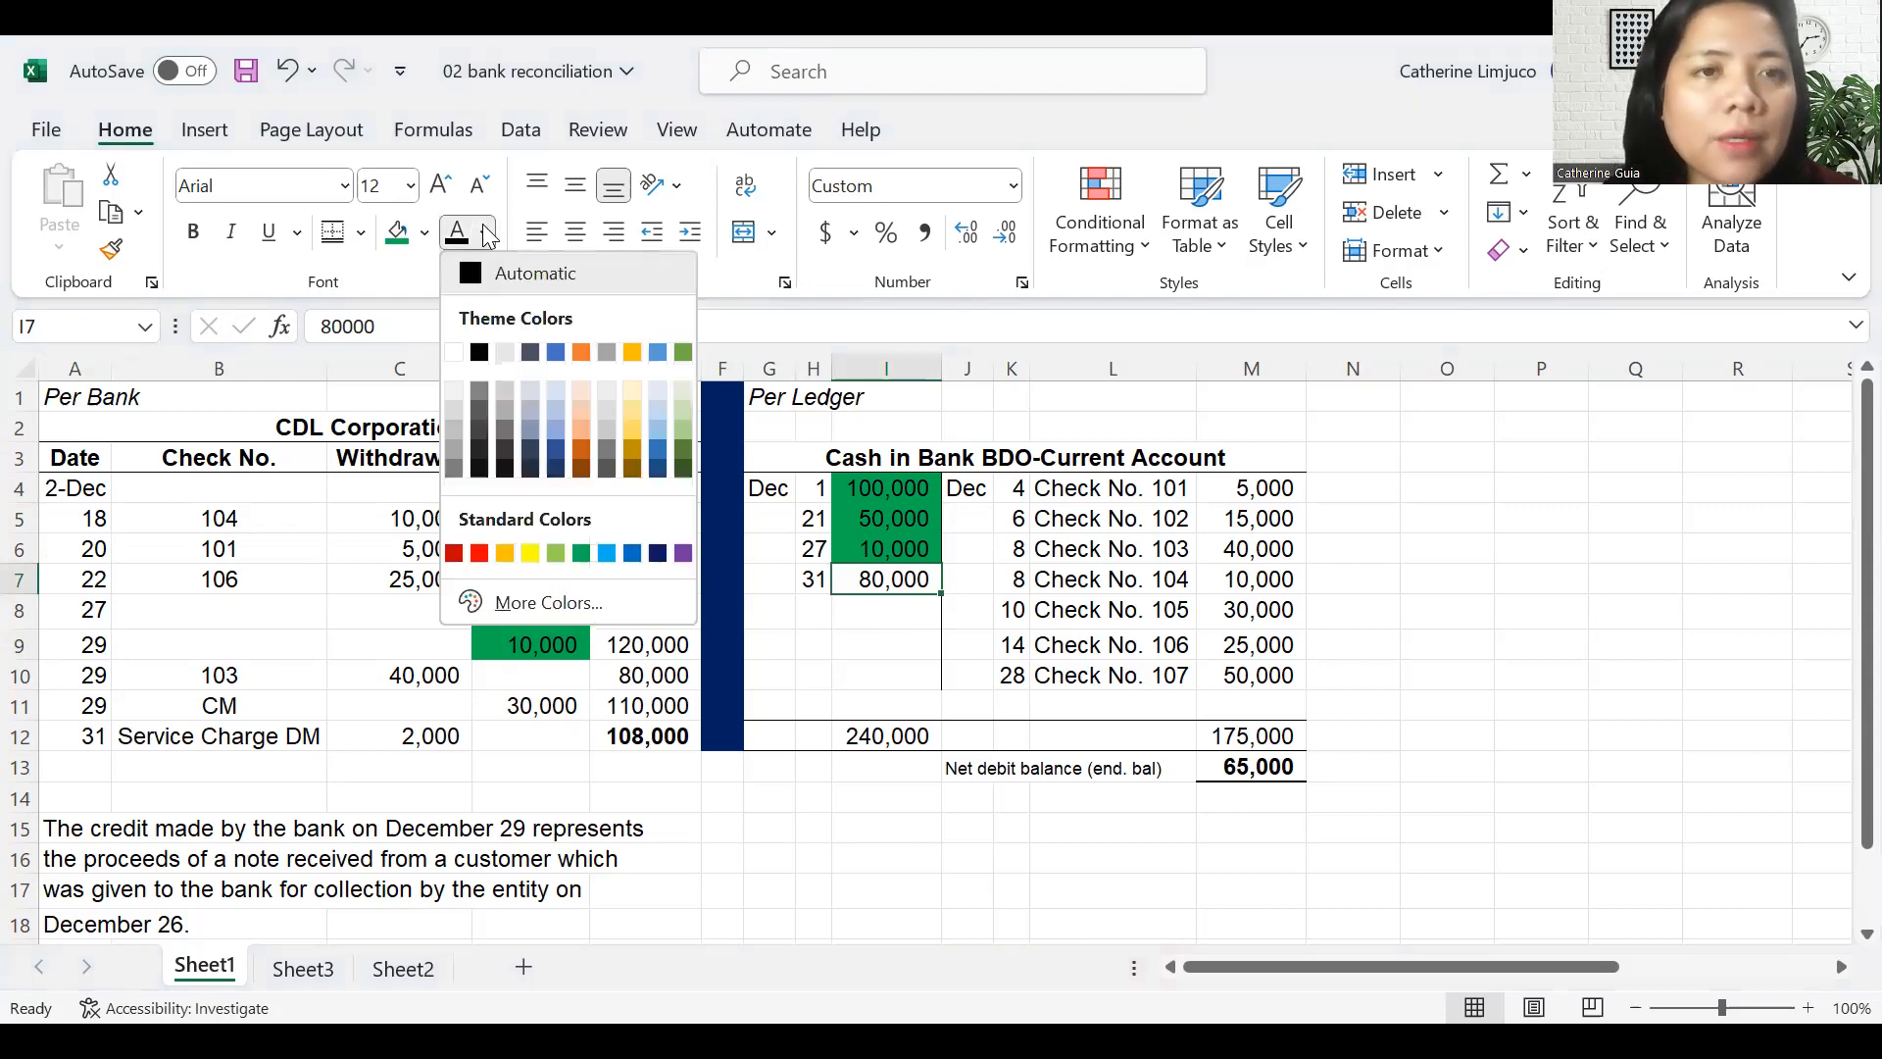
pyautogui.click(484, 551)
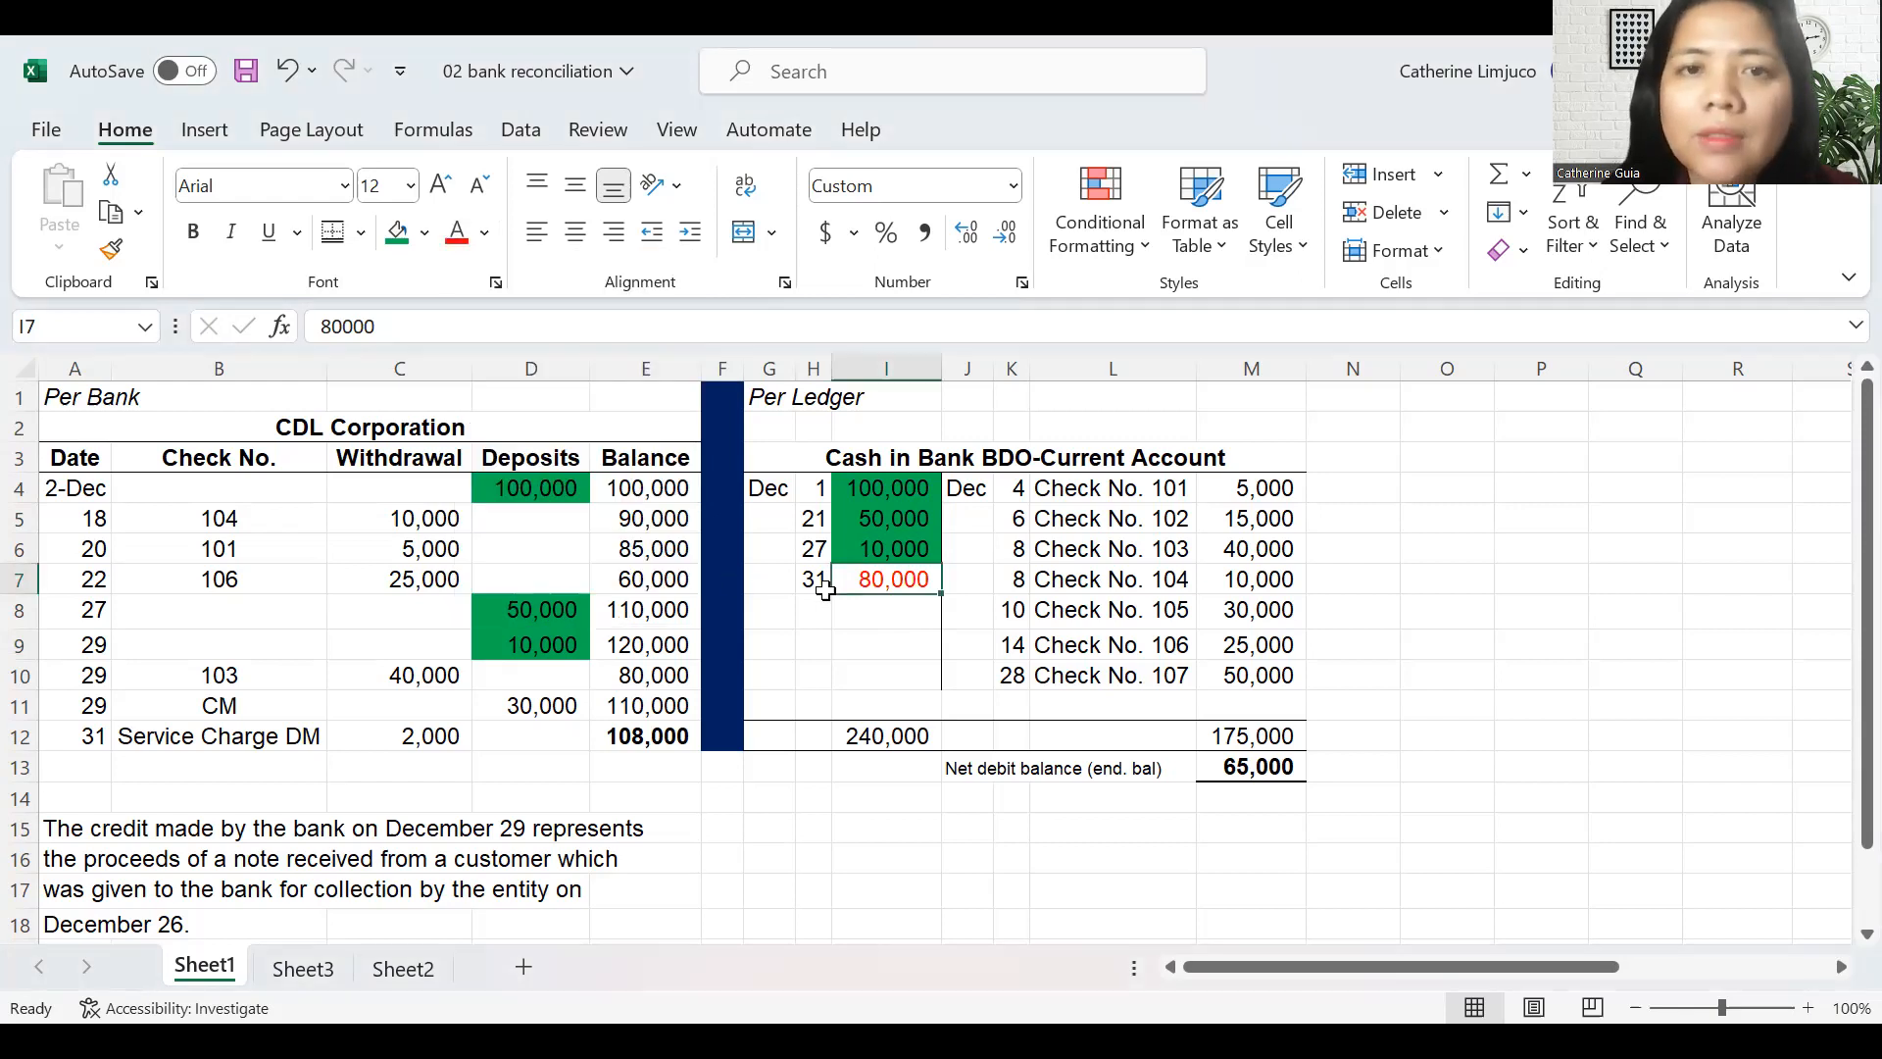
pyautogui.click(847, 618)
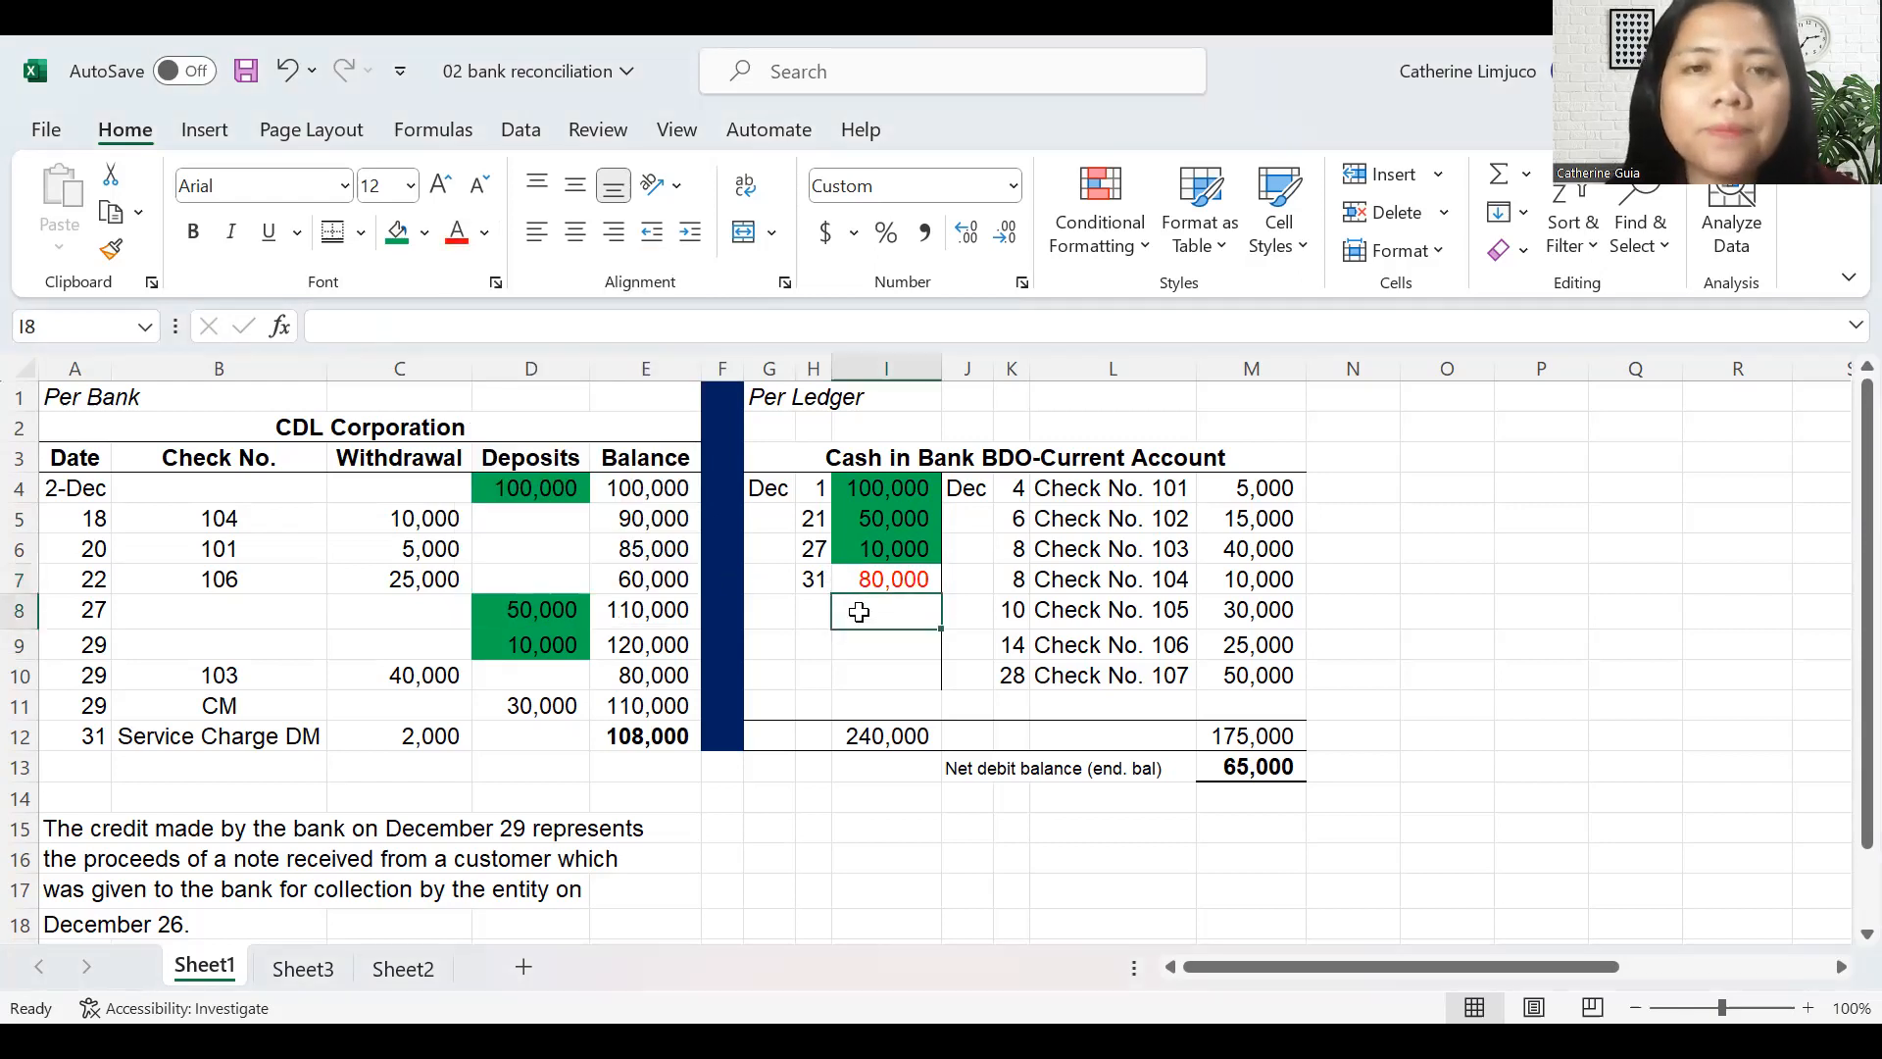
pyautogui.click(858, 580)
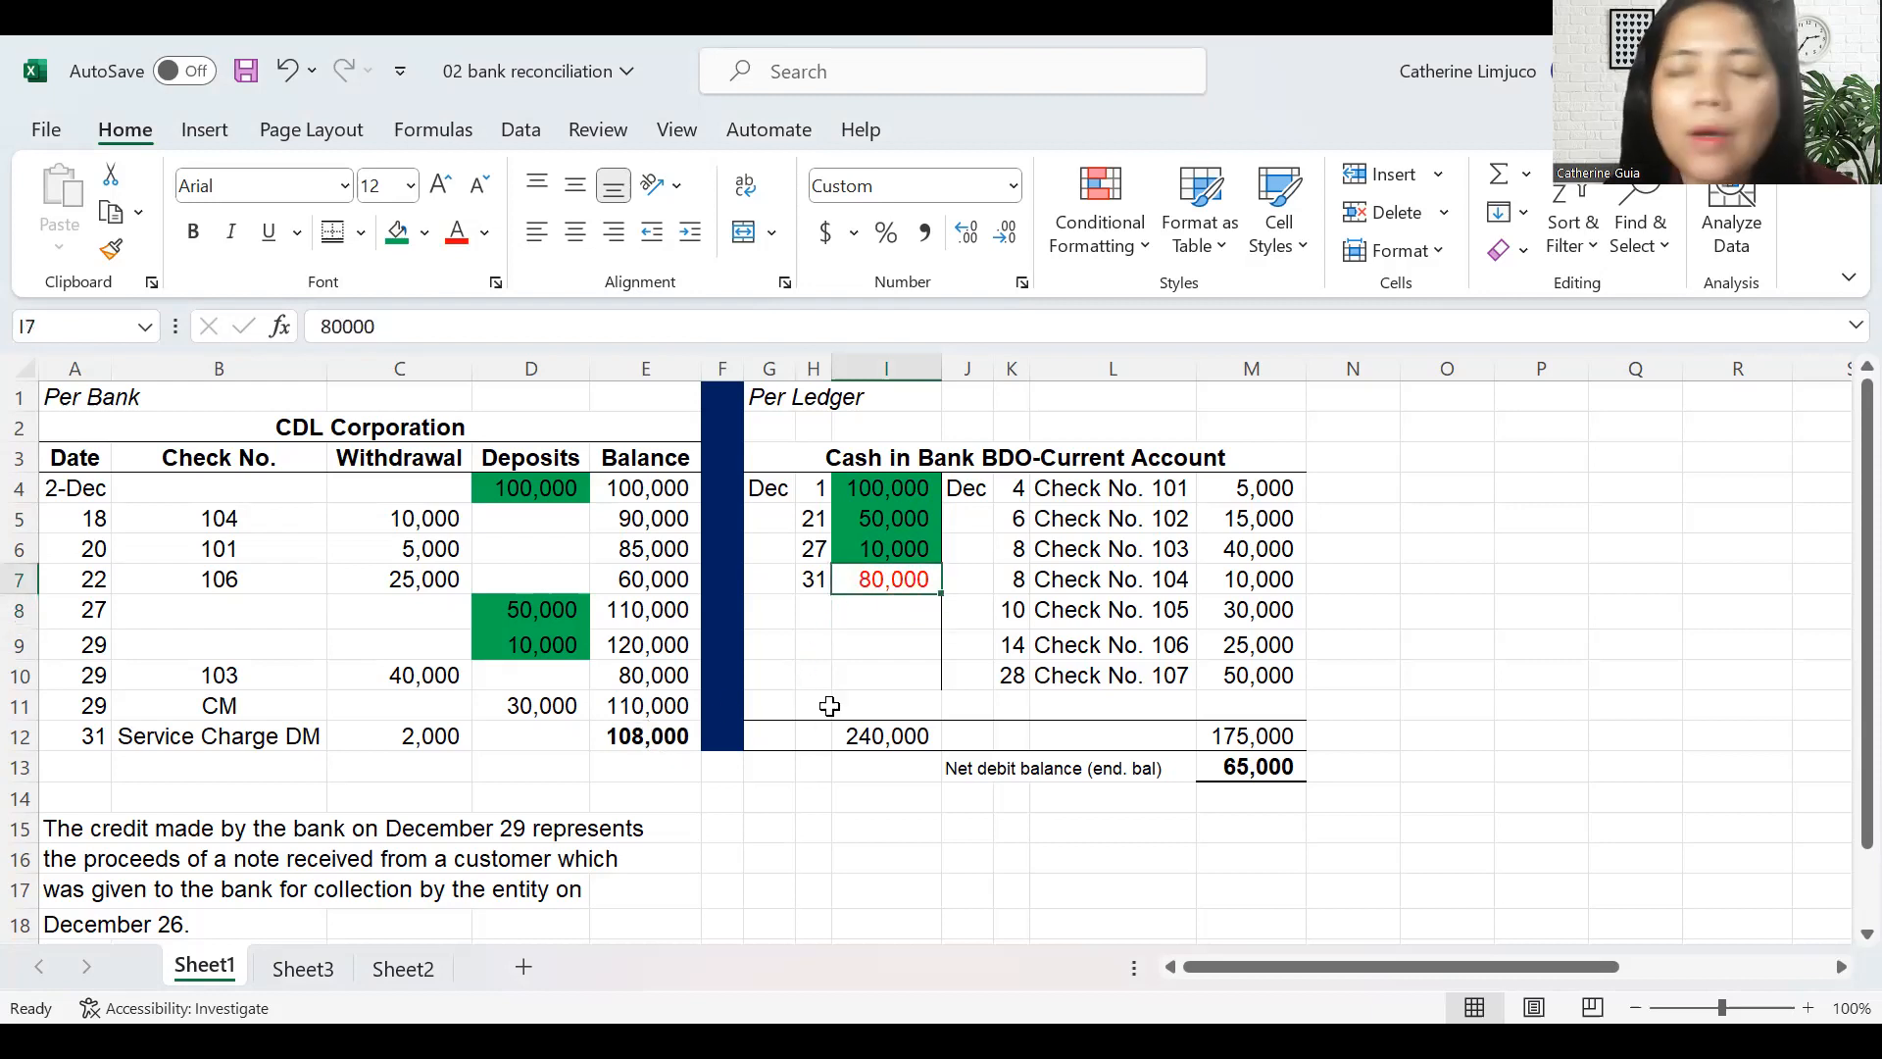
# - Set the font of the bank's unmatched December 29 credit memo deposit of 30,000 in D11 to red
pyautogui.doubleClick(528, 708)
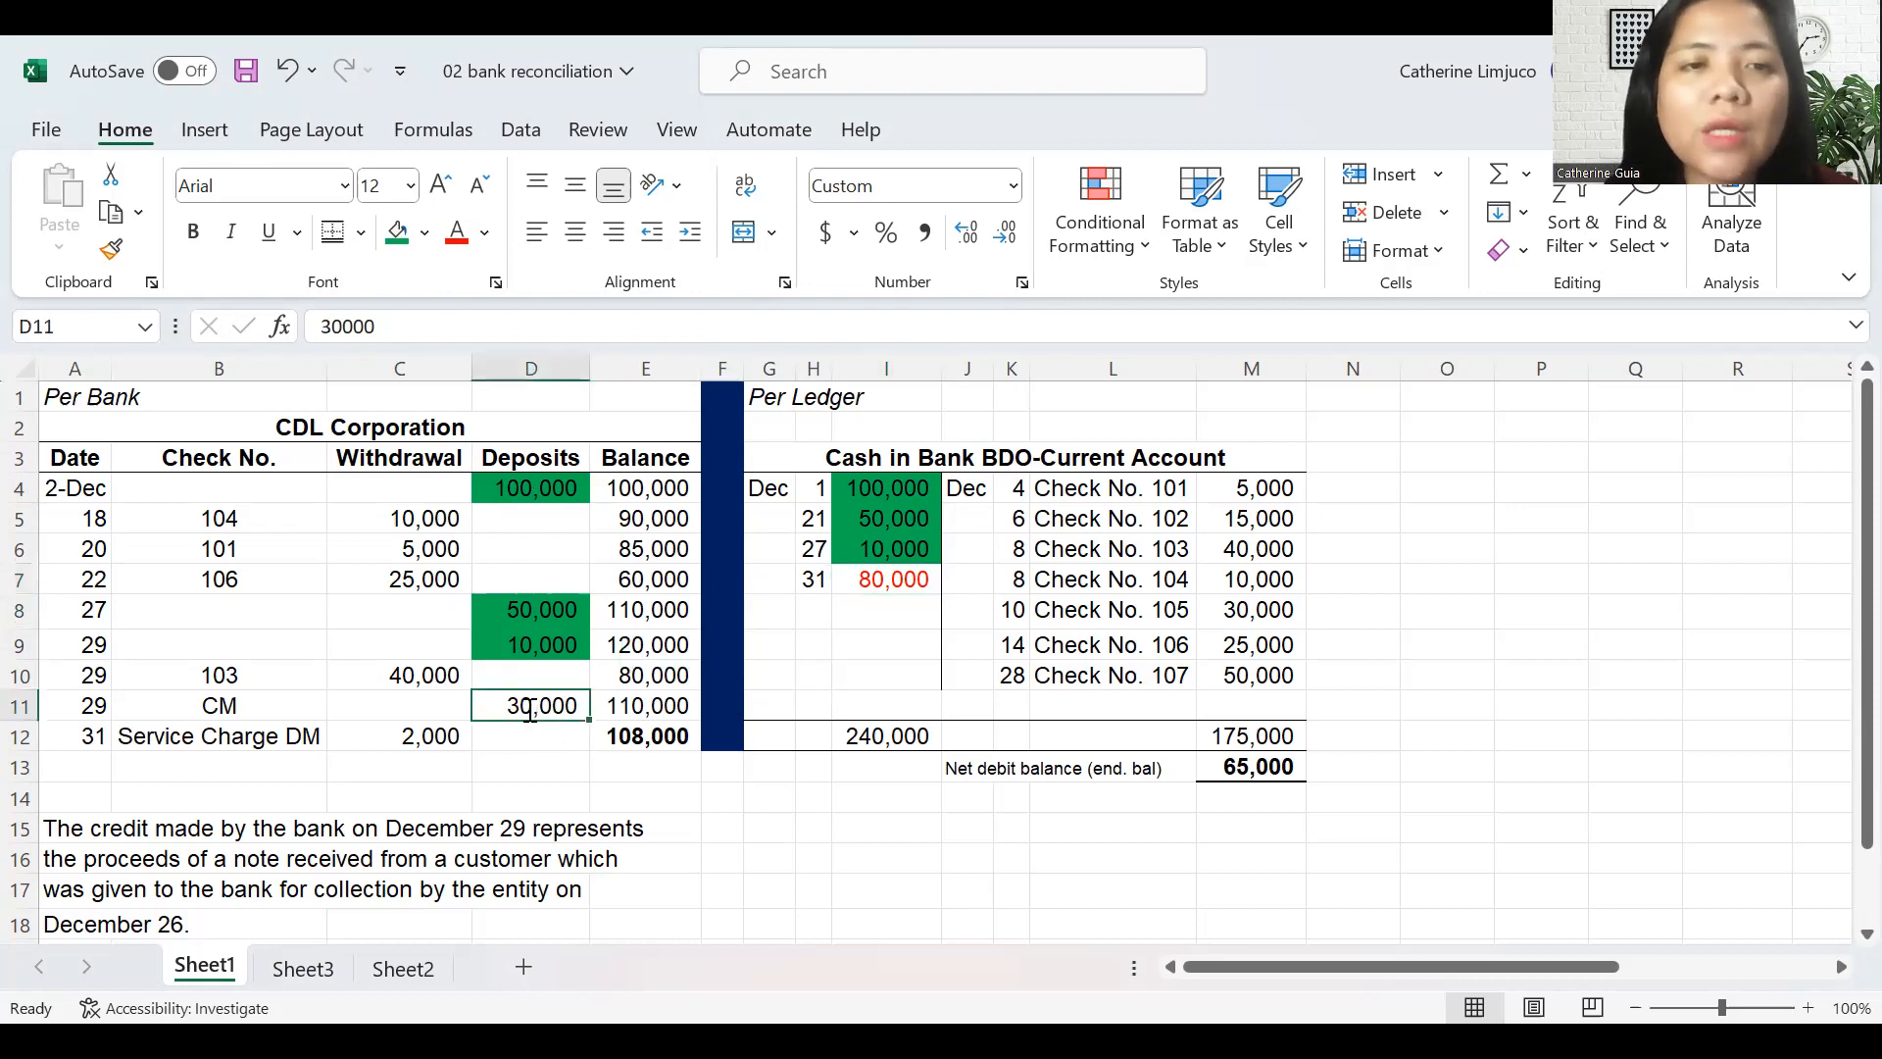
pyautogui.click(524, 773)
pyautogui.click(517, 702)
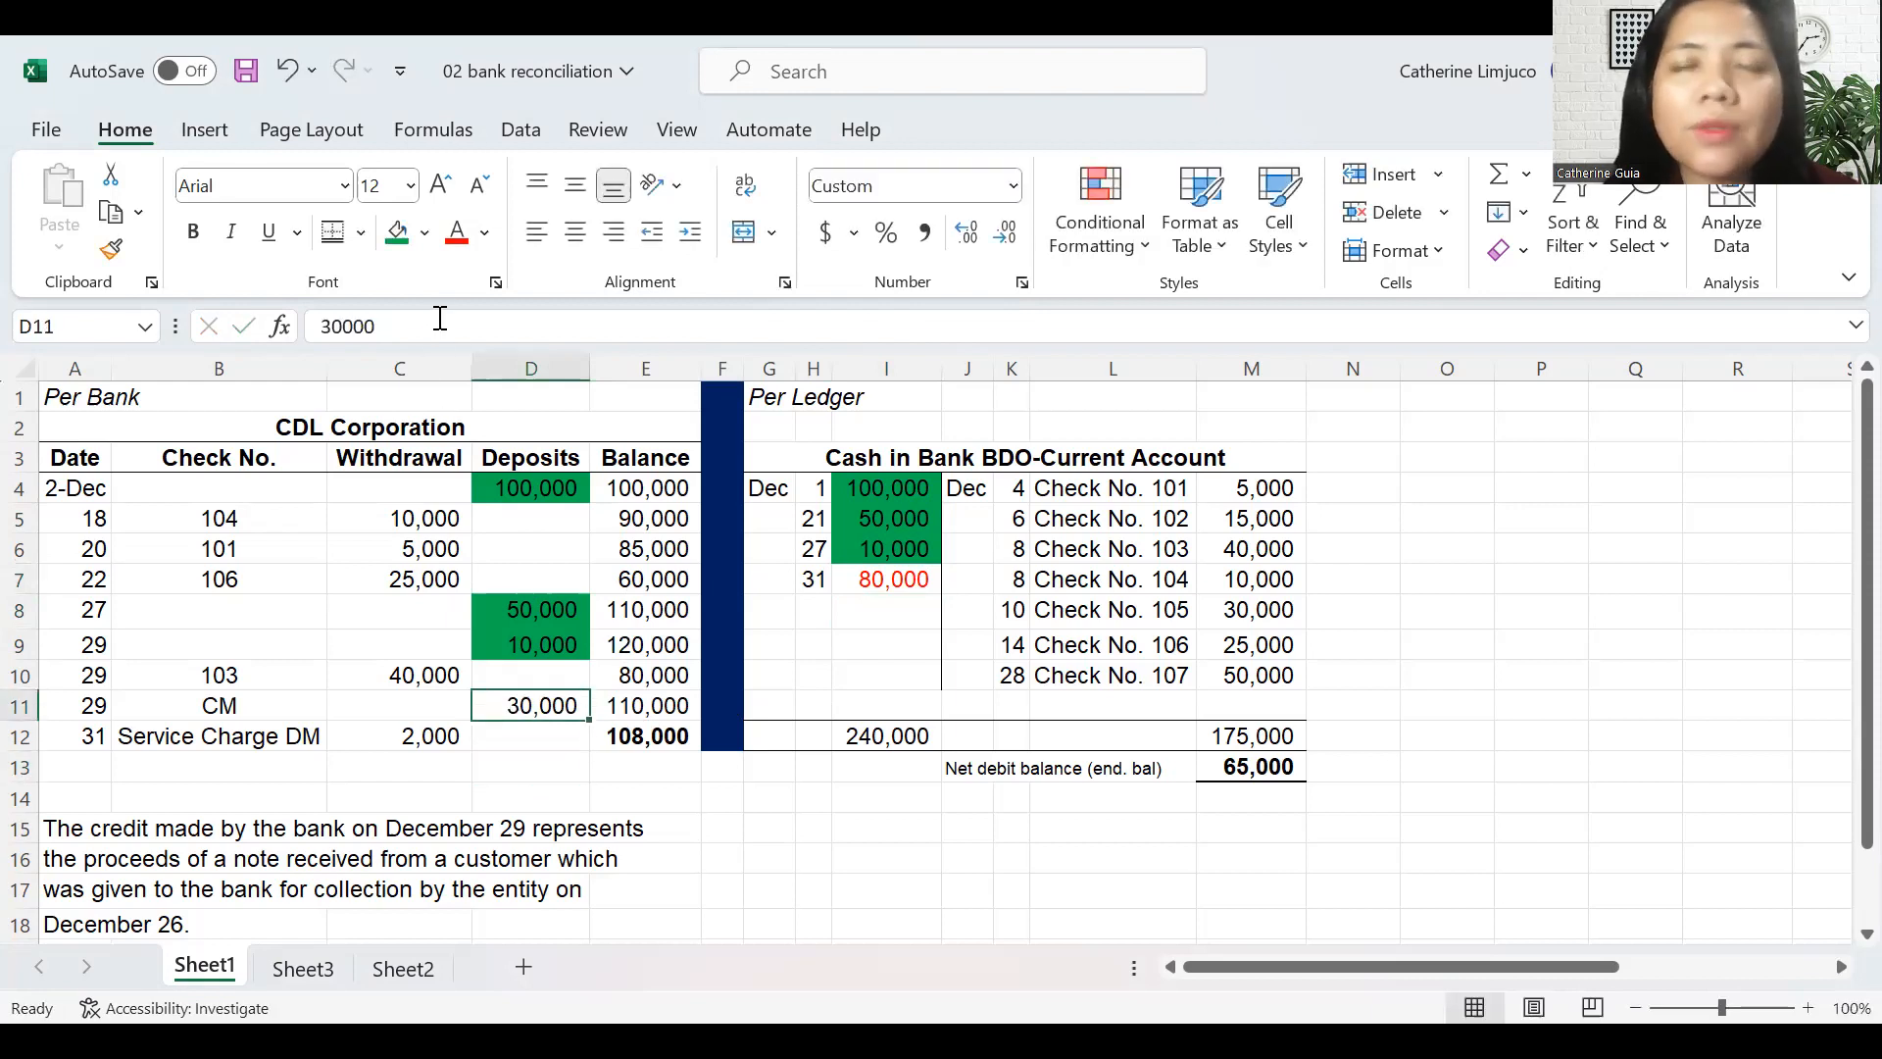
pyautogui.click(457, 238)
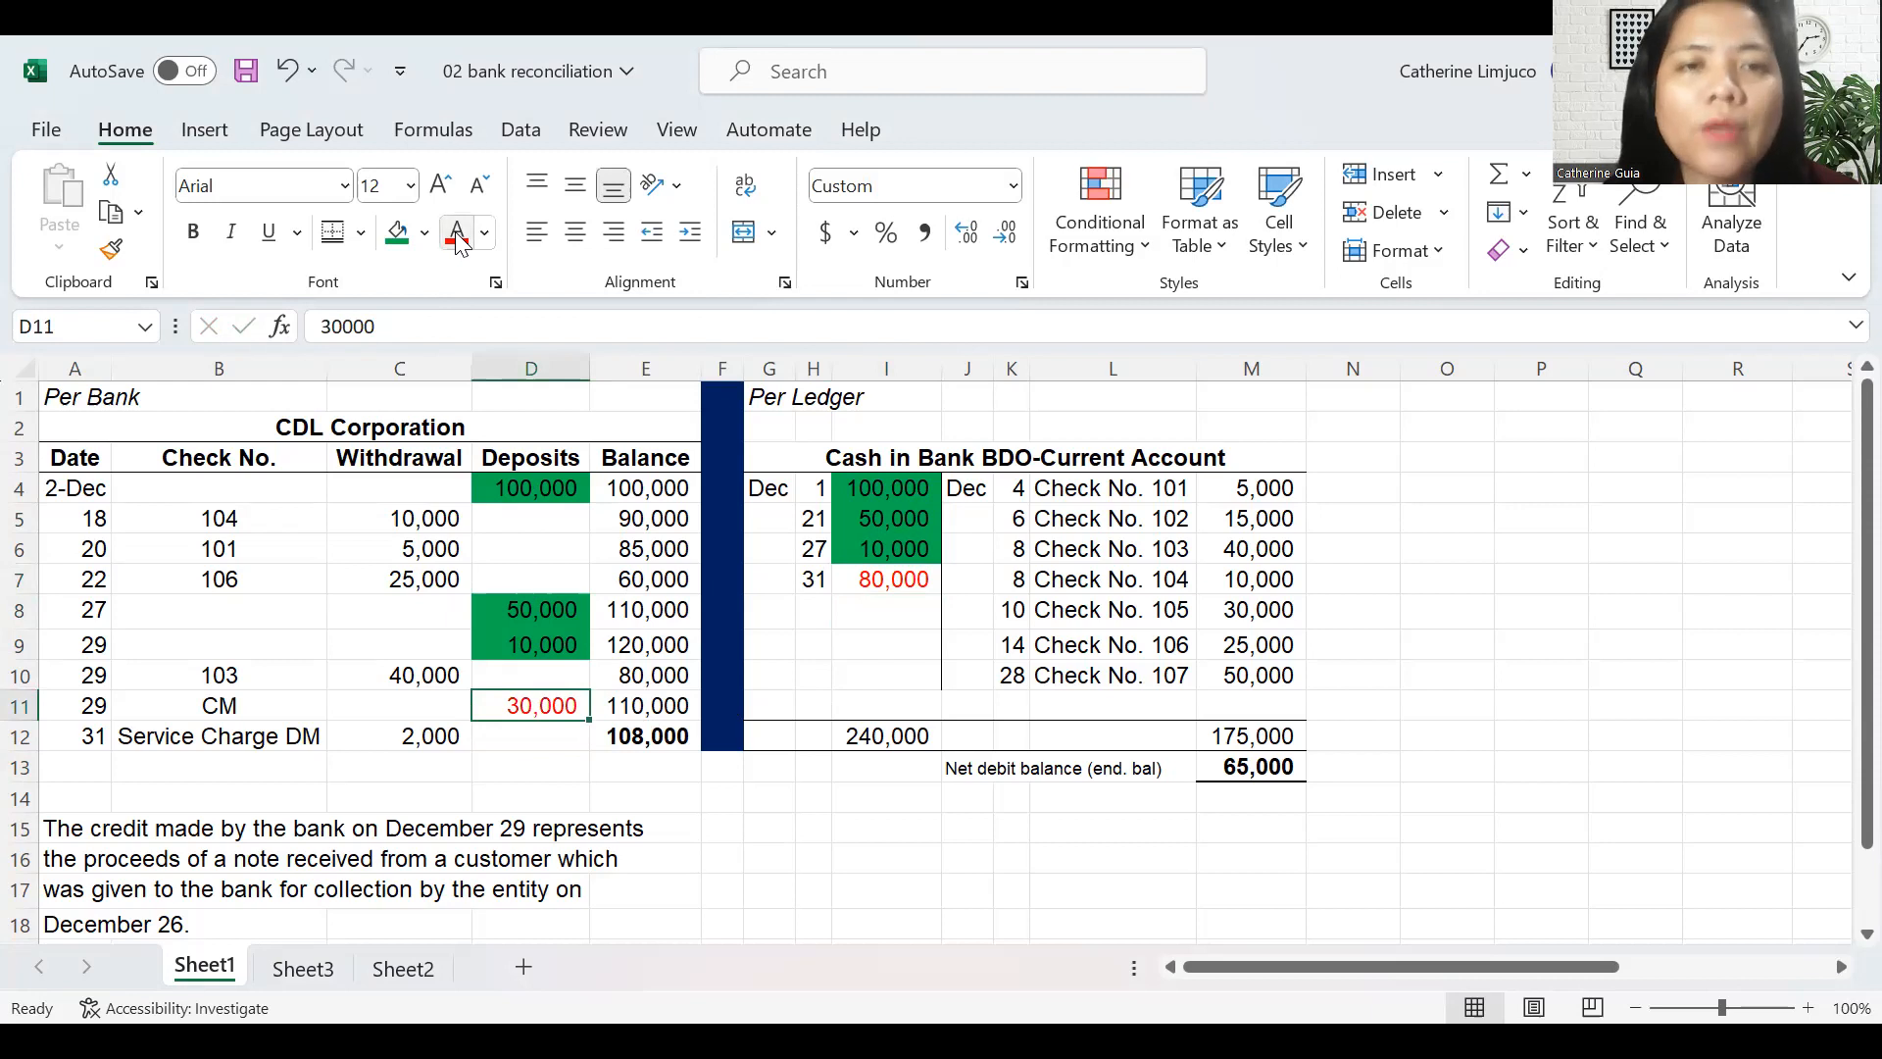
pyautogui.click(853, 620)
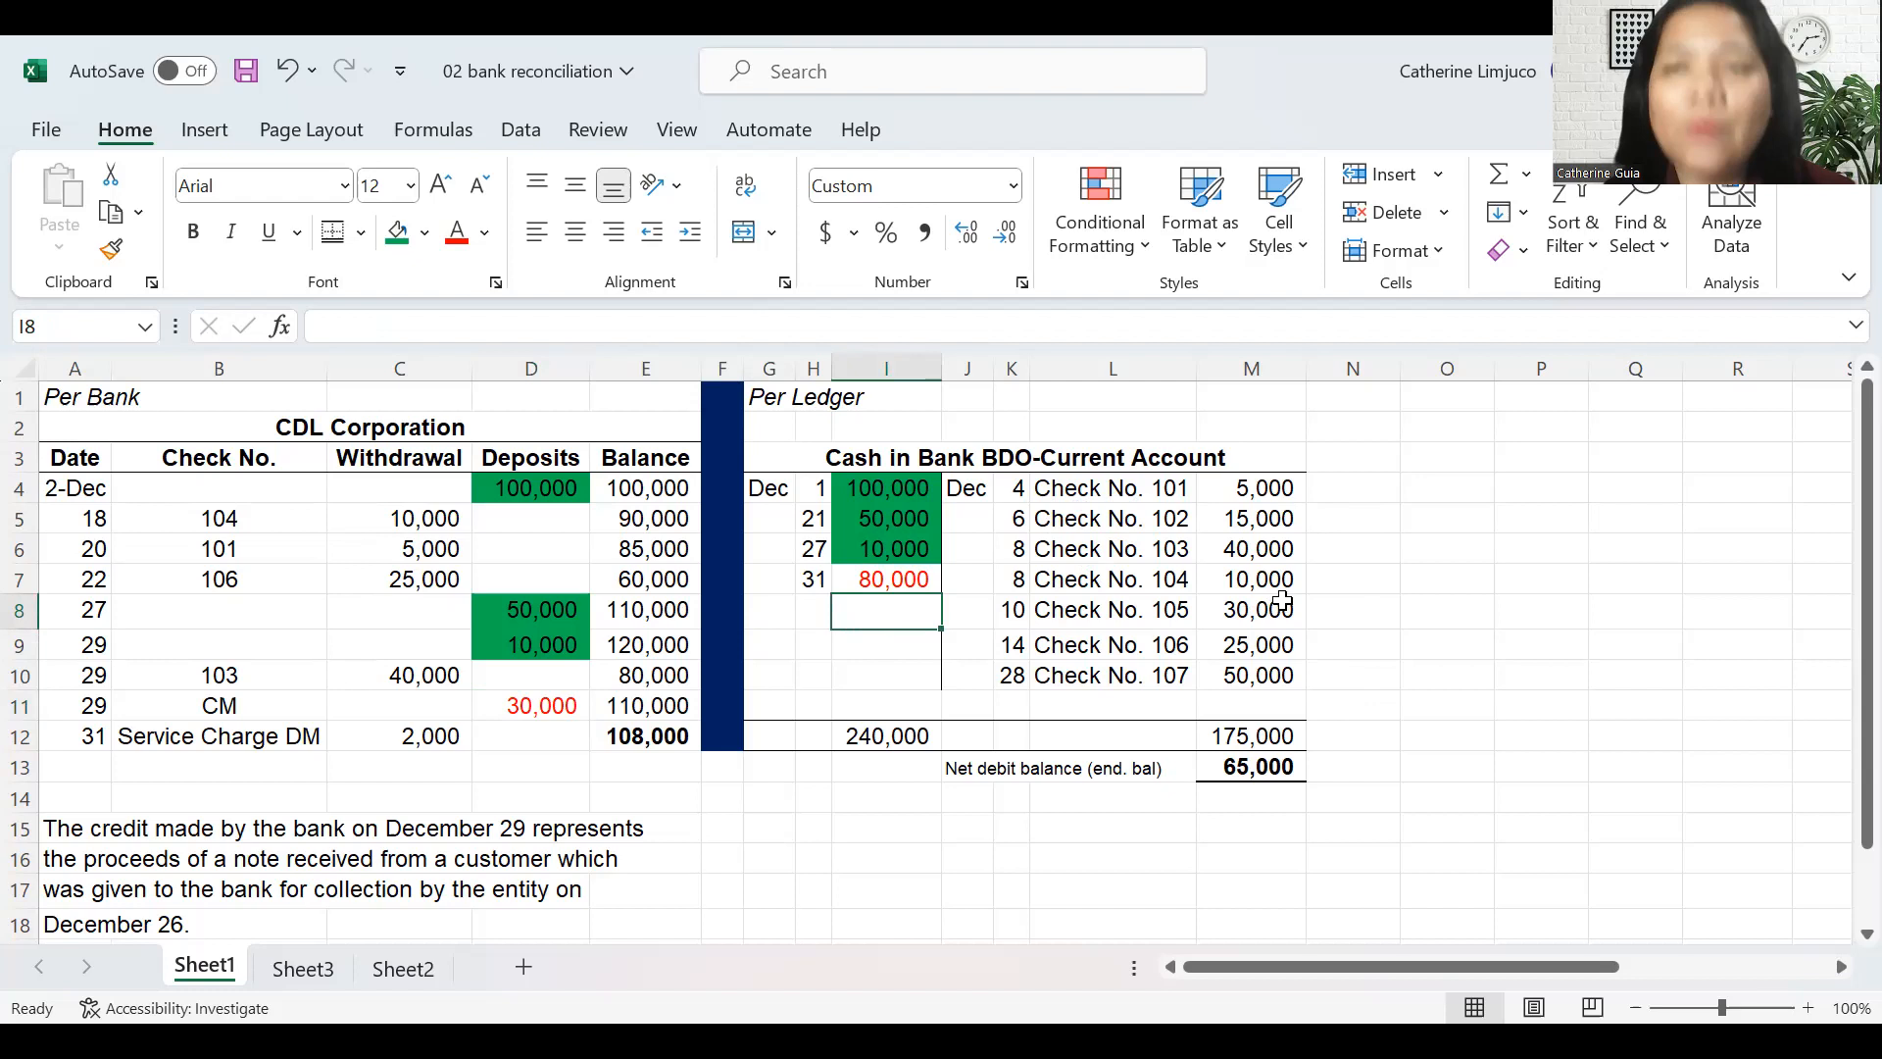
# - Fill the matching Check No. 101 amounts in C6 and M4 green, and set the unmatched Check No. 102 amount in M5 to red font
pyautogui.click(1209, 491)
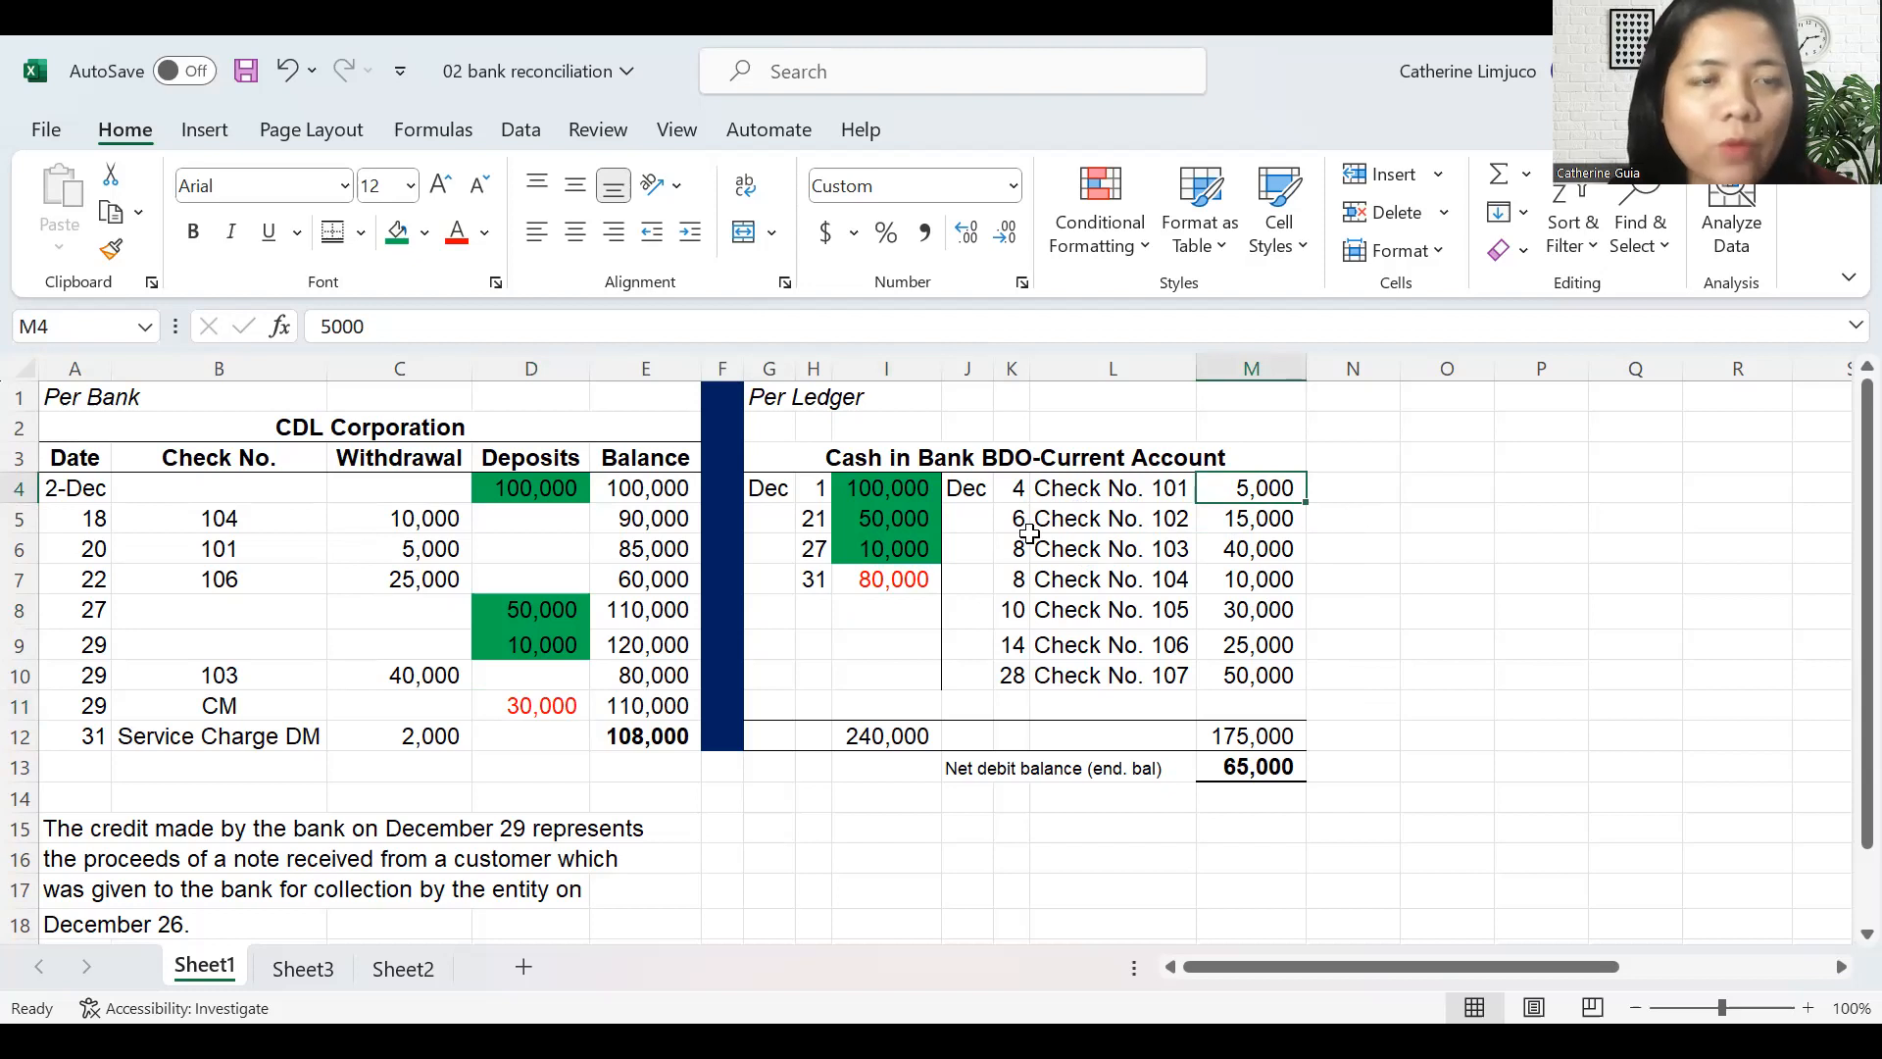
pyautogui.click(391, 557)
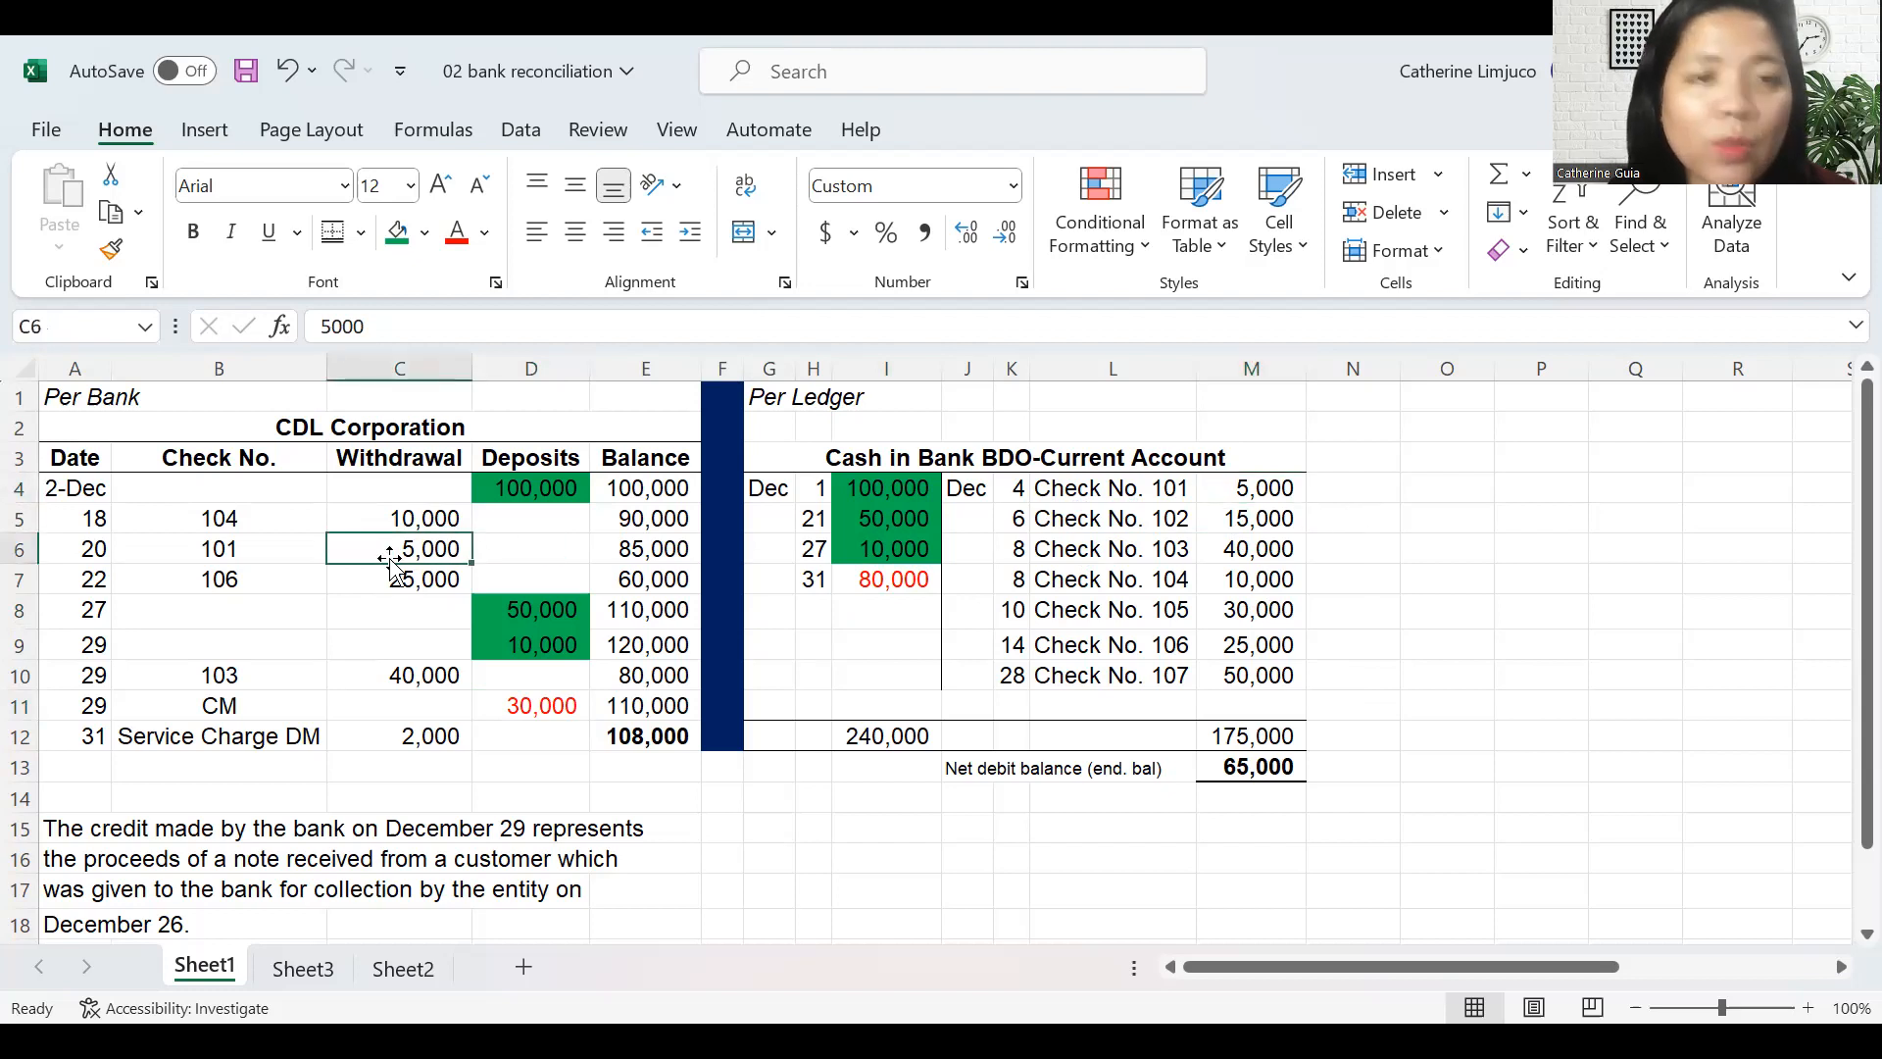
pyautogui.click(397, 232)
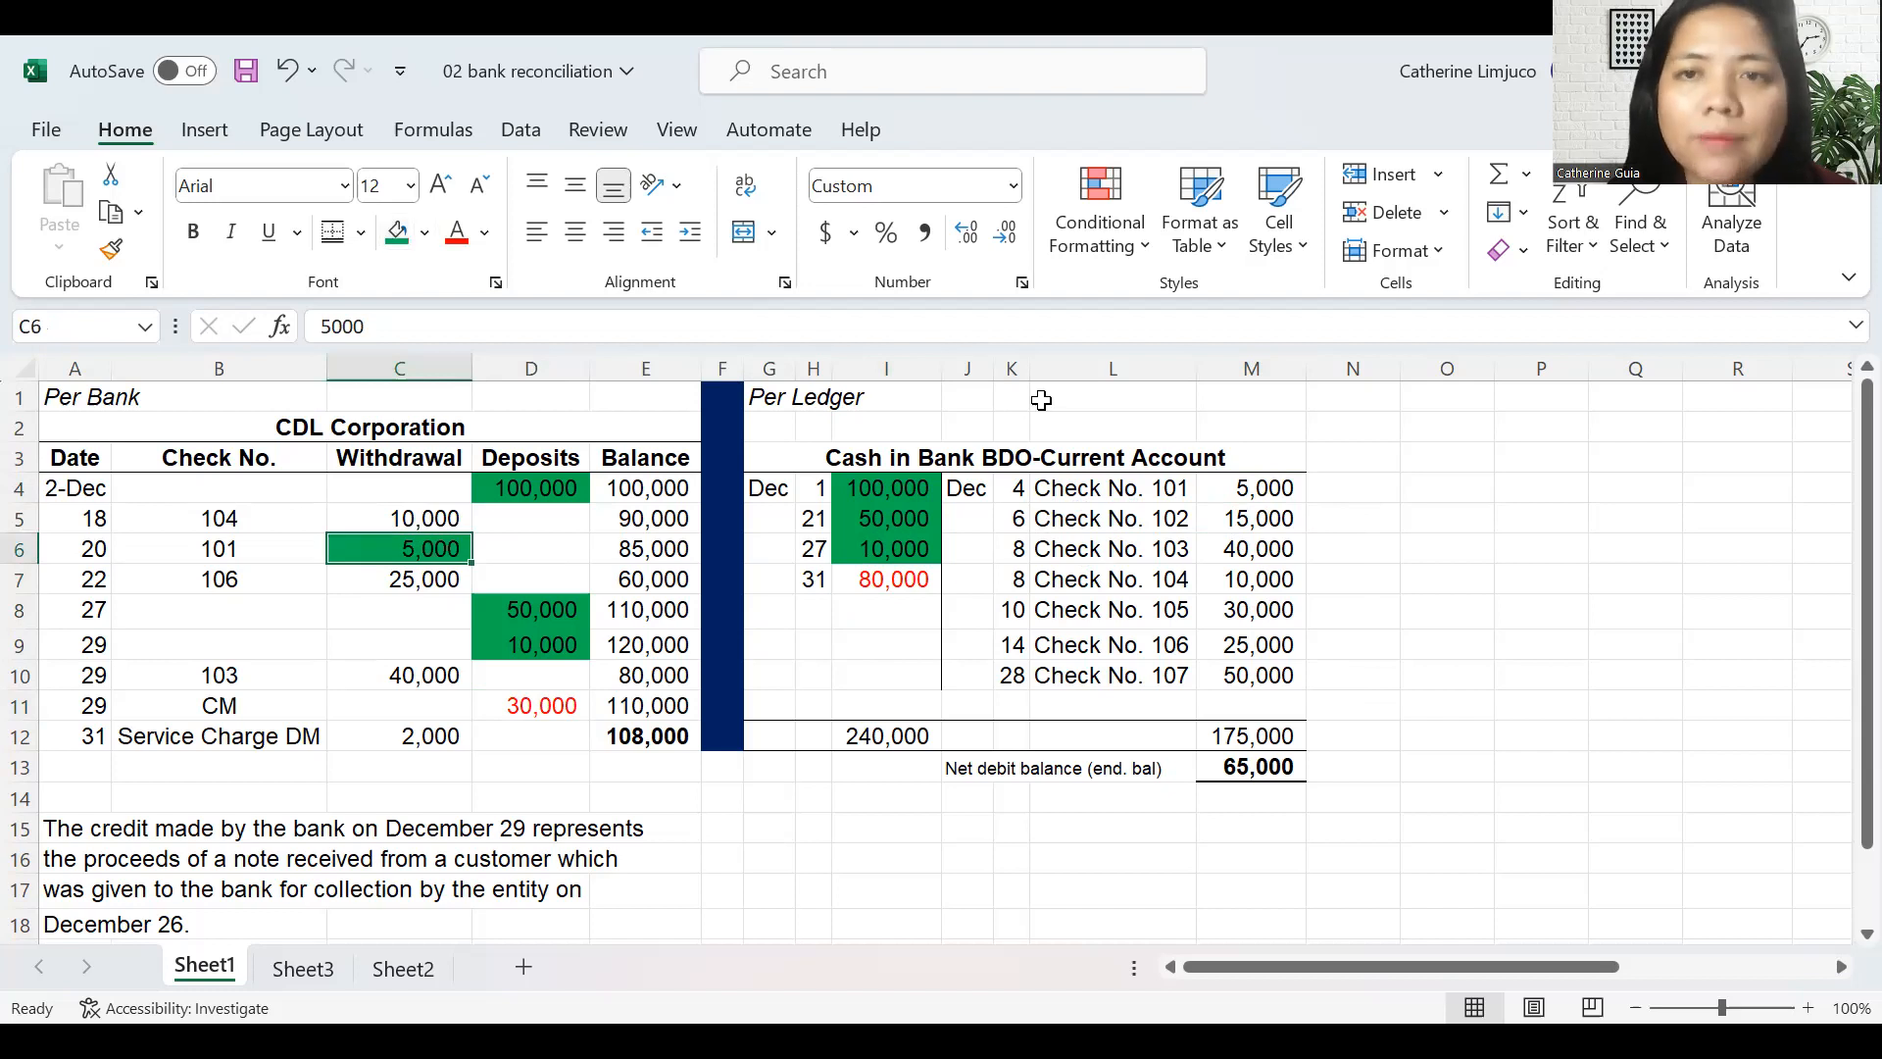
pyautogui.click(1284, 480)
pyautogui.click(397, 232)
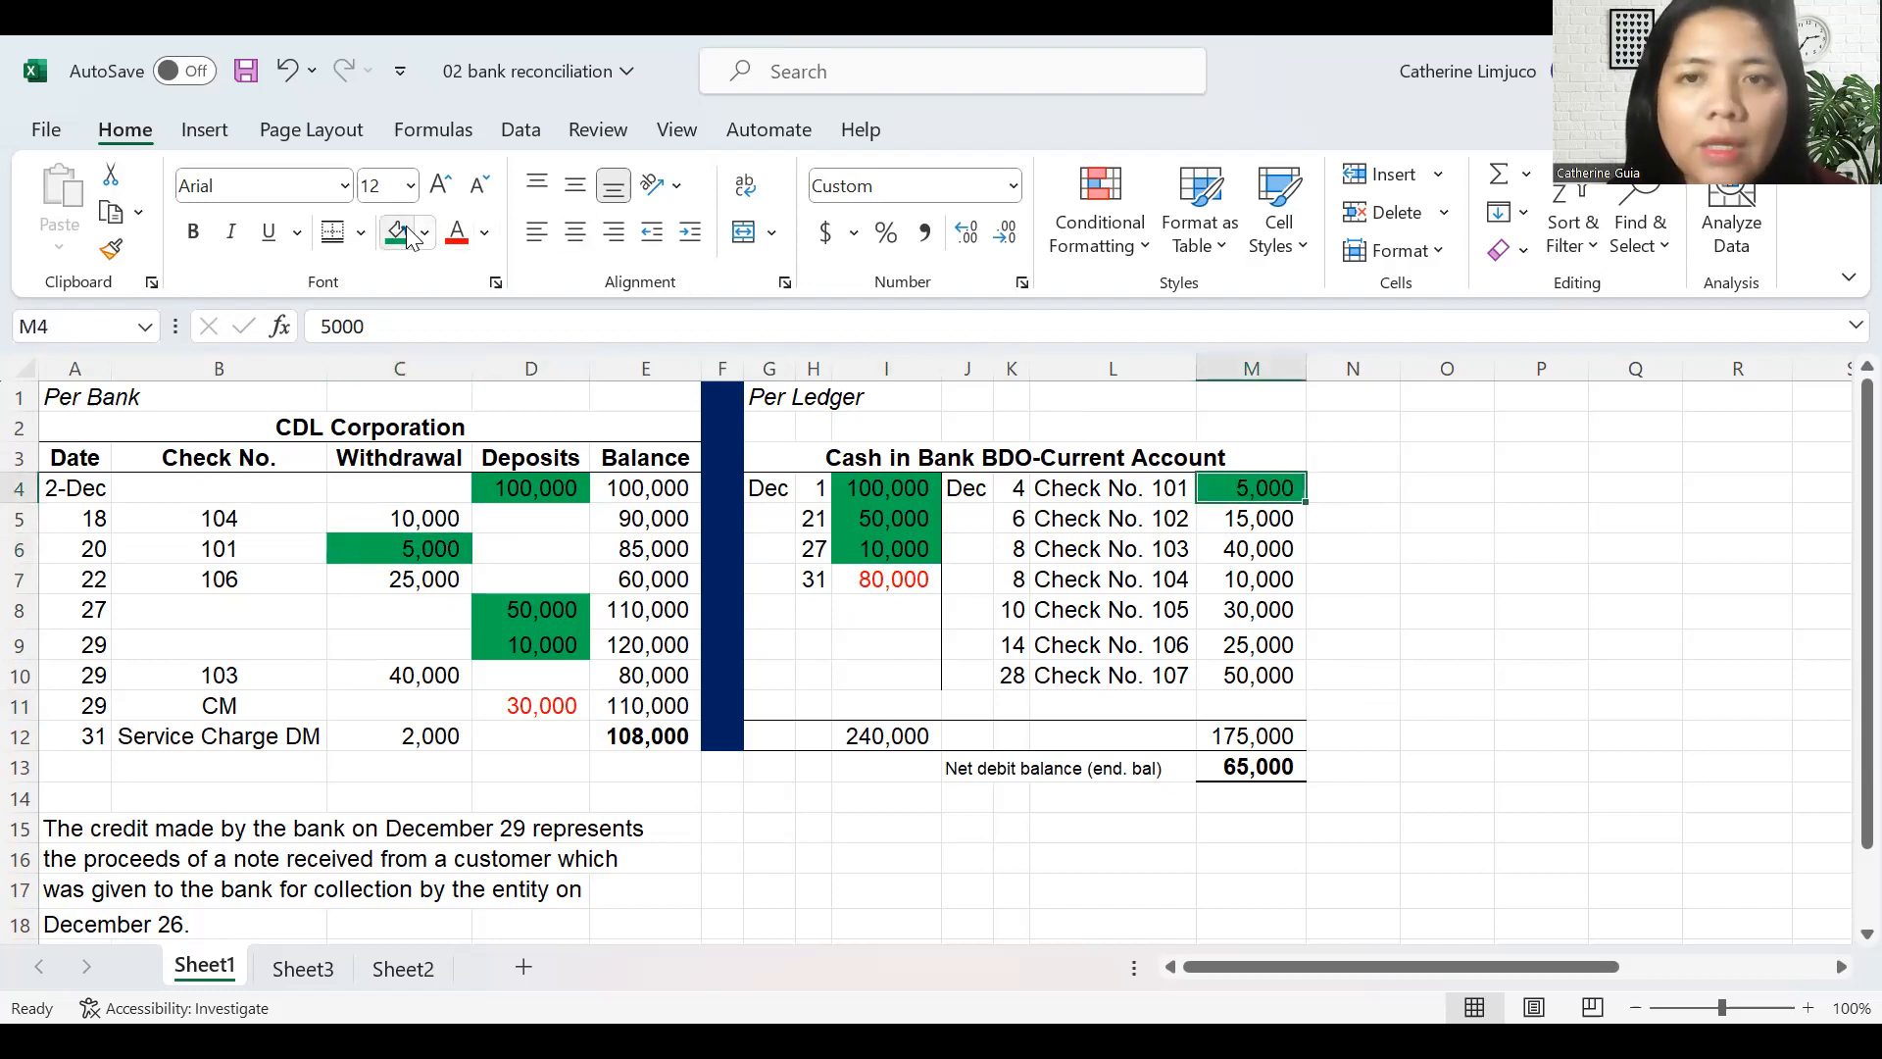
pyautogui.click(1247, 520)
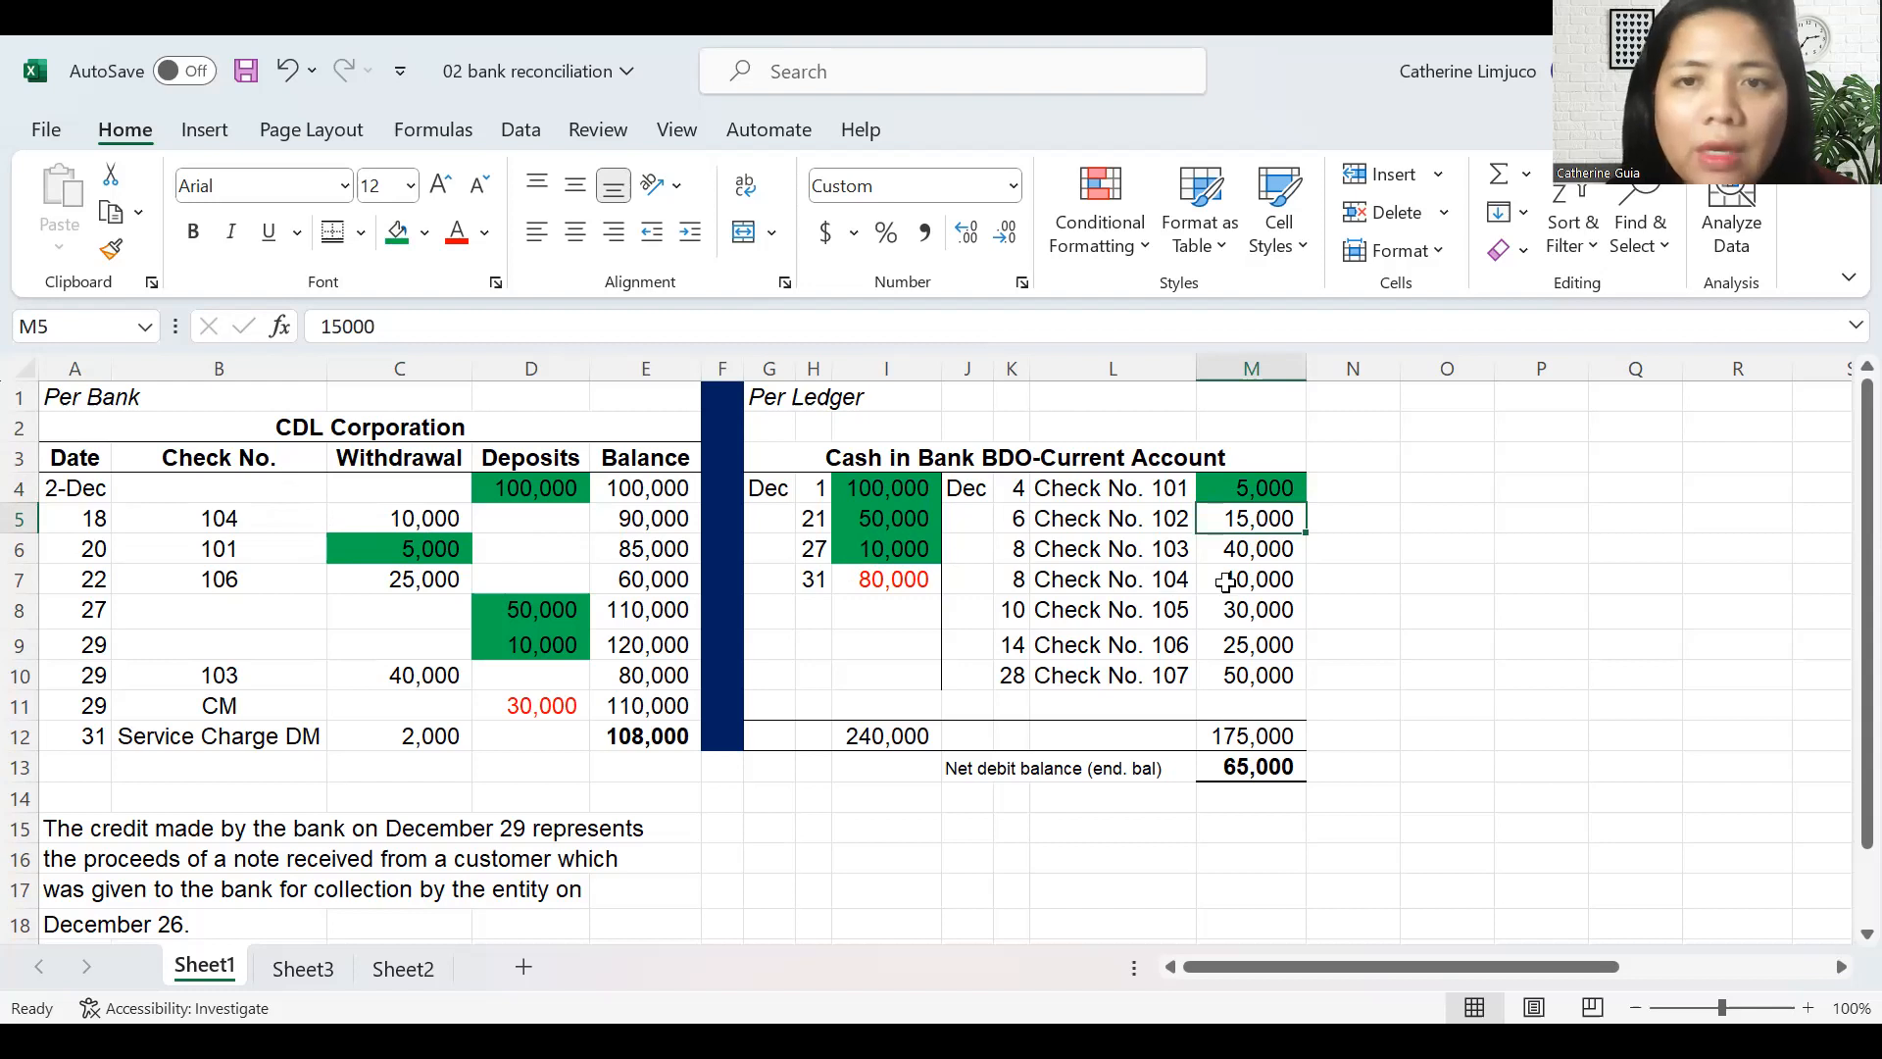
pyautogui.click(457, 235)
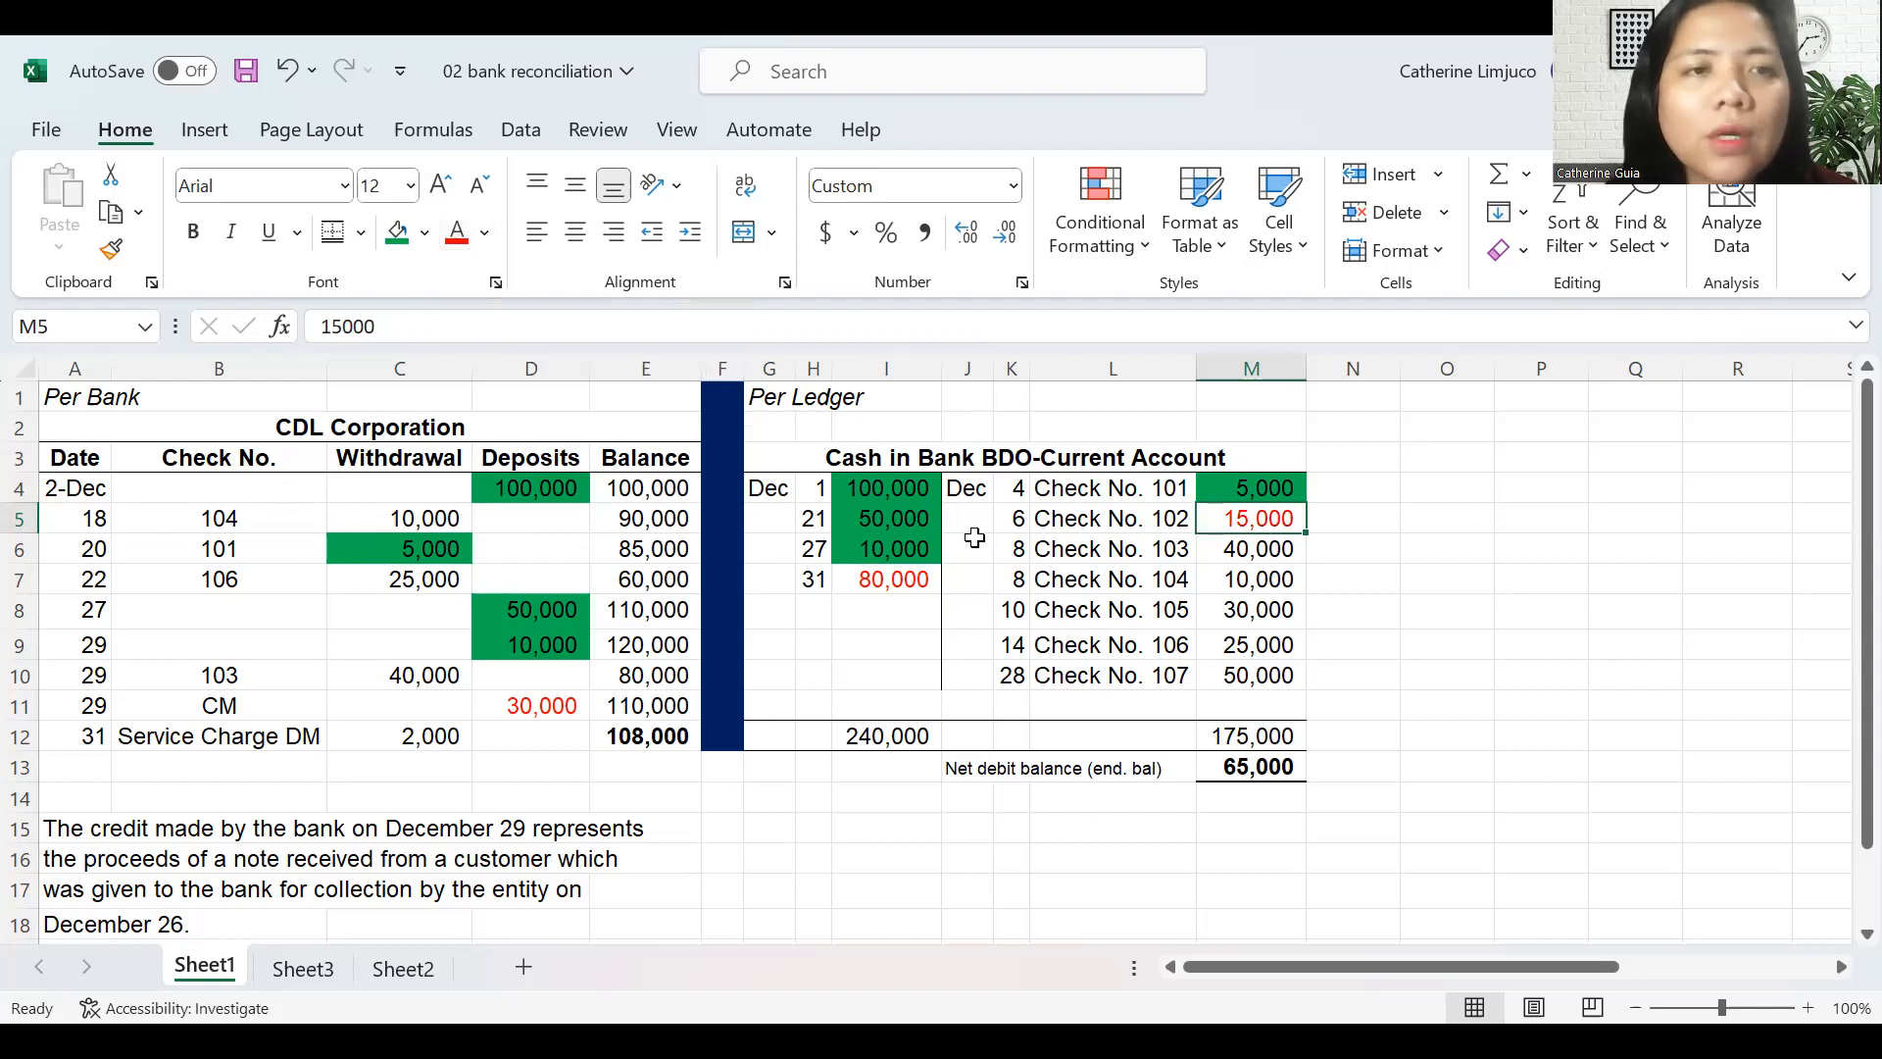
# - Fill the matching Check No. 103 amounts of 40,000 green: the bank's withdrawal in C10 and the ledger's credit in M6
pyautogui.doubleClick(1073, 550)
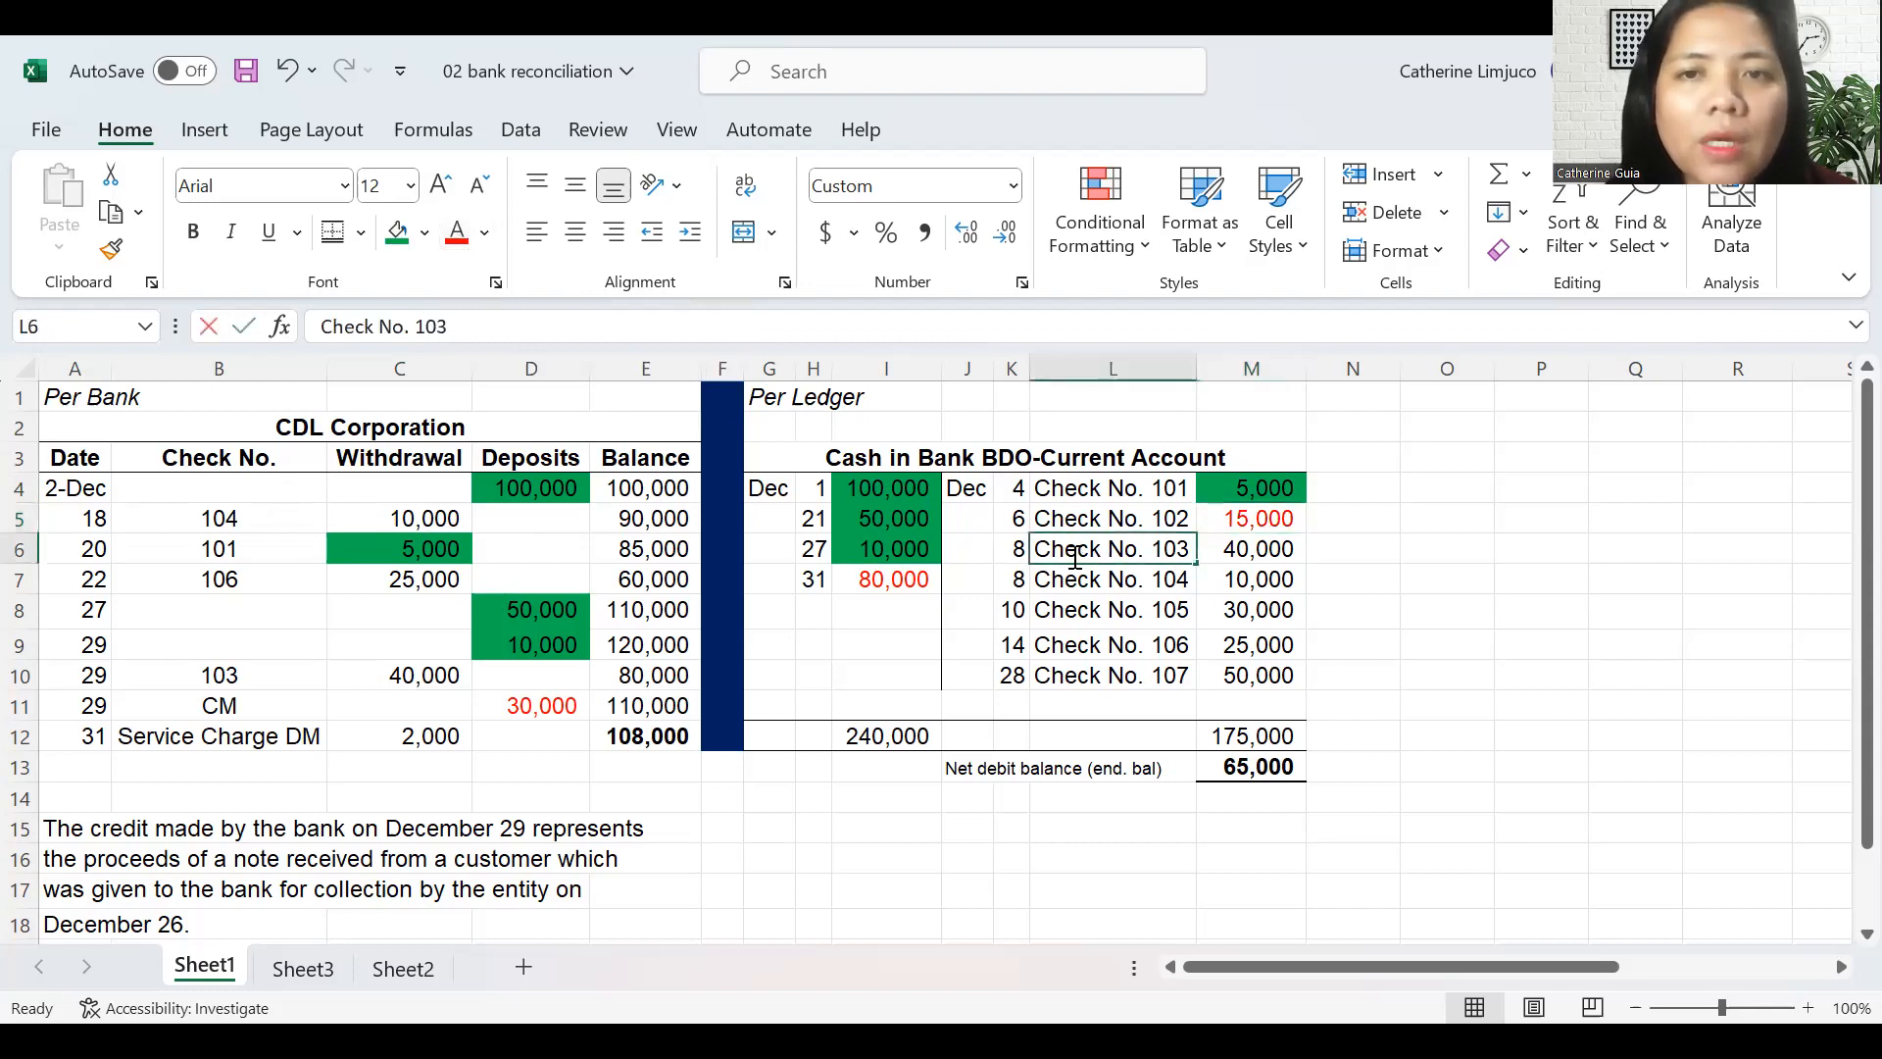
pyautogui.click(267, 675)
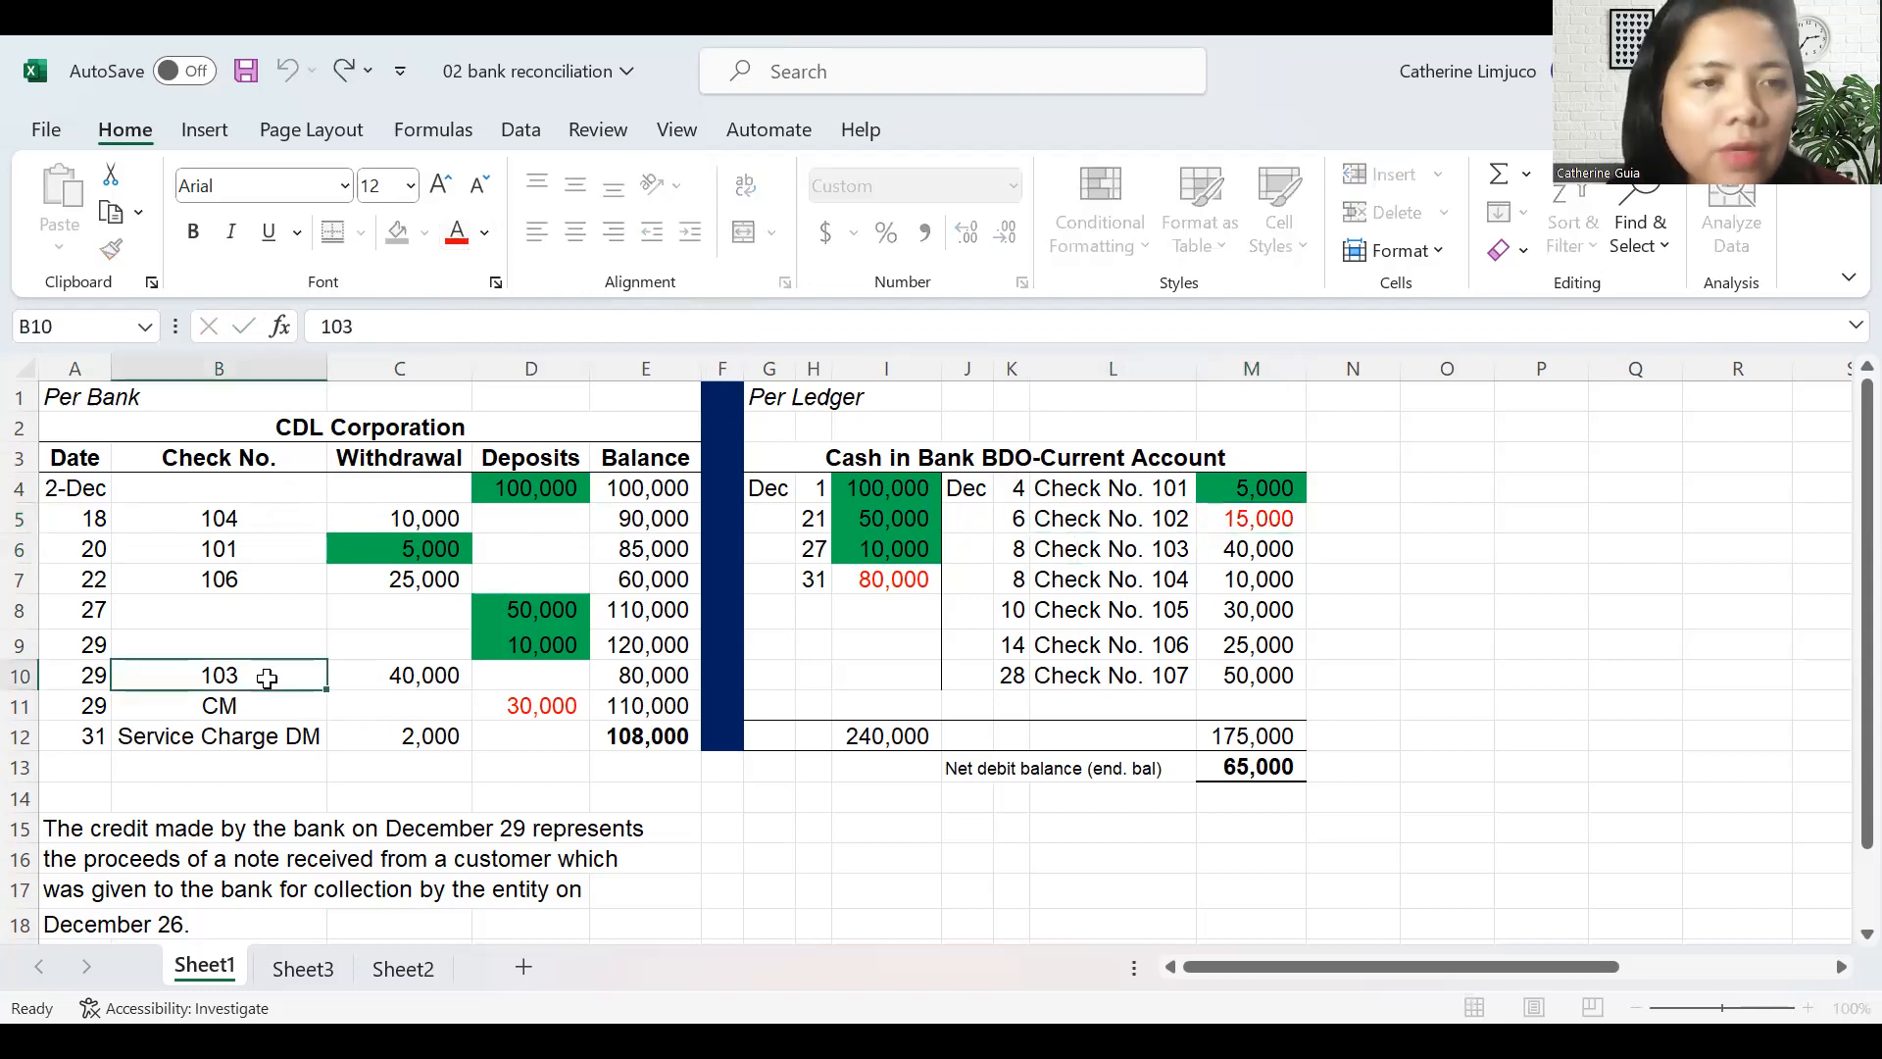
pyautogui.click(359, 680)
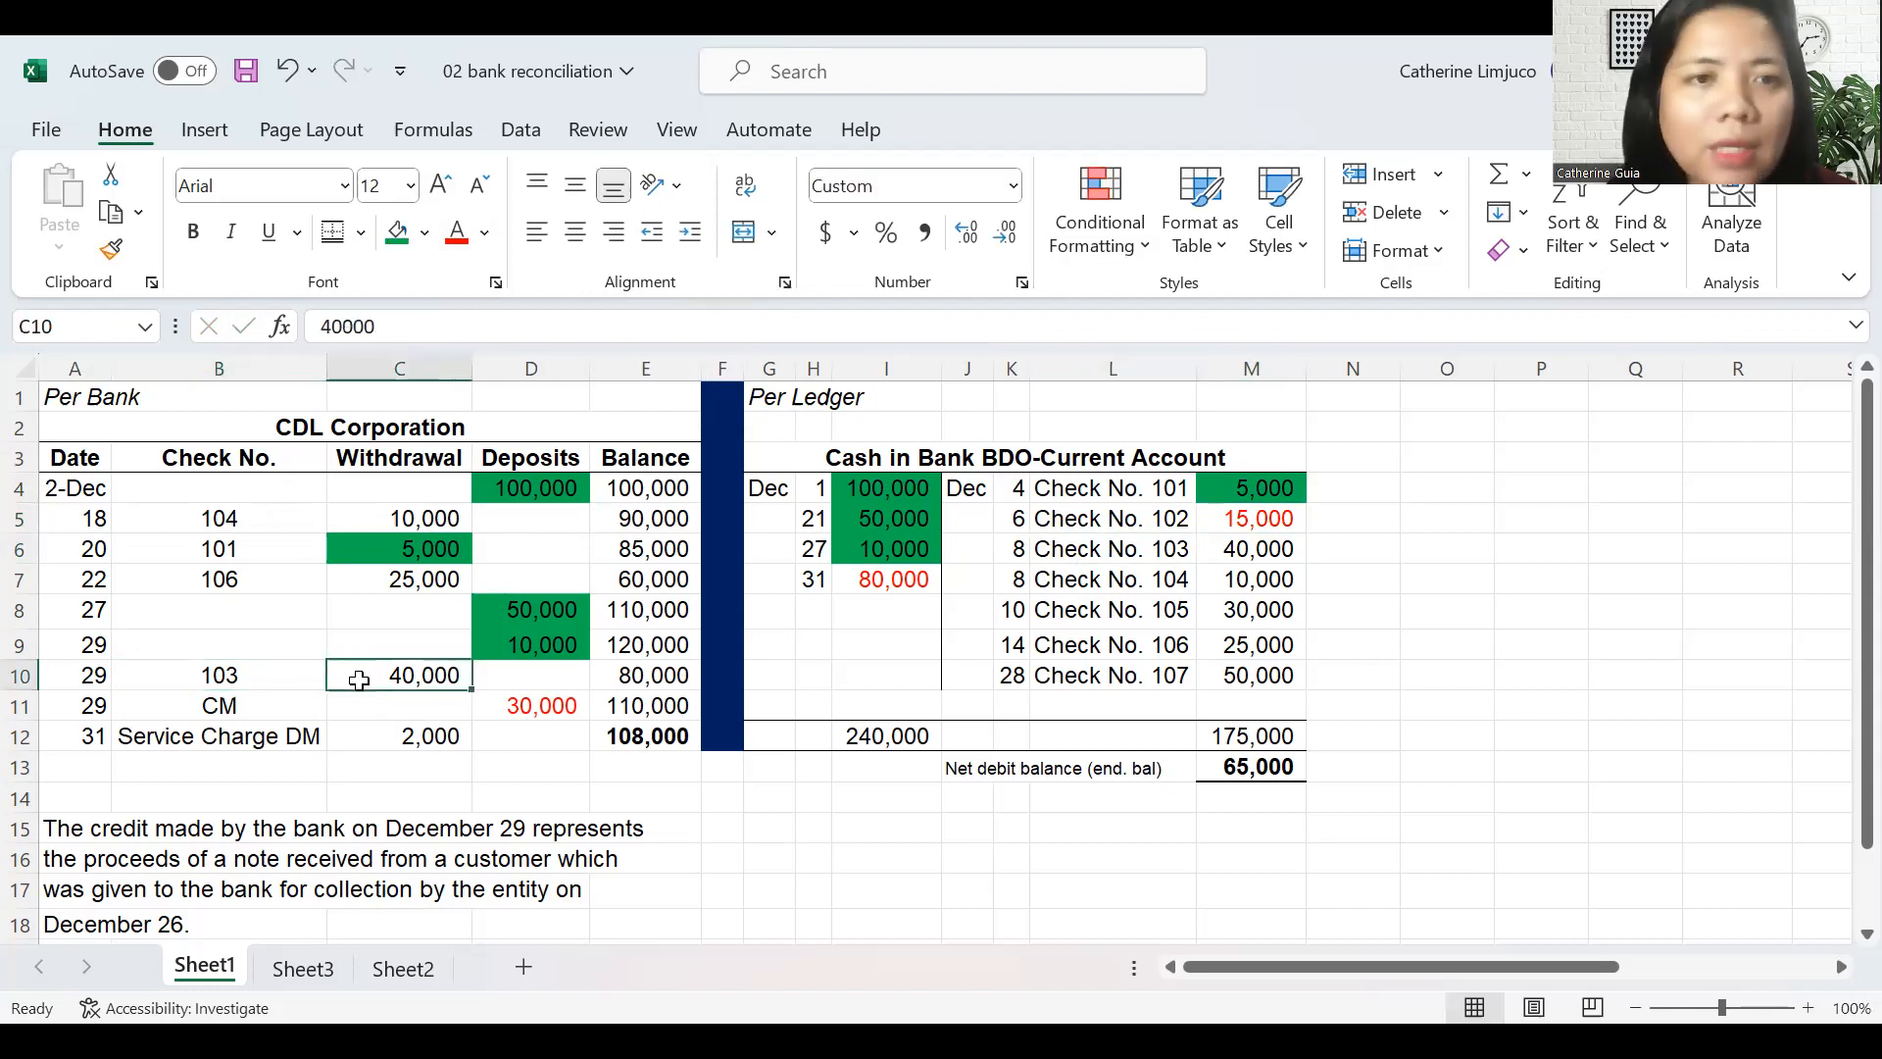
pyautogui.click(396, 236)
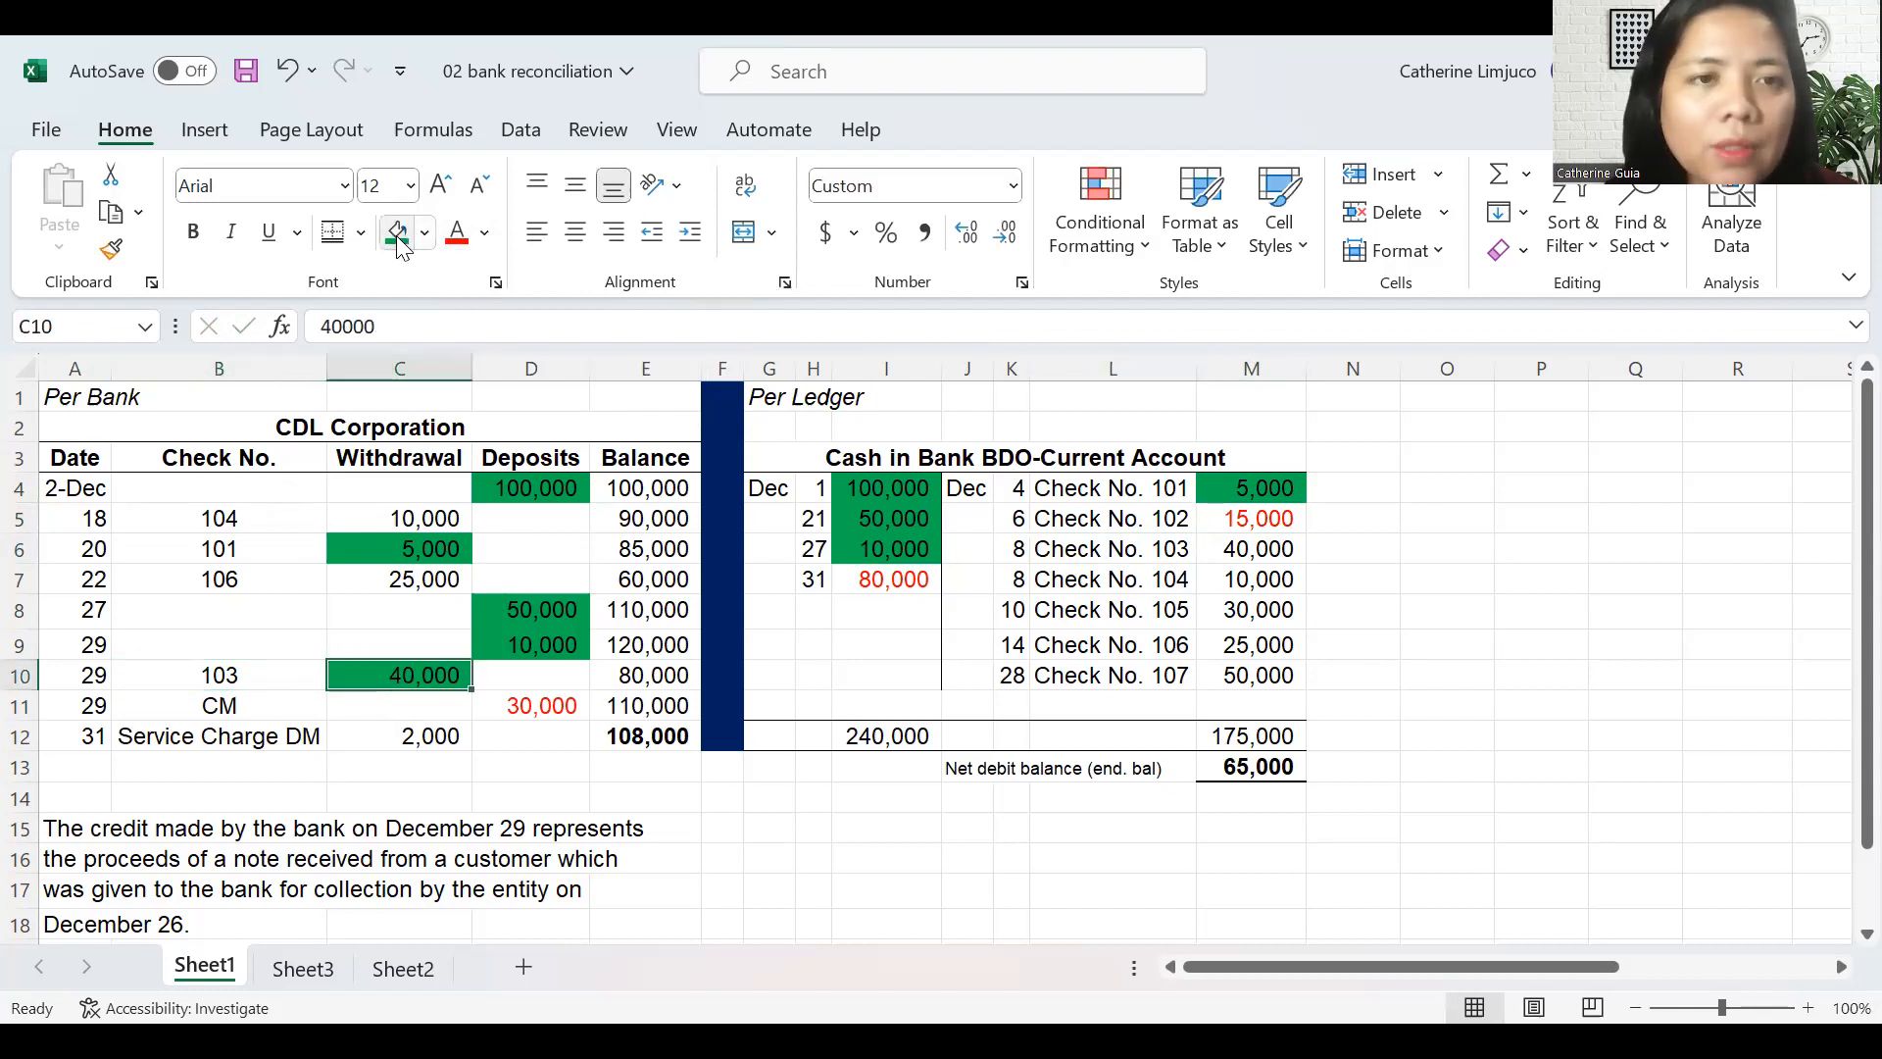
pyautogui.click(1230, 551)
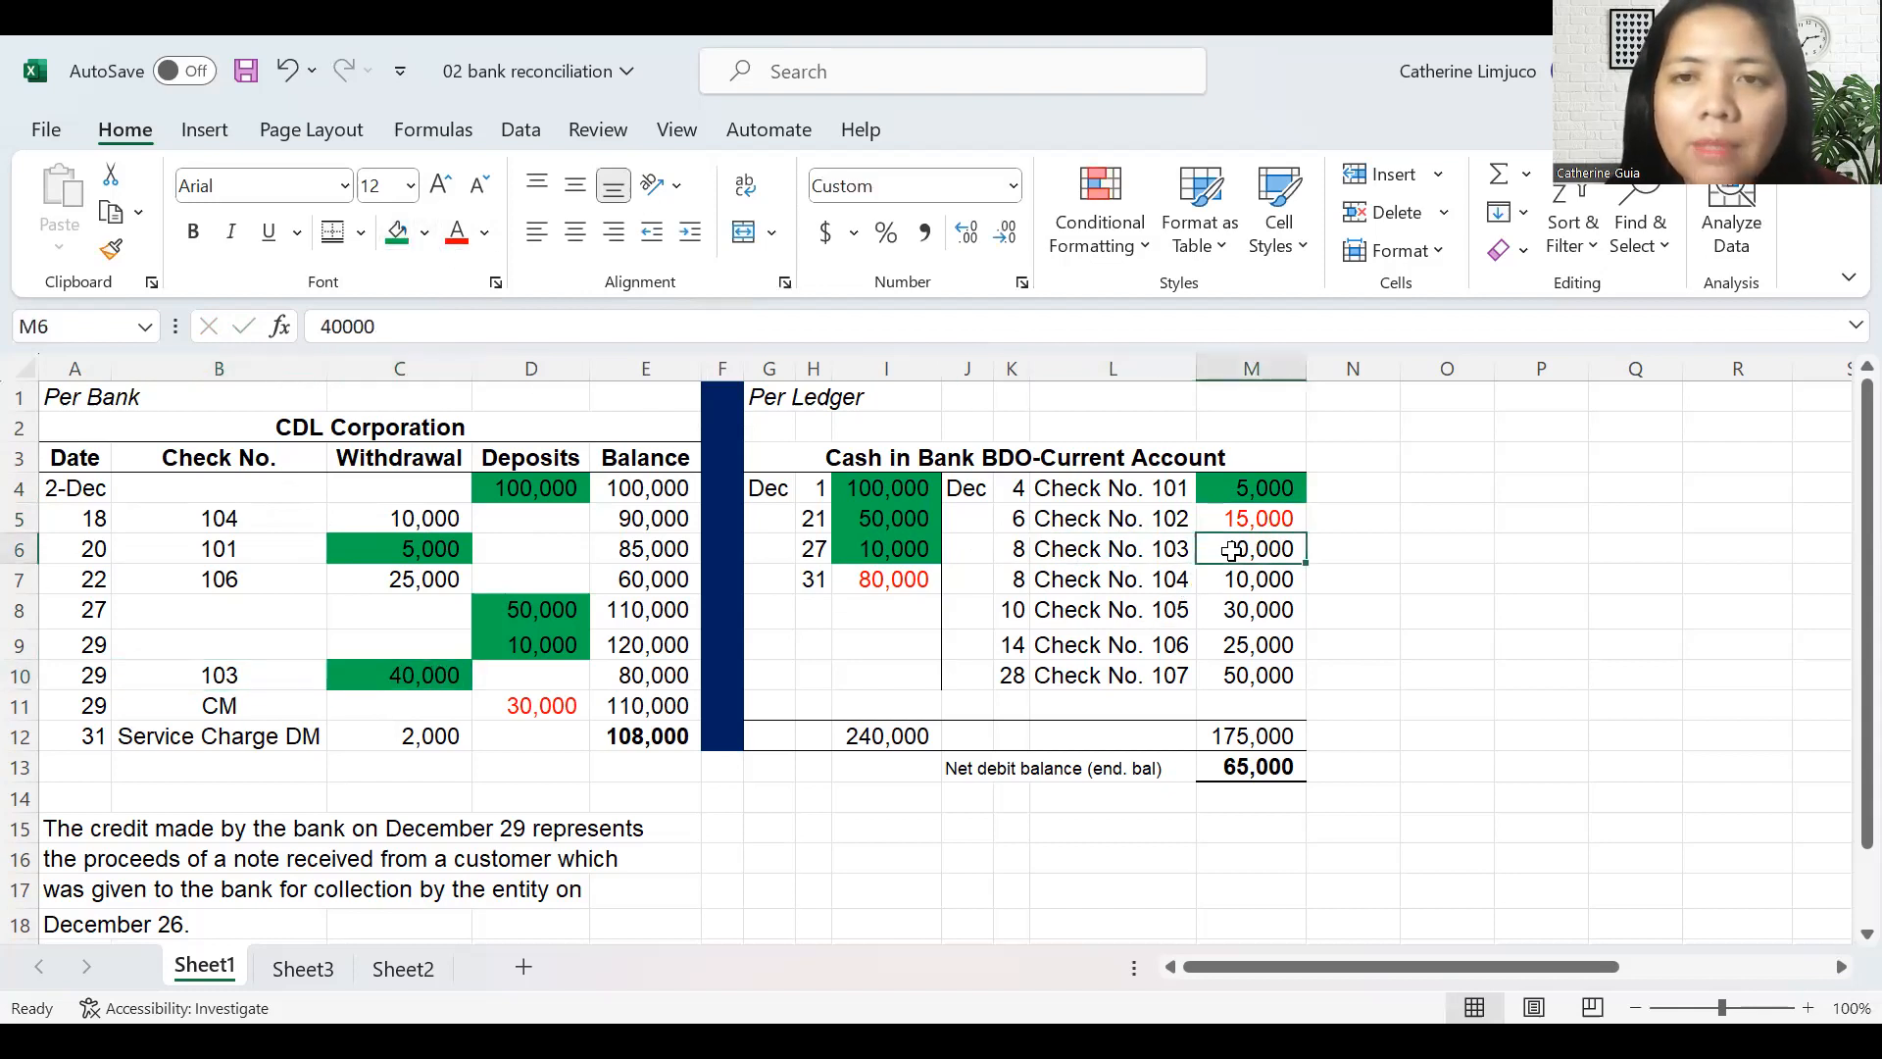
pyautogui.click(396, 235)
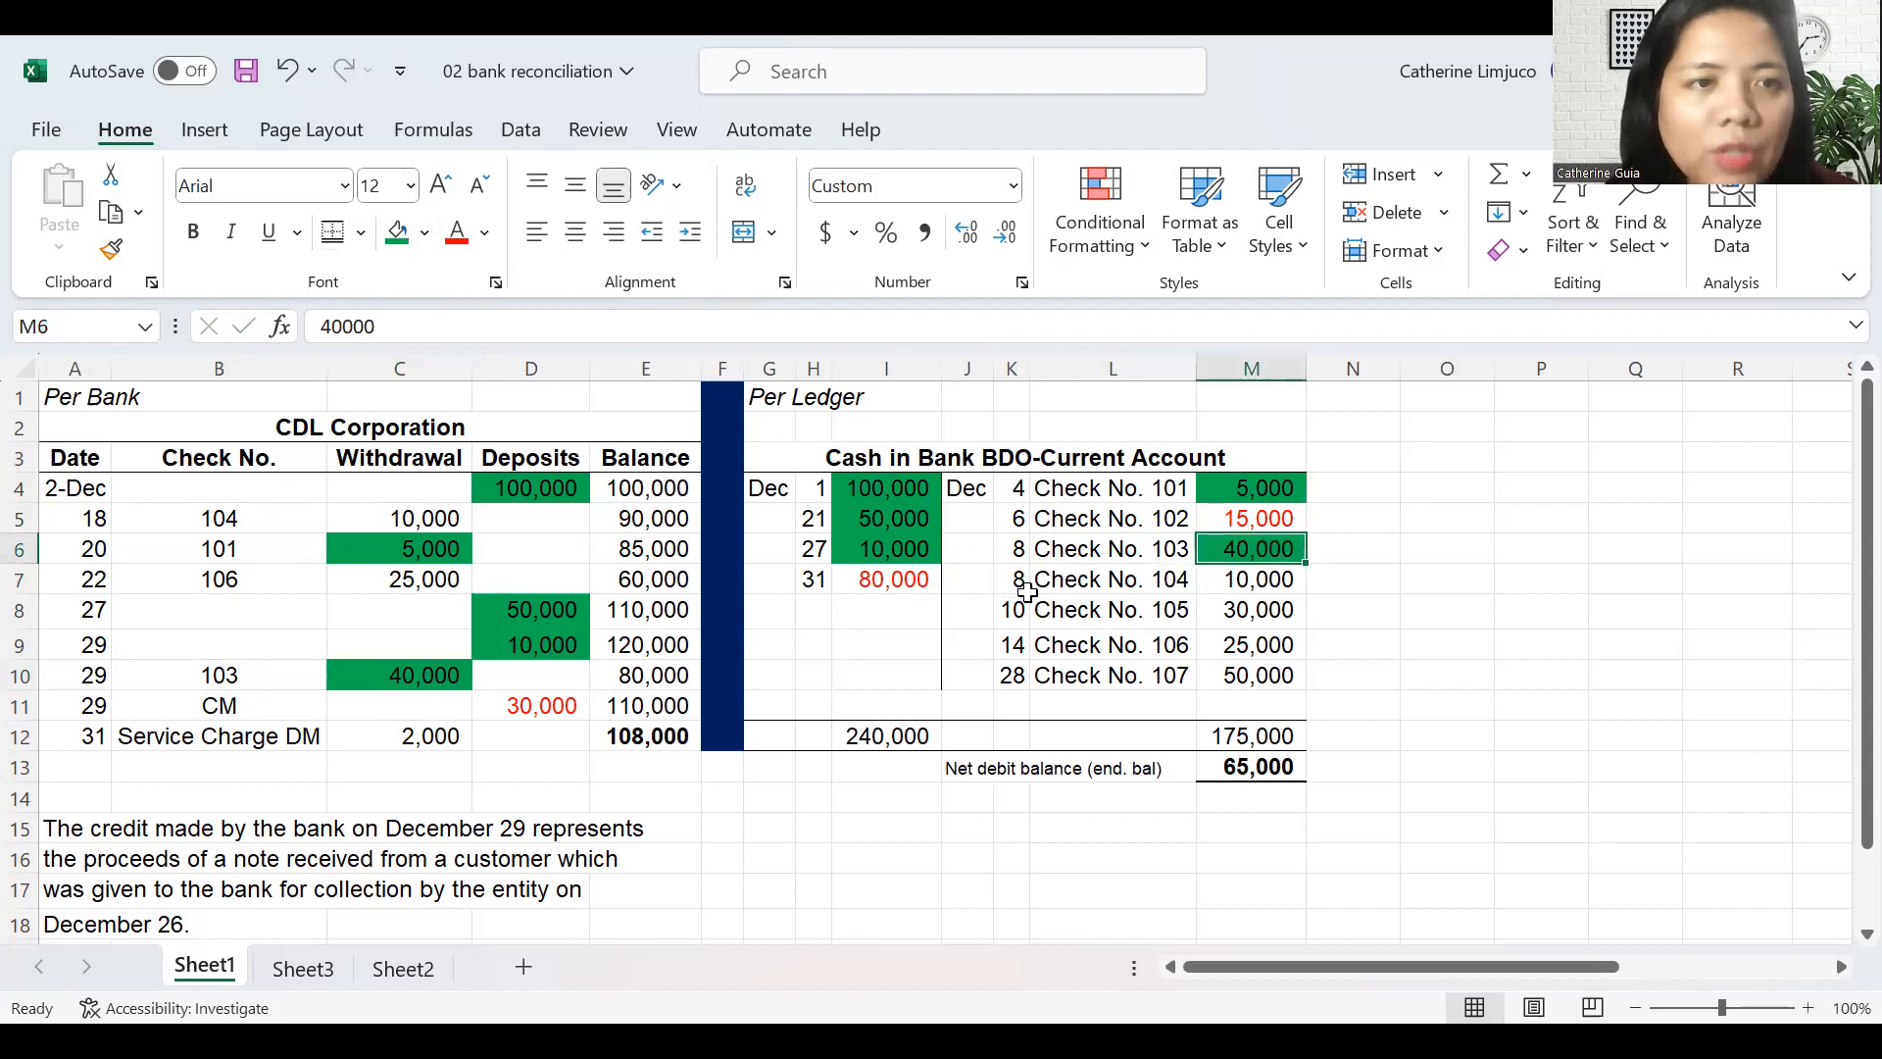
# - Fill the matching Check No. 104 amounts in M7 and C5 green, and set the unmatched Check No. 105 amount in M8 to red font
pyautogui.click(1232, 586)
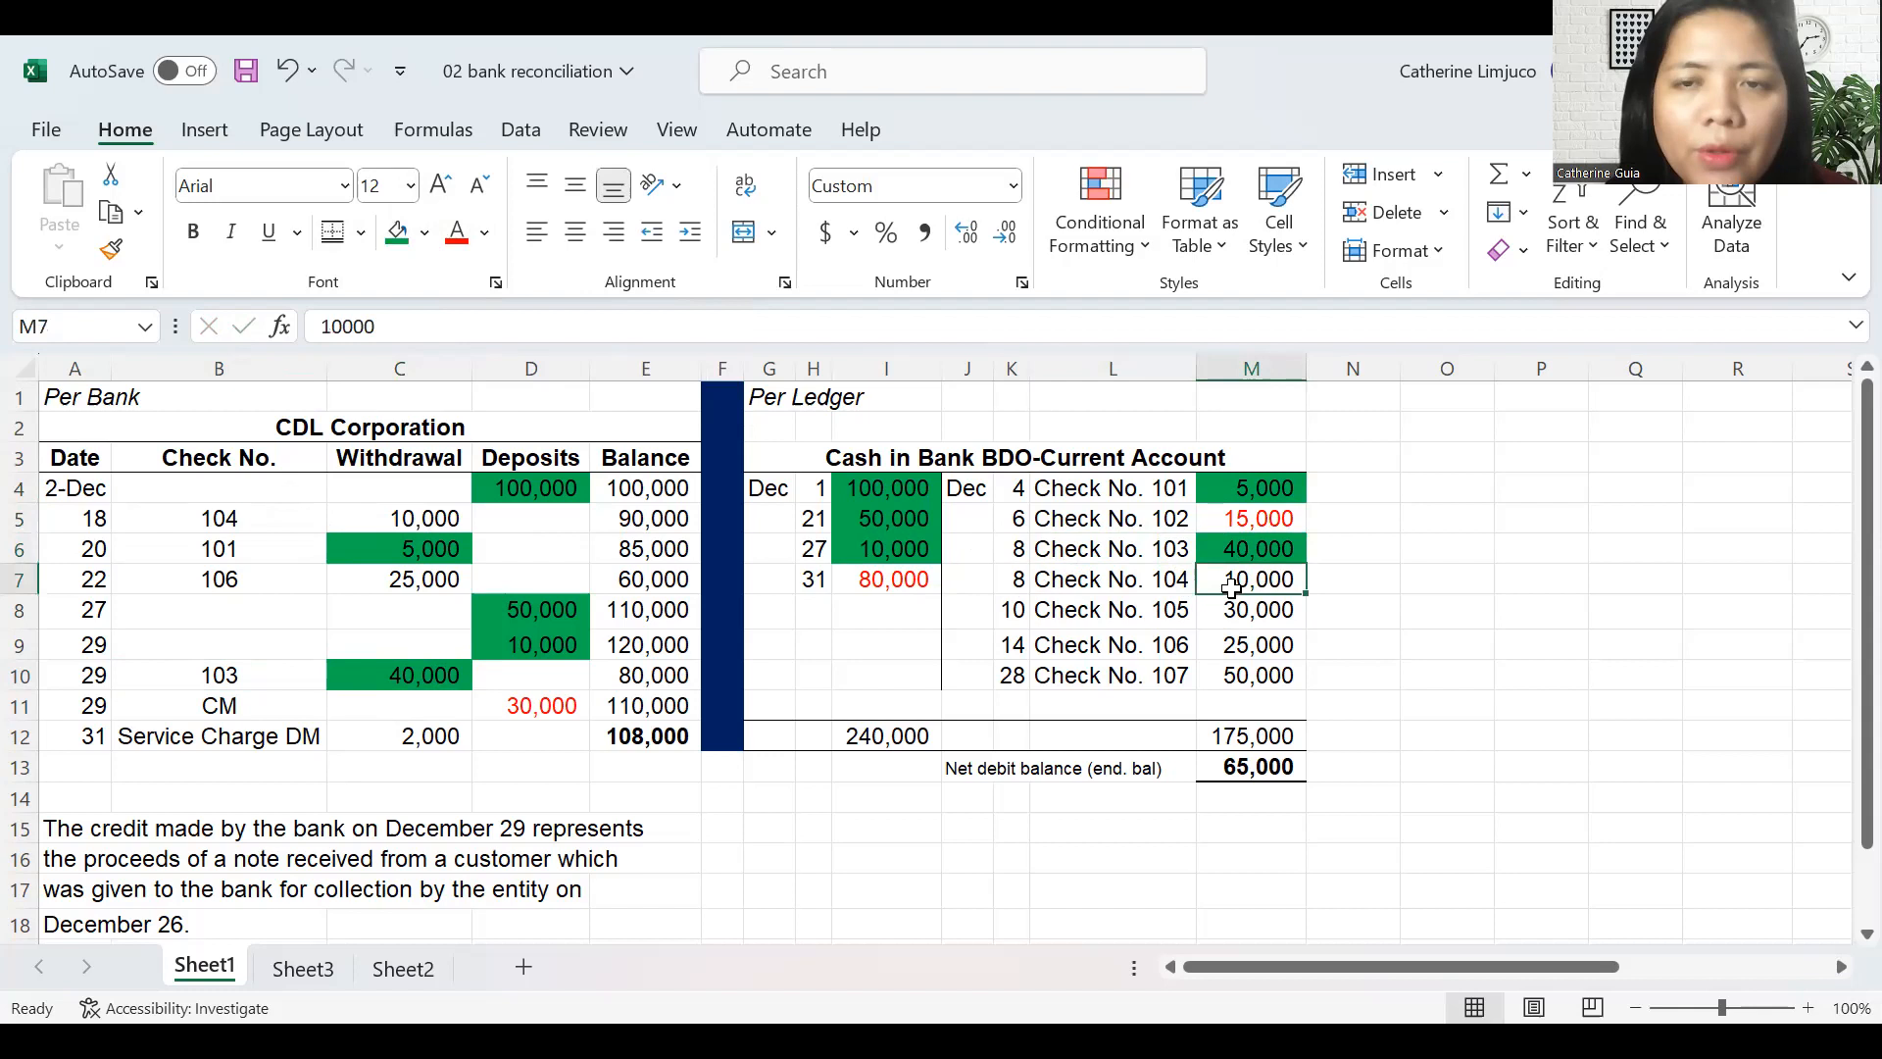
pyautogui.click(396, 233)
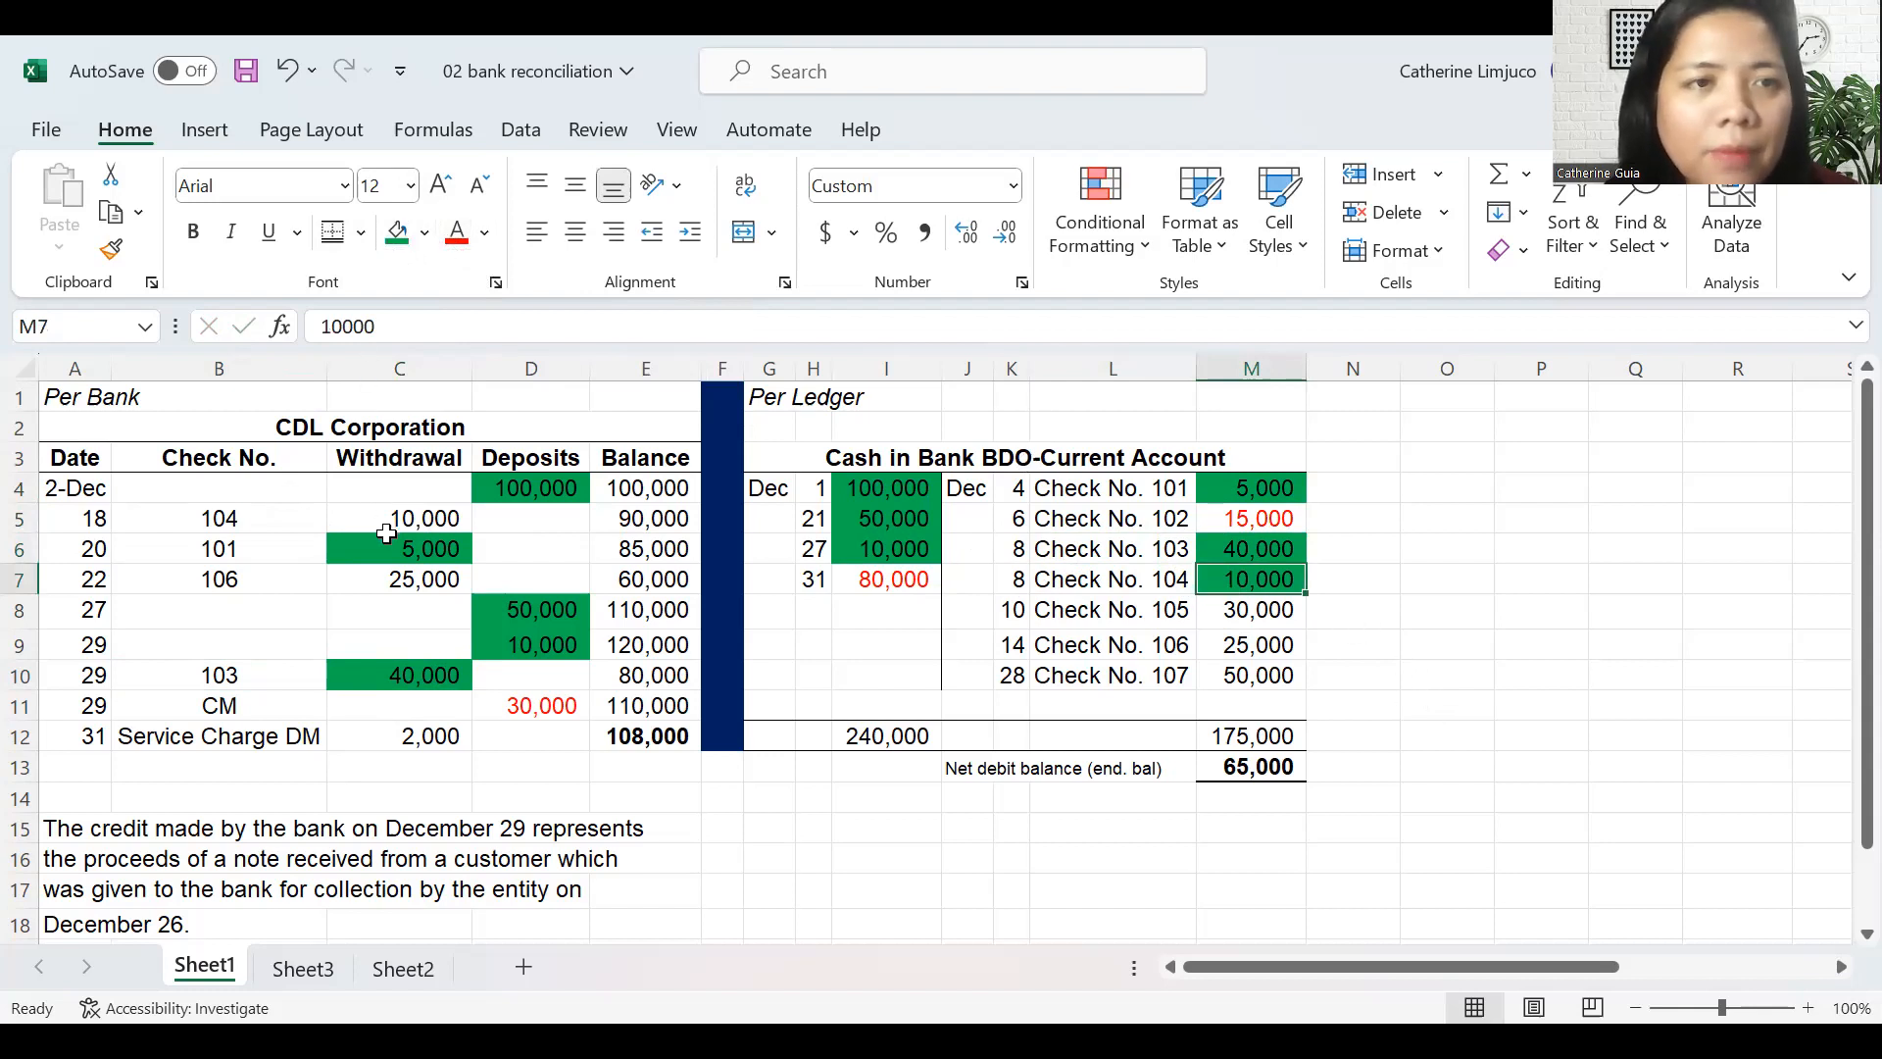
pyautogui.click(383, 519)
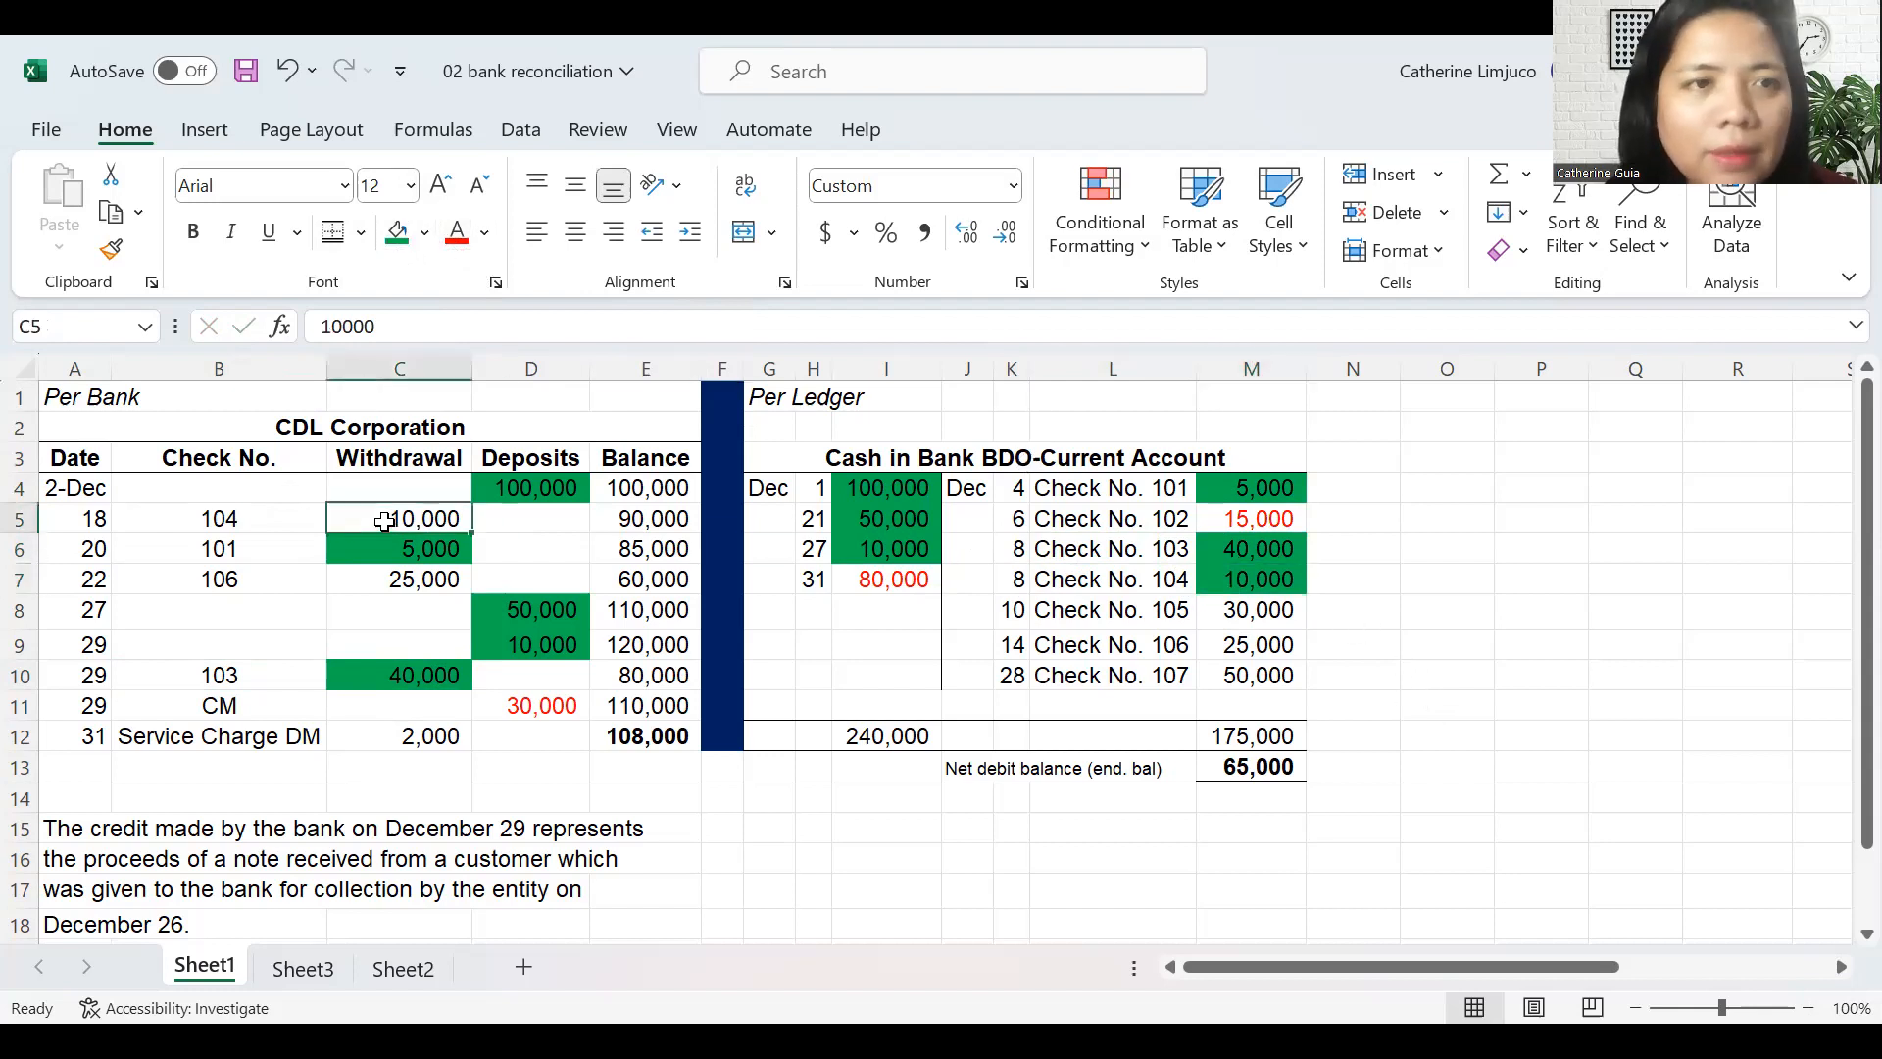
pyautogui.click(398, 232)
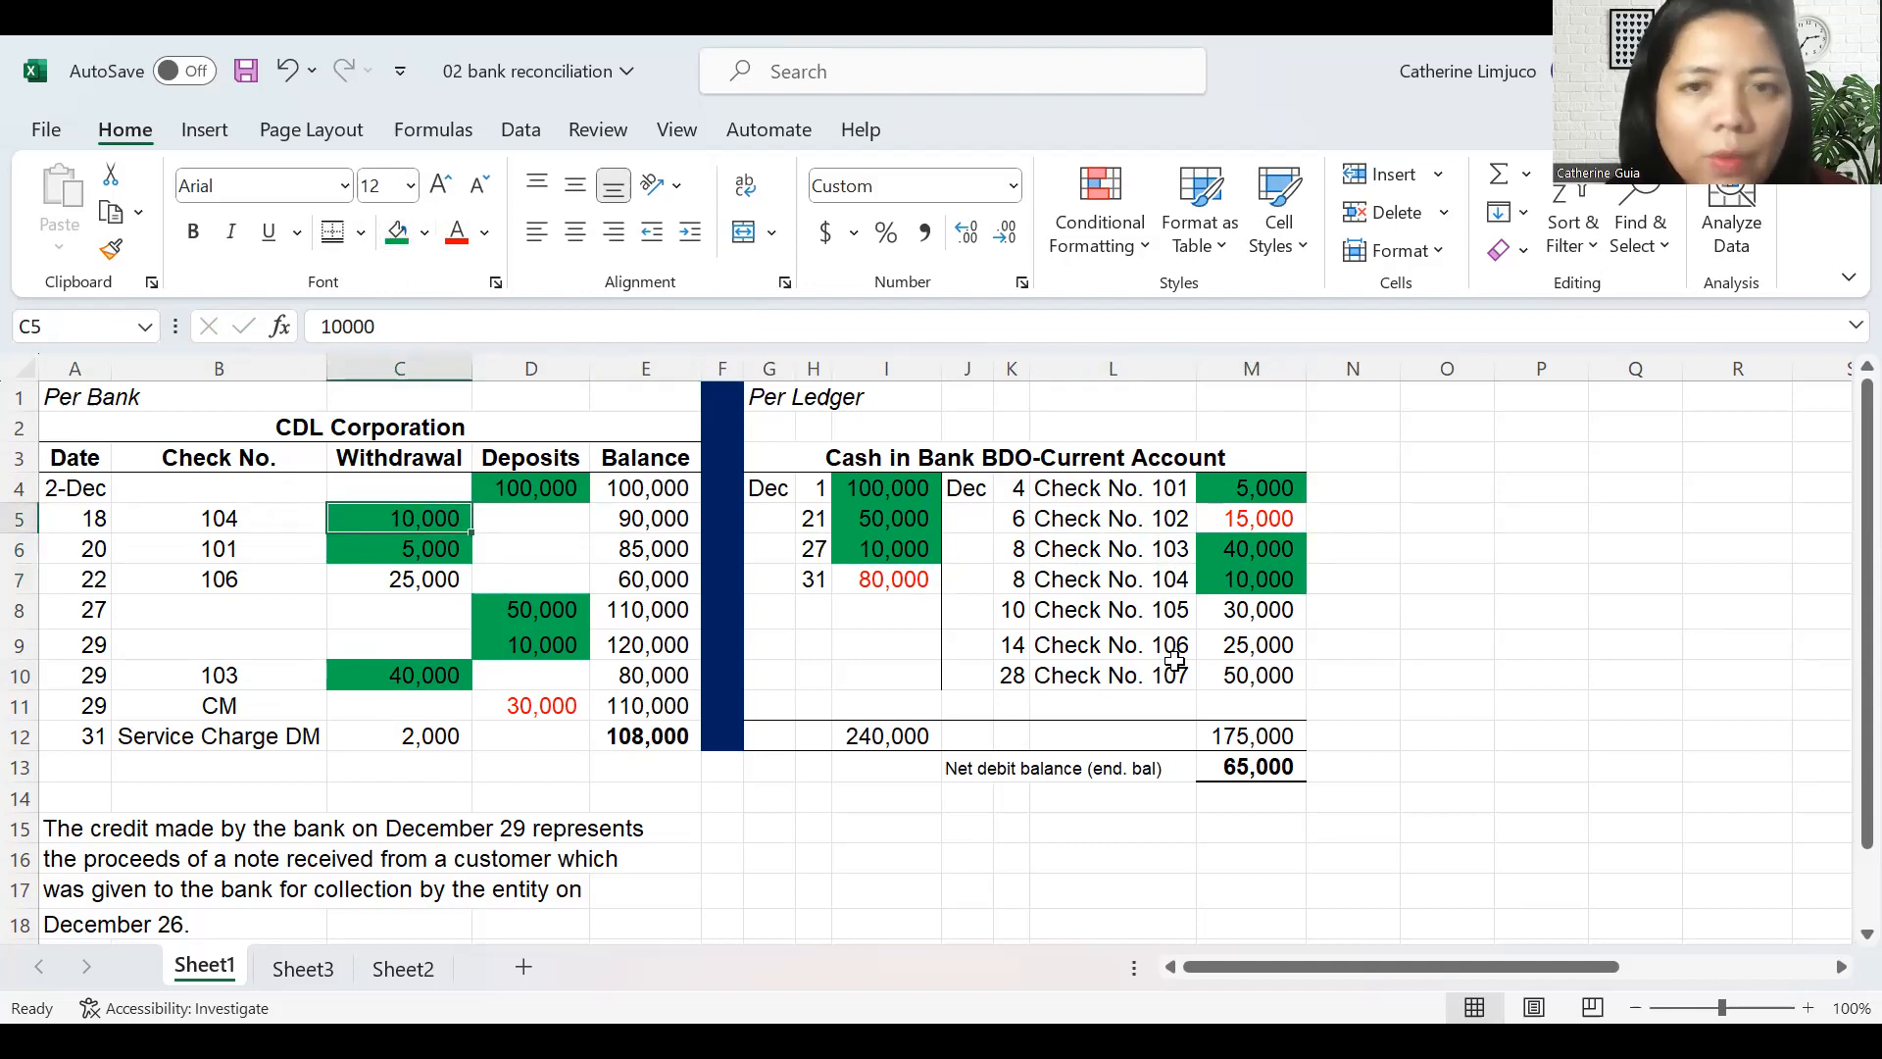
pyautogui.click(1227, 614)
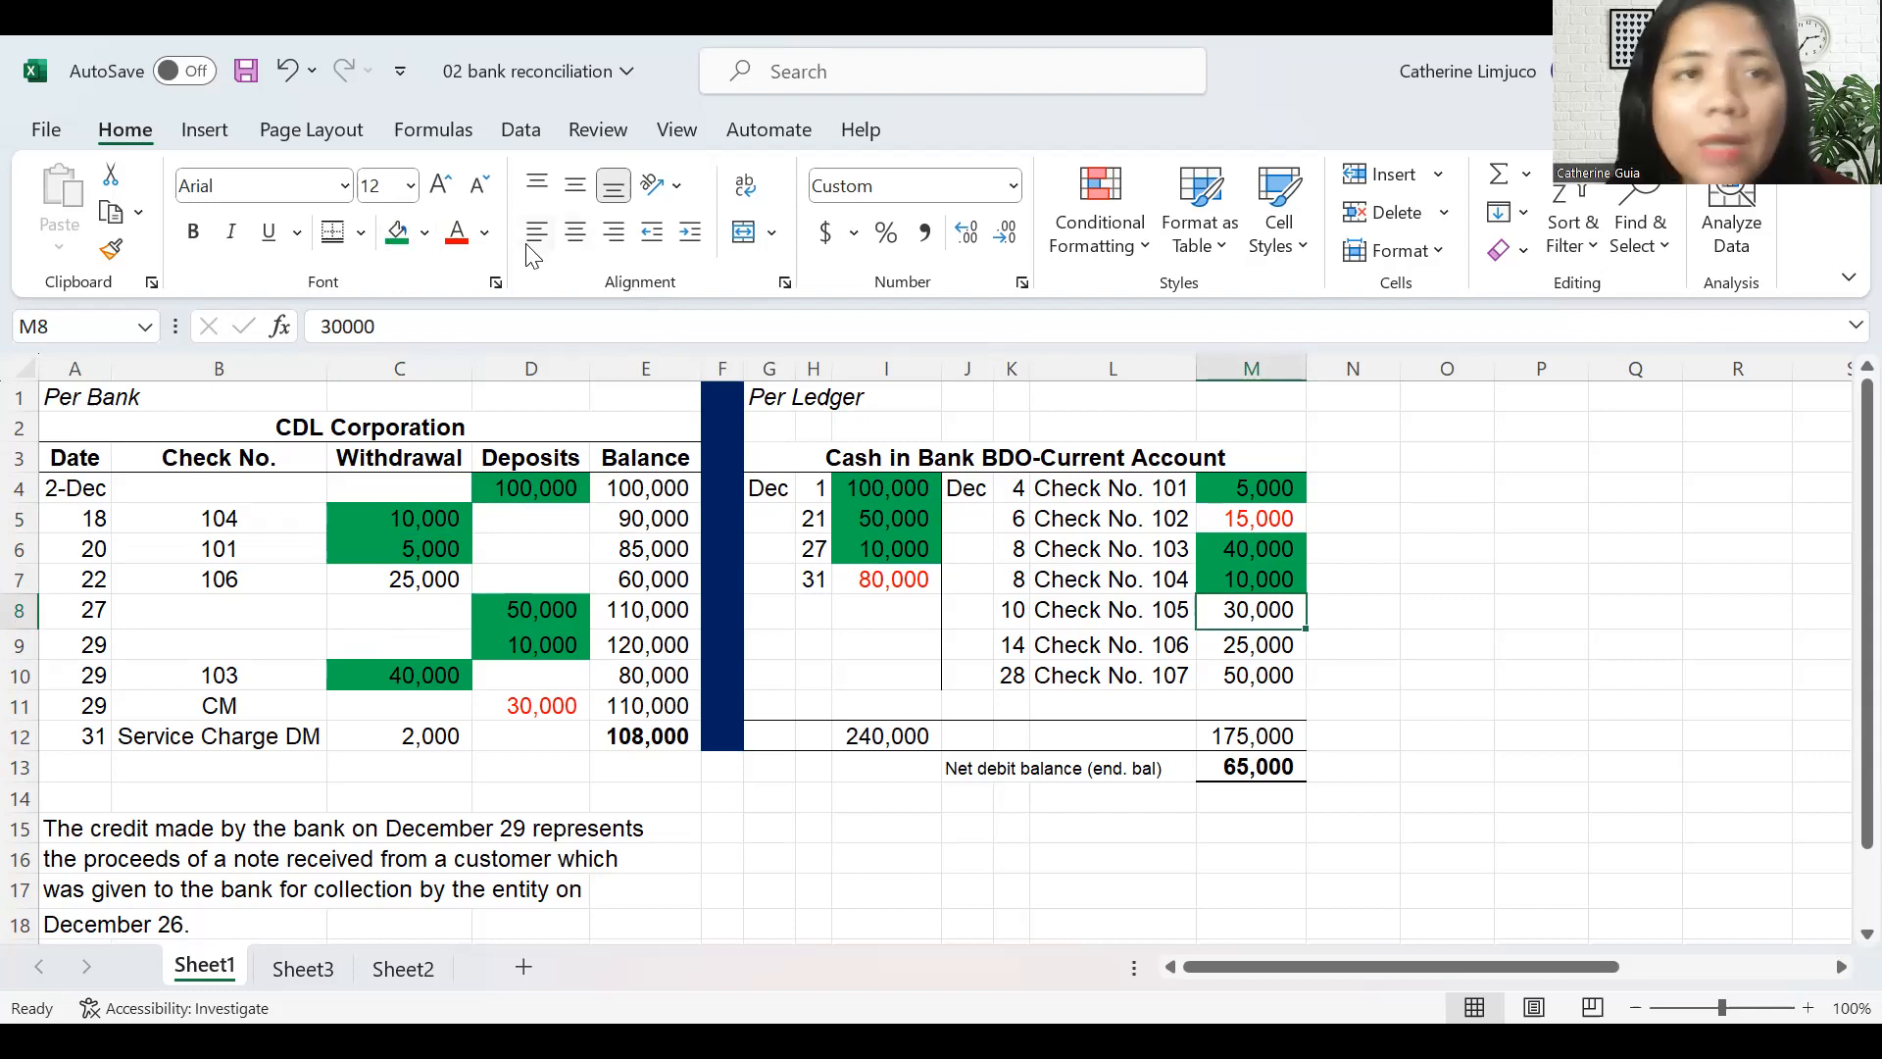
pyautogui.click(457, 236)
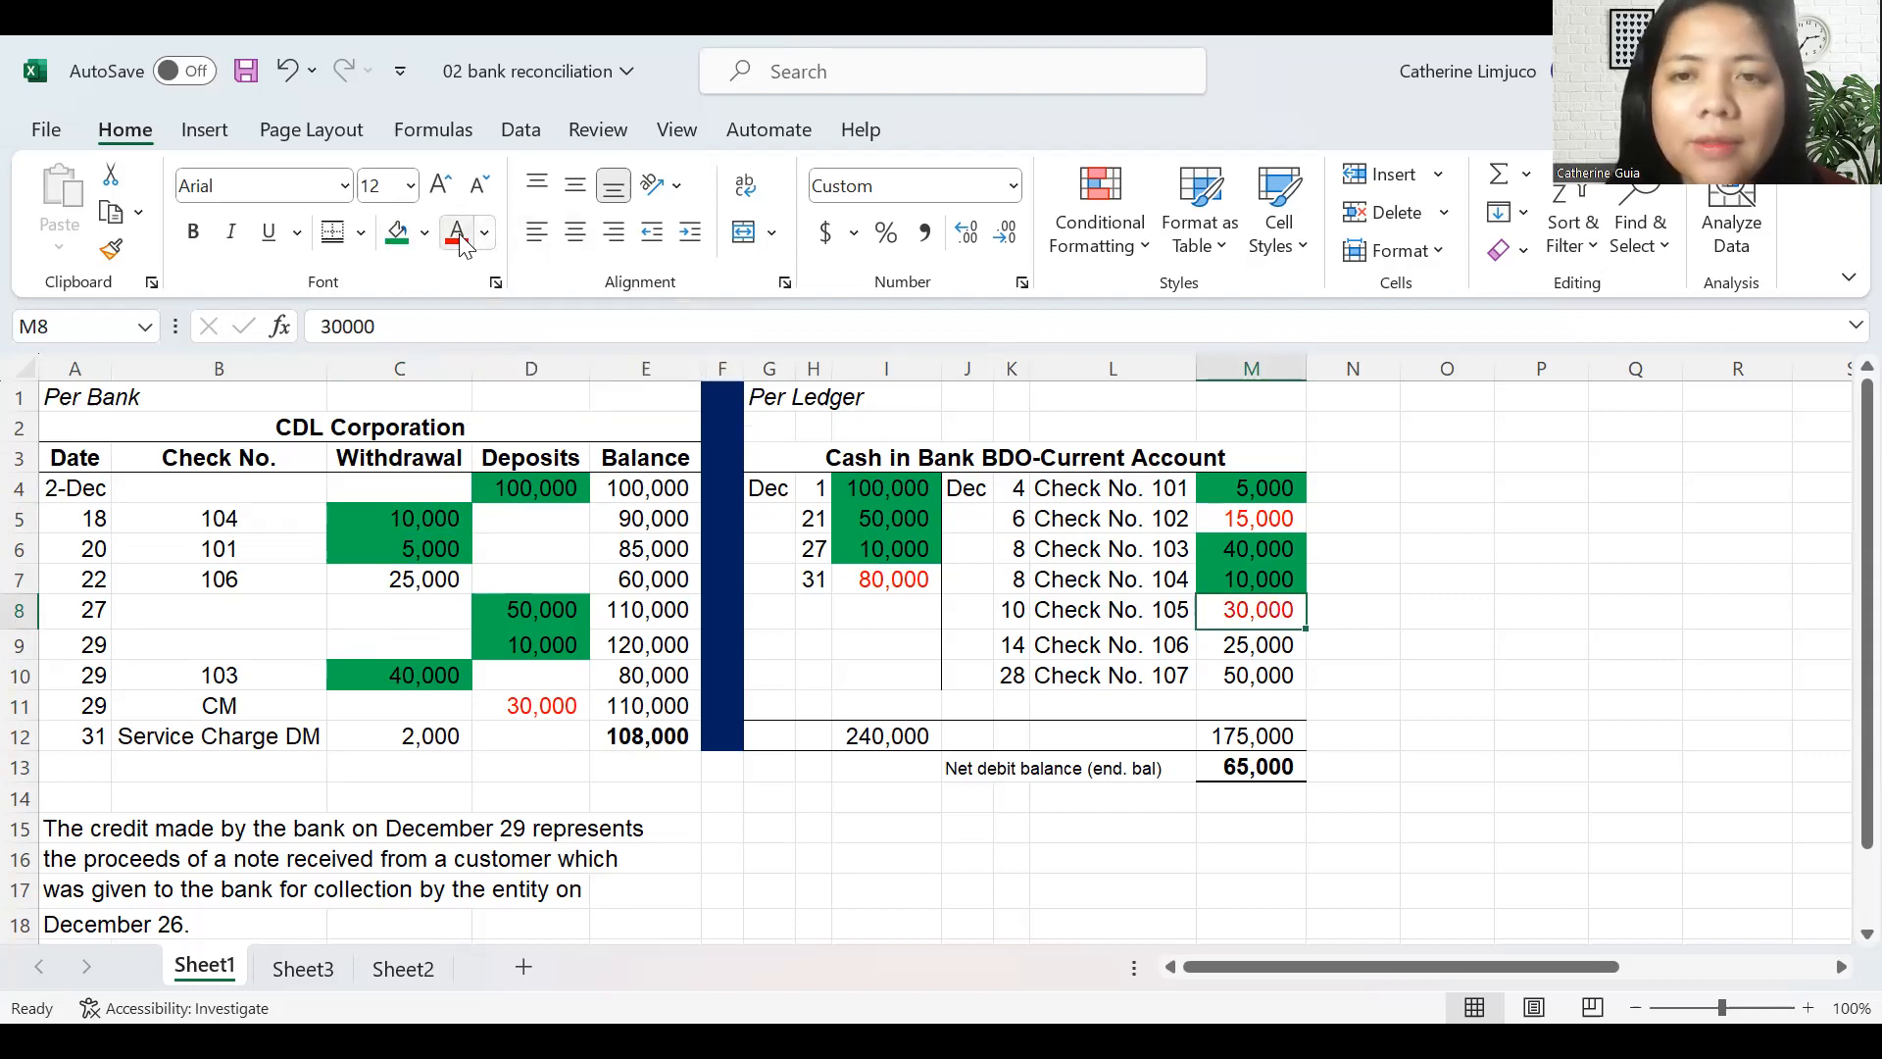
# - Fill the matching Check No. 106 amounts in C7 and M9 green, and set the unmatched Check No. 107 amount in M10 to red font
pyautogui.click(1329, 653)
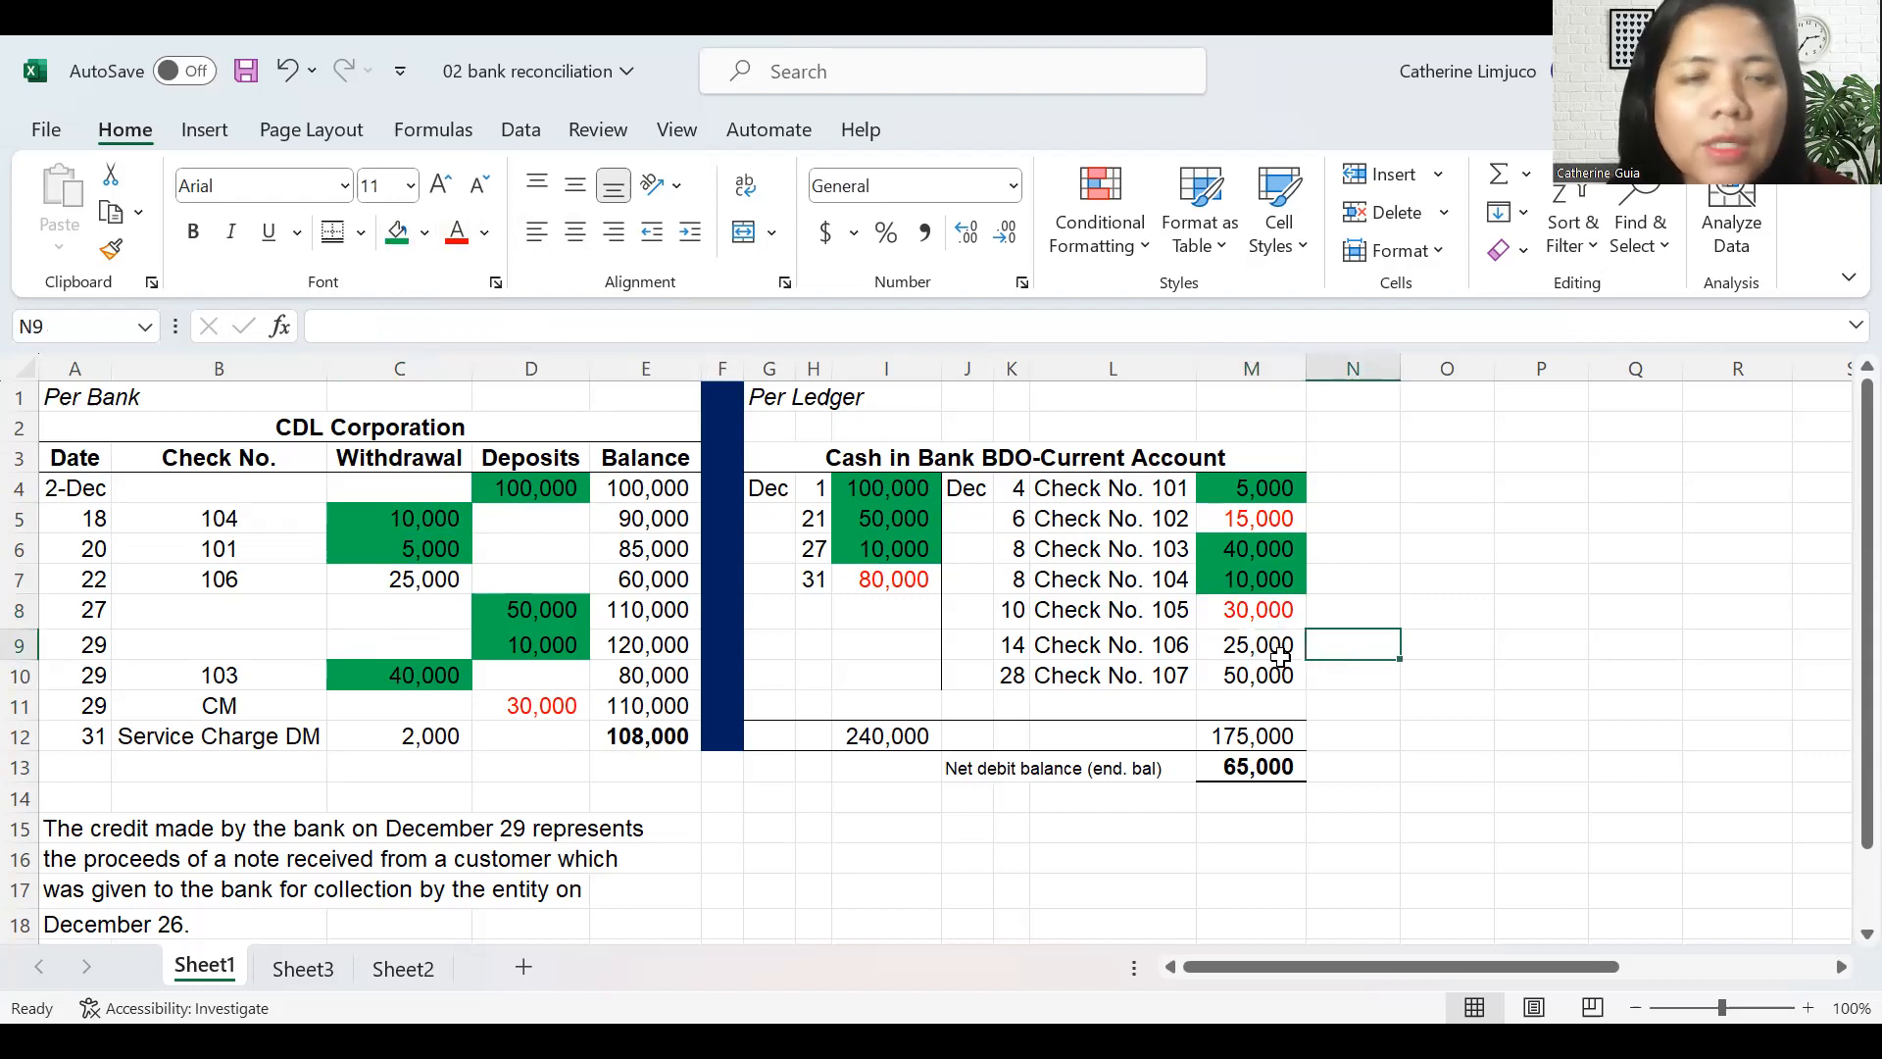
pyautogui.click(1241, 651)
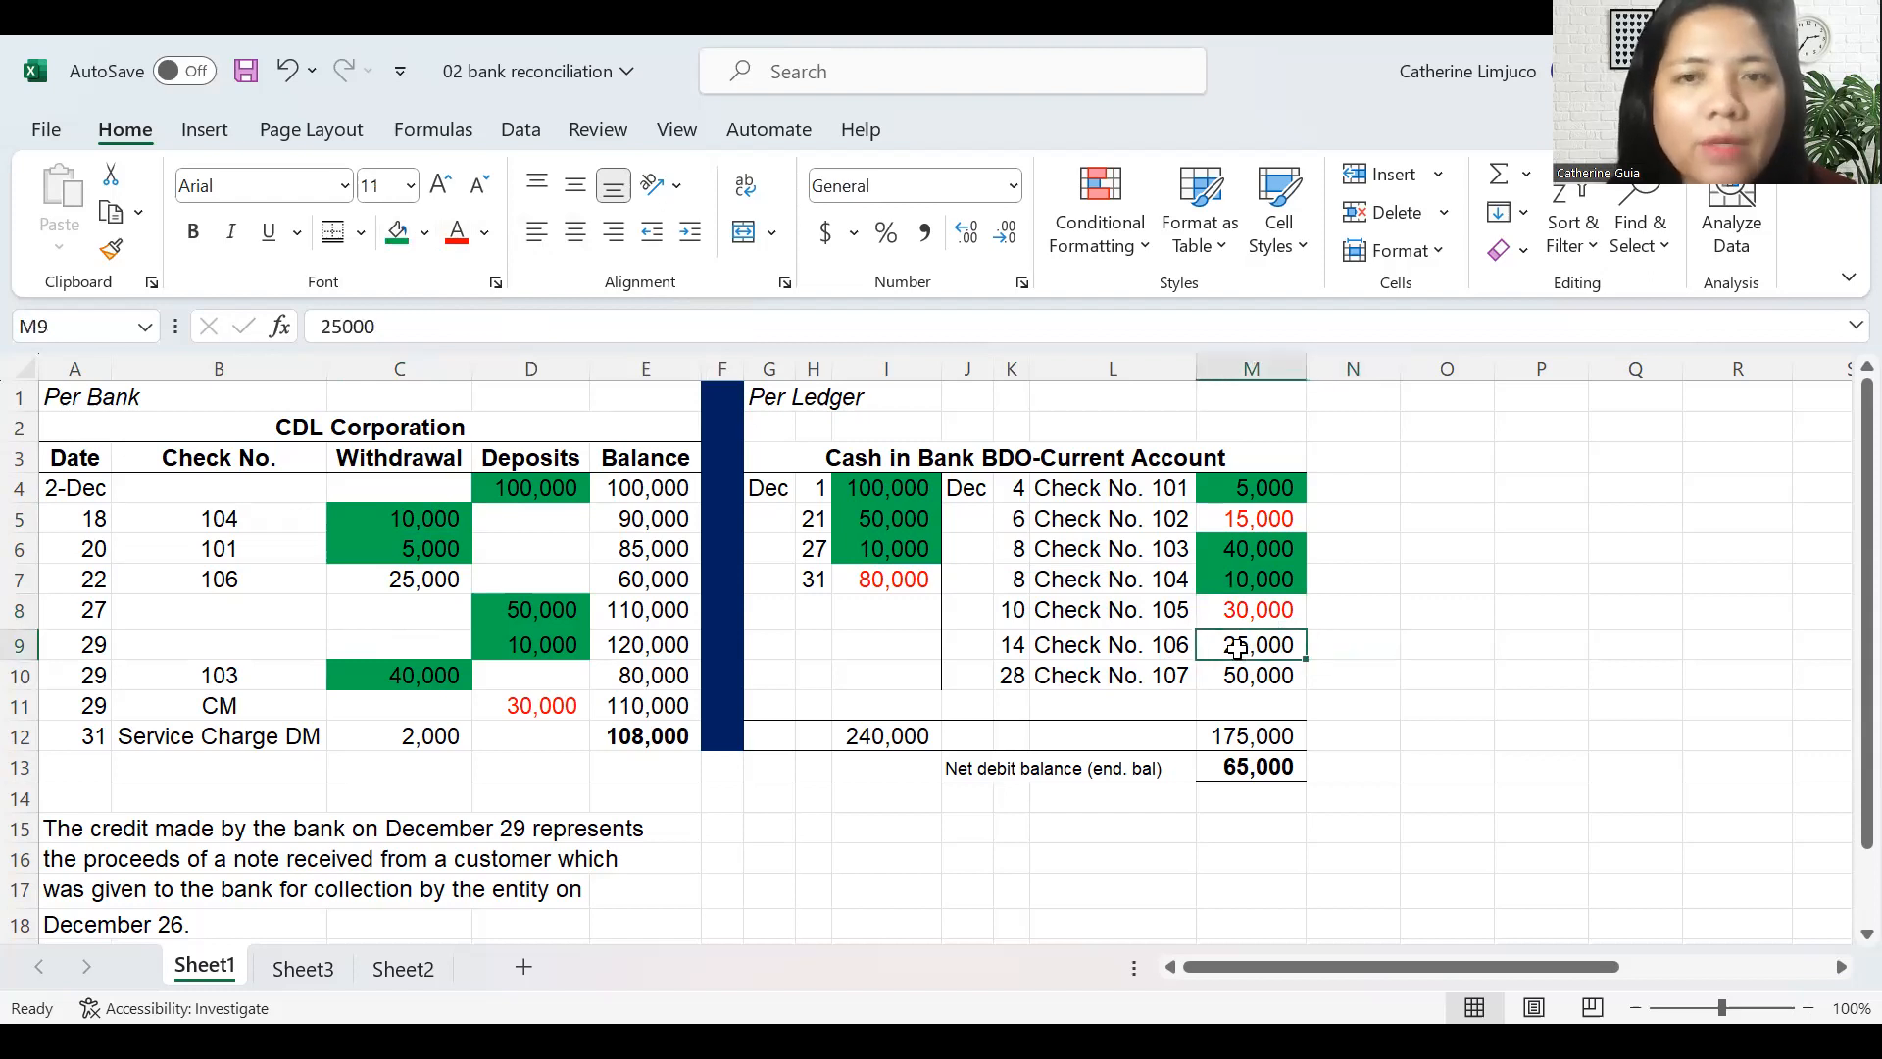
pyautogui.click(417, 573)
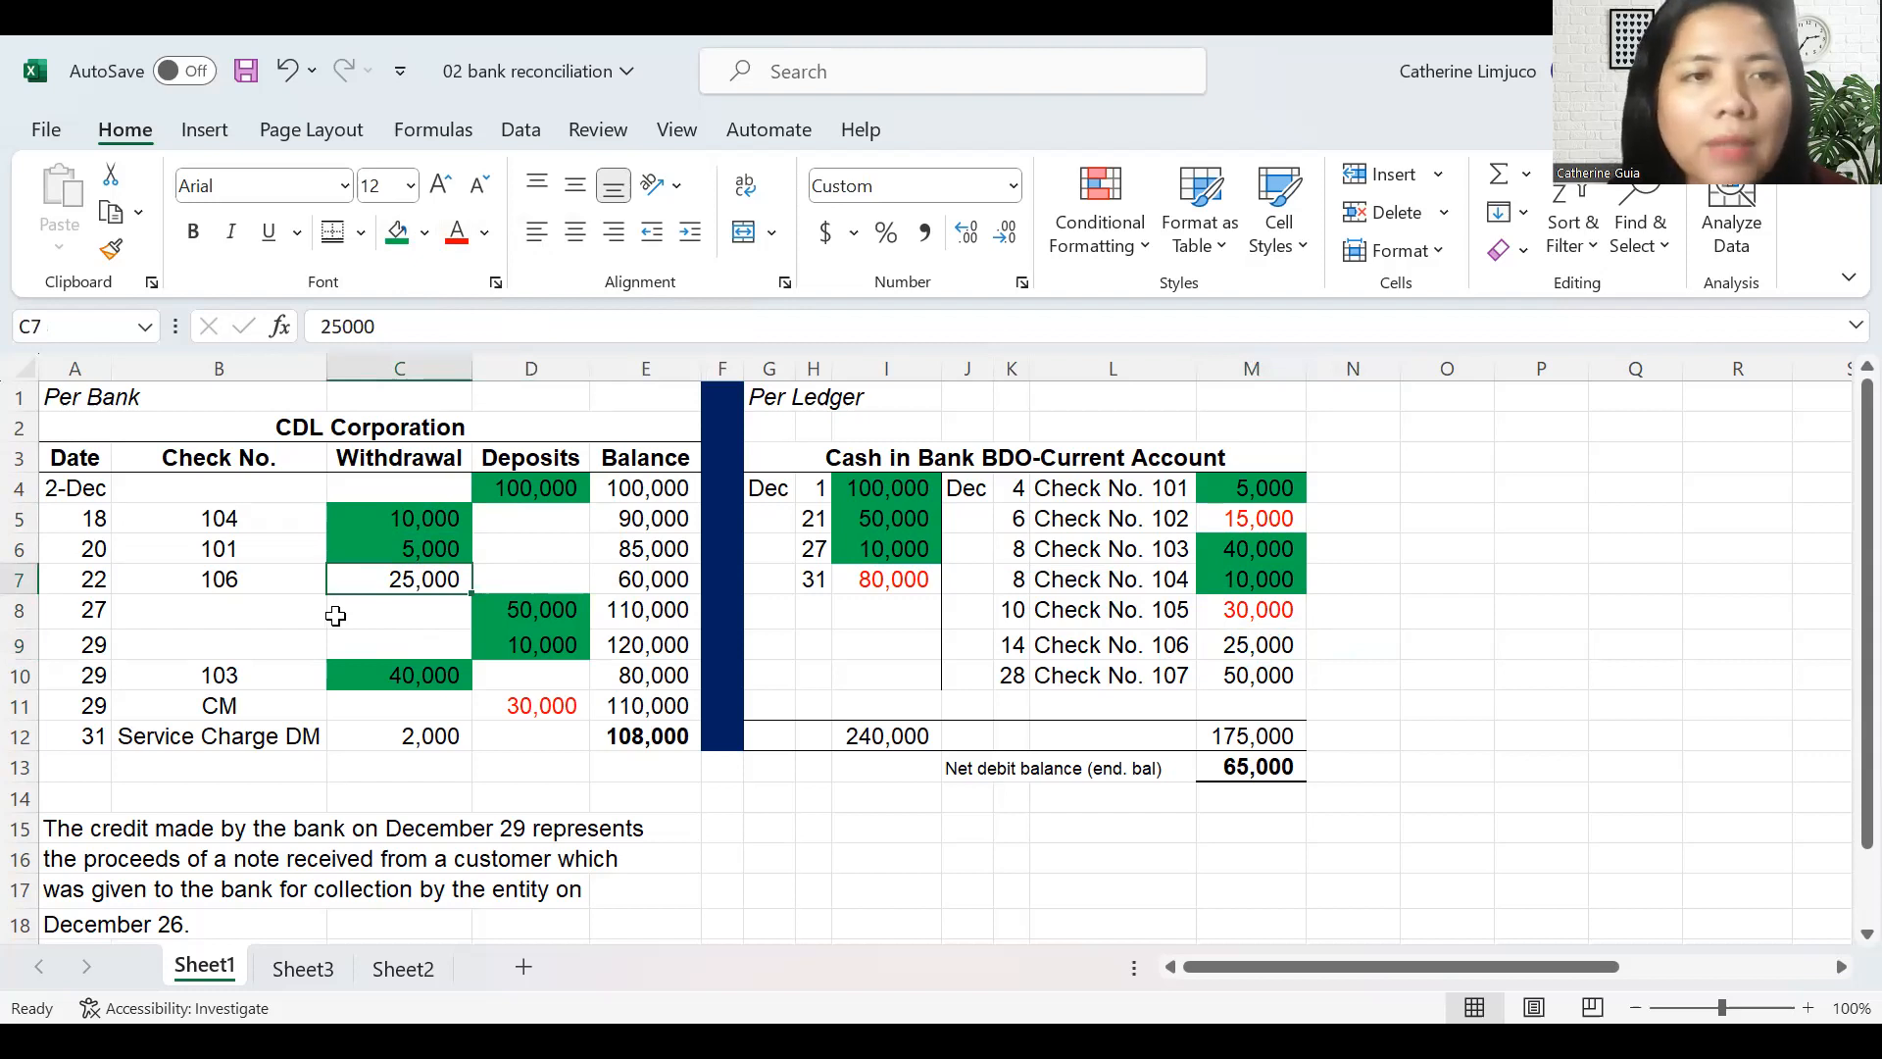
pyautogui.click(398, 243)
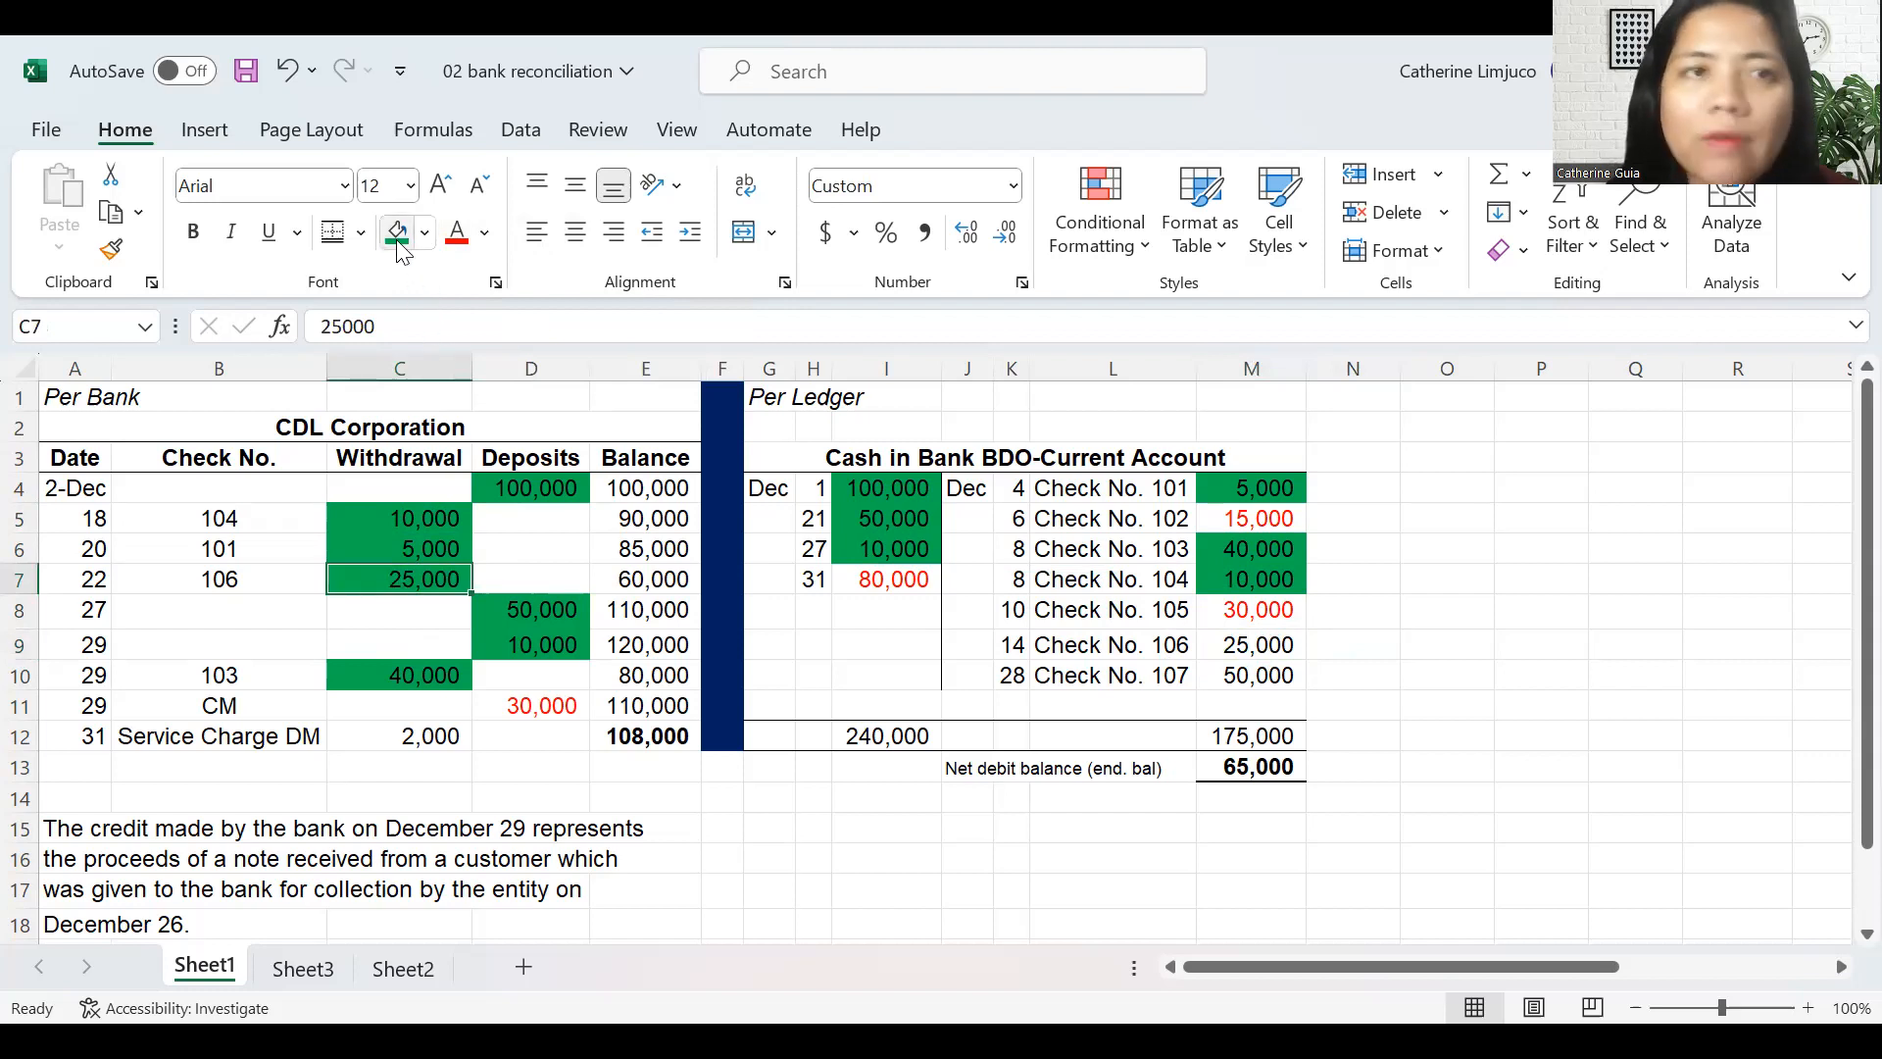
pyautogui.click(1231, 643)
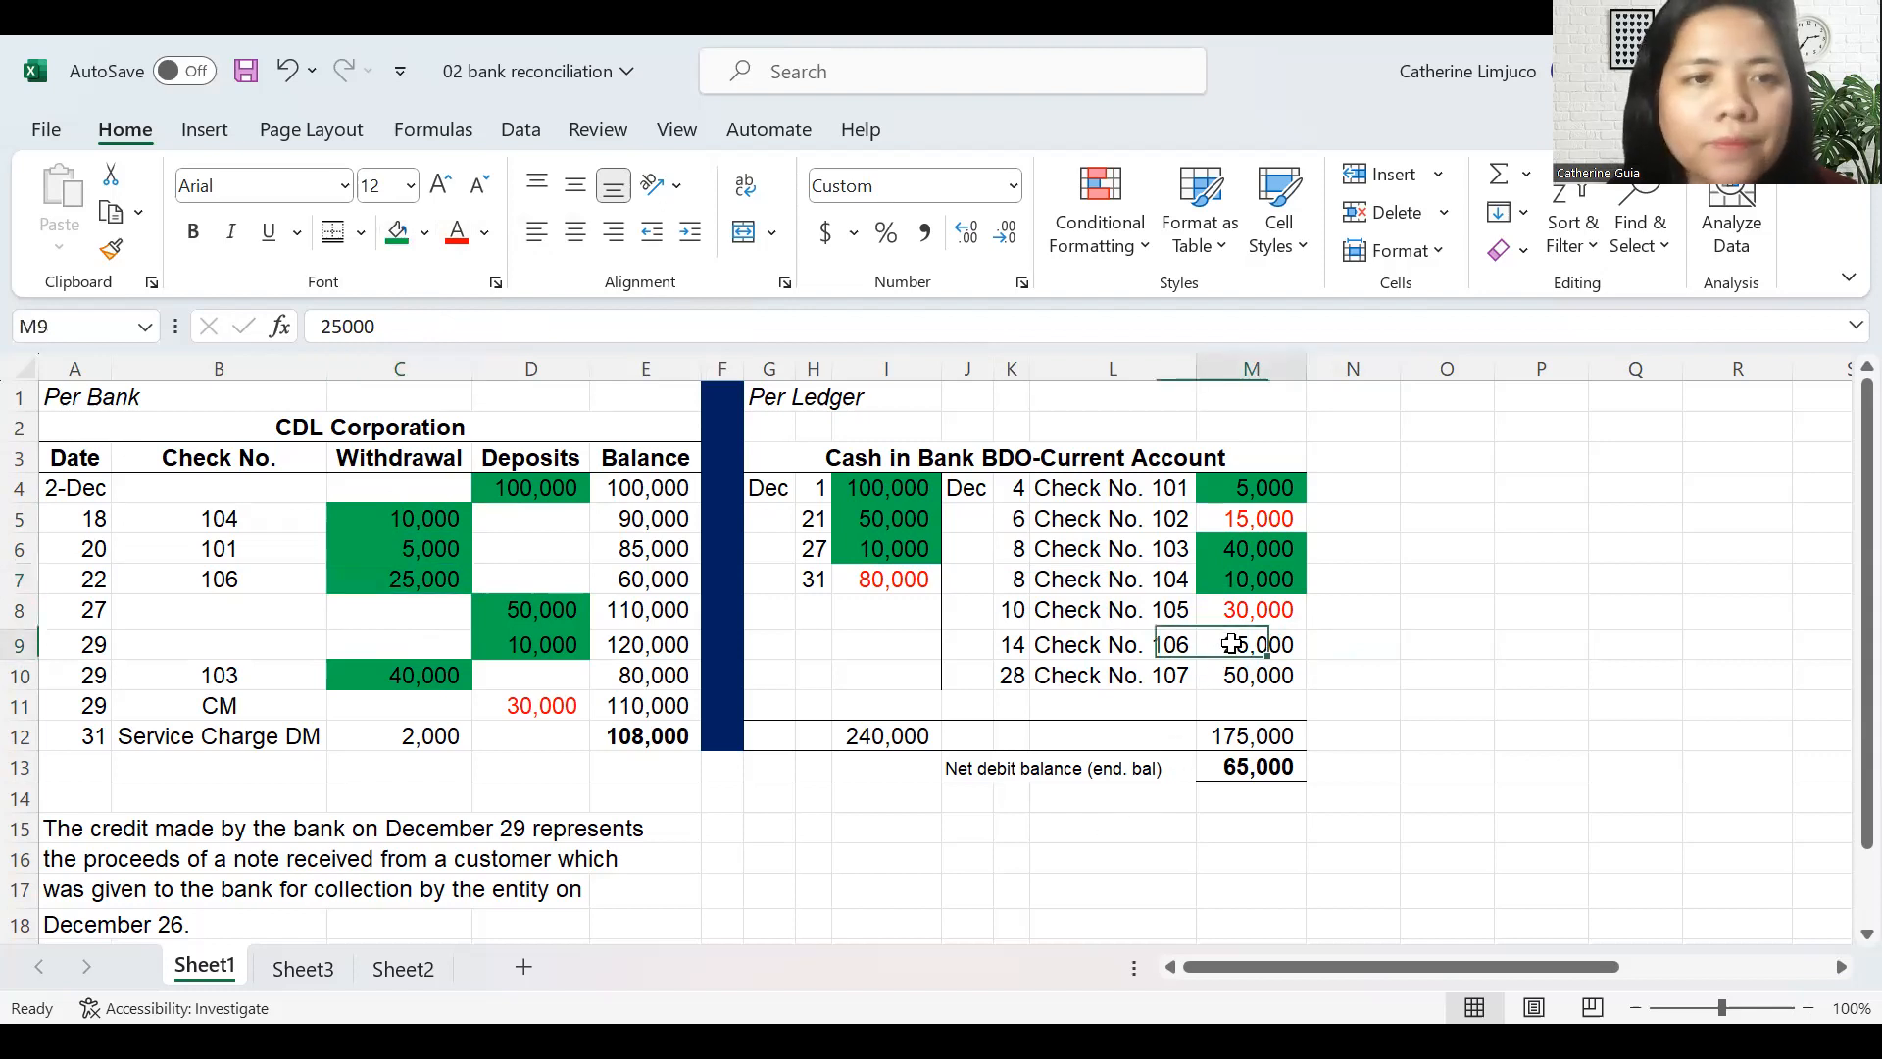
pyautogui.click(397, 232)
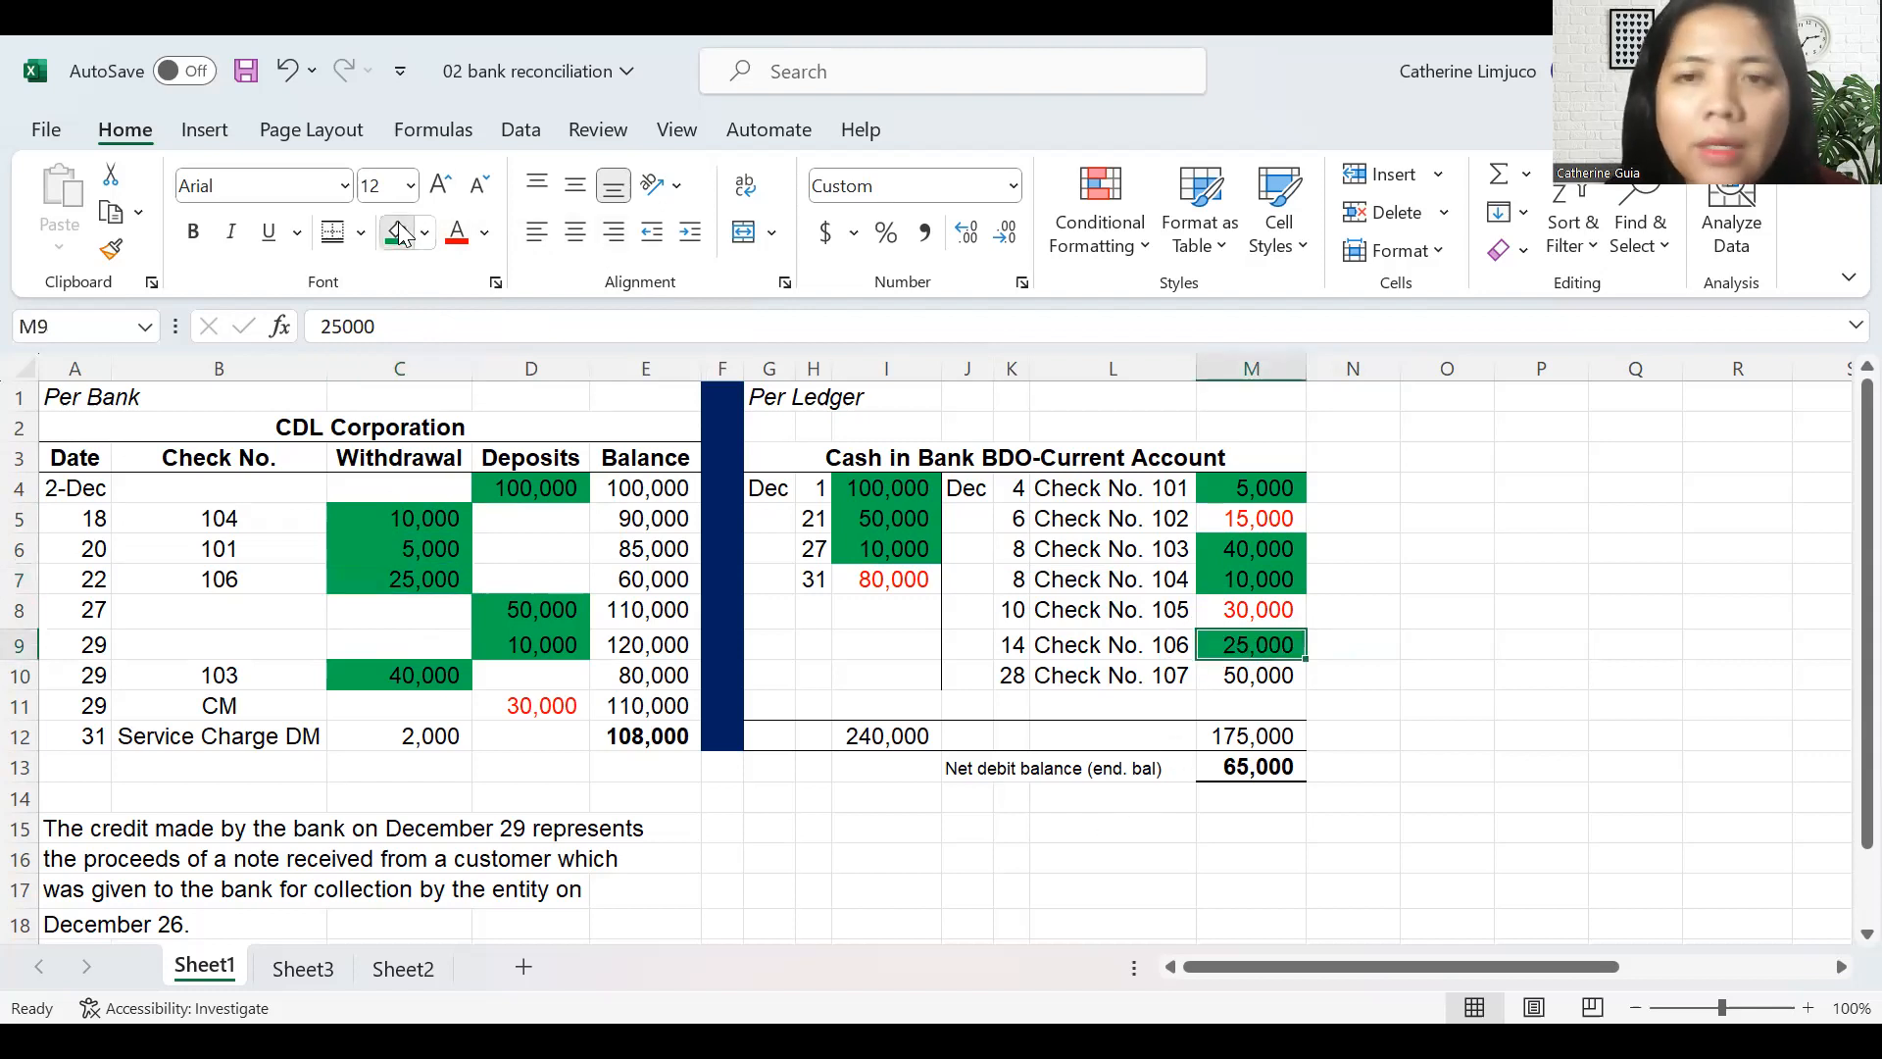
pyautogui.click(1265, 685)
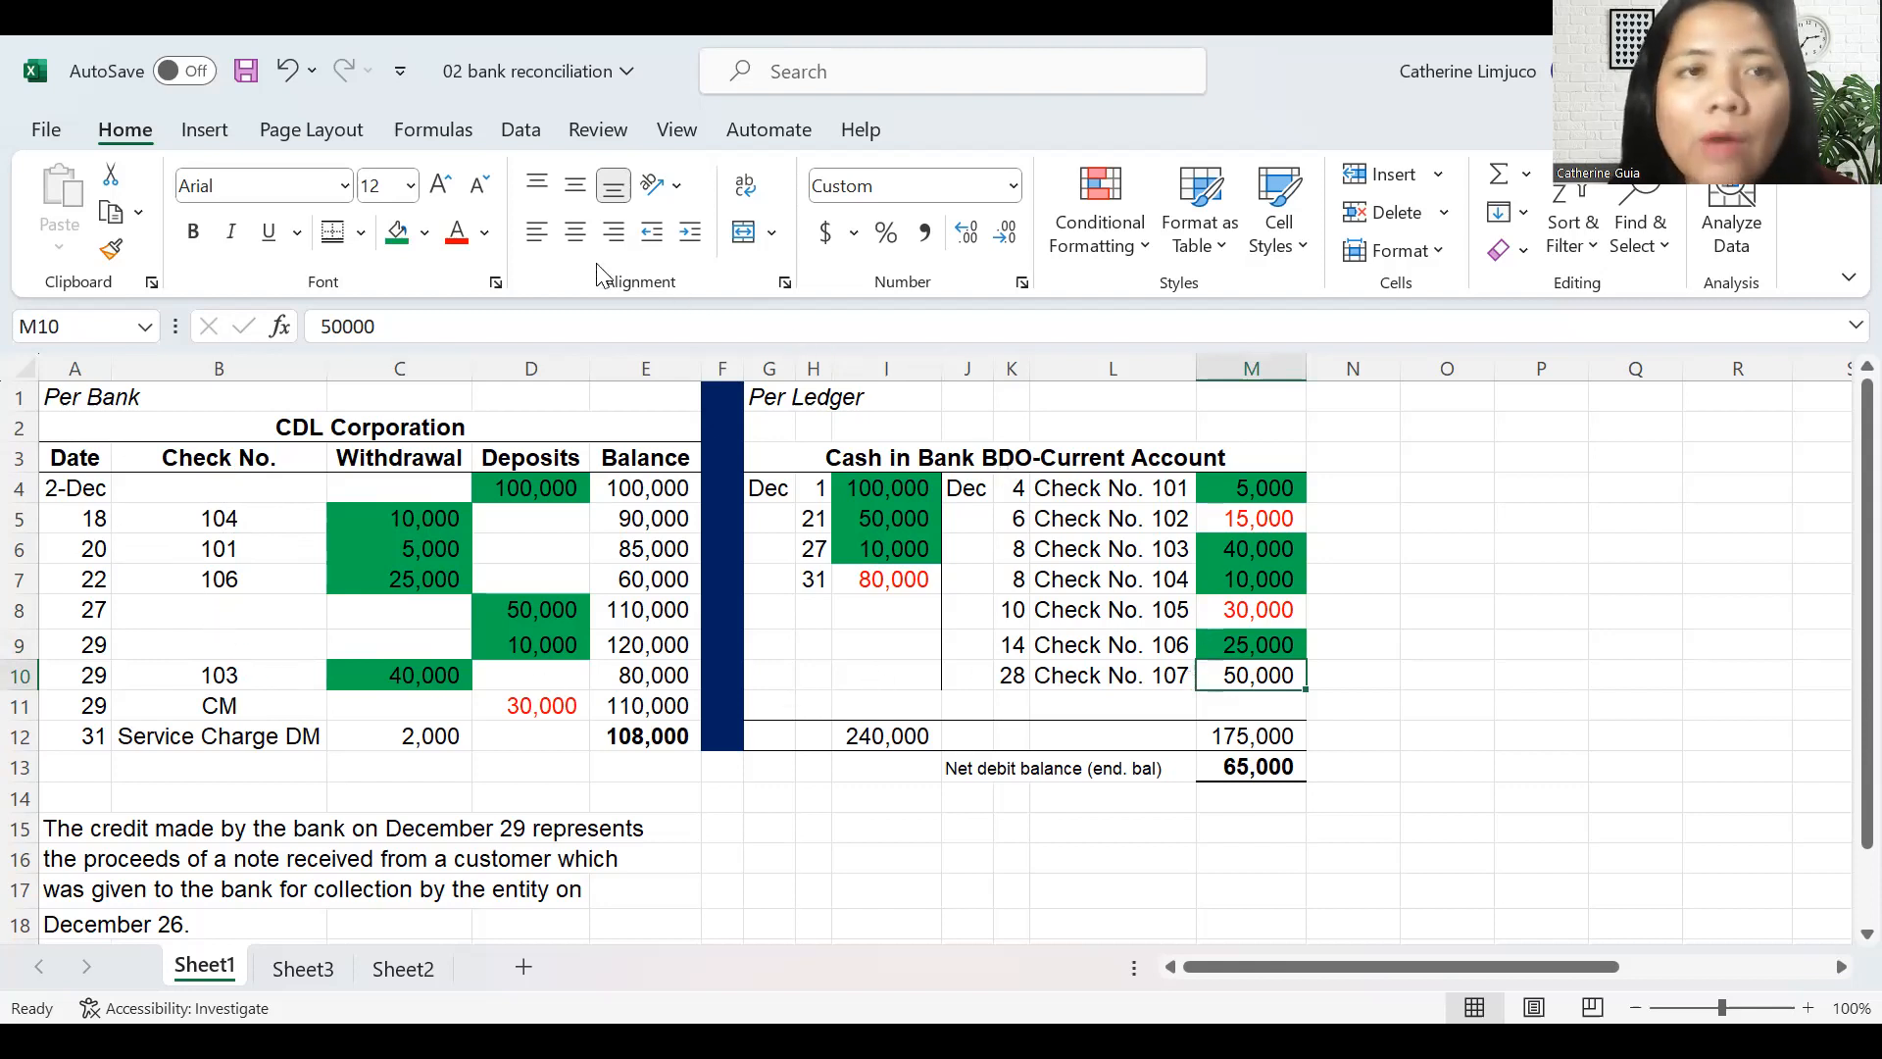
pyautogui.click(455, 234)
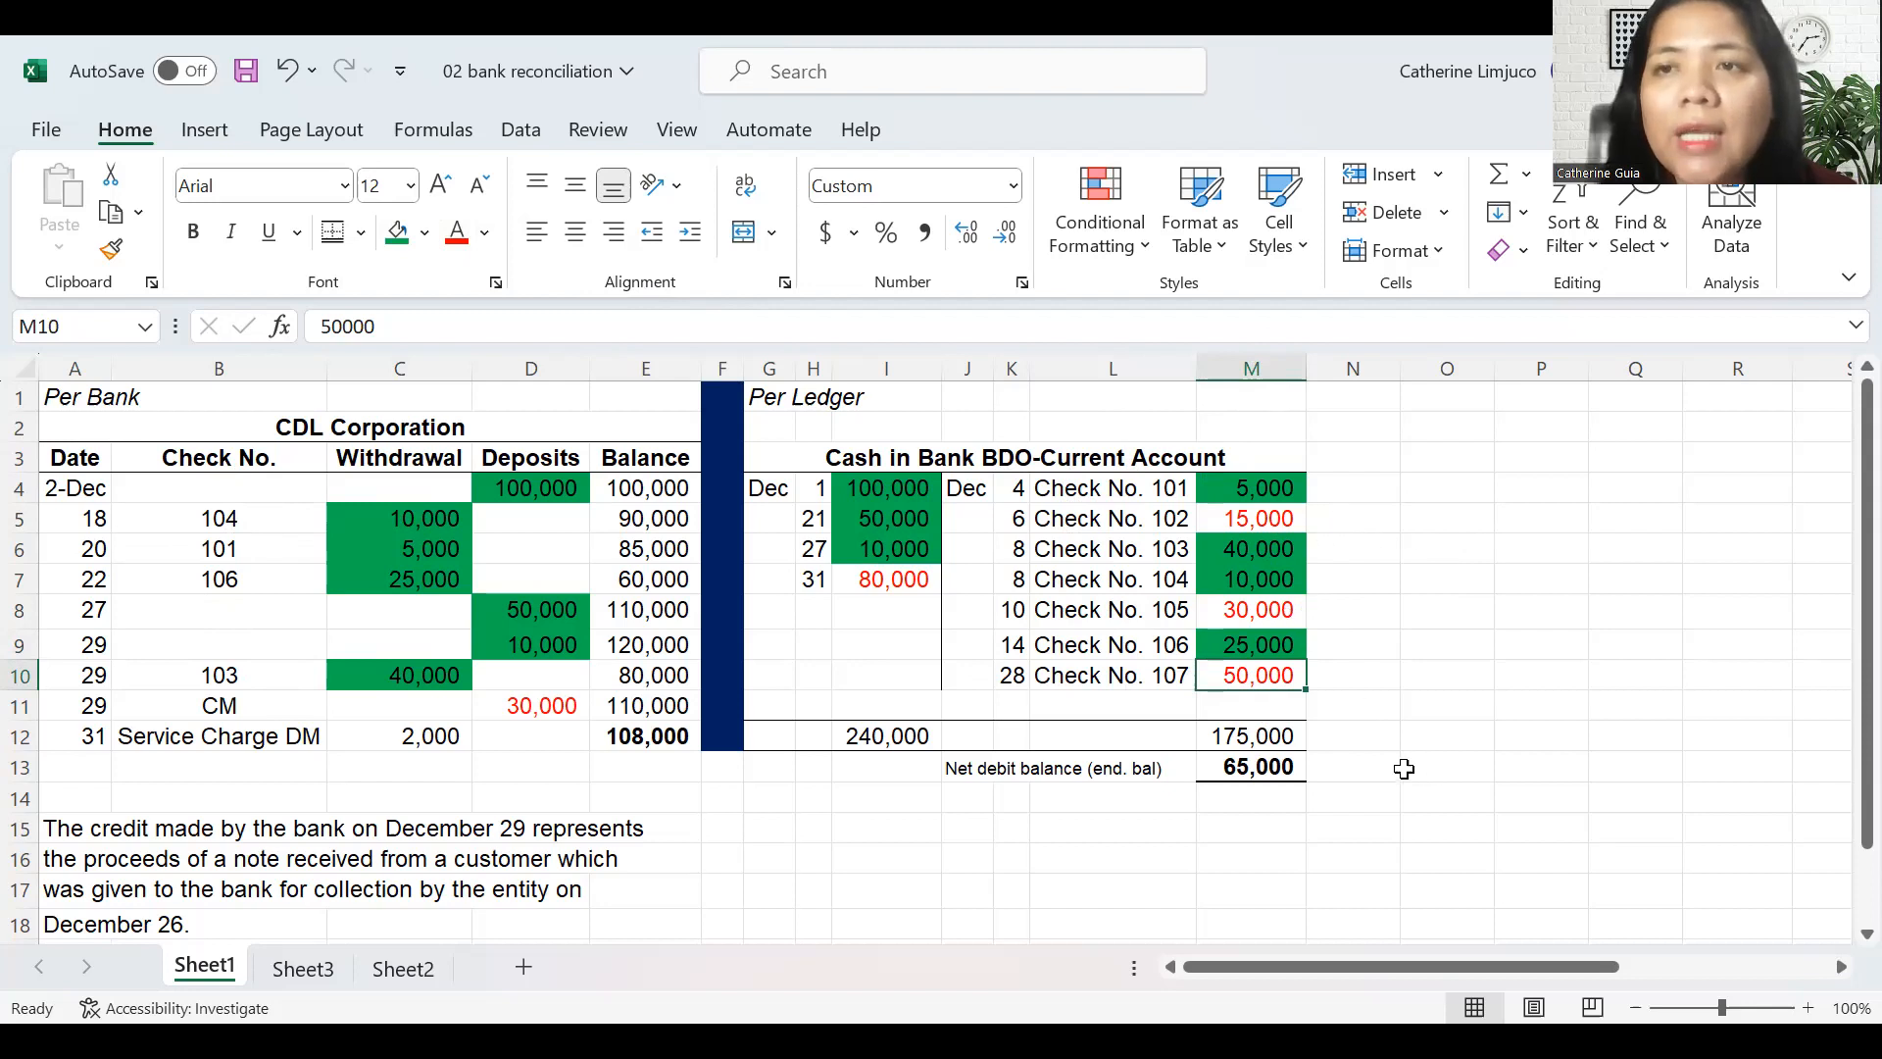
# - Set the font of the bank's unmatched December 31 service charge of 2,000 in C12 to red
pyautogui.click(1343, 512)
pyautogui.click(1350, 603)
pyautogui.moveTo(1349, 603); pyautogui.dragTo(1357, 673)
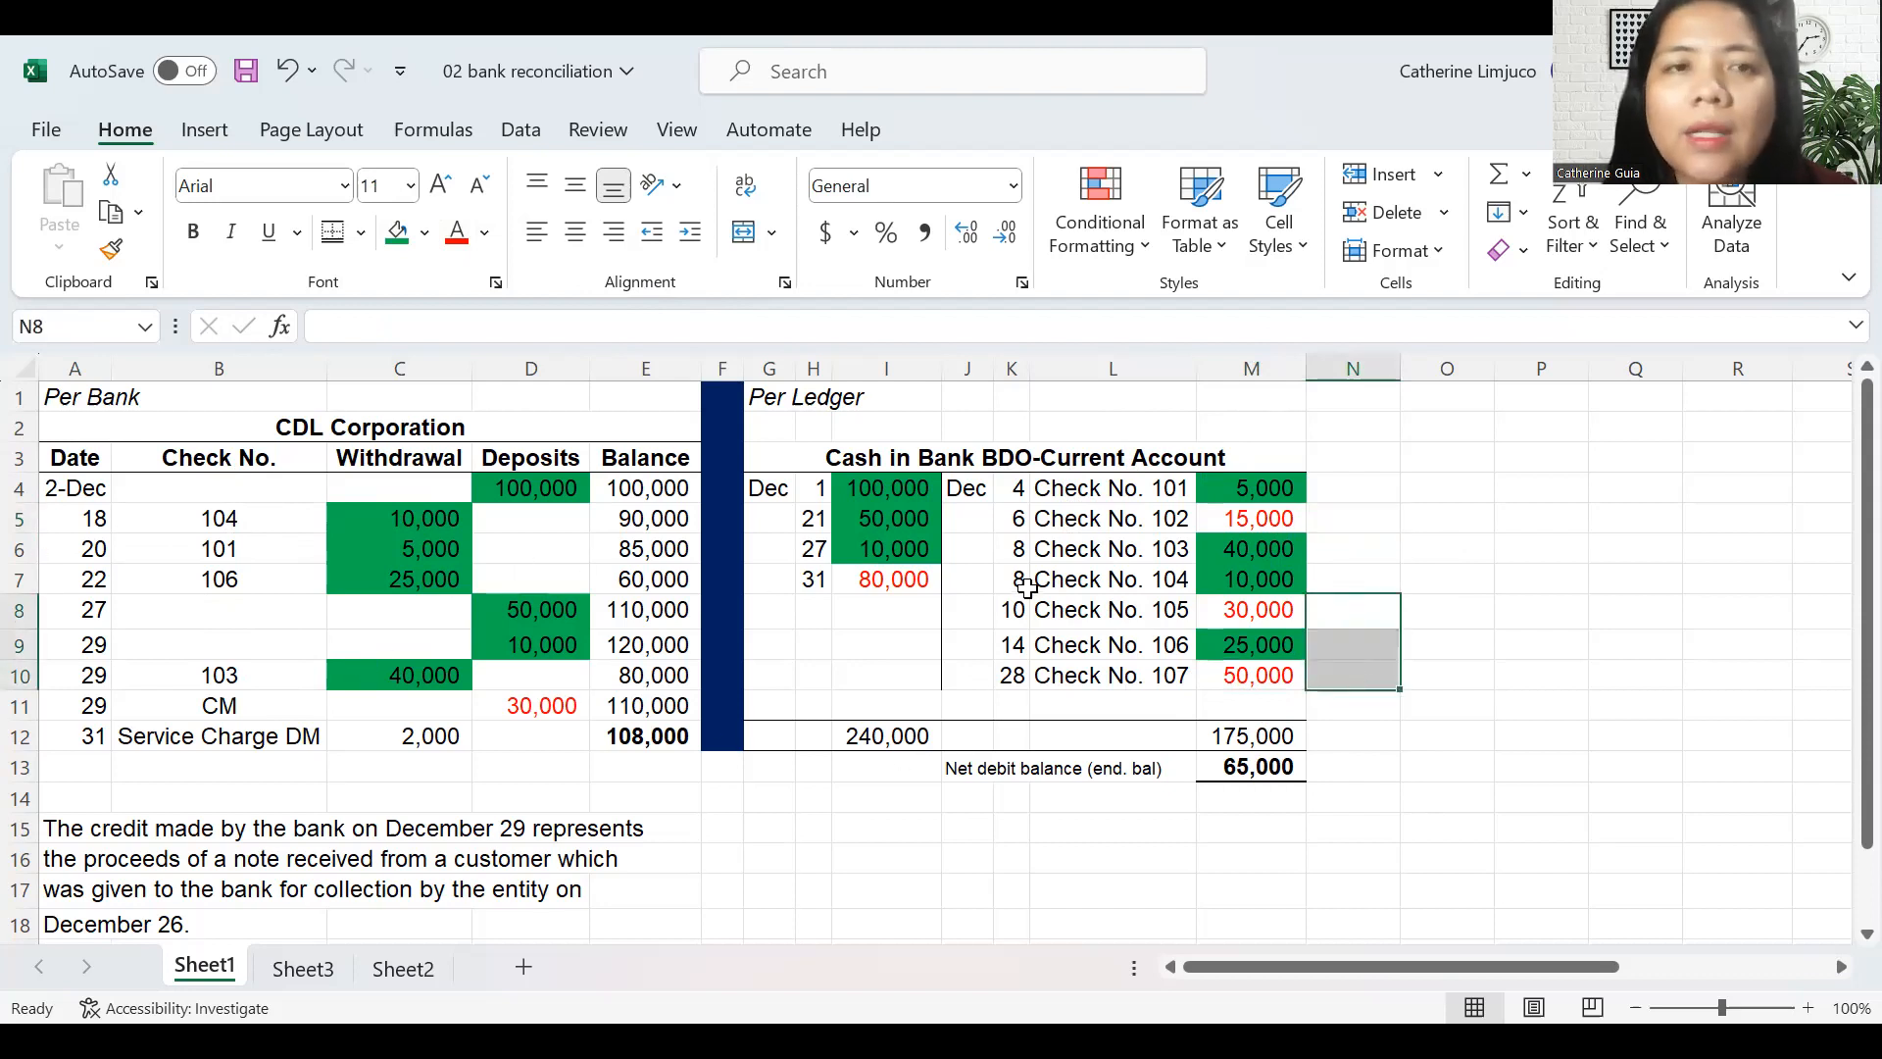
pyautogui.click(398, 644)
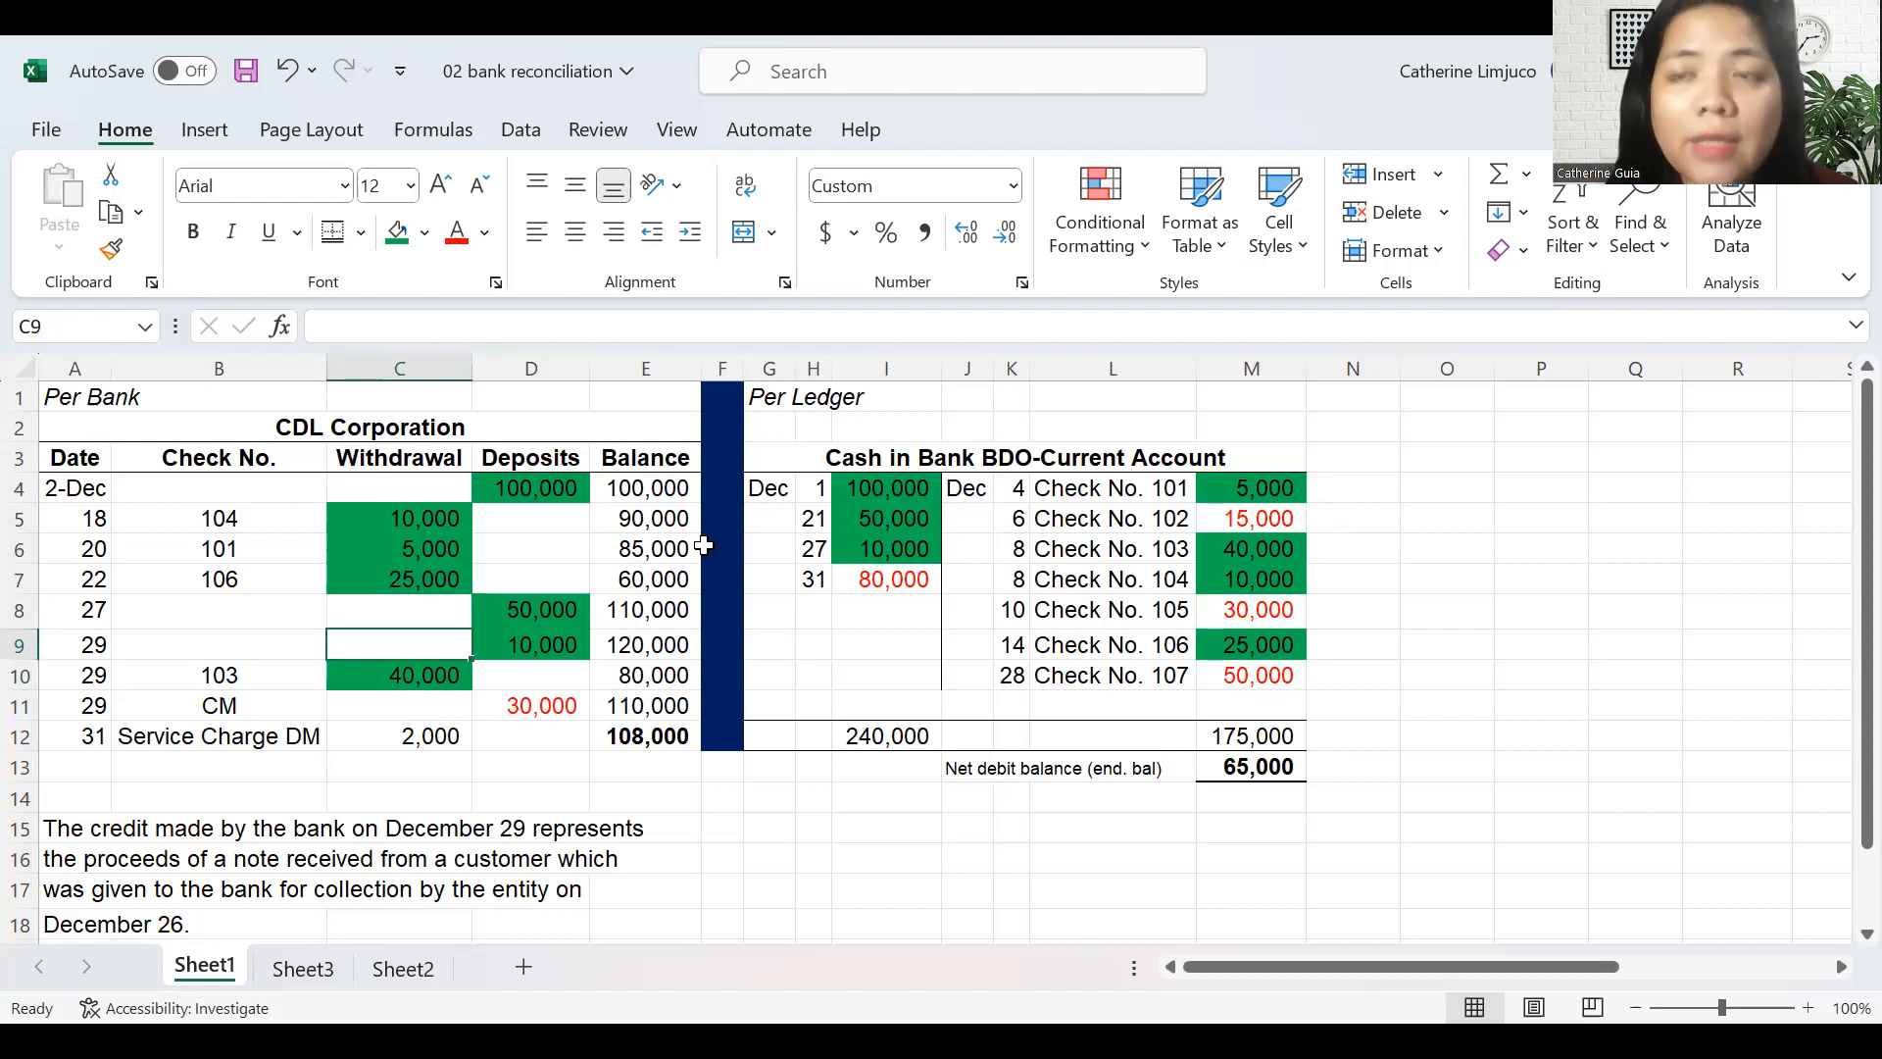
pyautogui.click(416, 735)
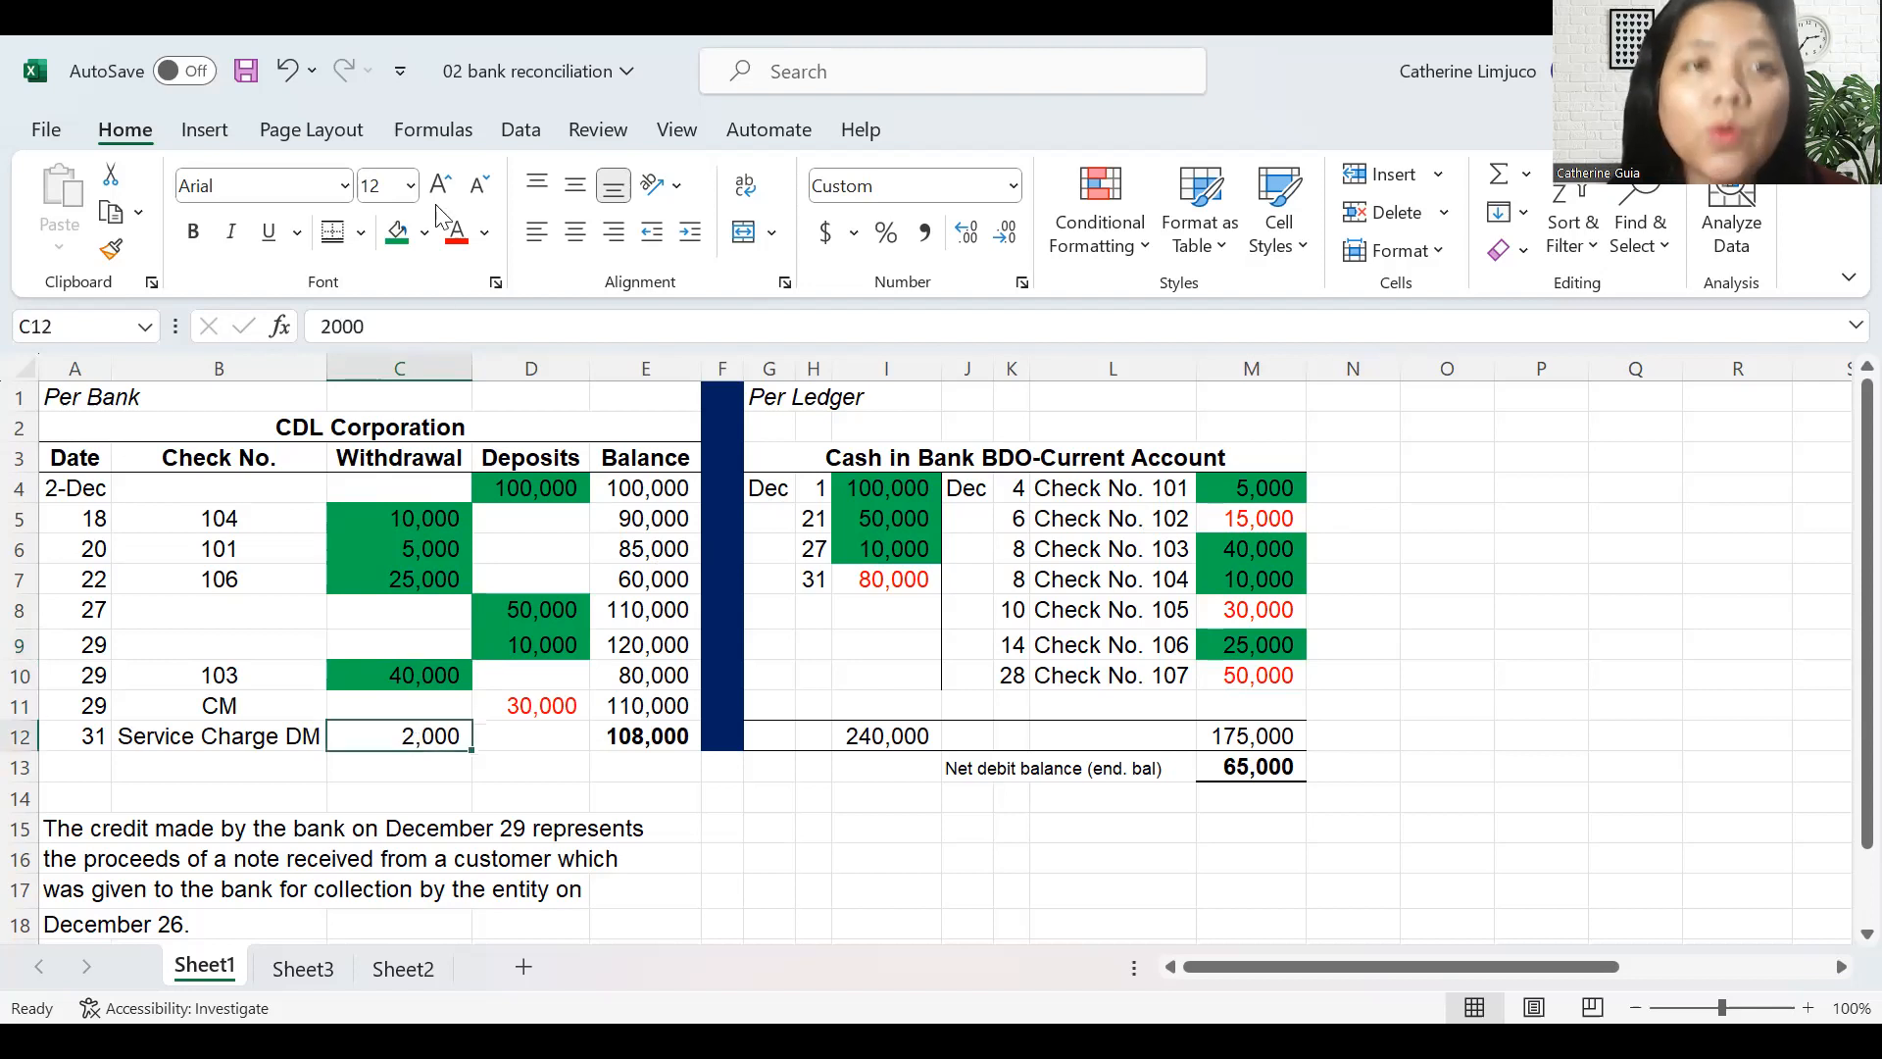
pyautogui.click(456, 234)
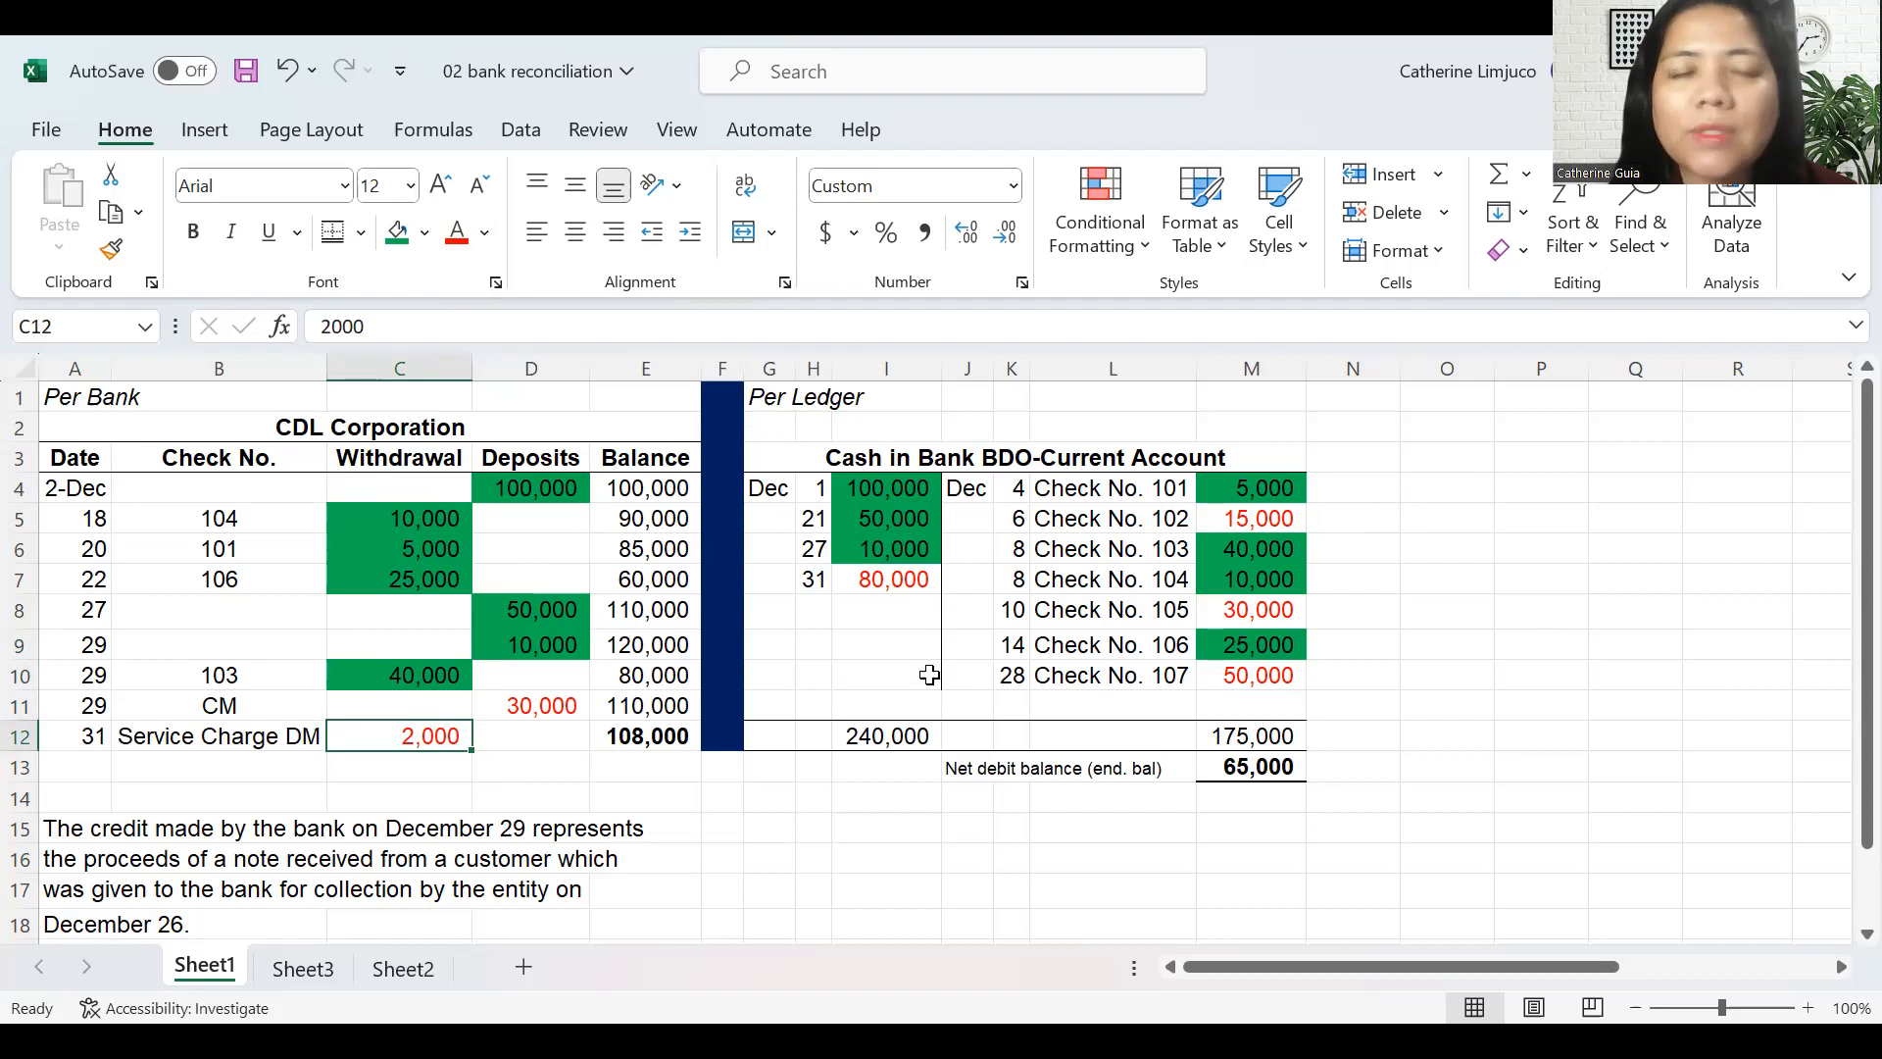
# - Examine the note below the bank statement about the December 29 credit, together with the CM entry and its deposit in row 11
pyautogui.click(368, 835)
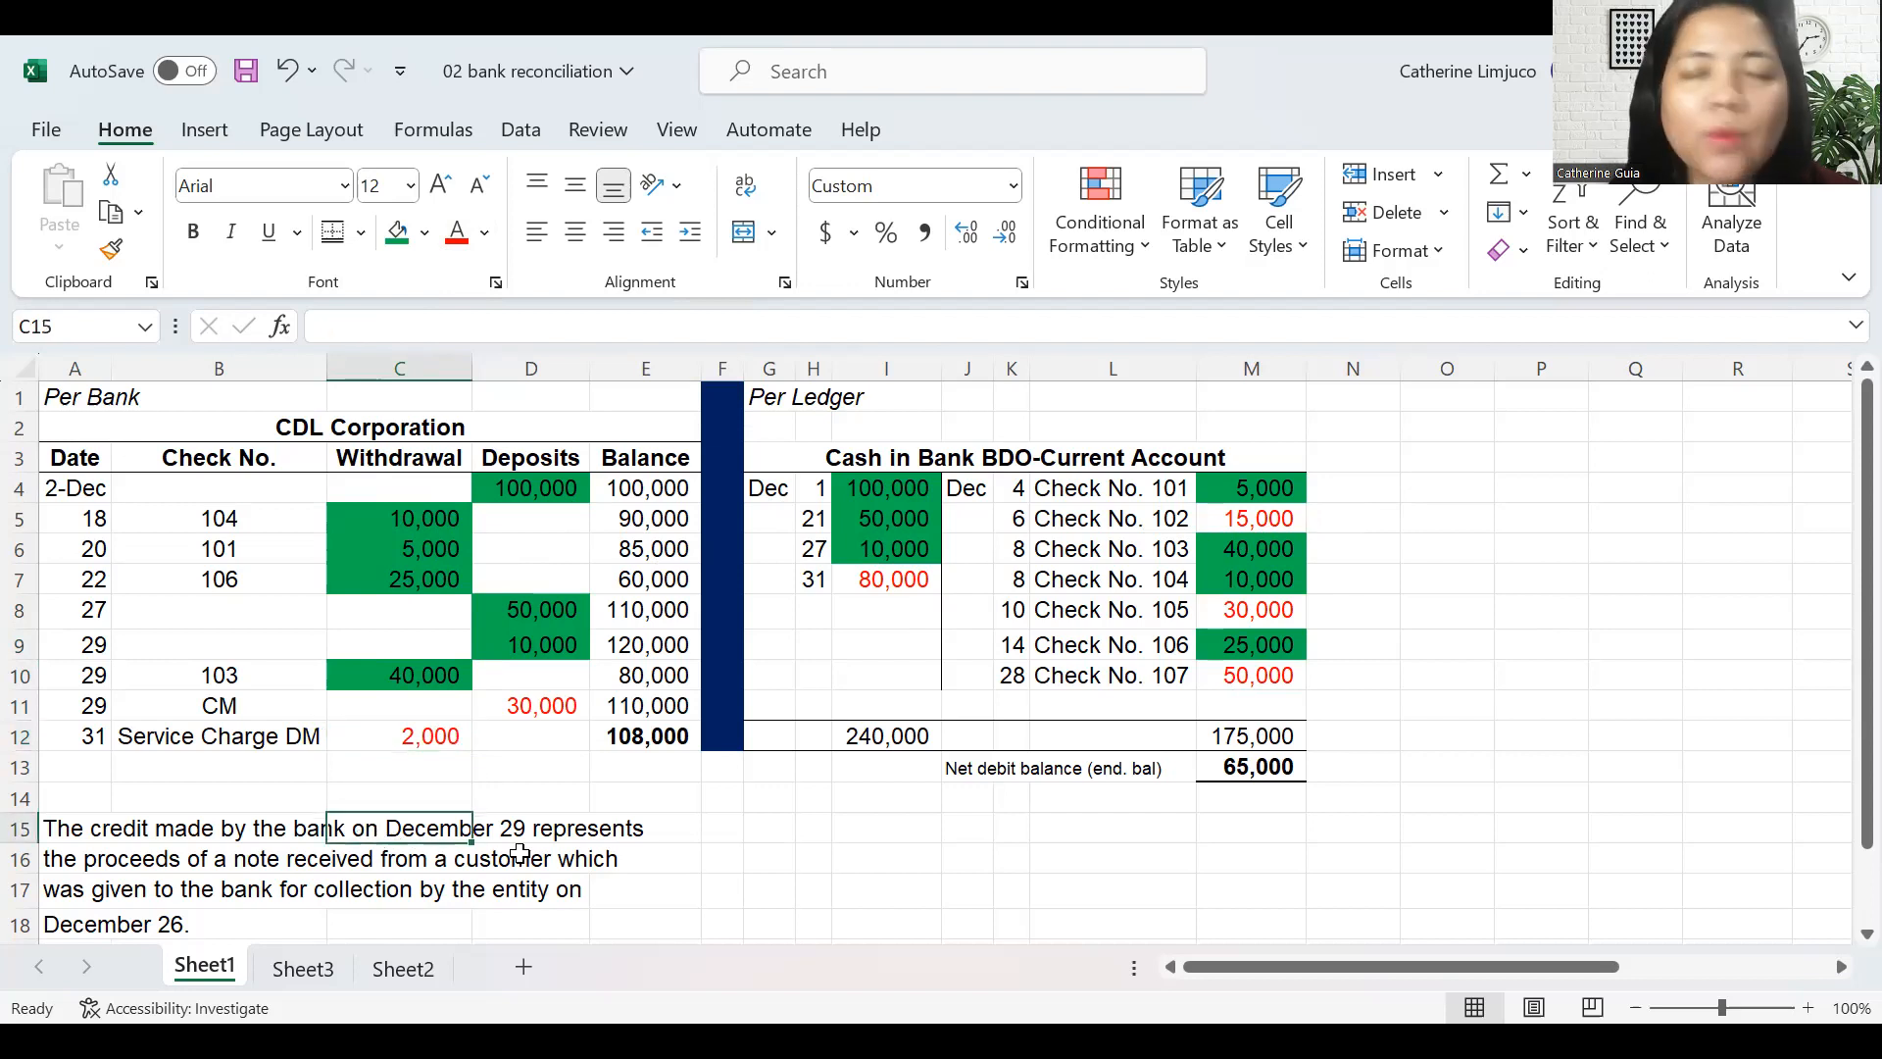
pyautogui.click(645, 890)
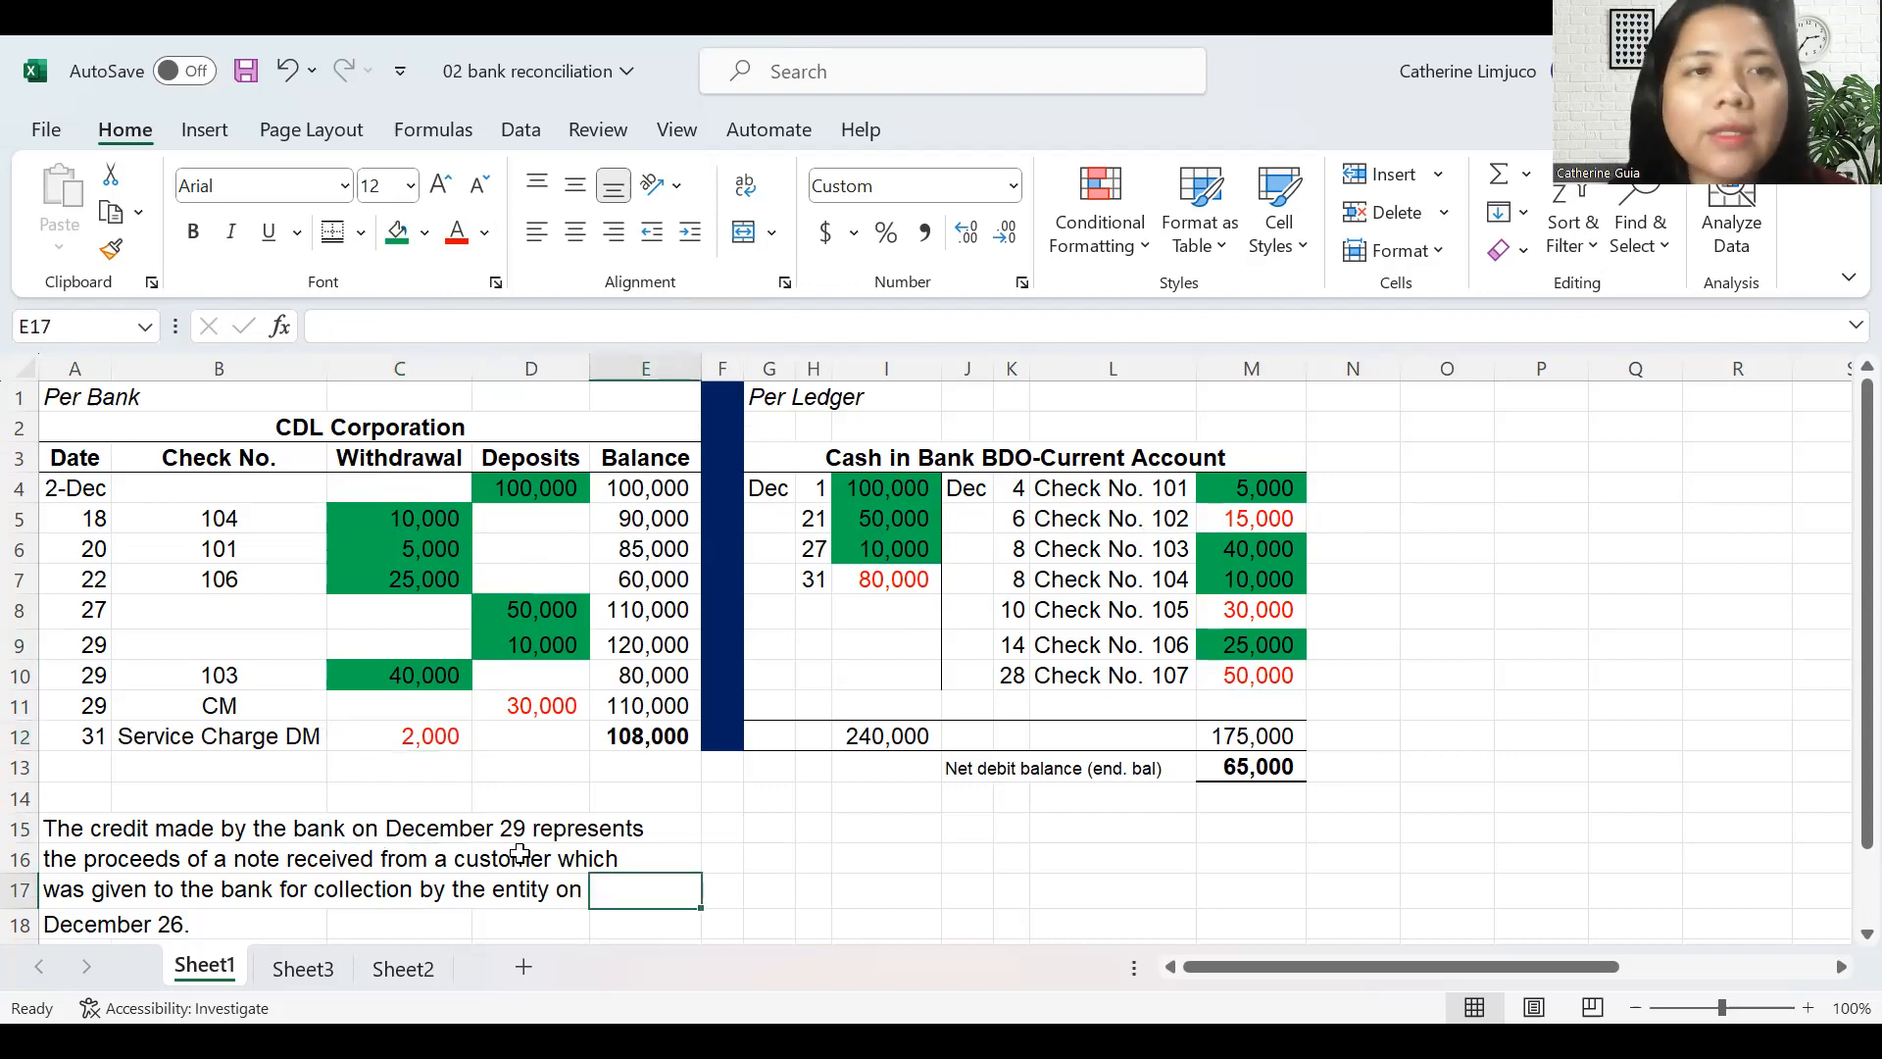
pyautogui.press('Left')
pyautogui.press('Down')
pyautogui.press('Down')
pyautogui.press('Down')
pyautogui.press('Down')
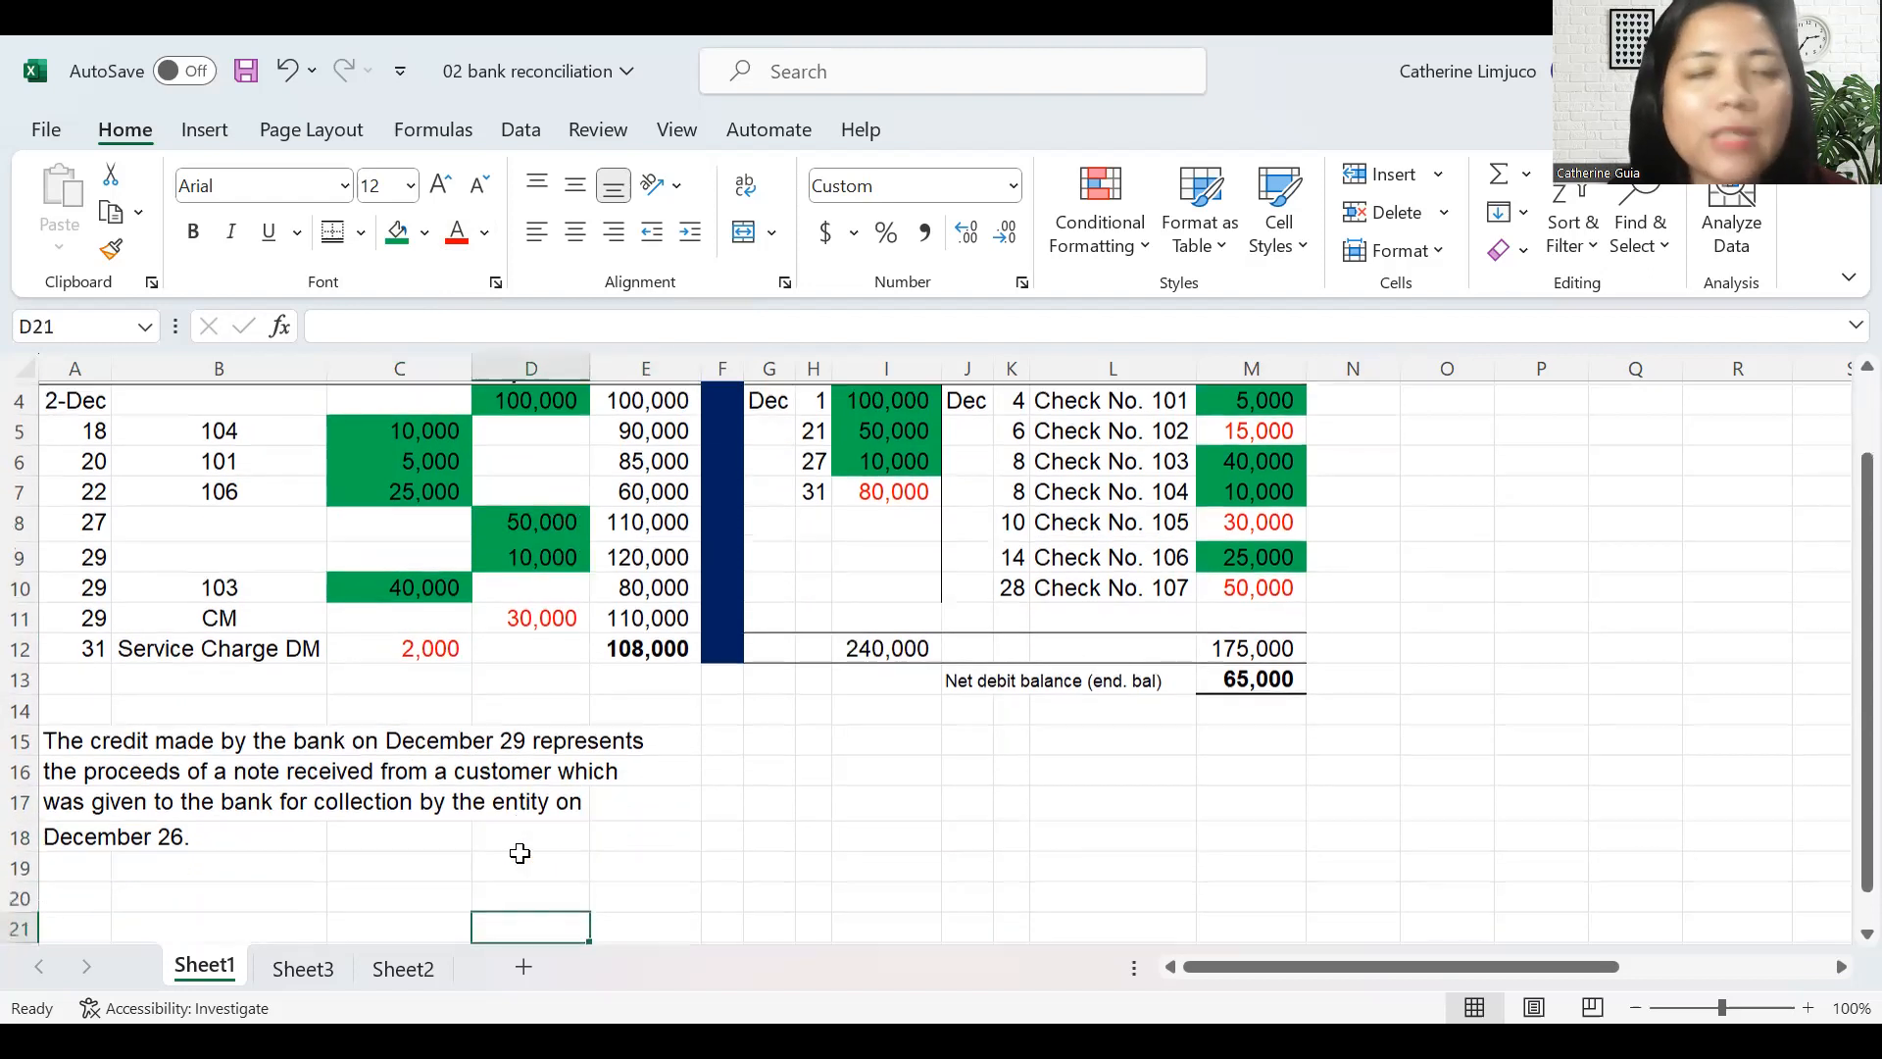
pyautogui.press('Up')
pyautogui.press('Up')
pyautogui.press('Up')
pyautogui.press('Up')
pyautogui.press('Up')
pyautogui.press('Up')
pyautogui.press('Up')
pyautogui.press('Up')
pyautogui.press('Up')
pyautogui.press('Up')
pyautogui.press('Up')
pyautogui.press('Up')
pyautogui.press('Up')
pyautogui.press('Up')
pyautogui.press('Up')
pyautogui.press('Up')
pyautogui.press('Up')
pyautogui.press('Up')
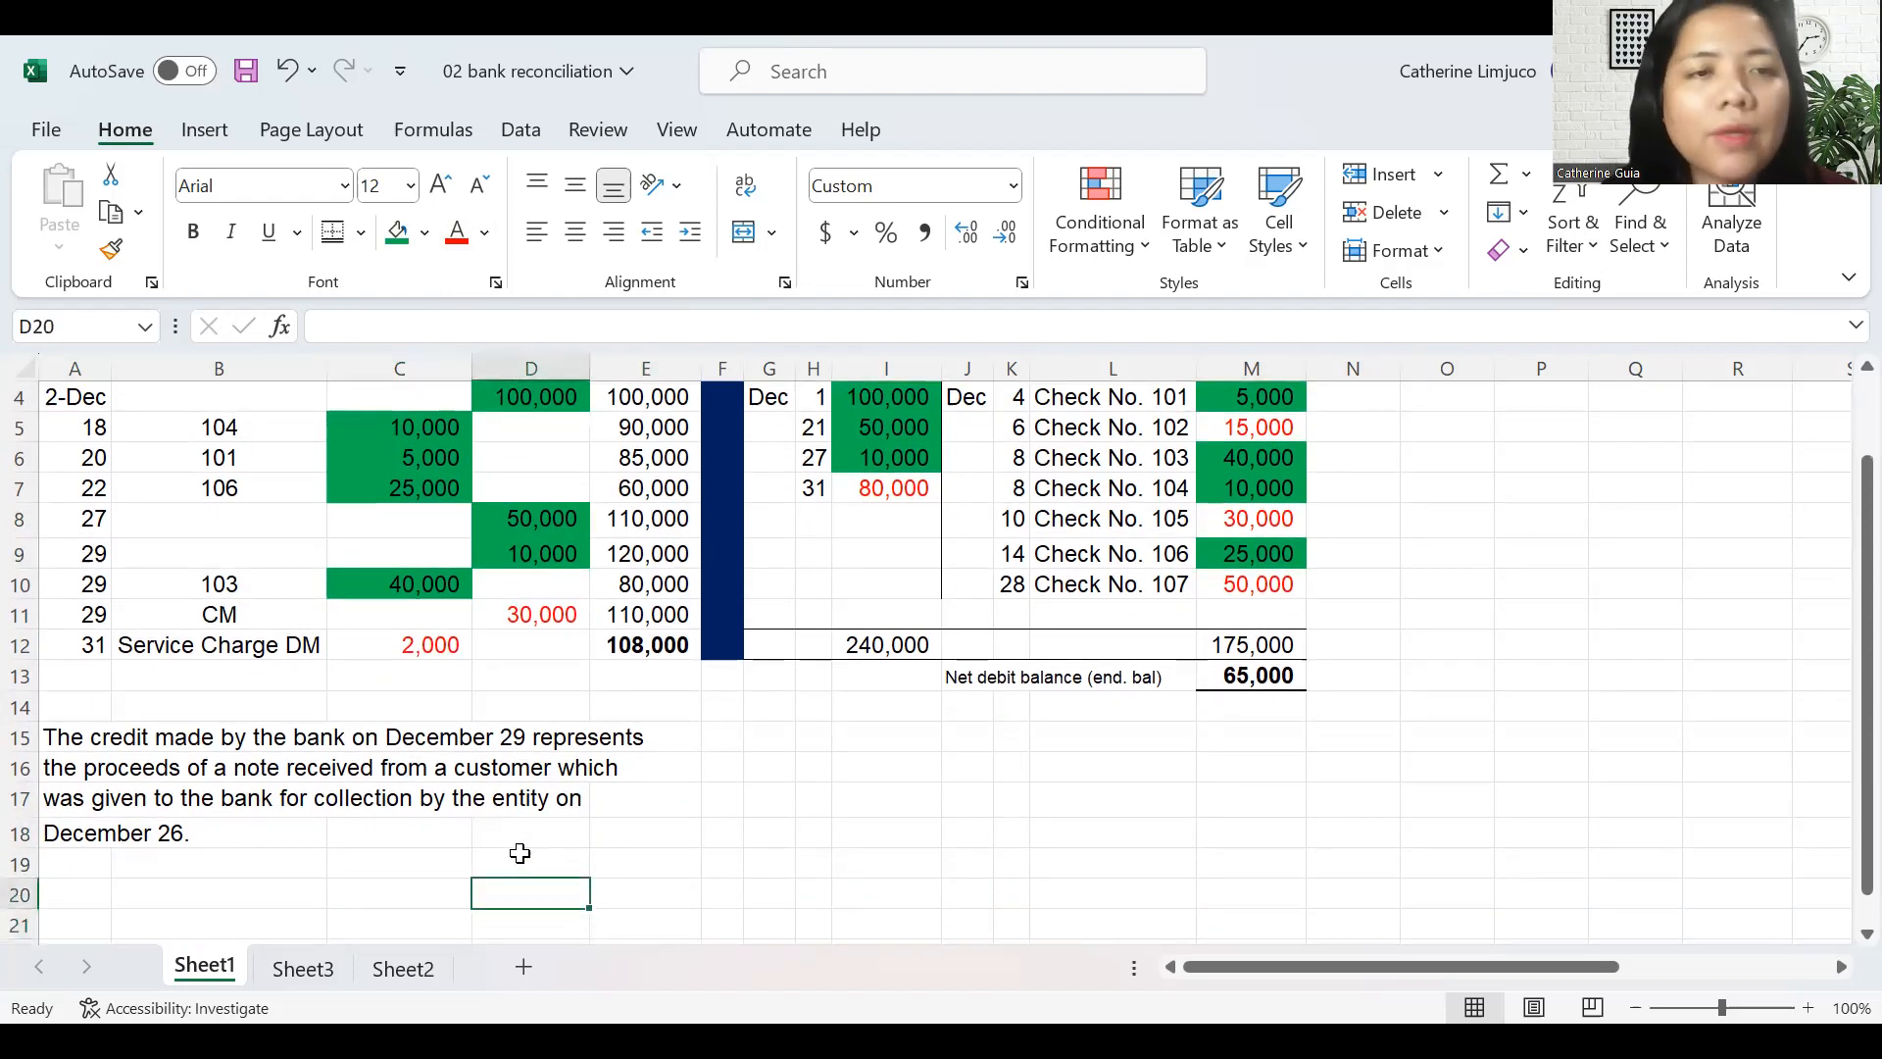
pyautogui.press('Up')
pyautogui.press('Up')
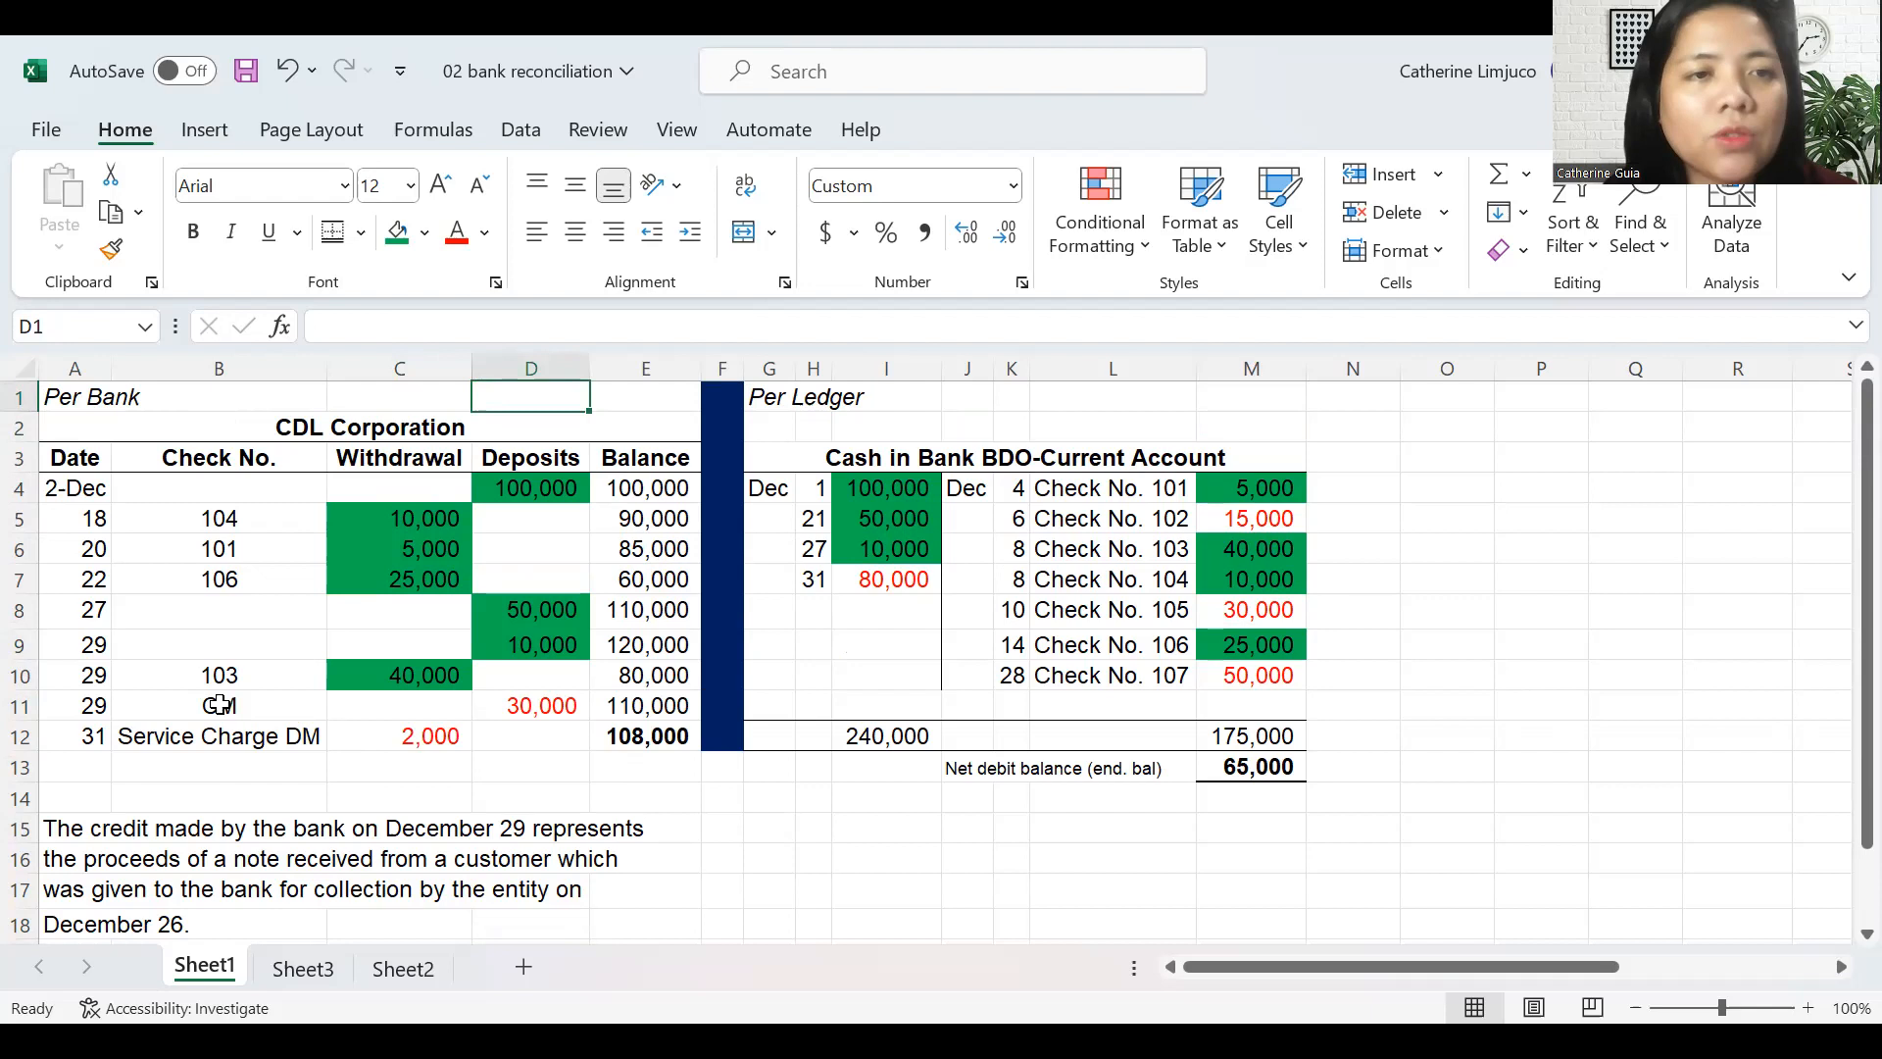
pyautogui.click(216, 705)
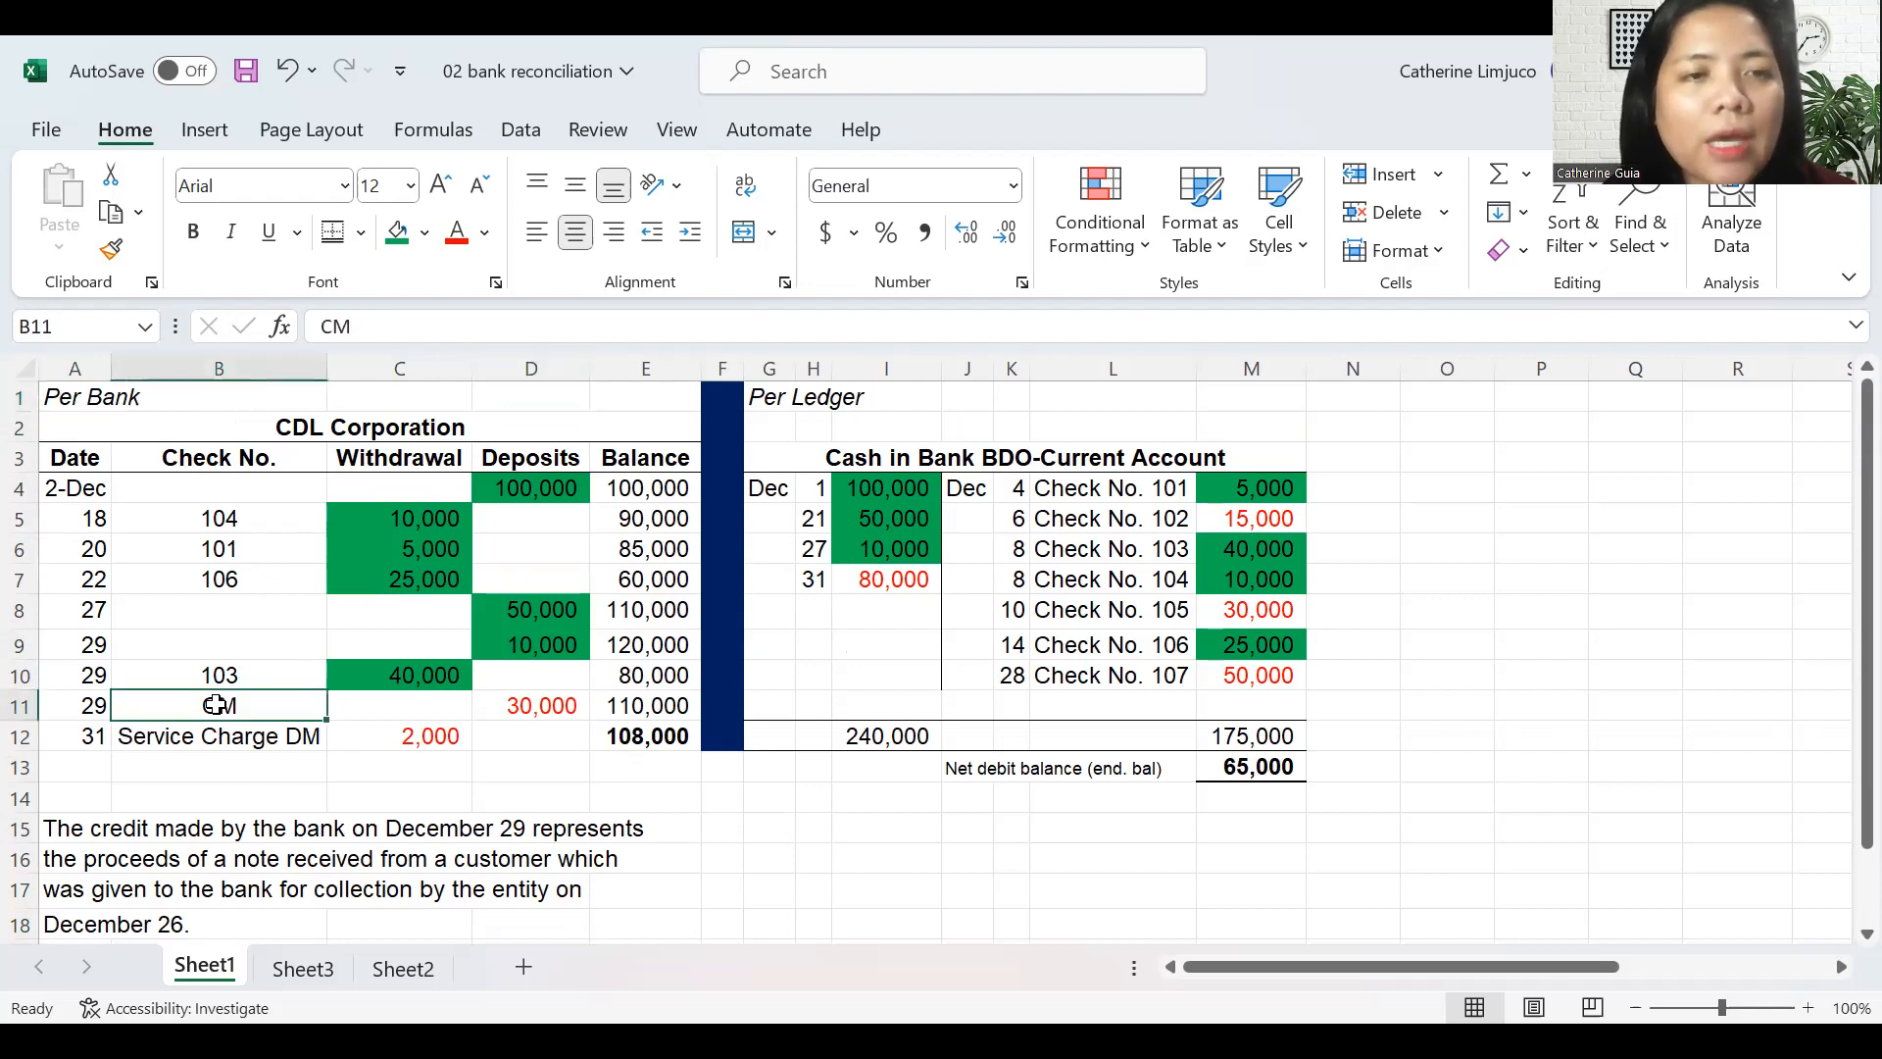
pyautogui.click(542, 701)
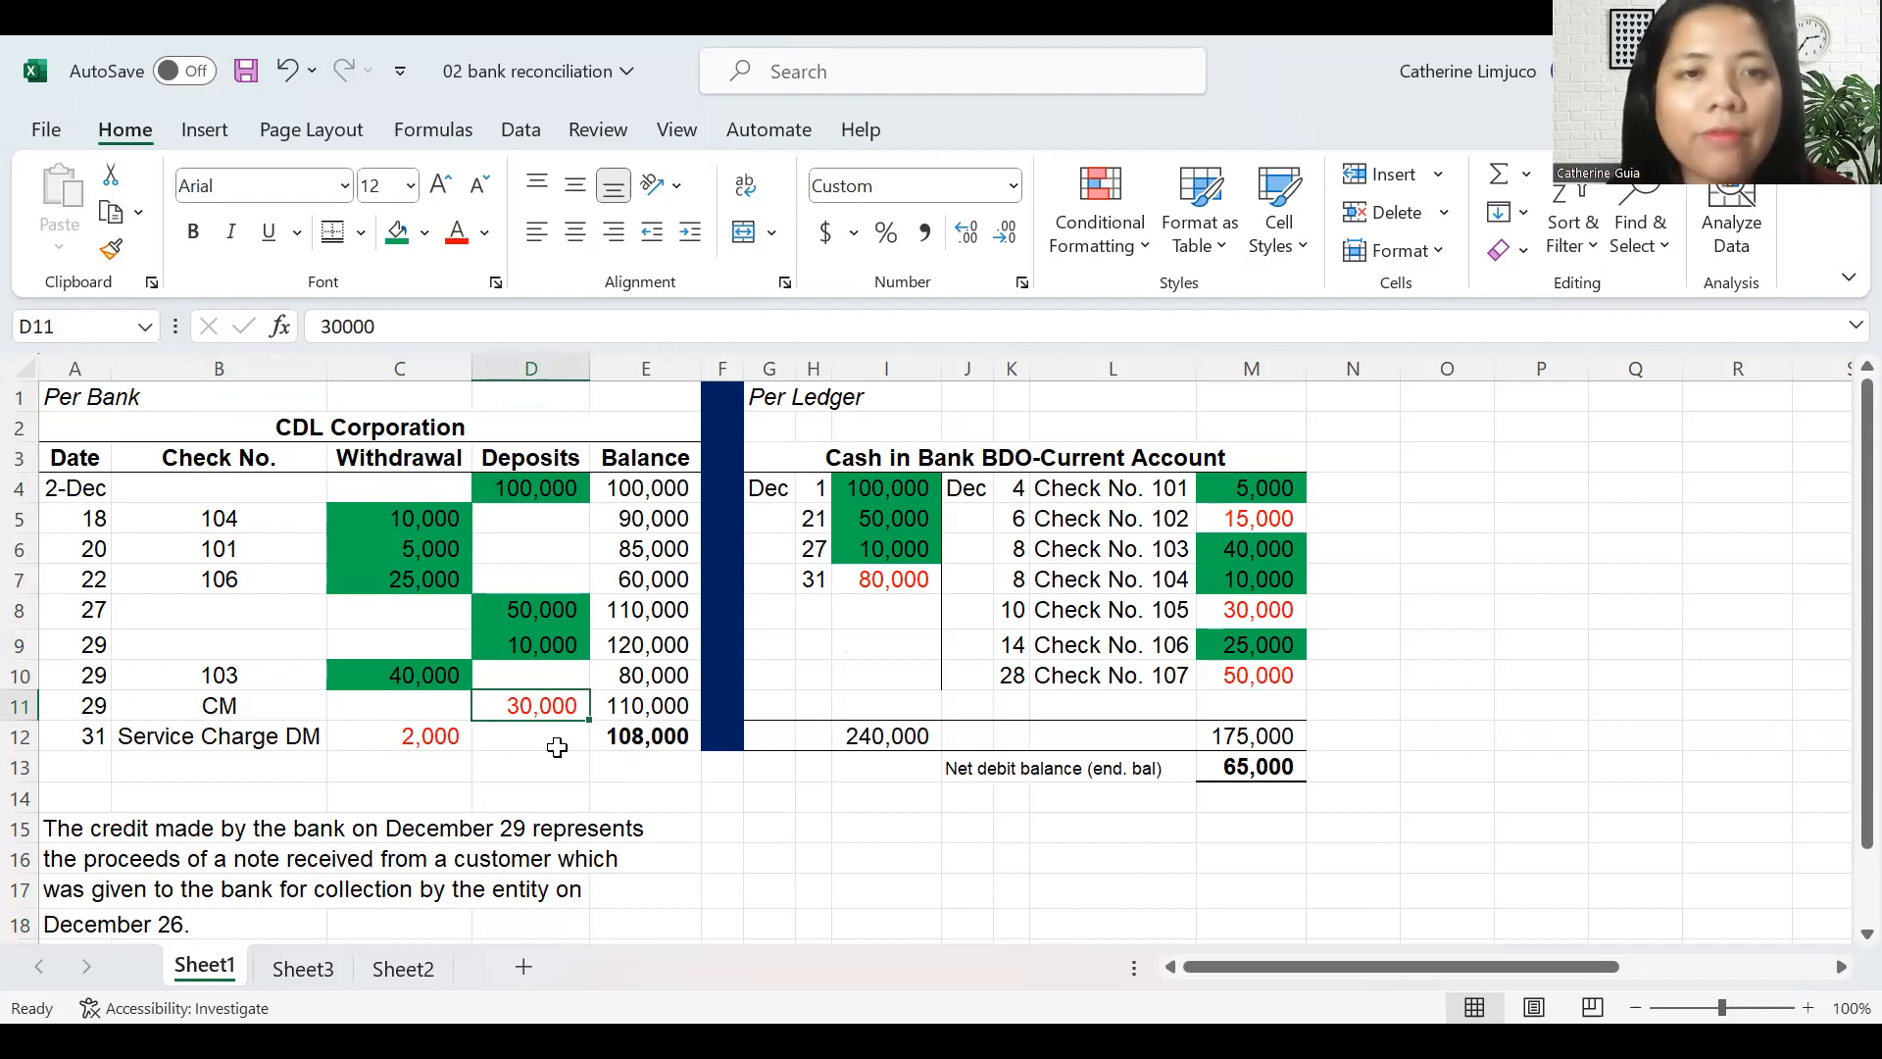
# - Start a numbered list of reconciliation methods with 1 in H16 and "adjusted balance method" in I16
pyautogui.click(813, 858)
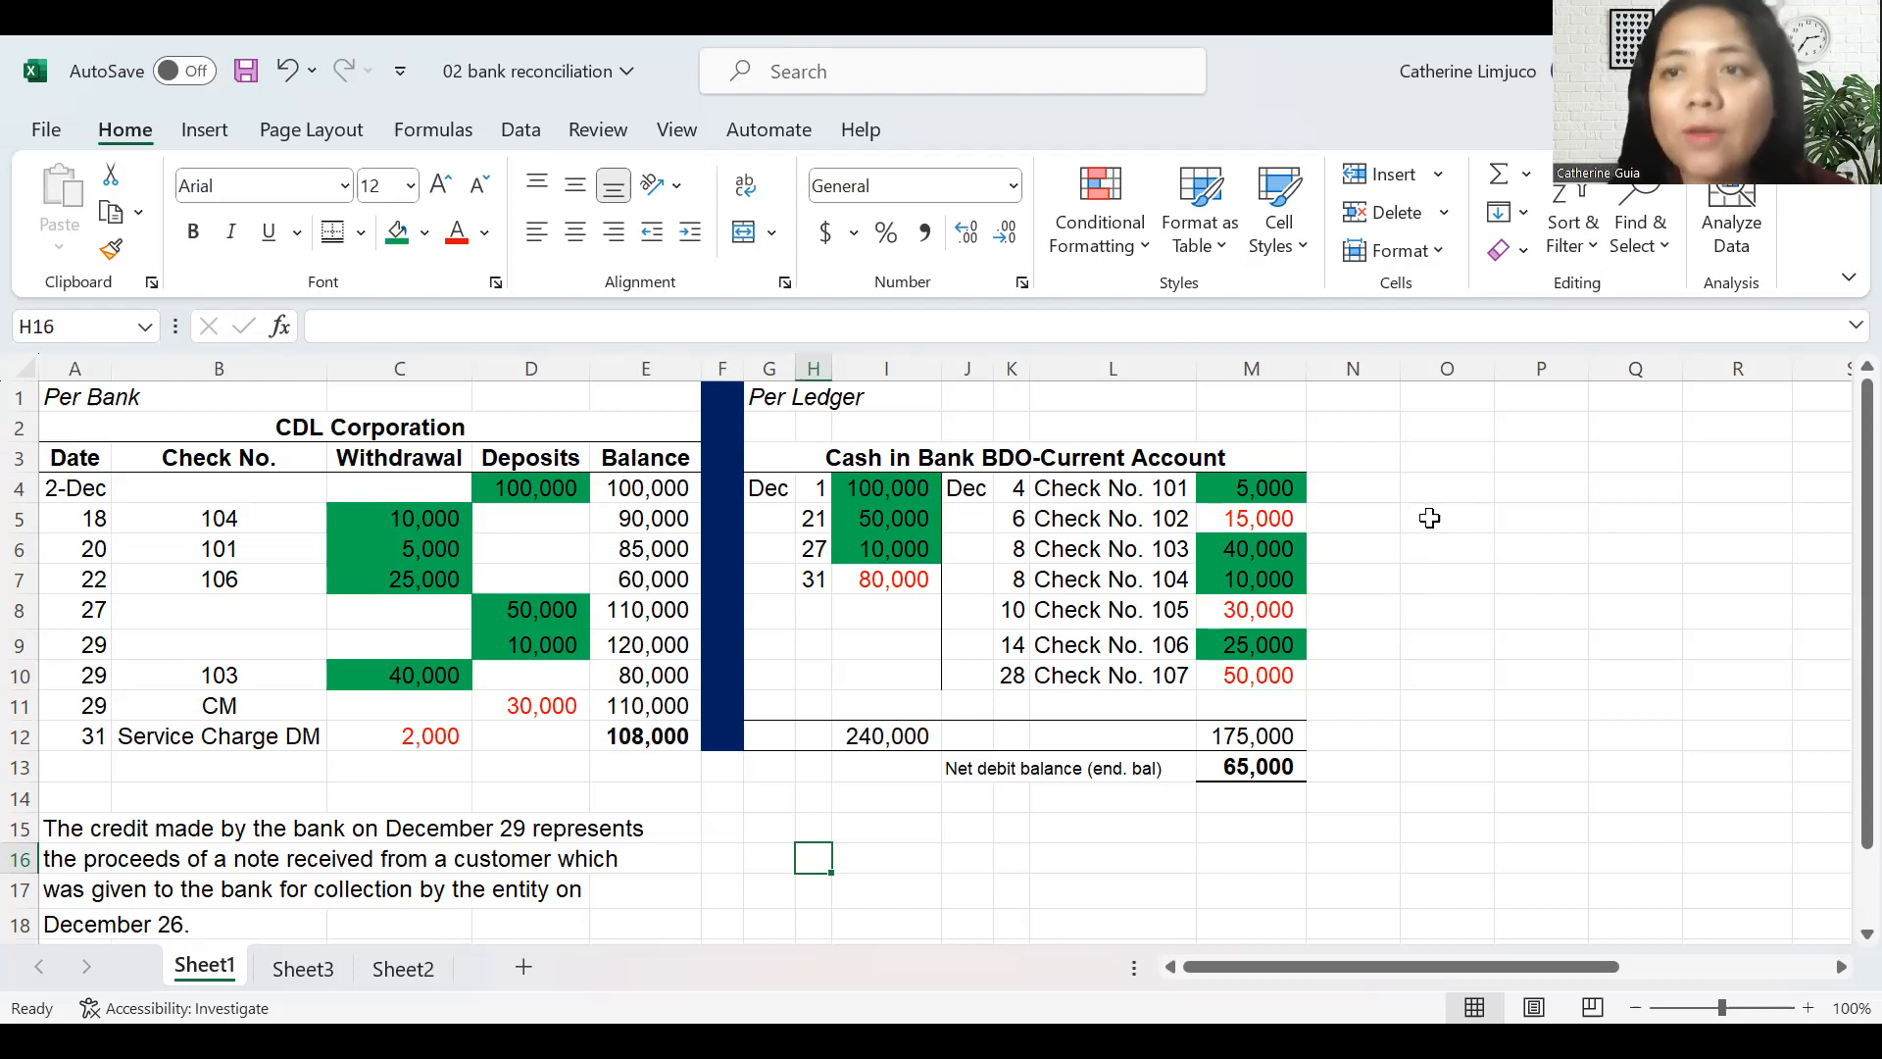
pyautogui.write('1')
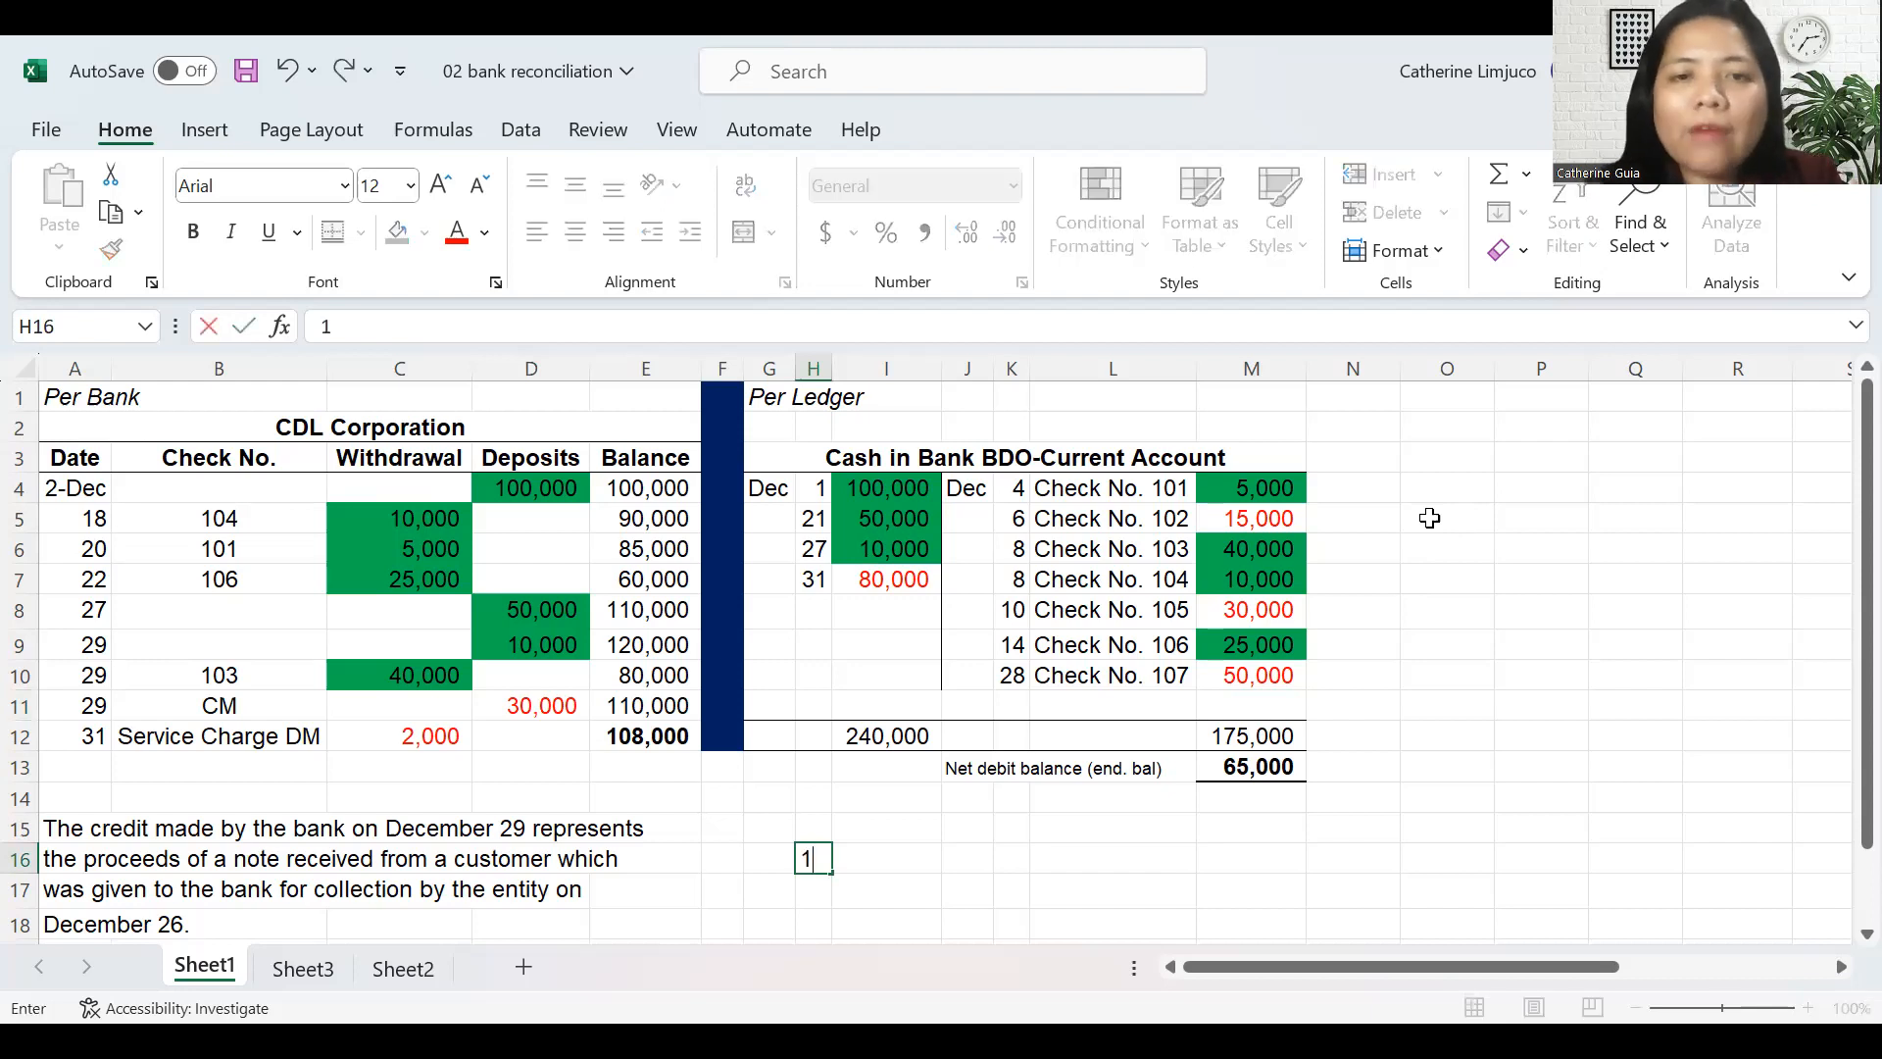
pyautogui.press('Tab')
pyautogui.write('ad')
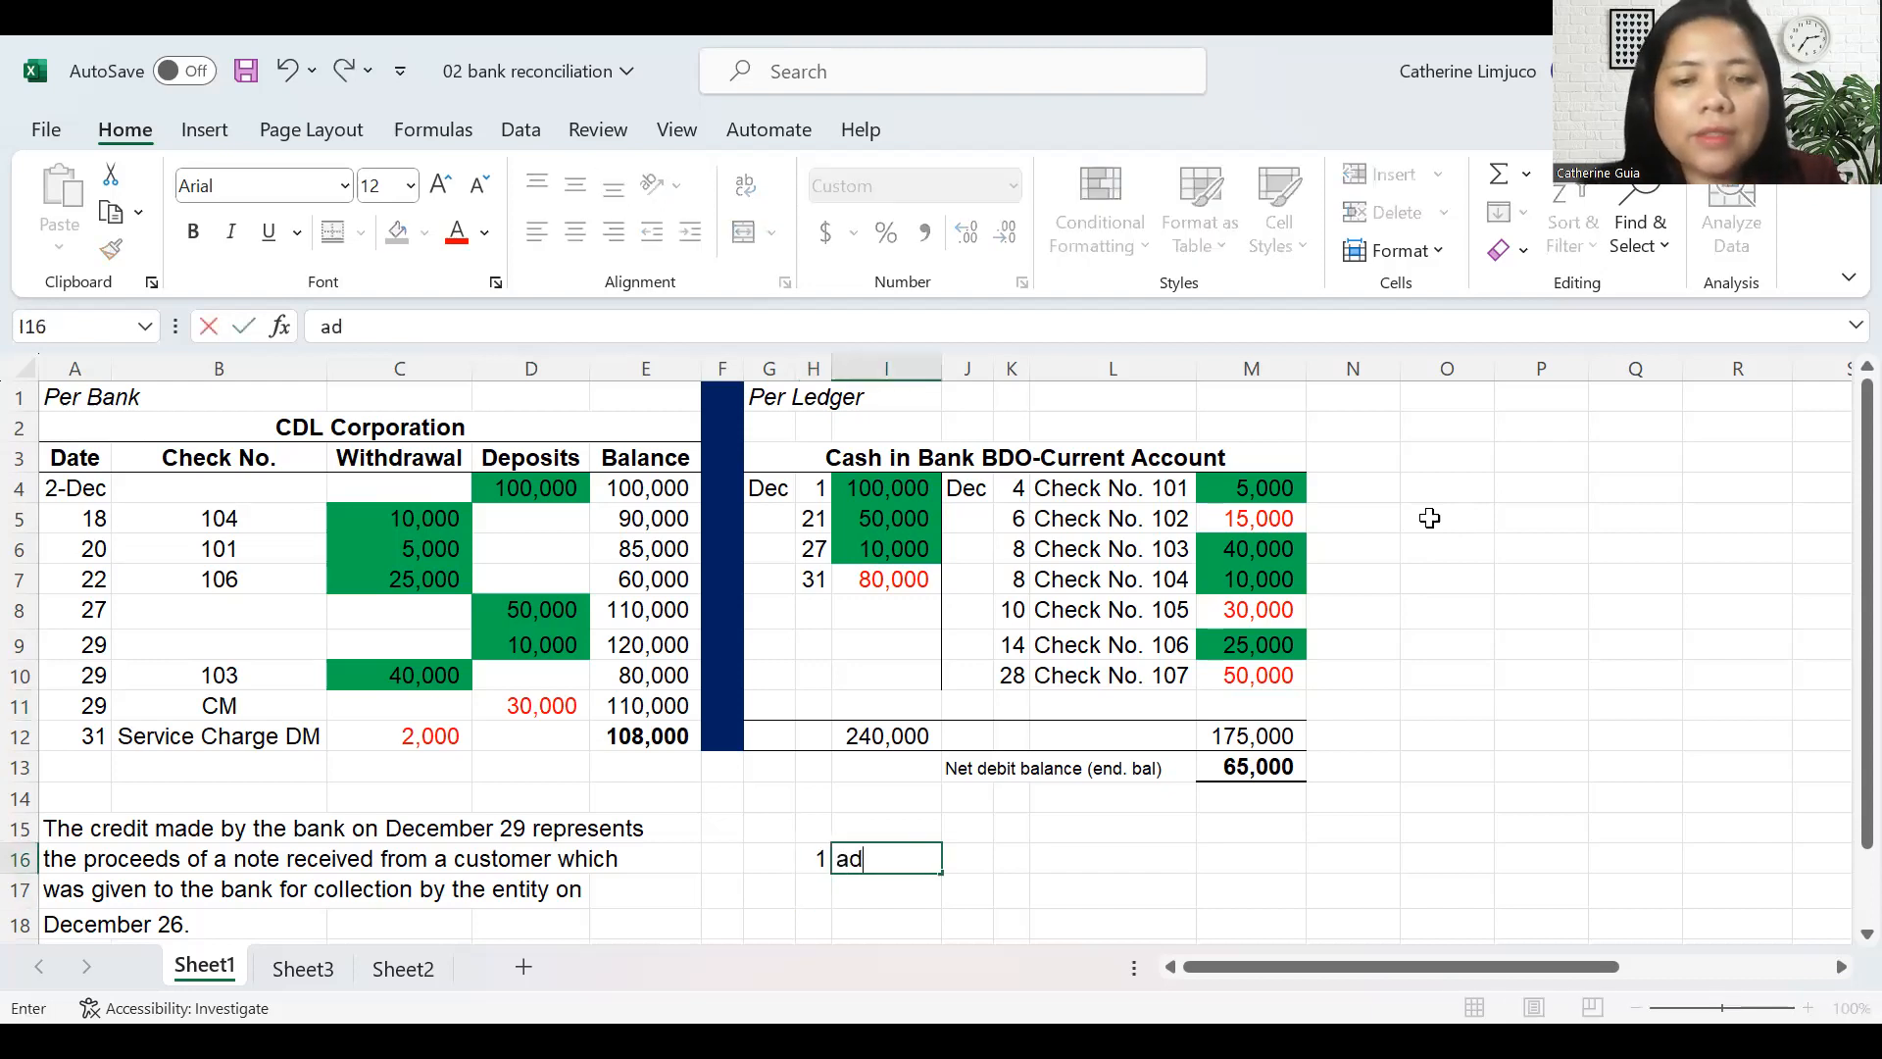
pyautogui.write('justed ba')
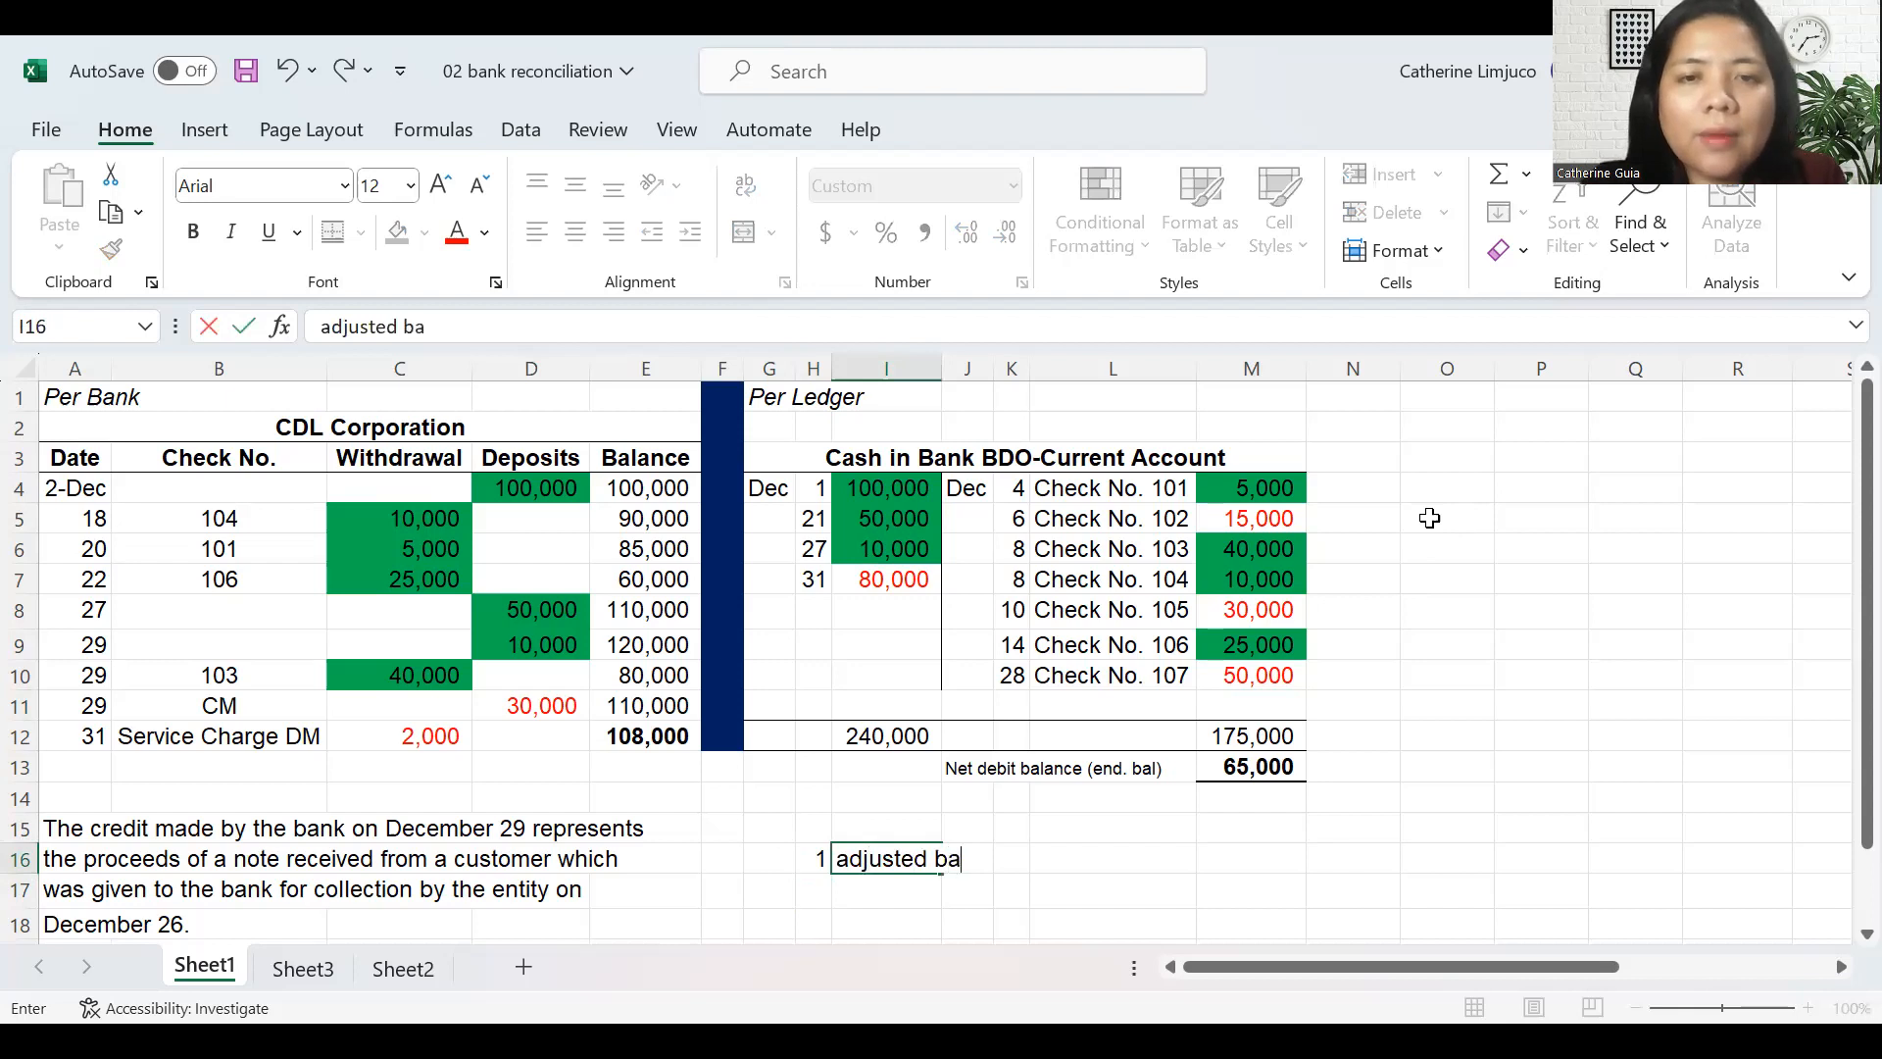
pyautogui.write('lance method')
pyautogui.press('Return')
pyautogui.press('Up')
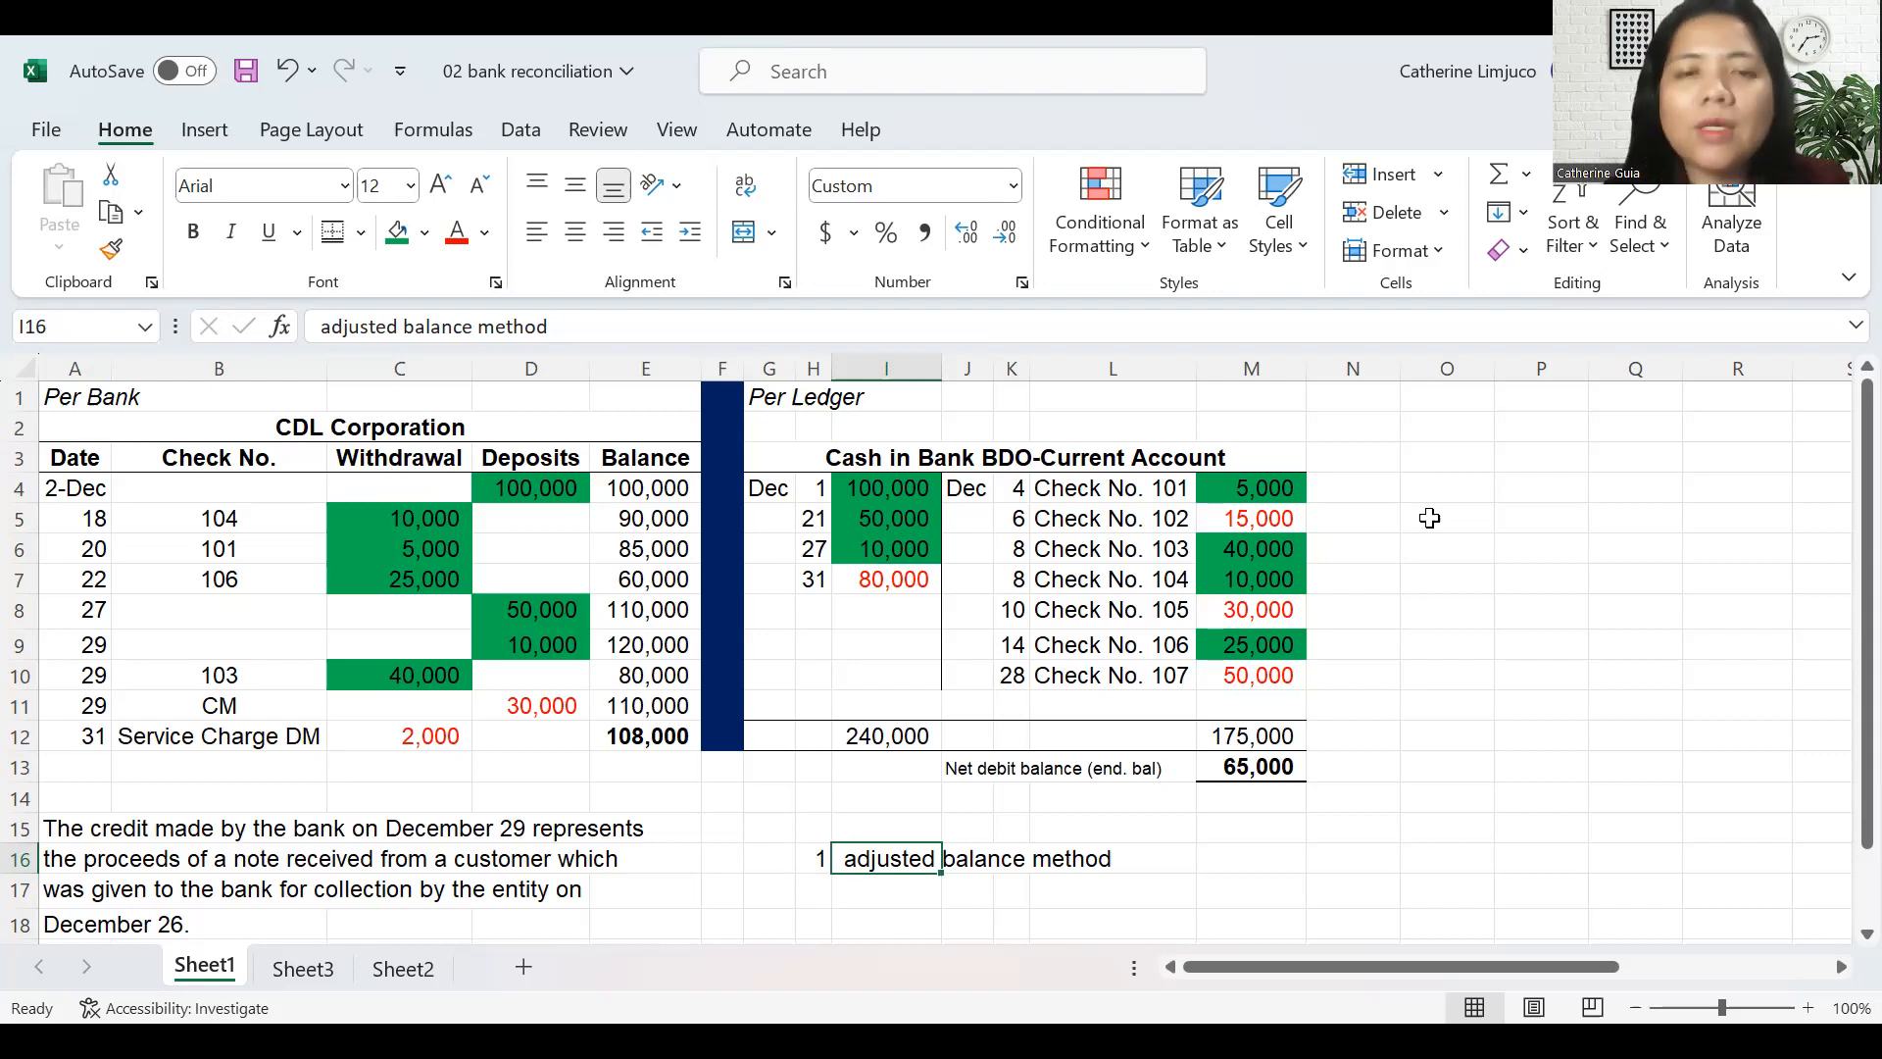
# - Add the second list item, with 2 in H17 and "book to bank method" in I17
pyautogui.press('Left')
pyautogui.press('Down')
pyautogui.write('2')
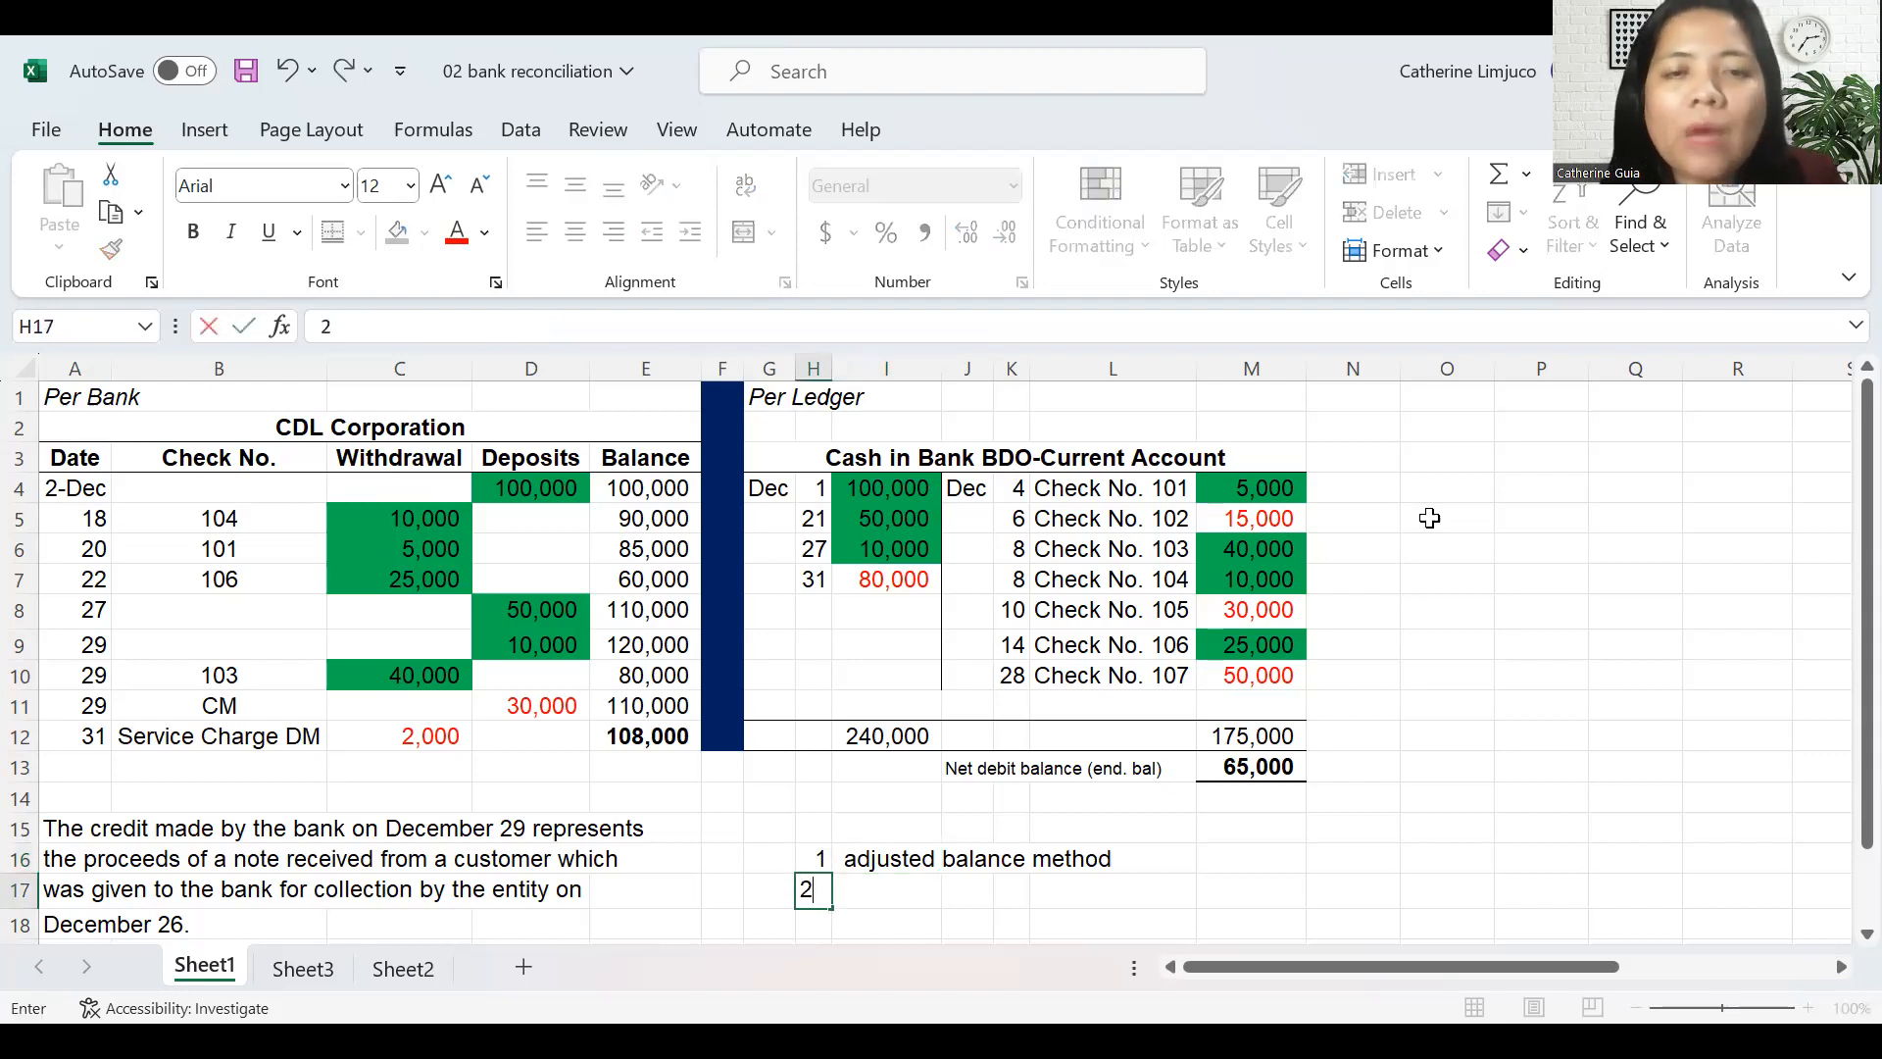
pyautogui.press('Right')
pyautogui.write('book')
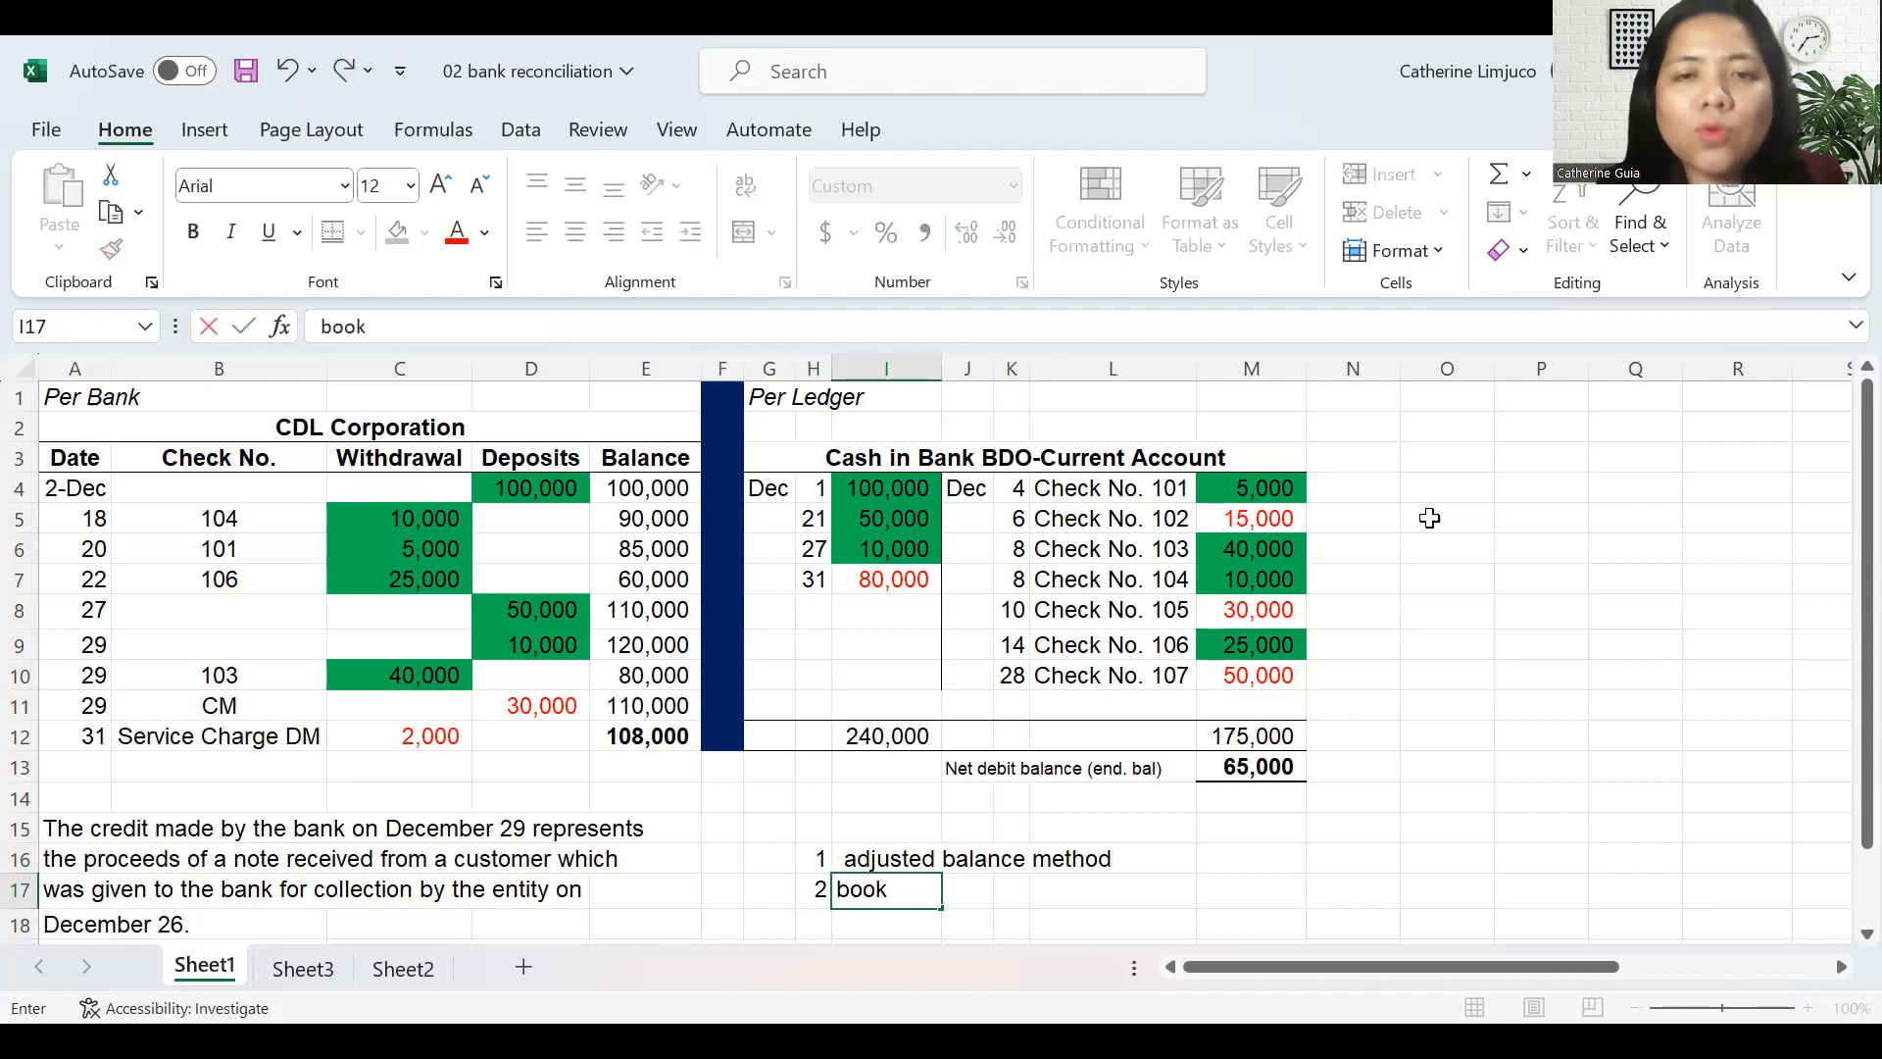
pyautogui.write(' to bank method')
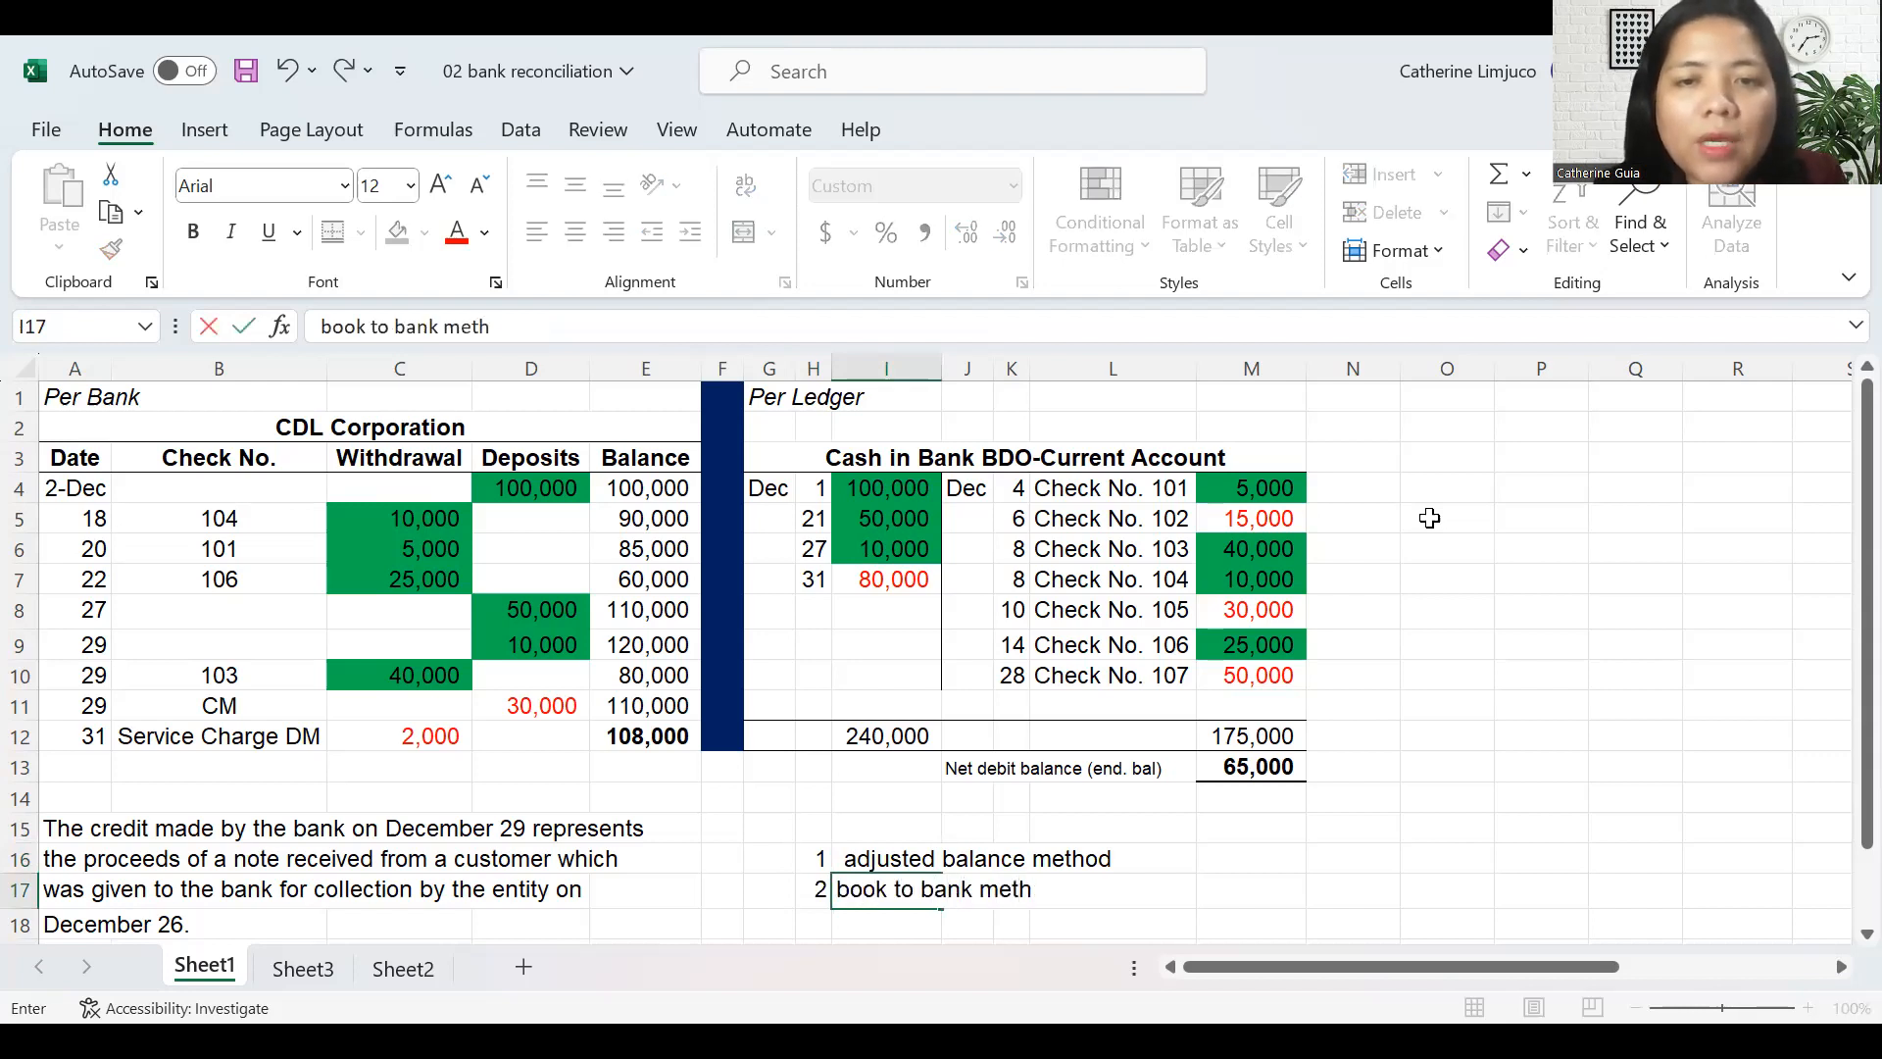
pyautogui.press('Return')
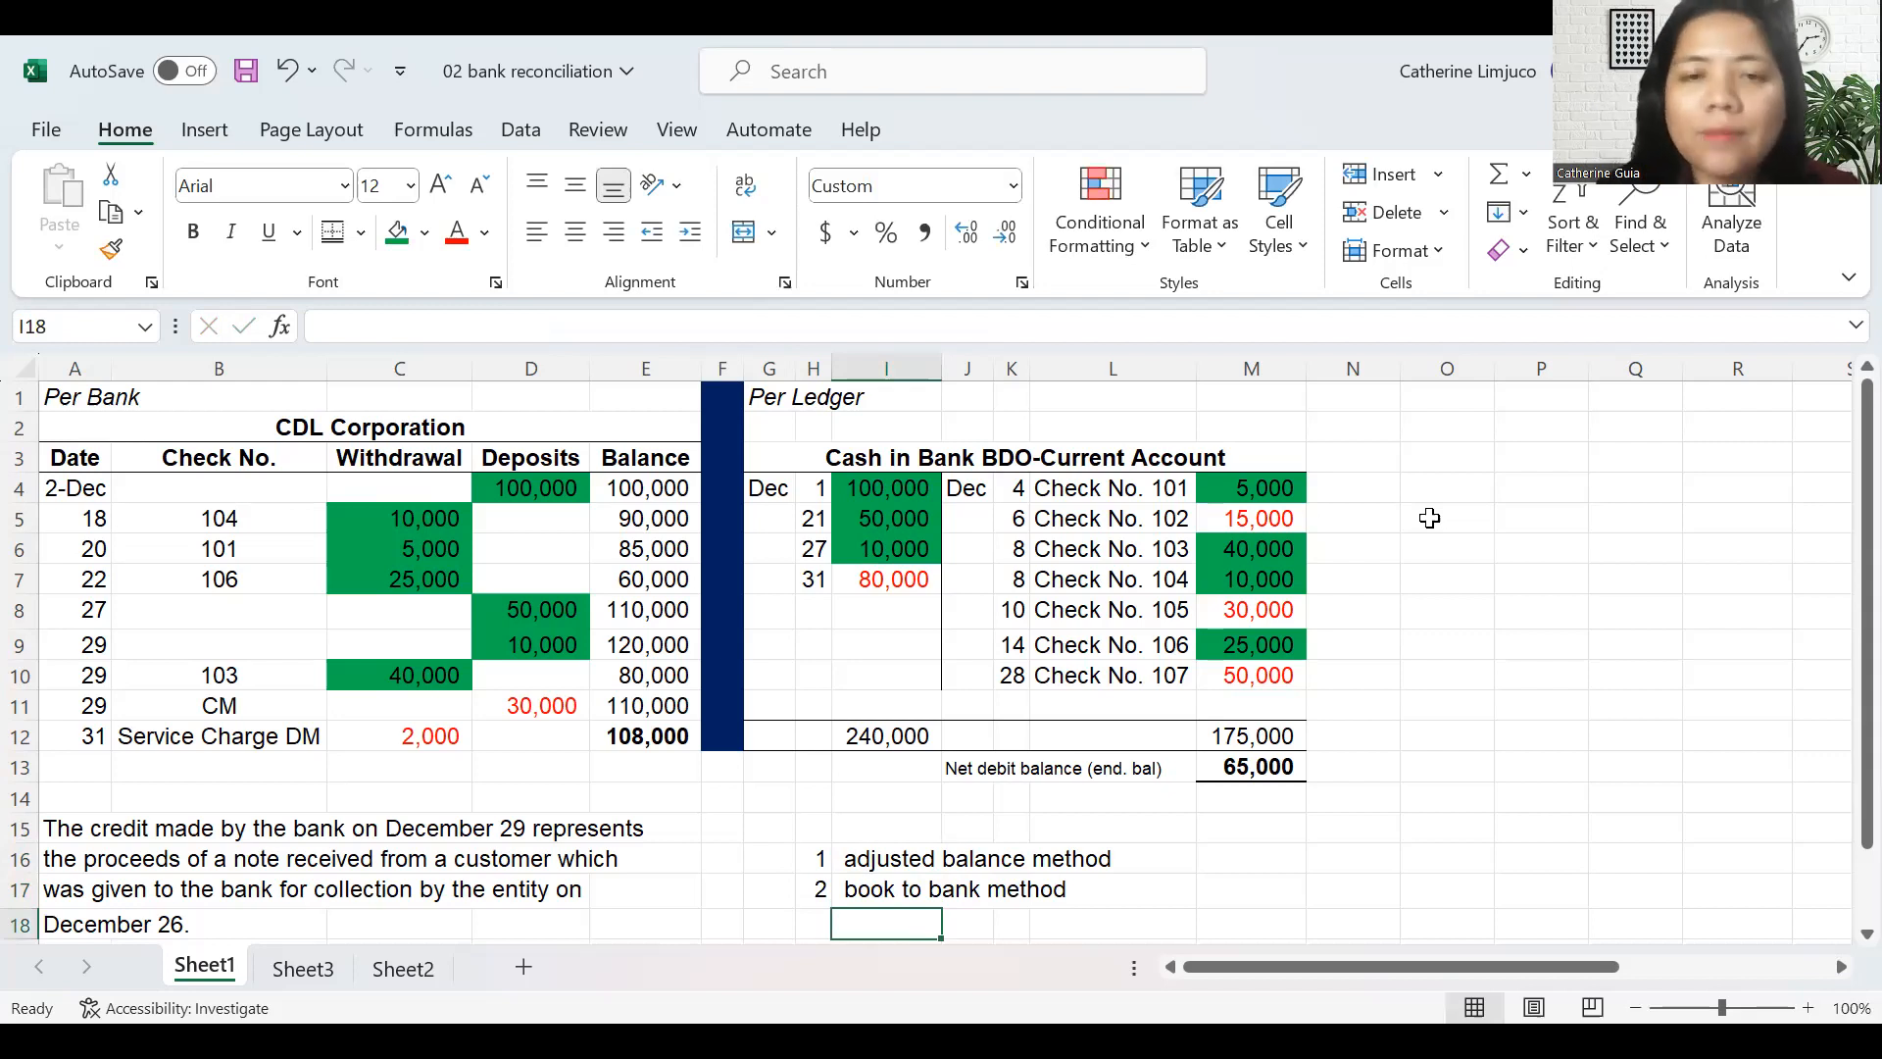
# - Add the third list item, with 3 in H18 and "bank to book method" in I18
pyautogui.press('Left')
pyautogui.write('3')
pyautogui.press('Tab')
pyautogui.write('bank to book method')
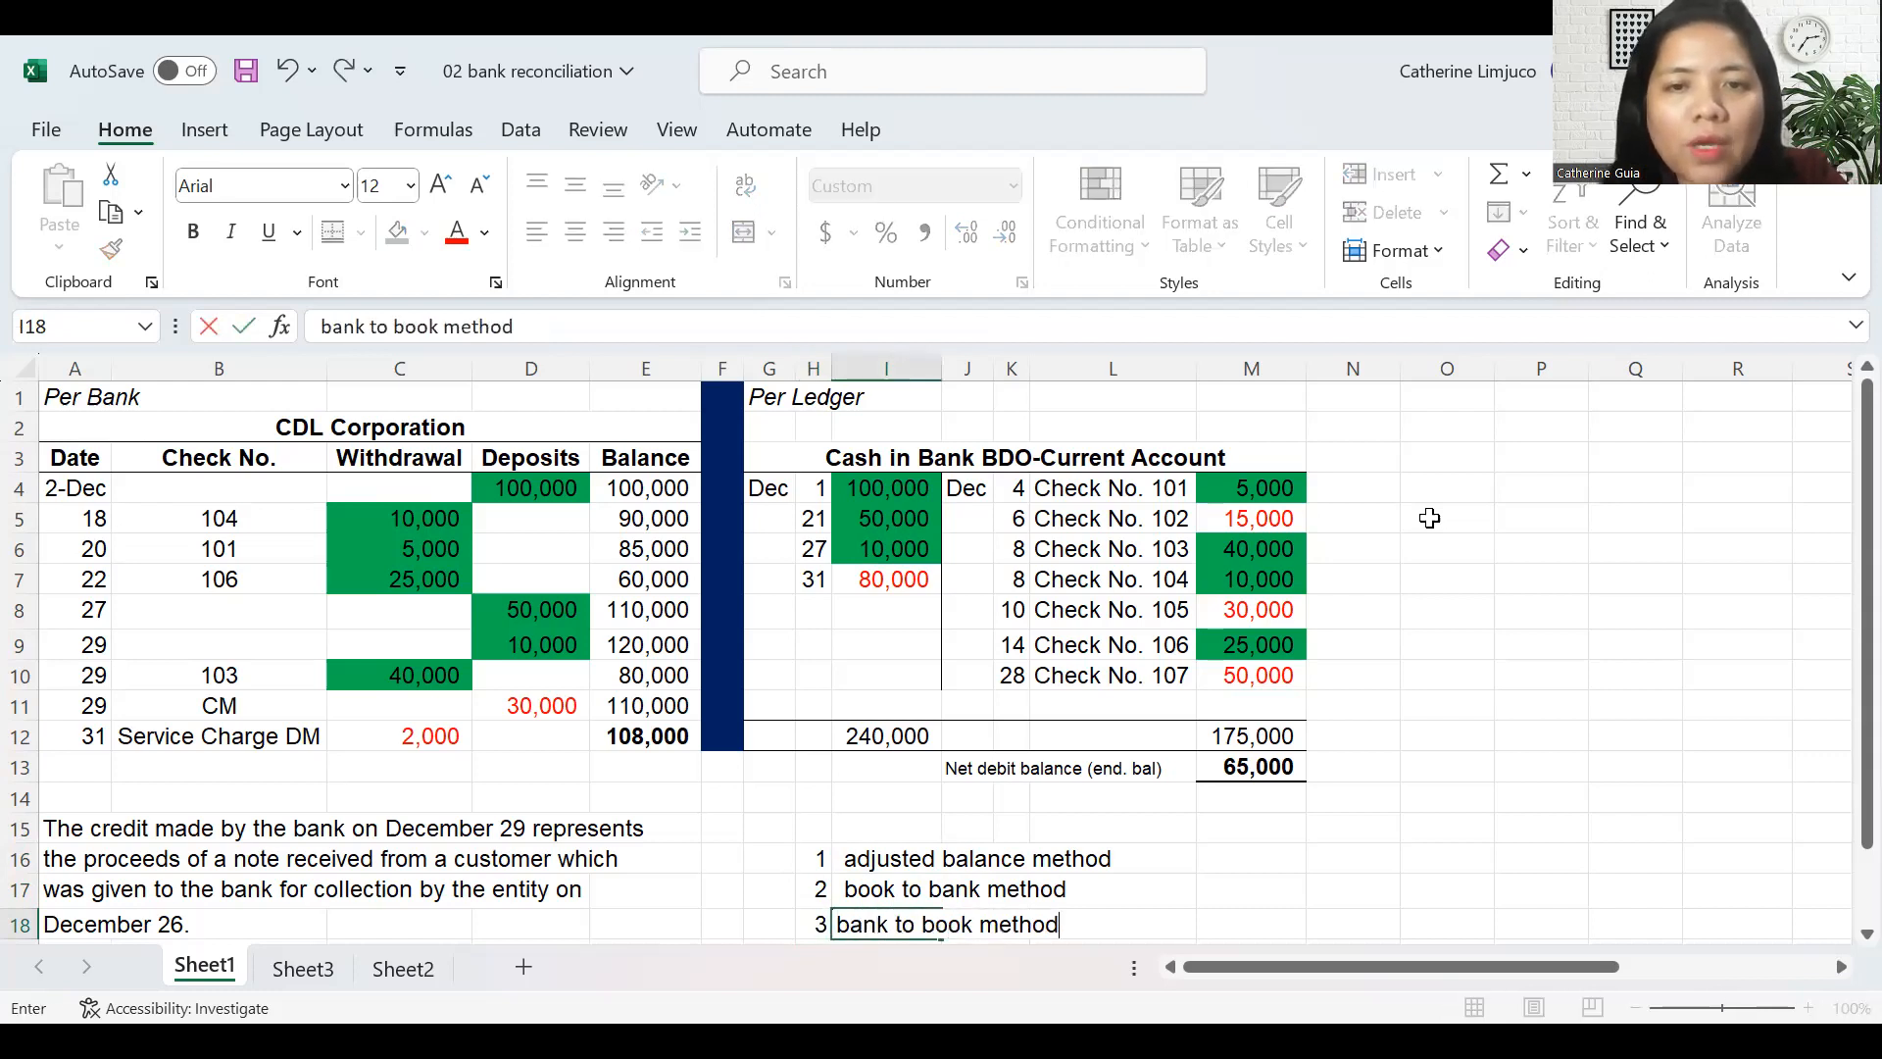
pyautogui.press('Return')
pyautogui.press('Up')
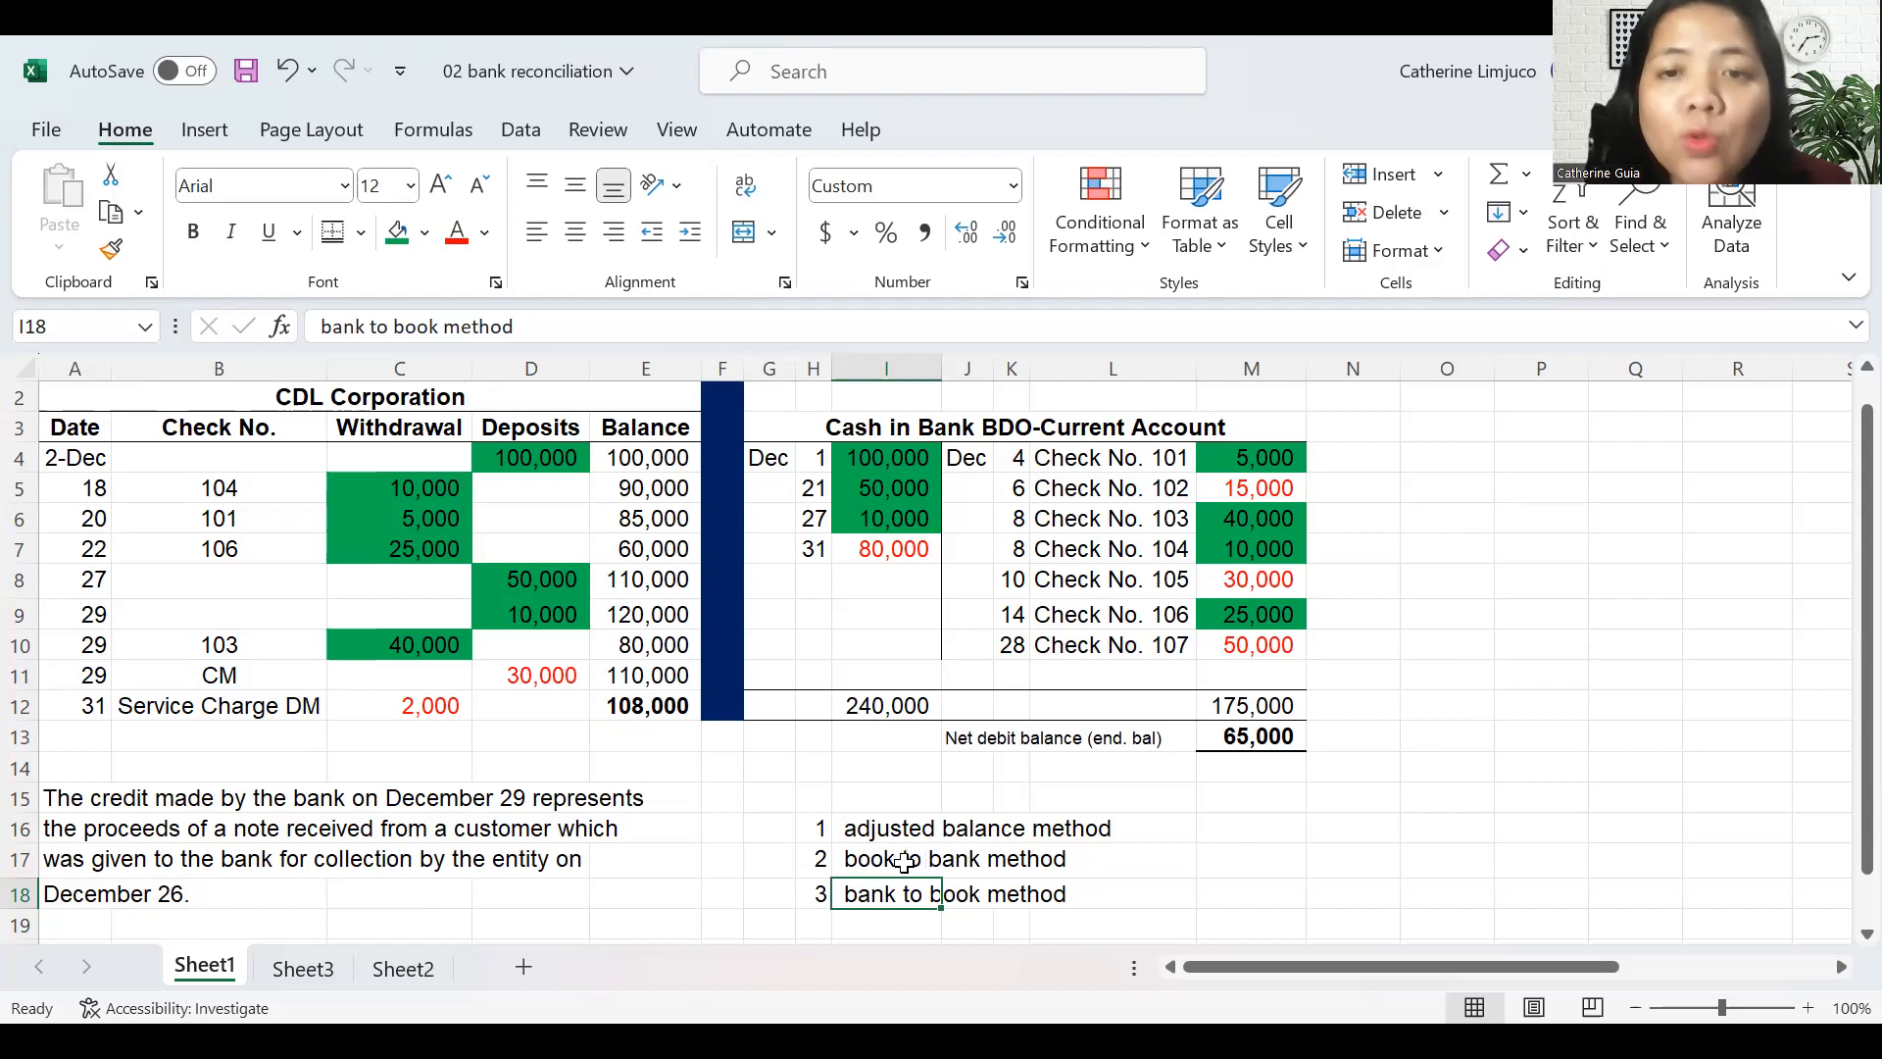
# - Compare the ledger's net debit ending balance in M13 with the bank statement's ending balance in E12
pyautogui.click(1258, 735)
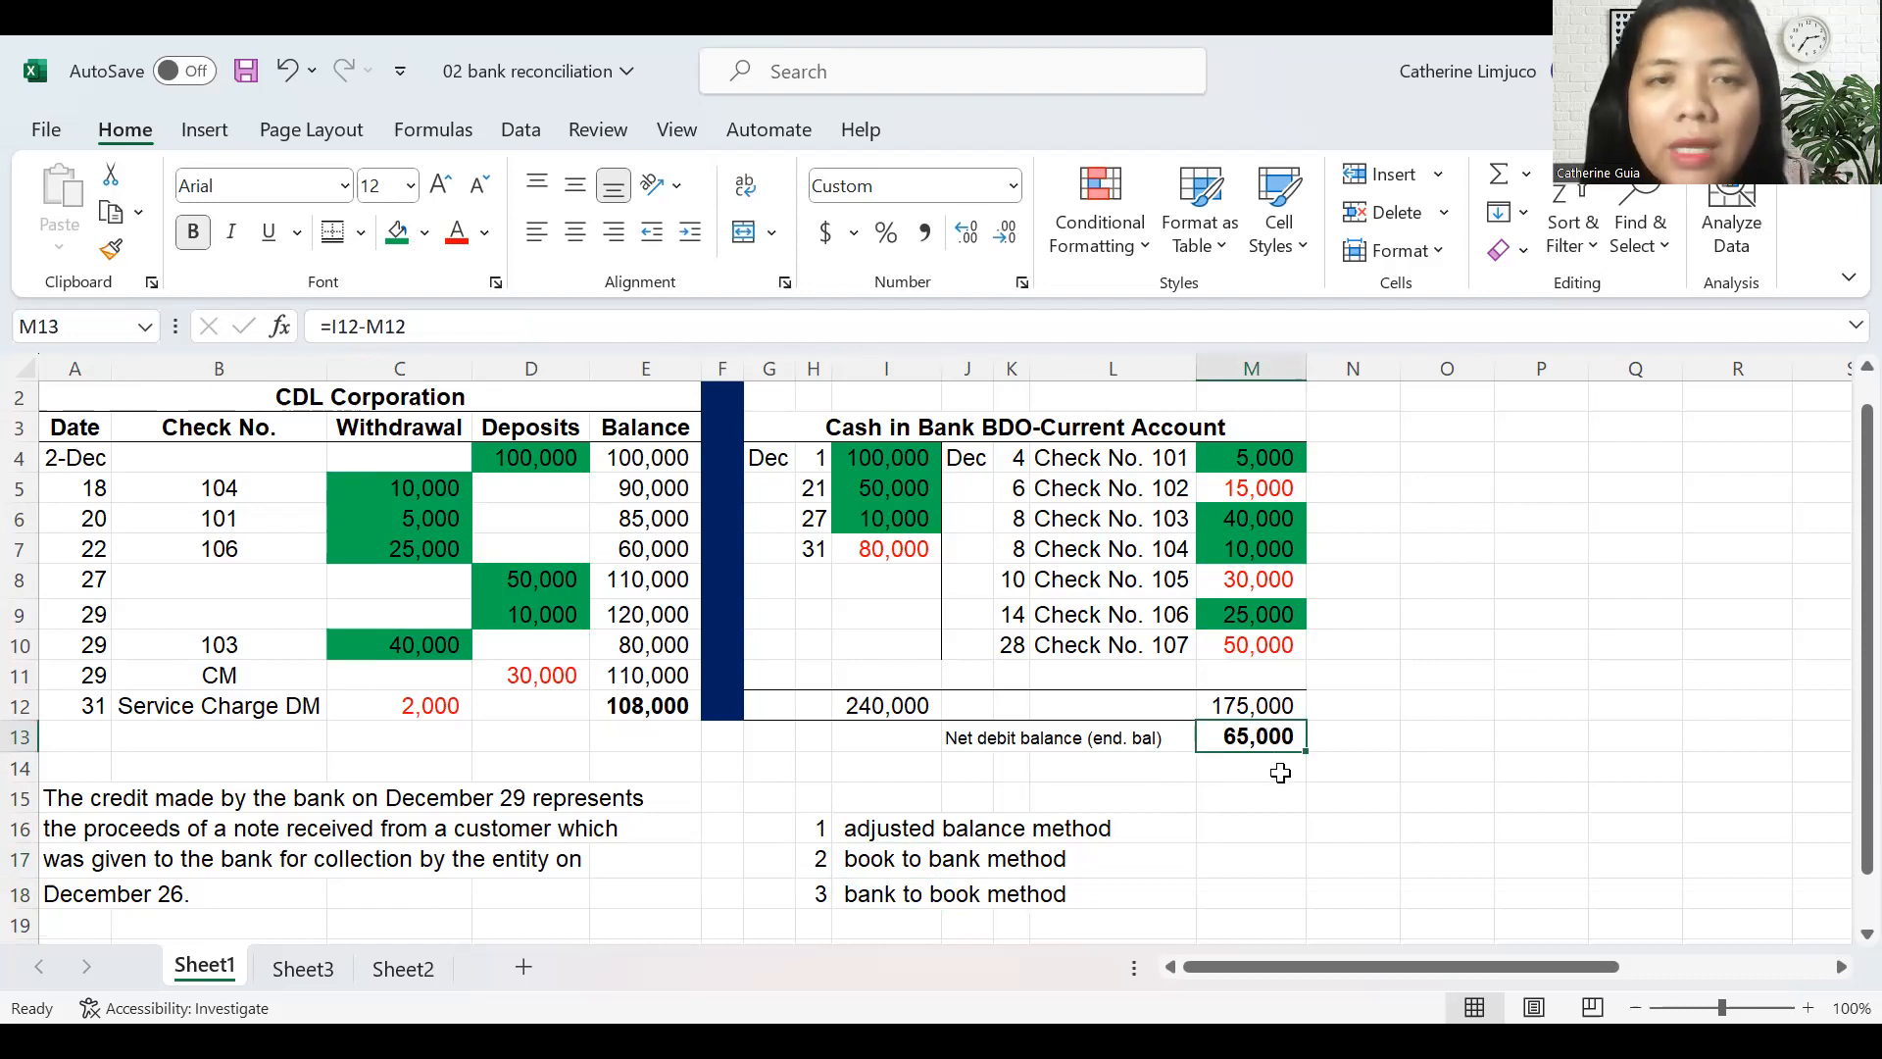
pyautogui.click(642, 709)
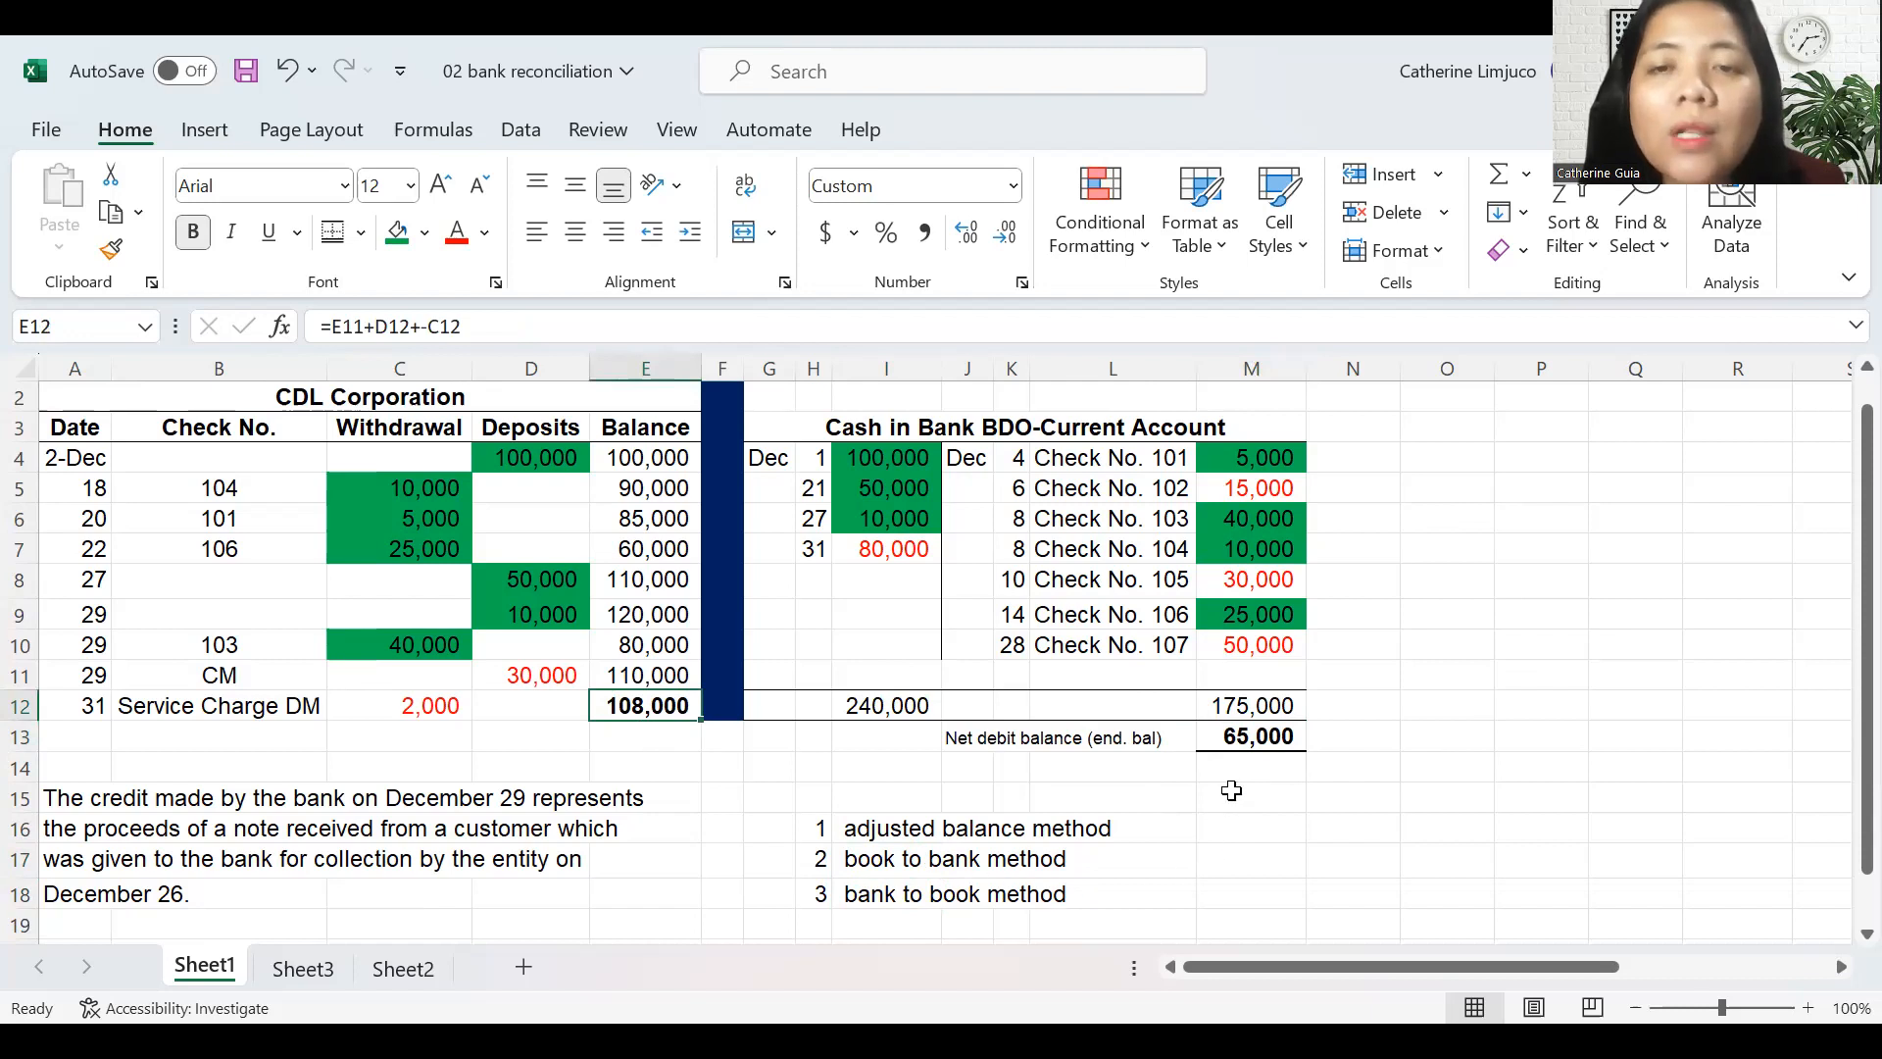
pyautogui.click(1245, 731)
pyautogui.click(618, 711)
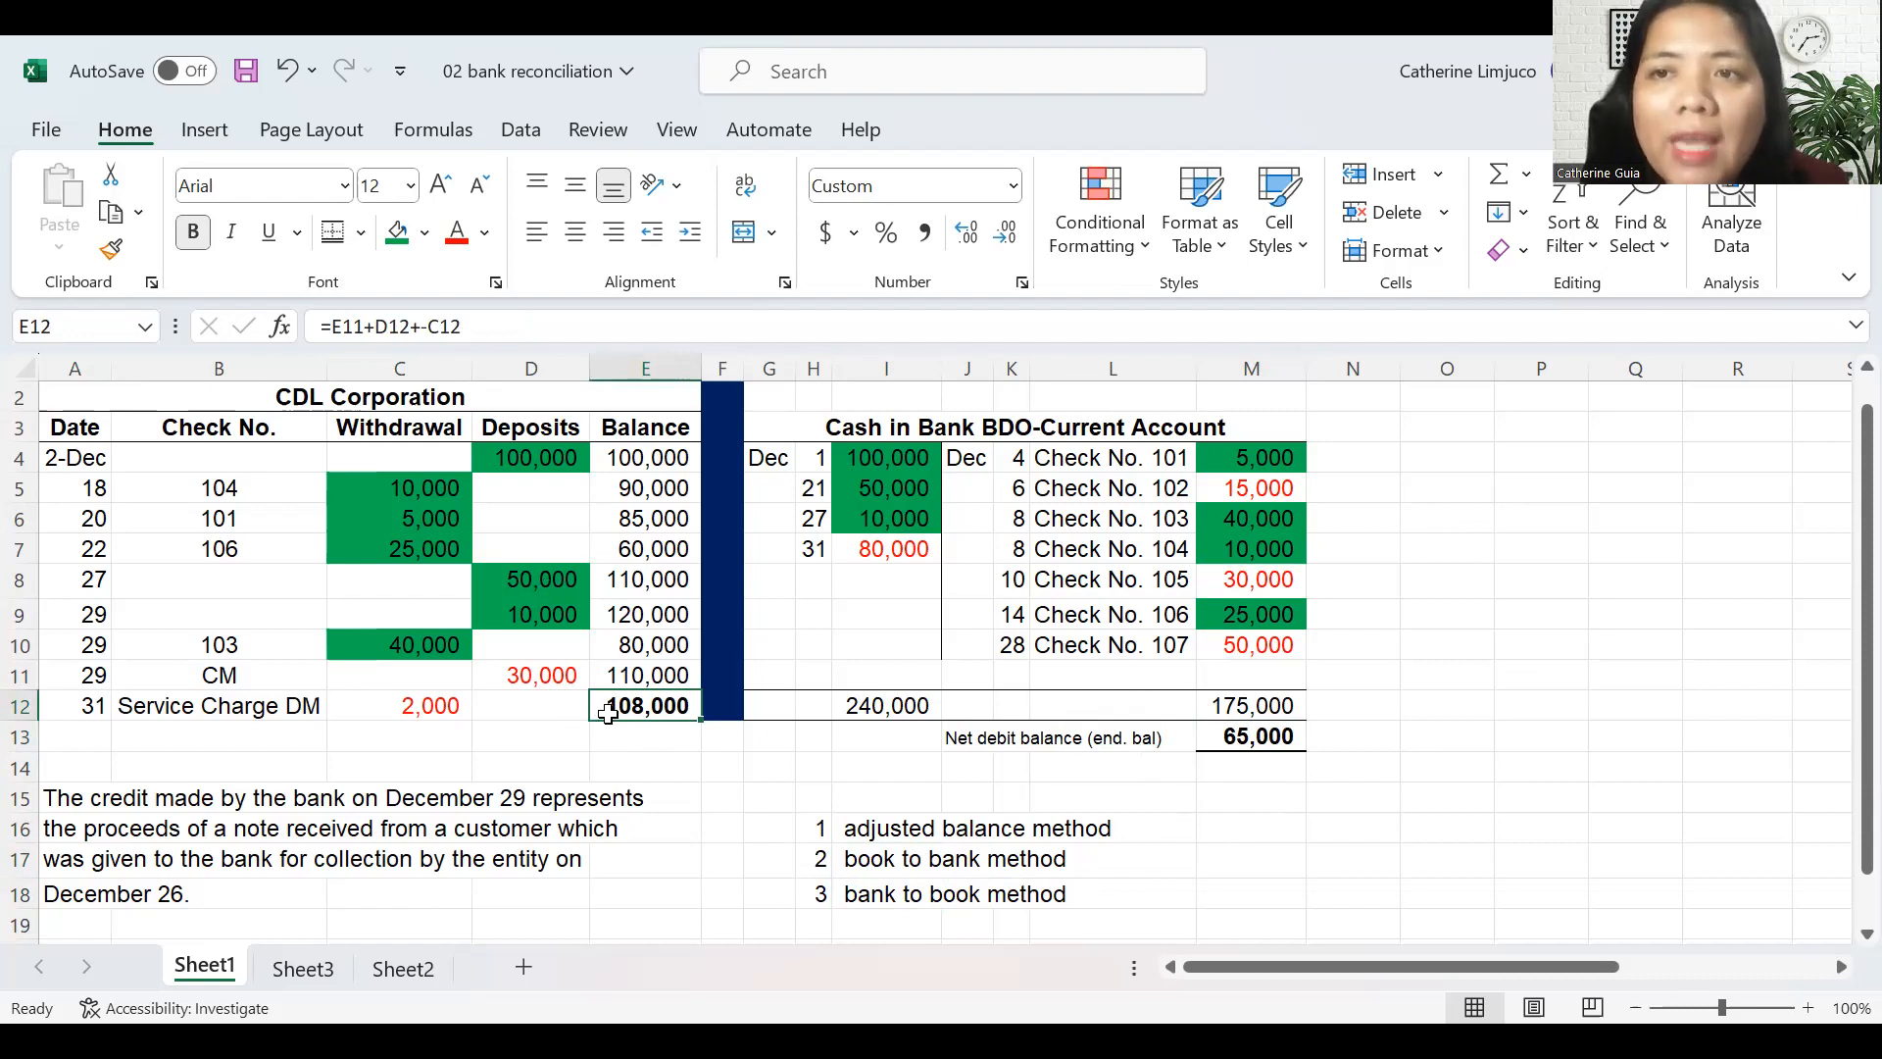
pyautogui.click(770, 894)
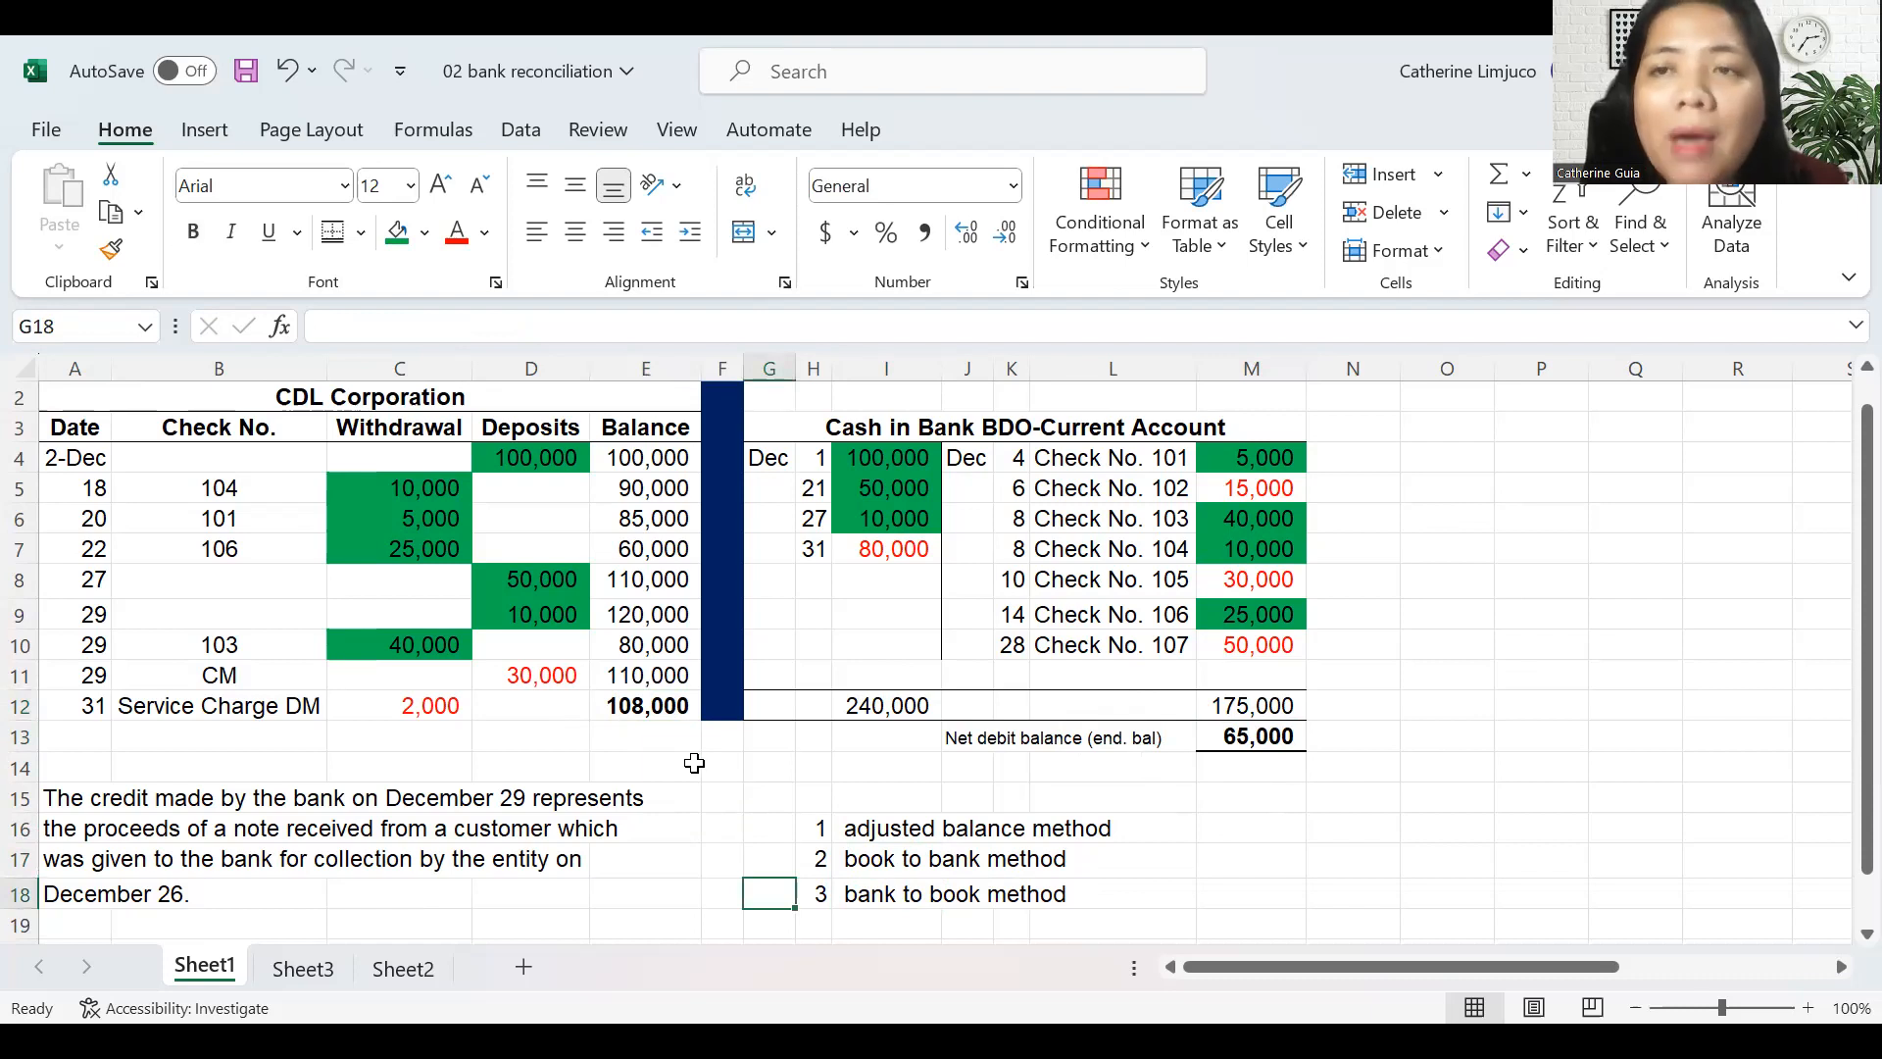
pyautogui.click(647, 706)
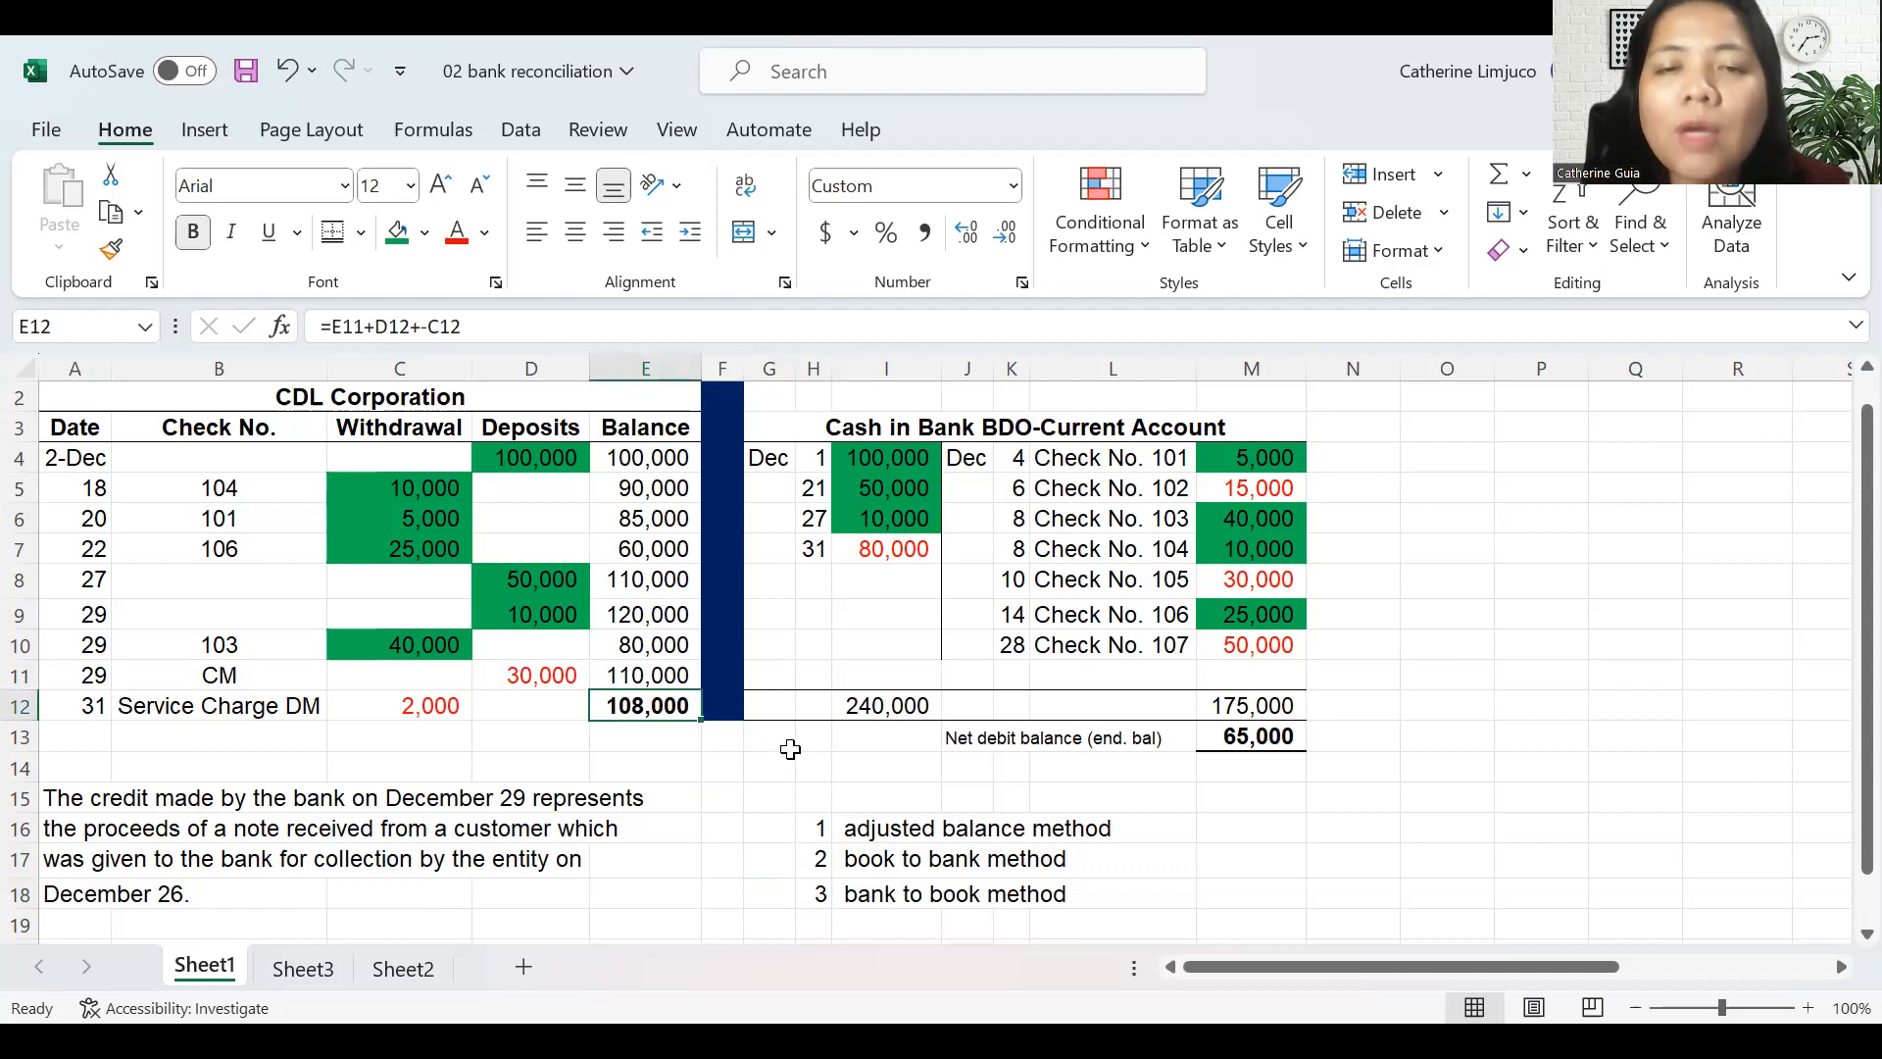
# - Enter "CDL Corporation" in P1 as the first heading line of the reconciliation, on the blank area beside the ledger
pyautogui.click(1296, 734)
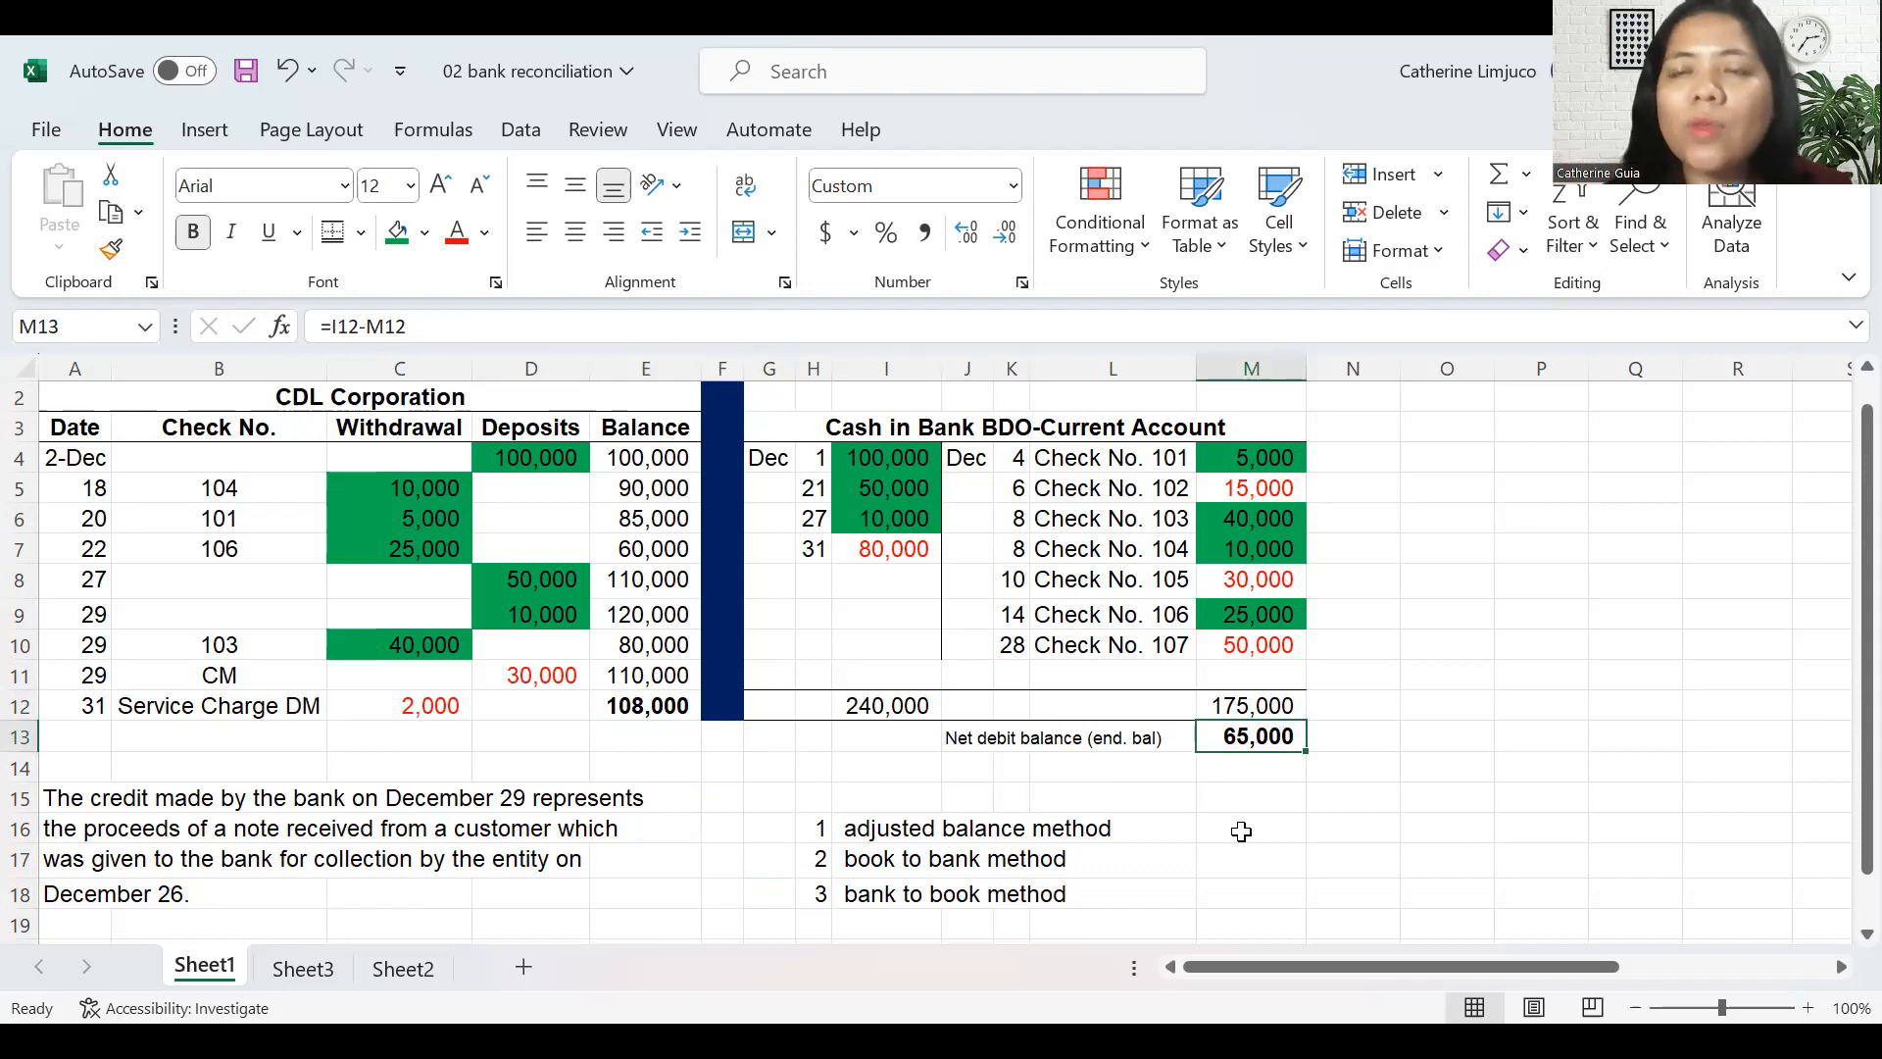
pyautogui.press('Right')
pyautogui.press('Right')
pyautogui.press('Right')
pyautogui.press('Right')
pyautogui.press('Right')
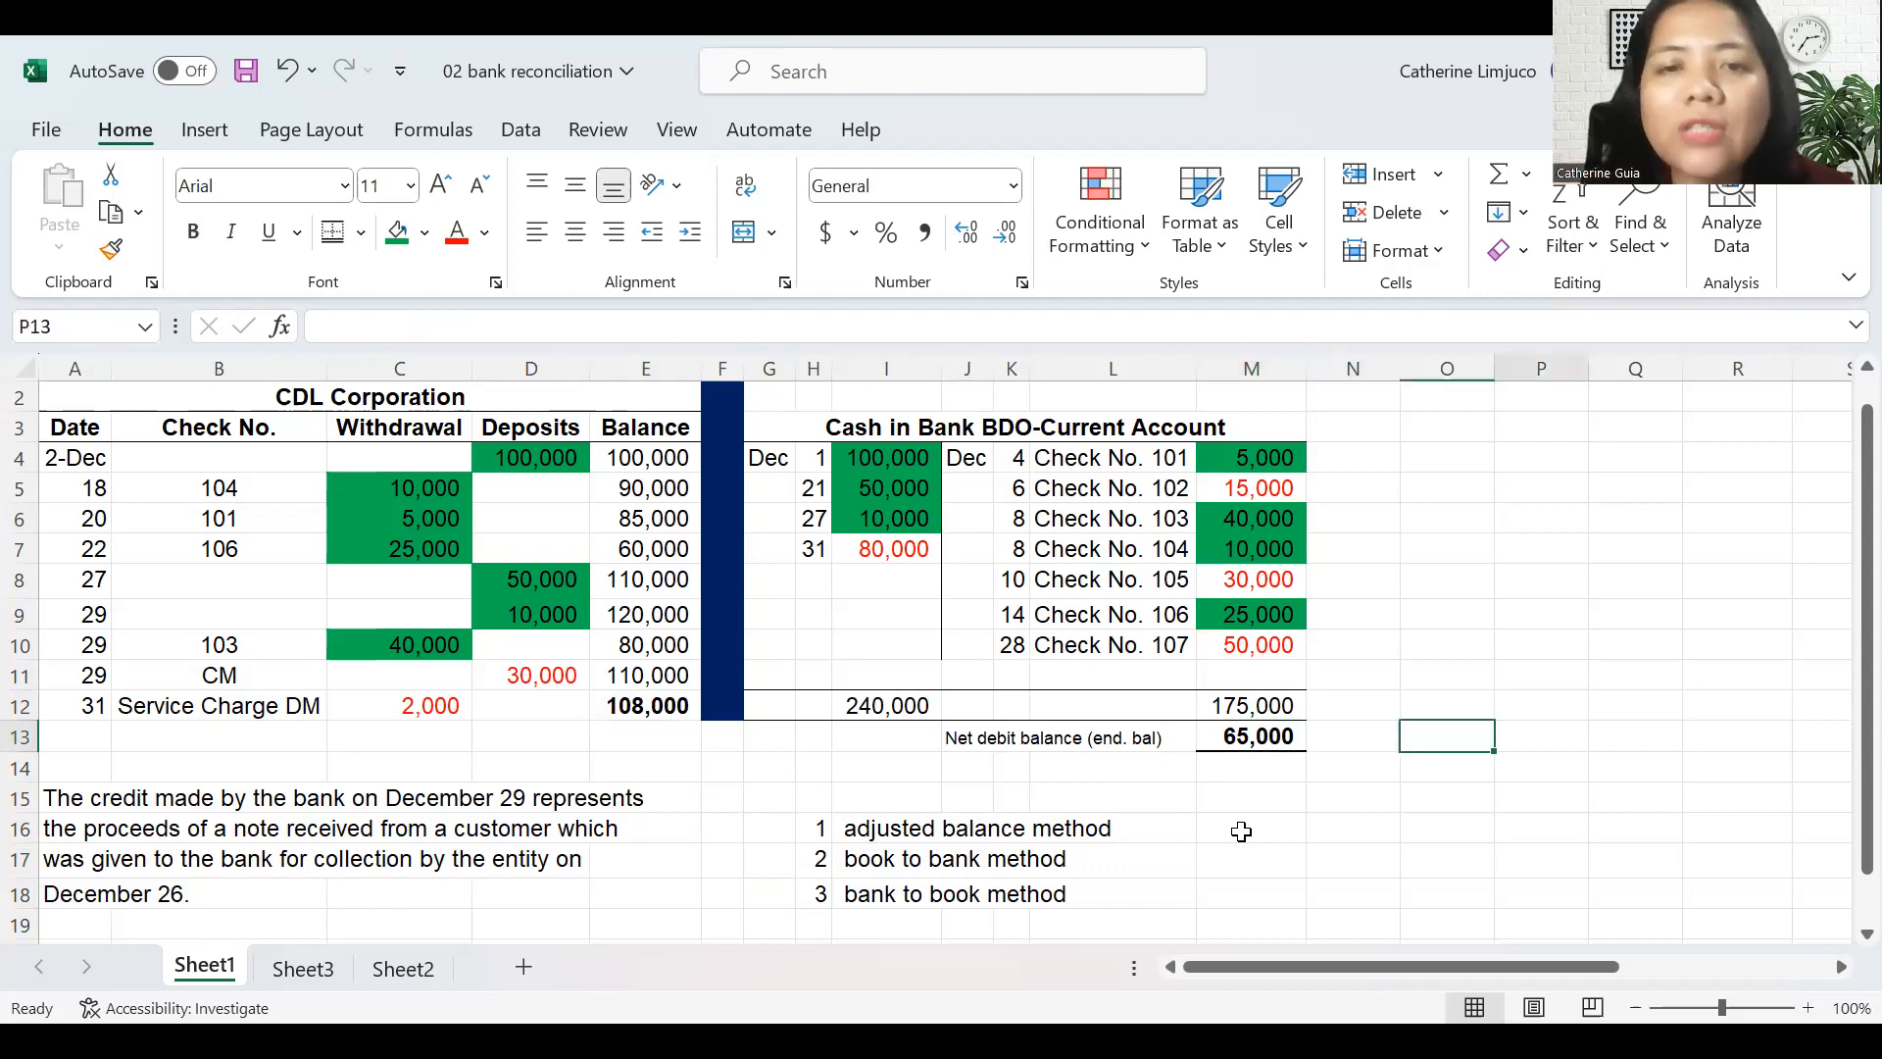
pyautogui.press('Right')
pyautogui.press('Right')
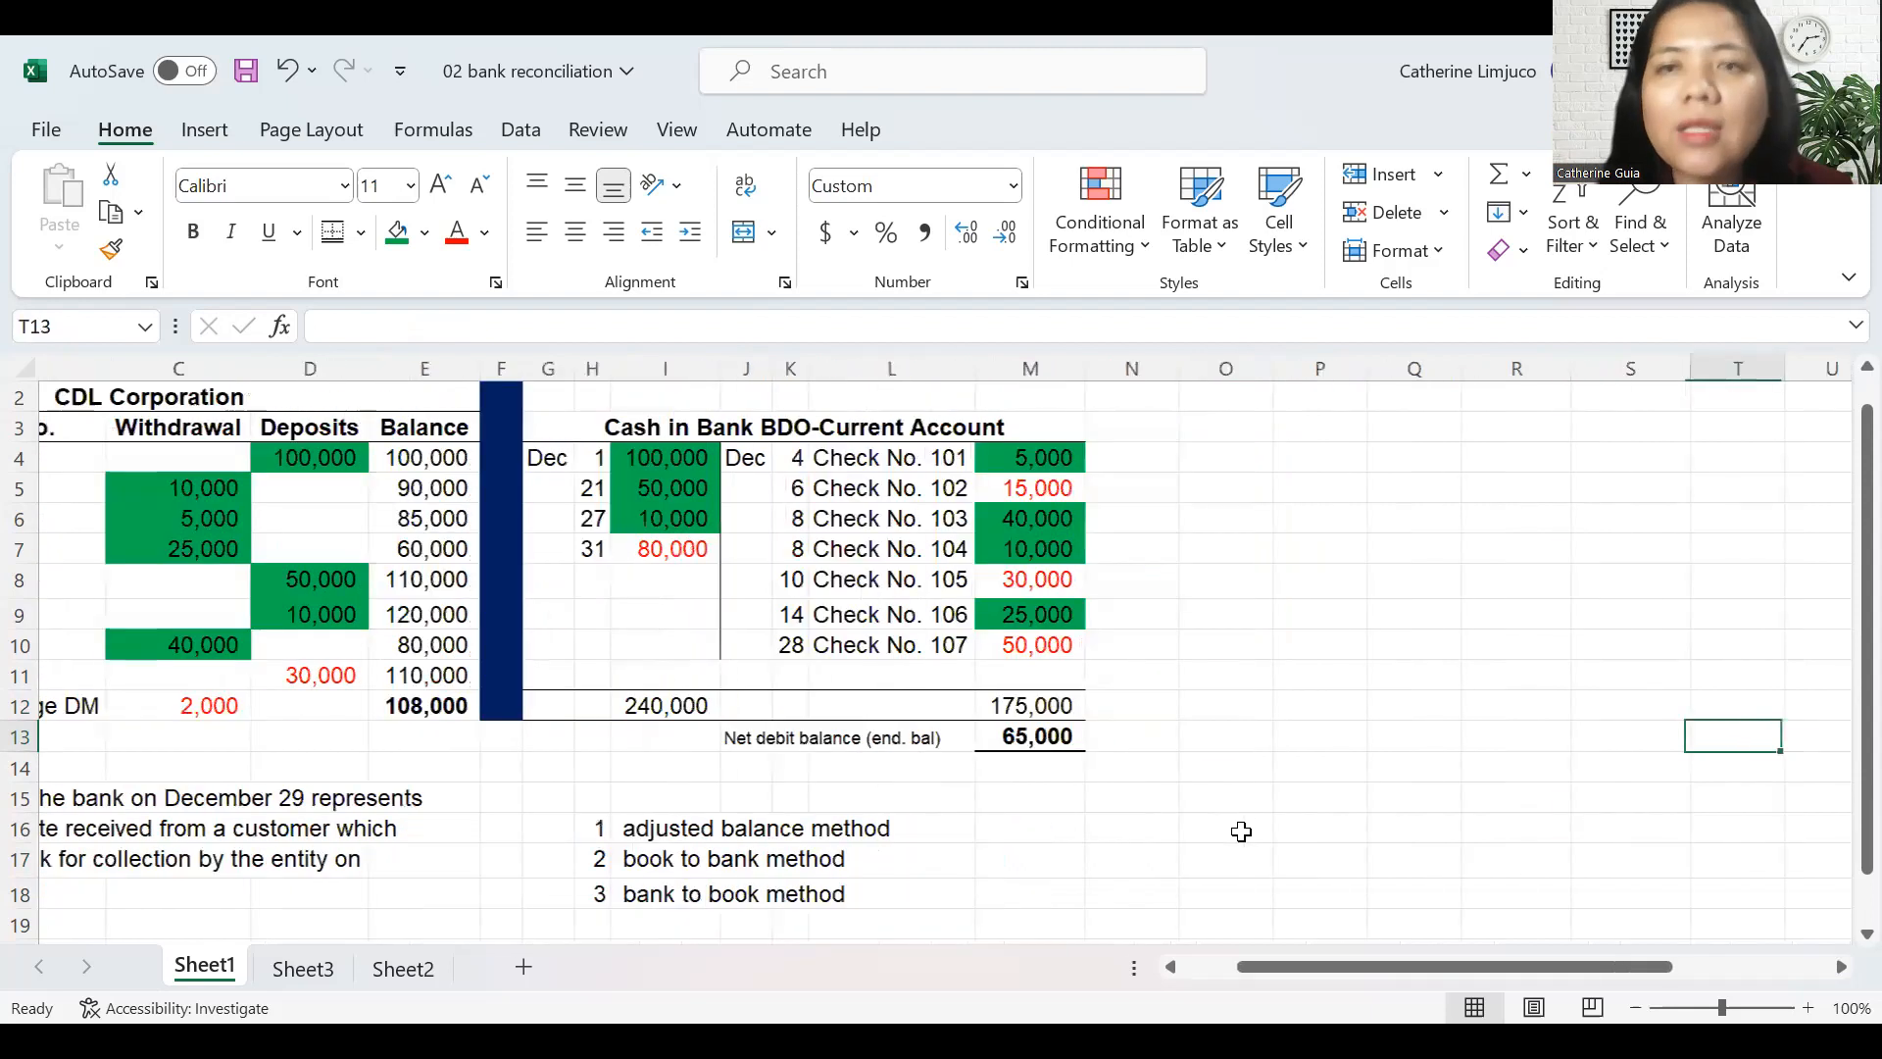
pyautogui.press('Left')
pyautogui.press('Left')
pyautogui.press('Up')
pyautogui.press('Up')
pyautogui.press('Up')
pyautogui.press('Up')
pyautogui.press('Up')
pyautogui.press('Up')
pyautogui.press('Up')
pyautogui.press('Up')
pyautogui.press('Up')
pyautogui.press('Up')
pyautogui.press('Up')
pyautogui.press('Up')
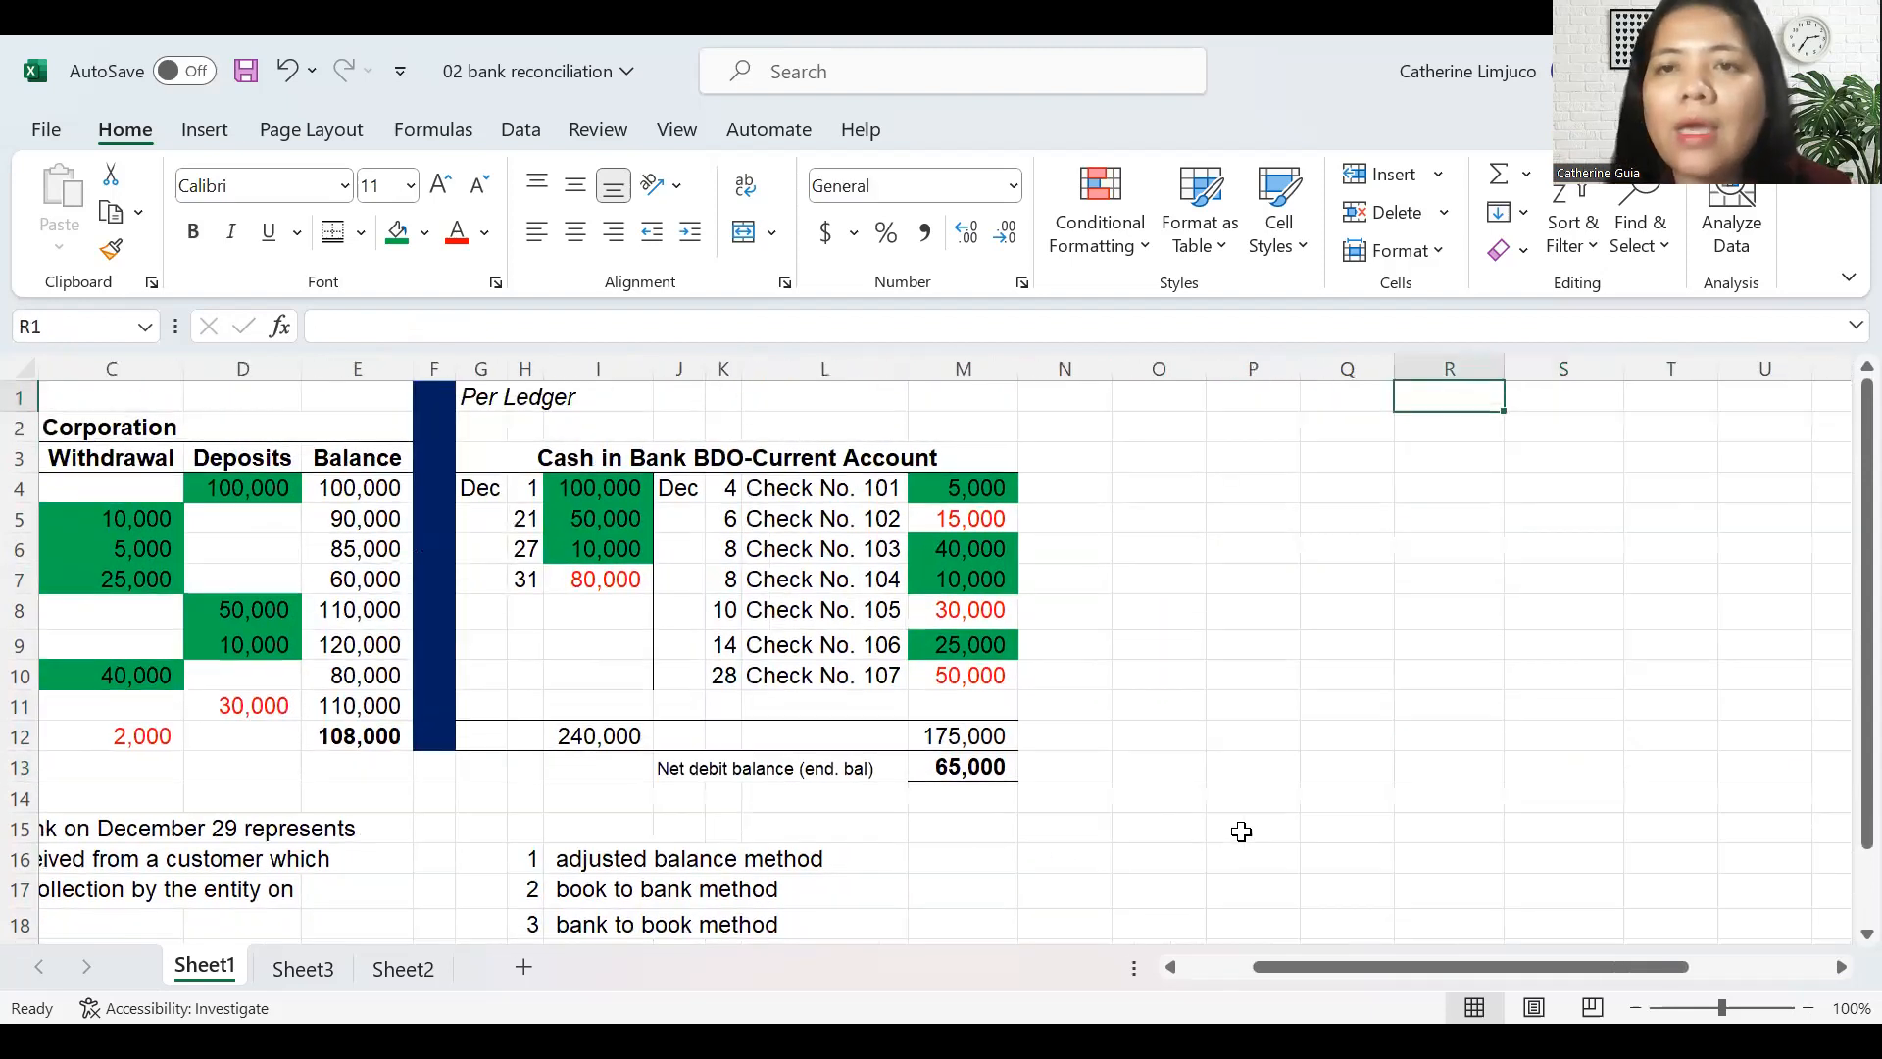
pyautogui.press('Left')
pyautogui.press('Left')
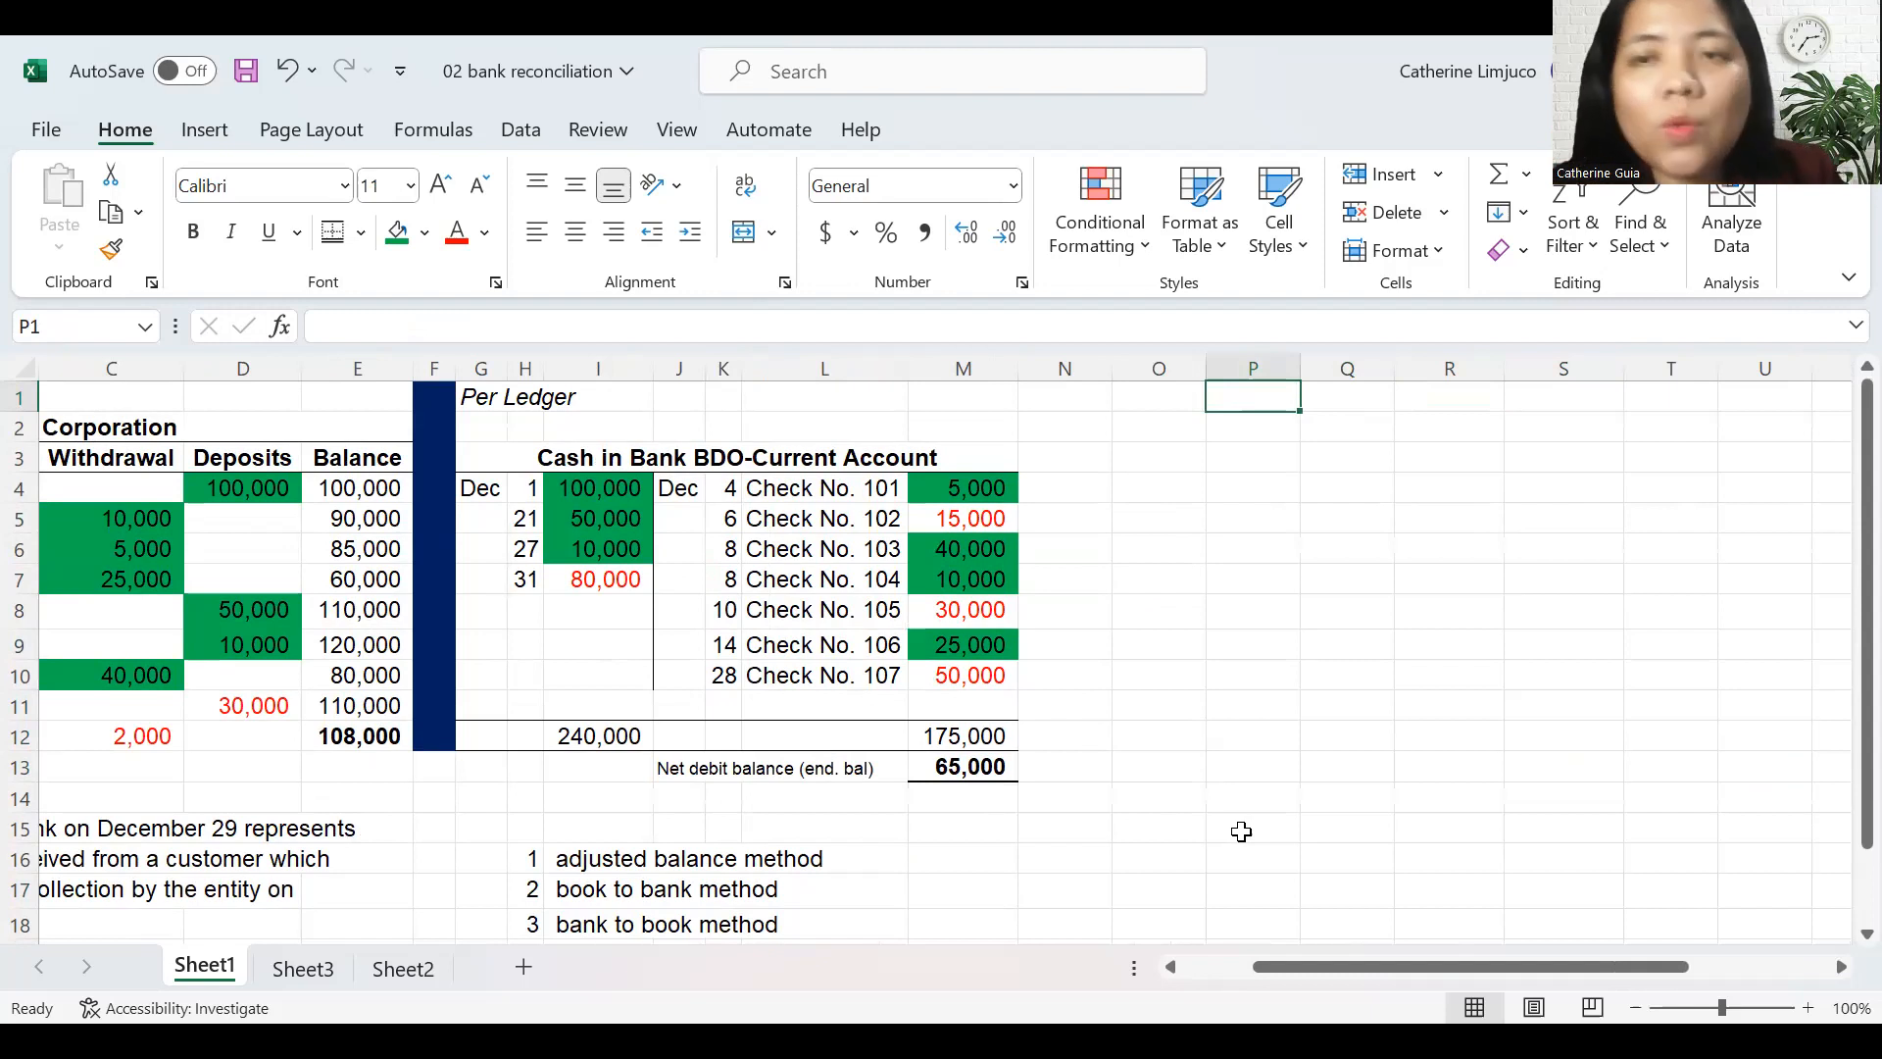
pyautogui.write('CDL')
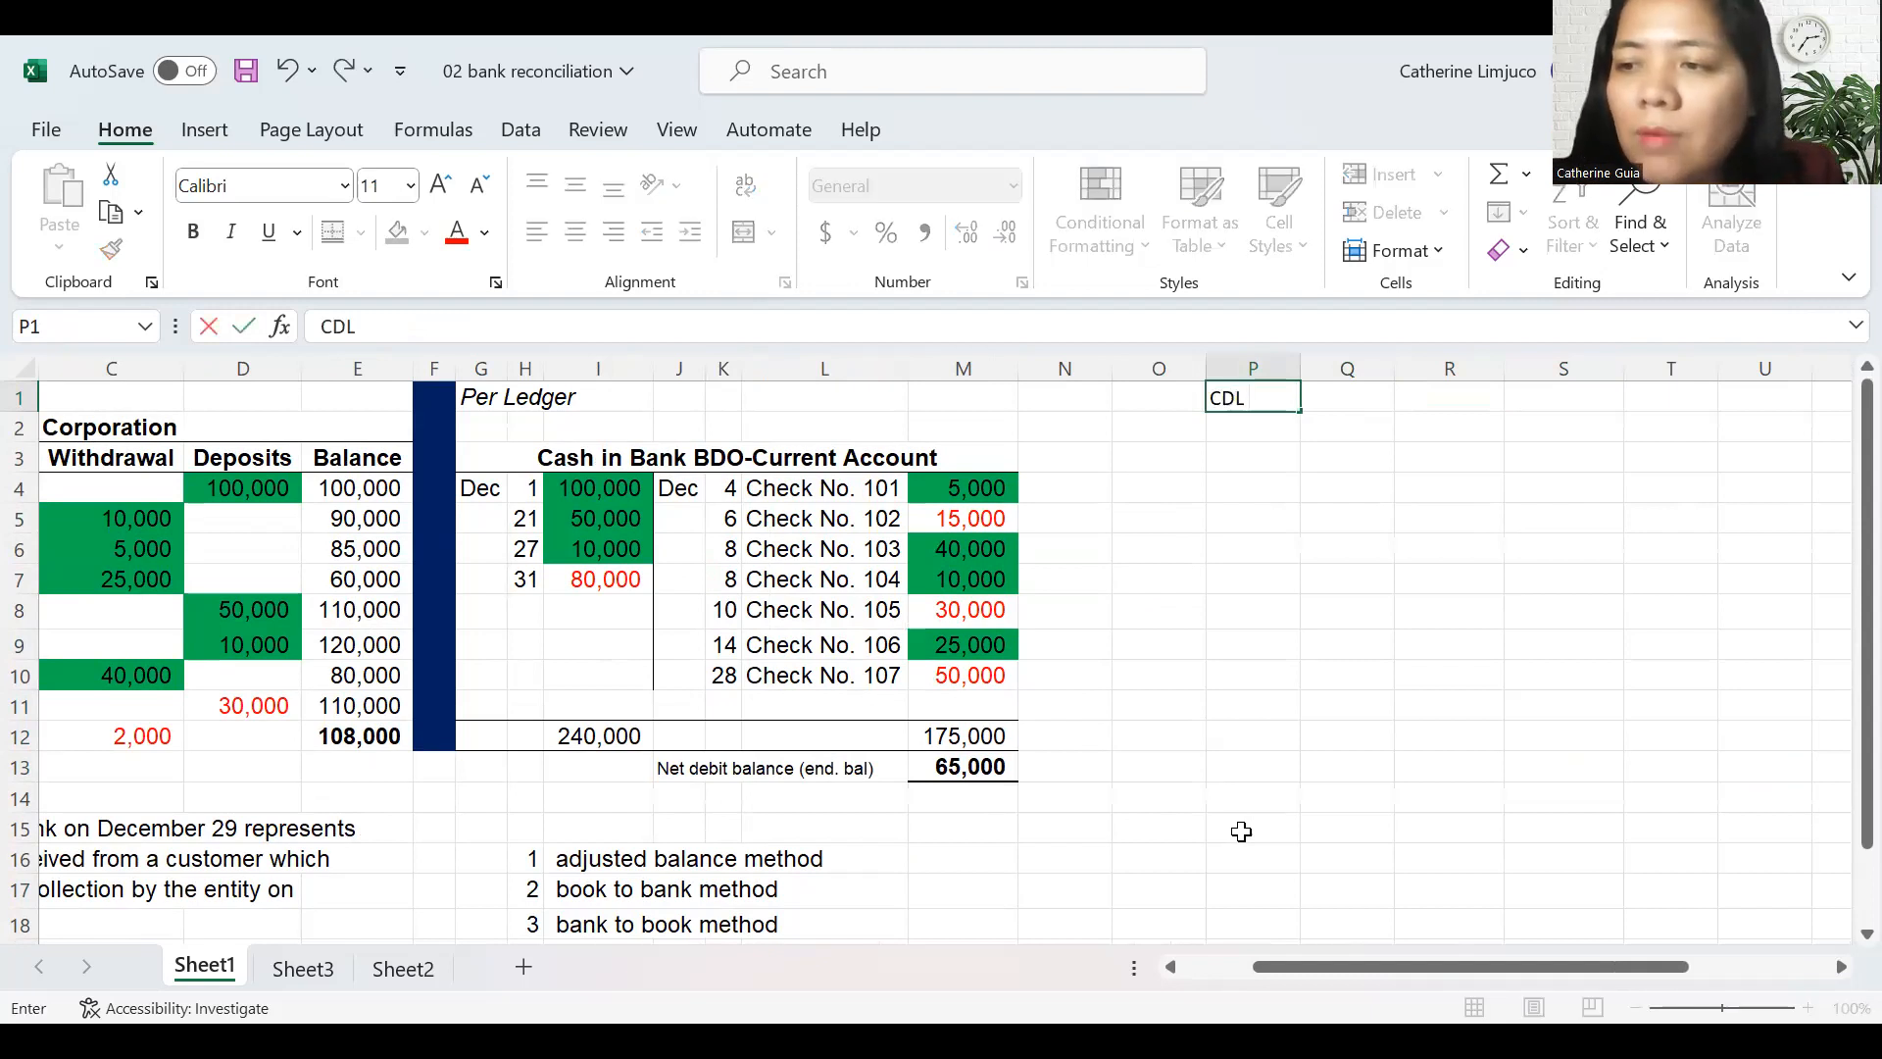
pyautogui.write('c')
pyautogui.press('BackSpace')
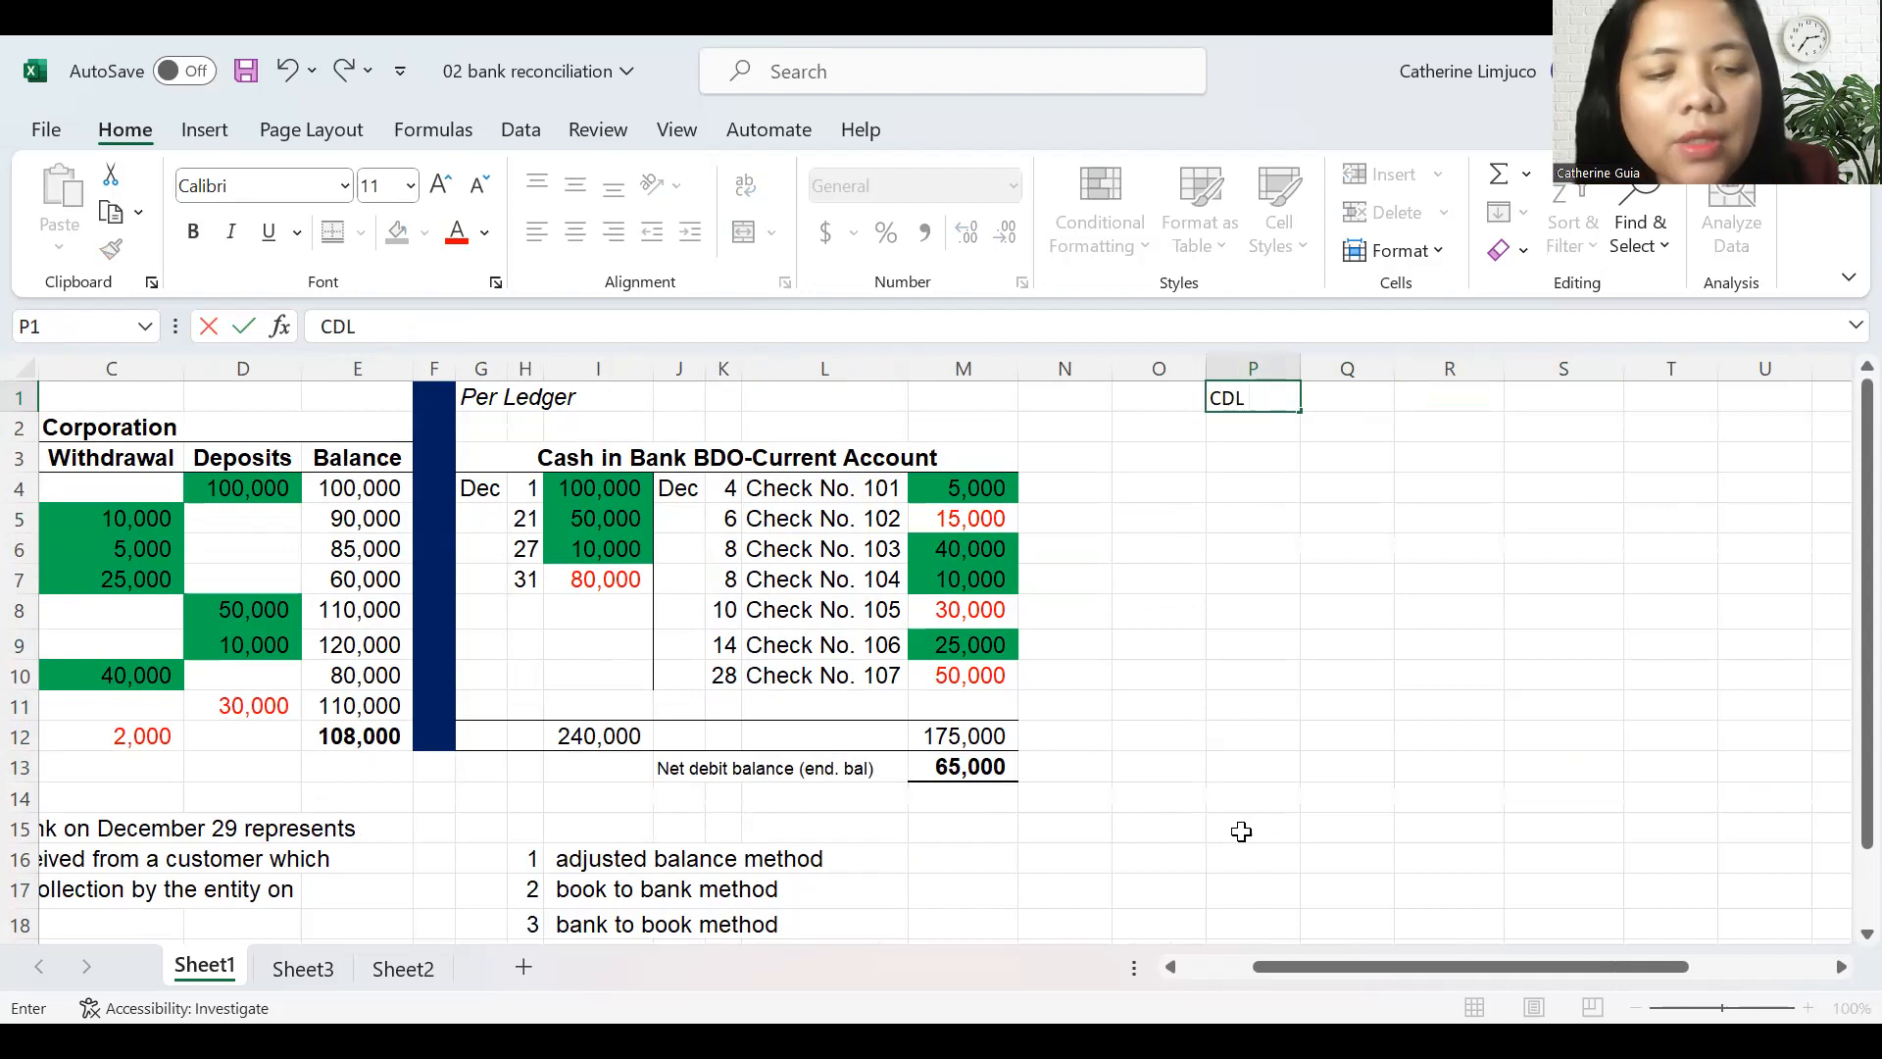
pyautogui.write('Corporation')
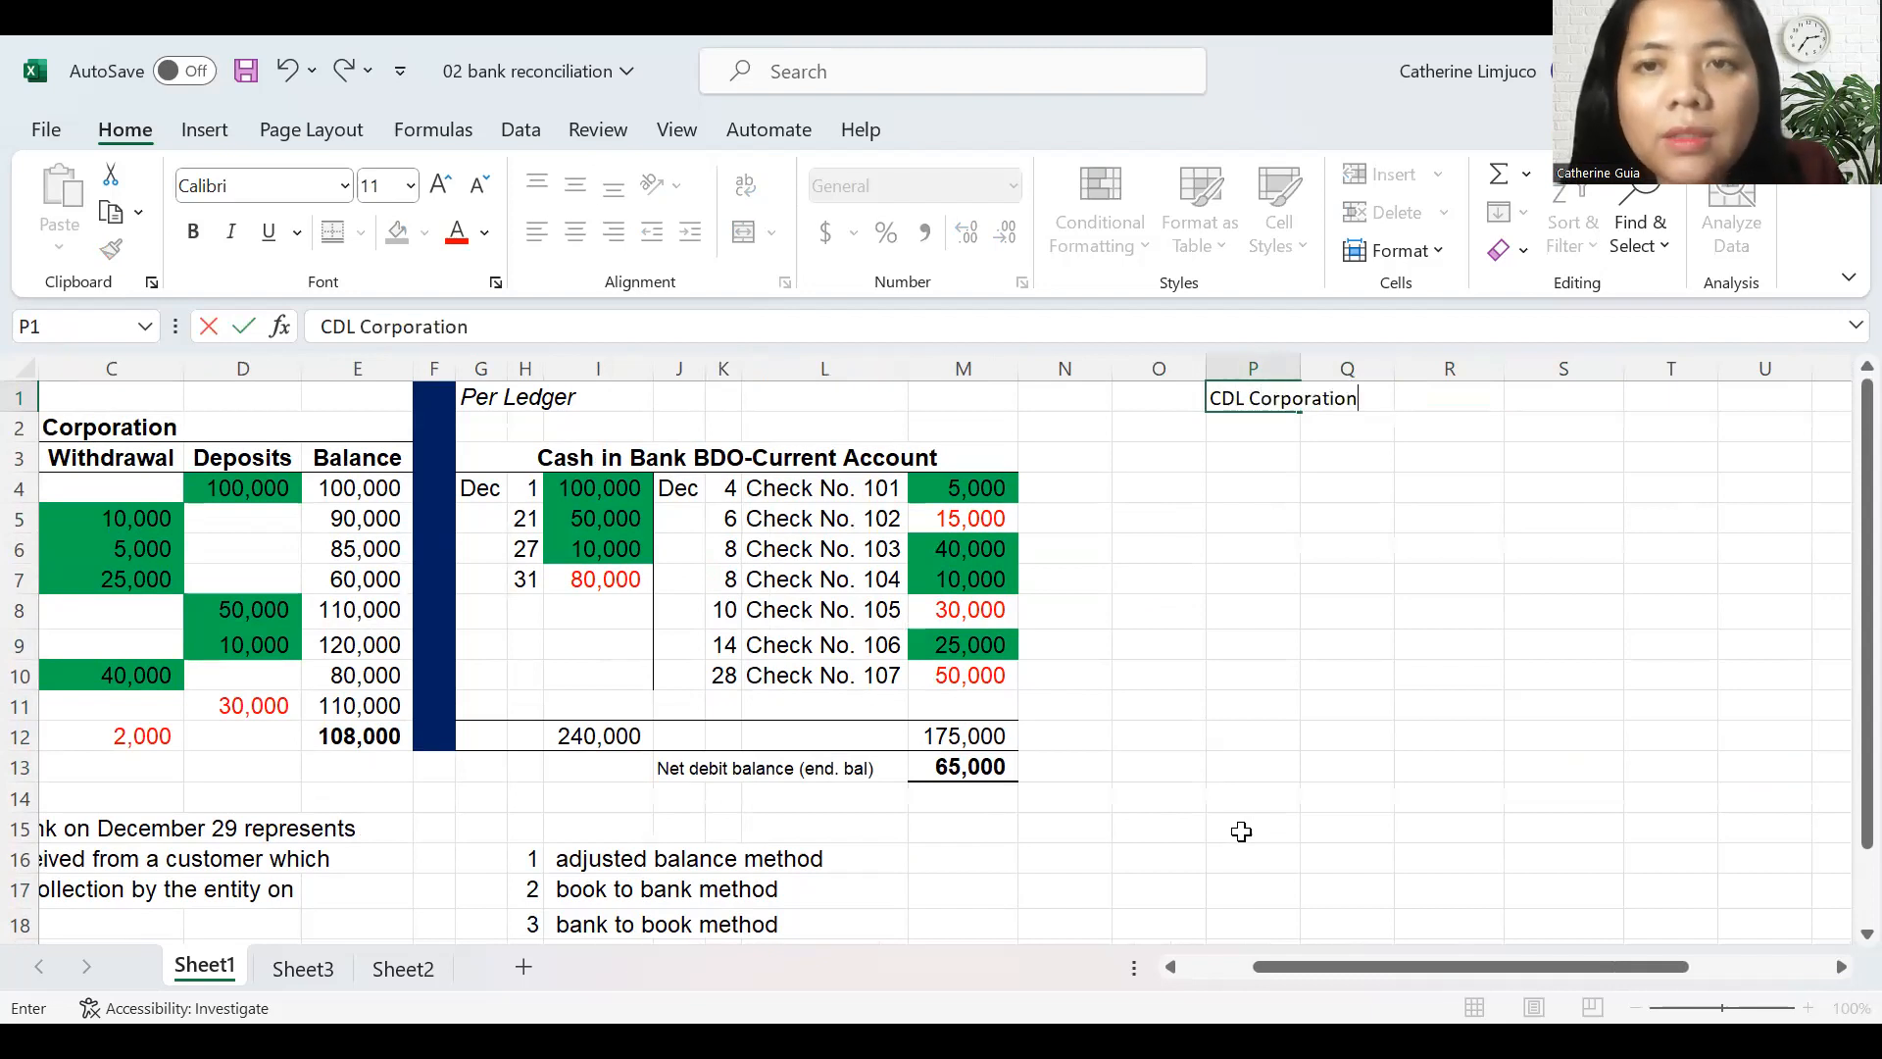
pyautogui.press('Return')
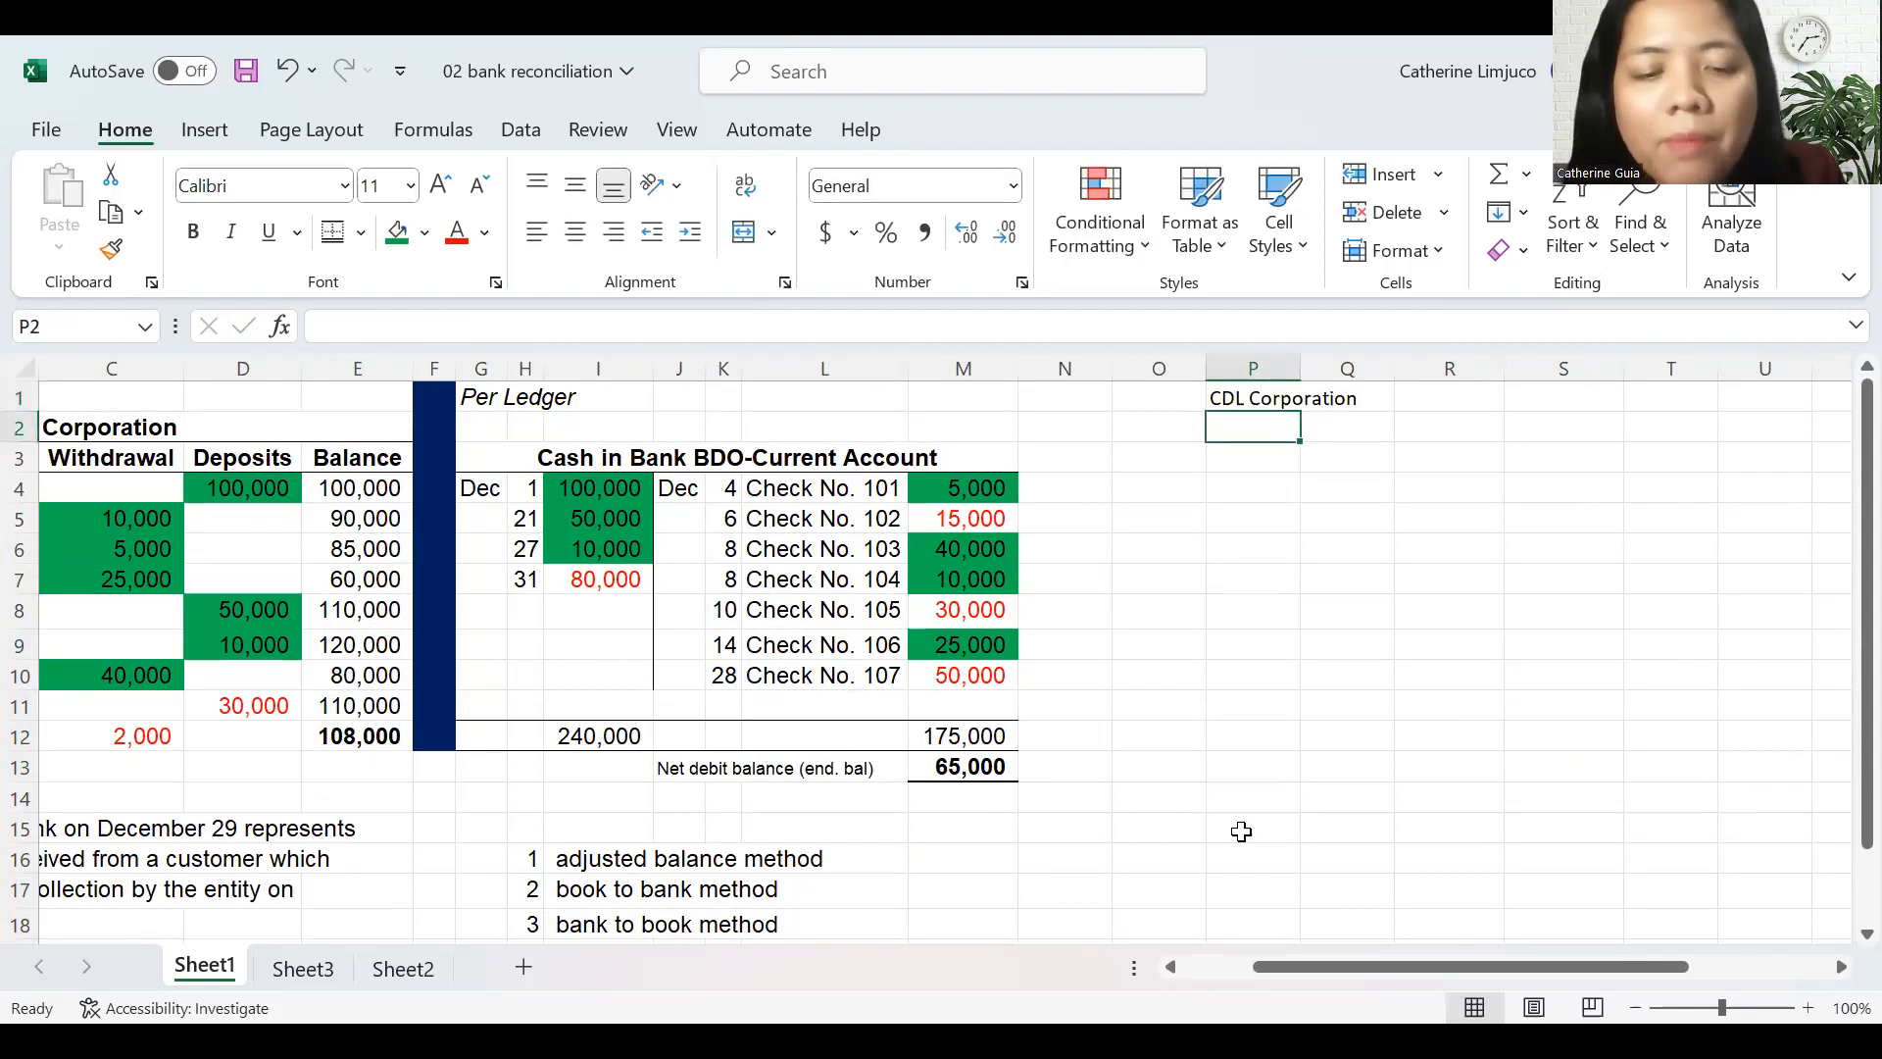
# - Complete the heading with "Bank Reconciliation" in P2 and "December 31,2022" in P3
pyautogui.write('Bank Reconciliation')
pyautogui.press('Return')
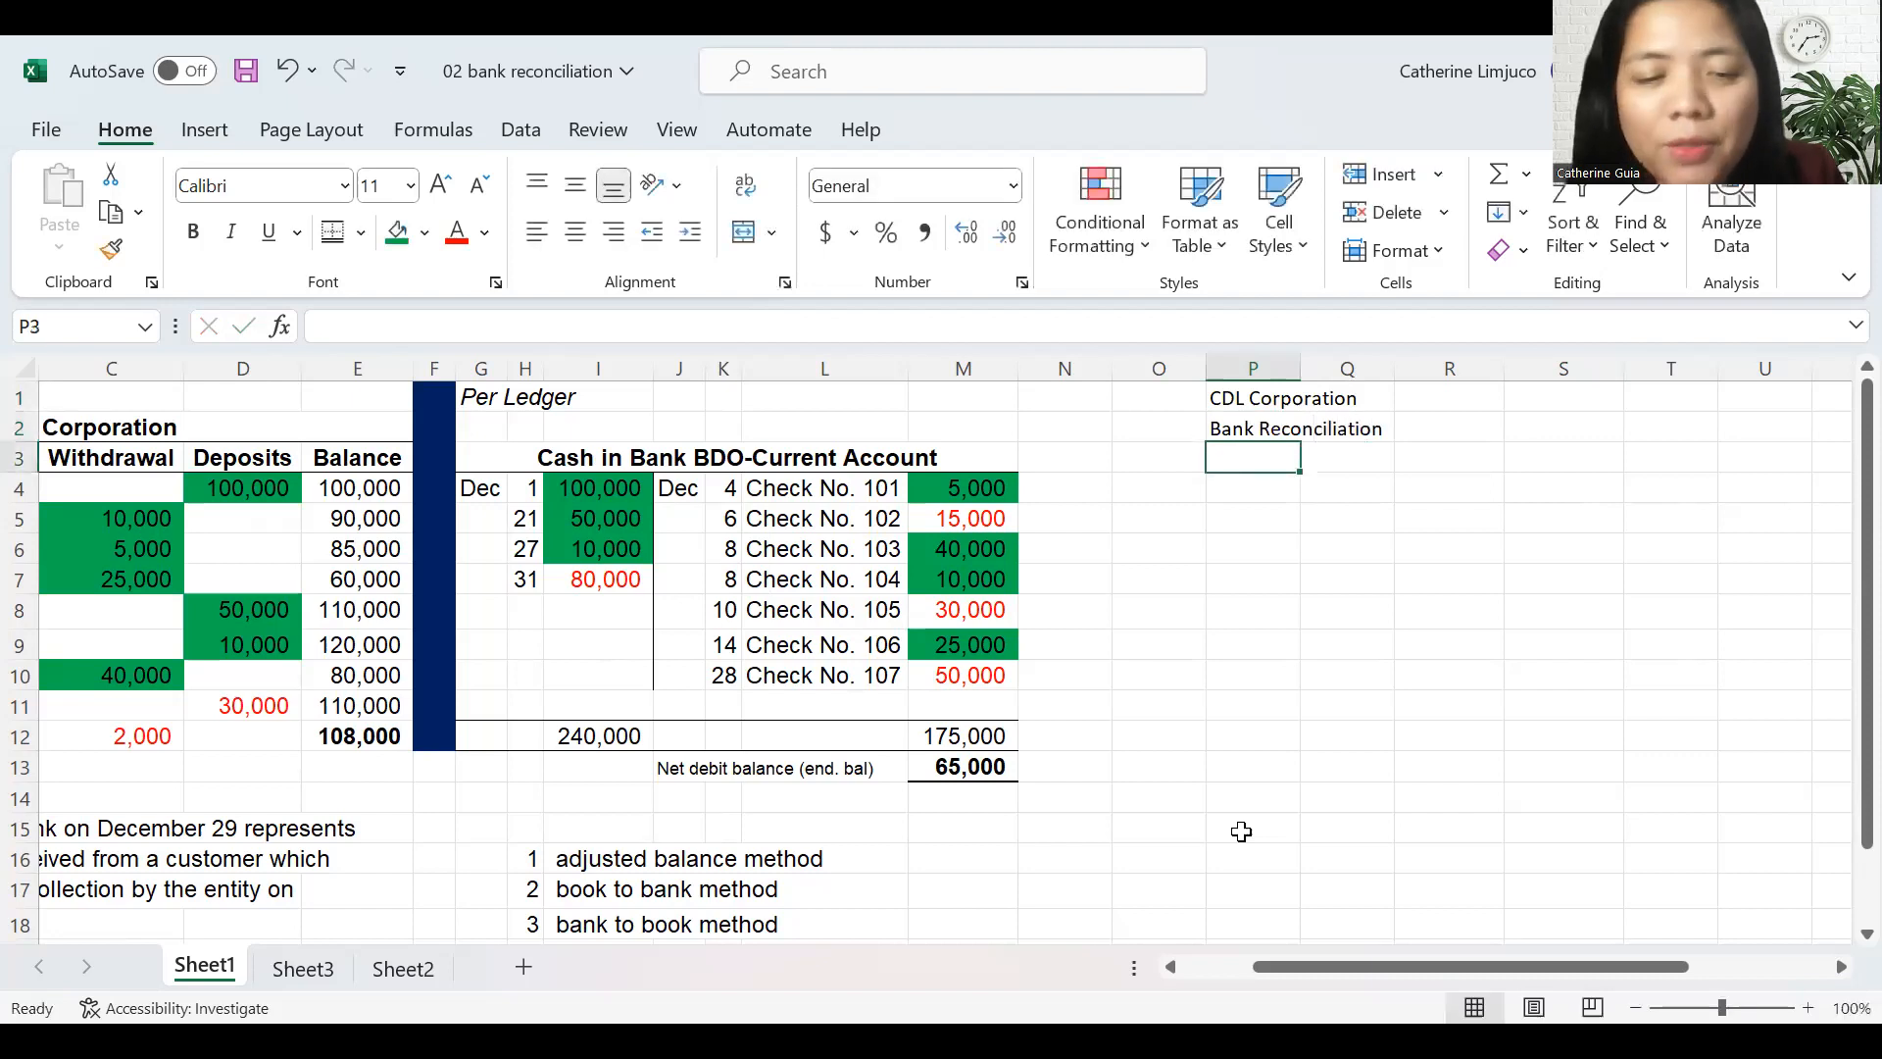
pyautogui.write('Decebmer')
pyautogui.press('BackSpace')
pyautogui.press('BackSpace')
pyautogui.press('BackSpace')
pyautogui.press('BackSpace')
pyautogui.write('mbe')
pyautogui.write('3')
pyautogui.press('BackSpace')
pyautogui.write('r 3')
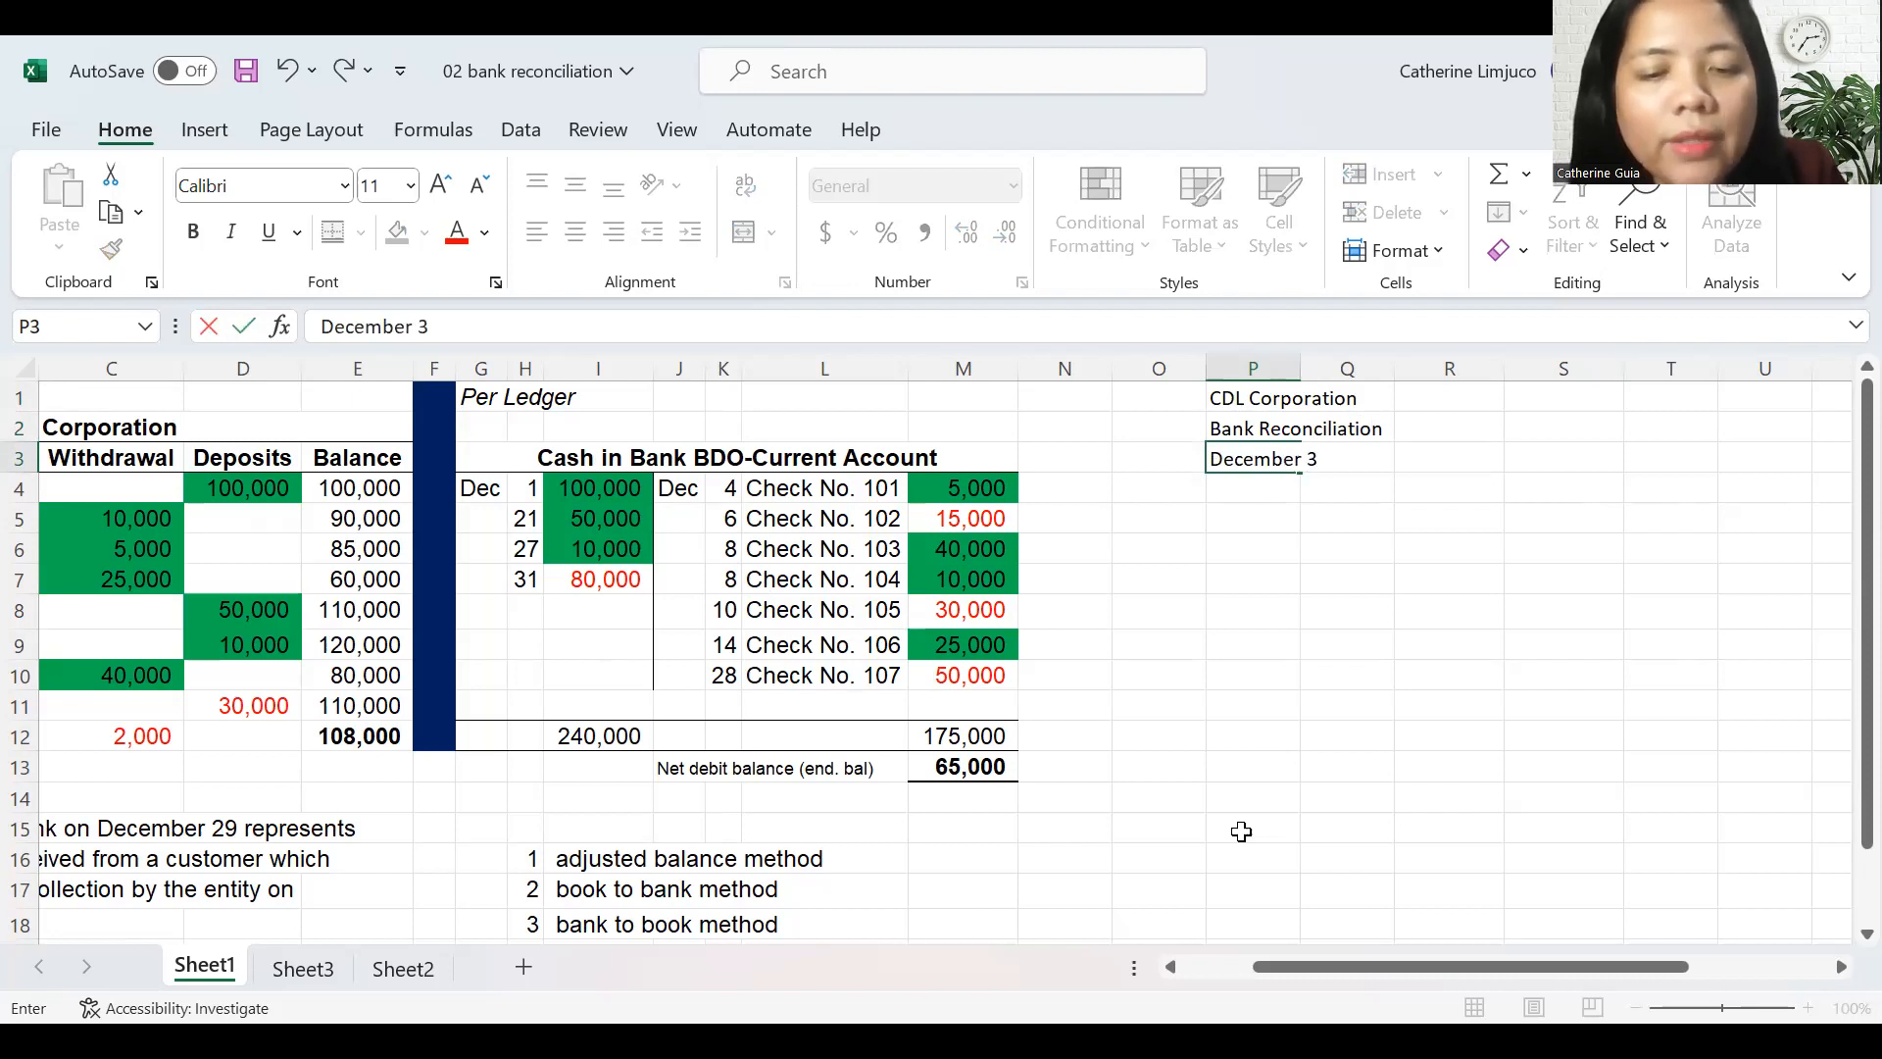
pyautogui.write('1,2022')
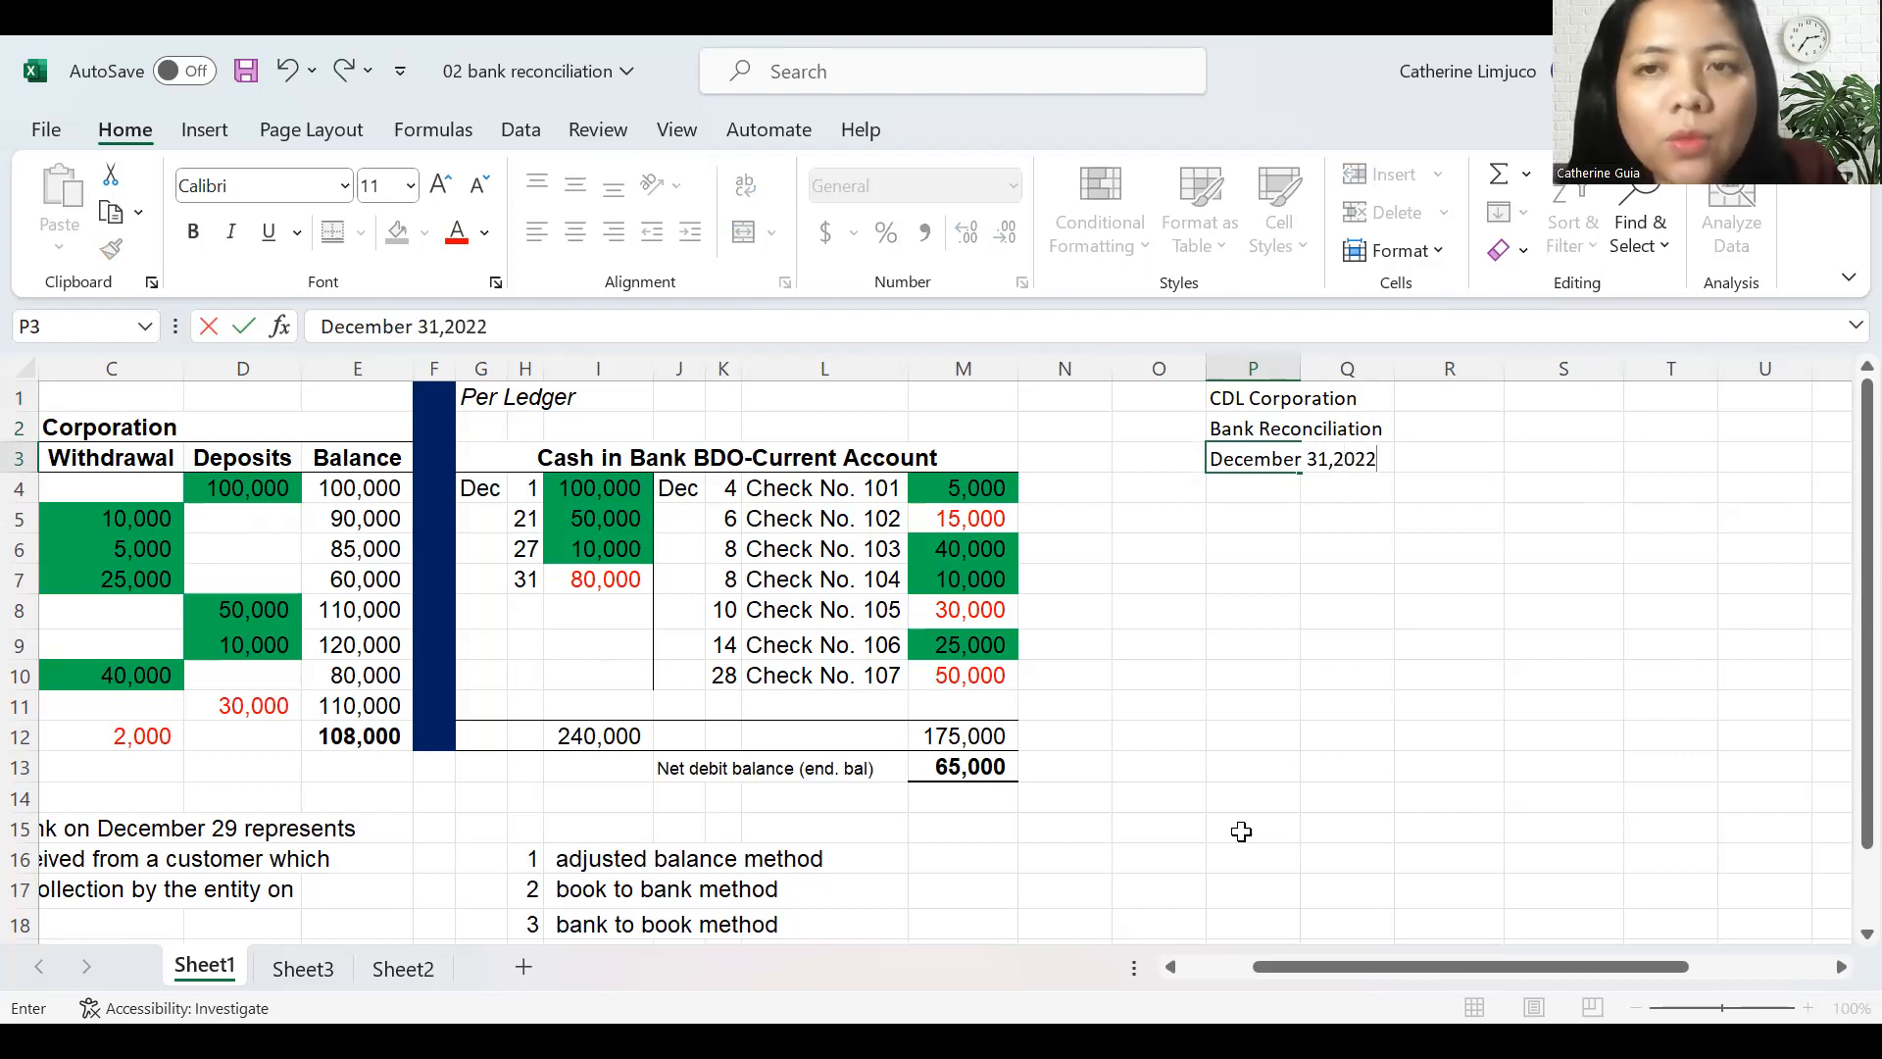
pyautogui.press('Return')
# - Add the opening line with "Book balance" in P5 and 65000 in S5
pyautogui.press('Return')
pyautogui.write('Book')
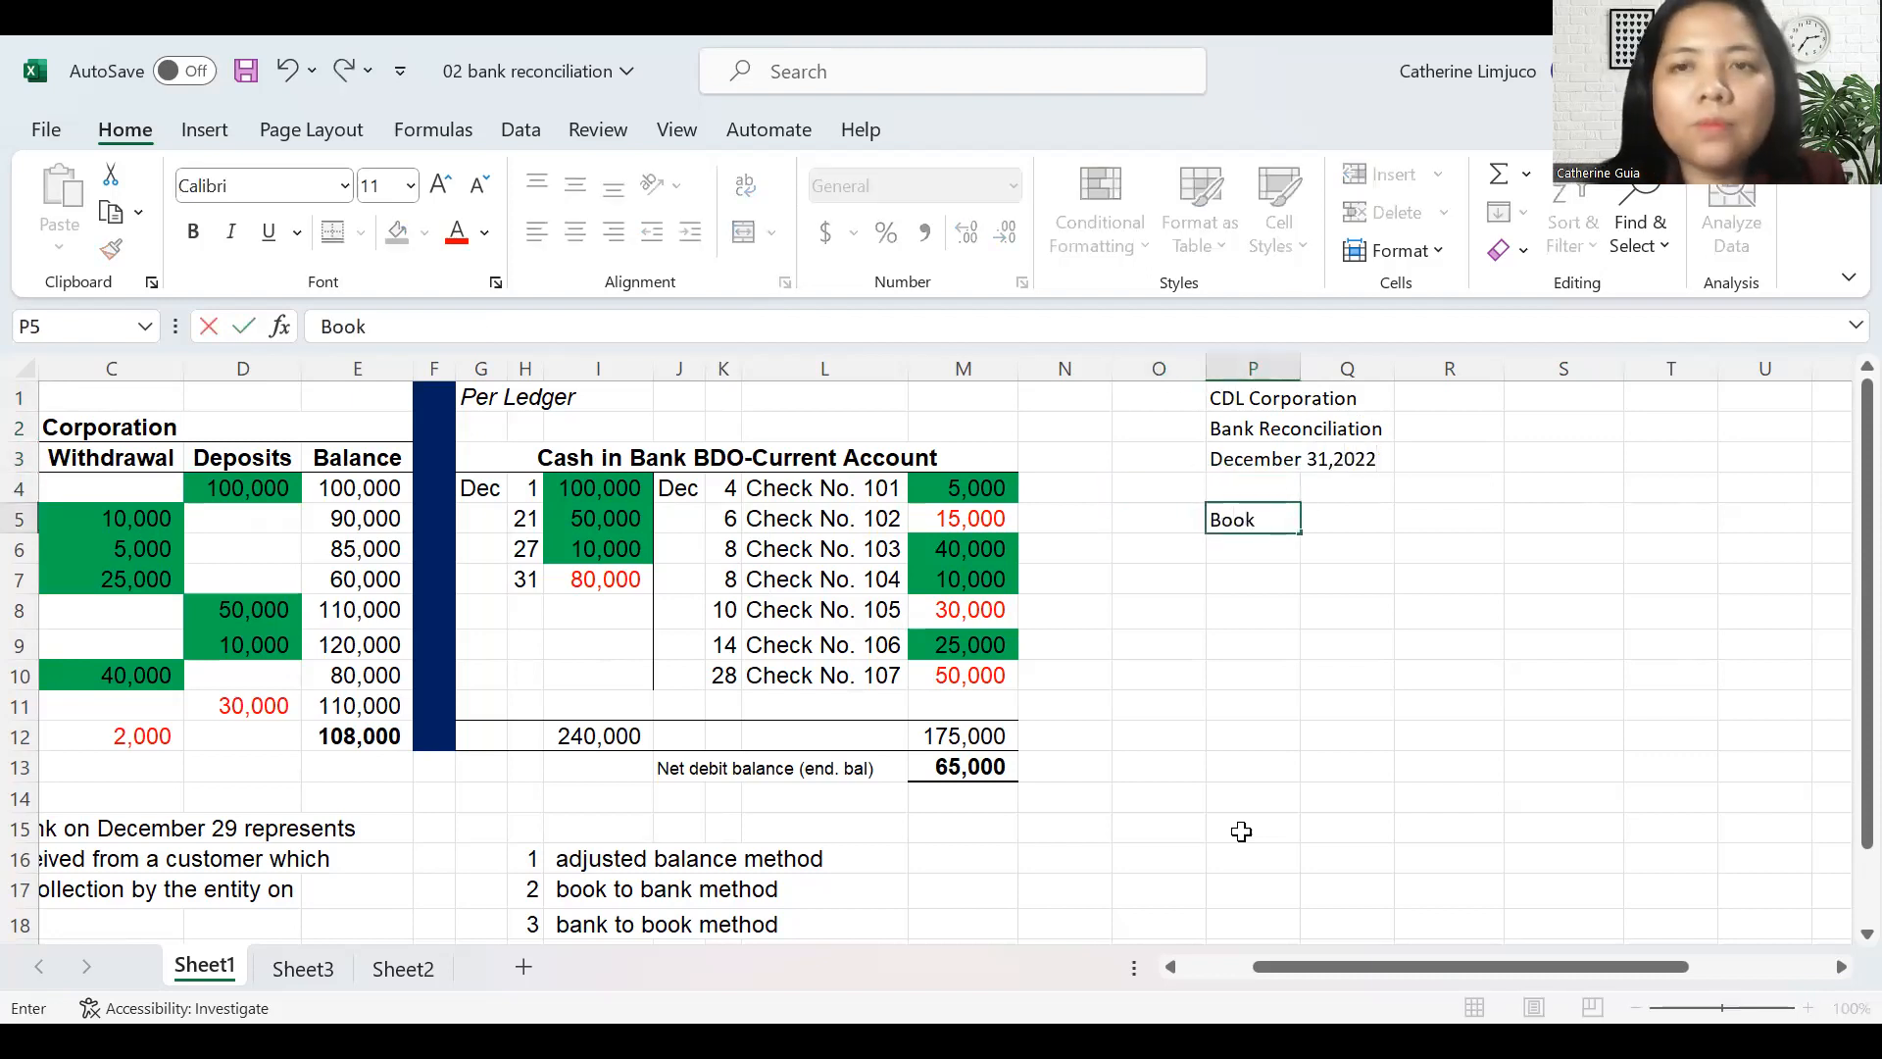
pyautogui.write(' balance')
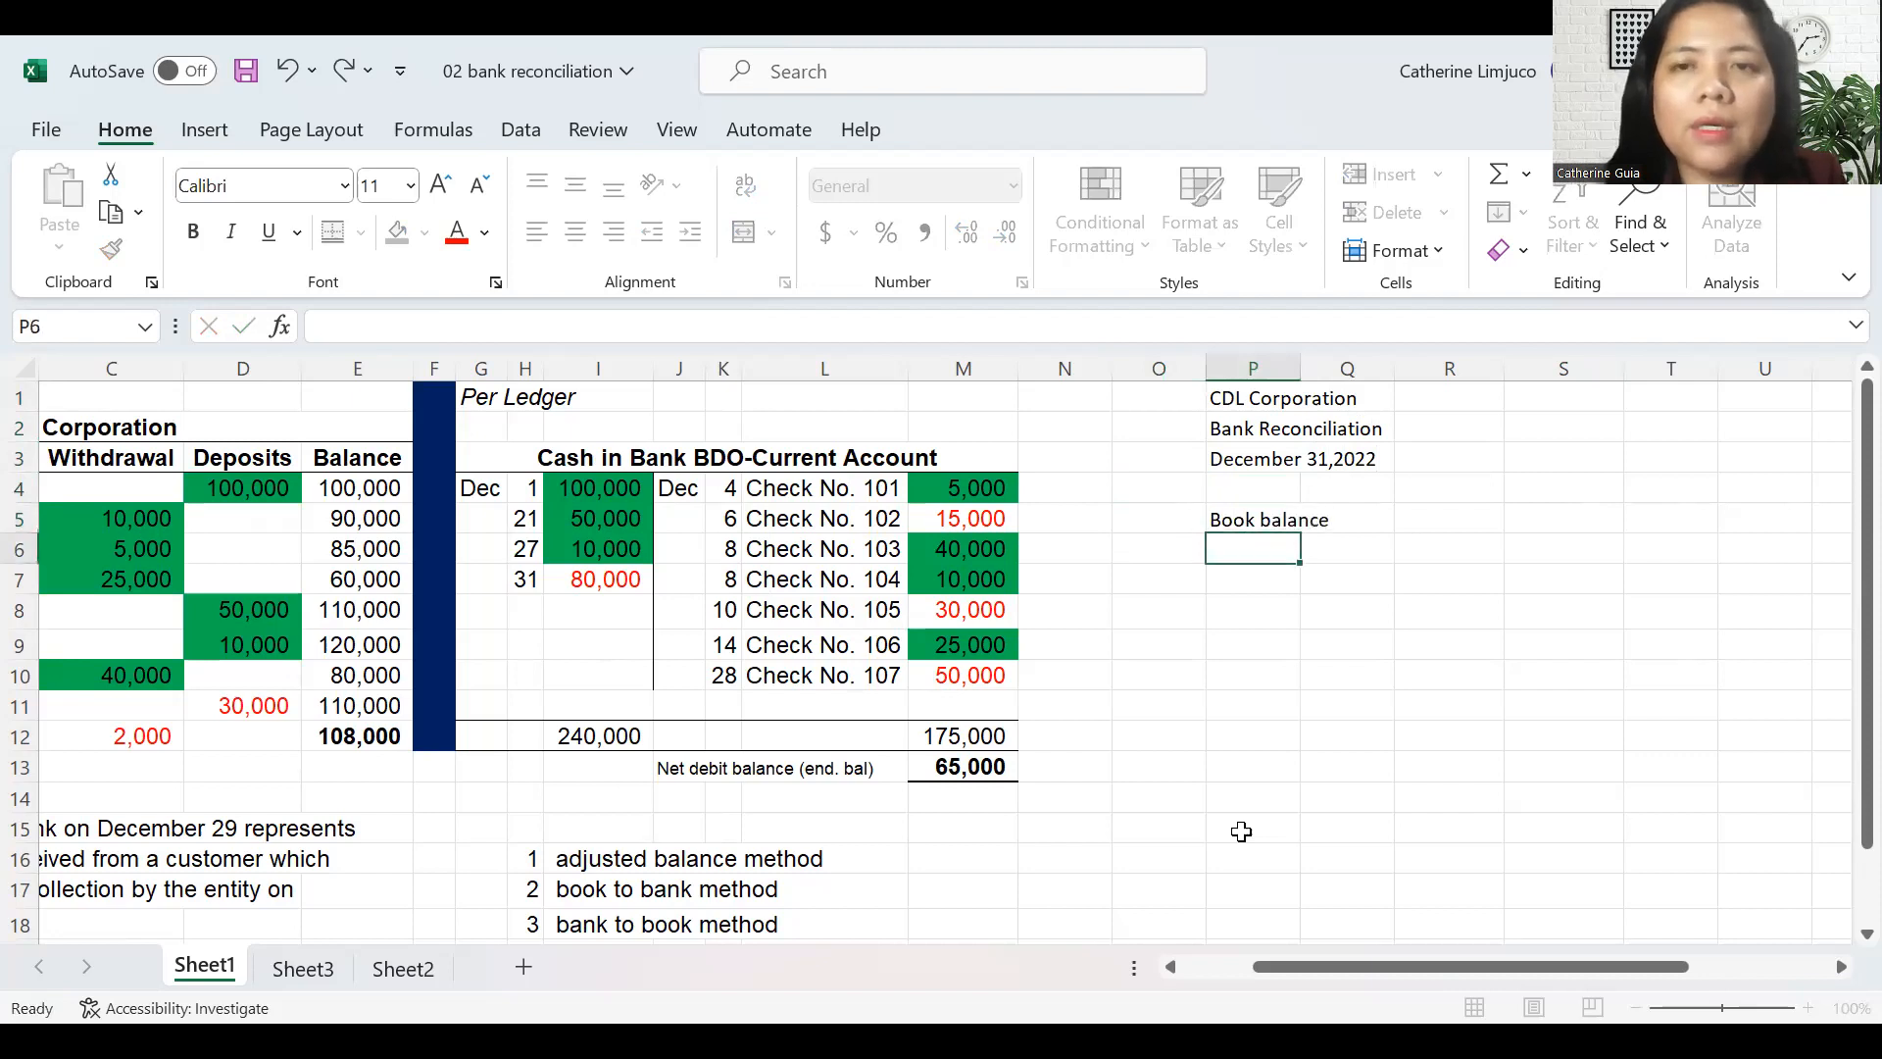
pyautogui.press('Return')
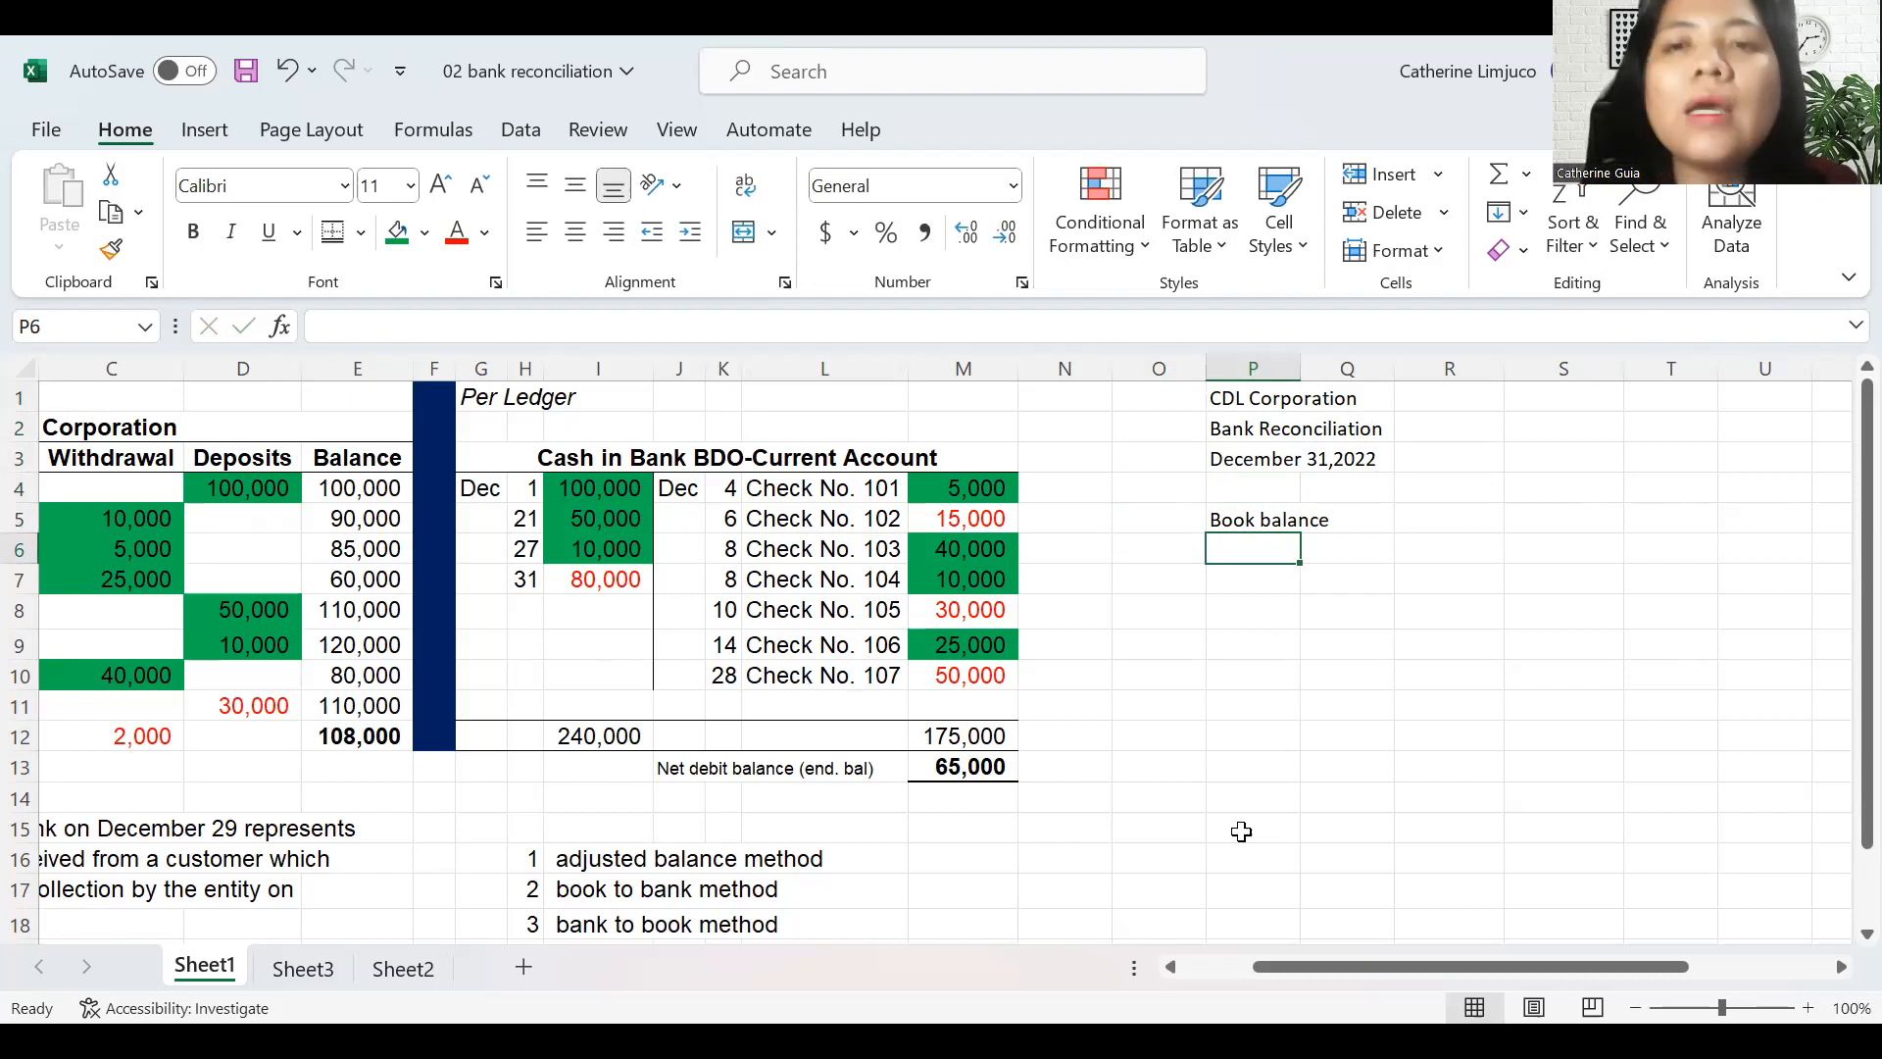
pyautogui.press('Up')
pyautogui.press('Right')
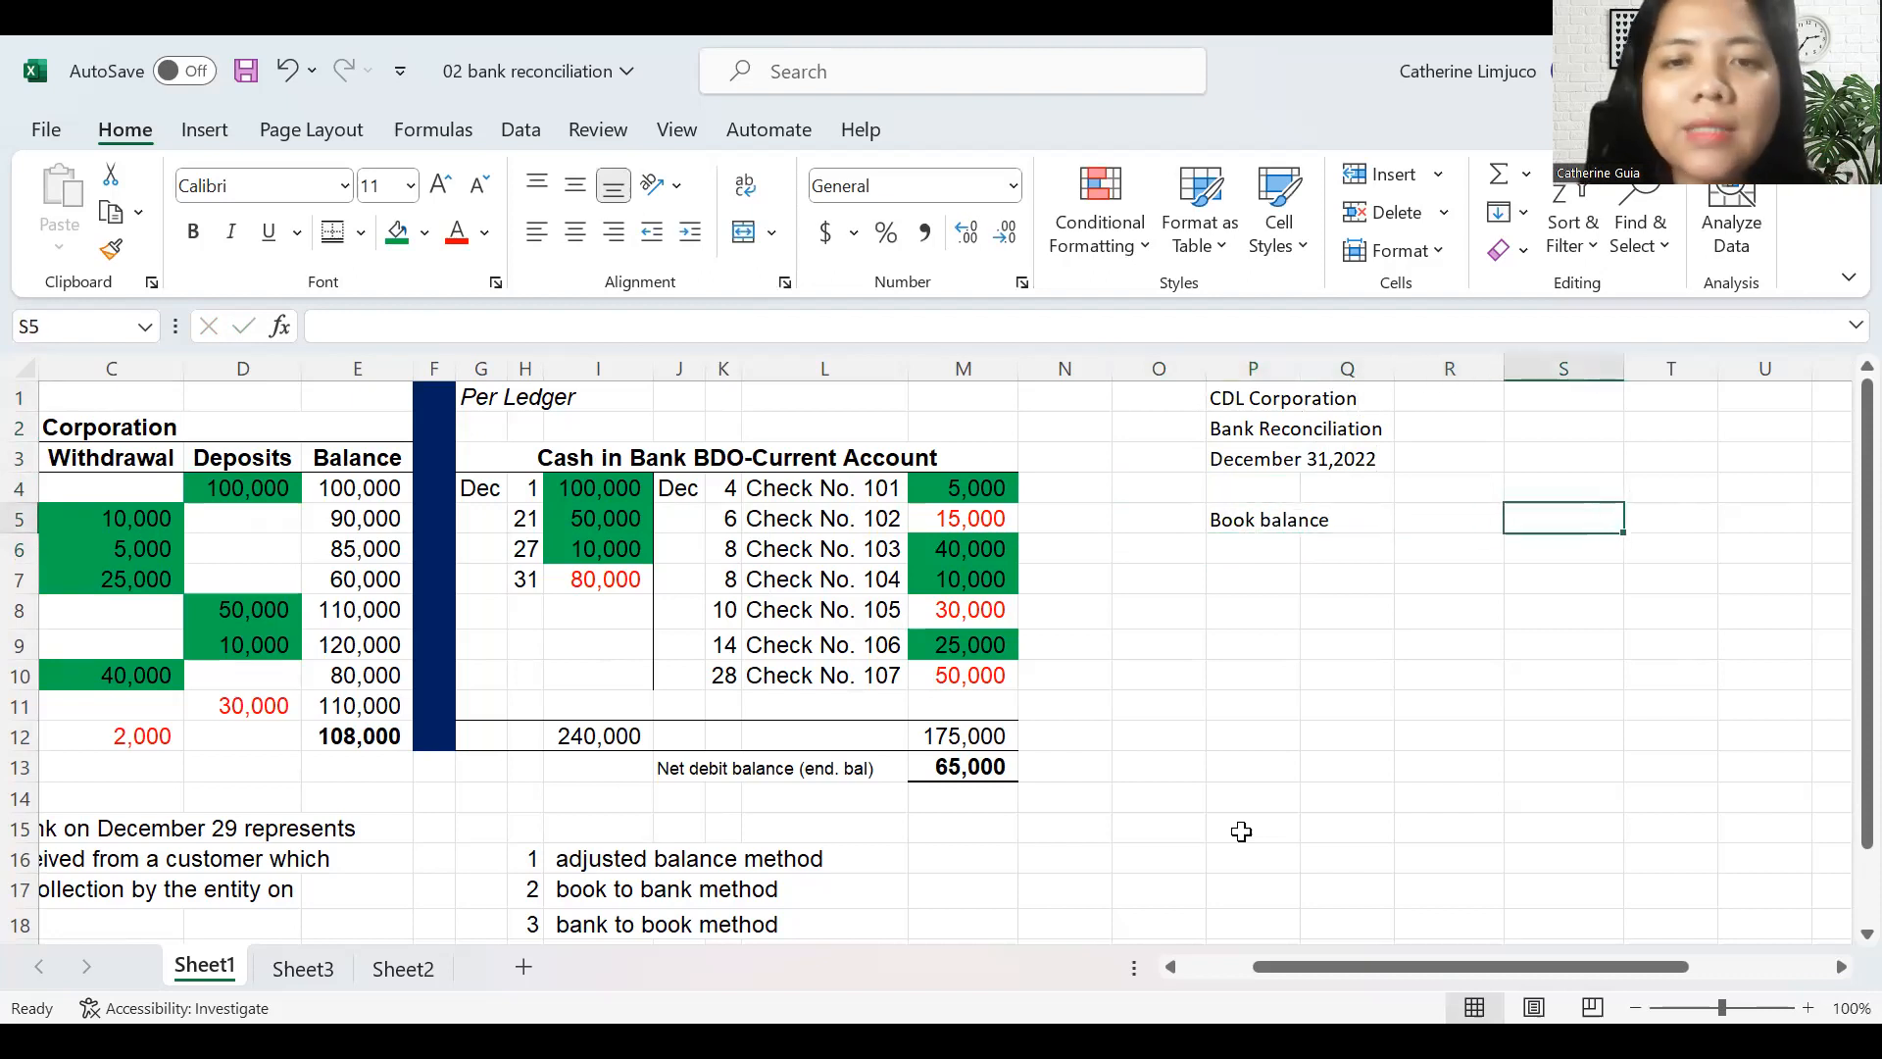
pyautogui.write('65000')
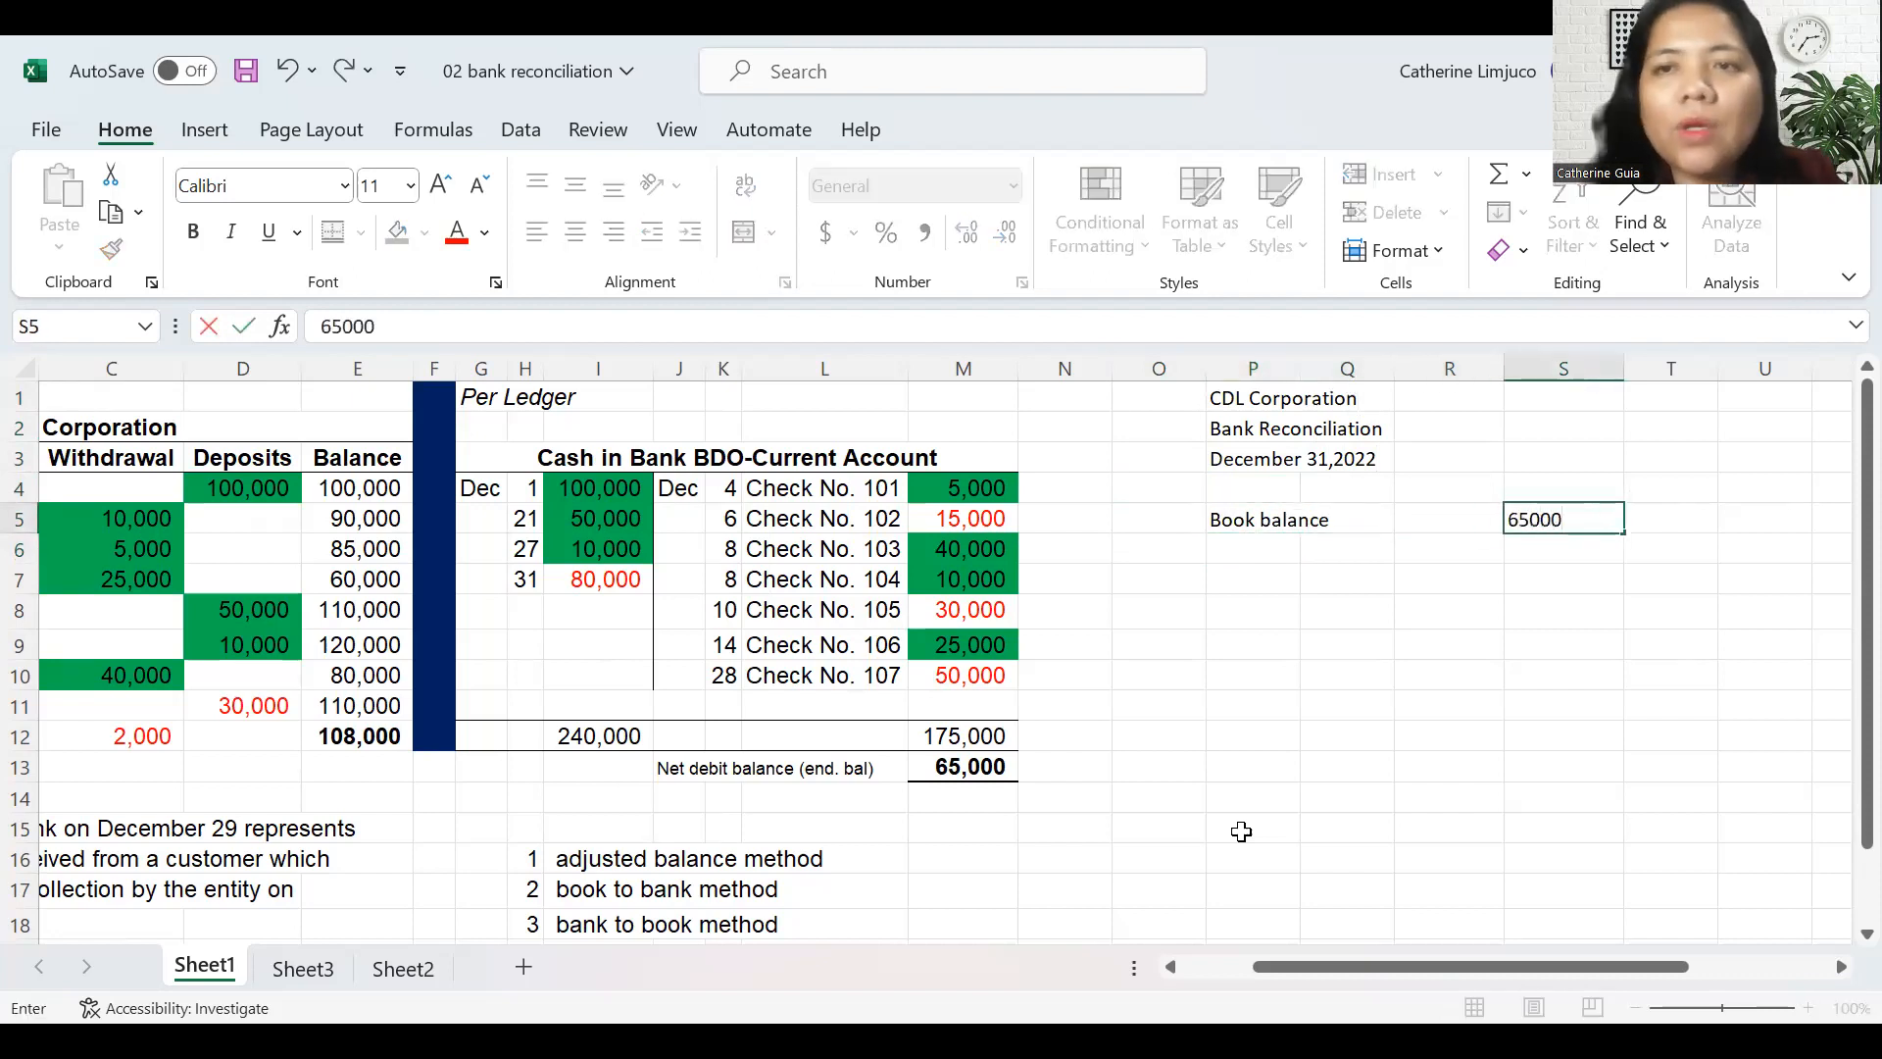
pyautogui.press('Return')
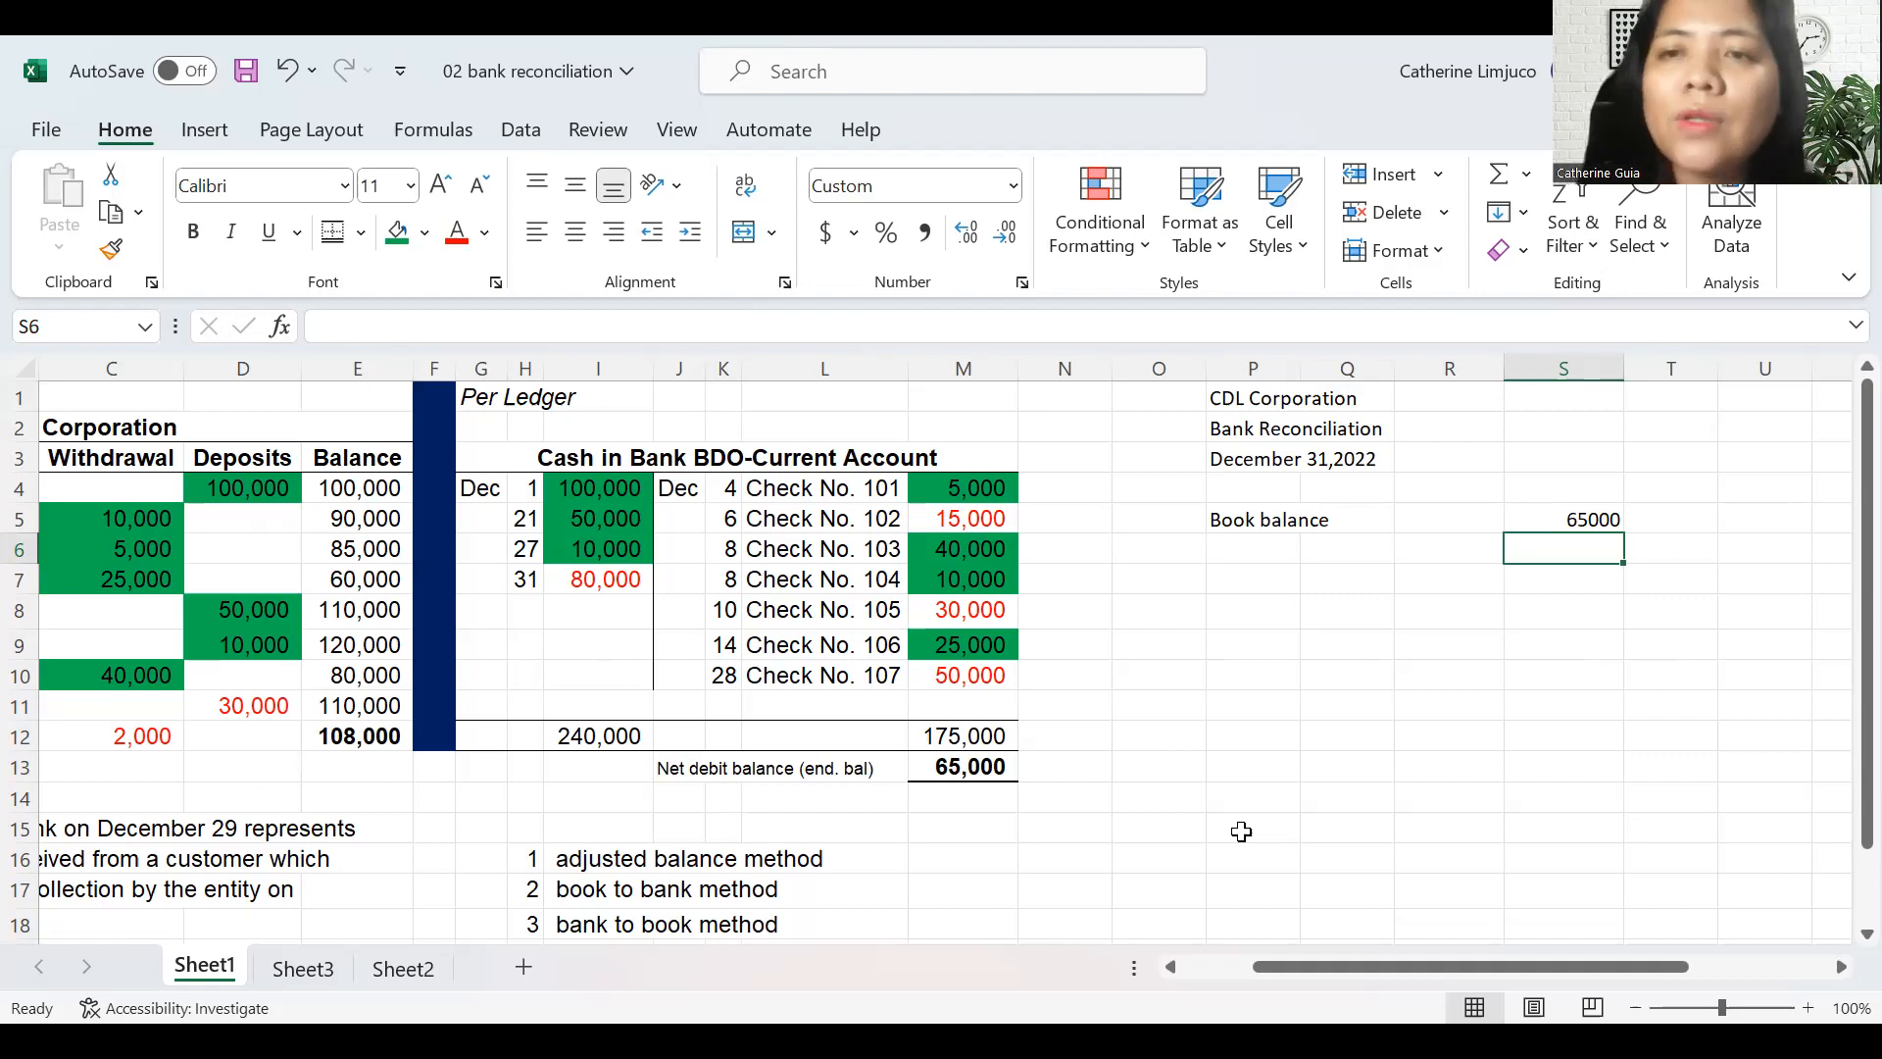
# - Review the color-marked bank and ledger entries for reconciling items that affect the book balance
pyautogui.press('Left')
pyautogui.press('Left')
pyautogui.press('Left')
pyautogui.press('Left')
pyautogui.press('Left')
pyautogui.press('Left')
pyautogui.press('Left')
pyautogui.press('Left')
pyautogui.press('Left')
pyautogui.press('Left')
pyautogui.press('Left')
pyautogui.press('Left')
pyautogui.press('Left')
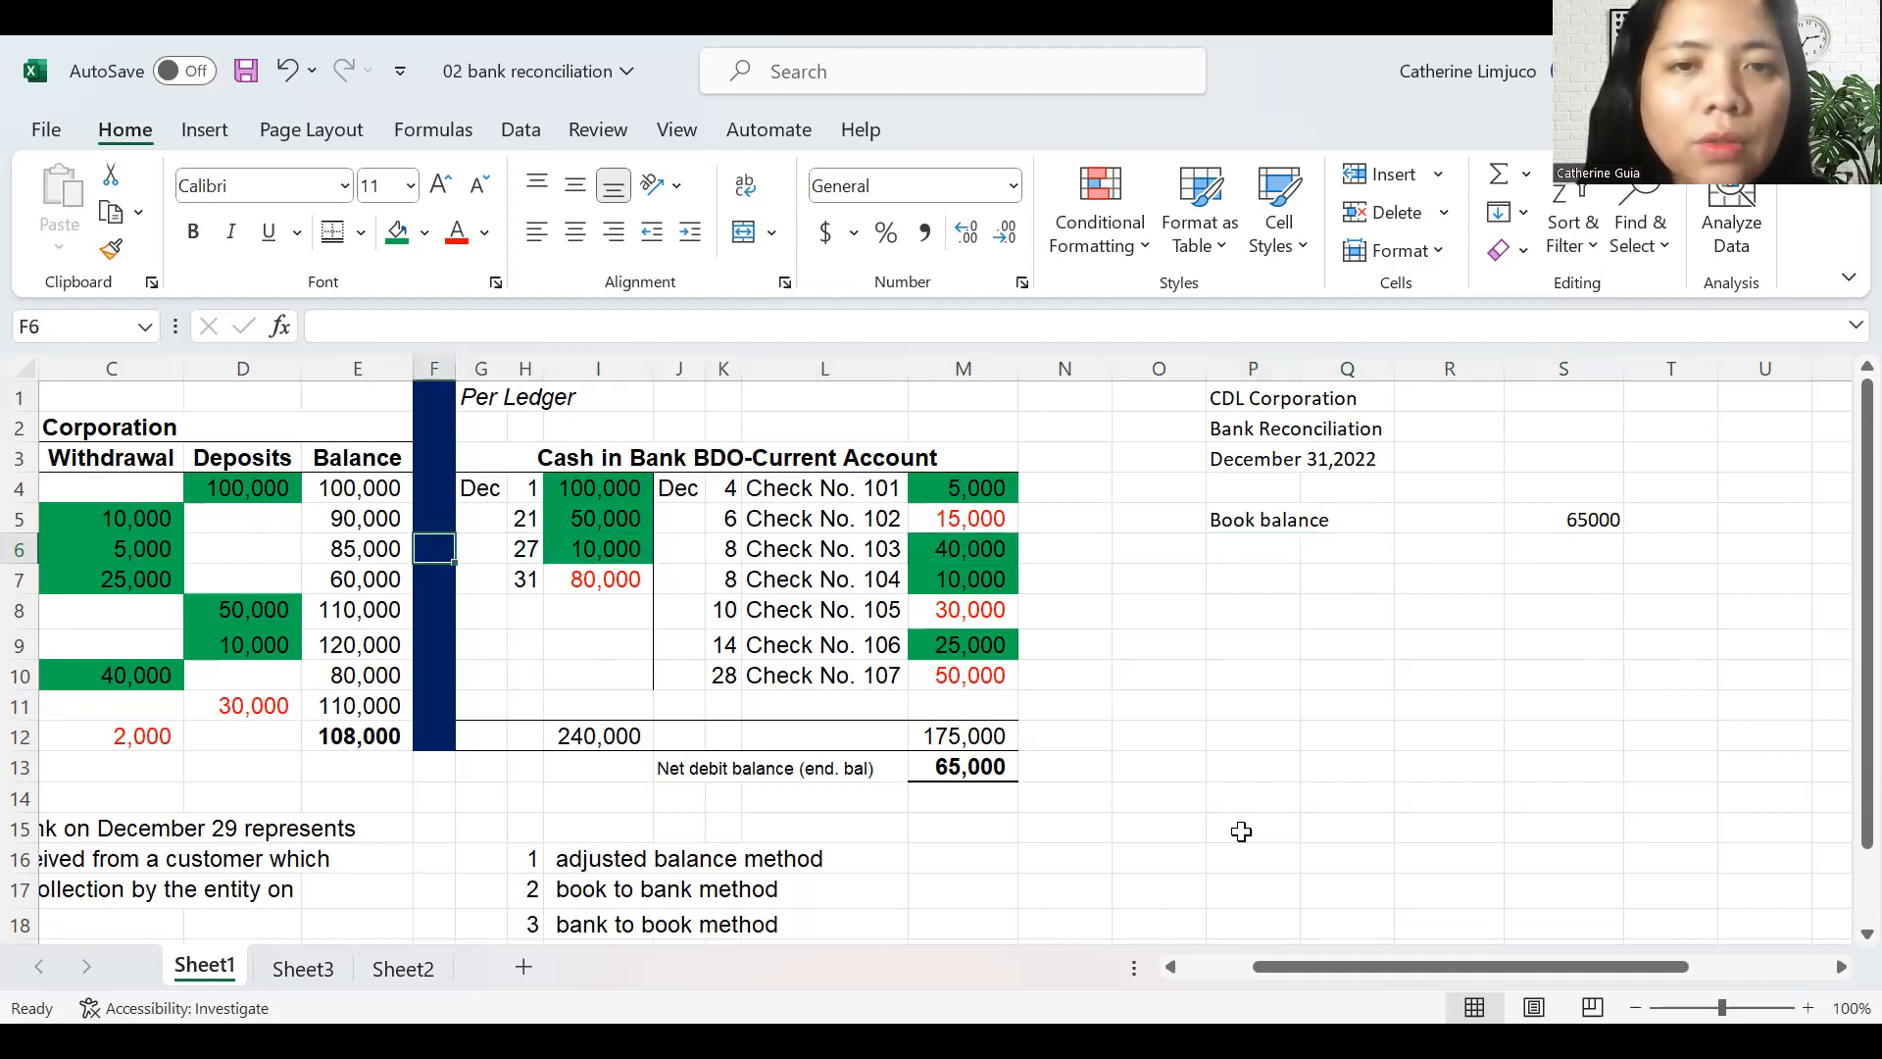
pyautogui.press('Right')
pyautogui.press('Right')
pyautogui.press('Right')
pyautogui.press('Right')
pyautogui.press('Right')
pyautogui.press('Right')
pyautogui.press('Right')
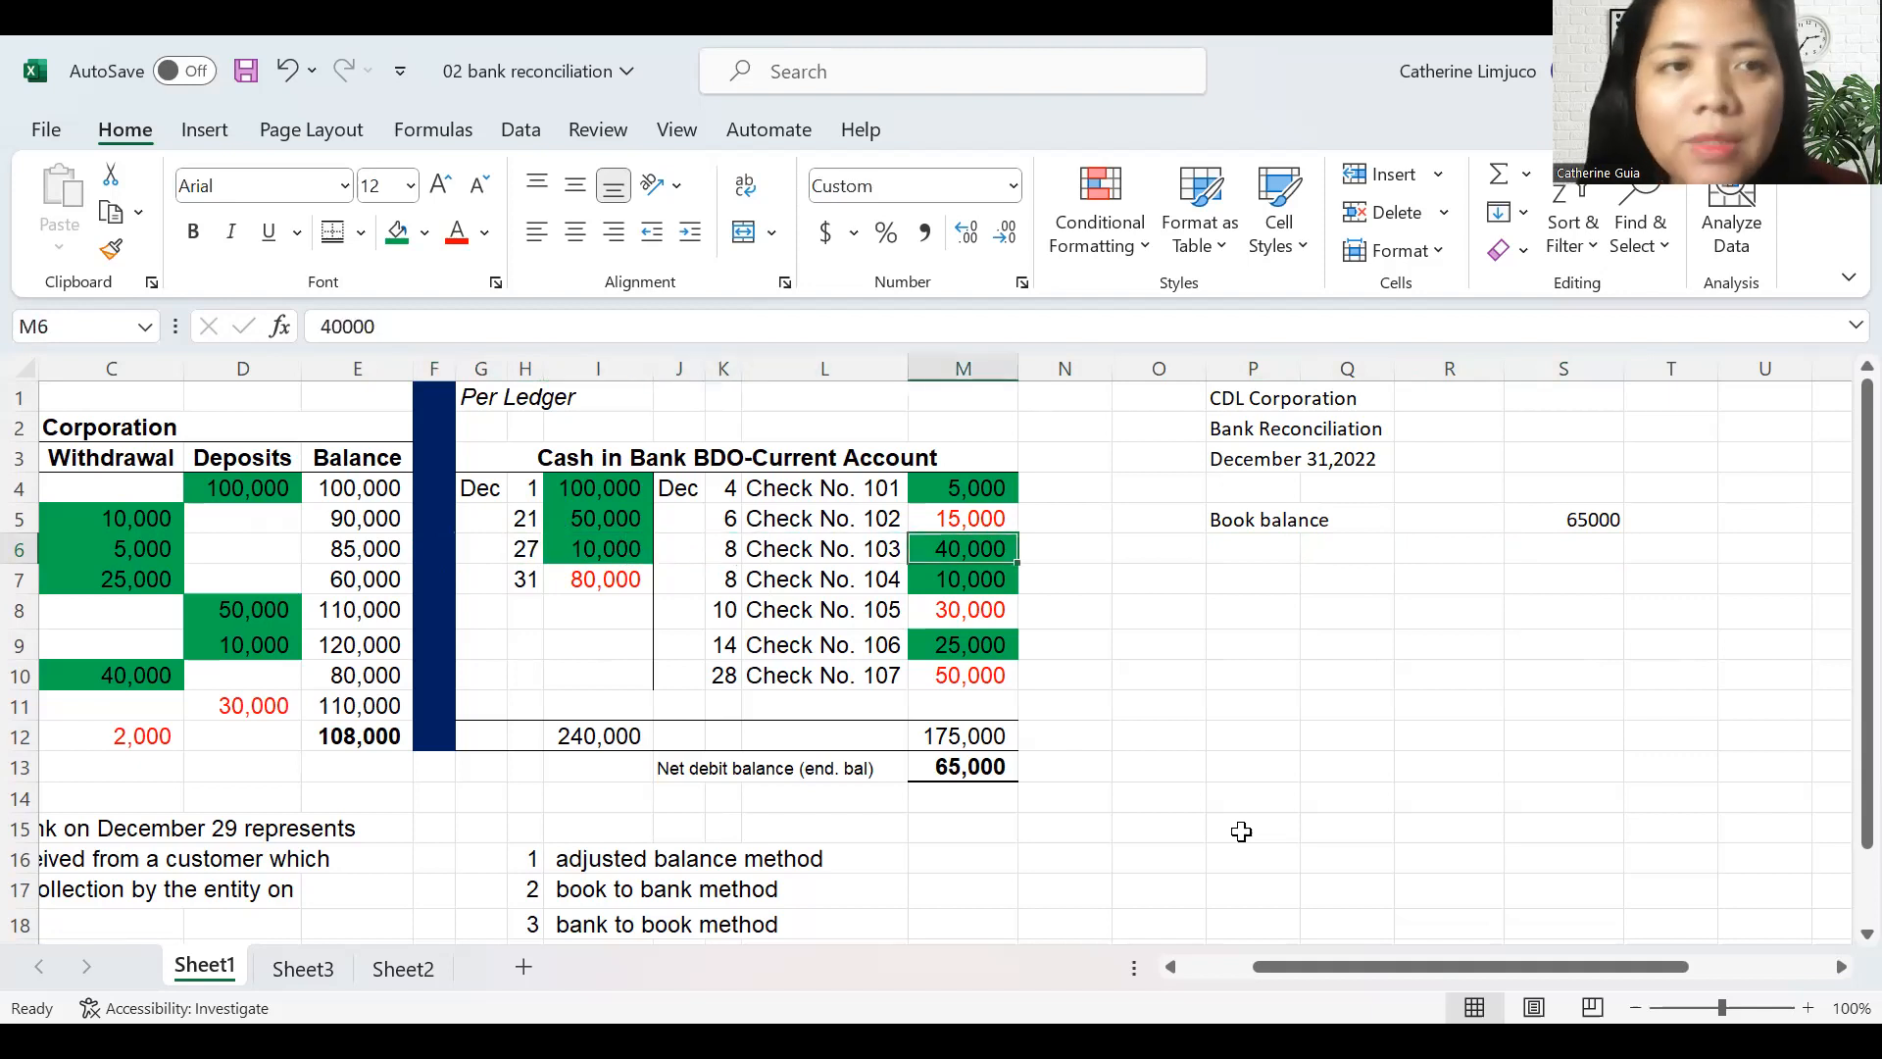
pyautogui.press('Right')
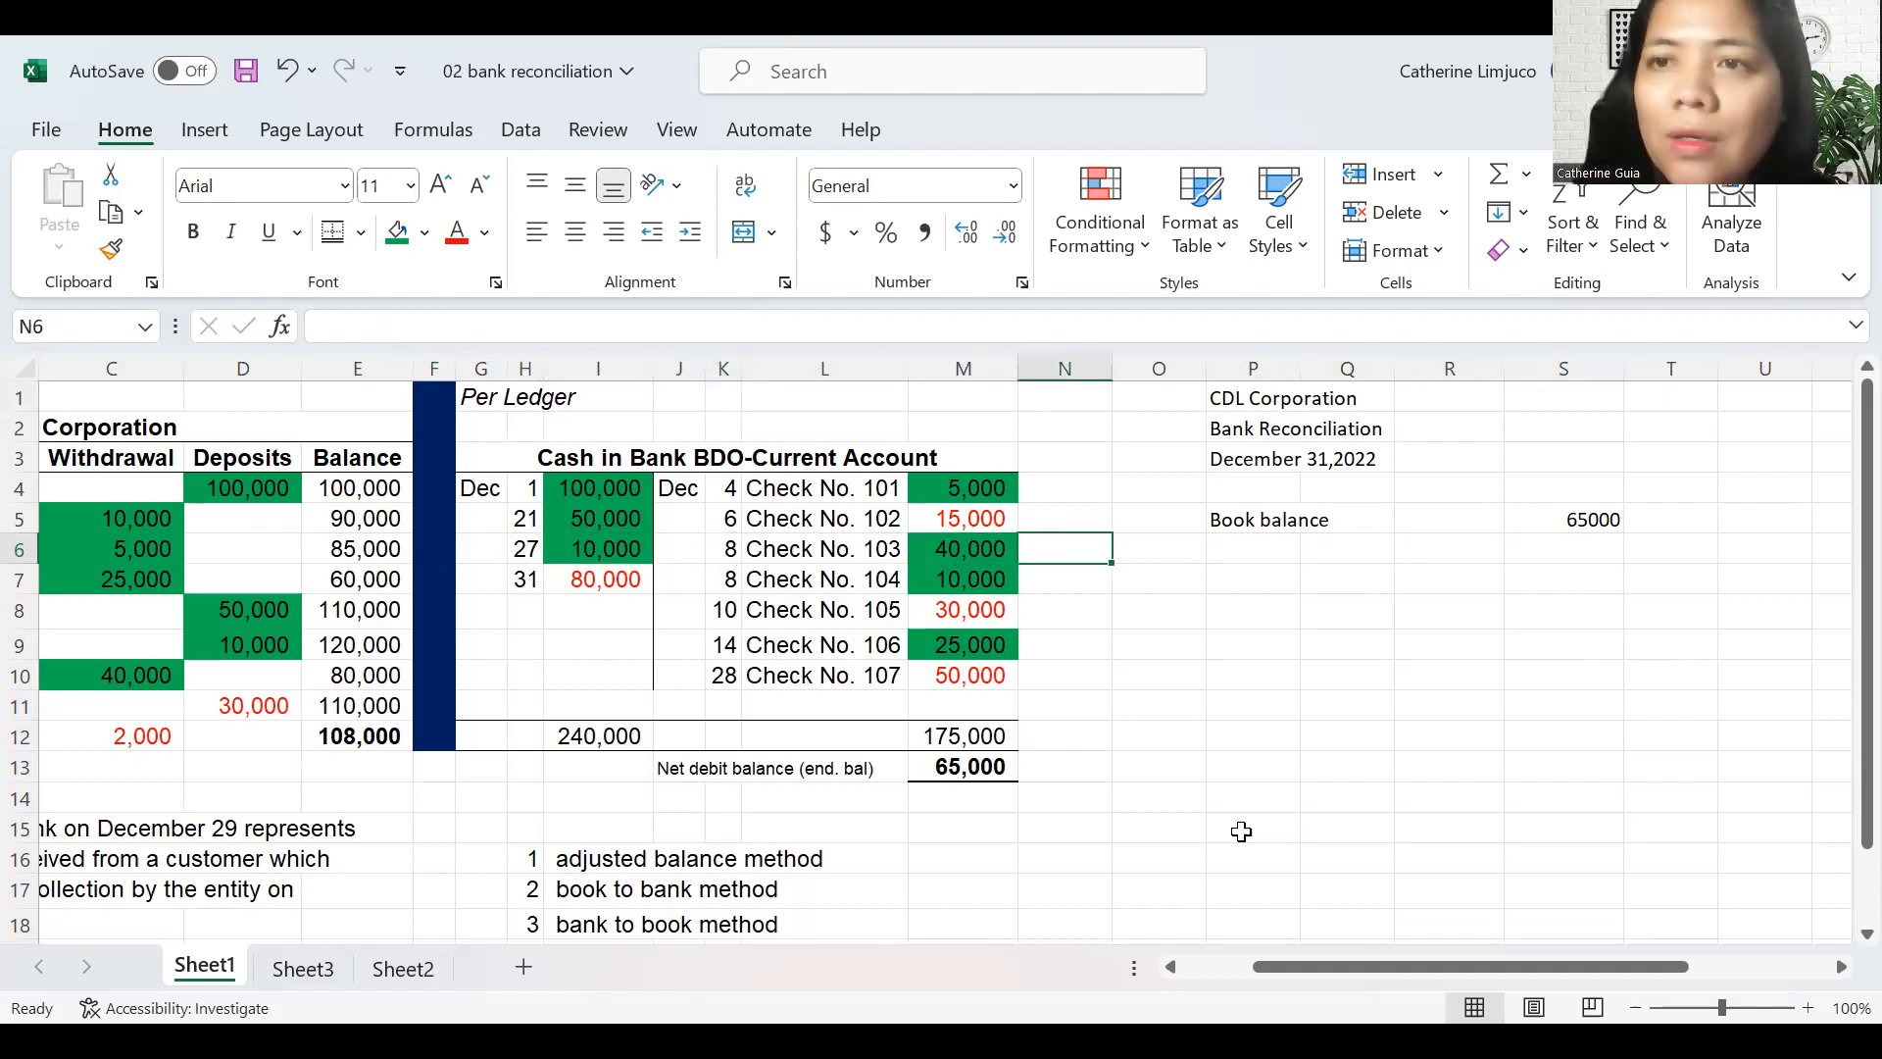
pyautogui.press('Up')
pyautogui.press('Up')
pyautogui.press('Up')
pyautogui.press('Up')
pyautogui.press('Down')
pyautogui.press('Down')
pyautogui.press('Down')
pyautogui.press('Left')
pyautogui.press('Left')
pyautogui.press('Left')
pyautogui.press('Left')
pyautogui.press('Left')
pyautogui.press('Left')
pyautogui.press('Left')
pyautogui.press('Left')
pyautogui.press('Left')
pyautogui.press('Left')
pyautogui.press('Left')
pyautogui.press('Left')
pyautogui.press('Right')
pyautogui.press('Right')
pyautogui.press('Right')
pyautogui.press('Right')
pyautogui.press('Right')
pyautogui.press('Right')
pyautogui.press('Right')
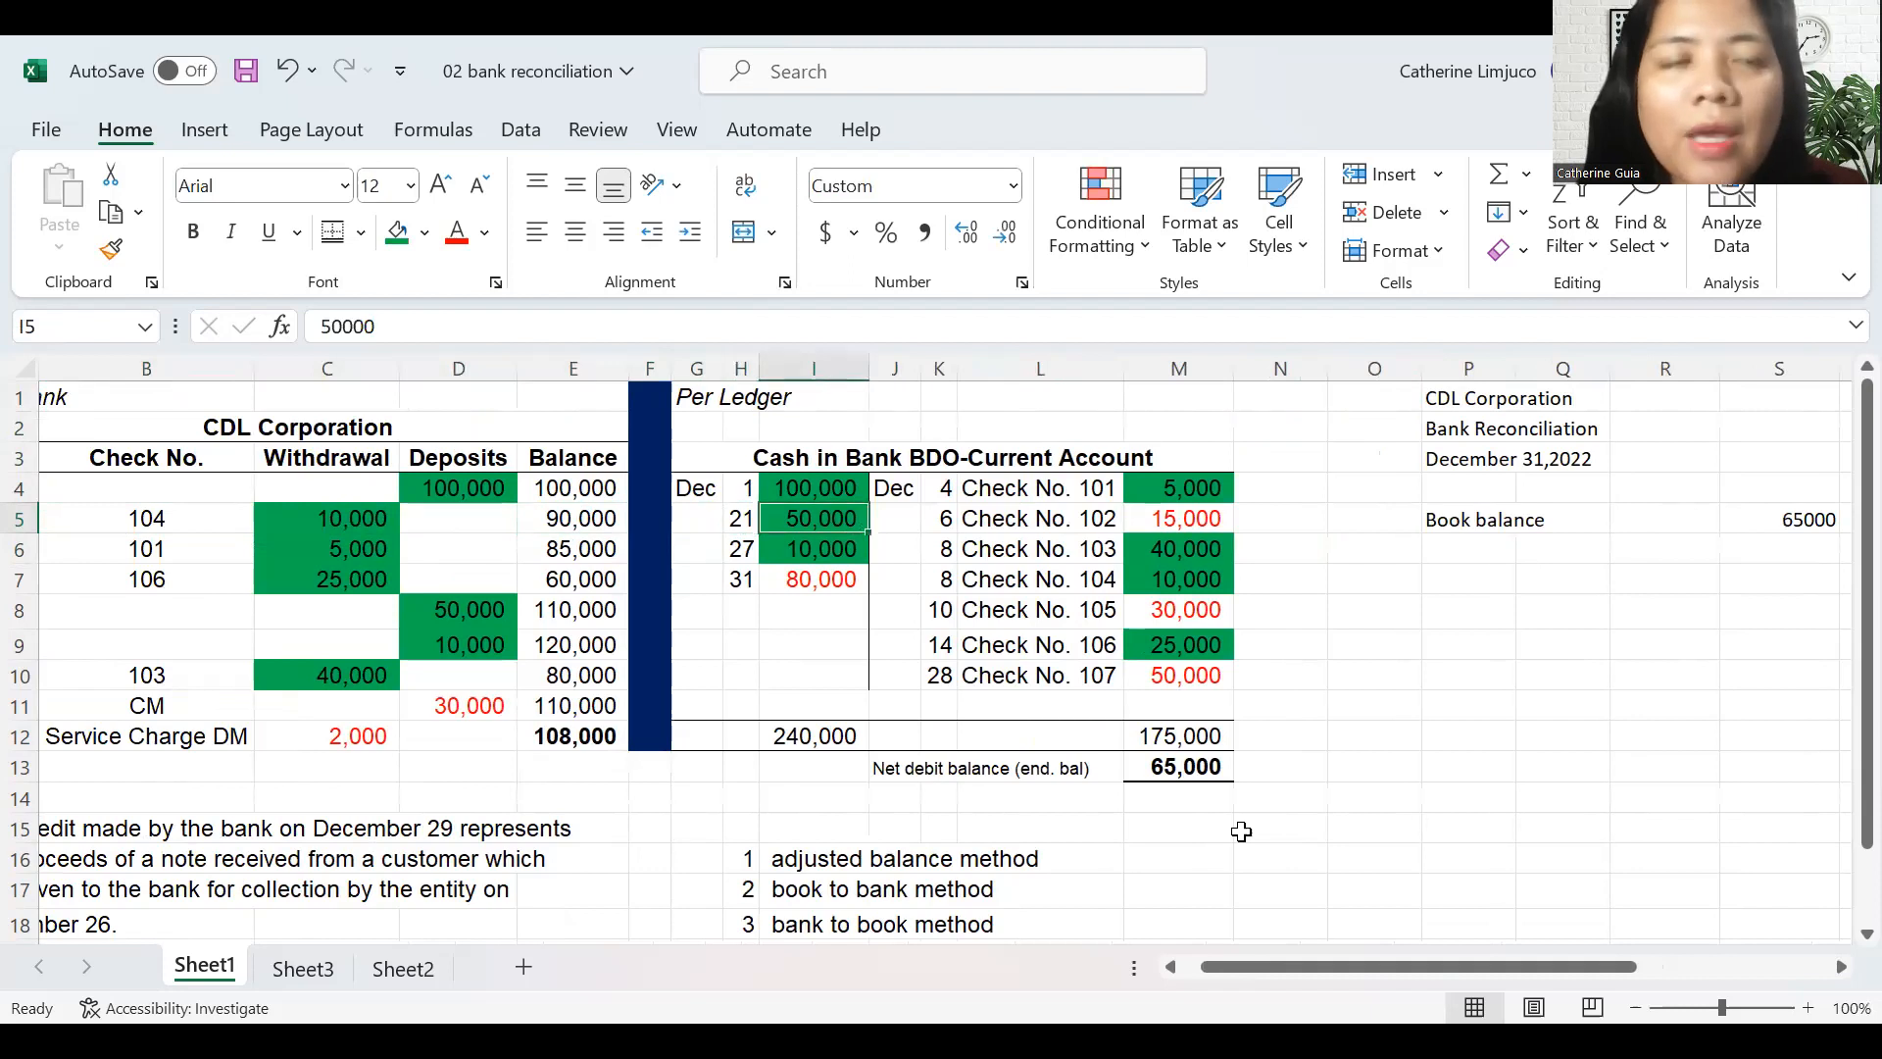
pyautogui.press('Left')
pyautogui.press('Left')
pyautogui.press('Left')
pyautogui.press('Left')
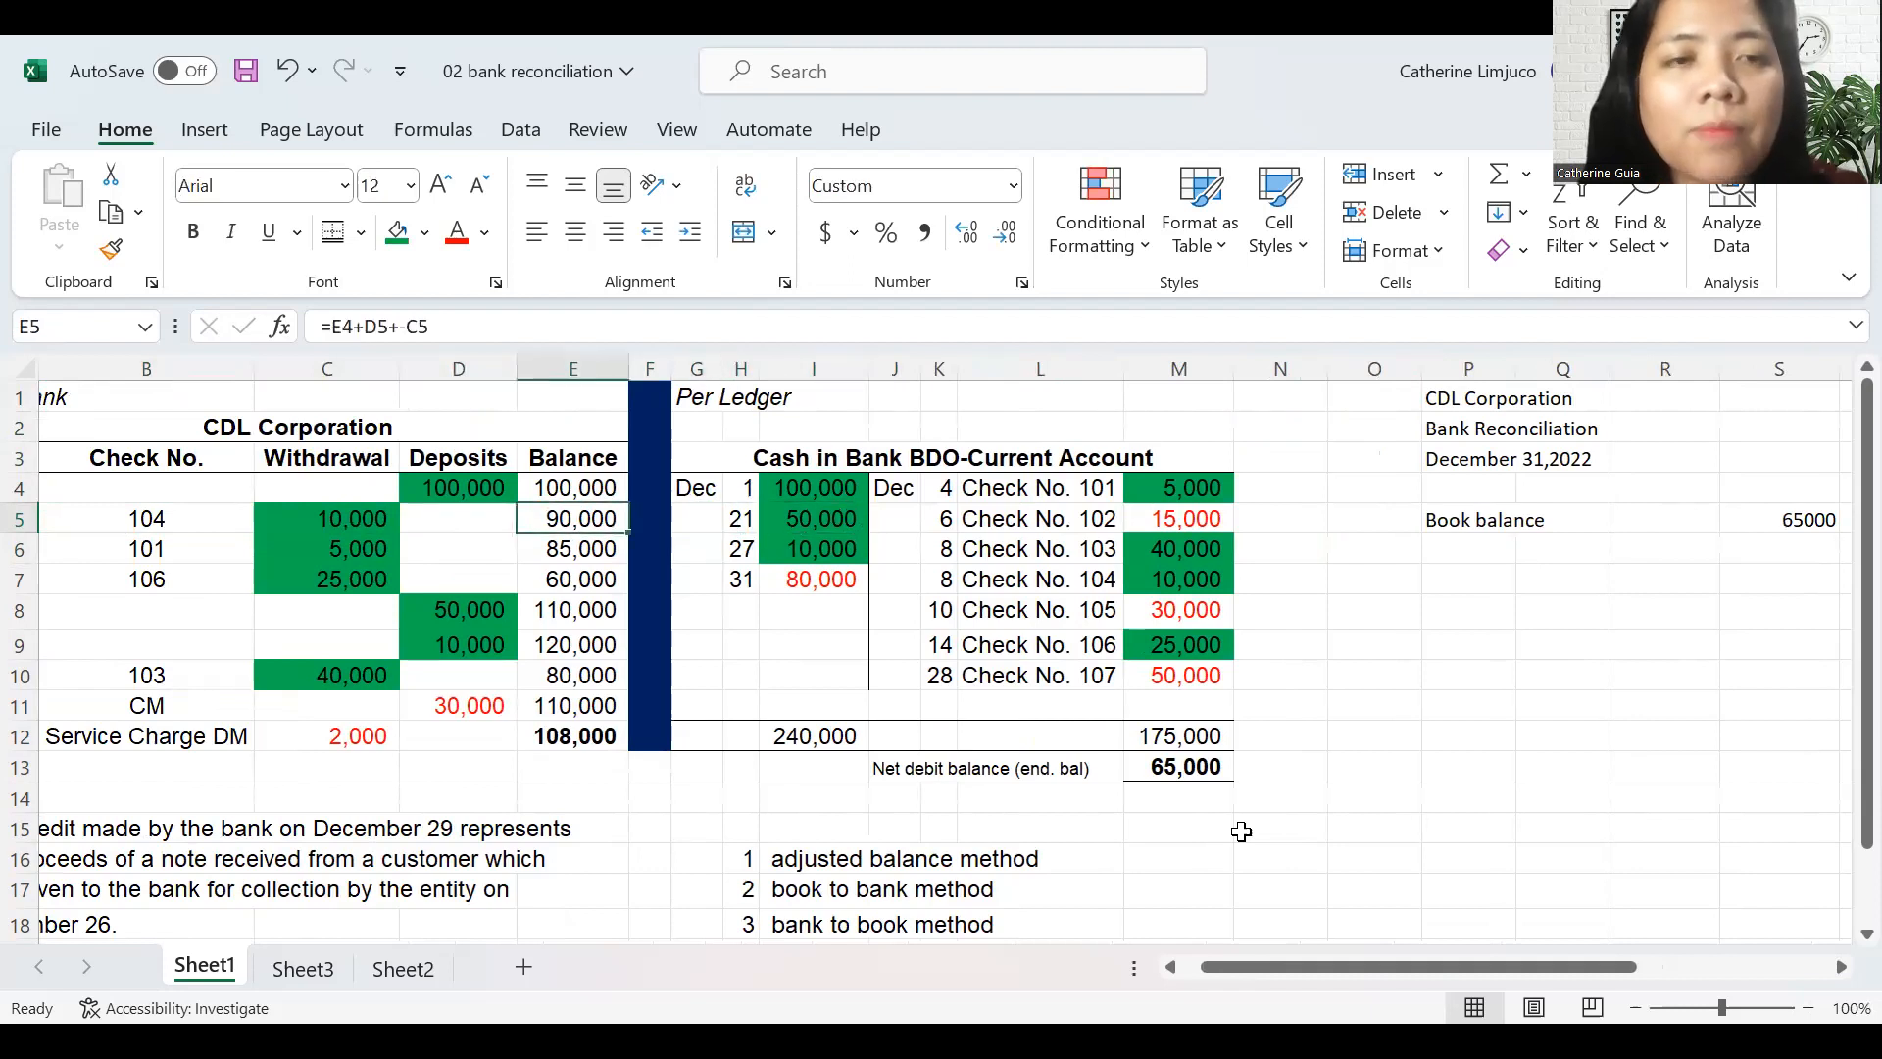
pyautogui.press('Right')
pyautogui.press('Right')
pyautogui.press('Right')
pyautogui.press('Right')
pyautogui.press('Right')
pyautogui.press('Right')
pyautogui.press('Right')
pyautogui.press('Right')
pyautogui.press('Right')
pyautogui.press('Right')
pyautogui.press('Right')
pyautogui.press('Right')
pyautogui.press('Right')
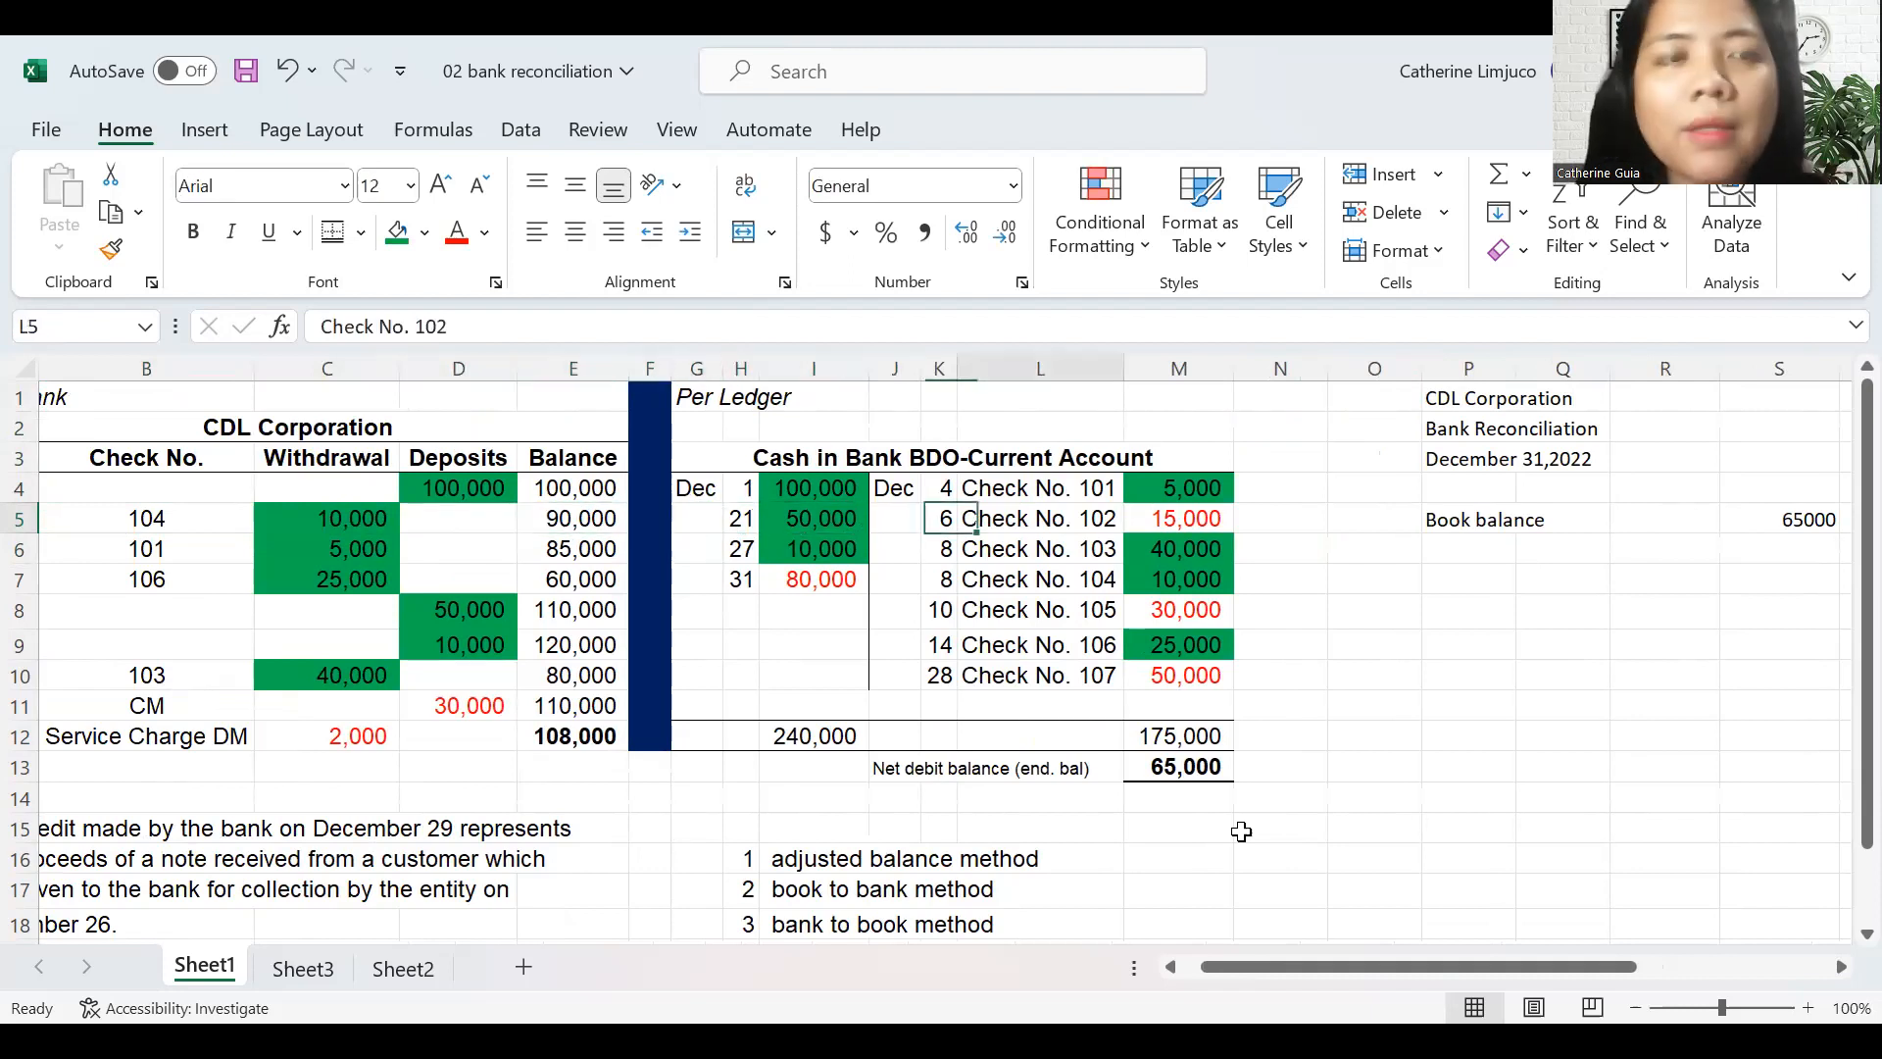
pyautogui.press('Left')
pyautogui.press('Left')
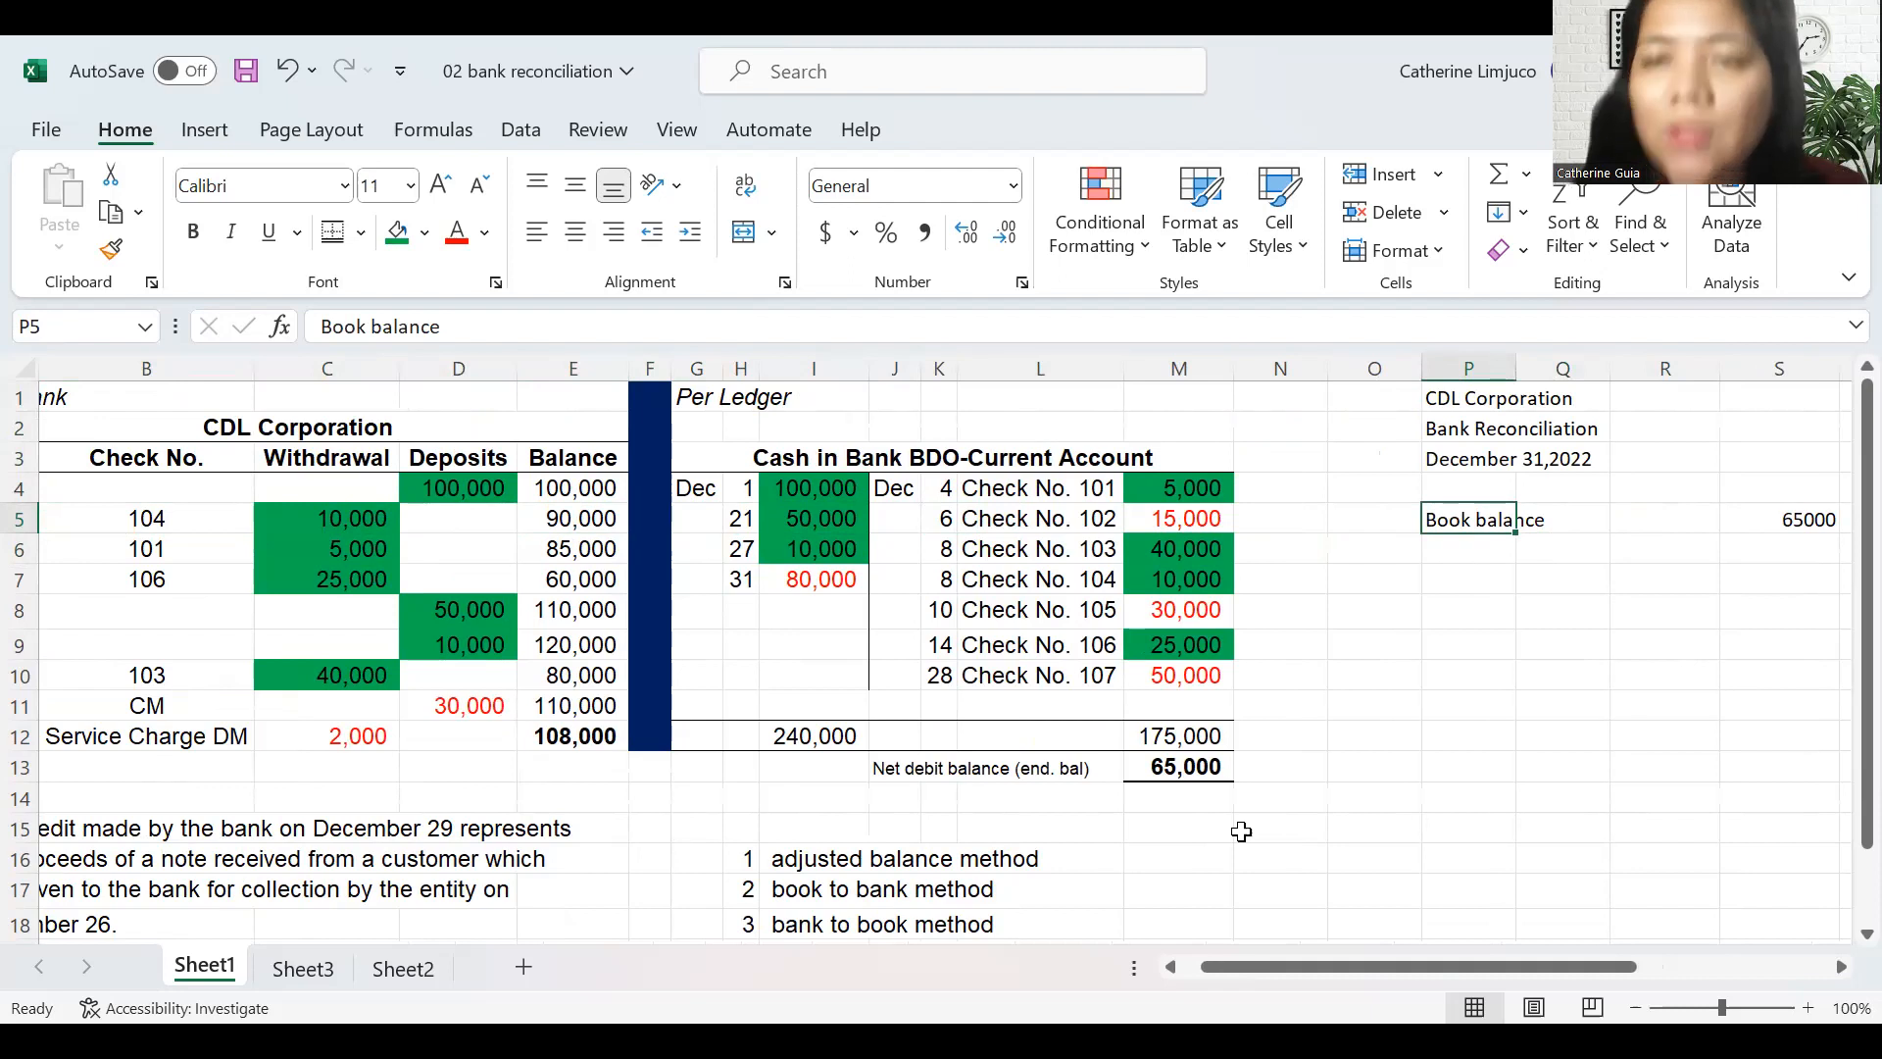
# - Examine the unmatched credit memo and service charge debit memo in rows 11 and 12 of the bank statement
pyautogui.press('Down')
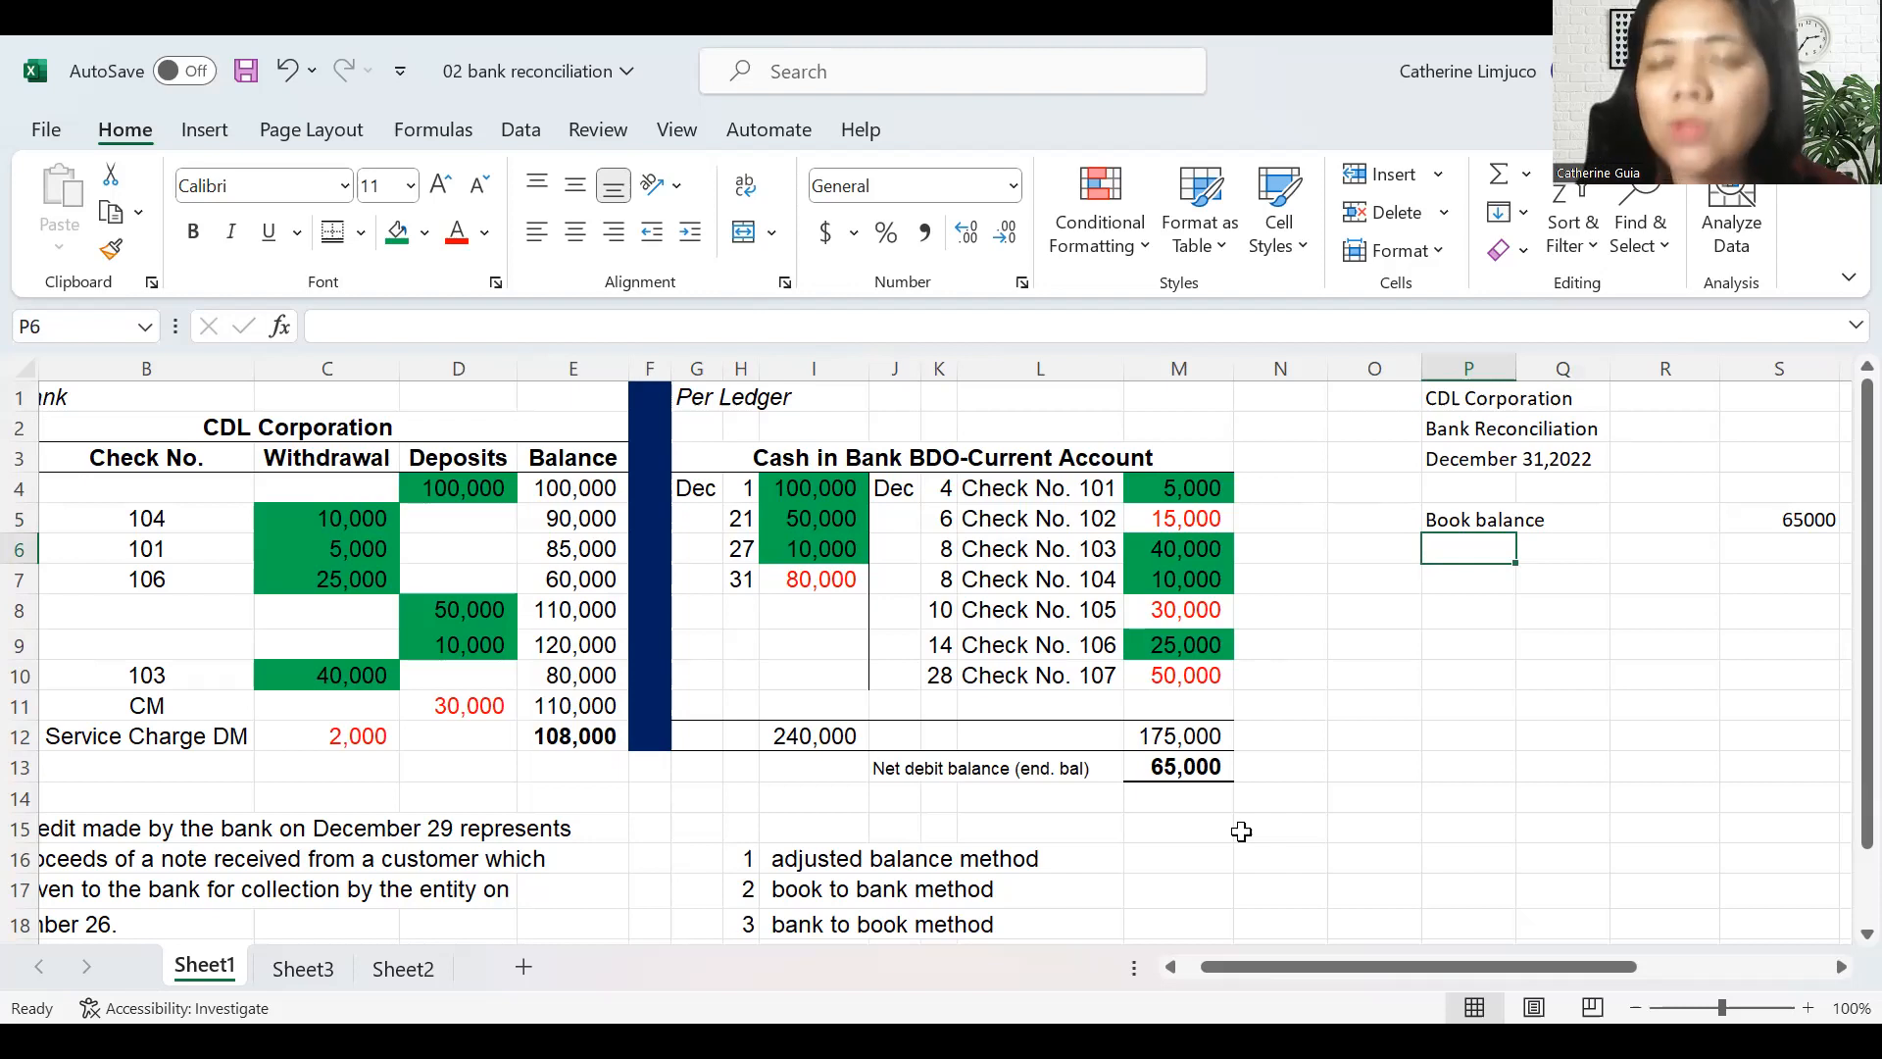
pyautogui.press('Left')
pyautogui.press('Left')
pyautogui.press('Left')
pyautogui.press('Left')
pyautogui.press('Left')
pyautogui.press('Left')
pyautogui.press('Left')
pyautogui.press('Left')
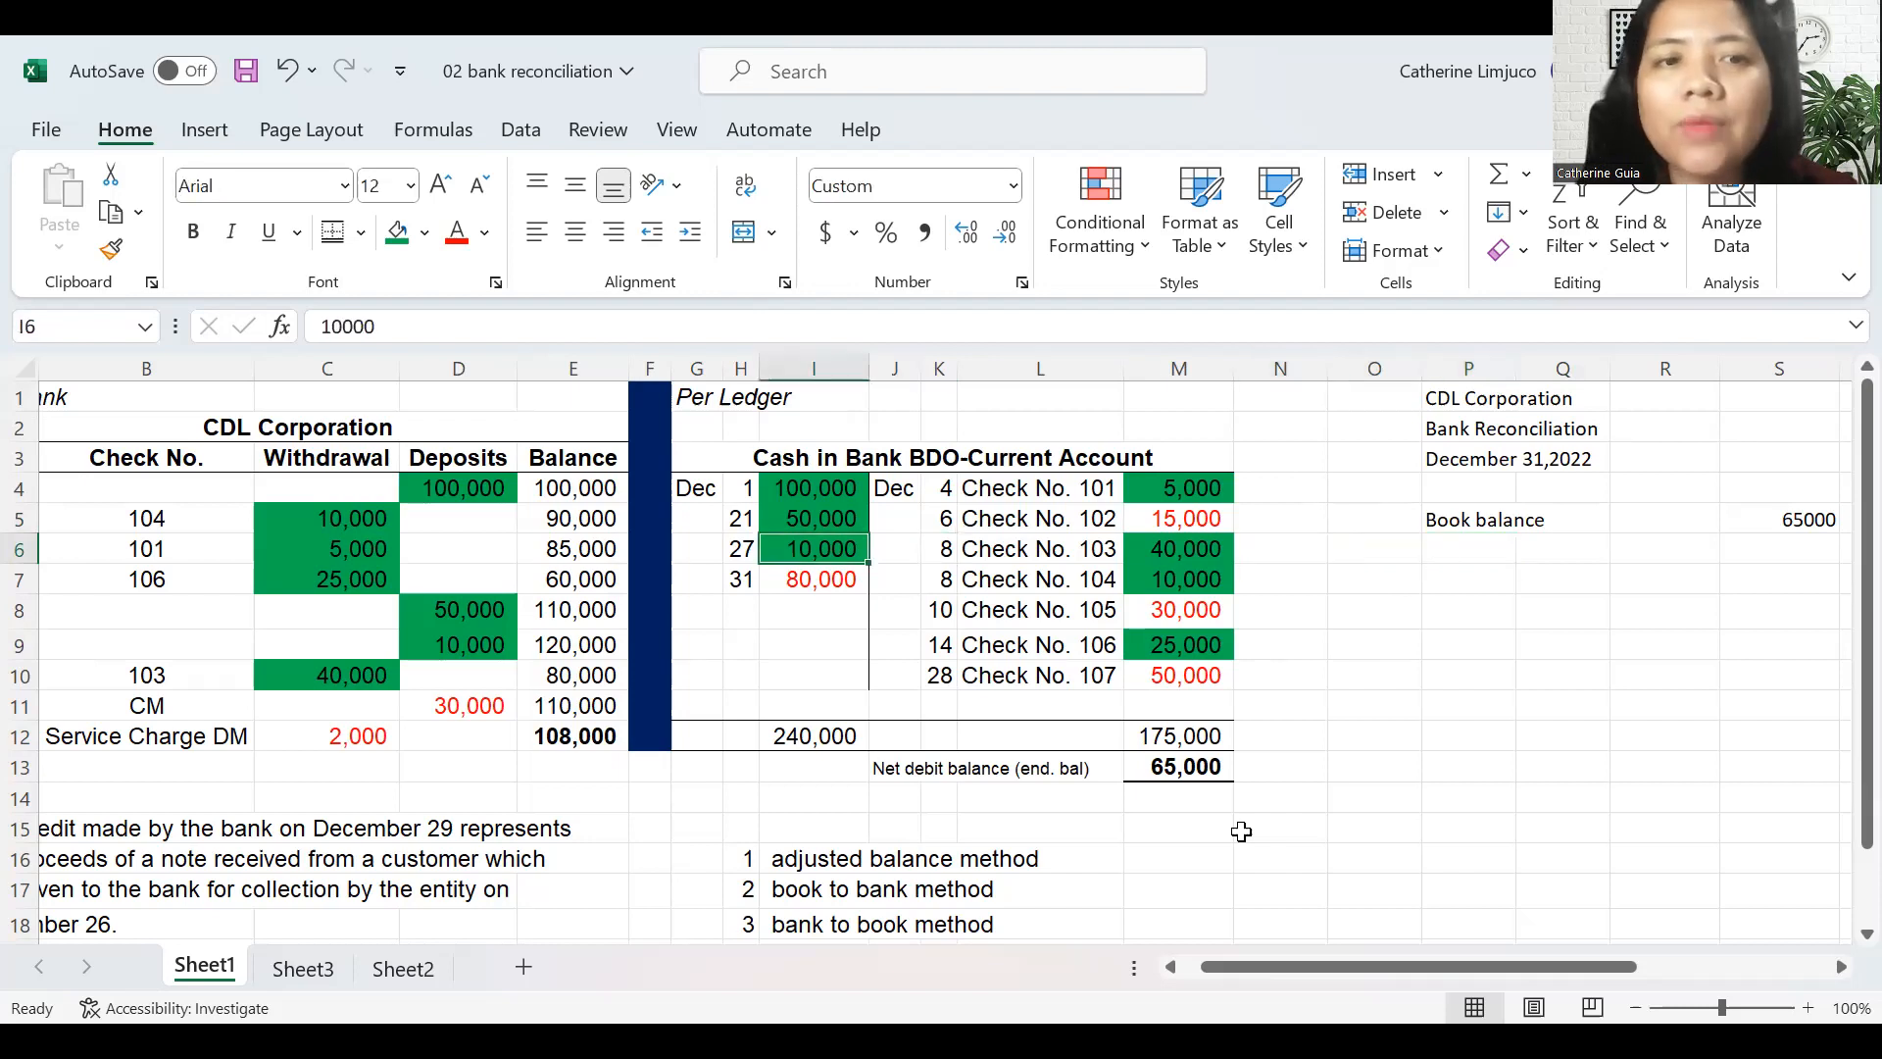
pyautogui.press('Left')
pyautogui.press('Left')
pyautogui.press('Left')
pyautogui.press('Left')
pyautogui.press('Left')
pyautogui.press('Left')
pyautogui.press('Left')
pyautogui.press('Down')
pyautogui.press('Down')
pyautogui.press('Down')
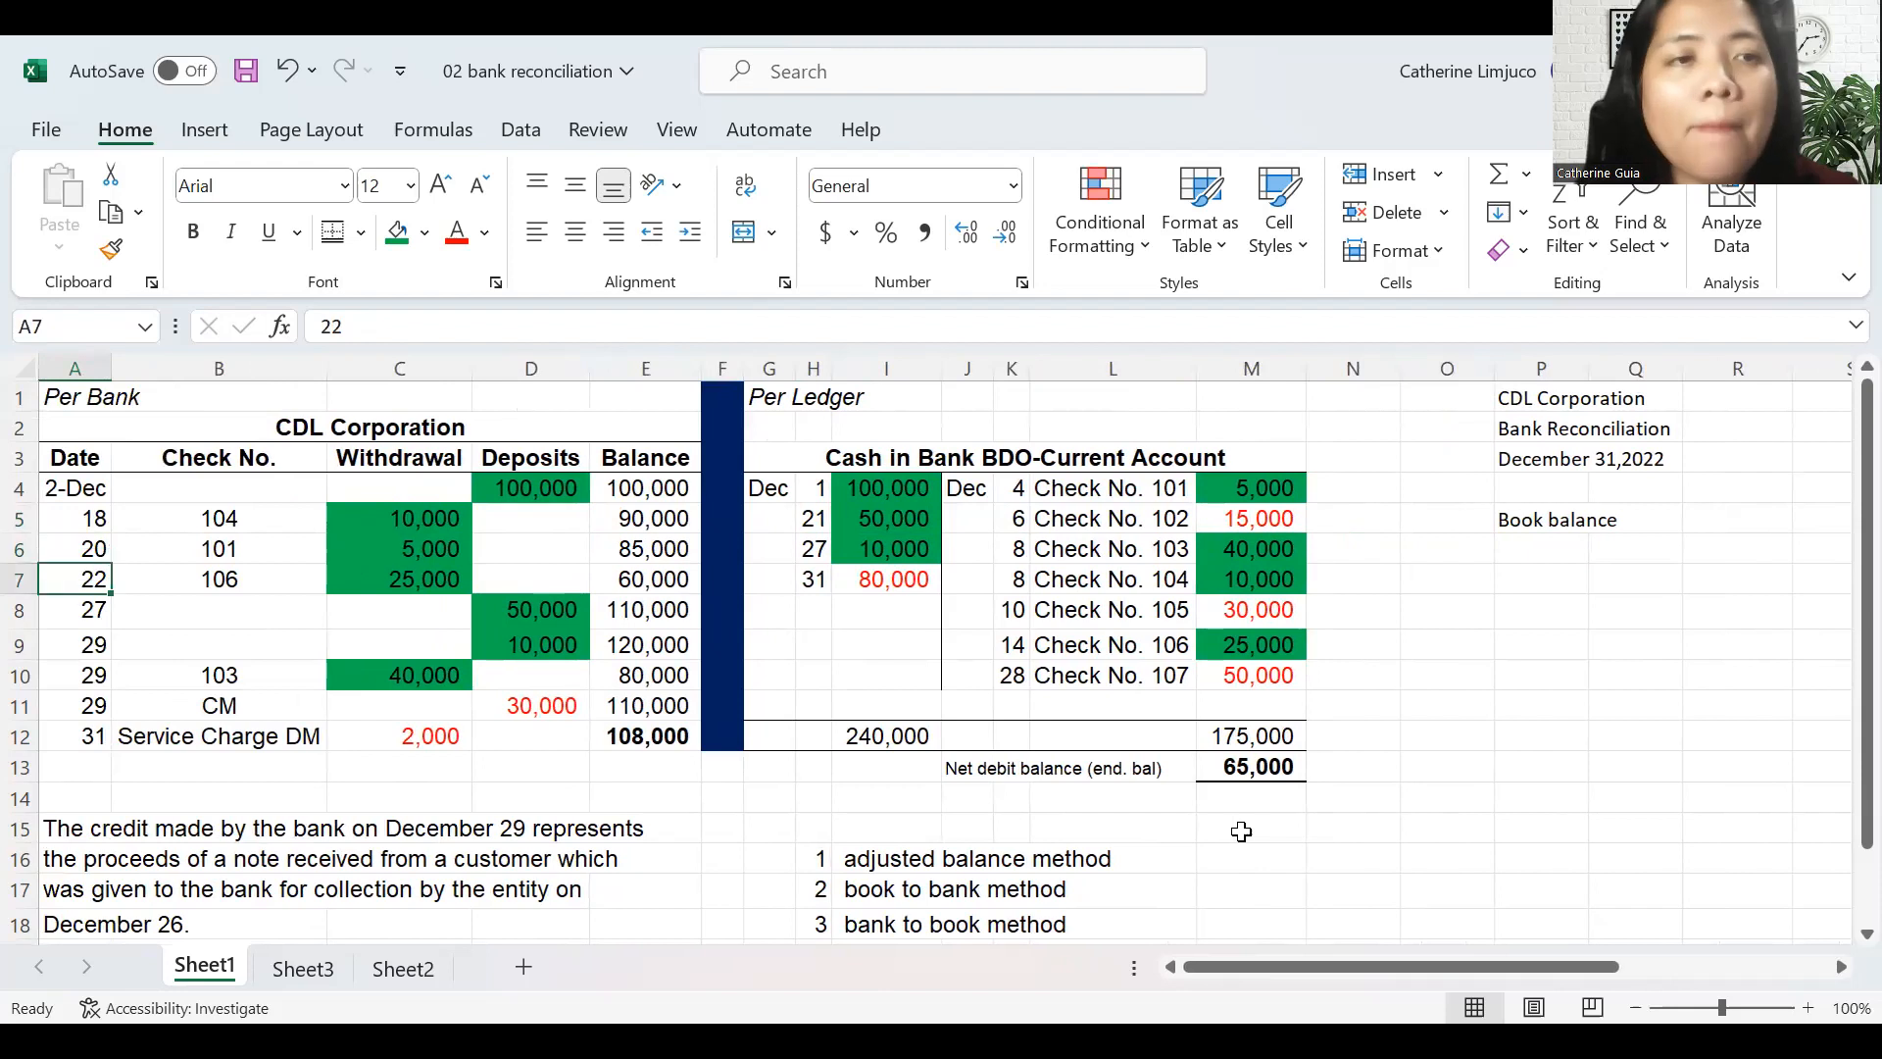
pyautogui.press('Down')
pyautogui.press('Down')
pyautogui.press('Right')
pyautogui.press('Right')
pyautogui.press('Right')
pyautogui.press('Left')
pyautogui.press('Down')
pyautogui.press('Right')
pyautogui.press('Right')
pyautogui.press('Up')
pyautogui.press('Left')
pyautogui.press('Left')
pyautogui.press('Down')
pyautogui.press('Right')
pyautogui.press('Up')
pyautogui.press('Left')
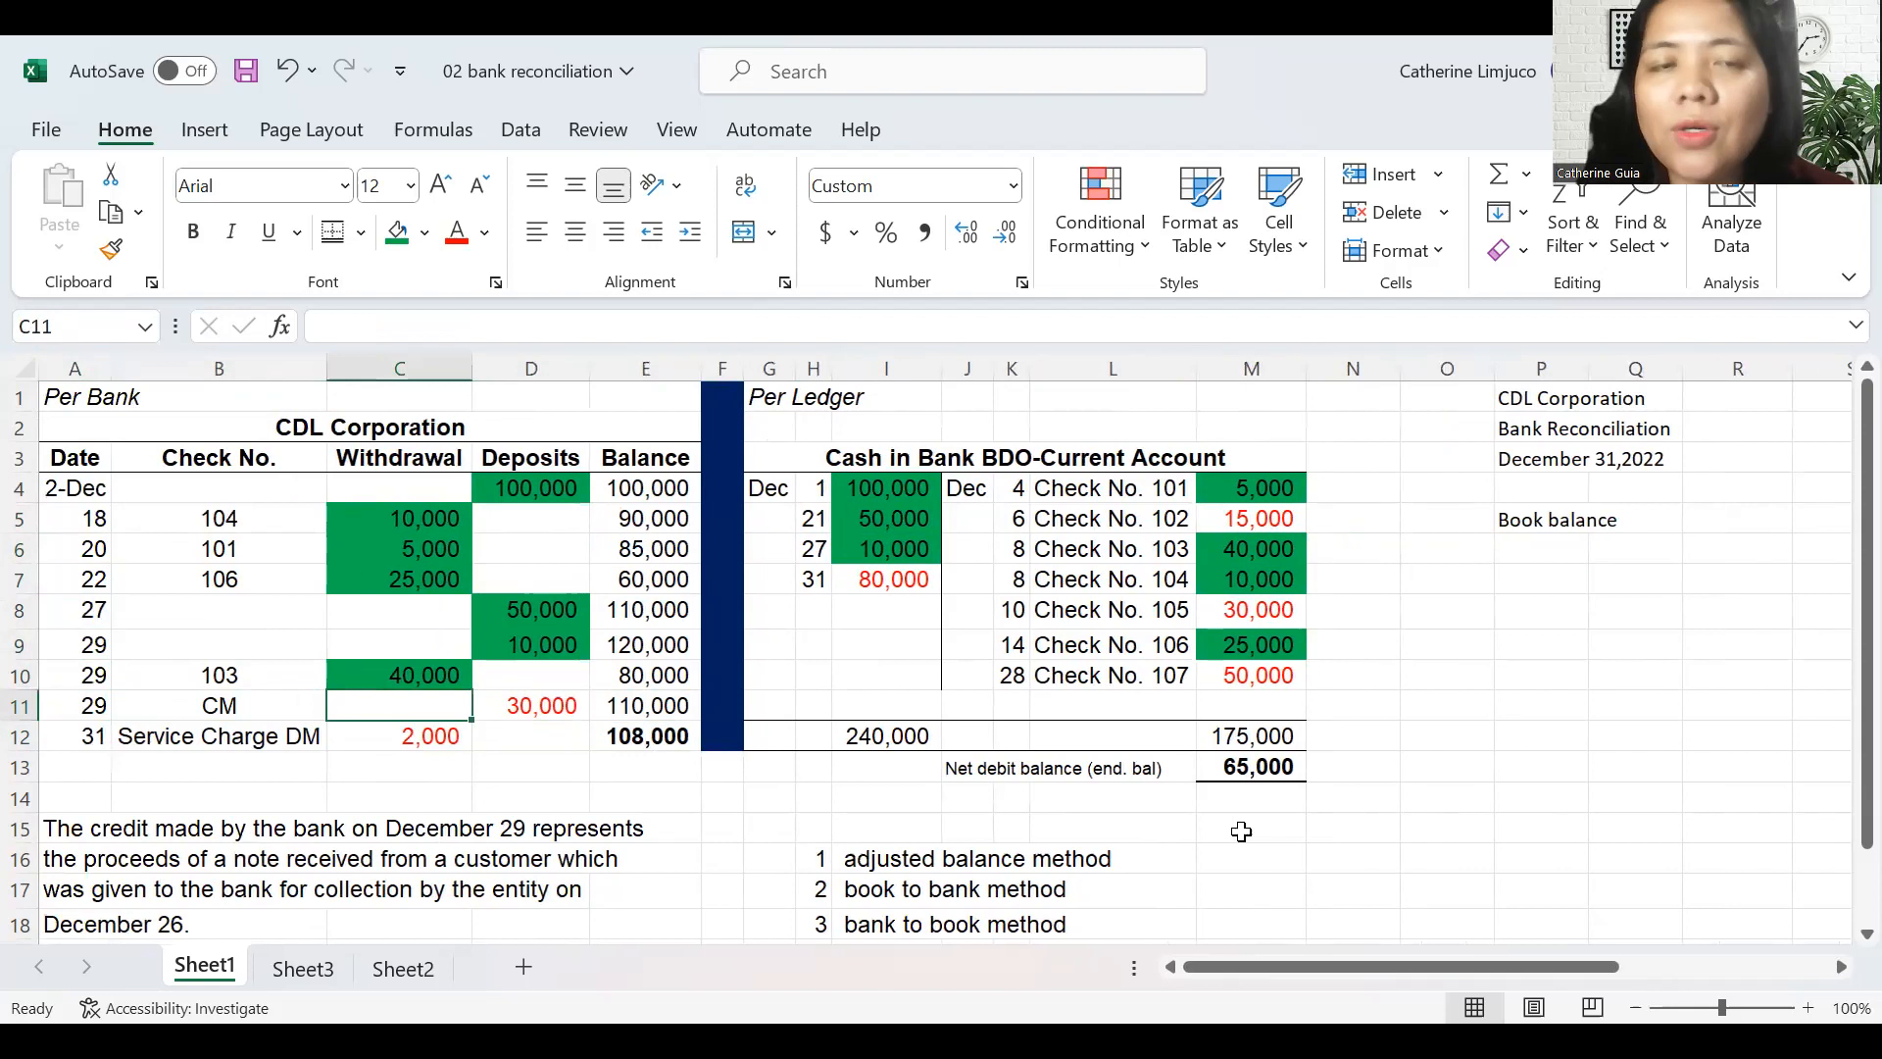
pyautogui.press('Down')
pyautogui.press('Right')
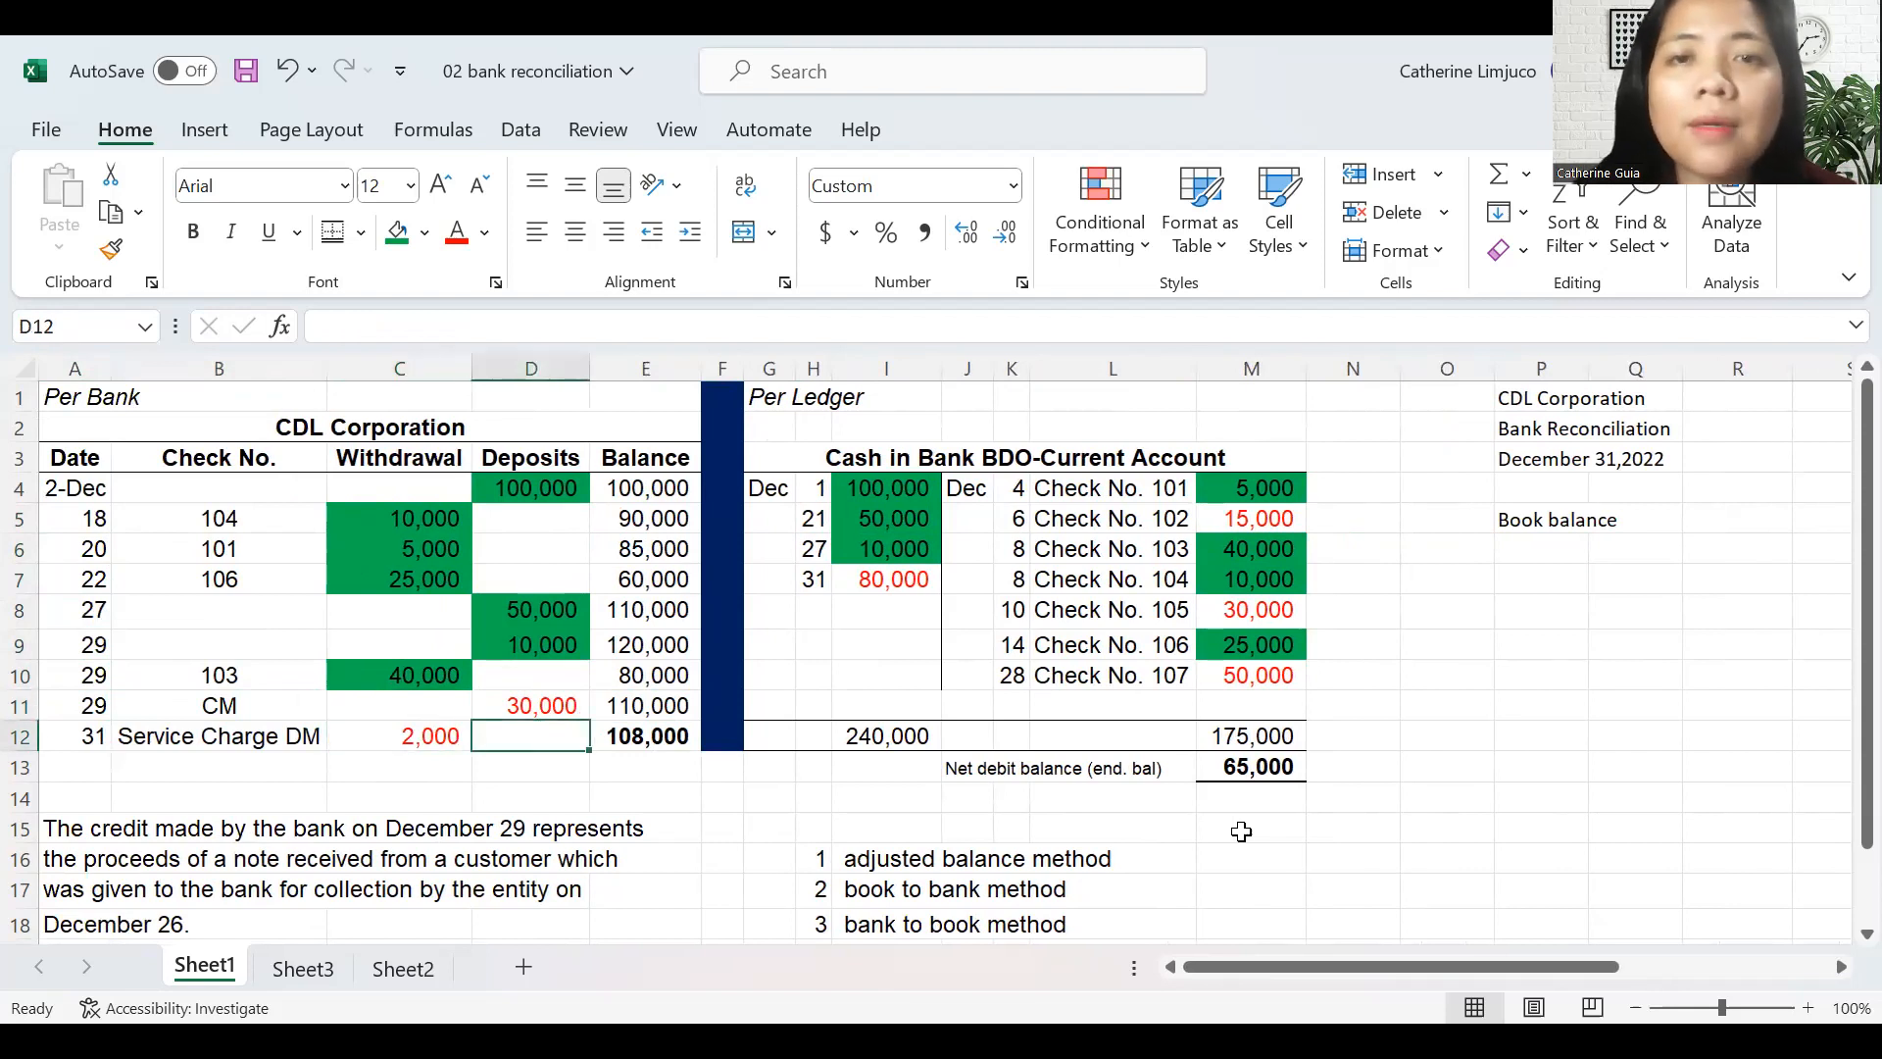
# - Enter the label "Add: Proceeds from a customer note" in P6, directly below the book balance line
pyautogui.press('Right')
pyautogui.press('Right')
pyautogui.press('Right')
pyautogui.press('Right')
pyautogui.press('Right')
pyautogui.press('Right')
pyautogui.press('Right')
pyautogui.press('Right')
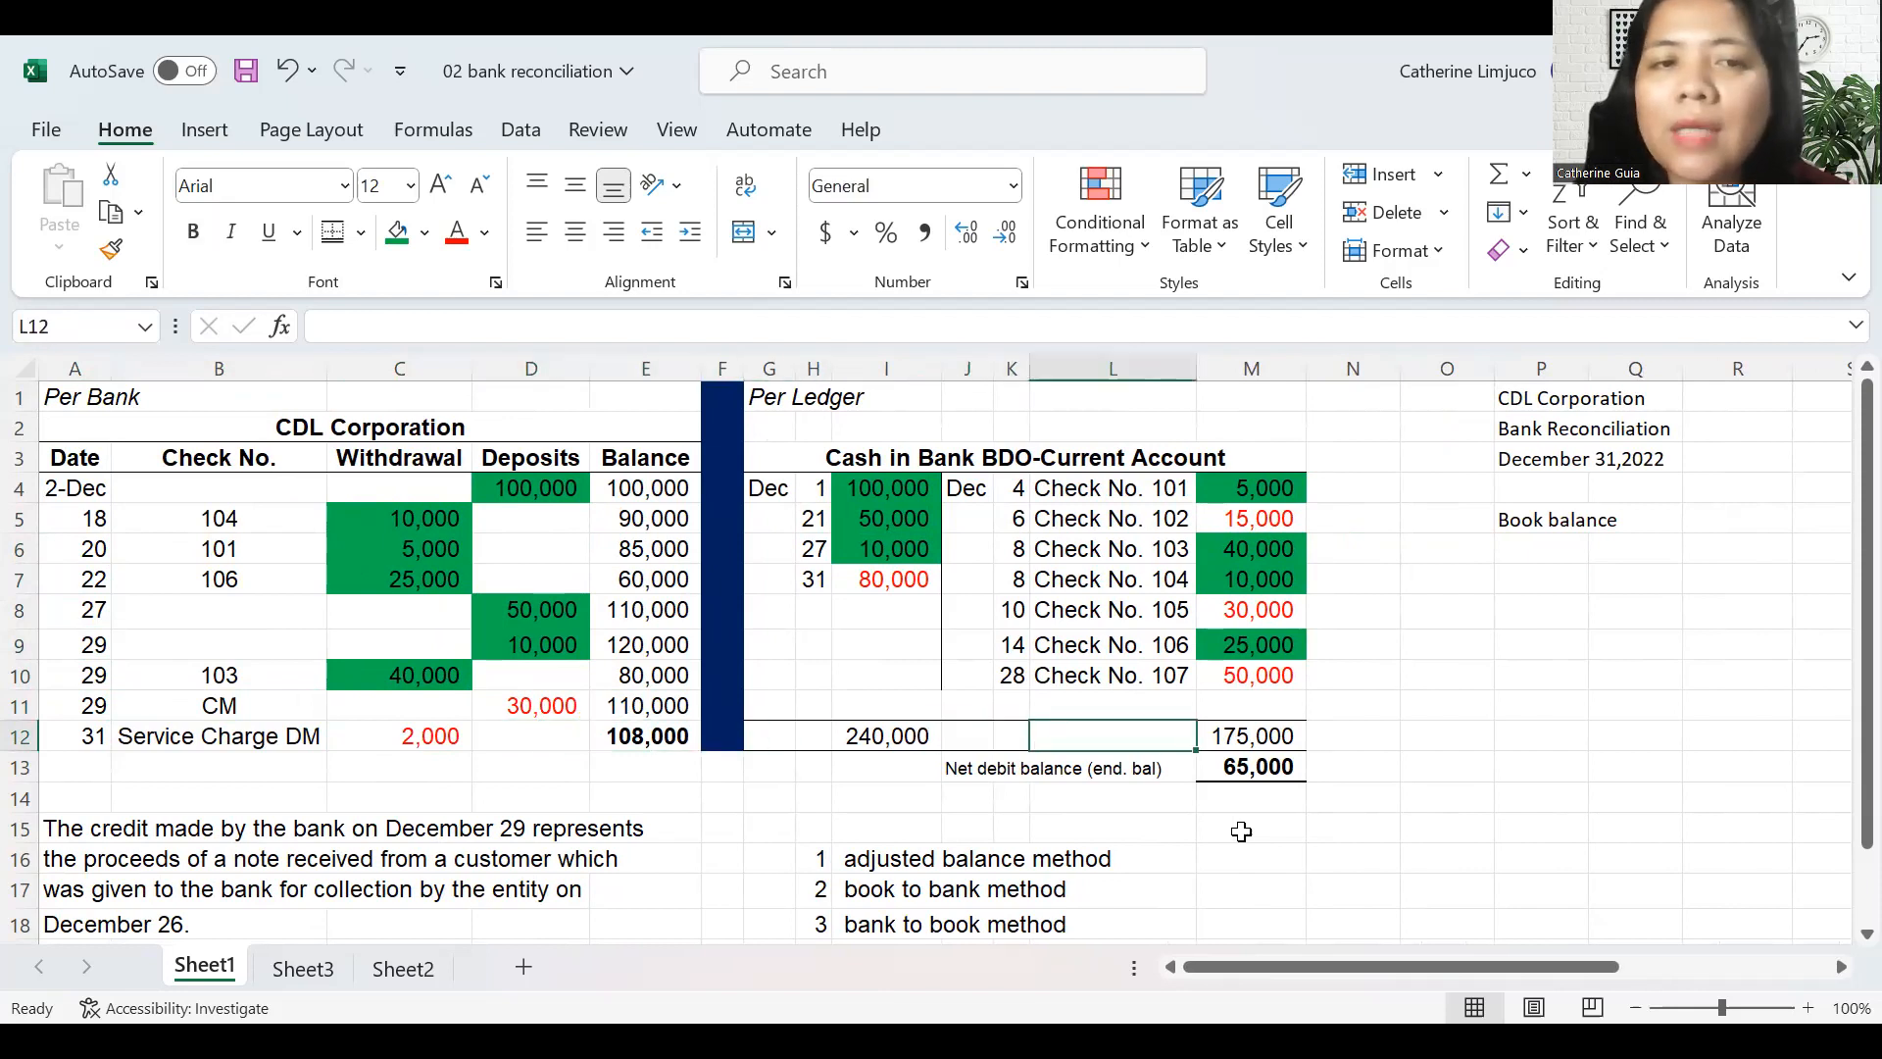
pyautogui.press('Right')
pyautogui.press('Right')
pyautogui.press('Right')
pyautogui.press('Right')
pyautogui.press('Up')
pyautogui.press('Up')
pyautogui.press('Up')
pyautogui.press('Up')
pyautogui.press('Up')
pyautogui.press('Up')
pyautogui.press('Up')
pyautogui.press('Up')
pyautogui.press('Up')
pyautogui.press('Up')
pyautogui.press('Up')
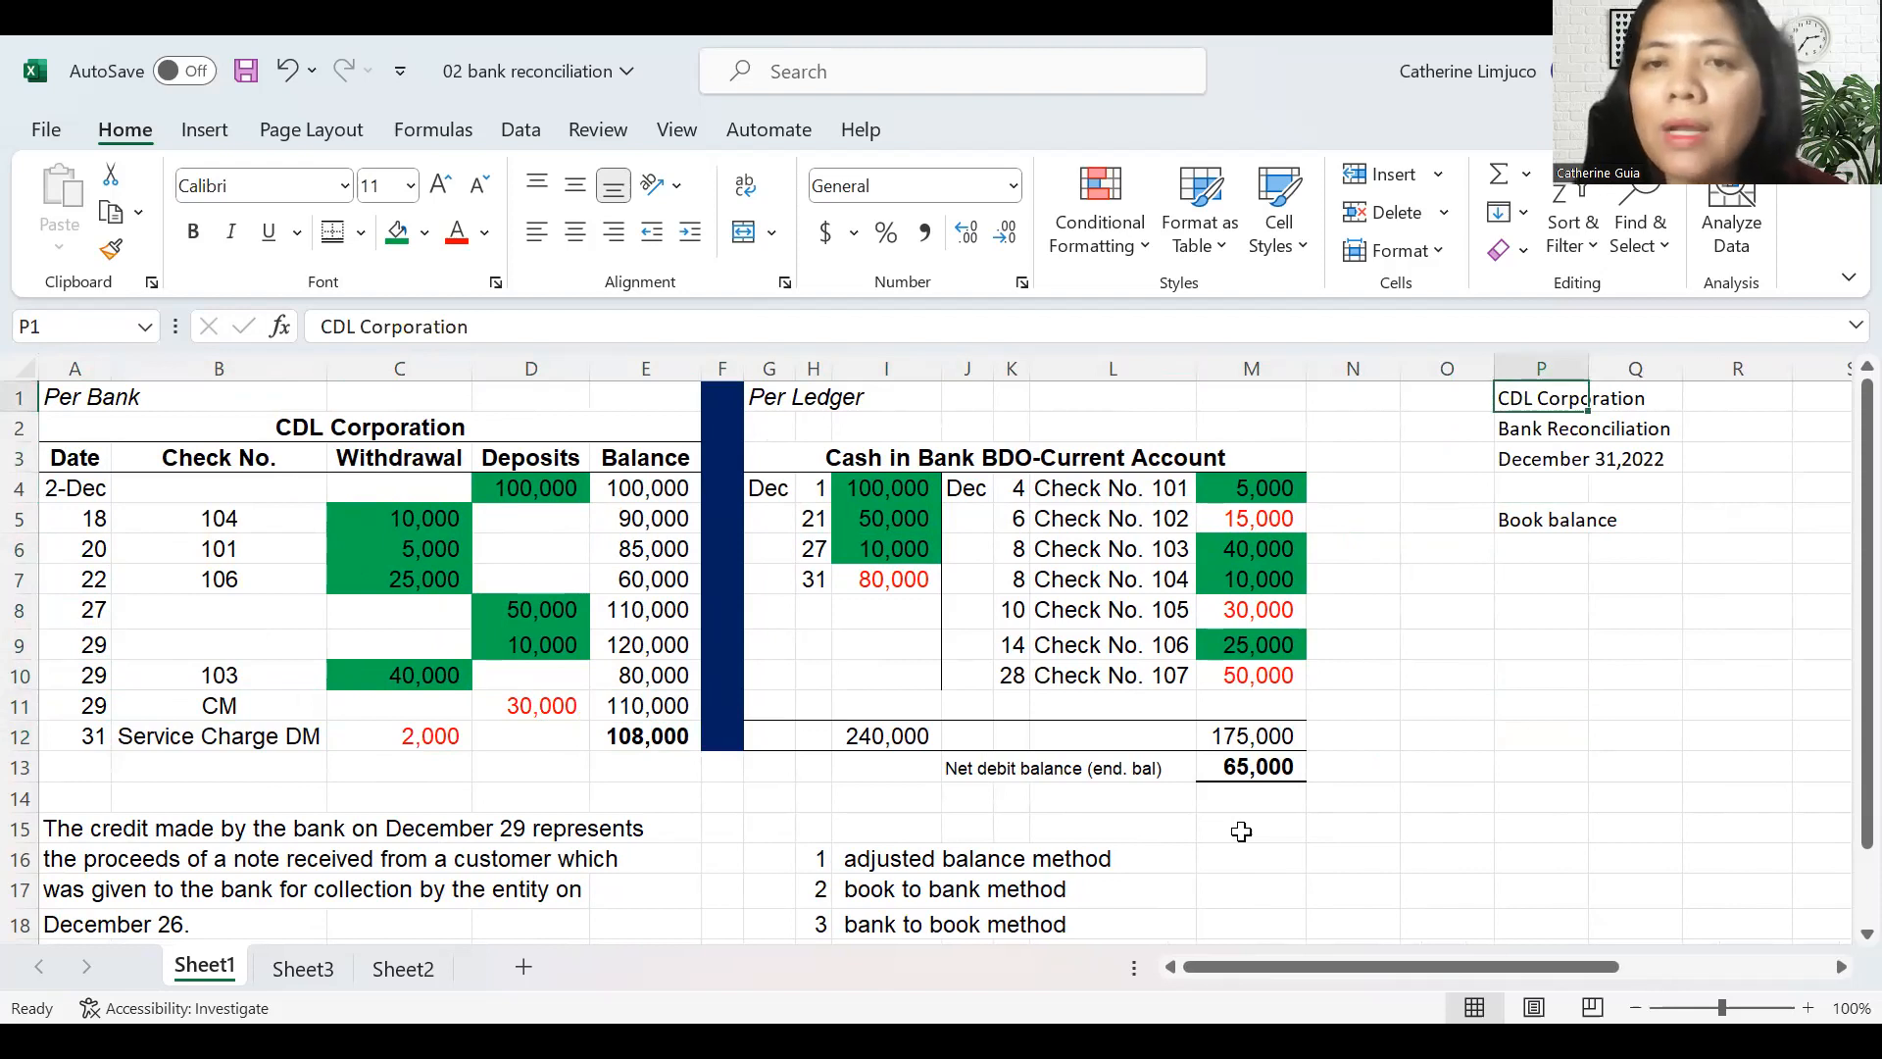
pyautogui.click(1541, 520)
pyautogui.press('Right')
pyautogui.press('Right')
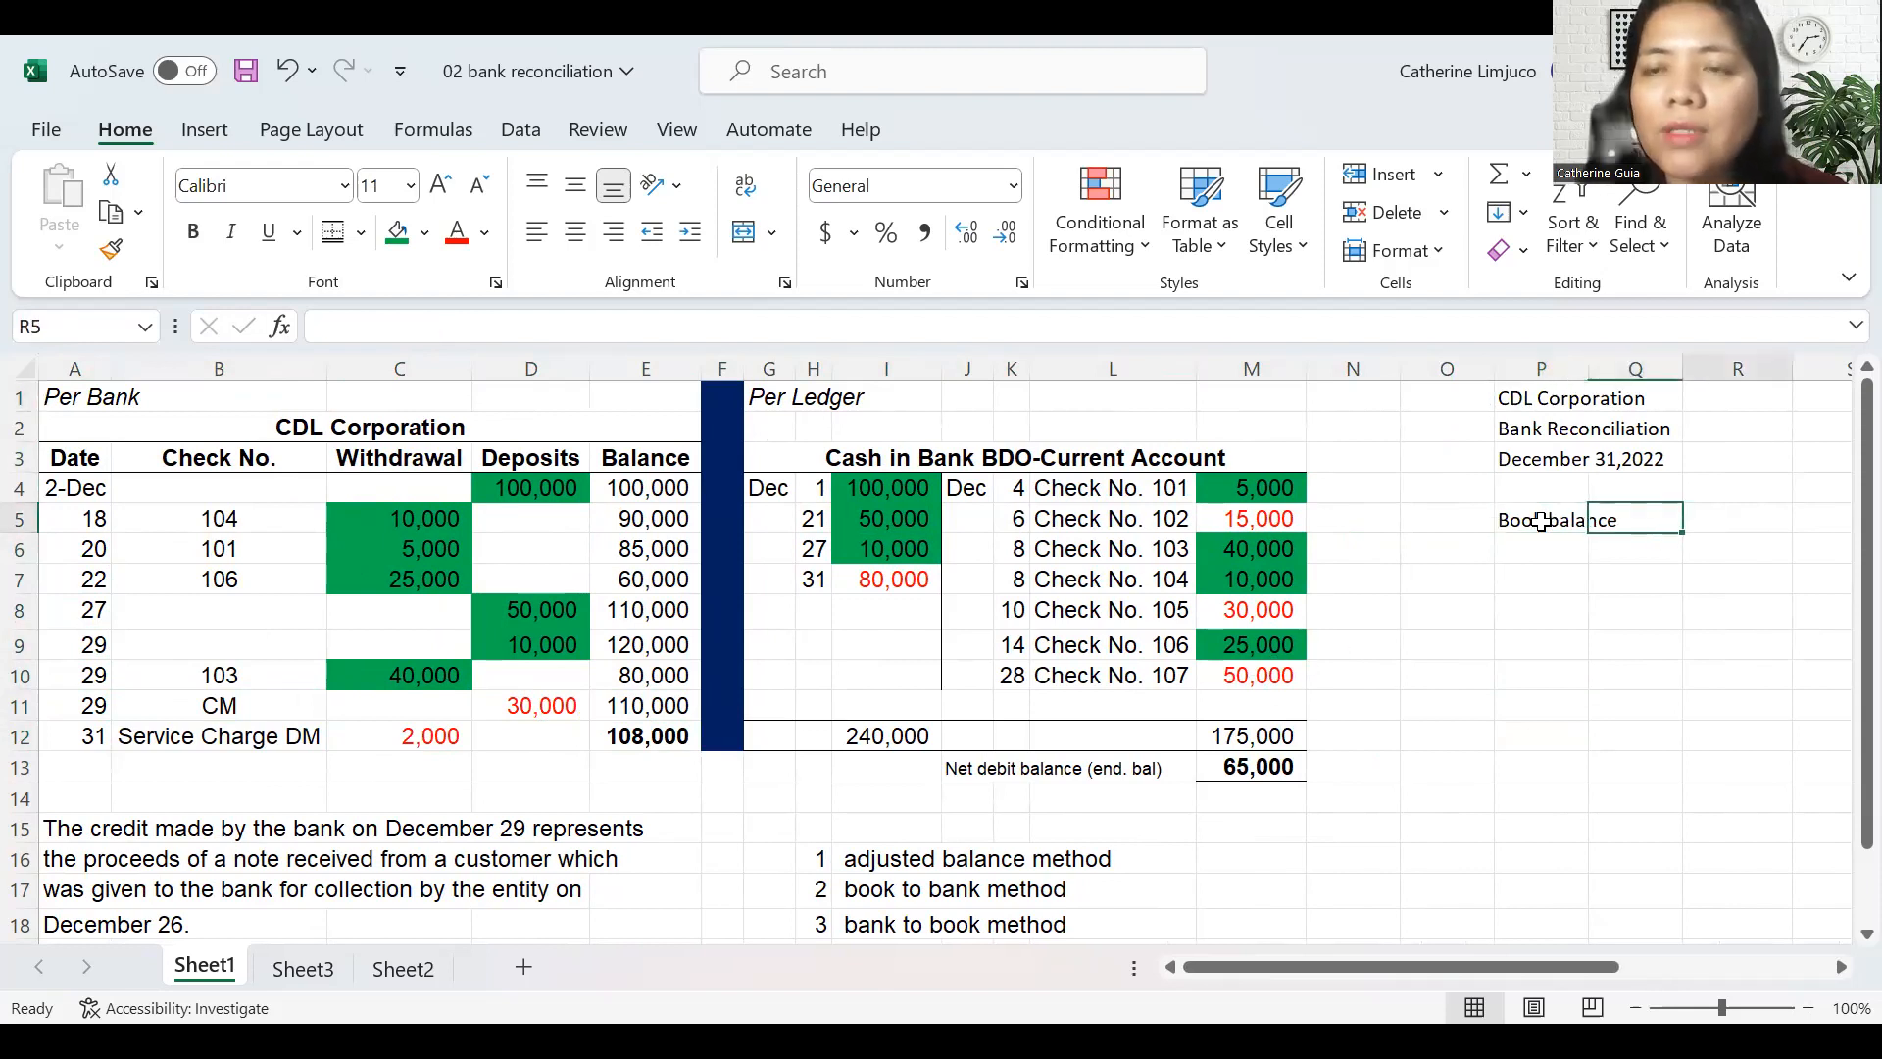
pyautogui.press('Right')
pyautogui.press('Left')
pyautogui.press('Left')
pyautogui.press('Left')
pyautogui.press('Down')
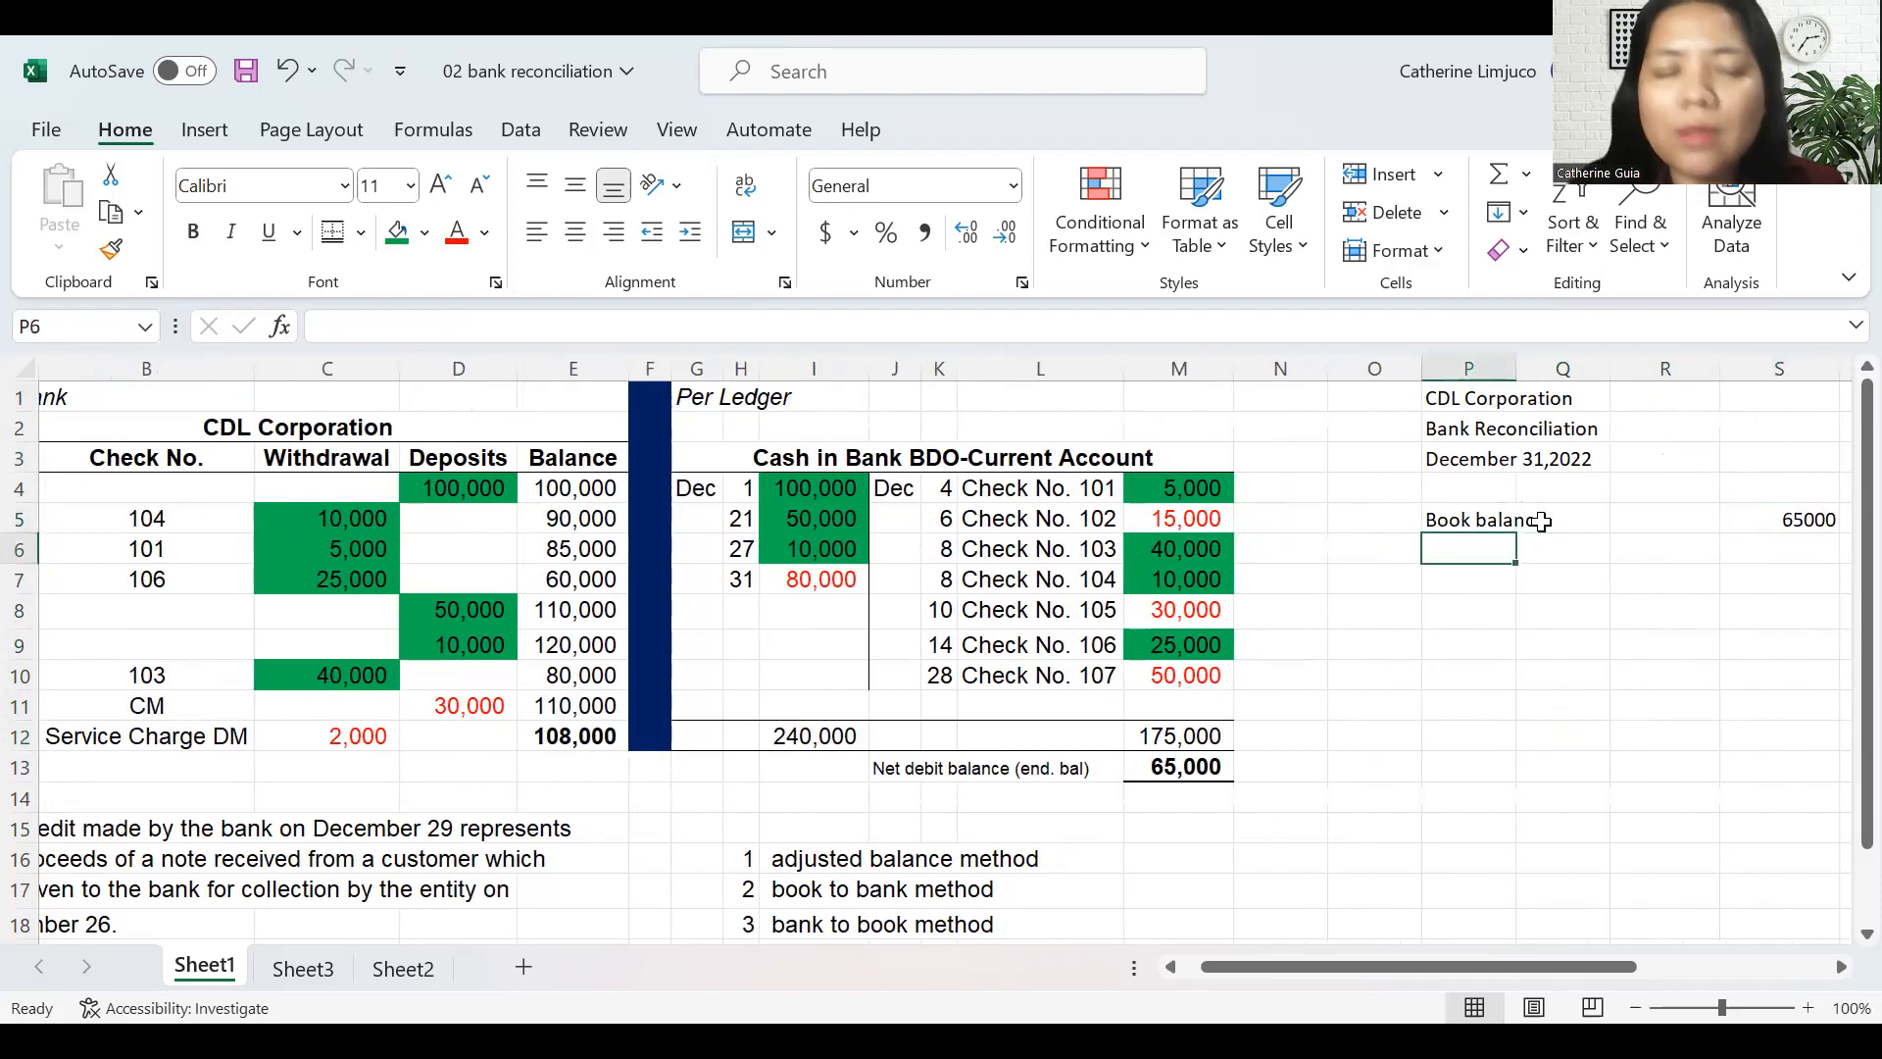
pyautogui.write('Add:')
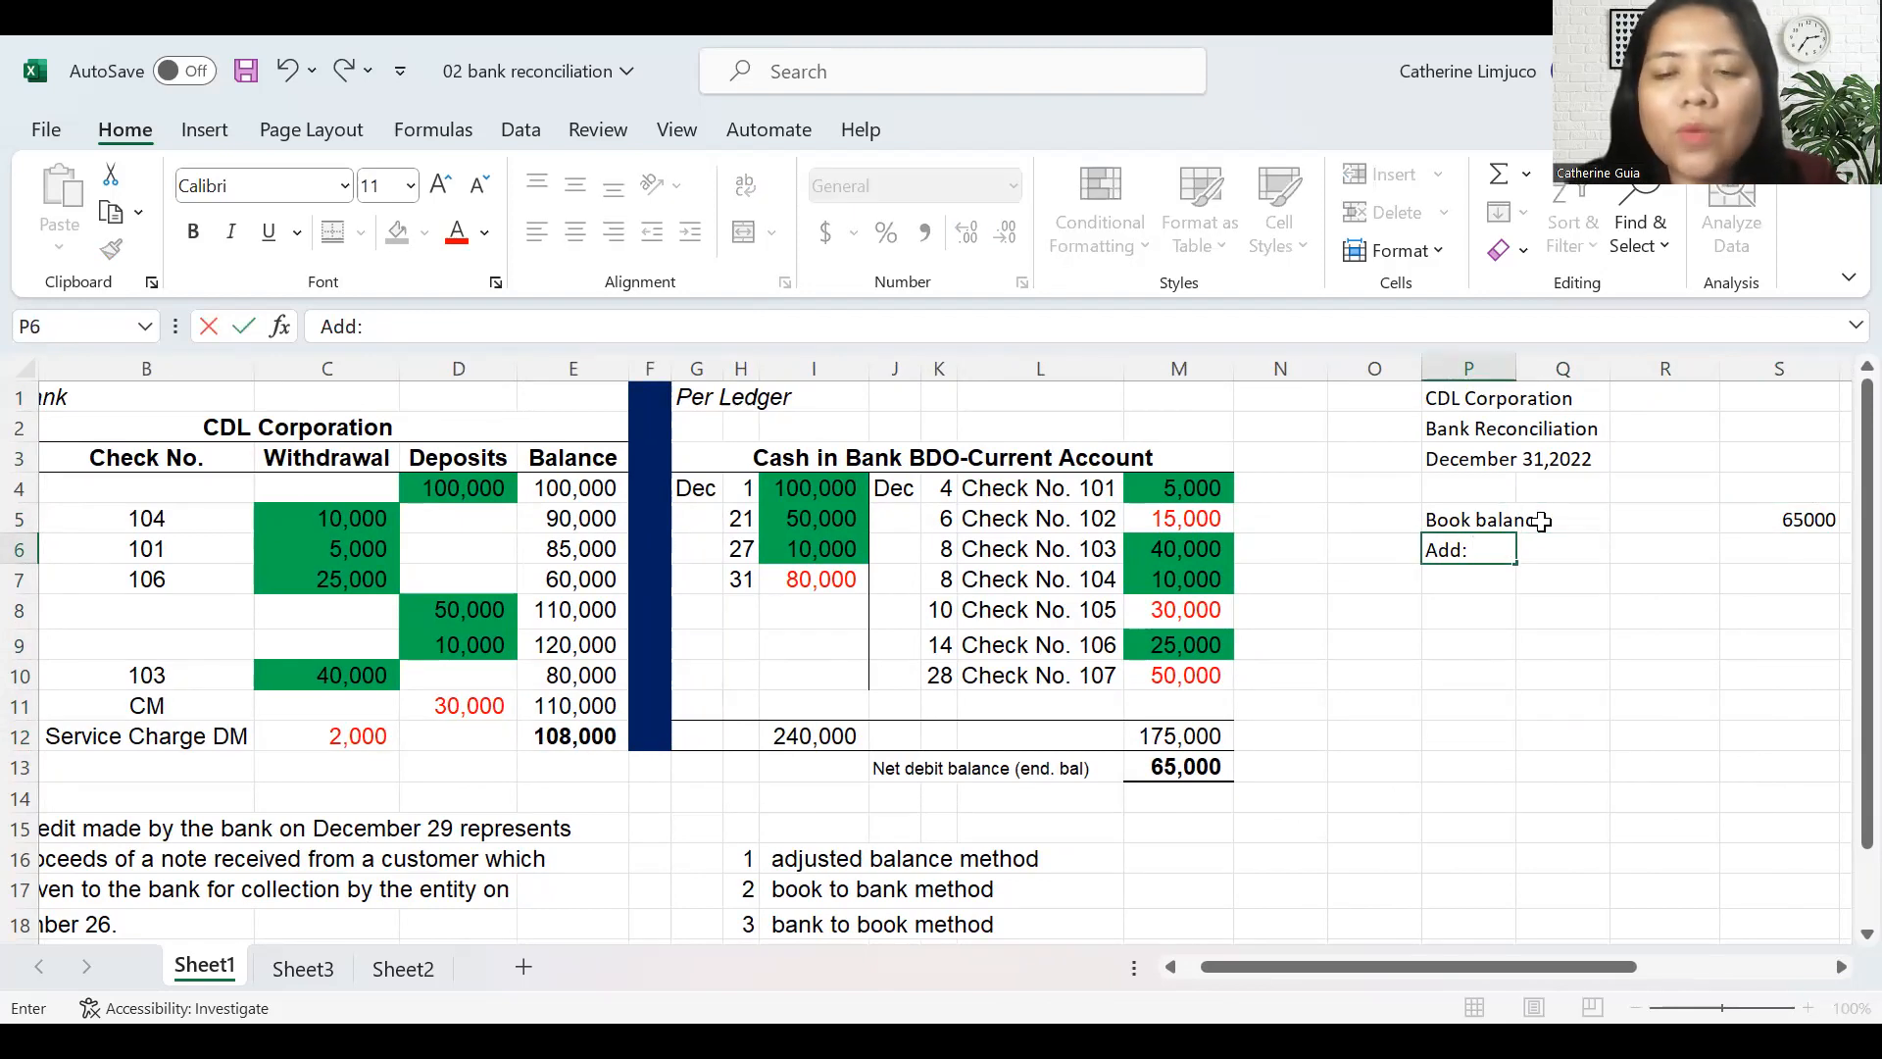
pyautogui.write(' Proceeds from a customer note')
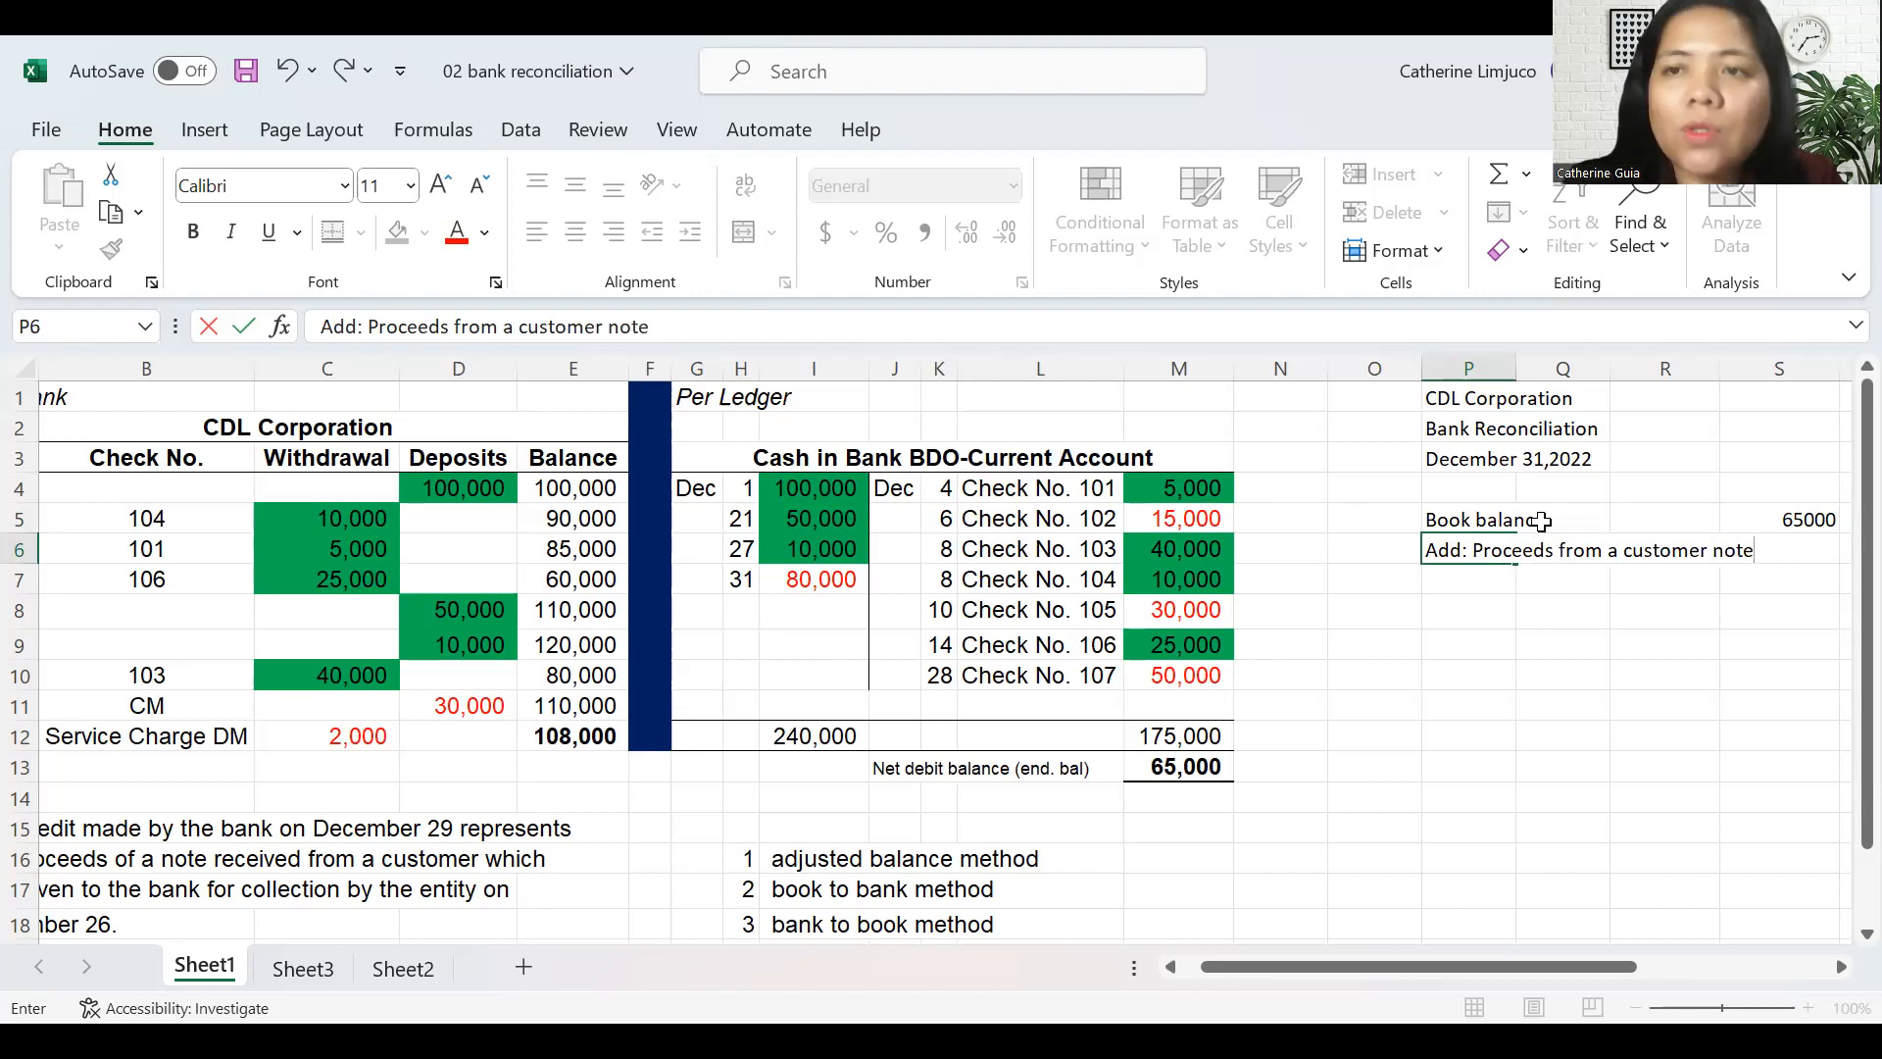
pyautogui.press('Return')
# - Record 30,000 in S6 as the amount of the customer note proceeds
pyautogui.press('Up')
pyautogui.press('Right')
pyautogui.press('Right')
pyautogui.press('Right')
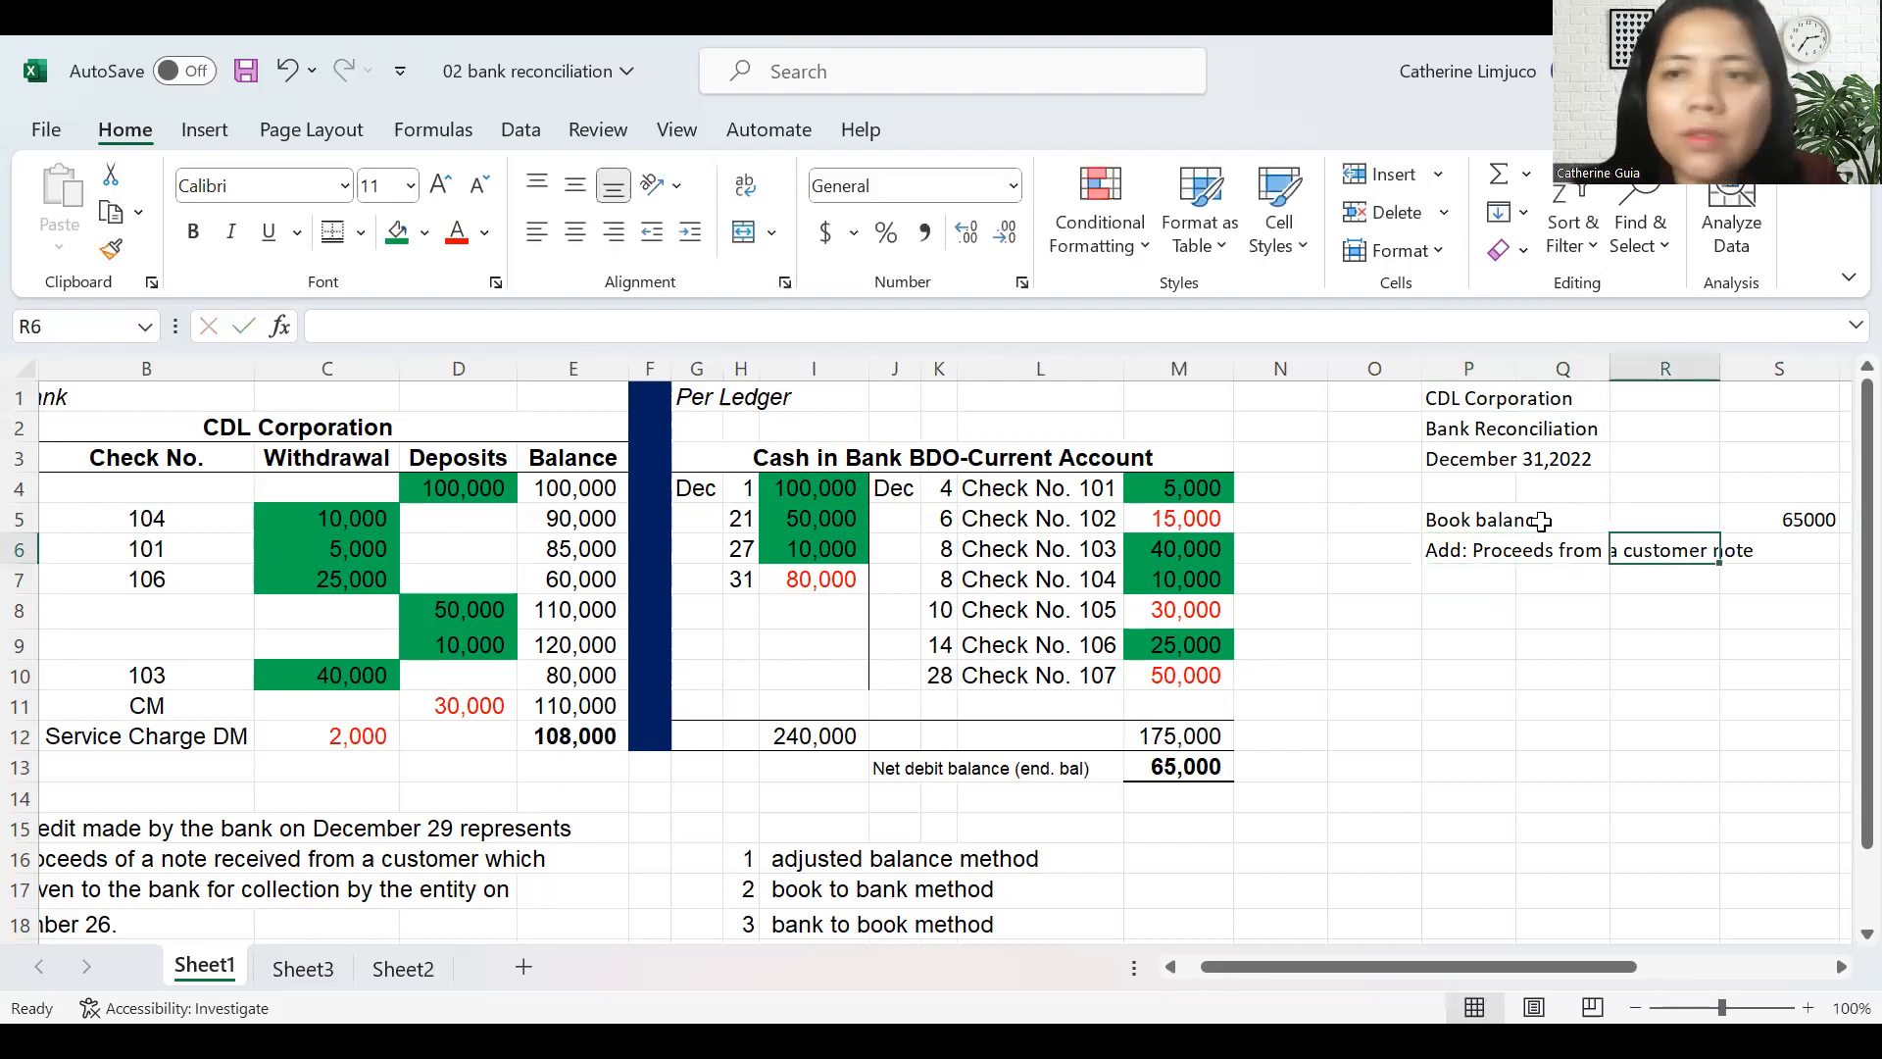
pyautogui.write('30,000')
pyautogui.press('Return')
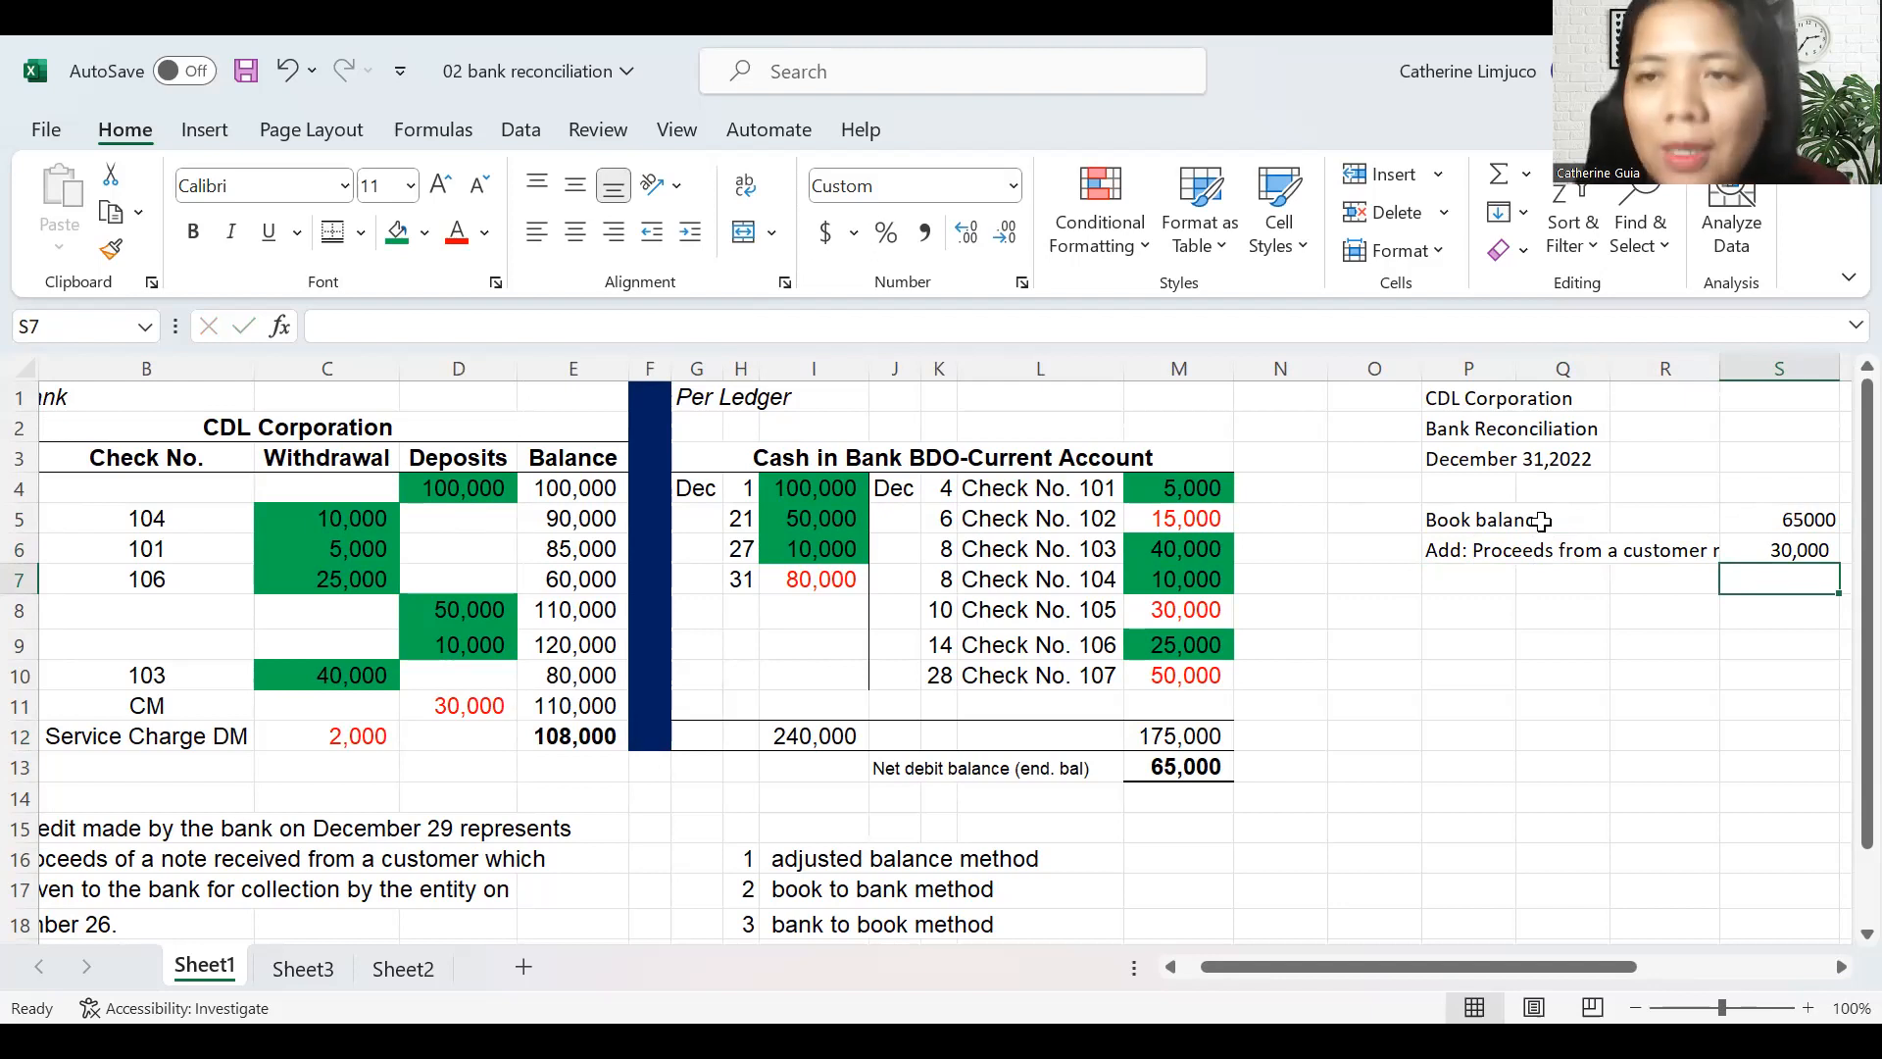
# - Add a "Total" line in row 7, with a formula in S7 adding the note proceeds and the book balance
pyautogui.press('Left')
pyautogui.press('Left')
pyautogui.press('Left')
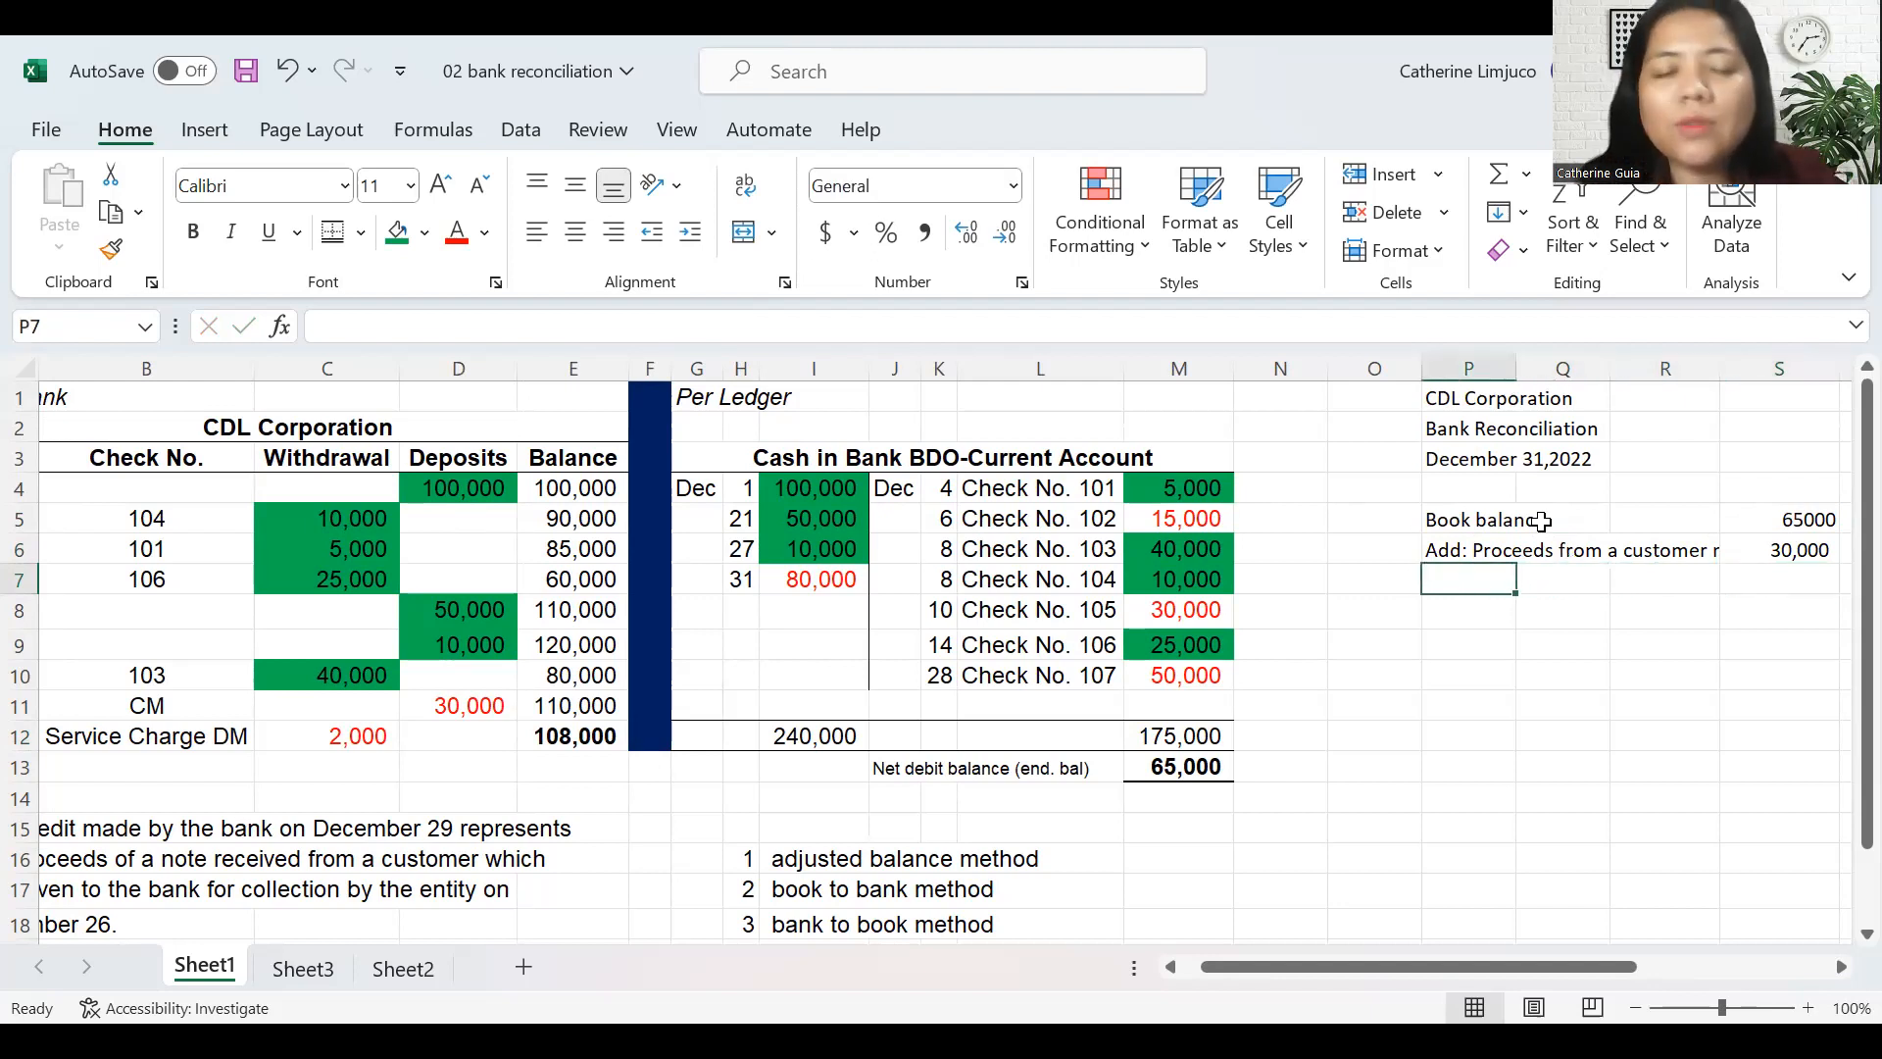
pyautogui.write('Total')
pyautogui.press('Right')
pyautogui.press('Right')
pyautogui.press('Right')
pyautogui.write('=')
pyautogui.press('Up')
pyautogui.write('+')
pyautogui.press('Up')
pyautogui.press('Up')
pyautogui.press('Return')
# - Add the deduction line "Less: Bank service charge" in P8 with 2,000 in S8
pyautogui.press('Left')
pyautogui.press('Left')
pyautogui.press('Left')
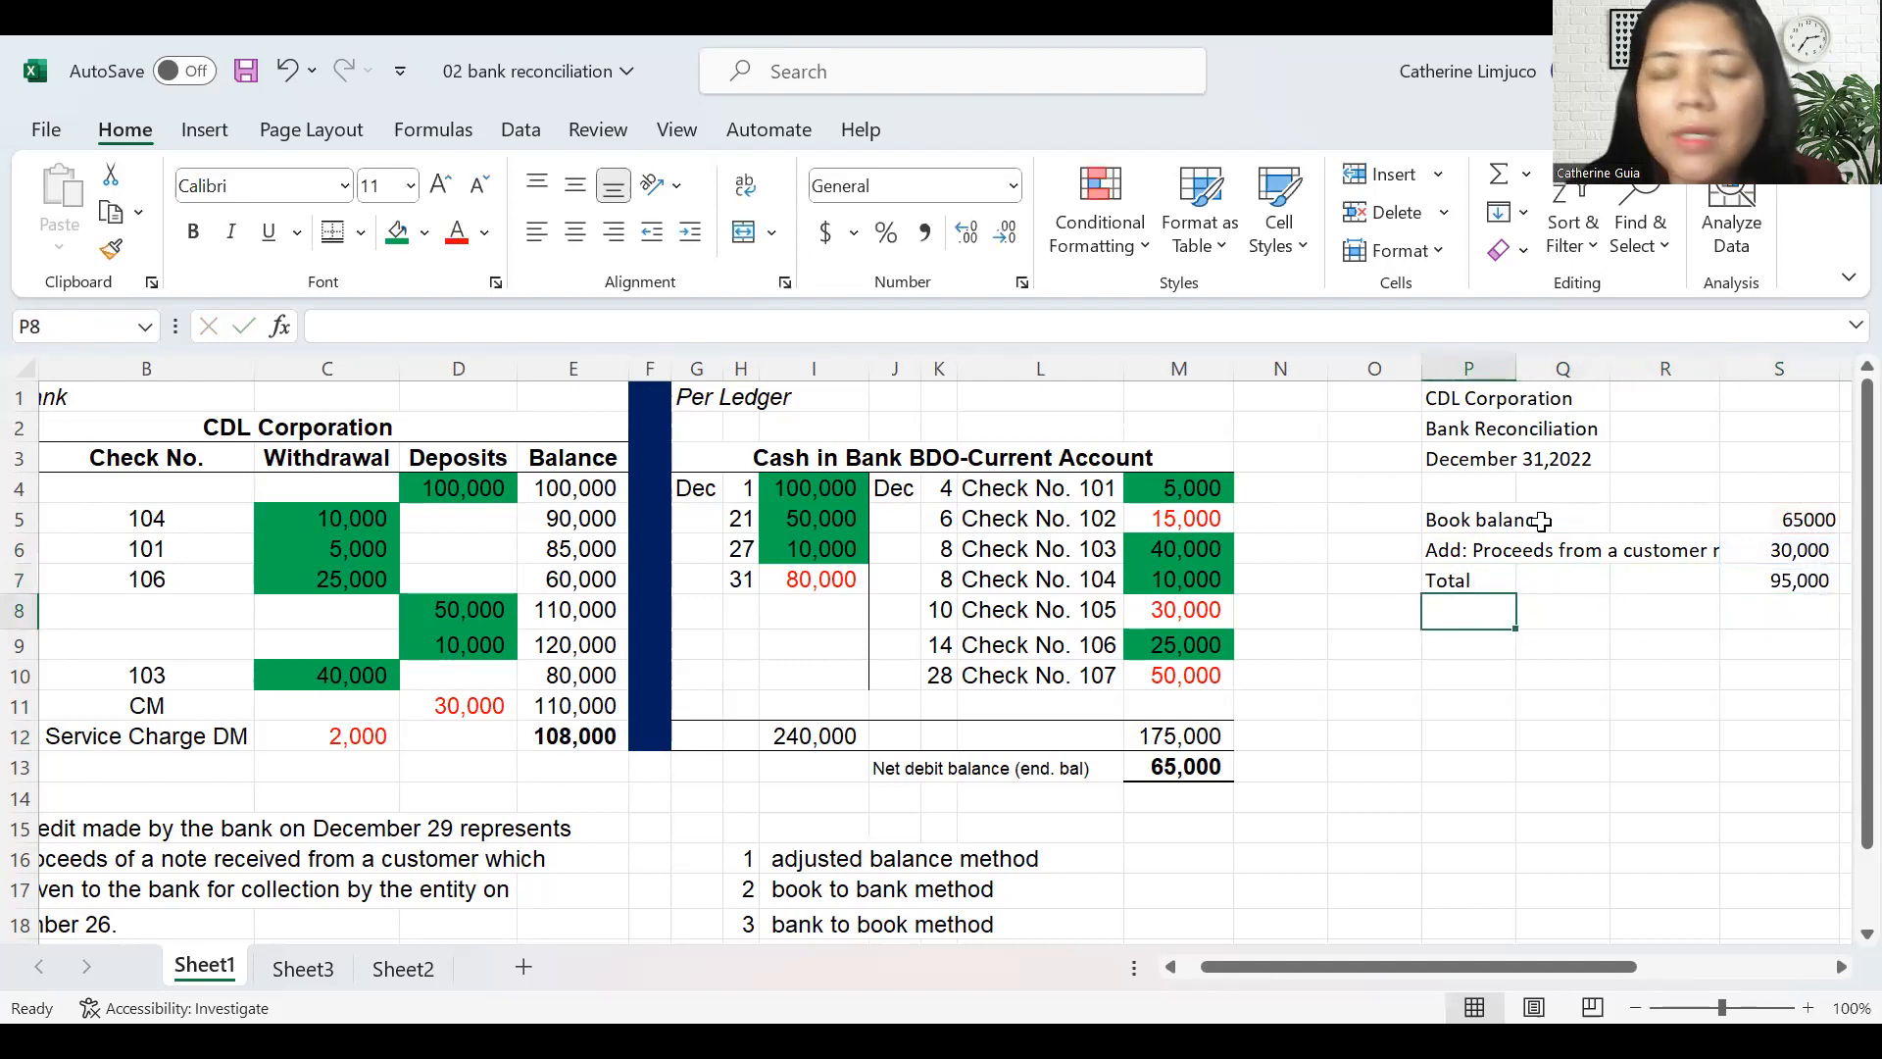
pyautogui.write('Less:')
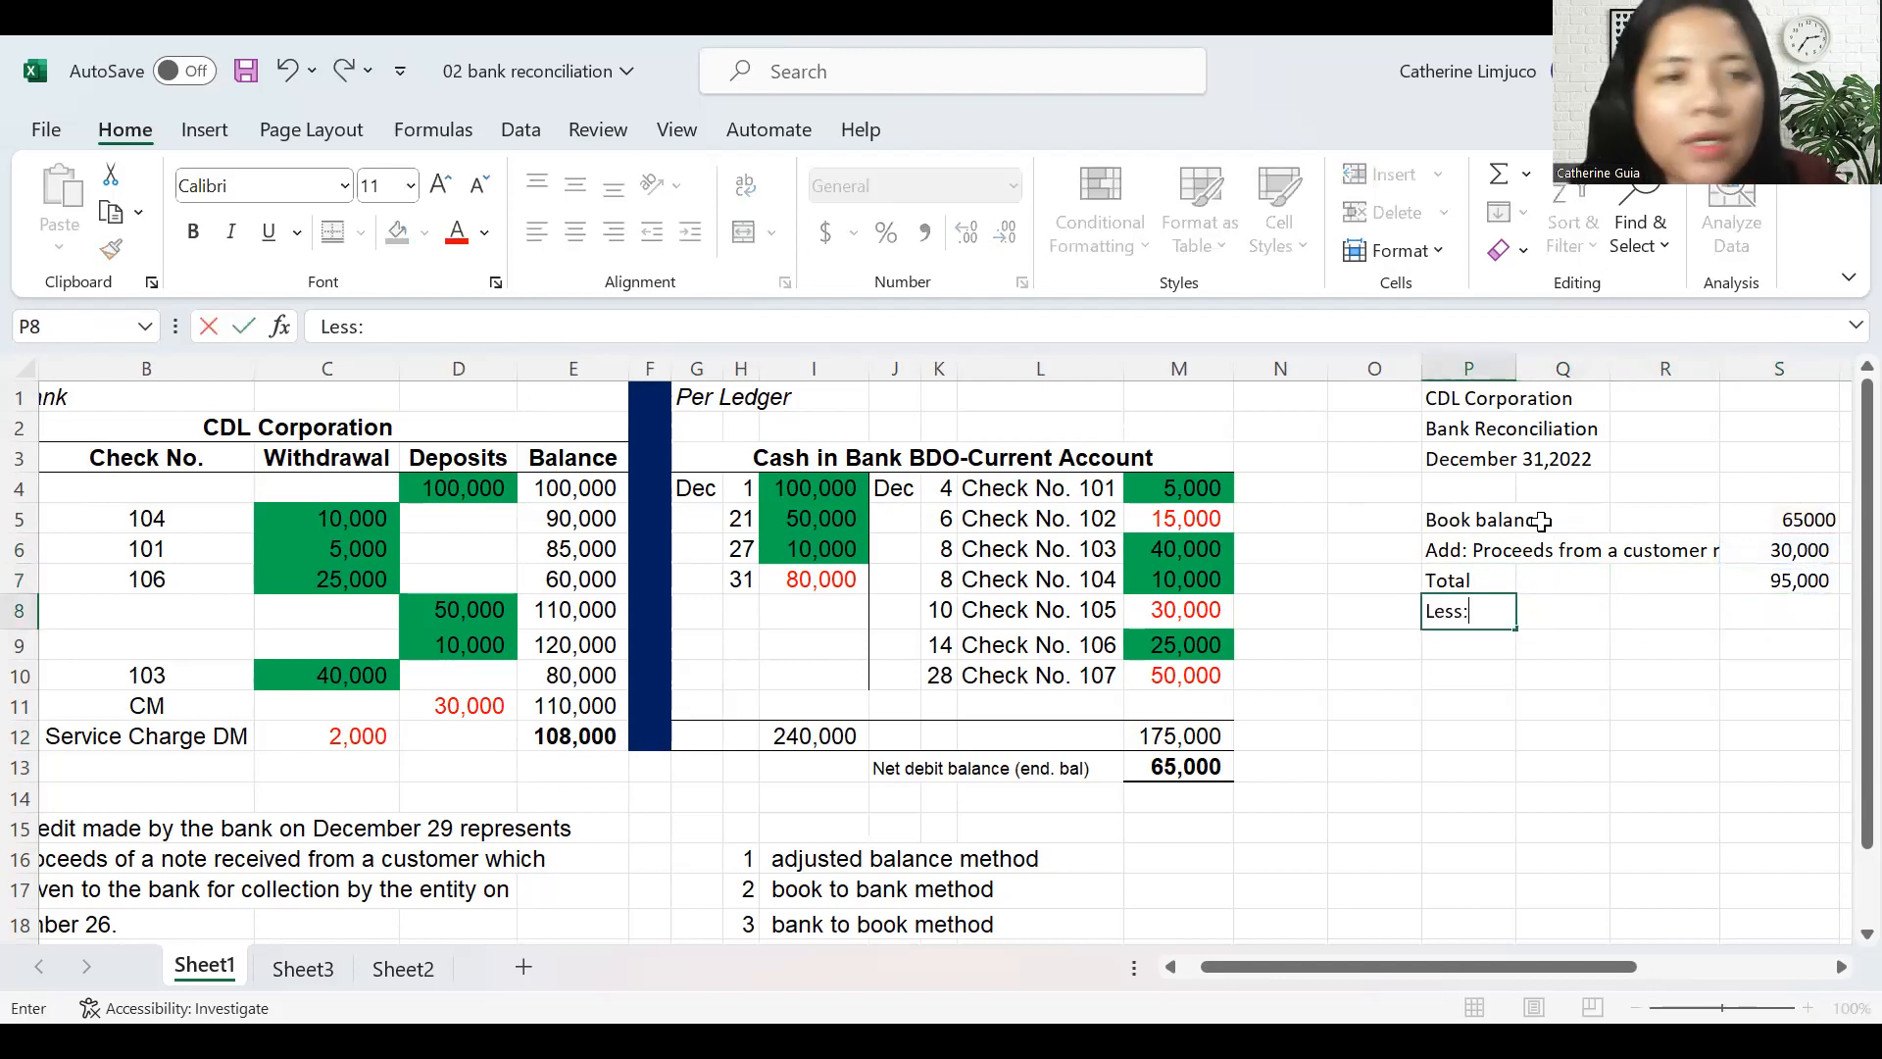
pyautogui.write(' Bank service charge')
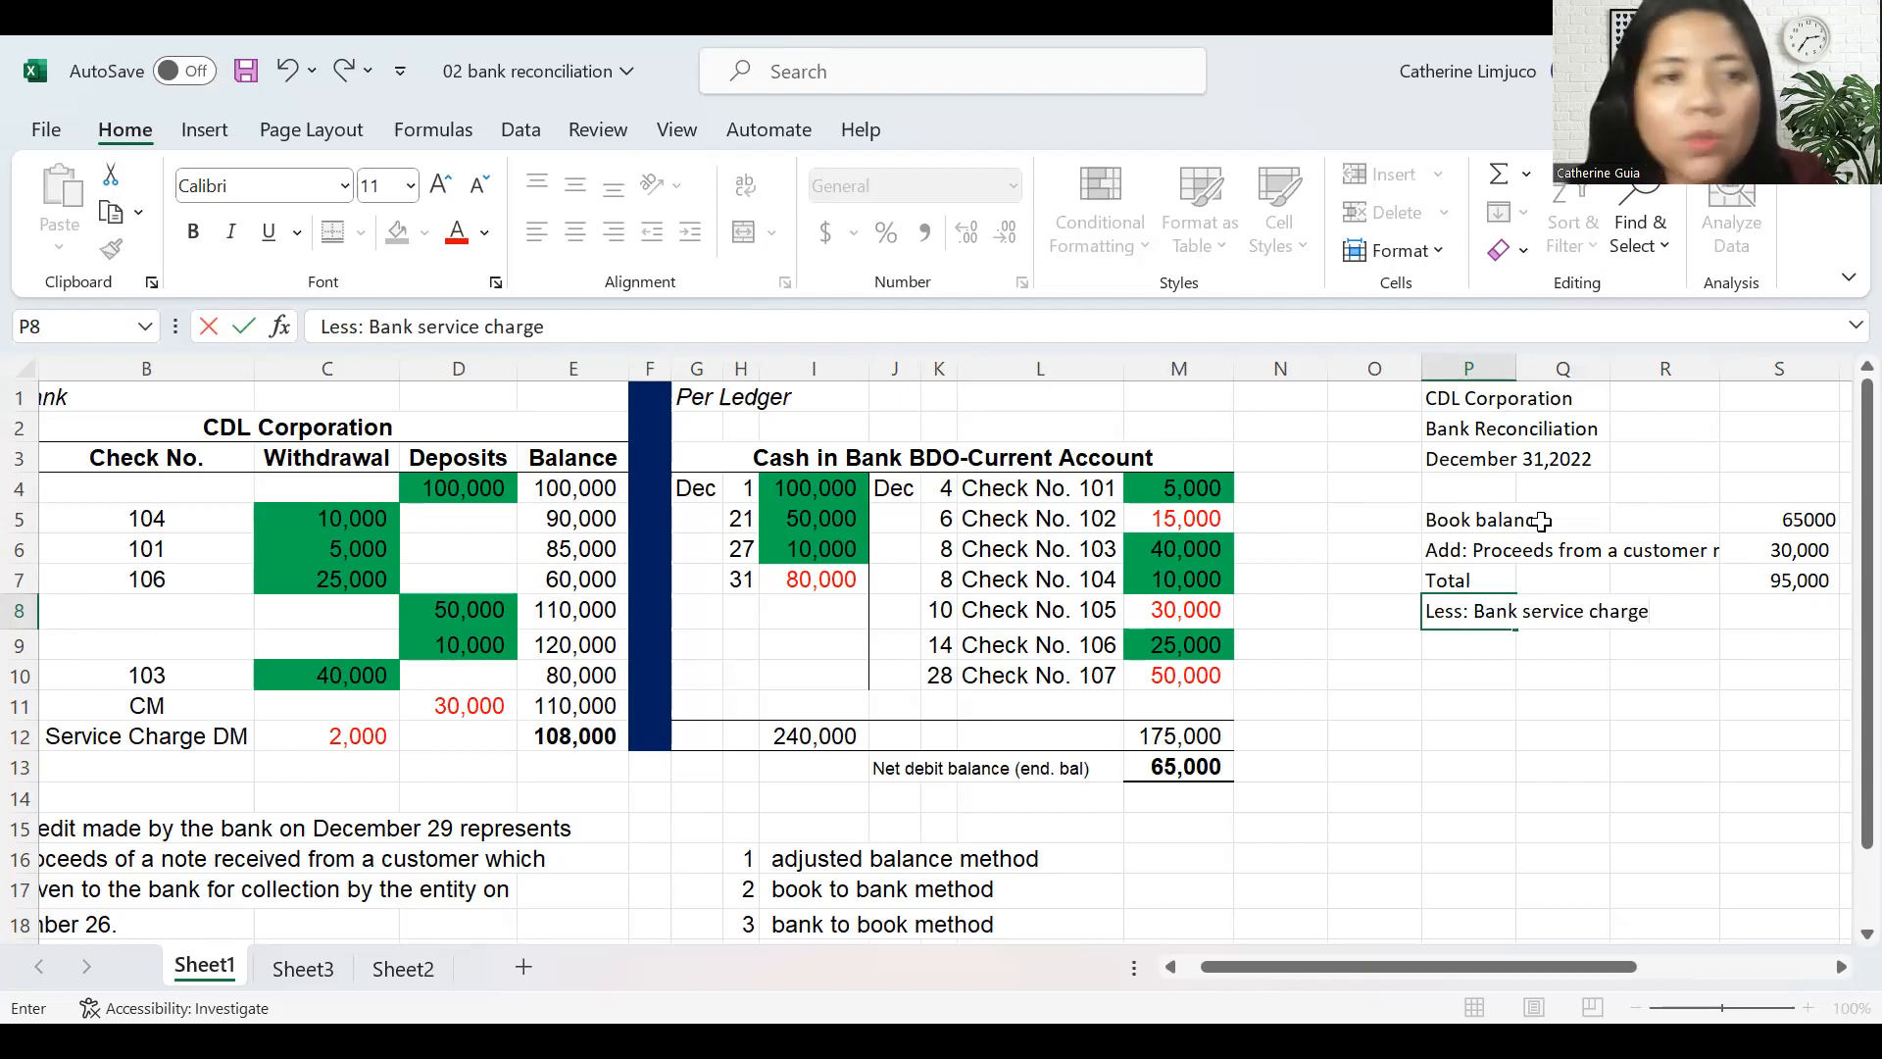
pyautogui.press('Return')
pyautogui.press('Up')
pyautogui.press('Right')
pyautogui.press('Right')
pyautogui.press('Right')
pyautogui.write('2,000')
pyautogui.press('Return')
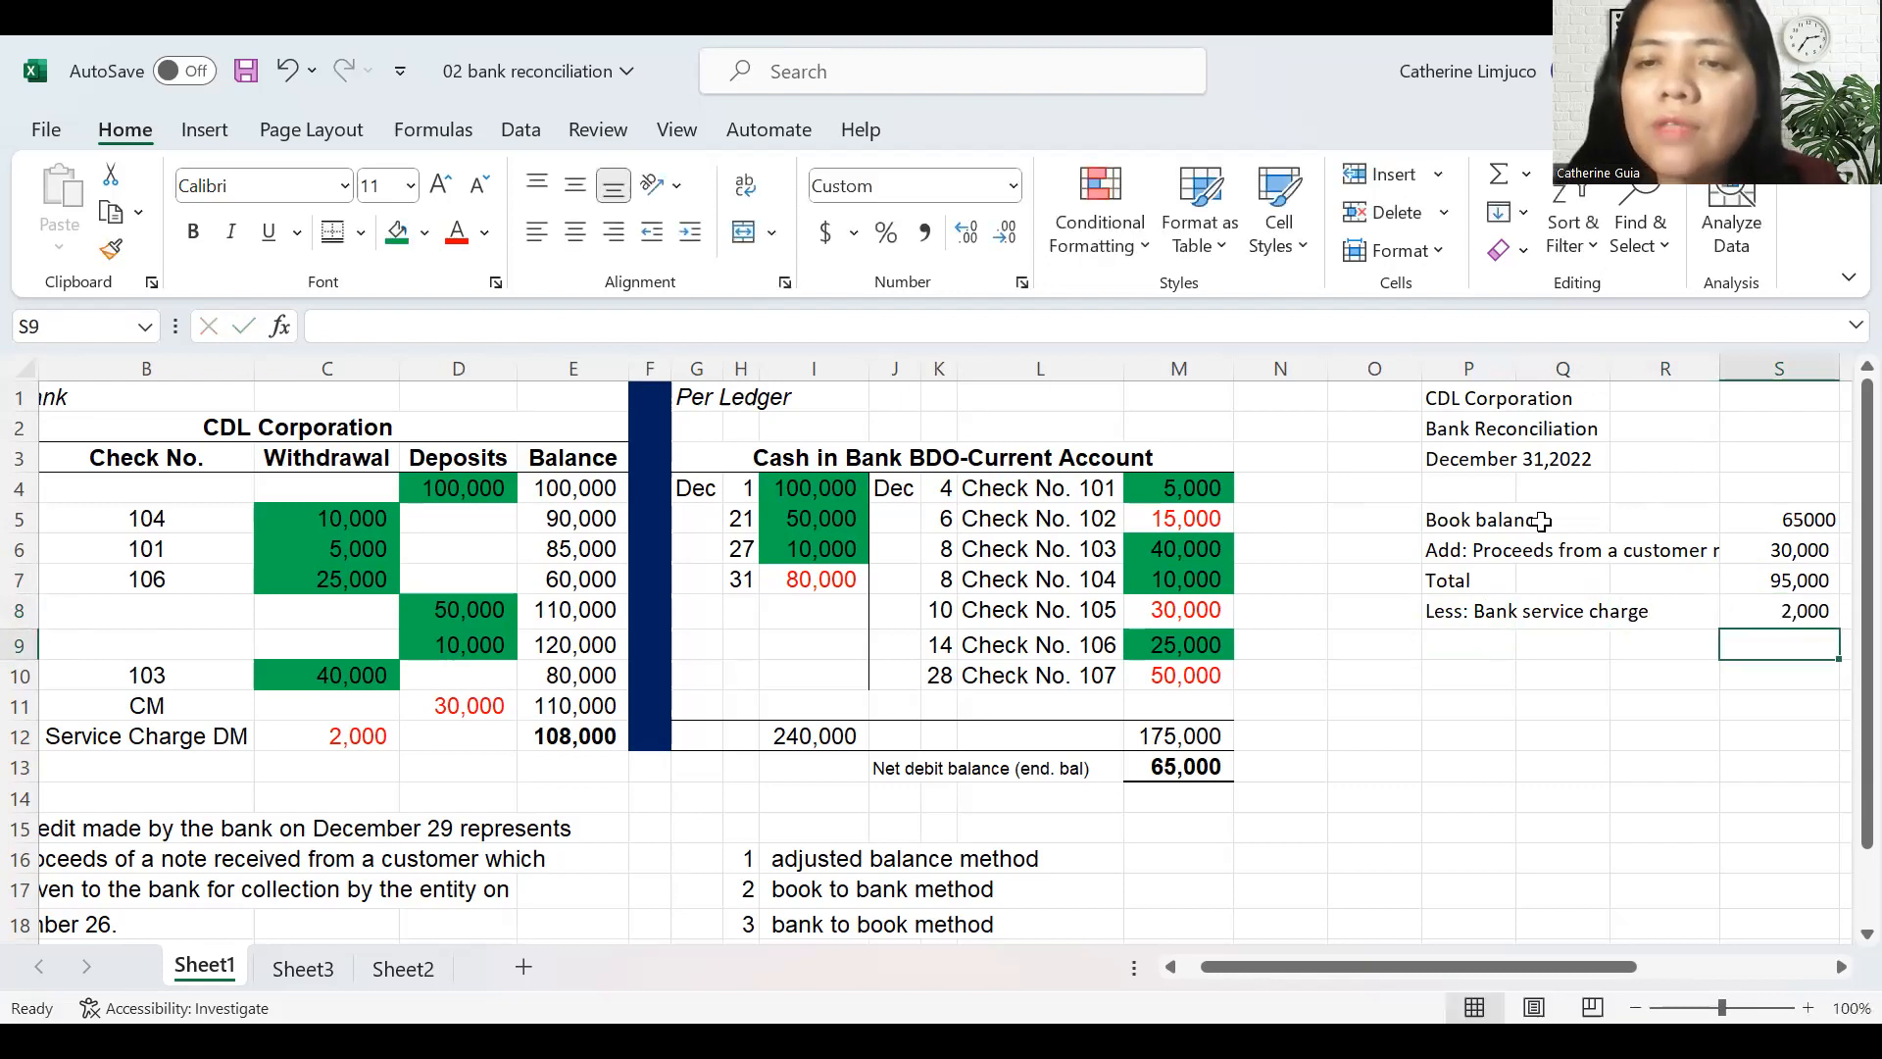
# - Check the bank and ledger records for any further reconciling items that affect the book balance
pyautogui.press('Left')
pyautogui.press('Left')
pyautogui.press('Left')
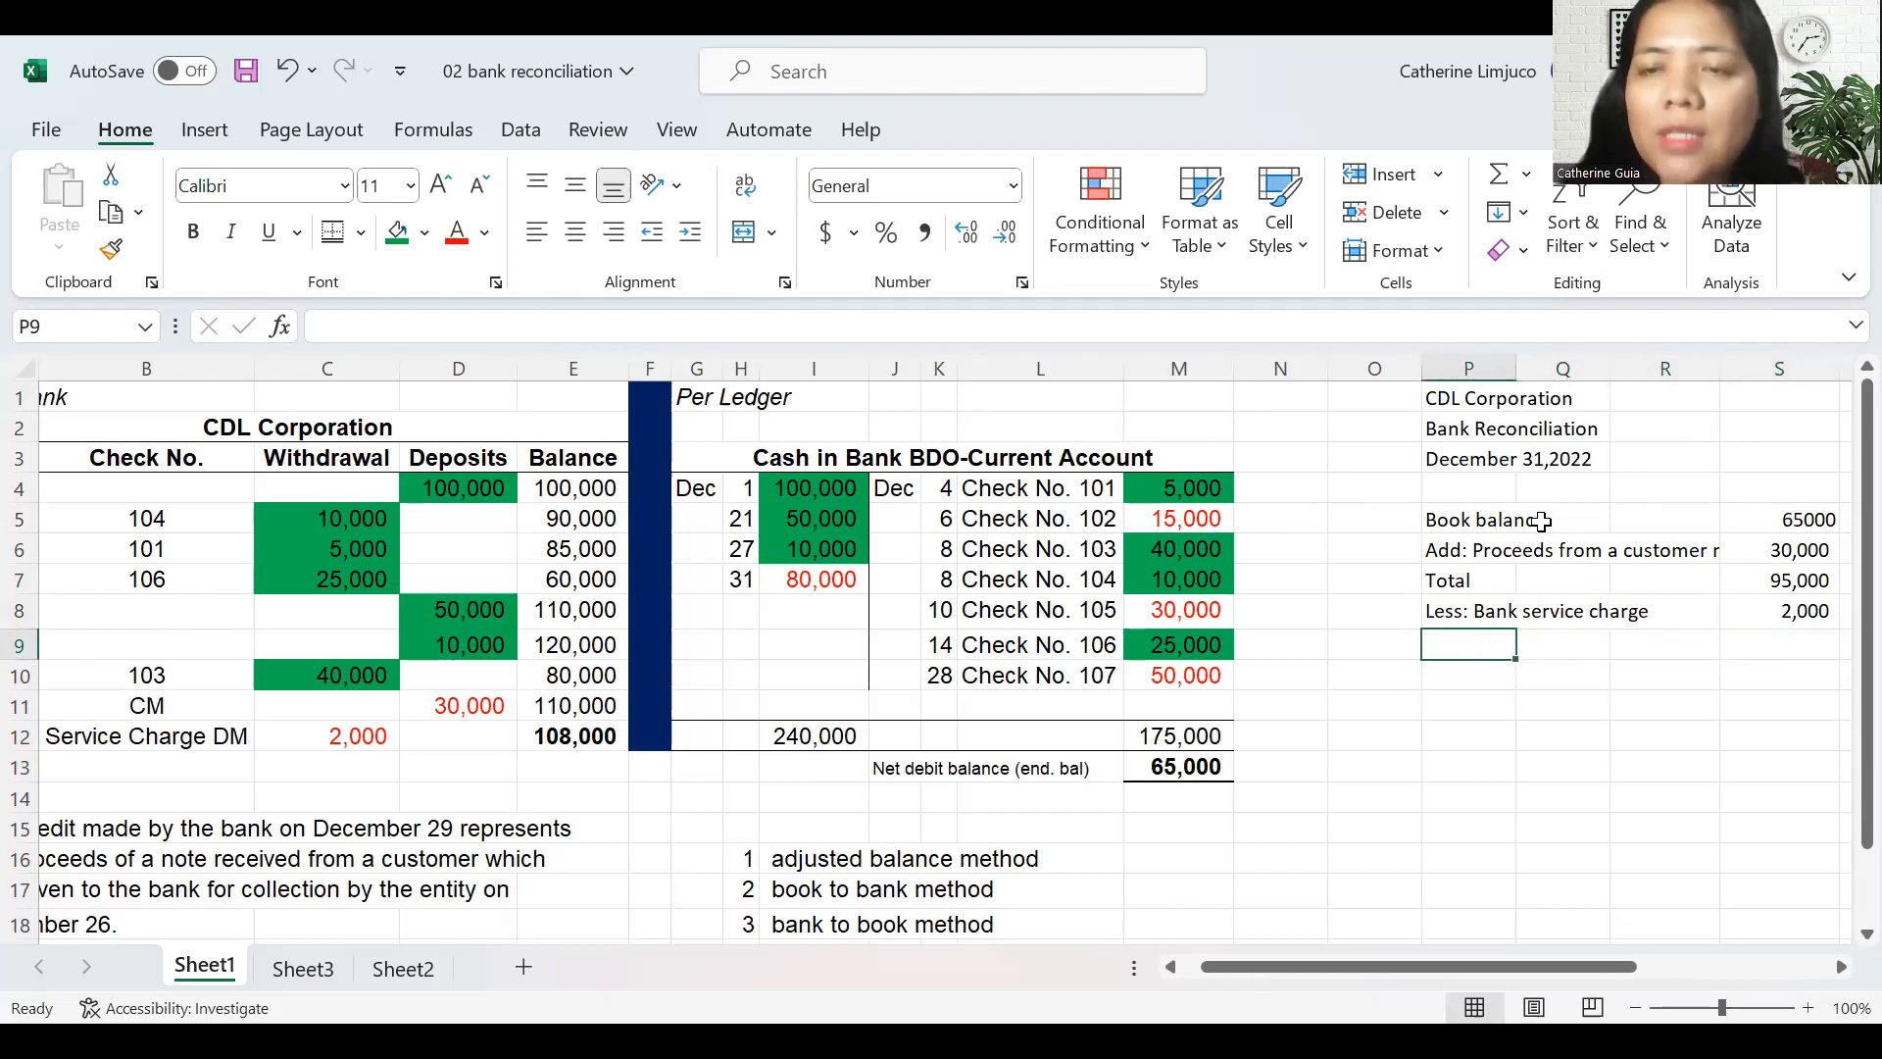
pyautogui.press('Left')
pyautogui.press('Left')
pyautogui.press('Left')
pyautogui.press('Left')
pyautogui.press('Left')
pyautogui.press('Left')
pyautogui.press('Left')
pyautogui.press('Left')
pyautogui.press('Left')
pyautogui.press('Left')
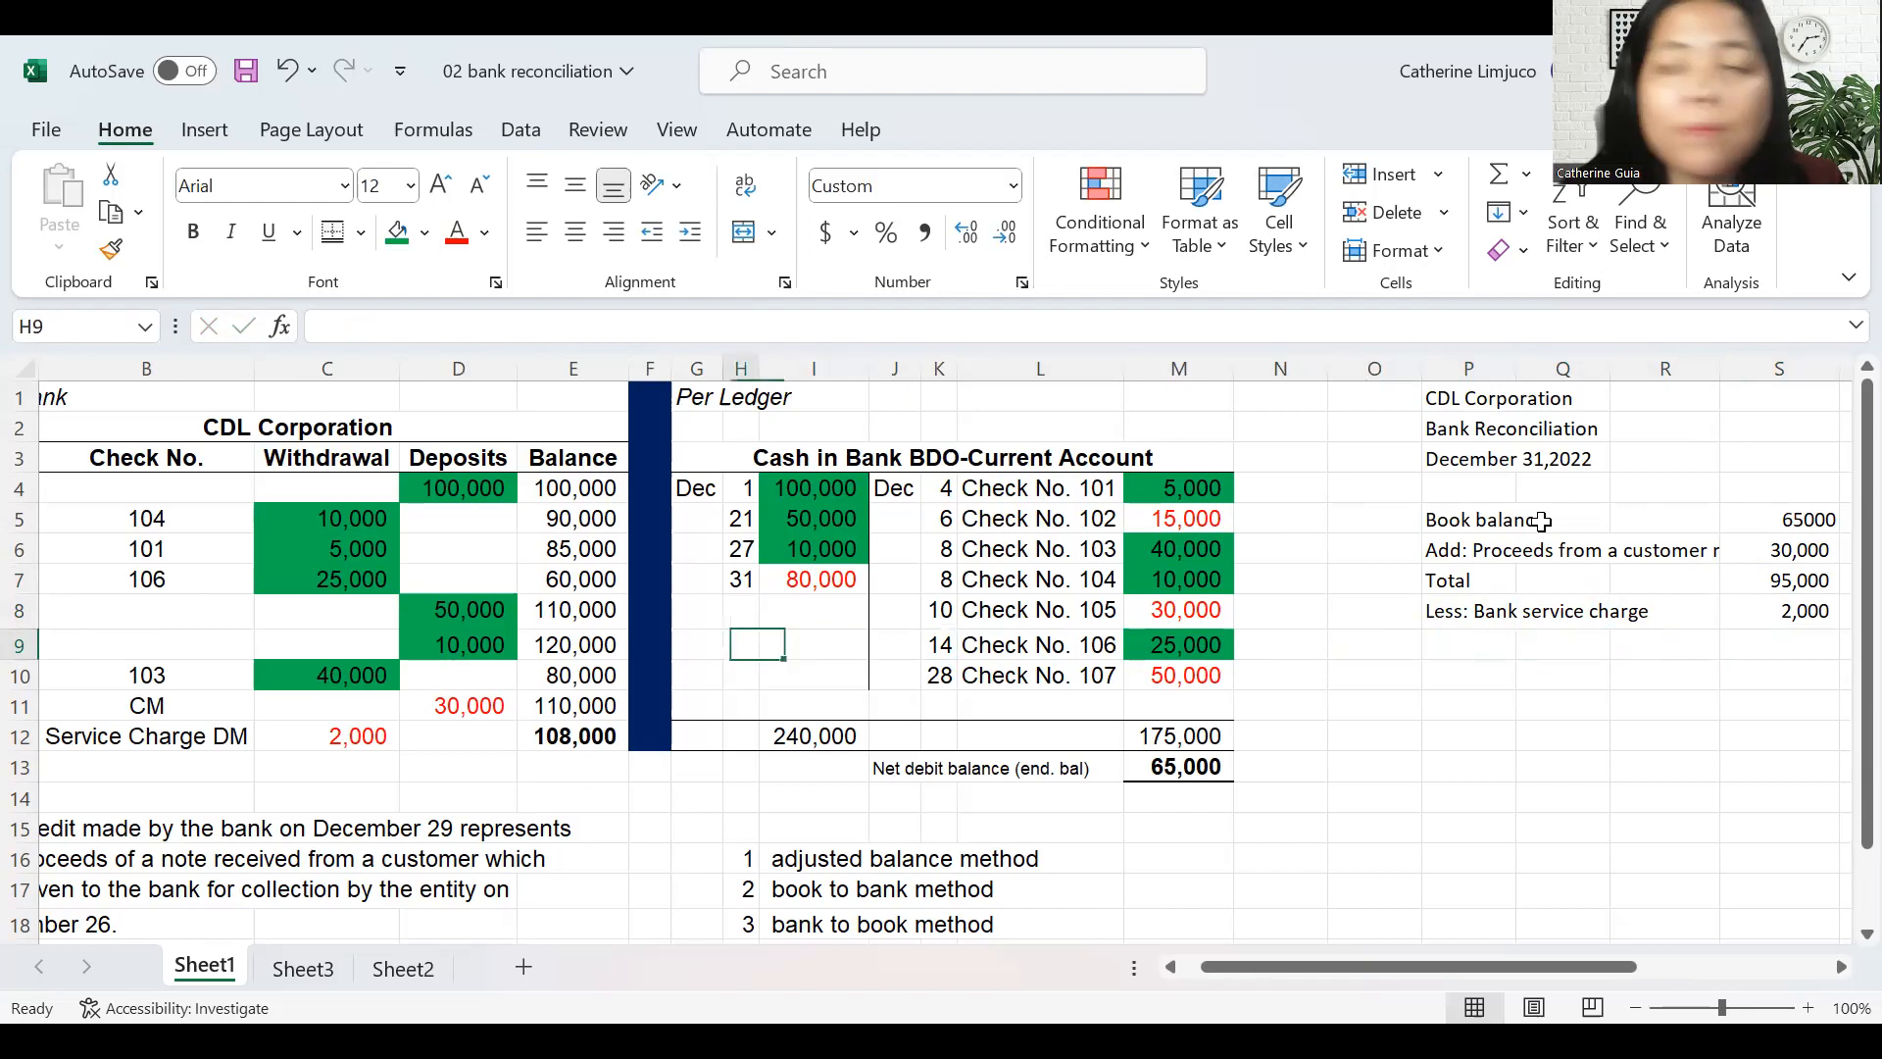
pyautogui.press('Left')
pyautogui.press('Left')
pyautogui.press('Left')
pyautogui.press('Left')
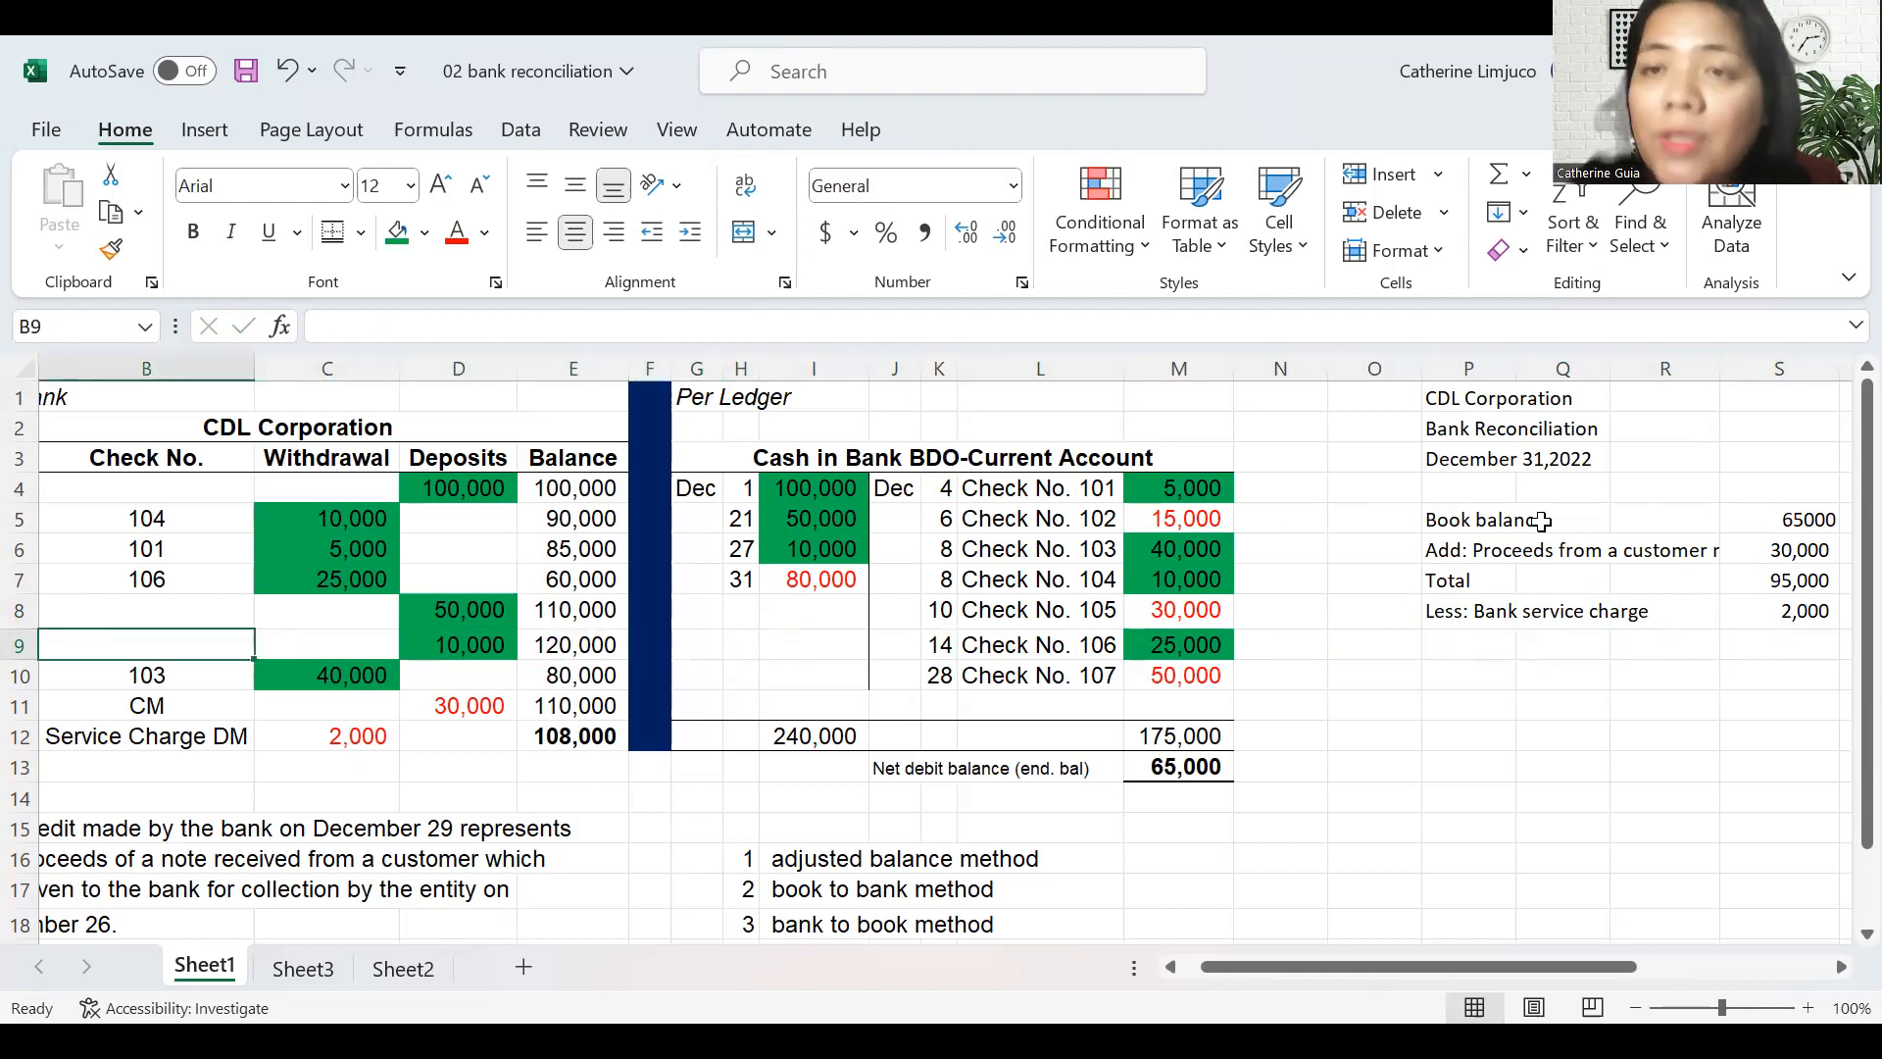
pyautogui.press('Left')
pyautogui.press('Down')
pyautogui.press('Right')
pyautogui.press('Right')
pyautogui.press('Right')
pyautogui.press('Right')
pyautogui.press('Right')
pyautogui.press('Right')
pyautogui.press('Right')
pyautogui.press('Right')
pyautogui.press('Right')
pyautogui.press('Right')
pyautogui.press('Right')
pyautogui.press('Right')
pyautogui.press('Right')
pyautogui.press('Right')
pyautogui.press('Right')
pyautogui.press('Right')
pyautogui.press('Right')
pyautogui.press('Right')
pyautogui.press('Right')
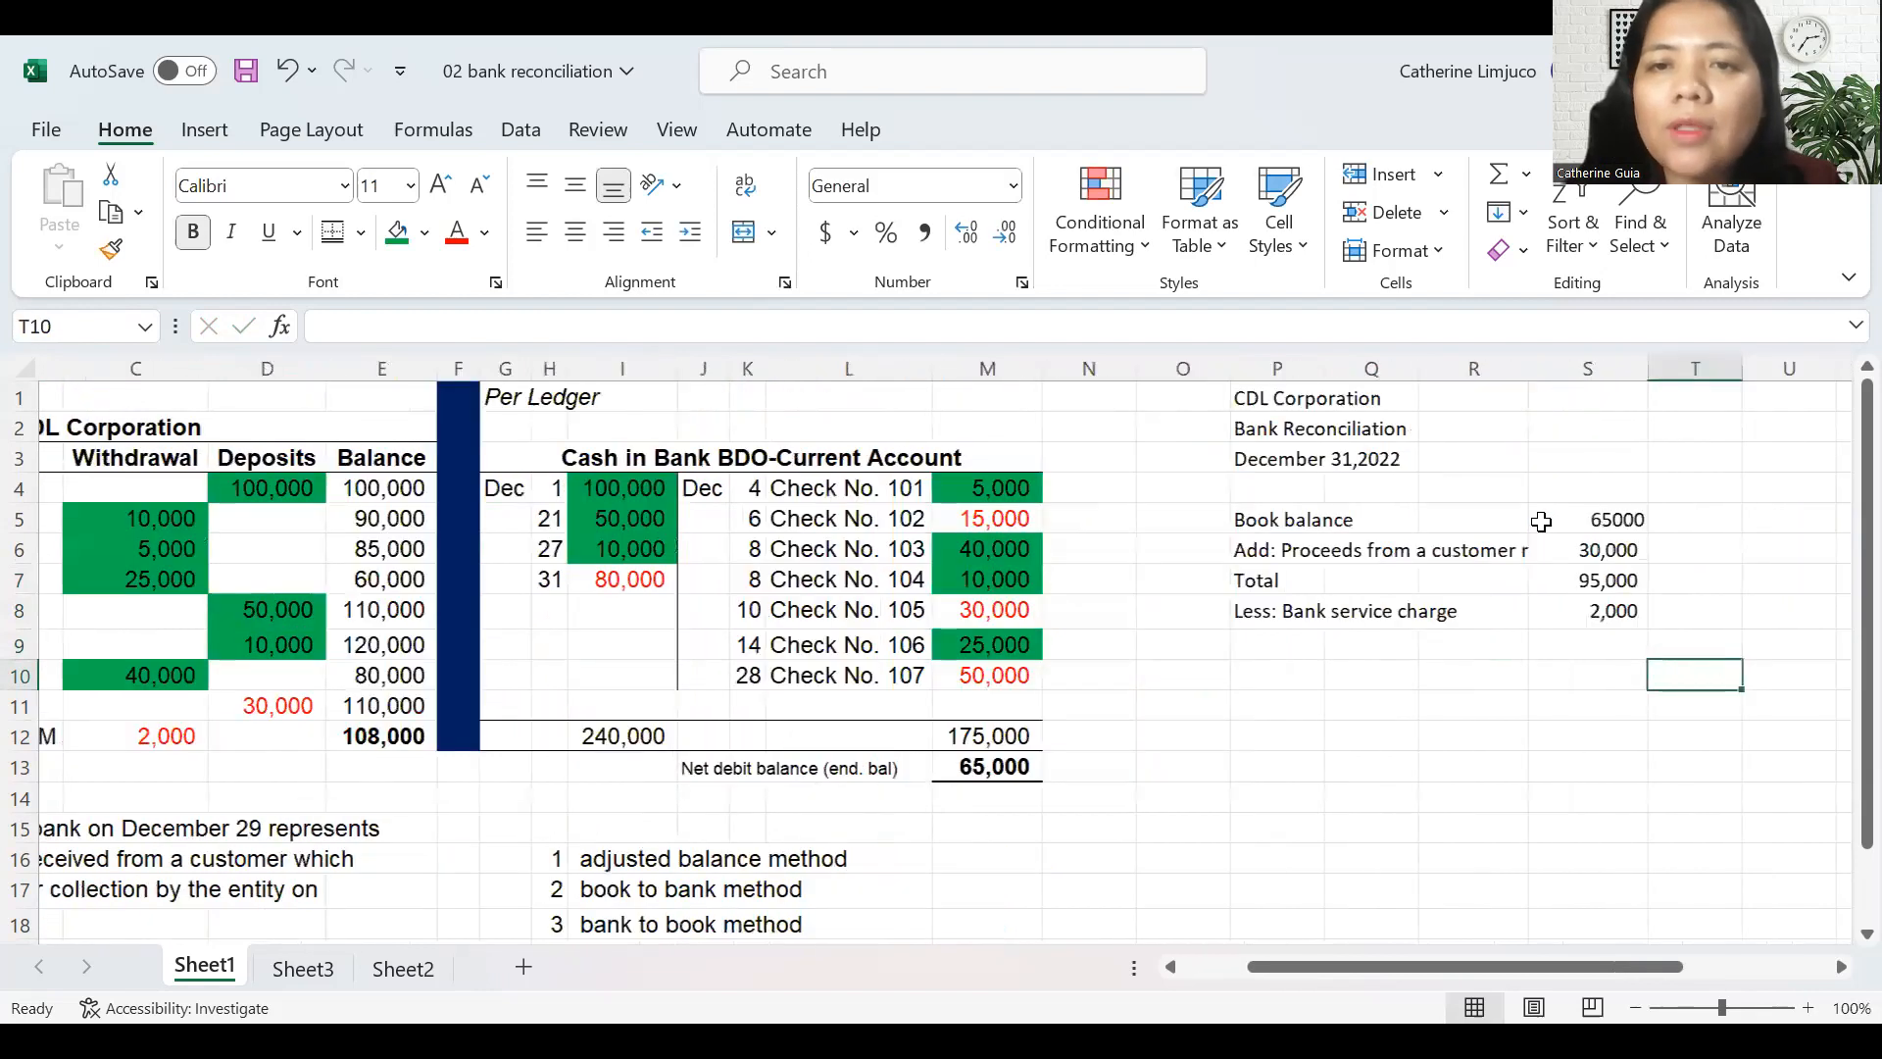
# - Add the line "Adjusted book balance" in P9, with a formula in S9 subtracting the service charge from the total
pyautogui.press('Up')
pyautogui.press('Left')
pyautogui.press('Left')
pyautogui.press('Left')
pyautogui.press('Left')
pyautogui.write('Adjusted book balan')
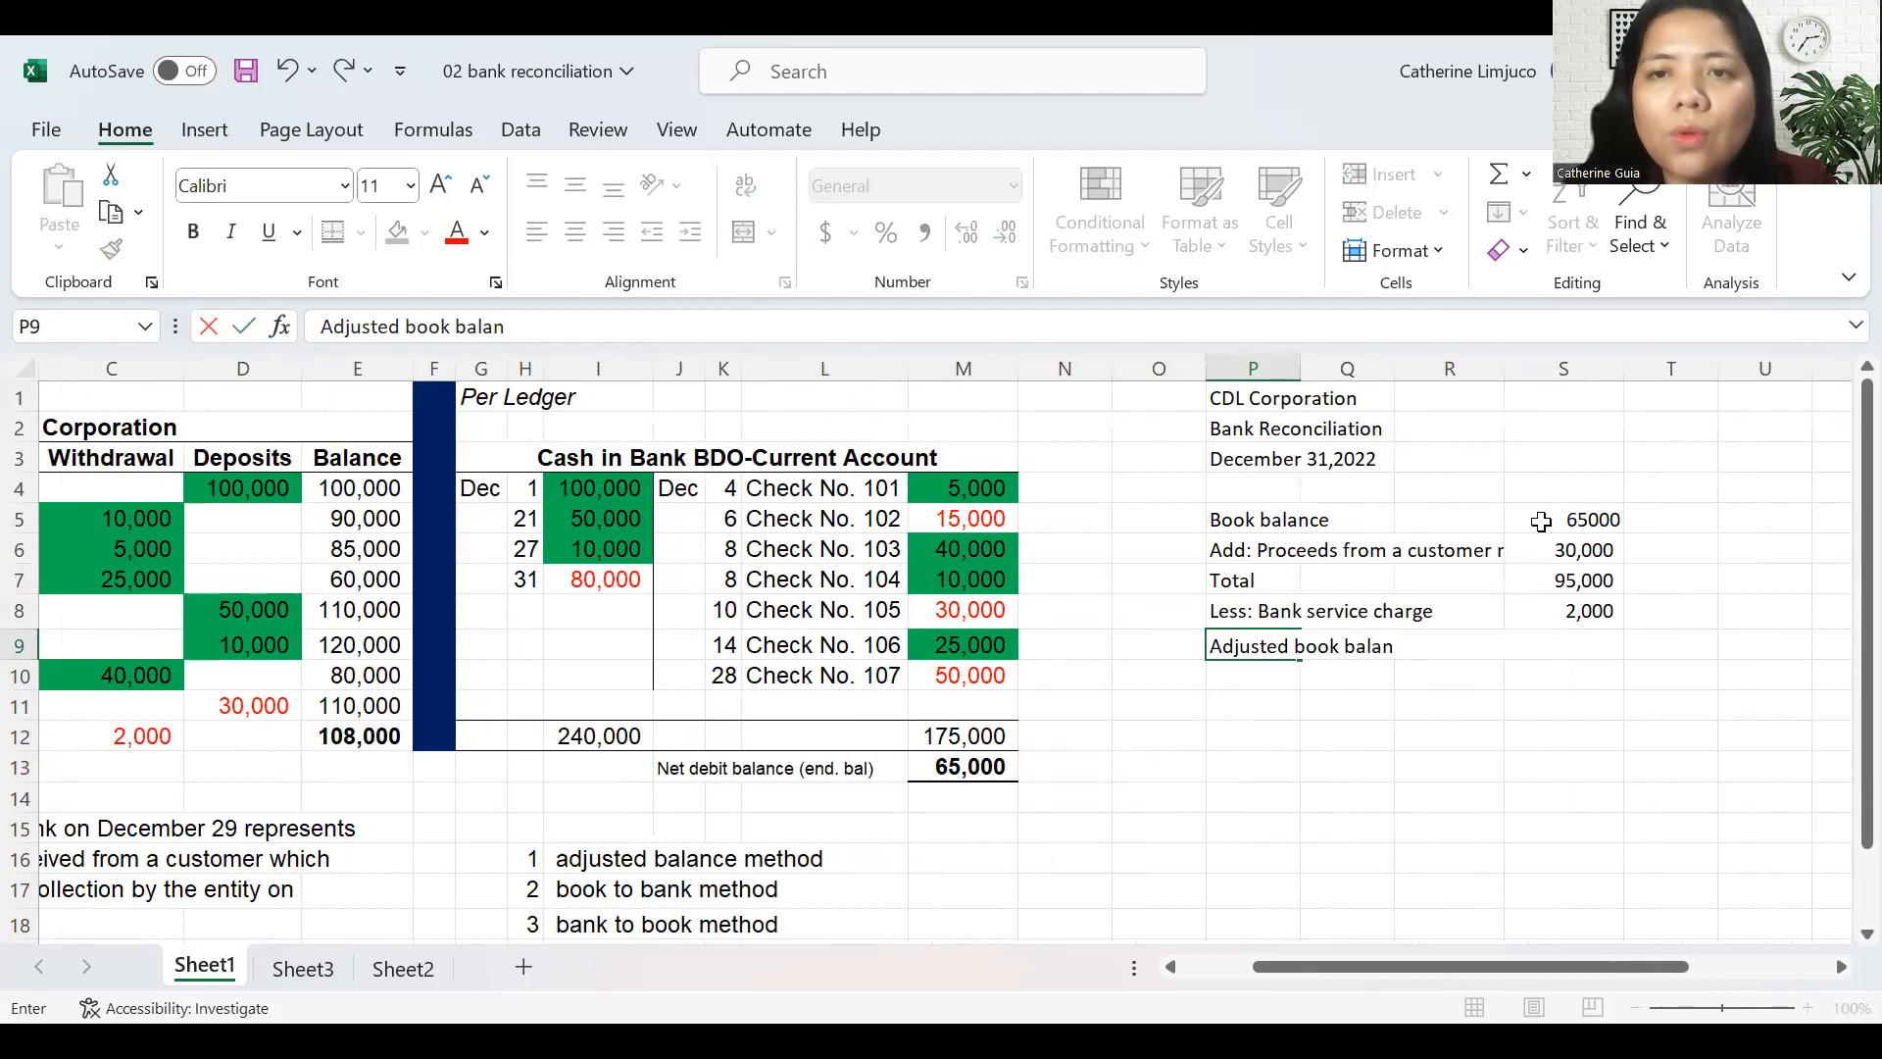
pyautogui.write('ce')
pyautogui.press('Return')
pyautogui.press('Up')
pyautogui.press('Right')
pyautogui.press('Right')
pyautogui.press('Right')
pyautogui.write('=')
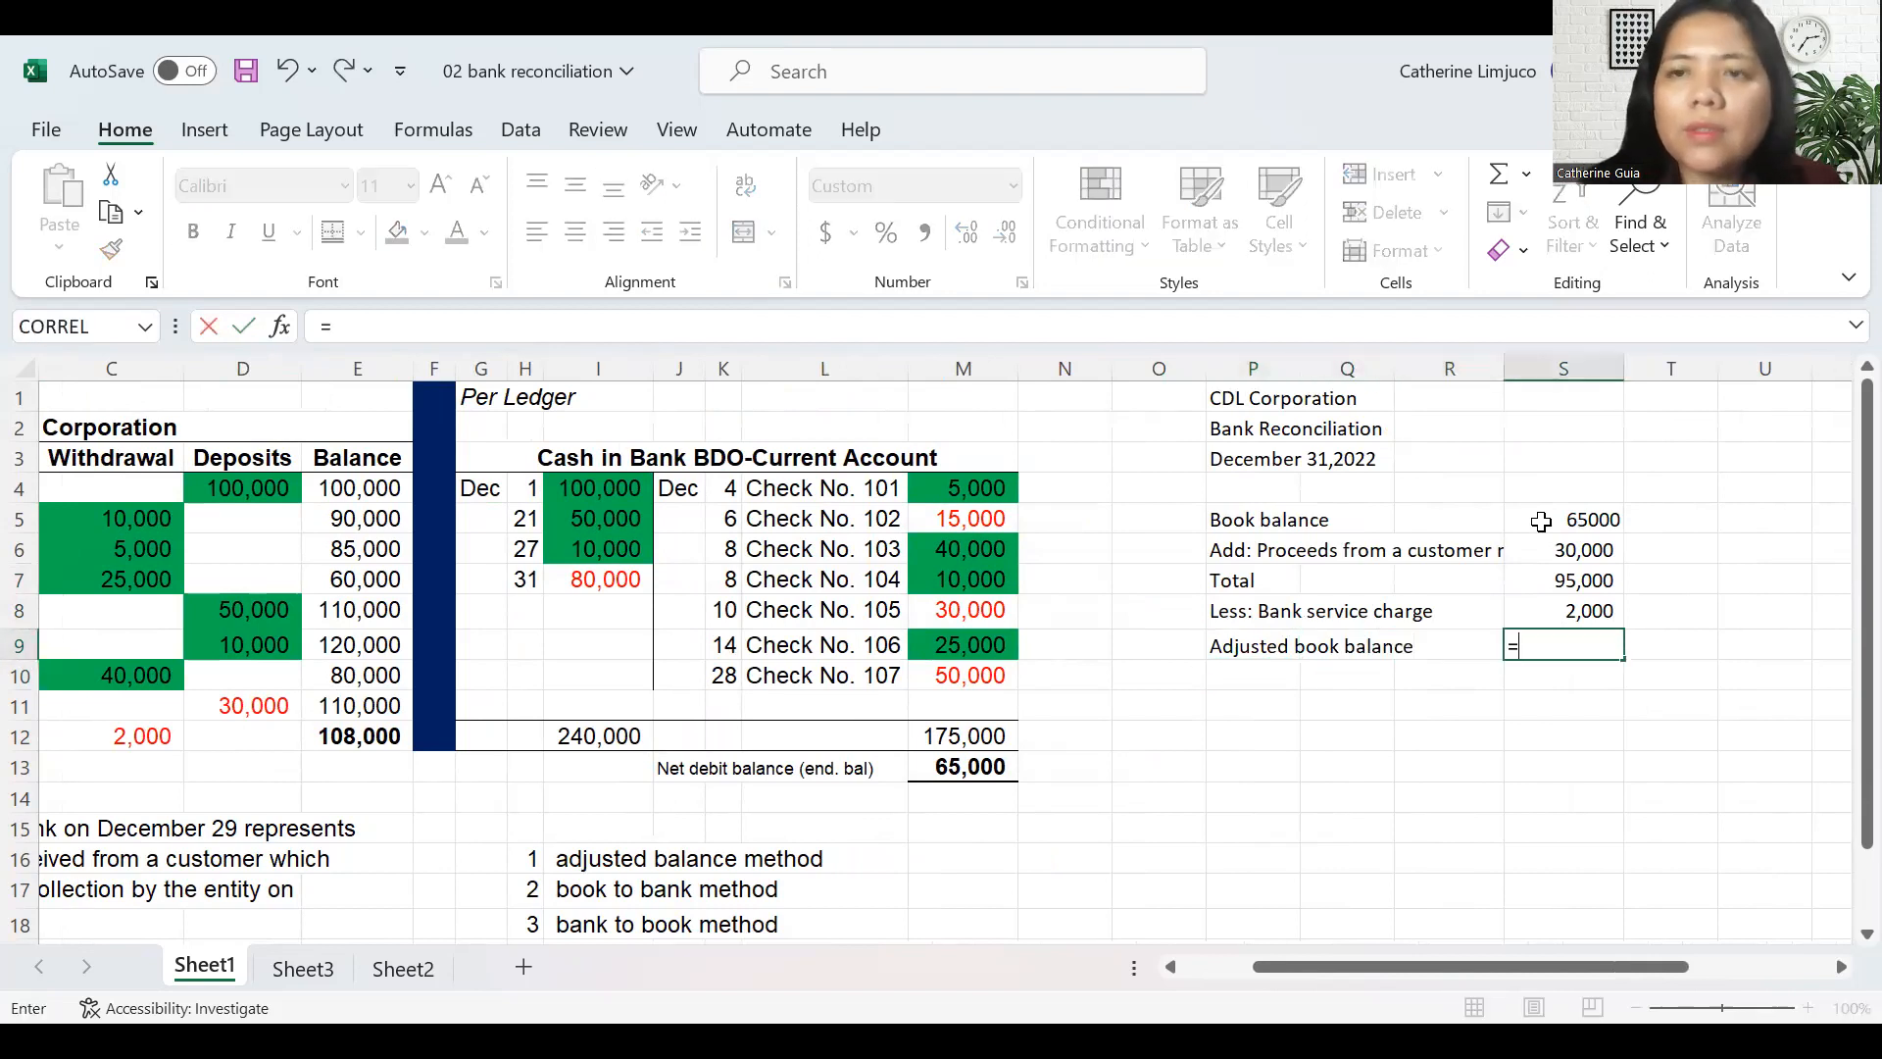
pyautogui.press('Up')
pyautogui.press('Up')
pyautogui.write('-')
pyautogui.press('Up')
pyautogui.press('Return')
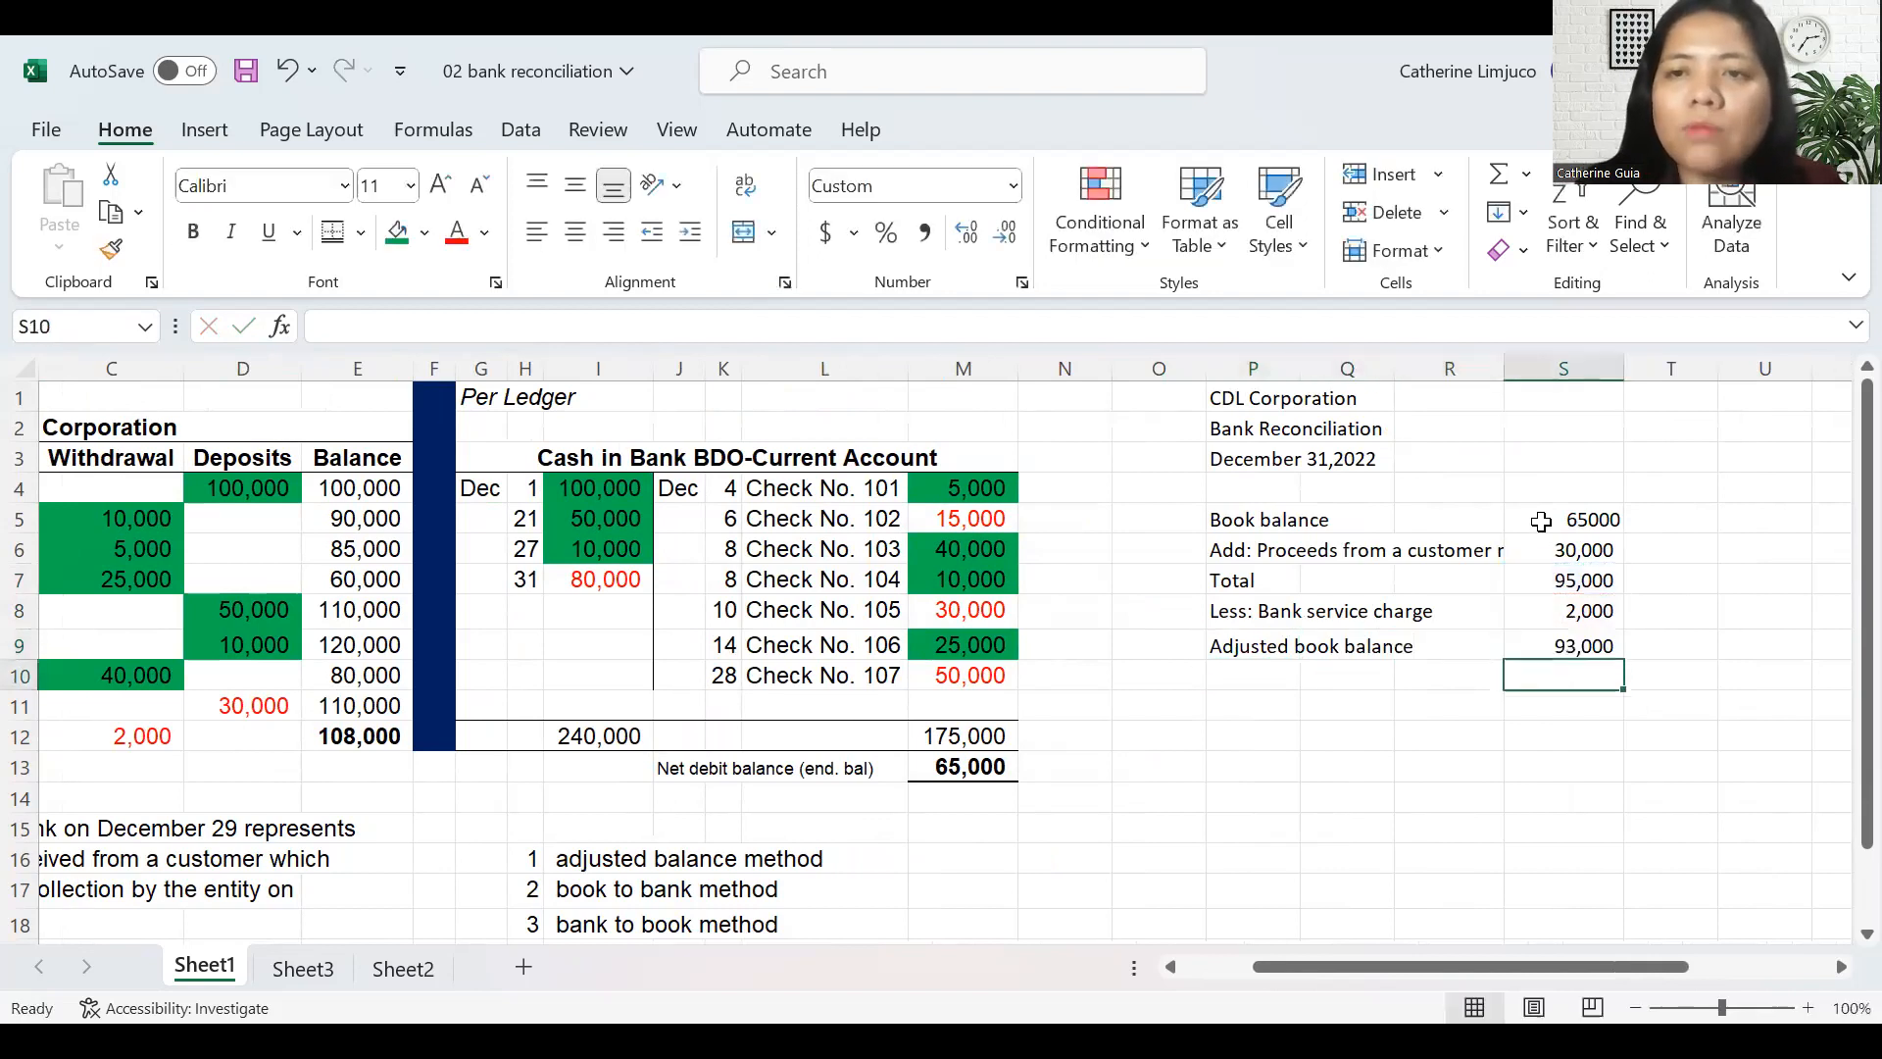
# - Make the adjusted book balance line in P9:S9 bold
pyautogui.press('Up')
pyautogui.press('Left')
pyautogui.press('Left')
pyautogui.press('Left')
pyautogui.hotkey('shift', 'Right')
pyautogui.hotkey('shift', 'Right')
pyautogui.hotkey('shift', 'Right')
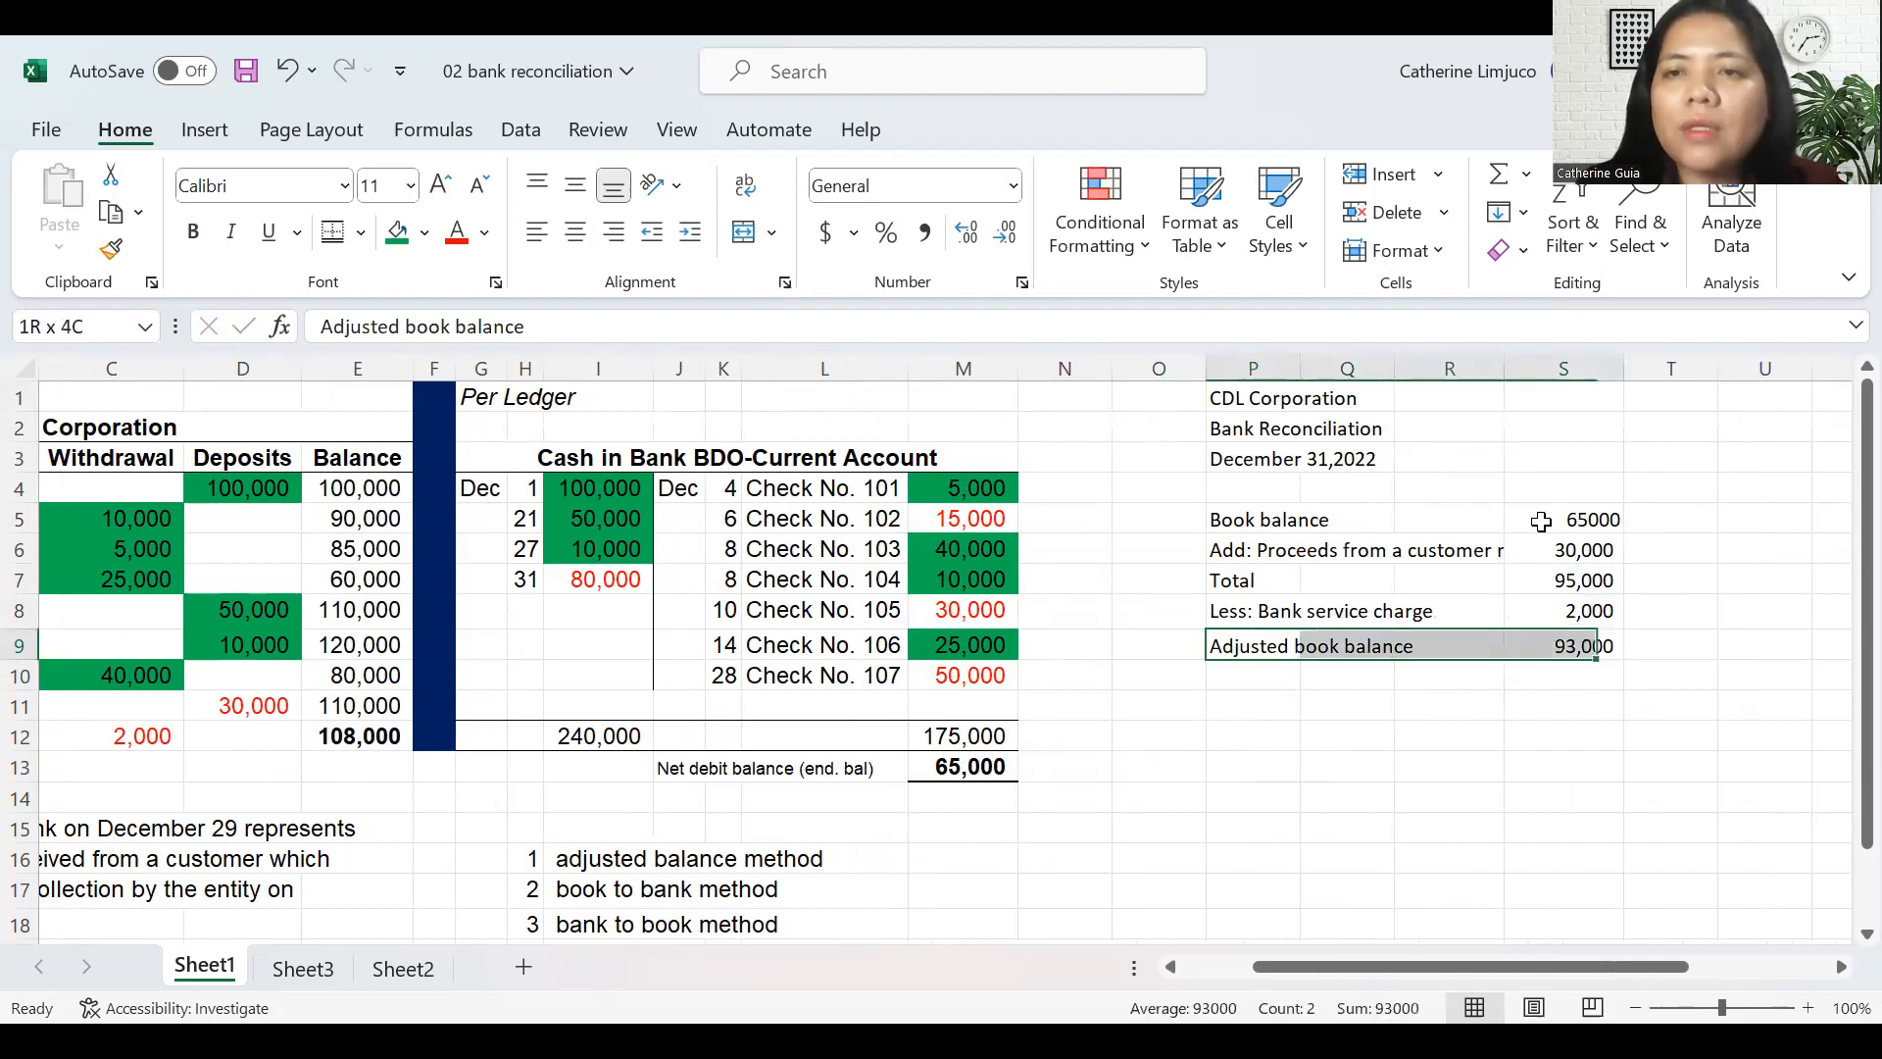
pyautogui.hotkey('ctrl', 'b')
# - Start the first adjusting entry beside the reconciliation with number 1 in W6 and "Cash in Bank" in X6
pyautogui.press('Down')
pyautogui.press('Down')
pyautogui.press('Down')
pyautogui.press('Up')
pyautogui.press('Up')
pyautogui.press('Up')
pyautogui.press('Up')
pyautogui.press('Up')
pyautogui.press('Up')
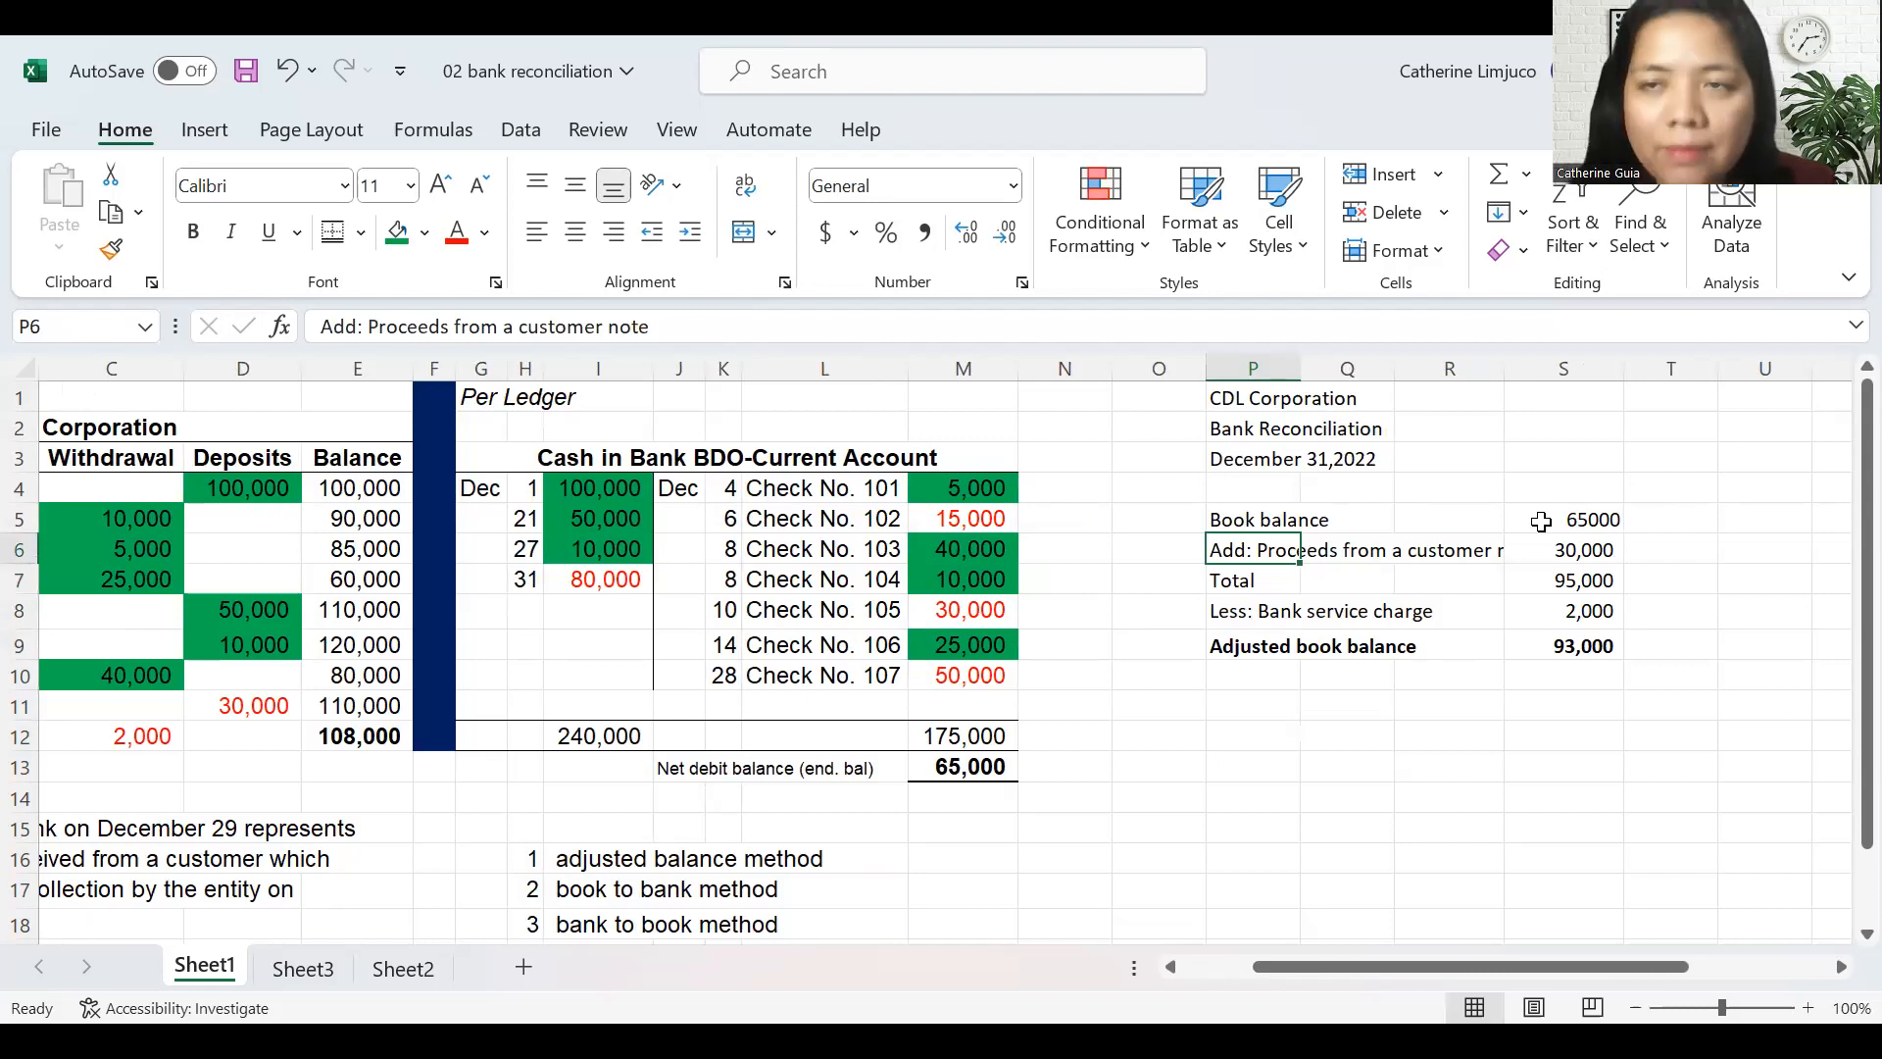
pyautogui.press('Right')
pyautogui.press('Right')
pyautogui.press('Right')
pyautogui.press('Right')
pyautogui.press('Right')
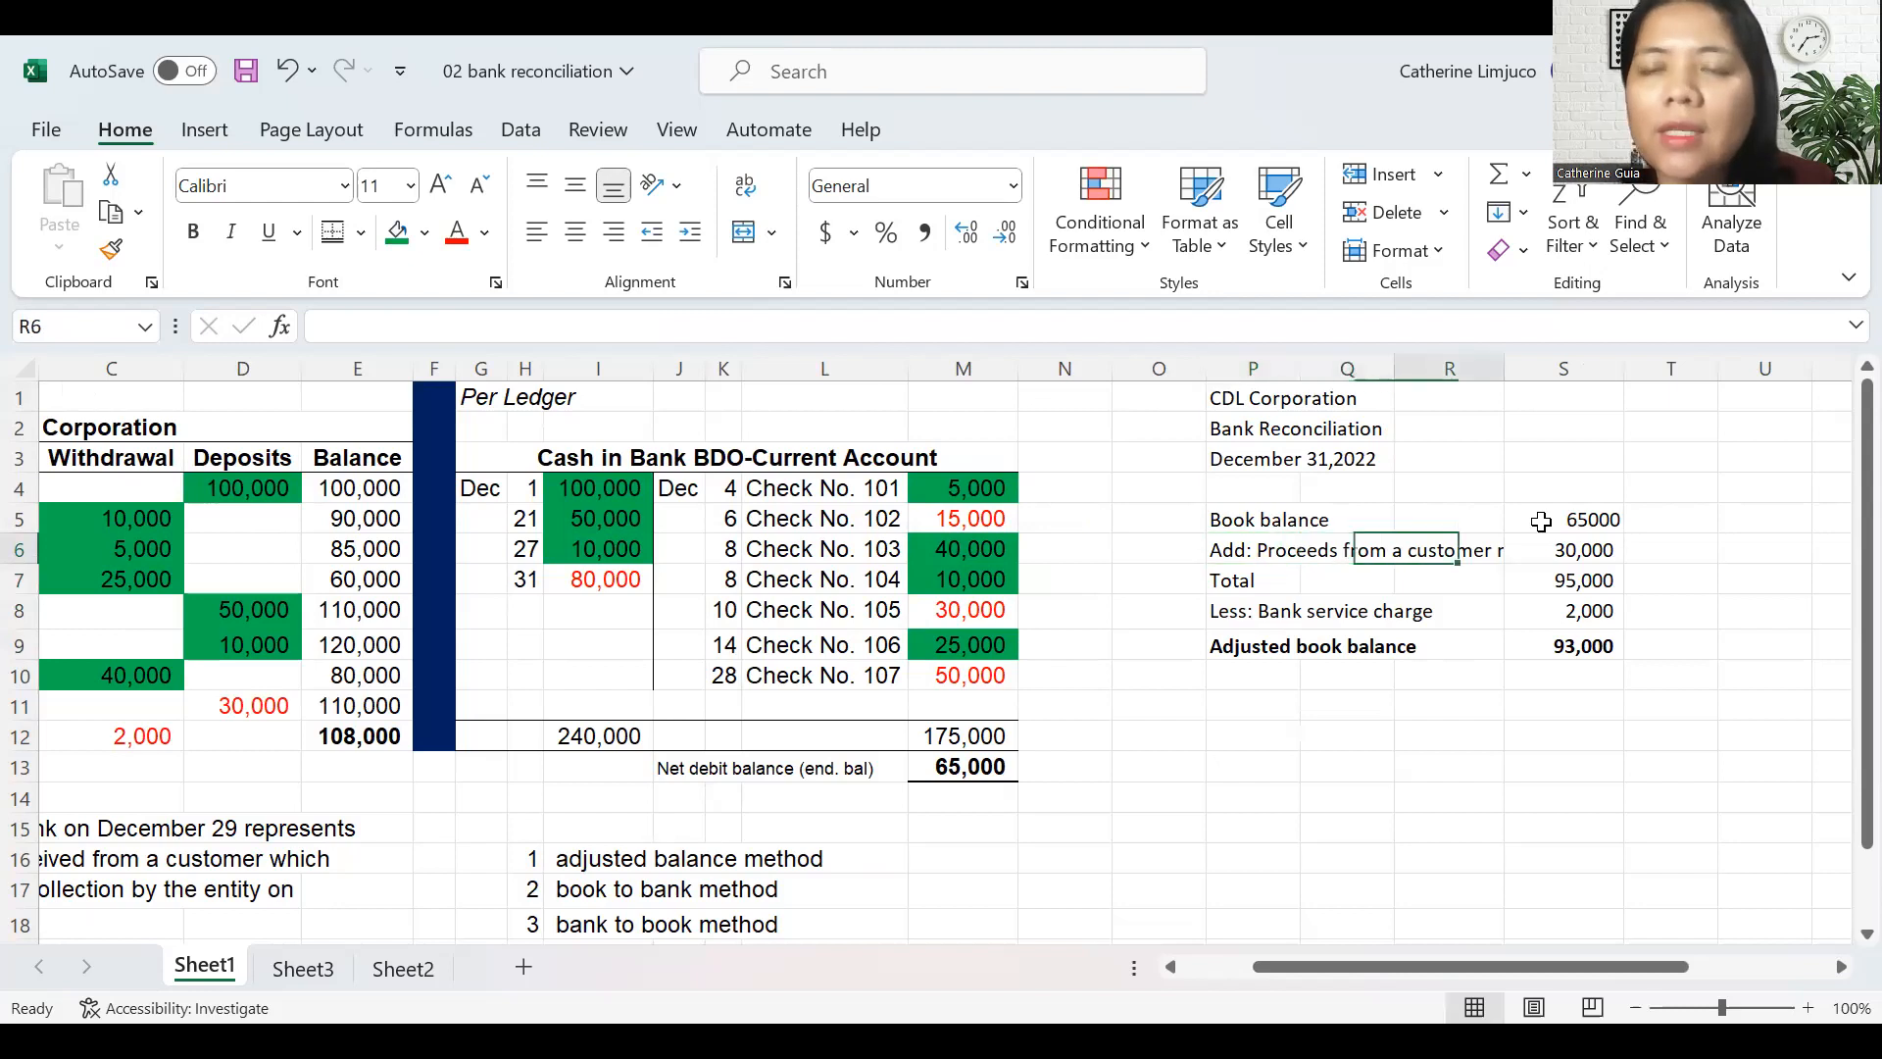
pyautogui.press('Left')
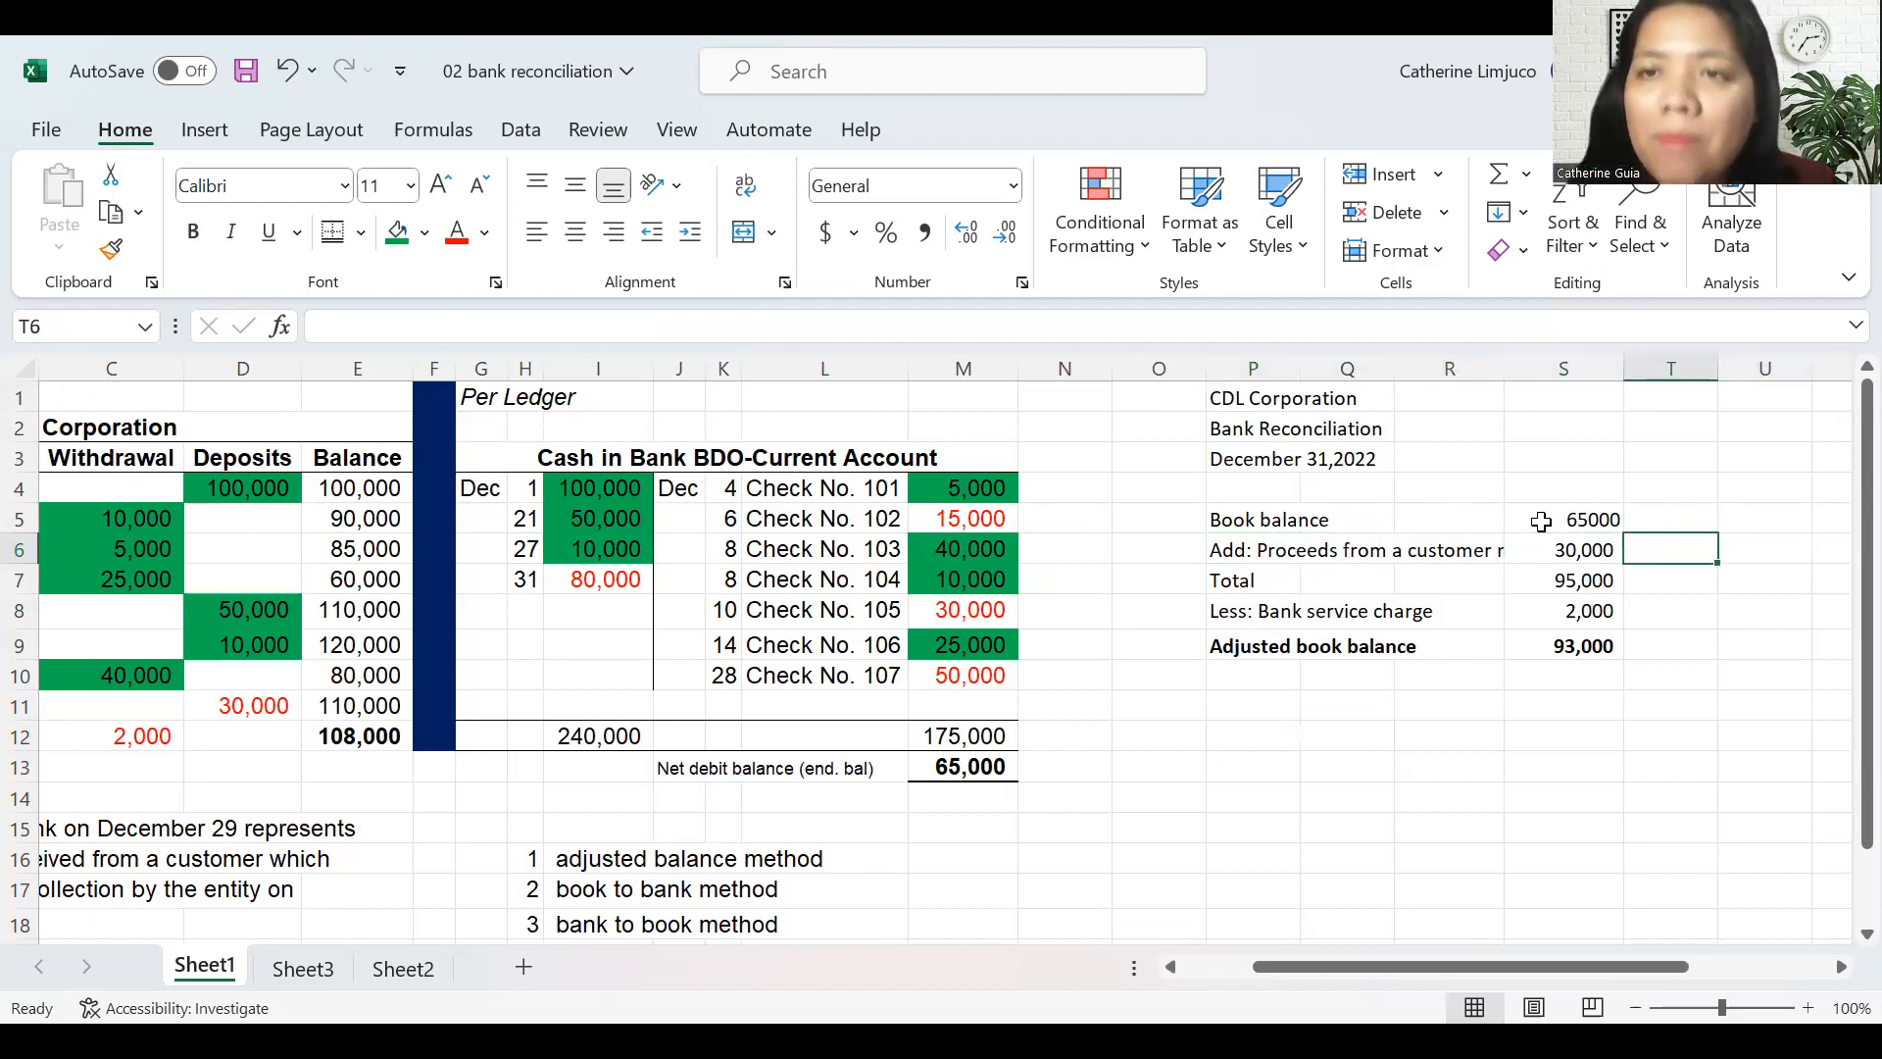
pyautogui.press('Right')
pyautogui.press('Right')
pyautogui.press('Right')
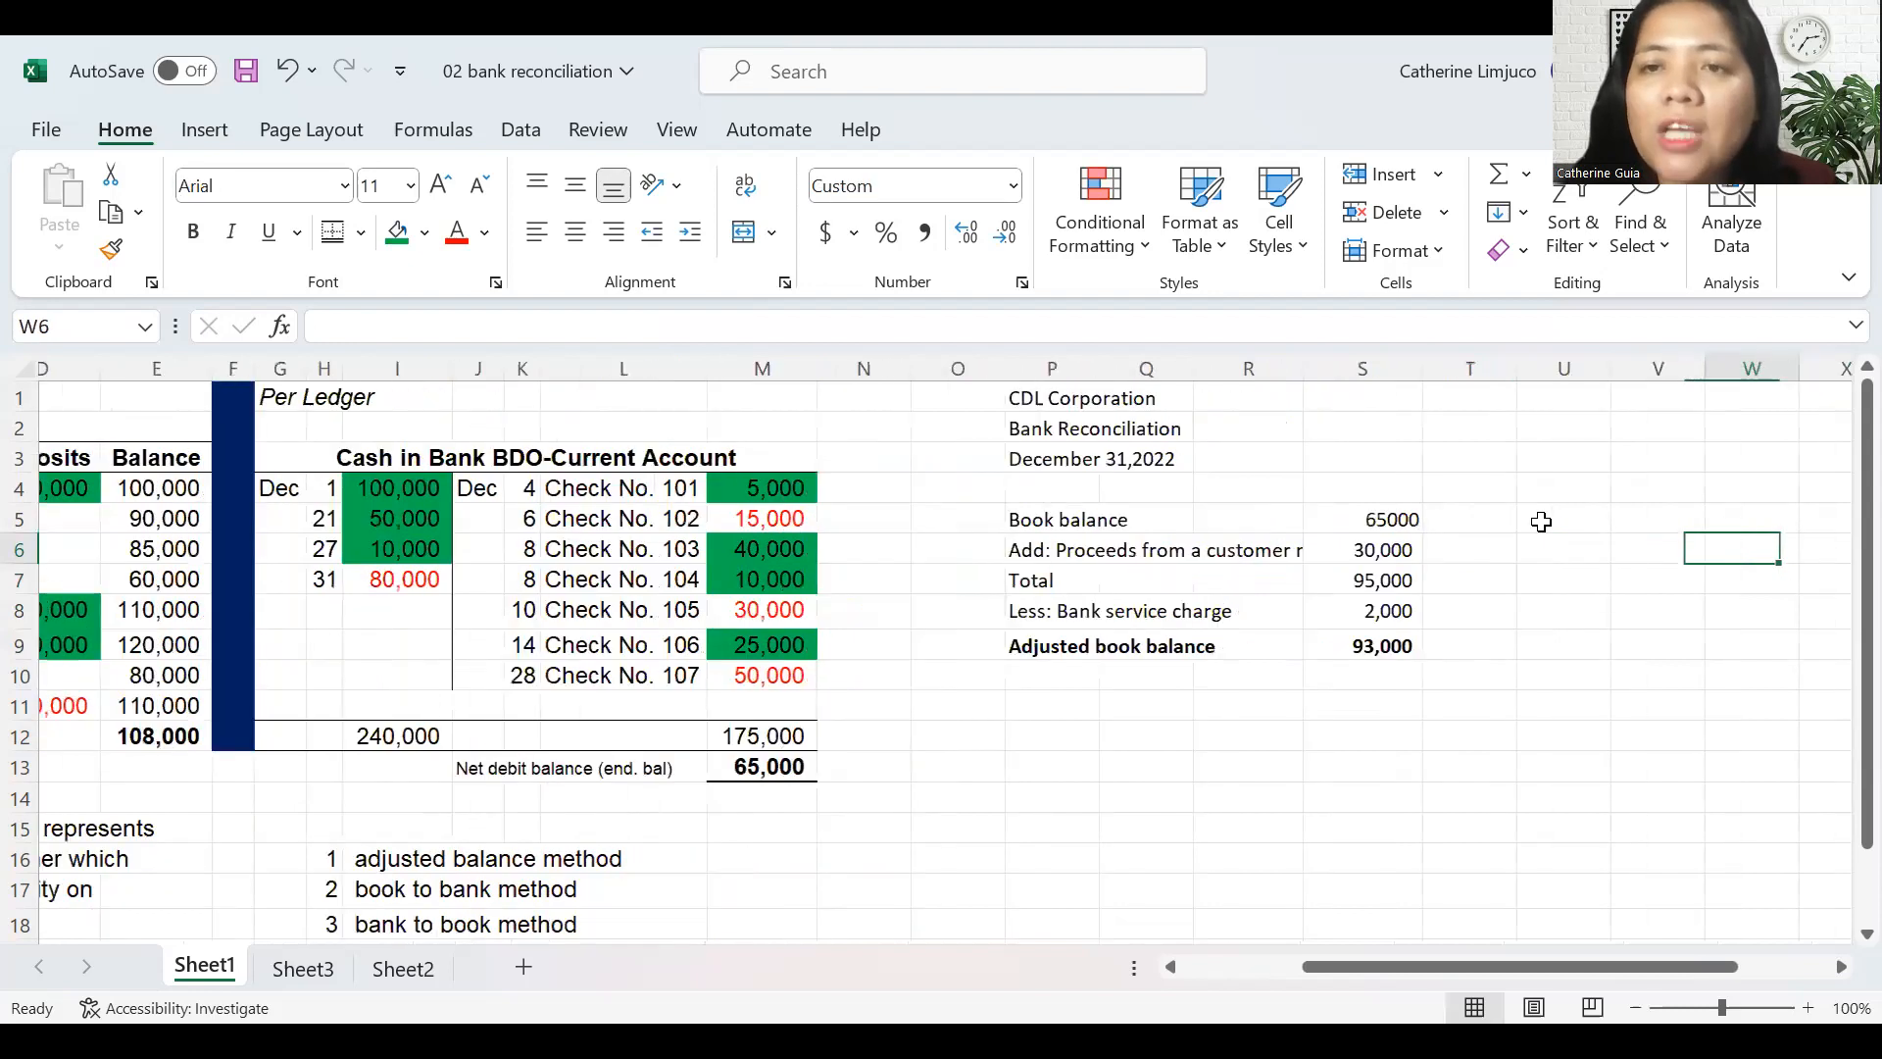
pyautogui.hscroll(1, 1541, 522)
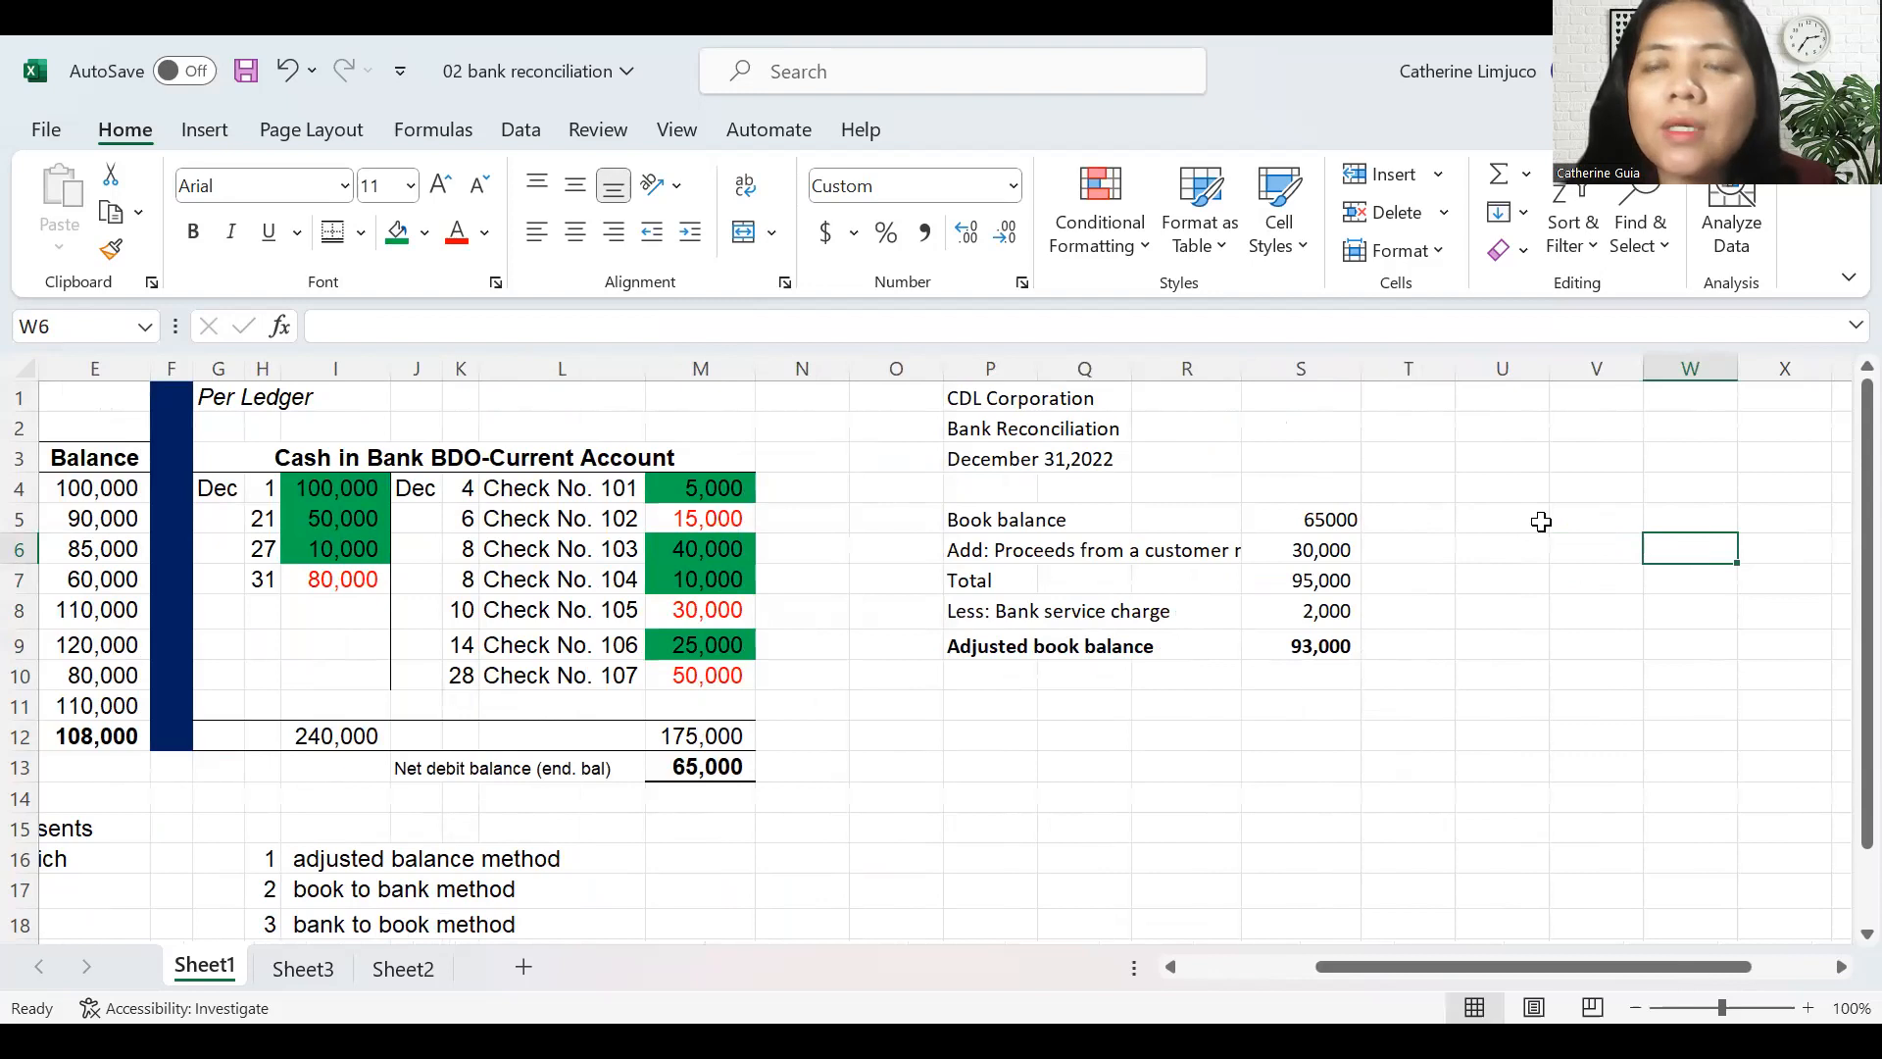
pyautogui.press('Right')
pyautogui.press('Left')
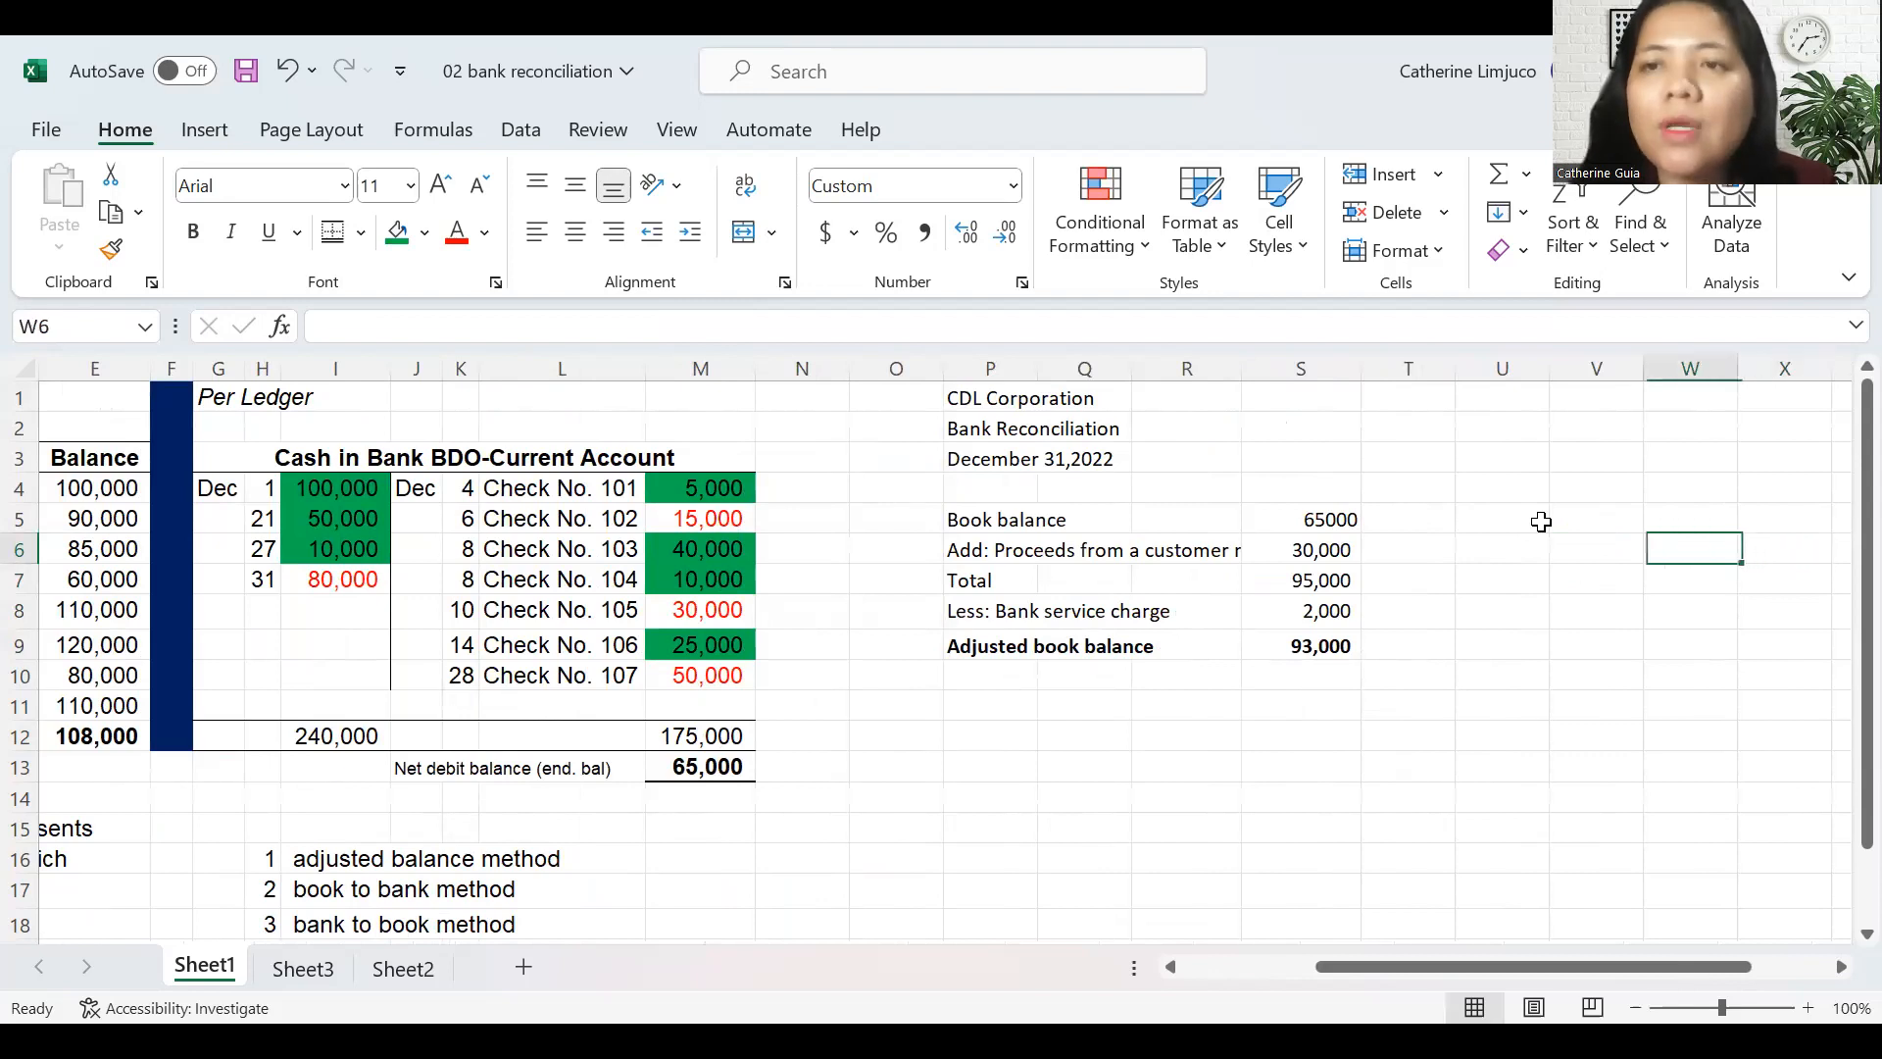
pyautogui.write('1')
pyautogui.press('Right')
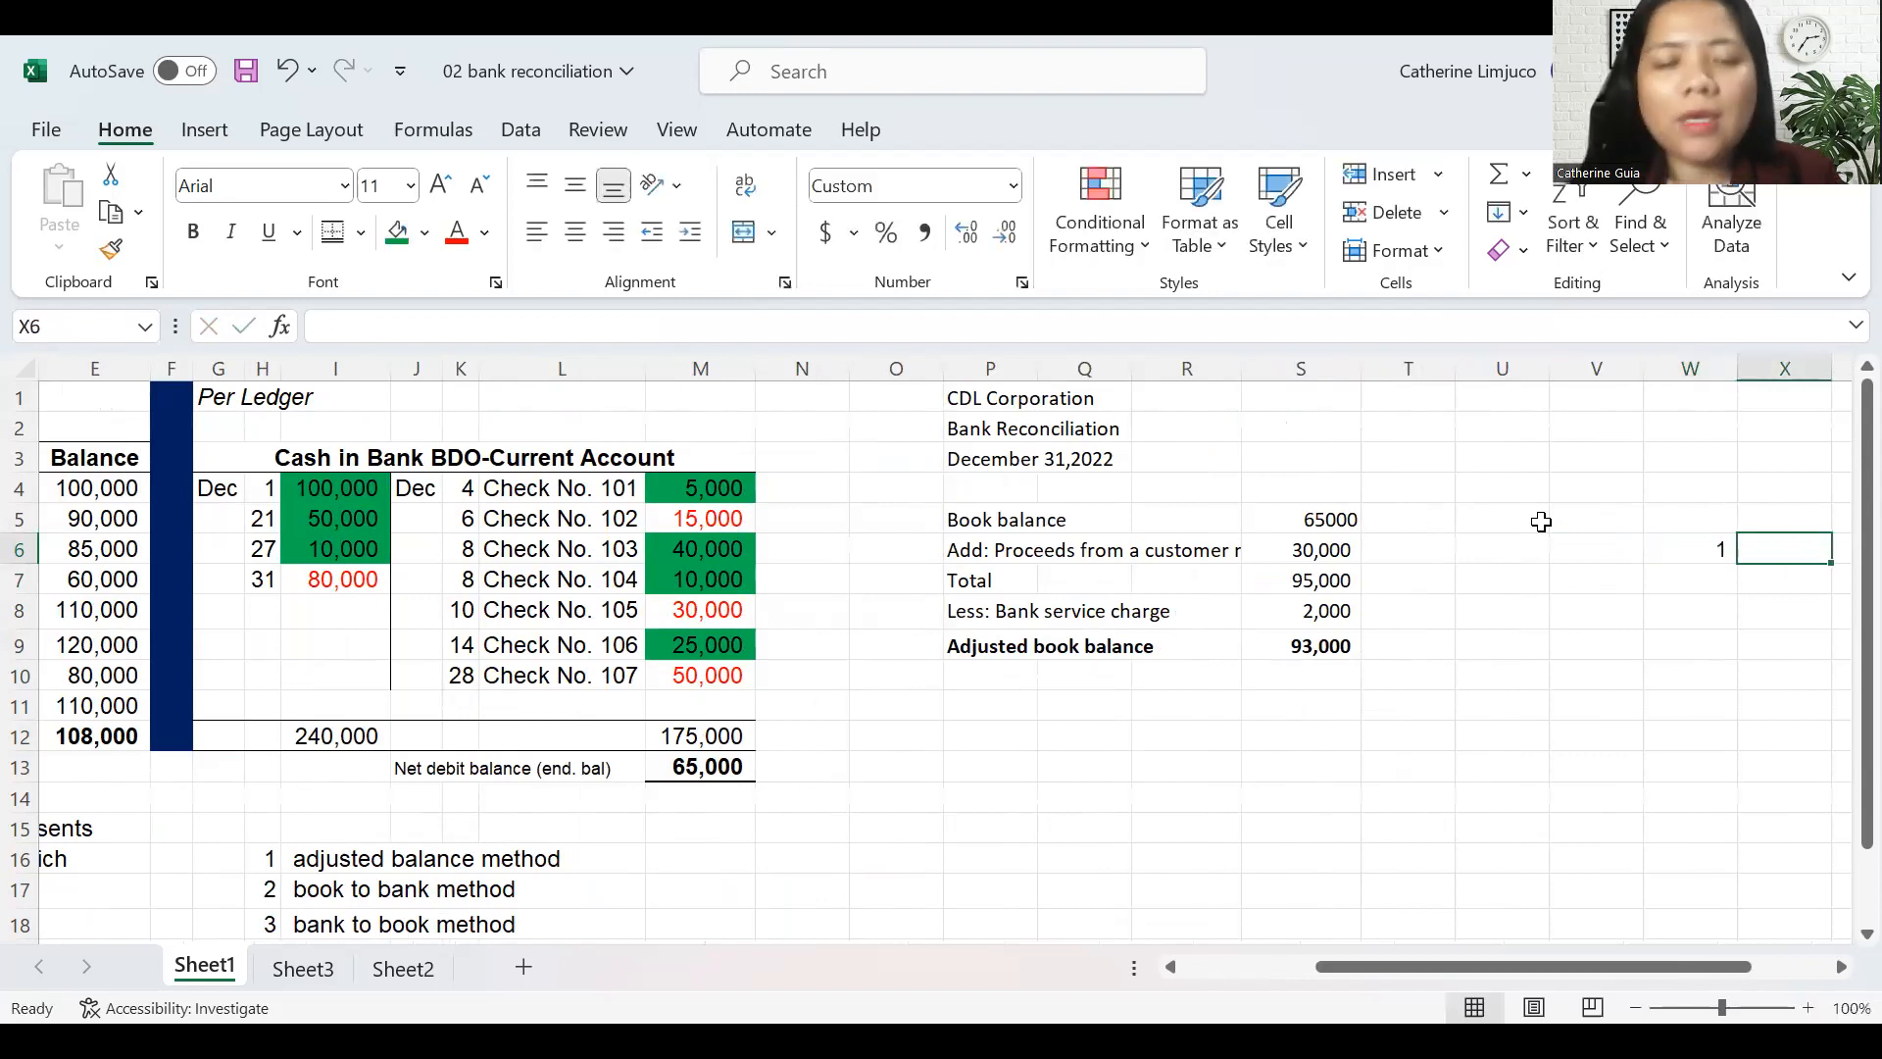
pyautogui.write('Cash in Bank')
# - Enter 30000 in Z6 as the debit amount for the first entry's Cash in Bank line
pyautogui.press('Right')
pyautogui.press('Right')
pyautogui.press('Right')
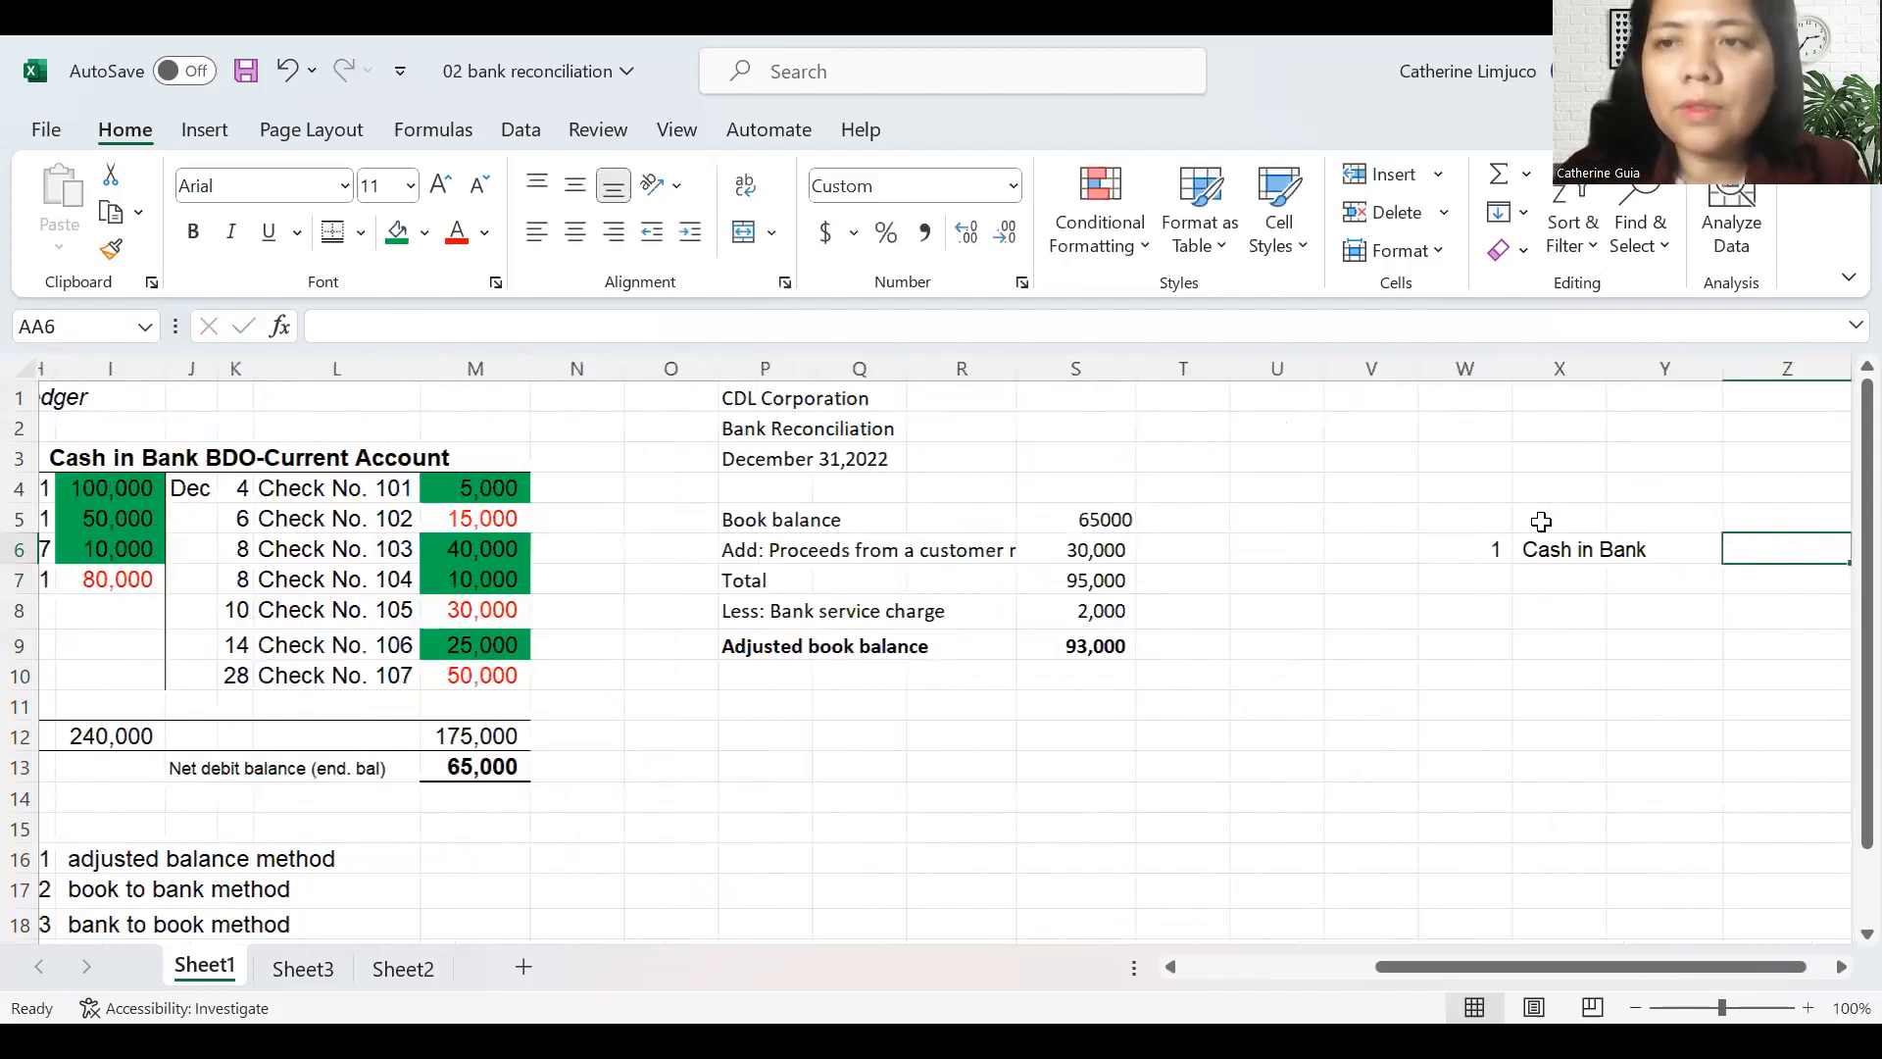
pyautogui.press('Left')
pyautogui.write('300000')
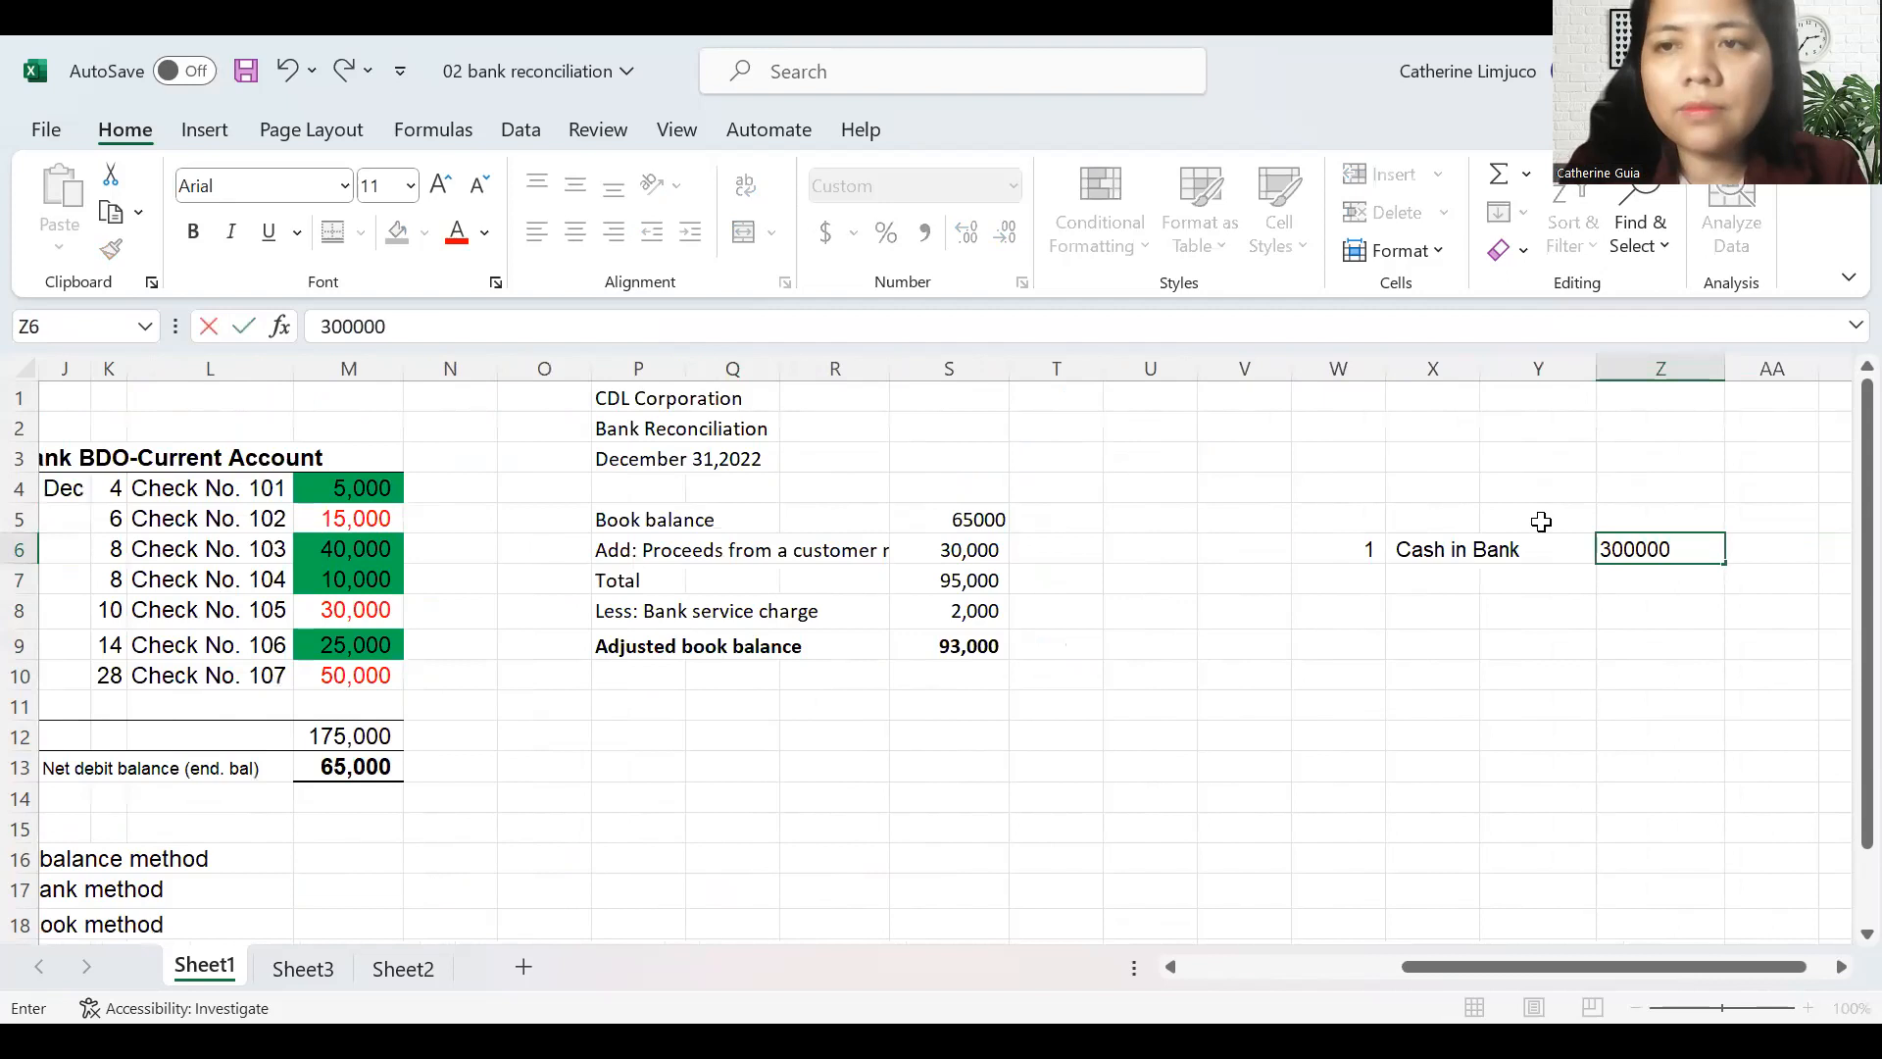
pyautogui.press('Return')
pyautogui.press('Up')
pyautogui.write('30000')
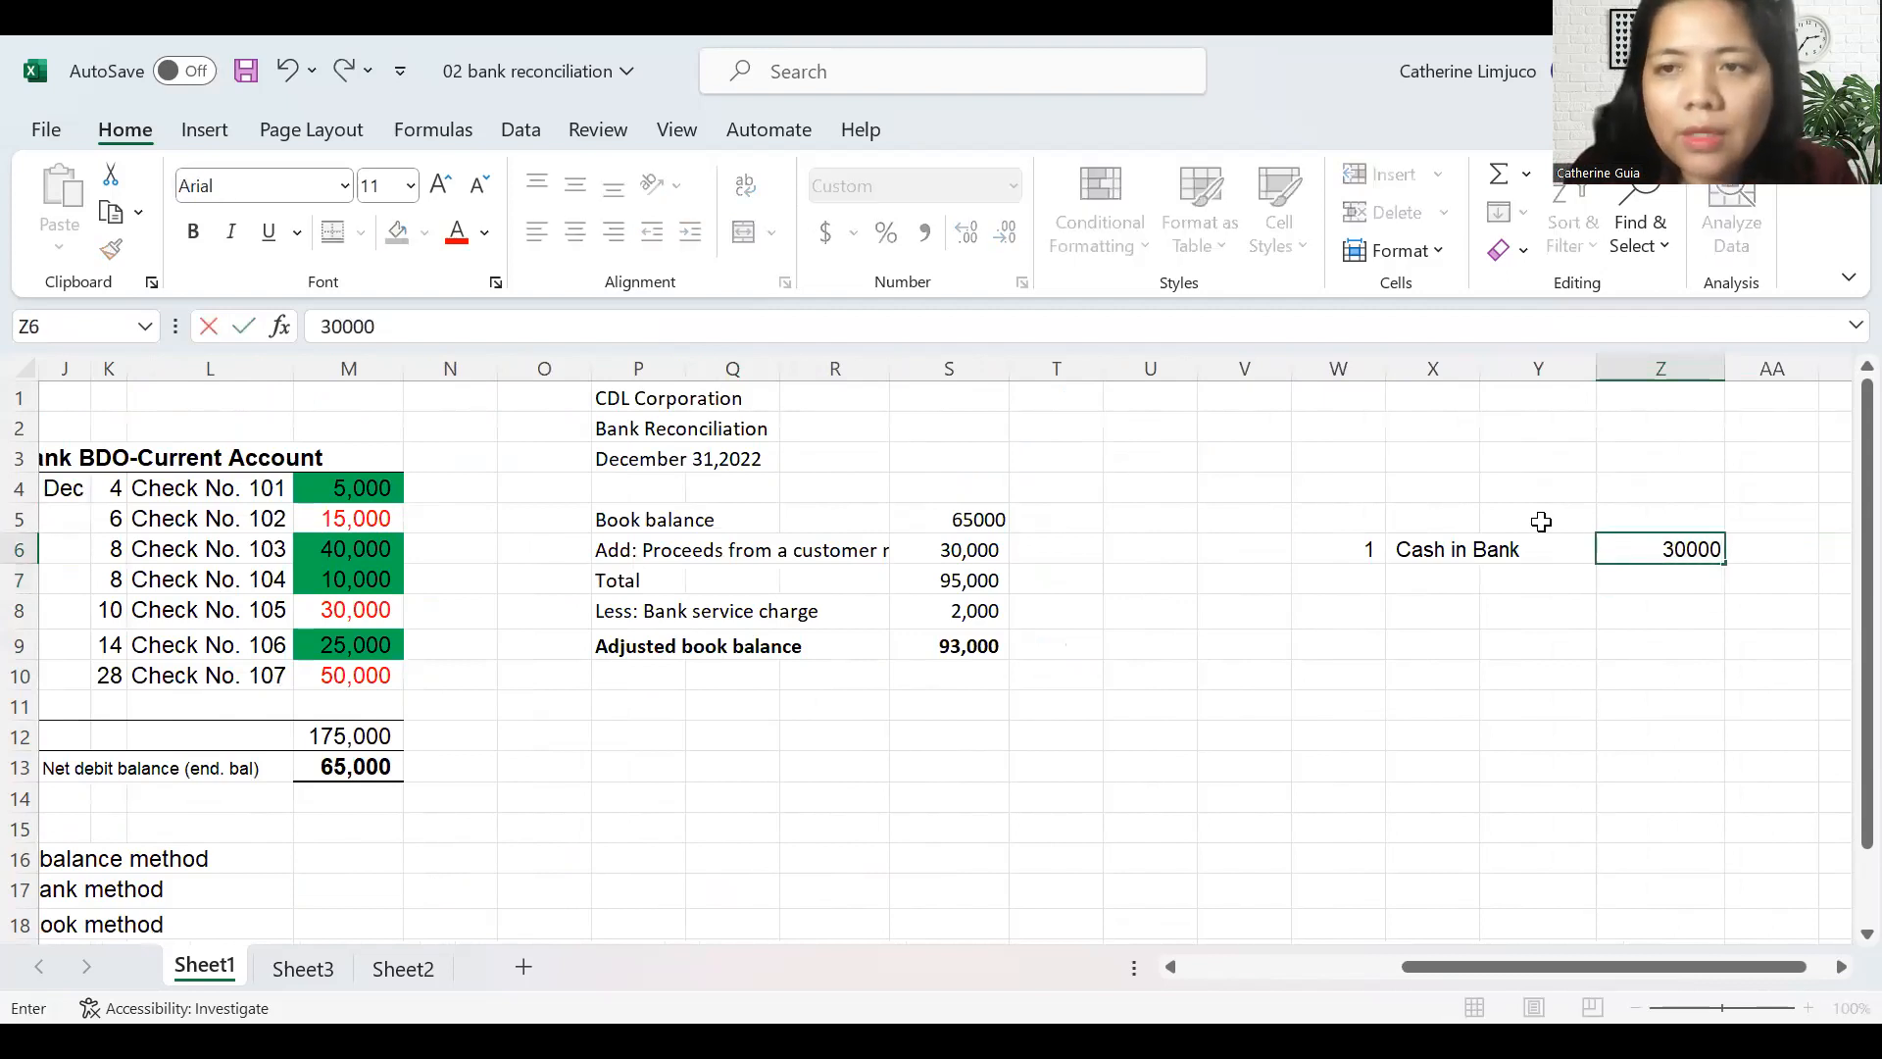
pyautogui.press('Return')
# - Add the indented credit account "Notes Receivable" in X7 below Cash in Bank
pyautogui.press('Left')
pyautogui.press('Left')
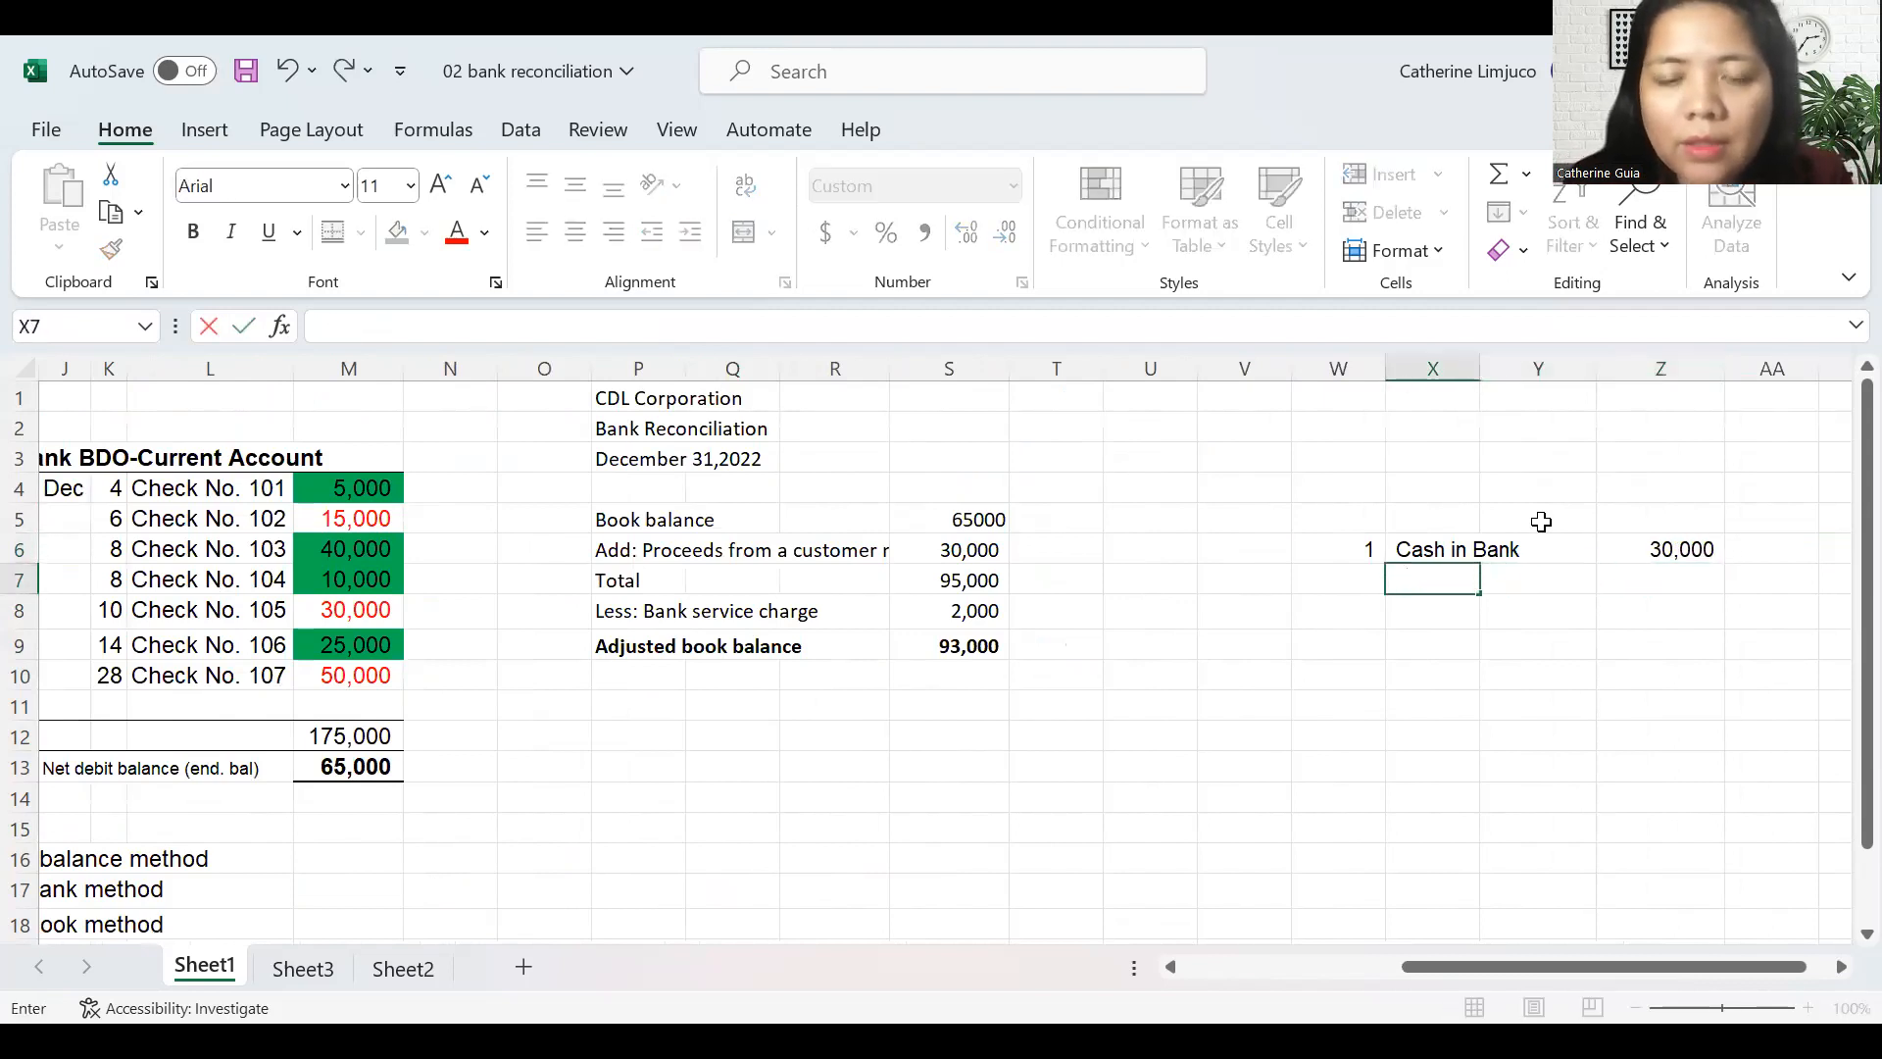
pyautogui.write('Notes Re')
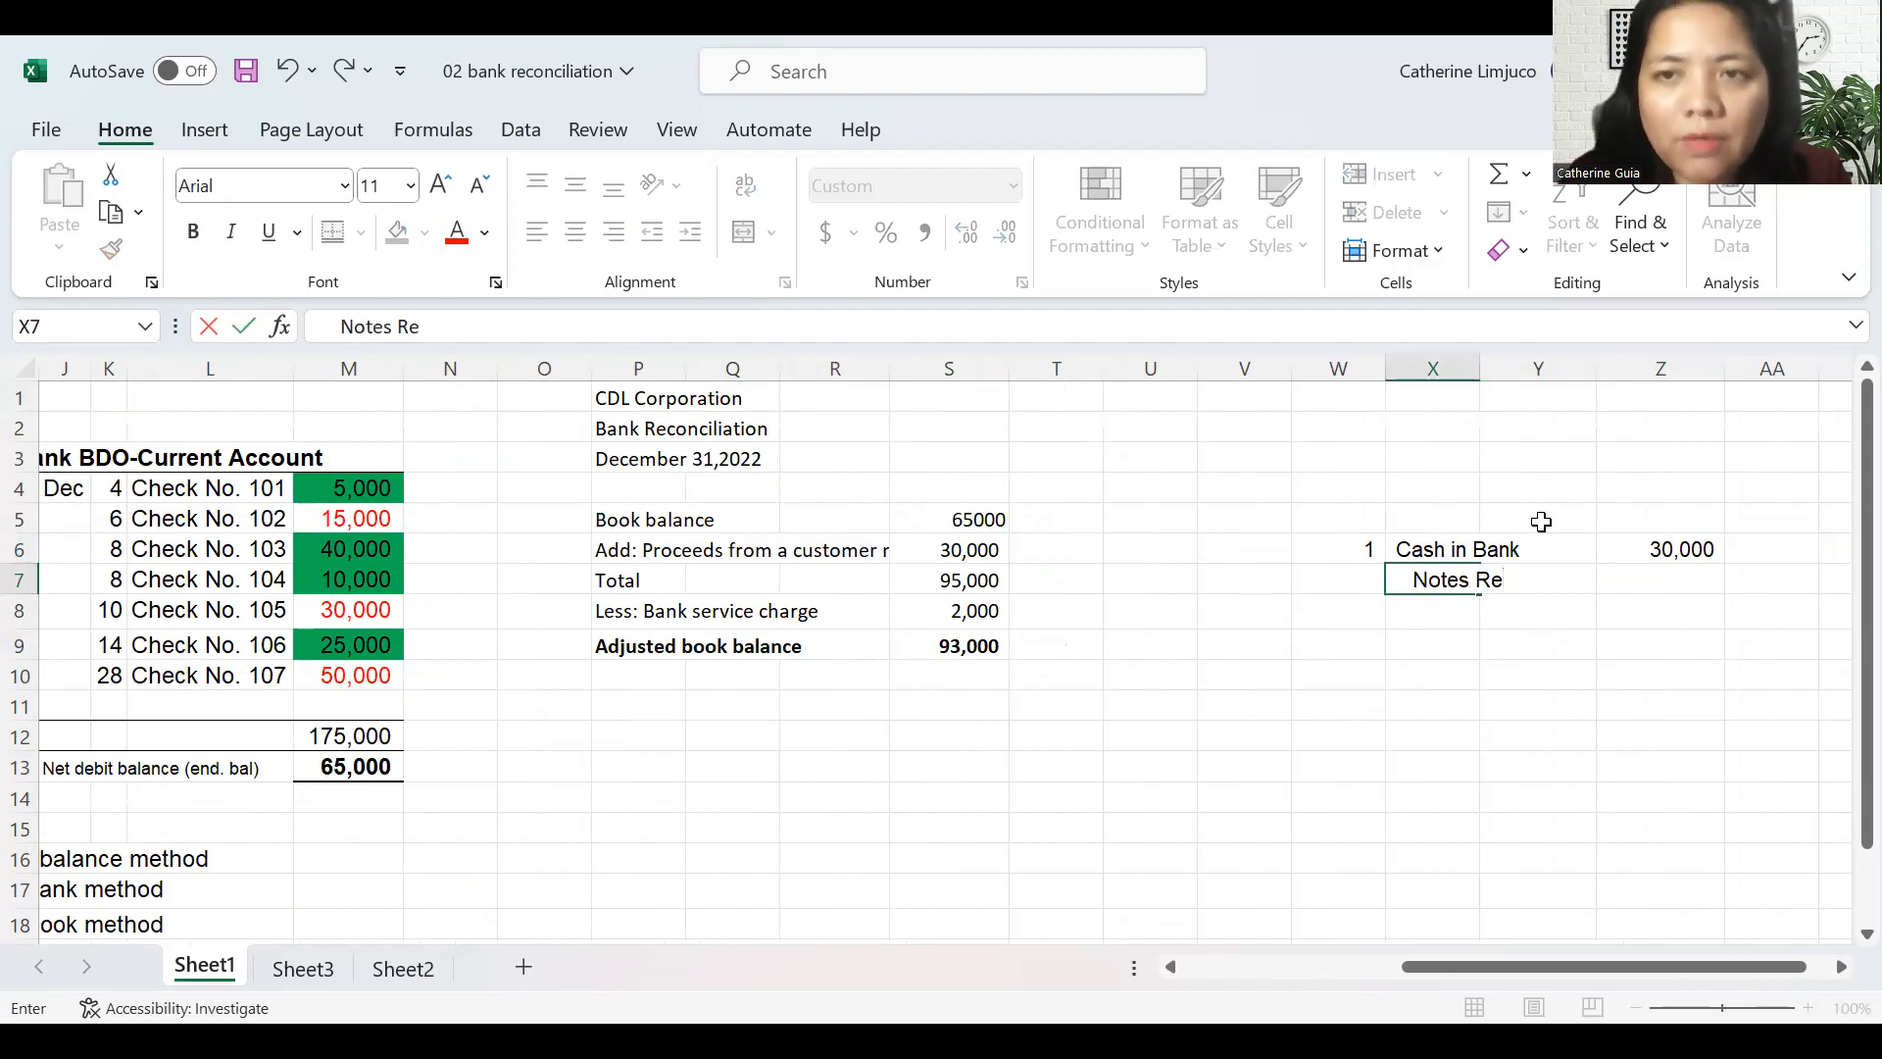
pyautogui.write('ceivable')
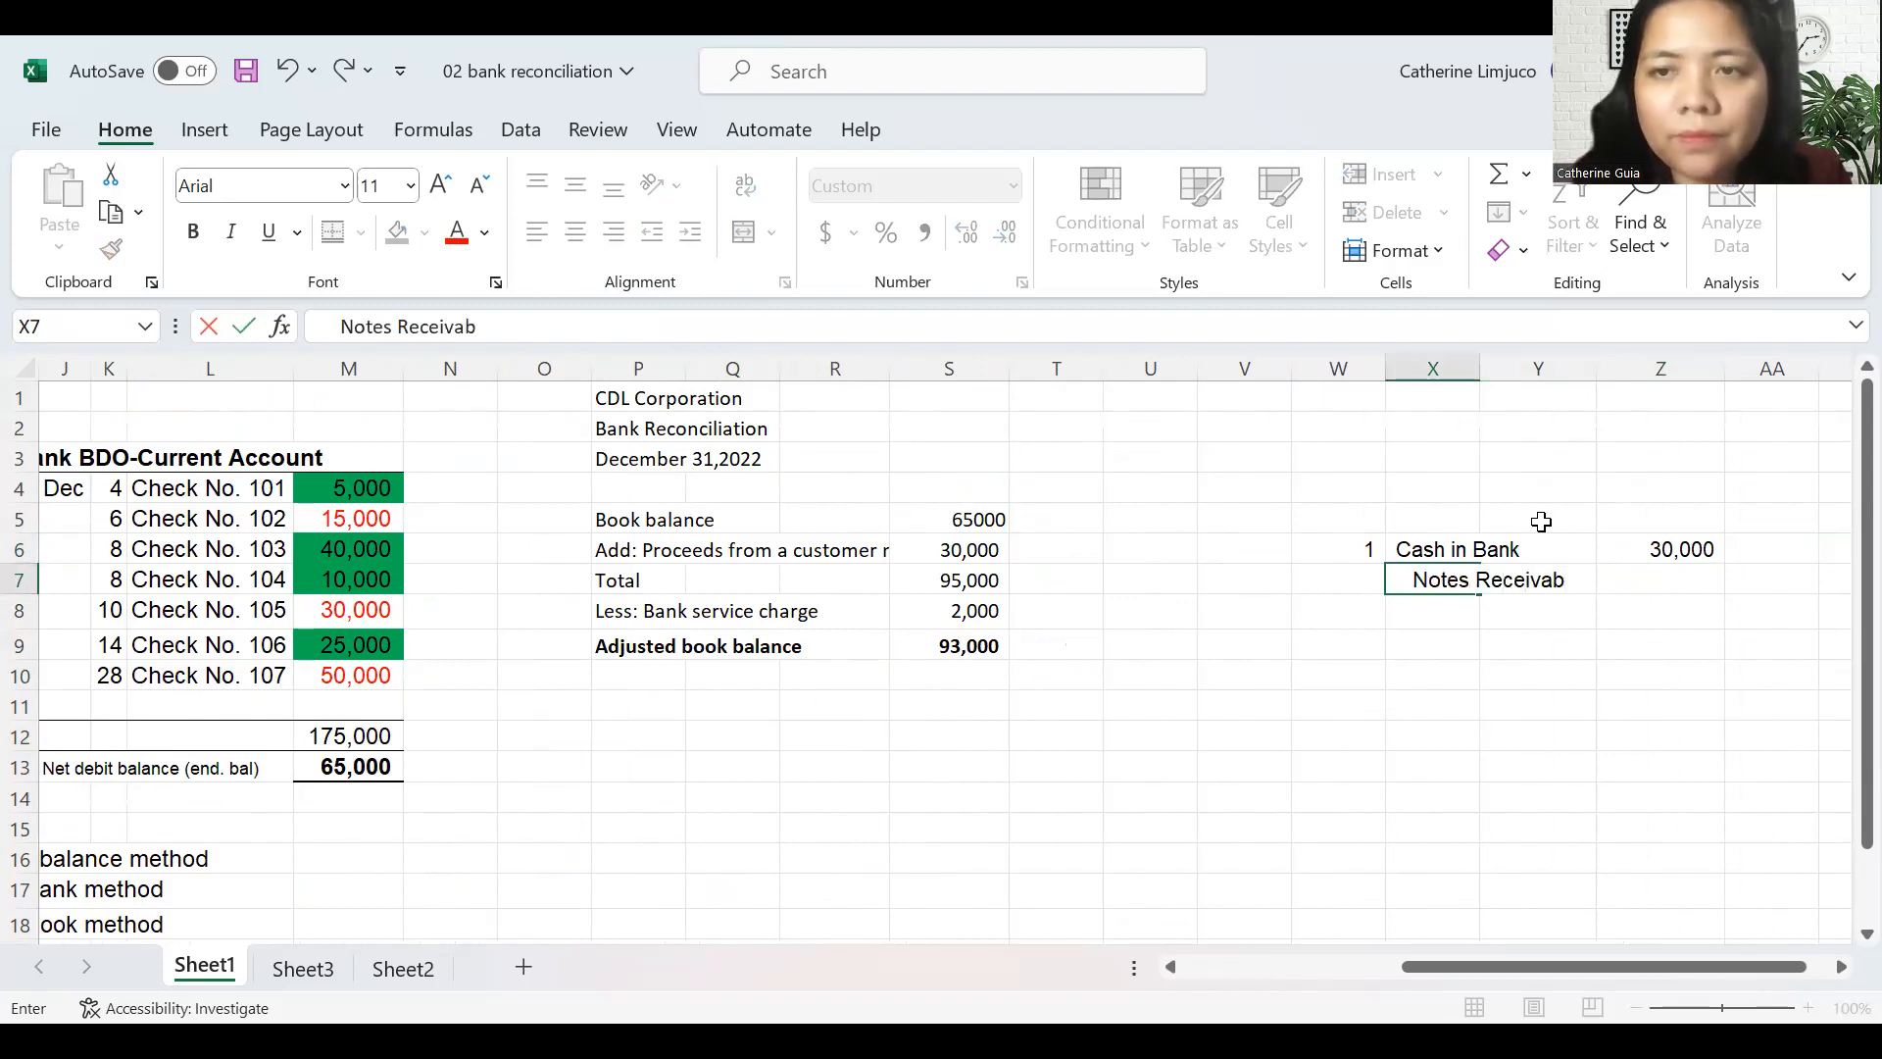
pyautogui.press('Return')
# - Fill the Notes Receivable credit in AA7 with a copy of the 30,000 debit from Z6
pyautogui.press('Up')
pyautogui.press('Right')
pyautogui.press('Right')
pyautogui.press('Right')
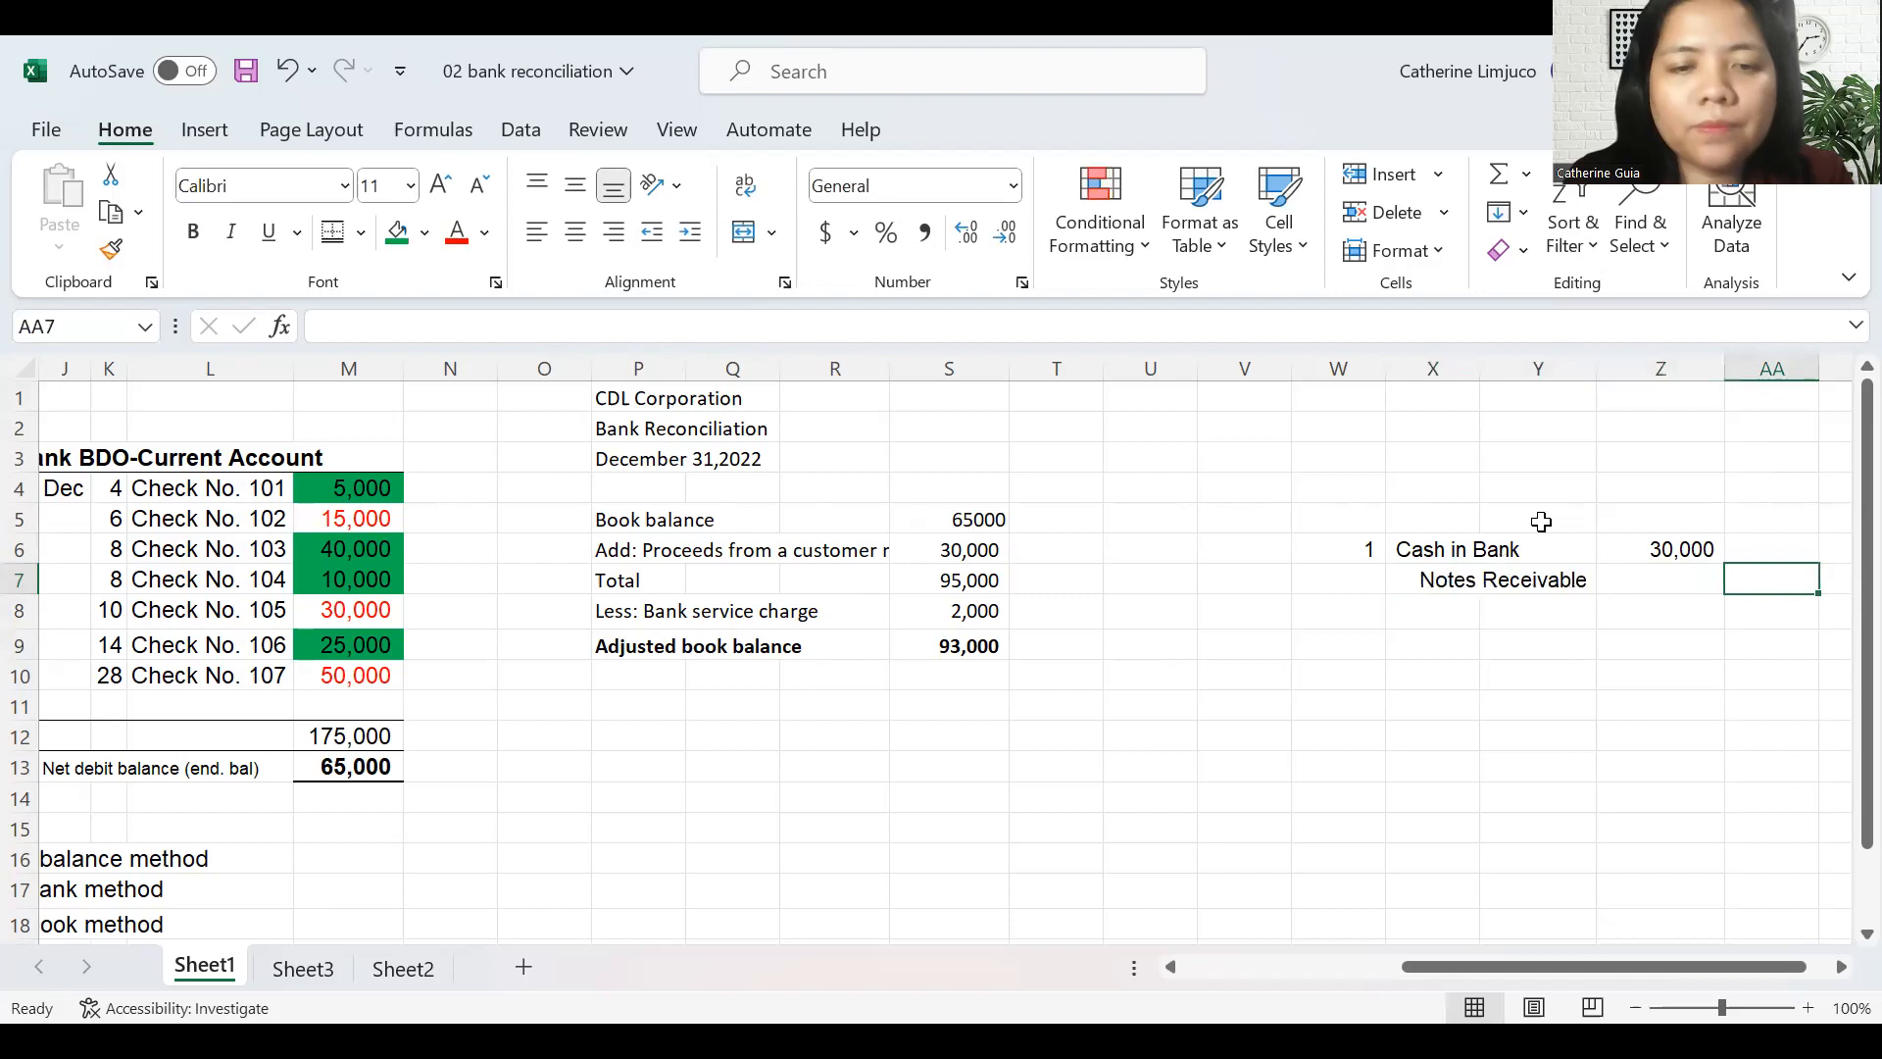
pyautogui.write('300000')
pyautogui.press('Return')
pyautogui.press('Up')
pyautogui.press('Up')
pyautogui.press('Left')
pyautogui.hotkey('ctrl', 'c')
pyautogui.press('Down')
pyautogui.press('Right')
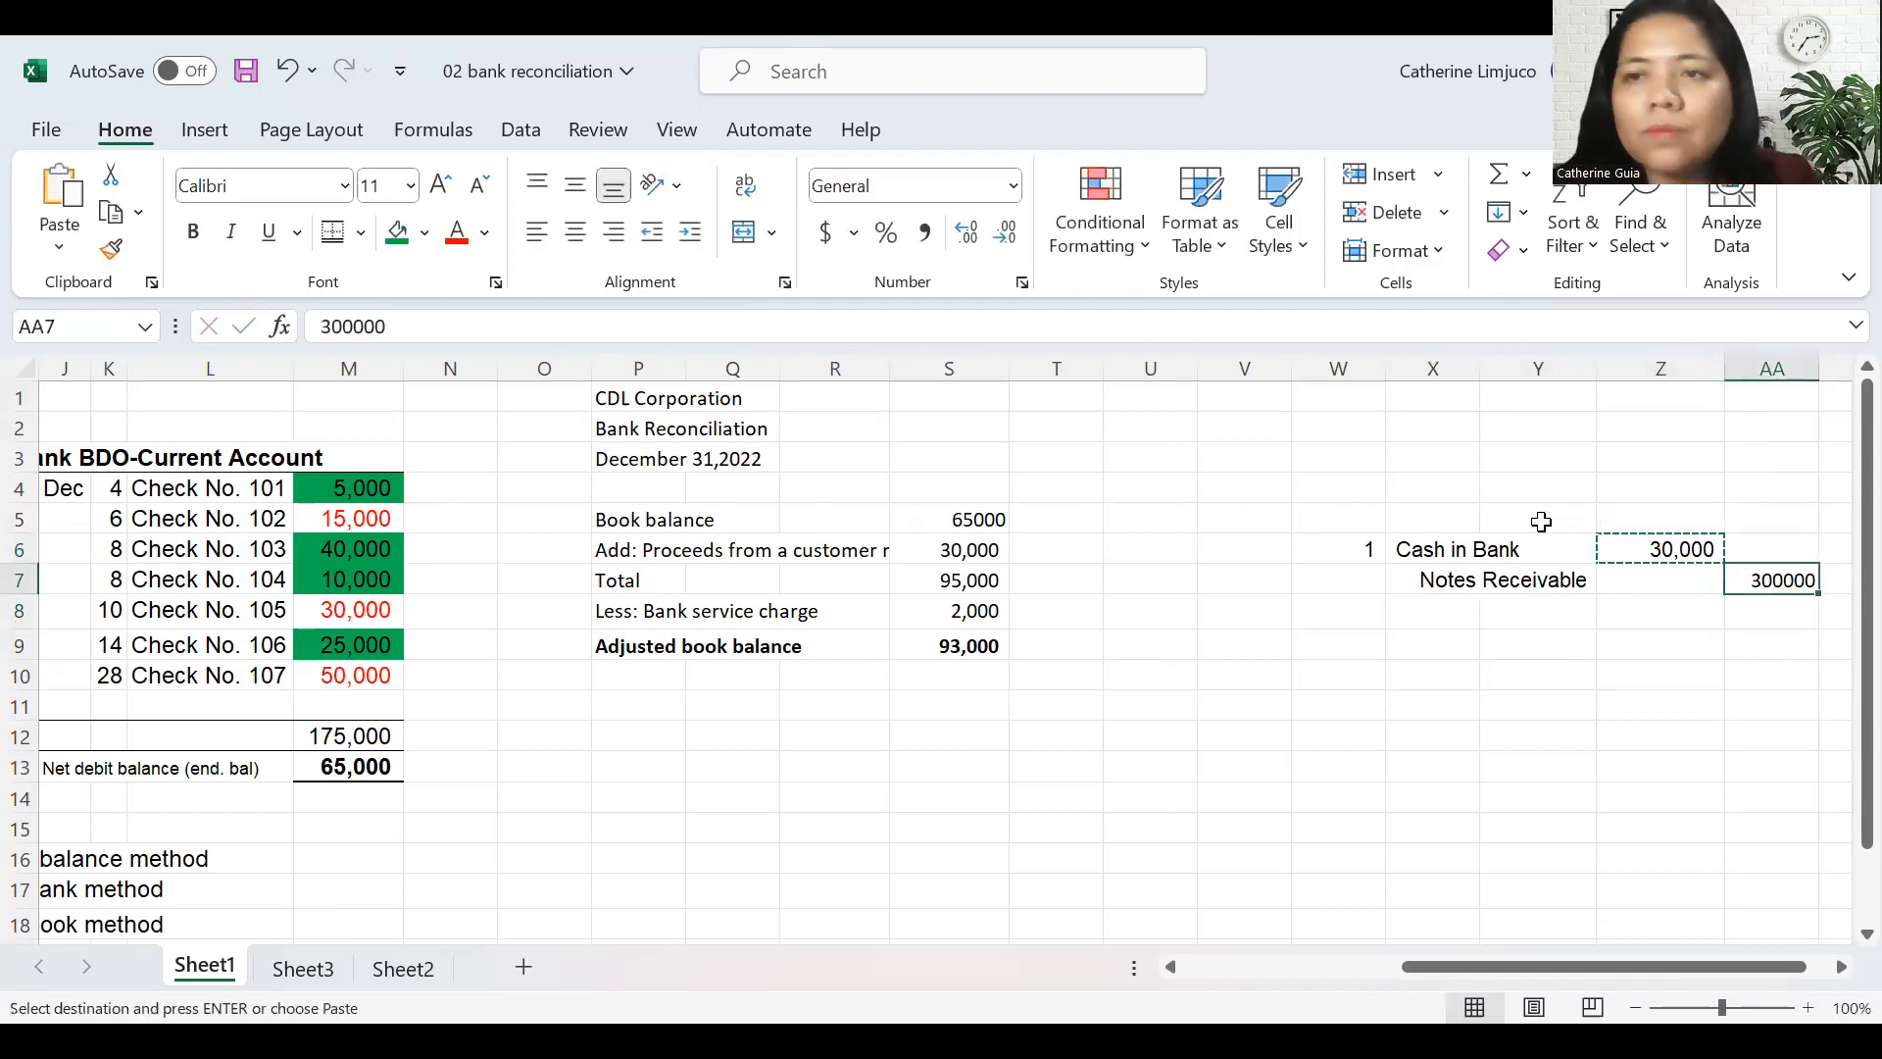
pyautogui.hotkey('ctrl', 'v')
# - Add the indented explanation "to record collection of customer's account" in X8 below the first entry
pyautogui.press('Left')
pyautogui.press('Left')
pyautogui.press('Left')
pyautogui.press('Left')
pyautogui.press('Down')
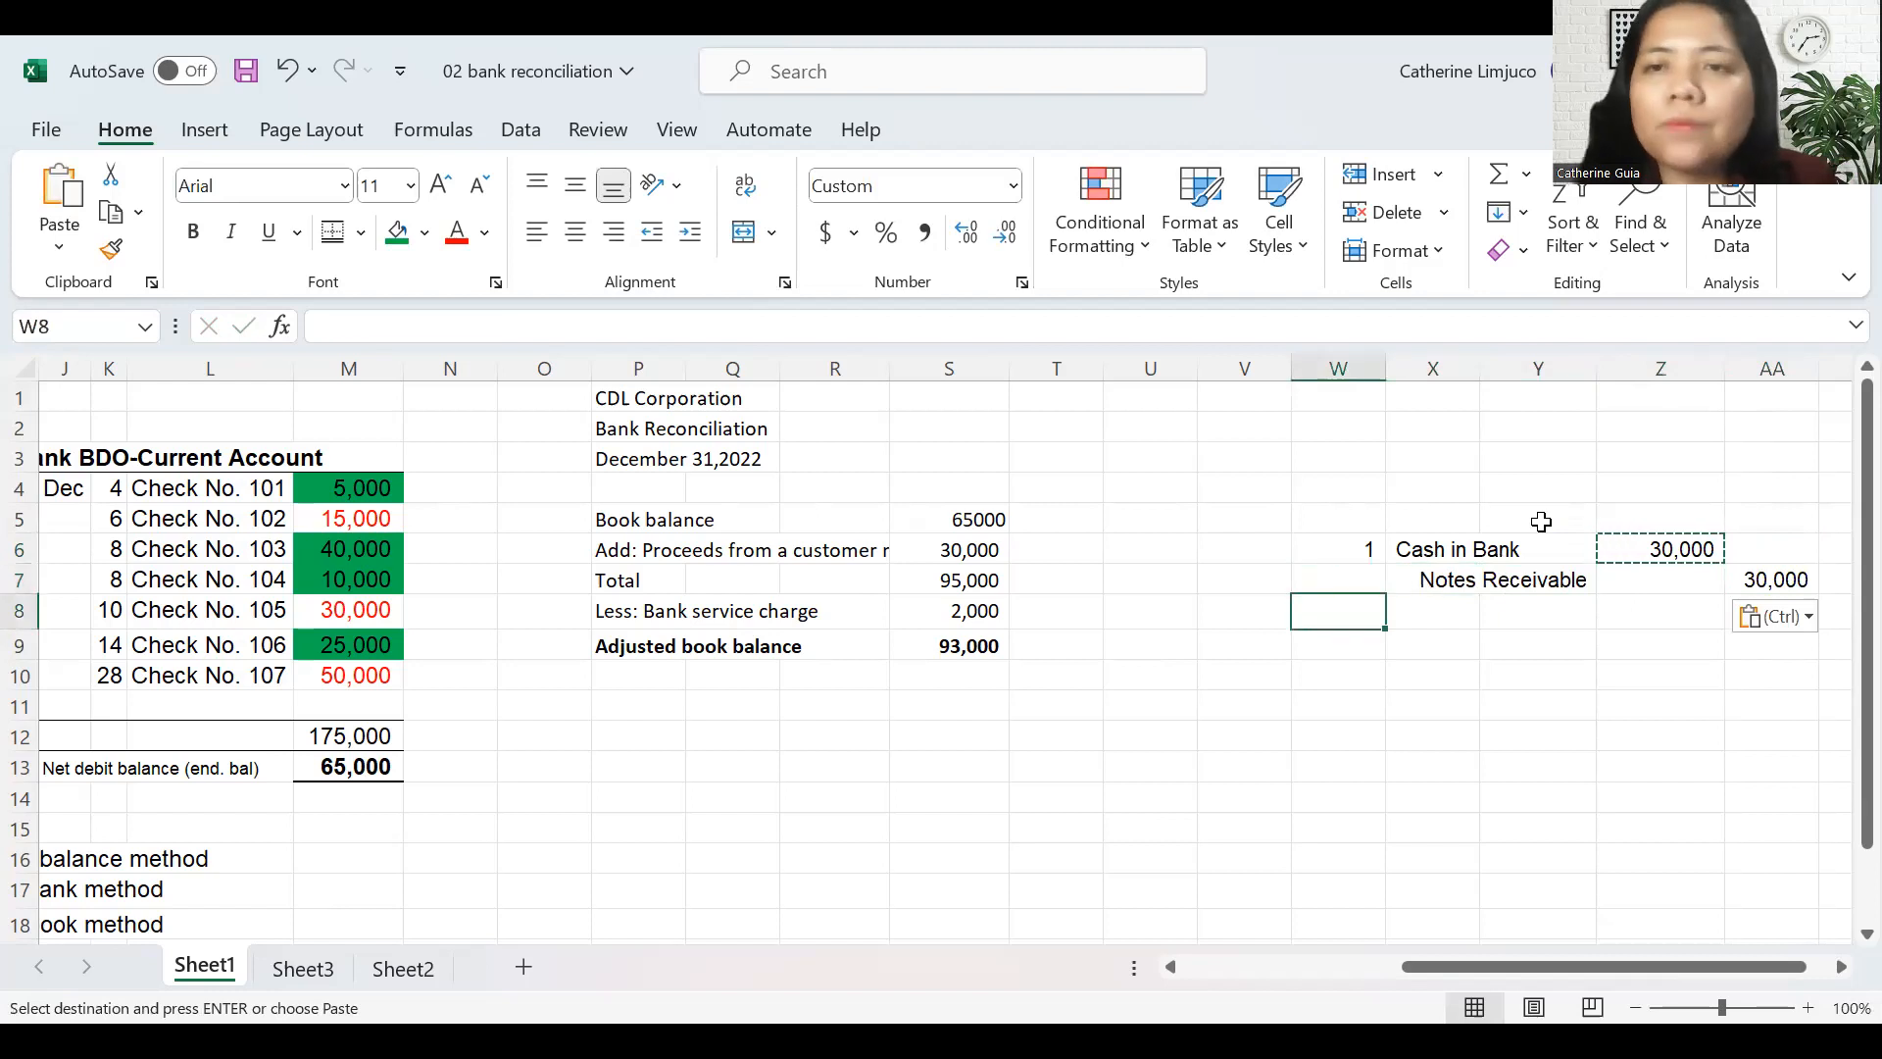
pyautogui.press('Right')
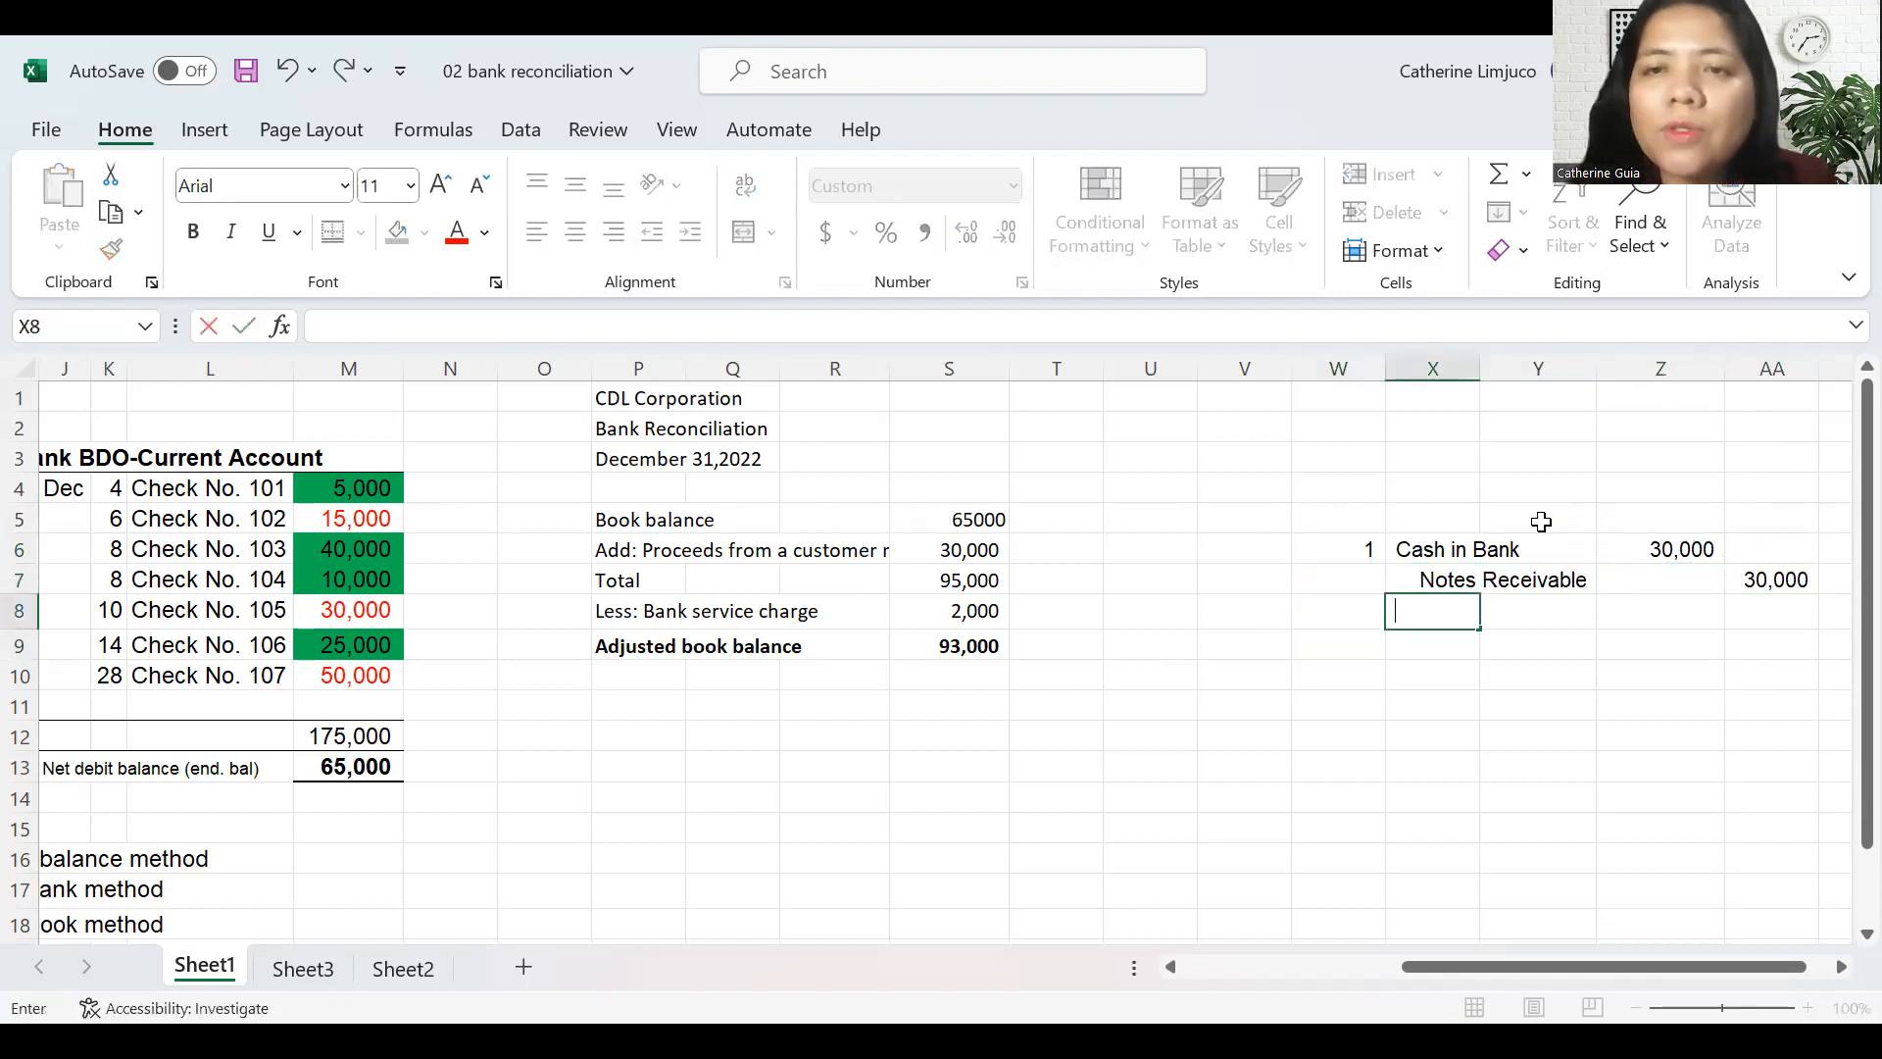
pyautogui.write('to reco')
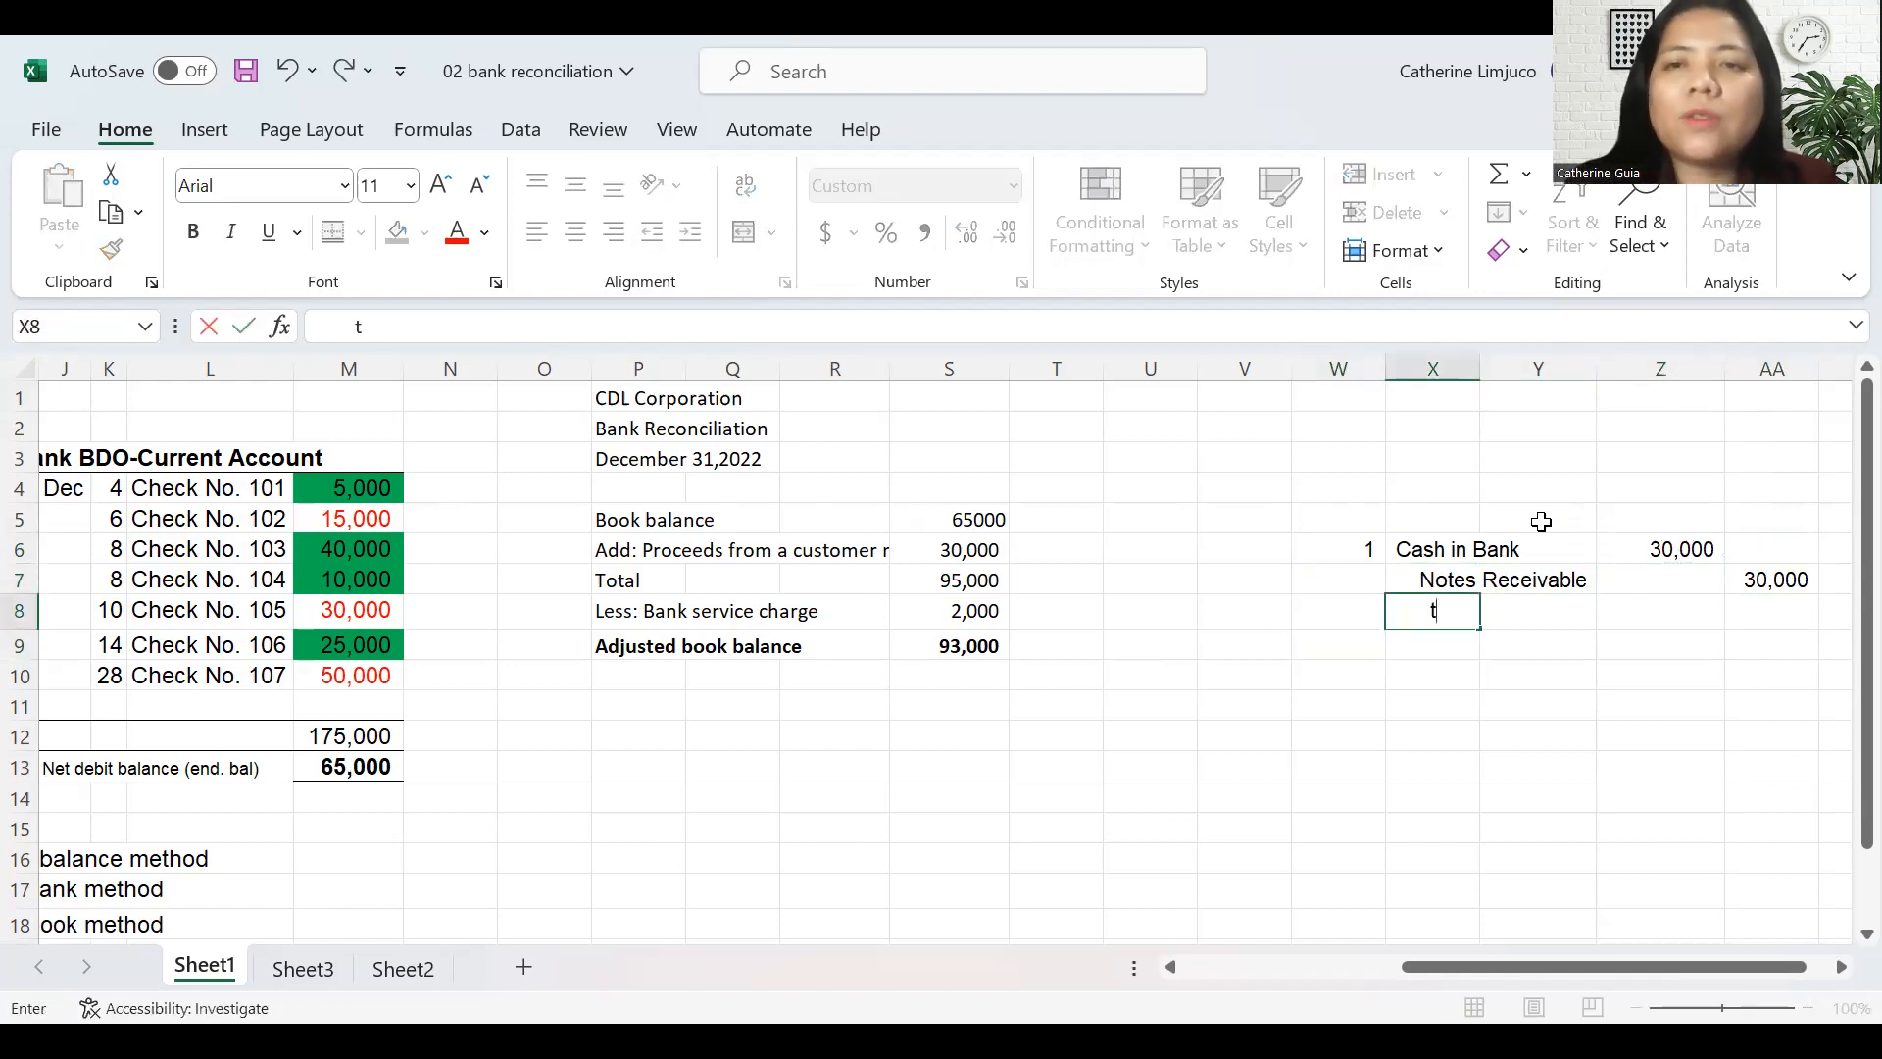
pyautogui.write('cord c')
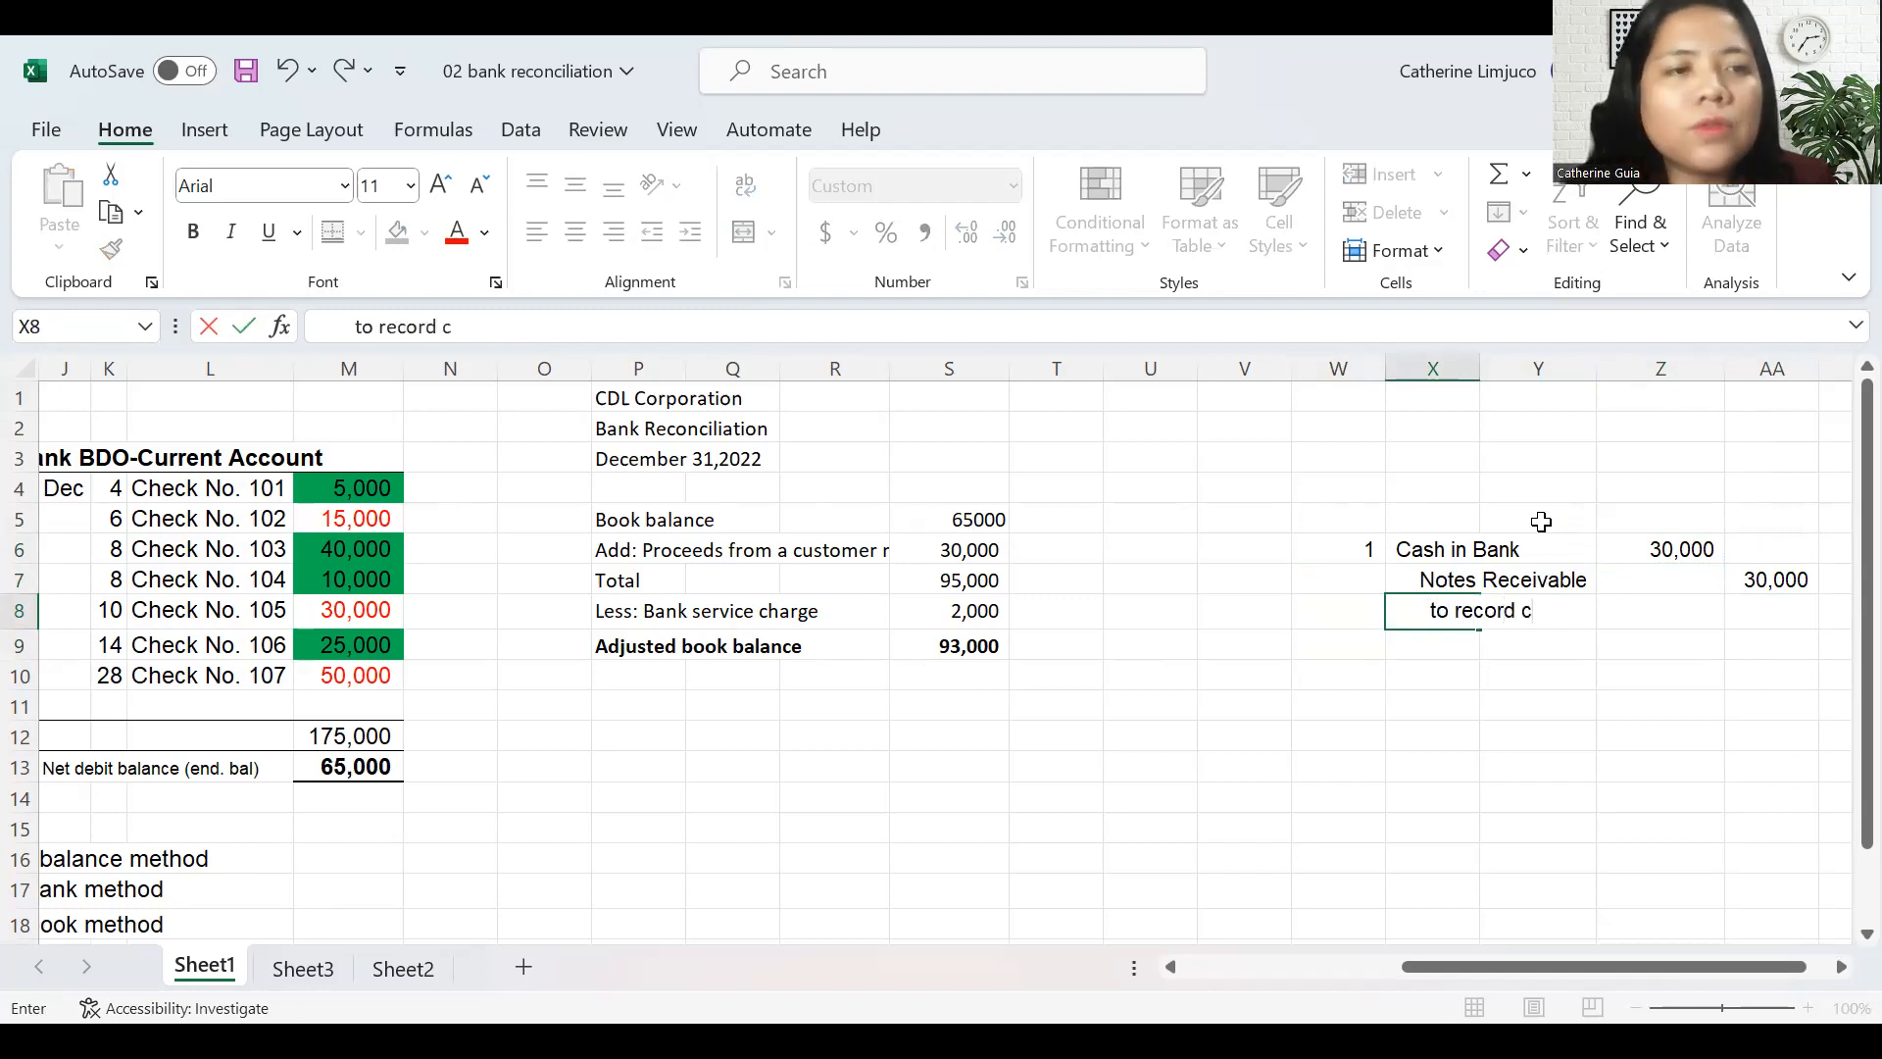
pyautogui.write('ollectio')
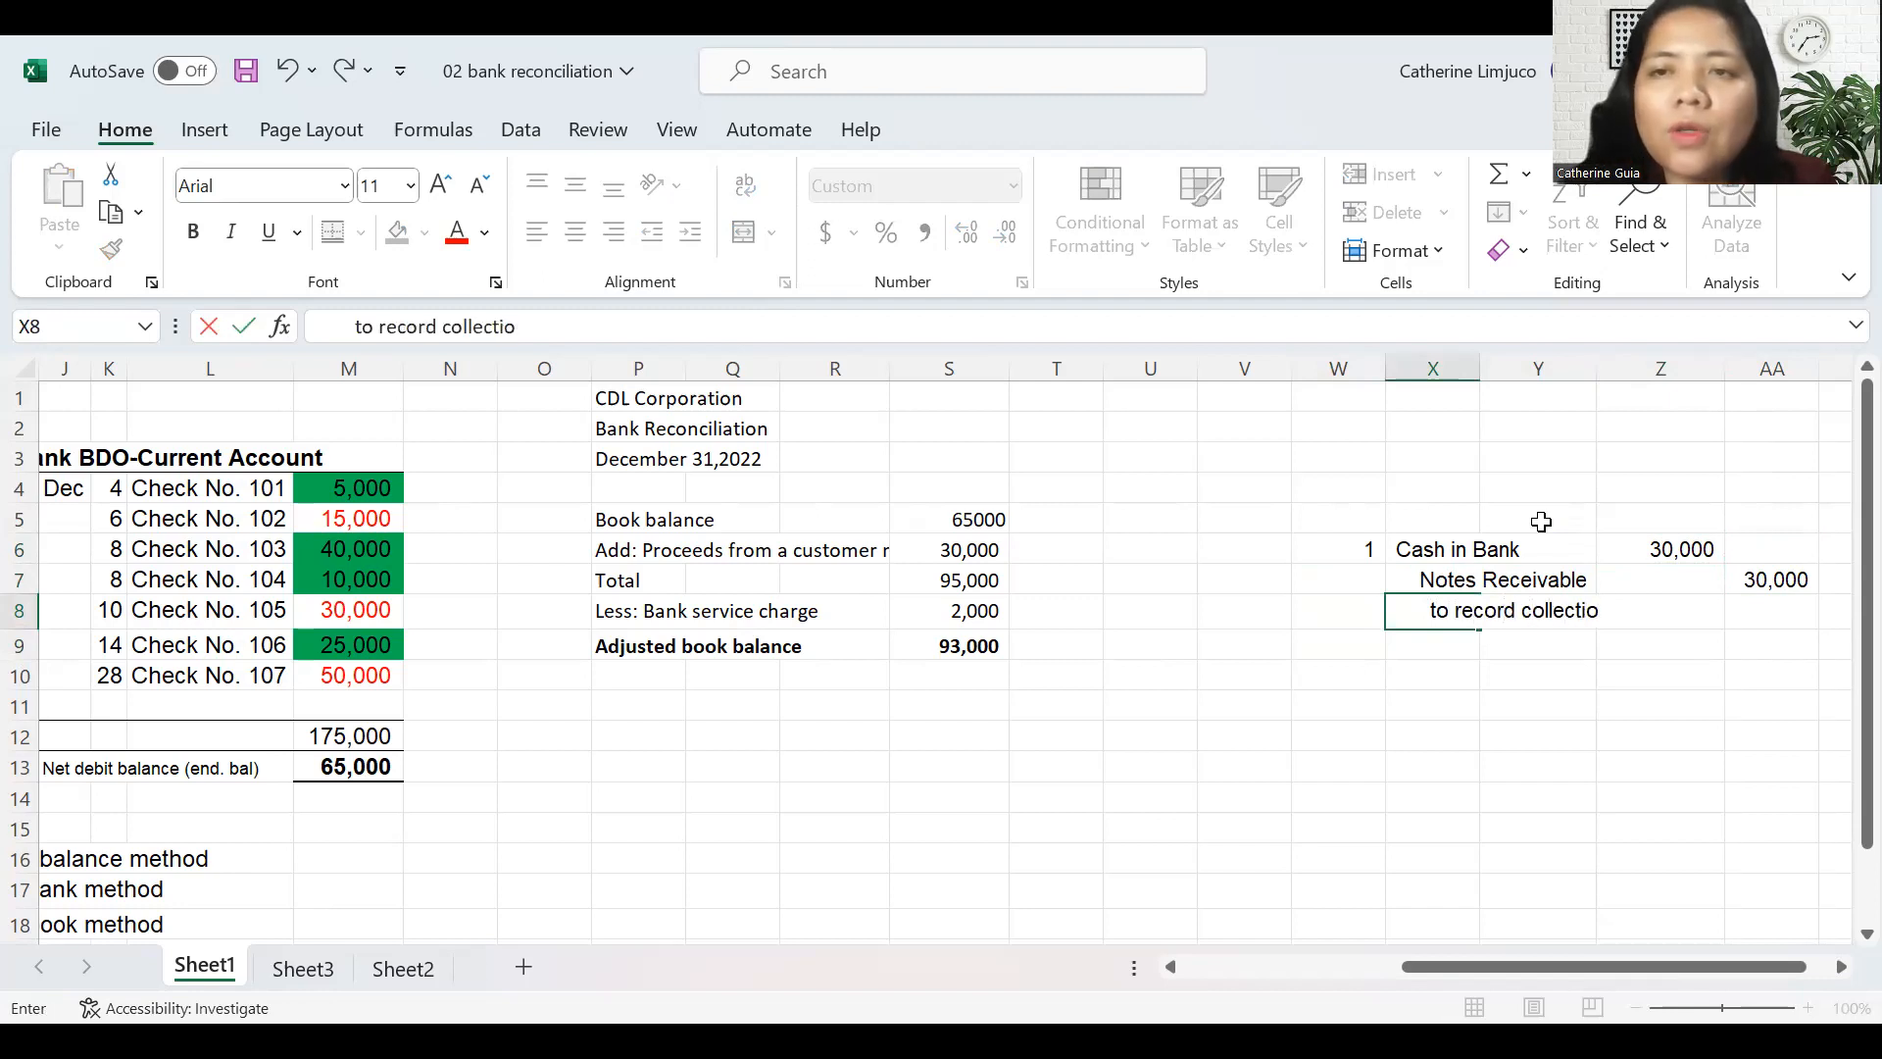
pyautogui.write("n of customer's account")
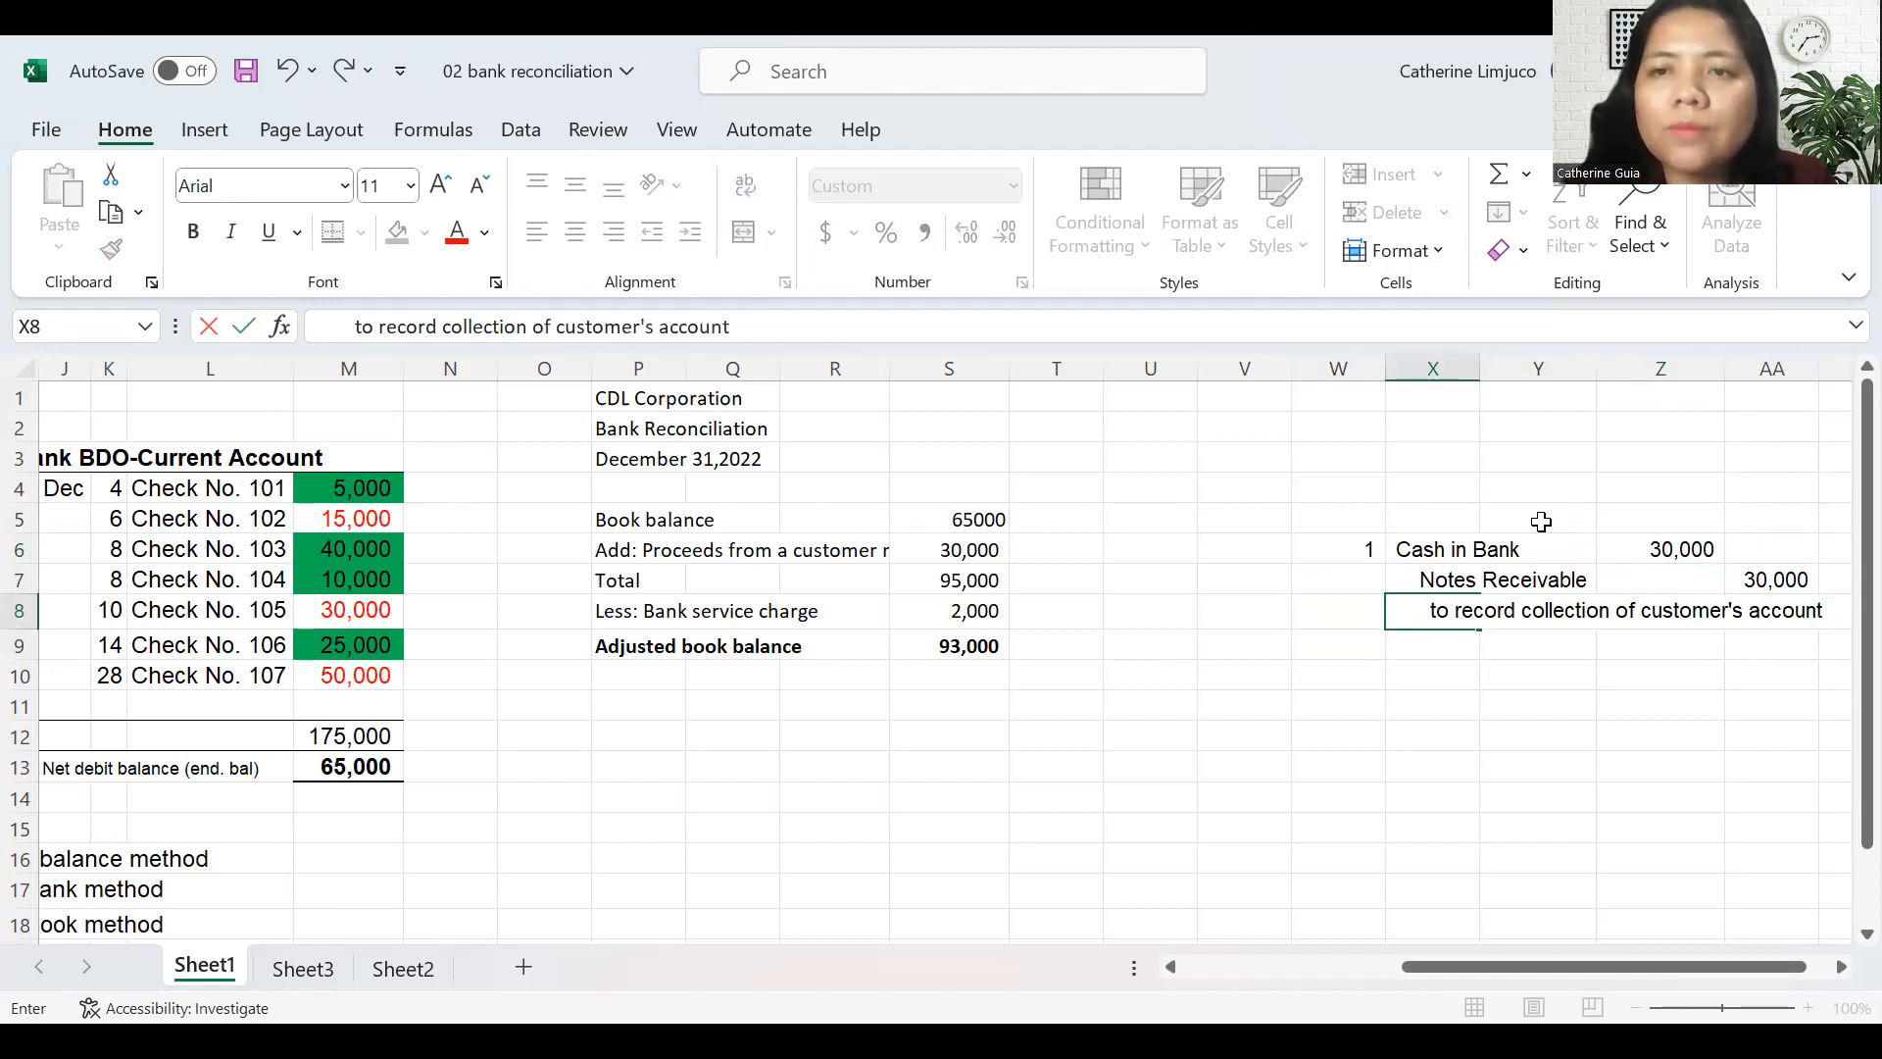
pyautogui.press('Return')
# - Start the second adjusting entry with number 2 in W10 and "Bank service charge" in X10
pyautogui.press('Left')
pyautogui.press('Down')
pyautogui.write('2')
pyautogui.press('Tab')
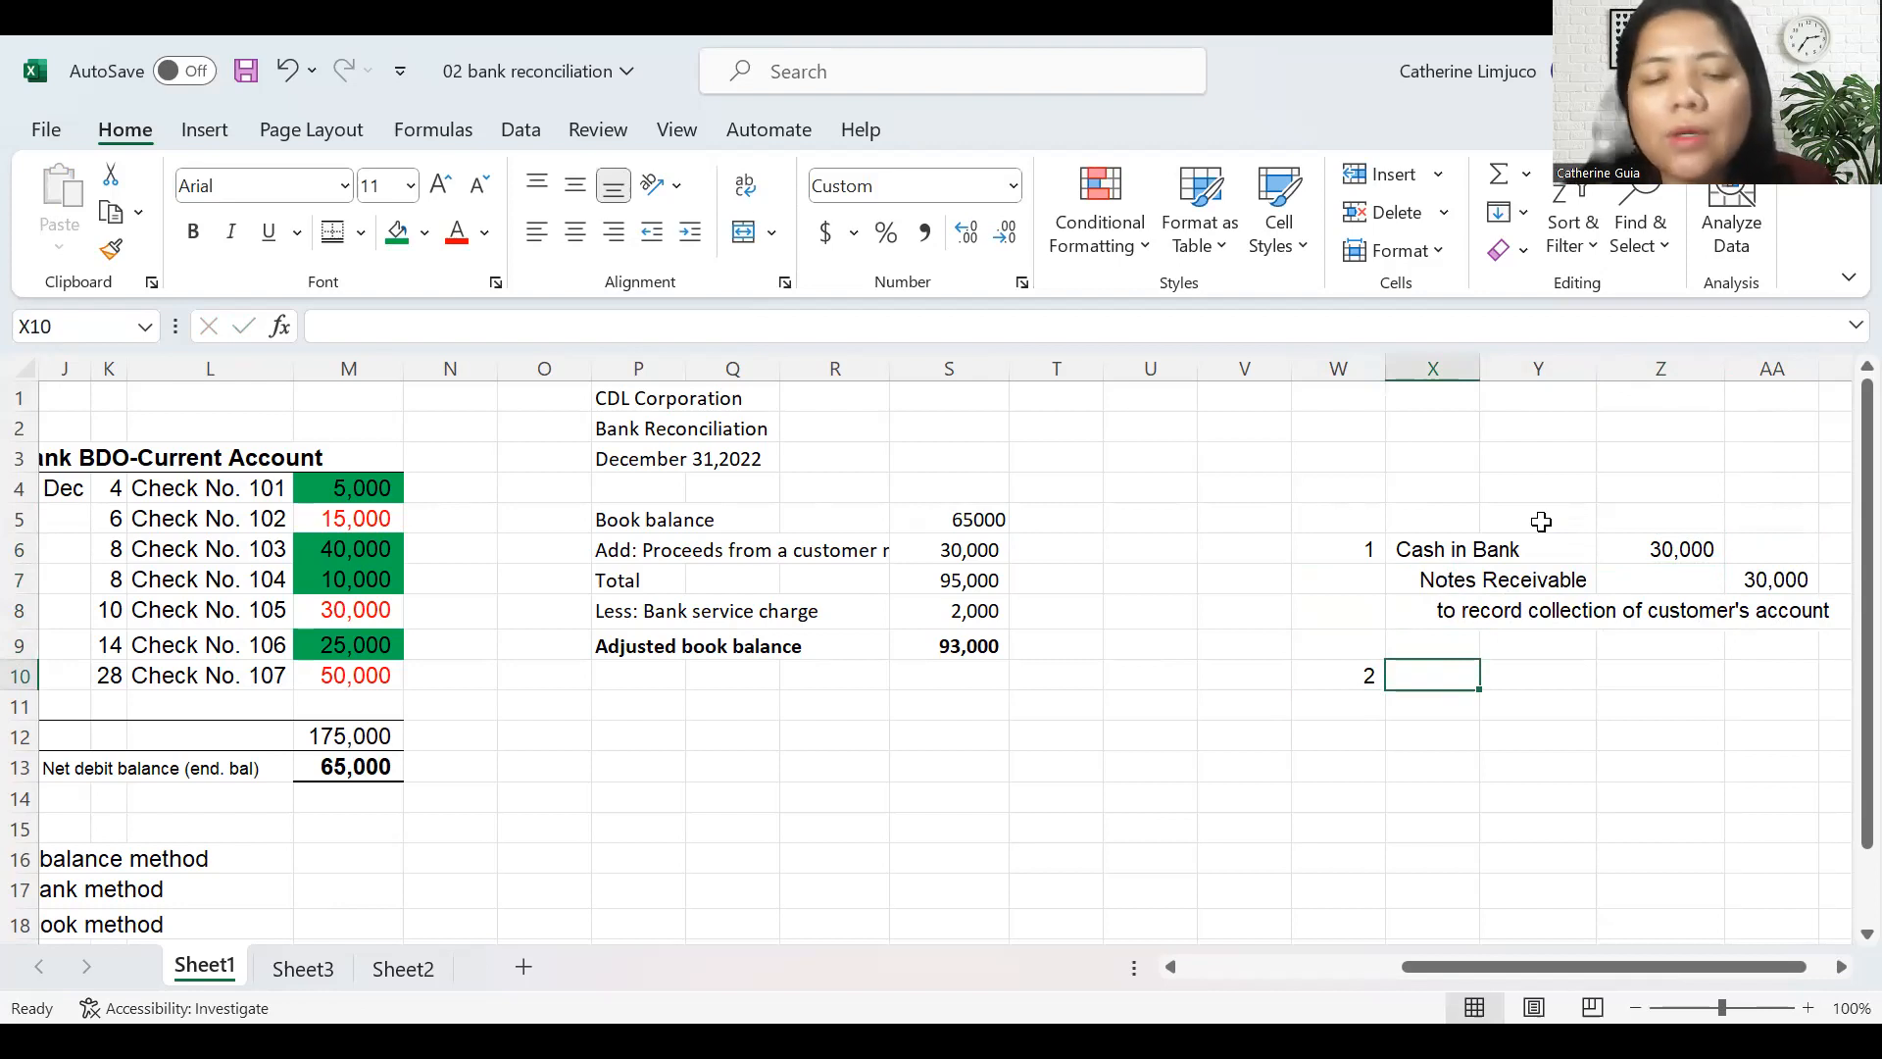
pyautogui.write('BAsnk')
pyautogui.press('BackSpace')
pyautogui.press('BackSpace')
pyautogui.press('BackSpace')
pyautogui.press('BackSpace')
pyautogui.write('nk service charg')
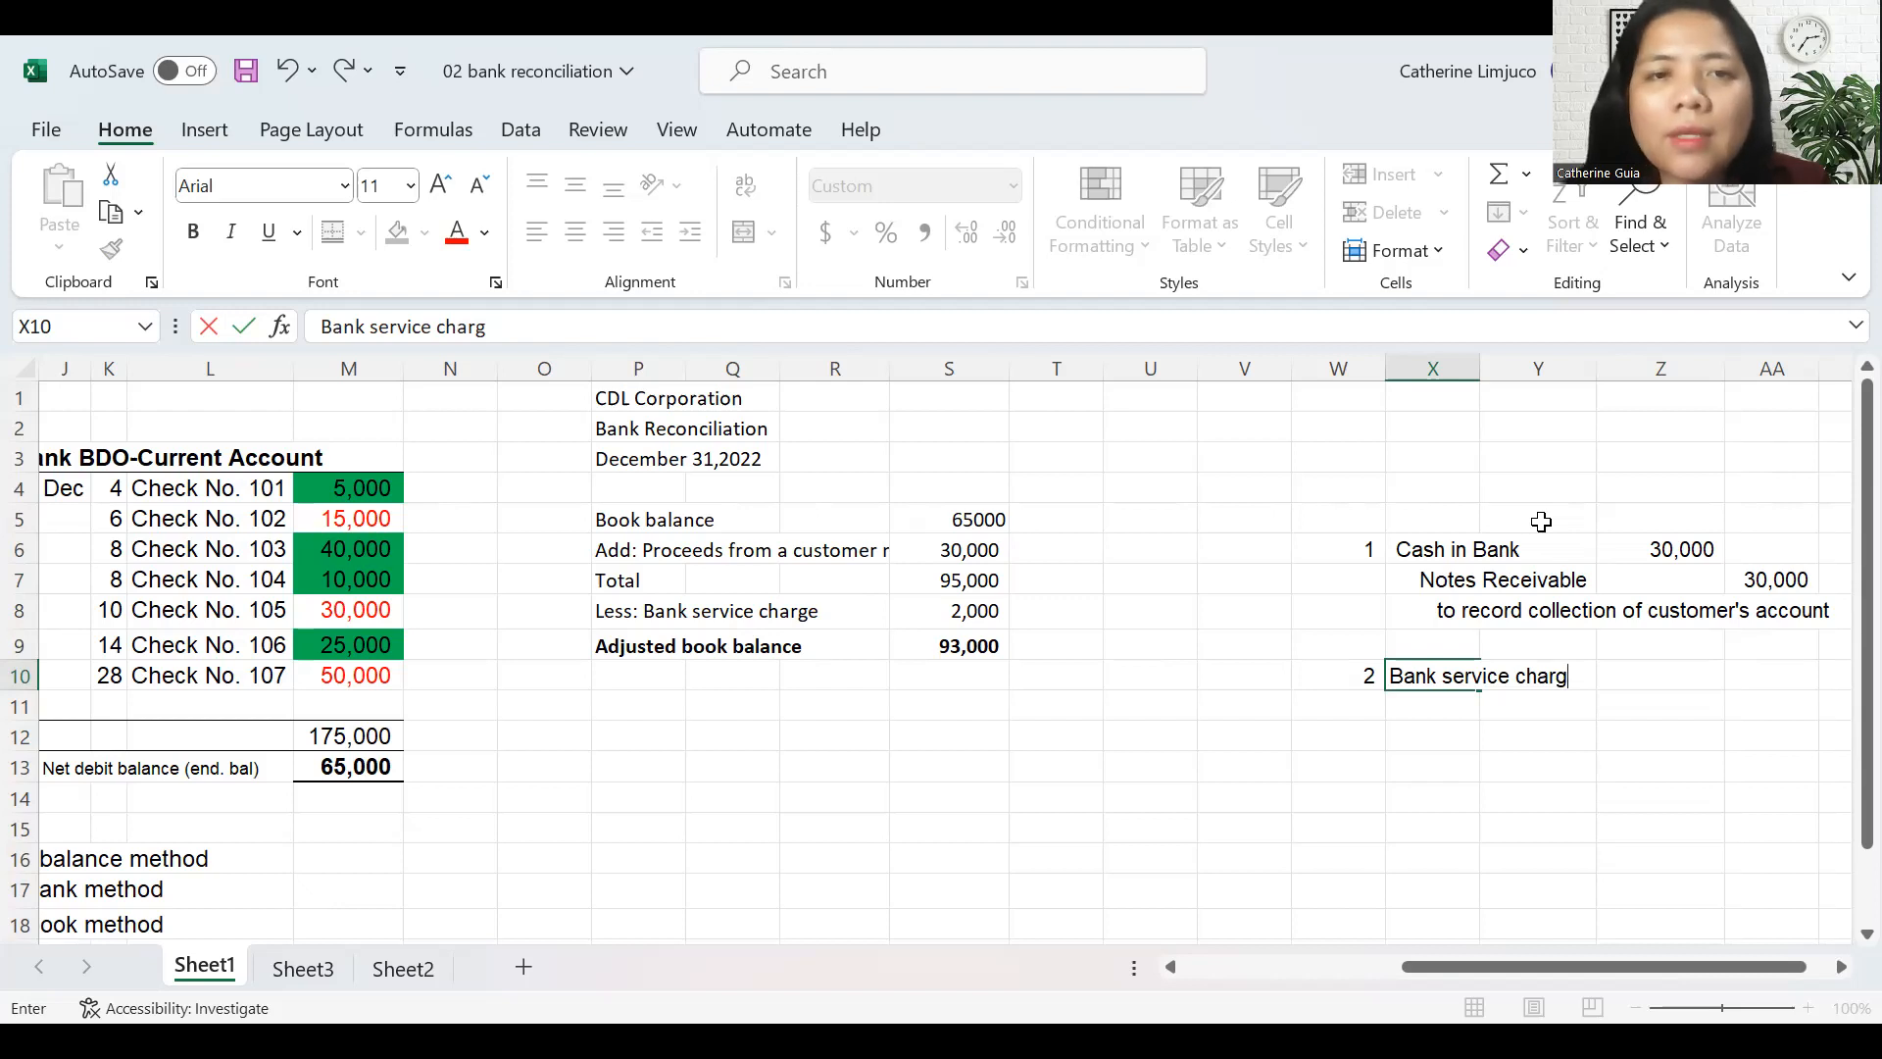
pyautogui.write('e')
pyautogui.press('Return')
# - Enter 2000 in Z10 as the bank service charge debit
pyautogui.press('Up')
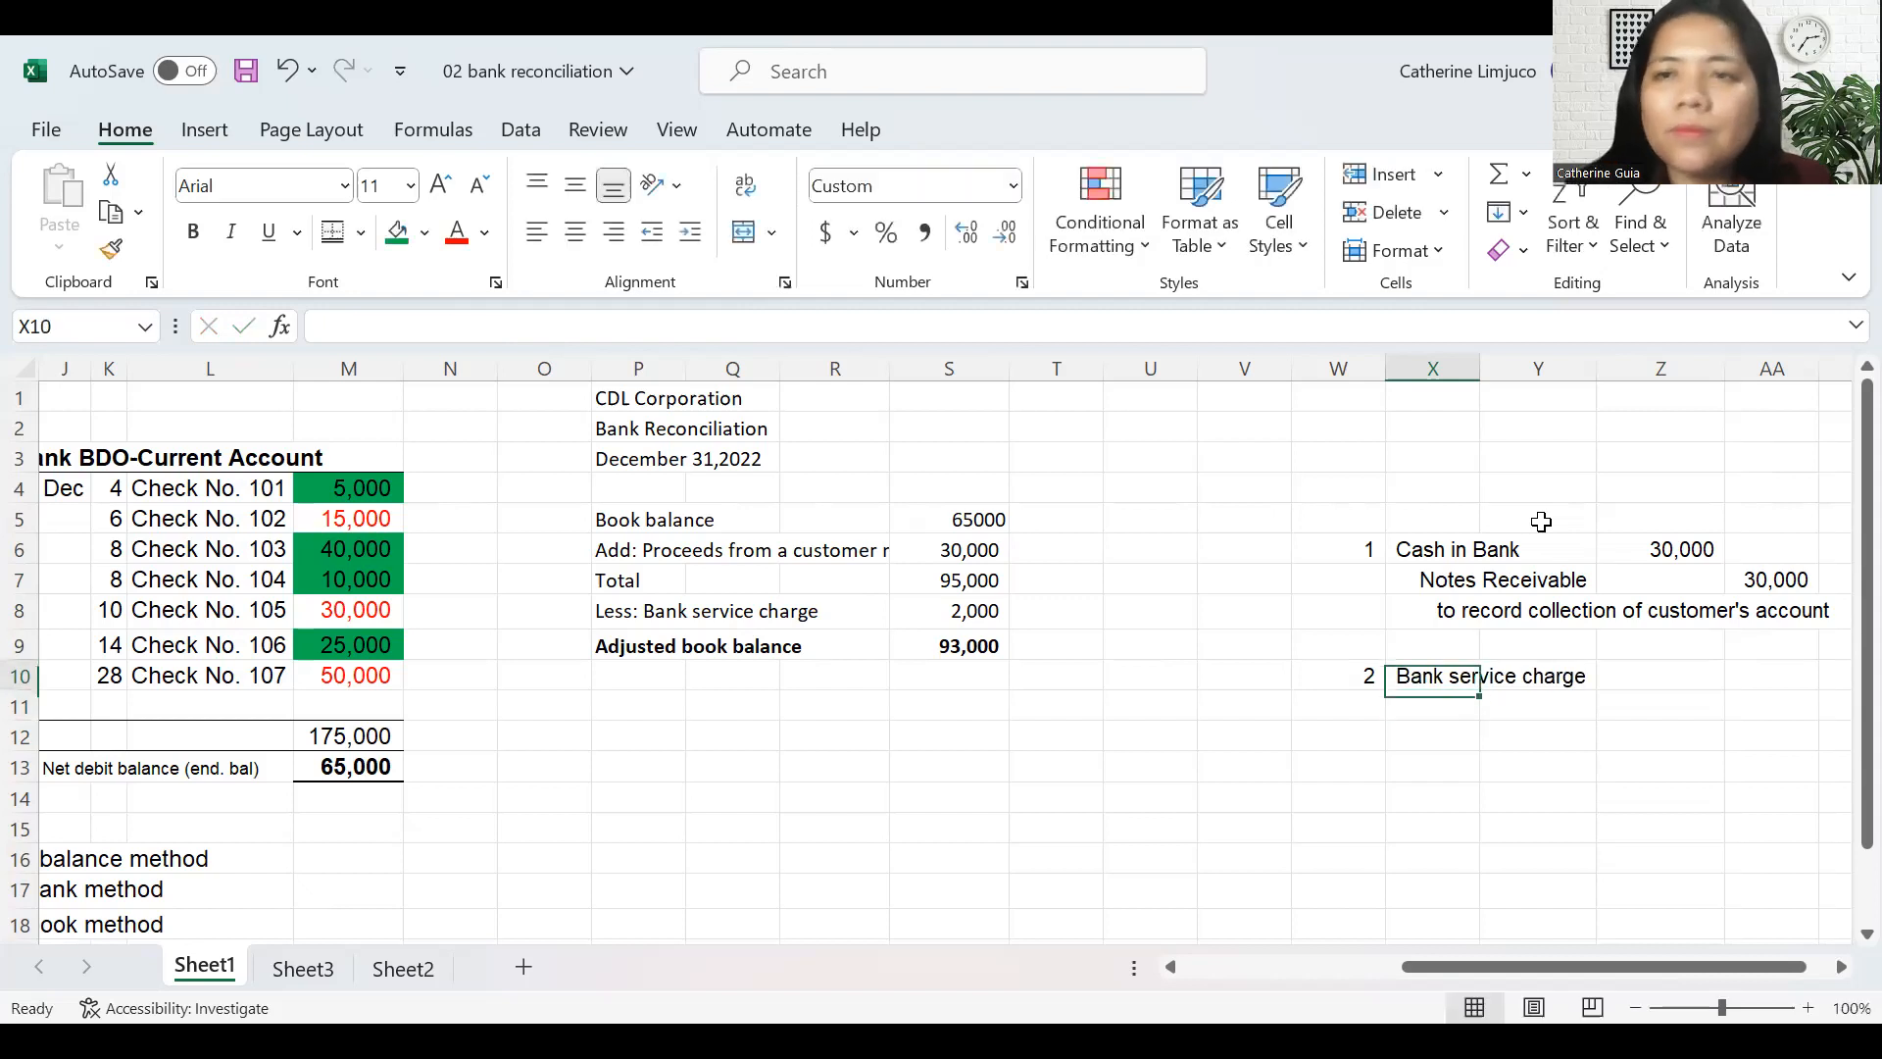
pyautogui.press('Right')
pyautogui.press('Right')
pyautogui.write('2000')
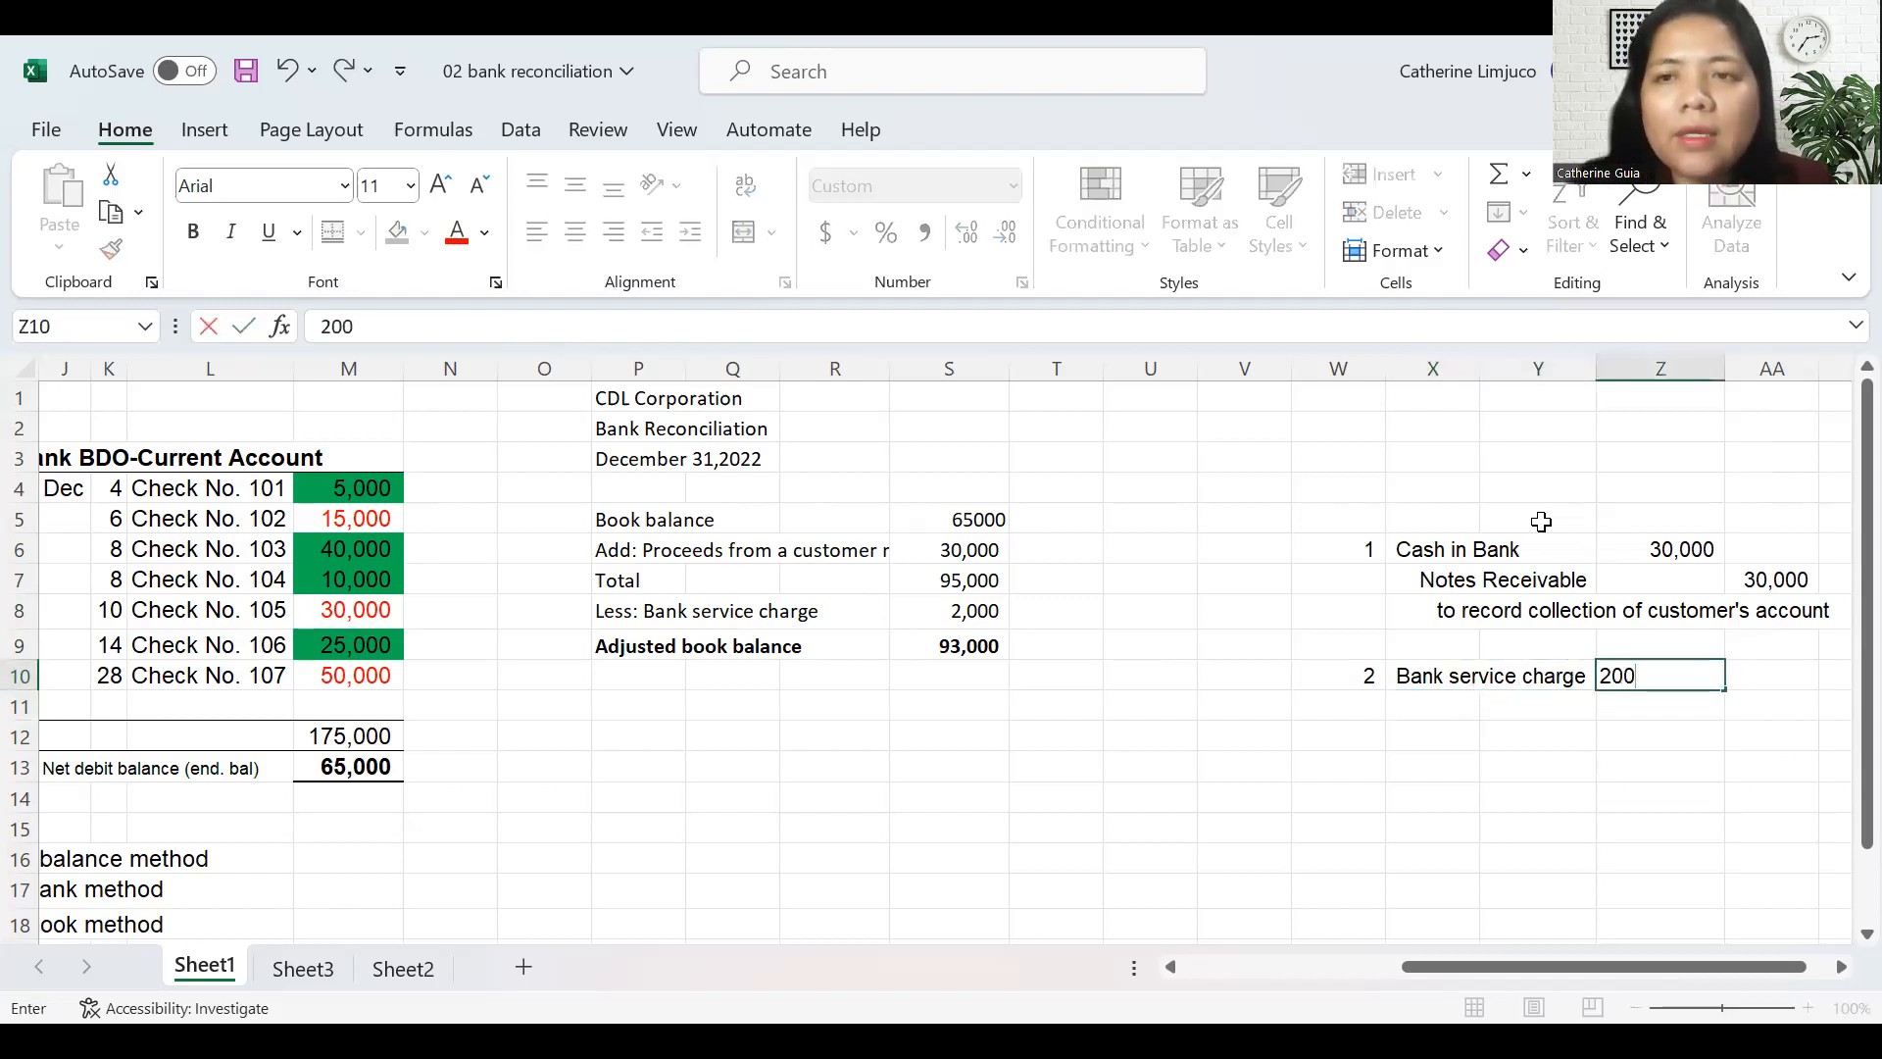
pyautogui.press('Return')
# - Add the indented credit line "Cash in bank" in X11 with the amount 2000 in AA11
pyautogui.press('Left')
pyautogui.press('Left')
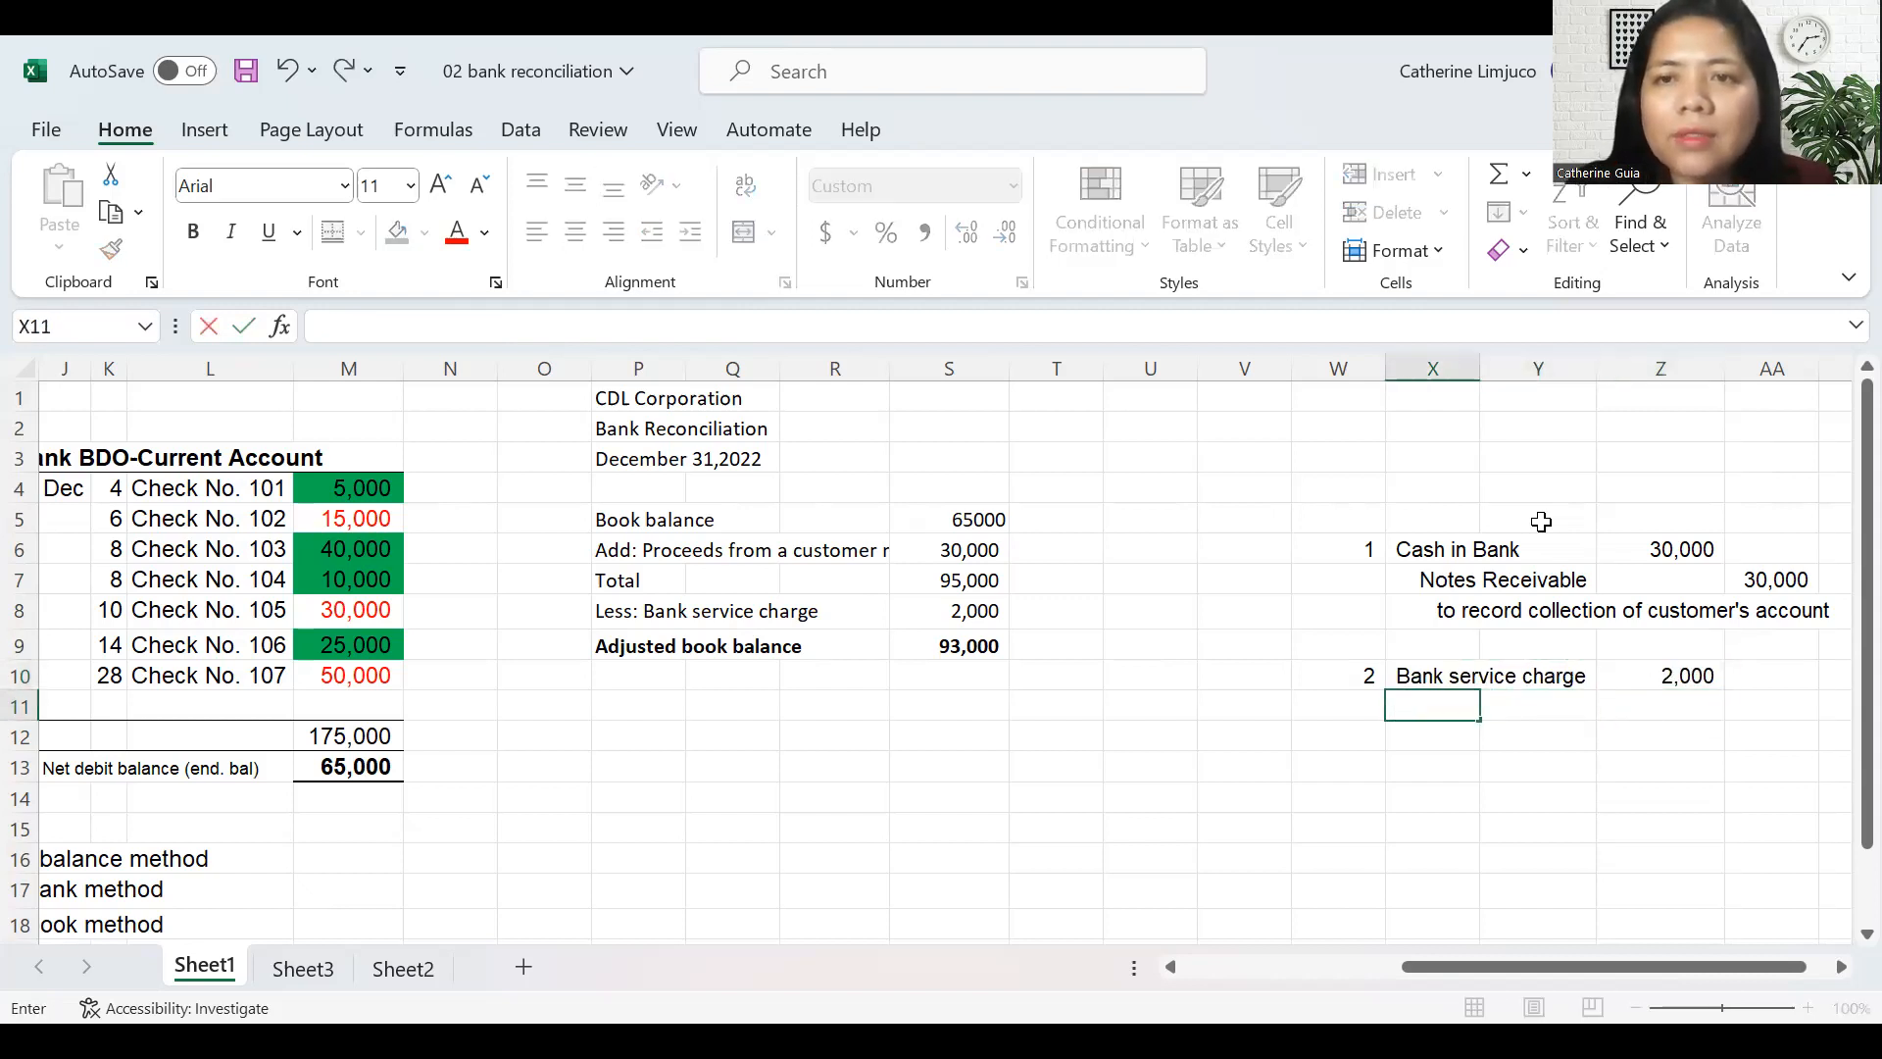
pyautogui.write('Cash in bank')
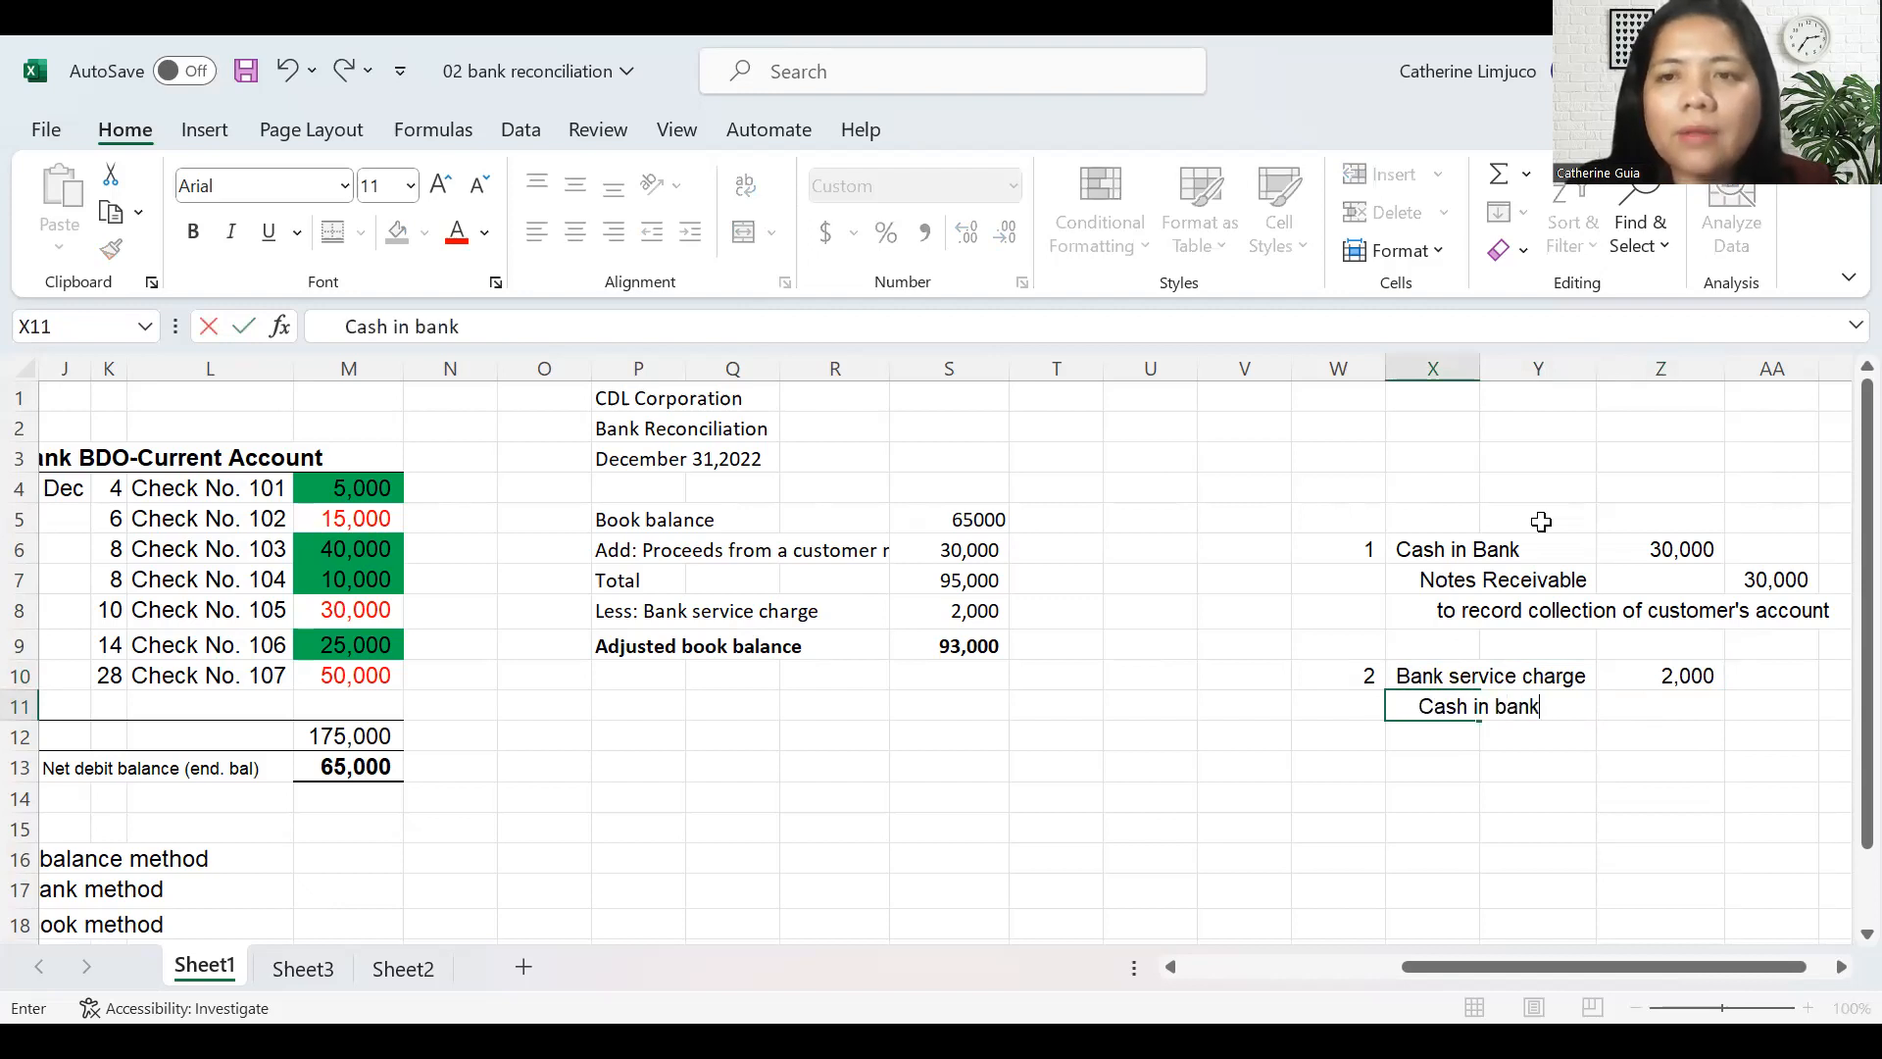
pyautogui.hotkey('ctrl', 'Return')
pyautogui.press('Right')
pyautogui.press('Right')
pyautogui.press('Right')
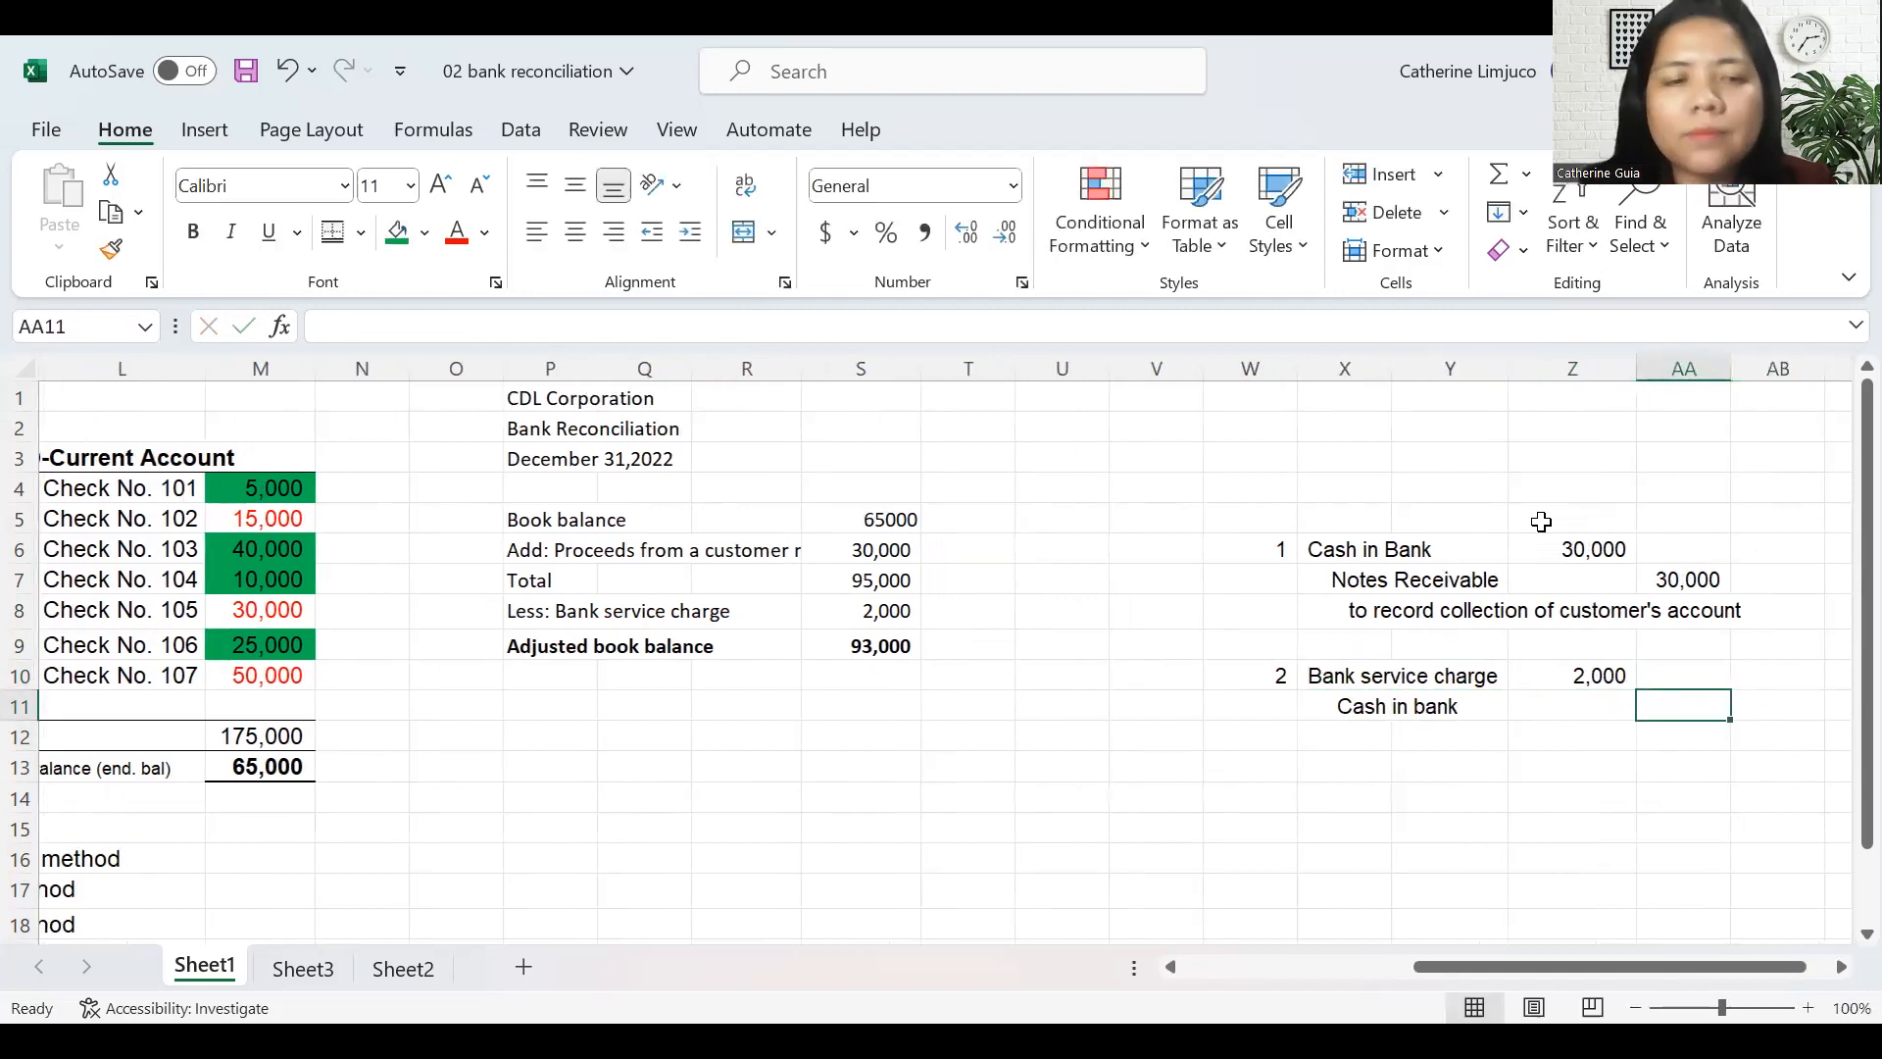
pyautogui.write('20000')
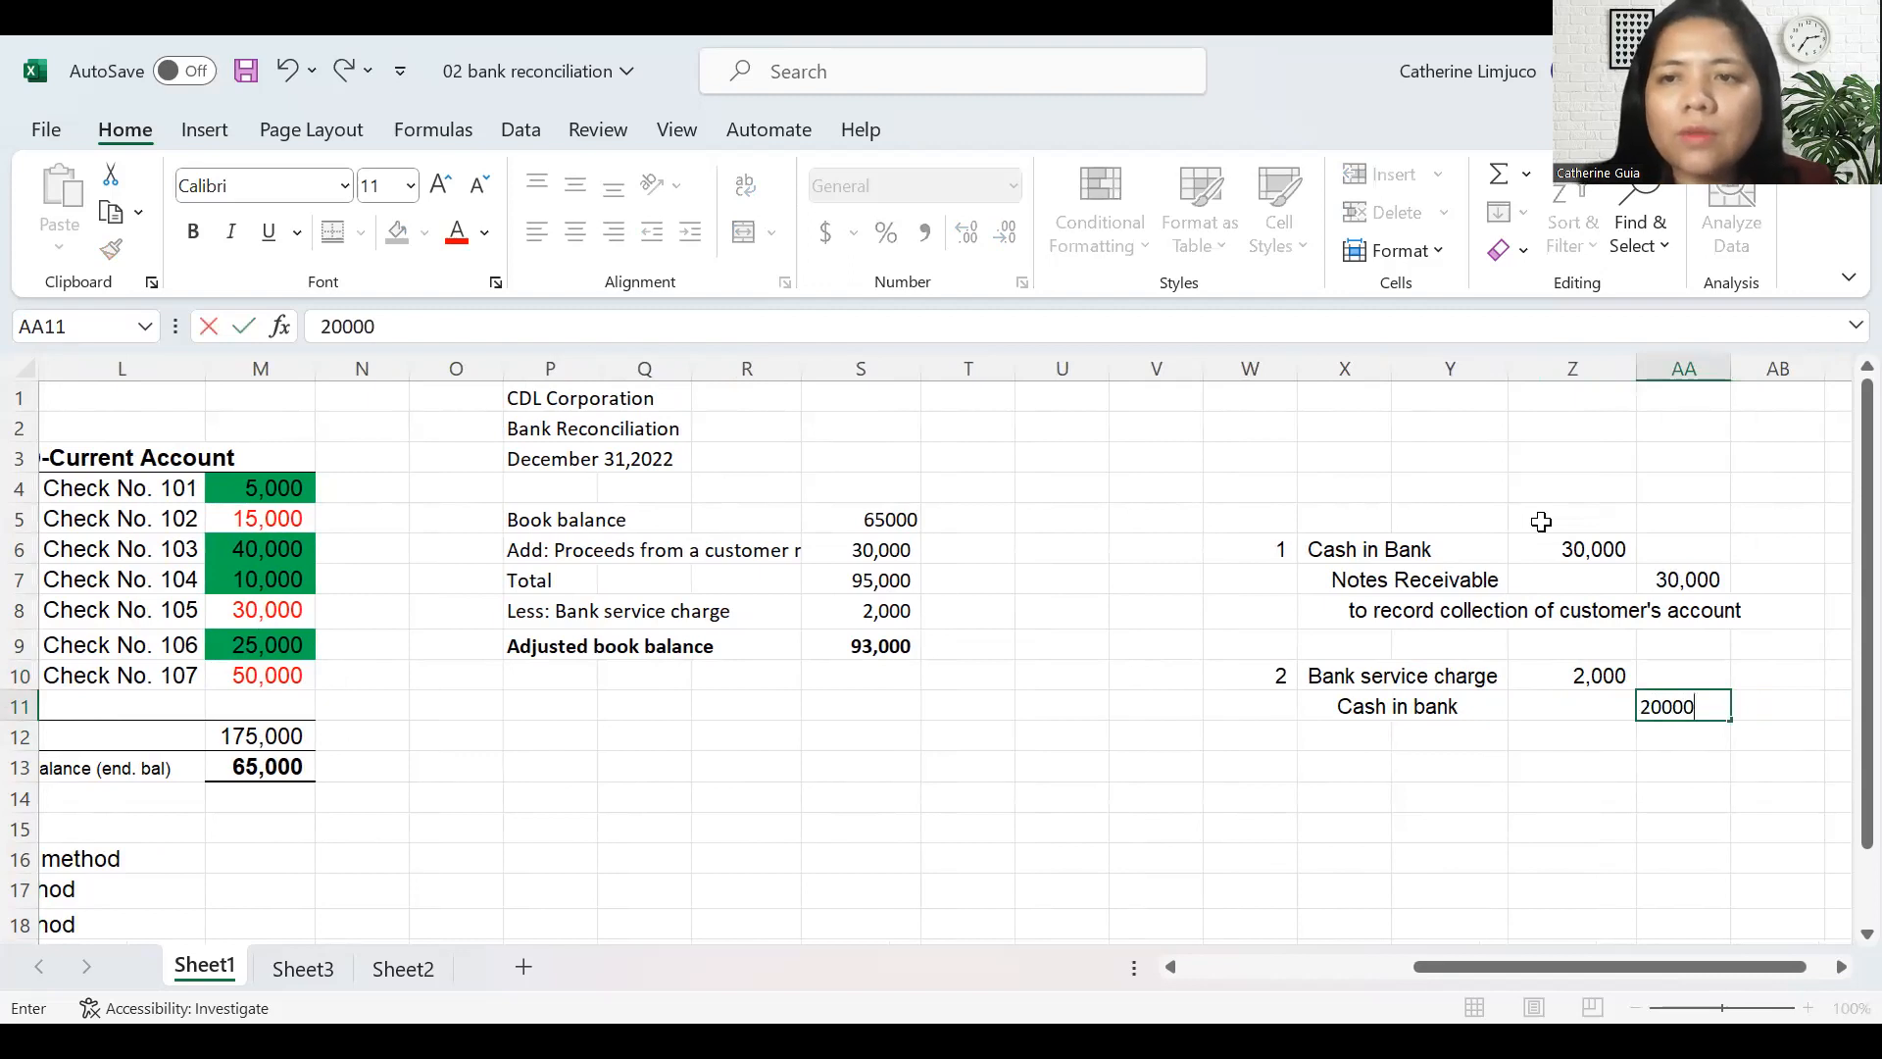
pyautogui.press('BackSpace')
pyautogui.press('Return')
# - Add the indented explanation "to record bank charges" in X12 and remove its bold formatting
pyautogui.press('Left')
pyautogui.press('Left')
pyautogui.press('Left')
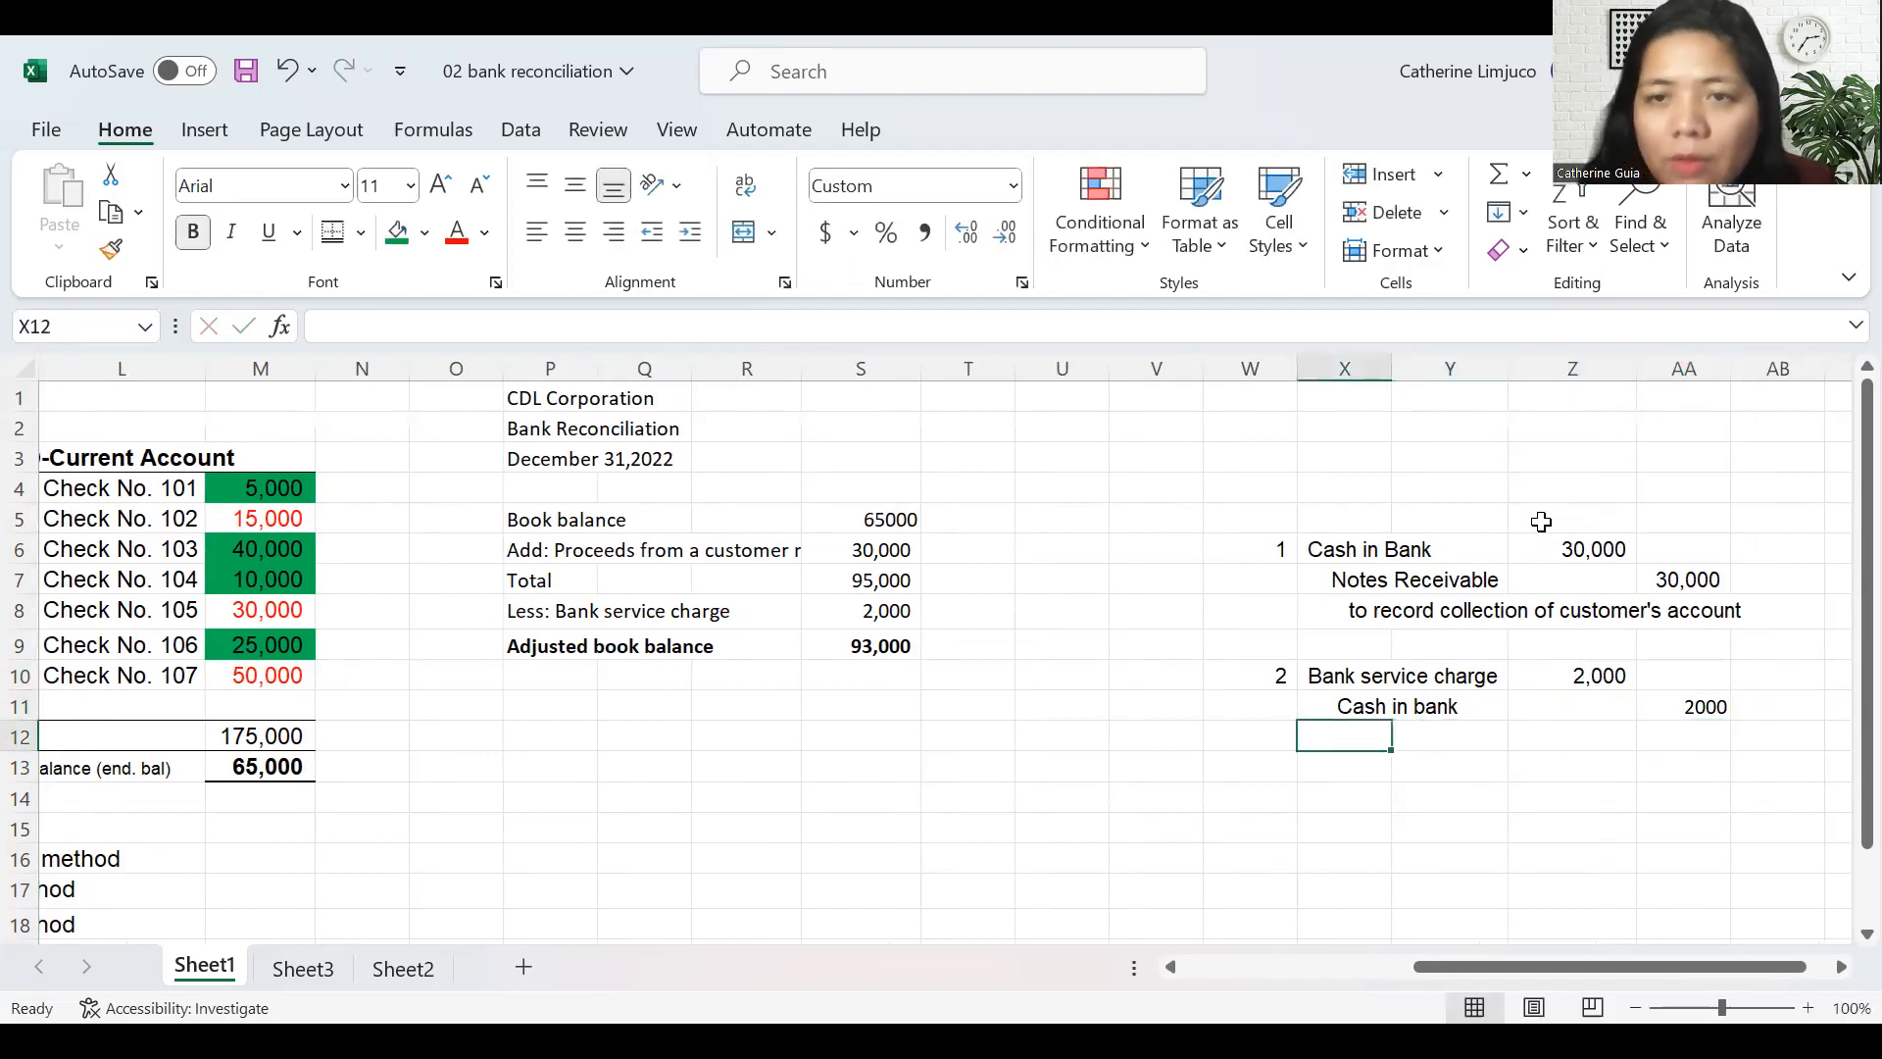
pyautogui.write('to re')
pyautogui.press('BackSpace')
pyautogui.press('BackSpace')
pyautogui.press('BackSpace')
pyautogui.press('BackSpace')
pyautogui.press('BackSpace')
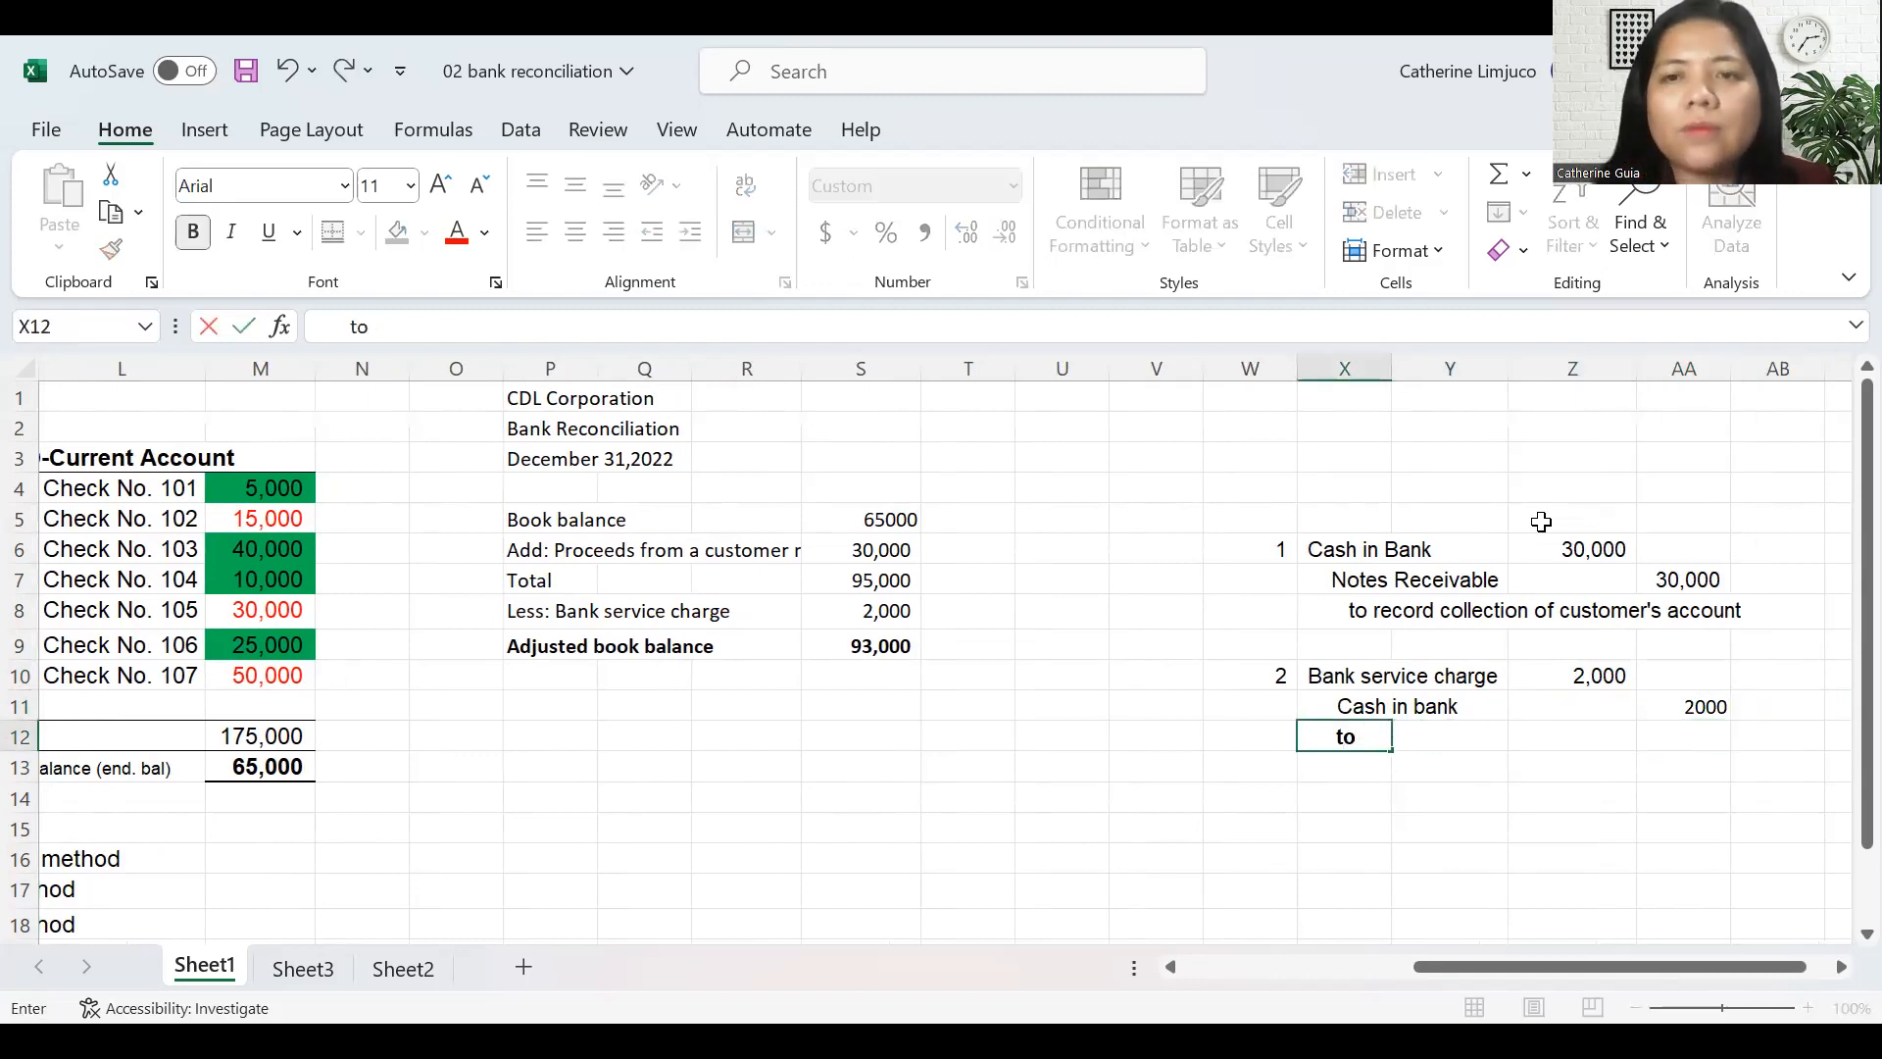
pyautogui.write('to re')
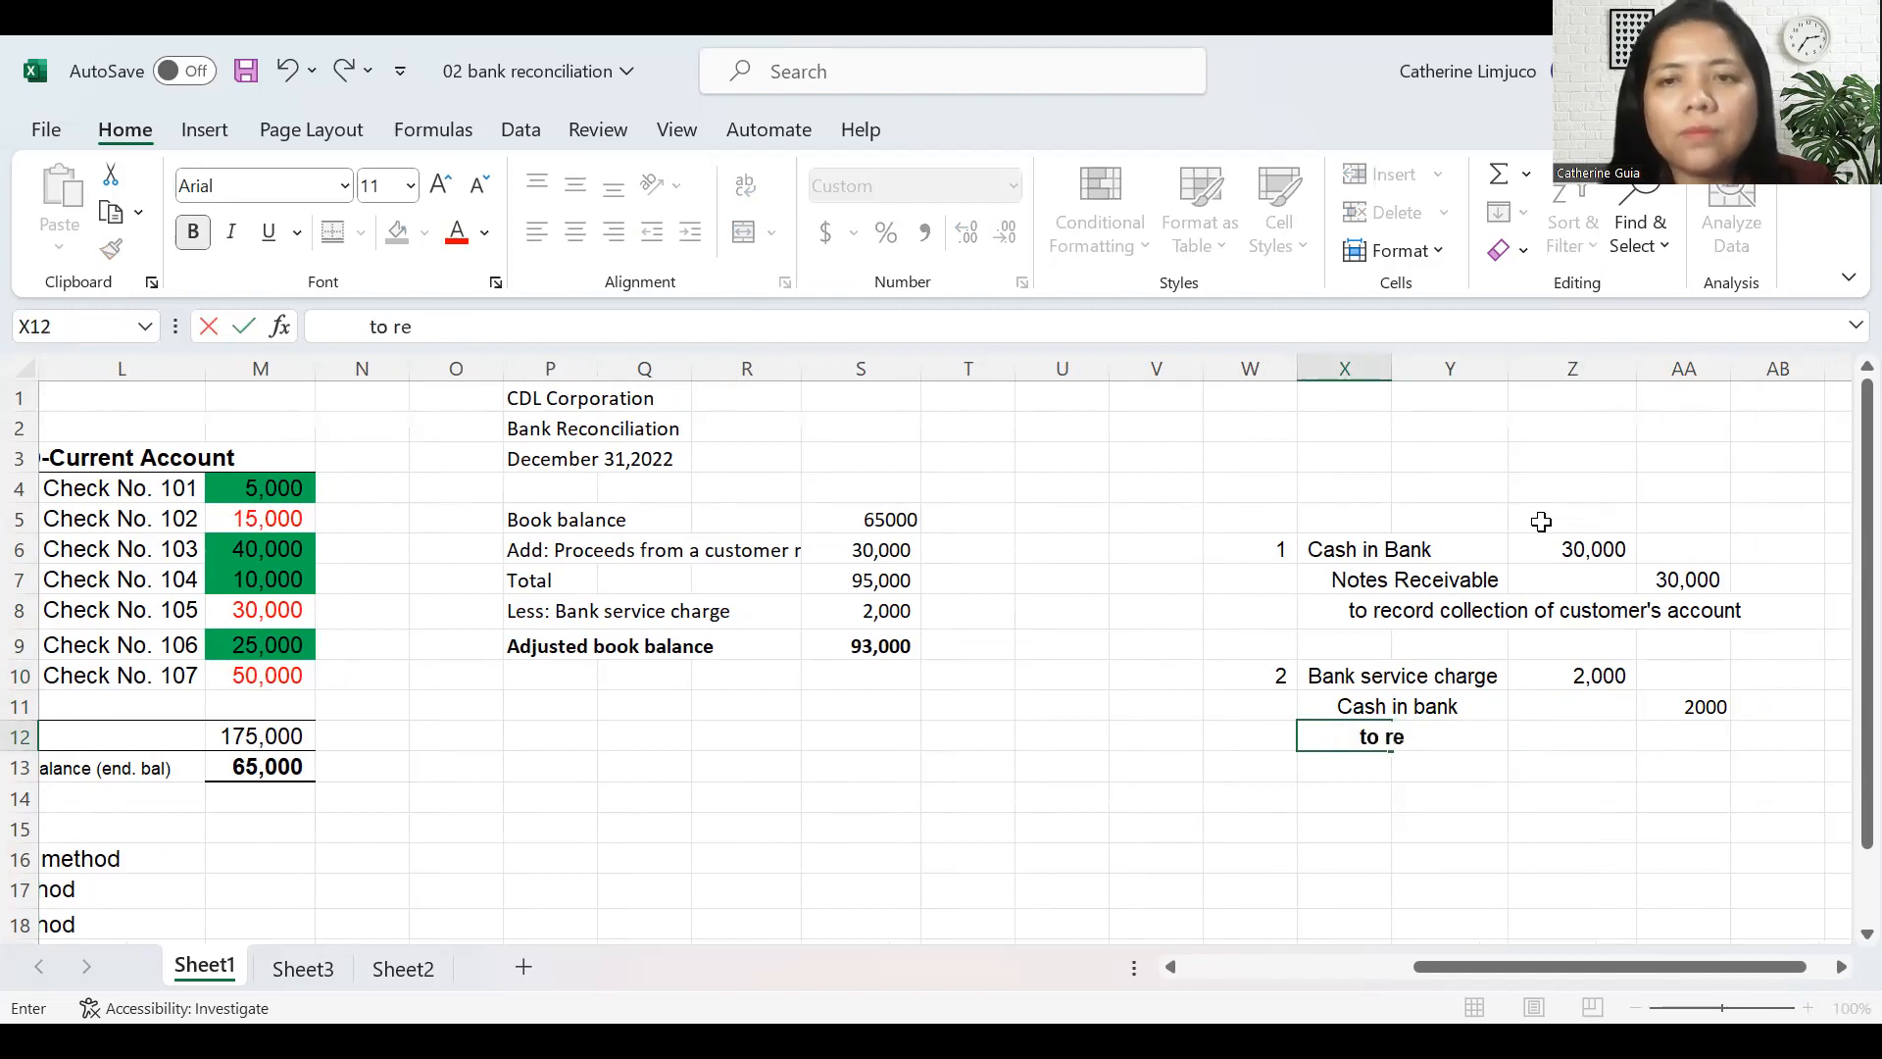
pyautogui.write('cord bank charges')
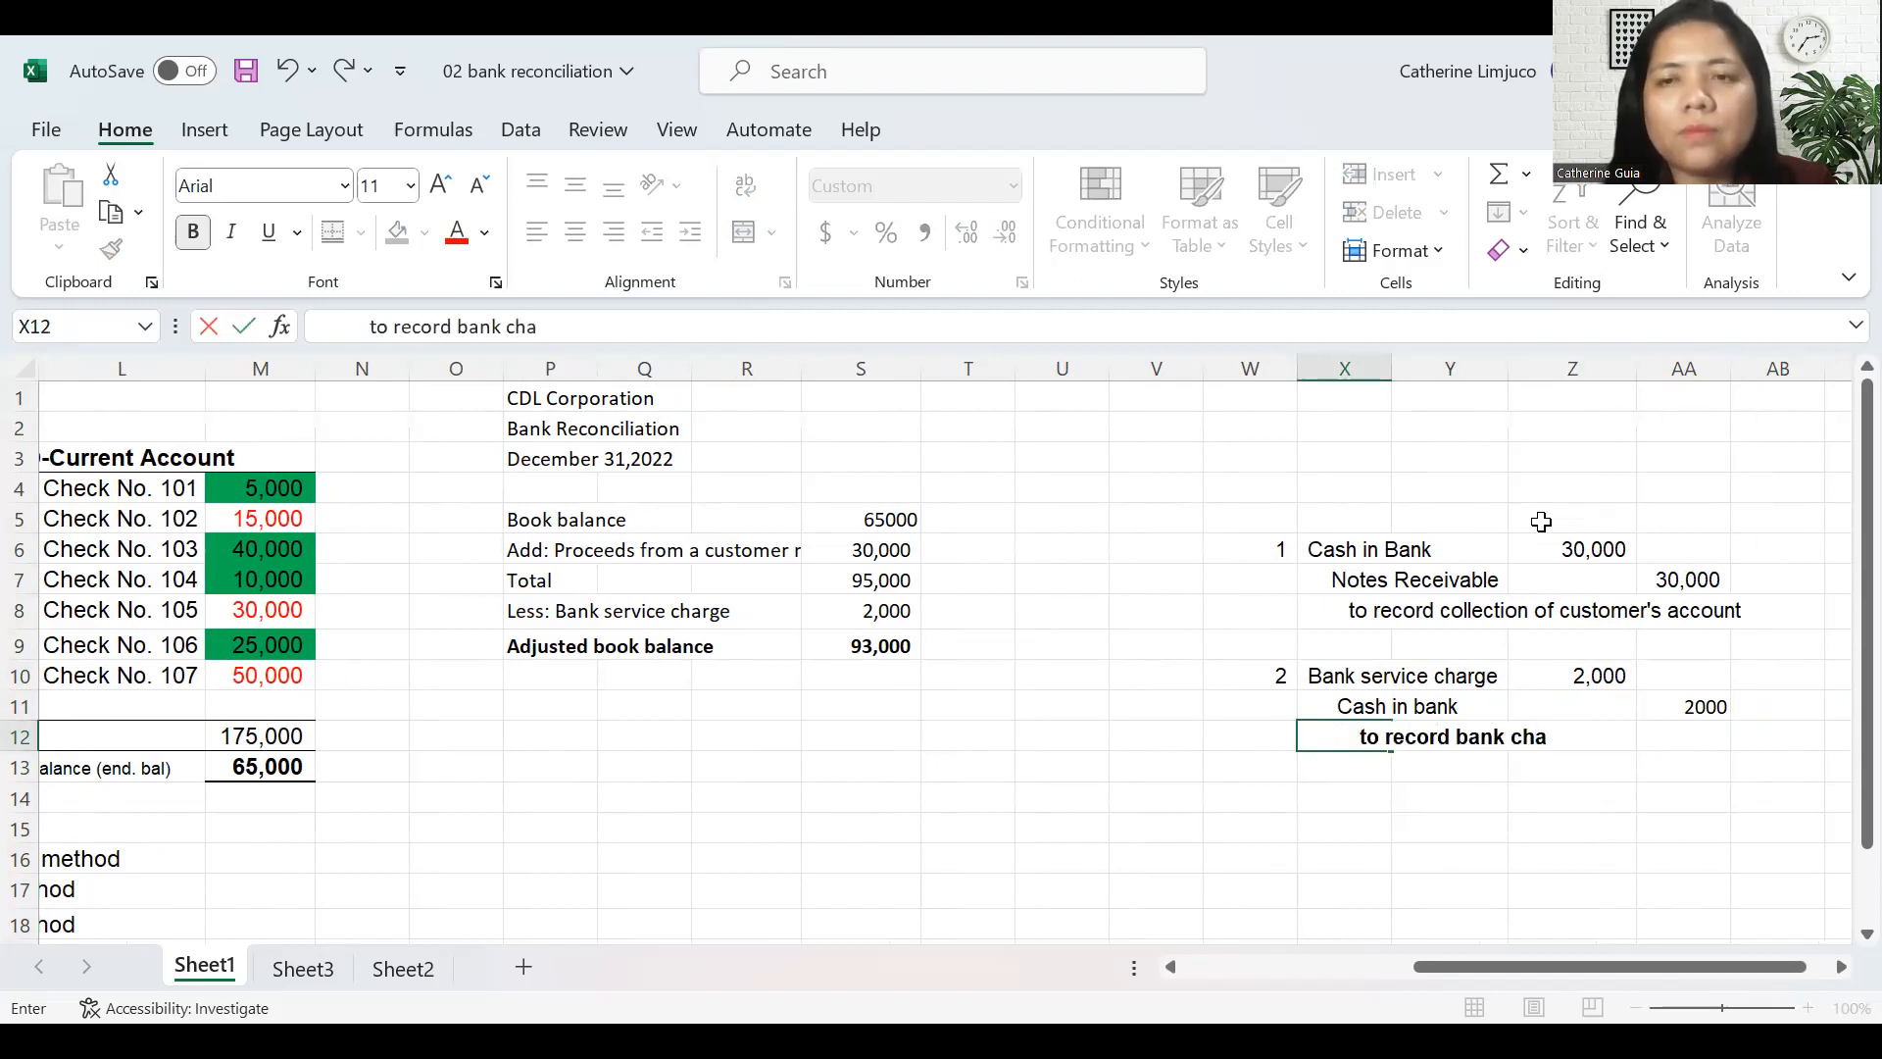
pyautogui.press('Return')
pyautogui.press('Up')
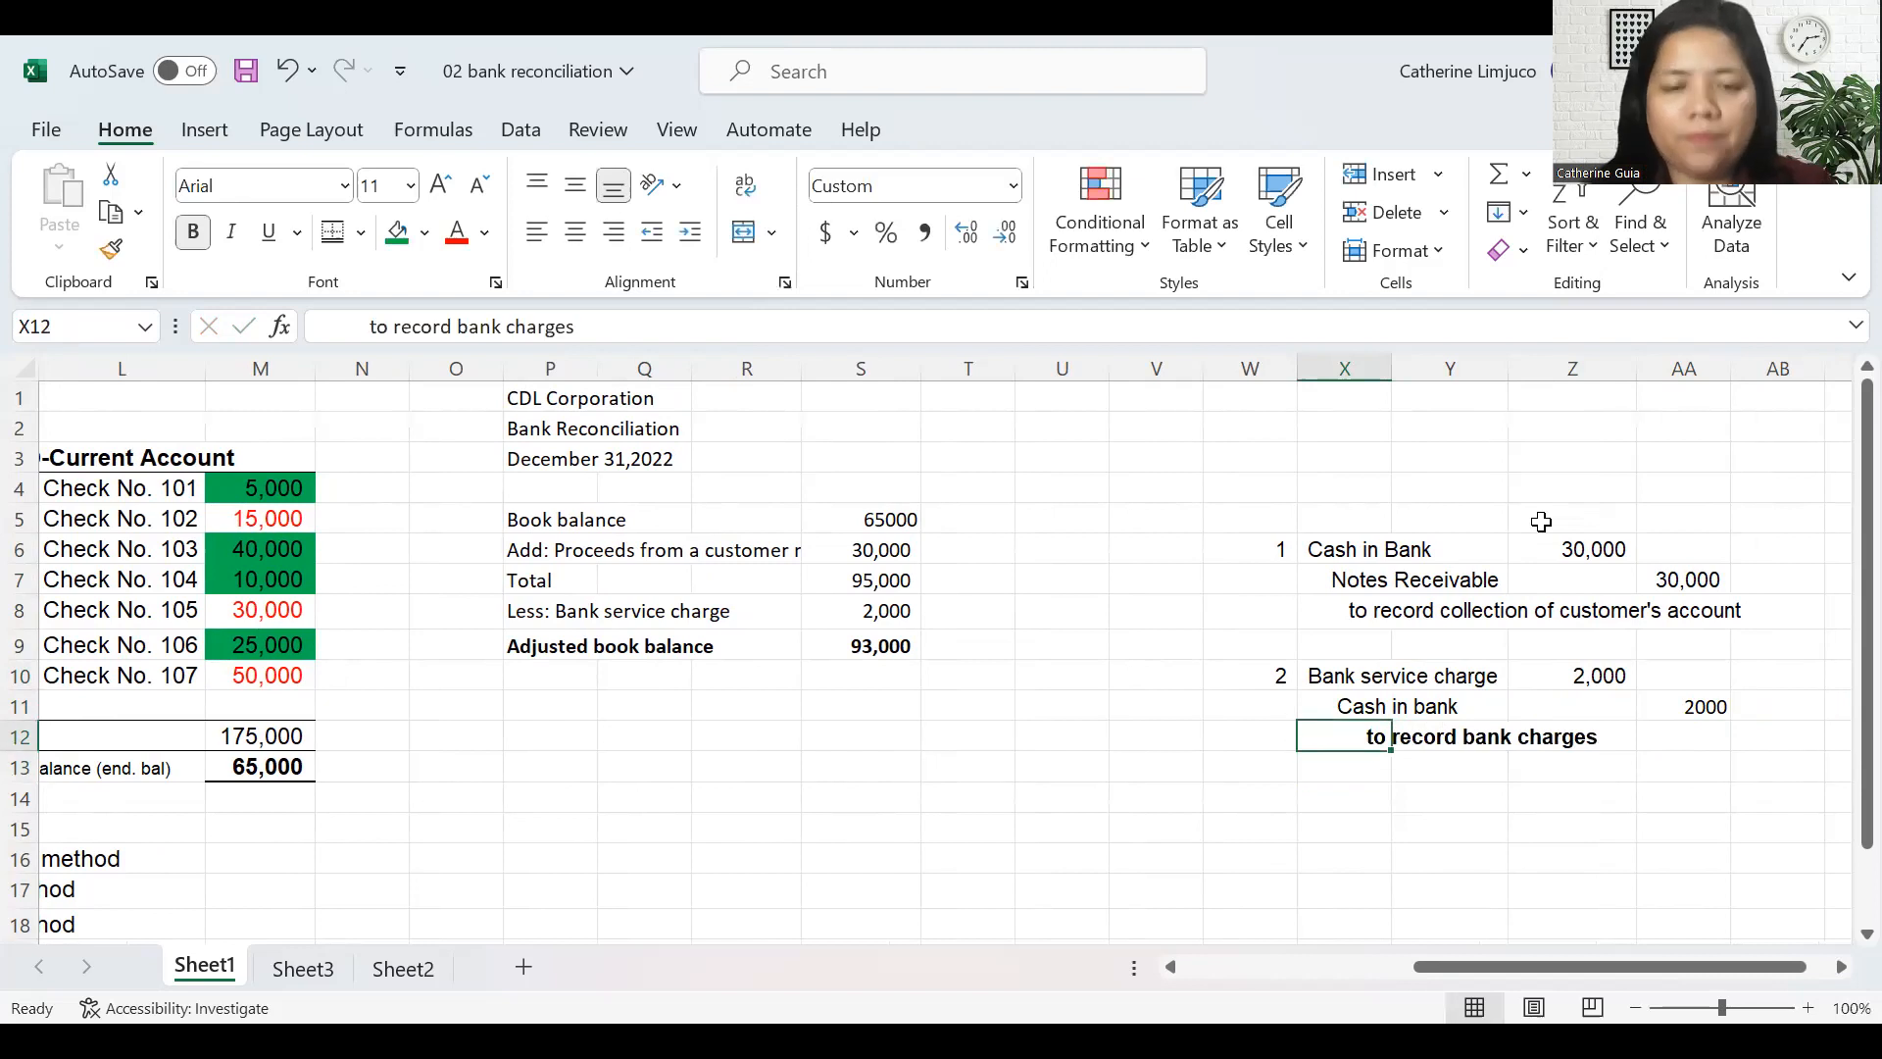
pyautogui.hotkey('ctrl', 'b')
pyautogui.press('Left')
pyautogui.press('Left')
pyautogui.press('Left')
pyautogui.press('Up')
pyautogui.press('Up')
pyautogui.press('Up')
pyautogui.press('Up')
pyautogui.press('Up')
pyautogui.press('Left')
pyautogui.press('Left')
pyautogui.press('Left')
pyautogui.press('Left')
pyautogui.press('Left')
pyautogui.press('Left')
pyautogui.press('Down')
pyautogui.press('Down')
pyautogui.press('Down')
pyautogui.press('Down')
pyautogui.press('Down')
pyautogui.press('Right')
pyautogui.press('Right')
pyautogui.press('Left')
# - Date the adjusting entries by entering 12/31/22 as text in V6, beside the first entry's number
pyautogui.press('Right')
pyautogui.press('Right')
pyautogui.press('Right')
pyautogui.press('Right')
pyautogui.press('Right')
pyautogui.press('Right')
pyautogui.press('Up')
pyautogui.press('Up')
pyautogui.press('Up')
pyautogui.press('Up')
pyautogui.press('Up')
pyautogui.press('Up')
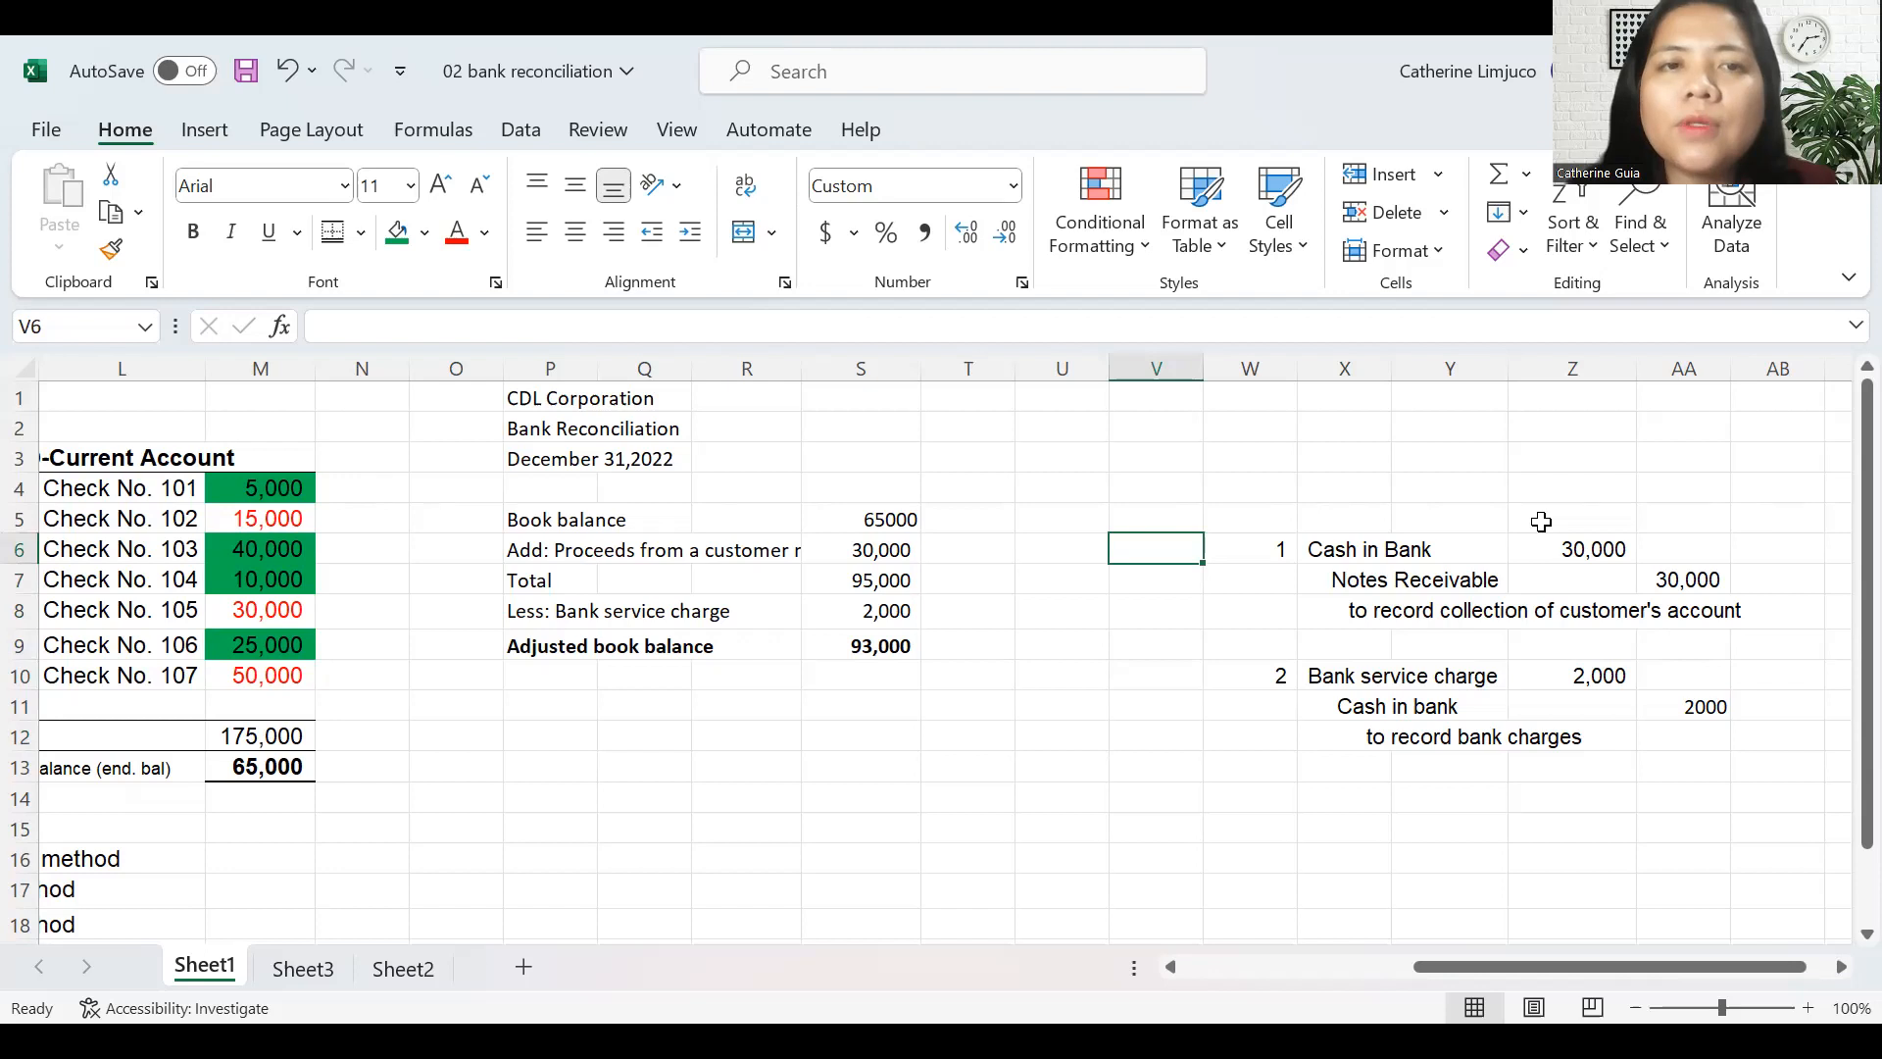
pyautogui.write('12/')
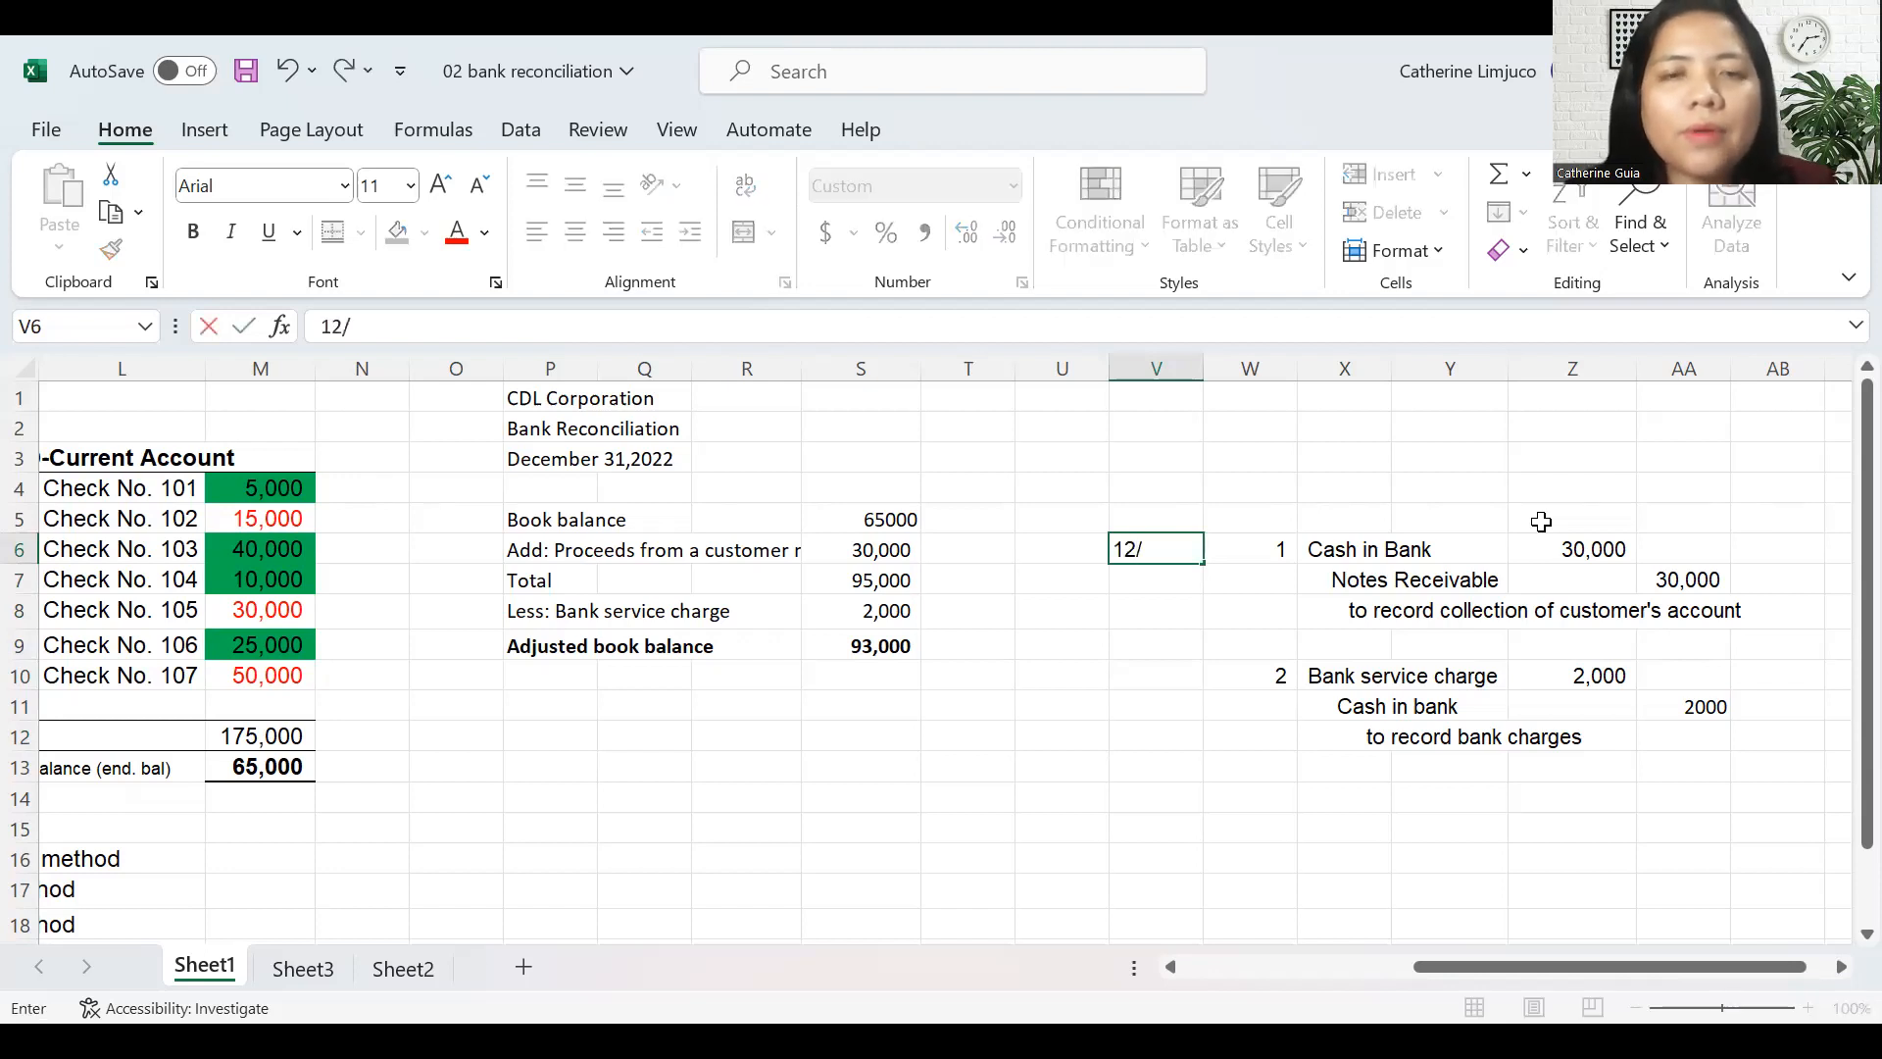
pyautogui.write('31/222')
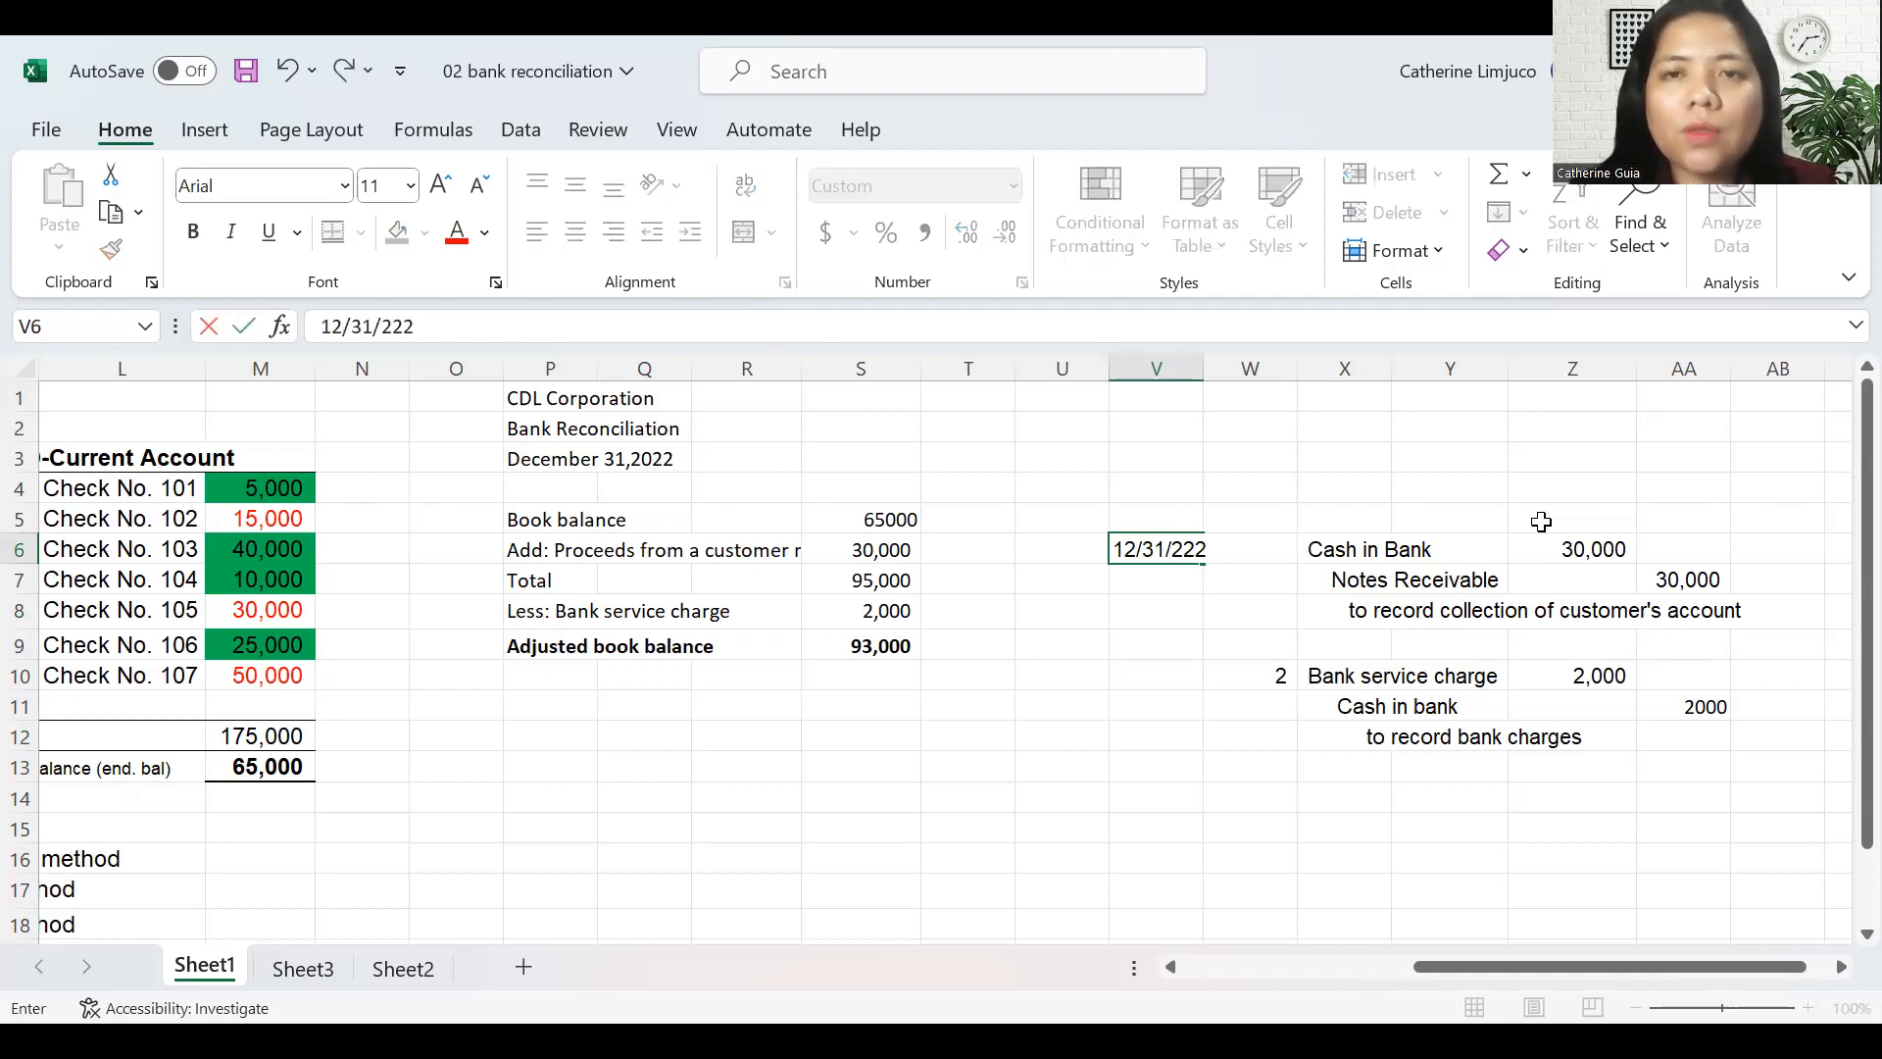
pyautogui.press('BackSpace')
pyautogui.press('Return')
pyautogui.press('Up')
pyautogui.write("'")
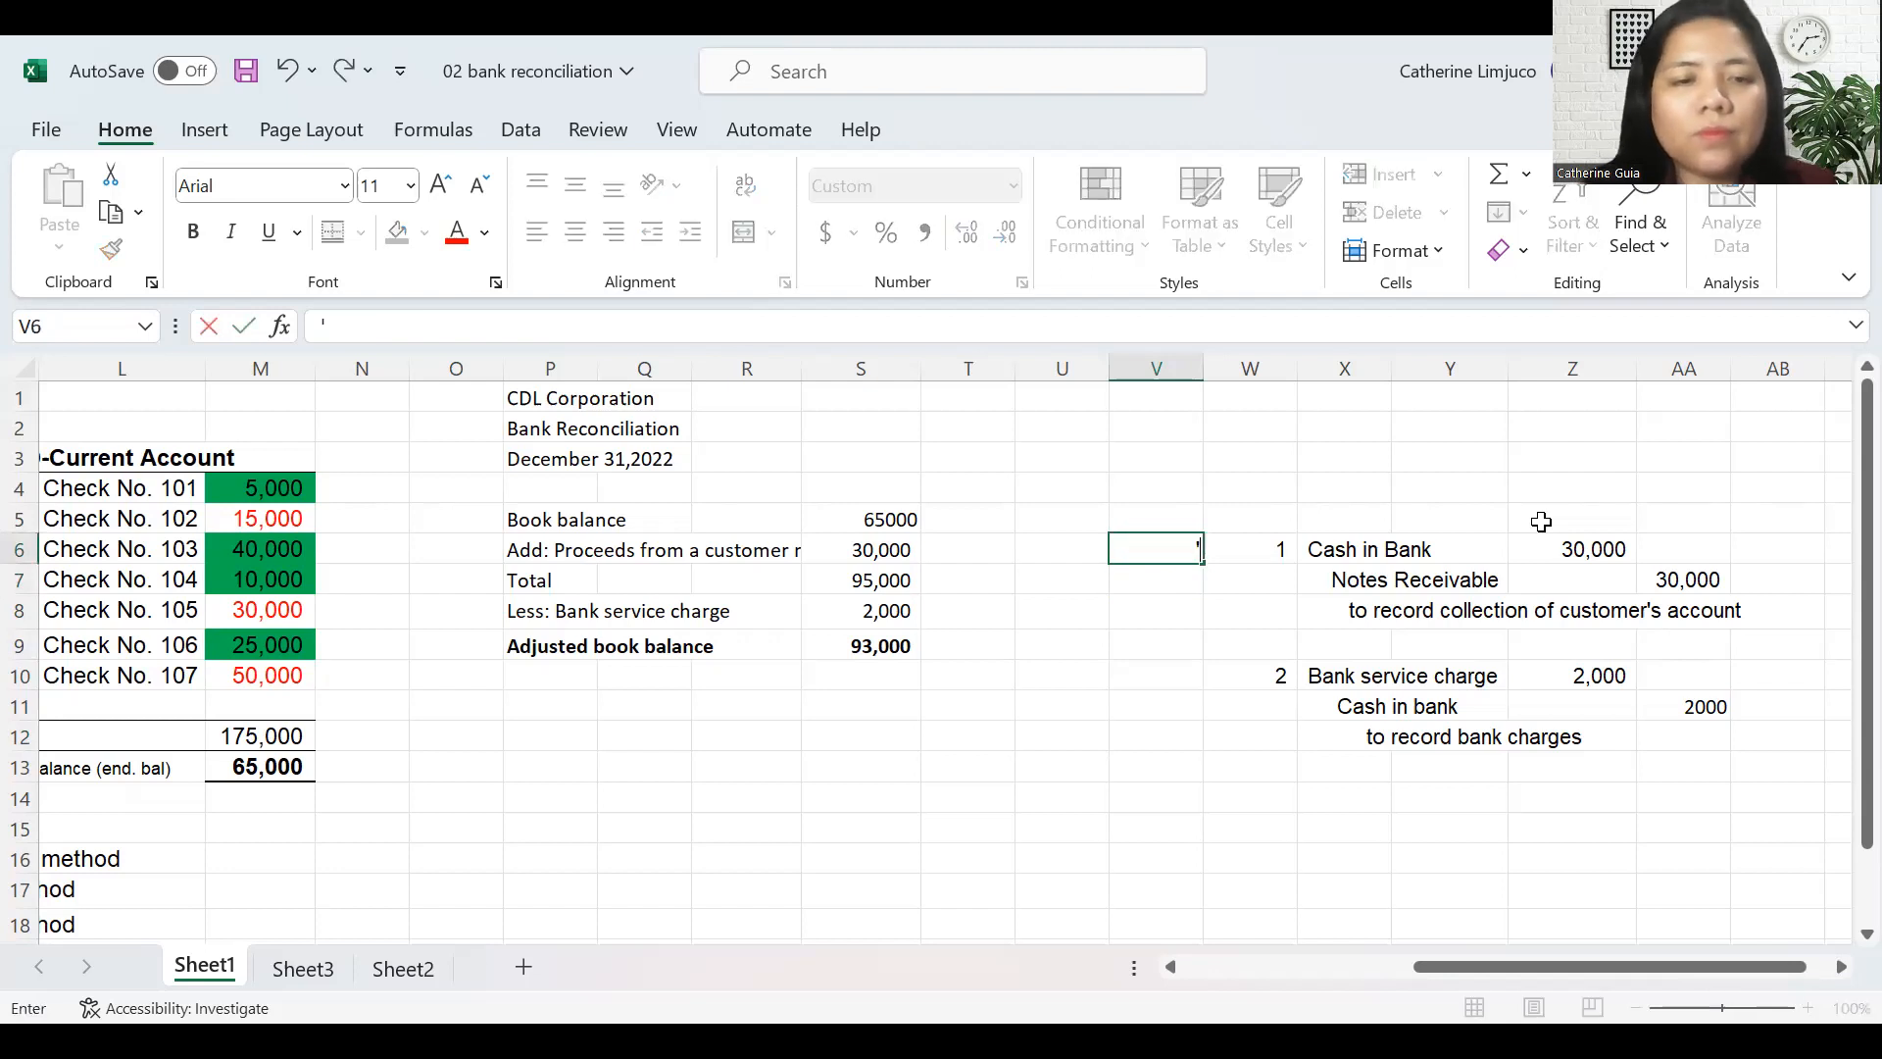
pyautogui.write('12/31/22')
pyautogui.press('Return')
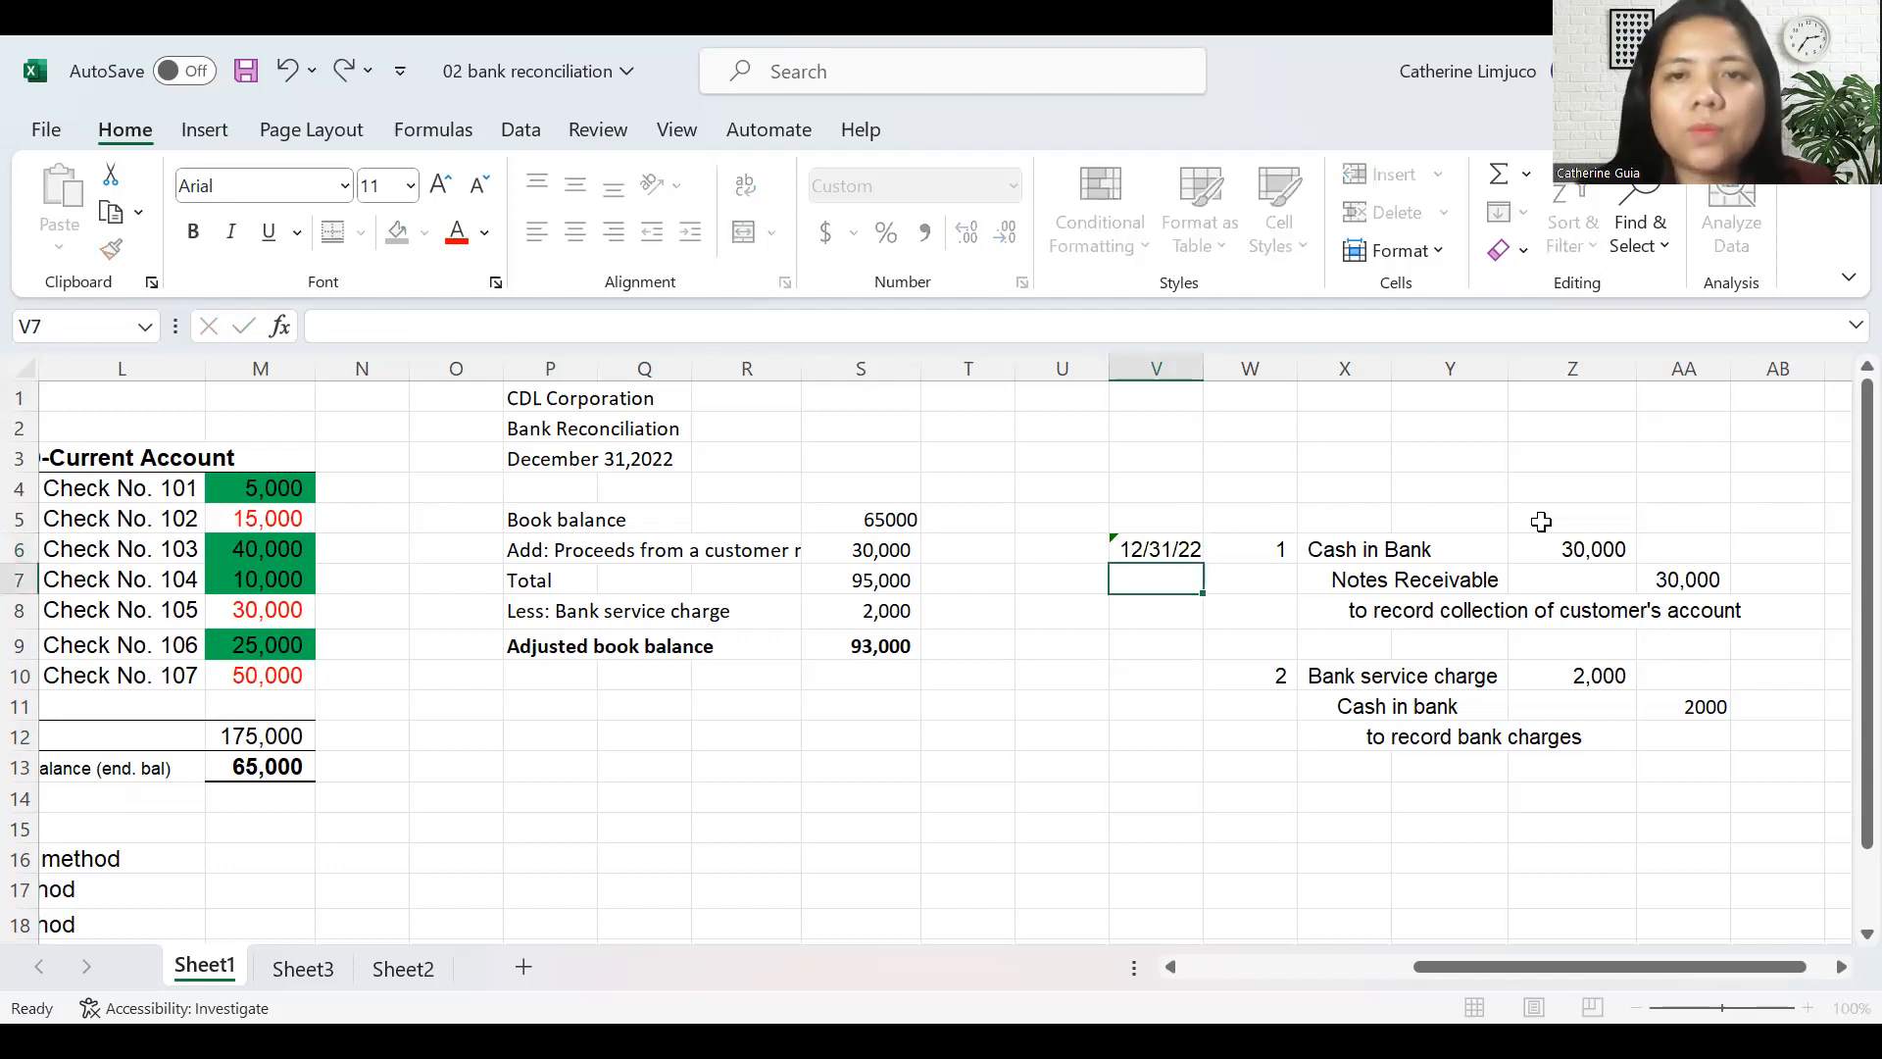
# - Start the bank side of the reconciliation with the label "Bank Balance" in P12
pyautogui.press('Down')
pyautogui.press('Down')
pyautogui.press('Down')
pyautogui.press('Left')
pyautogui.press('Left')
pyautogui.press('Left')
pyautogui.press('Left')
pyautogui.press('Left')
pyautogui.press('Left')
pyautogui.press('Left')
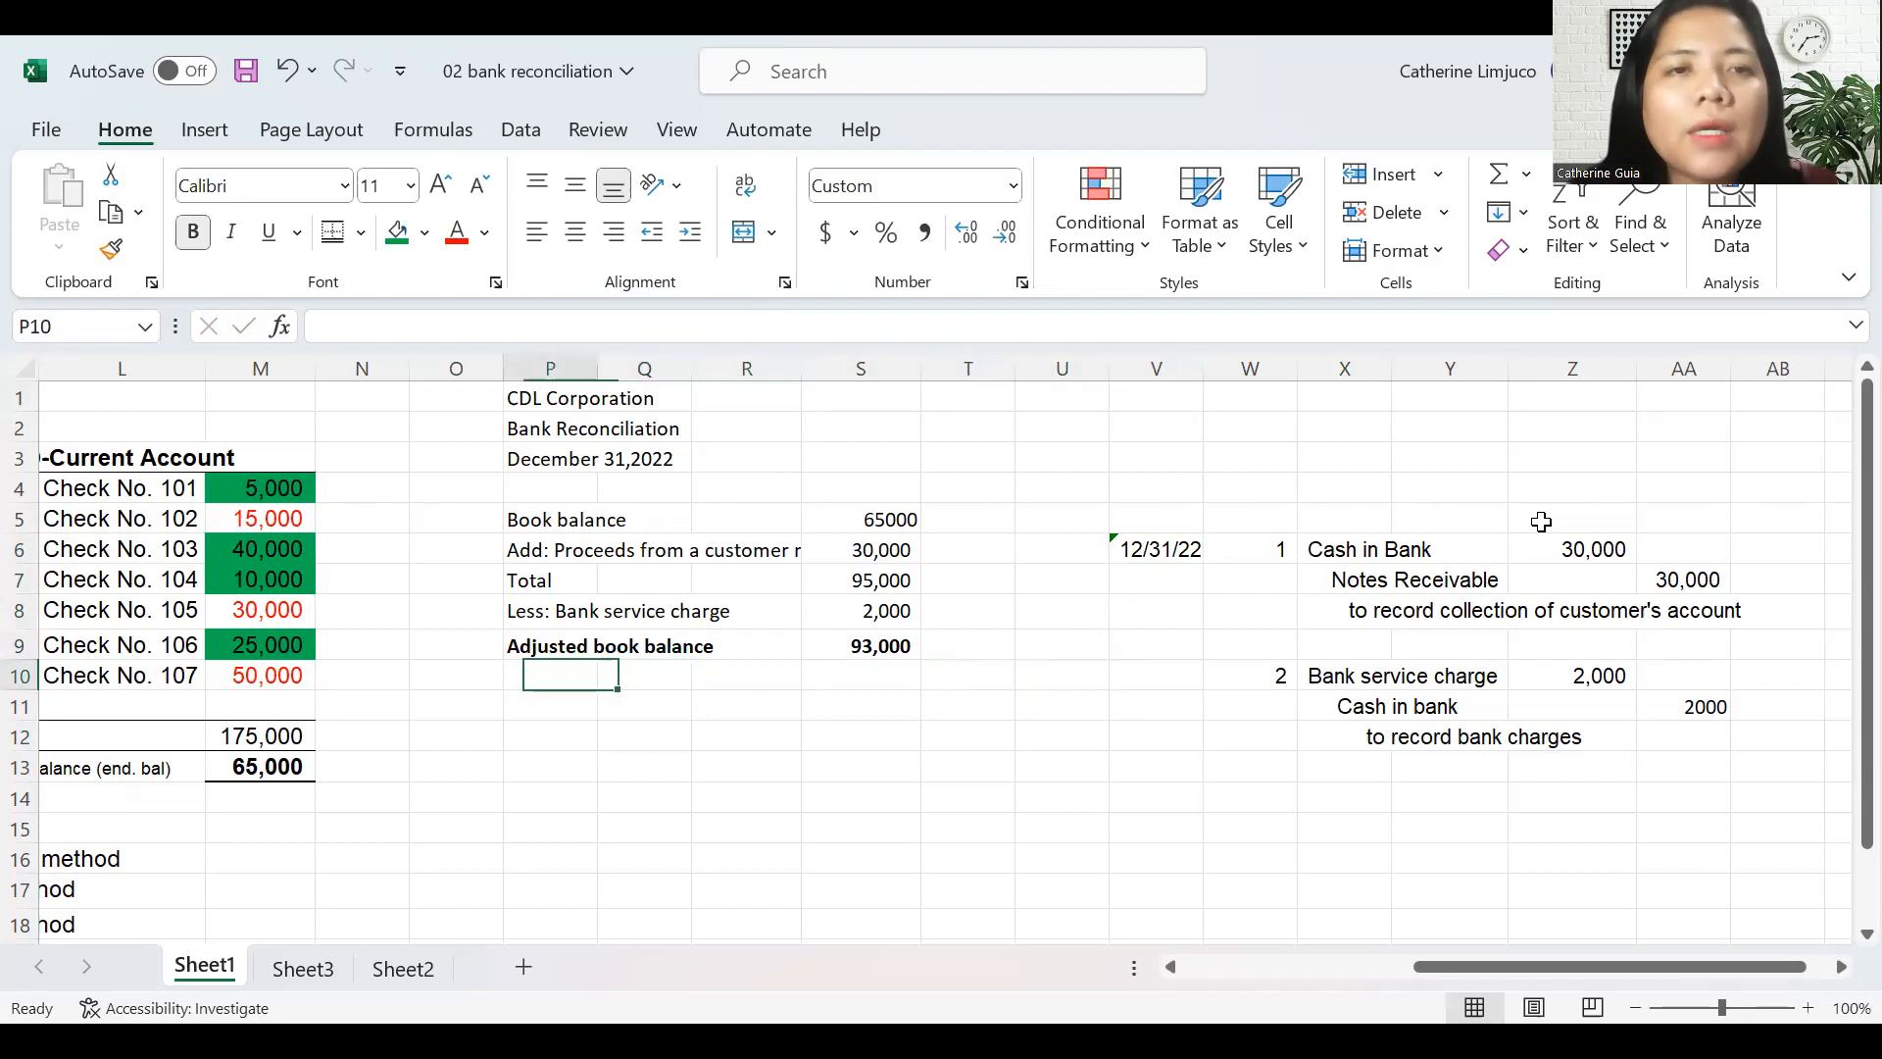
pyautogui.press('Down')
pyautogui.press('Down')
pyautogui.press('Right')
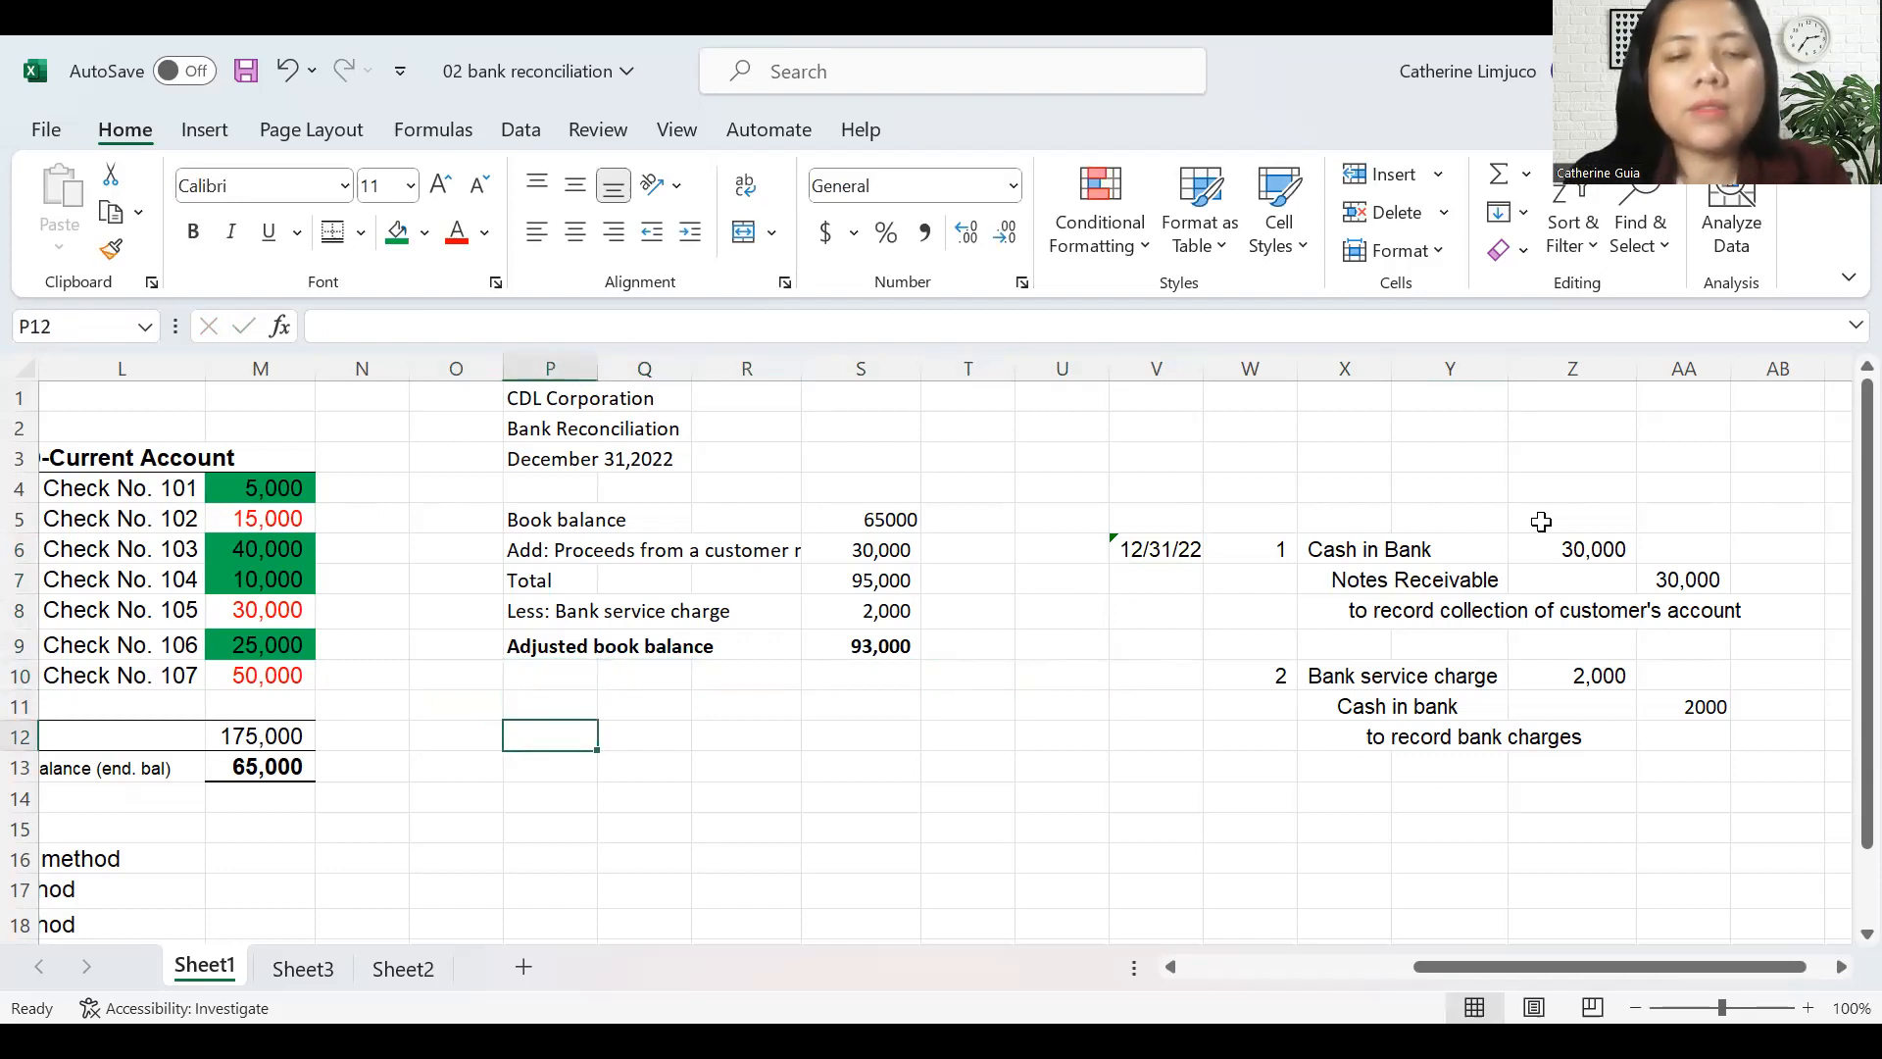
pyautogui.write('Bank Balance')
pyautogui.press('Return')
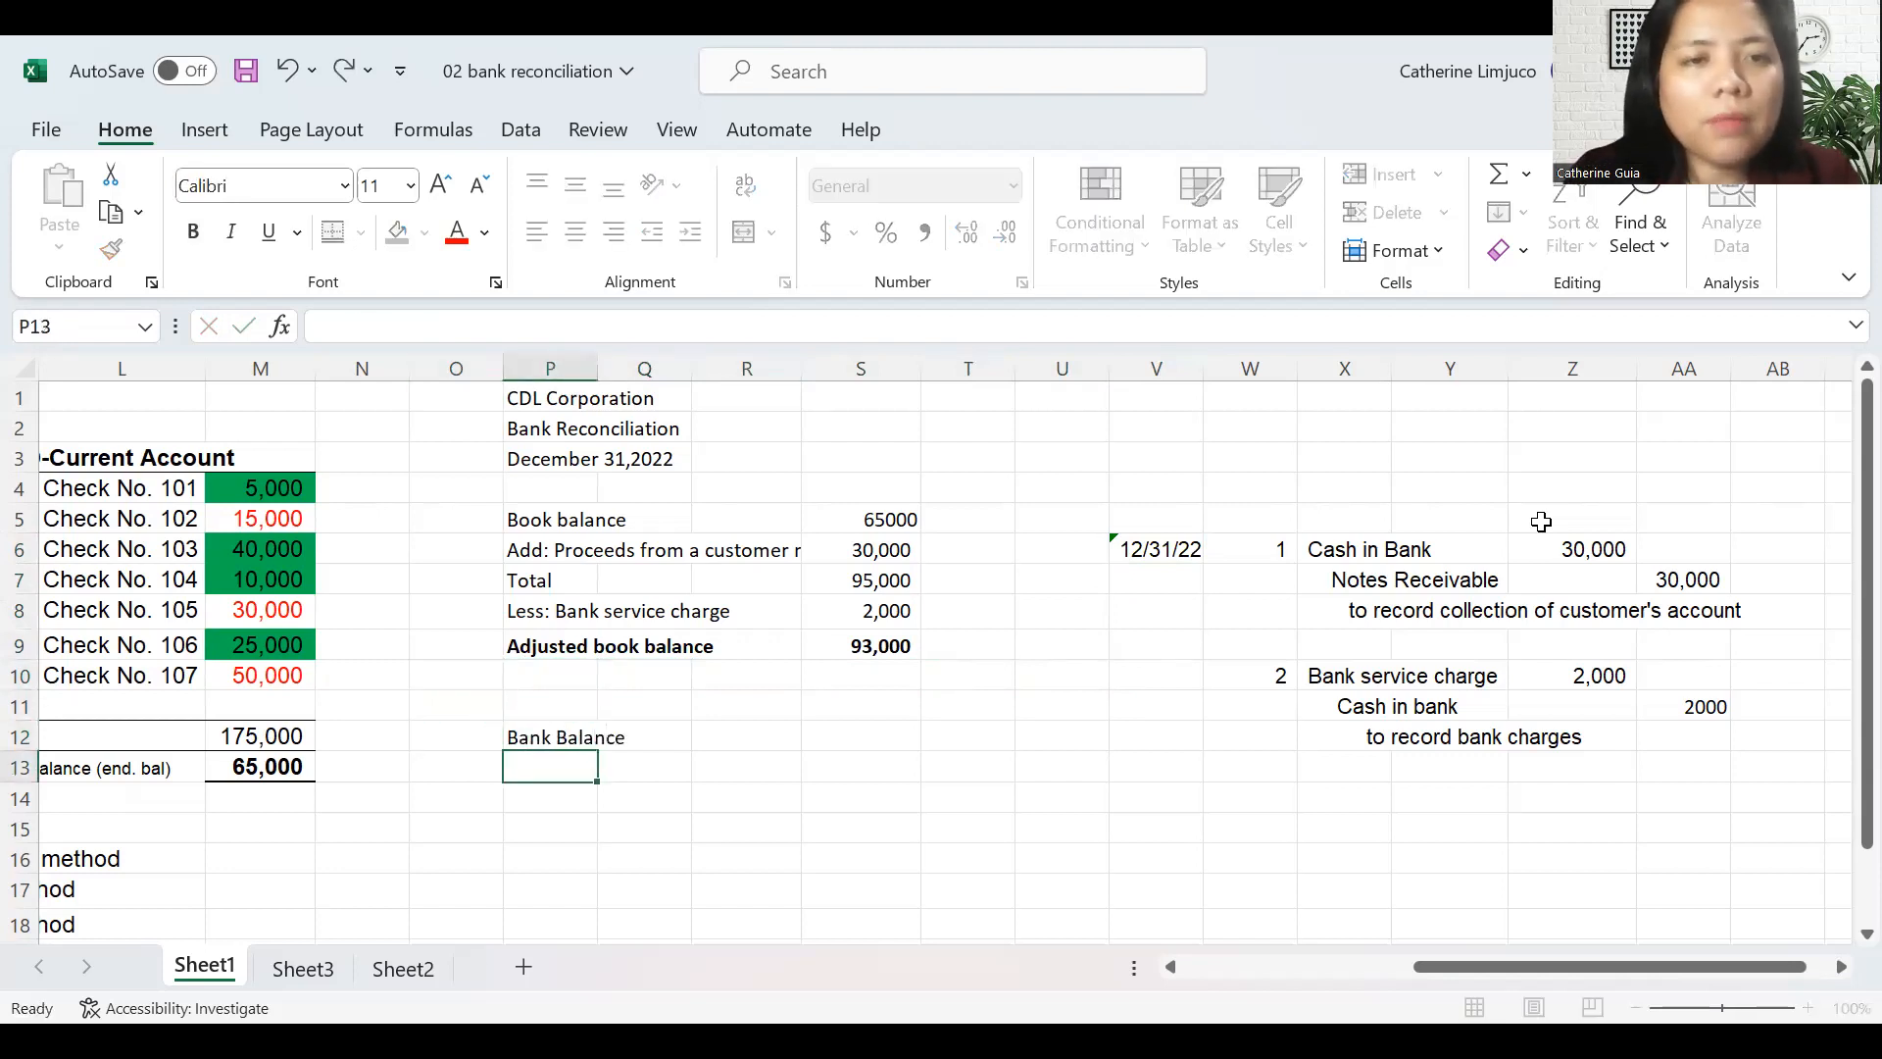
# - Examine the Per Bank statement for the ending balance as of December 31
pyautogui.press('Left')
pyautogui.press('Up')
pyautogui.press('Left')
pyautogui.press('Left')
pyautogui.press('Left')
pyautogui.press('Left')
pyautogui.press('Left')
pyautogui.press('Left')
pyautogui.press('Left')
pyautogui.press('Left')
pyautogui.press('Left')
pyautogui.press('Left')
pyautogui.press('Left')
pyautogui.press('Left')
pyautogui.press('Left')
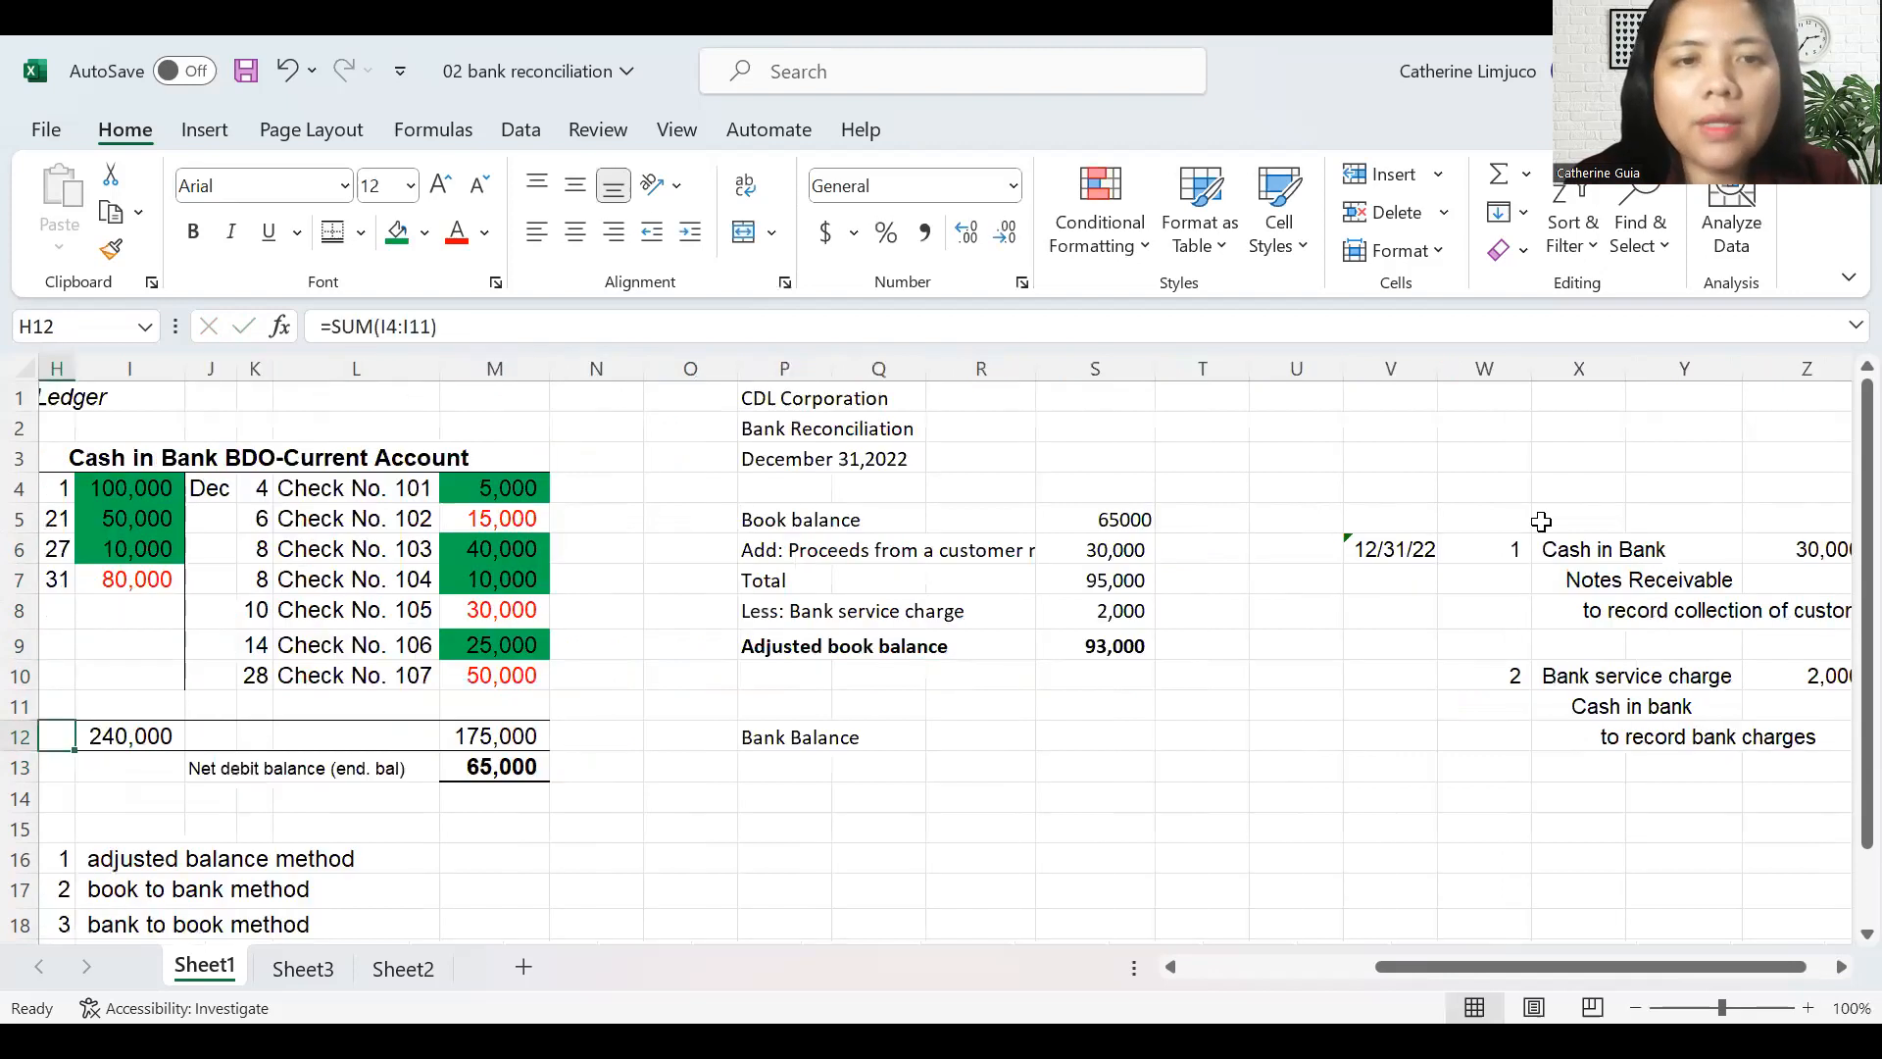
pyautogui.press('Right')
pyautogui.press('Right')
pyautogui.press('Right')
pyautogui.press('Right')
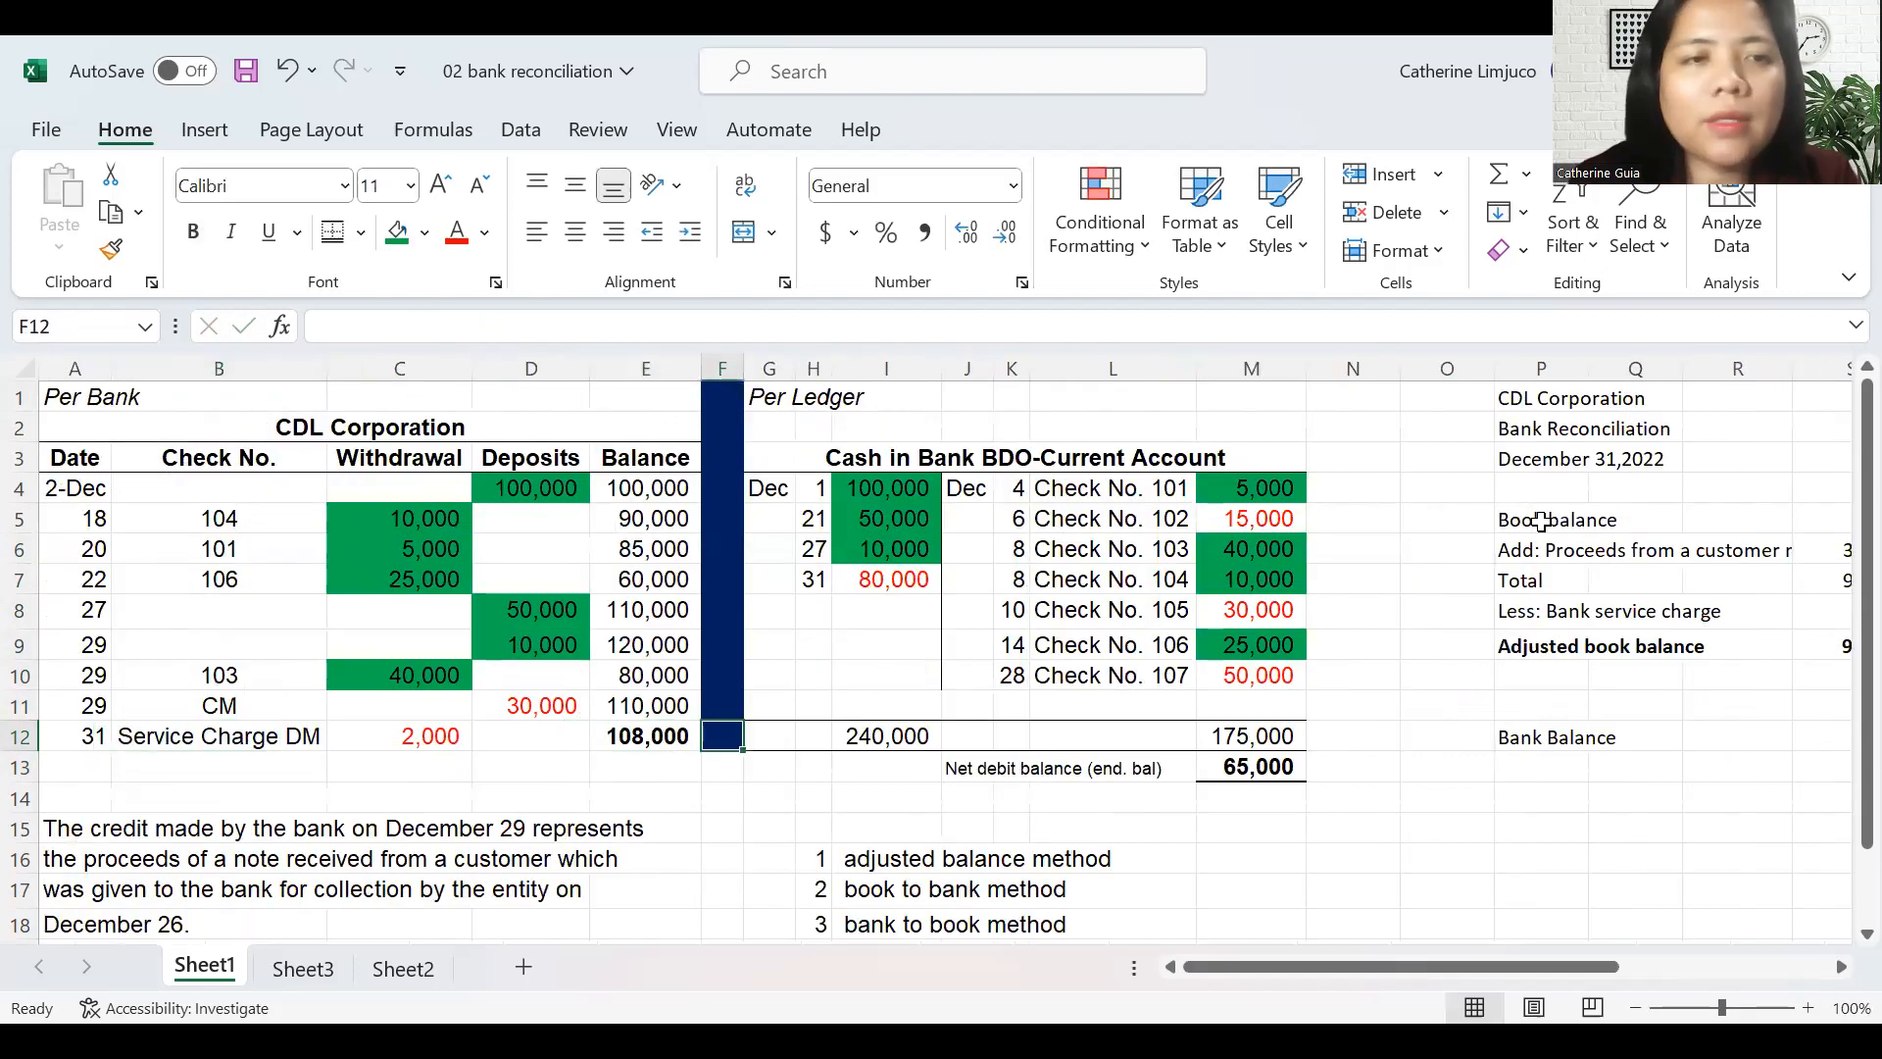
# - Enter the bank statement's ending balance of 108000 in S12, on the Bank Balance row
pyautogui.press('Right')
pyautogui.press('Right')
pyautogui.press('Right')
pyautogui.press('Right')
pyautogui.press('Right')
pyautogui.press('Right')
pyautogui.press('Right')
pyautogui.press('Right')
pyautogui.press('Right')
pyautogui.press('Right')
pyautogui.press('Right')
pyautogui.press('Right')
pyautogui.press('Right')
pyautogui.press('Right')
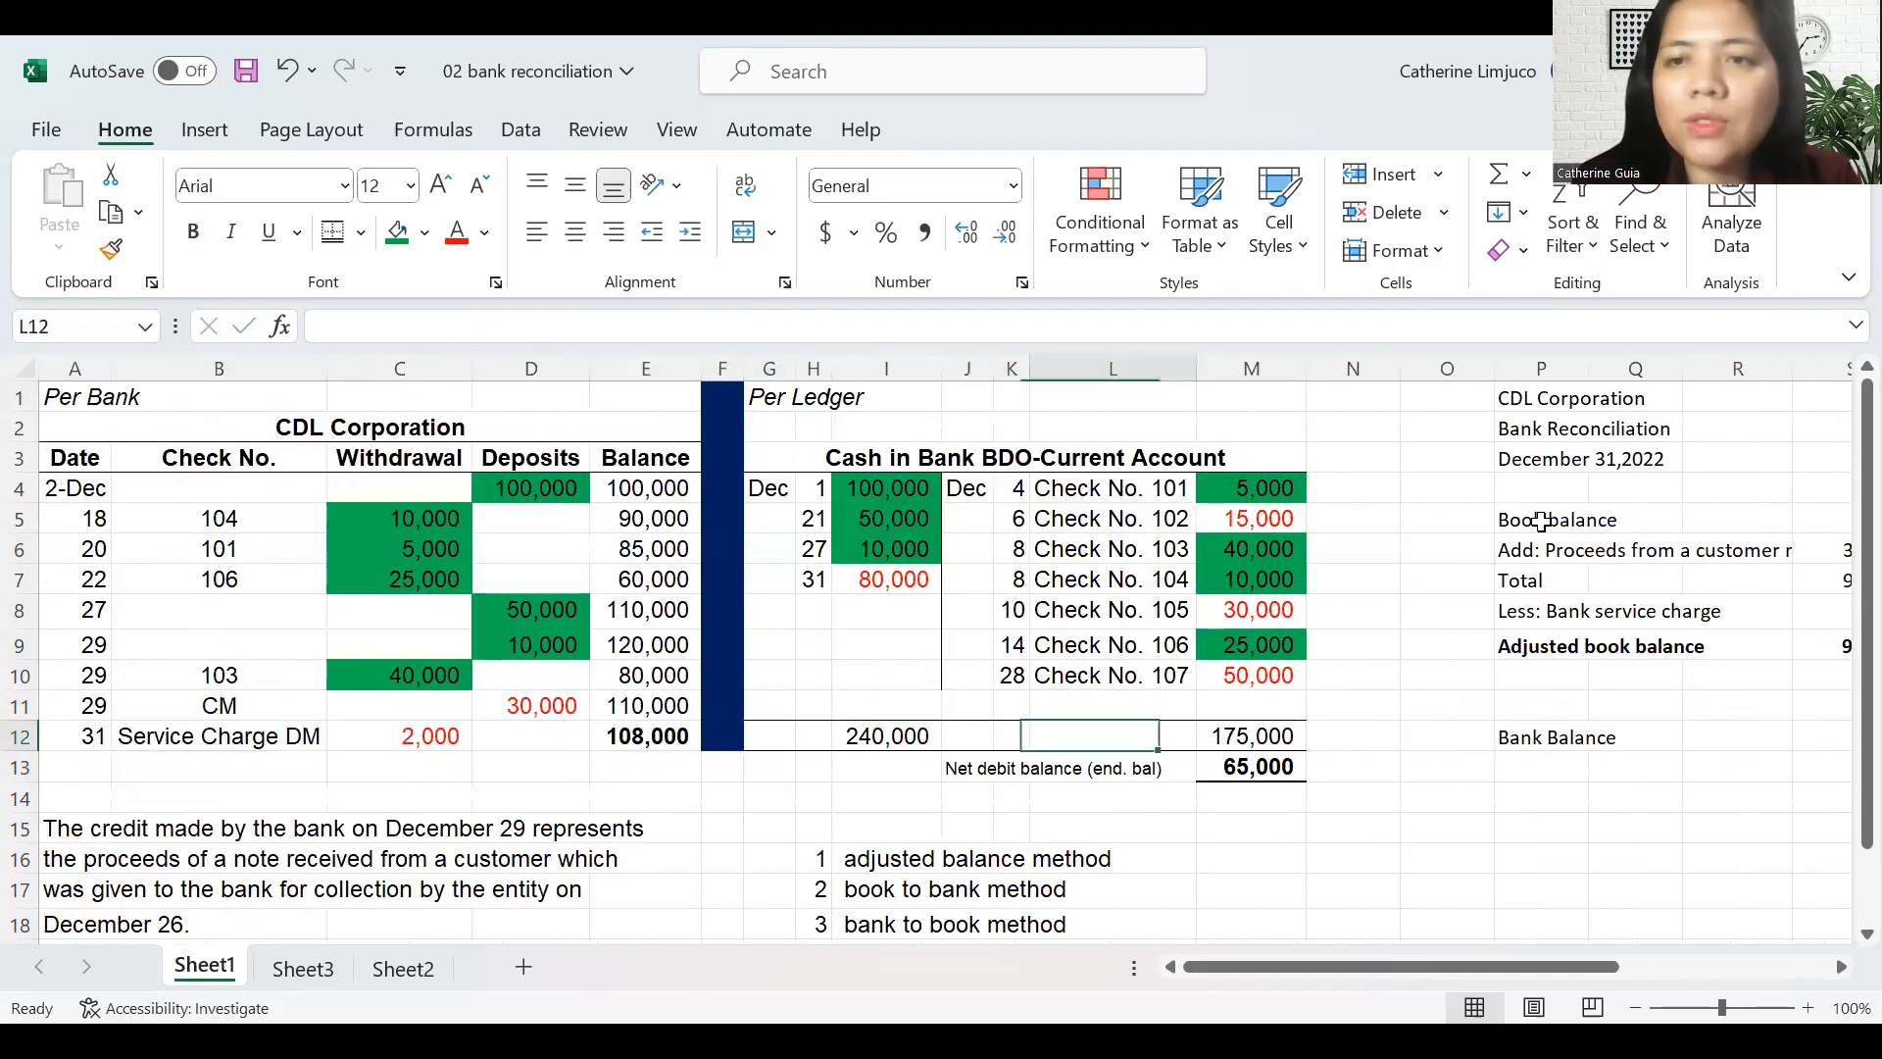
pyautogui.press('Left')
pyautogui.write('10')
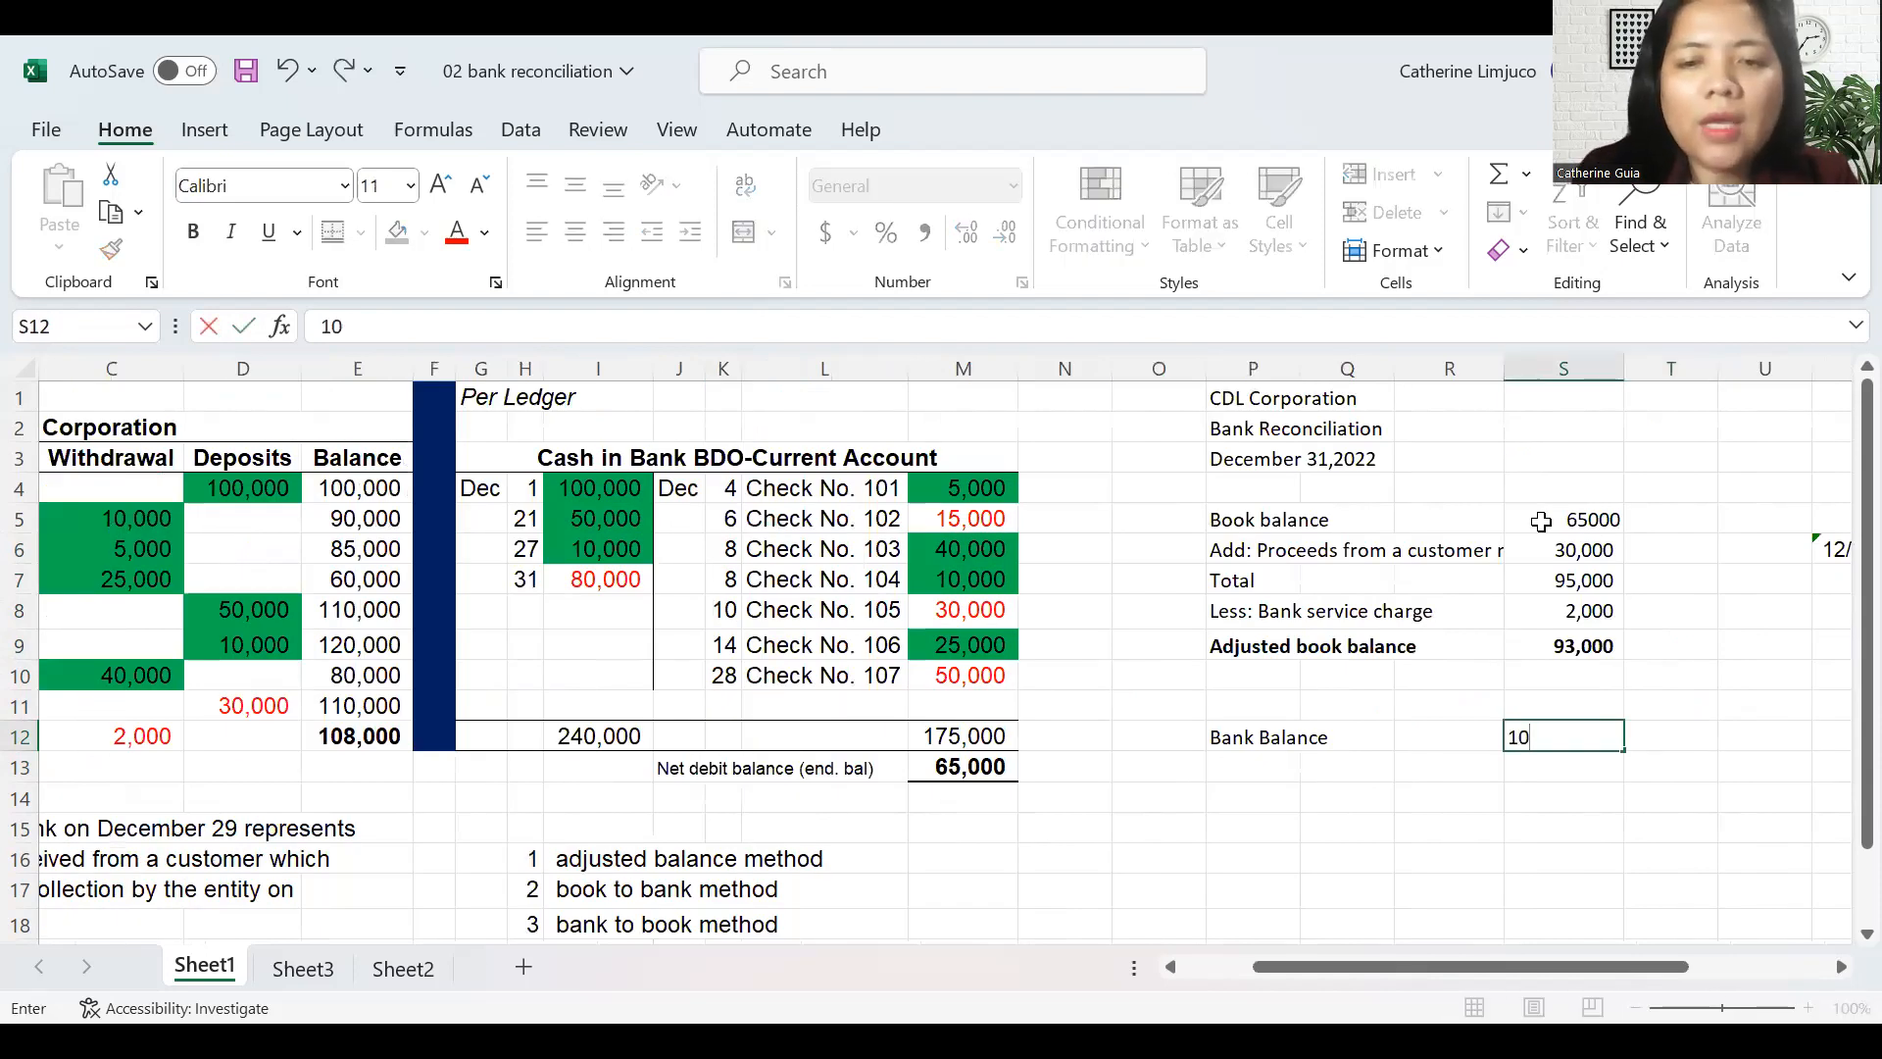
pyautogui.write('8000')
pyautogui.press('Return')
pyautogui.press('Up')
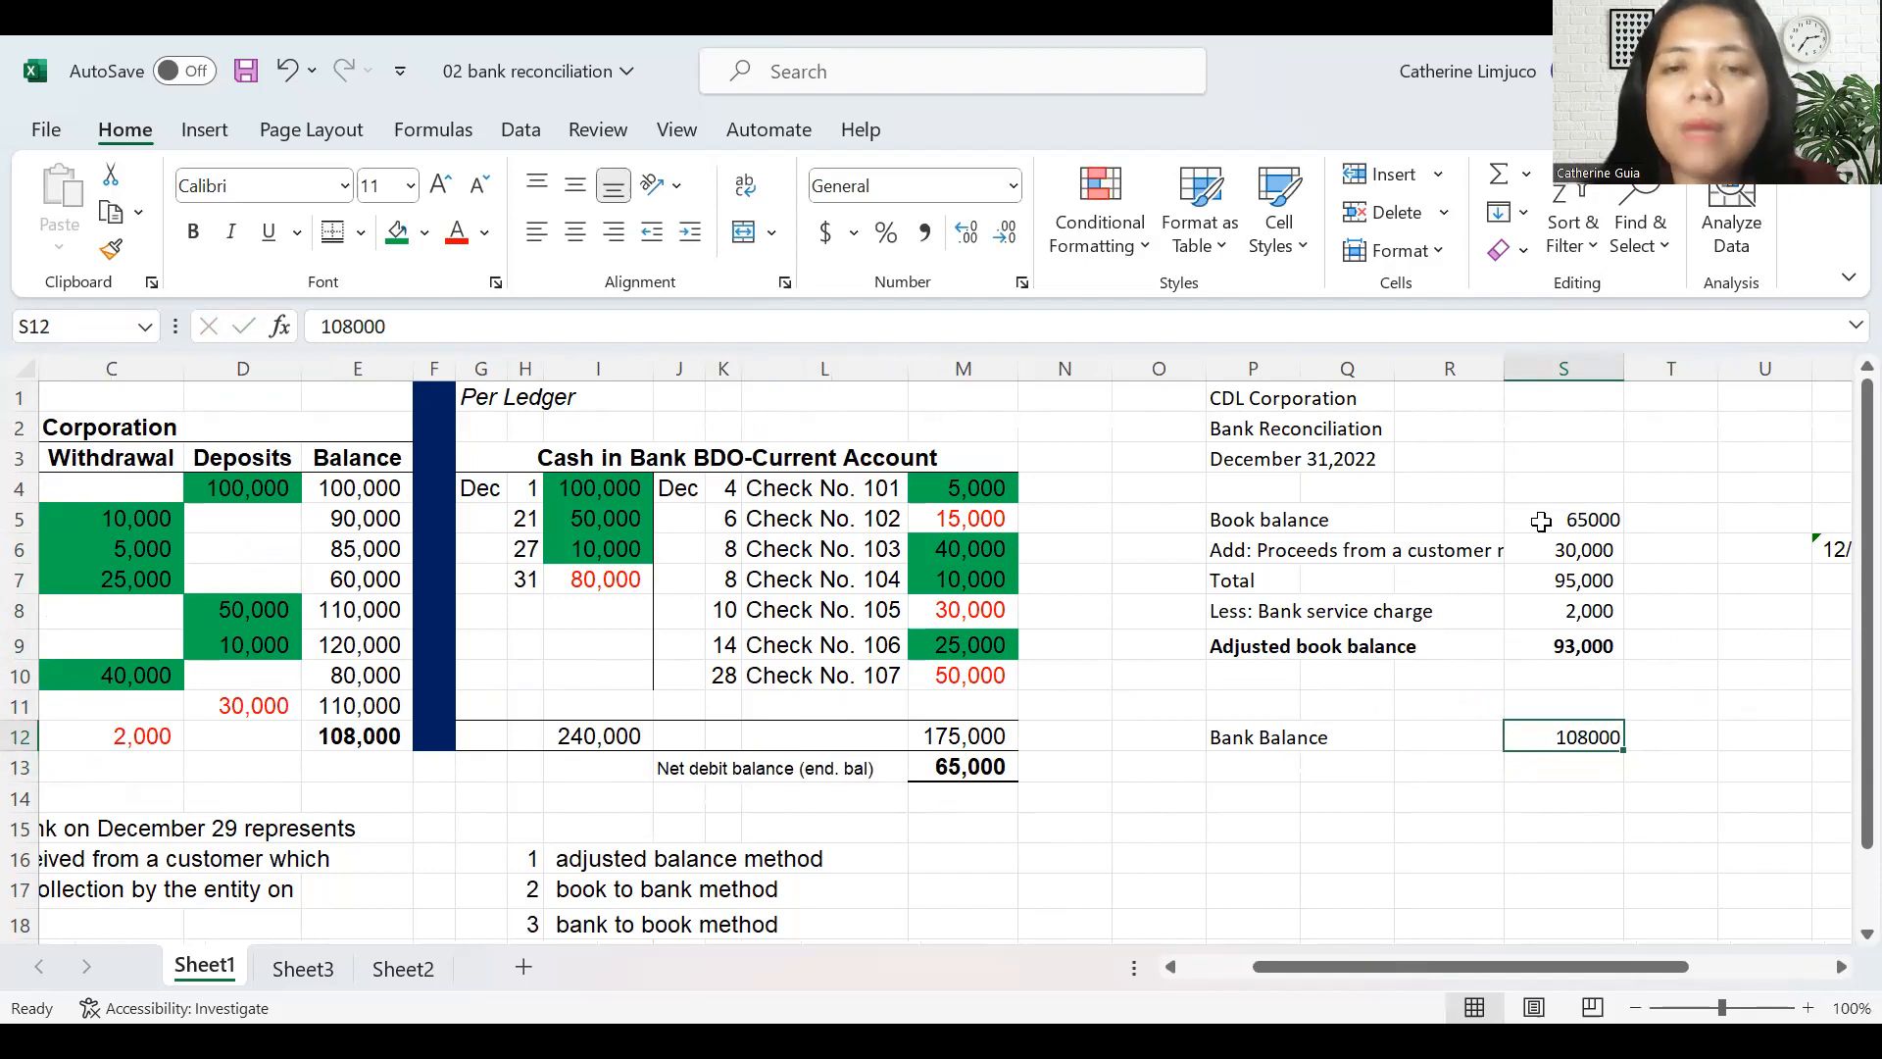
# - Examine the Per Ledger cash receipts for a deposit that the bank has not yet recorded
pyautogui.press('Left')
pyautogui.press('Left')
pyautogui.press('Left')
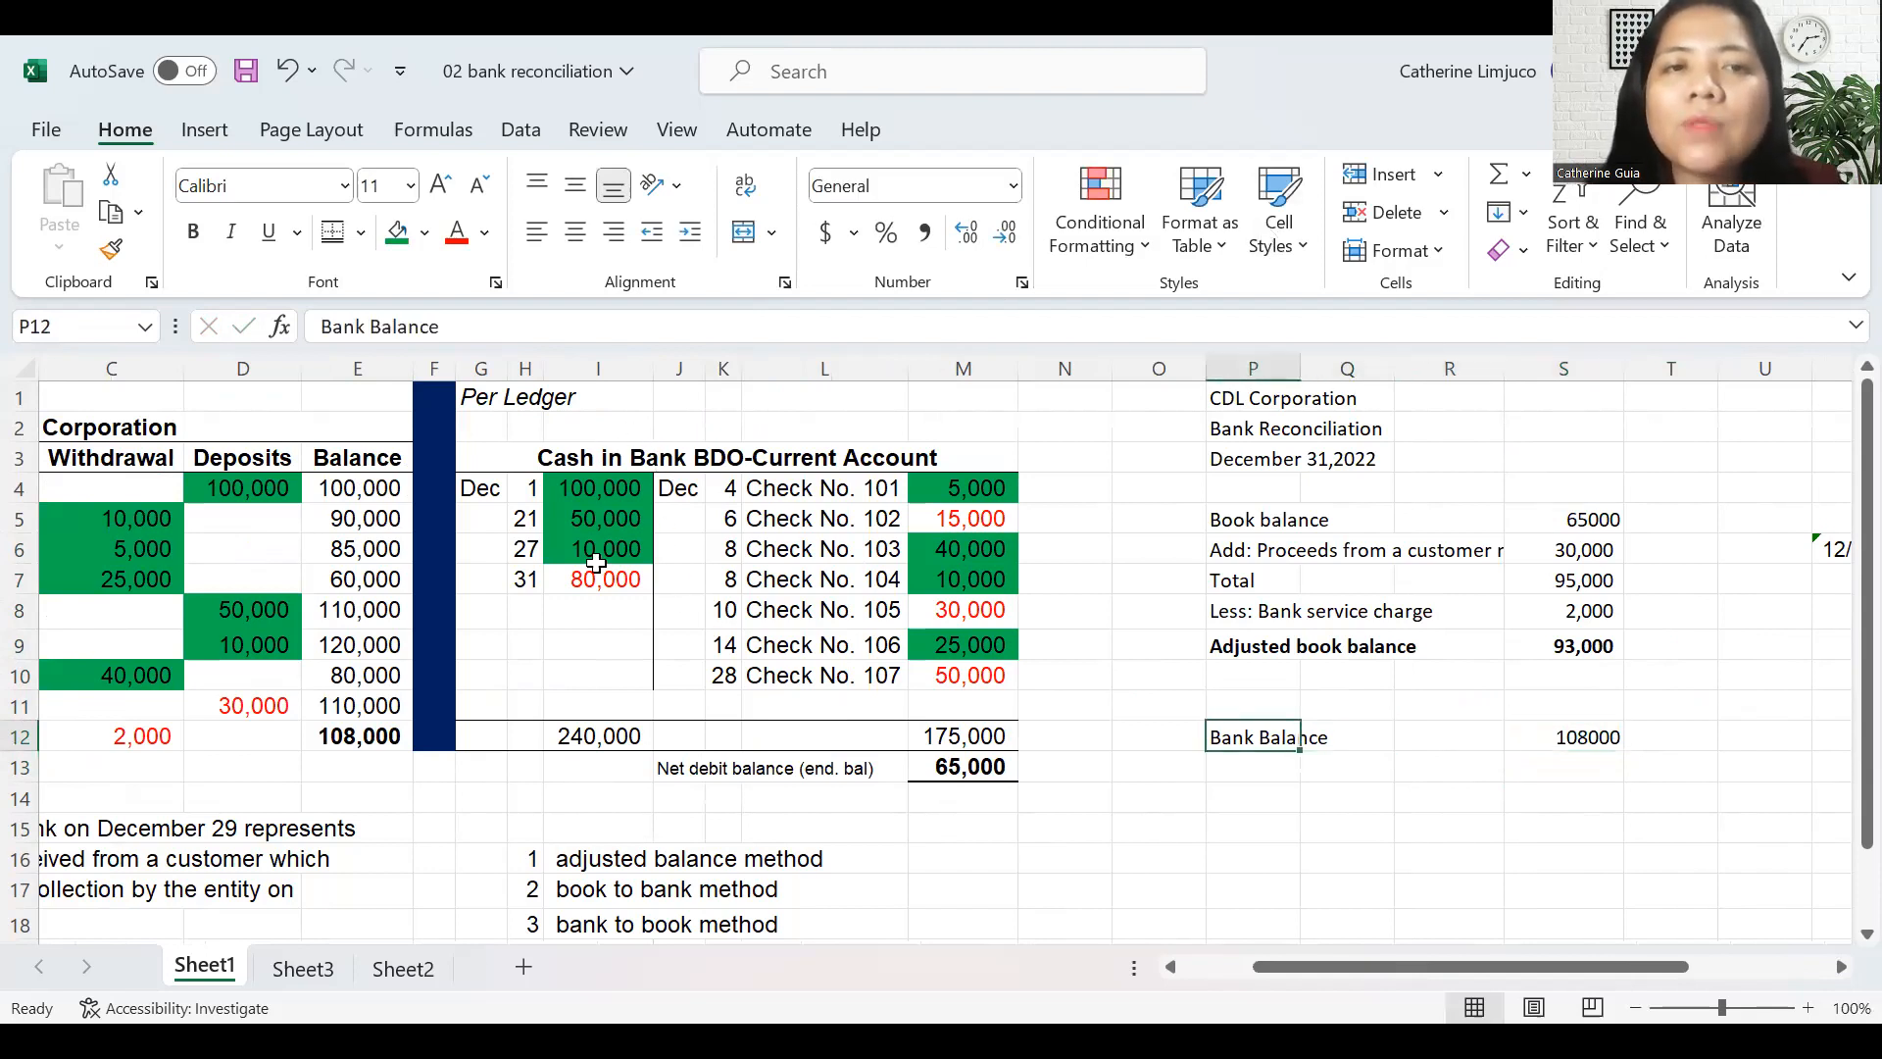
pyautogui.click(557, 433)
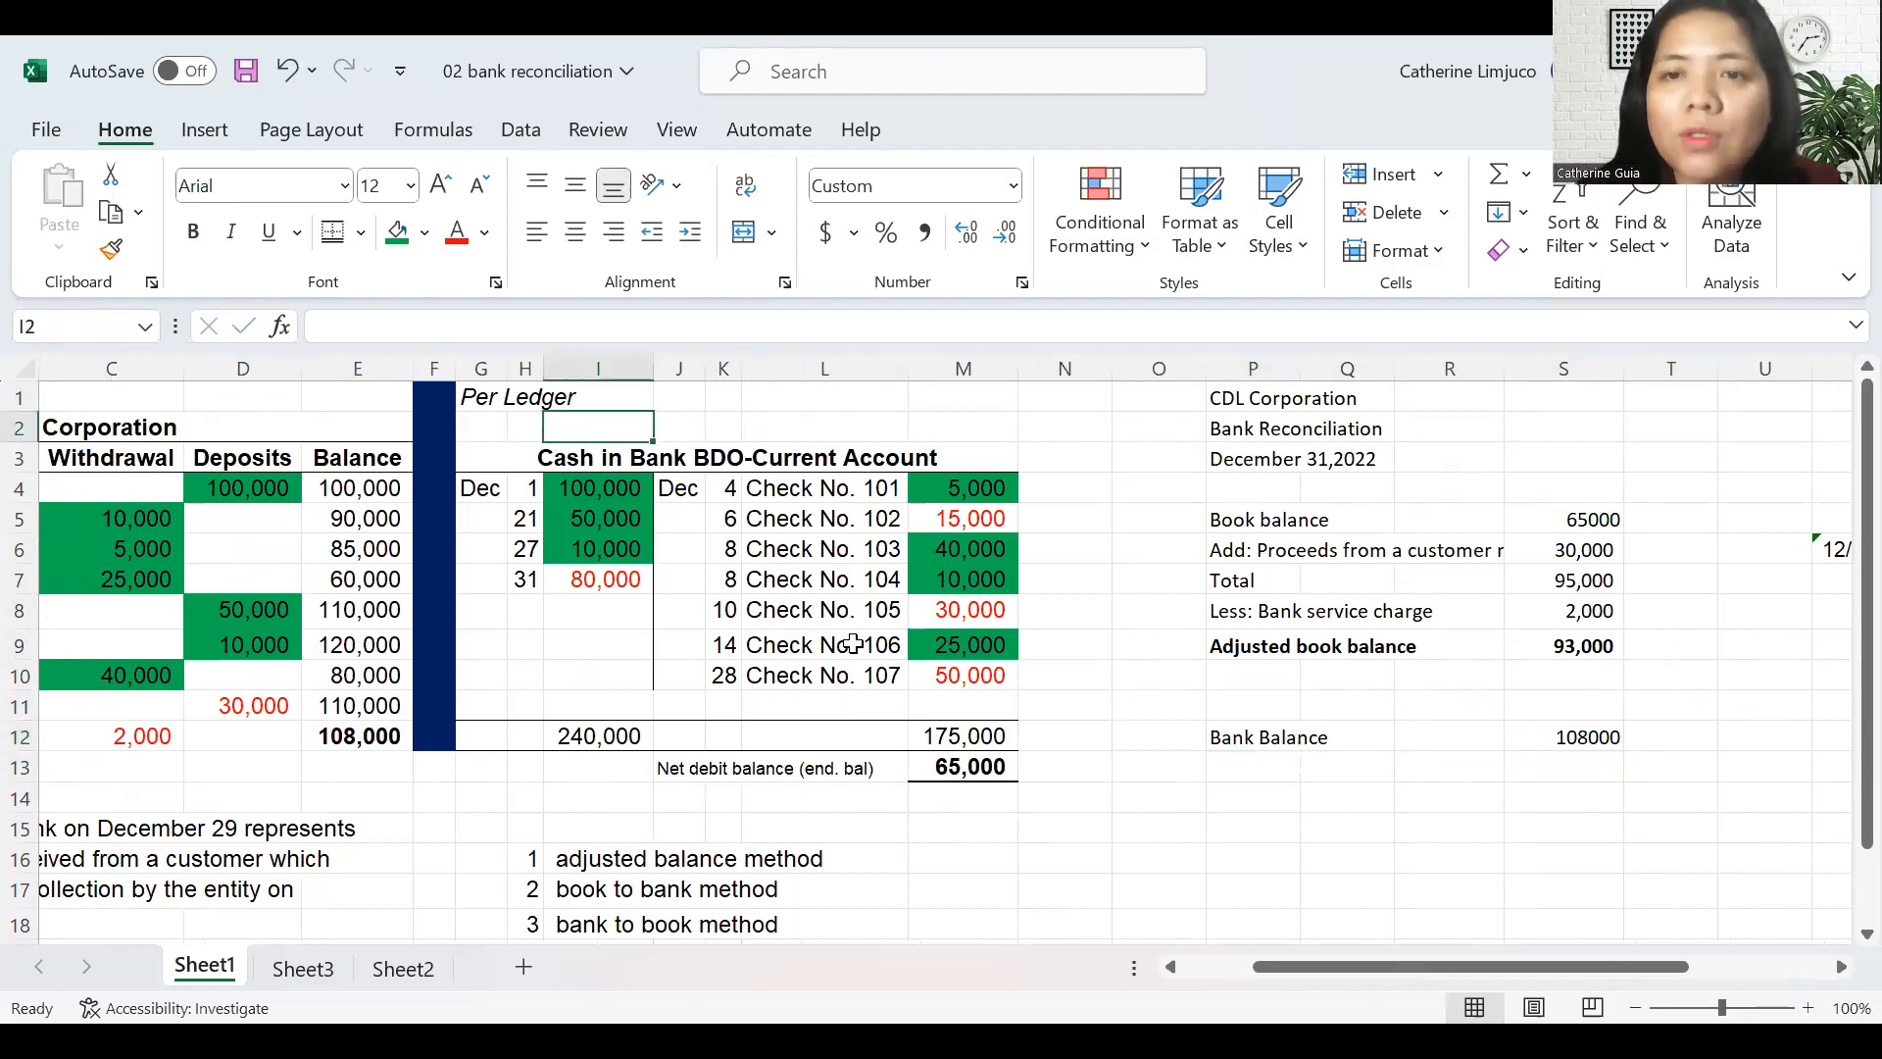
pyautogui.click(1276, 791)
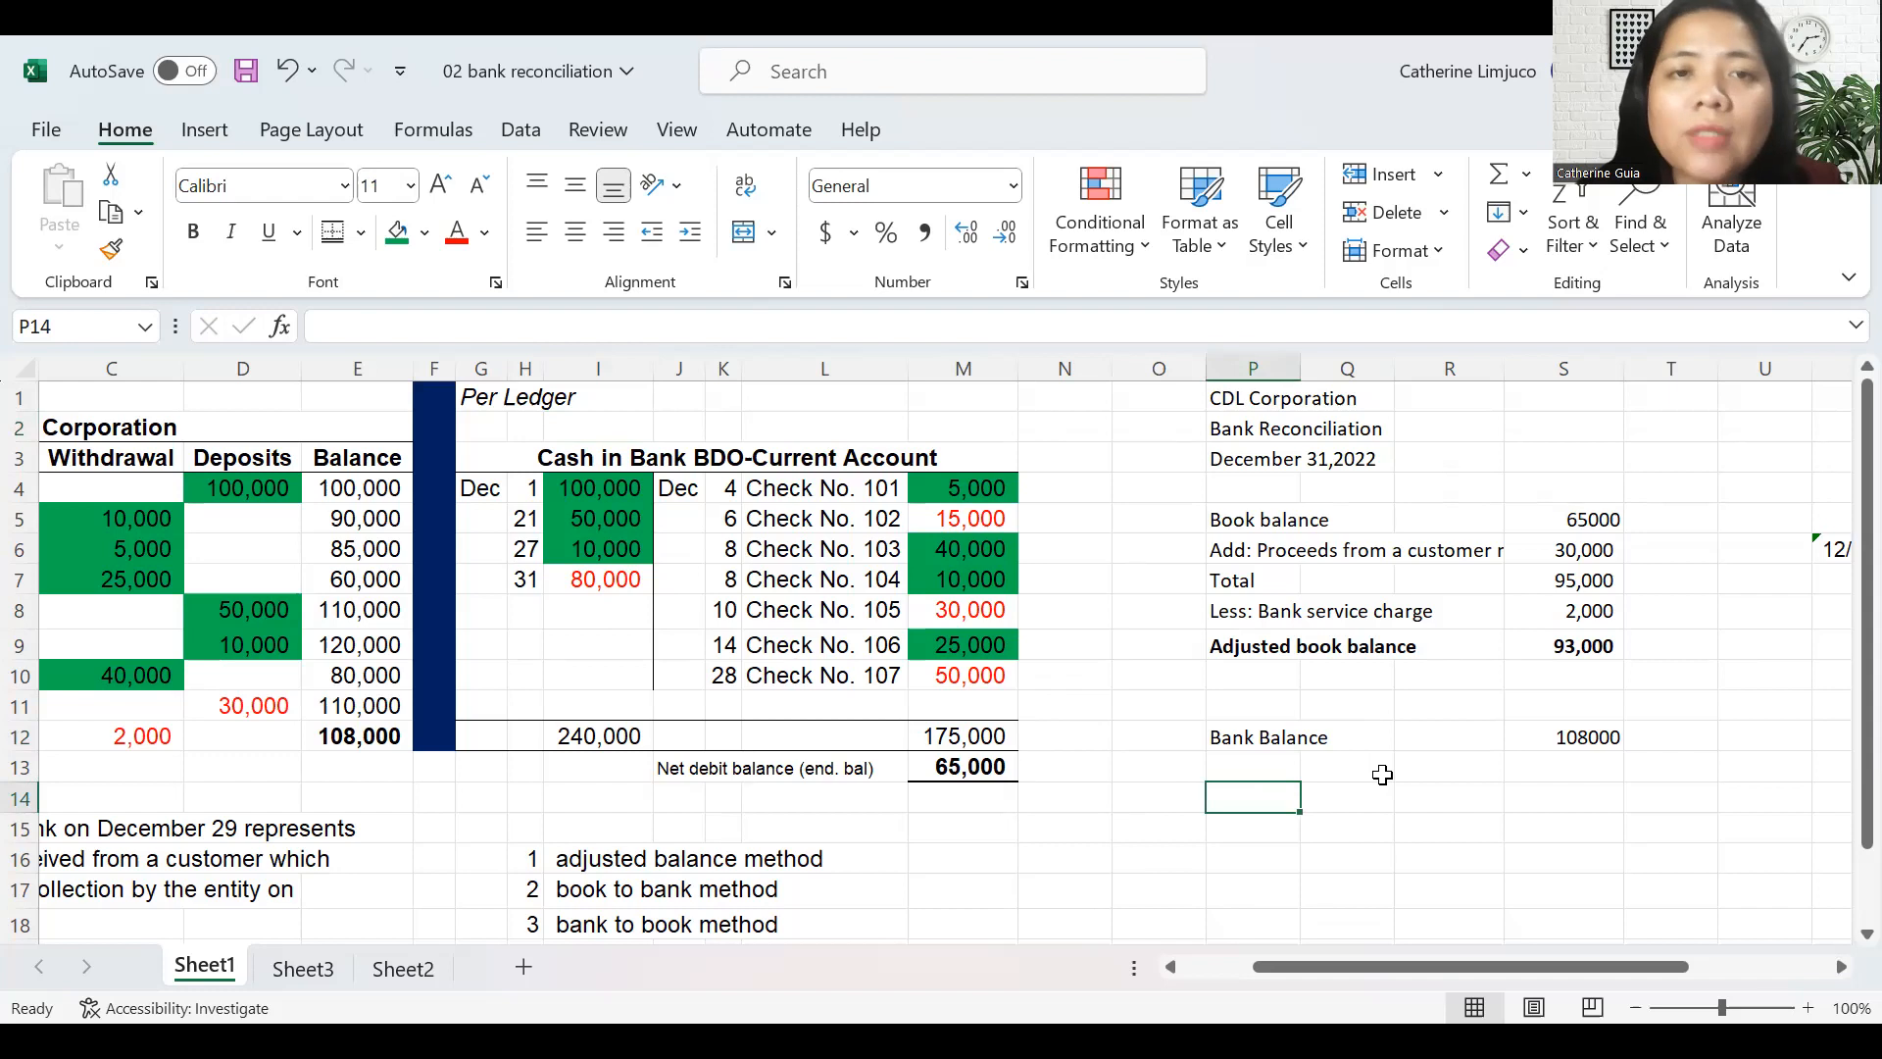
pyautogui.press('Up')
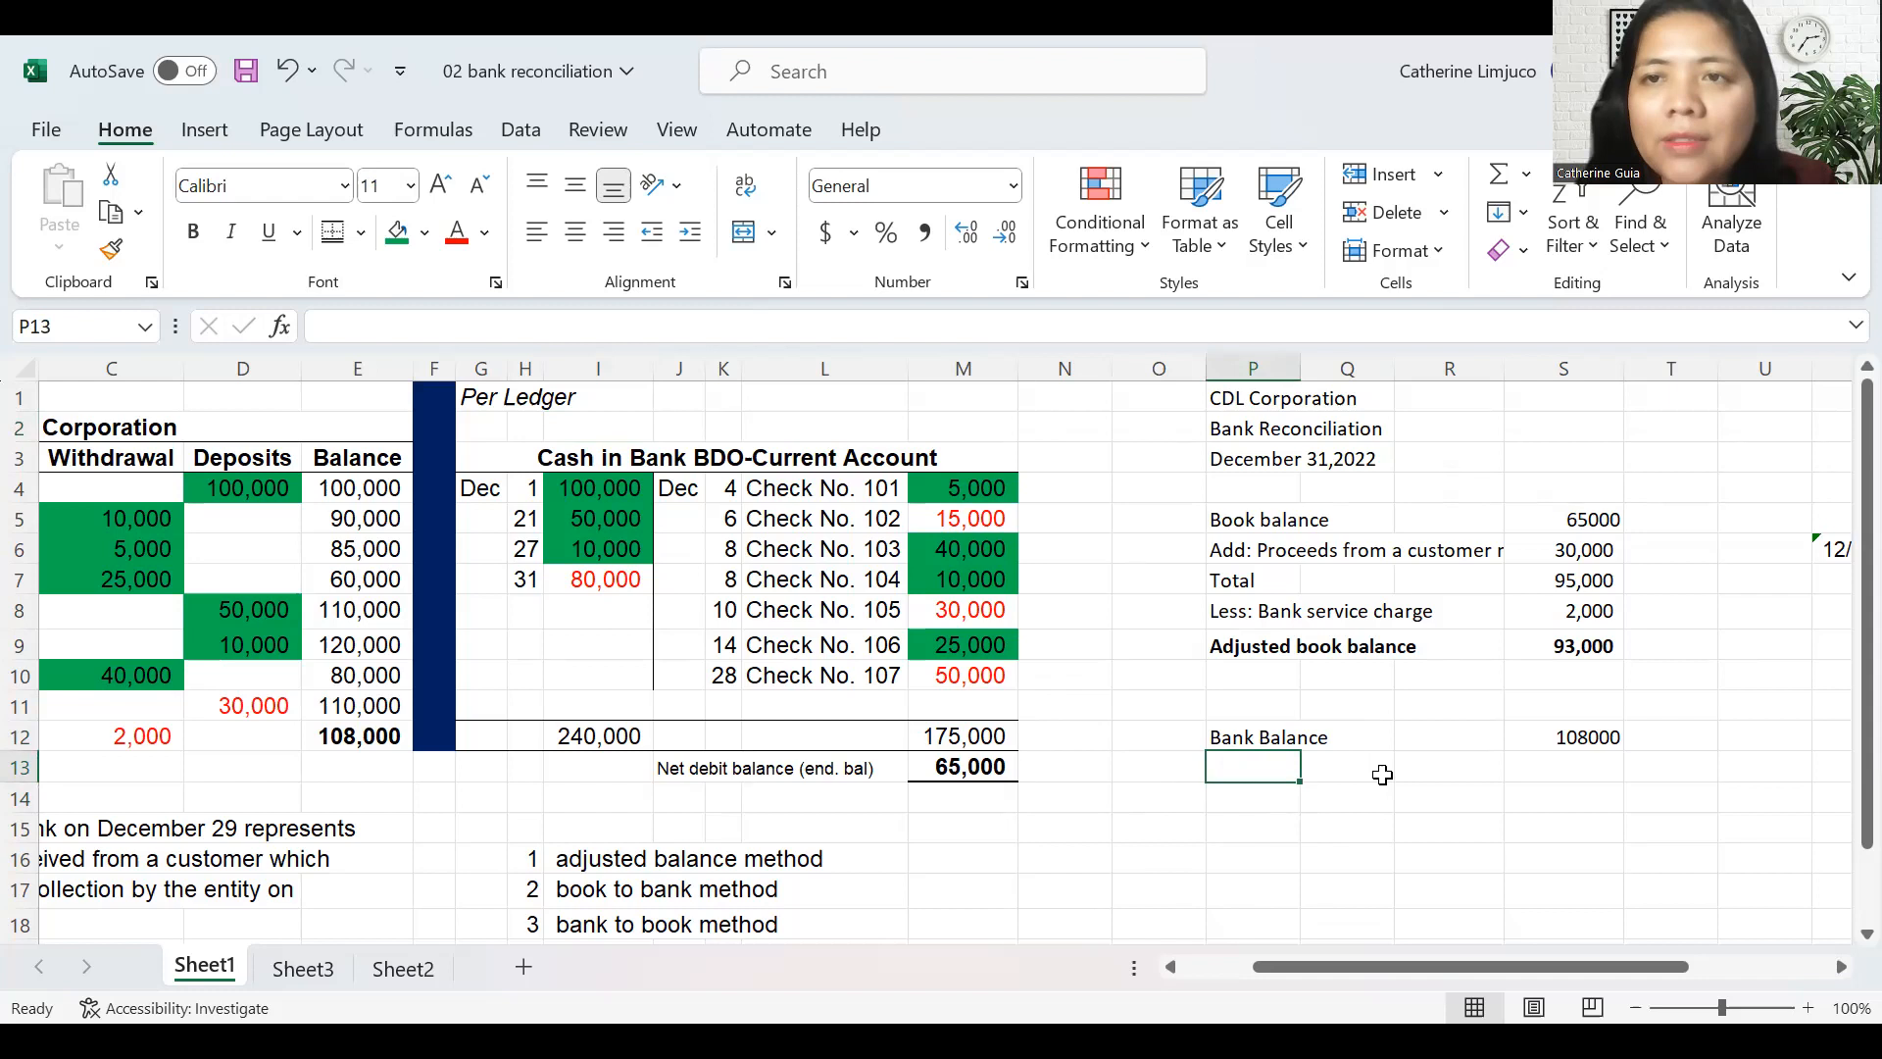
pyautogui.press('Left')
pyautogui.press('Left')
pyautogui.press('Left')
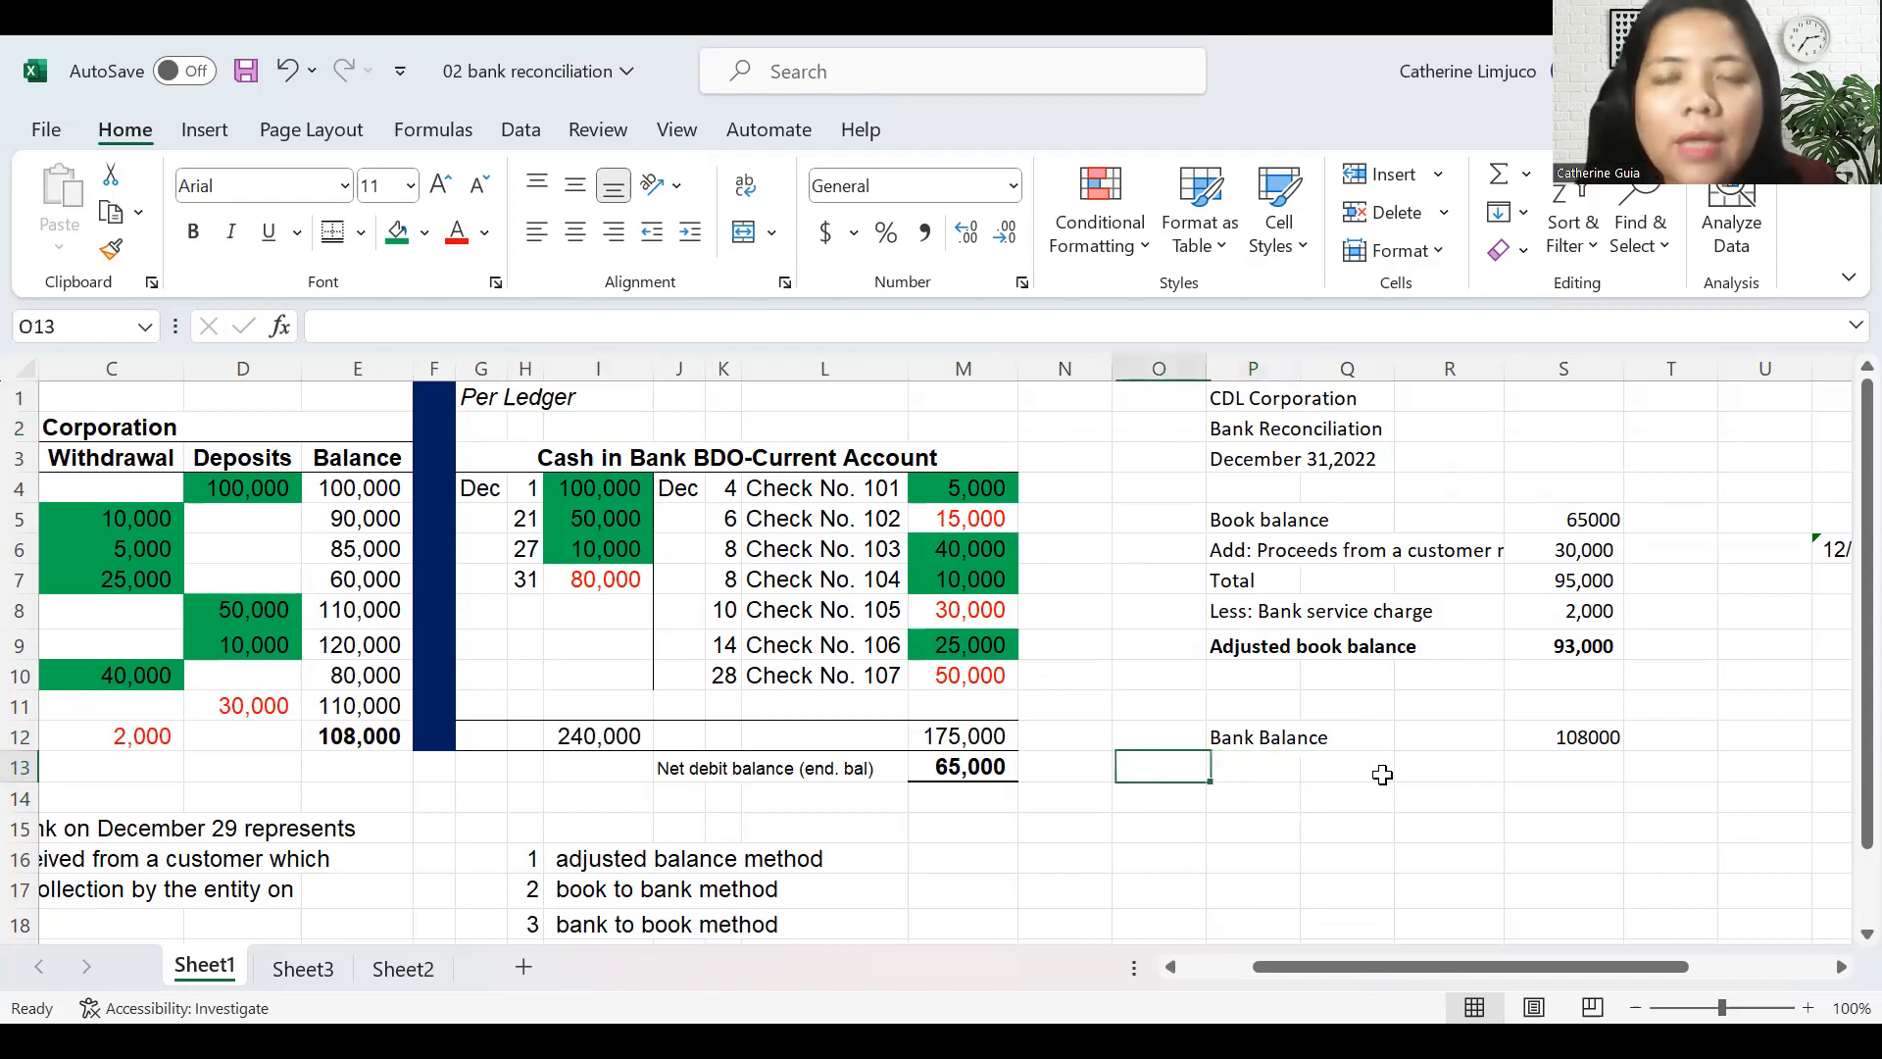
pyautogui.press('Left')
pyautogui.press('Up')
pyautogui.press('Up')
pyautogui.press('Up')
pyautogui.press('Up')
pyautogui.press('Left')
pyautogui.press('Left')
pyautogui.press('Up')
pyautogui.press('Up')
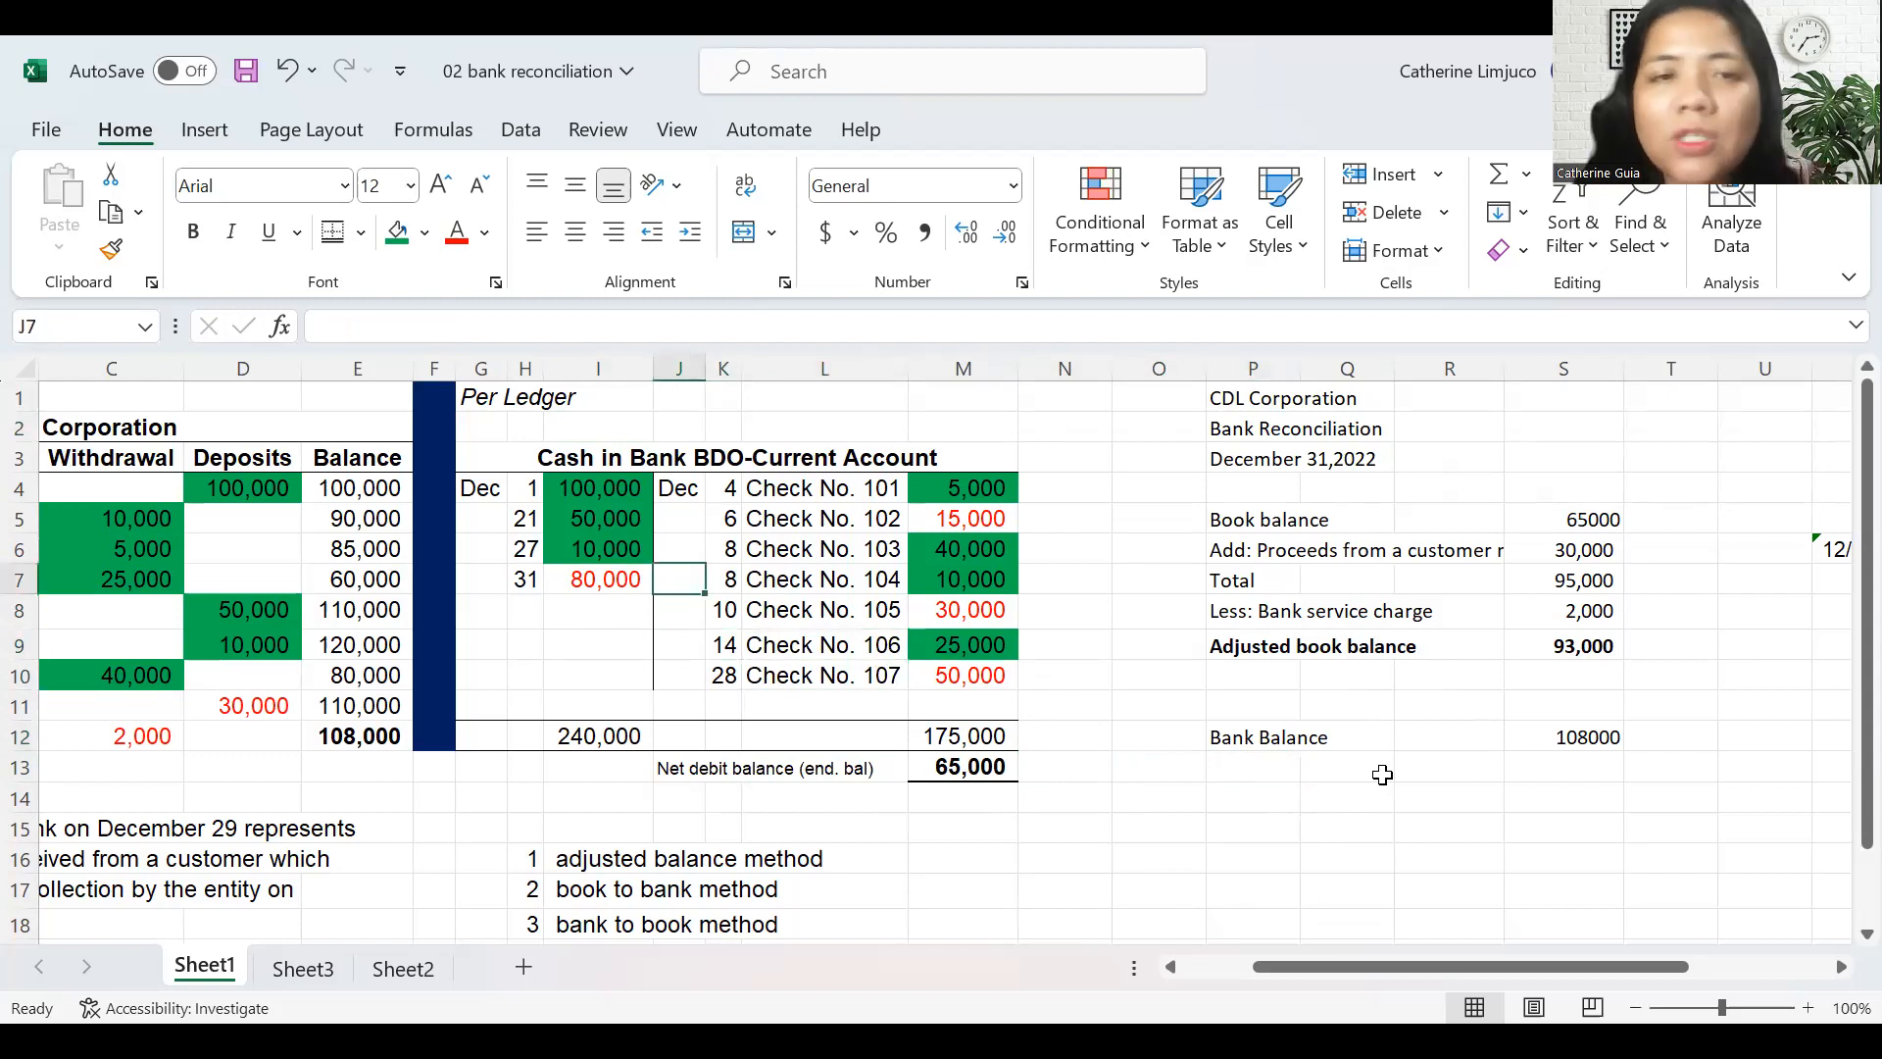
pyautogui.press('Left')
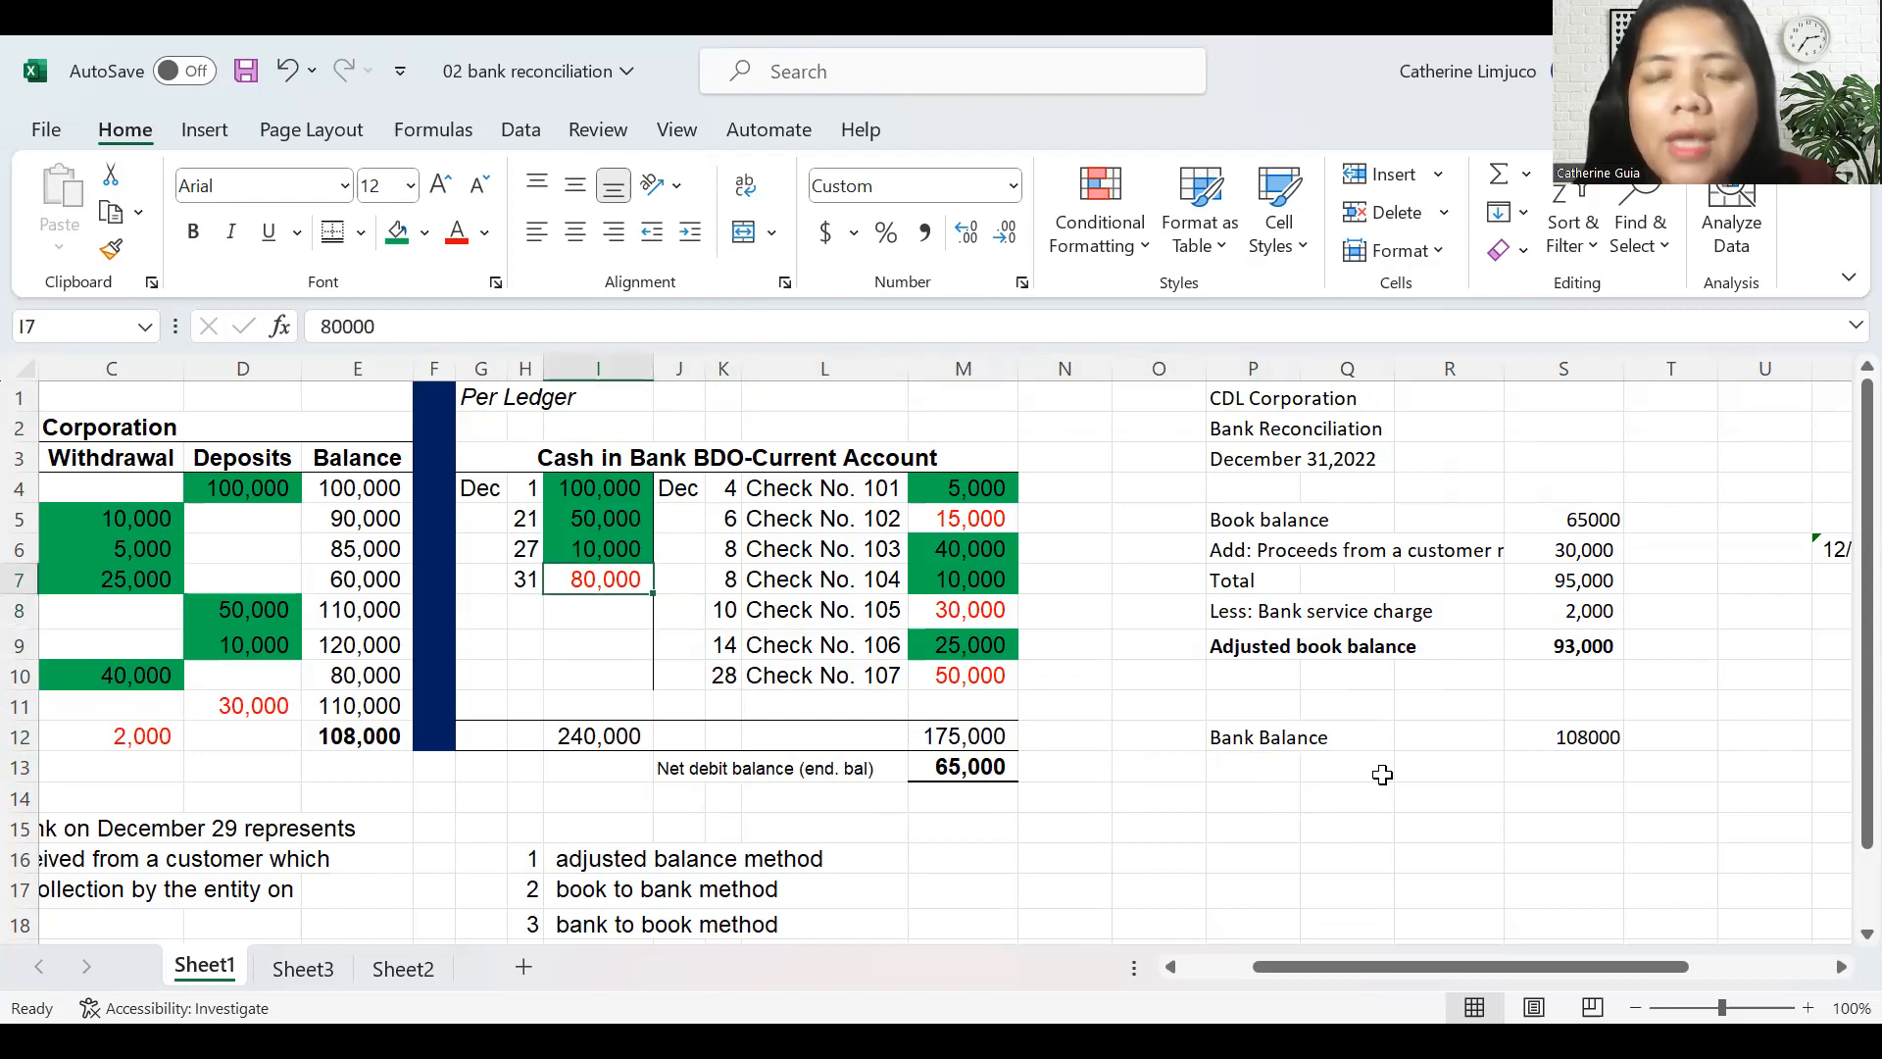
pyautogui.press('Down')
pyautogui.press('Down')
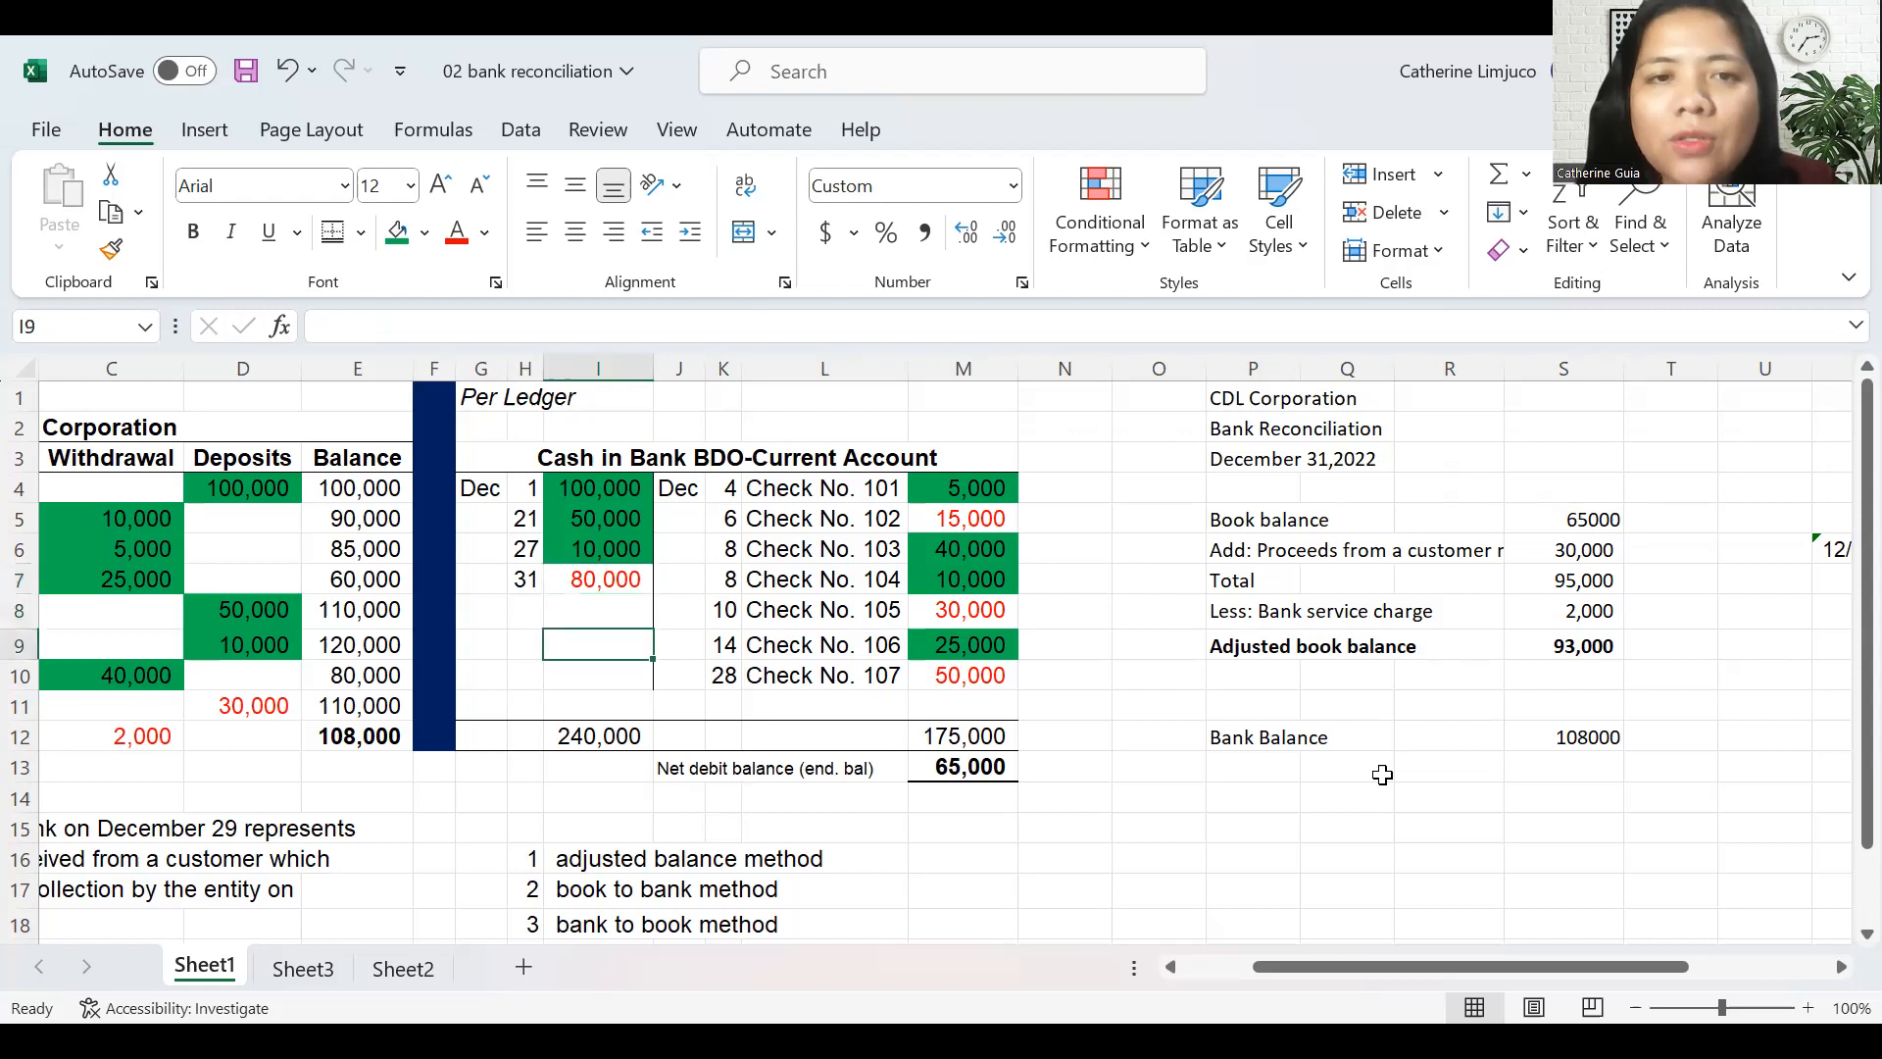
# - Add the label "Add: deposit in transit" in P13, below the Bank Balance label
pyautogui.press('Right')
pyautogui.press('Right')
pyautogui.press('Right')
pyautogui.press('Right')
pyautogui.press('Right')
pyautogui.press('Right')
pyautogui.press('Right')
pyautogui.press('Down')
pyautogui.press('Down')
pyautogui.press('Down')
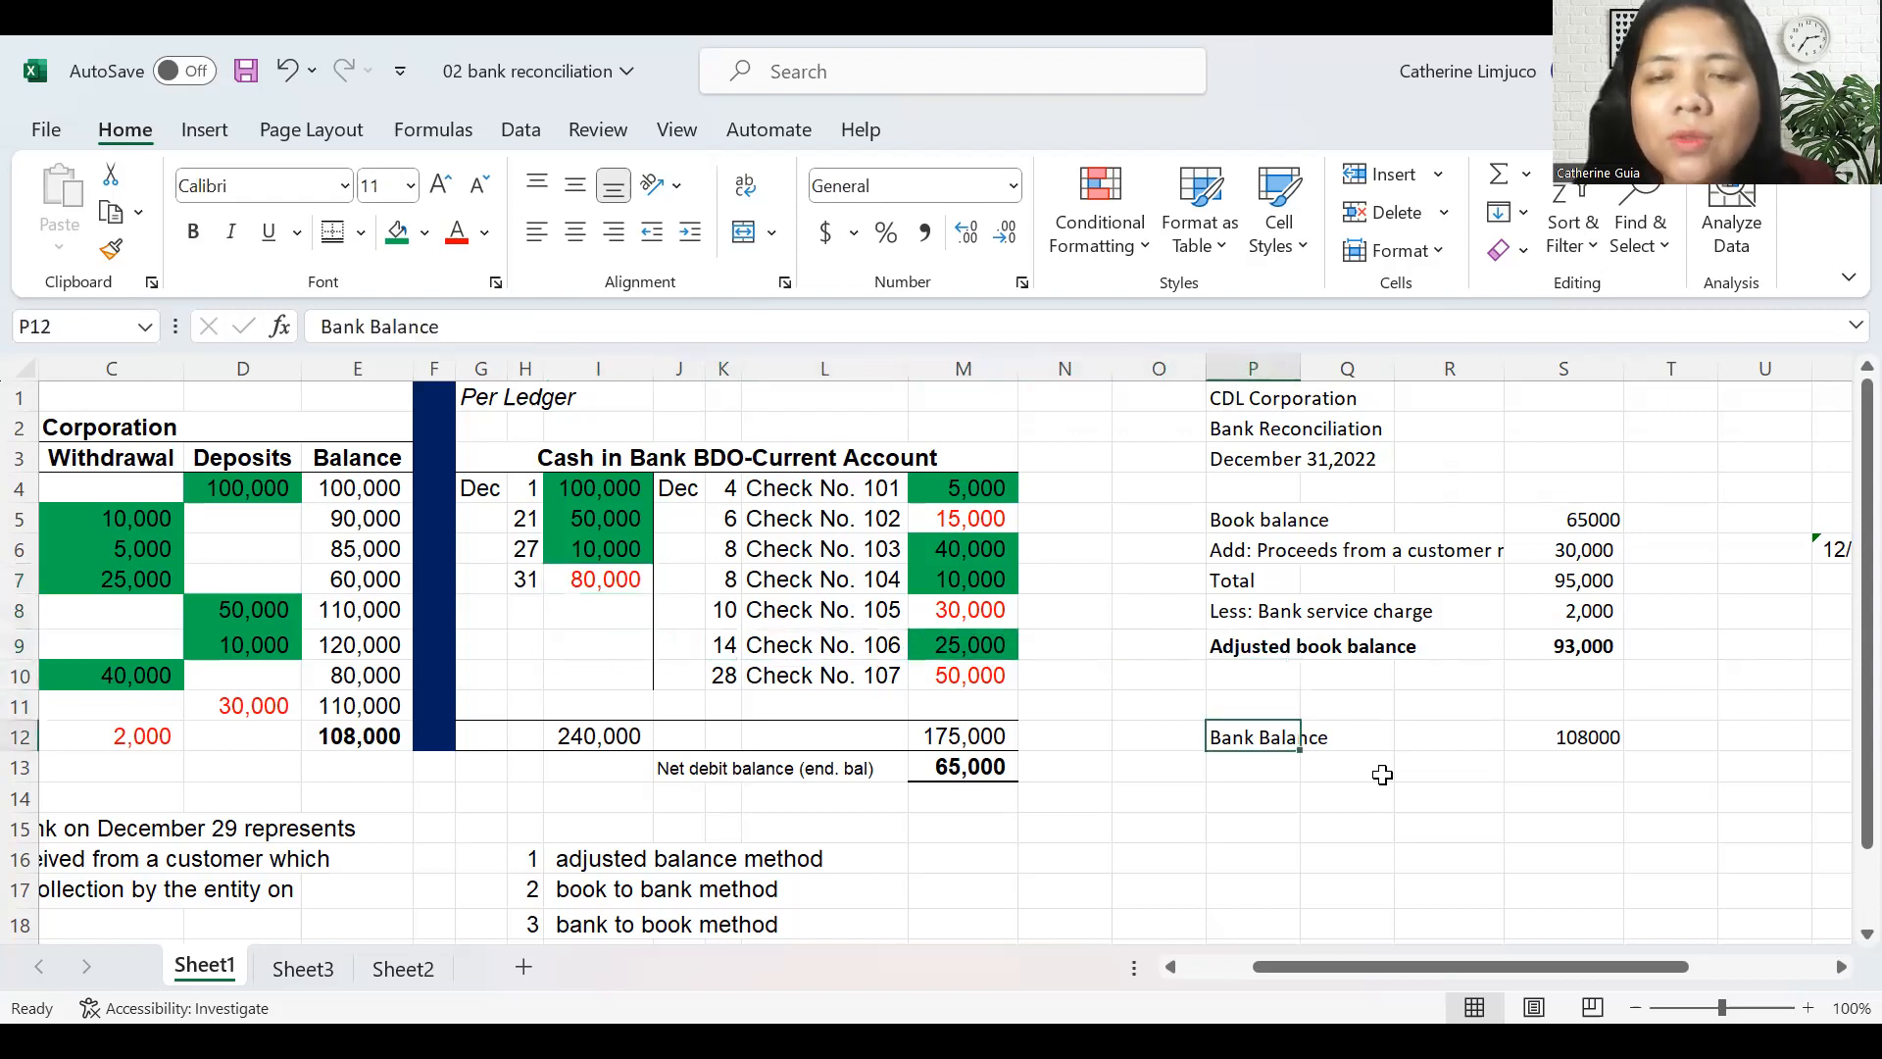
pyautogui.press('Down')
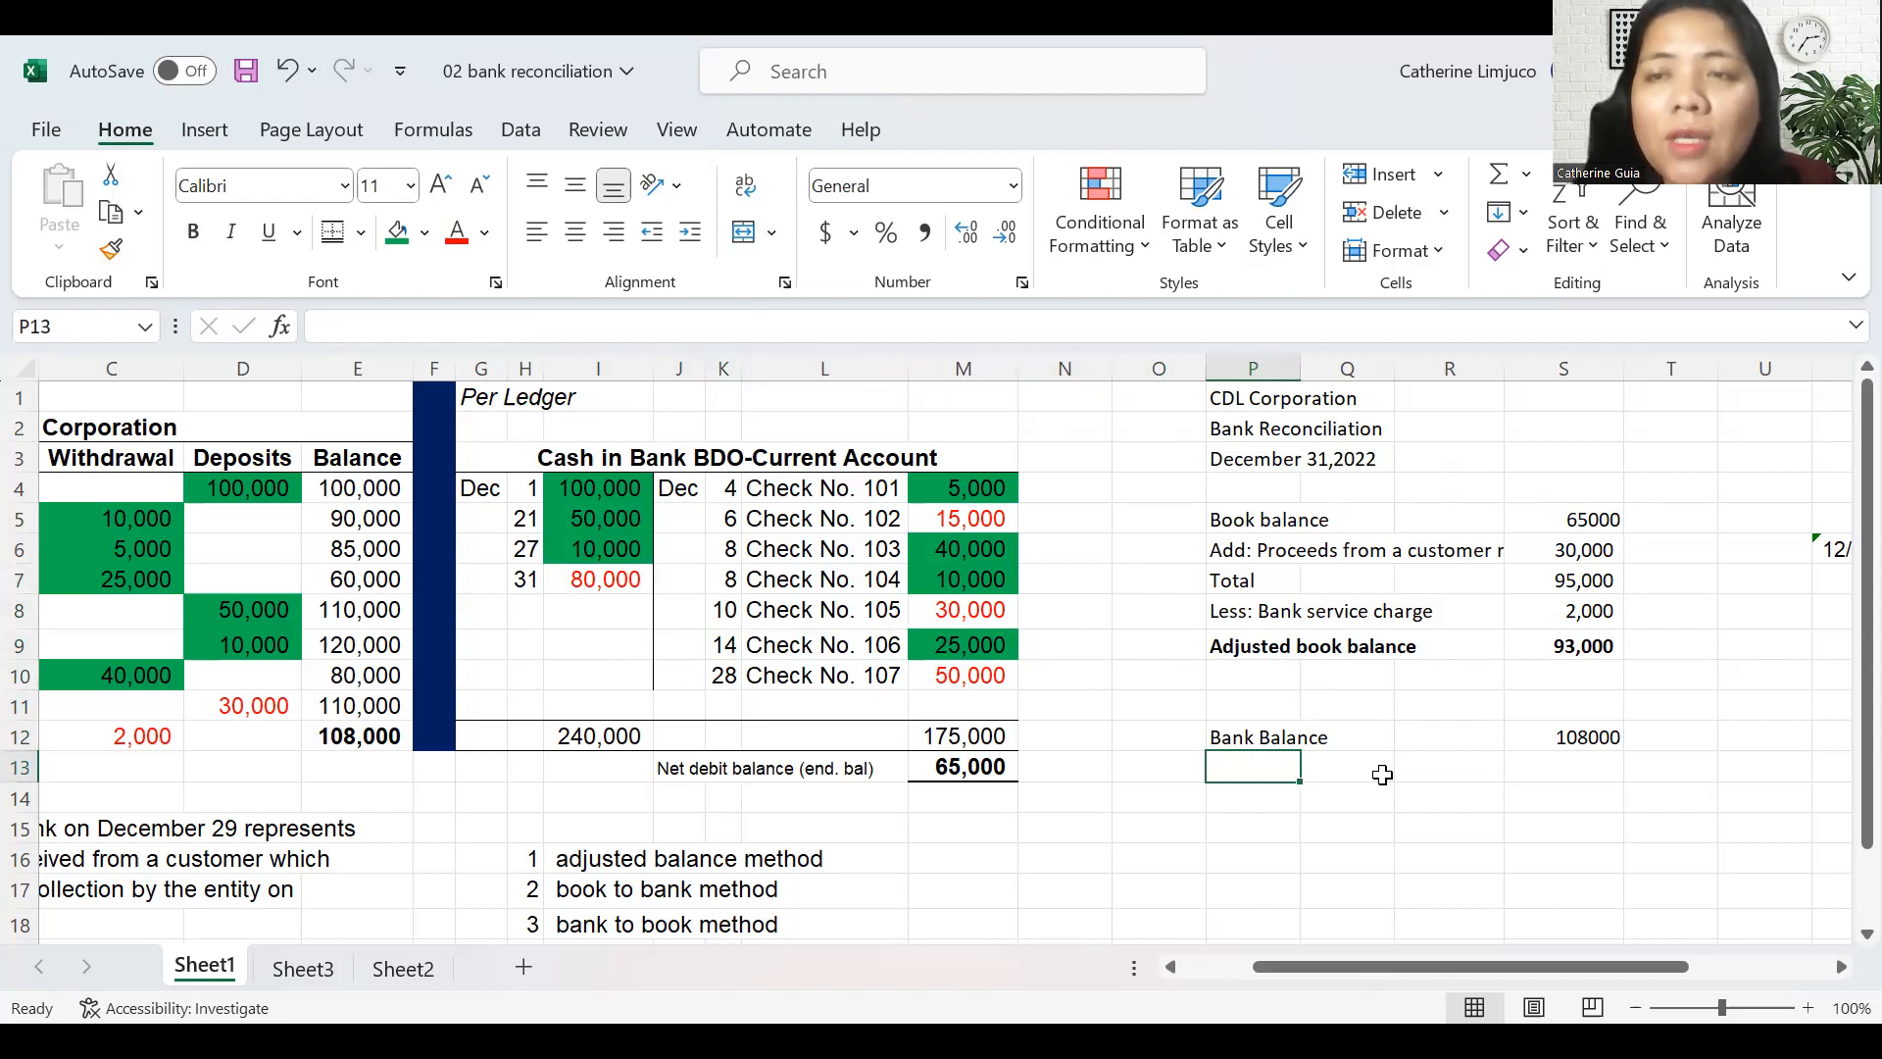
pyautogui.write('Ad')
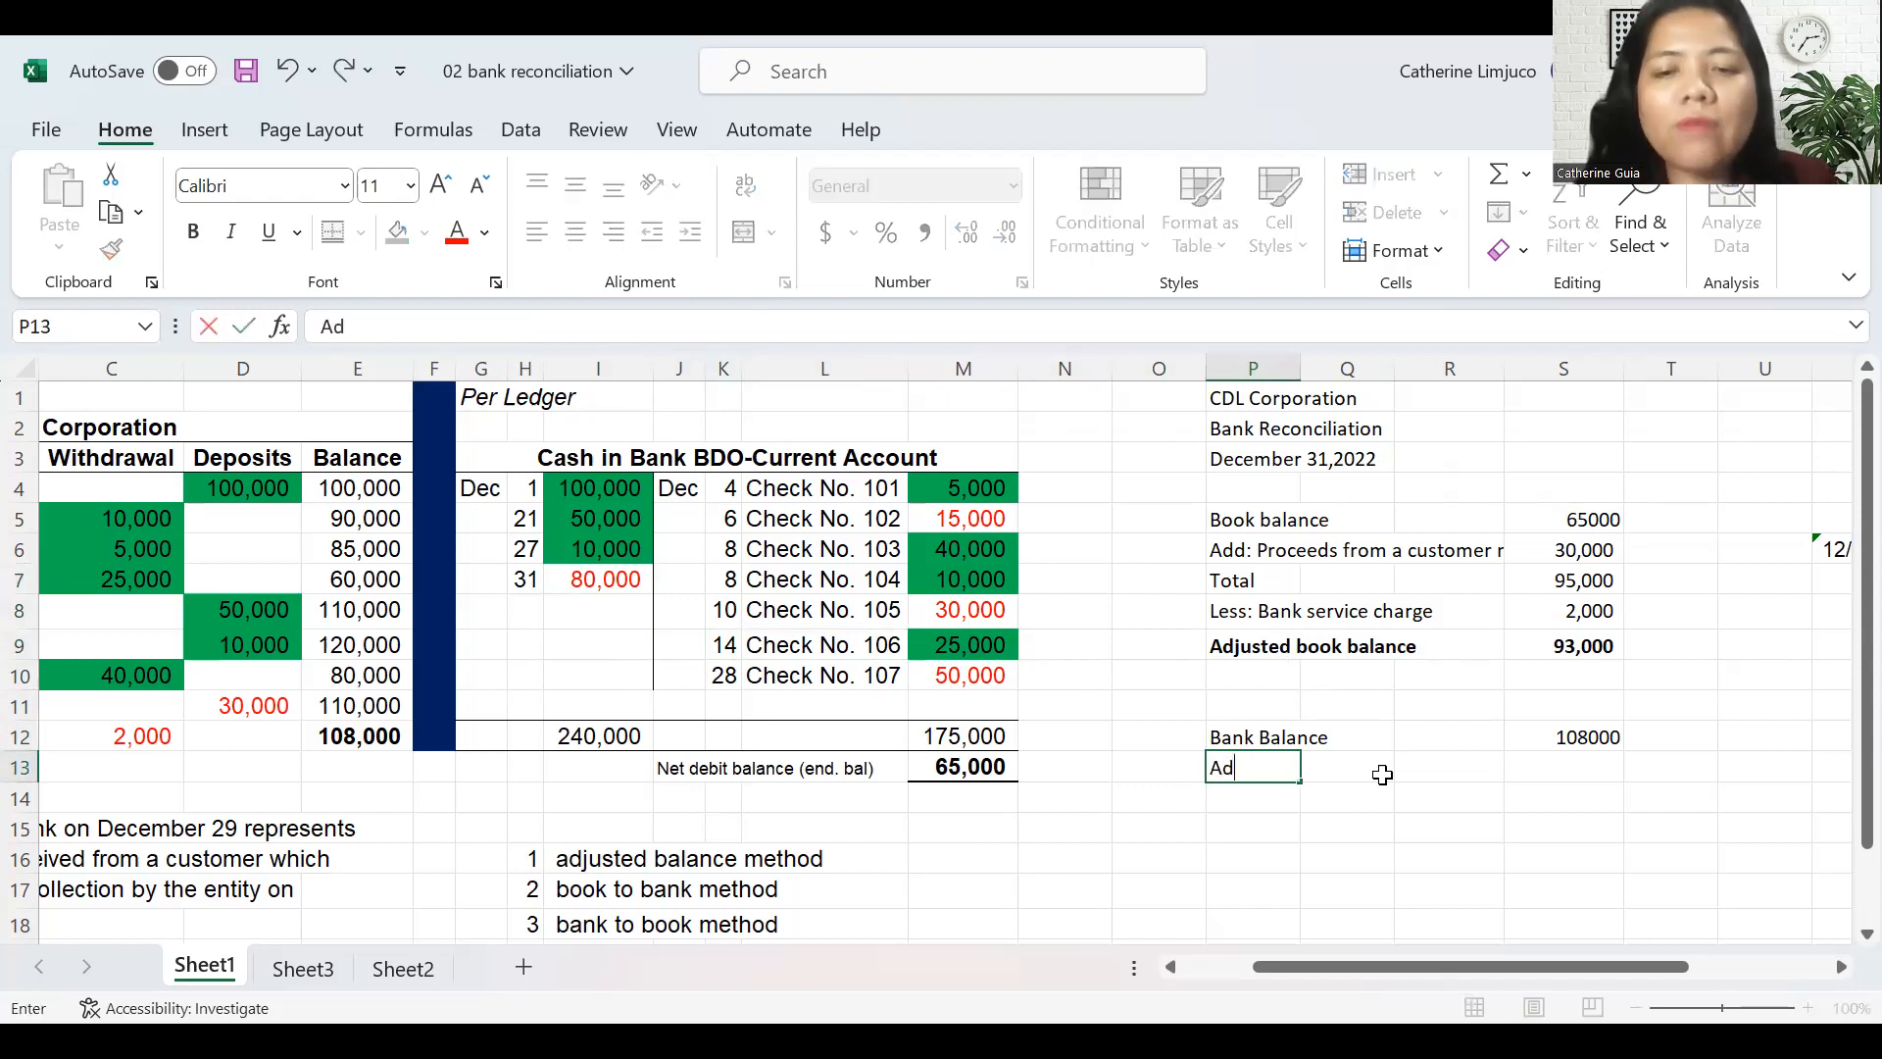
pyautogui.write('d: deposit ')
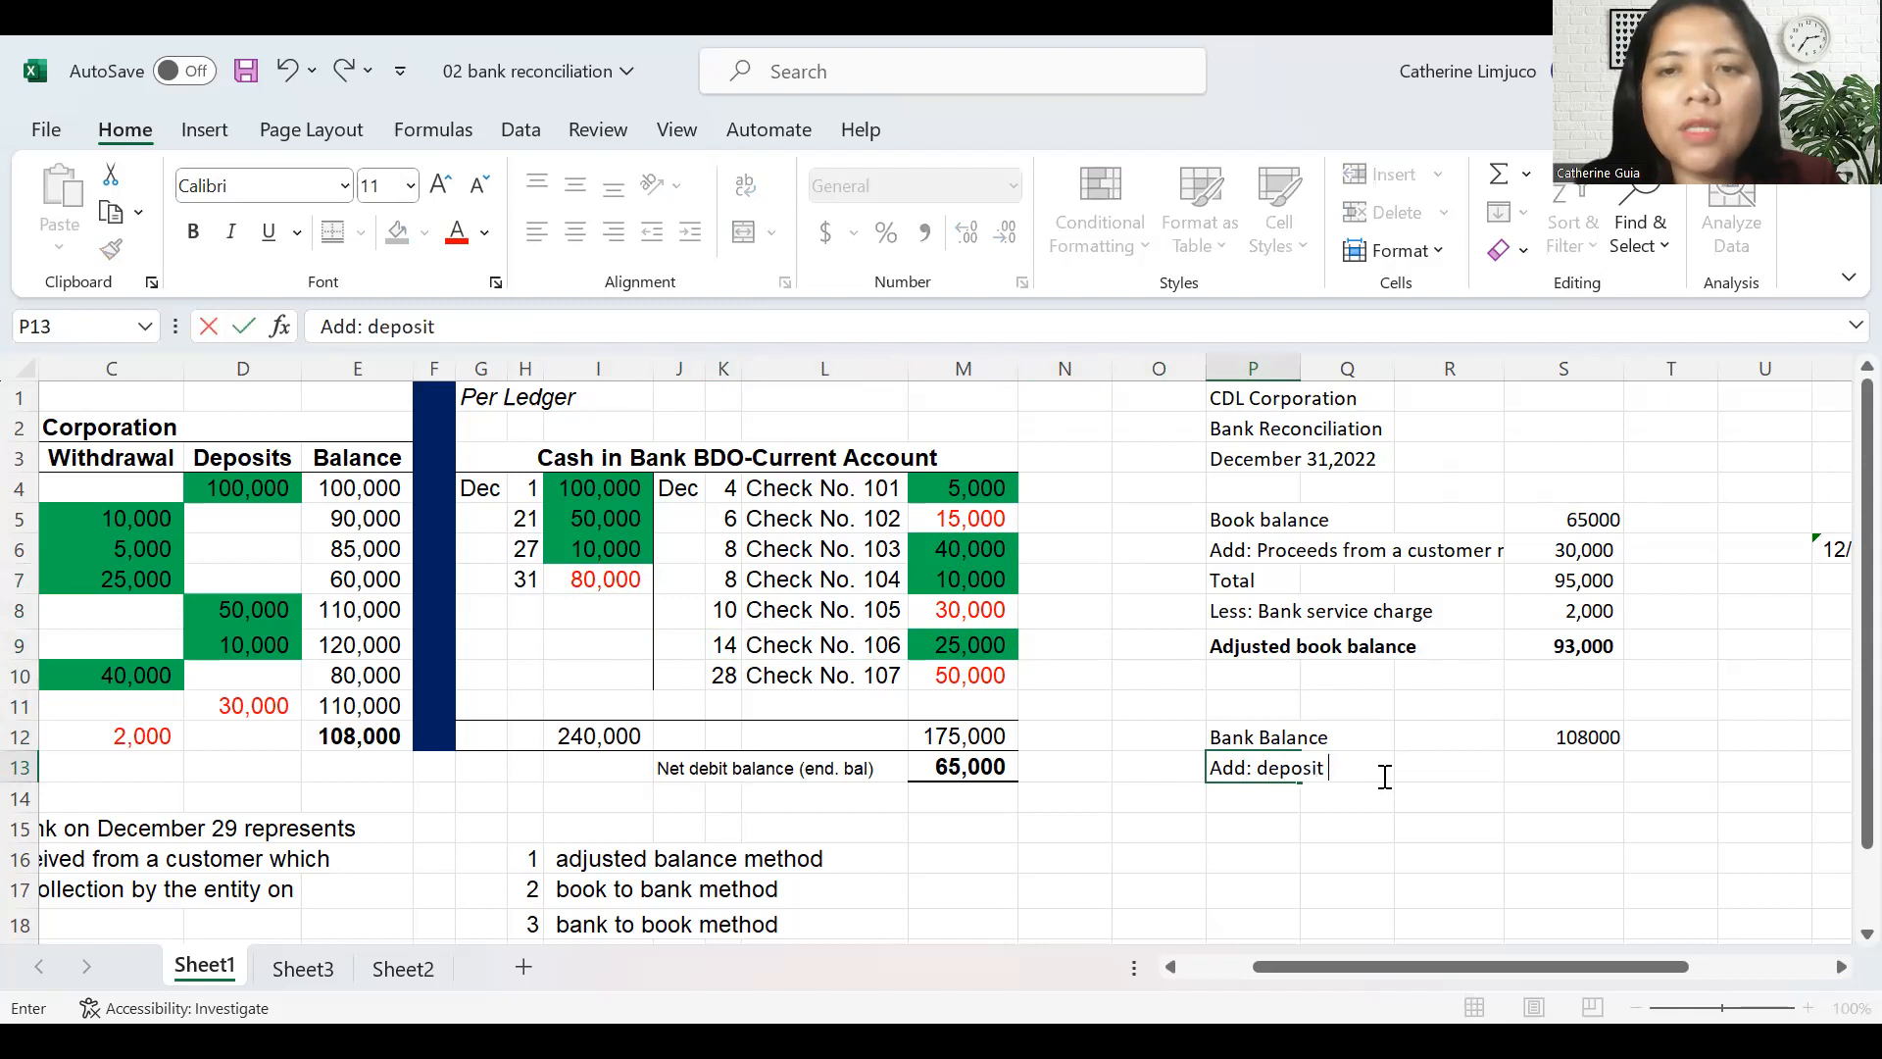
pyautogui.write('in transit')
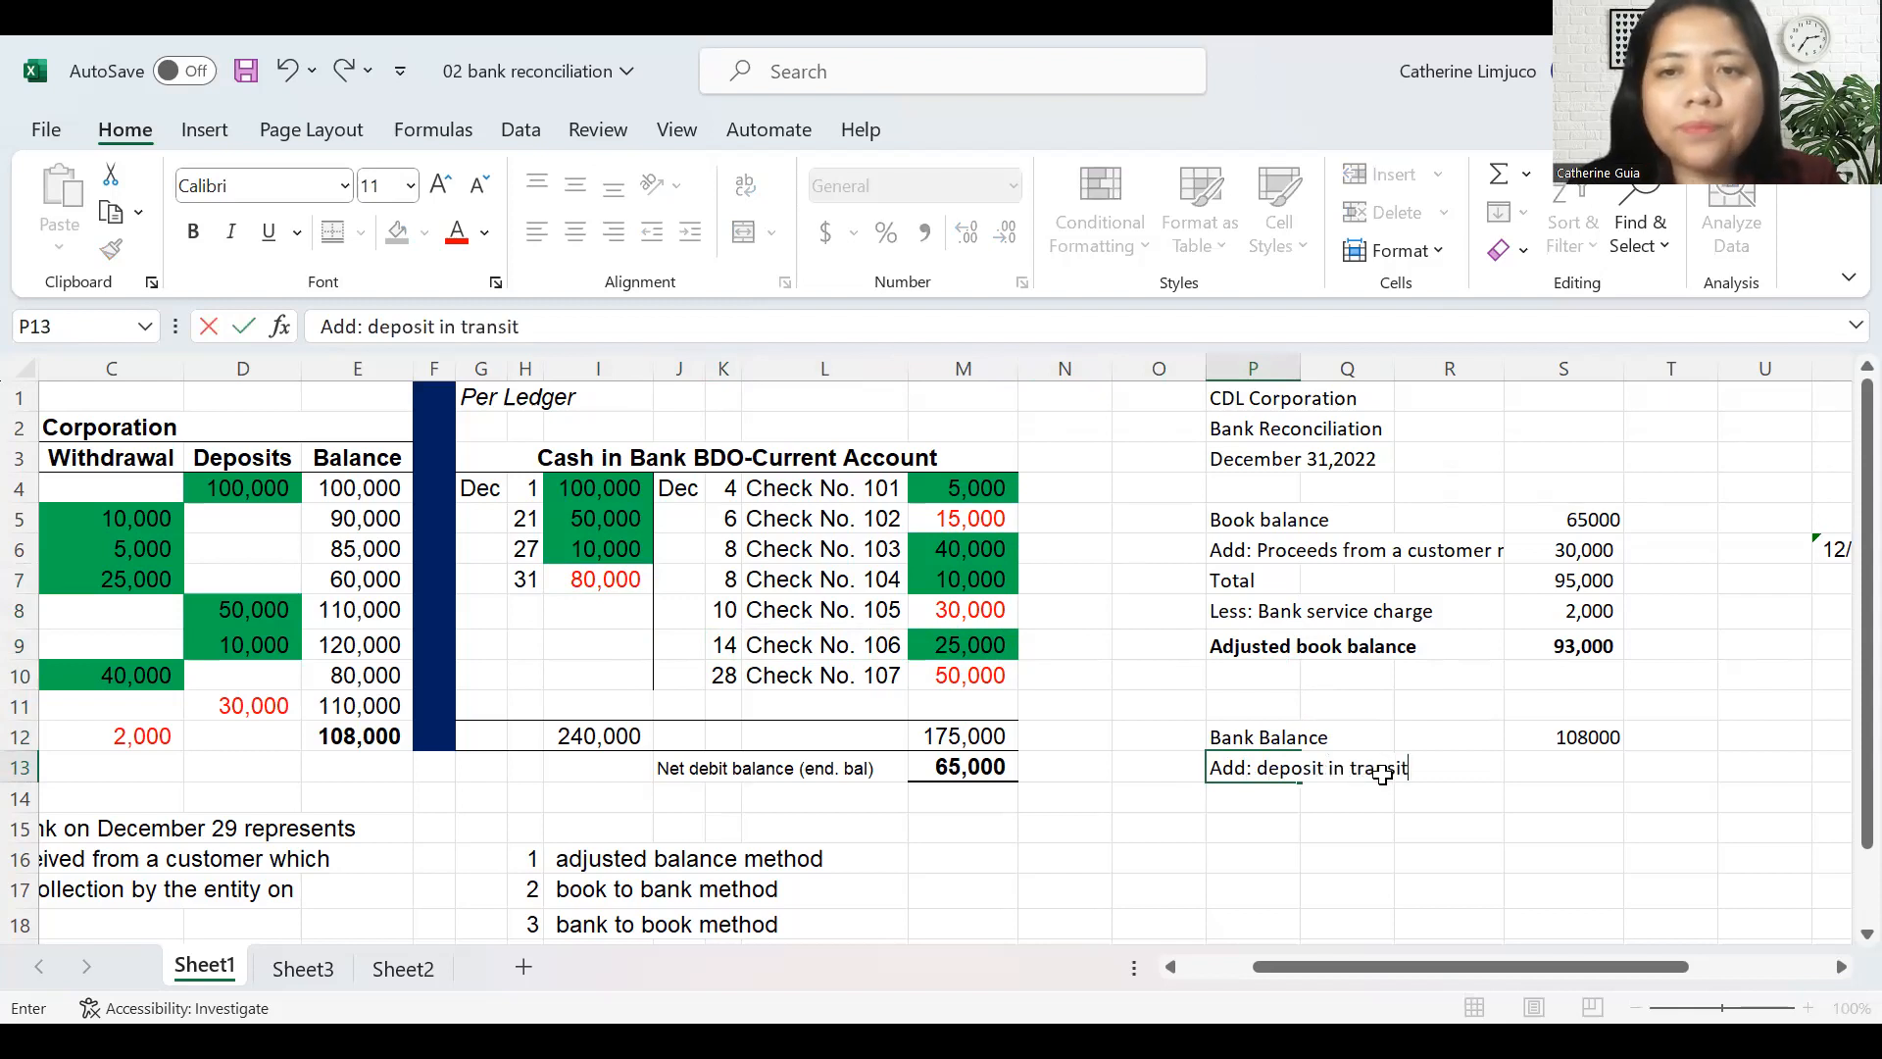
pyautogui.press('Return')
# - Enter 80000 in S13 as the amount of the deposit in transit
pyautogui.press('Up')
pyautogui.press('Right')
pyautogui.press('Right')
pyautogui.press('Right')
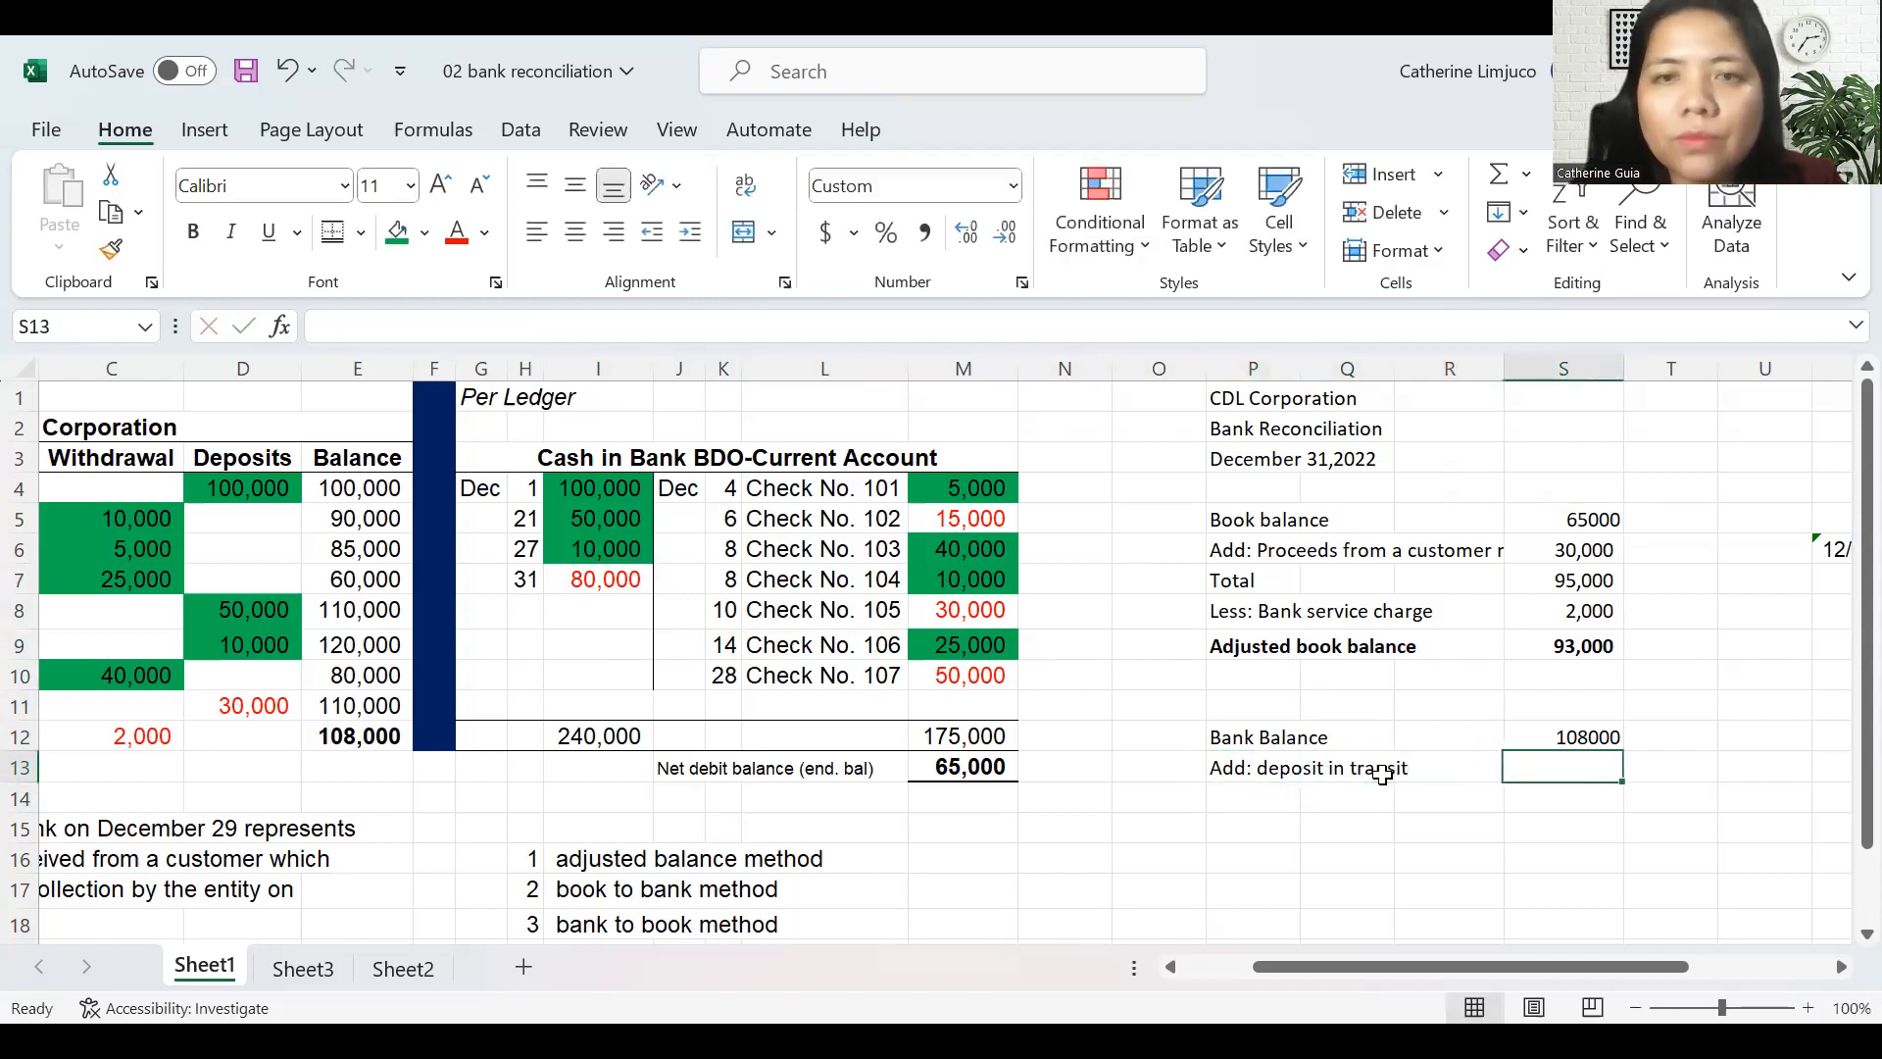
pyautogui.write('80000')
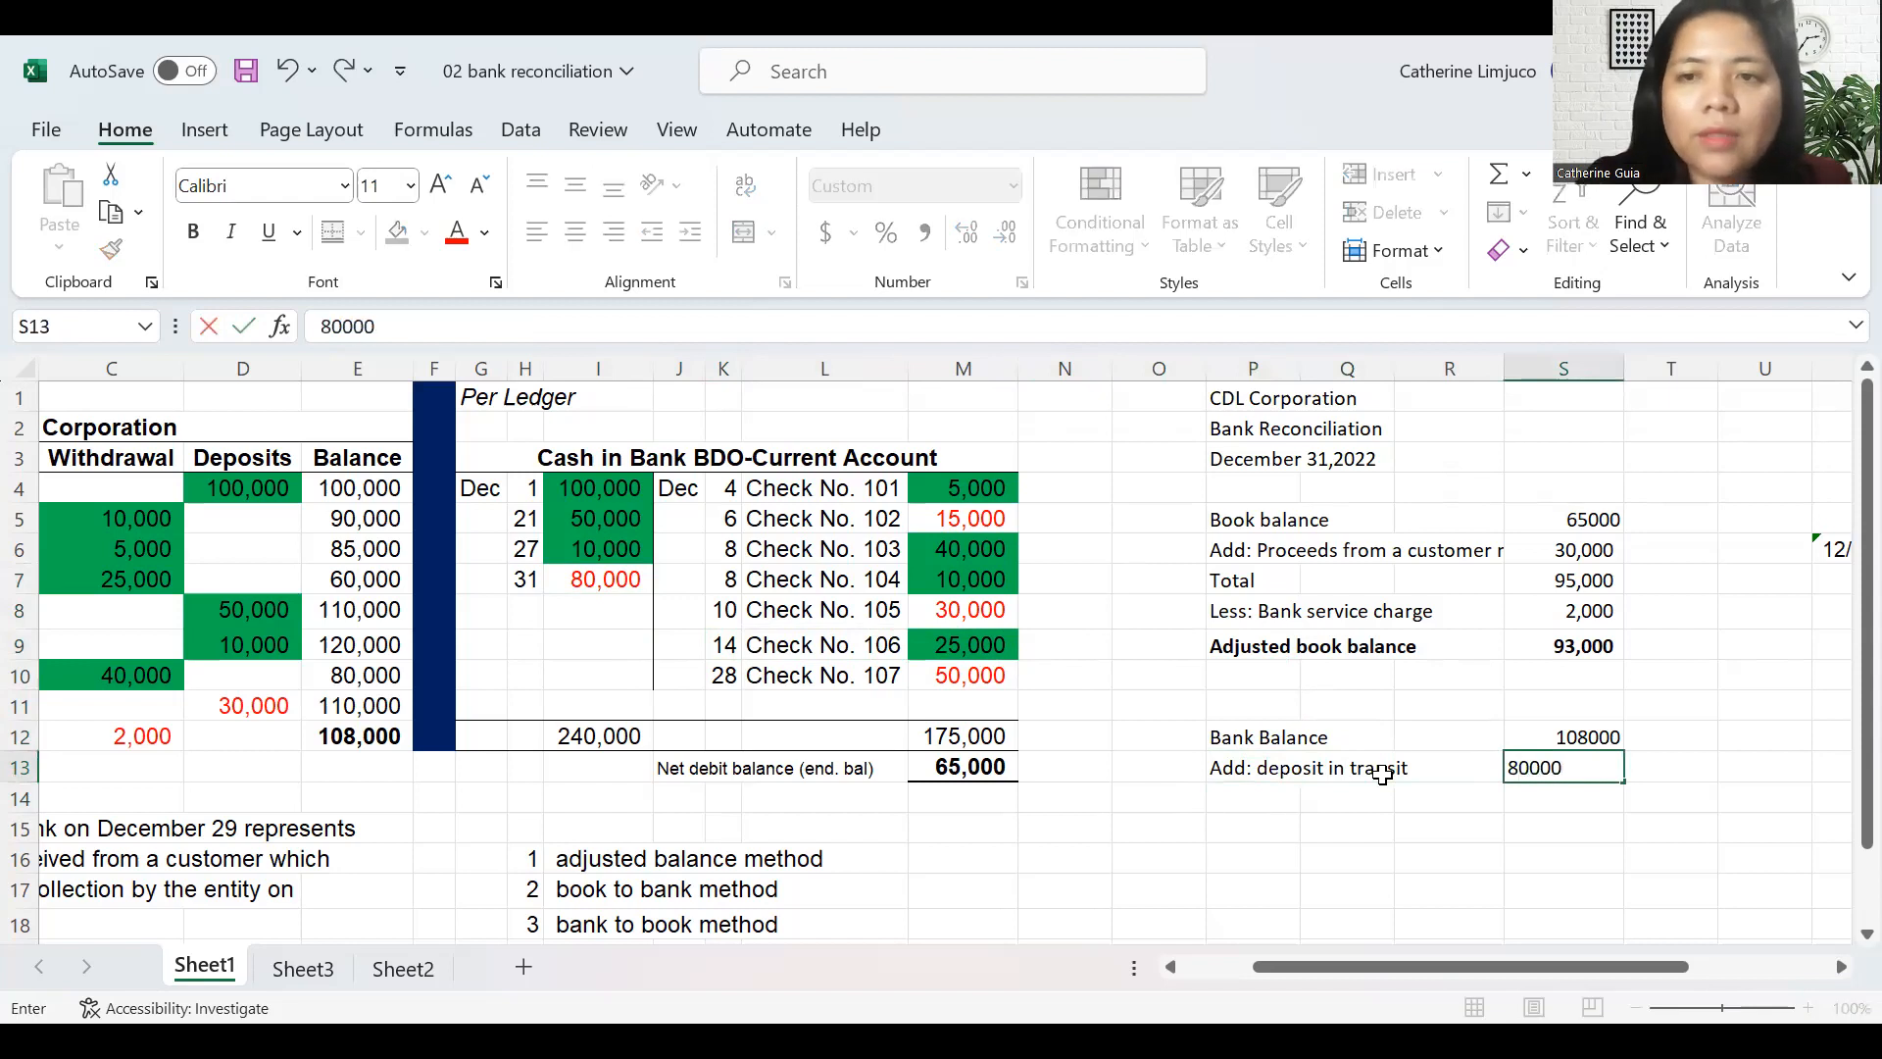
pyautogui.press('Return')
# - Add the label "Total" in P14 and calculate S14 as the sum of S13 and S12
pyautogui.press('Left')
pyautogui.press('Left')
pyautogui.press('Left')
pyautogui.write('Total')
pyautogui.press('Return')
pyautogui.press('Up')
pyautogui.press('Right')
pyautogui.press('Right')
pyautogui.press('Right')
pyautogui.write('=')
pyautogui.press('Up')
pyautogui.write('+')
pyautogui.press('Up')
pyautogui.press('Up')
pyautogui.press('Return')
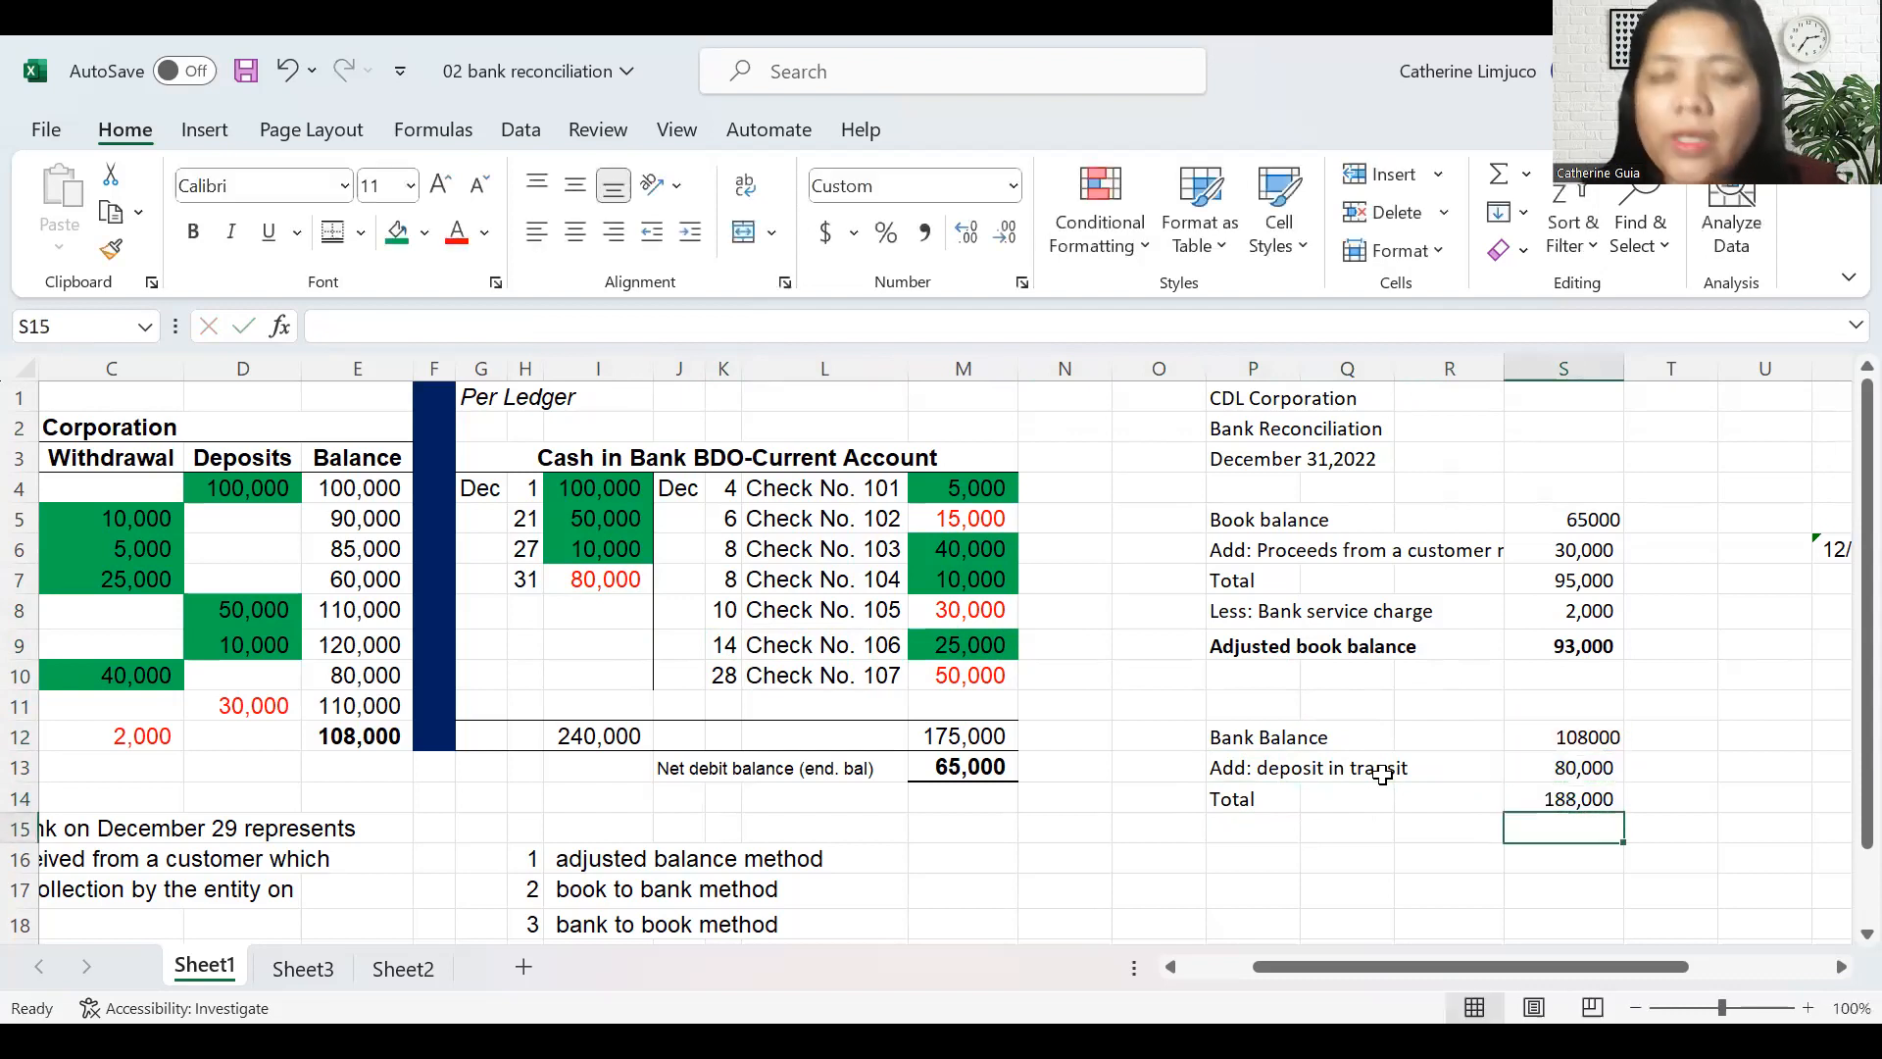
pyautogui.press('Left')
pyautogui.press('Left')
pyautogui.press('Left')
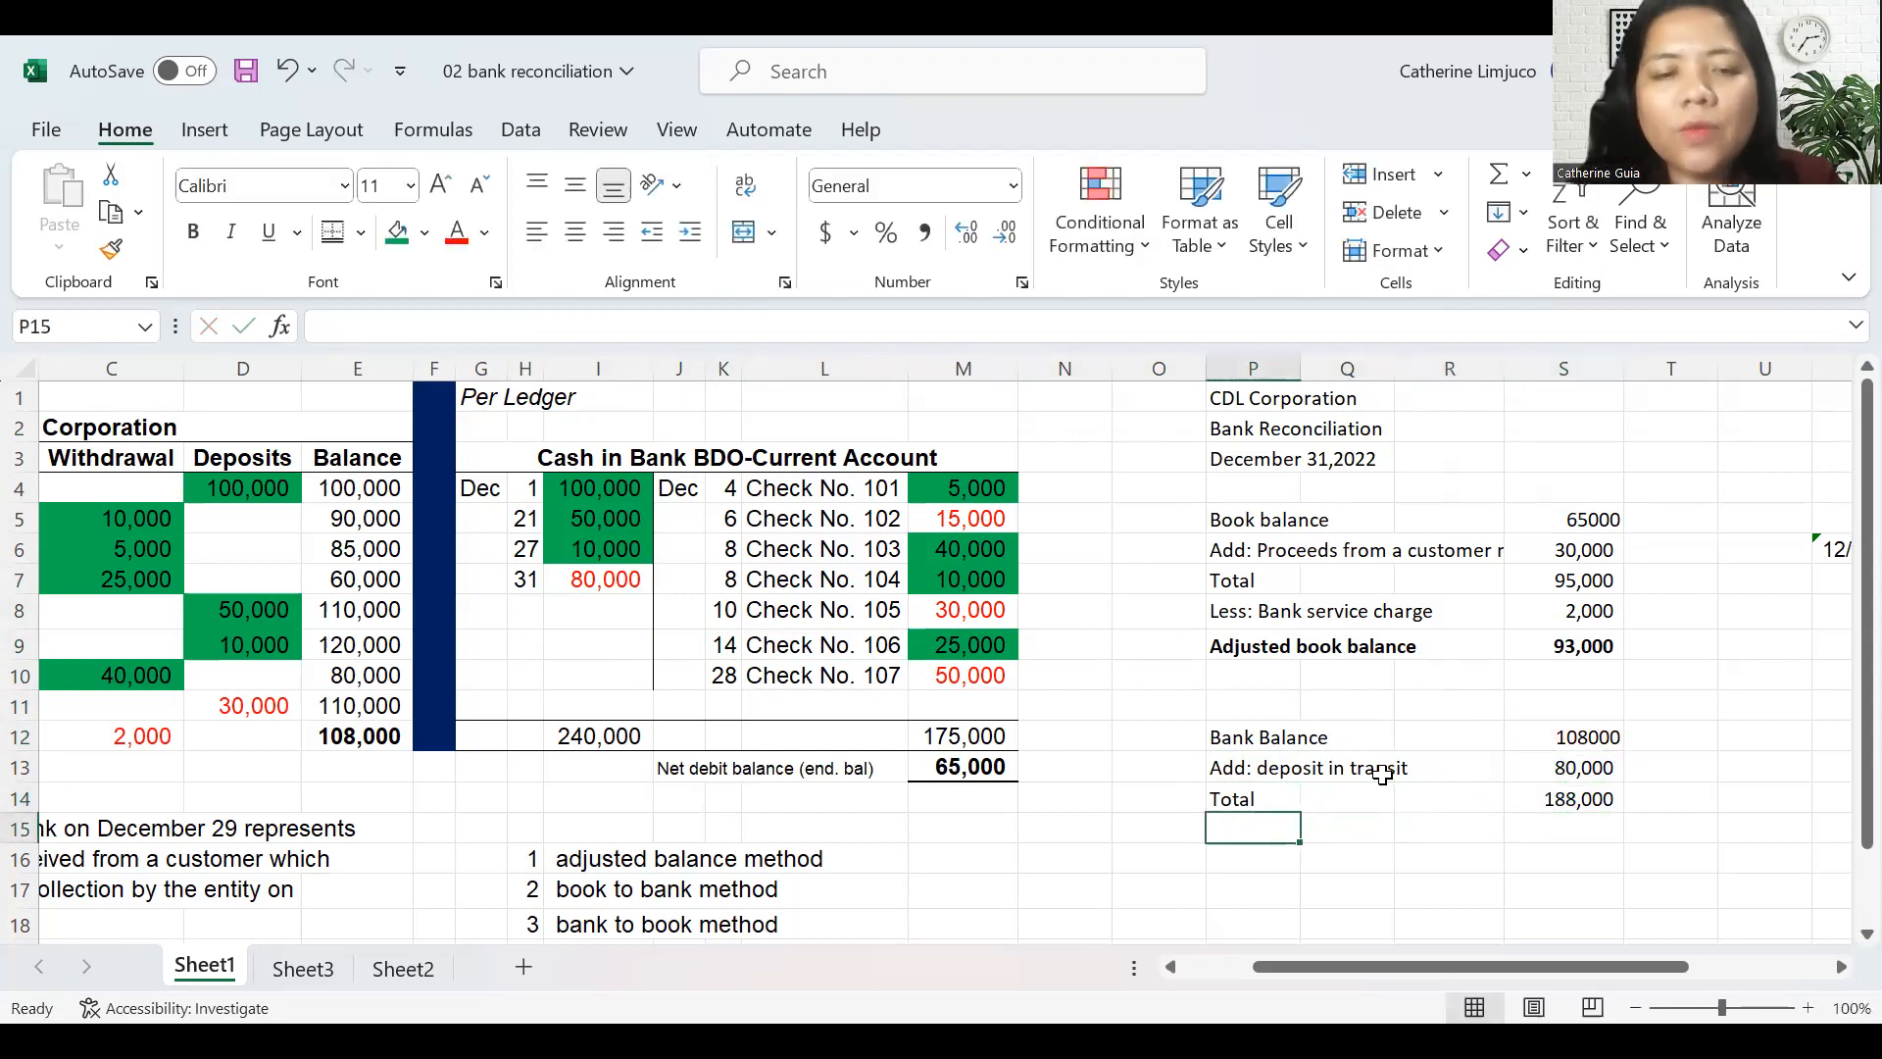
# - Enter the label "Less: outstanding checks" in P15, below the bank section's total
pyautogui.write('Less; outs')
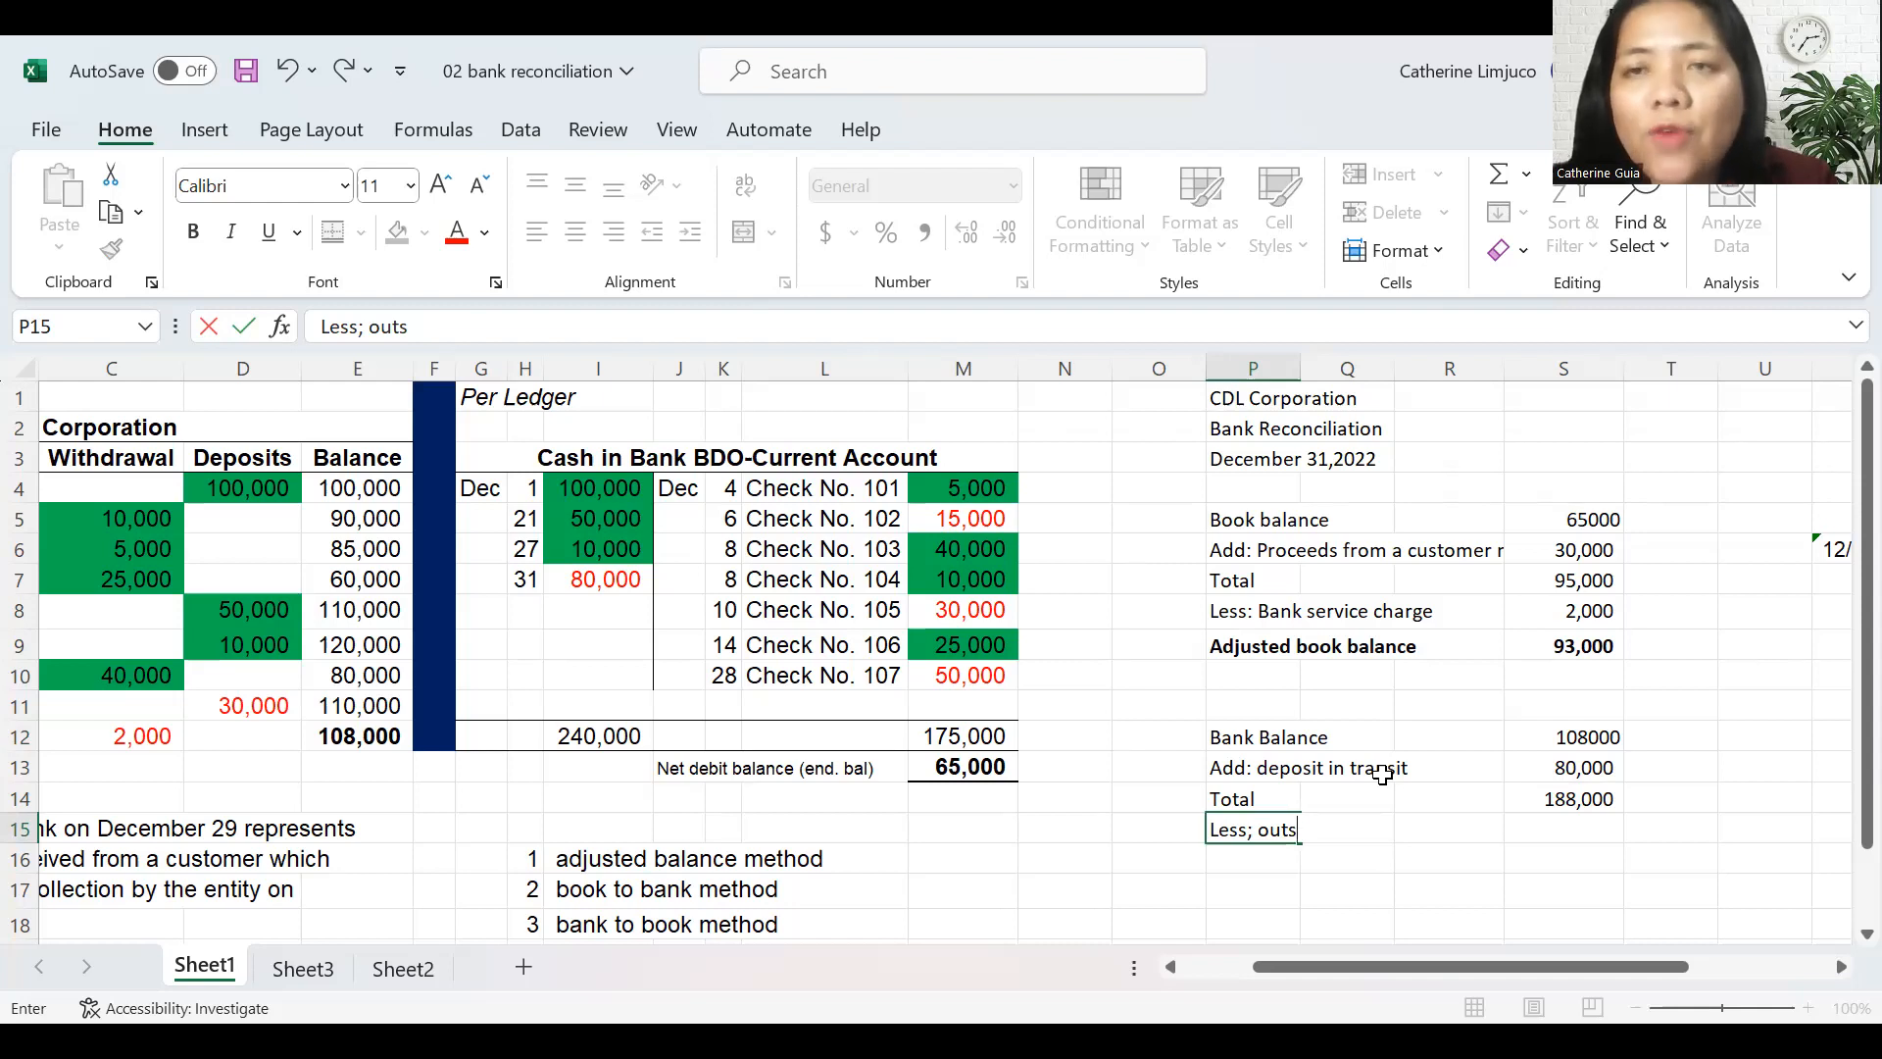
pyautogui.press('BackSpace')
pyautogui.press('BackSpace')
pyautogui.press('BackSpace')
pyautogui.press('BackSpace')
pyautogui.press('BackSpace')
pyautogui.press('BackSpace')
pyautogui.write(': o')
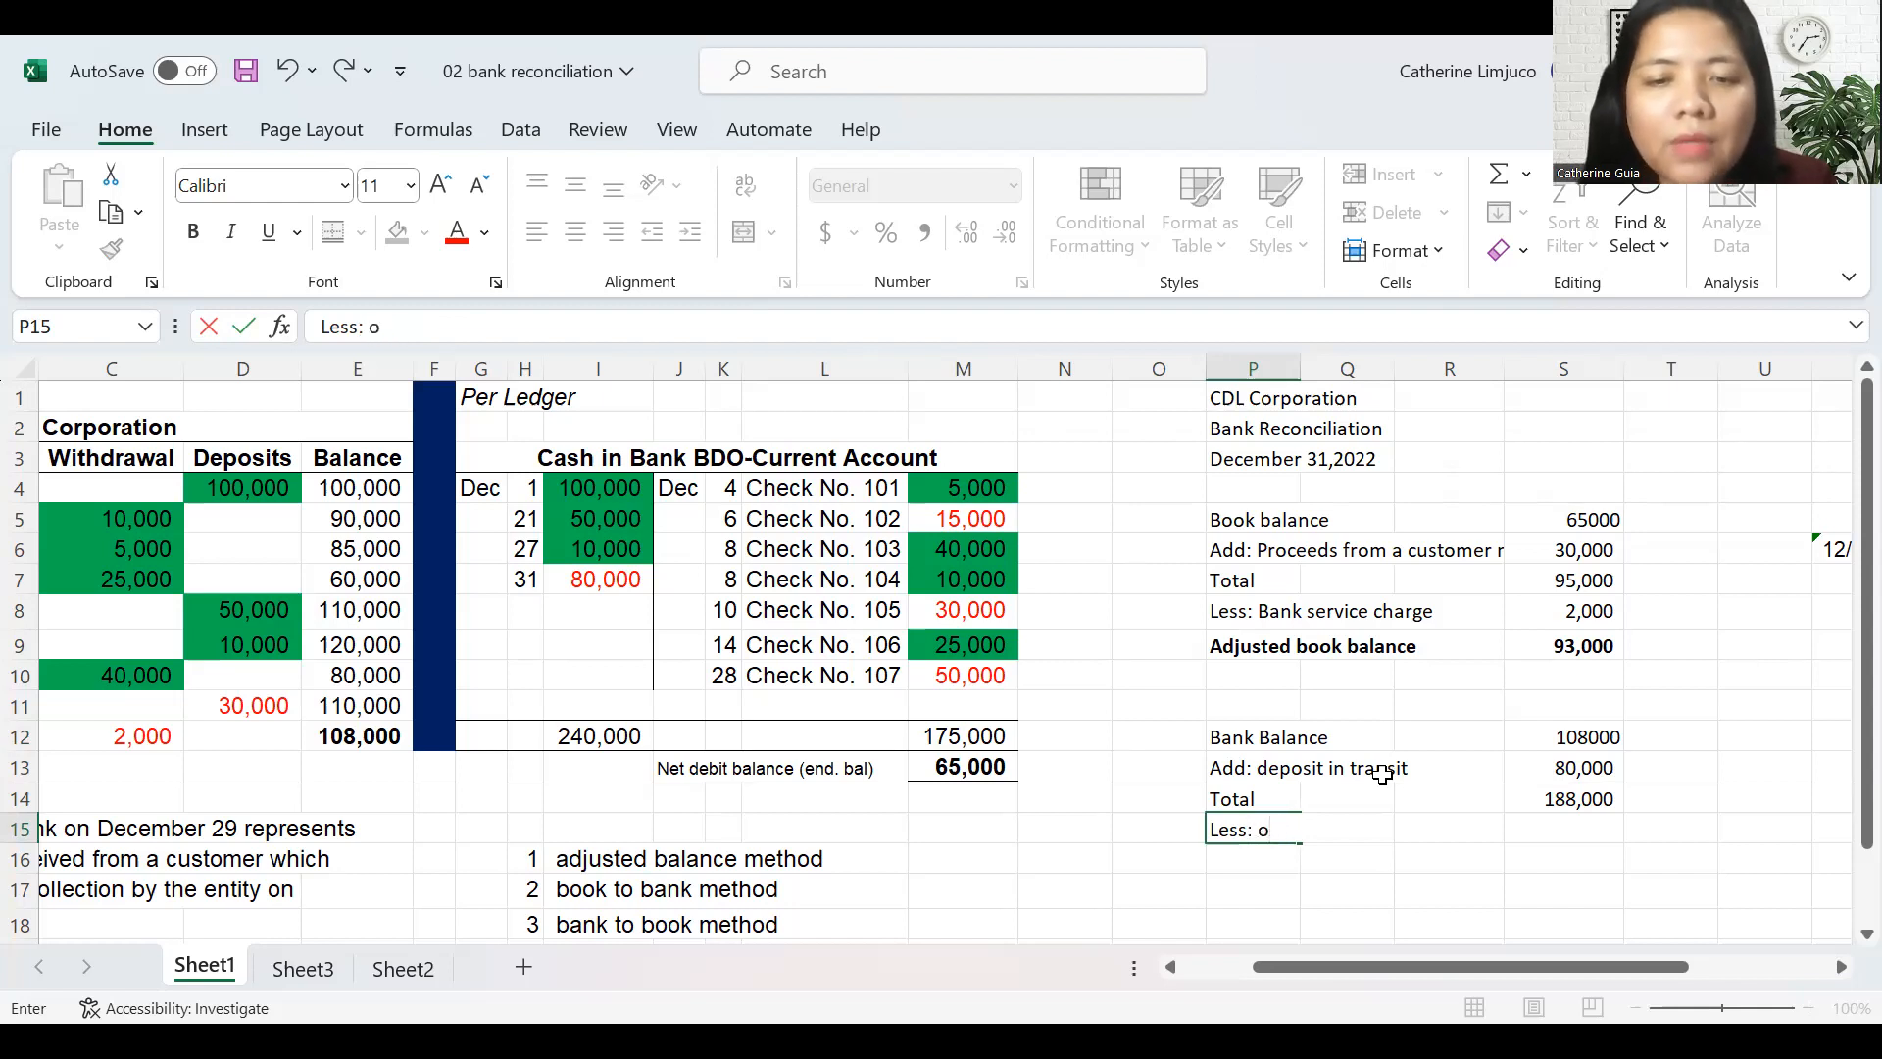
pyautogui.write('utstanding checks')
pyautogui.press('Return')
# - List the outstanding check amounts 15000, 30000 and 50000 in R16 to R18
pyautogui.press('Right')
pyautogui.press('Right')
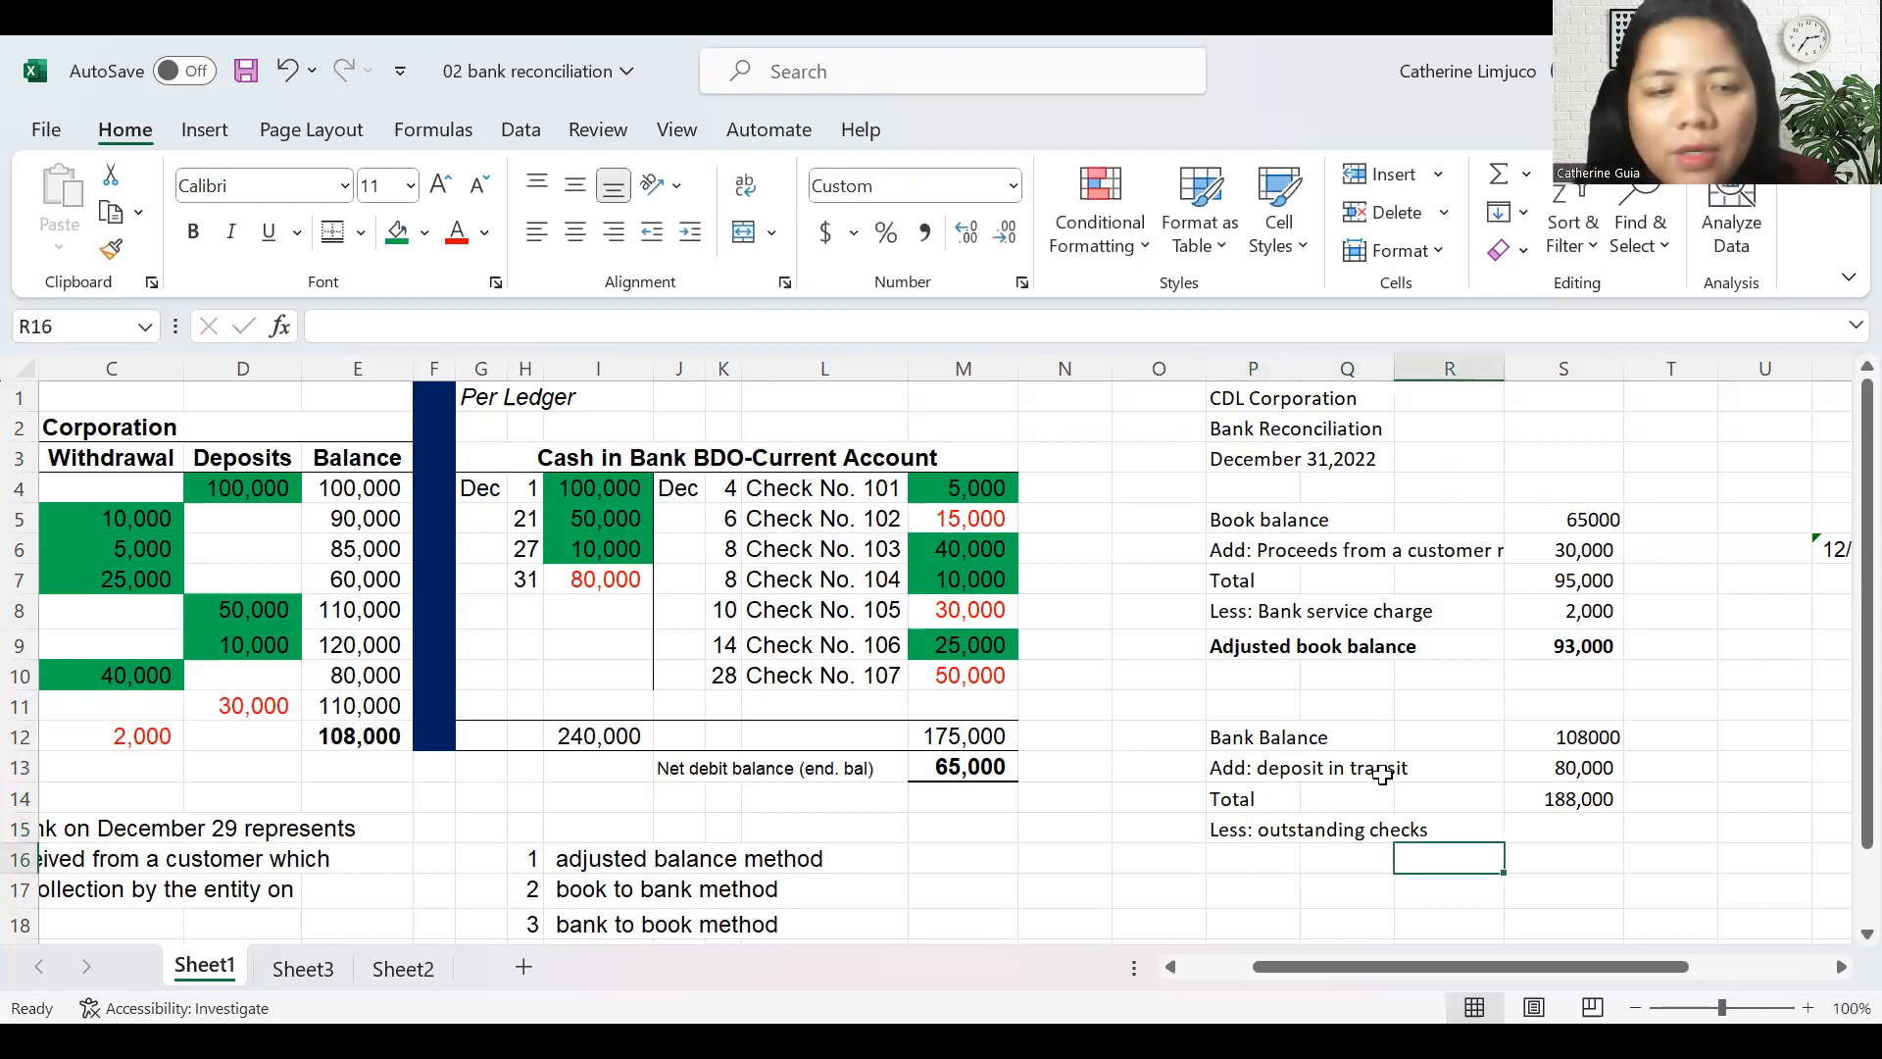
pyautogui.write('15000')
pyautogui.press('Return')
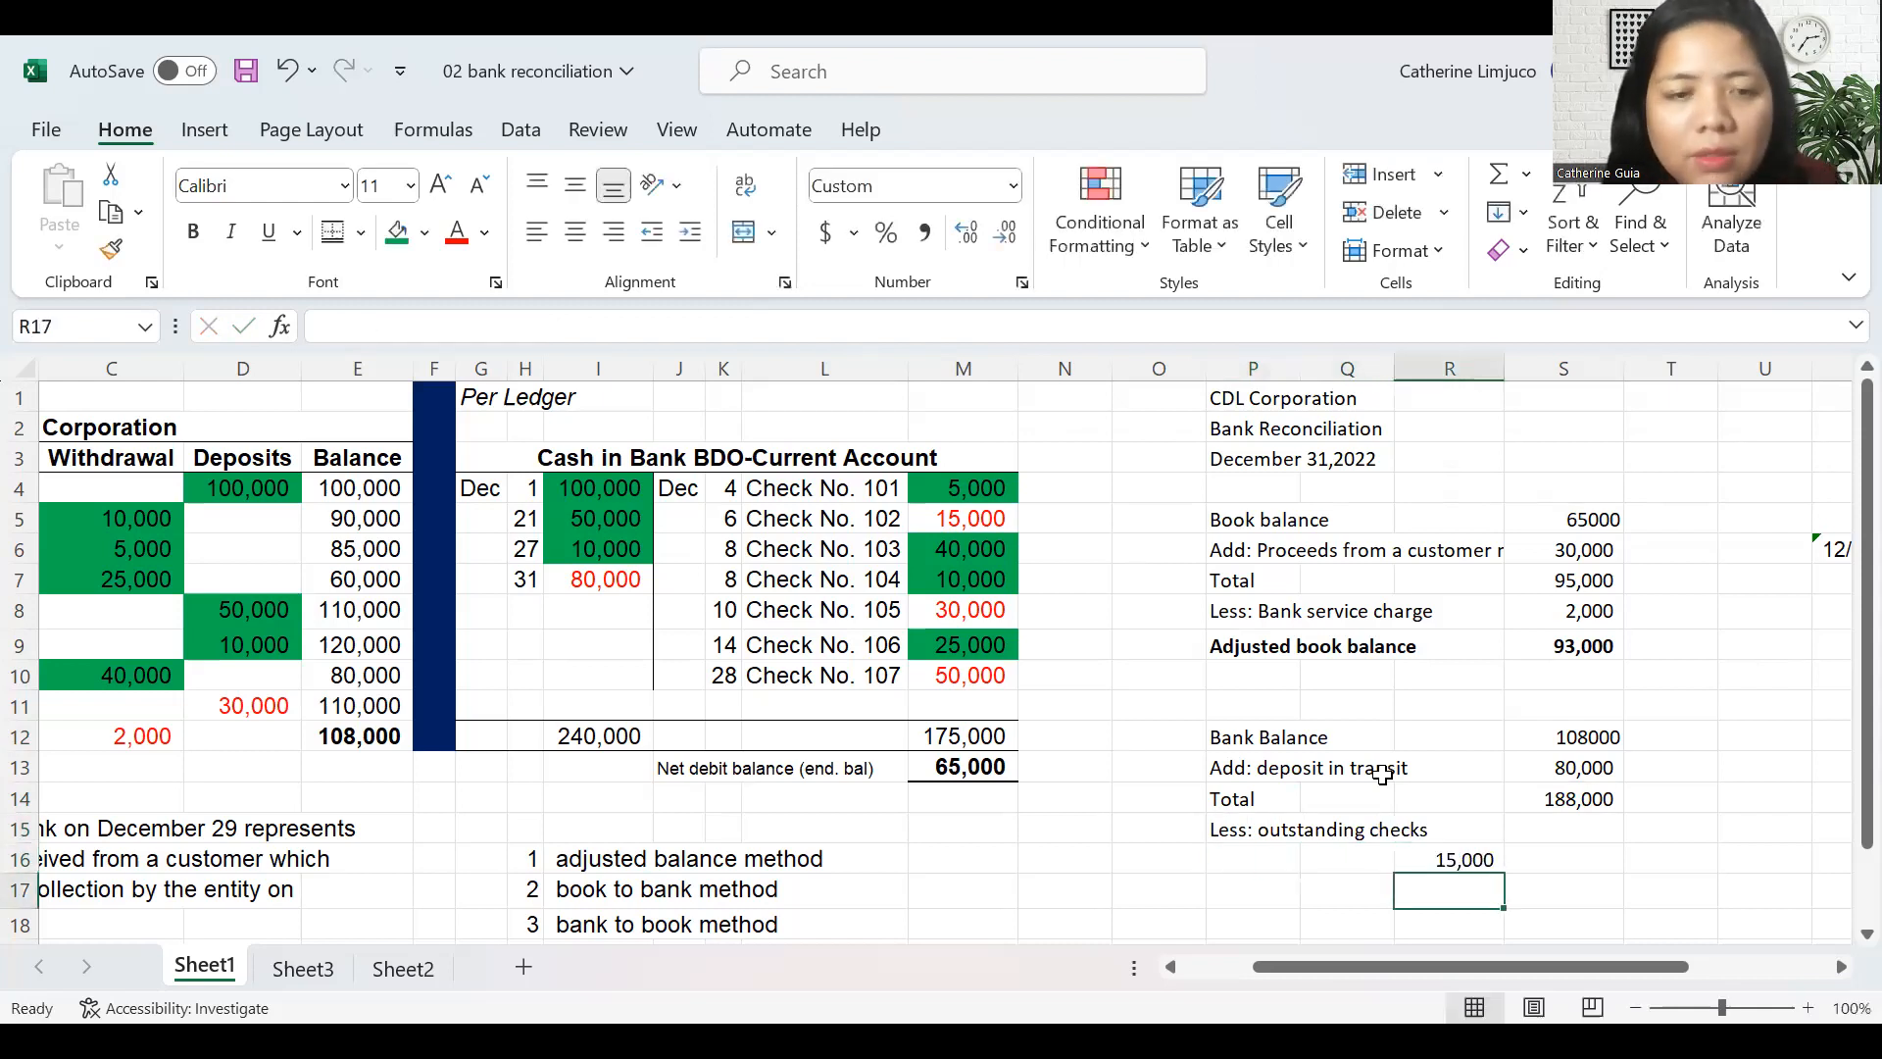
pyautogui.write('30000')
pyautogui.press('Return')
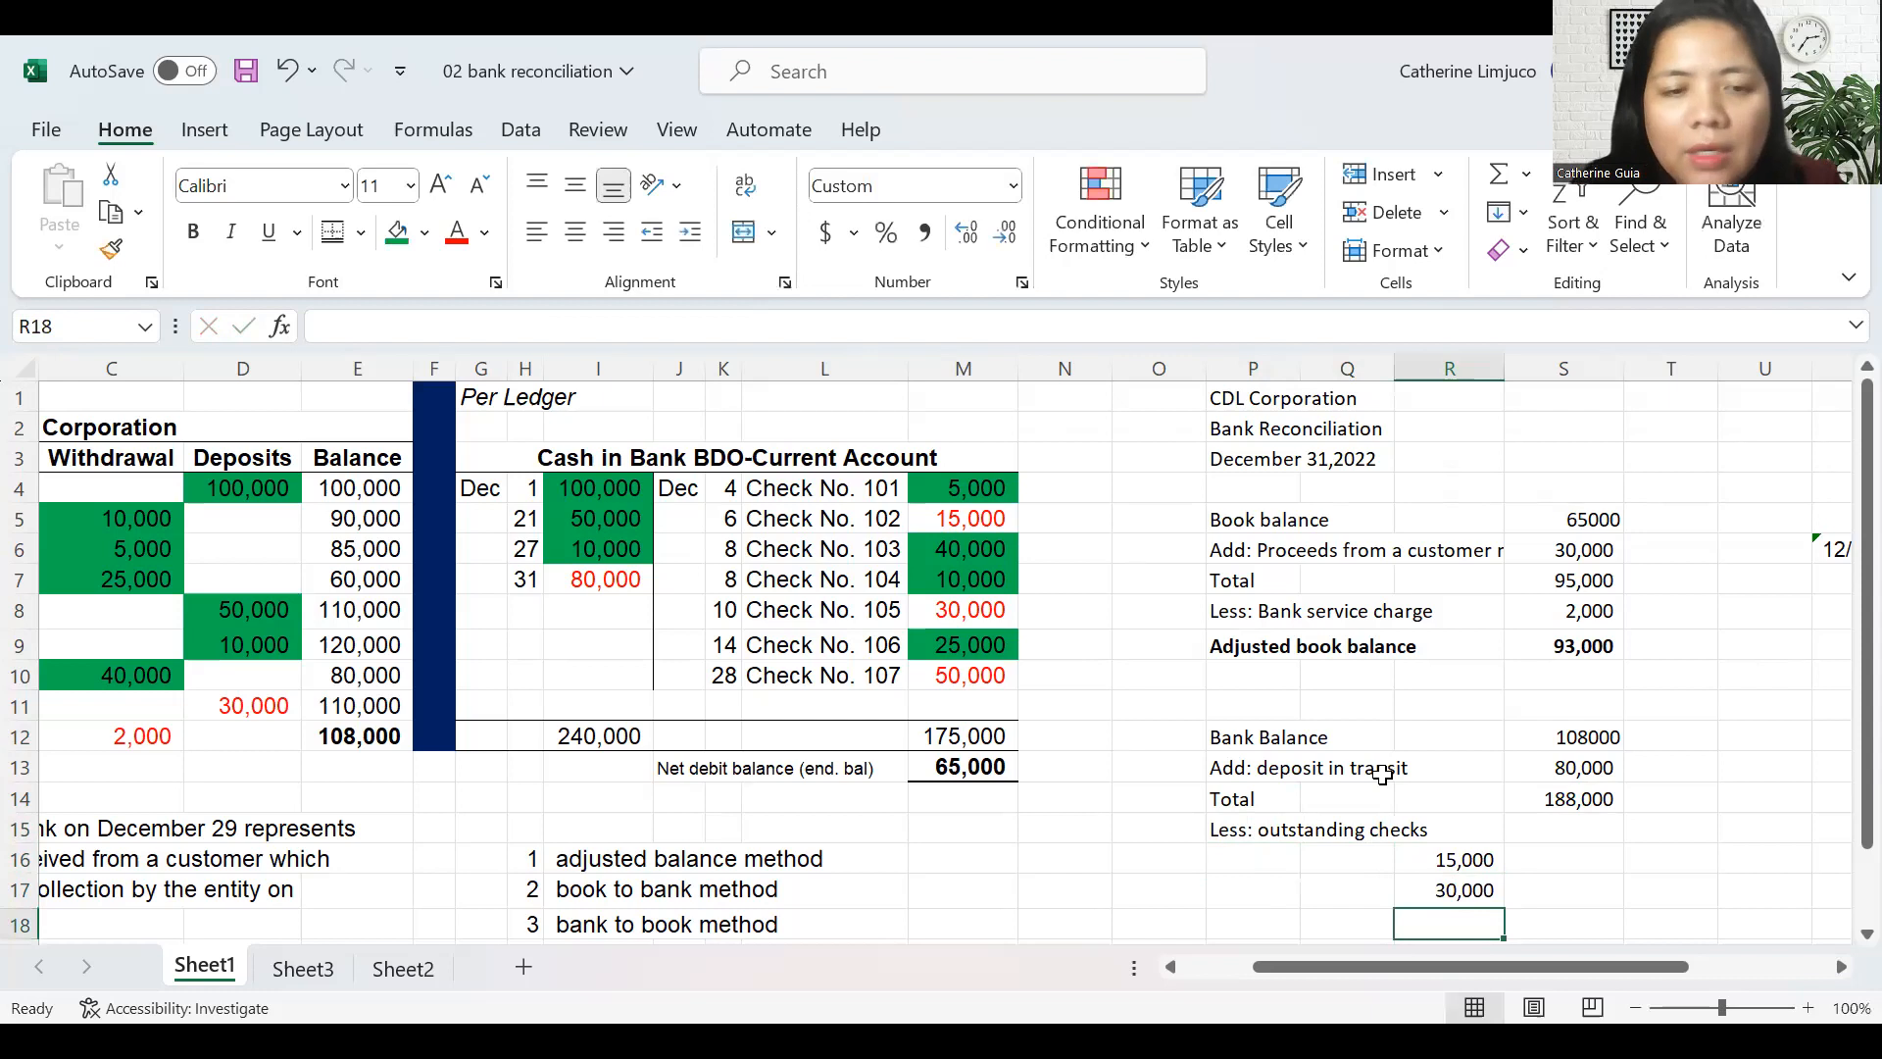
pyautogui.write('50000')
pyautogui.press('Return')
# - Label the first outstanding check in P16 with an indented "check no 102"
pyautogui.press('Up')
pyautogui.press('Up')
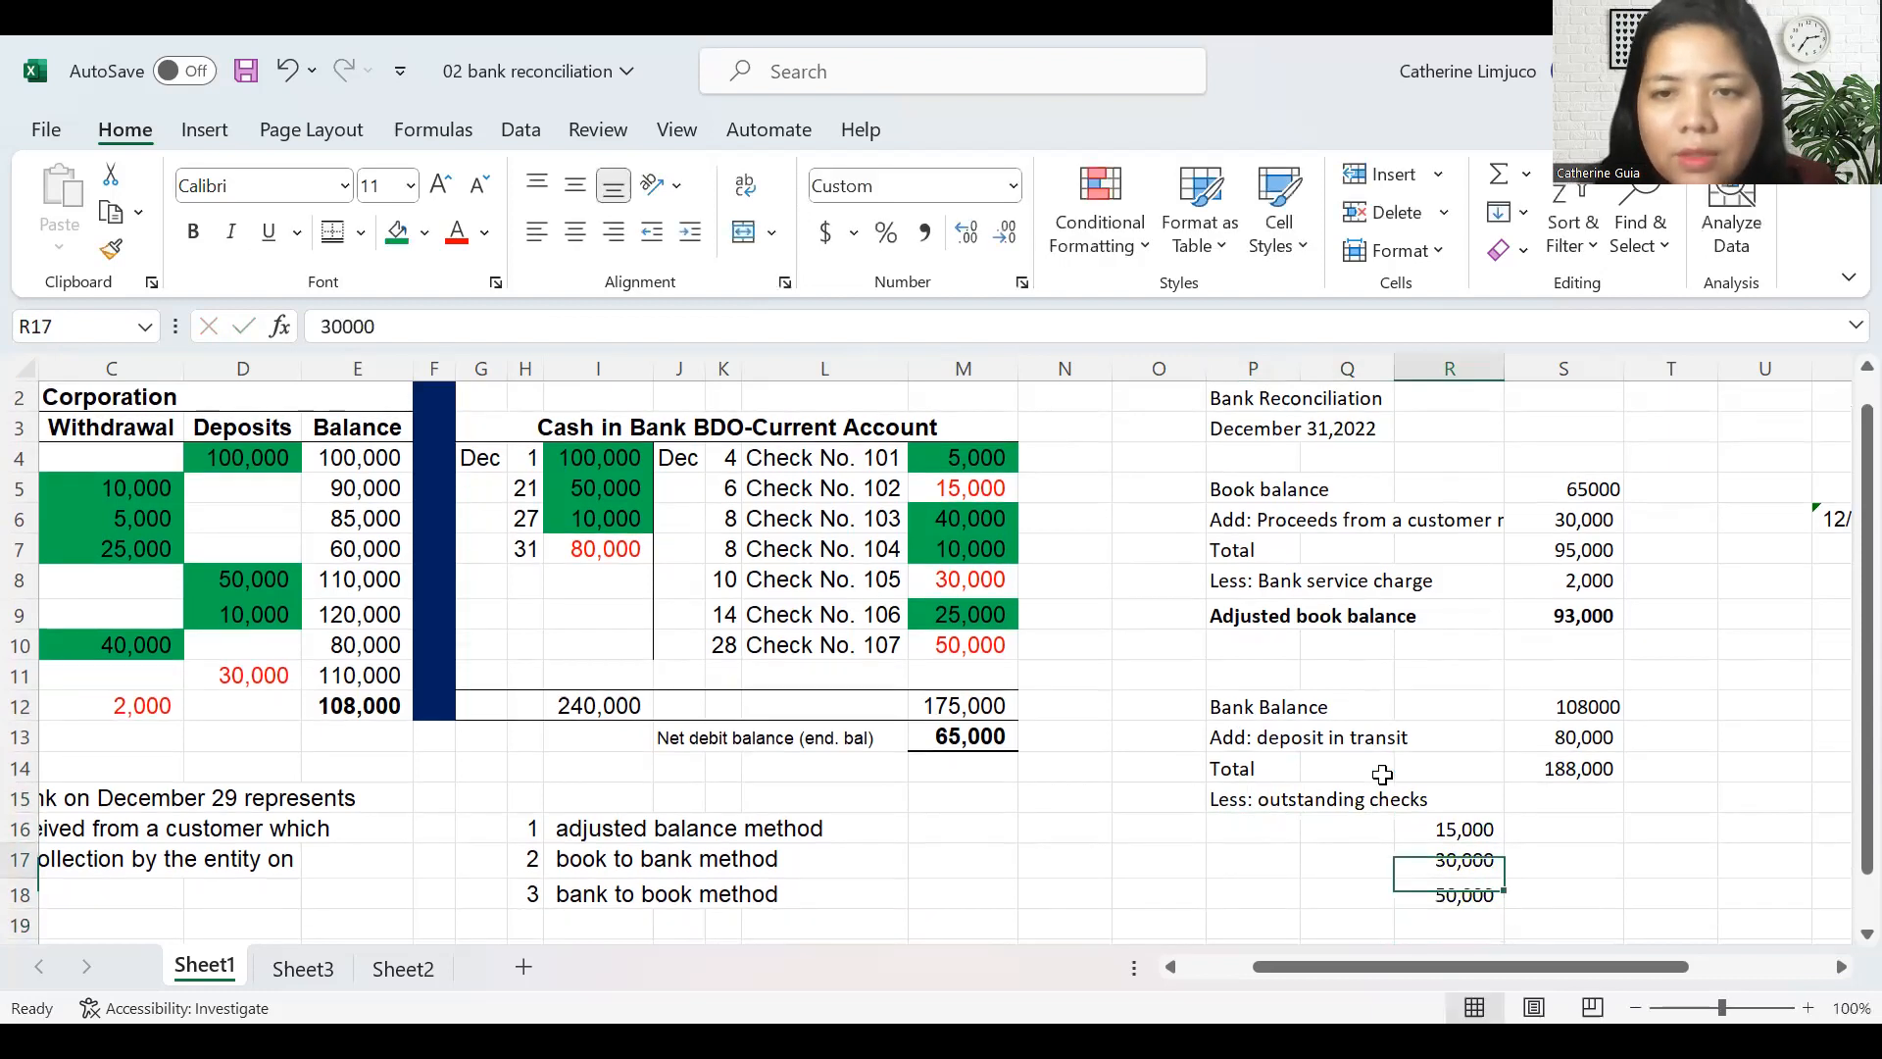
pyautogui.press('Left')
pyautogui.press('Up')
pyautogui.press('Left')
pyautogui.write('check nu')
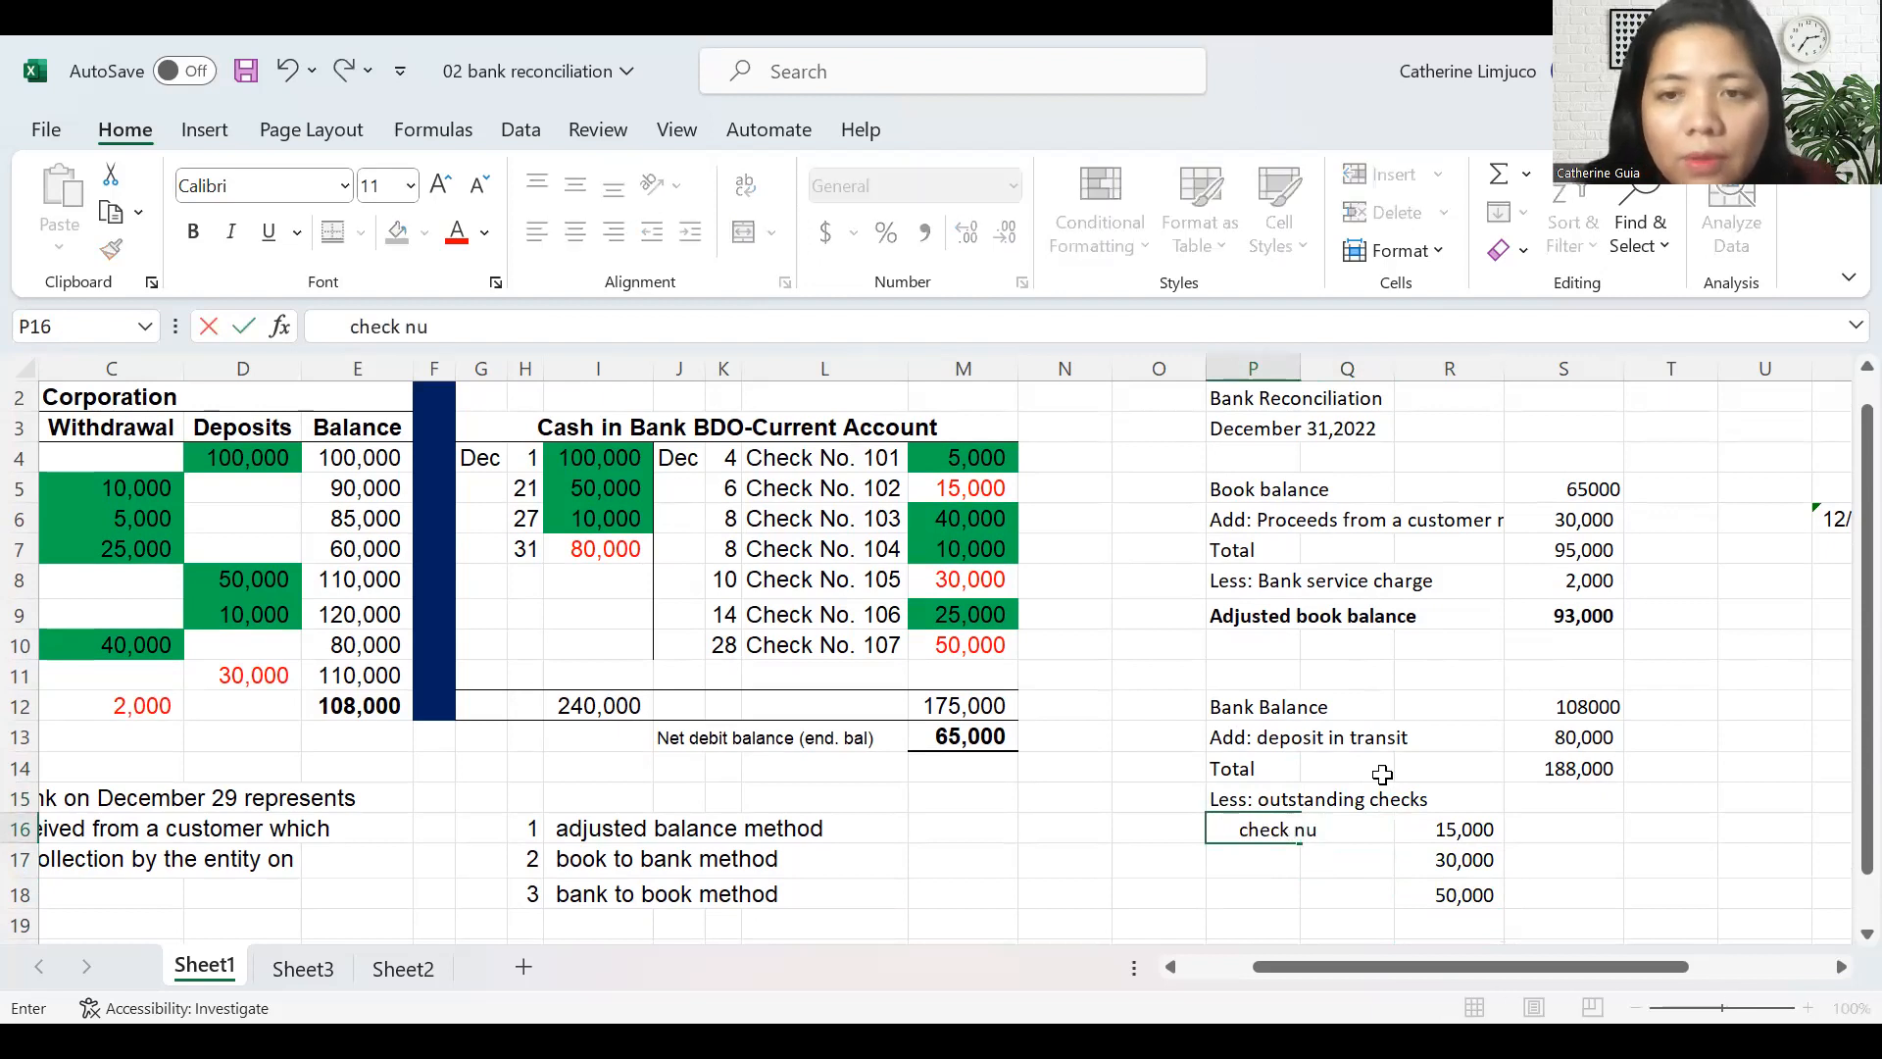
pyautogui.press('BackSpace')
pyautogui.write('o')
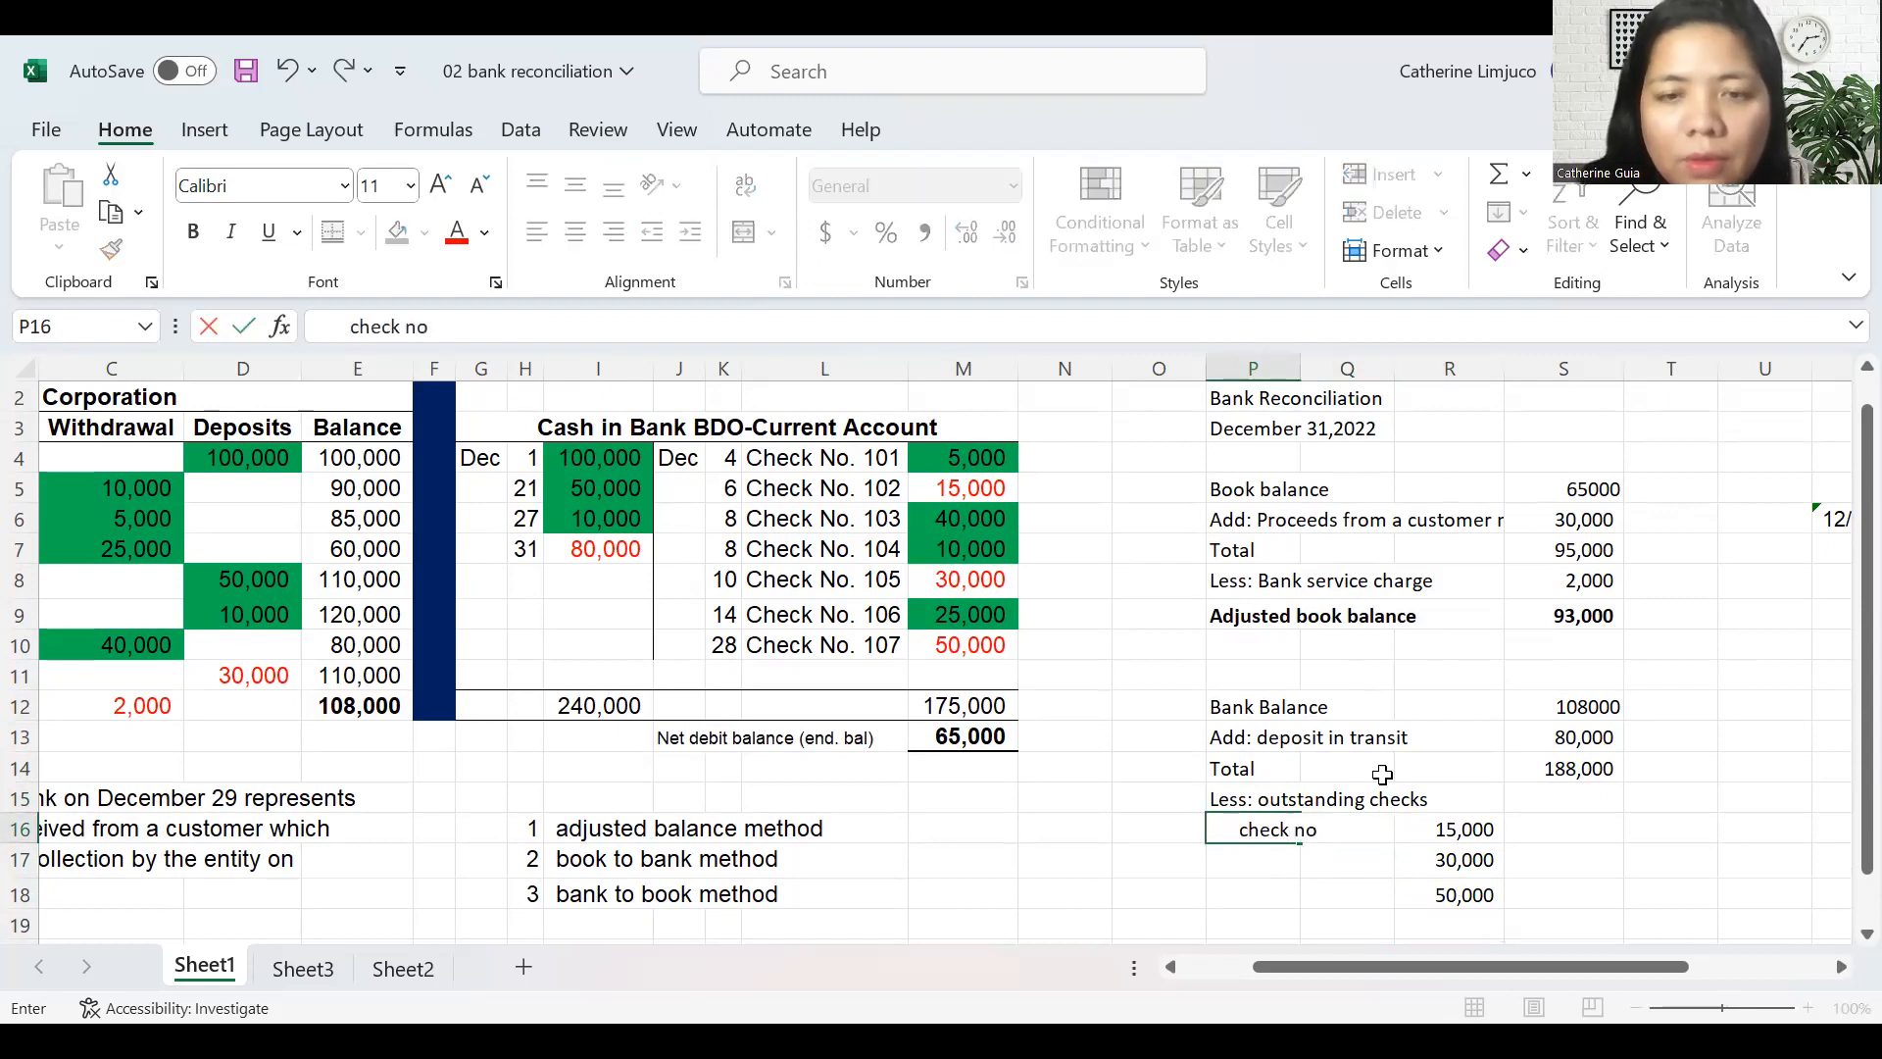
pyautogui.write(' 102')
pyautogui.press('Return')
# - Copy the check label to P17 and P18 and change the copies to "check no 105" and "check no 107"
pyautogui.press('Up')
pyautogui.hotkey('ctrl', 'c')
pyautogui.press('Down')
pyautogui.hotkey('ctrl', 'v')
pyautogui.press('Up')
pyautogui.click(1165, 339)
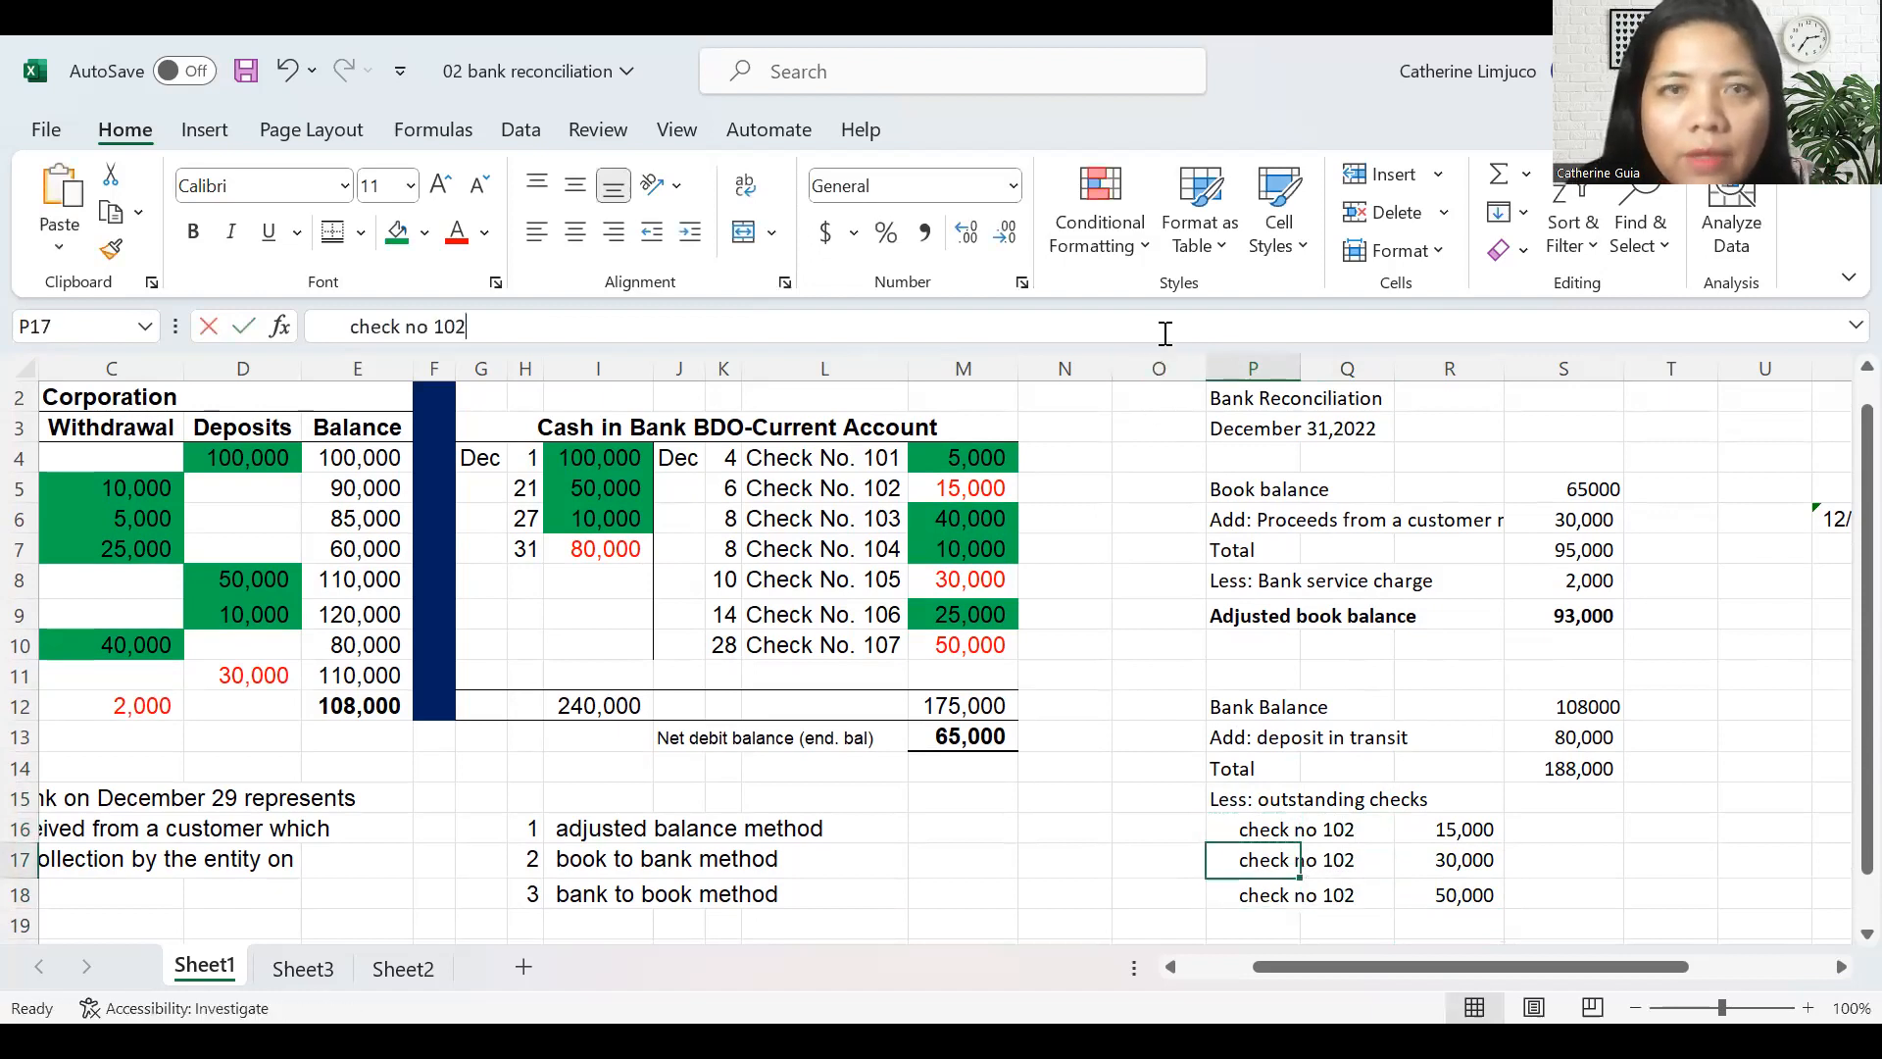
pyautogui.press('BackSpace')
pyautogui.write('5')
pyautogui.press('Return')
pyautogui.click(1164, 333)
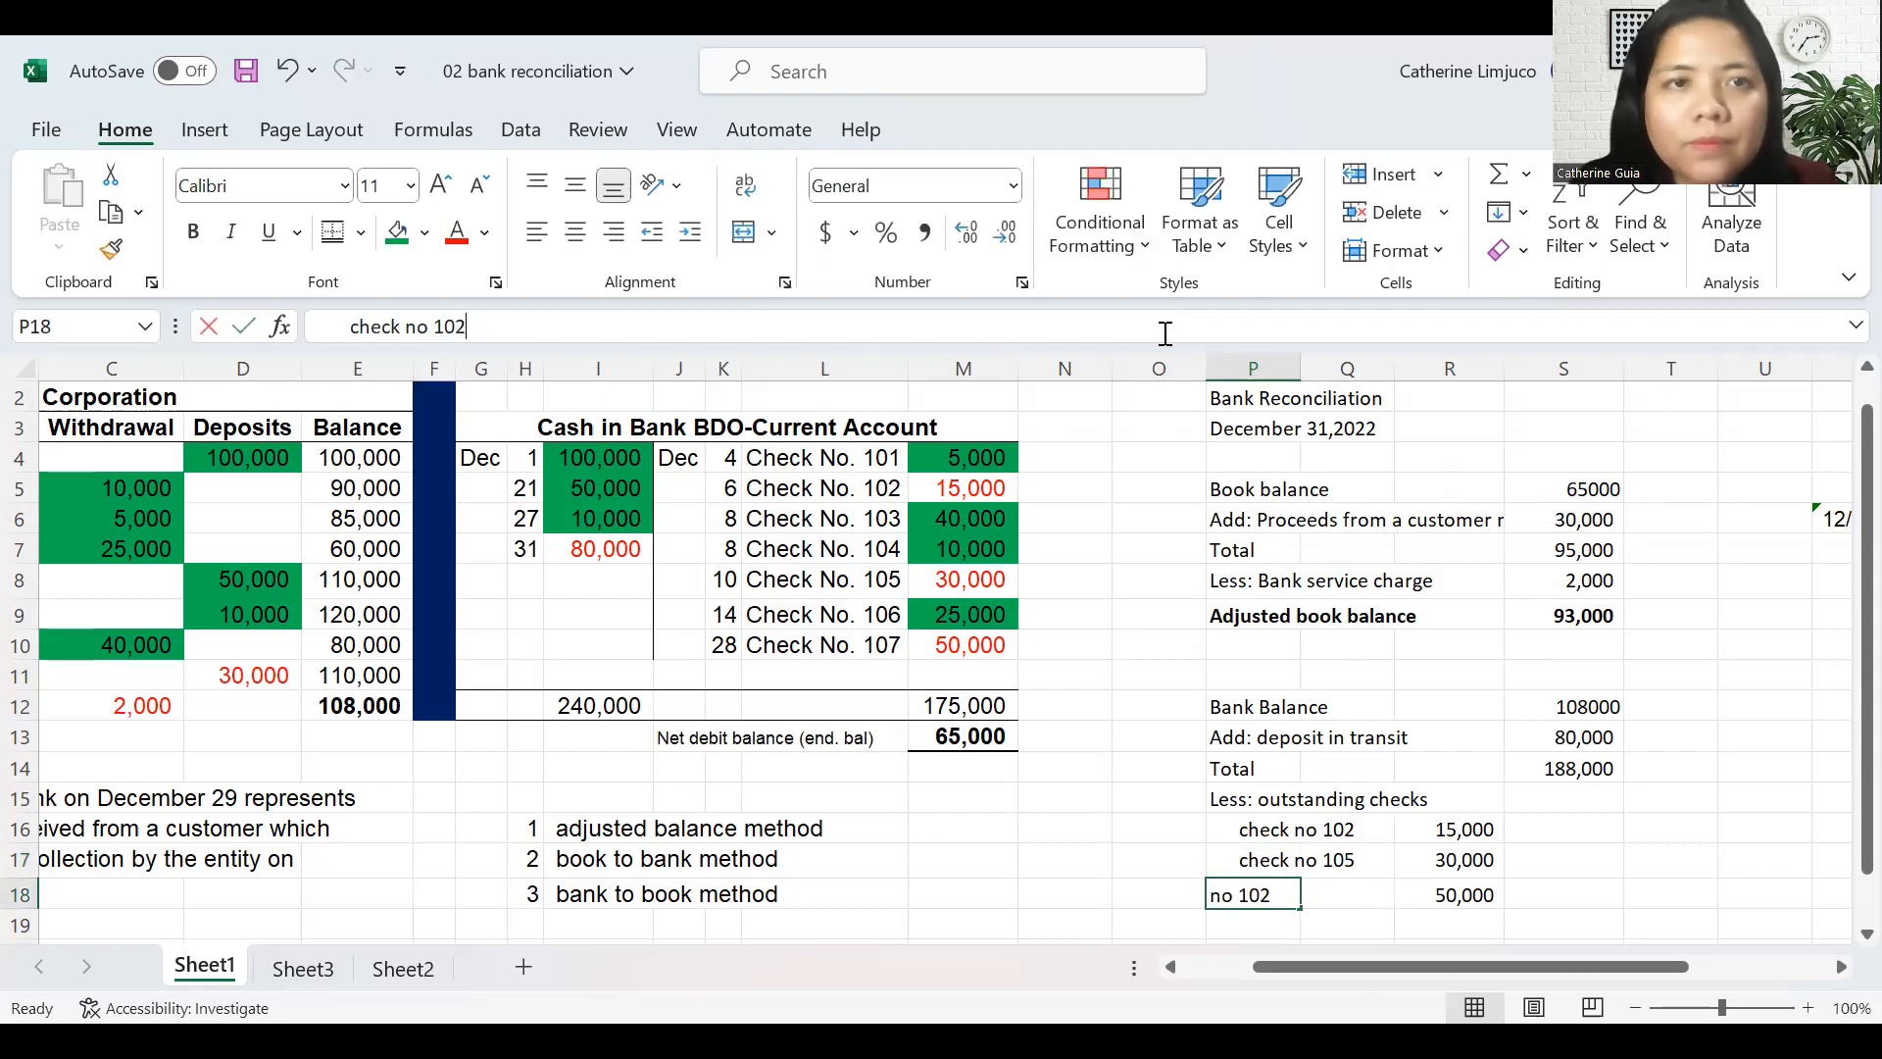
pyautogui.press('BackSpace')
pyautogui.write('7')
pyautogui.press('Return')
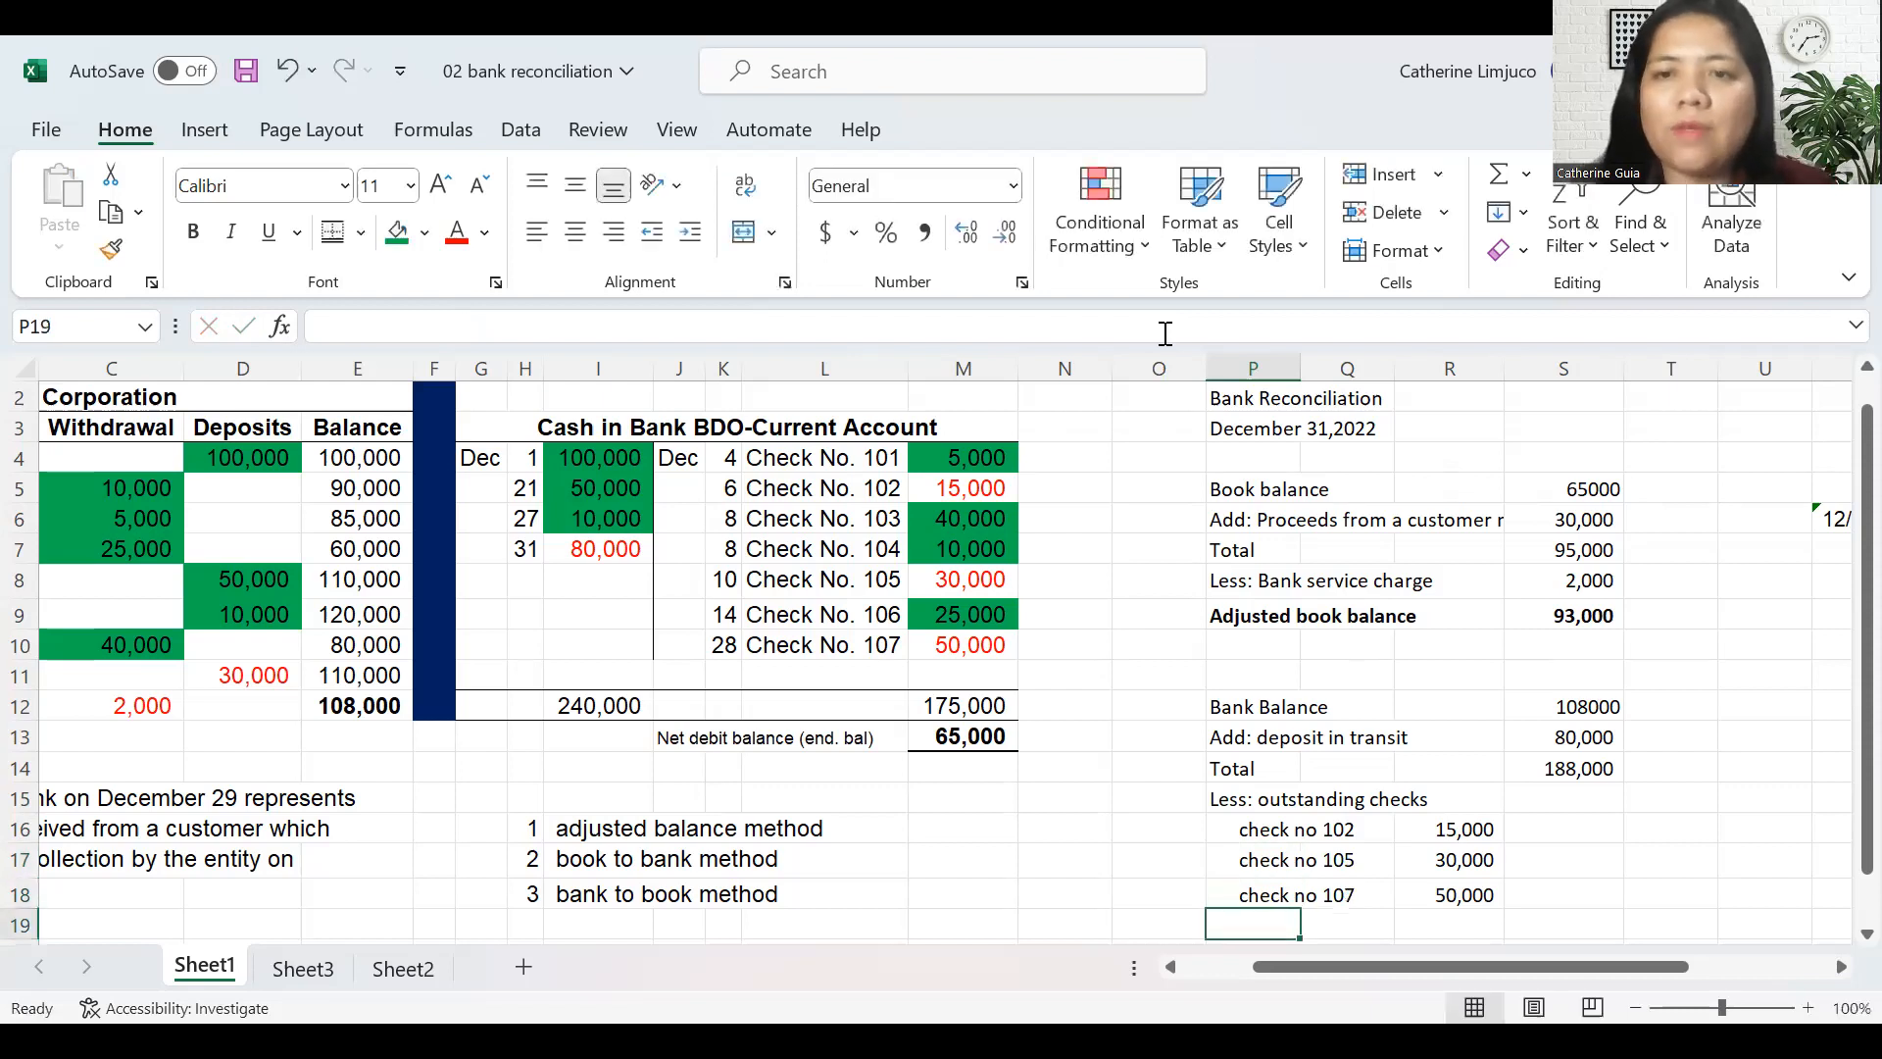
# - Underline the amount of check no 107 in R18
pyautogui.press('Right')
pyautogui.press('Right')
pyautogui.press('Up')
pyautogui.hotkey('ctrl', 'u')
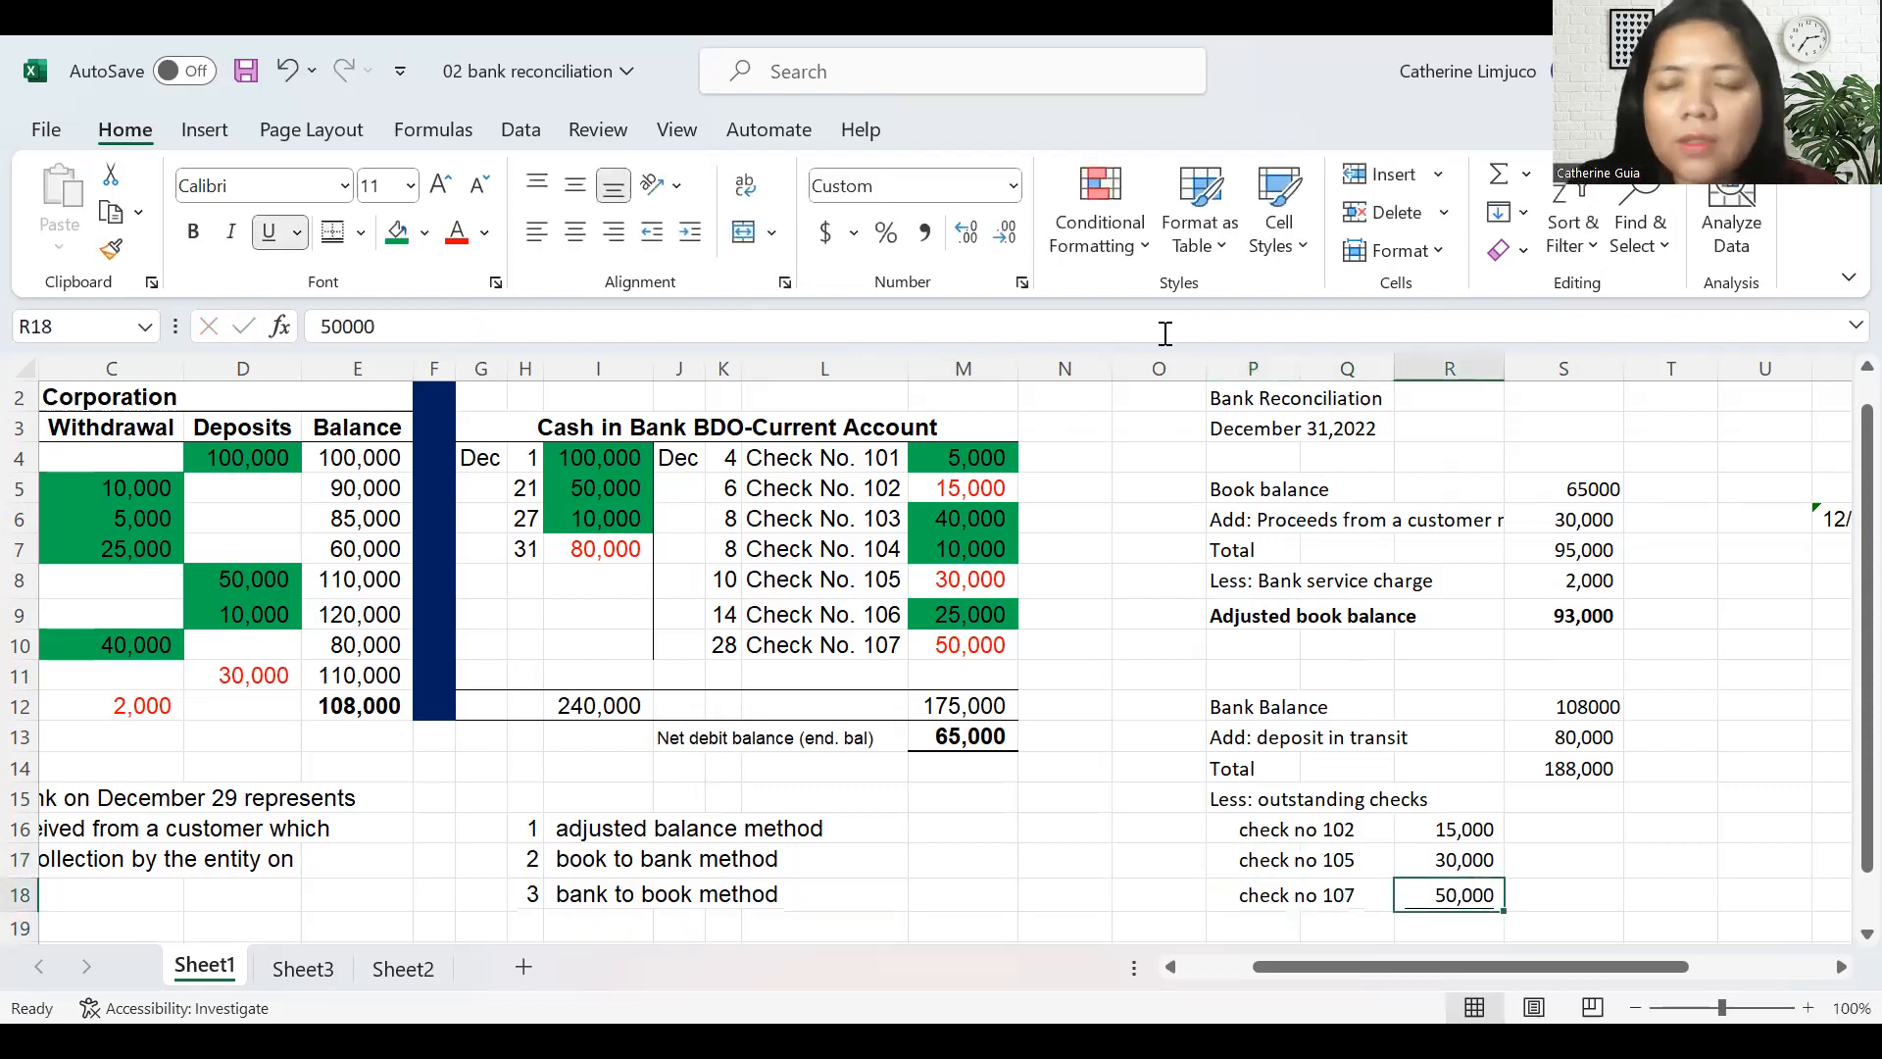
# - Total the outstanding checks in S18 with the formula =SUM(R16:R18)
pyautogui.press('Right')
pyautogui.write('=')
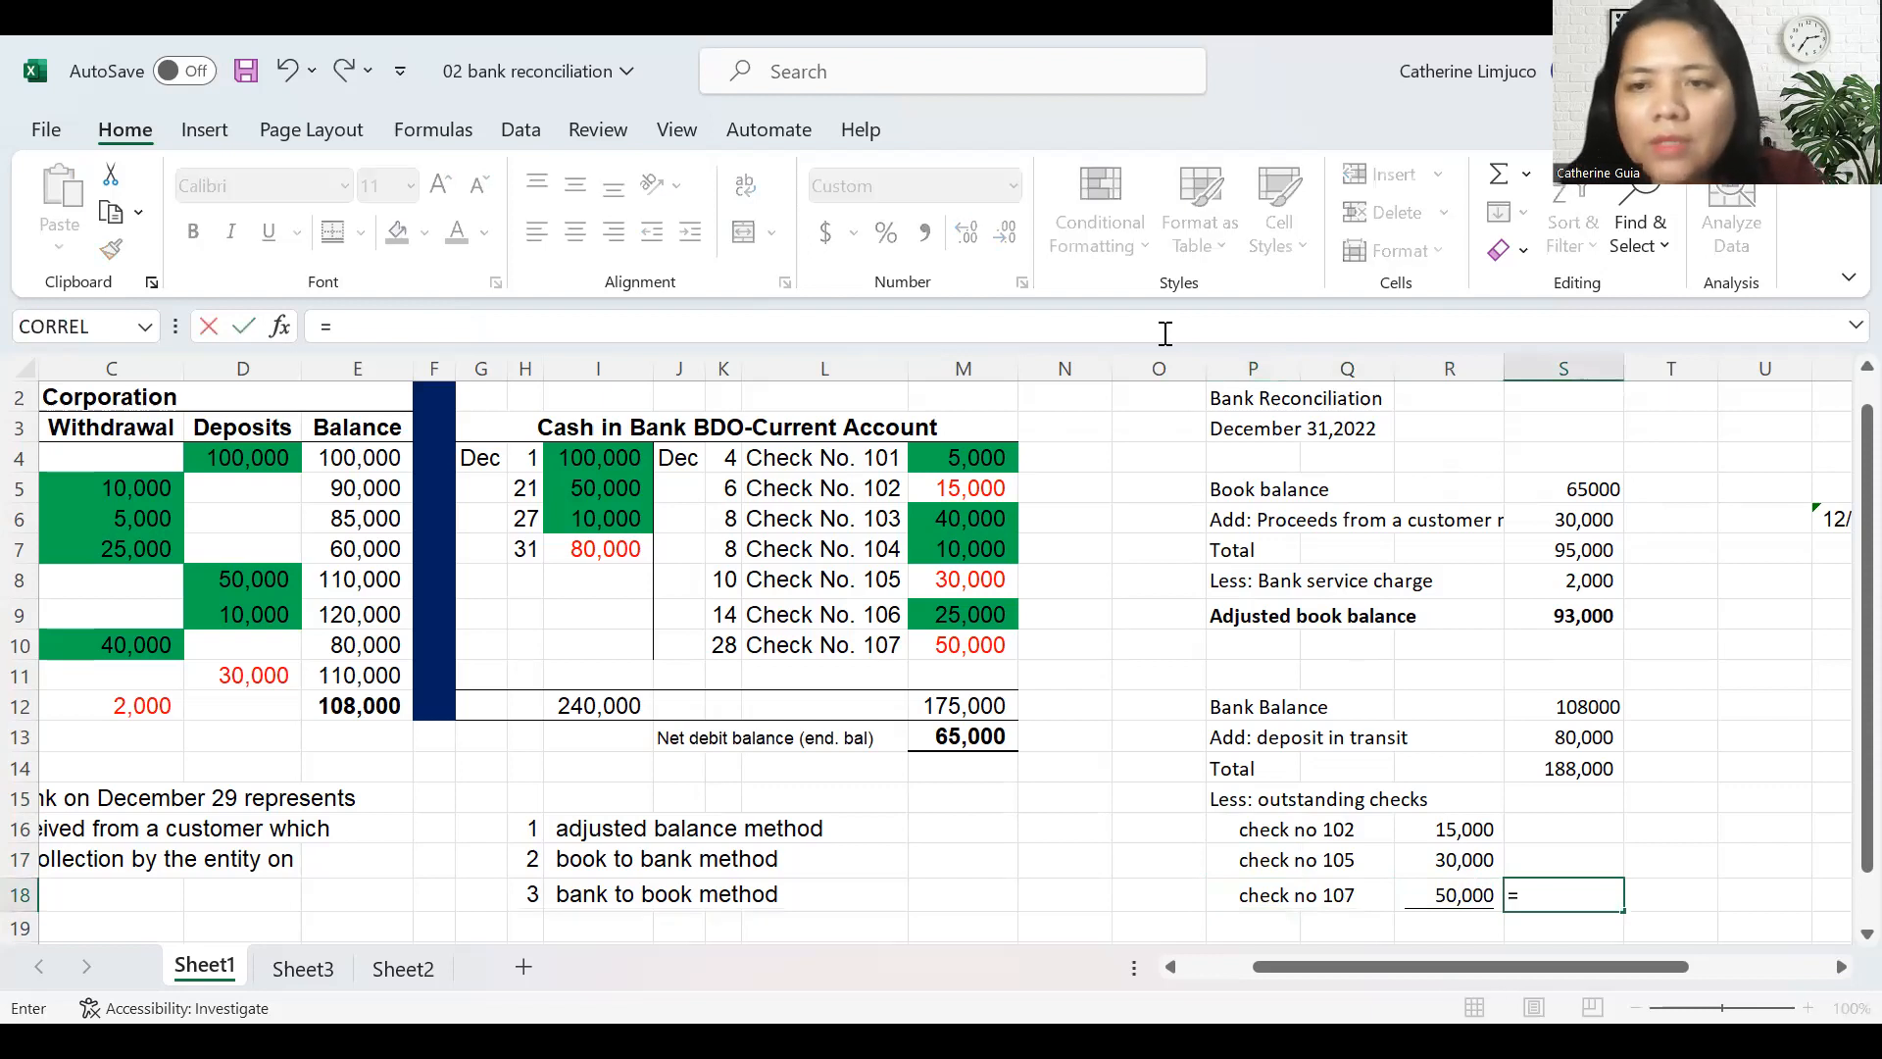
pyautogui.write('sum(R16:R18')
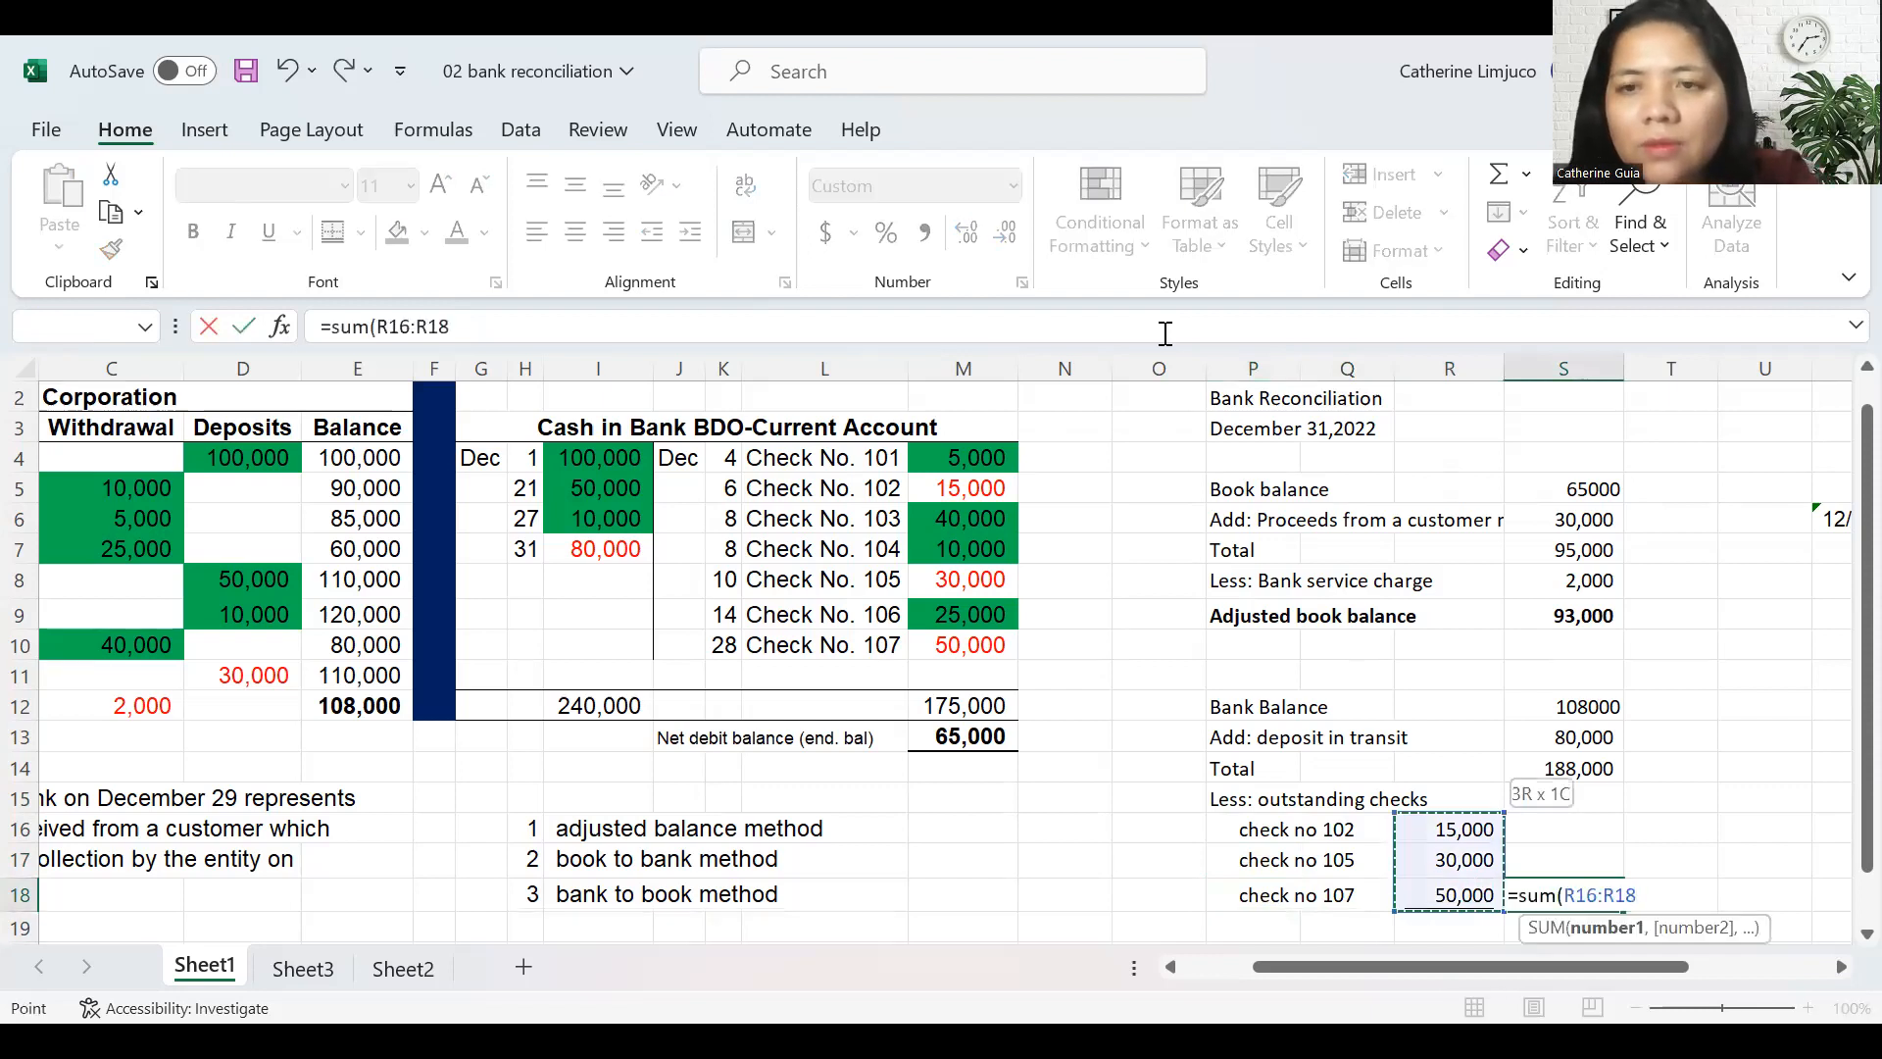
pyautogui.hotkey('ctrl', 'Return')
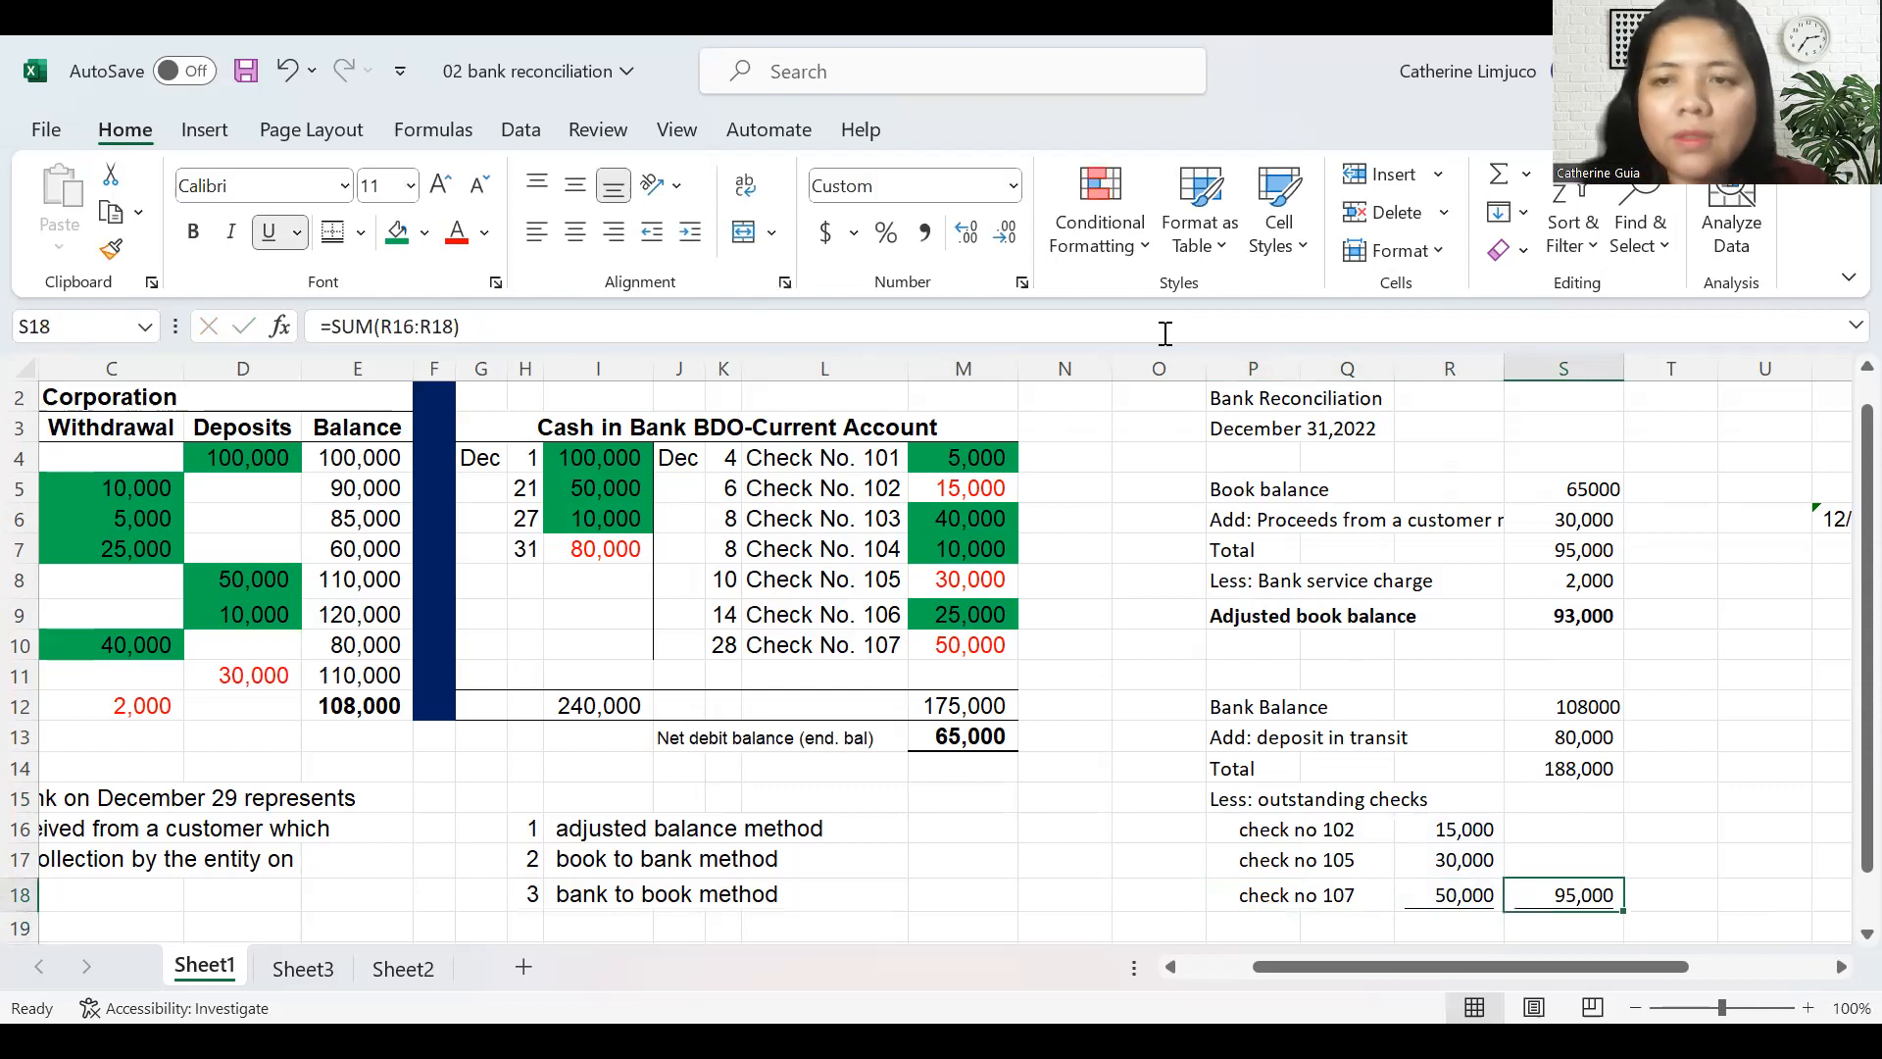
# - Subtract the outstanding checks from the bank section's total in S19 with the formula =S14-S18
pyautogui.press('Down')
pyautogui.write('=')
pyautogui.press('Up')
pyautogui.press('Up')
pyautogui.press('Up')
pyautogui.press('Up')
pyautogui.press('Up')
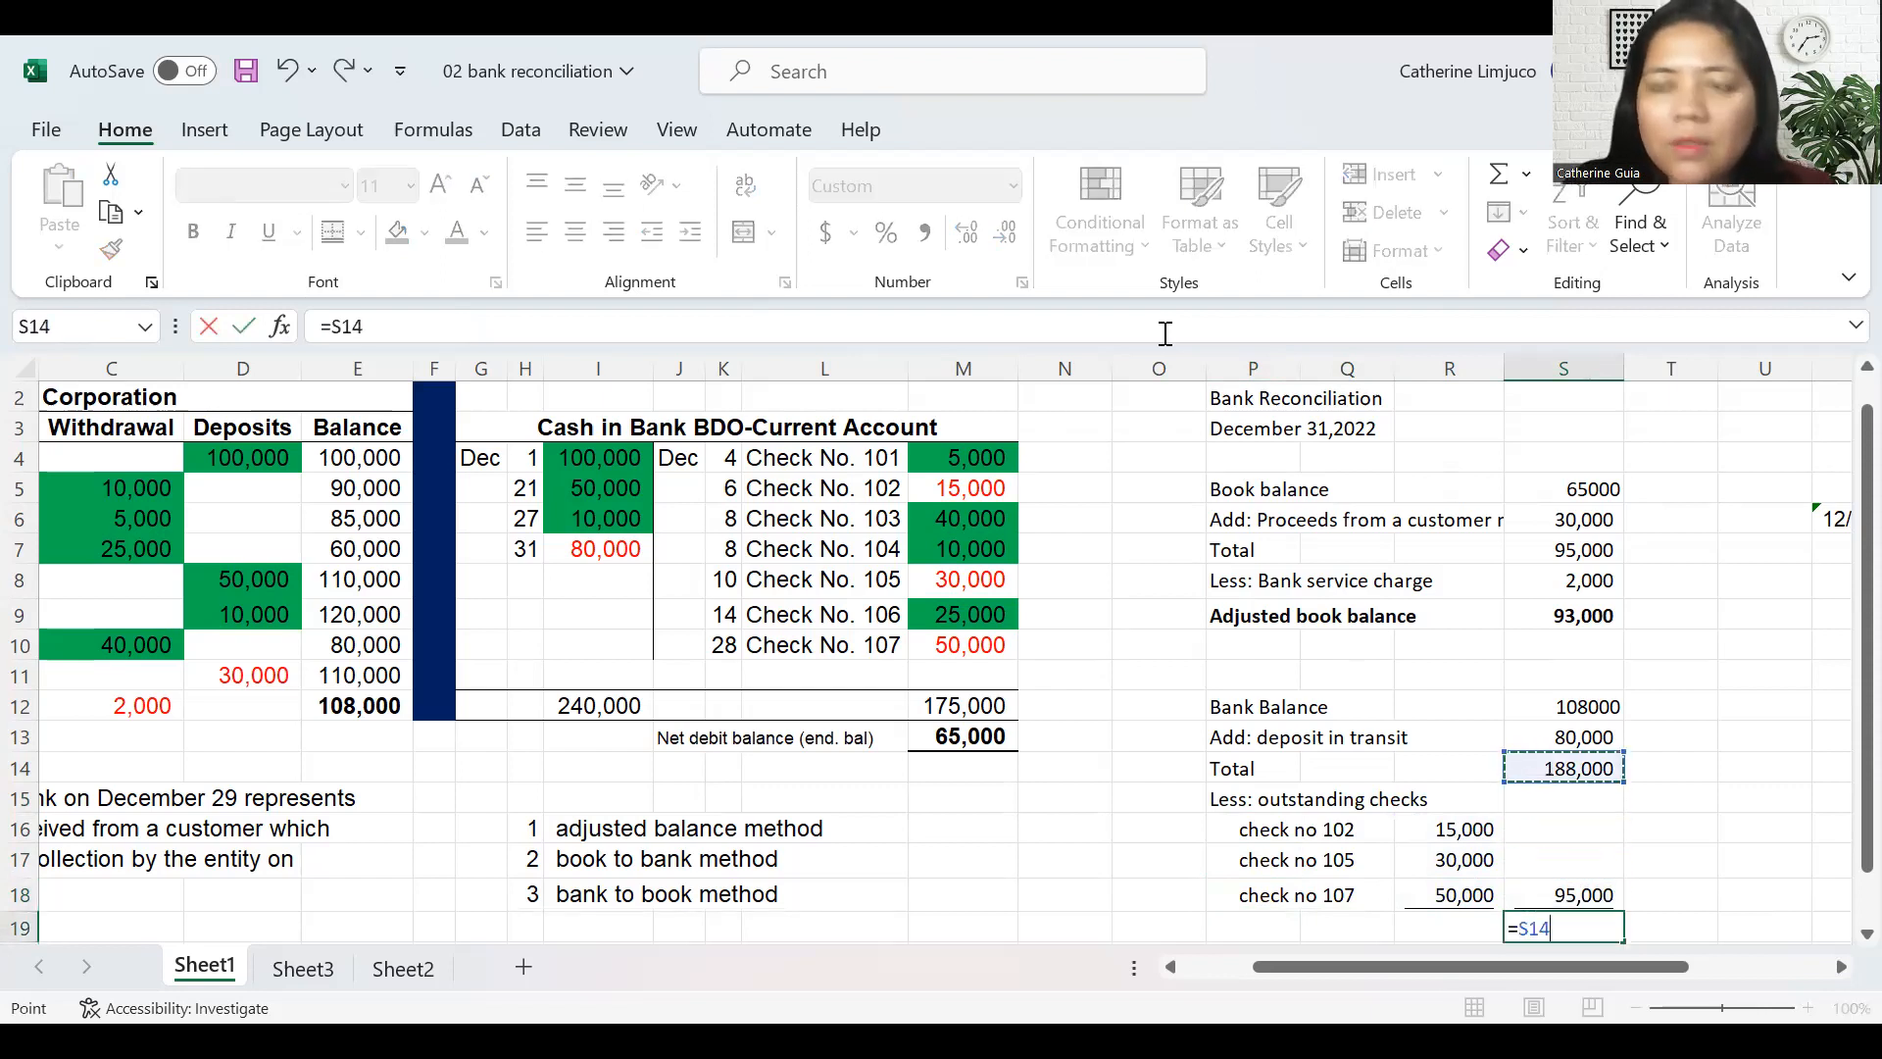
pyautogui.write('-')
pyautogui.press('Up')
pyautogui.press('Return')
# - Enter the label "Adjusted bank balance" in P19
pyautogui.press('Up')
pyautogui.press('Left')
pyautogui.press('Left')
pyautogui.press('Left')
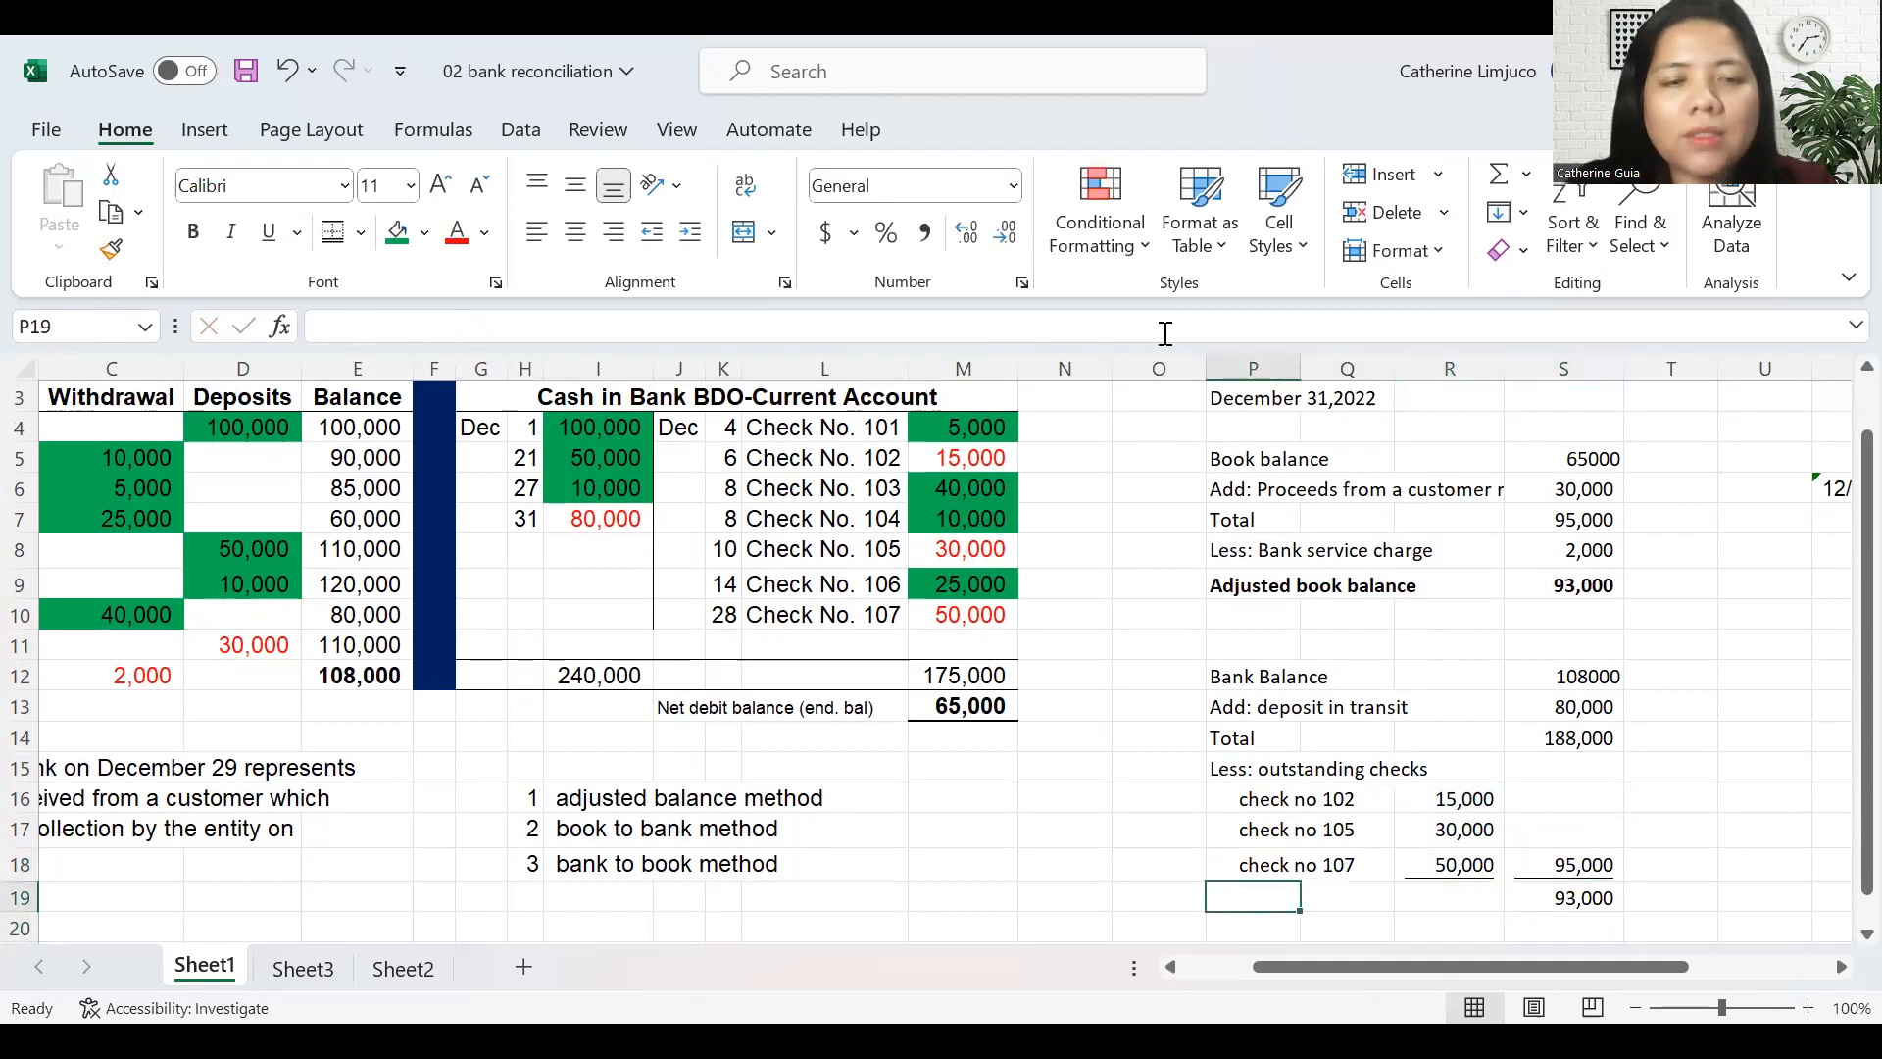
pyautogui.write('Adjusted bank balanc')
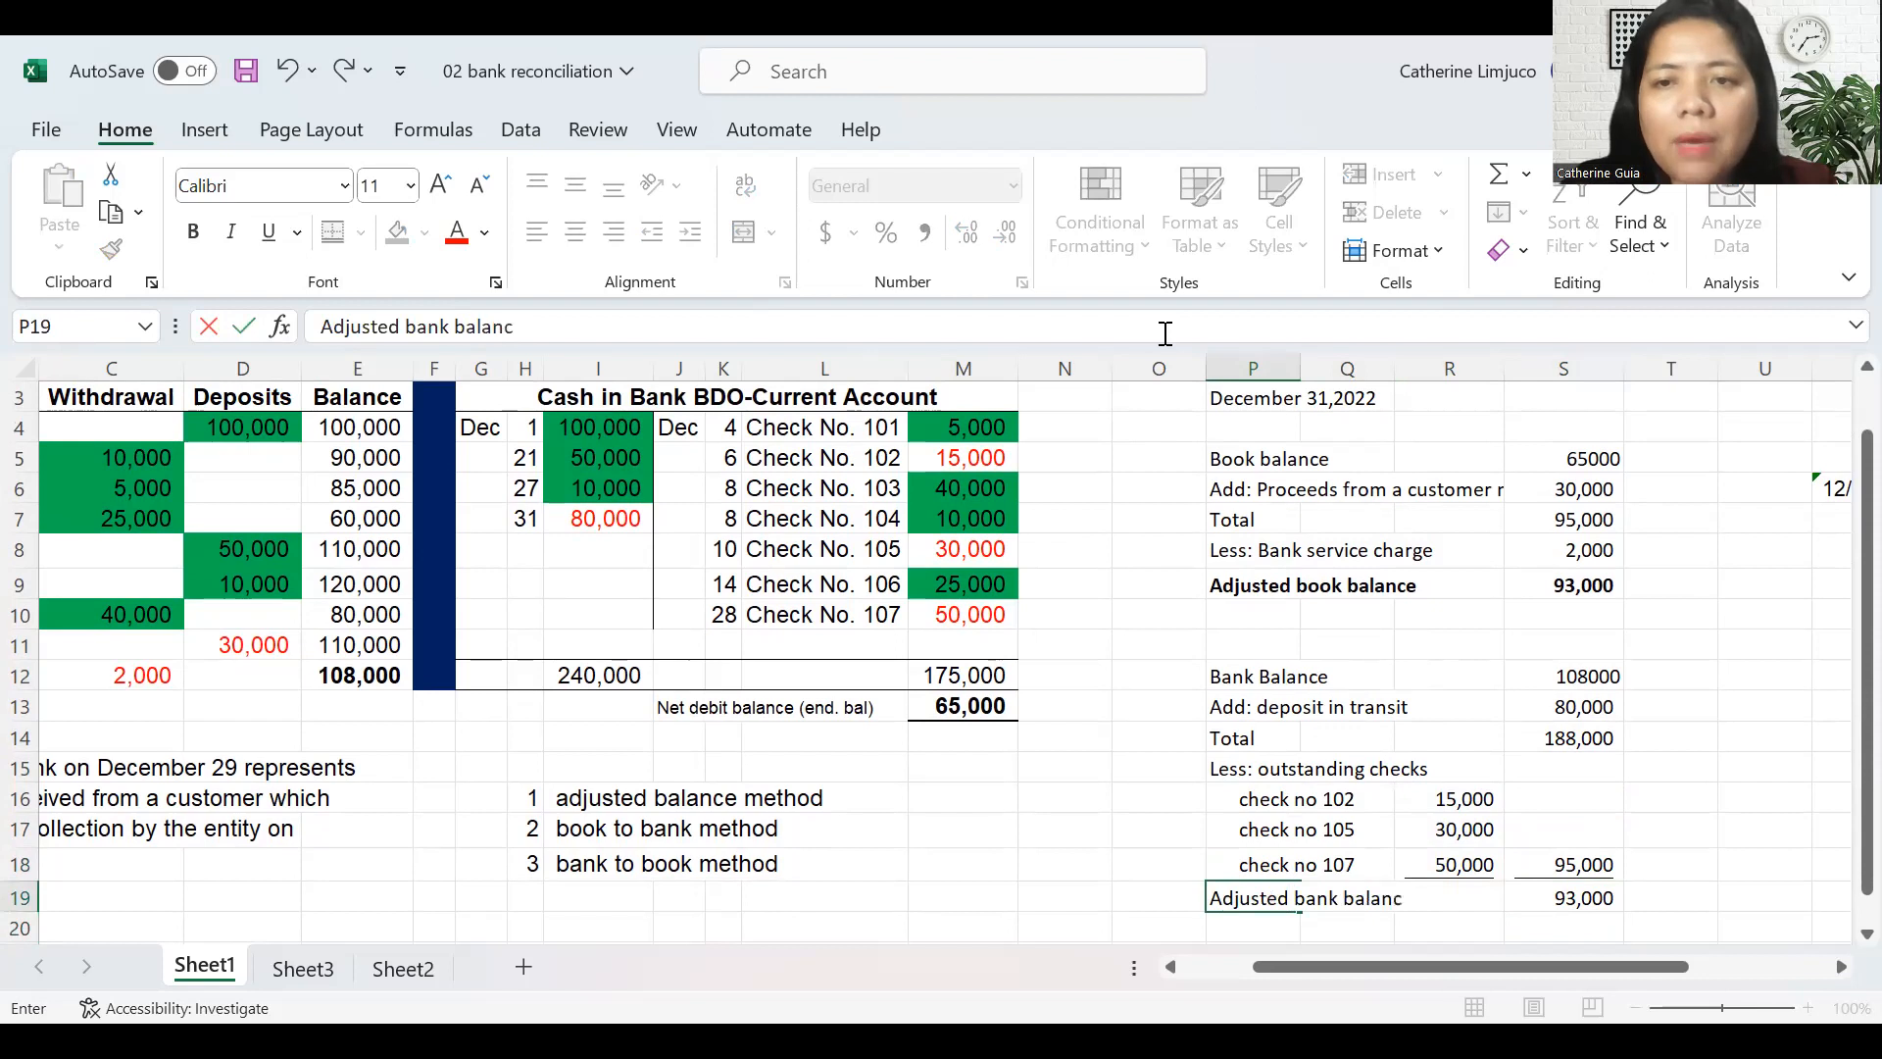
pyautogui.write('e')
pyautogui.press('Return')
# - Make the adjusted bank balance row bold from P19 to S19
pyautogui.press('Up')
pyautogui.hotkey('shift', 'Right')
pyautogui.hotkey('shift', 'Right')
pyautogui.hotkey('shift', 'Right')
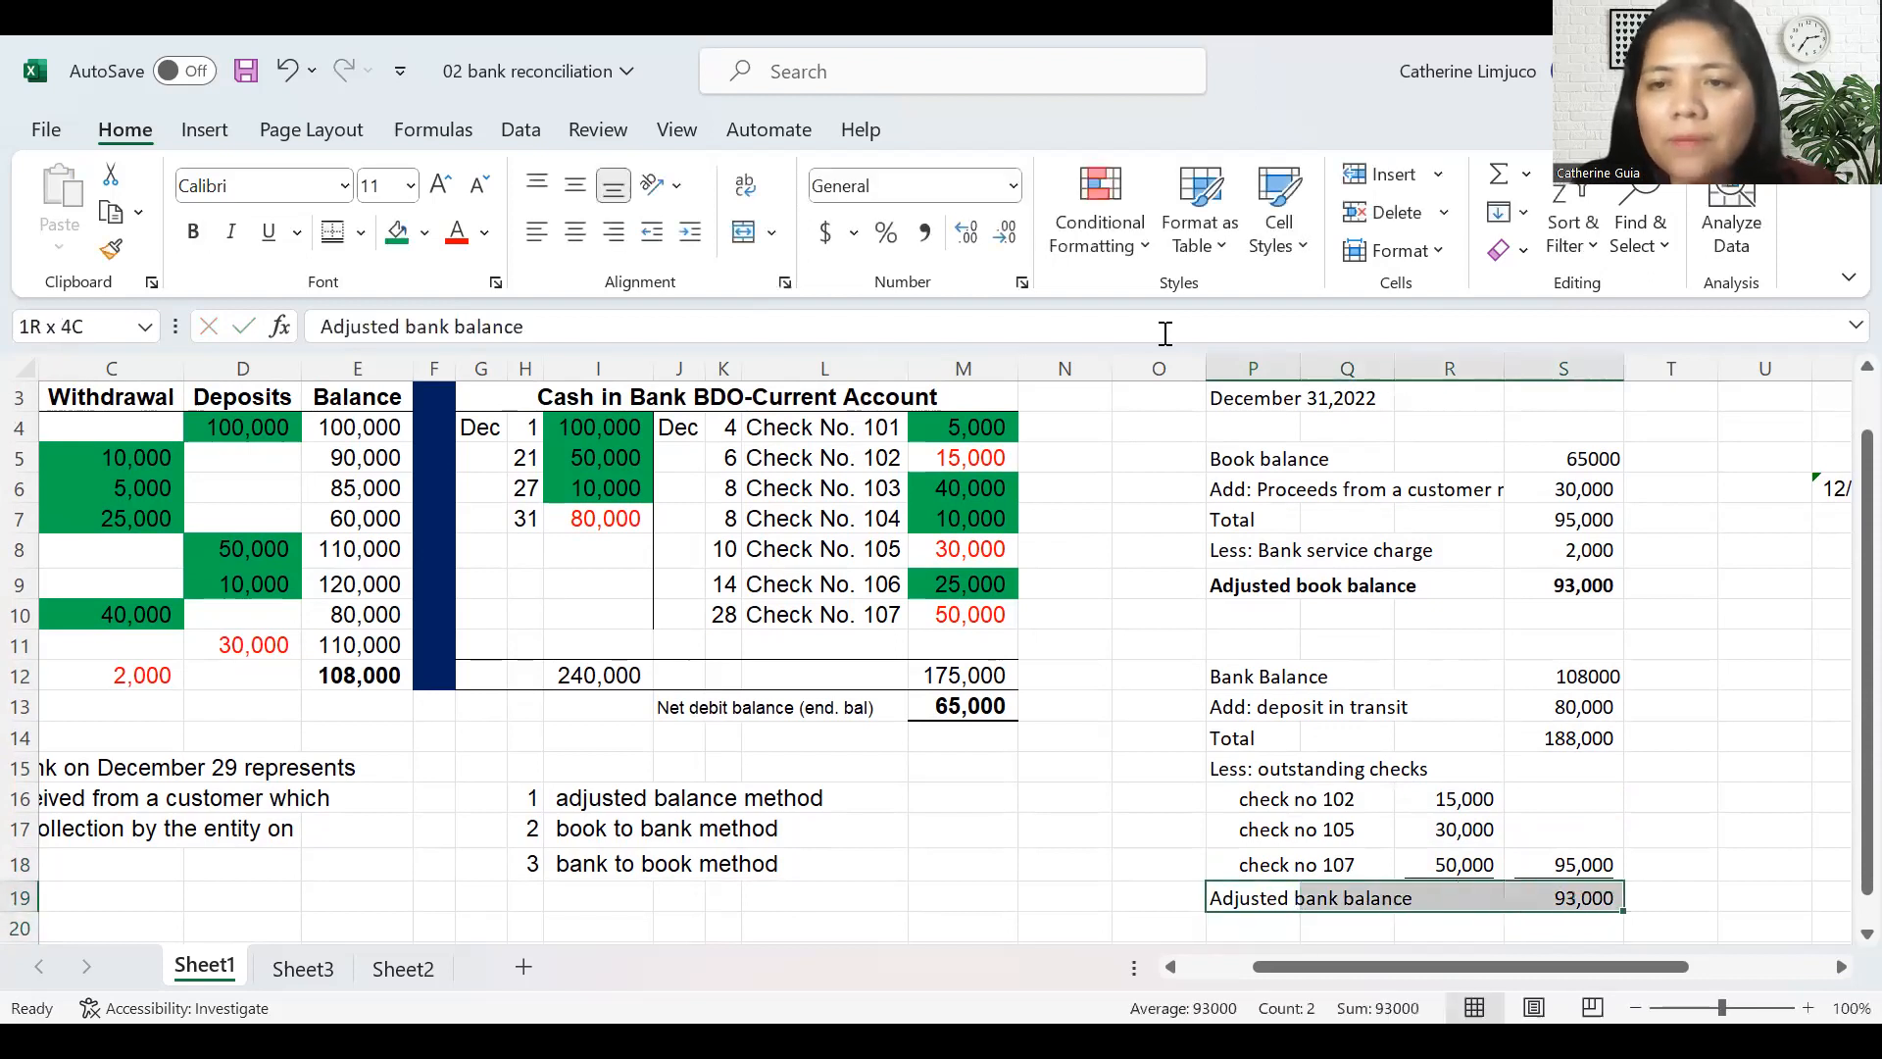
pyautogui.hotkey('ctrl', 'b')
# - Apply a top and double bottom border to the adjusted bank balance in S19 and the adjusted book balance in S9
pyautogui.press('Right')
pyautogui.press('Right')
pyautogui.press('Right')
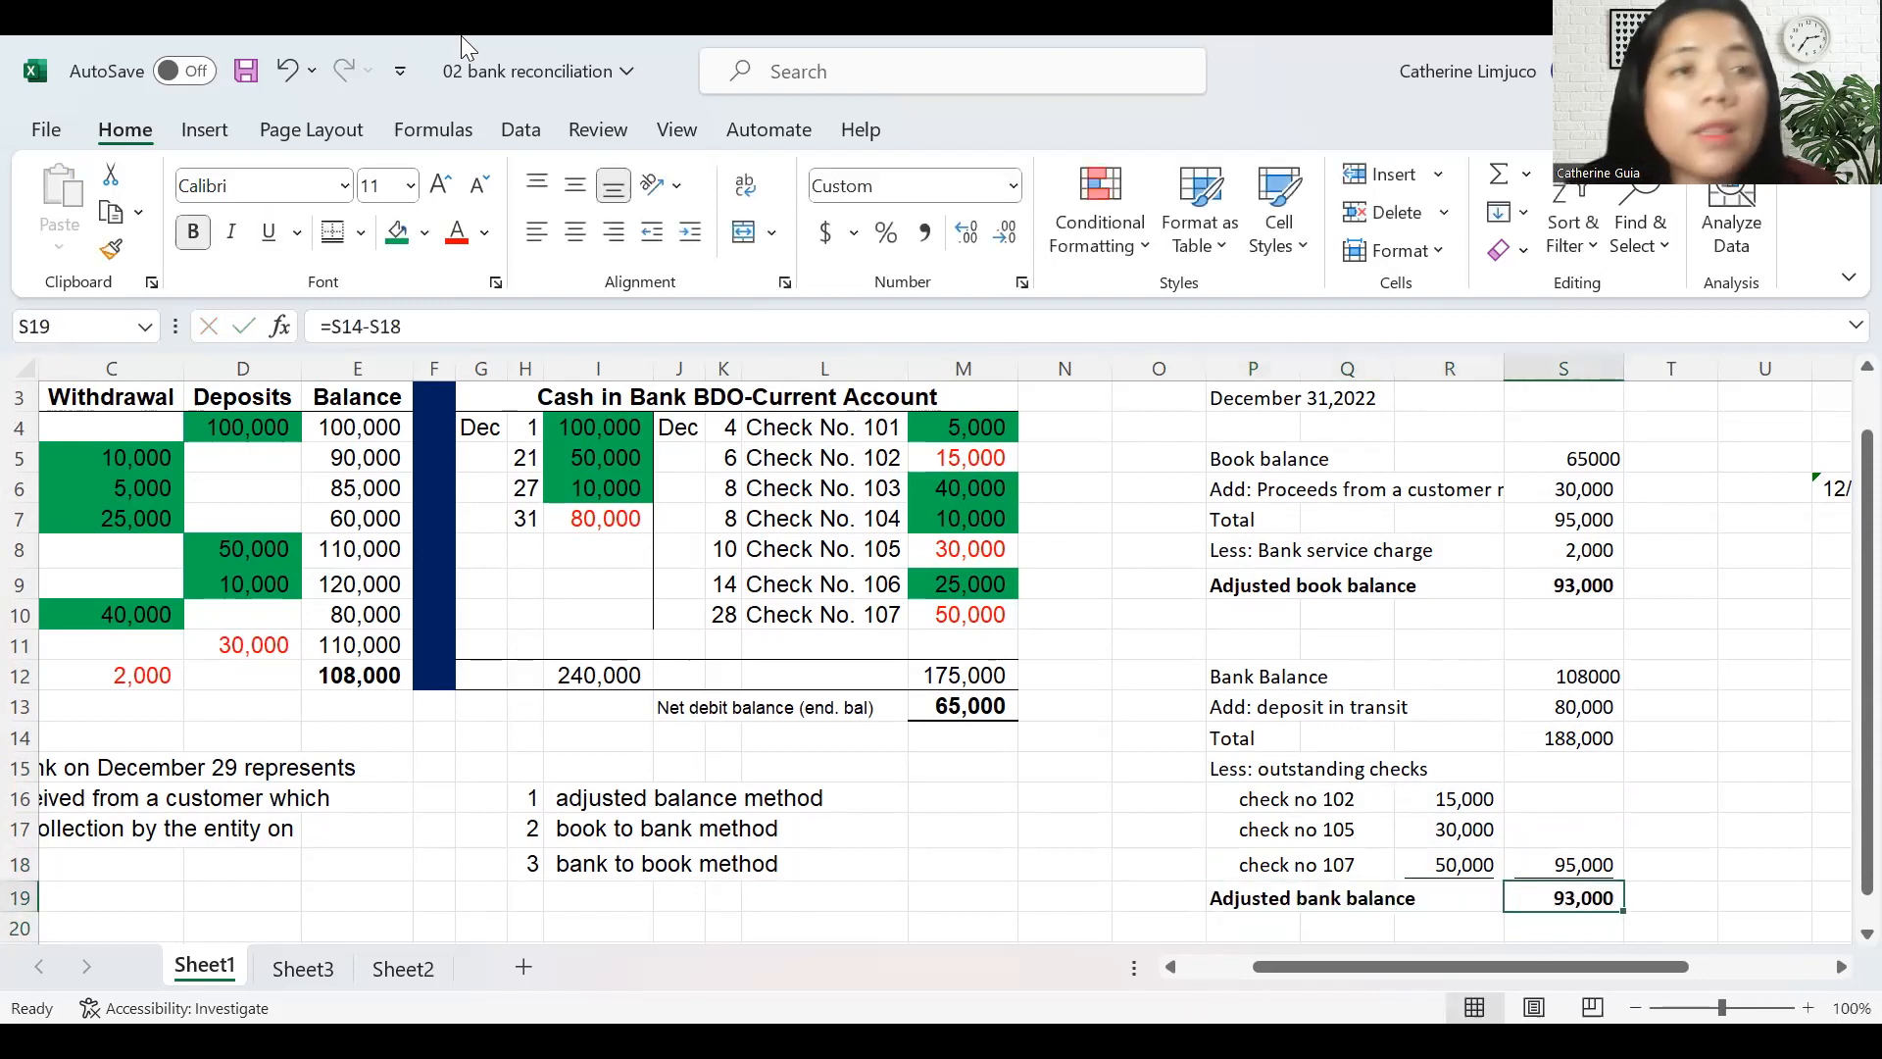
pyautogui.click(333, 242)
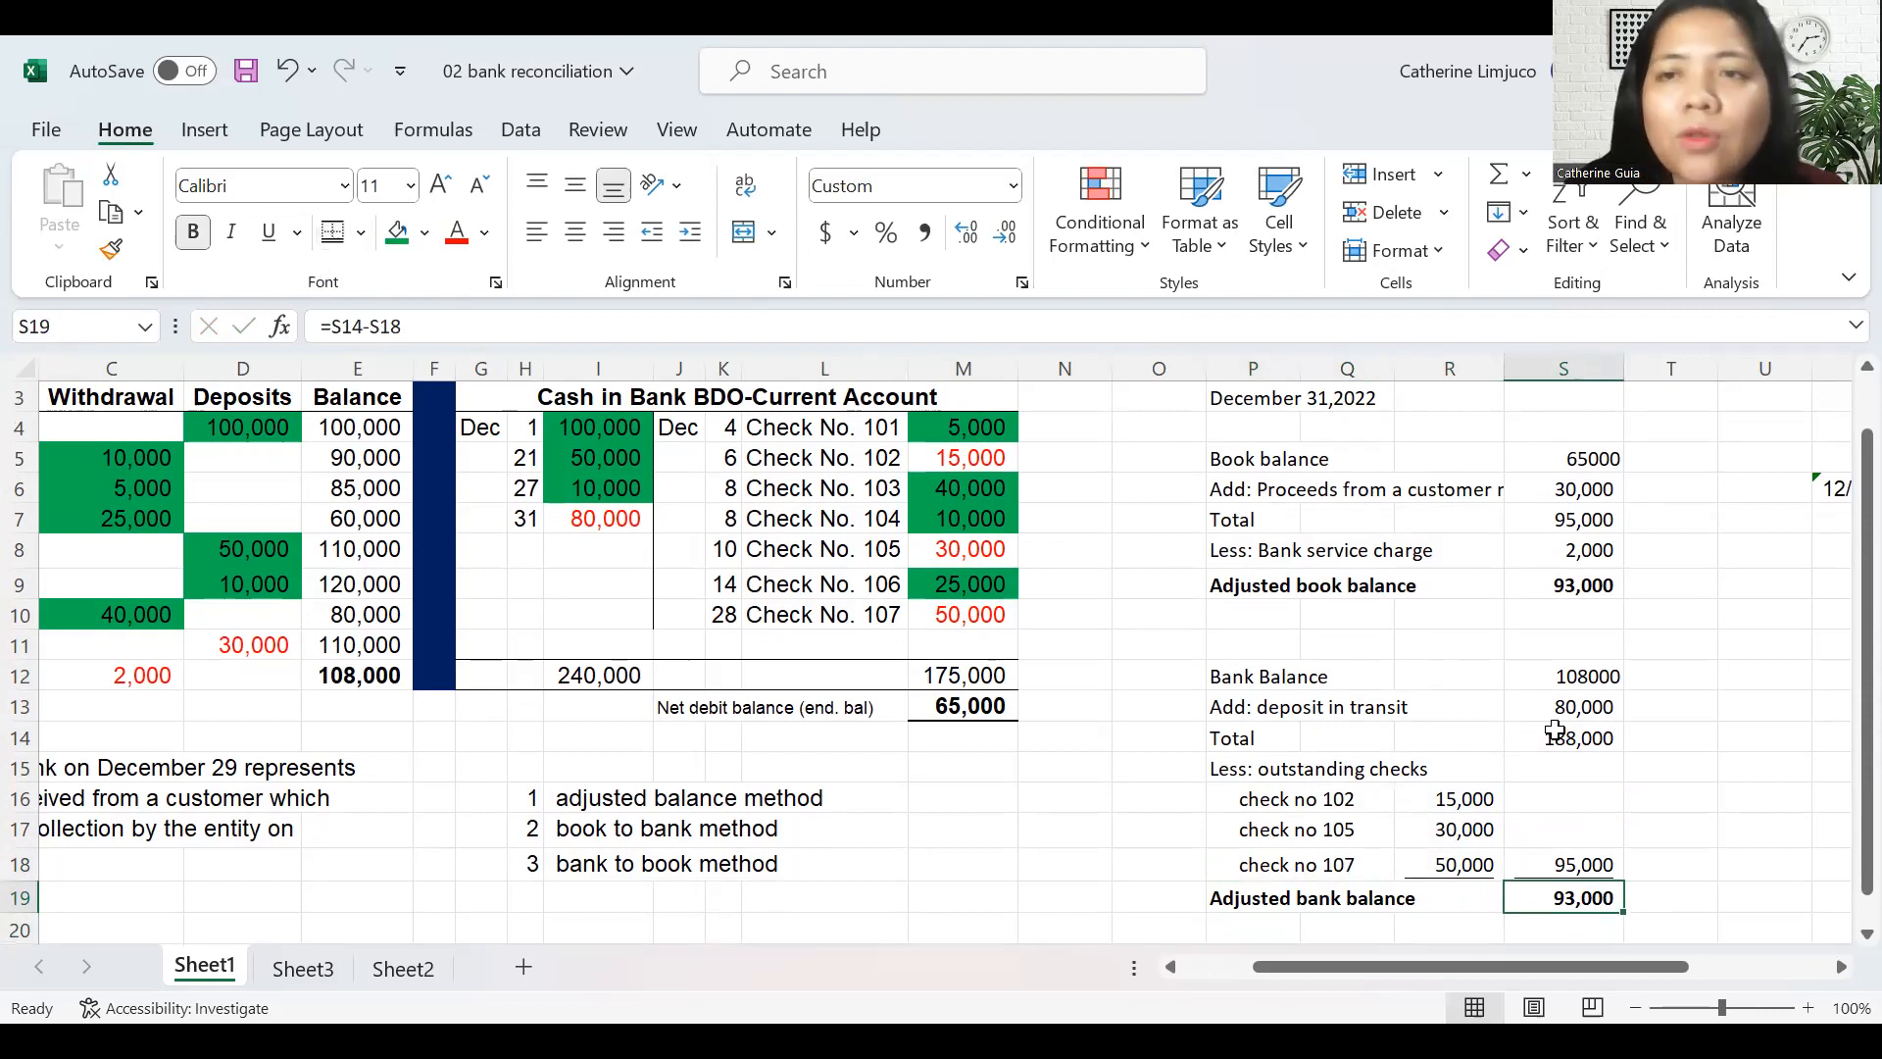
pyautogui.click(1589, 595)
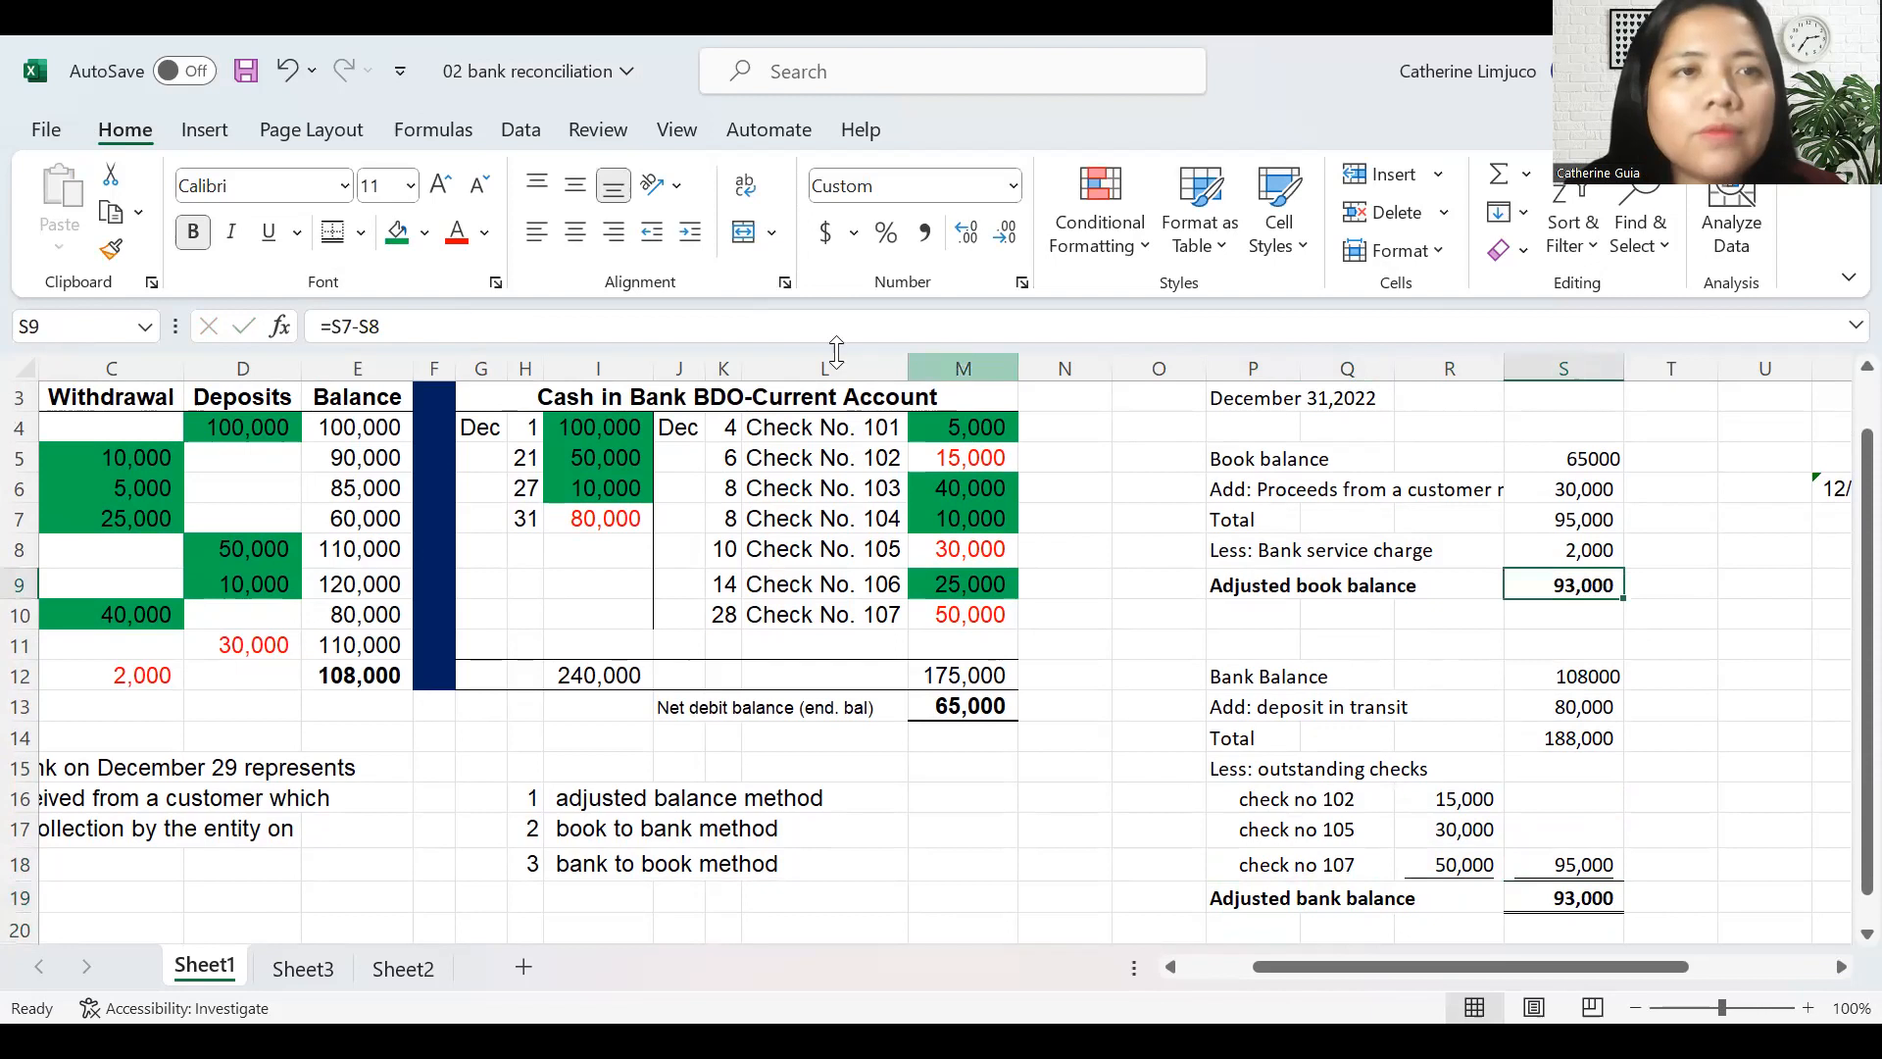
pyautogui.click(338, 243)
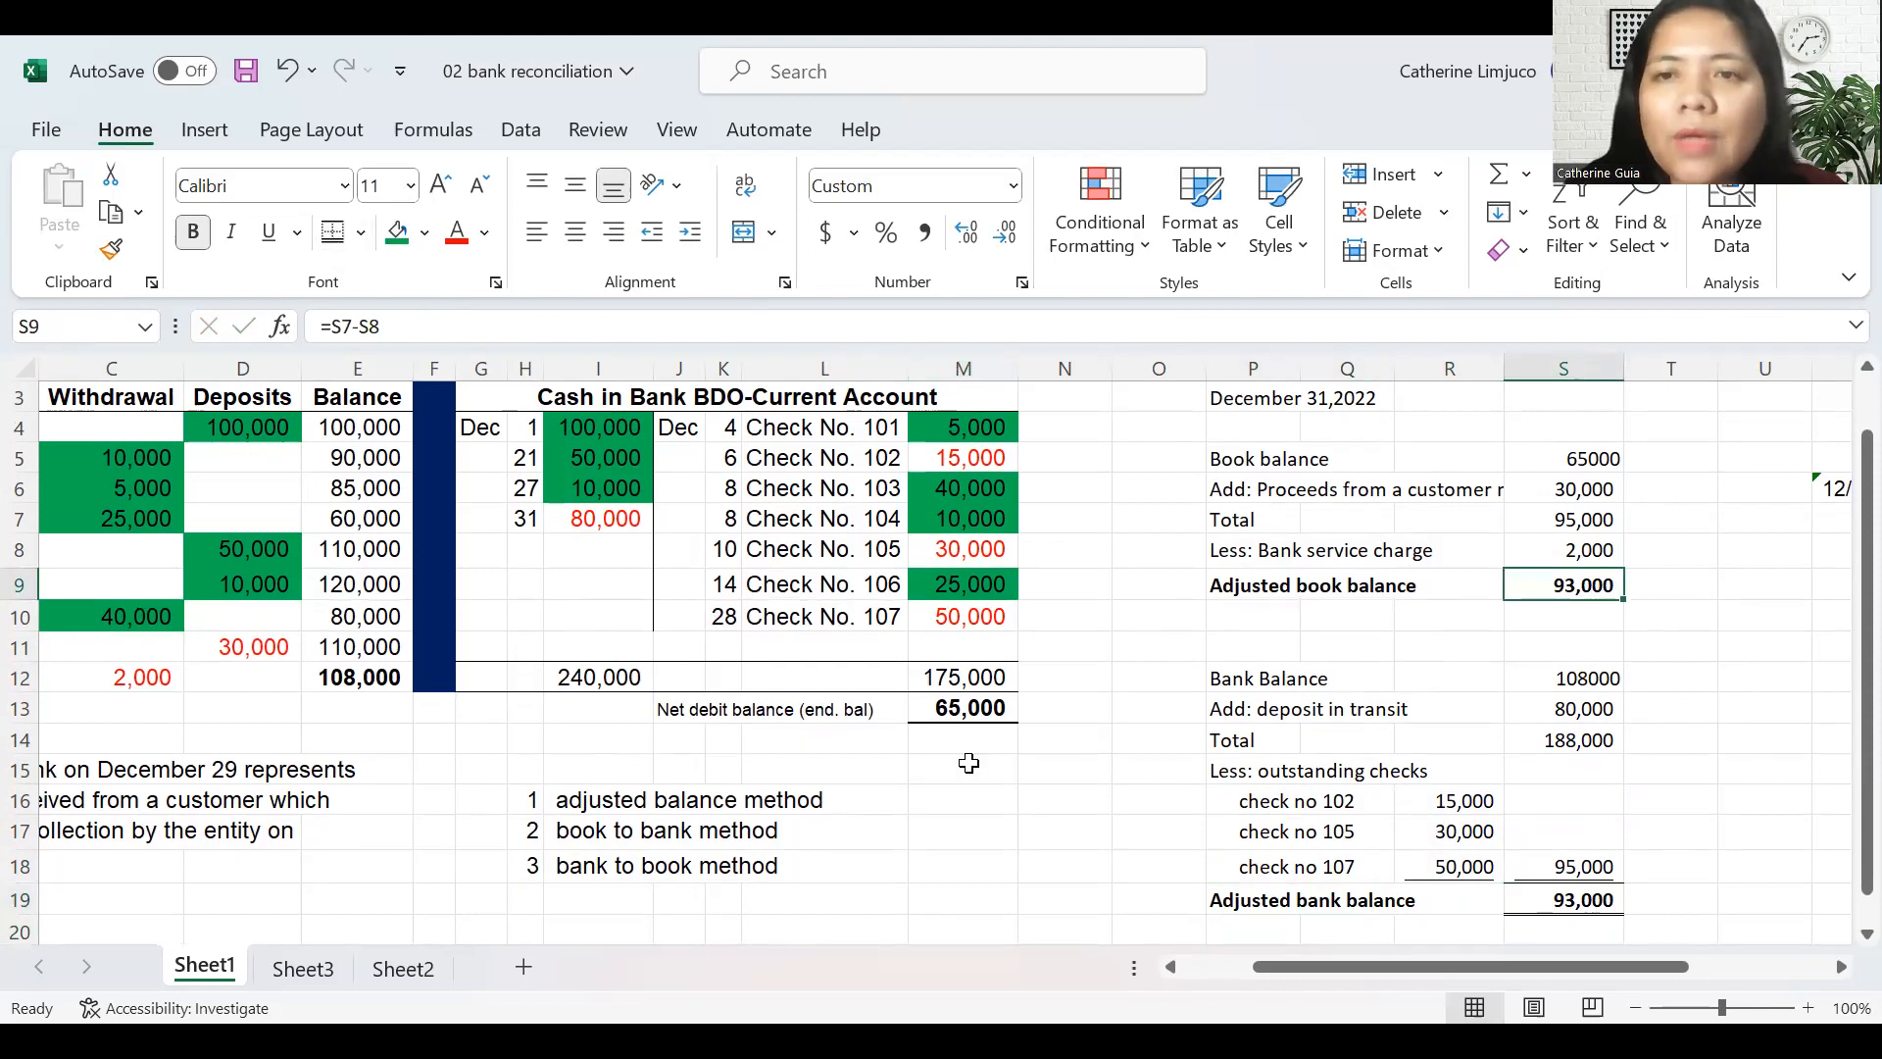
# - Review the whole bank reconciliation from the company heading down to the adjusted bank balance
pyautogui.click(1304, 617)
pyautogui.press('Up')
pyautogui.press('Up')
pyautogui.press('Up')
pyautogui.press('Up')
pyautogui.press('Up')
pyautogui.press('Up')
pyautogui.press('Up')
pyautogui.press('Up')
pyautogui.press('Up')
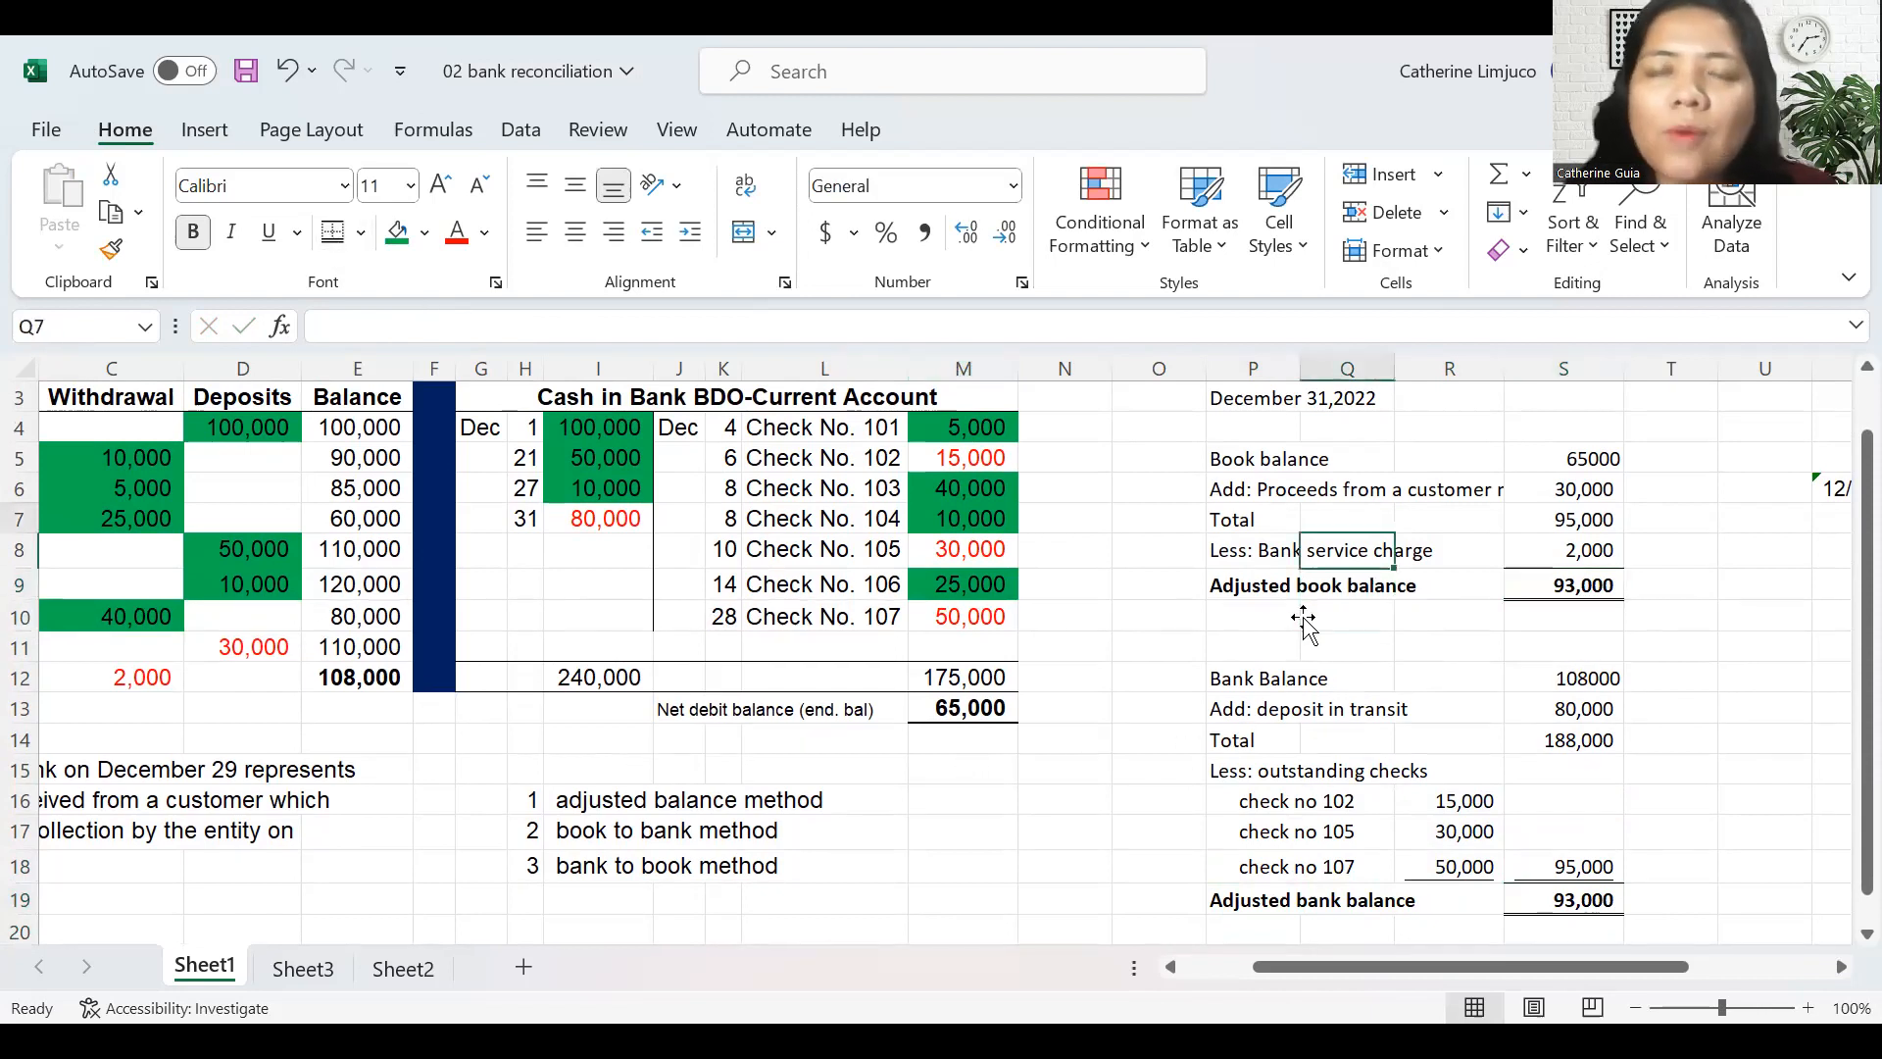
pyautogui.press('Left')
pyautogui.press('Left')
pyautogui.press('Right')
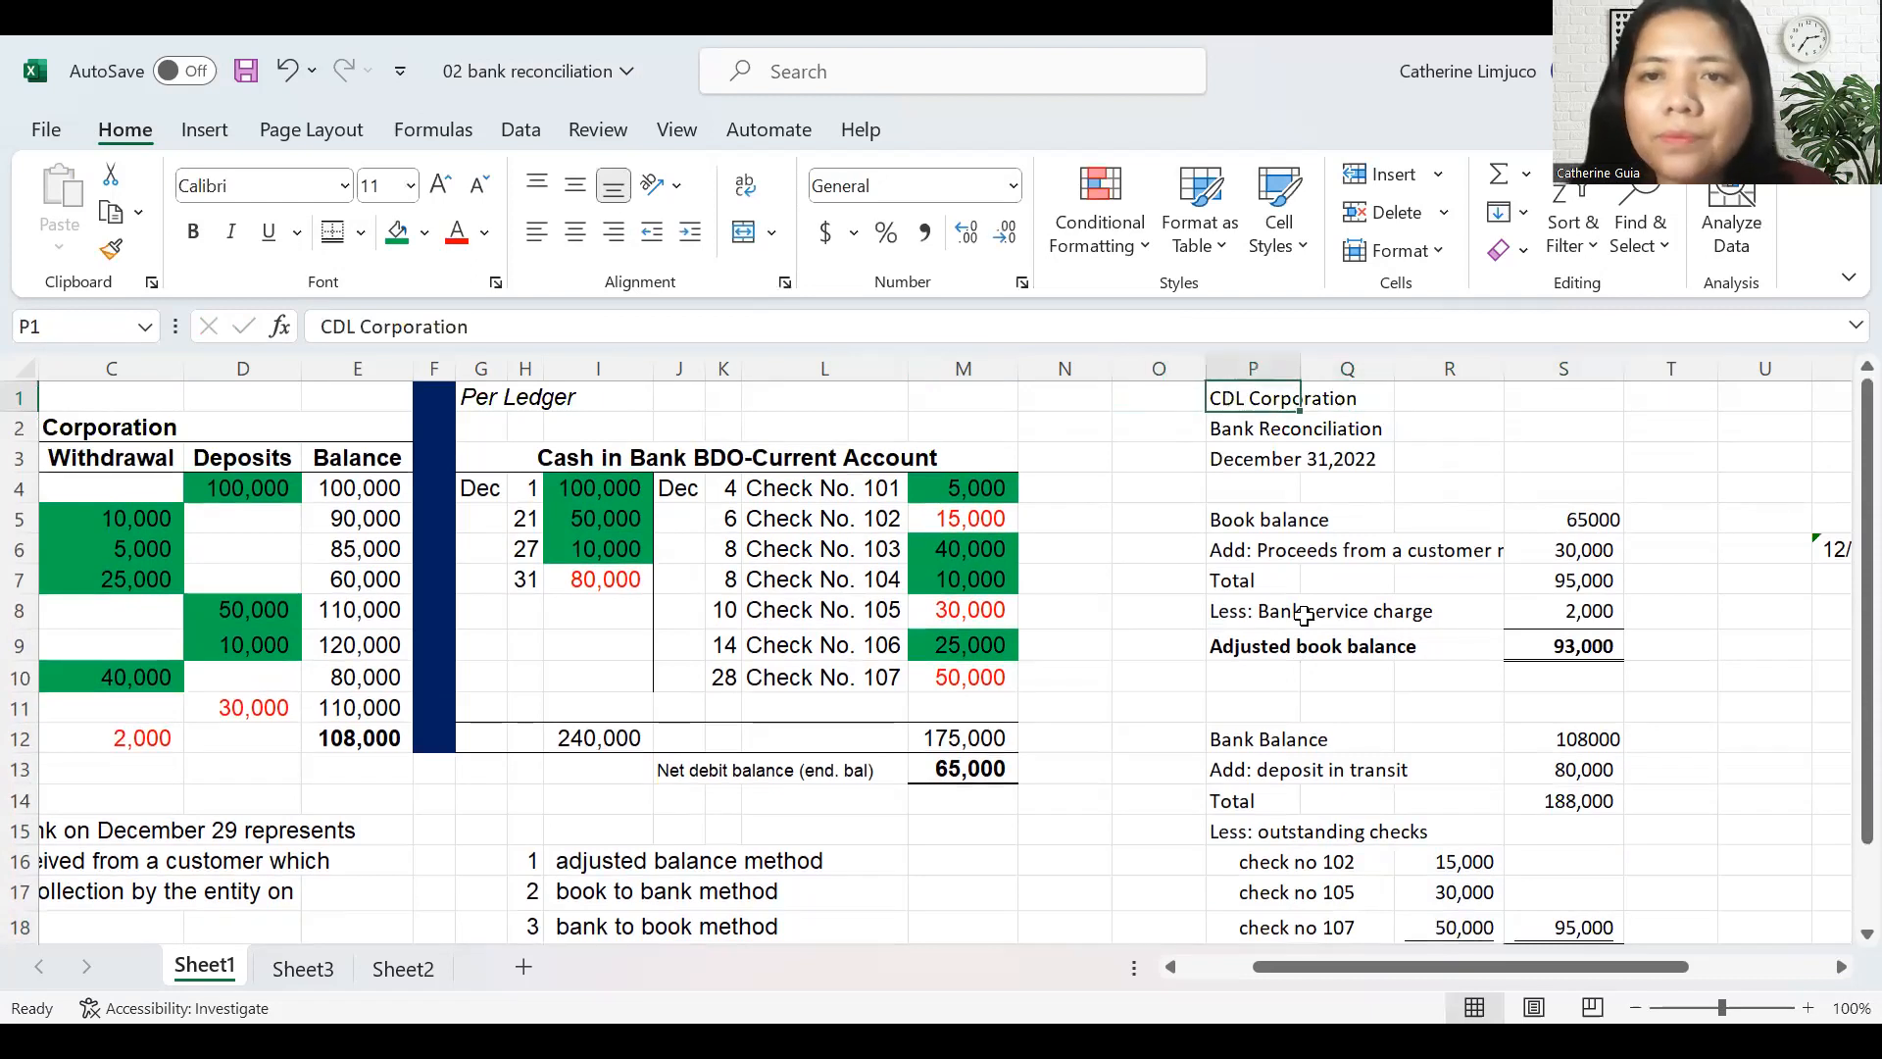
pyautogui.press('Down')
pyautogui.press('Down')
pyautogui.press('Down')
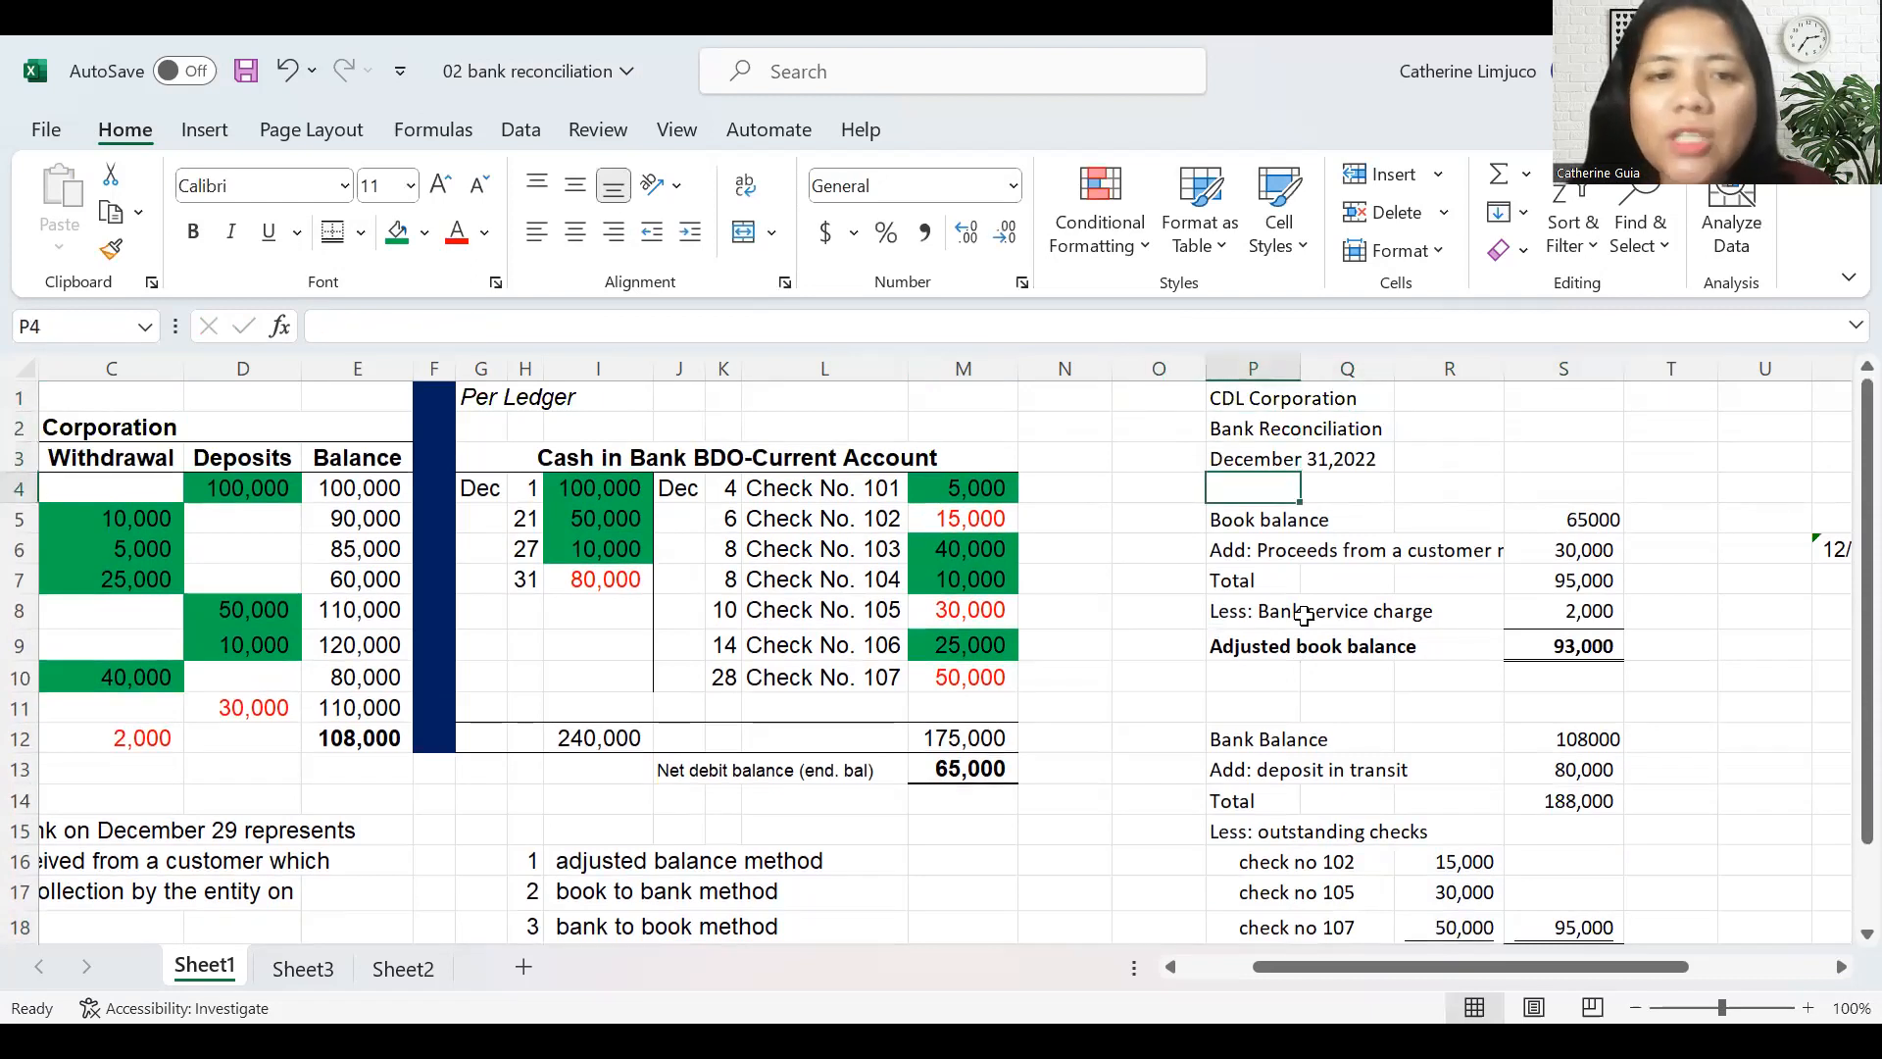
pyautogui.press('Down')
pyautogui.press('Down')
pyautogui.press('Down')
pyautogui.press('Down')
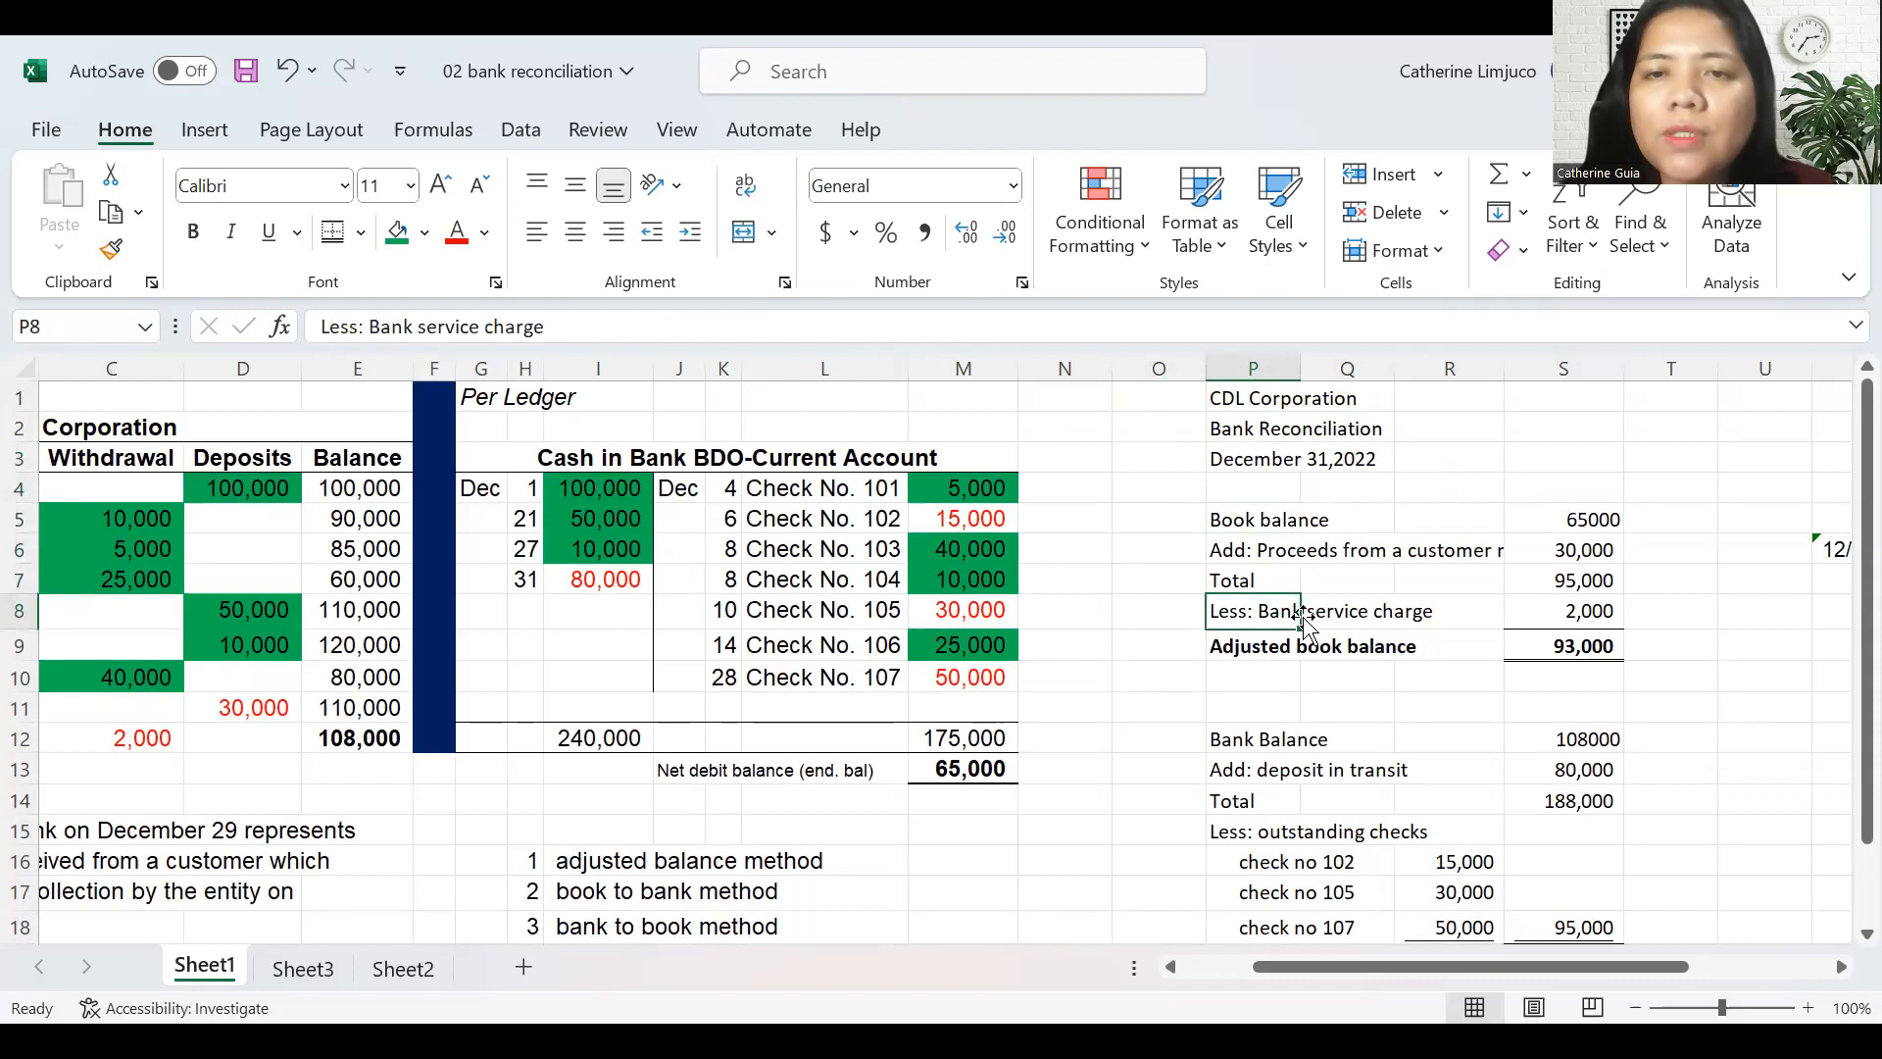
pyautogui.press('Down')
pyautogui.press('Down')
pyautogui.press('Down')
pyautogui.press('Down')
pyautogui.press('Down')
pyautogui.press('Down')
pyautogui.press('Down')
pyautogui.press('Down')
pyautogui.press('Down')
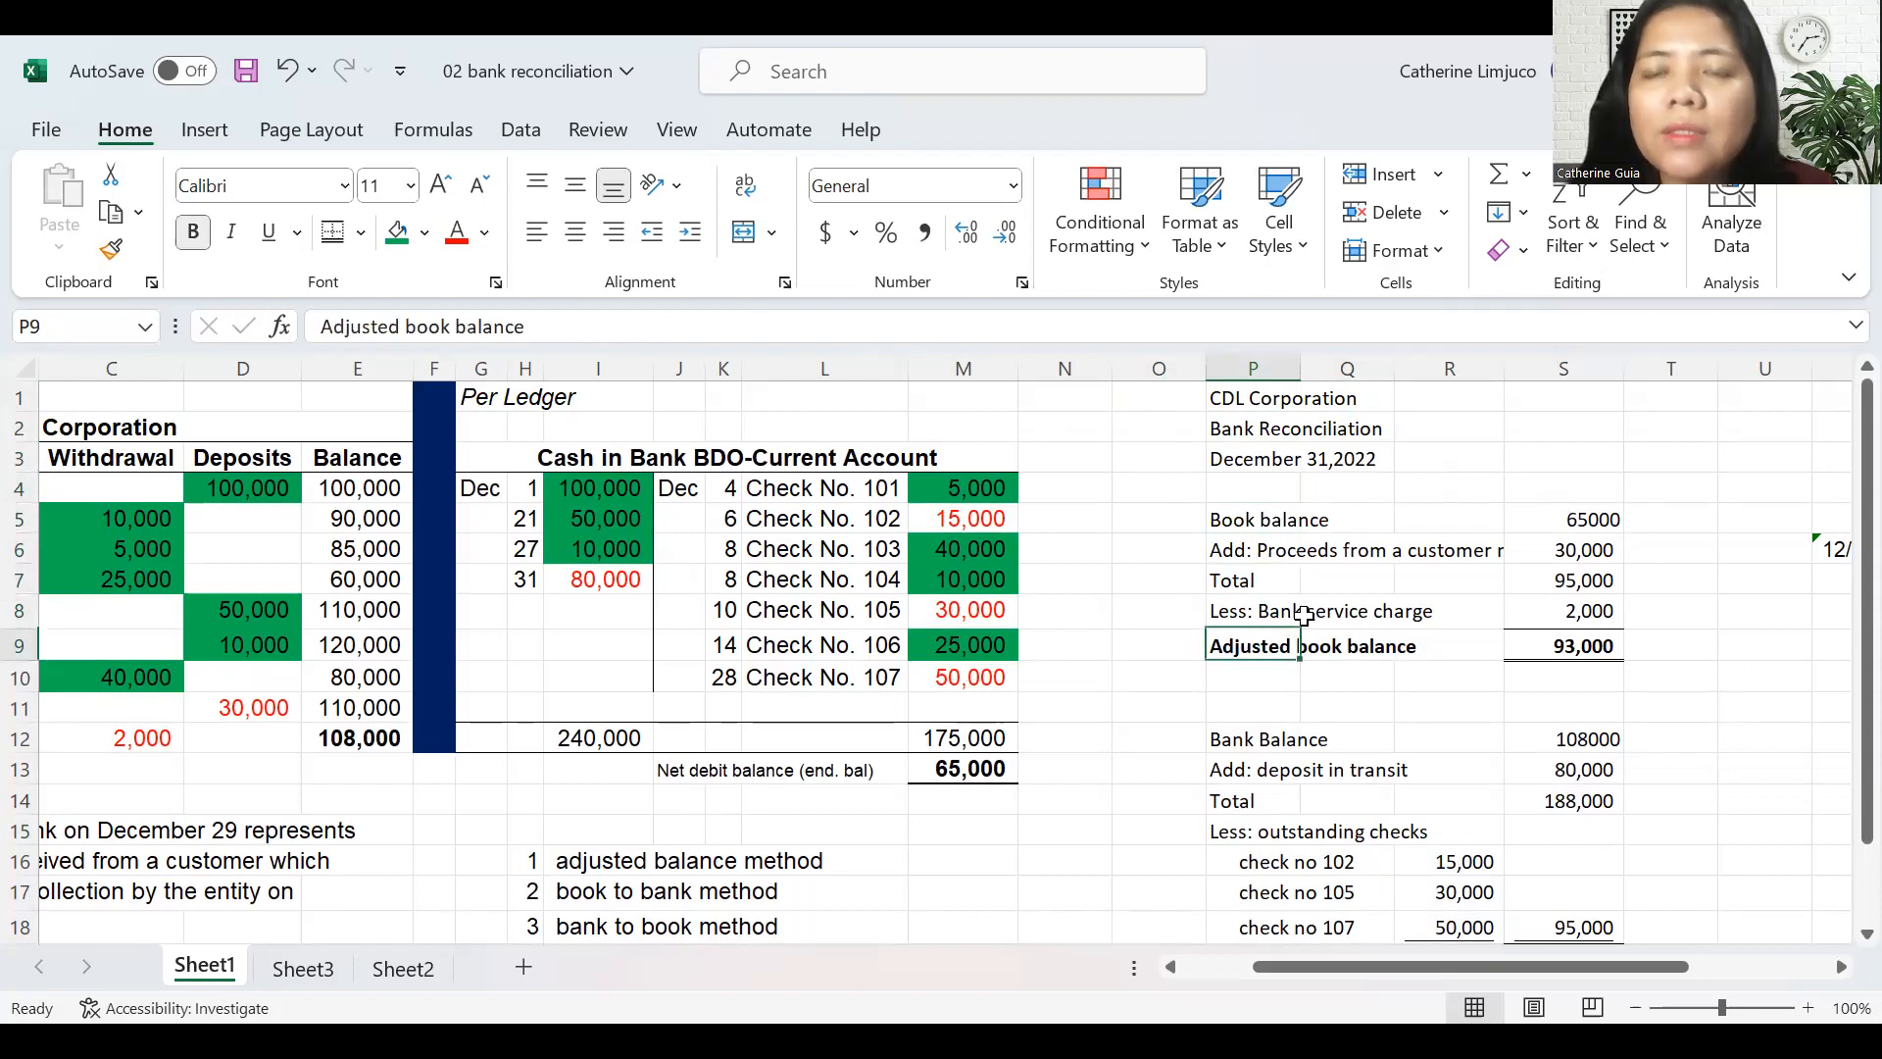
pyautogui.press('Down')
pyautogui.press('Down')
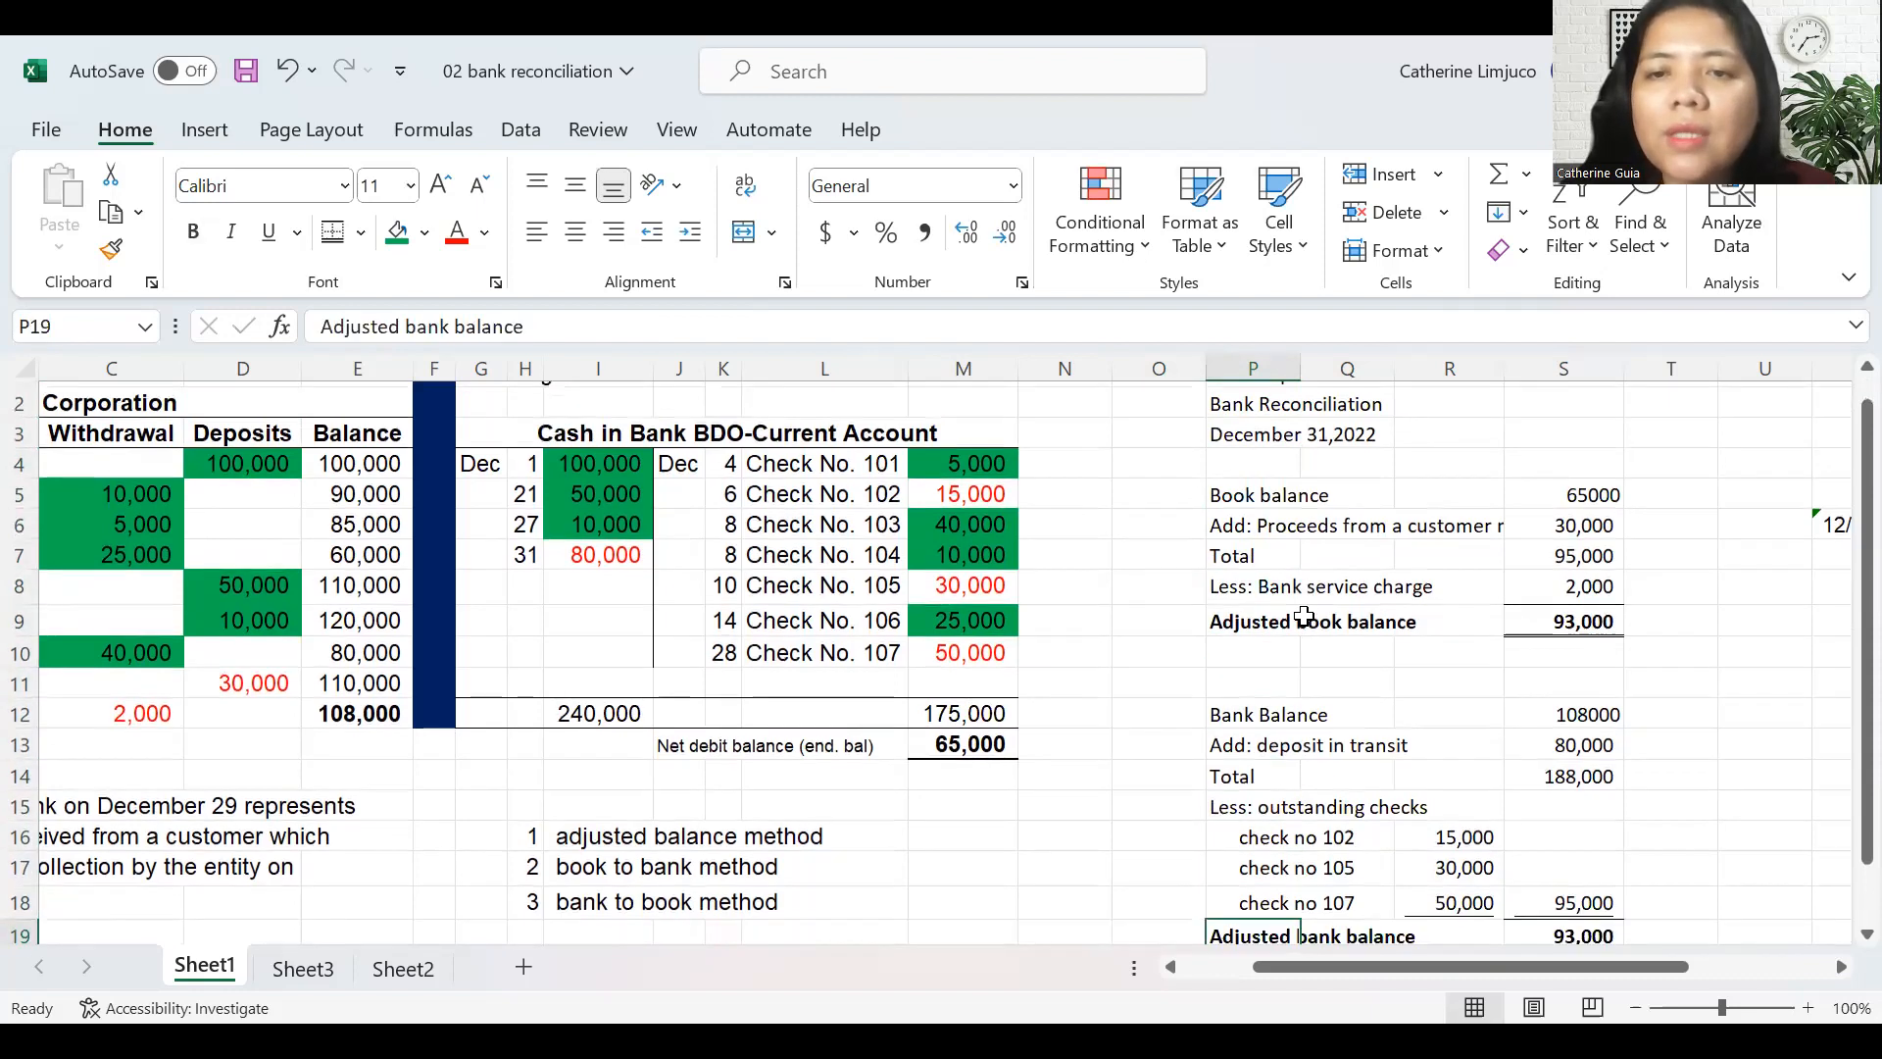
pyautogui.press('Down')
pyautogui.press('Down')
pyautogui.press('Up')
pyautogui.press('Up')
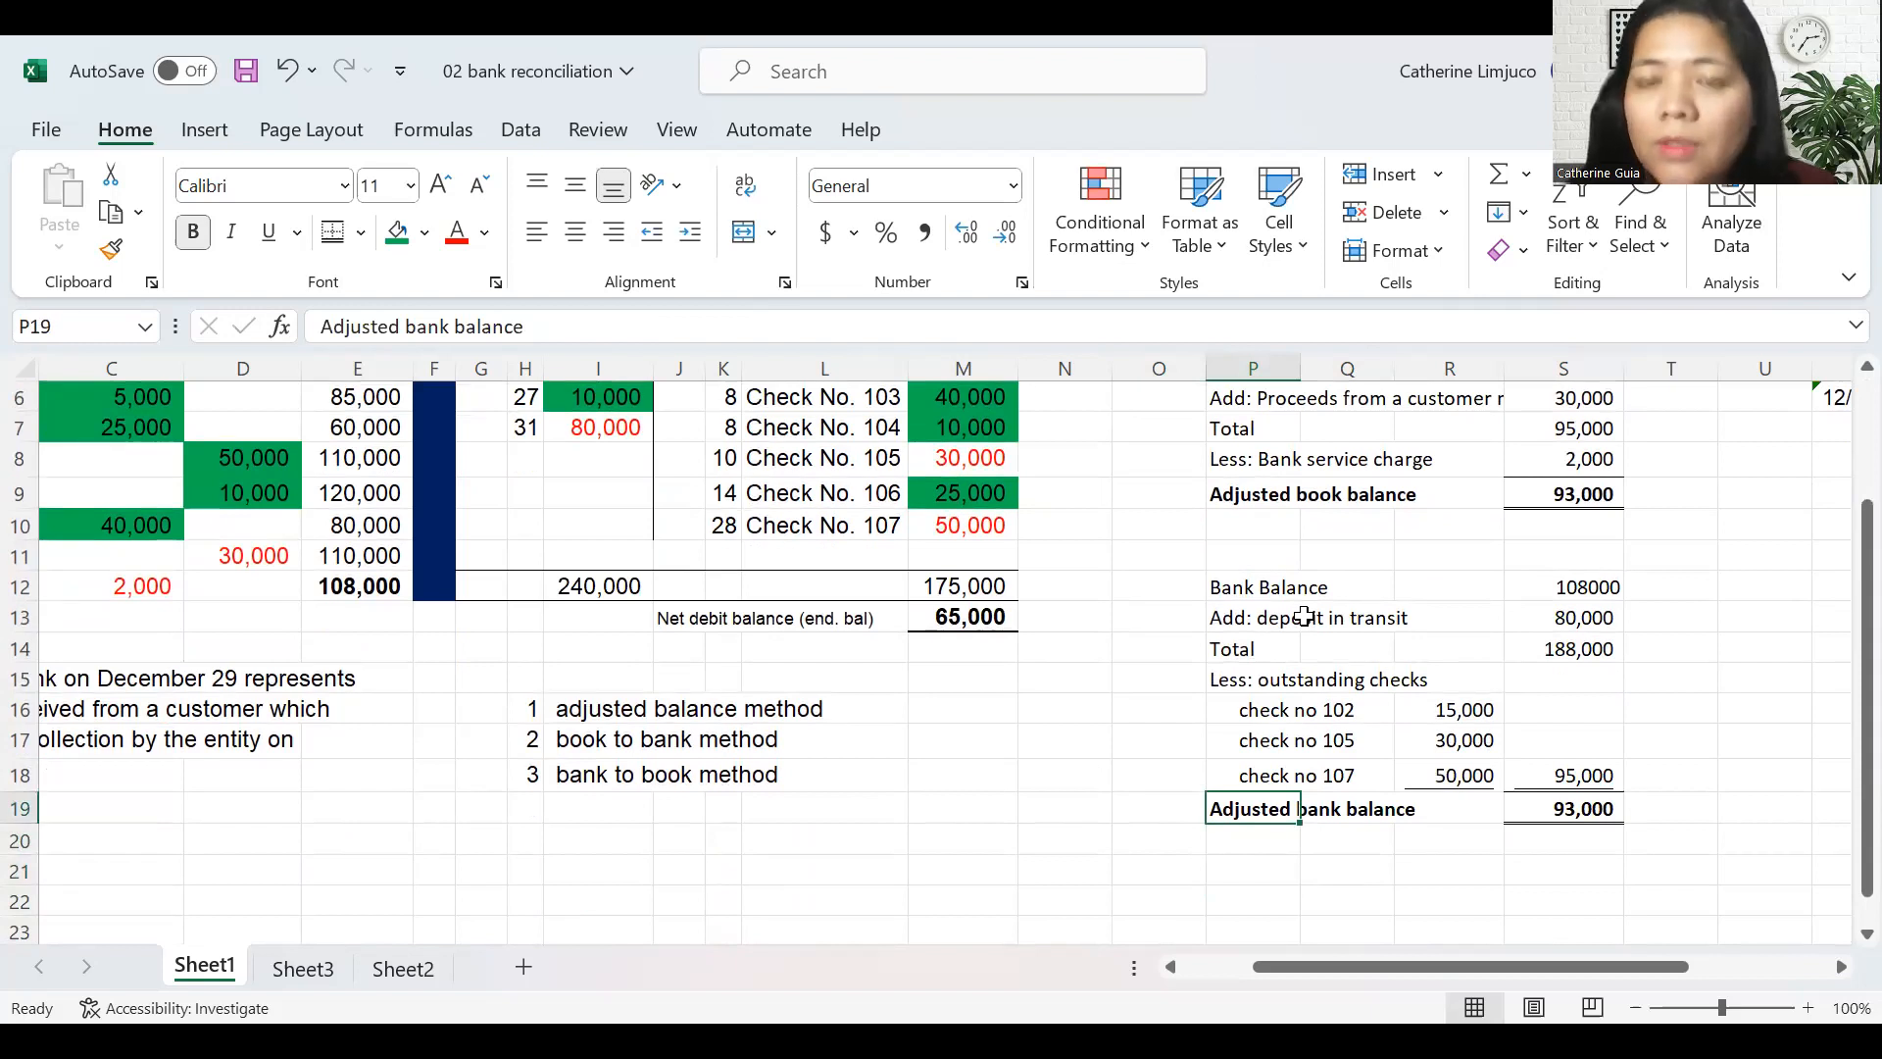
# - Examine the bank section's adjustments, covering the deposit in transit and the outstanding checks
pyautogui.press('Up')
pyautogui.press('Up')
pyautogui.press('Up')
pyautogui.press('Up')
pyautogui.press('Up')
pyautogui.press('Up')
pyautogui.press('Up')
pyautogui.press('Down')
pyautogui.press('Down')
pyautogui.press('Down')
pyautogui.press('Down')
pyautogui.press('Down')
pyautogui.press('Up')
pyautogui.press('Up')
pyautogui.press('Up')
pyautogui.press('Up')
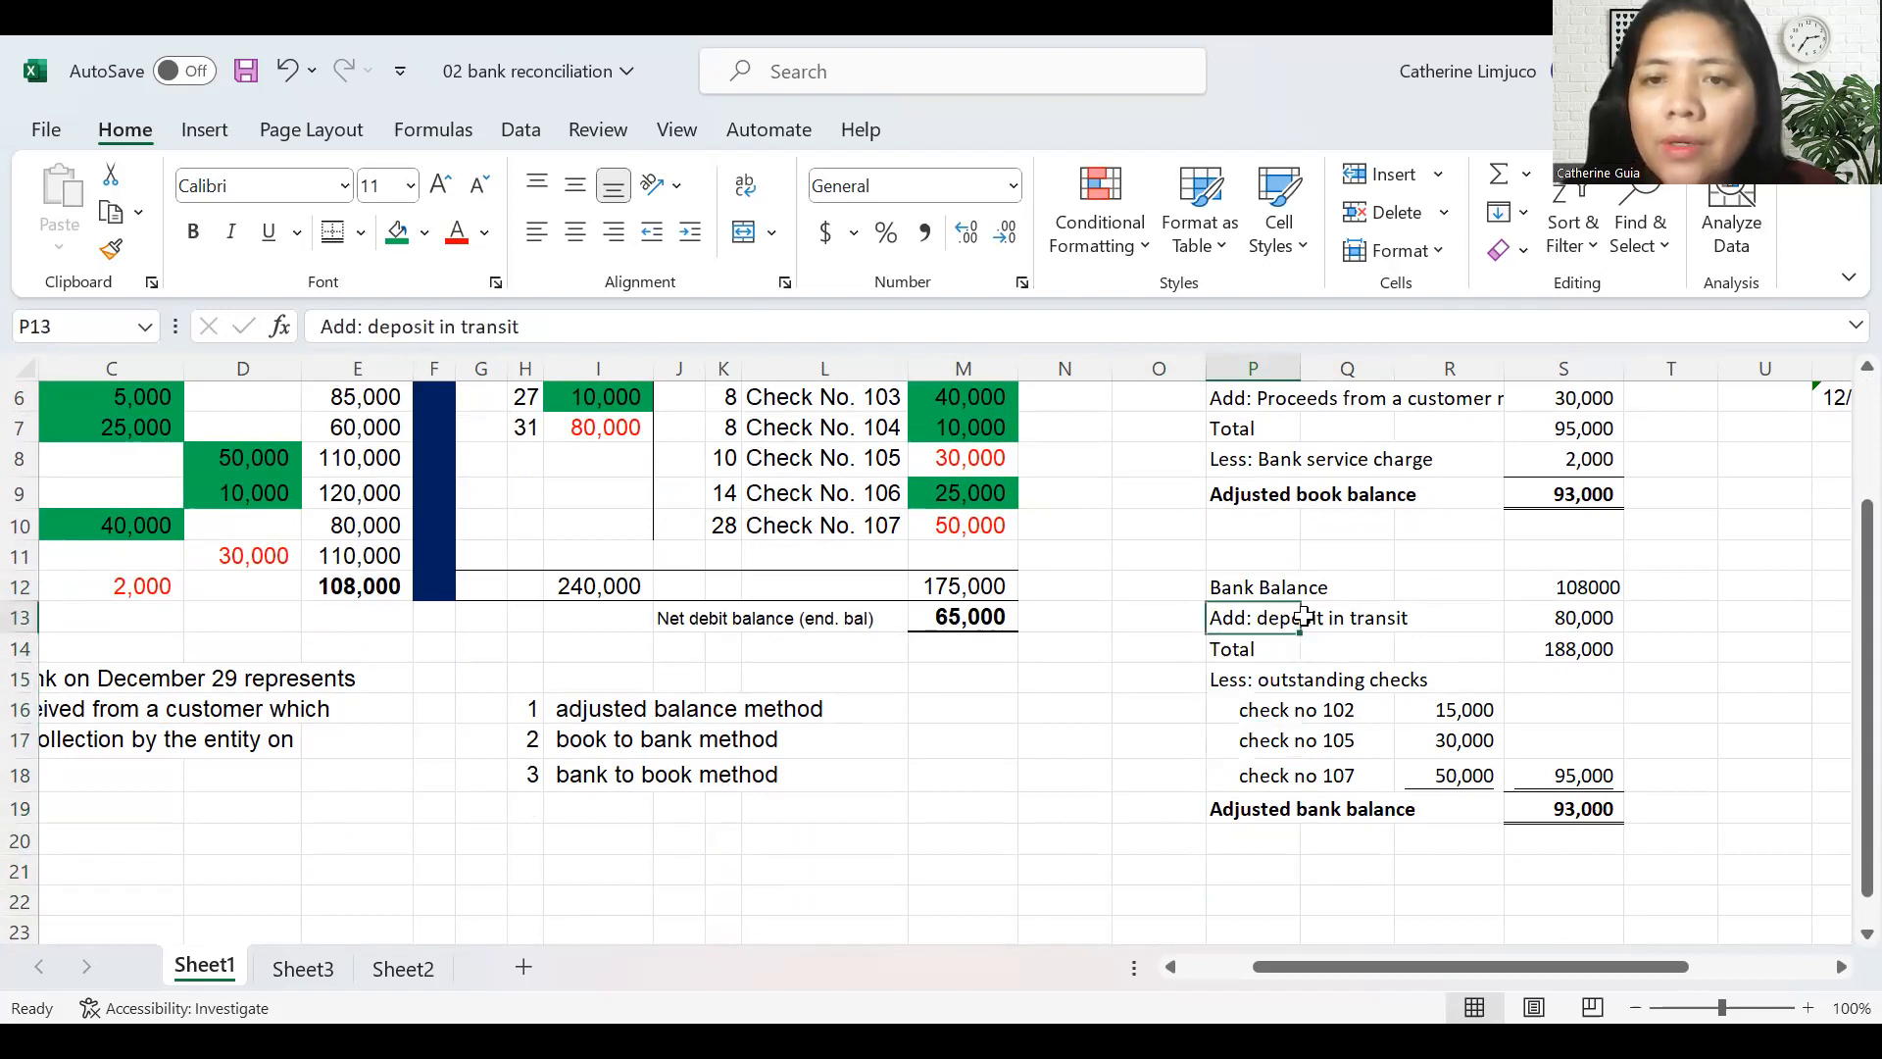
pyautogui.press('Down')
pyautogui.press('Down')
pyautogui.press('Down')
pyautogui.press('Down')
pyautogui.press('Down')
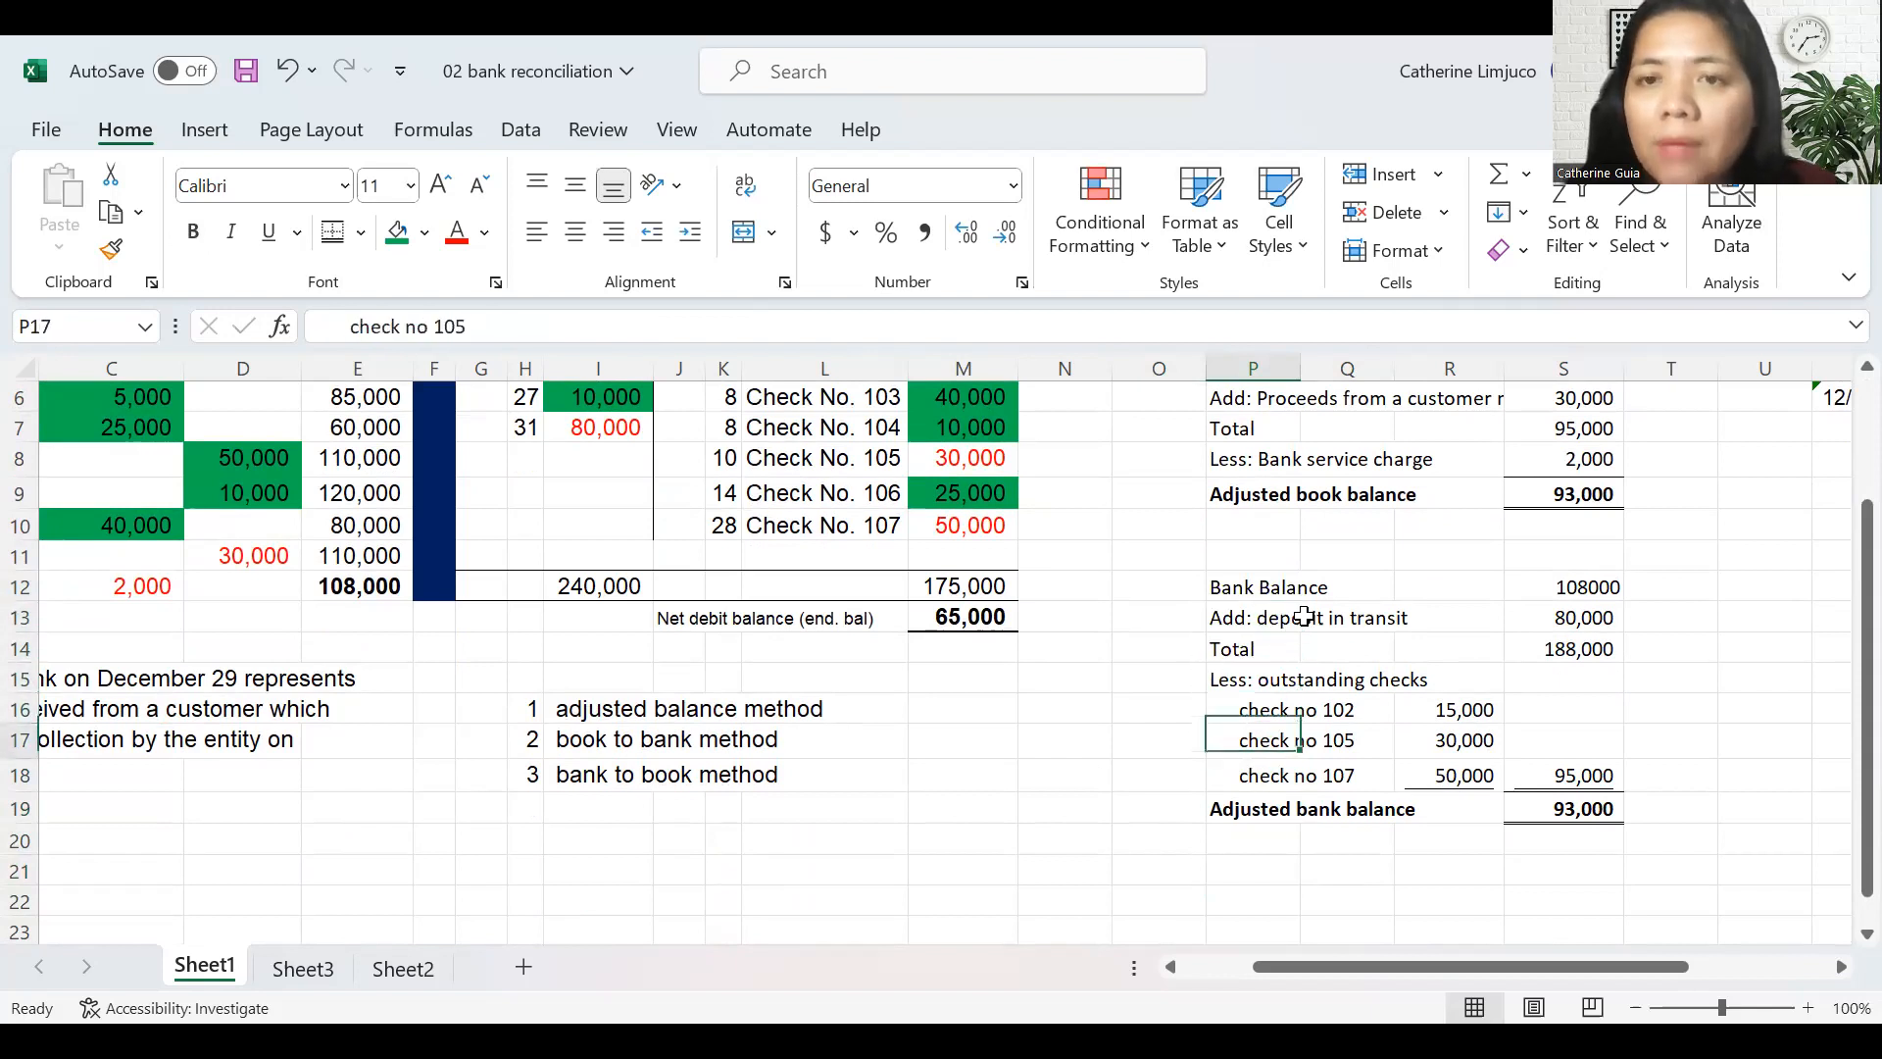
pyautogui.press('Up')
pyautogui.press('Up')
pyautogui.press('Up')
pyautogui.press('Up')
pyautogui.press('Down')
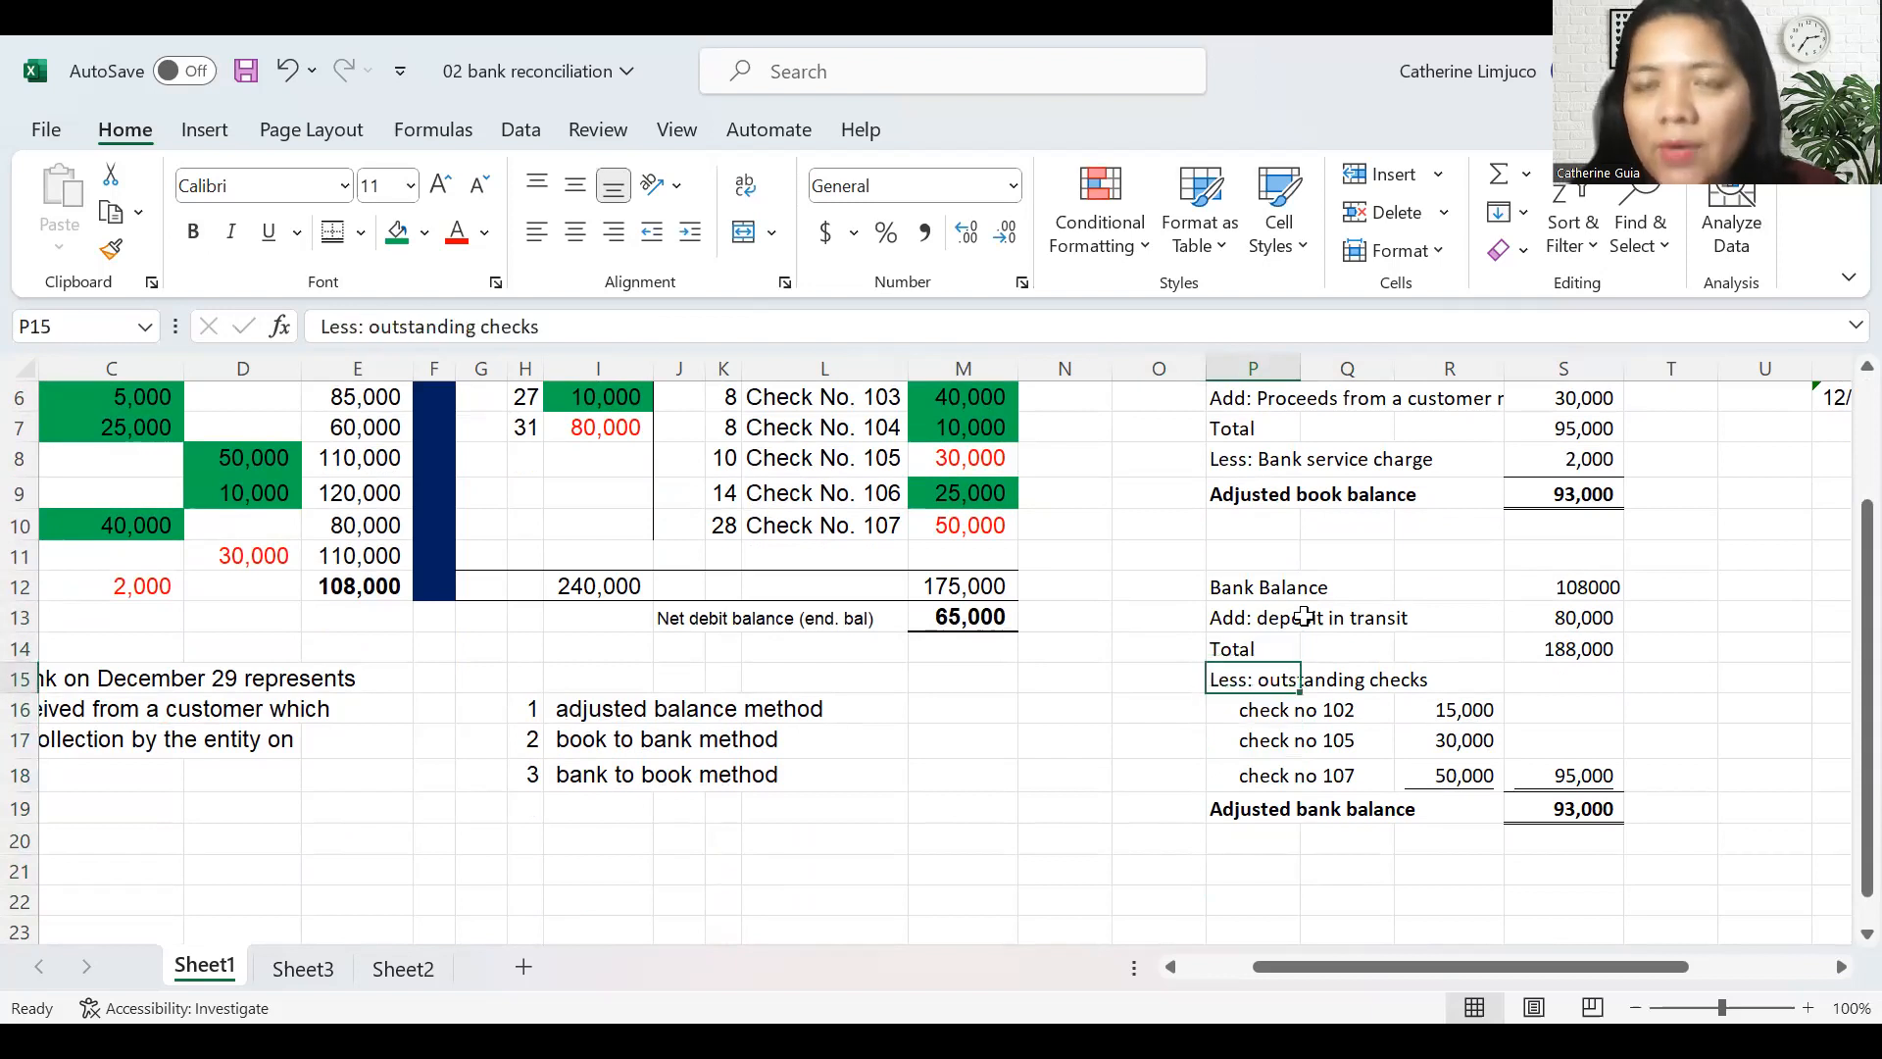
# - Examine the book section's lines from the book balance down to the adjusted book balance
pyautogui.press('Up')
pyautogui.press('Up')
pyautogui.press('Up')
pyautogui.press('Up')
pyautogui.press('Up')
pyautogui.press('Up')
pyautogui.press('Up')
pyautogui.press('Up')
pyautogui.press('Up')
pyautogui.press('Up')
pyautogui.press('Up')
pyautogui.press('Up')
pyautogui.press('Up')
pyautogui.press('Down')
pyautogui.press('Down')
pyautogui.press('Down')
pyautogui.press('Down')
pyautogui.press('Up')
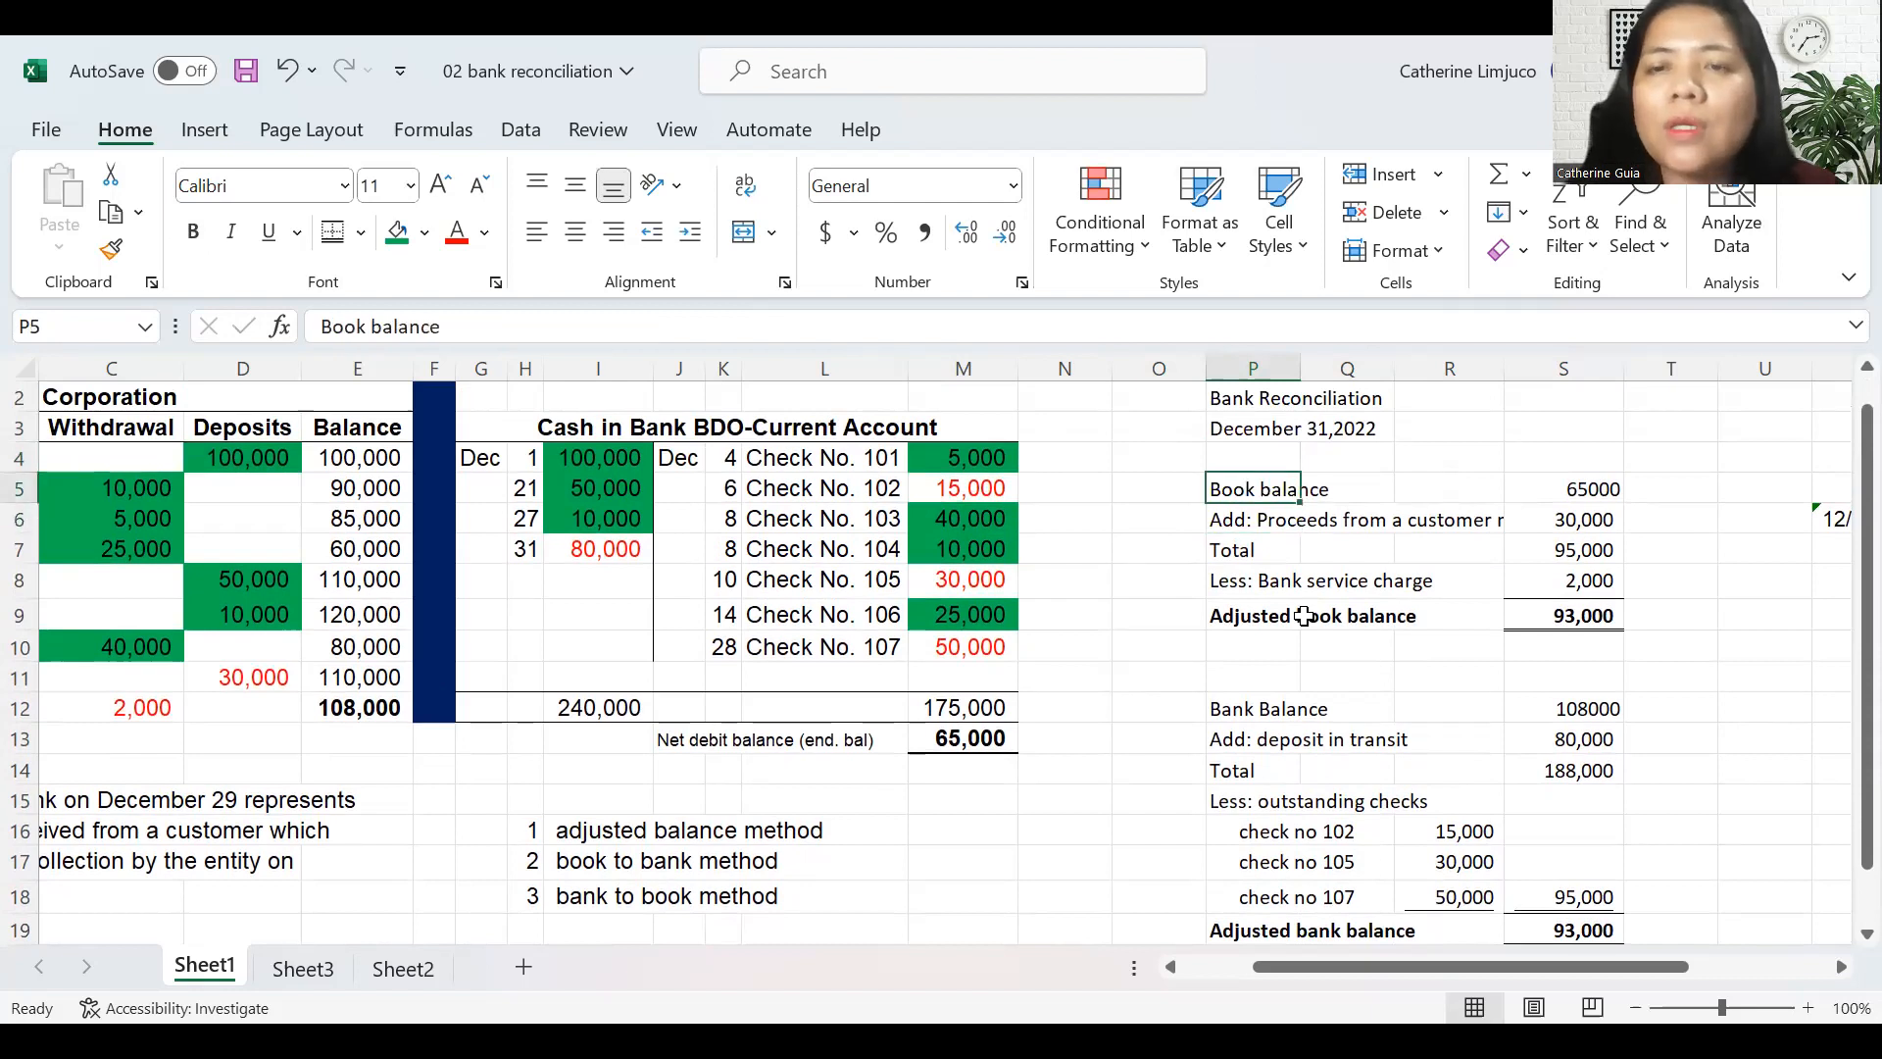
pyautogui.press('Down')
pyautogui.press('Down')
pyautogui.press('Down')
pyautogui.press('Down')
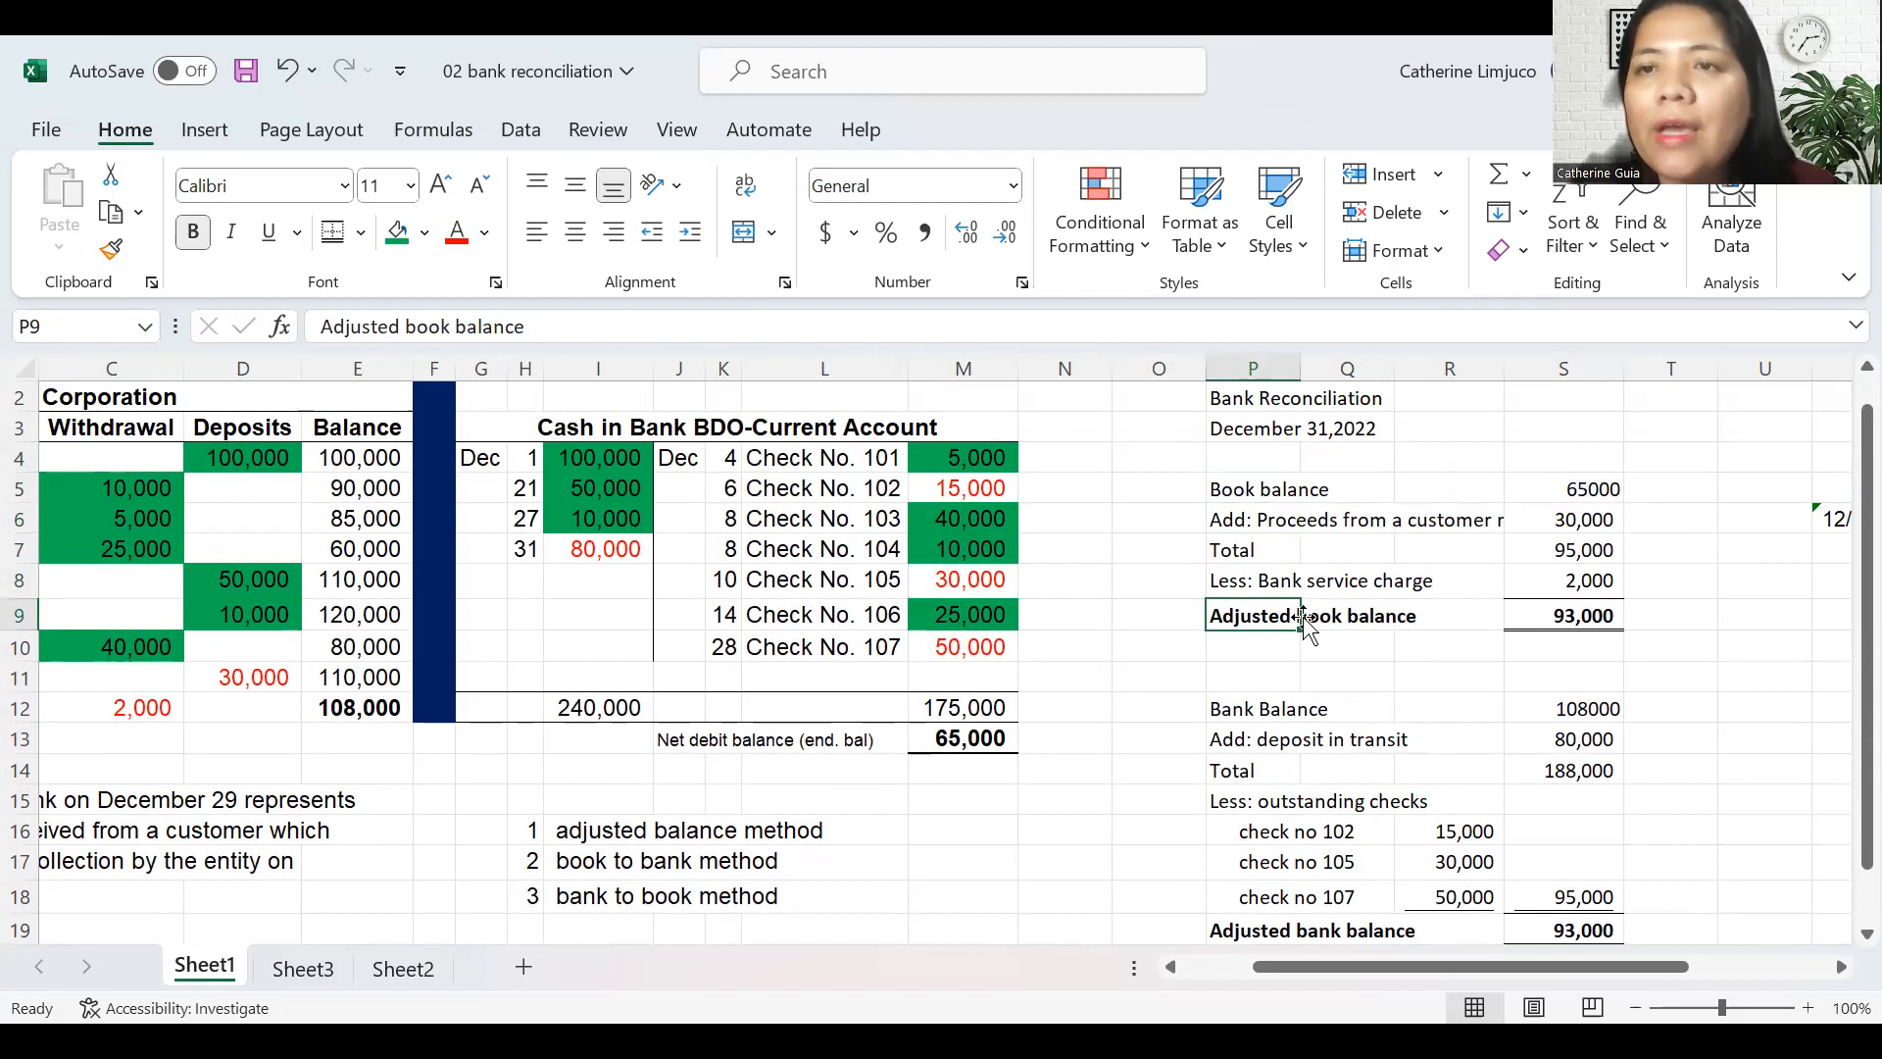
# - Review the adjusted balance method's book section in rows 5 to 9, from the book balance to the adjusted book balance
pyautogui.press('Up')
pyautogui.press('Up')
pyautogui.press('Up')
pyautogui.press('Up')
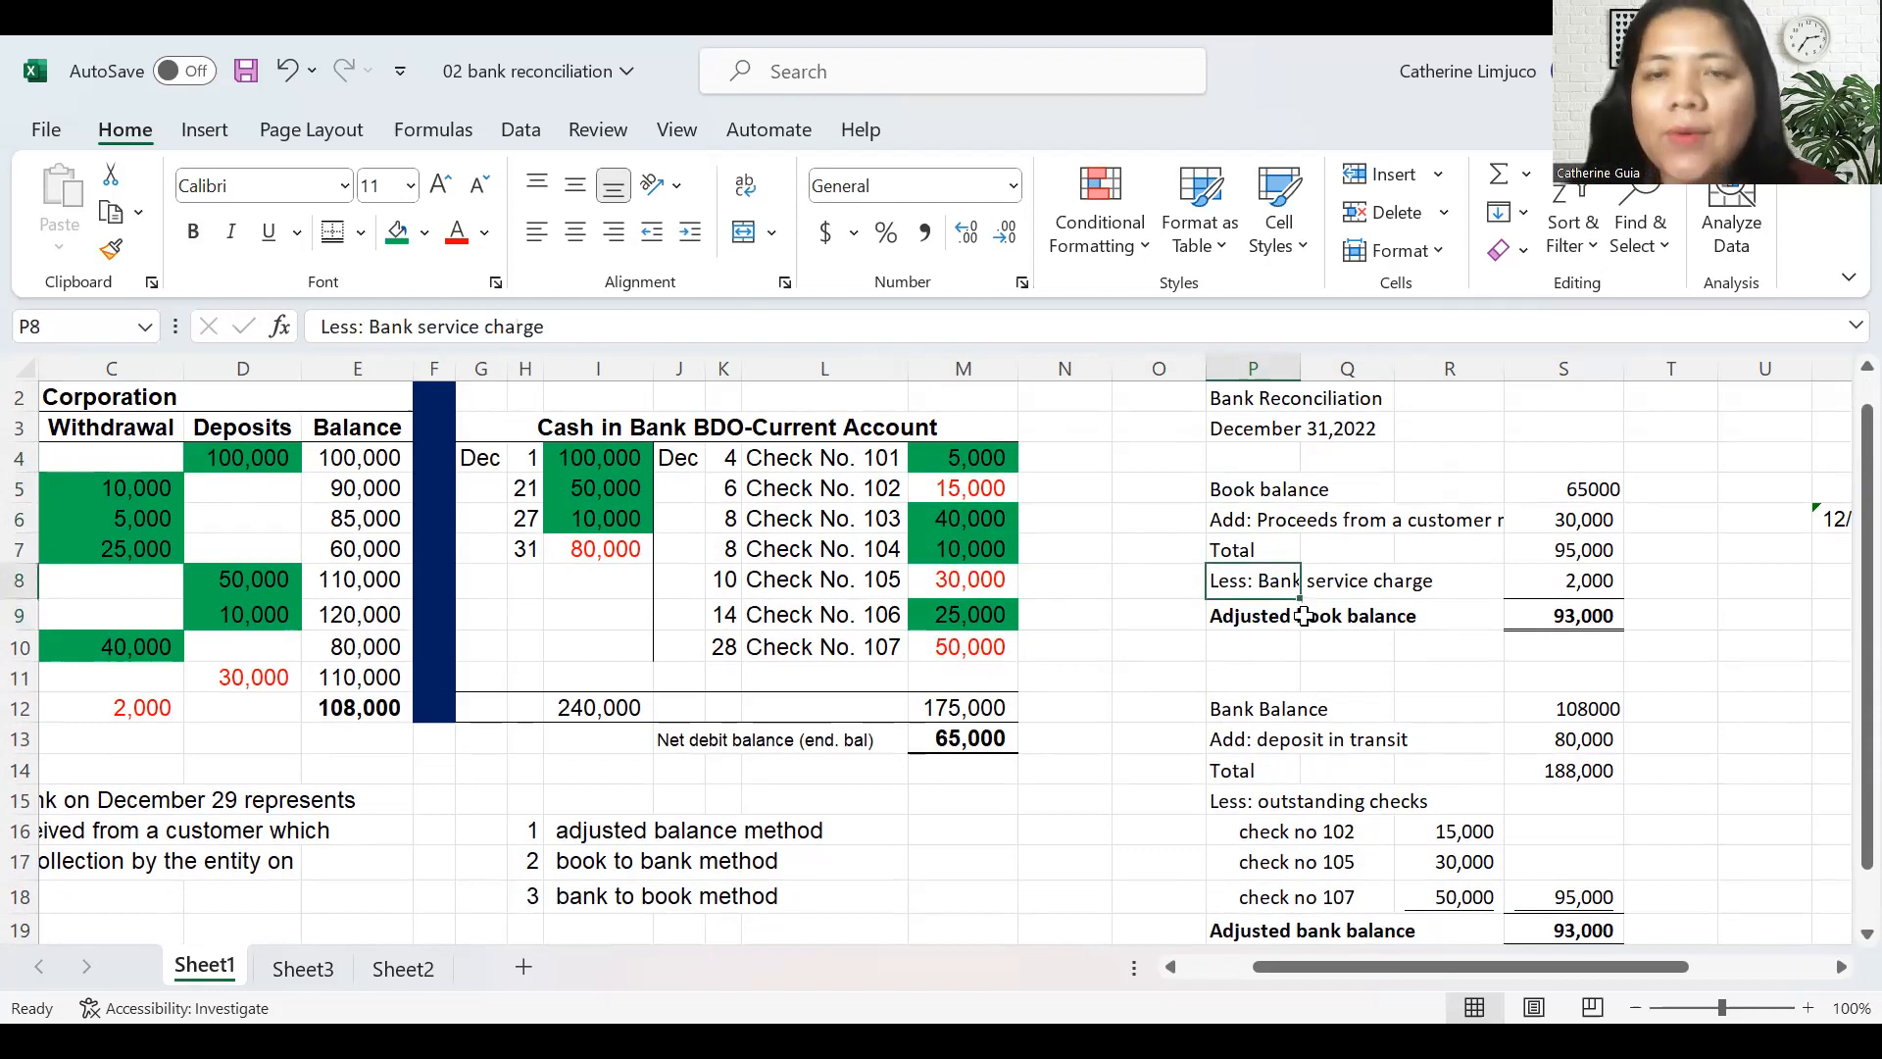
pyautogui.hotkey('shift', 'Down')
pyautogui.hotkey('shift', 'Down')
pyautogui.hotkey('shift', 'Down')
pyautogui.hotkey('shift', 'Down')
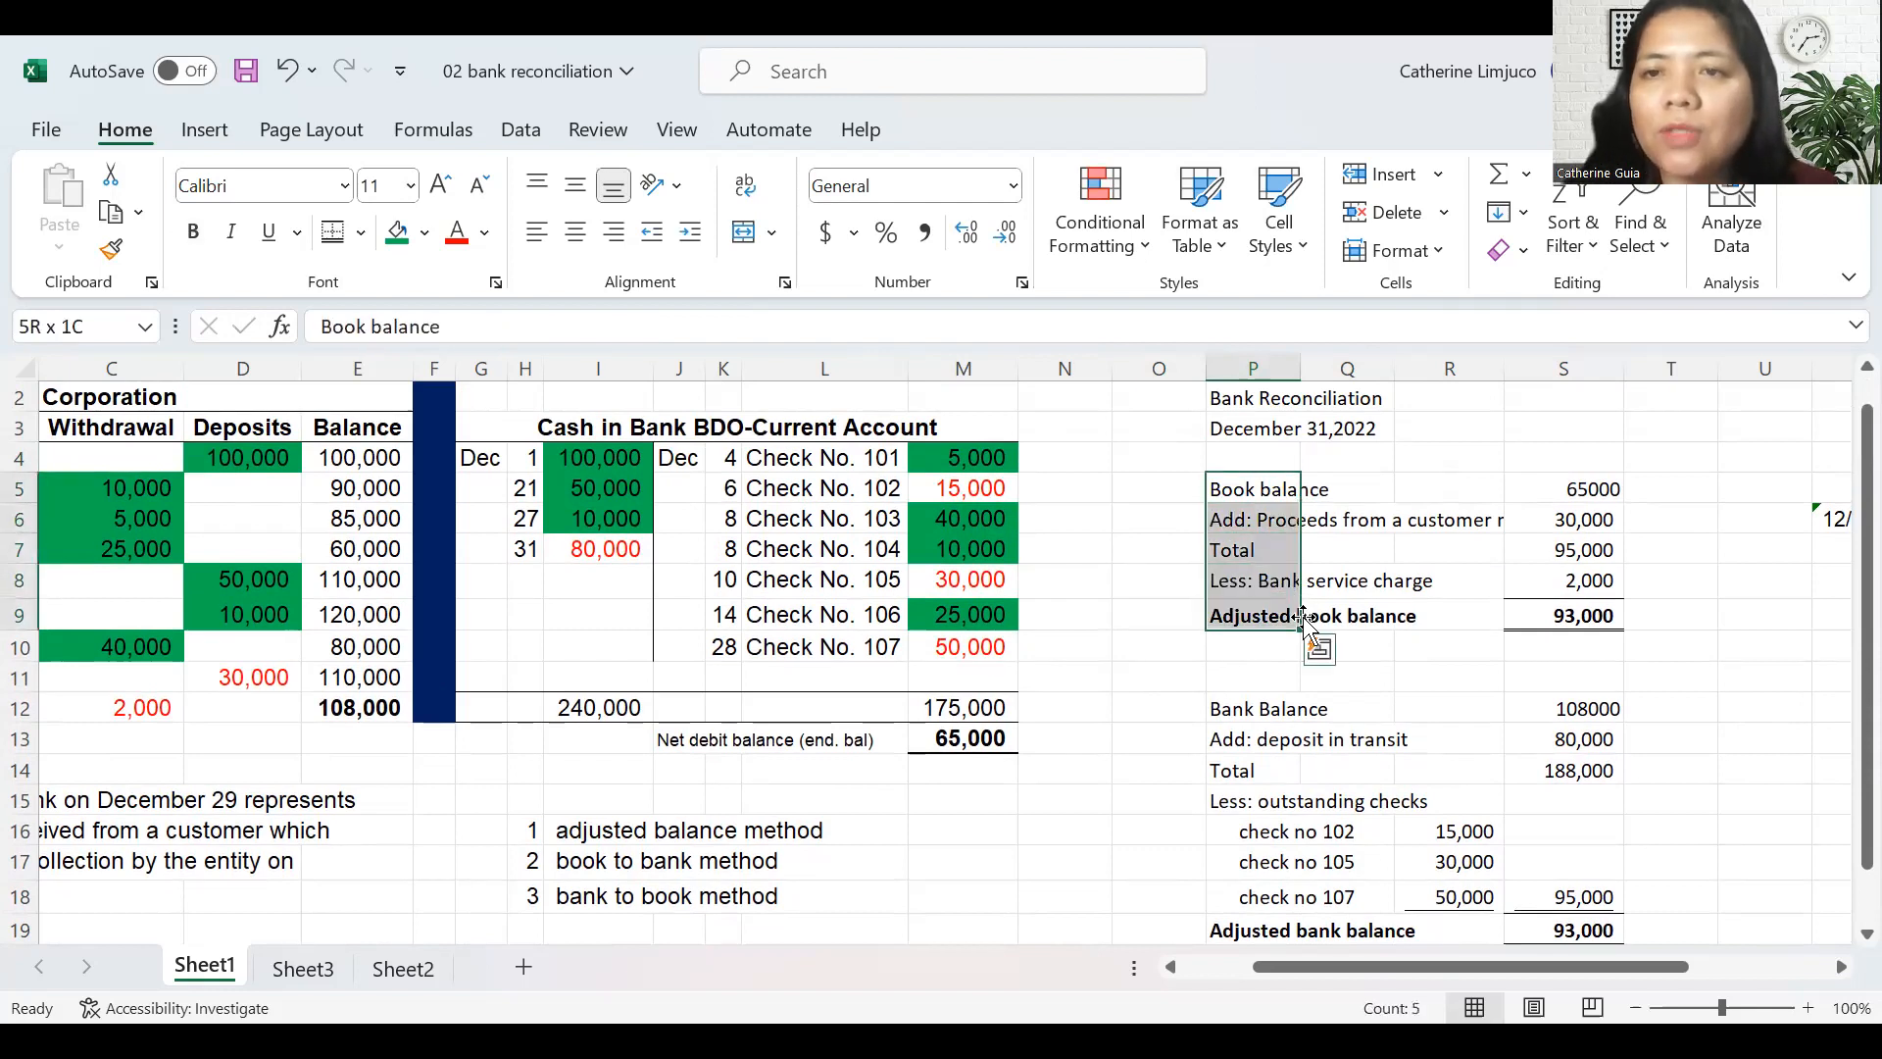
pyautogui.hotkey('shift', 'Right')
pyautogui.hotkey('shift', 'Right')
pyautogui.hotkey('shift', 'Right')
pyautogui.press('Left')
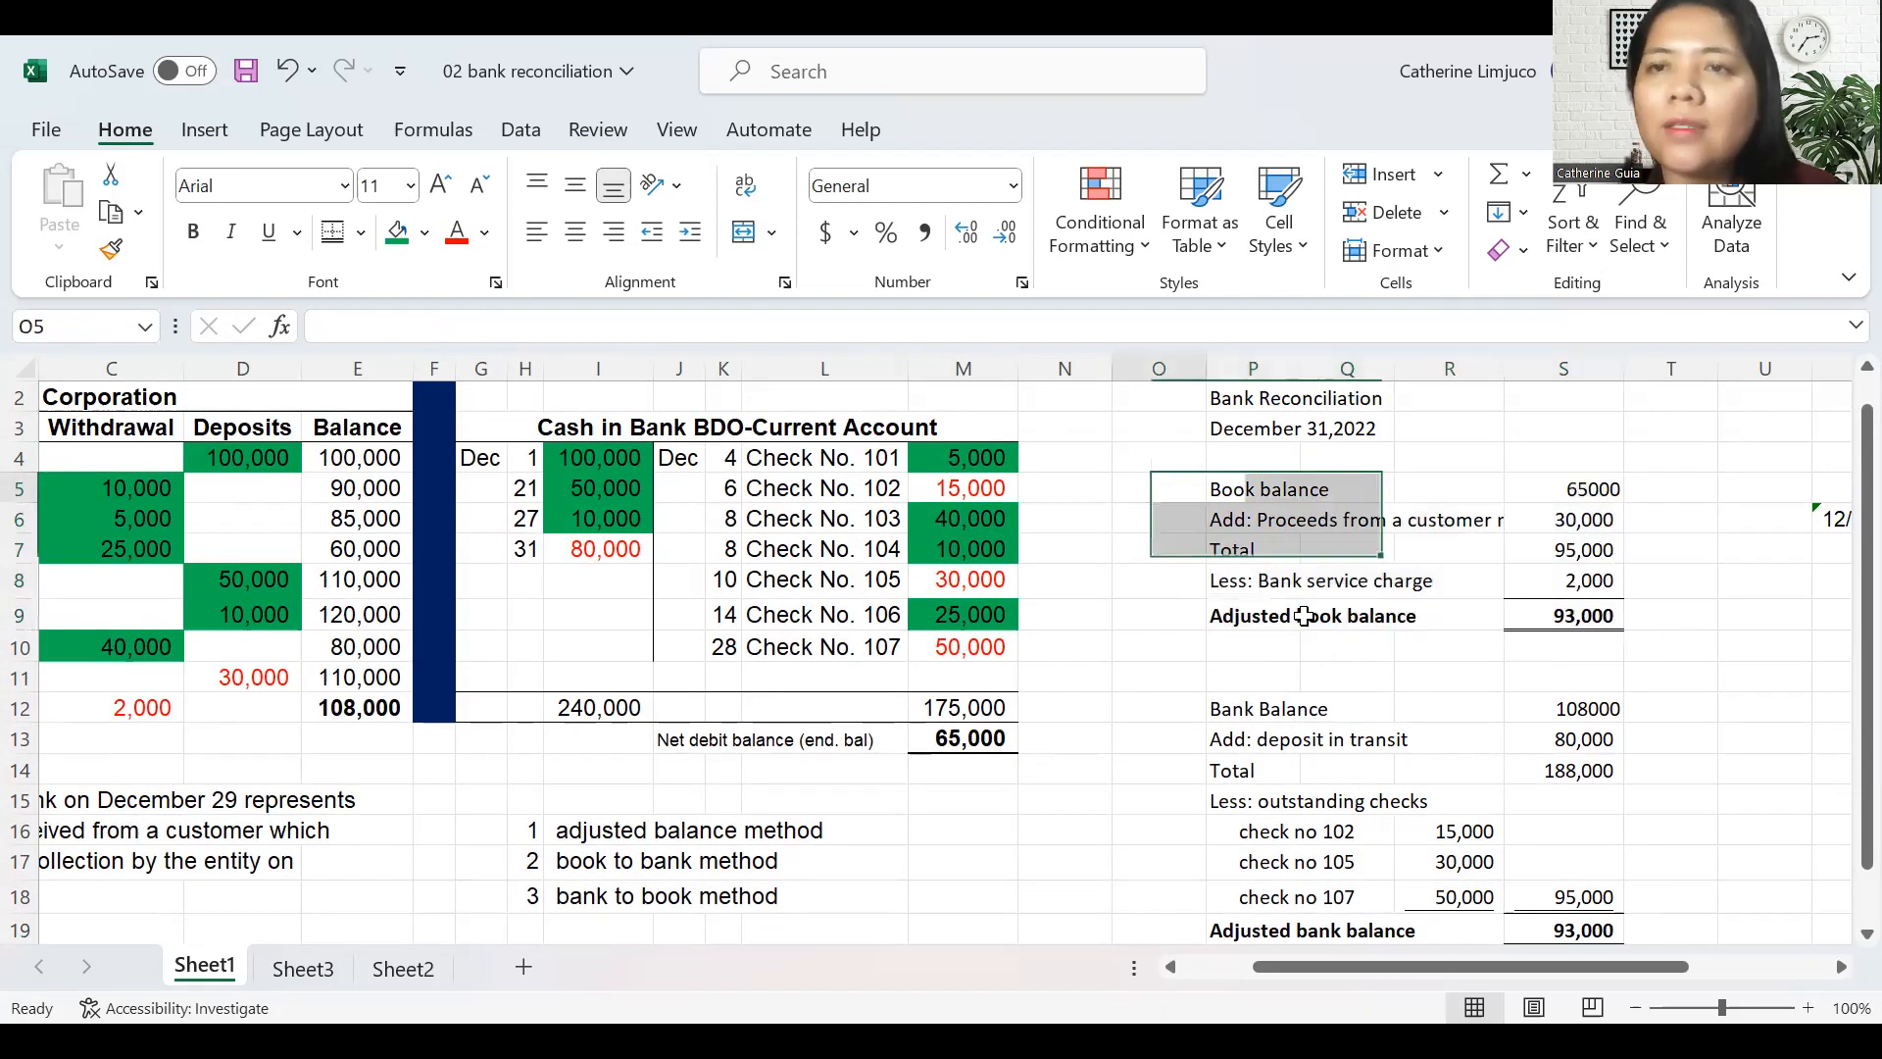
# - Copy the three-line heading with company name, report title and date from P1:P3 to P22:P24 below the adjusted bank balance
pyautogui.press('Up')
pyautogui.press('Up')
pyautogui.press('Up')
pyautogui.press('Up')
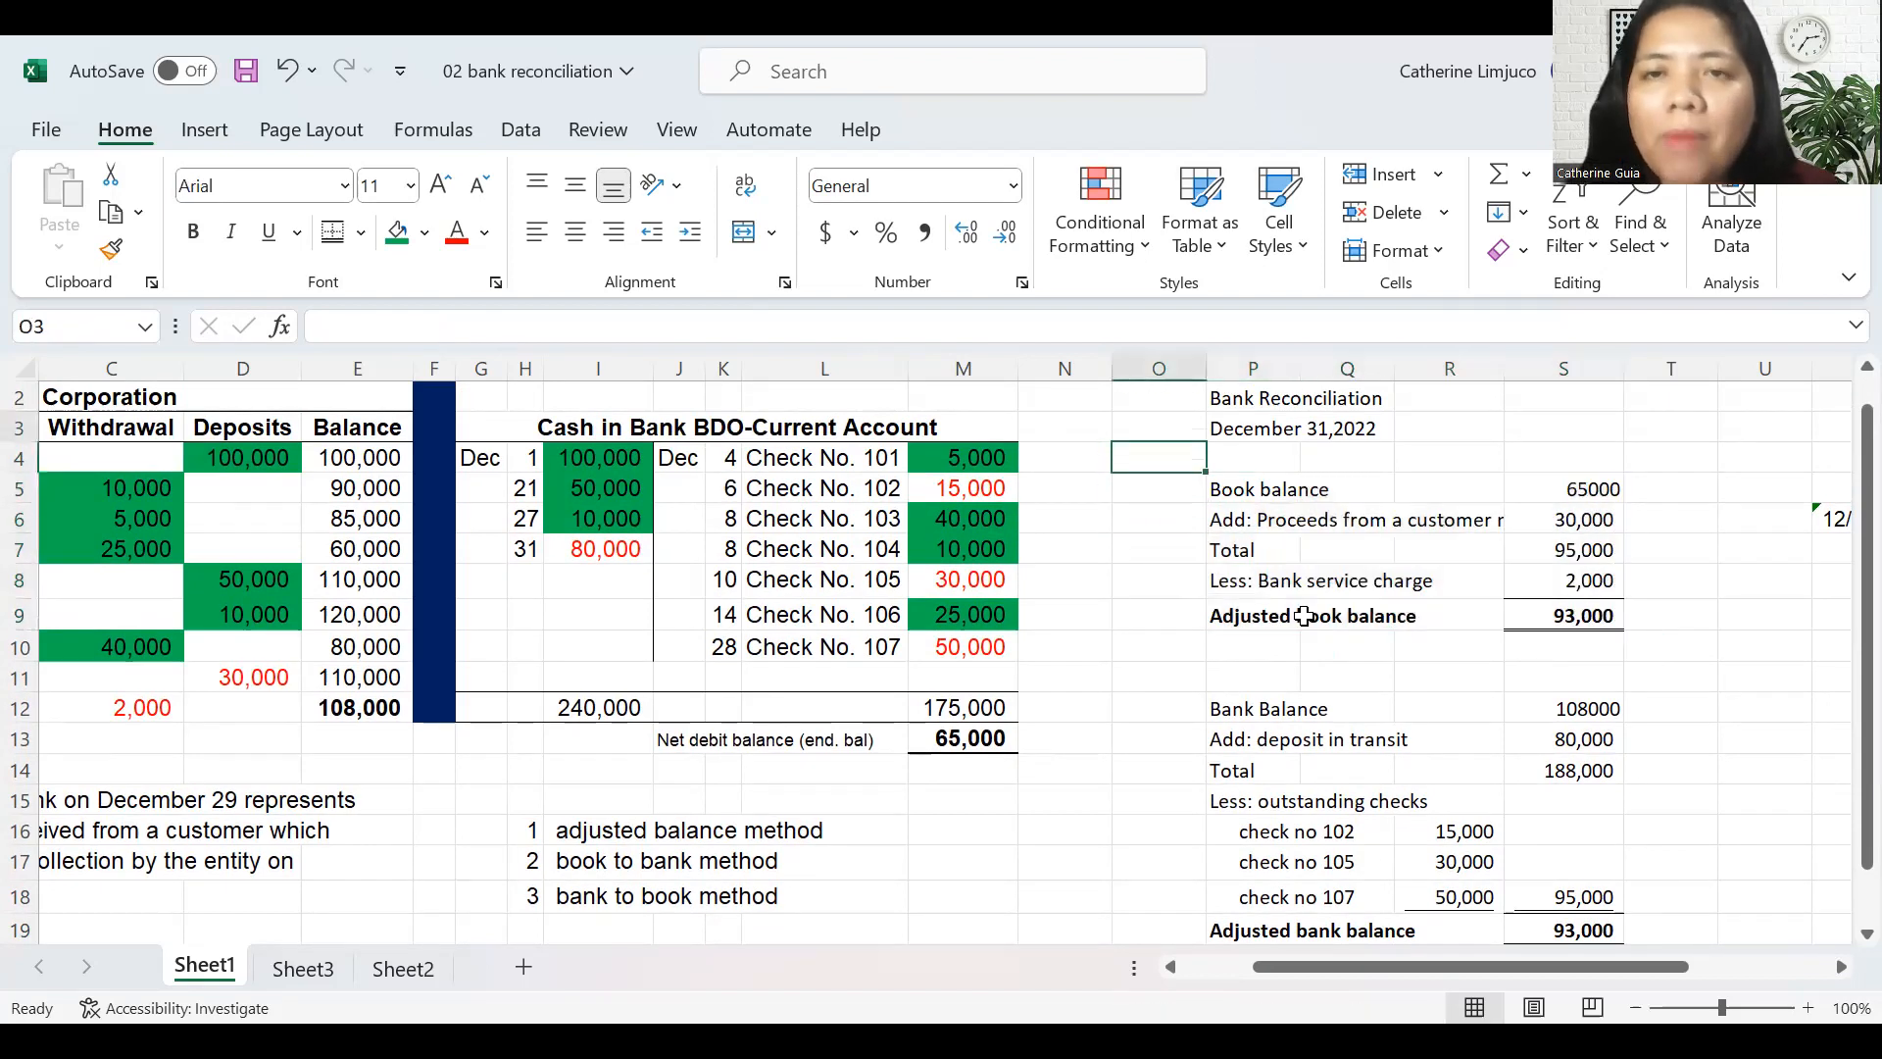
pyautogui.press('Right')
pyautogui.hotkey('shift', 'Down')
pyautogui.hotkey('shift', 'Down')
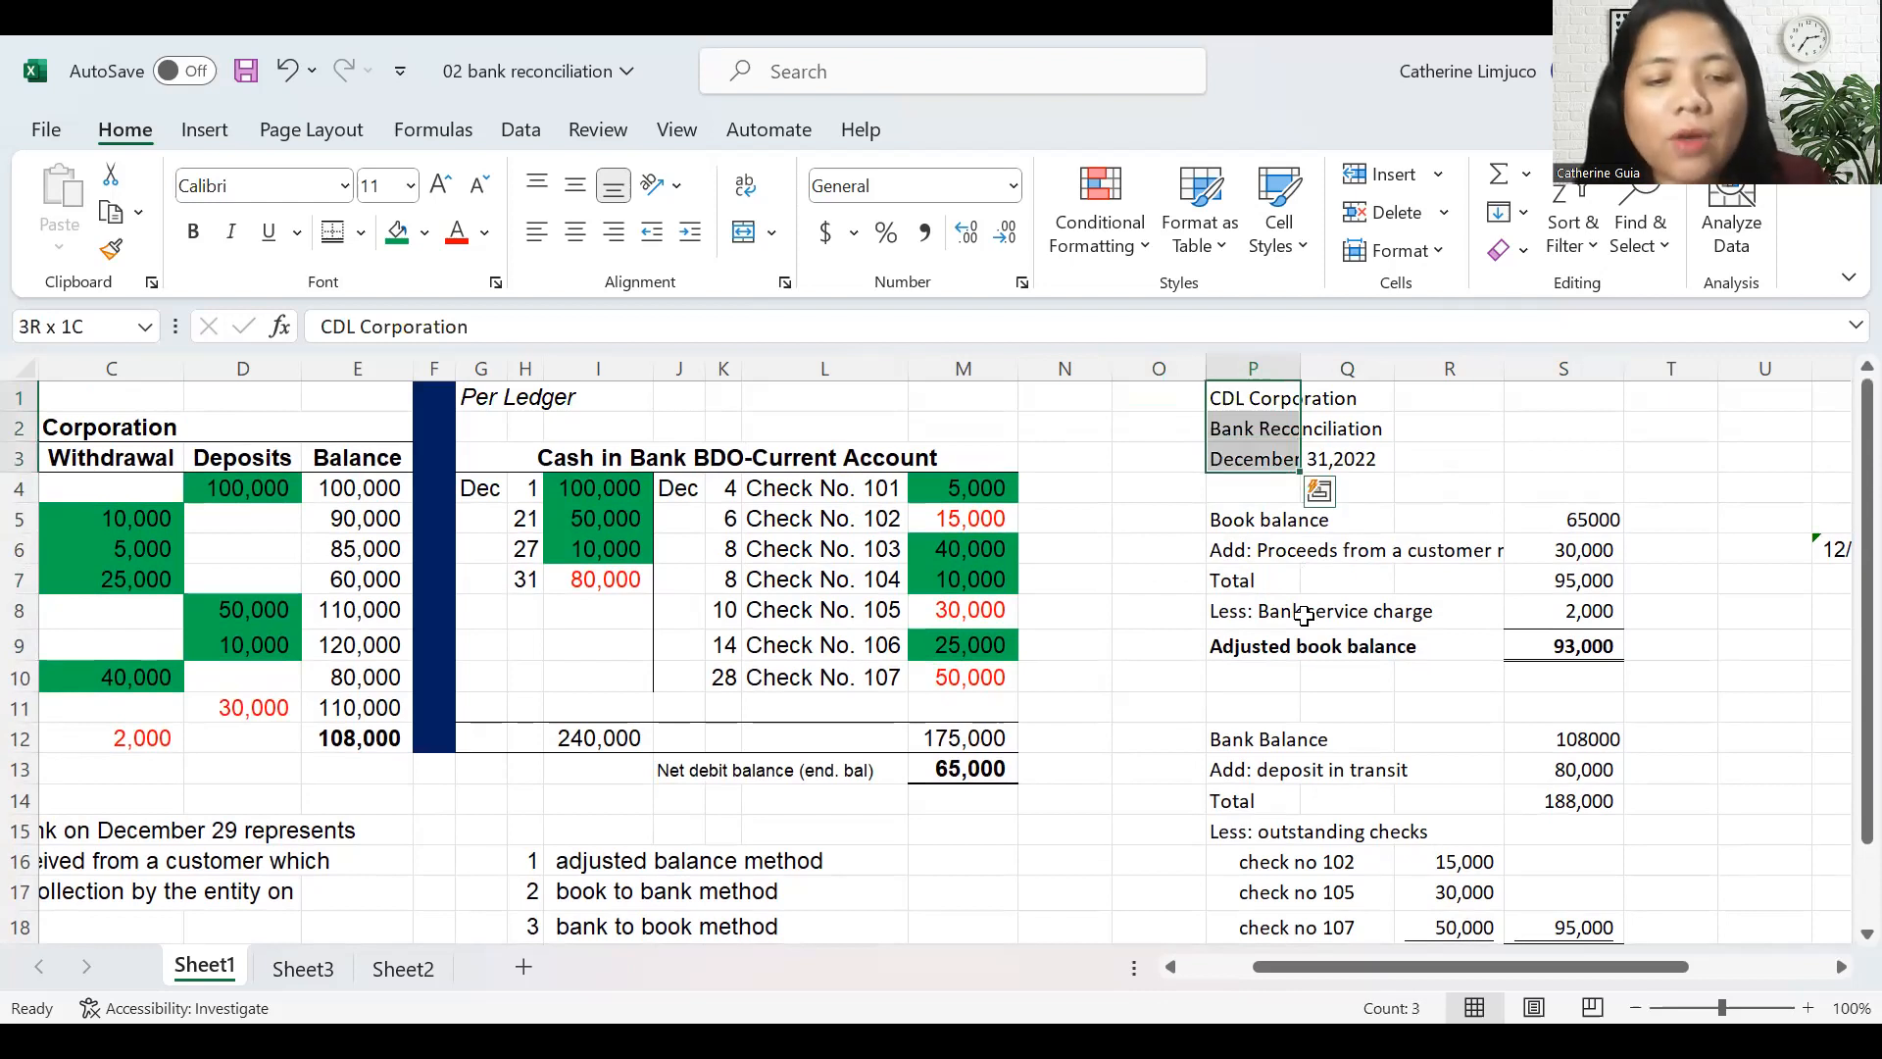
pyautogui.hotkey('ctrl', 'c')
pyautogui.press('Down')
pyautogui.press('Down')
pyautogui.press('Down')
pyautogui.press('Down')
pyautogui.press('Down')
pyautogui.press('Down')
pyautogui.press('Down')
pyautogui.press('Down')
pyautogui.press('Down')
pyautogui.press('Down')
pyautogui.press('Down')
pyautogui.press('Down')
pyautogui.press('Down')
pyautogui.press('Down')
pyautogui.press('Down')
pyautogui.press('Down')
pyautogui.press('Down')
pyautogui.press('Down')
pyautogui.press('Down')
pyautogui.press('Down')
pyautogui.press('Up')
pyautogui.press('Up')
pyautogui.press('Up')
pyautogui.press('Up')
pyautogui.press('Up')
pyautogui.press('Up')
pyautogui.hotkey('ctrl', 'v')
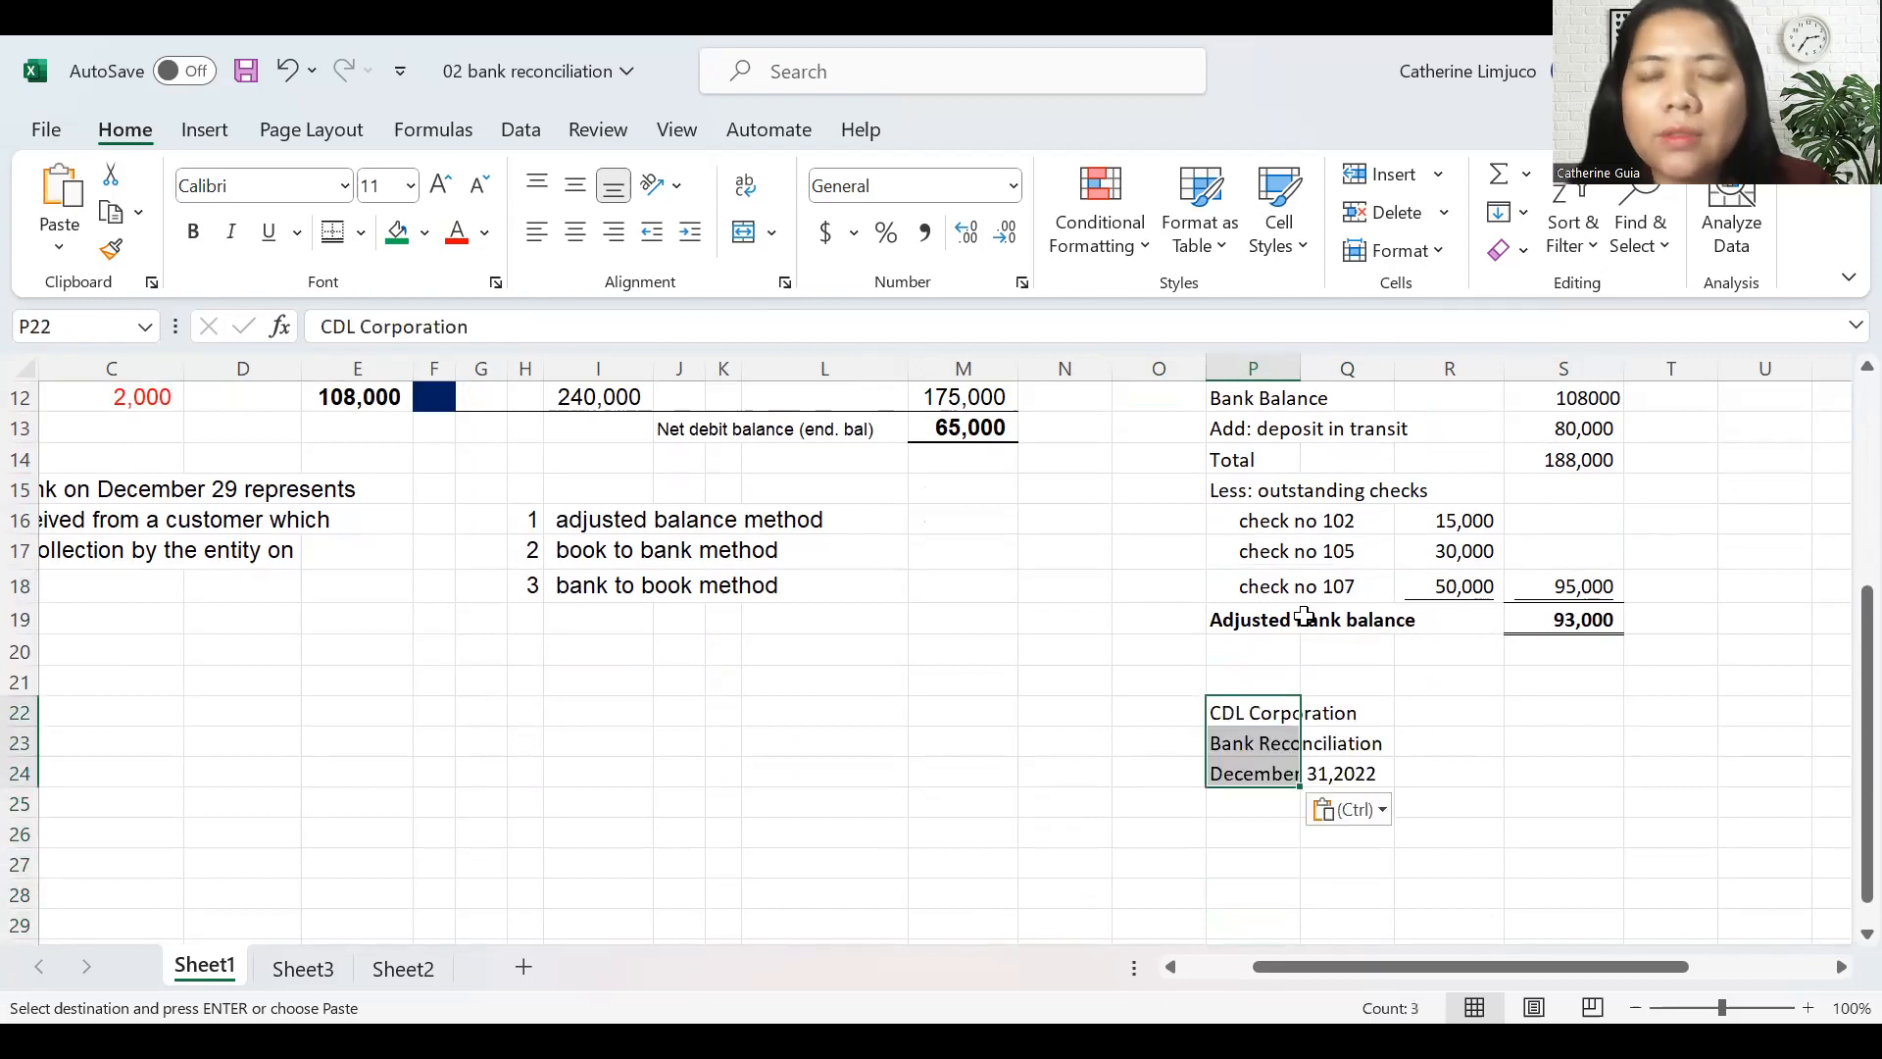
# - Enter the label "Book Balance" in P26, leaving one blank row under the copied heading
pyautogui.press('Down')
pyautogui.press('Down')
pyautogui.press('Down')
pyautogui.press('Down')
pyautogui.press('Up')
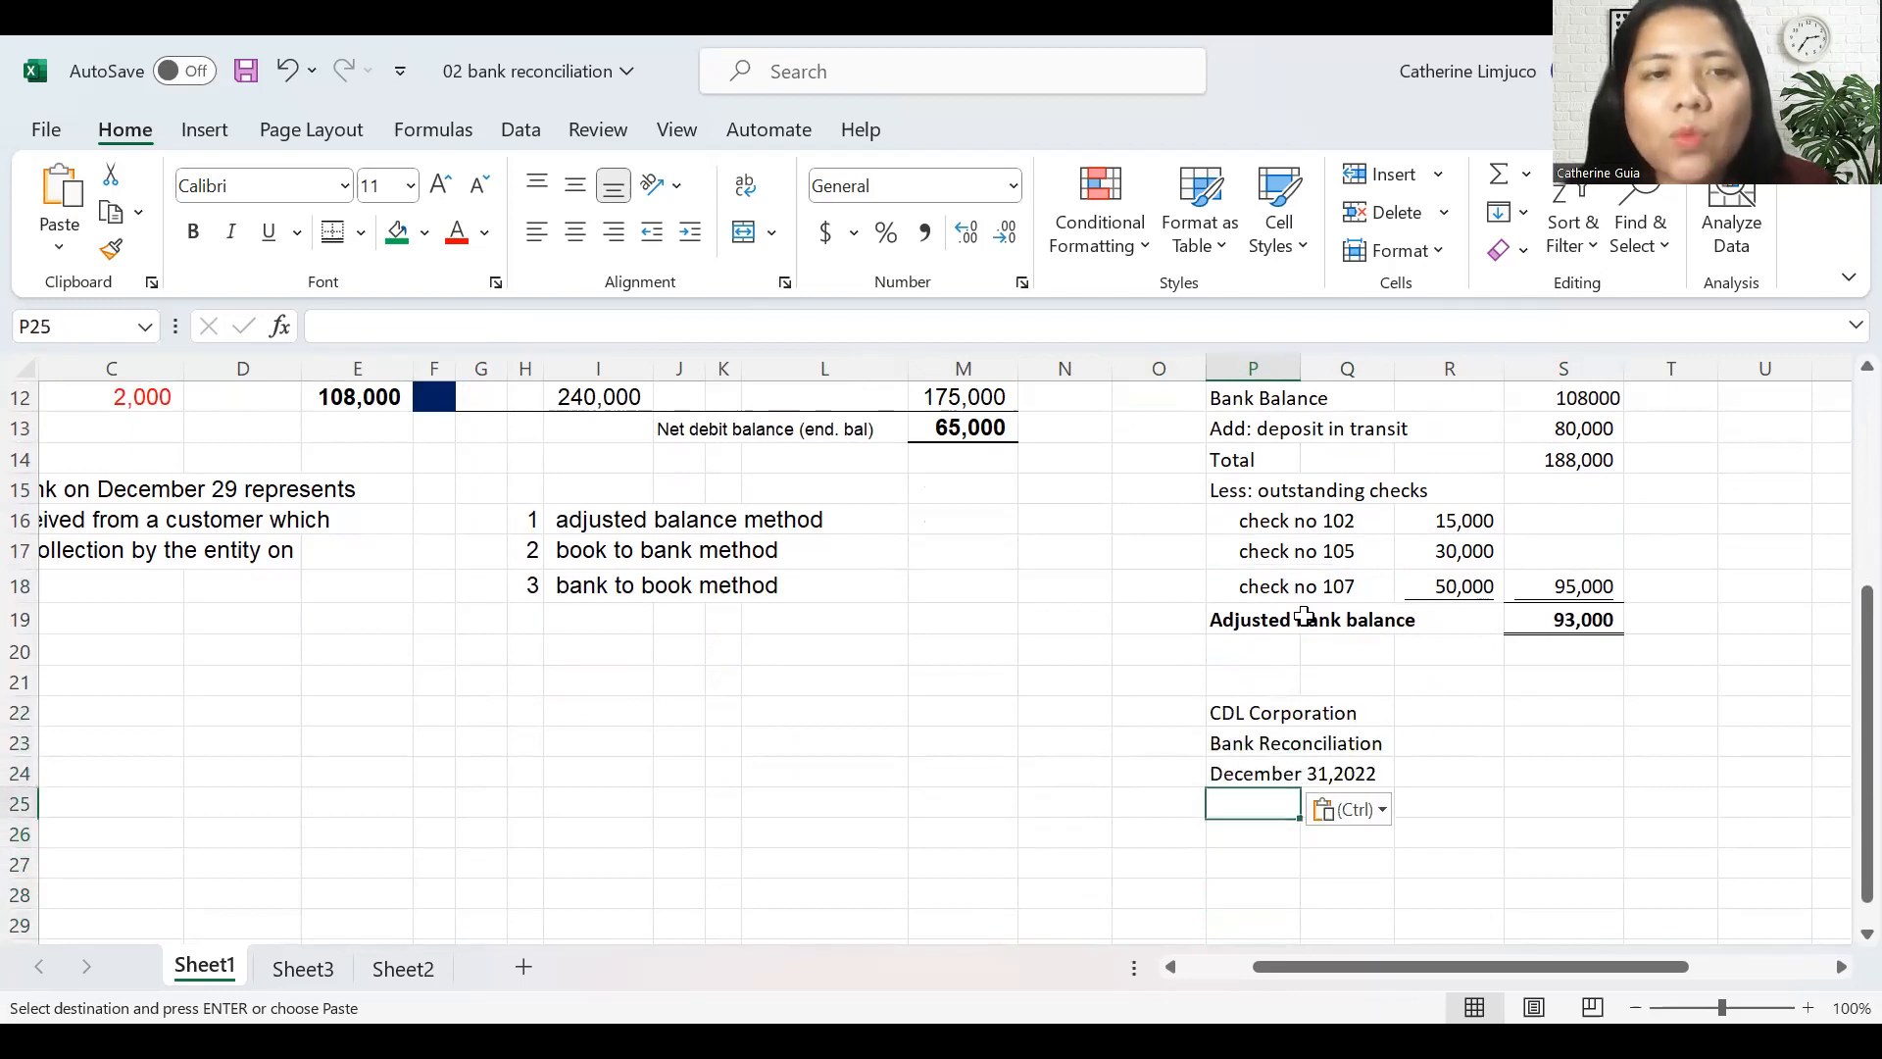
pyautogui.press('Down')
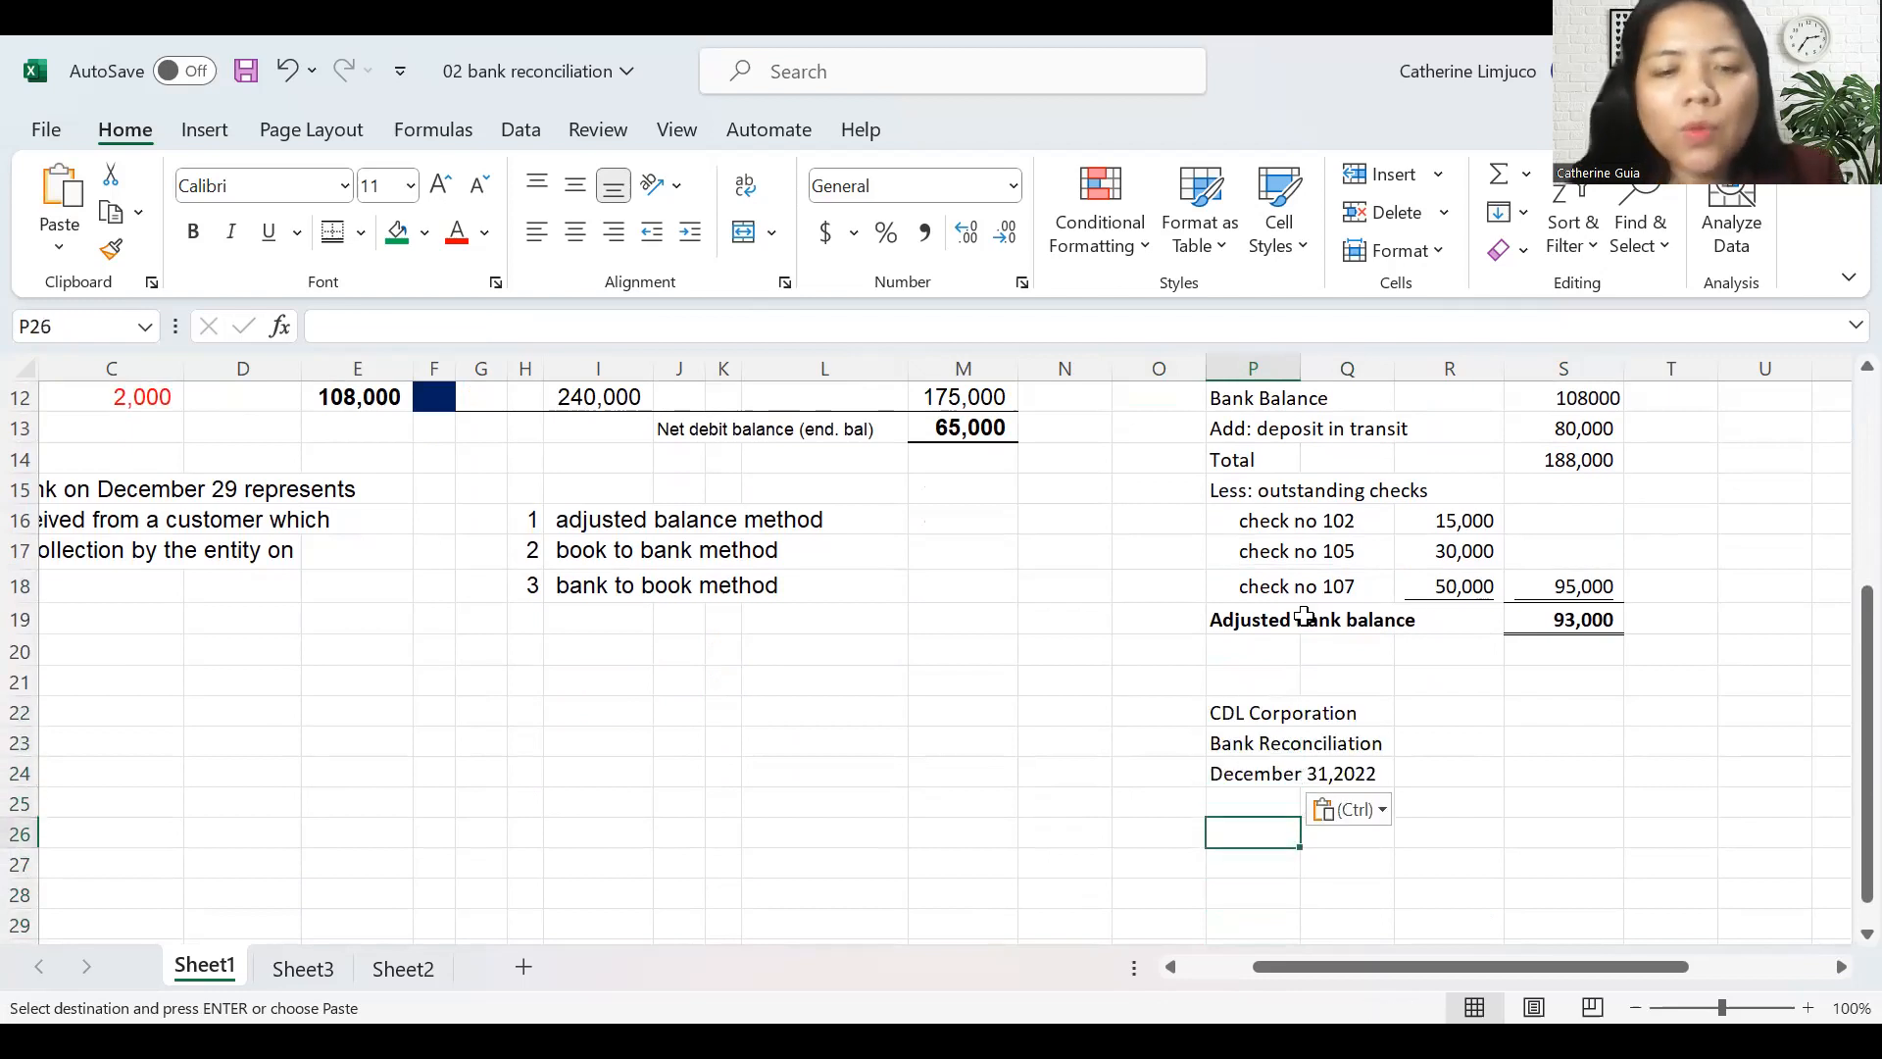
pyautogui.write('Book Balanc')
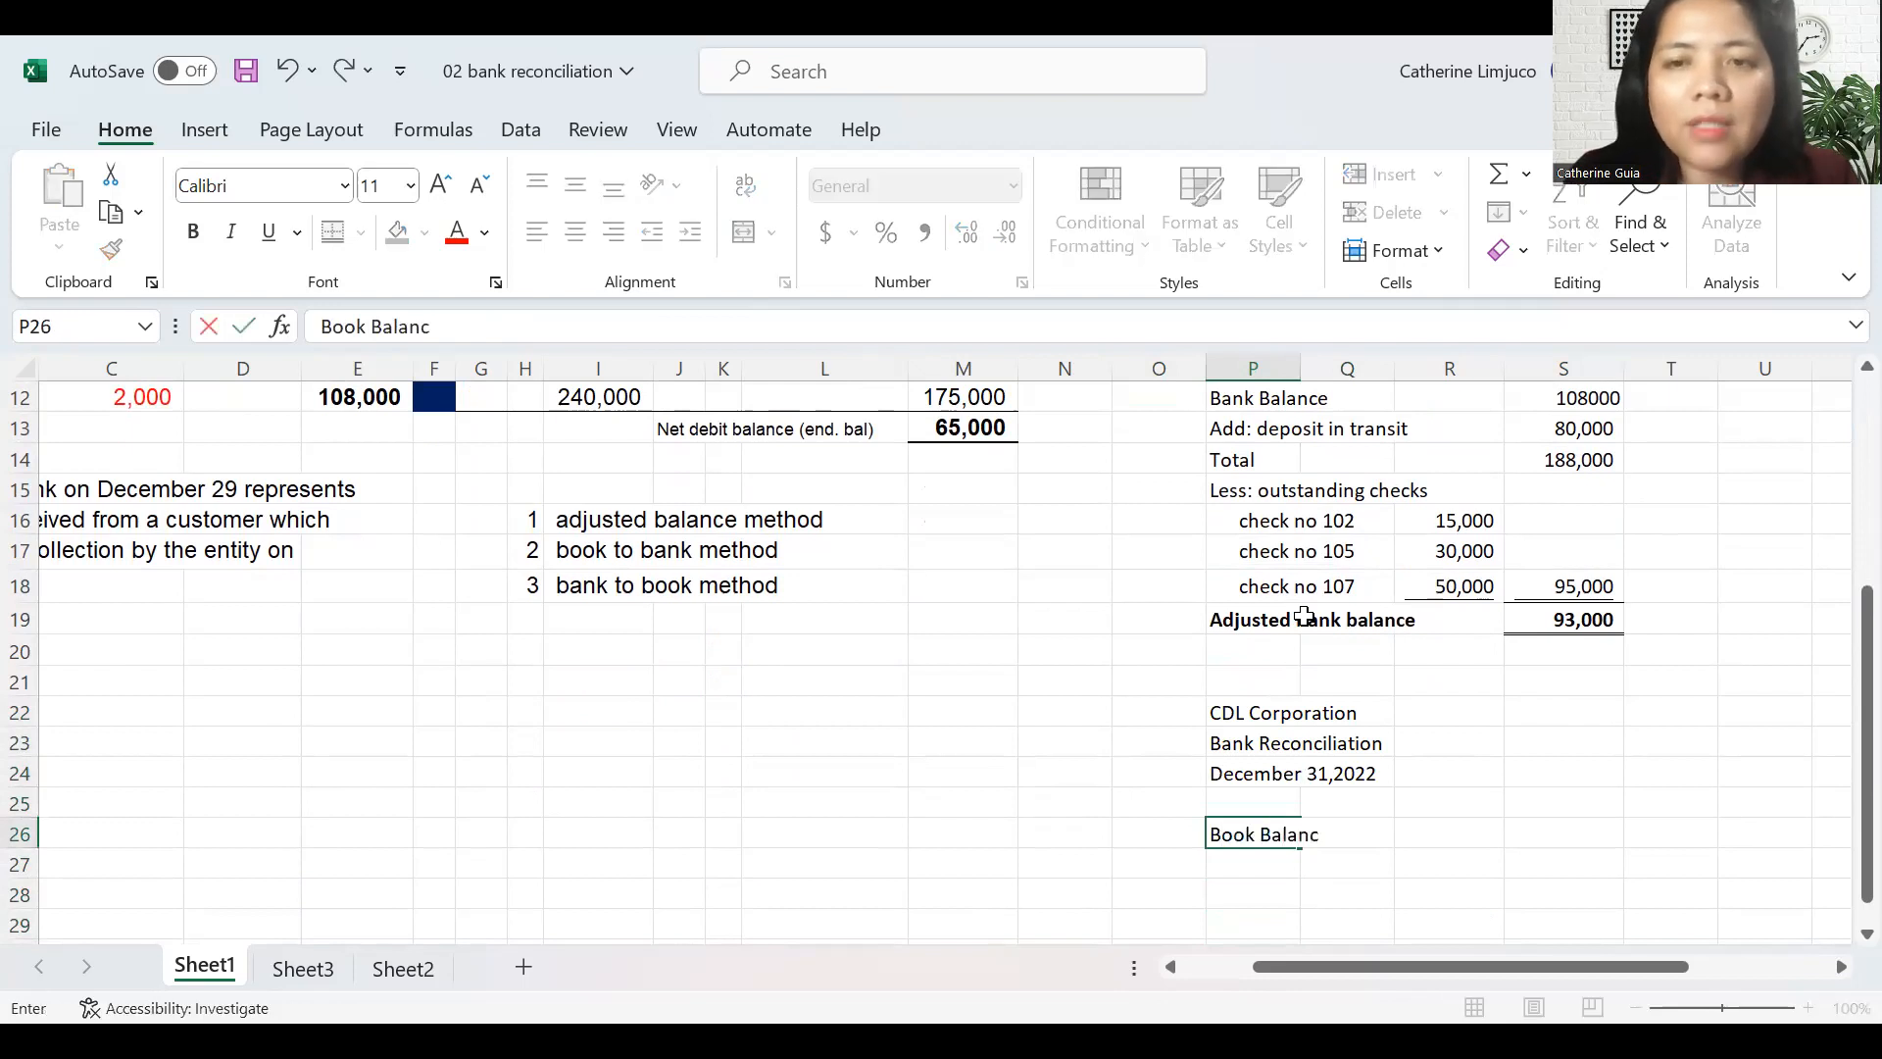
pyautogui.write('e')
pyautogui.press('Return')
# - Link the book balance amount in S26 to the ledger's net debit ending balance with the formula =M13
pyautogui.press('Up')
pyautogui.press('Right')
pyautogui.press('Right')
pyautogui.press('Right')
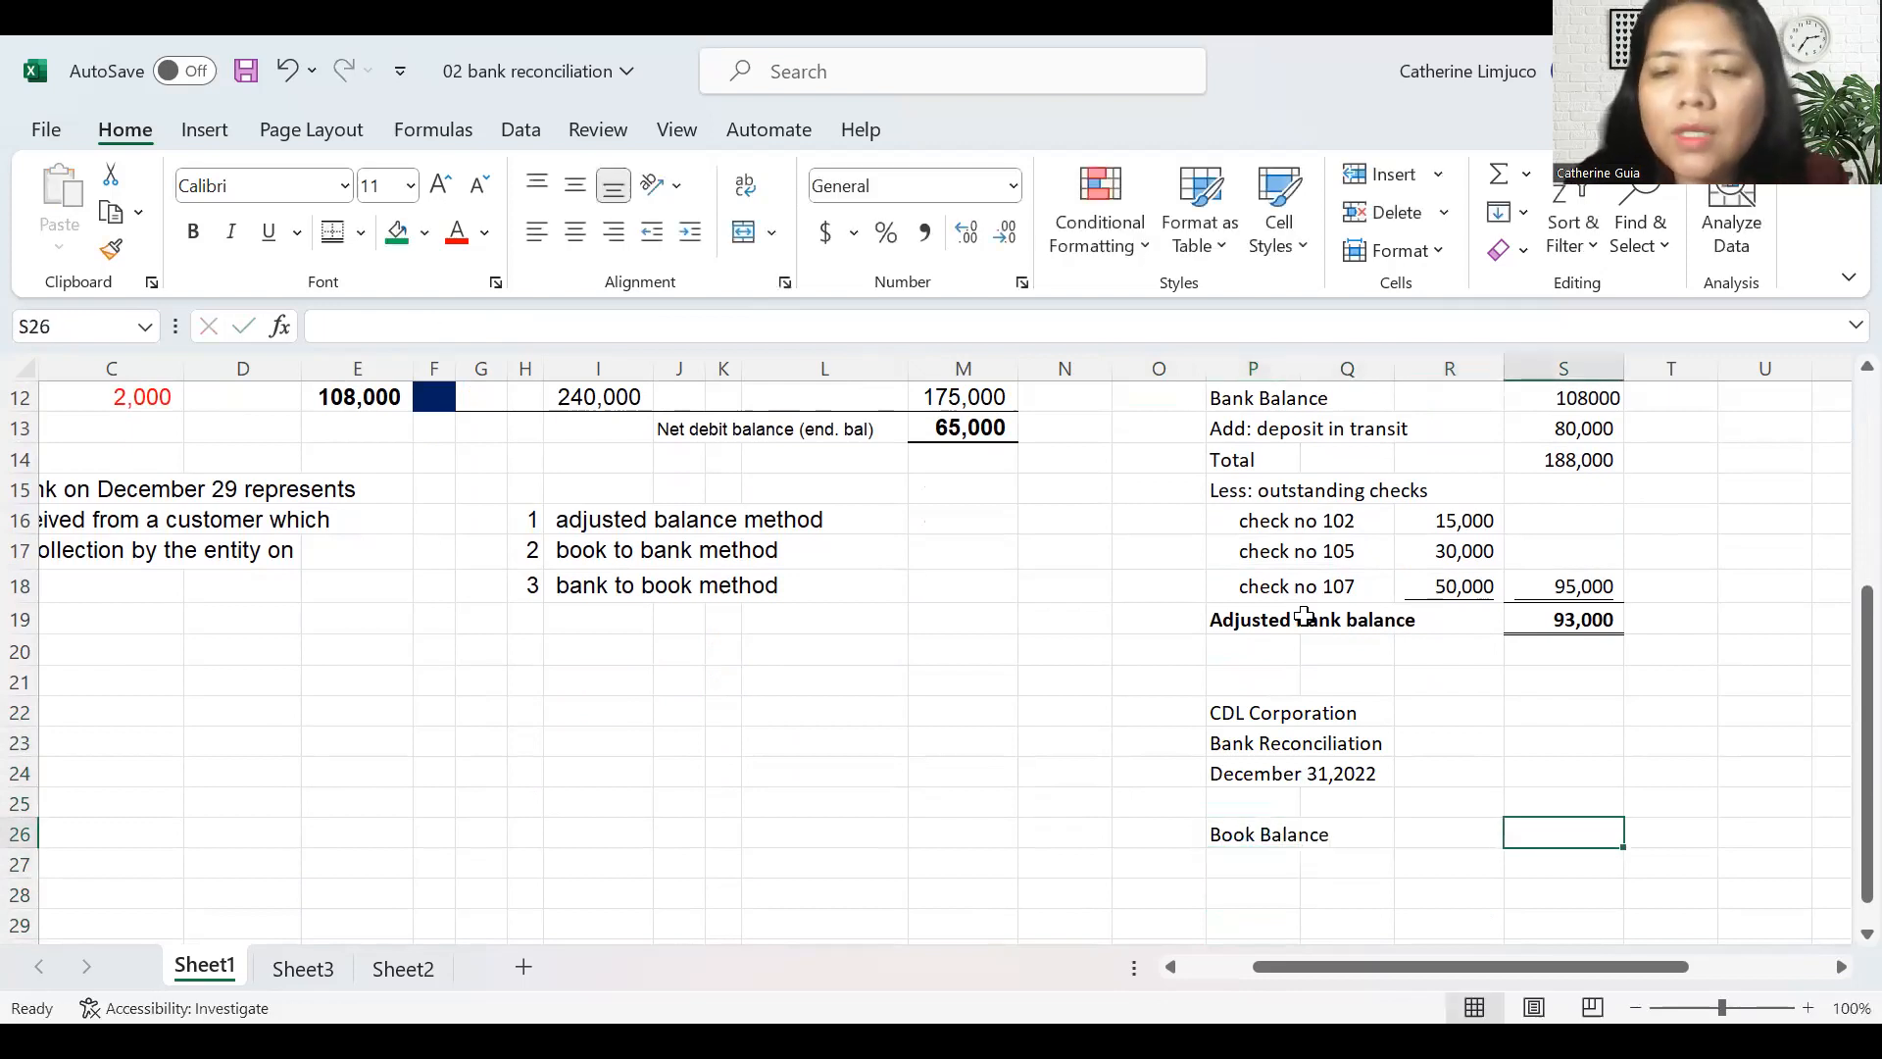
pyautogui.write('=')
pyautogui.press('Up')
pyautogui.press('Up')
pyautogui.press('Up')
pyautogui.press('Up')
pyautogui.press('Up')
pyautogui.press('Up')
pyautogui.press('Up')
pyautogui.press('Up')
pyautogui.press('Up')
pyautogui.press('Up')
pyautogui.press('Left')
pyautogui.press('Left')
pyautogui.press('Left')
pyautogui.press('Left')
pyautogui.press('Left')
pyautogui.press('Left')
pyautogui.press('Up')
pyautogui.press('Up')
pyautogui.press('Up')
pyautogui.press('Up')
pyautogui.press('Down')
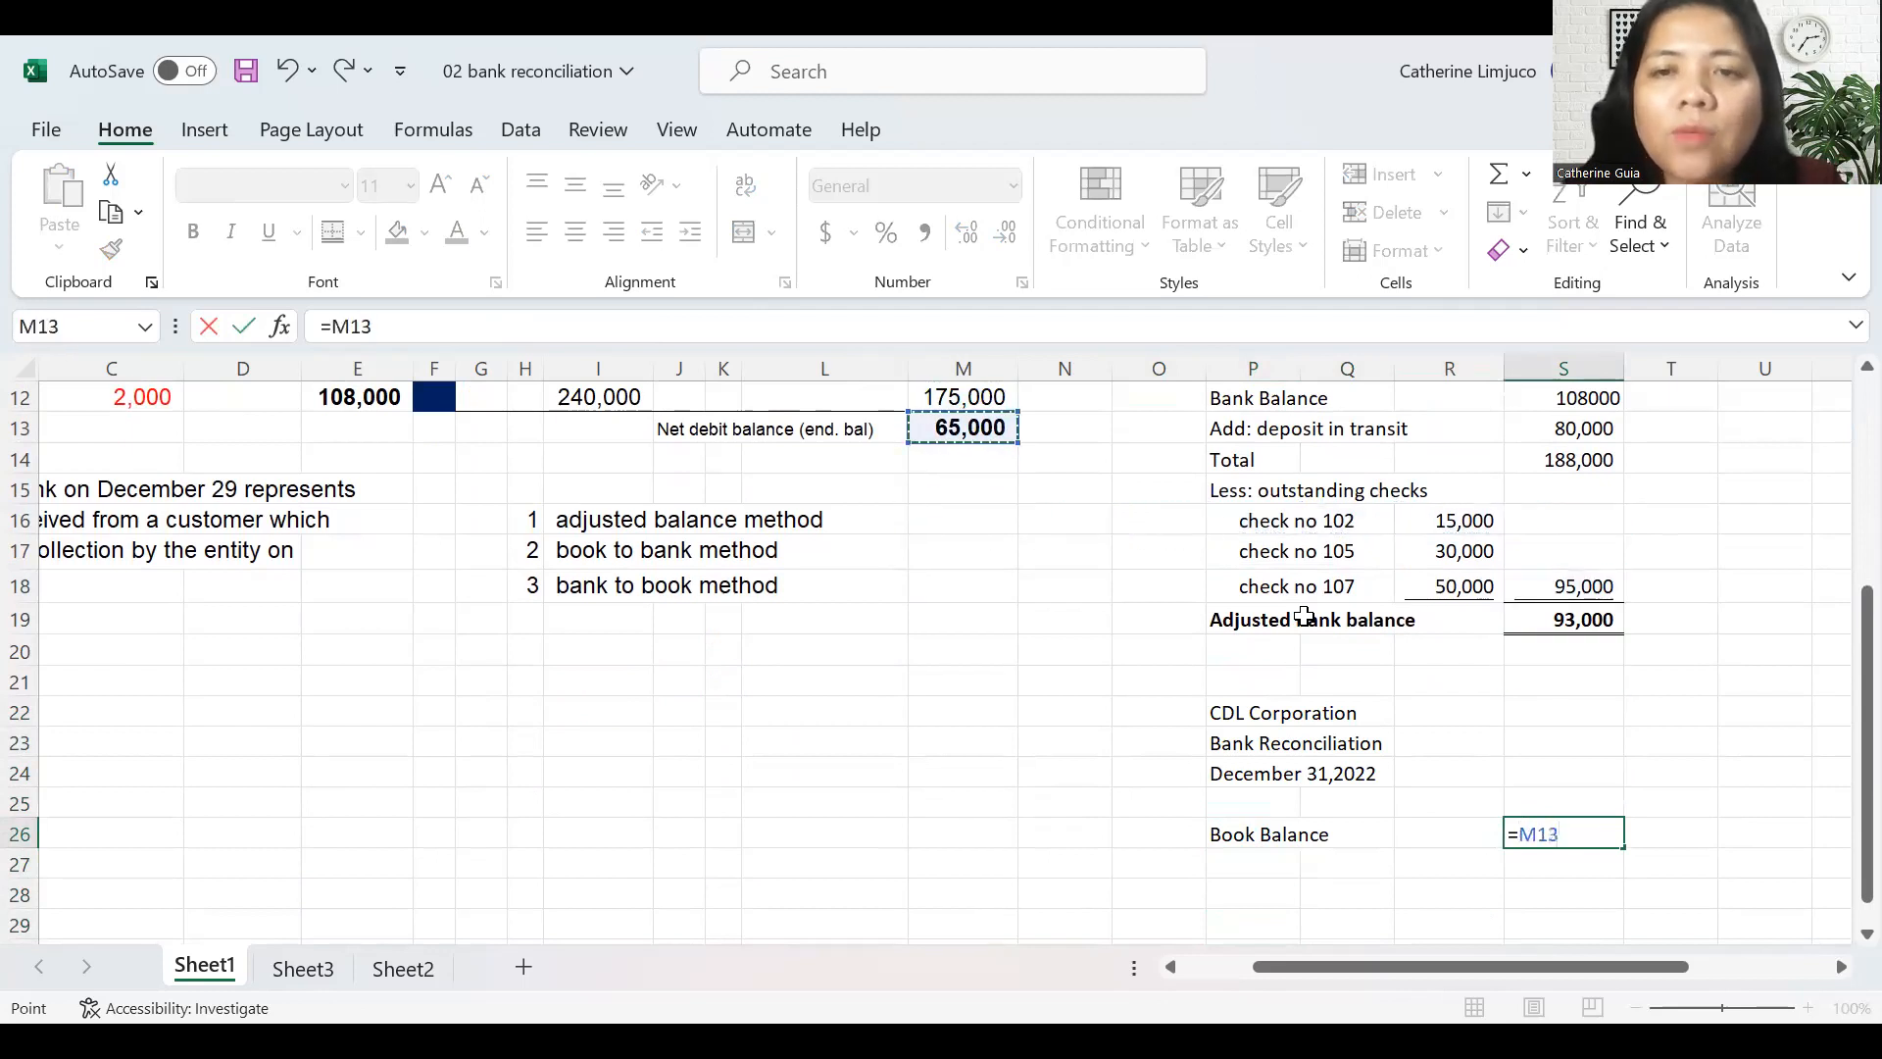
pyautogui.press('Return')
pyautogui.press('Up')
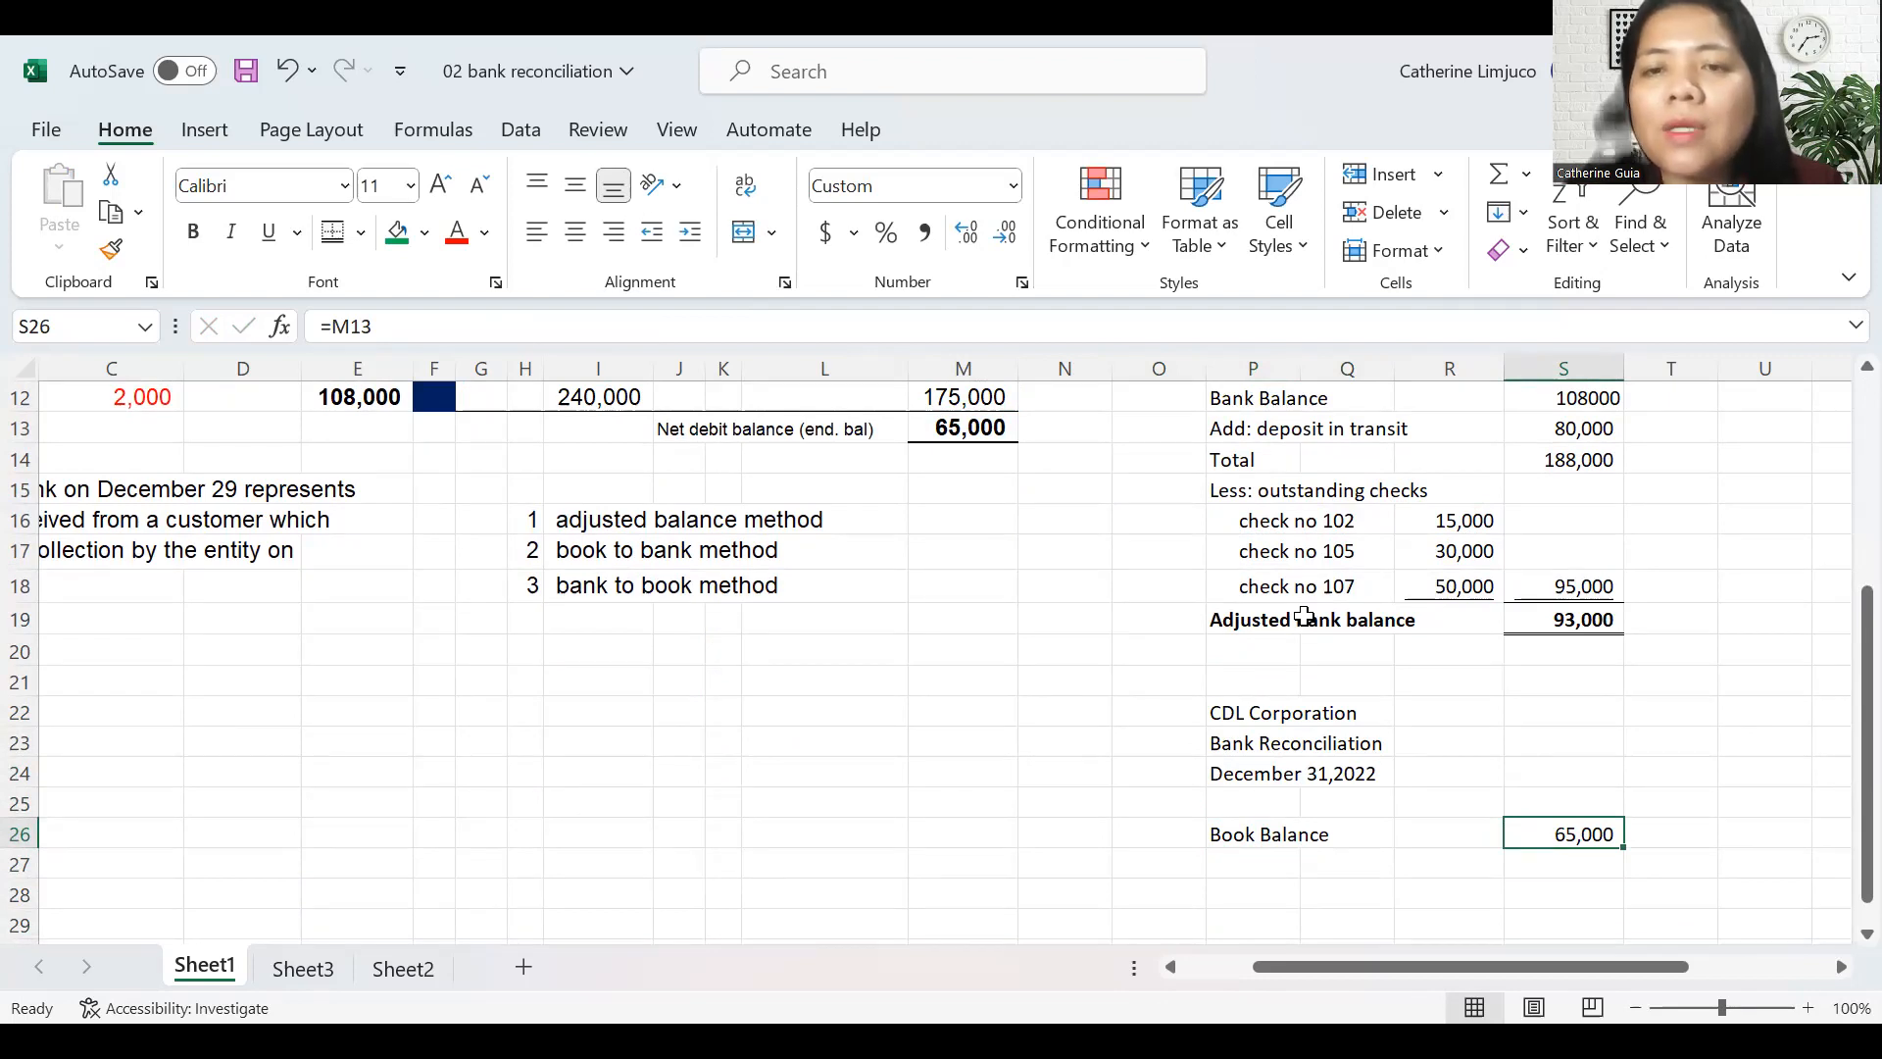
# - Review the completed adjusted balance reconciliation from its heading downward, ending at the Book Balance line of the second reconciliation
pyautogui.press('Left')
pyautogui.press('Left')
pyautogui.press('Left')
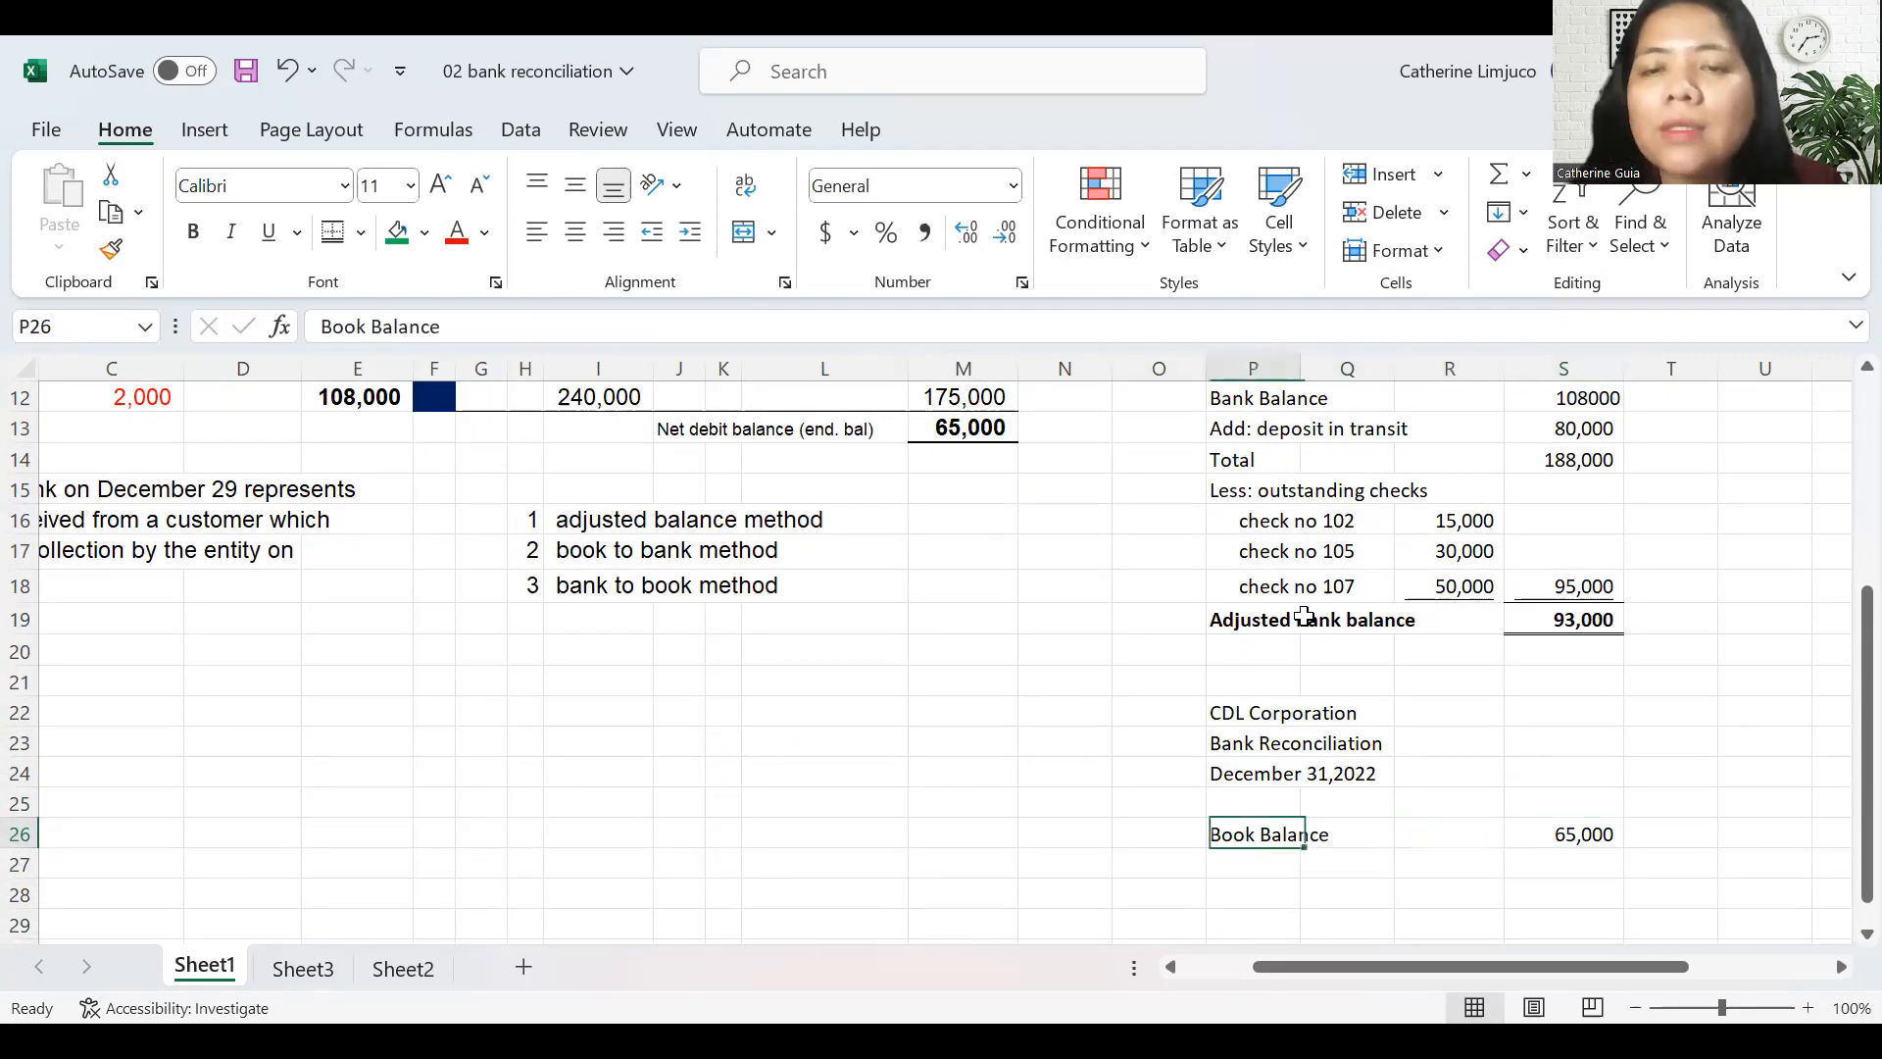
pyautogui.press('Left')
pyautogui.press('Right')
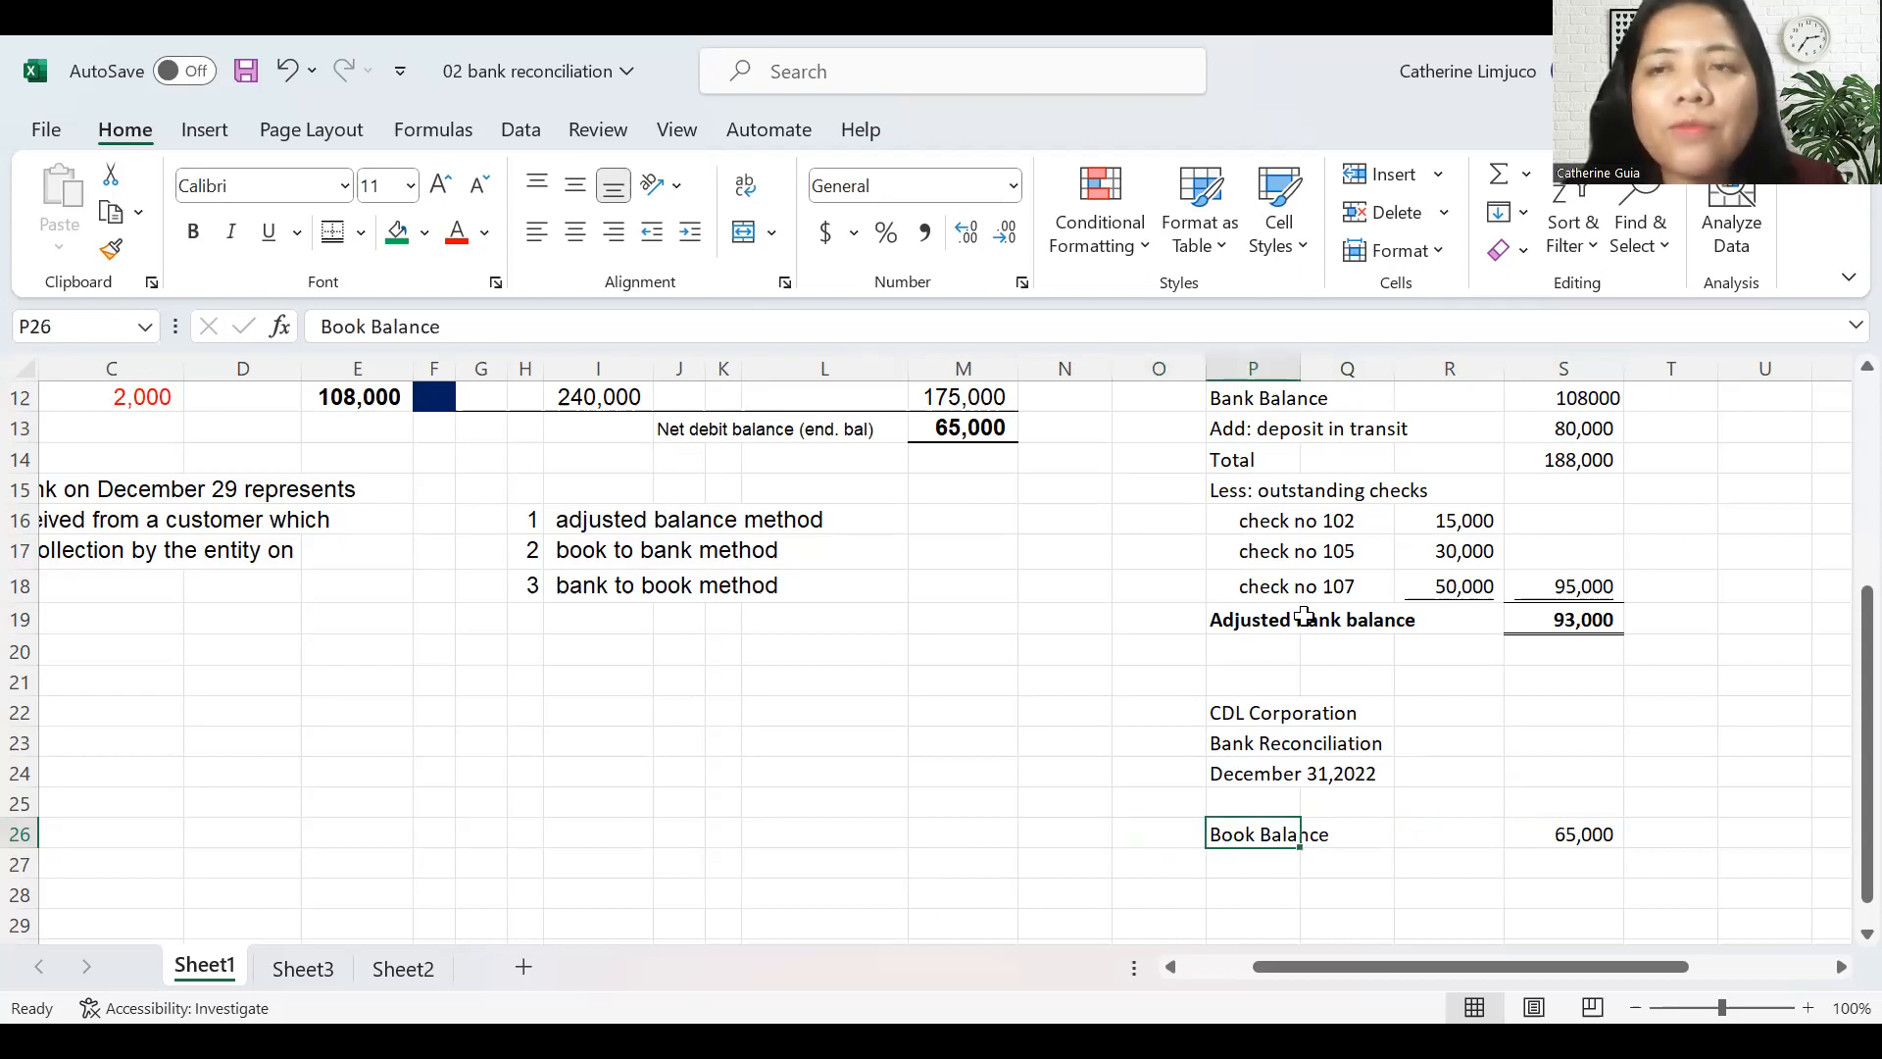
pyautogui.press('Up')
pyautogui.press('Up')
pyautogui.press('Up')
pyautogui.press('Up')
pyautogui.press('Up')
pyautogui.press('Up')
pyautogui.press('Up')
pyautogui.press('Up')
pyautogui.press('Up')
pyautogui.press('Up')
pyautogui.press('Up')
pyautogui.press('Up')
pyautogui.press('Up')
pyautogui.press('Up')
pyautogui.press('Up')
pyautogui.press('Up')
pyautogui.press('Up')
pyautogui.press('Up')
pyautogui.press('Up')
pyautogui.press('Up')
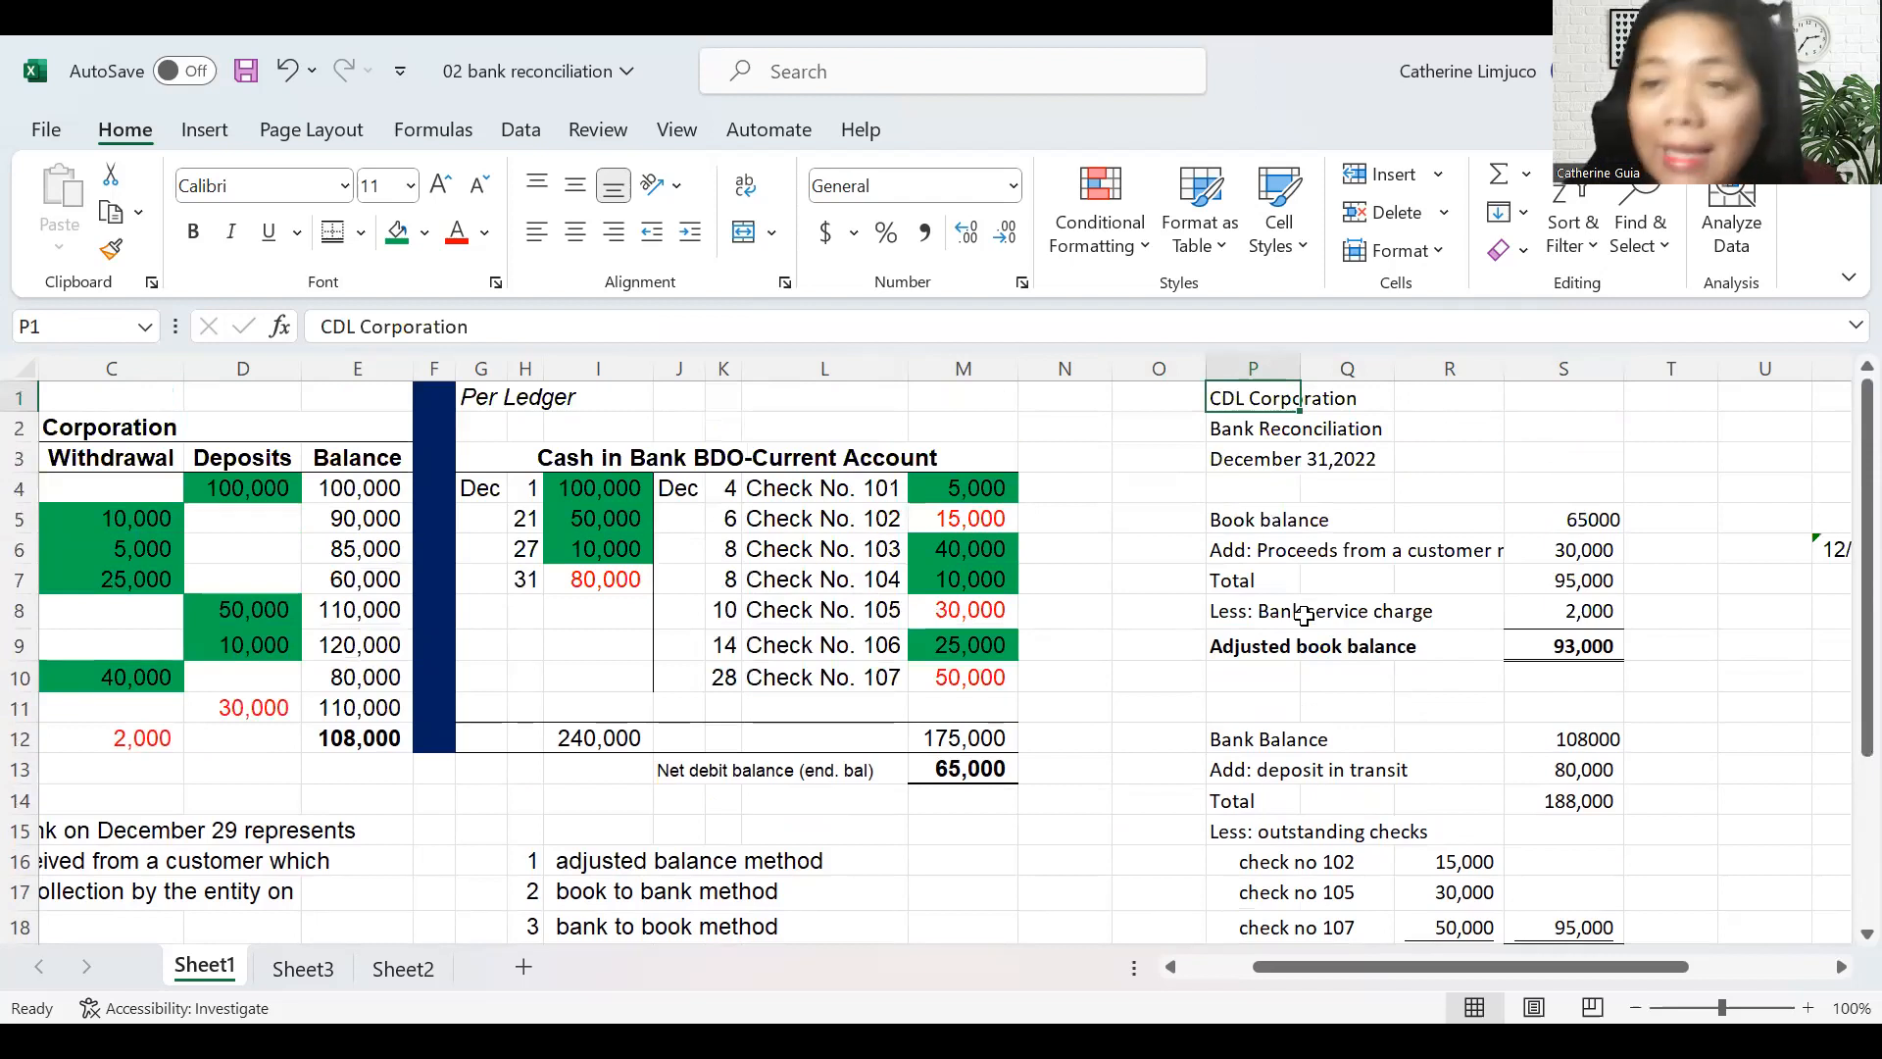
pyautogui.press('Down')
pyautogui.press('Down')
pyautogui.press('Down')
pyautogui.press('Down')
pyautogui.press('Down')
pyautogui.press('Down')
pyautogui.press('Down')
pyautogui.press('Down')
pyautogui.press('Down')
pyautogui.press('Down')
pyautogui.press('Down')
pyautogui.press('Down')
pyautogui.press('Down')
pyautogui.press('Down')
pyautogui.press('Down')
pyautogui.press('Down')
pyautogui.press('Down')
pyautogui.press('Down')
pyautogui.press('Down')
pyautogui.press('Down')
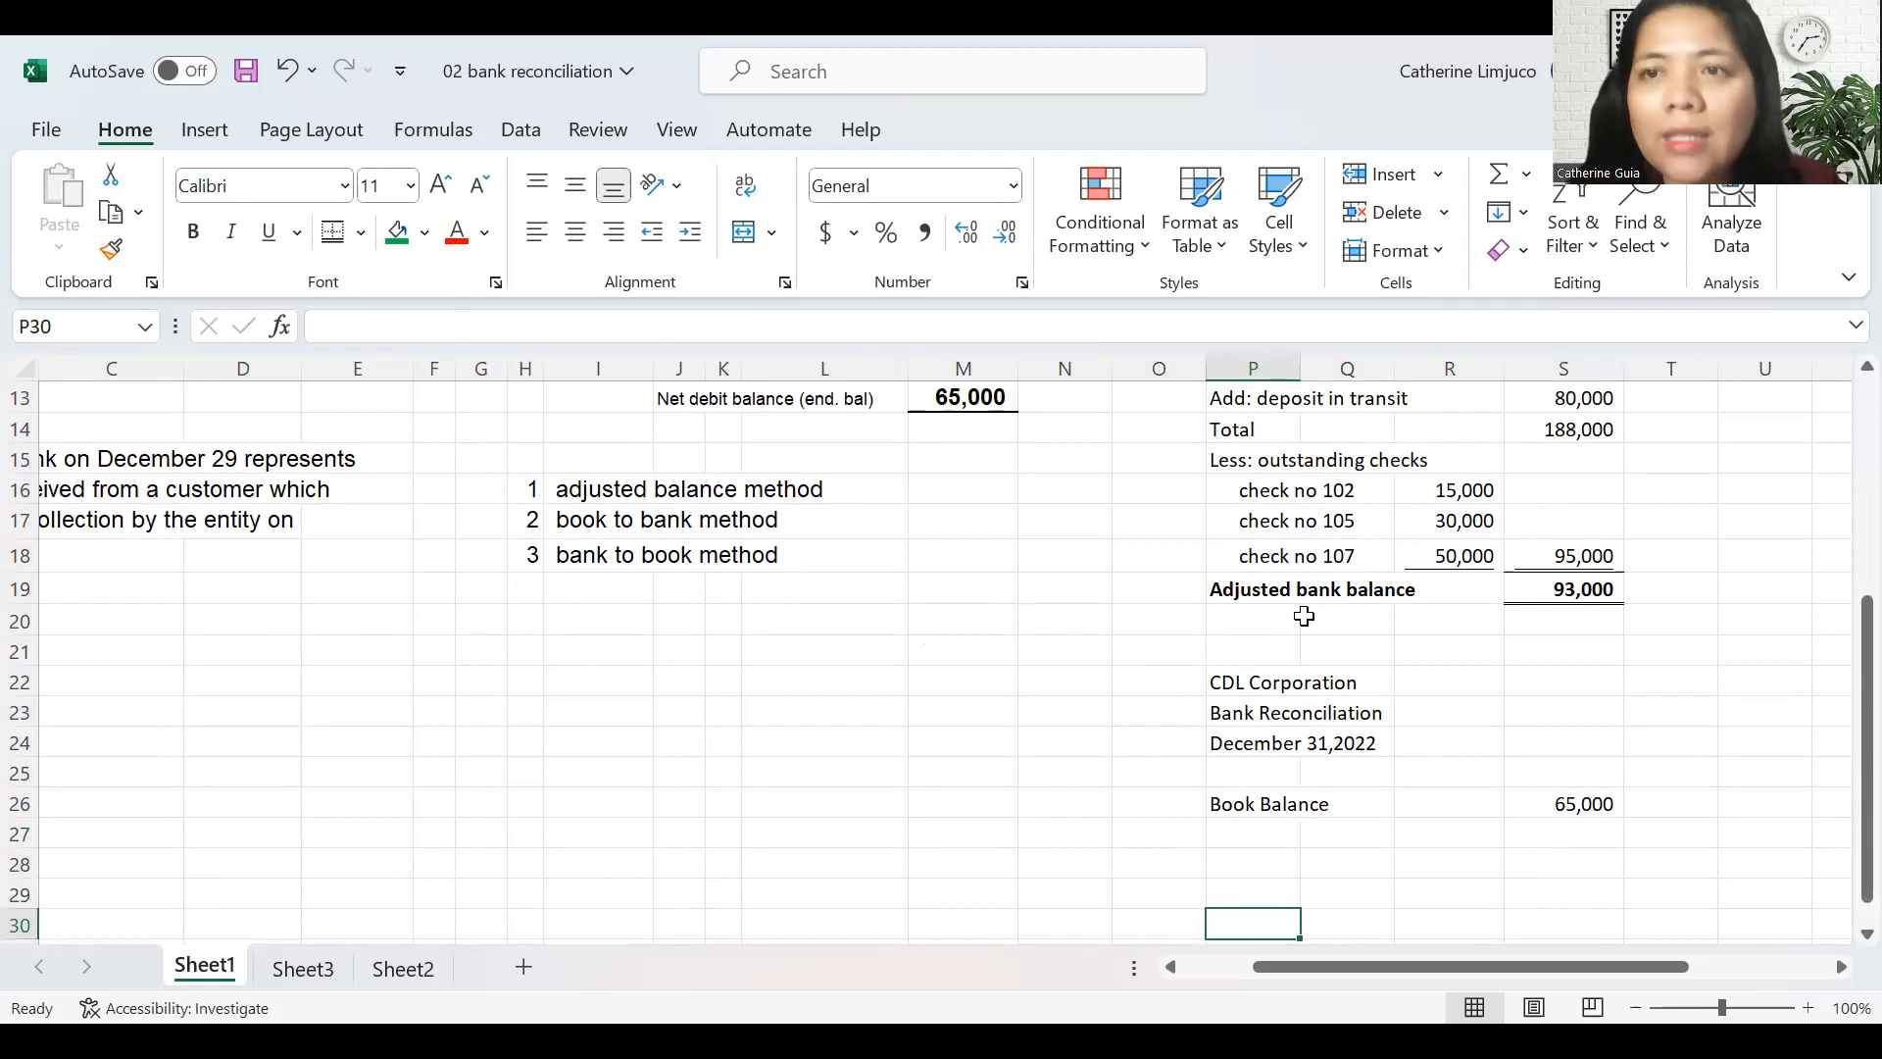
pyautogui.press('Up')
pyautogui.press('Up')
pyautogui.press('Up')
pyautogui.press('Up')
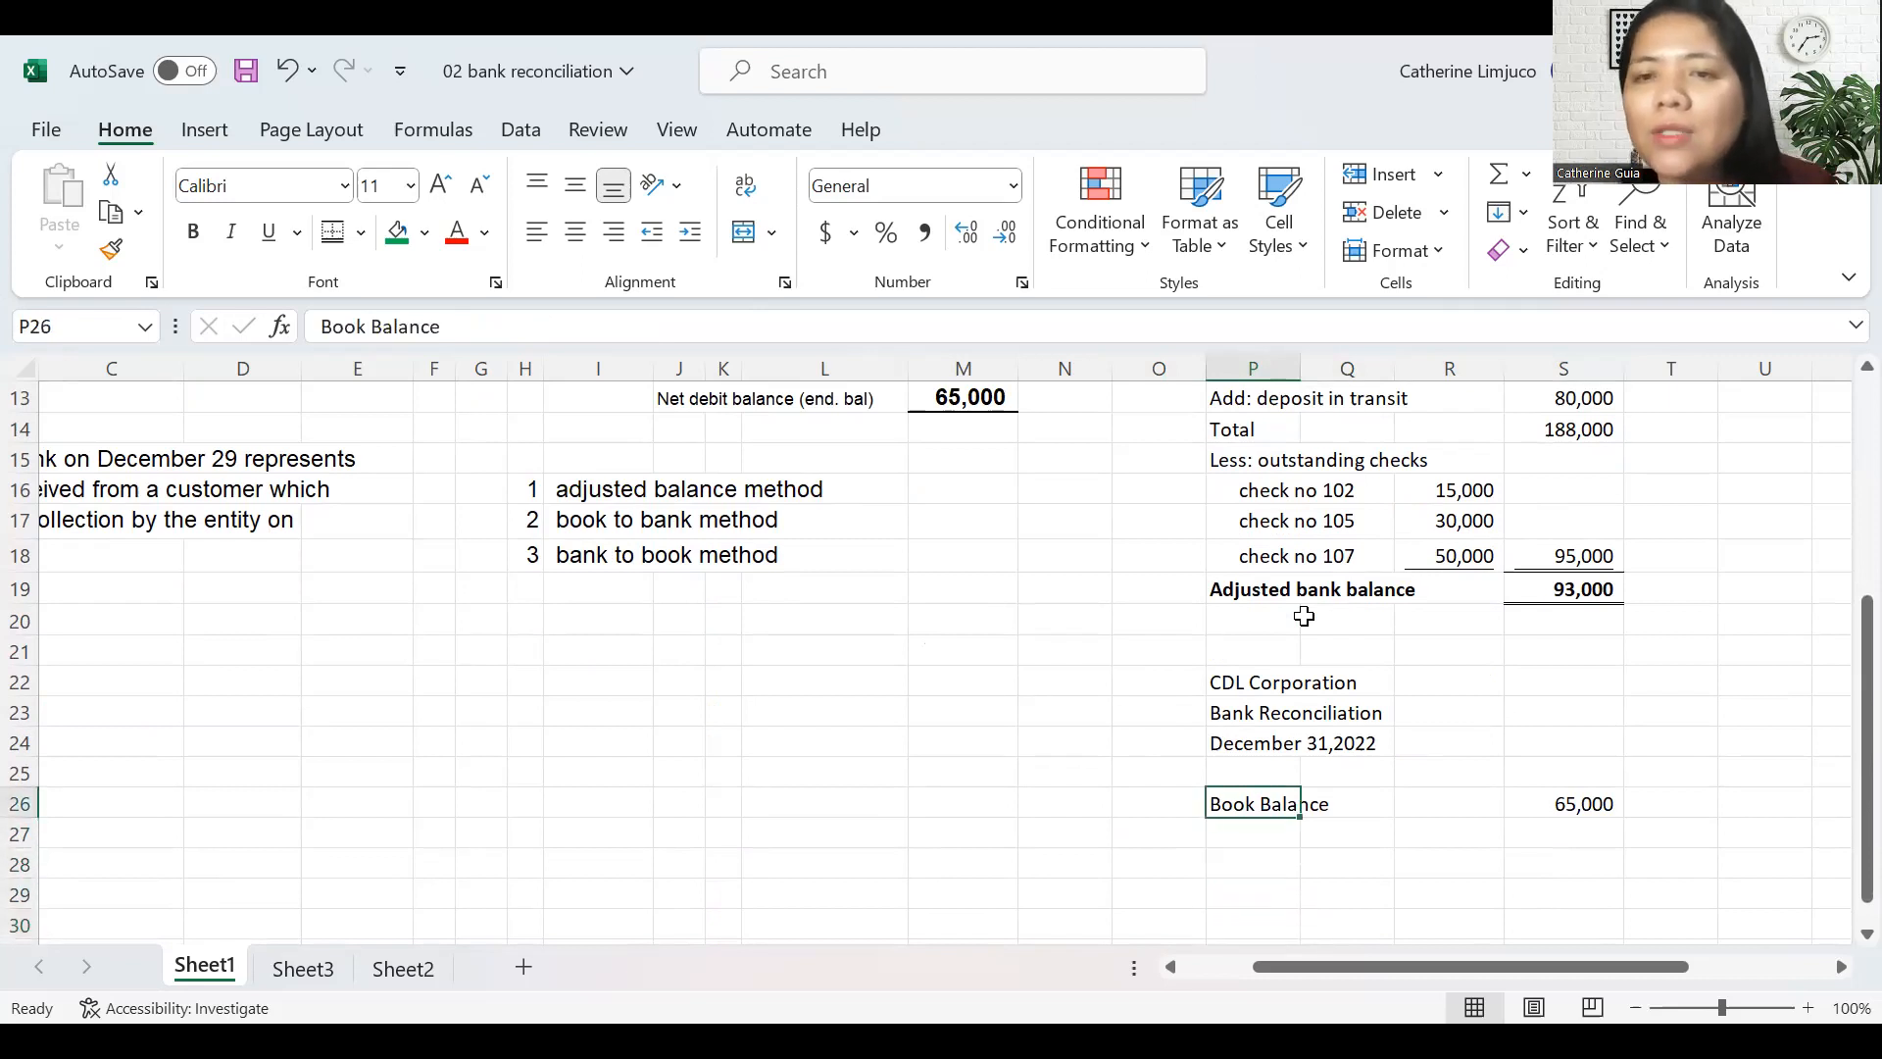
# - Enter the label "Add: outstanding checks" in P27 under Book Balance
pyautogui.press('Down')
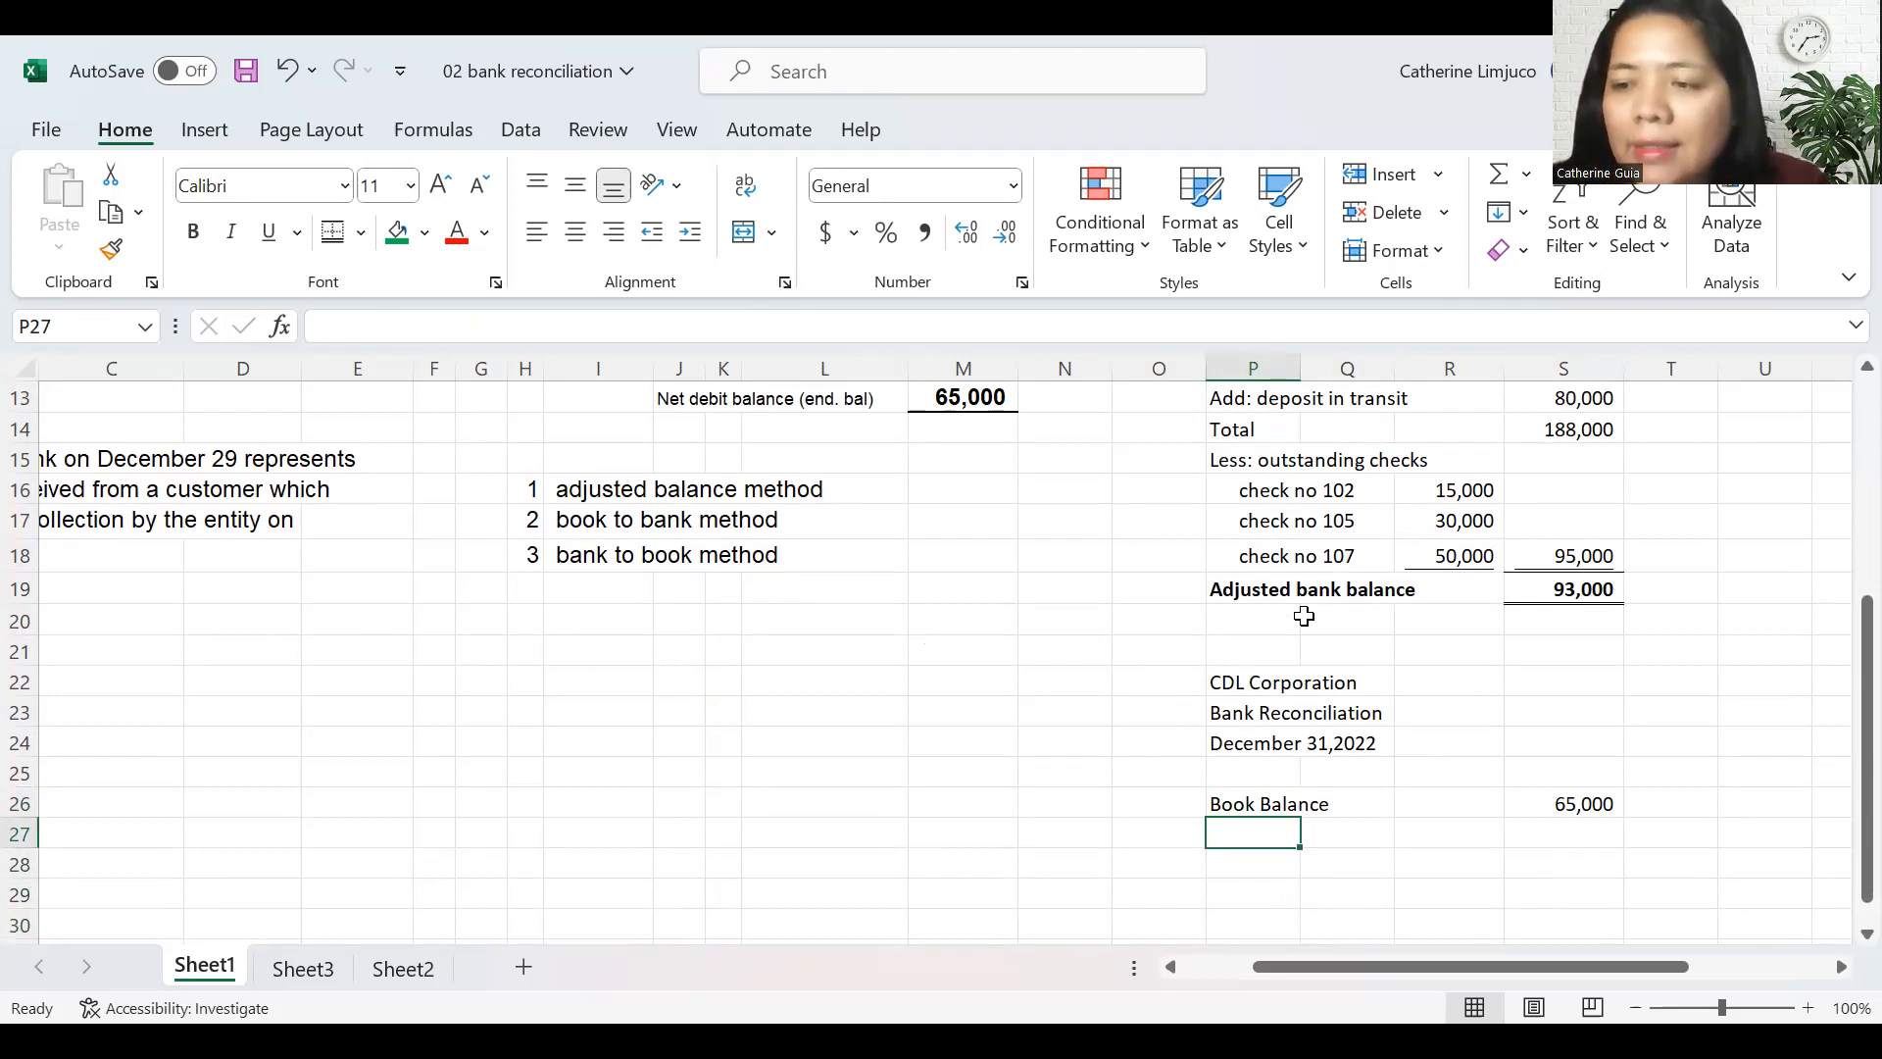
pyautogui.write('A')
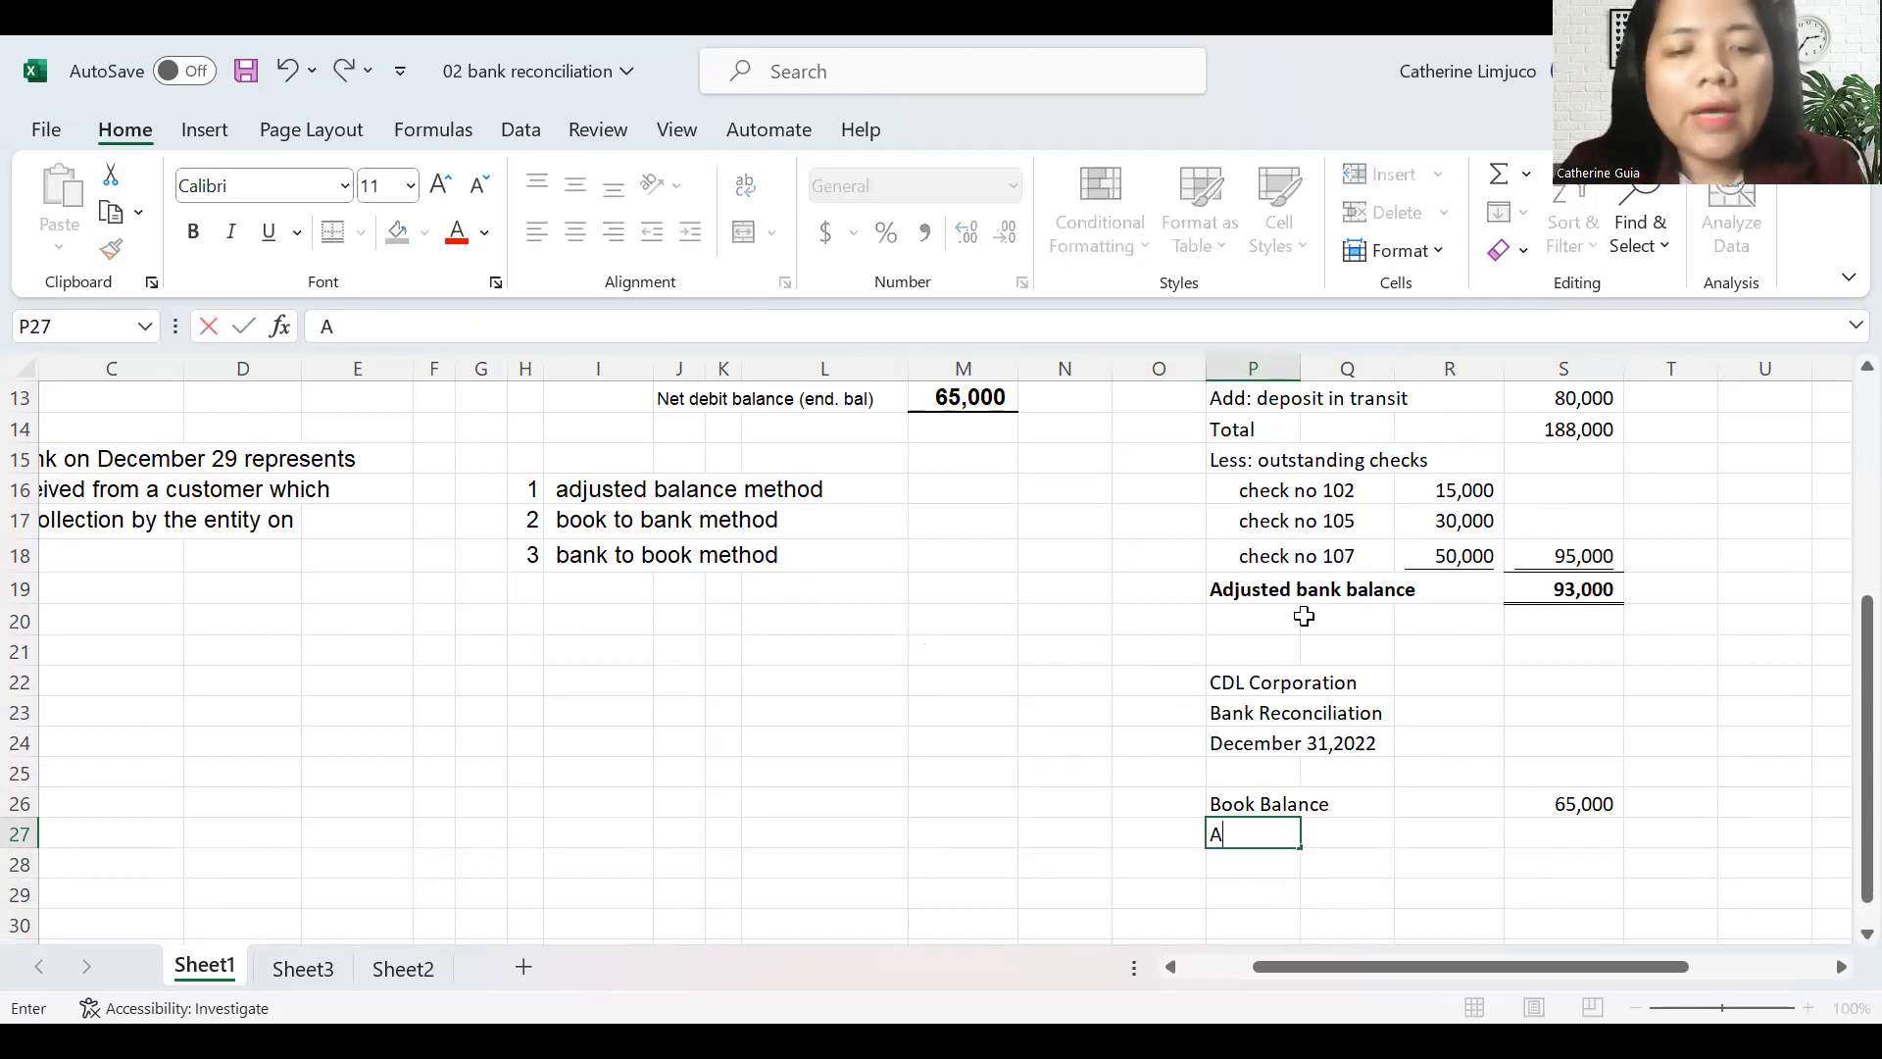
pyautogui.write('dd: outs')
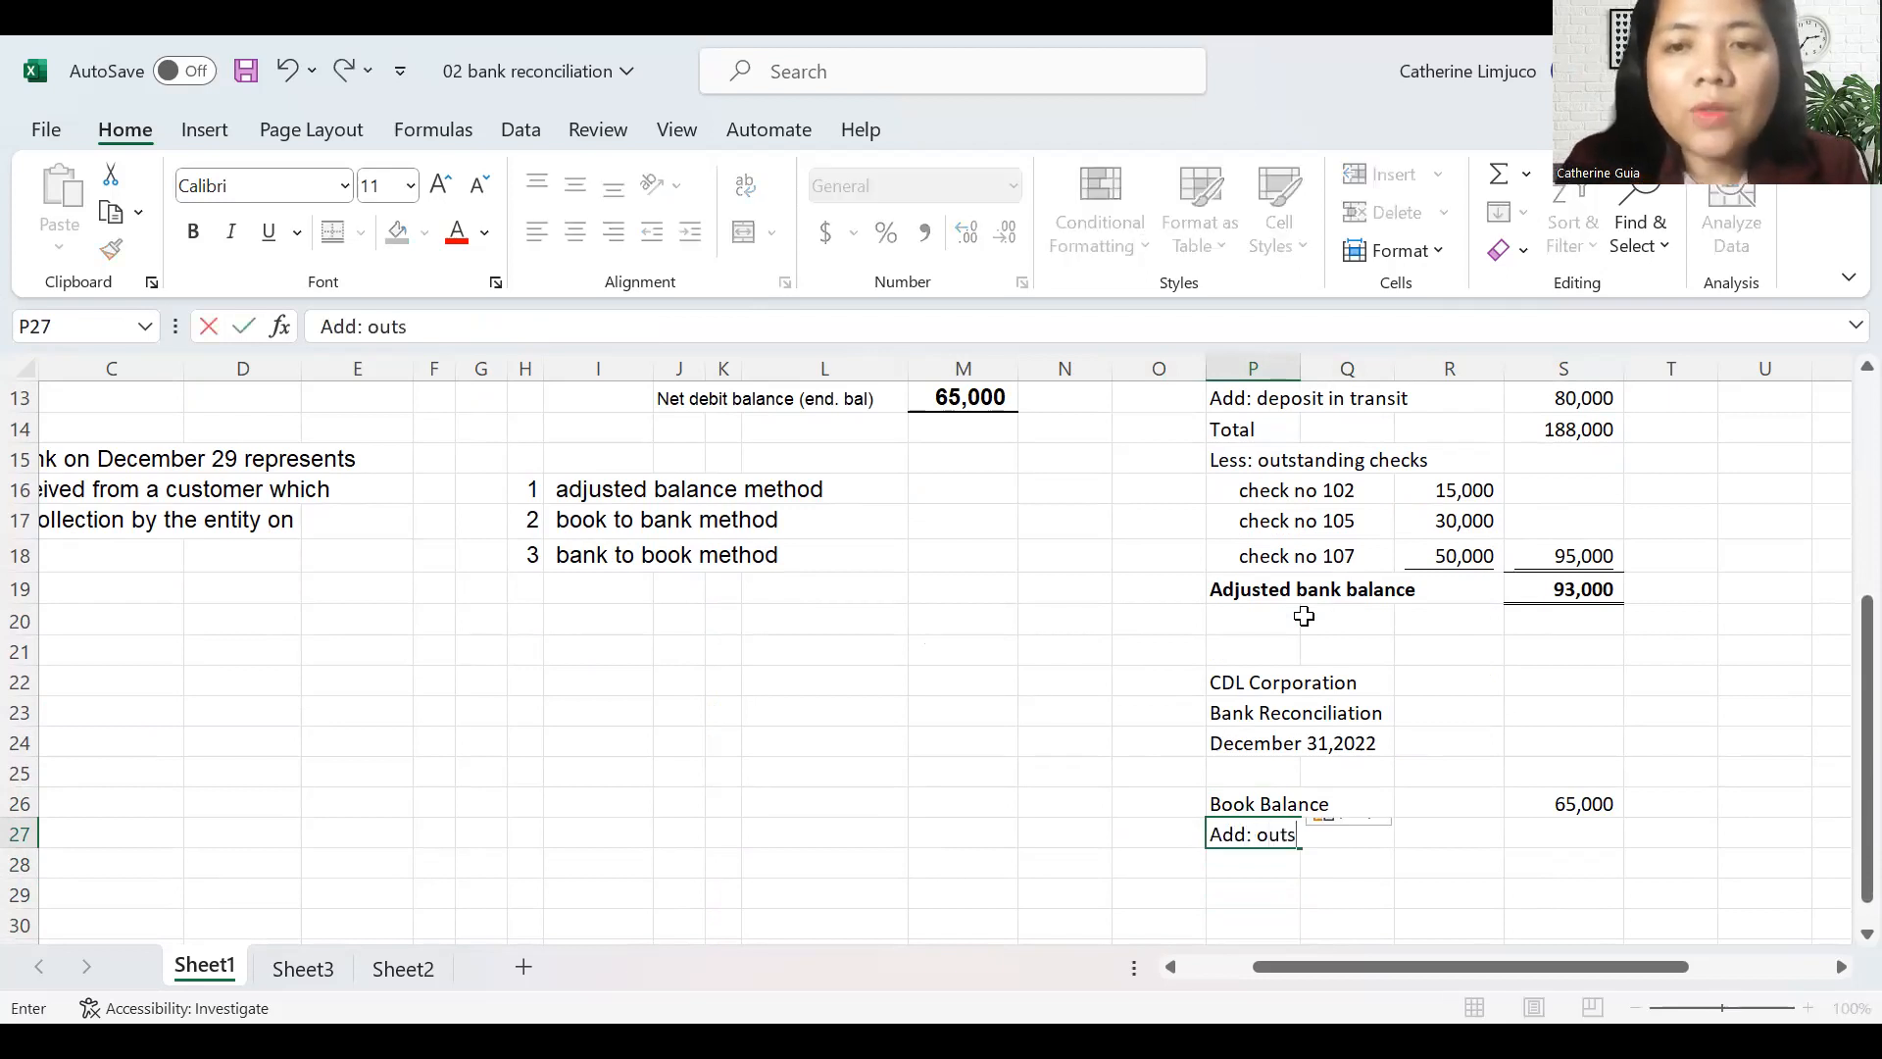
pyautogui.write('tanding ')
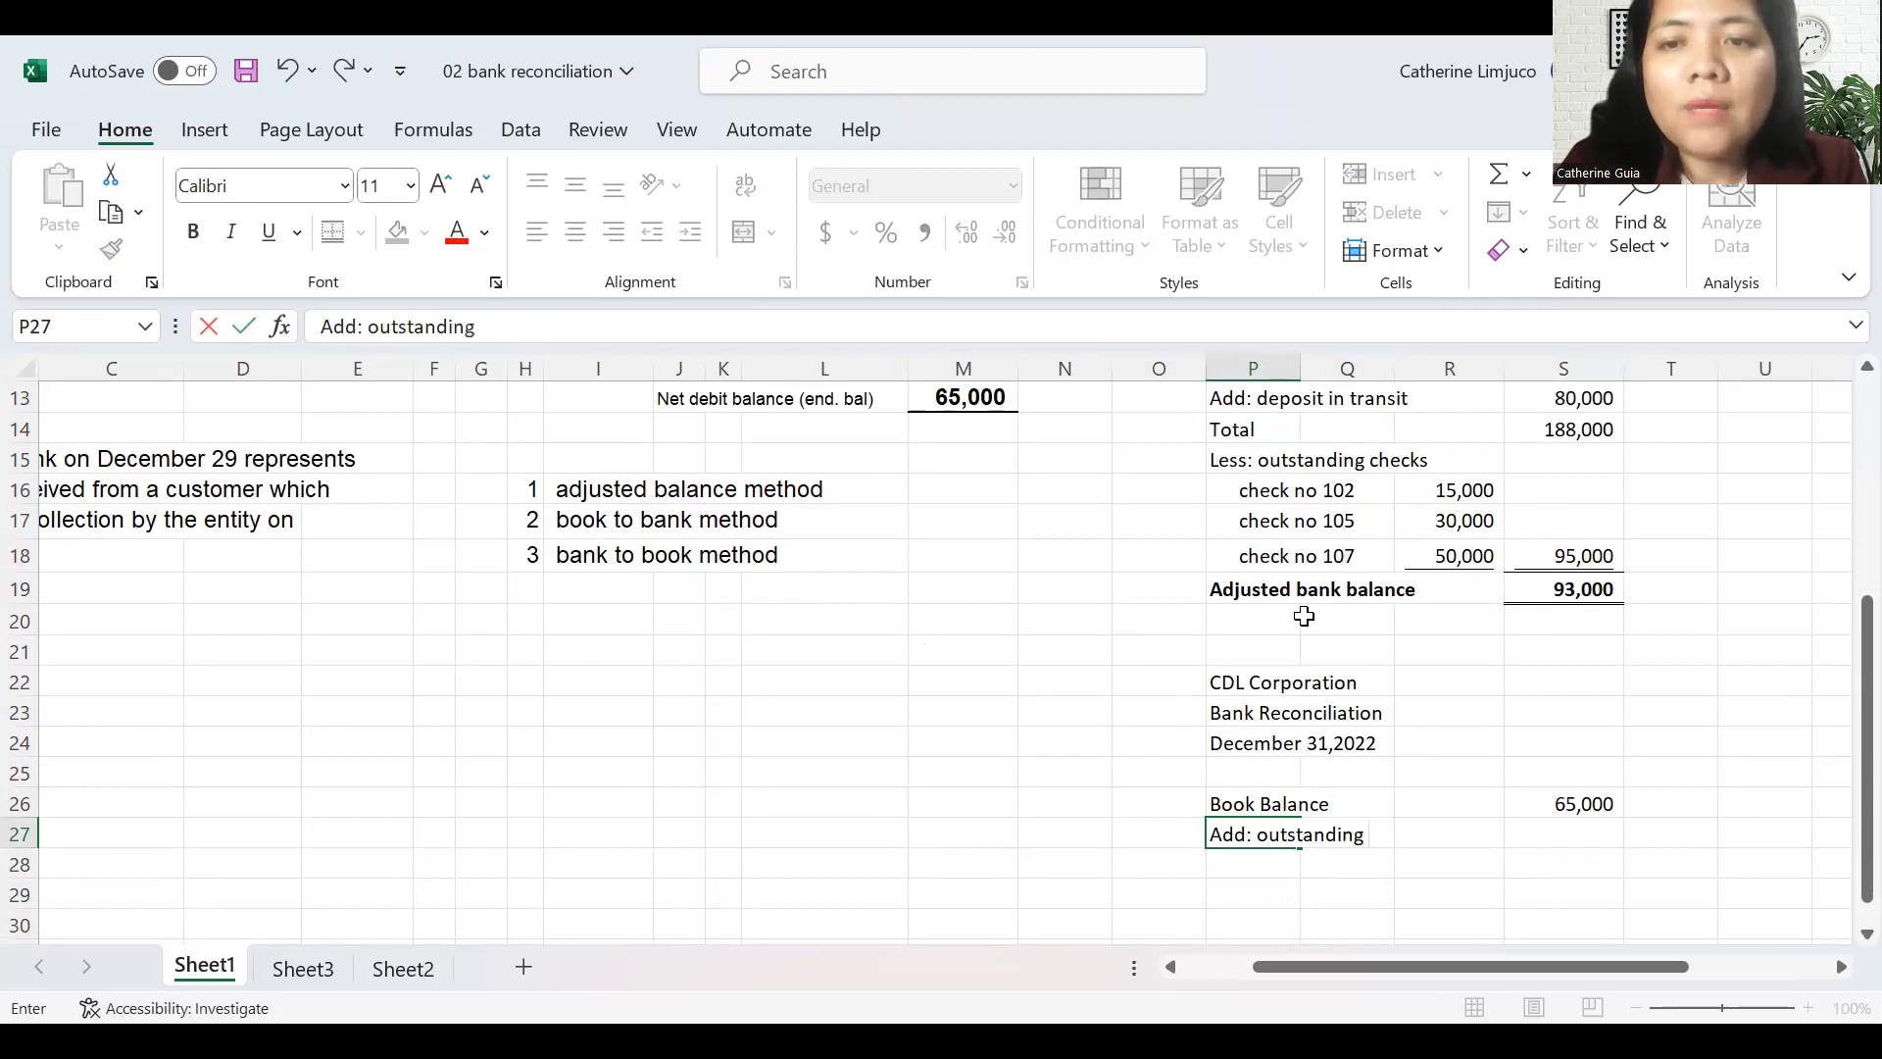
pyautogui.write('checks')
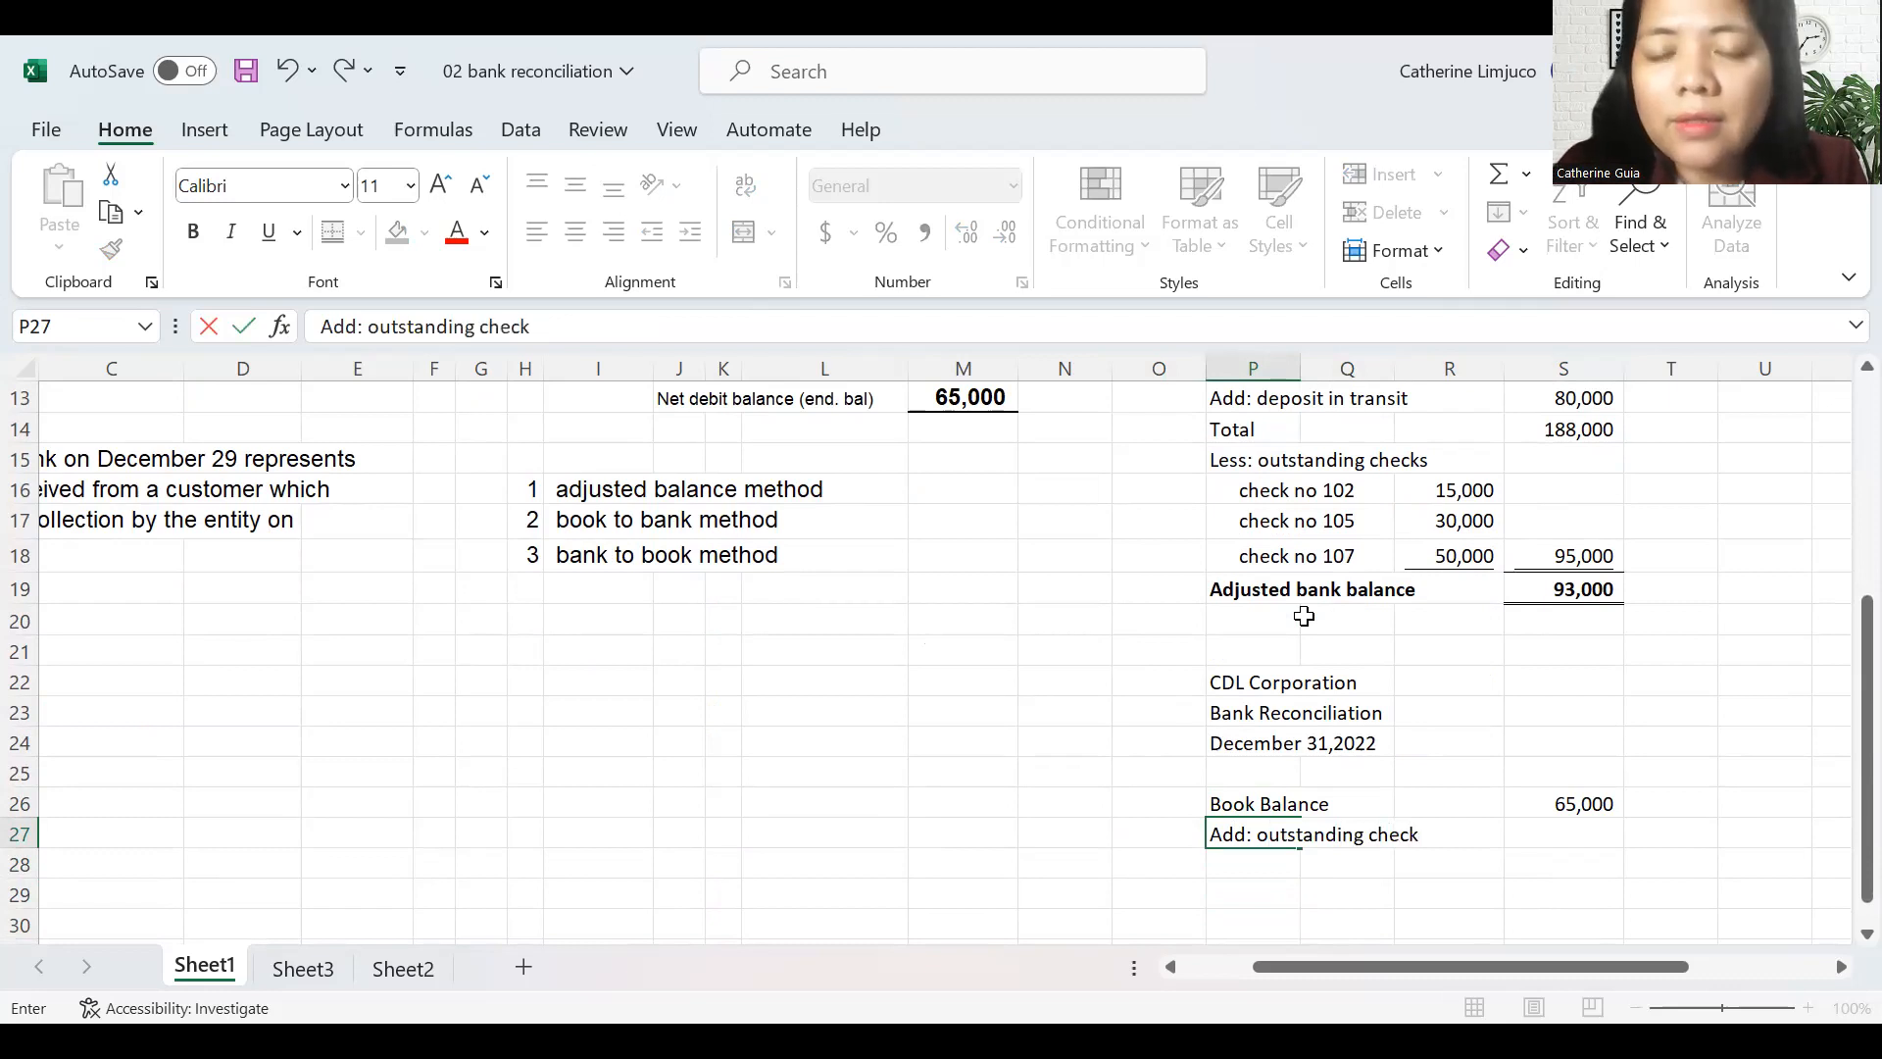
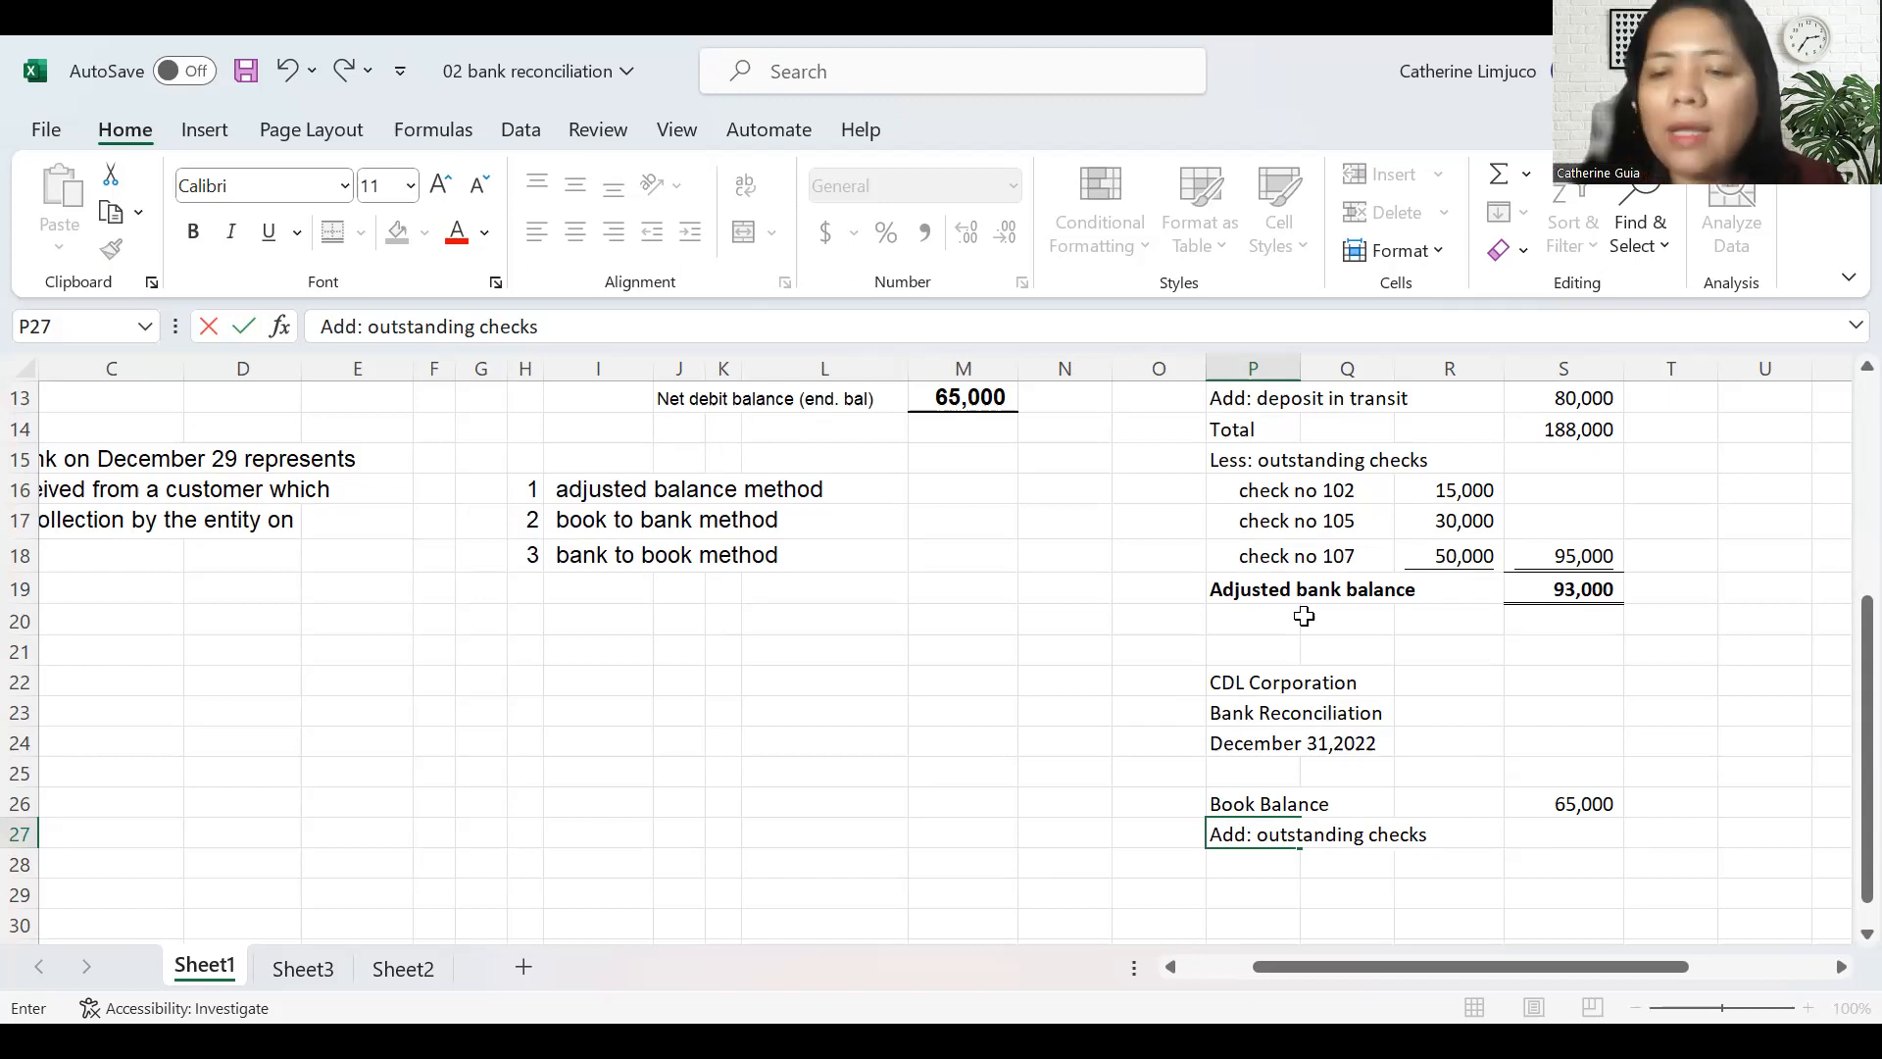
pyautogui.press('Return')
pyautogui.press('Up')
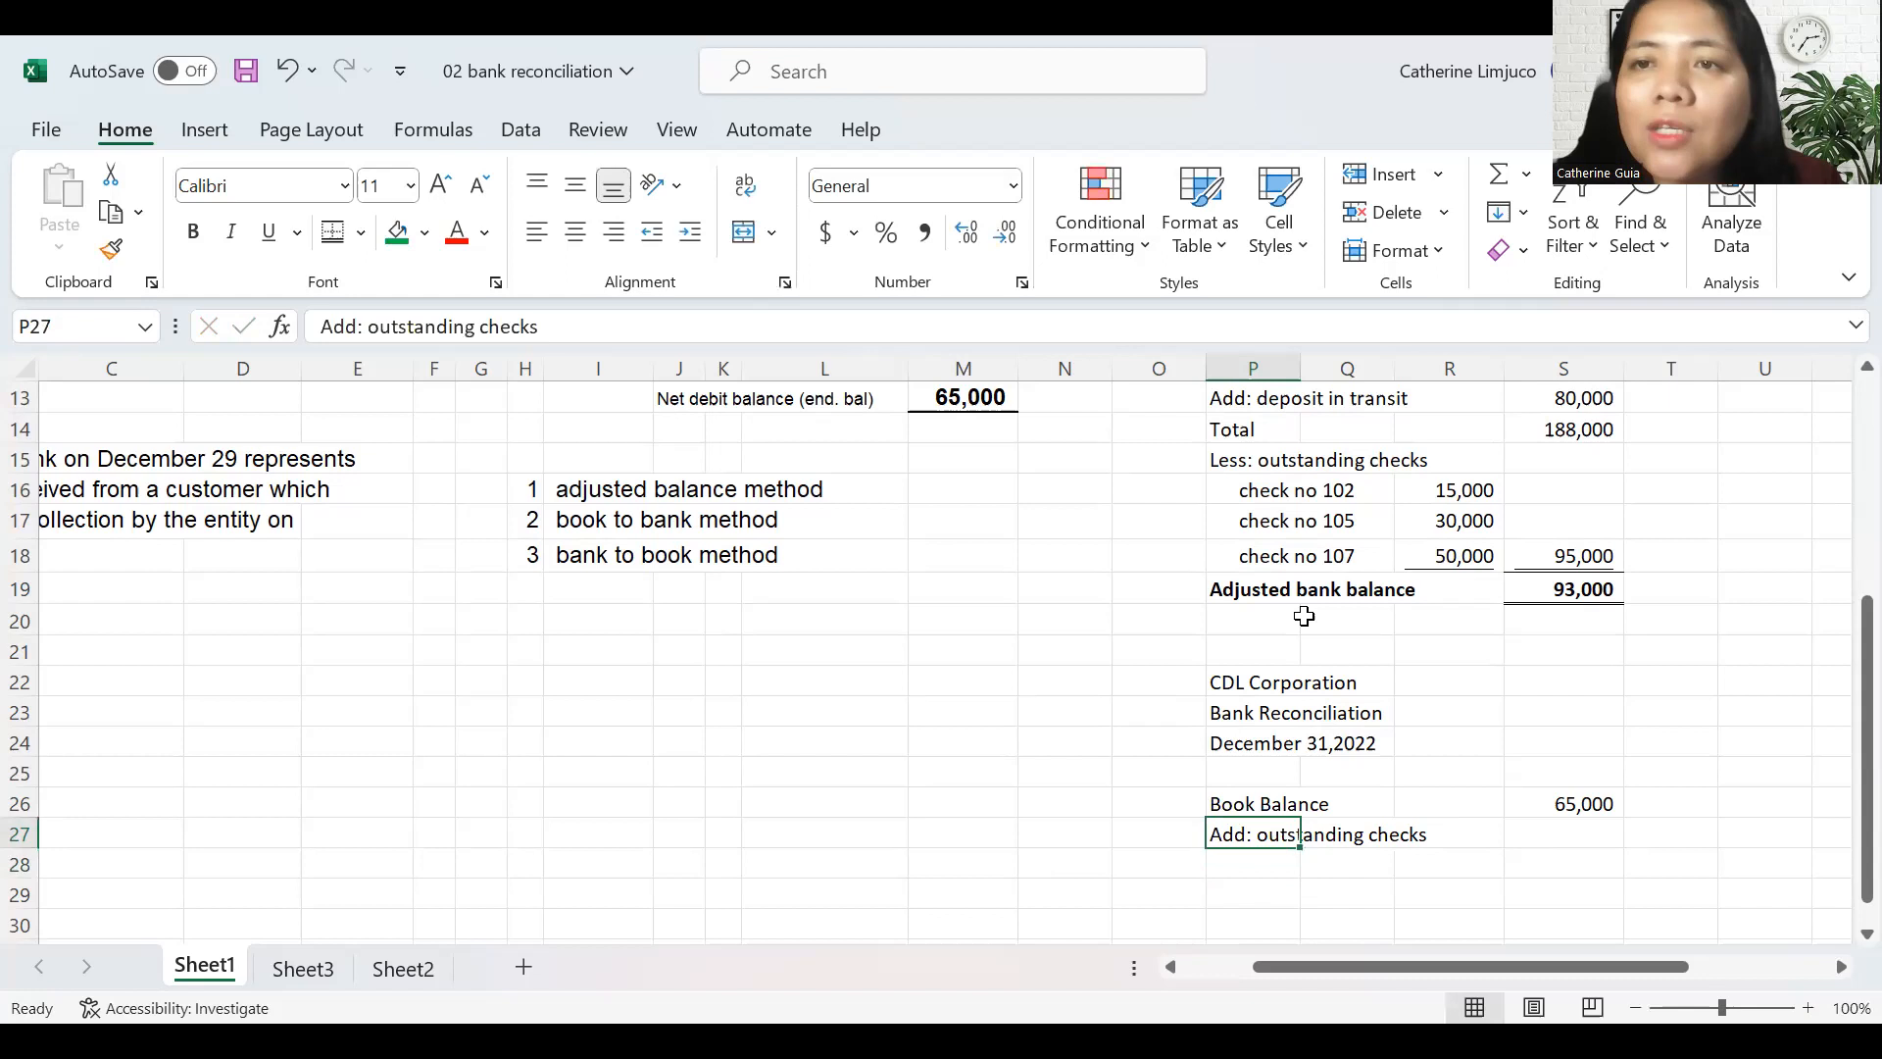
# - Enter 95000 in S27 as the outstanding checks amount
pyautogui.press('Down')
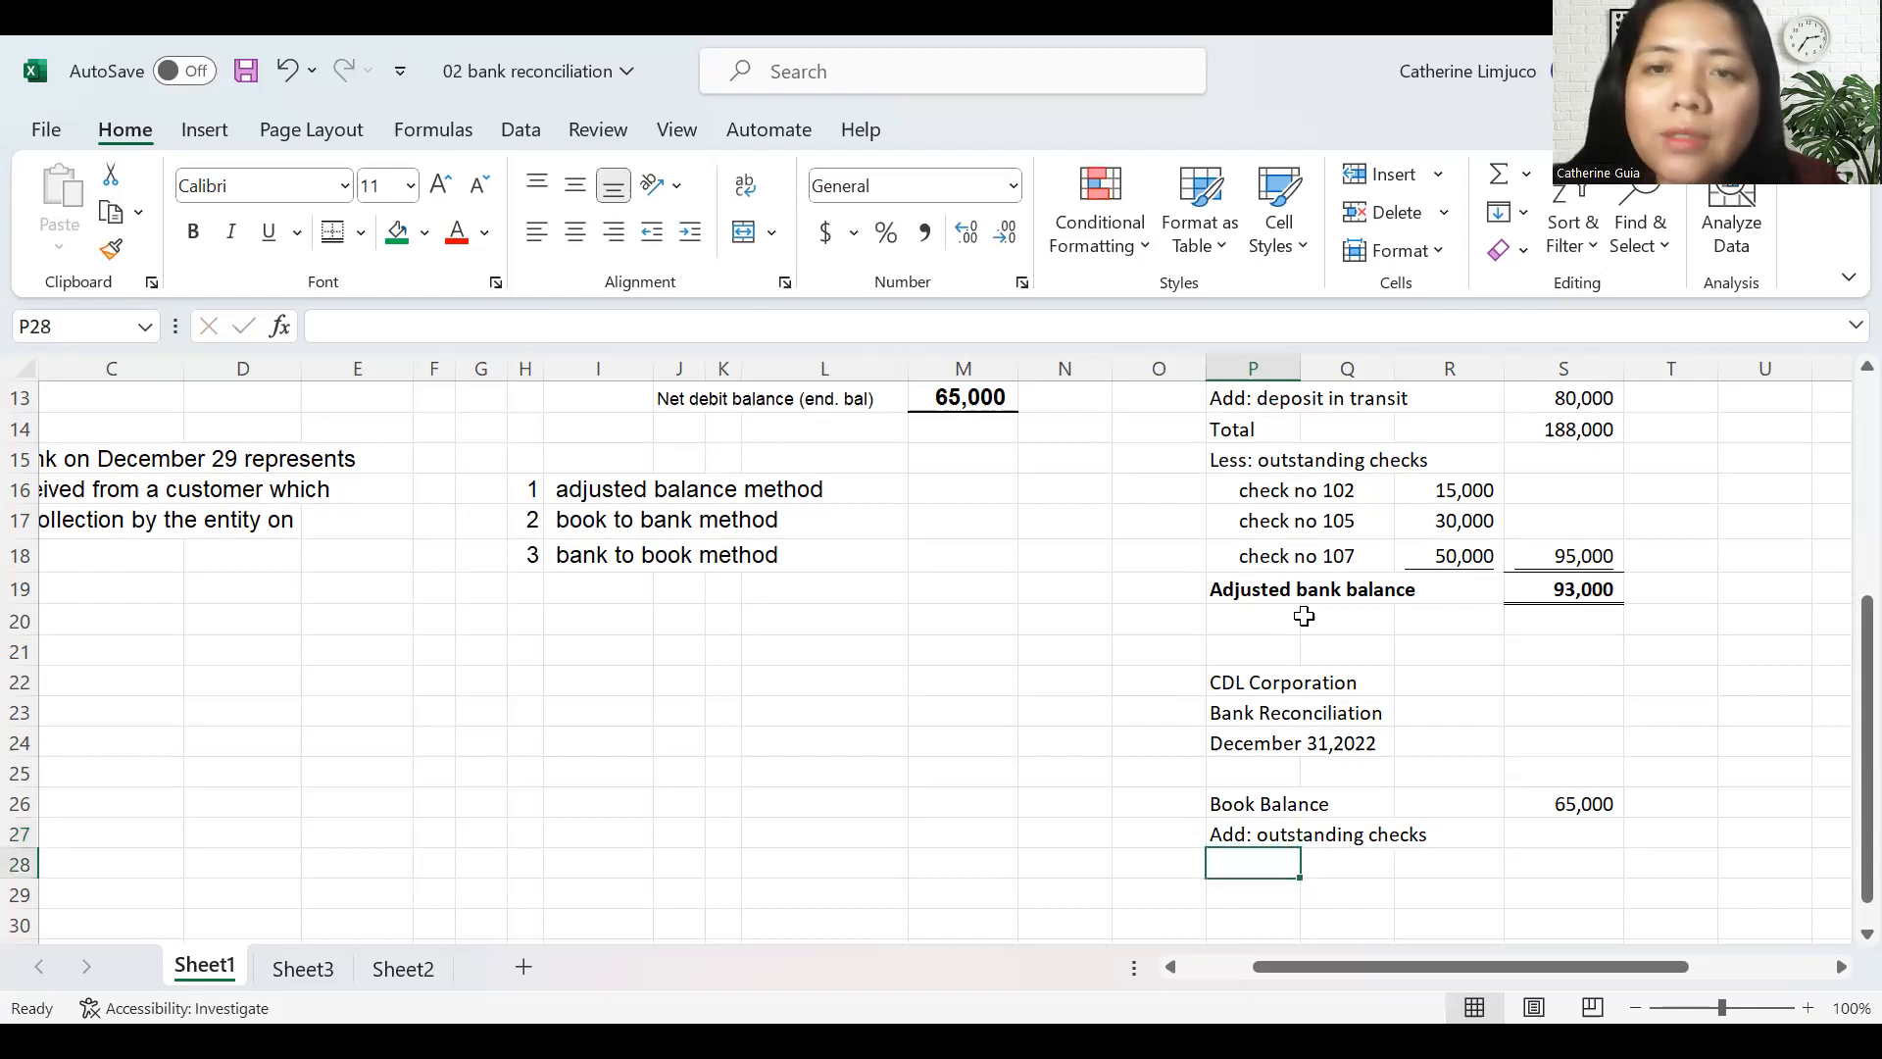
pyautogui.press('Up')
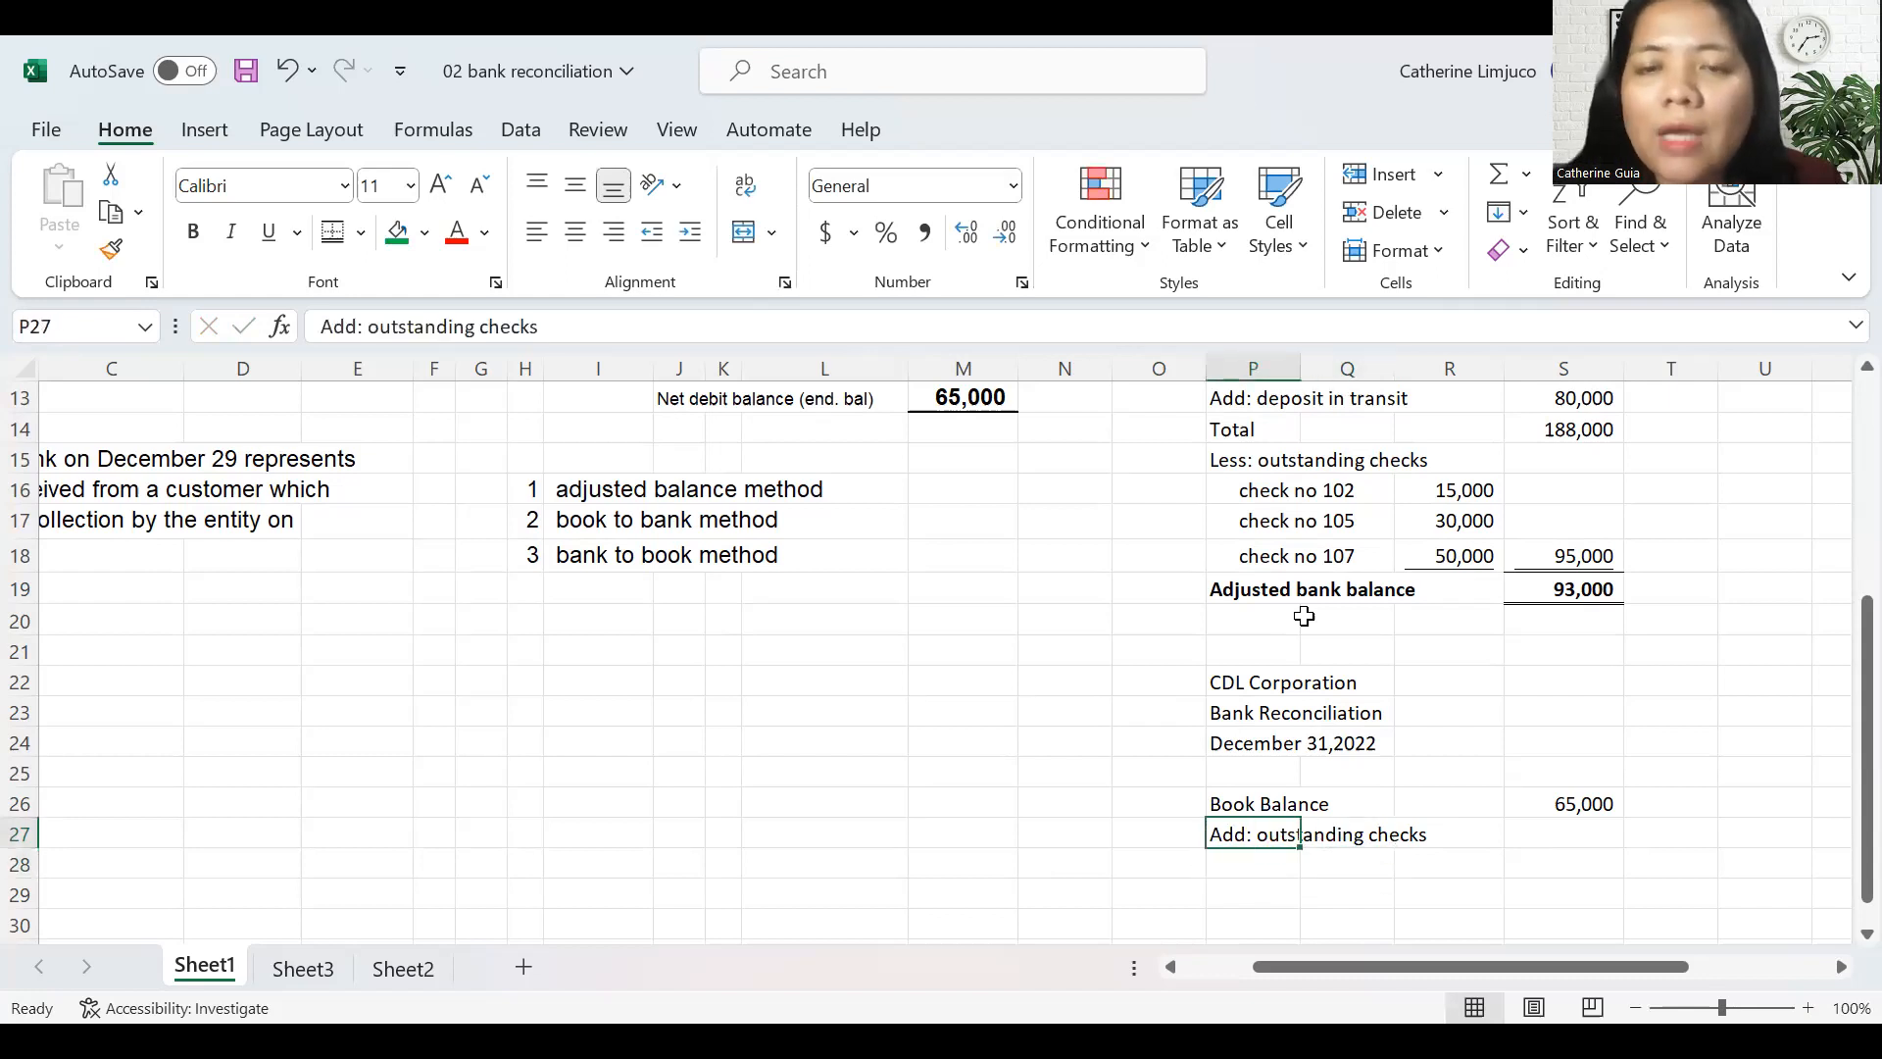
pyautogui.press('Right')
pyautogui.press('Right')
pyautogui.press('Right')
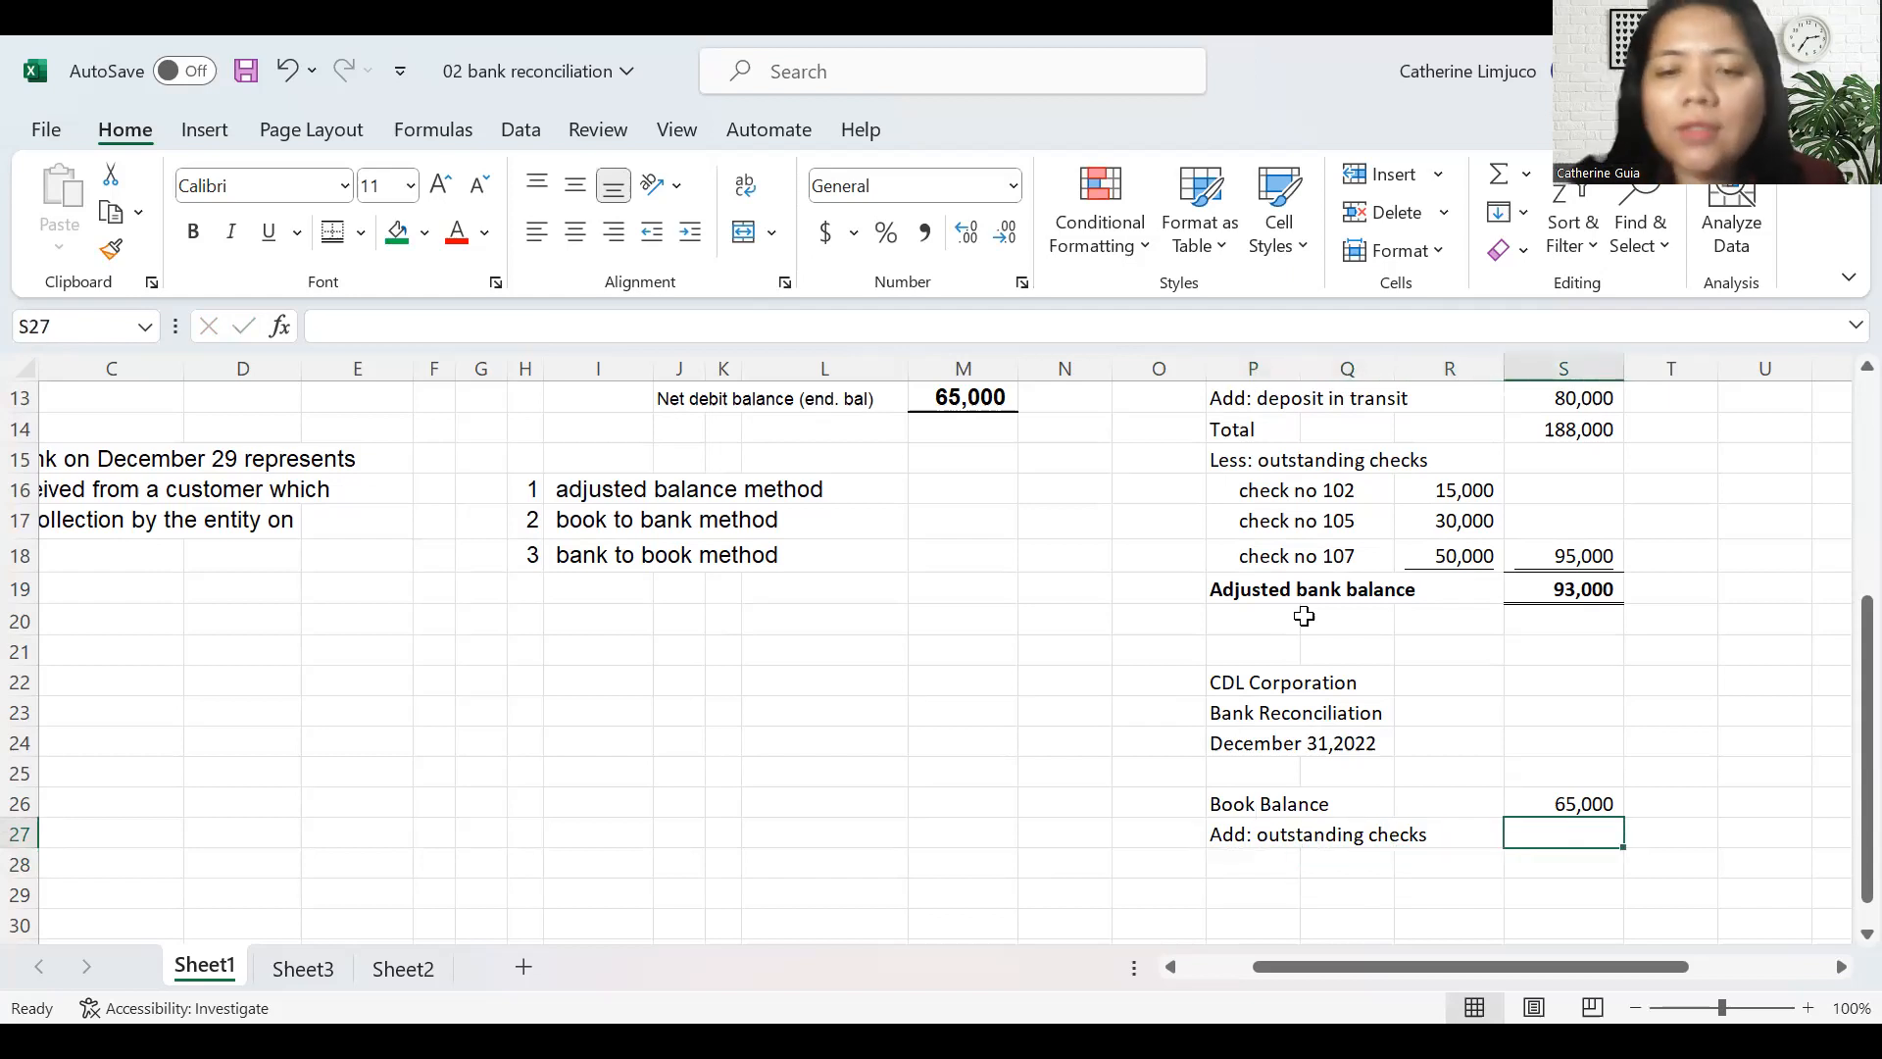
pyautogui.write('95000')
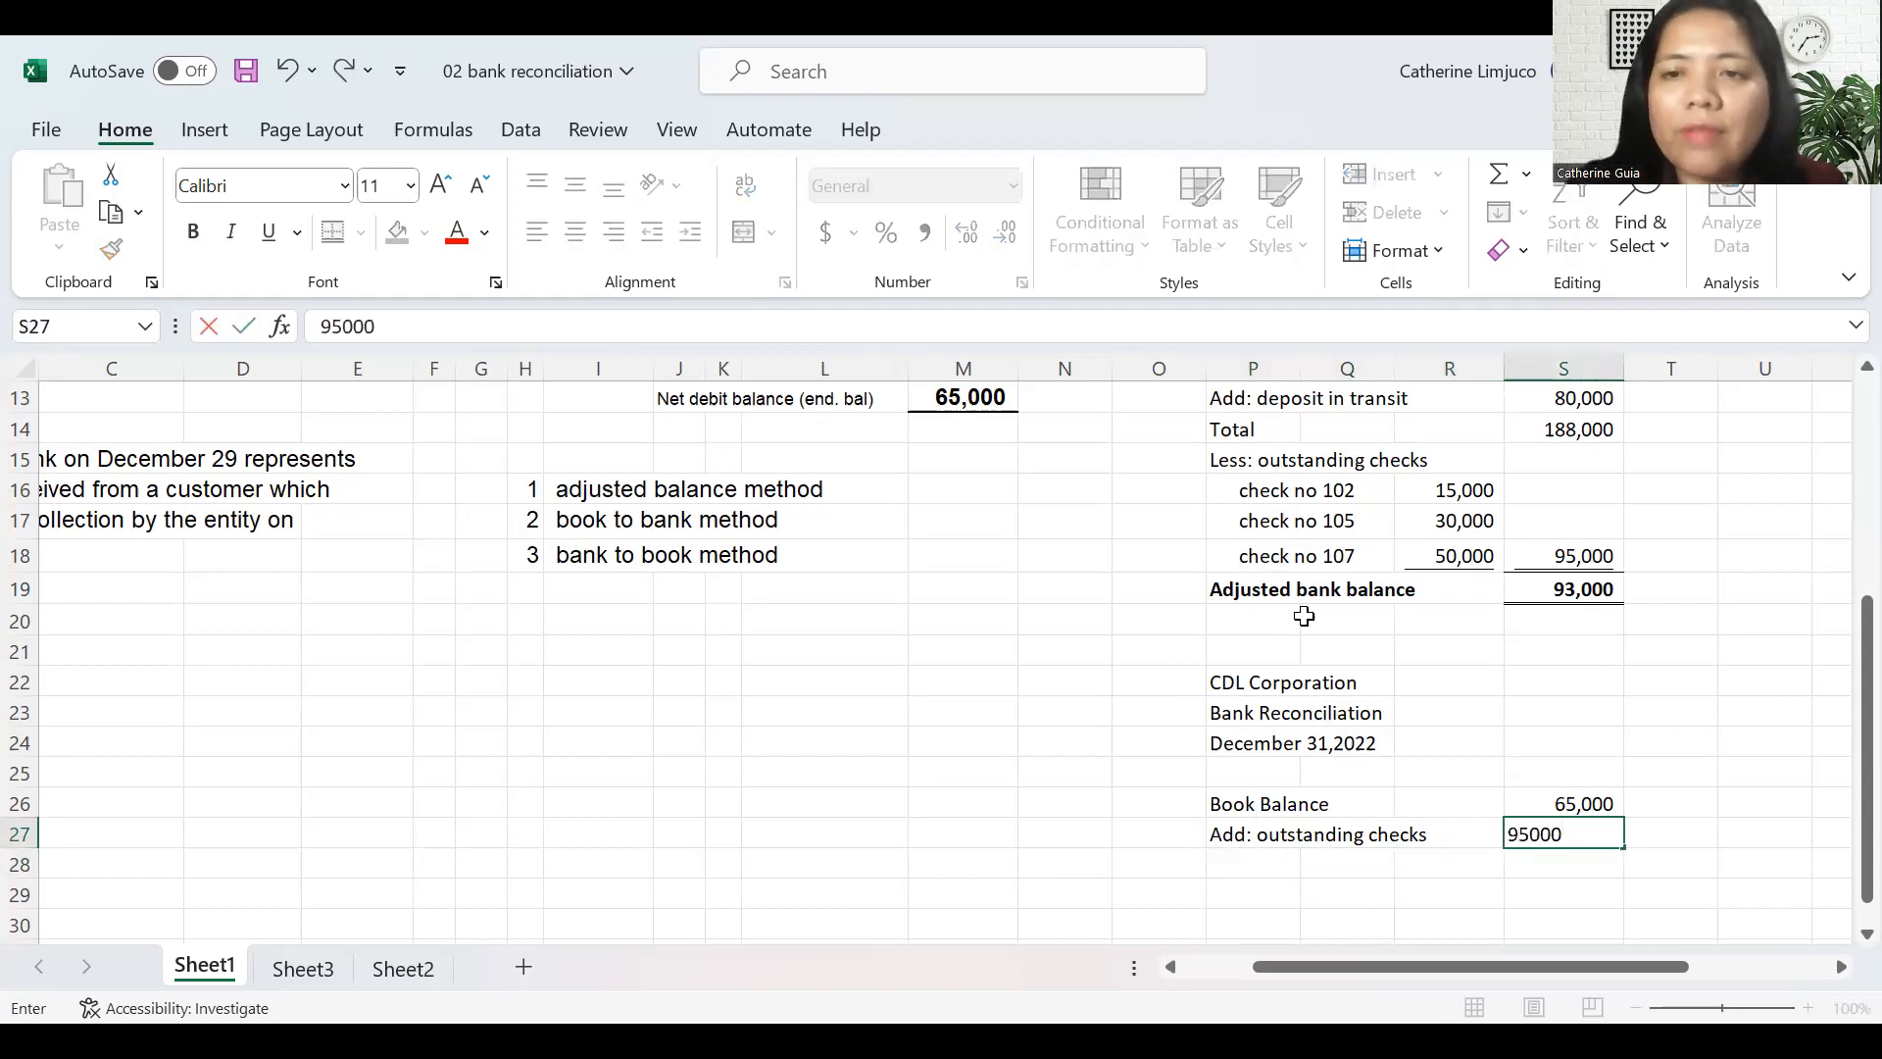
pyautogui.press('Return')
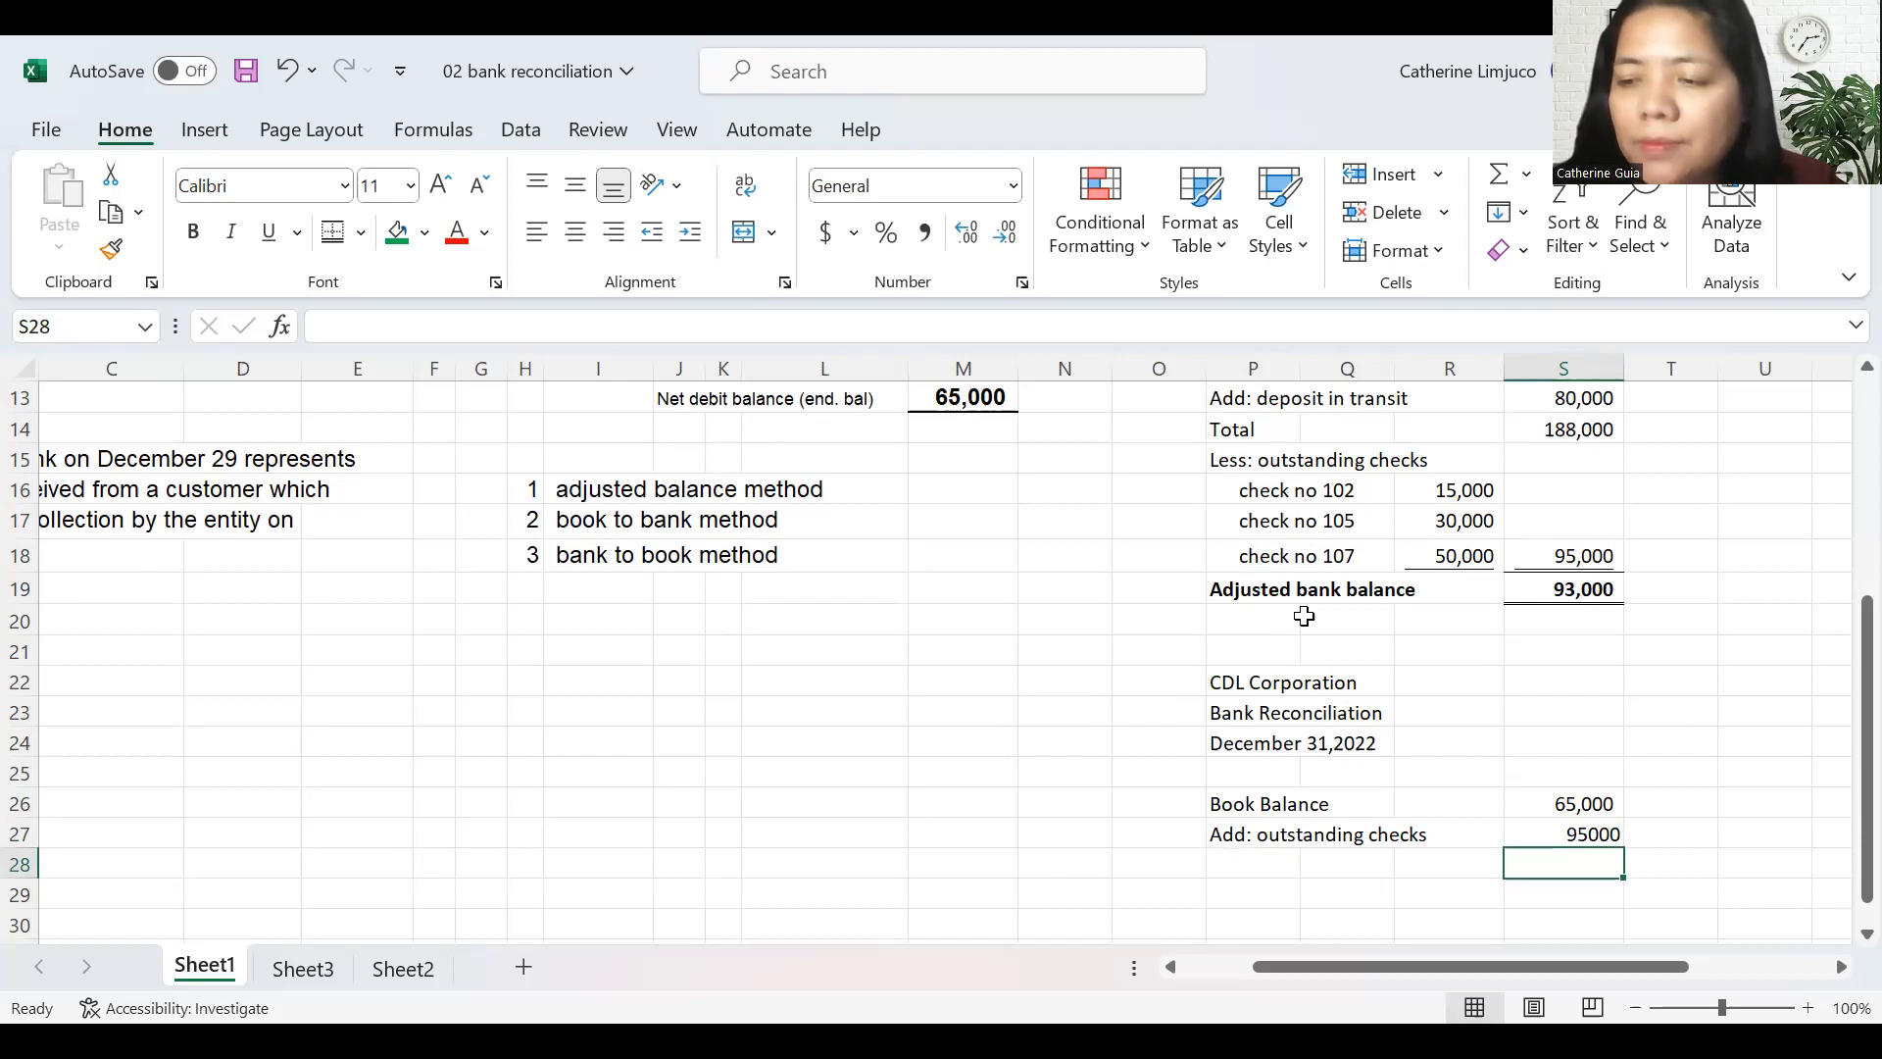
# - Enter the indented label "proceeds of a customer note" in P28 below the outstanding checks line
pyautogui.press('Left')
pyautogui.press('Left')
pyautogui.press('Left')
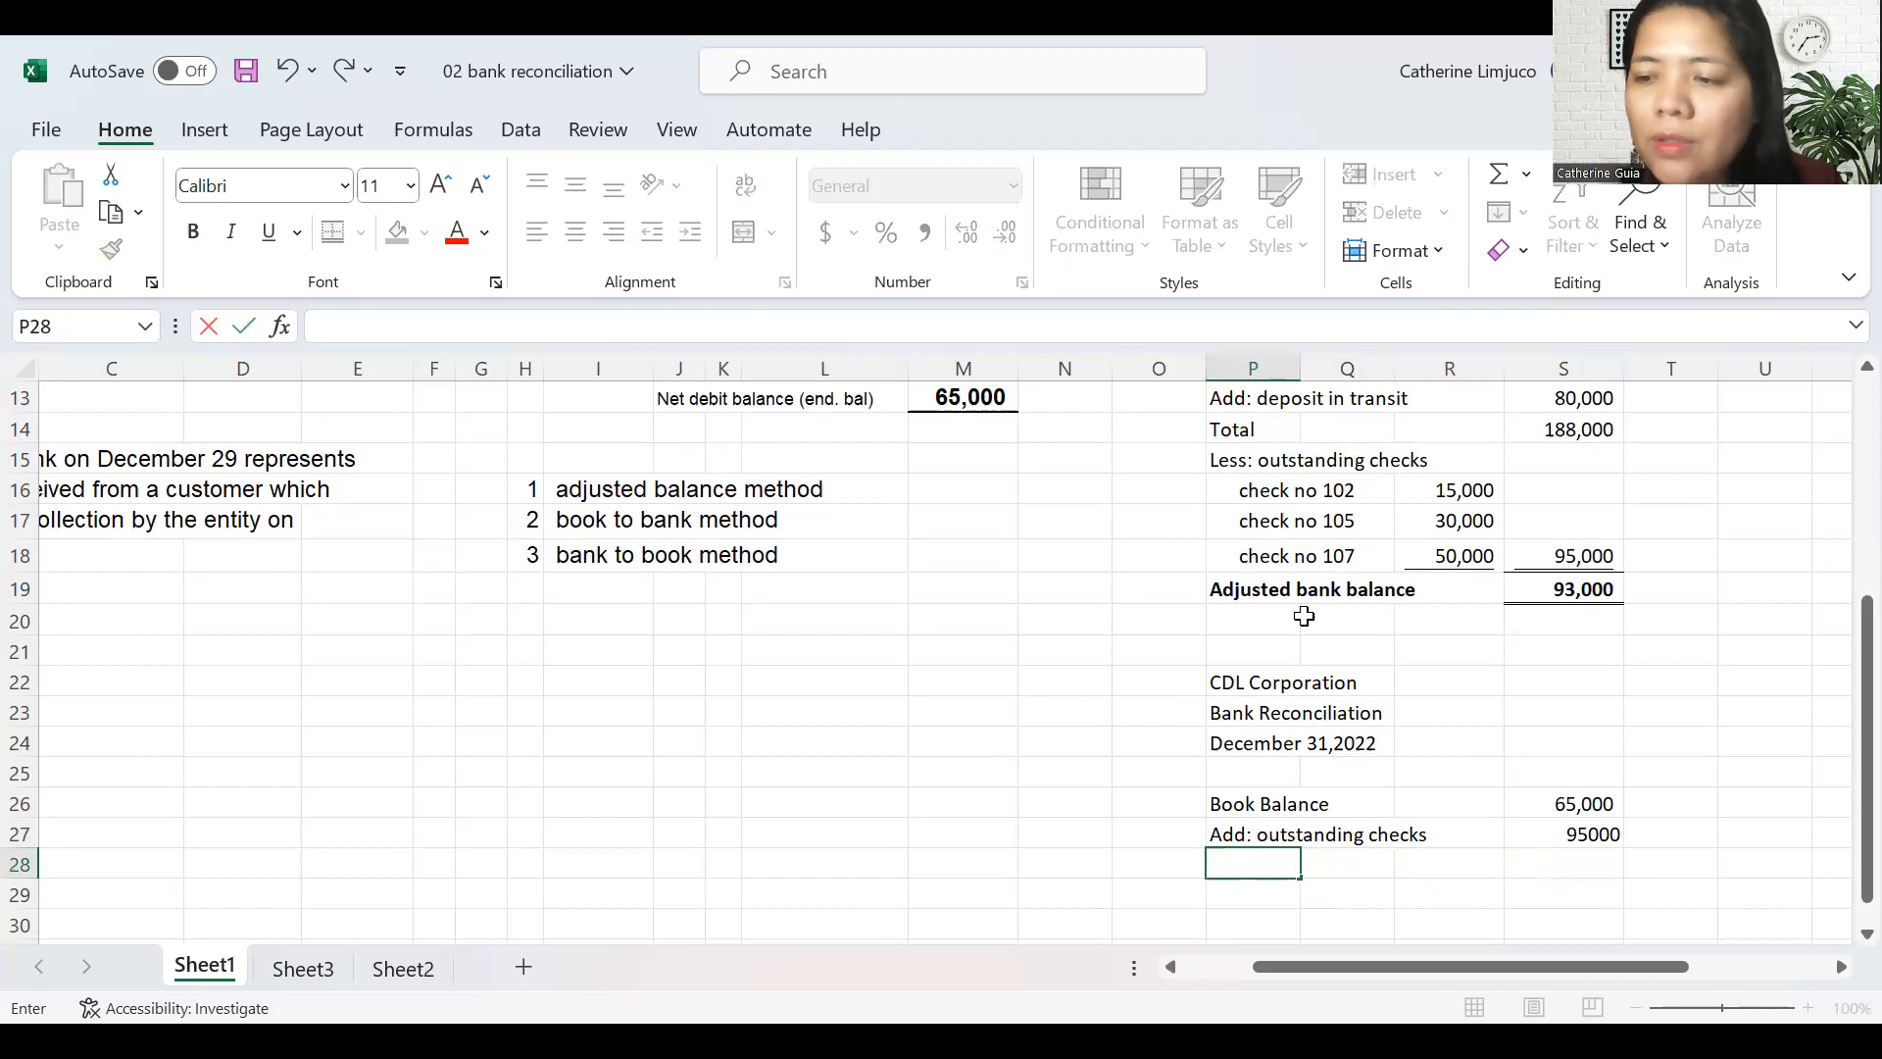
pyautogui.write('proc')
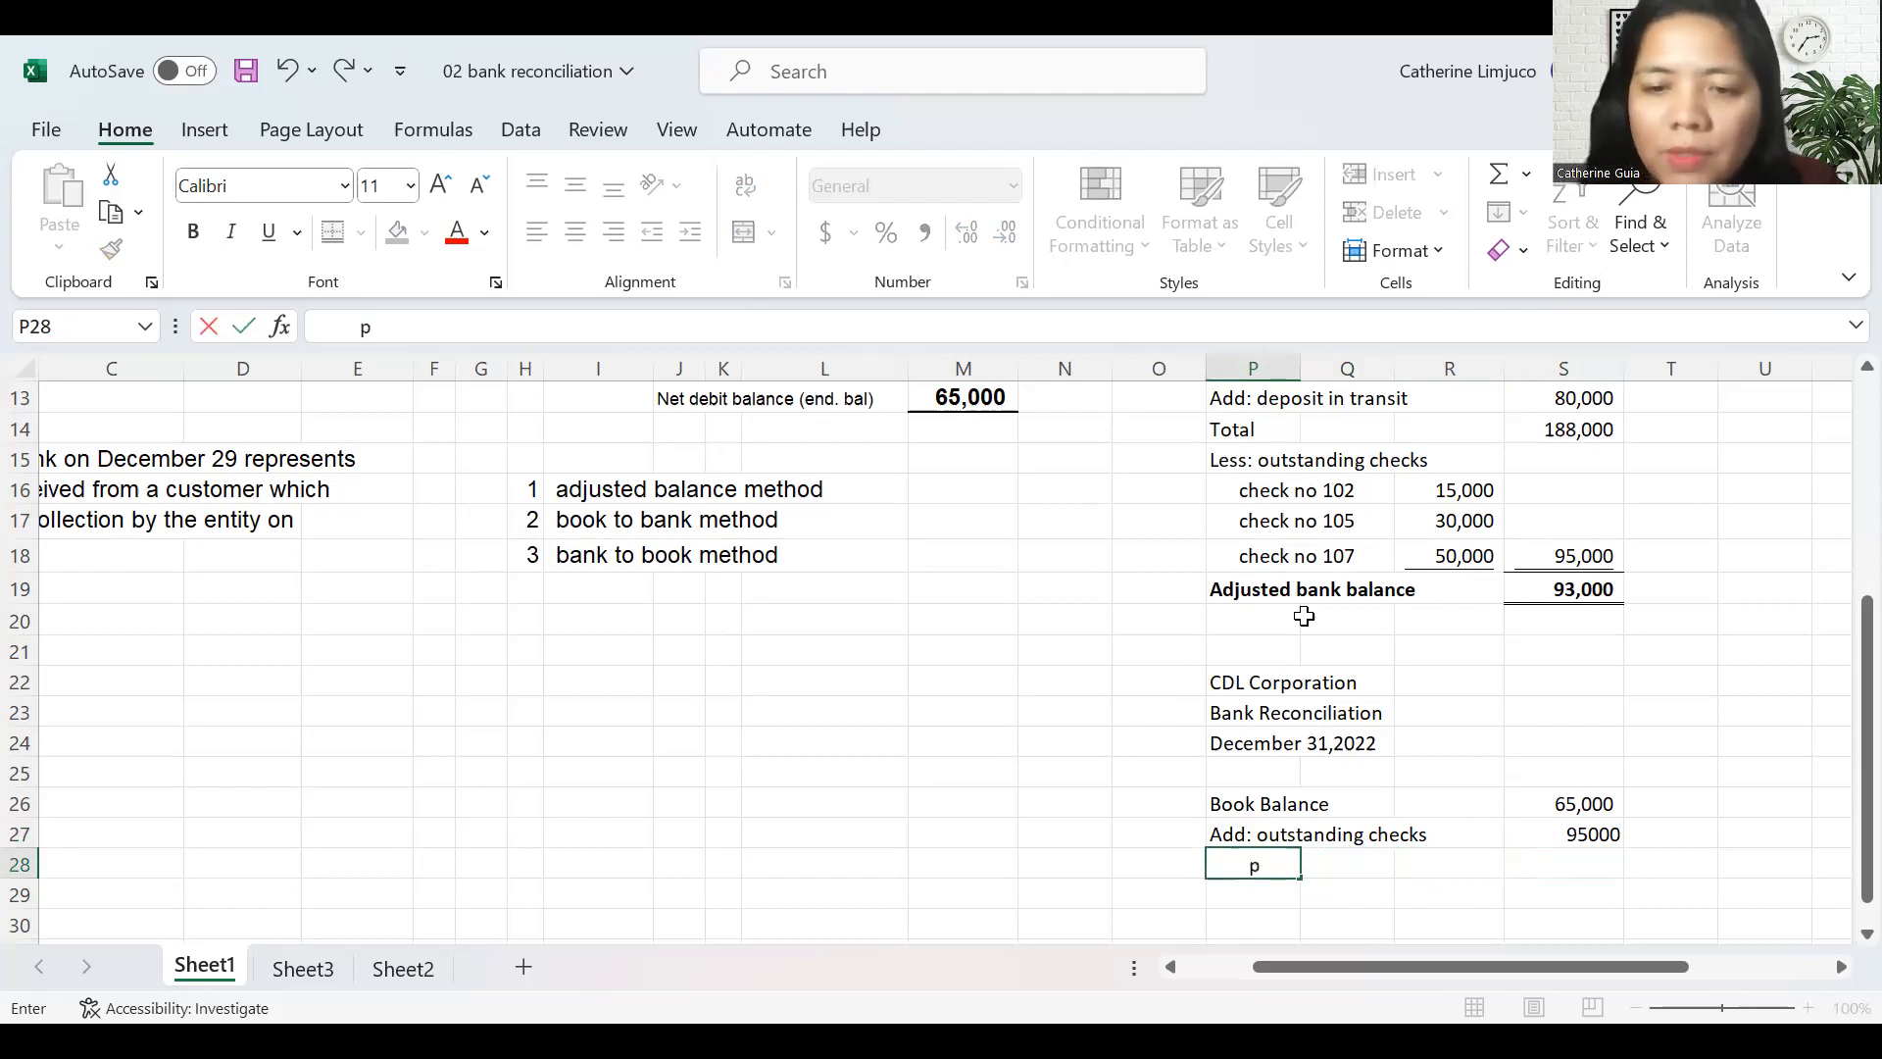
pyautogui.press('BackSpace')
pyautogui.press('BackSpace')
pyautogui.write('oce')
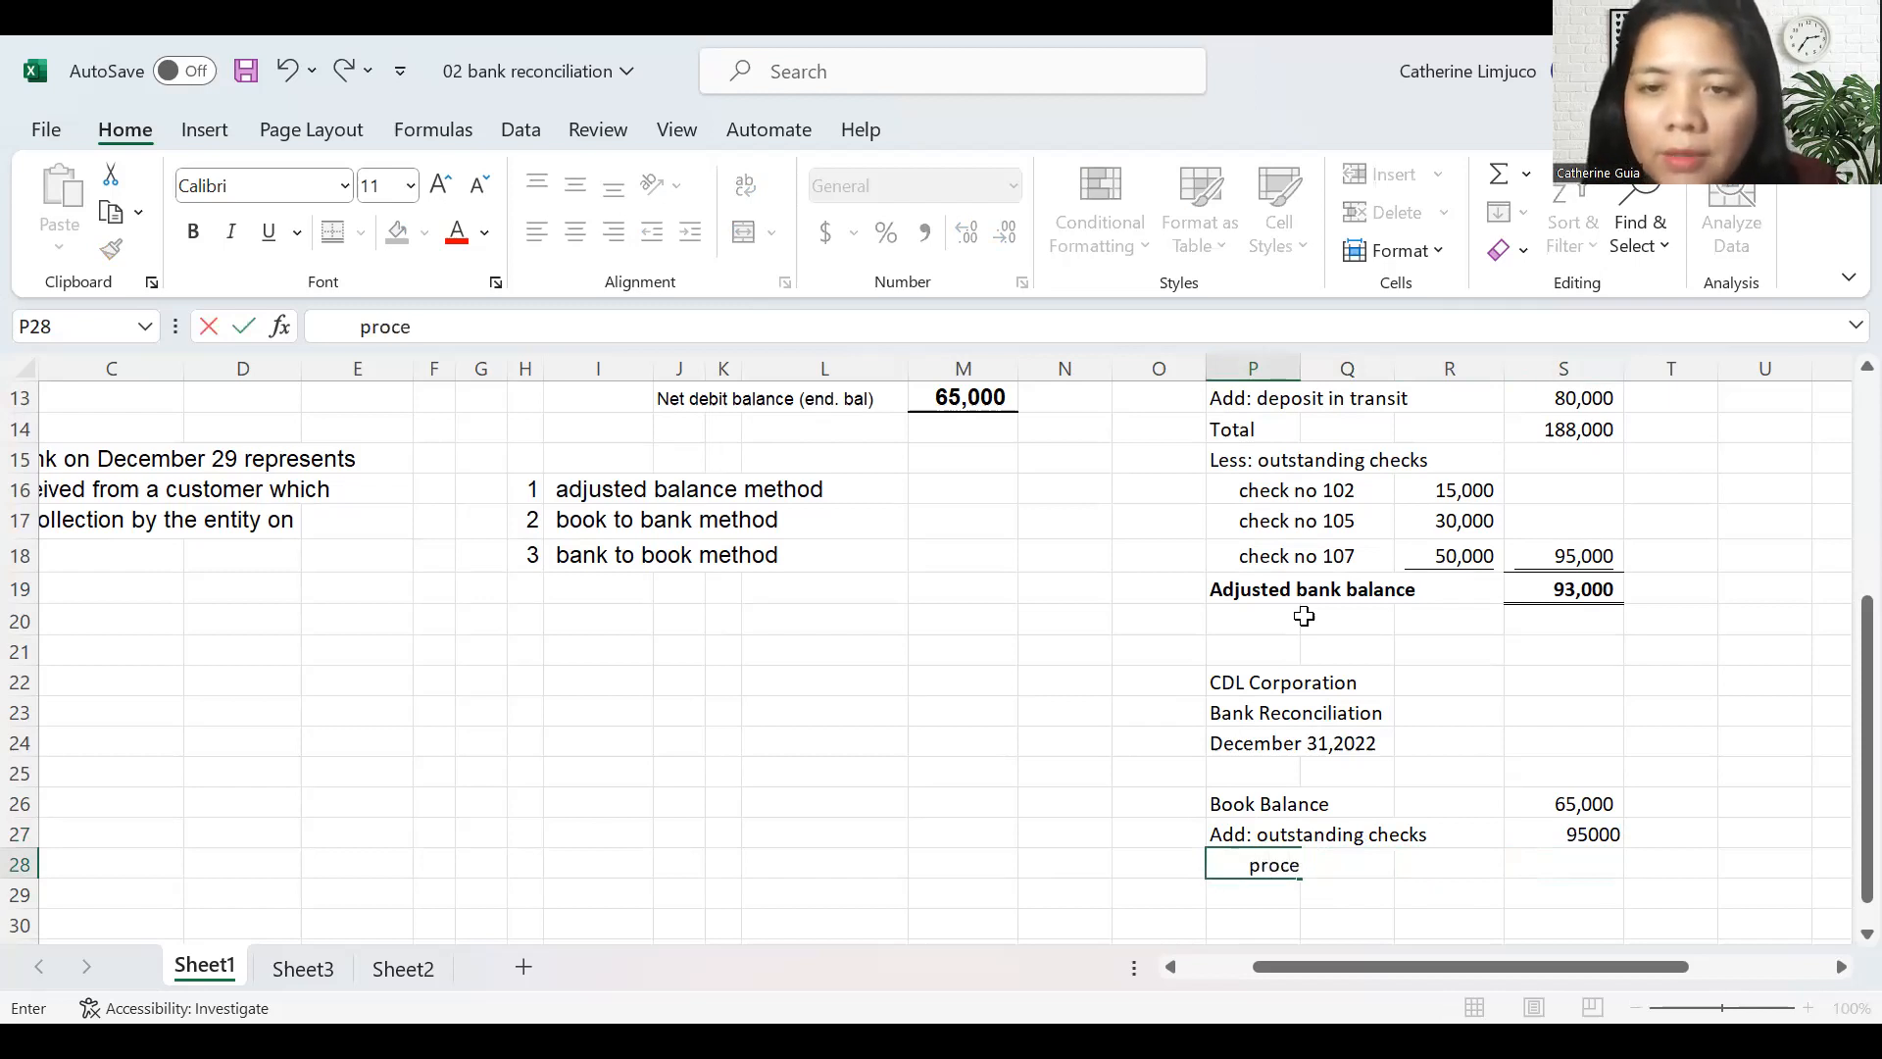
pyautogui.write('eds from')
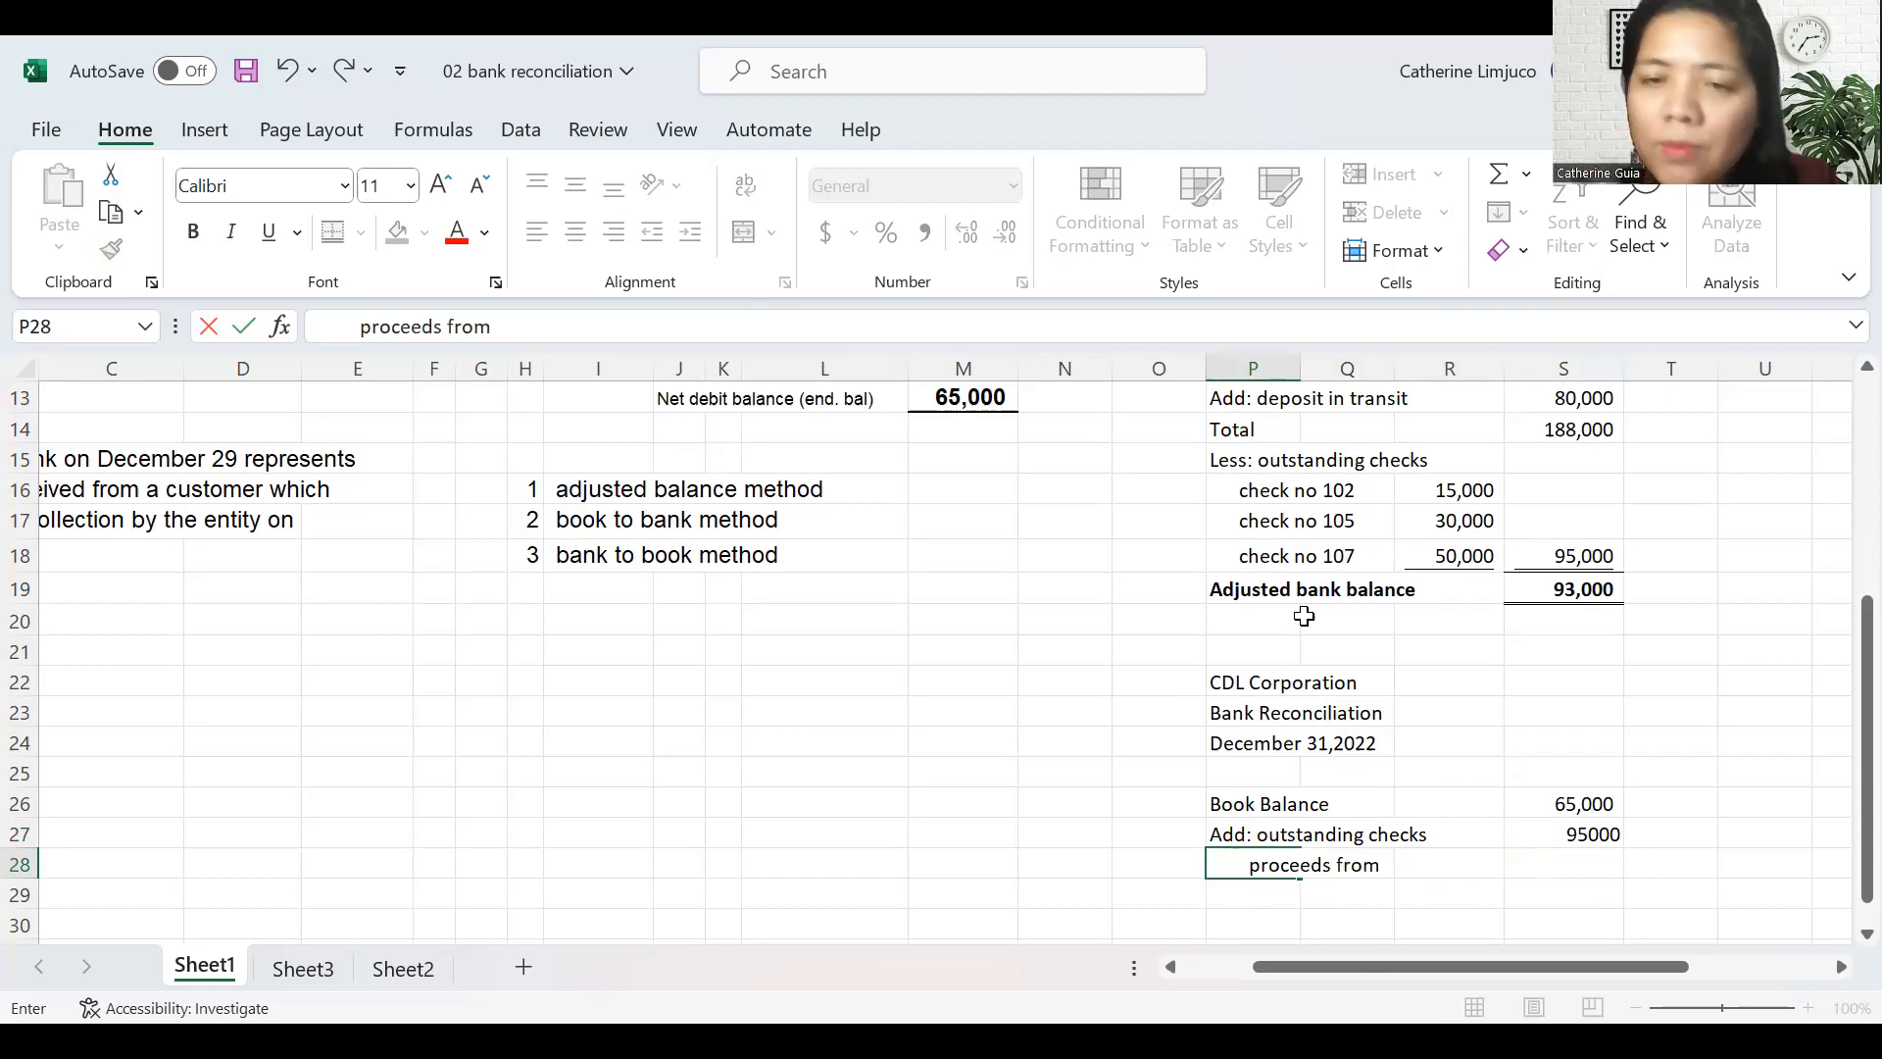
pyautogui.press('BackSpace')
pyautogui.write('m')
pyautogui.press('BackSpace')
pyautogui.press('BackSpace')
pyautogui.press('BackSpace')
pyautogui.press('BackSpace')
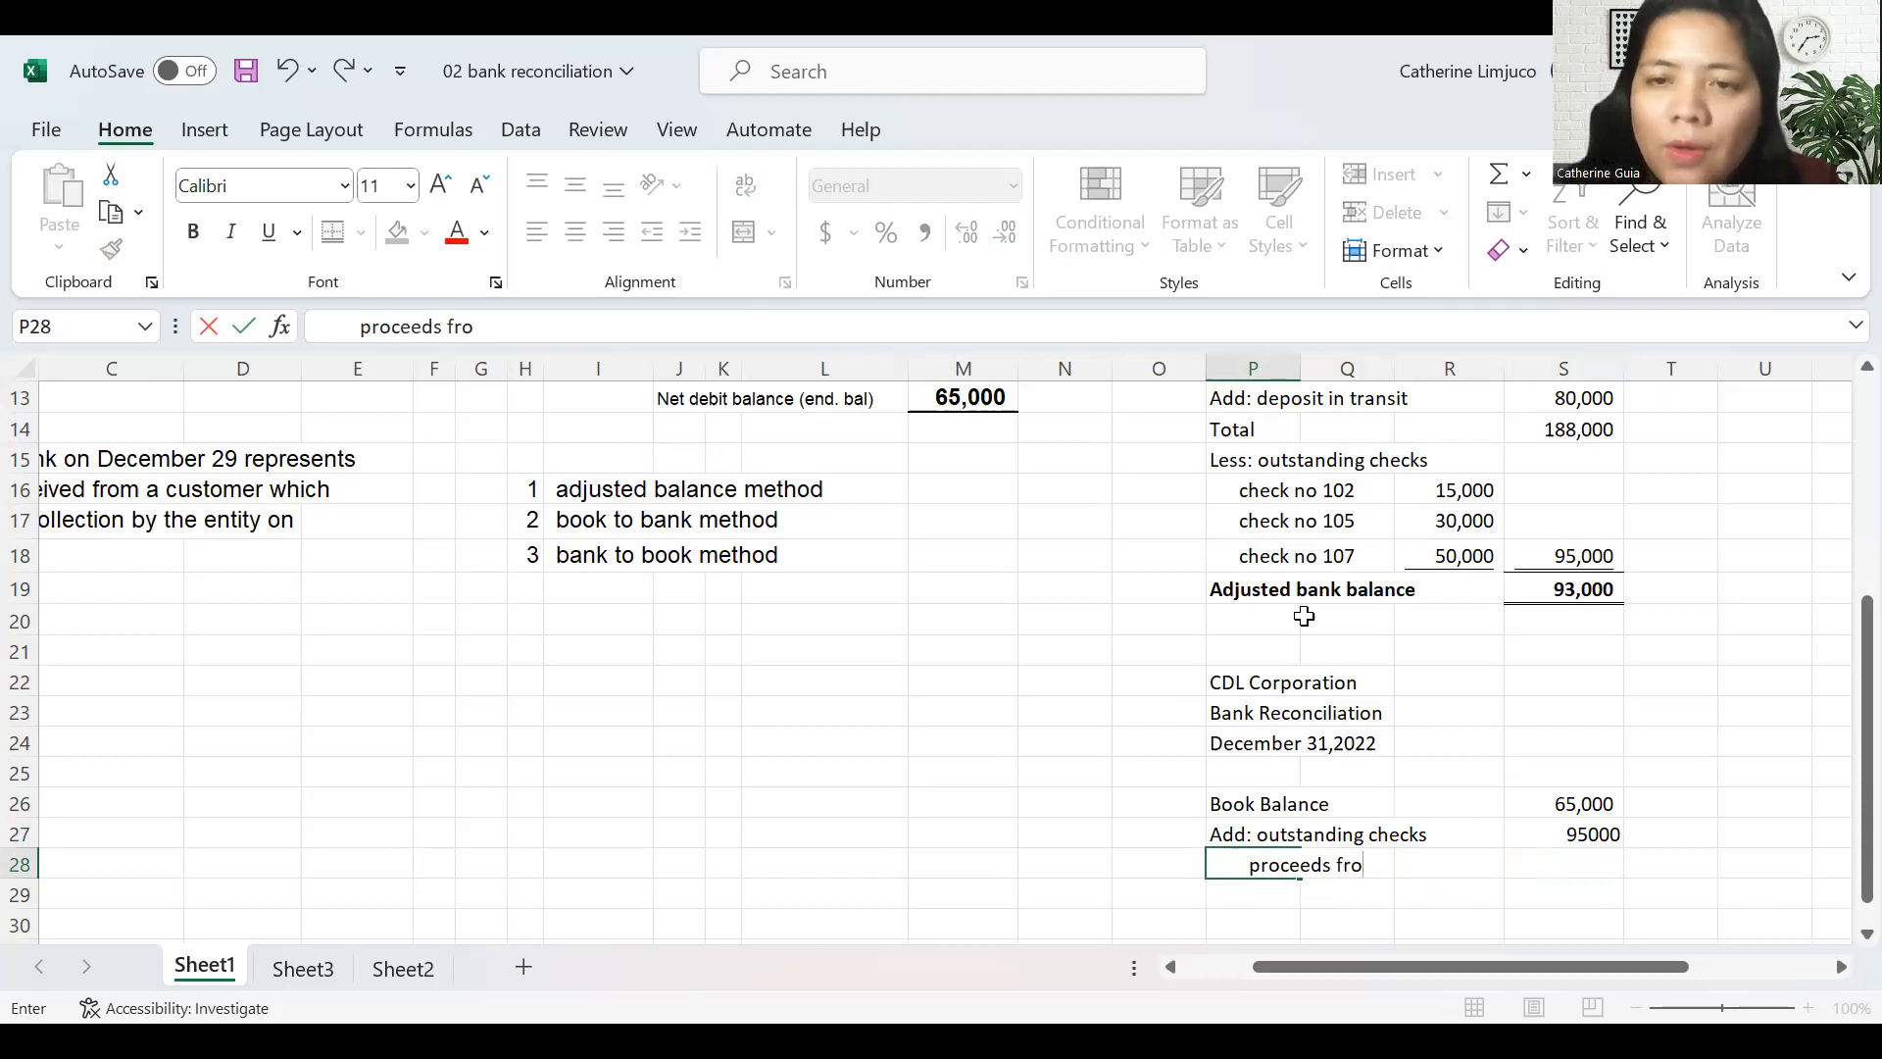
pyautogui.write('of a custome')
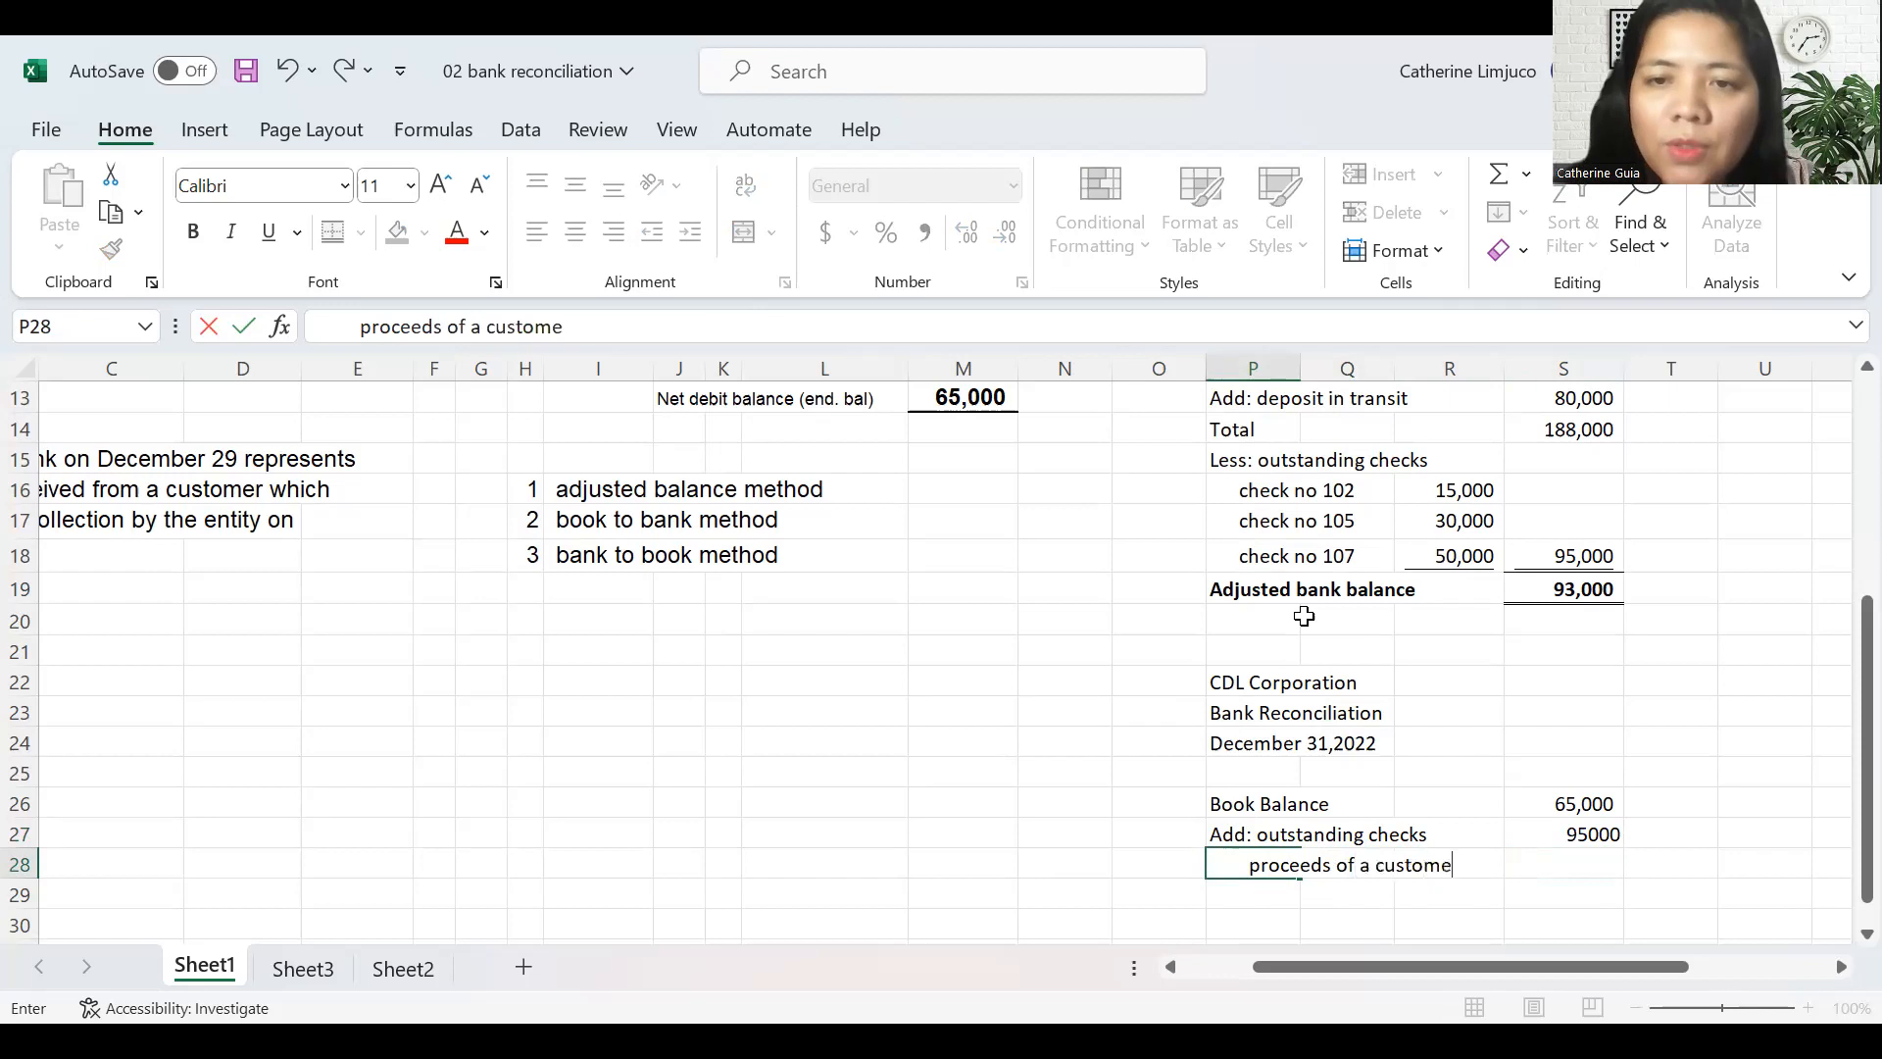
pyautogui.write('r note')
pyautogui.press('Return')
# - Enter 30000 in S28 as the proceeds of the customer note
pyautogui.press('Up')
pyautogui.press('Right')
pyautogui.press('Right')
pyautogui.press('Right')
pyautogui.write('30000')
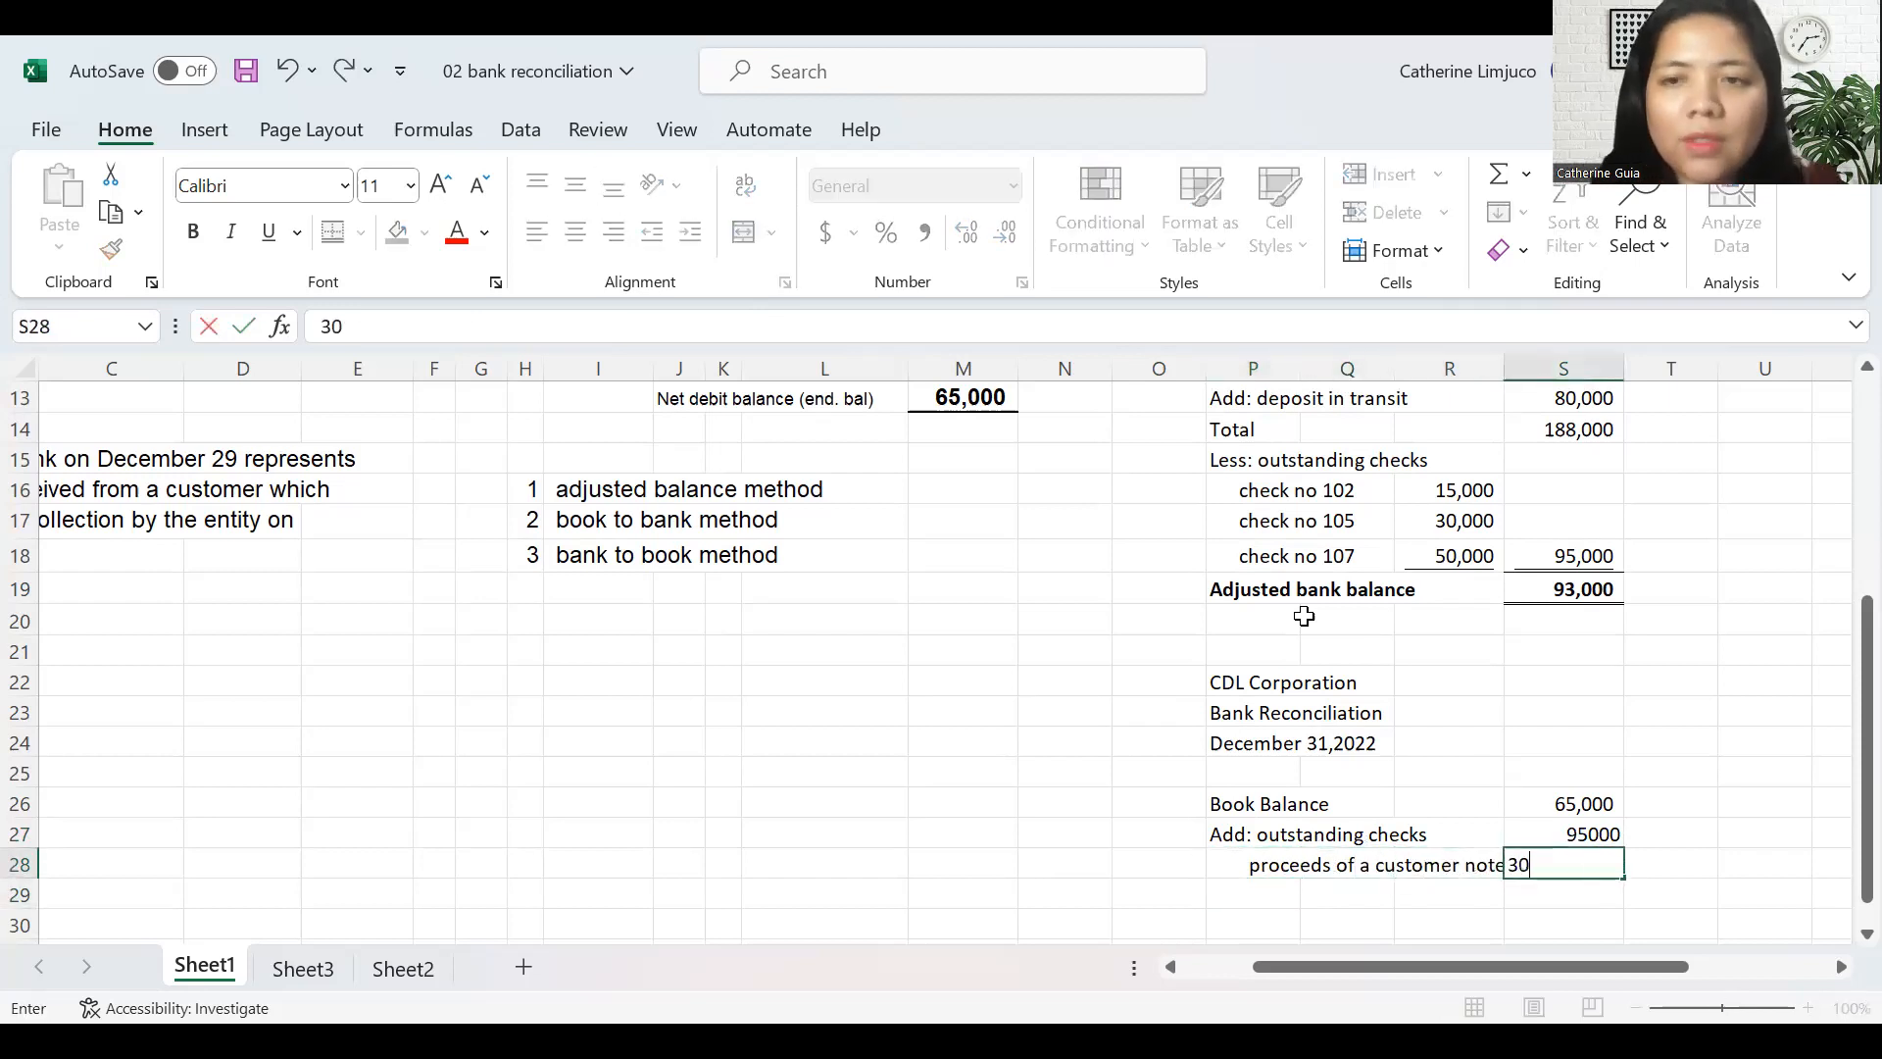
pyautogui.press('Return')
# - Move the book balance formula from S26 to T26
pyautogui.press('Up')
pyautogui.press('Up')
pyautogui.press('Up')
pyautogui.hotkey('ctrl', 'x')
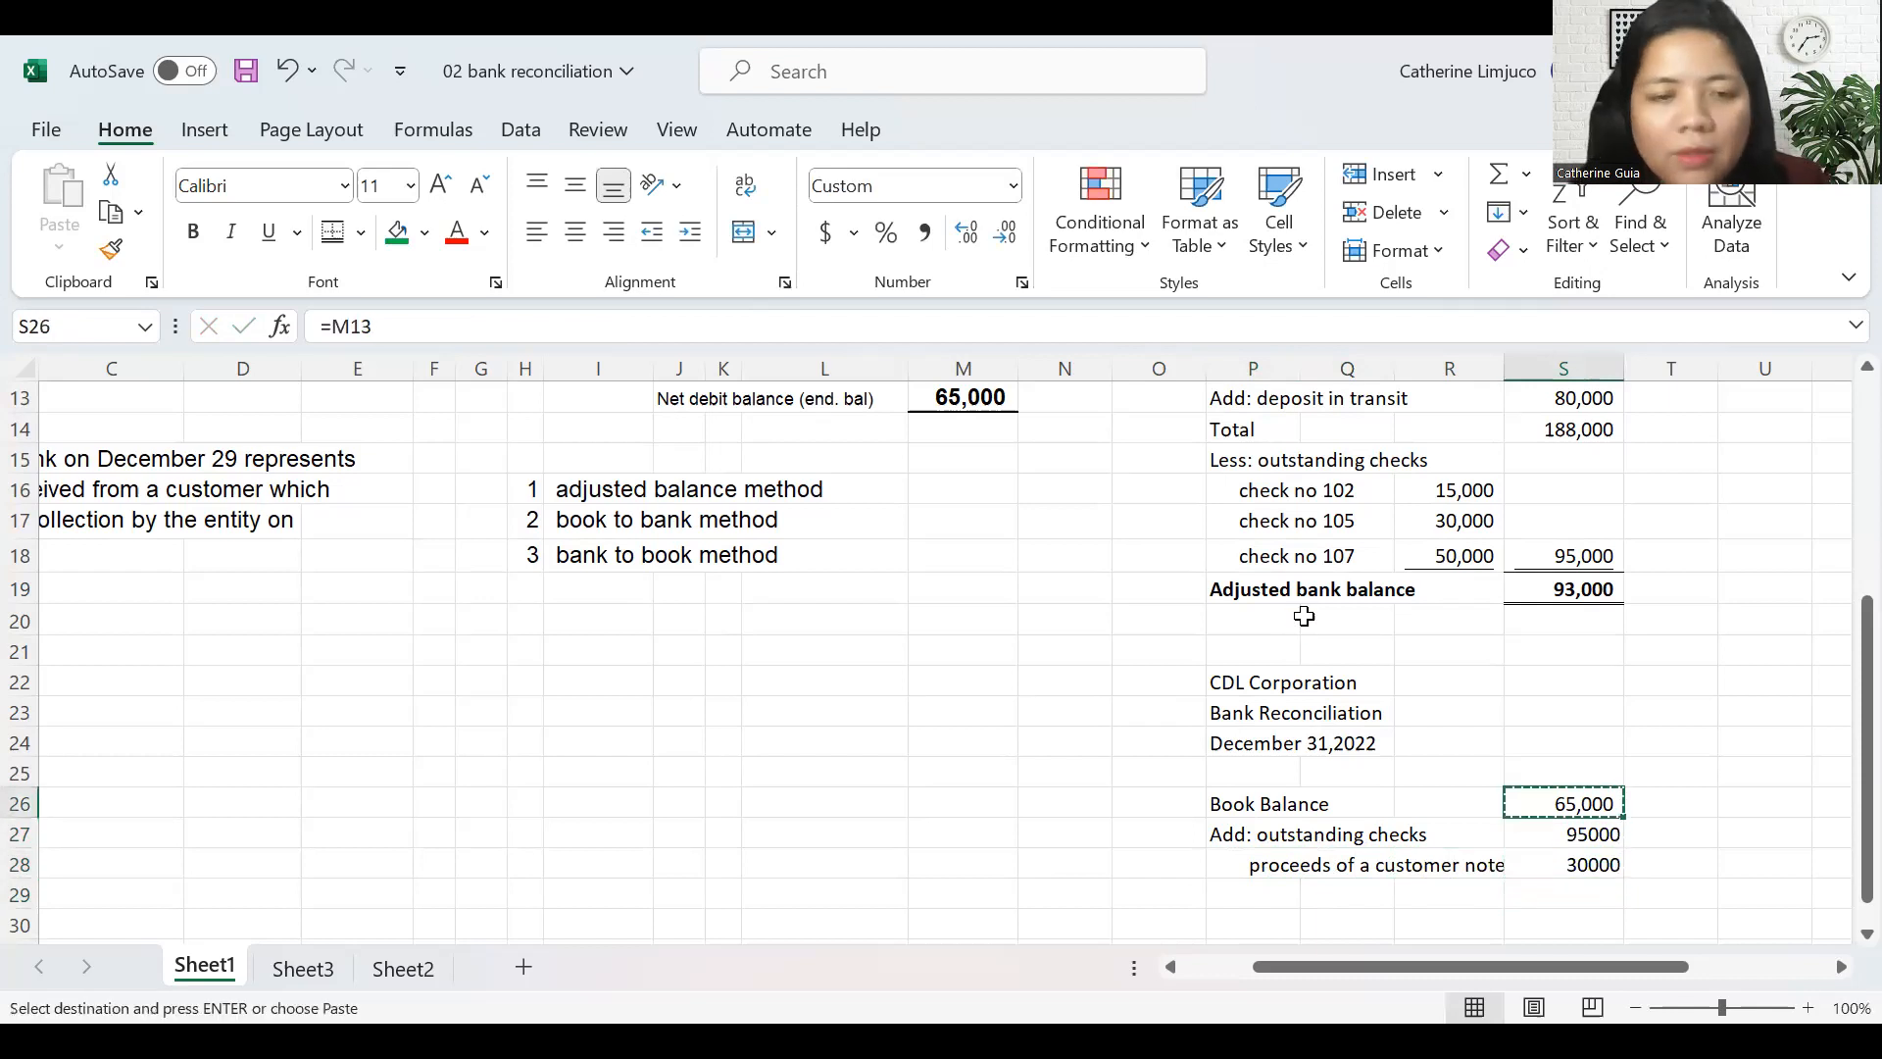
pyautogui.press('Right')
pyautogui.hotkey('ctrl', 'v')
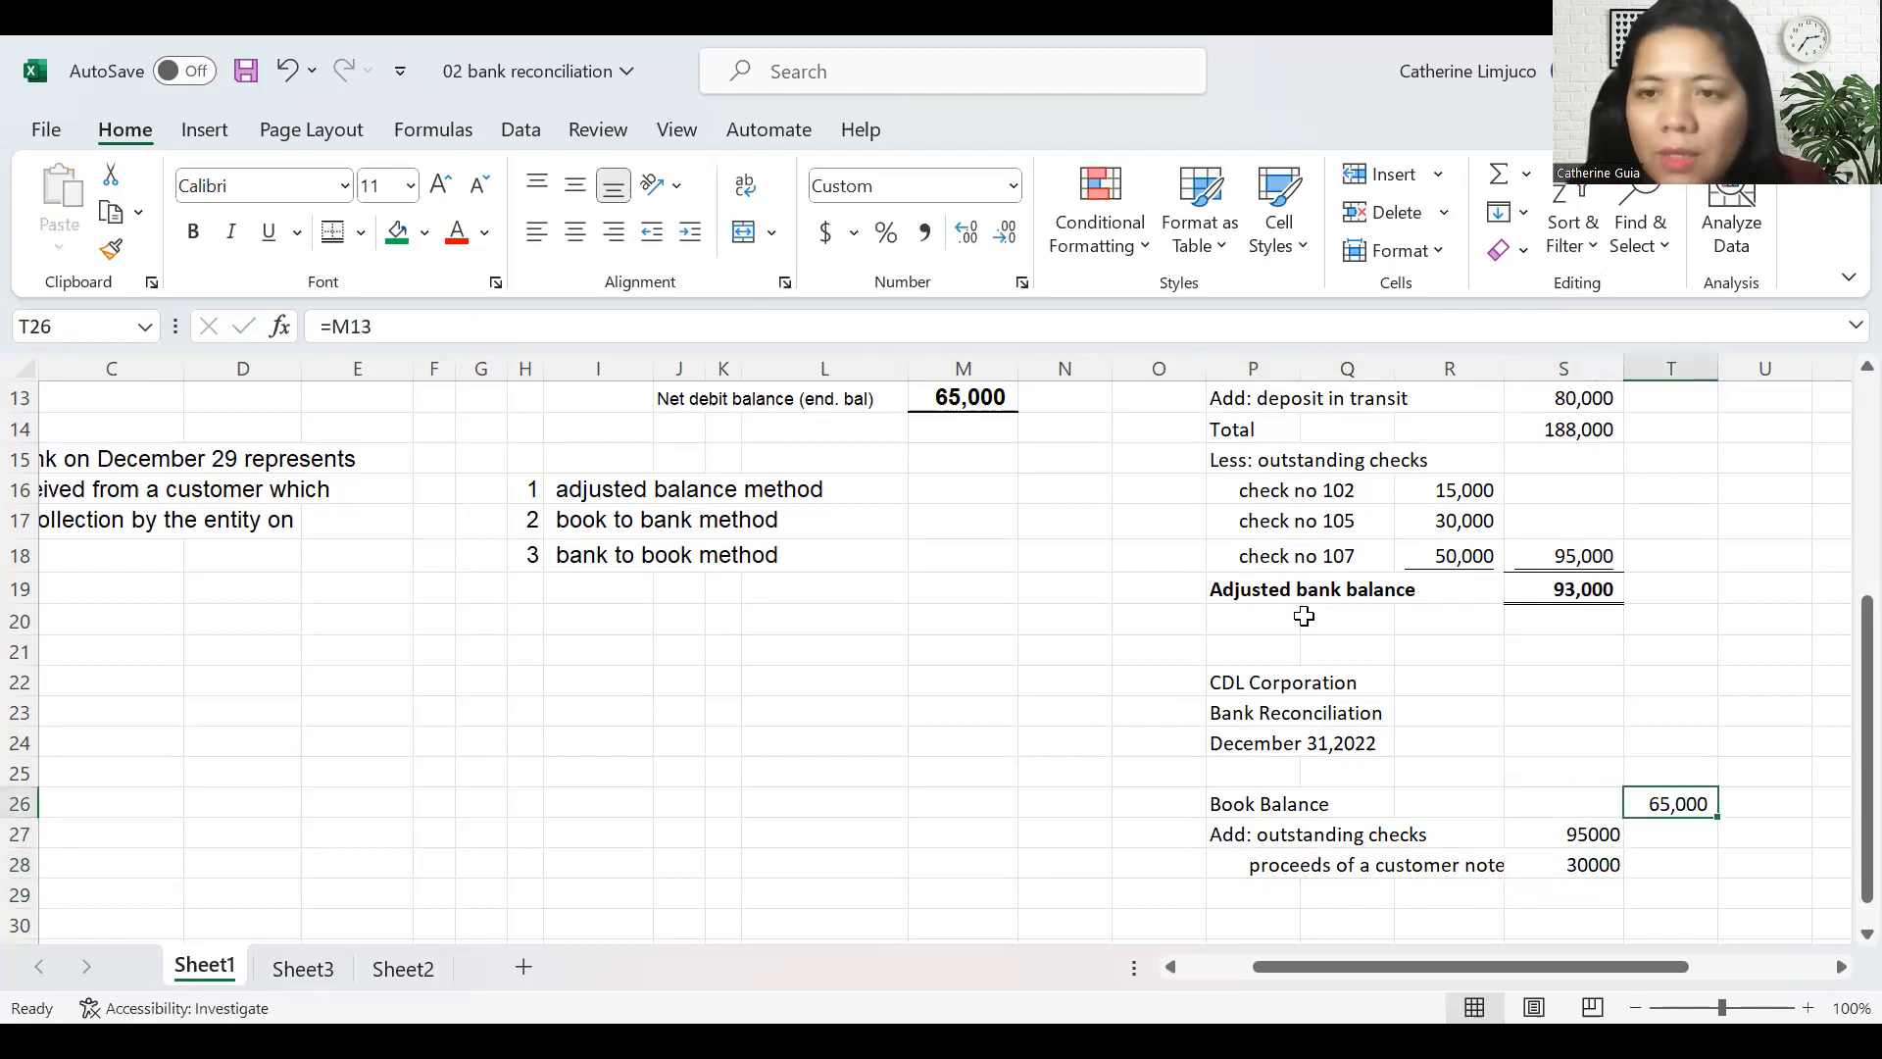
# - Underline the customer note amount in S28
pyautogui.press('Left')
pyautogui.press('Down')
pyautogui.press('Down')
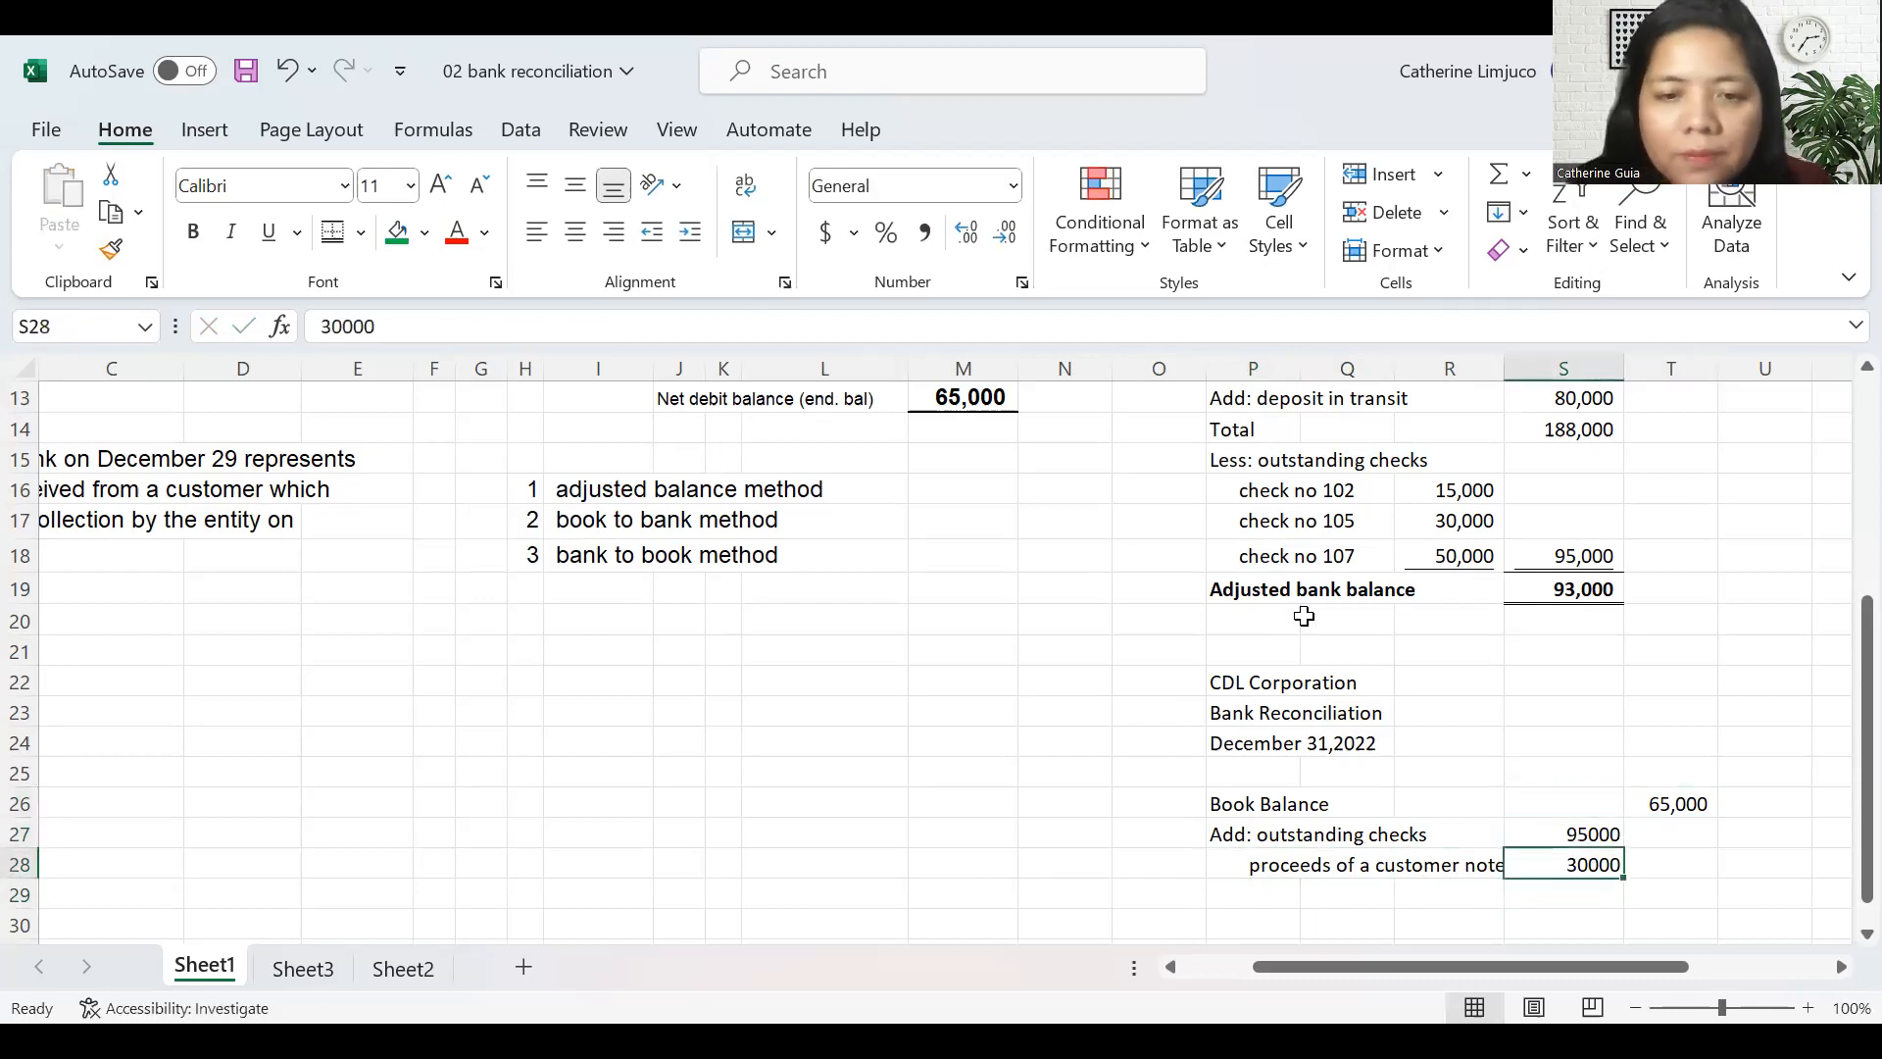
pyautogui.hotkey('ctrl', 'u')
# - Add up the two additions in T28 with the formula =S28+S27
pyautogui.press('Right')
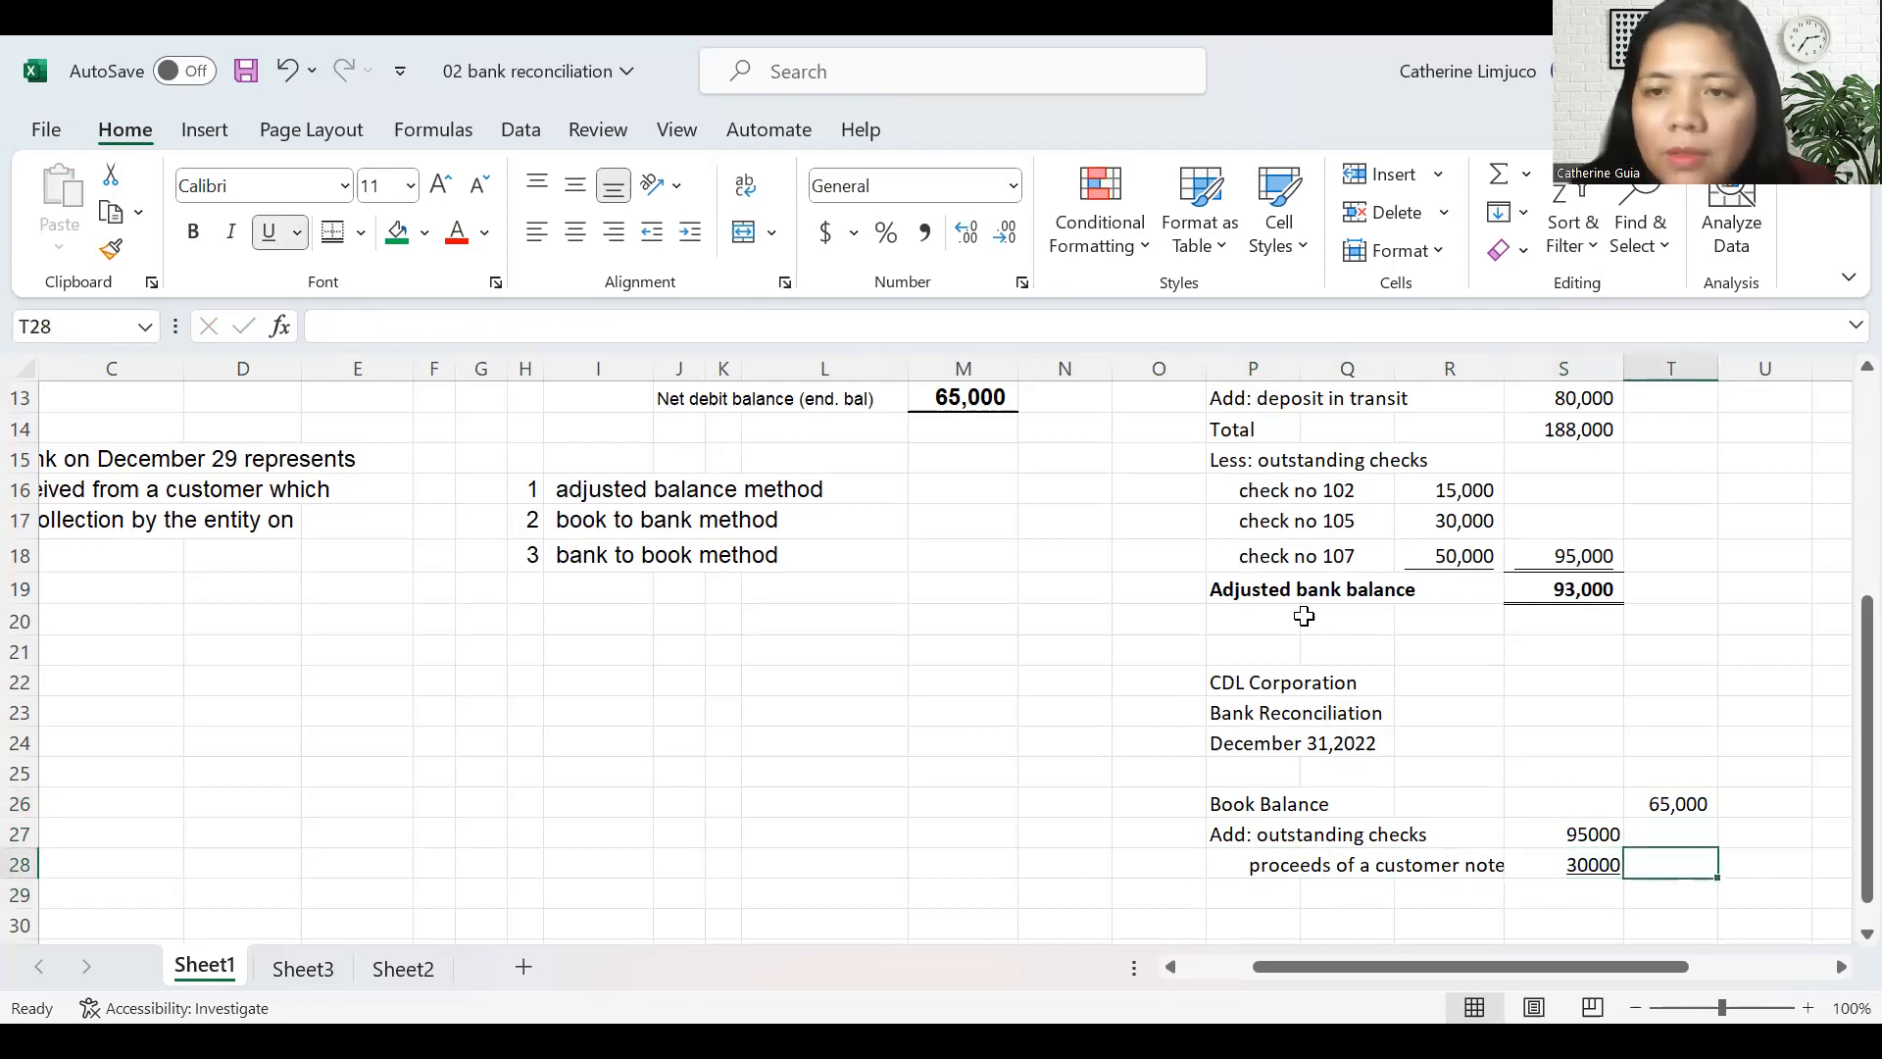
pyautogui.write('=')
pyautogui.press('Left')
pyautogui.write('+')
pyautogui.press('Up')
pyautogui.press('Left')
pyautogui.press('Return')
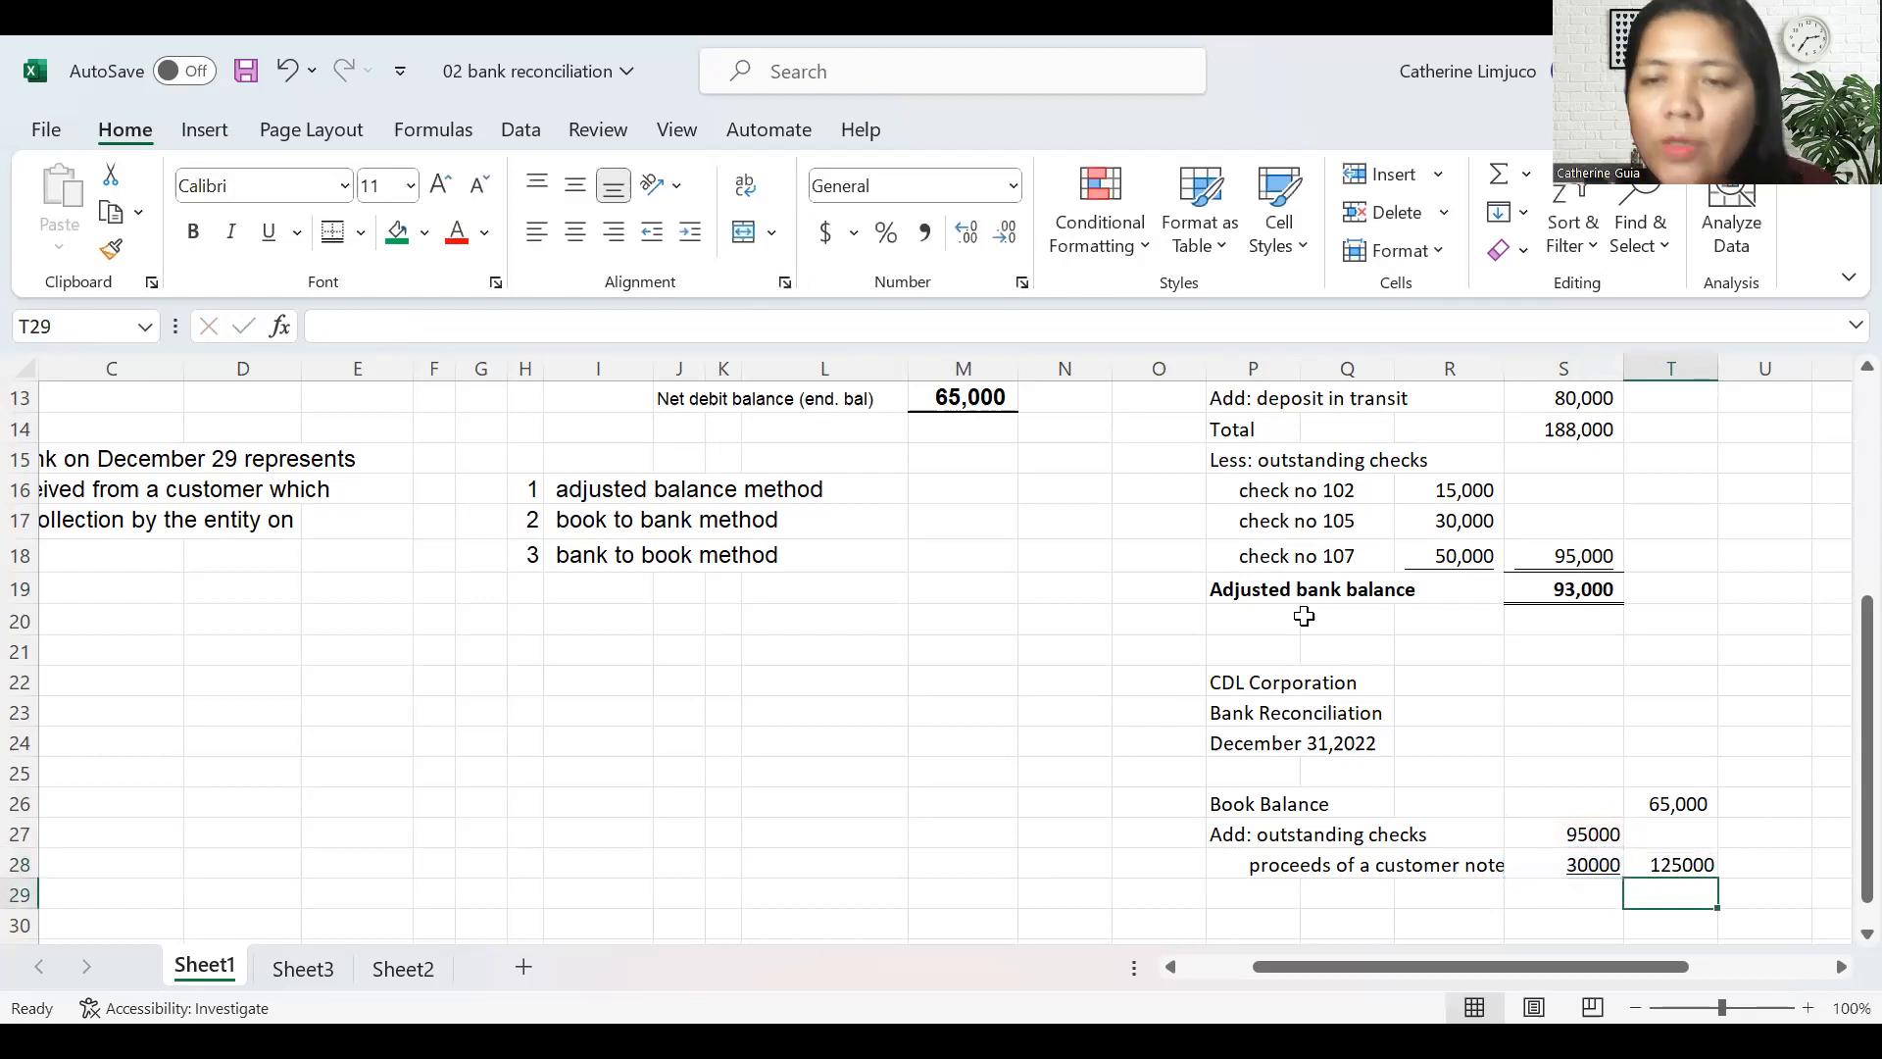
# - Enter the label "Total" in P29 below the customer note line
pyautogui.press('Left')
pyautogui.press('Left')
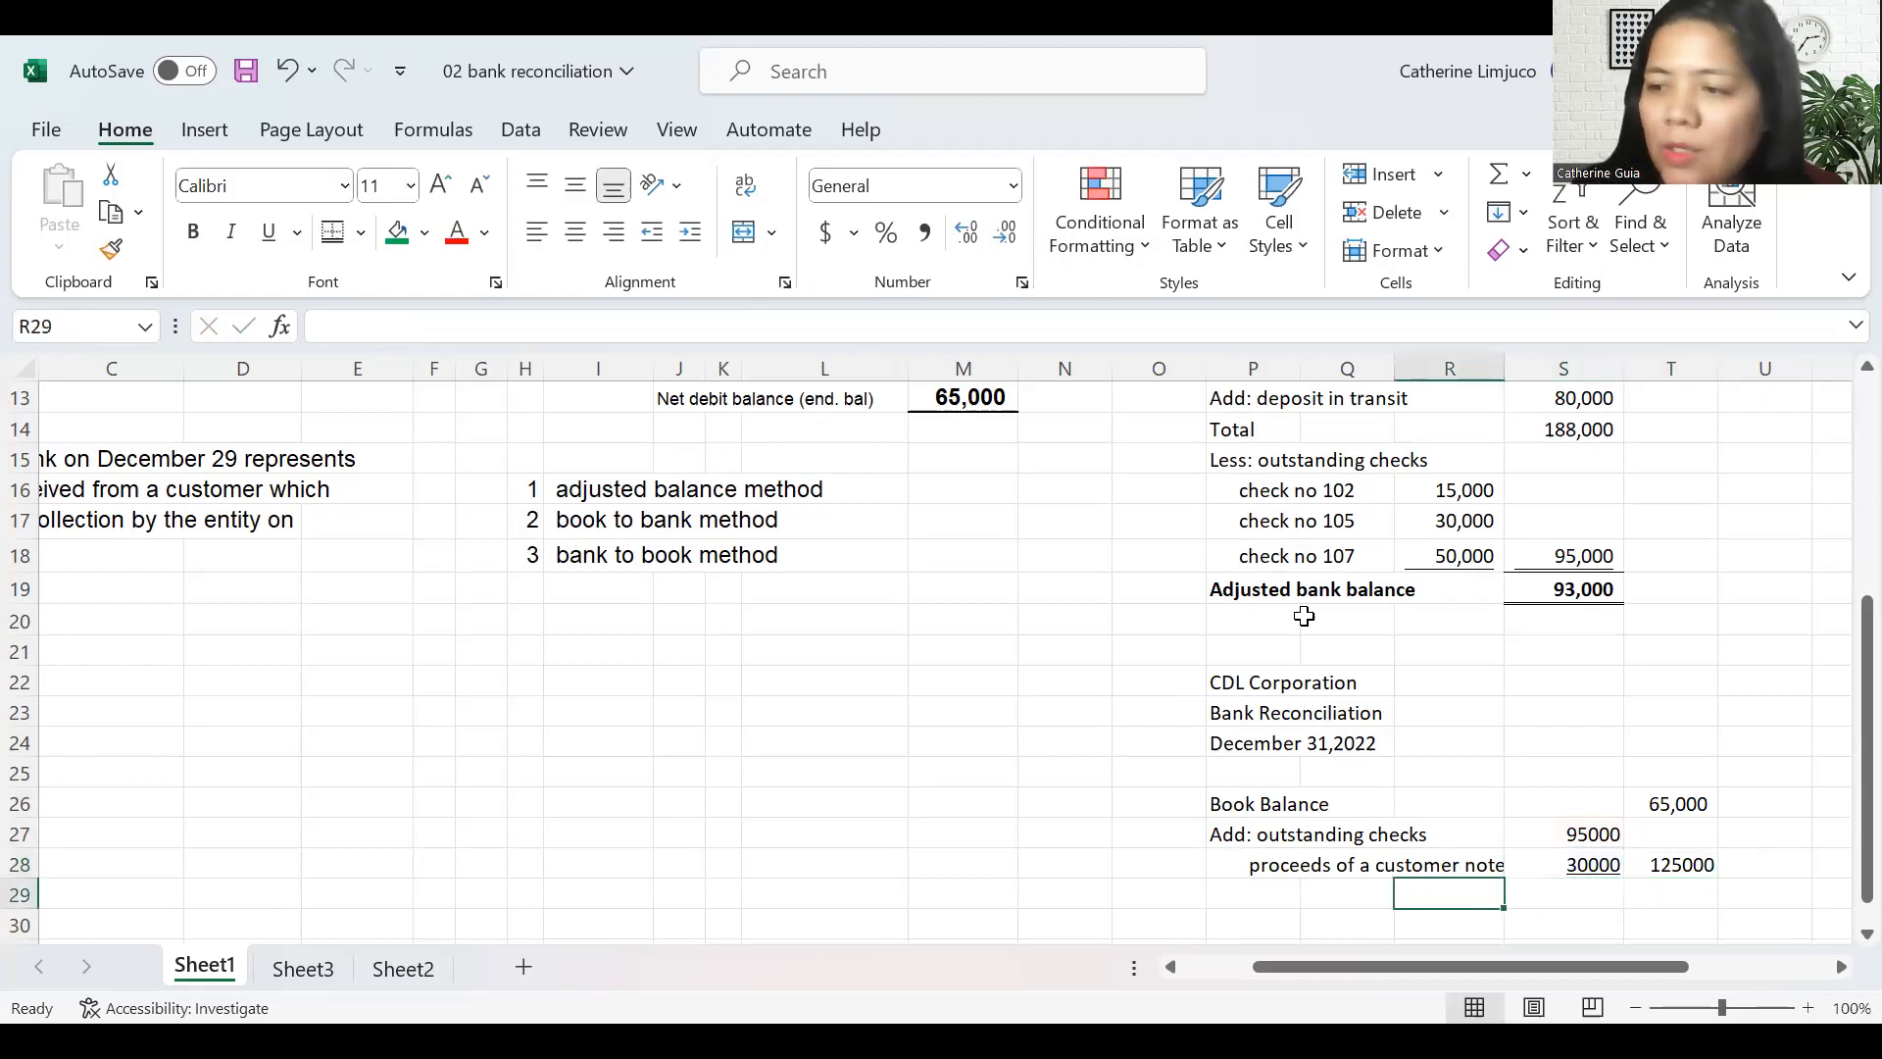
pyautogui.press('Left')
pyautogui.press('Left')
pyautogui.press('Left')
pyautogui.press('Right')
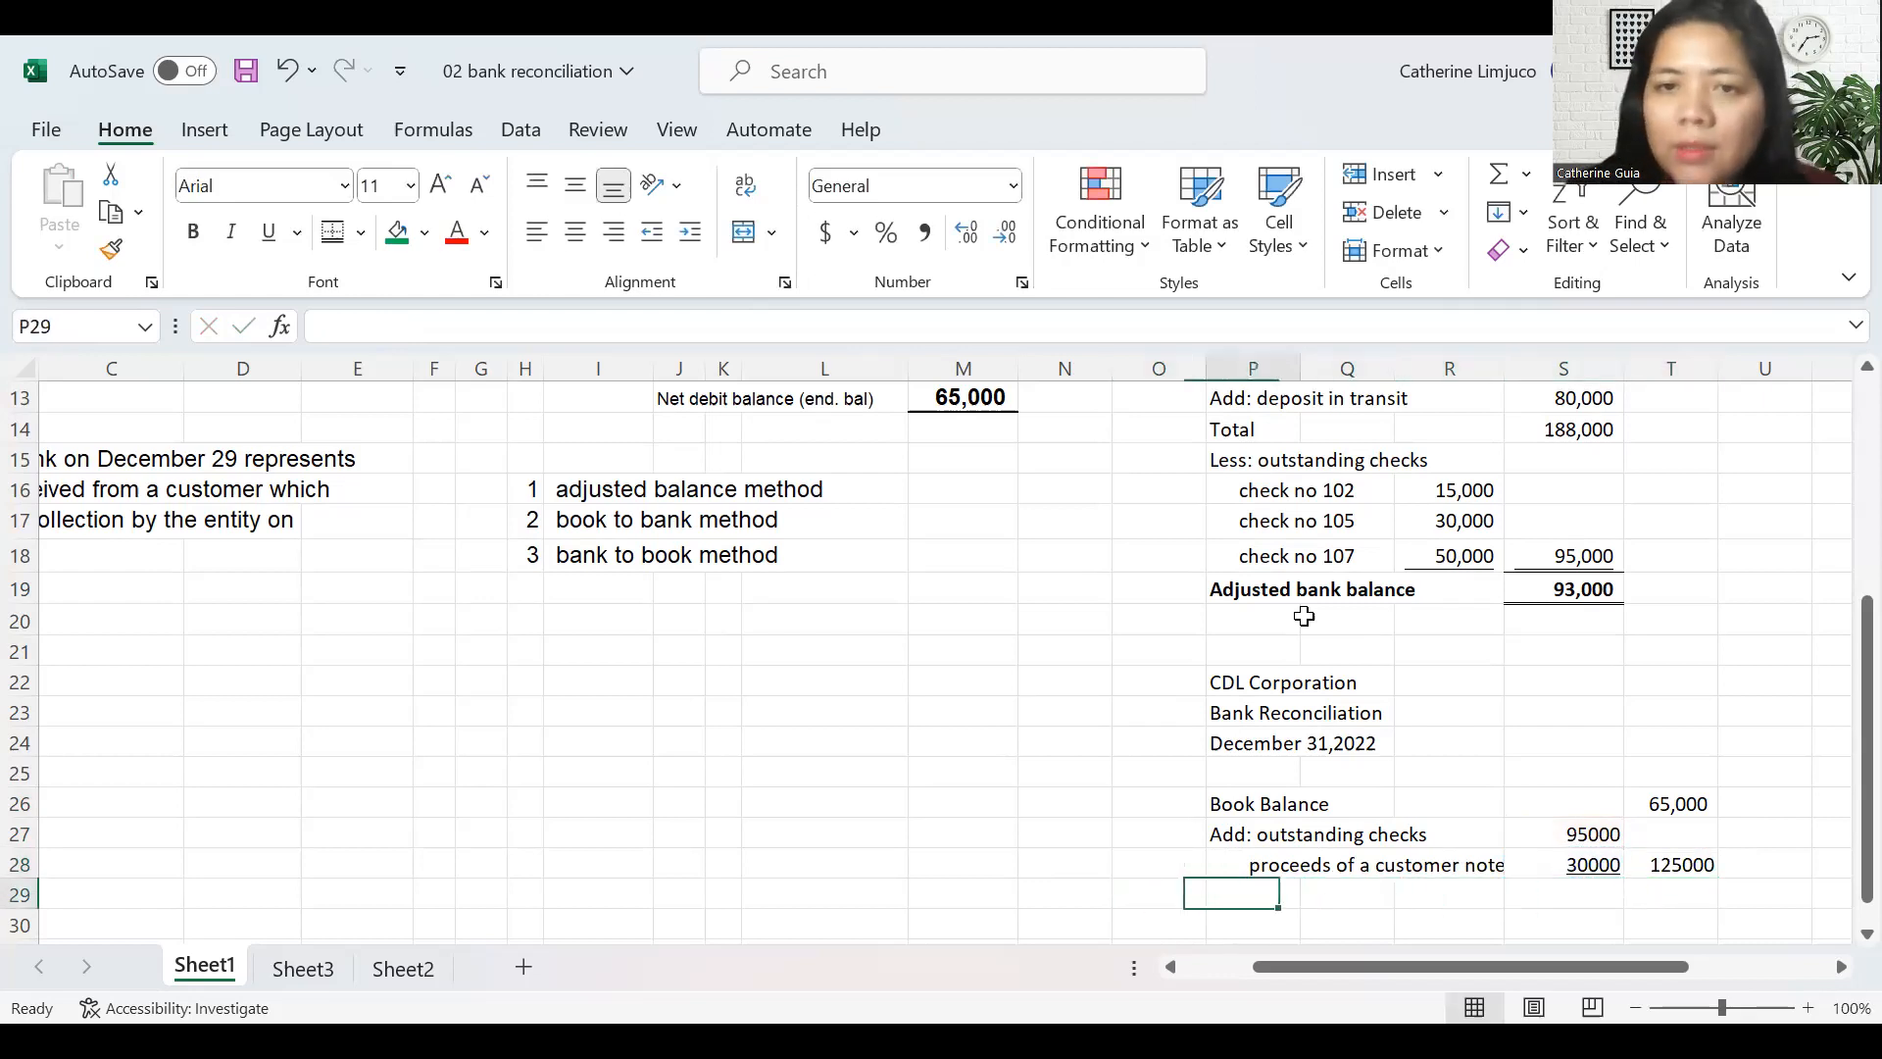
pyautogui.write('Total')
pyautogui.press('Return')
# - Calculate the total in T29 by adding the book balance and the additions with the formula =T26+T28
pyautogui.press('Up')
pyautogui.press('Right')
pyautogui.press('Right')
pyautogui.press('Right')
pyautogui.press('Right')
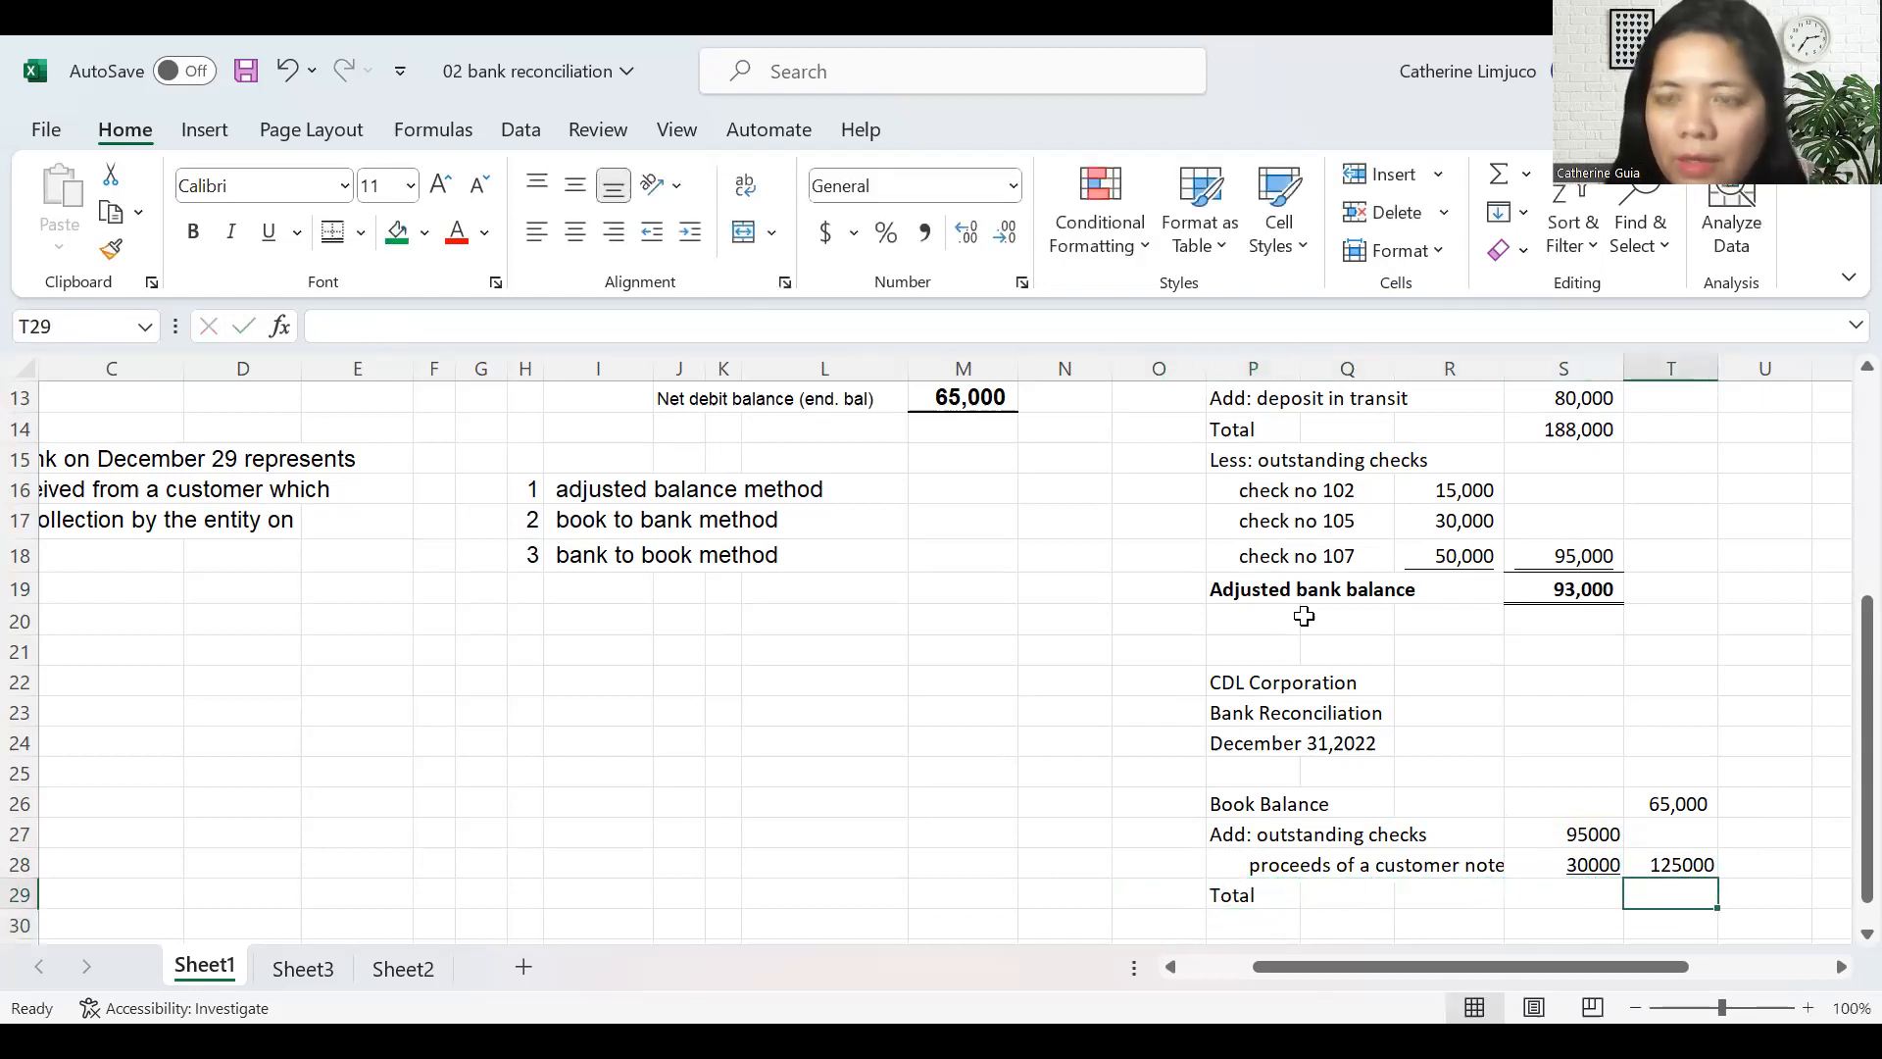
pyautogui.write('=')
pyautogui.press('Up')
pyautogui.press('Up')
pyautogui.press('Up')
pyautogui.write('+')
pyautogui.press('Up')
pyautogui.press('Return')
# - Underline the sum of the additions in T28
pyautogui.press('Up')
pyautogui.press('Up')
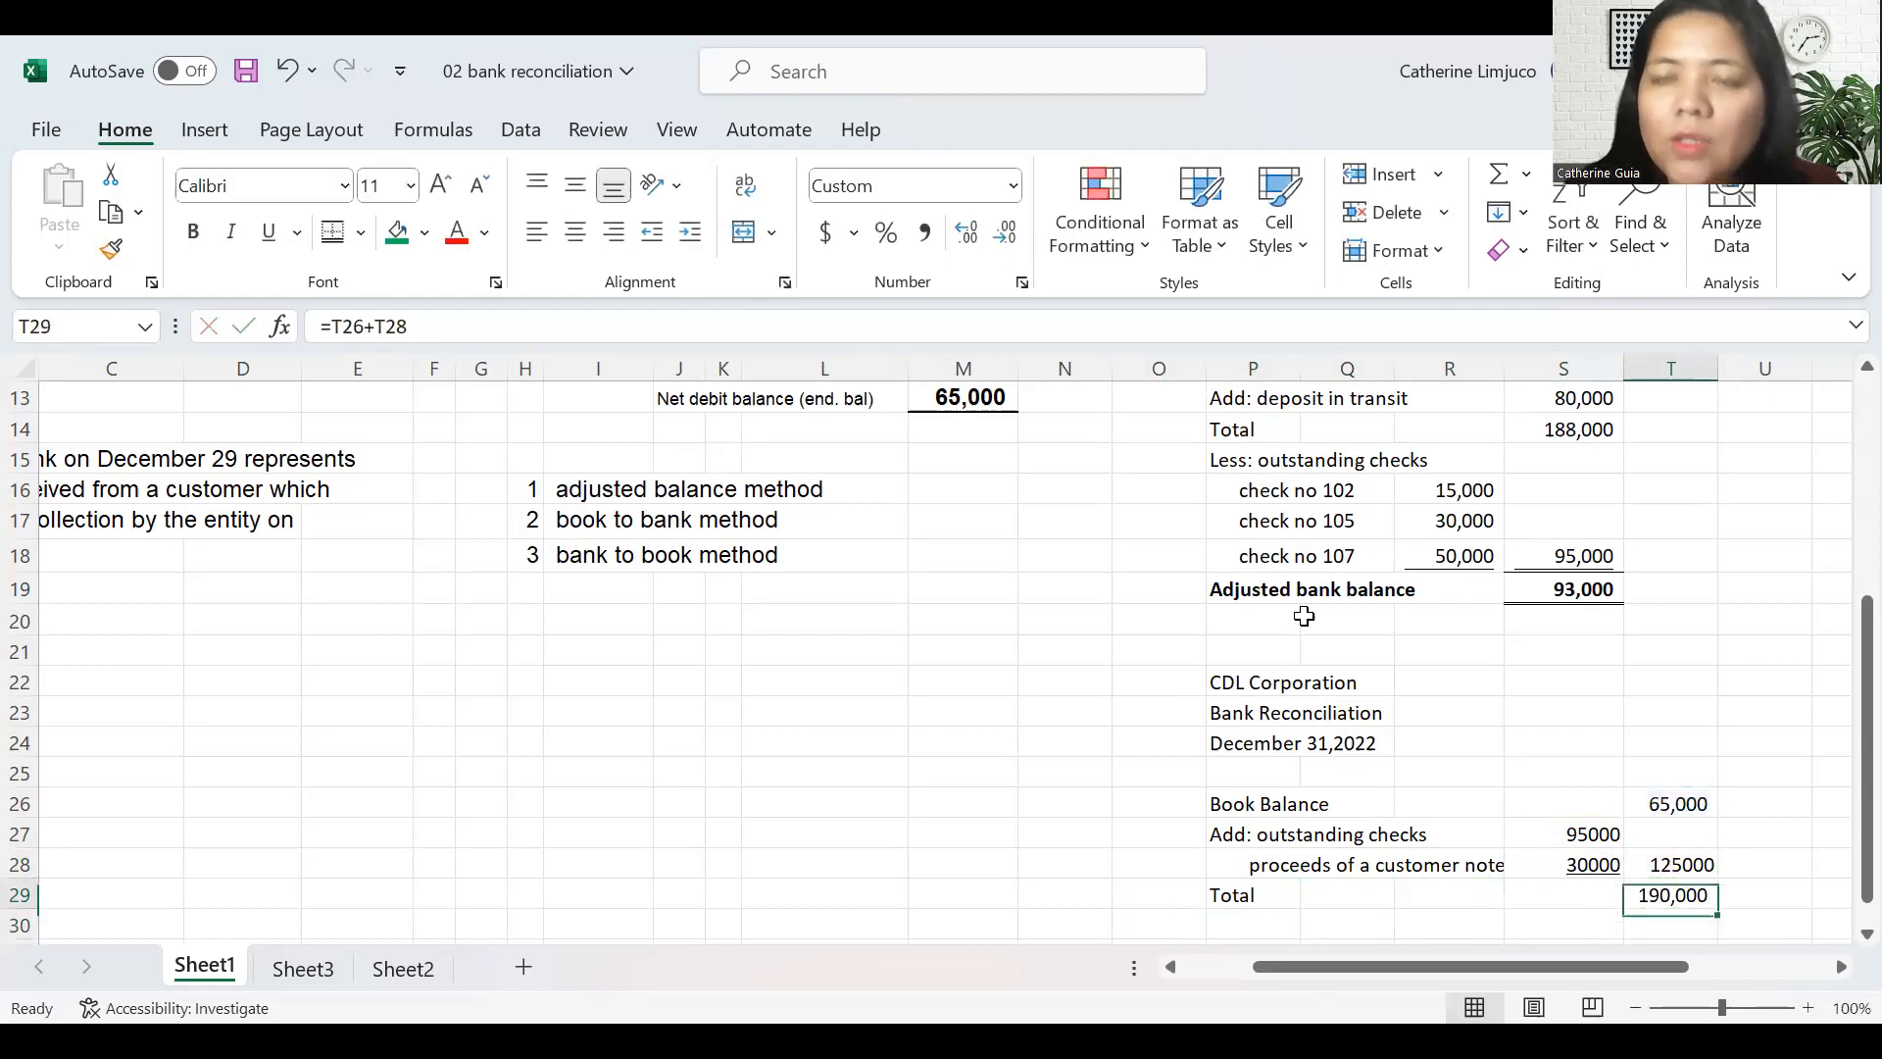
pyautogui.hotkey('ctrl', 'u')
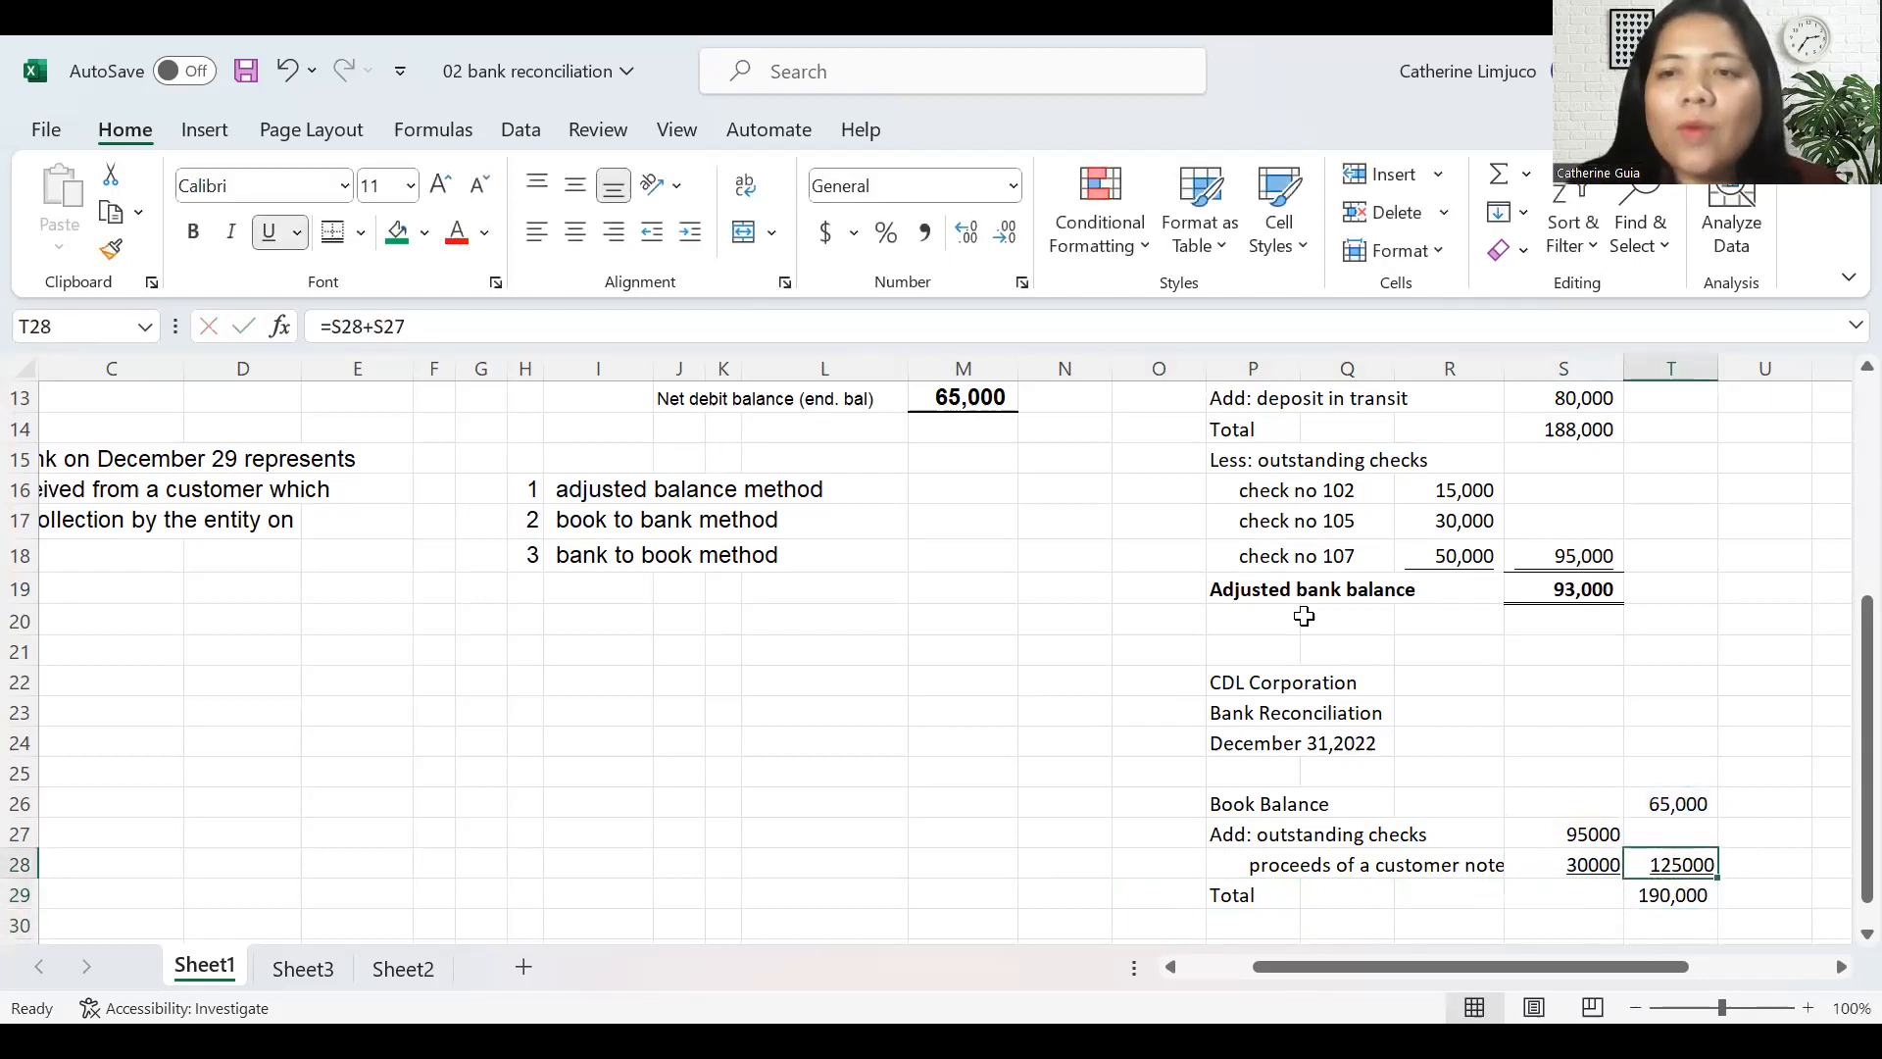
# - Enter the label "Less:" in P30 under the Total line
pyautogui.press('Left')
pyautogui.press('Left')
pyautogui.press('Left')
pyautogui.press('Left')
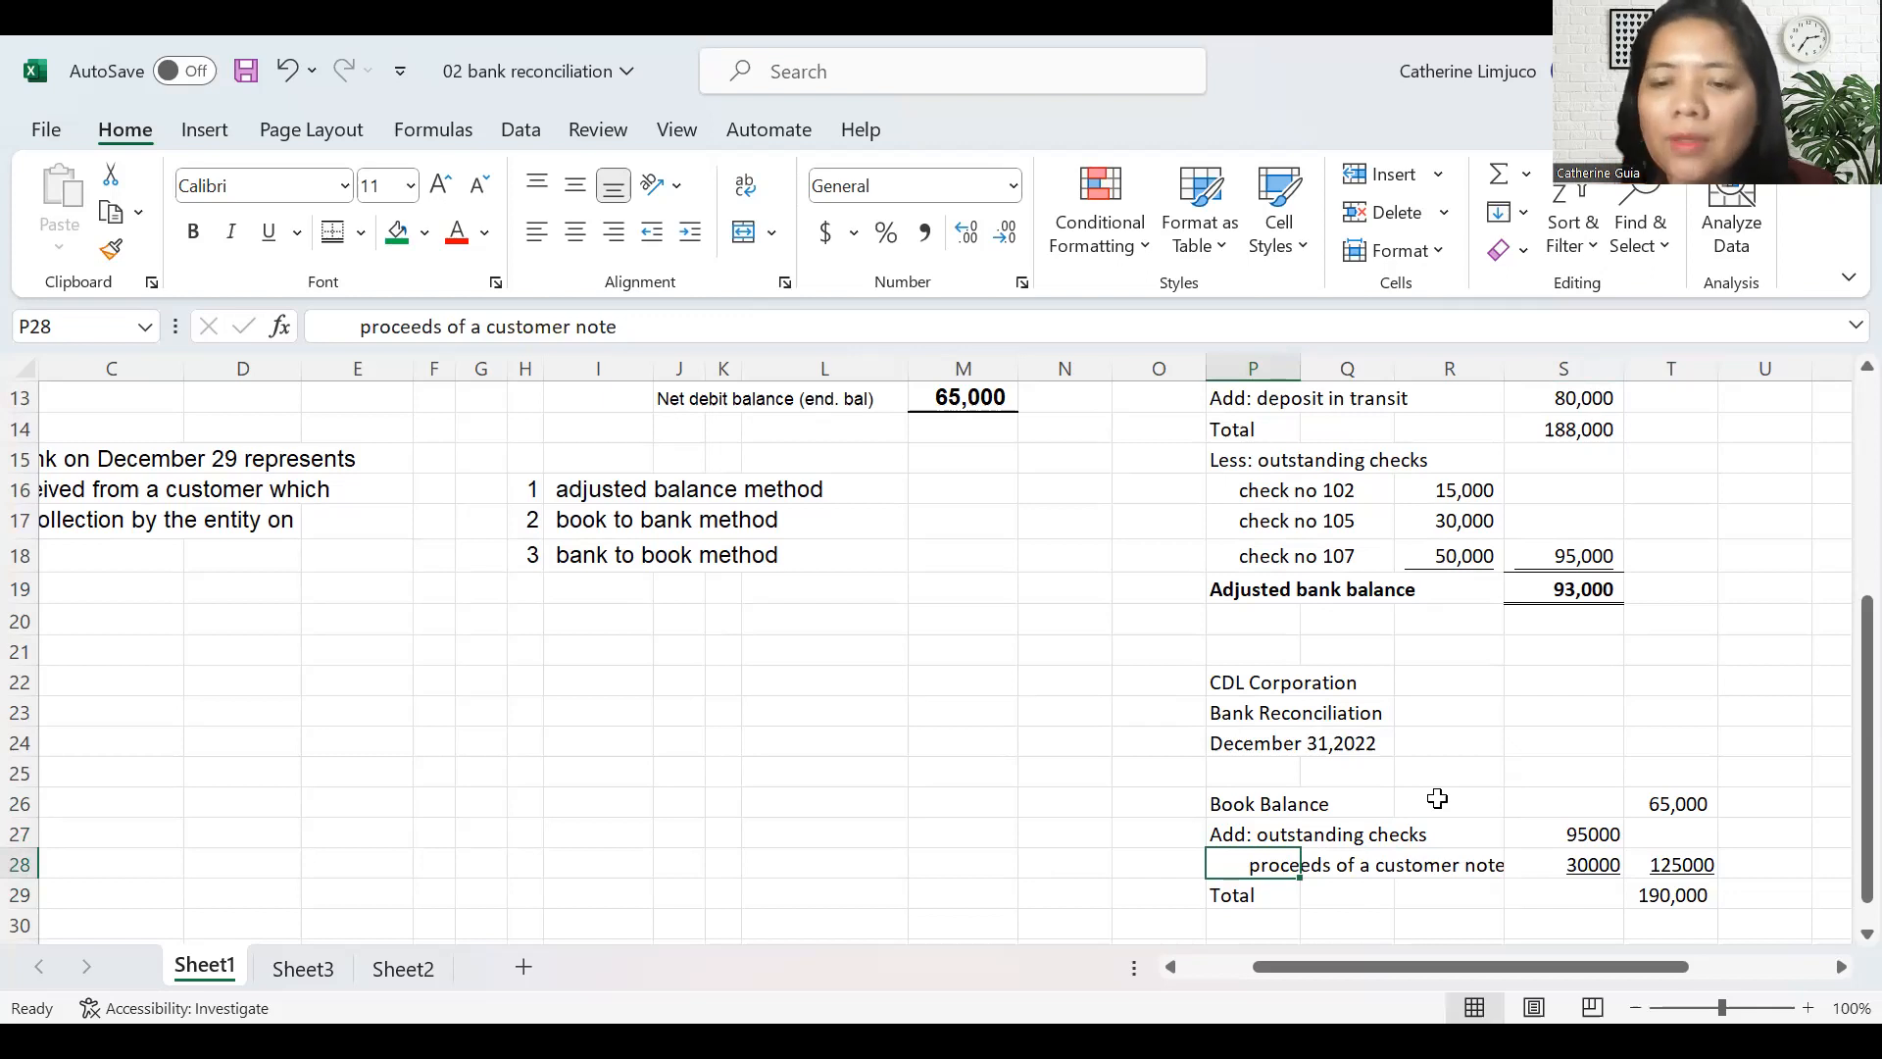
pyautogui.press('Down')
pyautogui.press('Down')
pyautogui.press('Down')
pyautogui.press('Down')
pyautogui.press('Down')
pyautogui.press('Up')
pyautogui.press('Up')
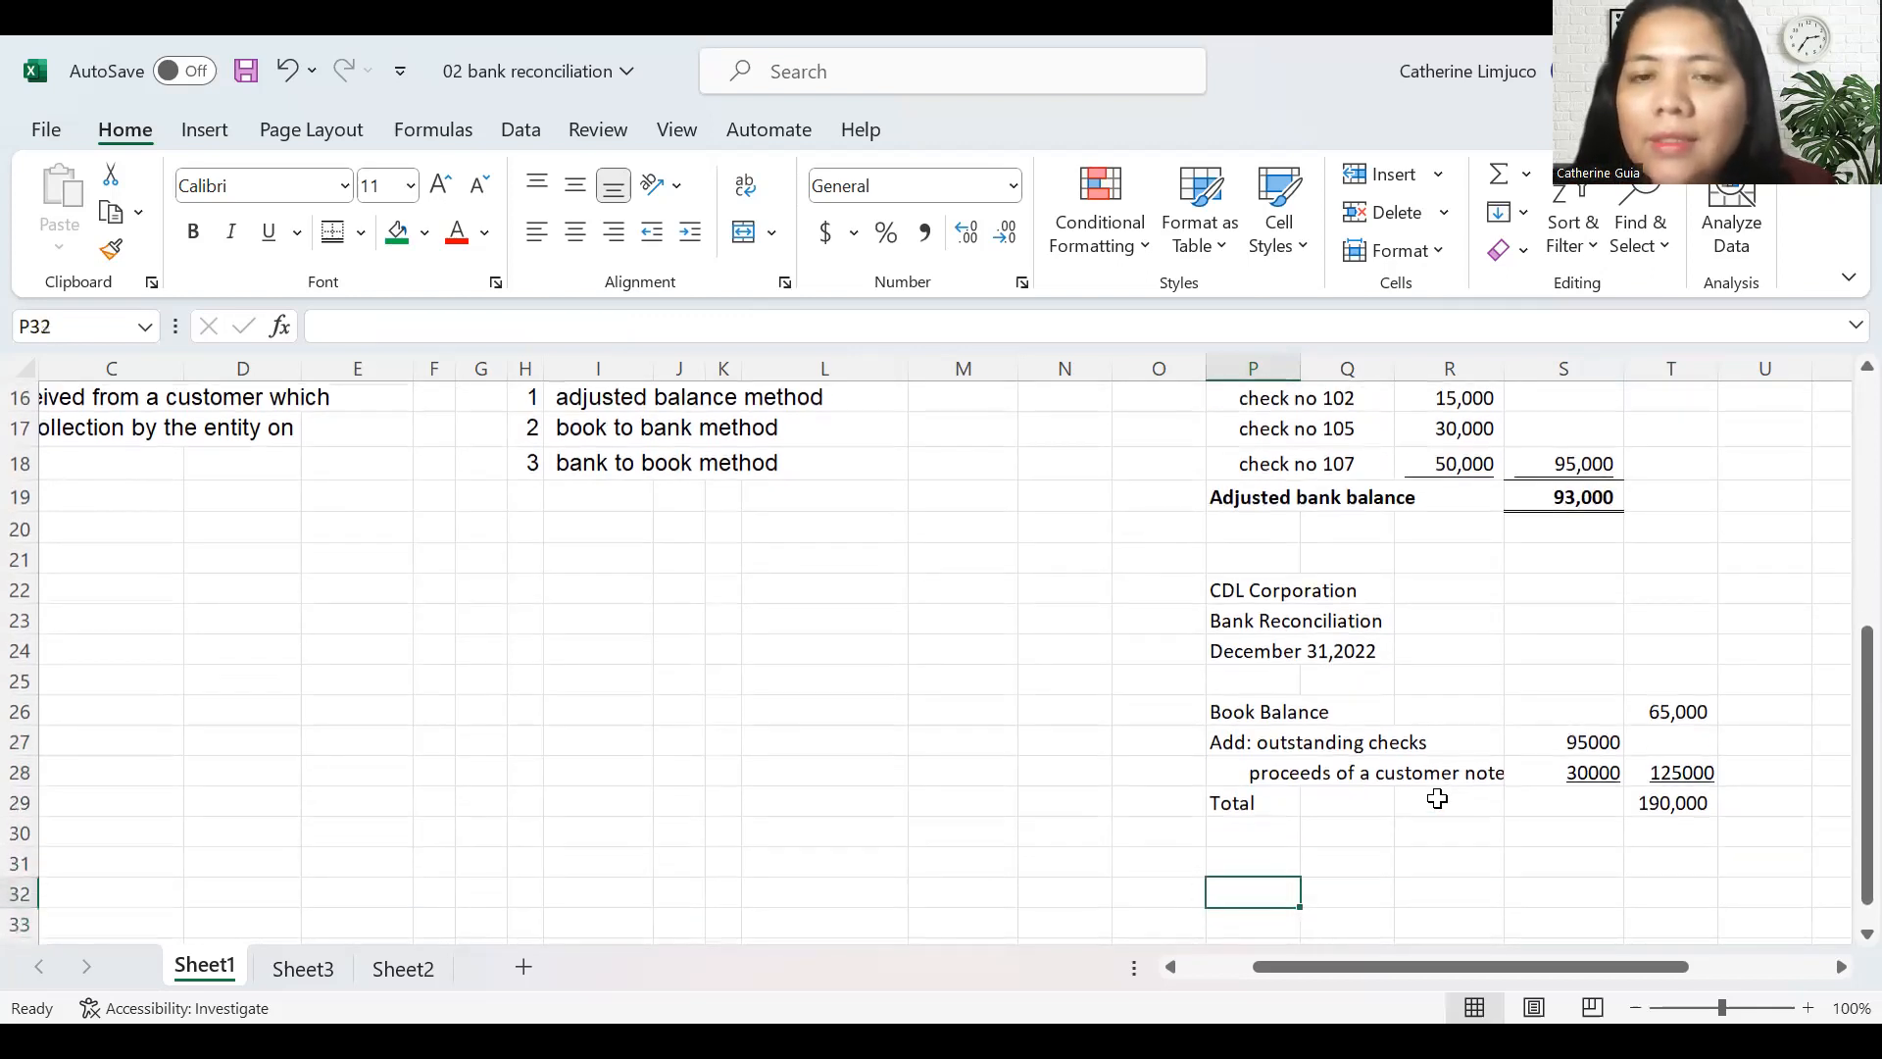
pyautogui.press('Up')
pyautogui.press('Up')
pyautogui.press('Down')
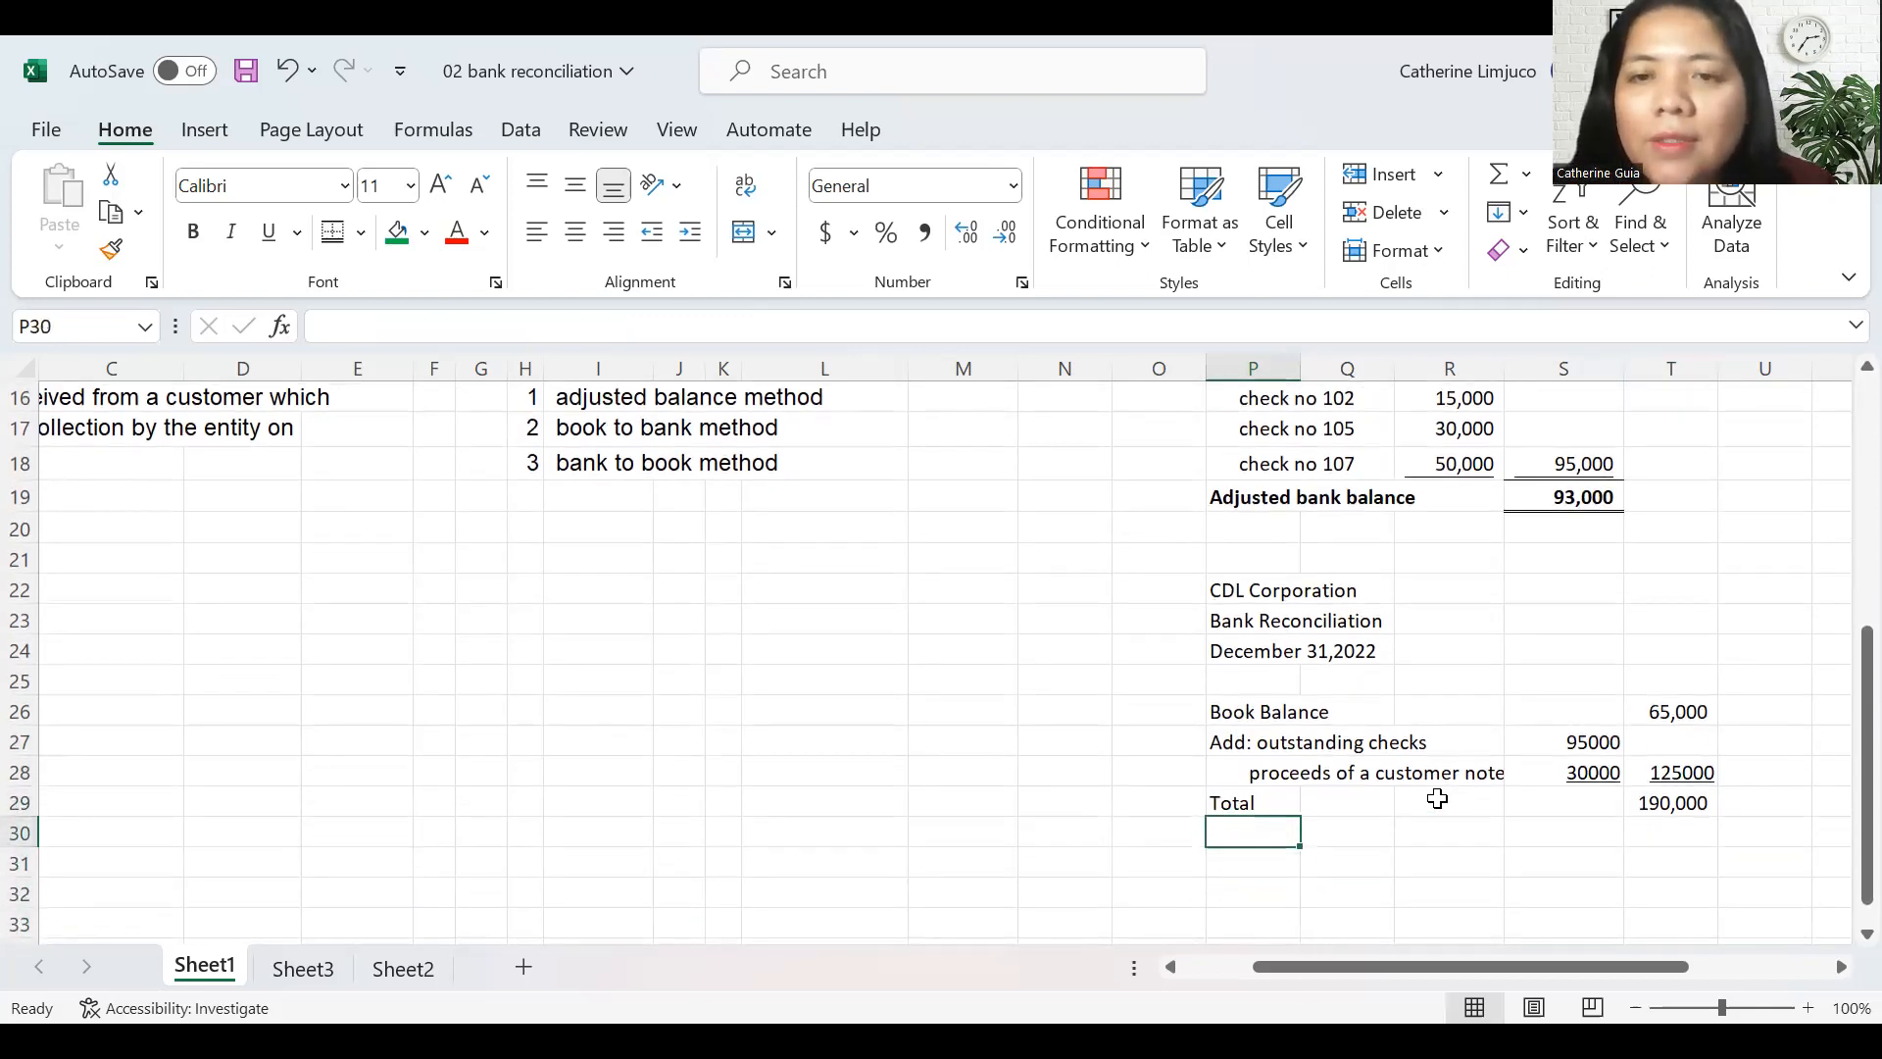
pyautogui.write('L')
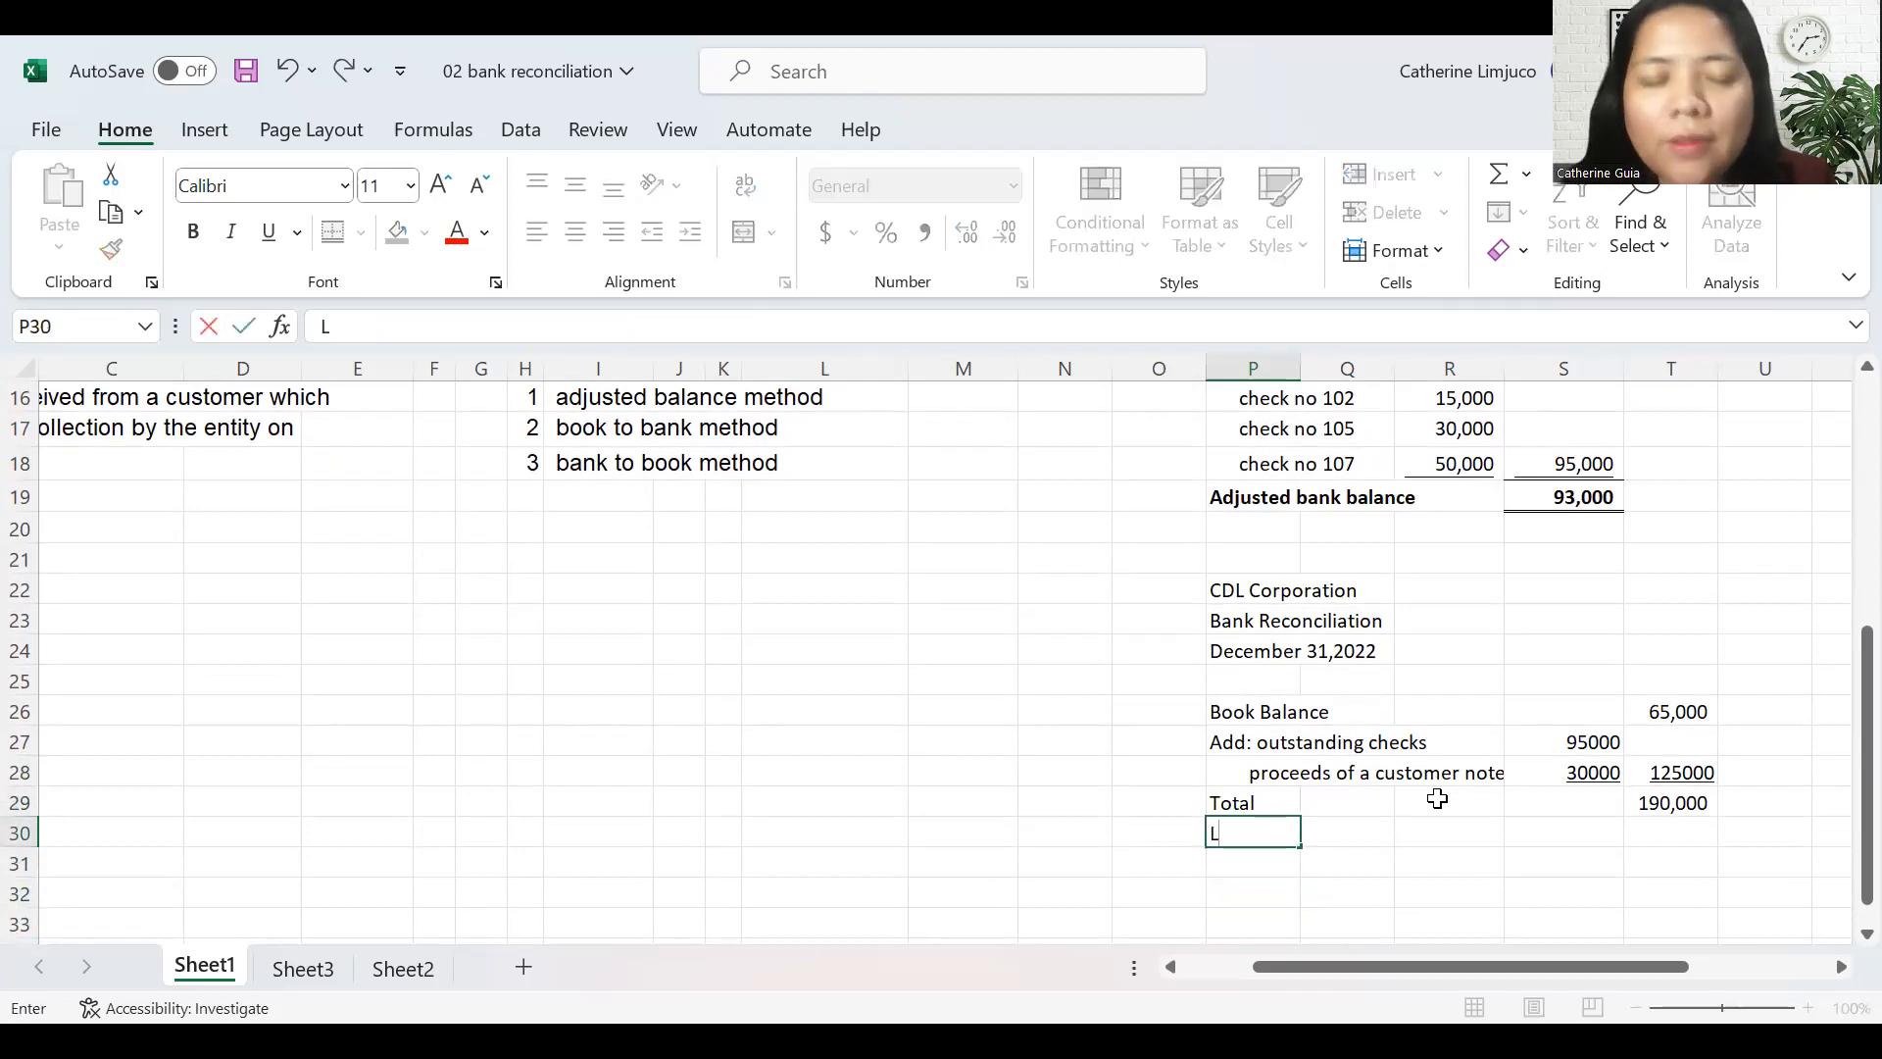
pyautogui.write('ess:')
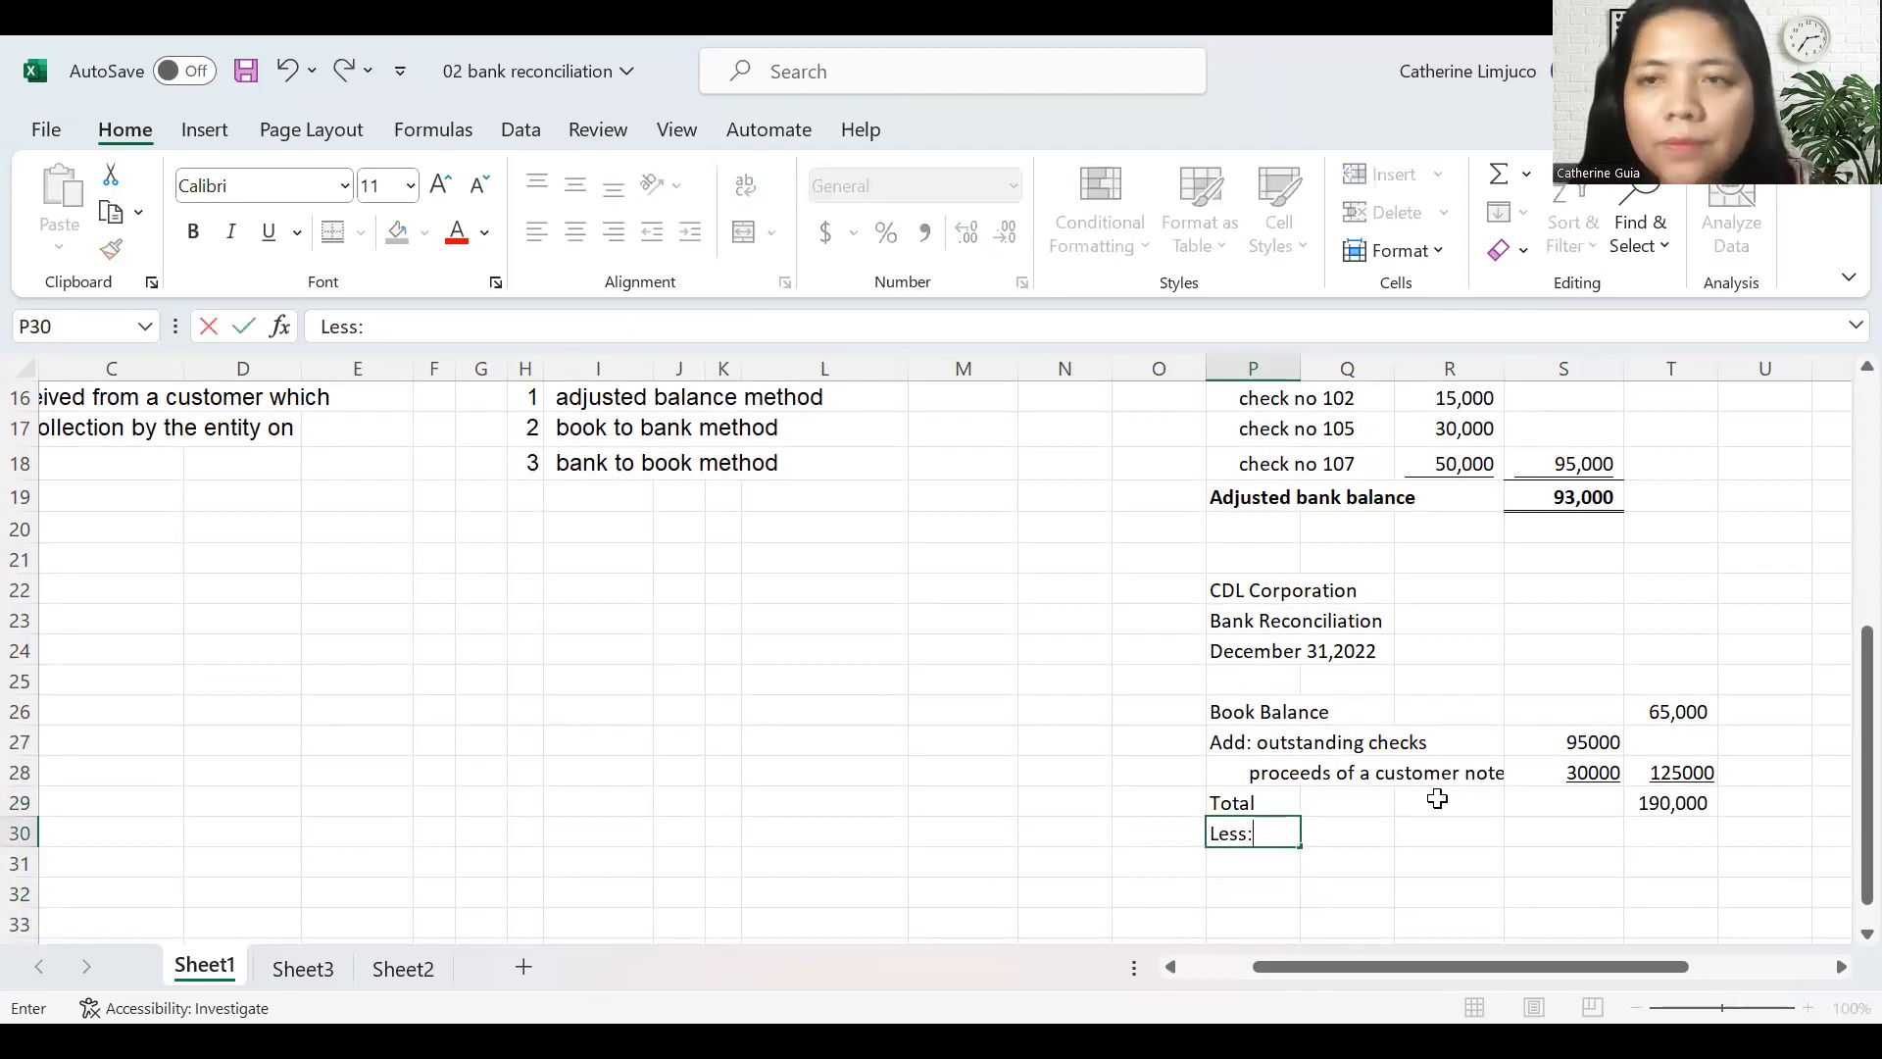
pyautogui.press('Return')
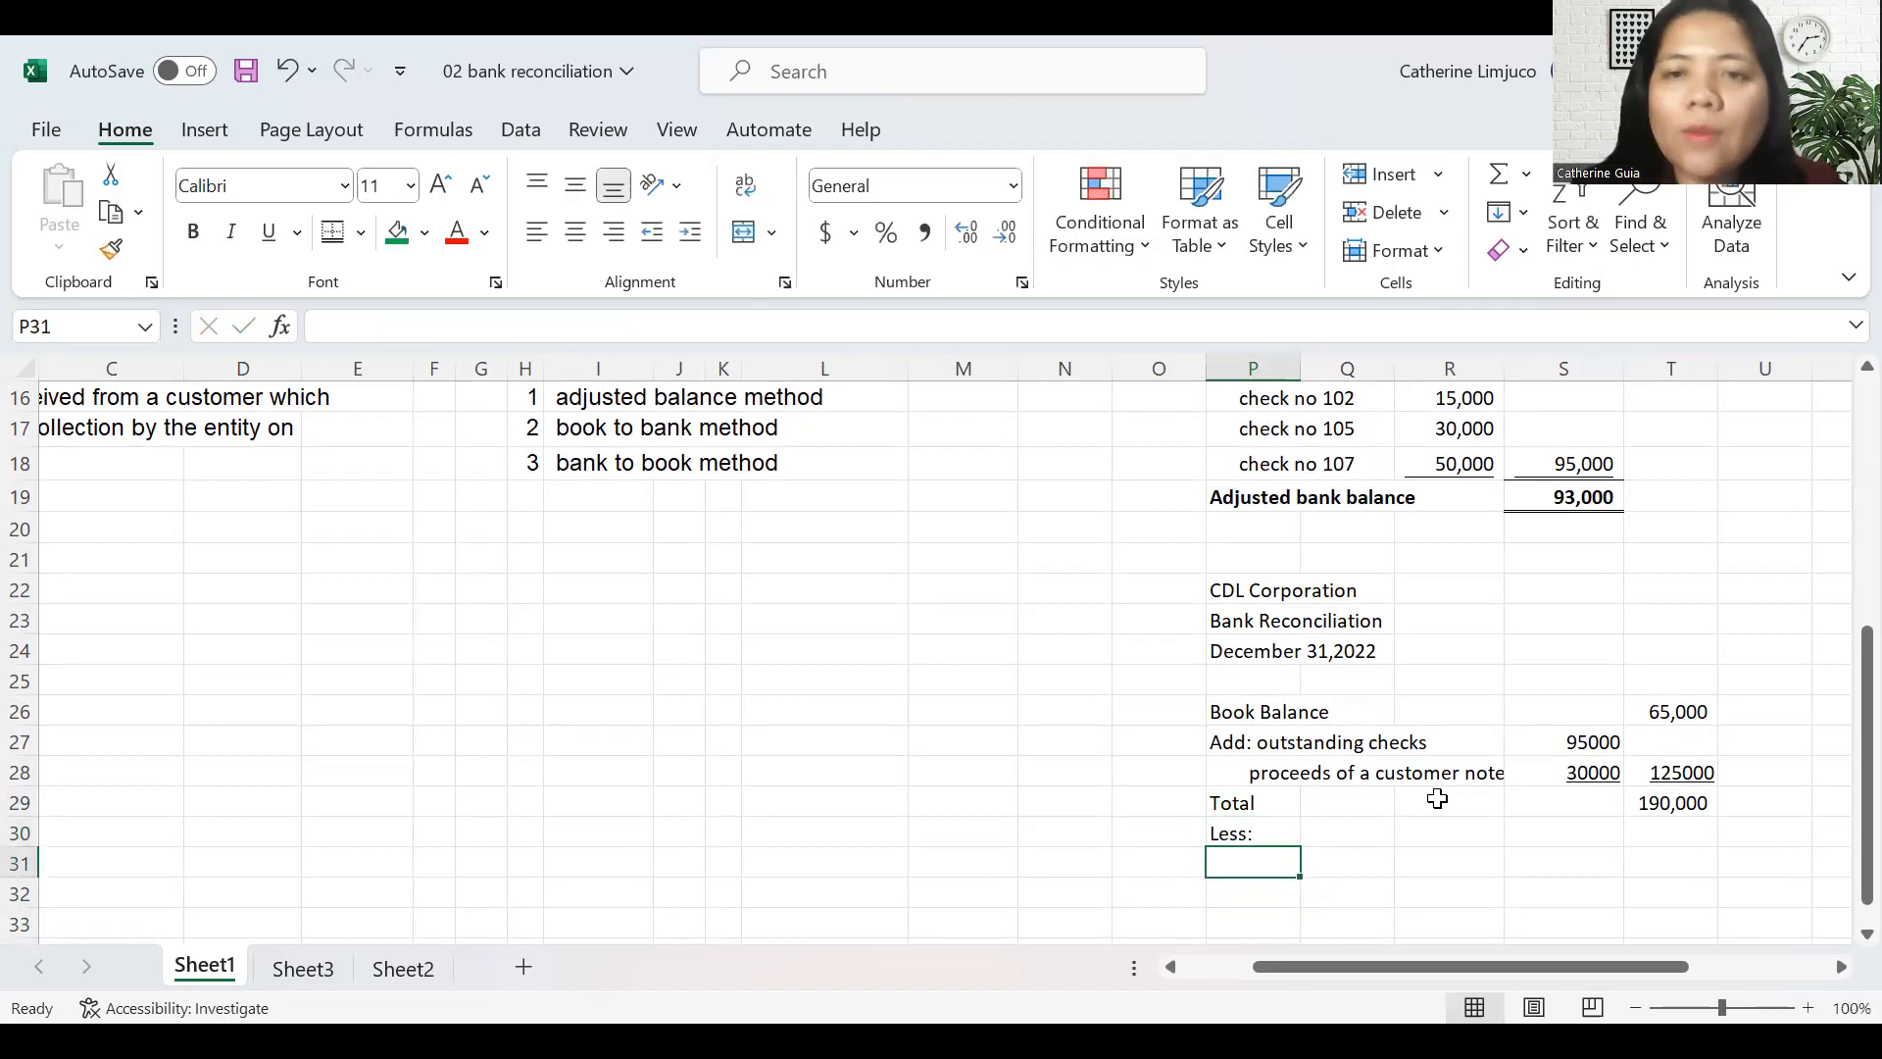
pyautogui.press('Up')
pyautogui.press('Up')
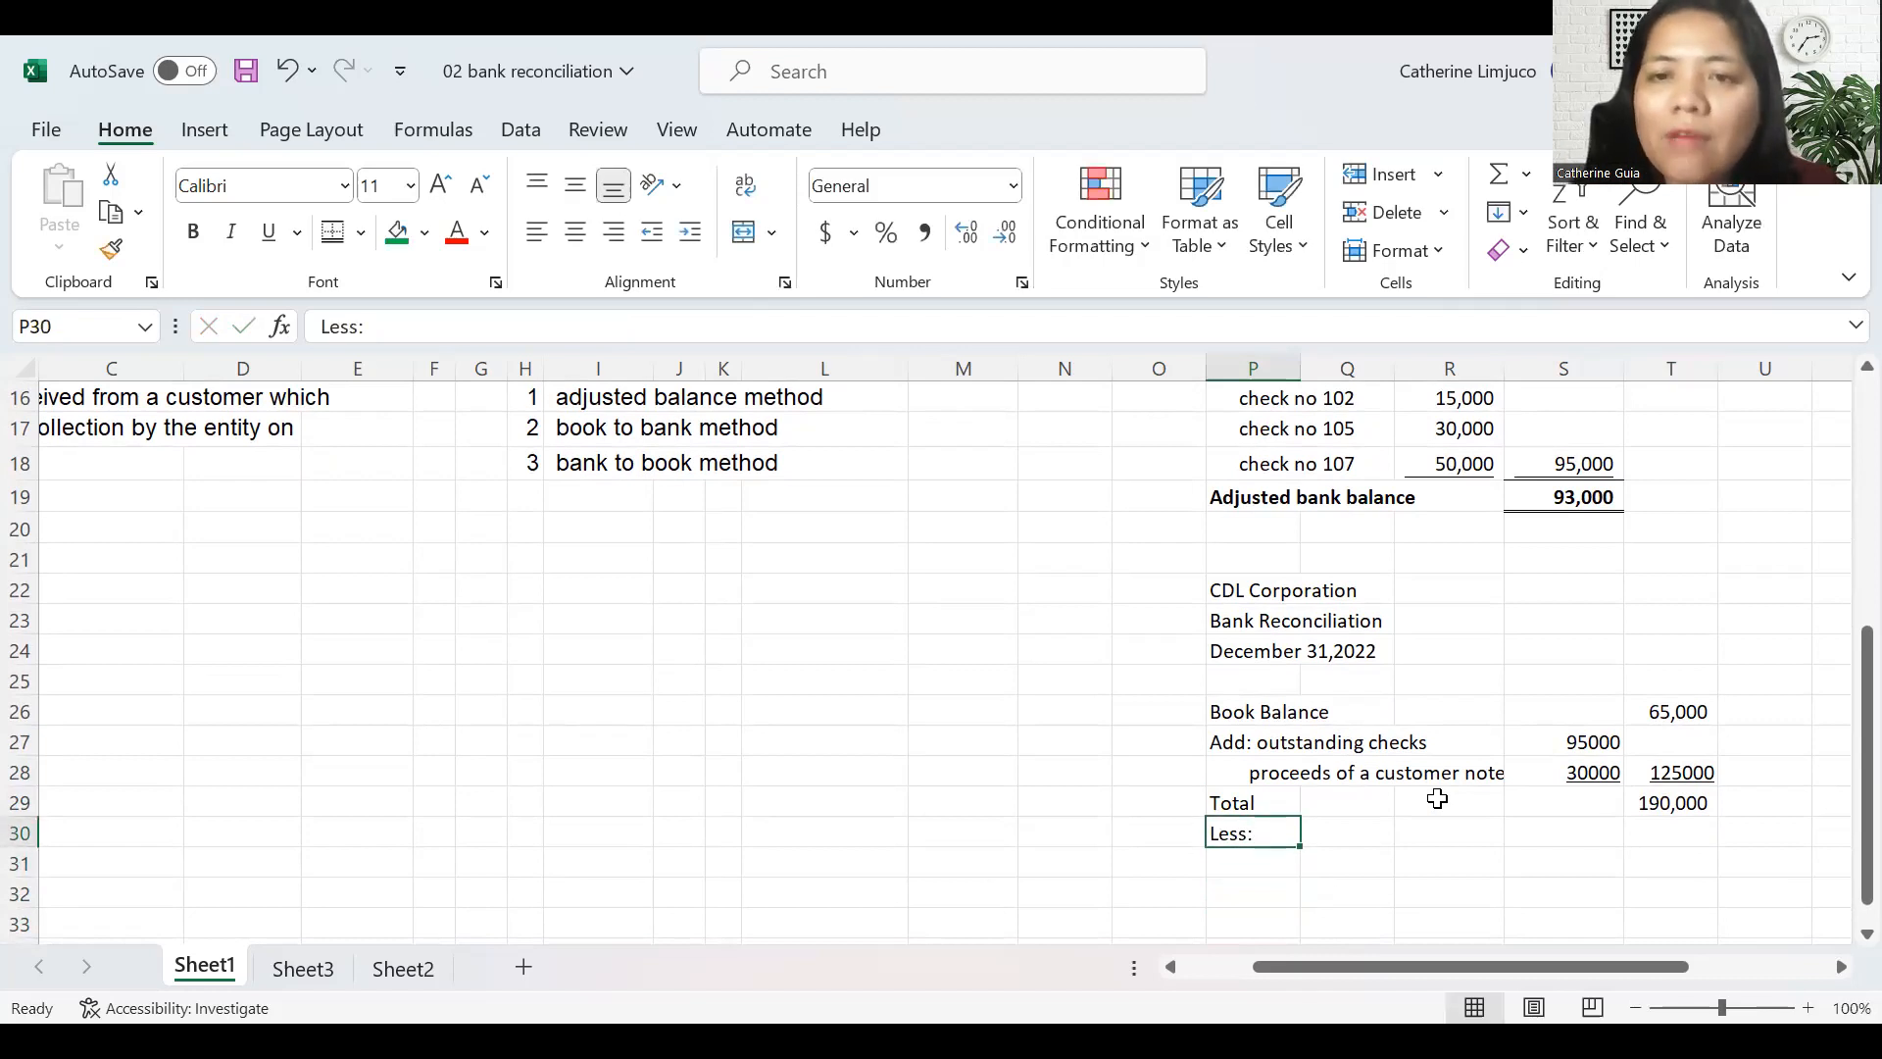
pyautogui.press('Right')
pyautogui.press('Right')
pyautogui.press('Right')
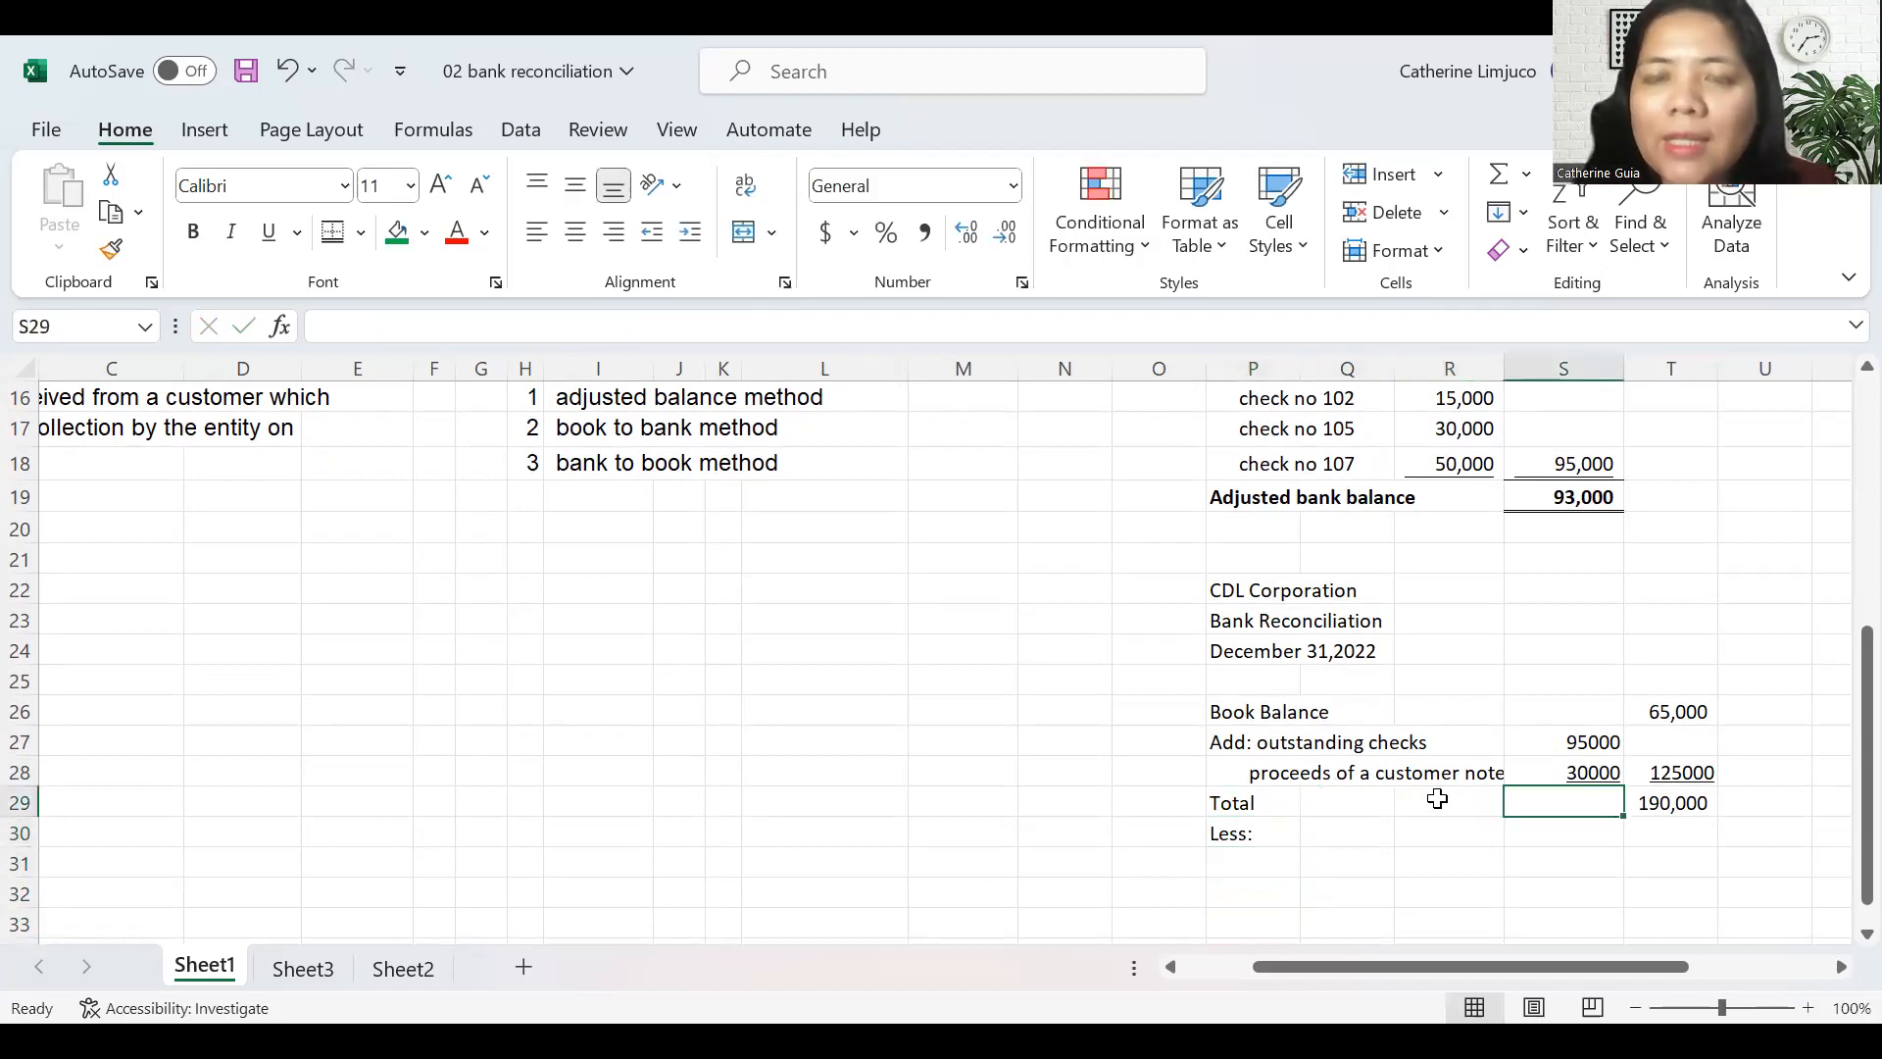
pyautogui.press('Left')
pyautogui.press('Left')
pyautogui.press('Left')
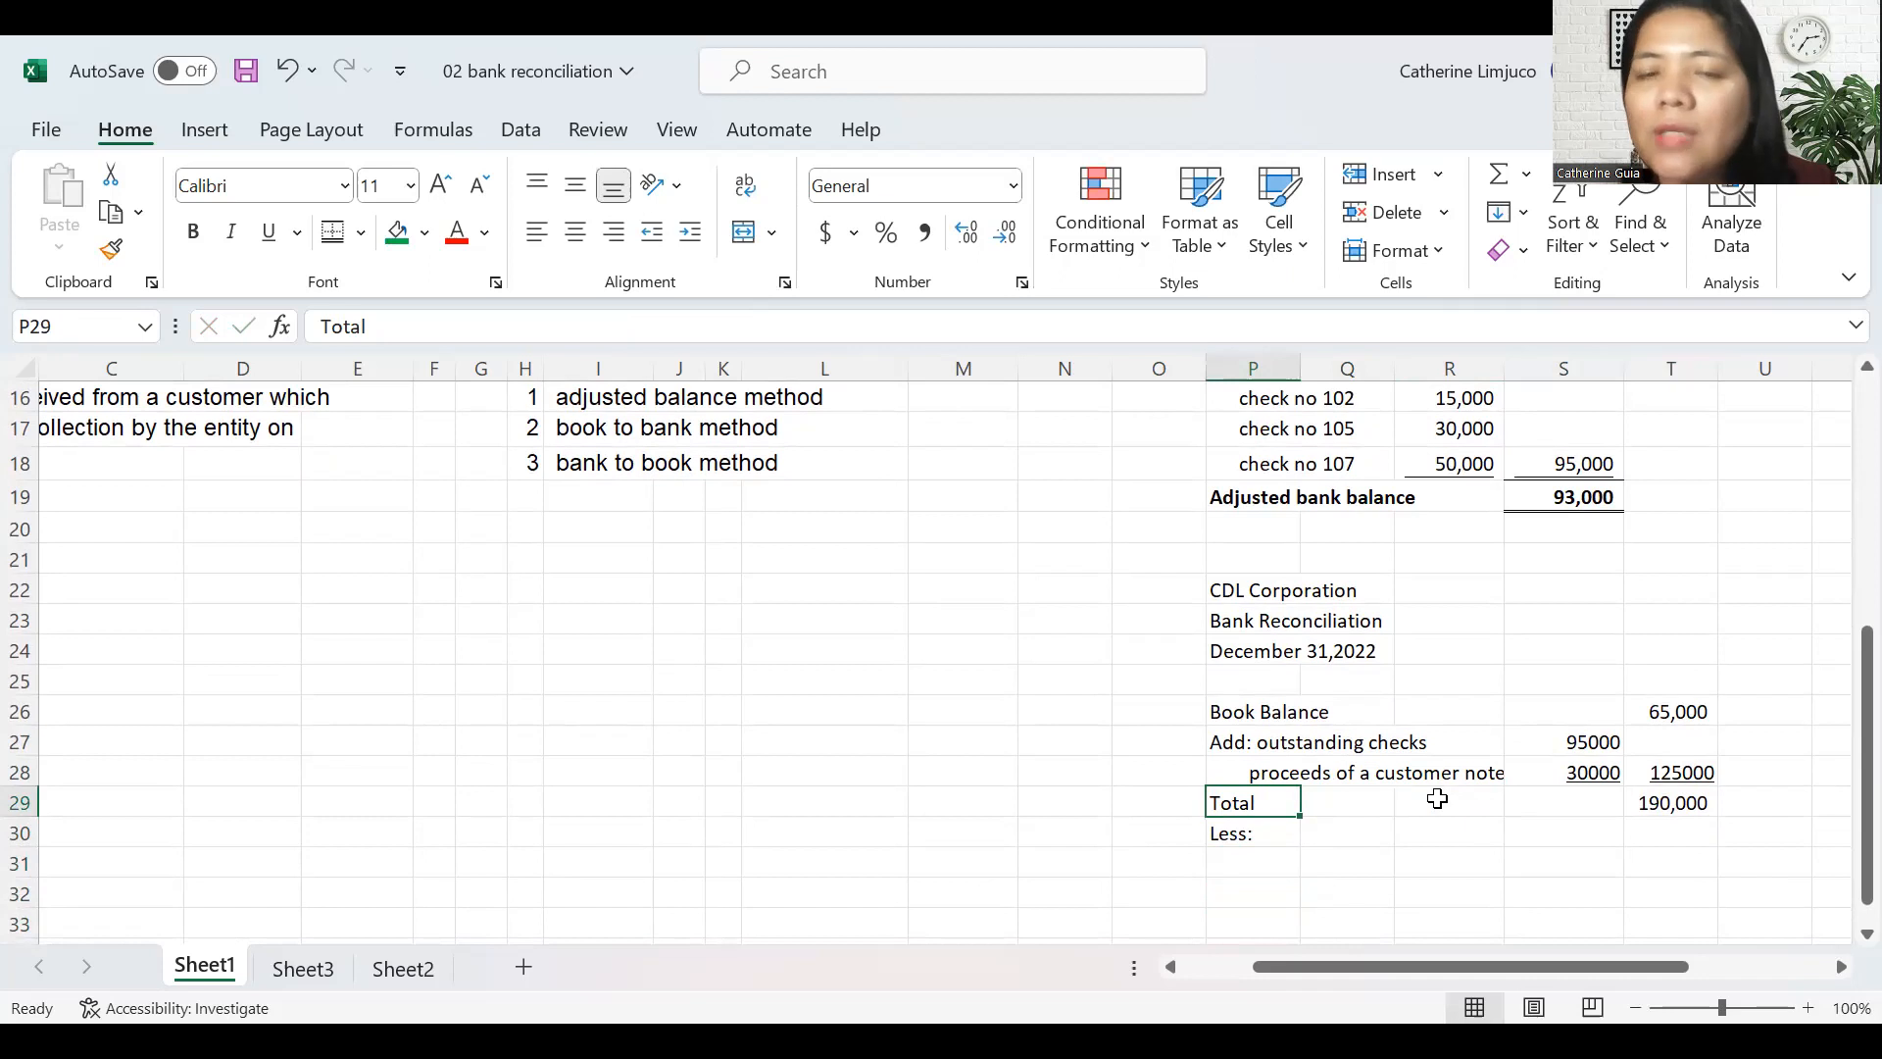
# - Extend the "Less:" label in P30 to read "Less: deposit in transit"
pyautogui.press('Down')
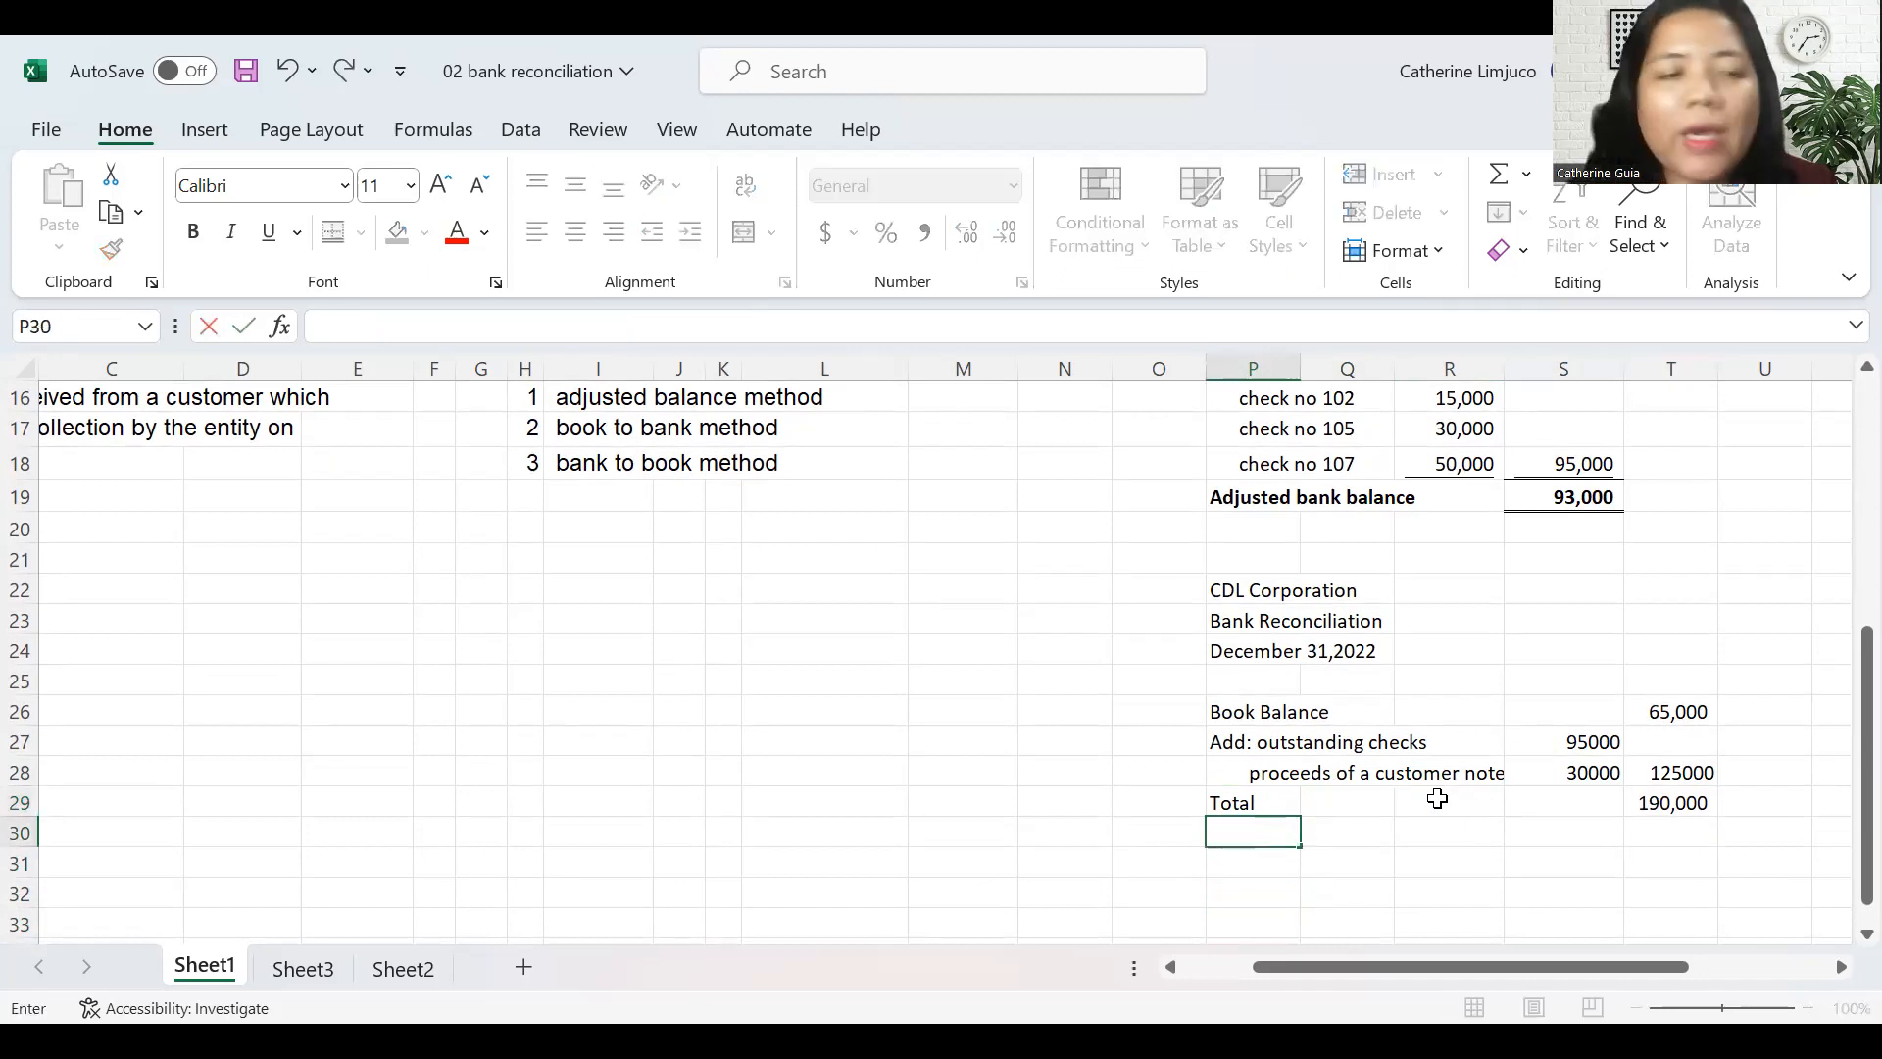
pyautogui.click(1261, 319)
pyautogui.write('deposi')
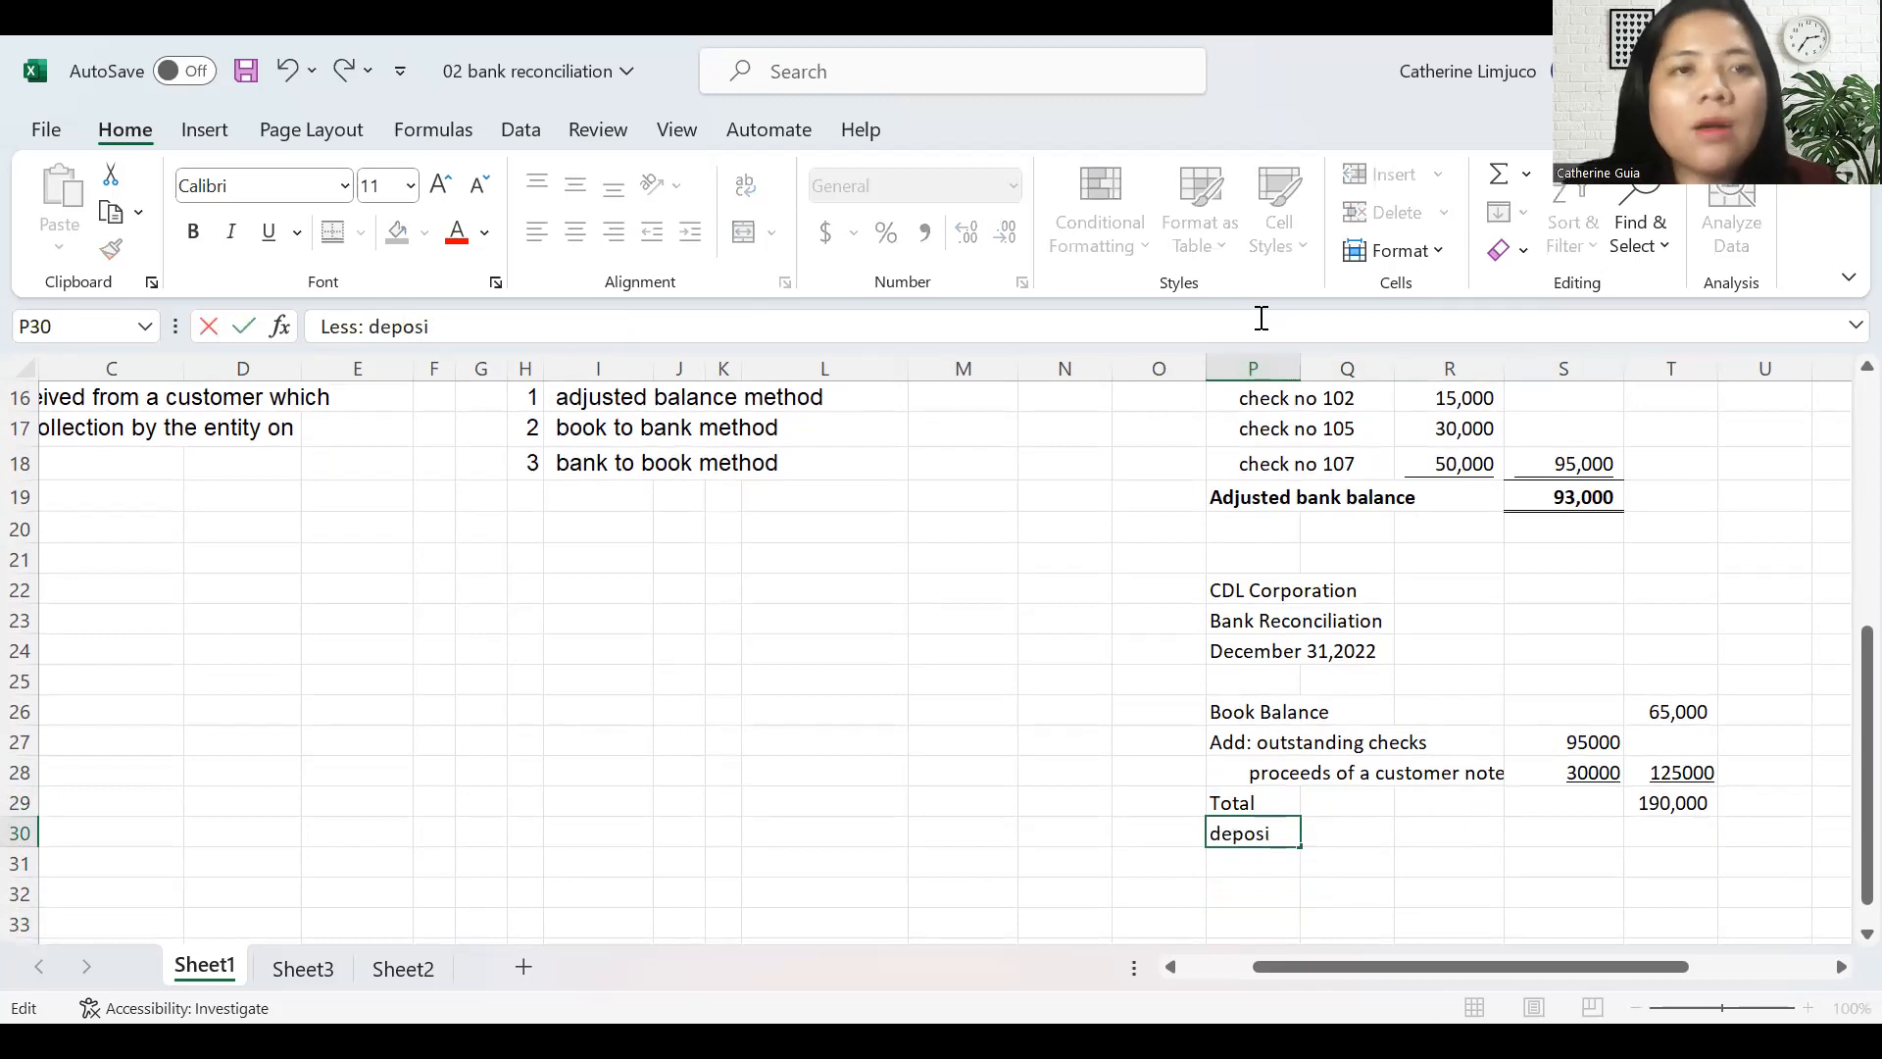
pyautogui.write('t')
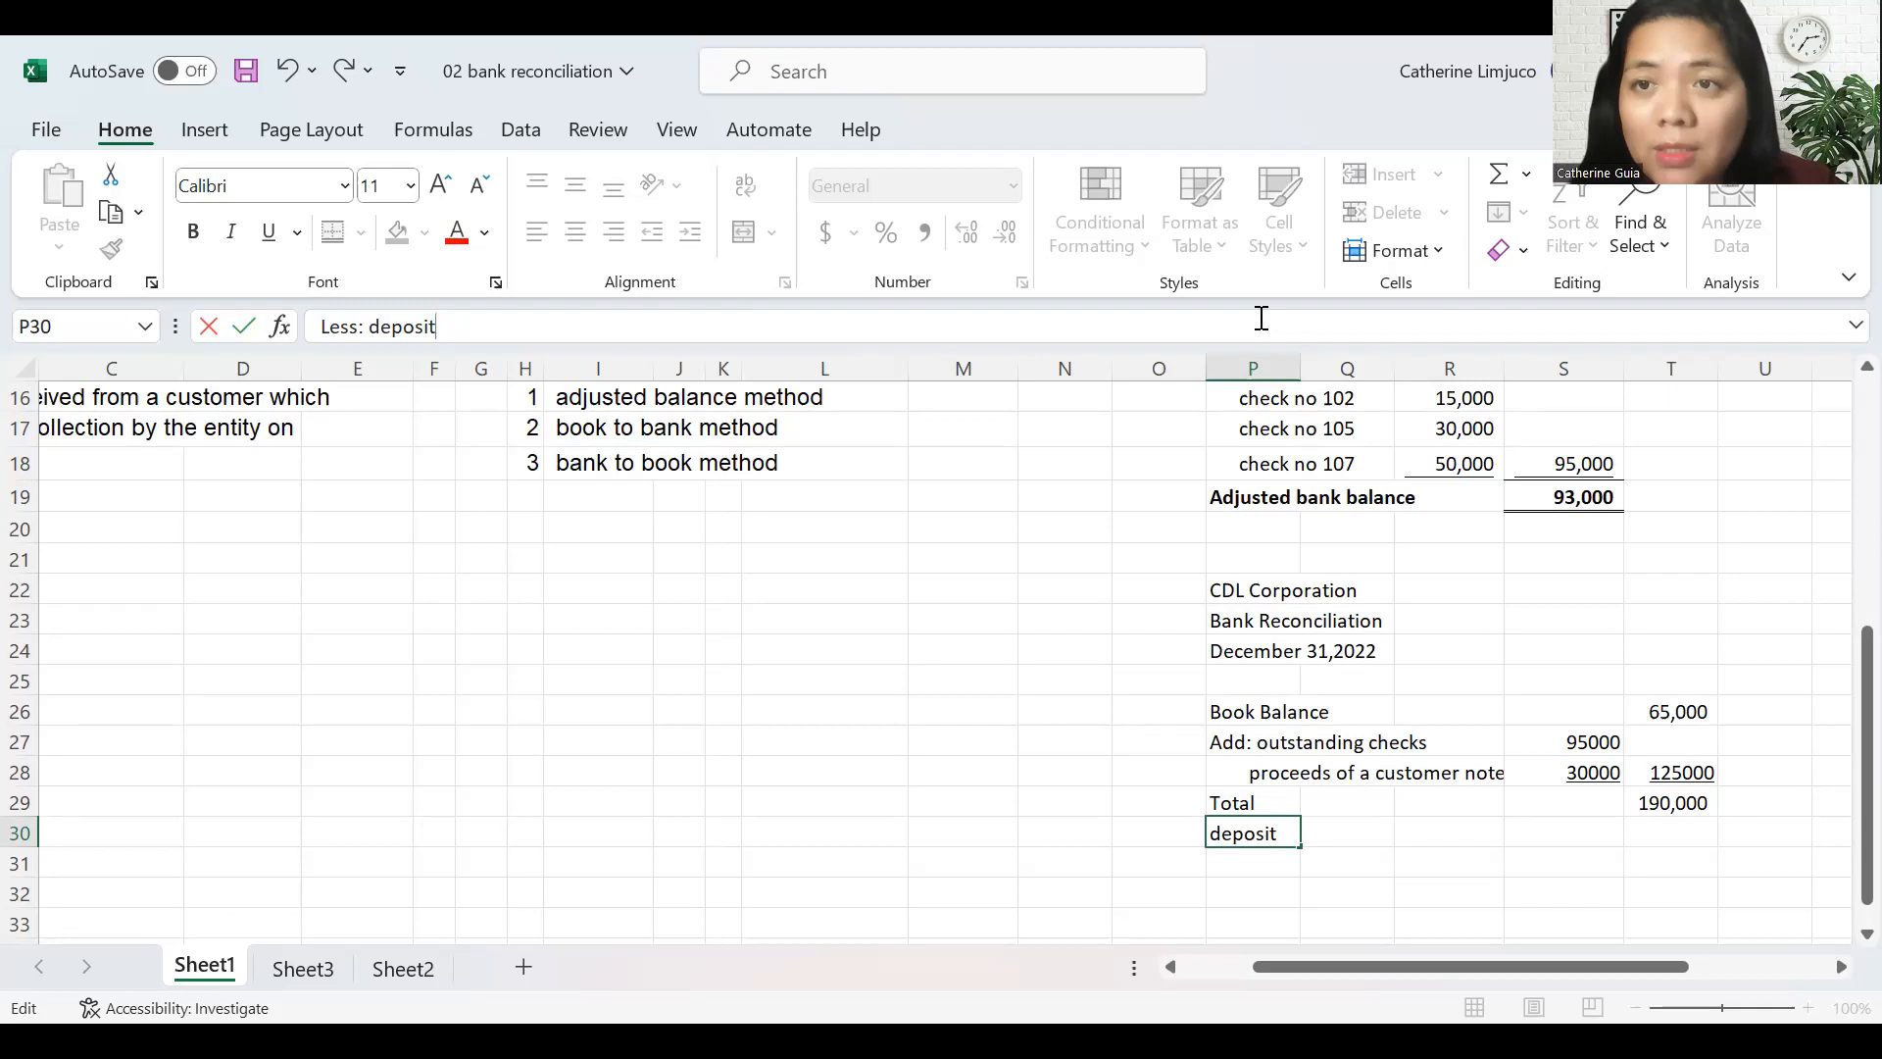
pyautogui.press('Return')
pyautogui.press('Up')
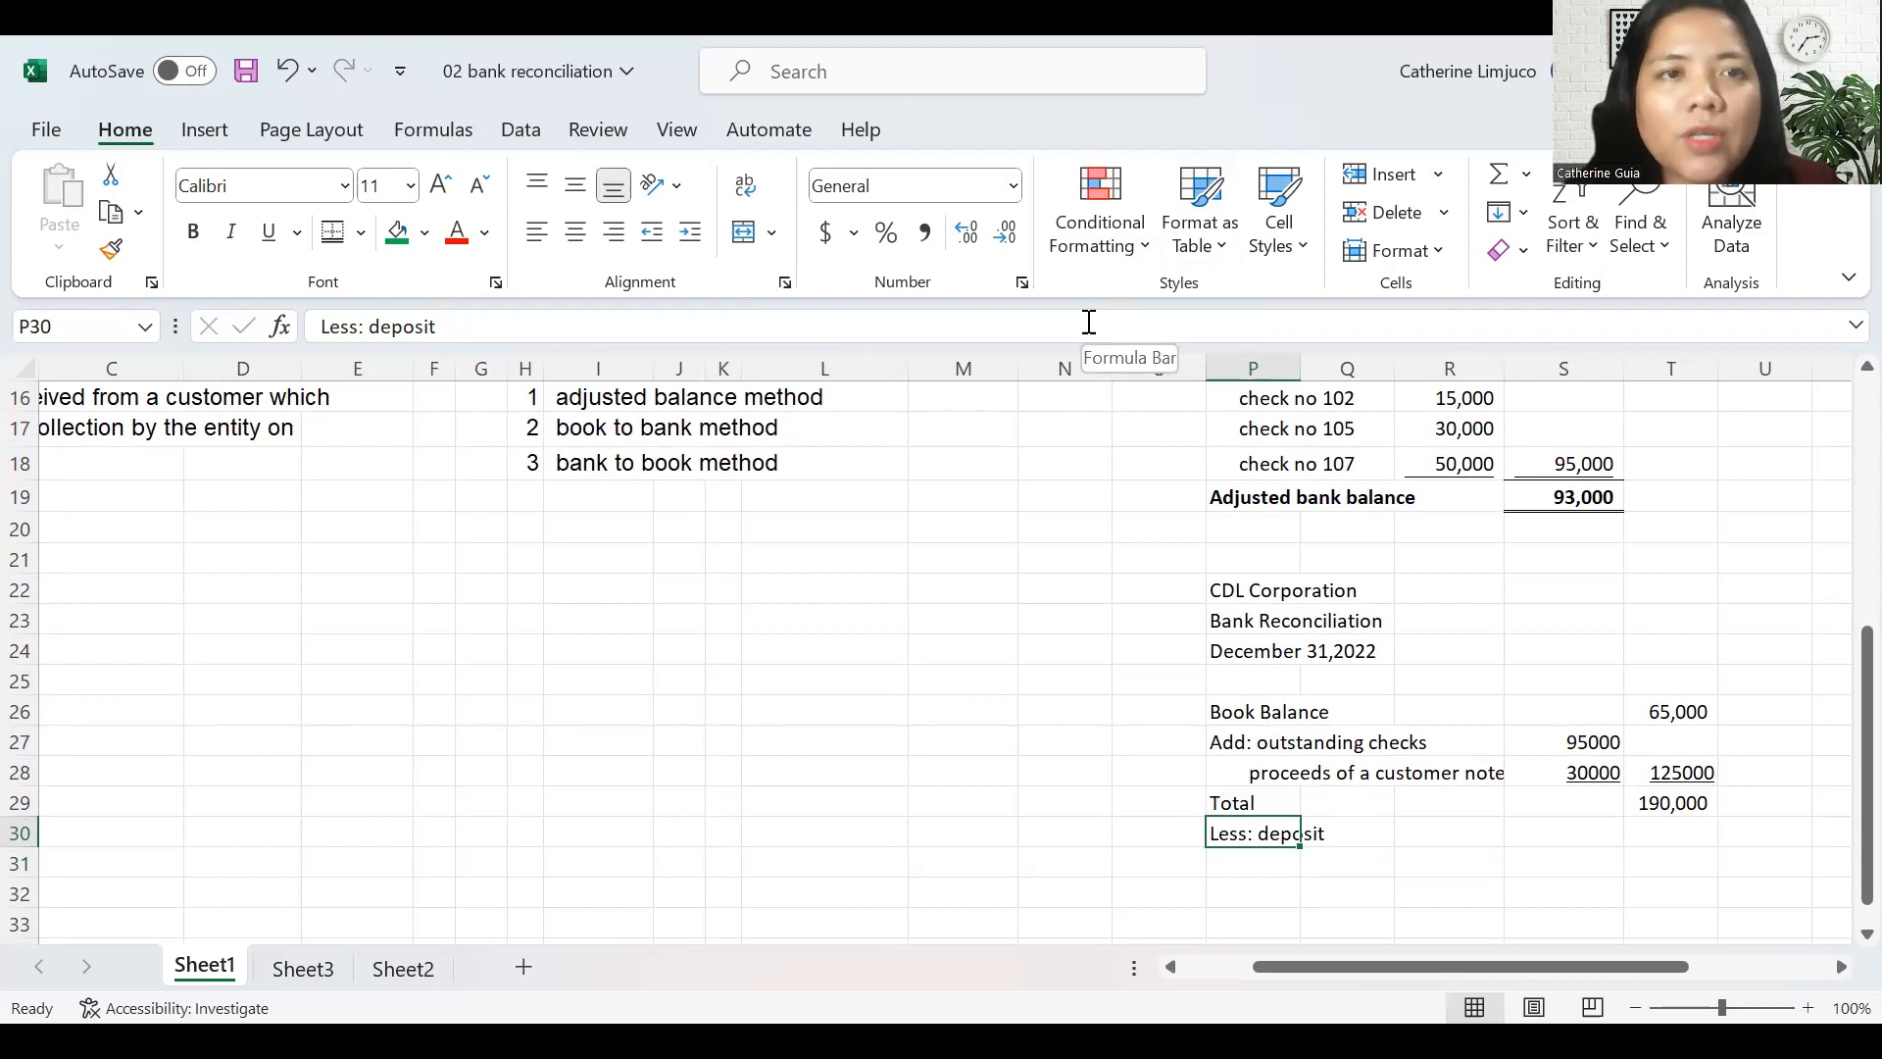
pyautogui.click(799, 326)
pyautogui.write('in transit')
pyautogui.press('Return')
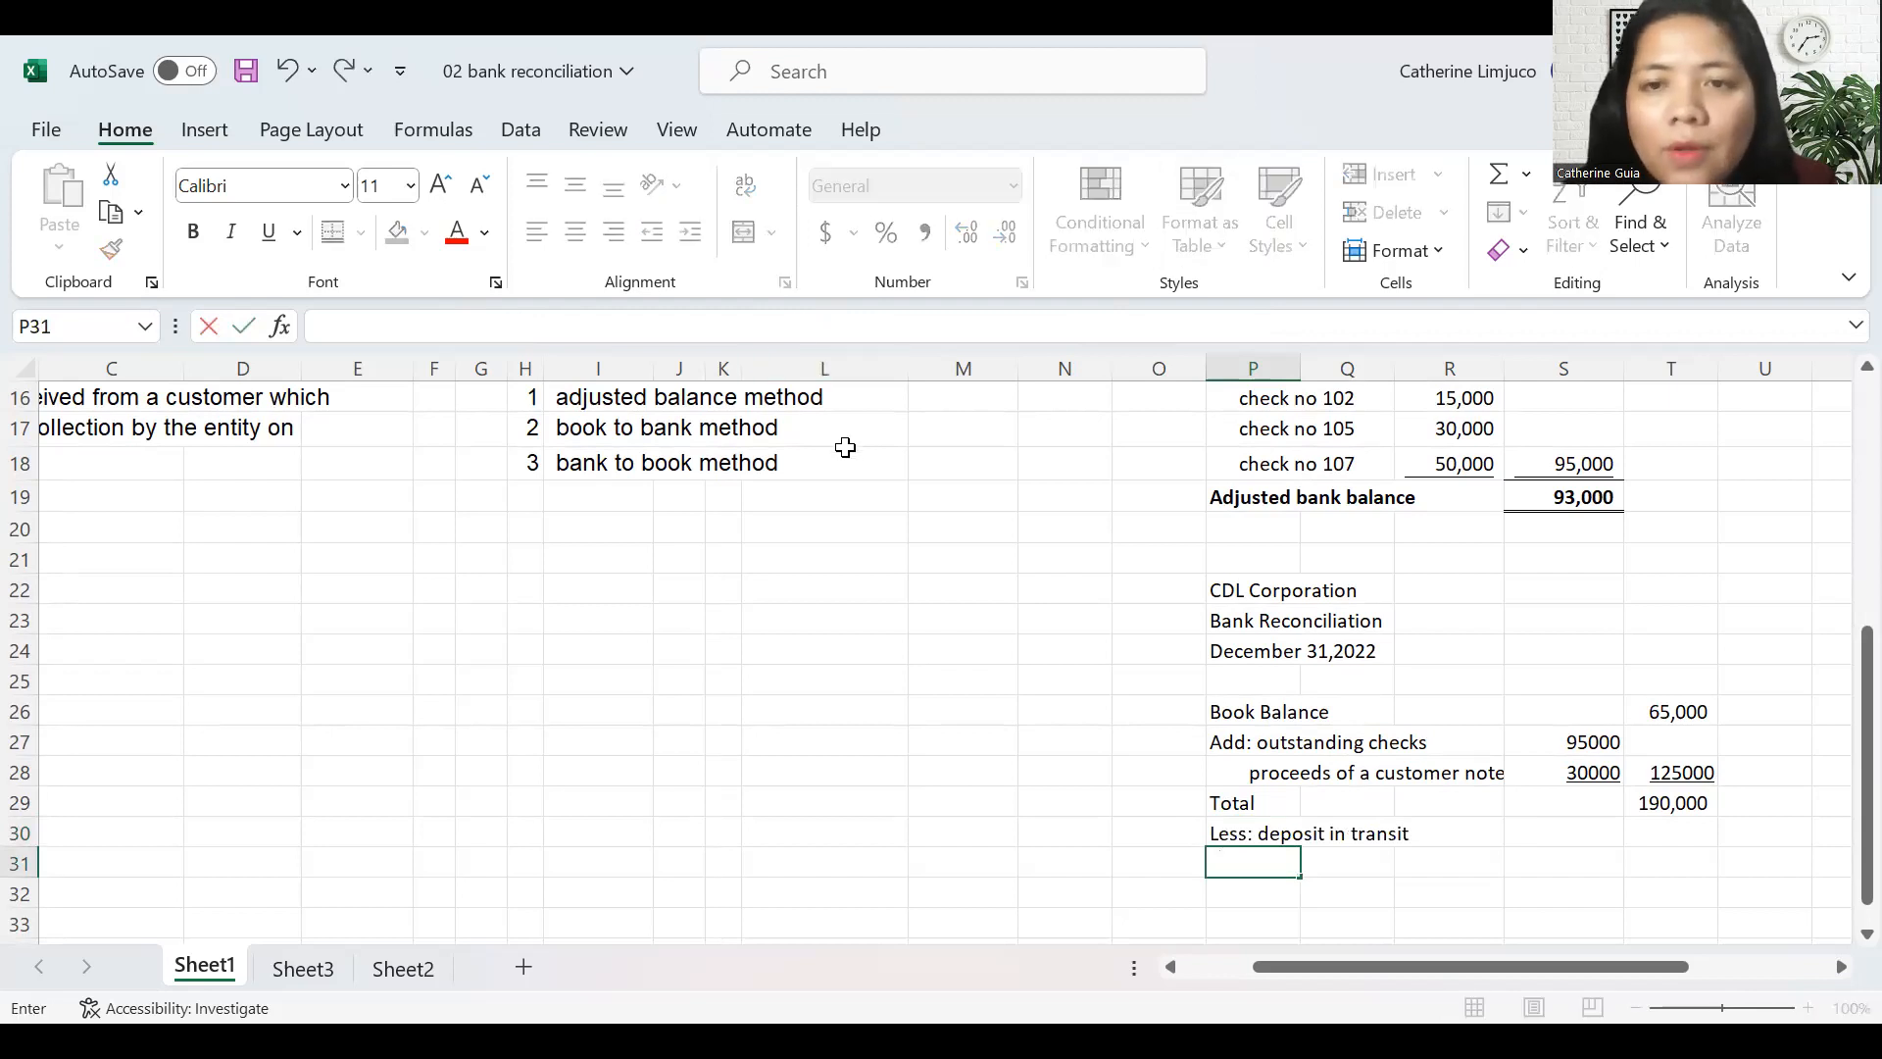
# - Enter the indented label "service charge" in P31 below the deposit in transit line
pyautogui.write('service c')
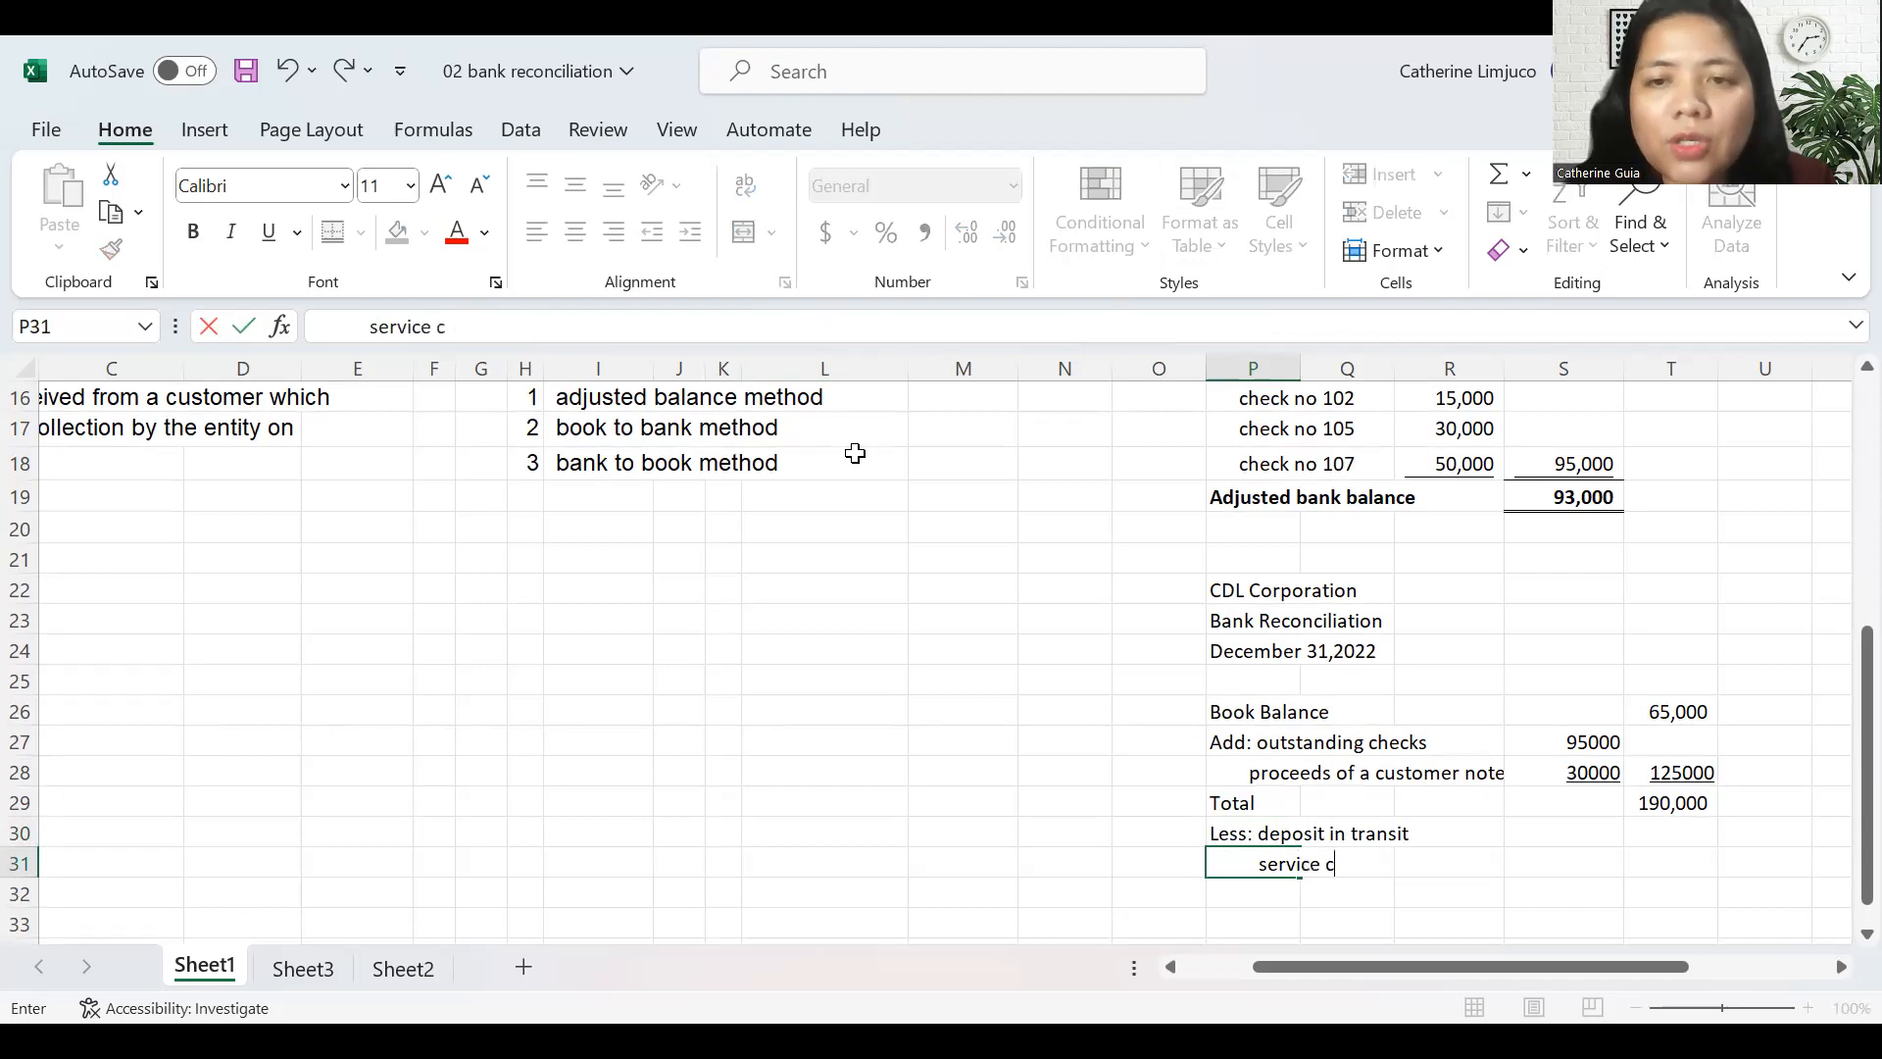
pyautogui.write('harge')
pyautogui.press('Return')
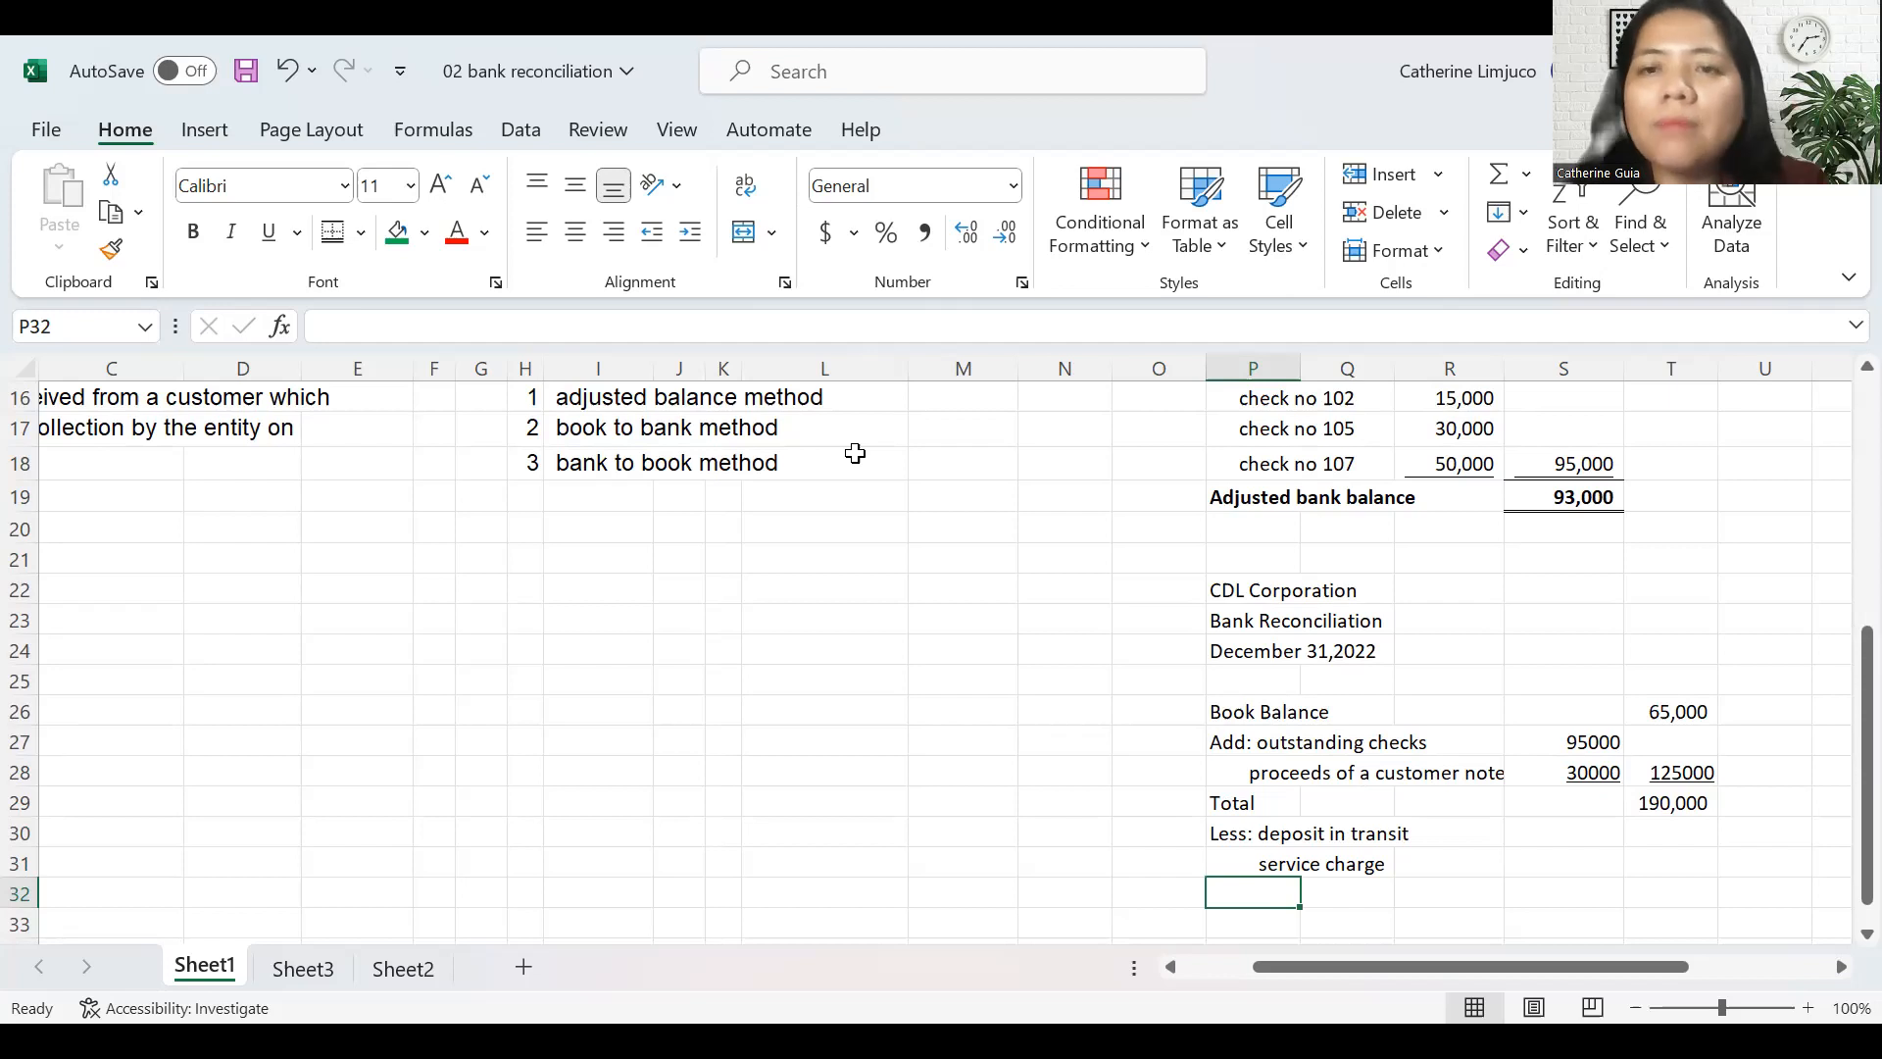
# - Enter 80000 for the deposit in transit in S30 and an underlined 2000 for the service charge in S31
pyautogui.press('Up')
pyautogui.press('Up')
pyautogui.press('Right')
pyautogui.press('Right')
pyautogui.press('Right')
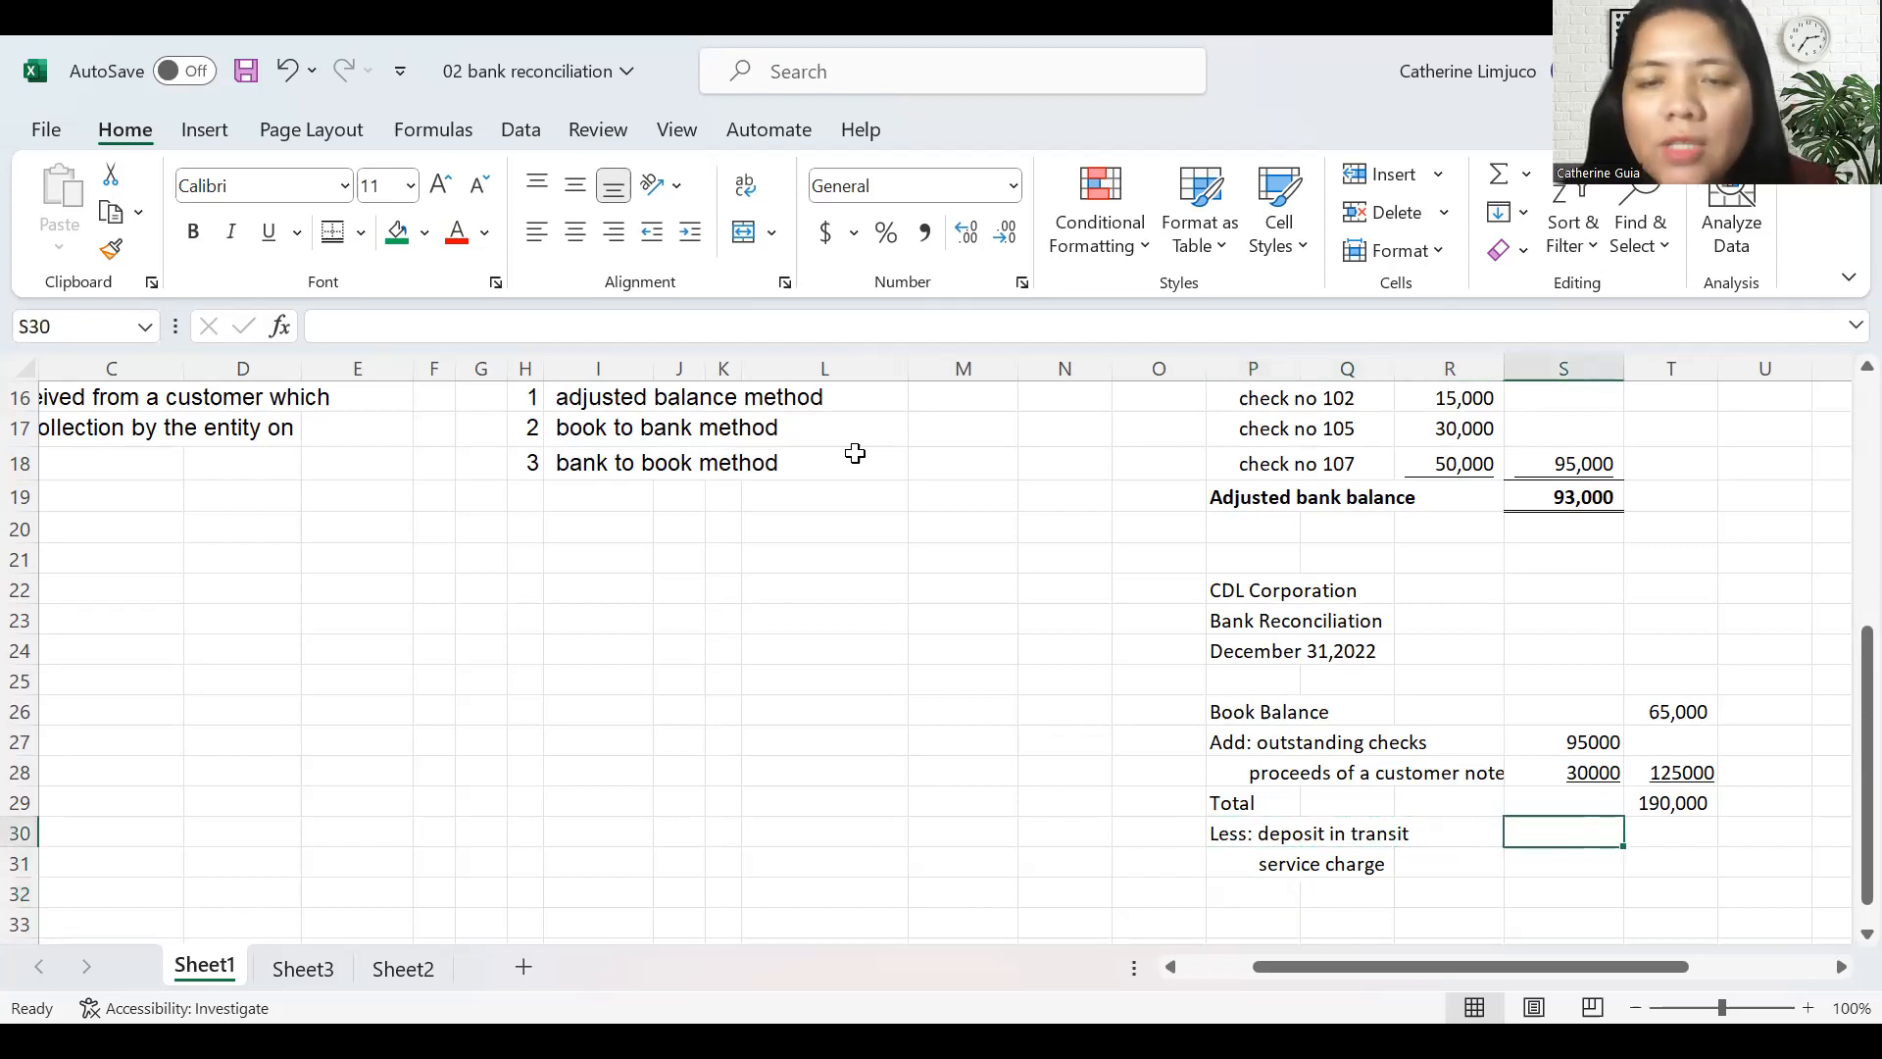
pyautogui.write('8000')
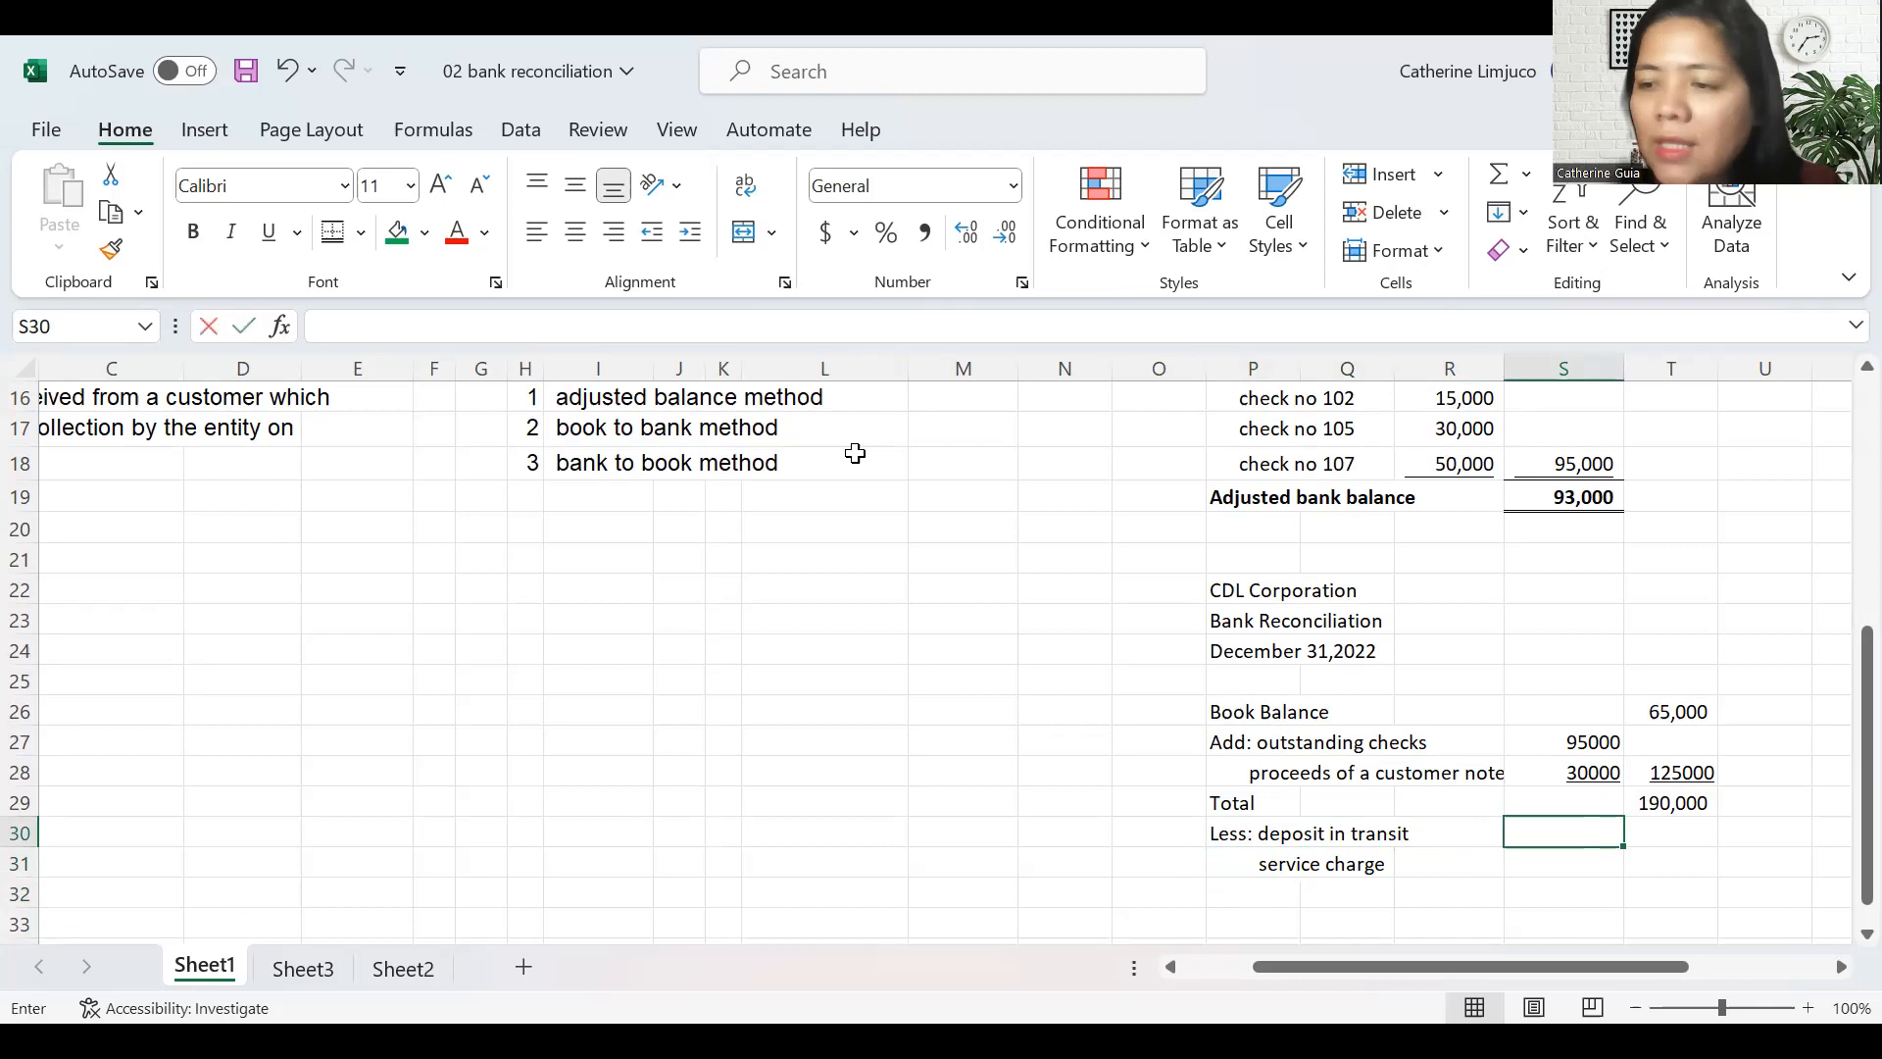
pyautogui.write('0')
pyautogui.press('Return')
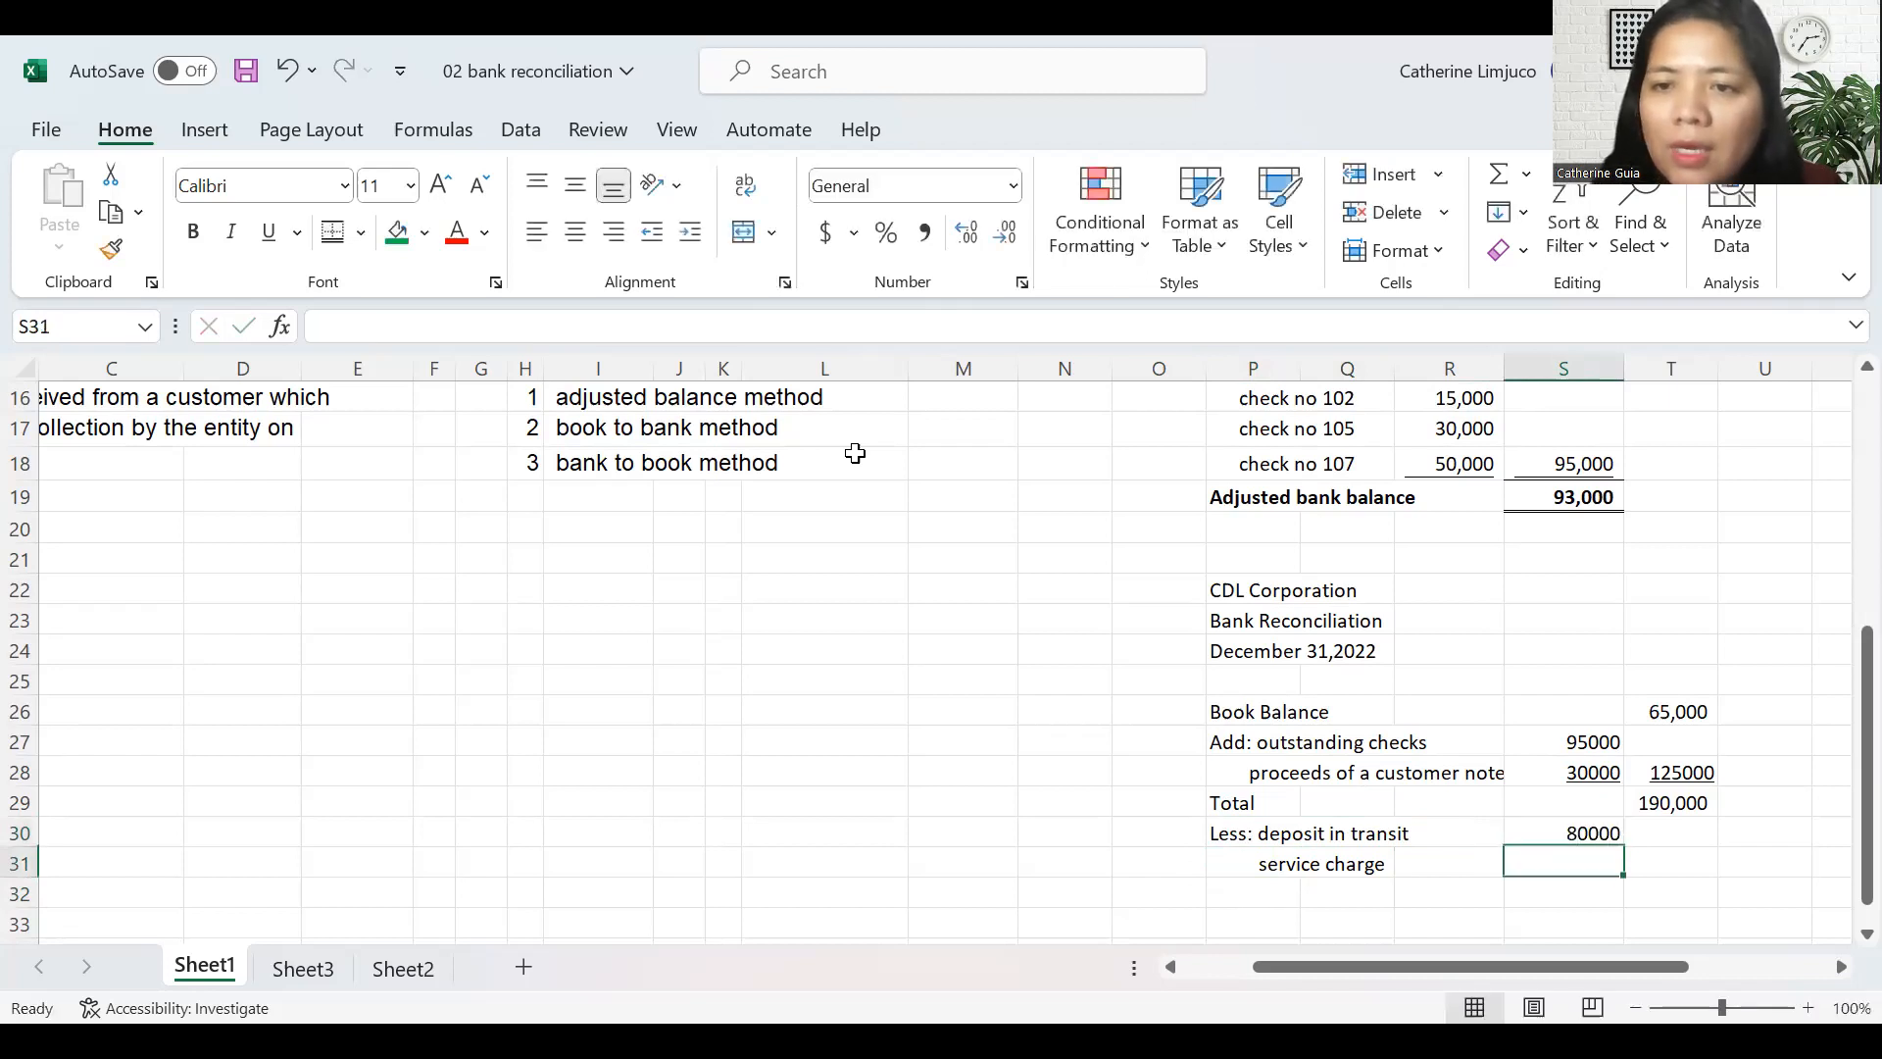
pyautogui.write('2000')
pyautogui.press('Return')
# - Add the two deductions in T31 with =S30+S31 and underline the sum
pyautogui.press('Up')
pyautogui.press('Right')
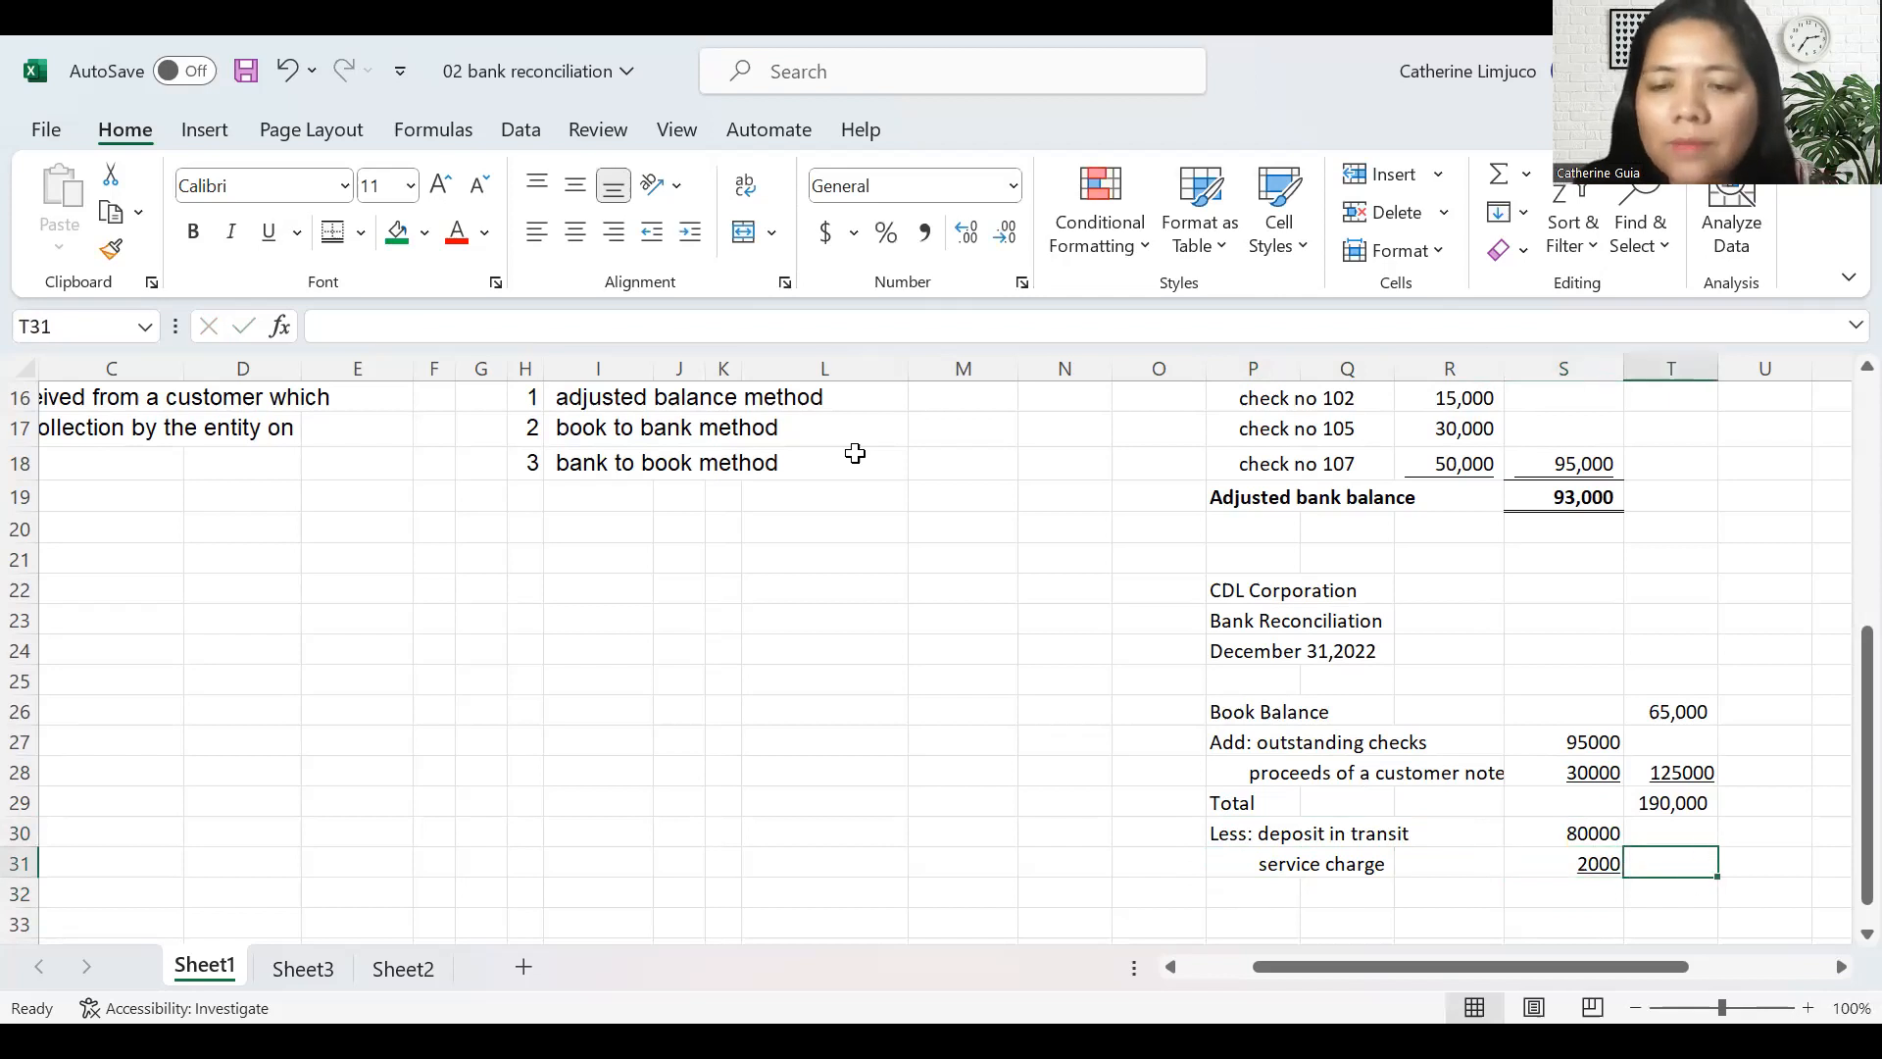
pyautogui.write('=')
pyautogui.press('Left')
pyautogui.press('Up')
pyautogui.write('+')
pyautogui.press('Left')
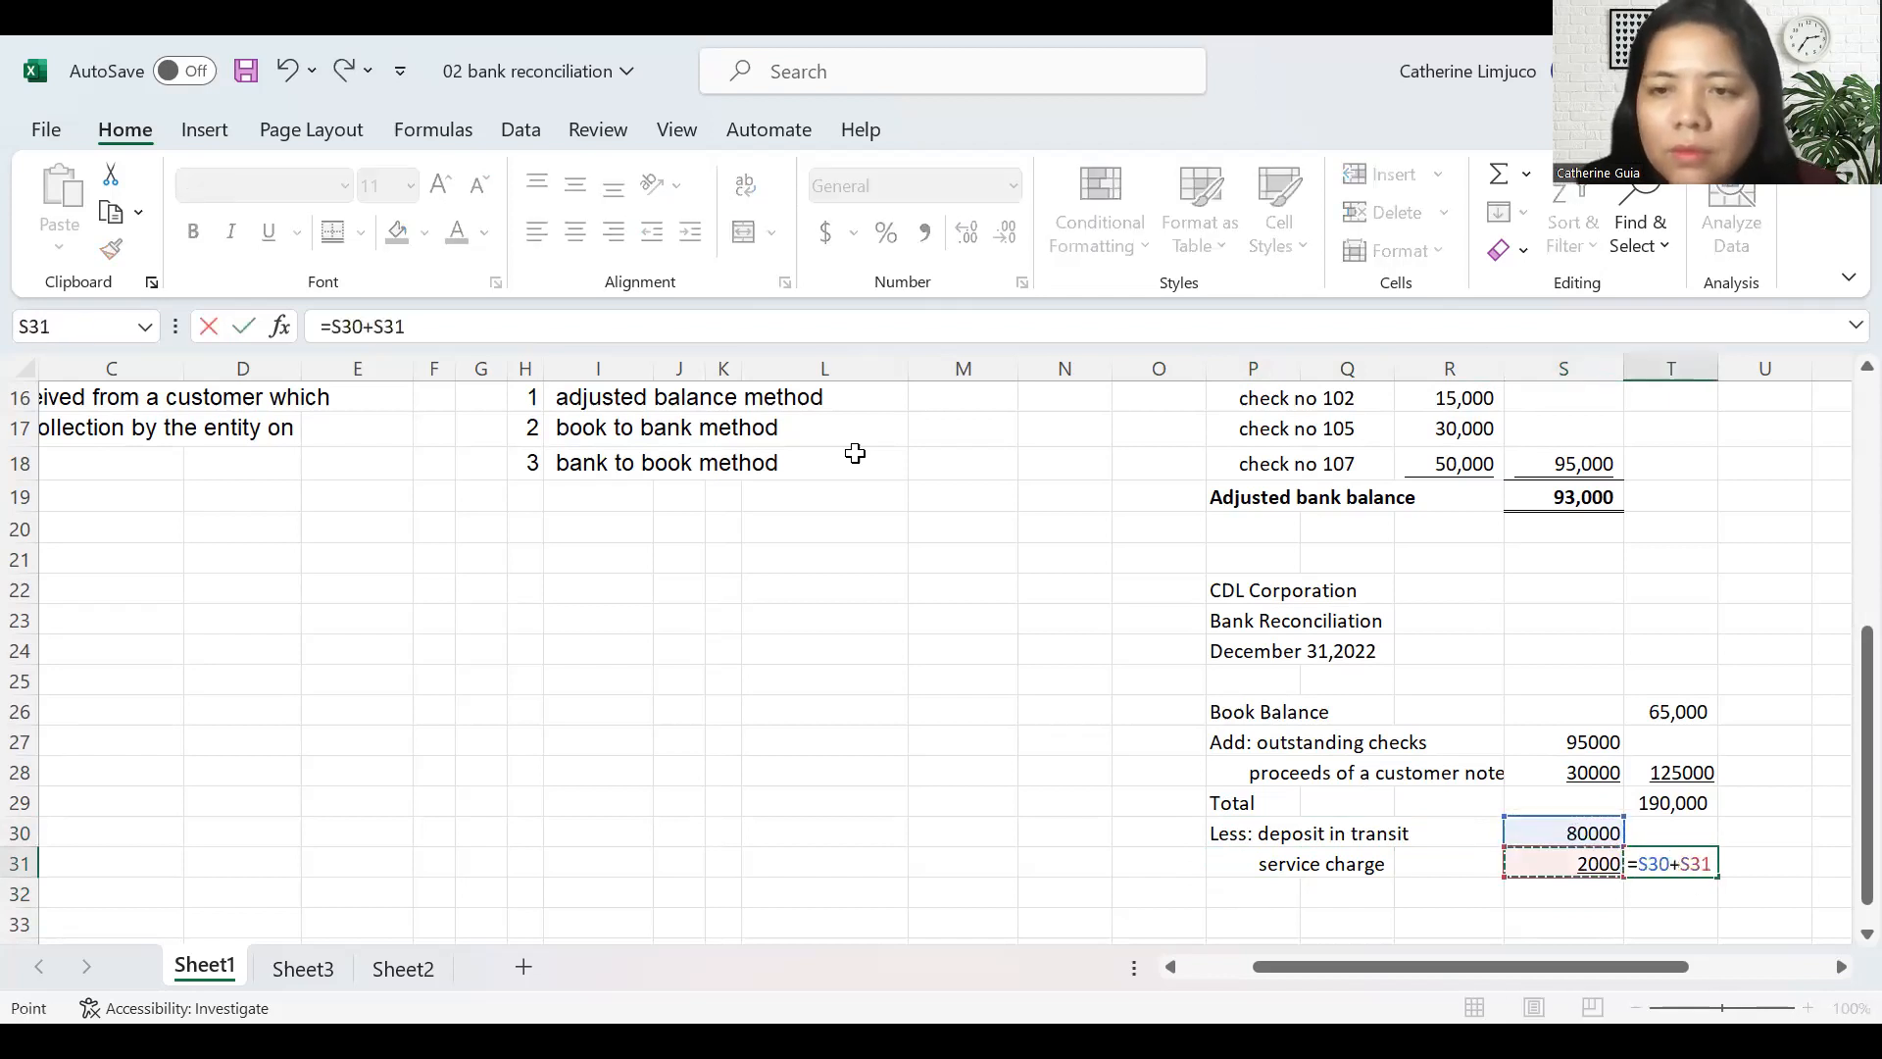
pyautogui.press('Return')
pyautogui.press('Up')
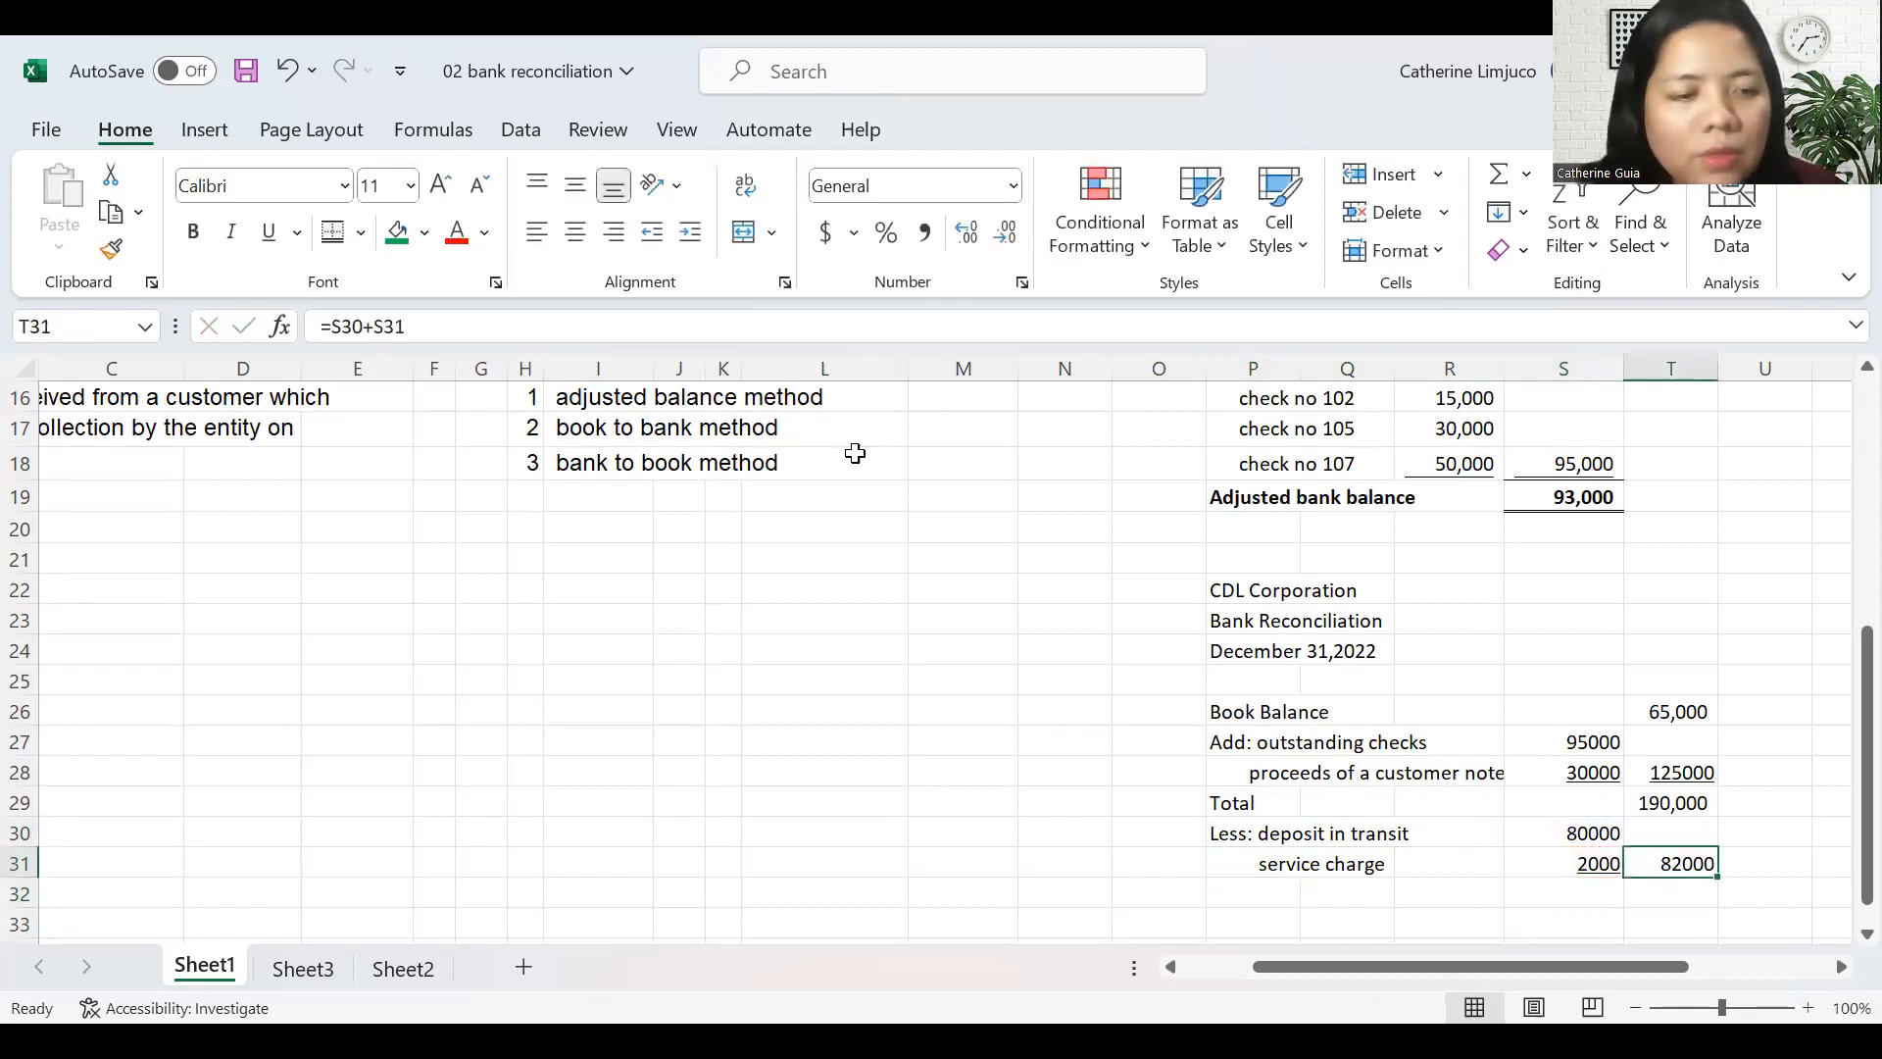
# - Calculate the closing amount in T32 by subtracting the deductions in T31 from the total in T29
pyautogui.press('Down')
pyautogui.write('=')
pyautogui.press('Up')
pyautogui.press('Up')
pyautogui.press('Up')
pyautogui.write('-')
pyautogui.press('Up')
pyautogui.press('Return')
# - Label the closing amount's row "Bank balance" in P32
pyautogui.press('Up')
pyautogui.press('Left')
pyautogui.press('Left')
pyautogui.press('Left')
pyautogui.press('Left')
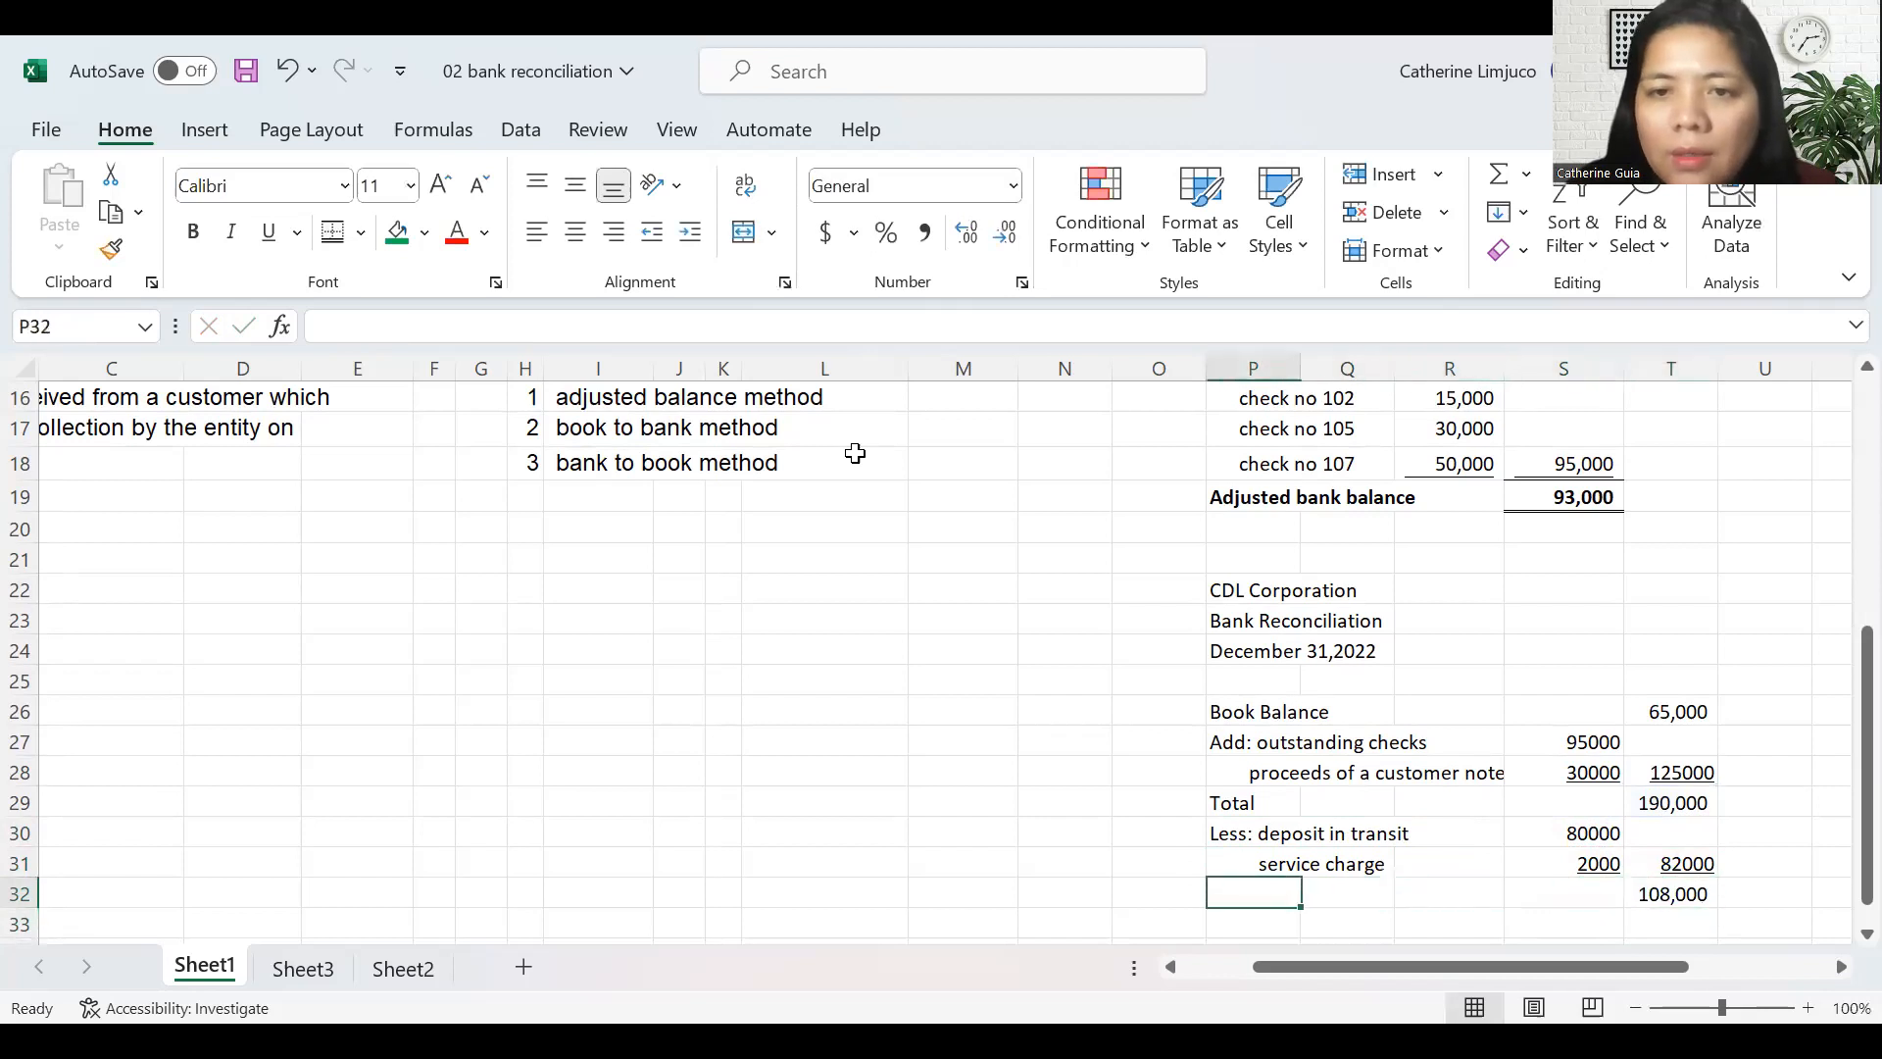
pyautogui.write('Bank balance')
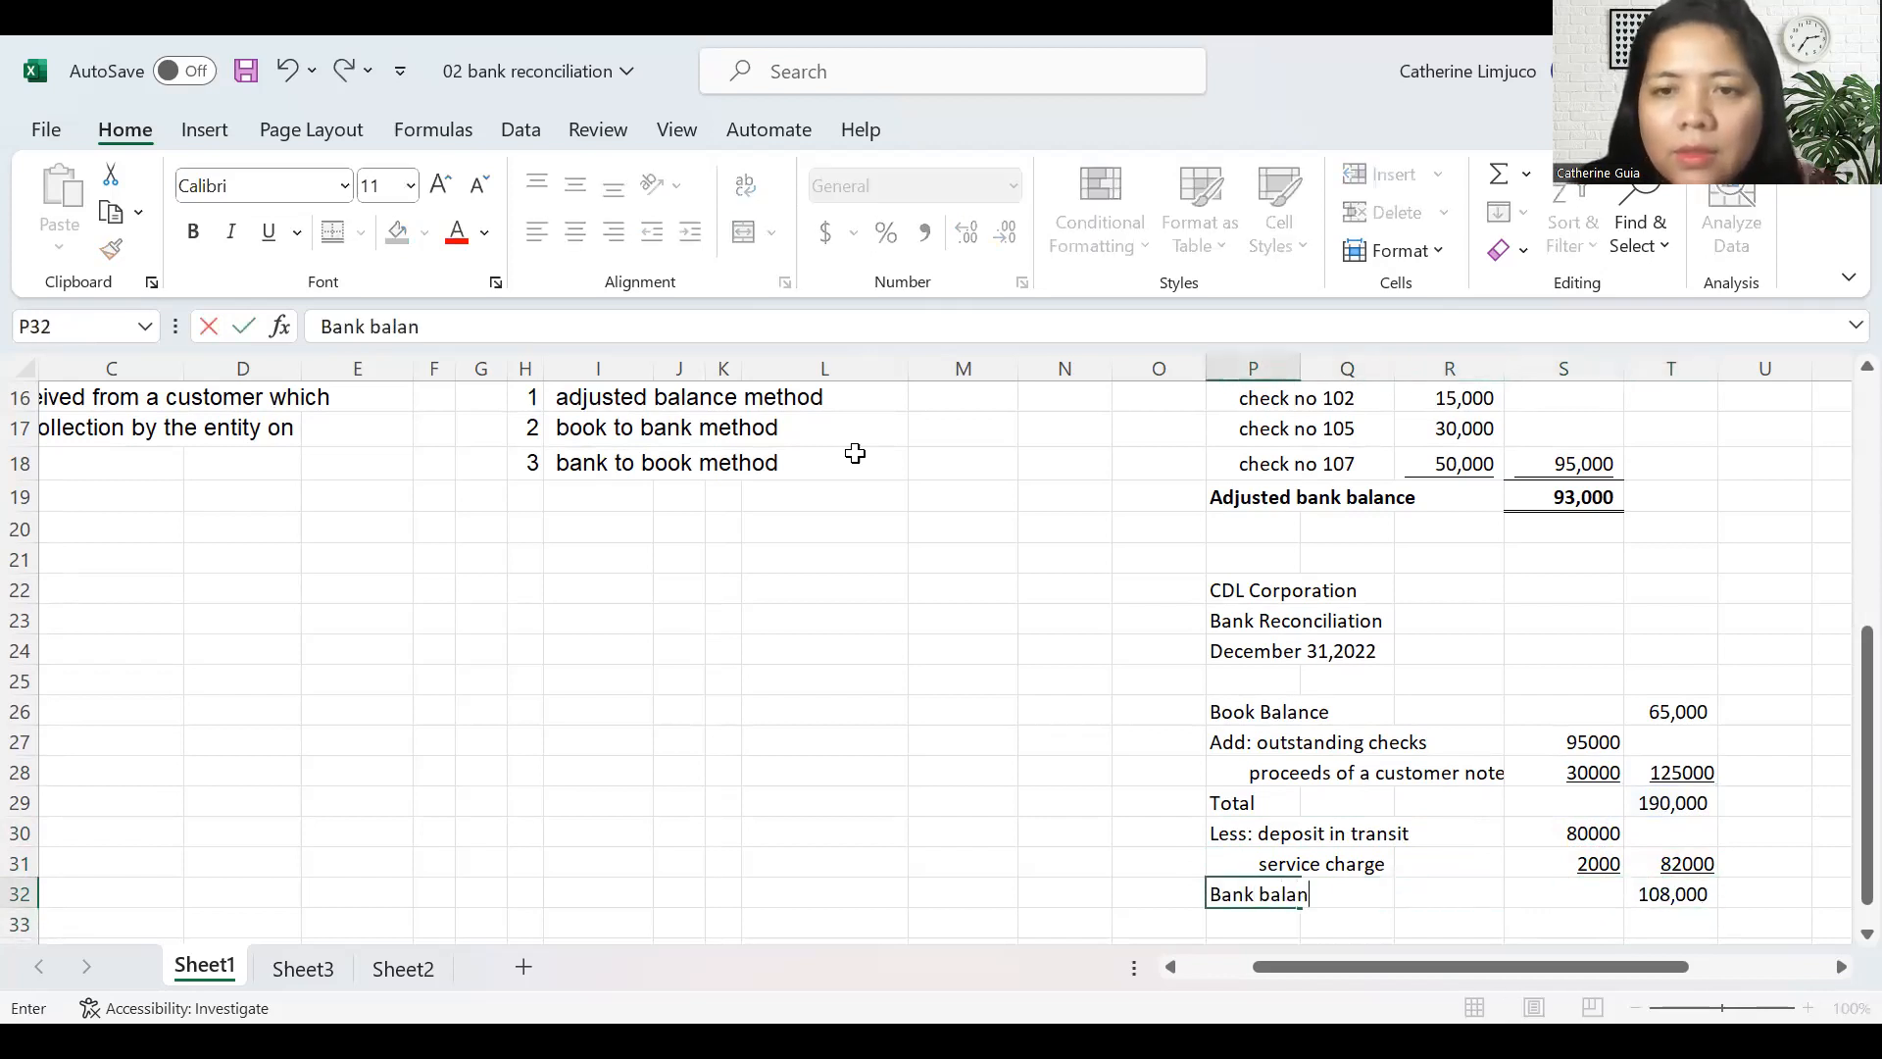
pyautogui.press('Return')
# - Make the Bank balance row bold across P32:T32
pyautogui.press('Up')
pyautogui.press('Right')
pyautogui.press('Right')
pyautogui.press('Right')
pyautogui.press('Right')
pyautogui.press('Left')
pyautogui.press('Left')
pyautogui.press('Left')
pyautogui.press('Left')
pyautogui.press('Left')
pyautogui.press('Left')
pyautogui.press('Left')
pyautogui.press('Left')
pyautogui.press('Left')
pyautogui.press('Left')
pyautogui.press('Up')
pyautogui.press('Right')
pyautogui.press('Right')
pyautogui.press('Right')
pyautogui.press('Right')
pyautogui.press('Right')
pyautogui.press('Right')
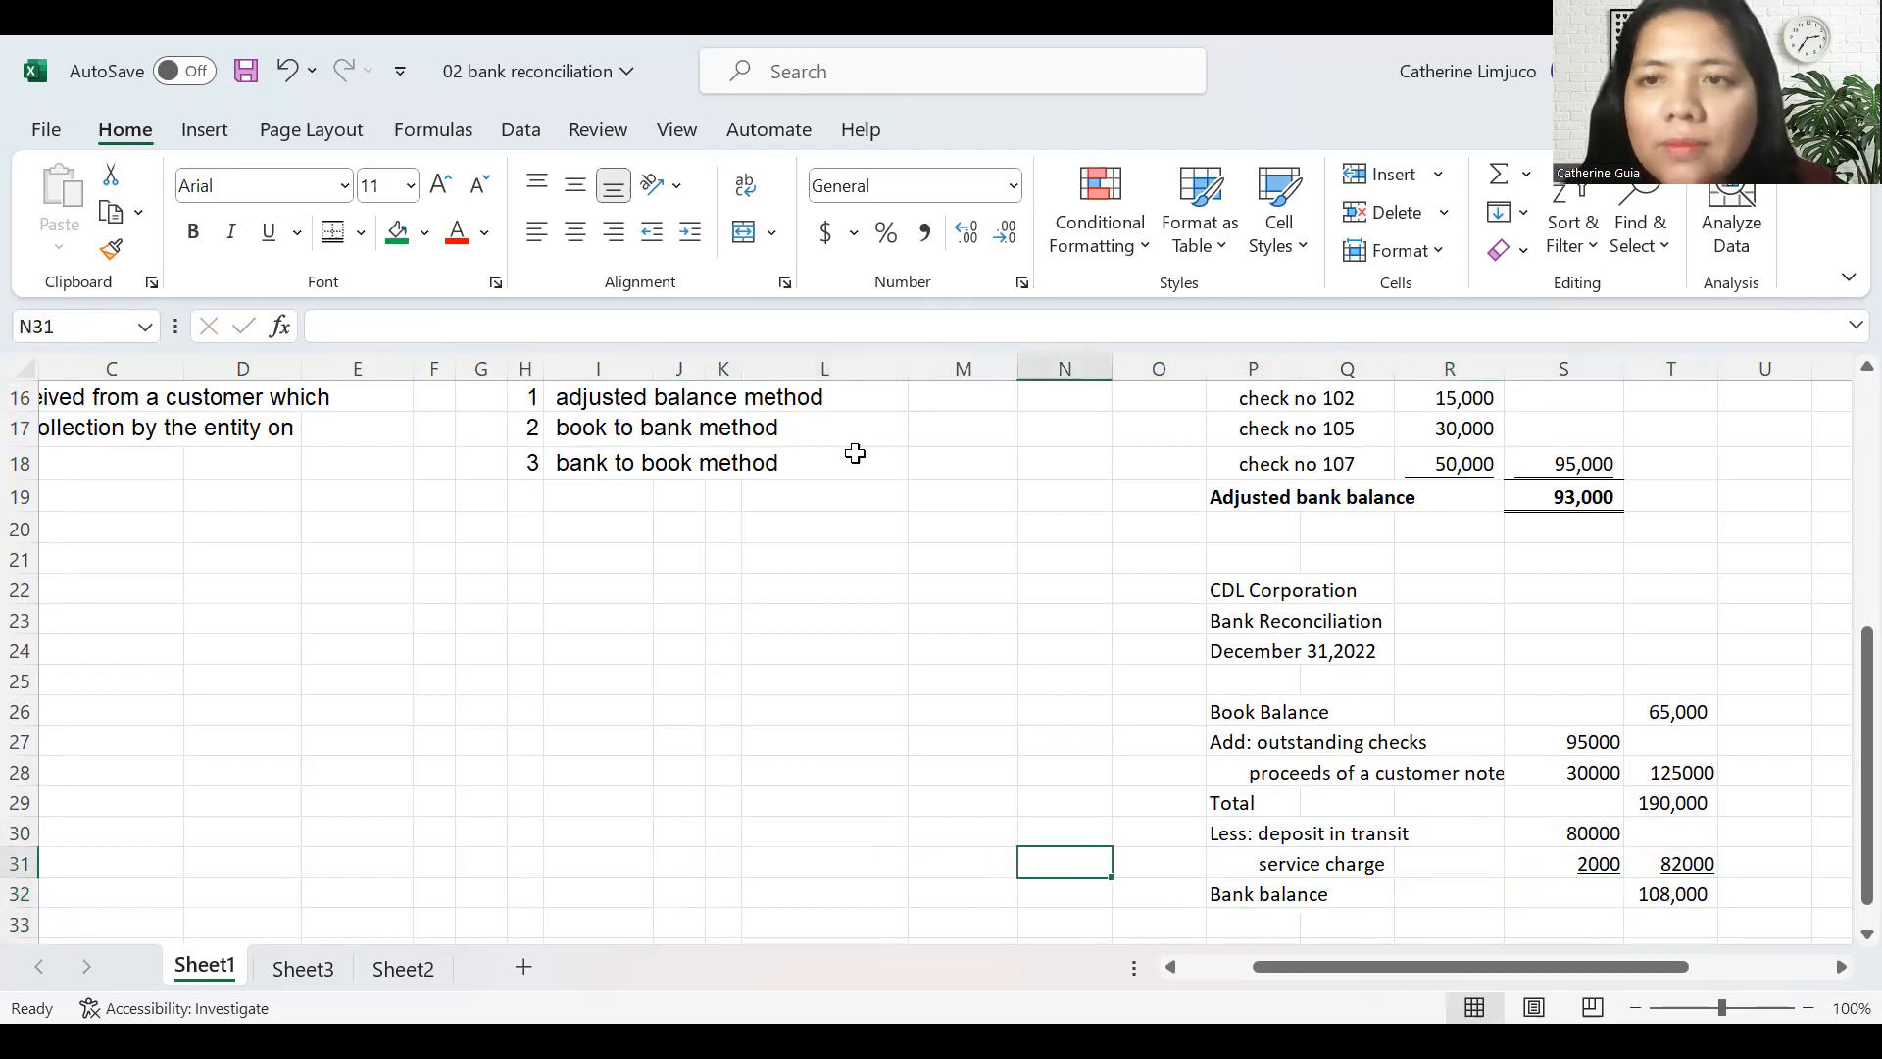
pyautogui.press('Down')
pyautogui.hotkey('shift', 'Right')
pyautogui.hotkey('shift', 'Right')
pyautogui.hotkey('shift', 'Right')
pyautogui.hotkey('shift', 'Right')
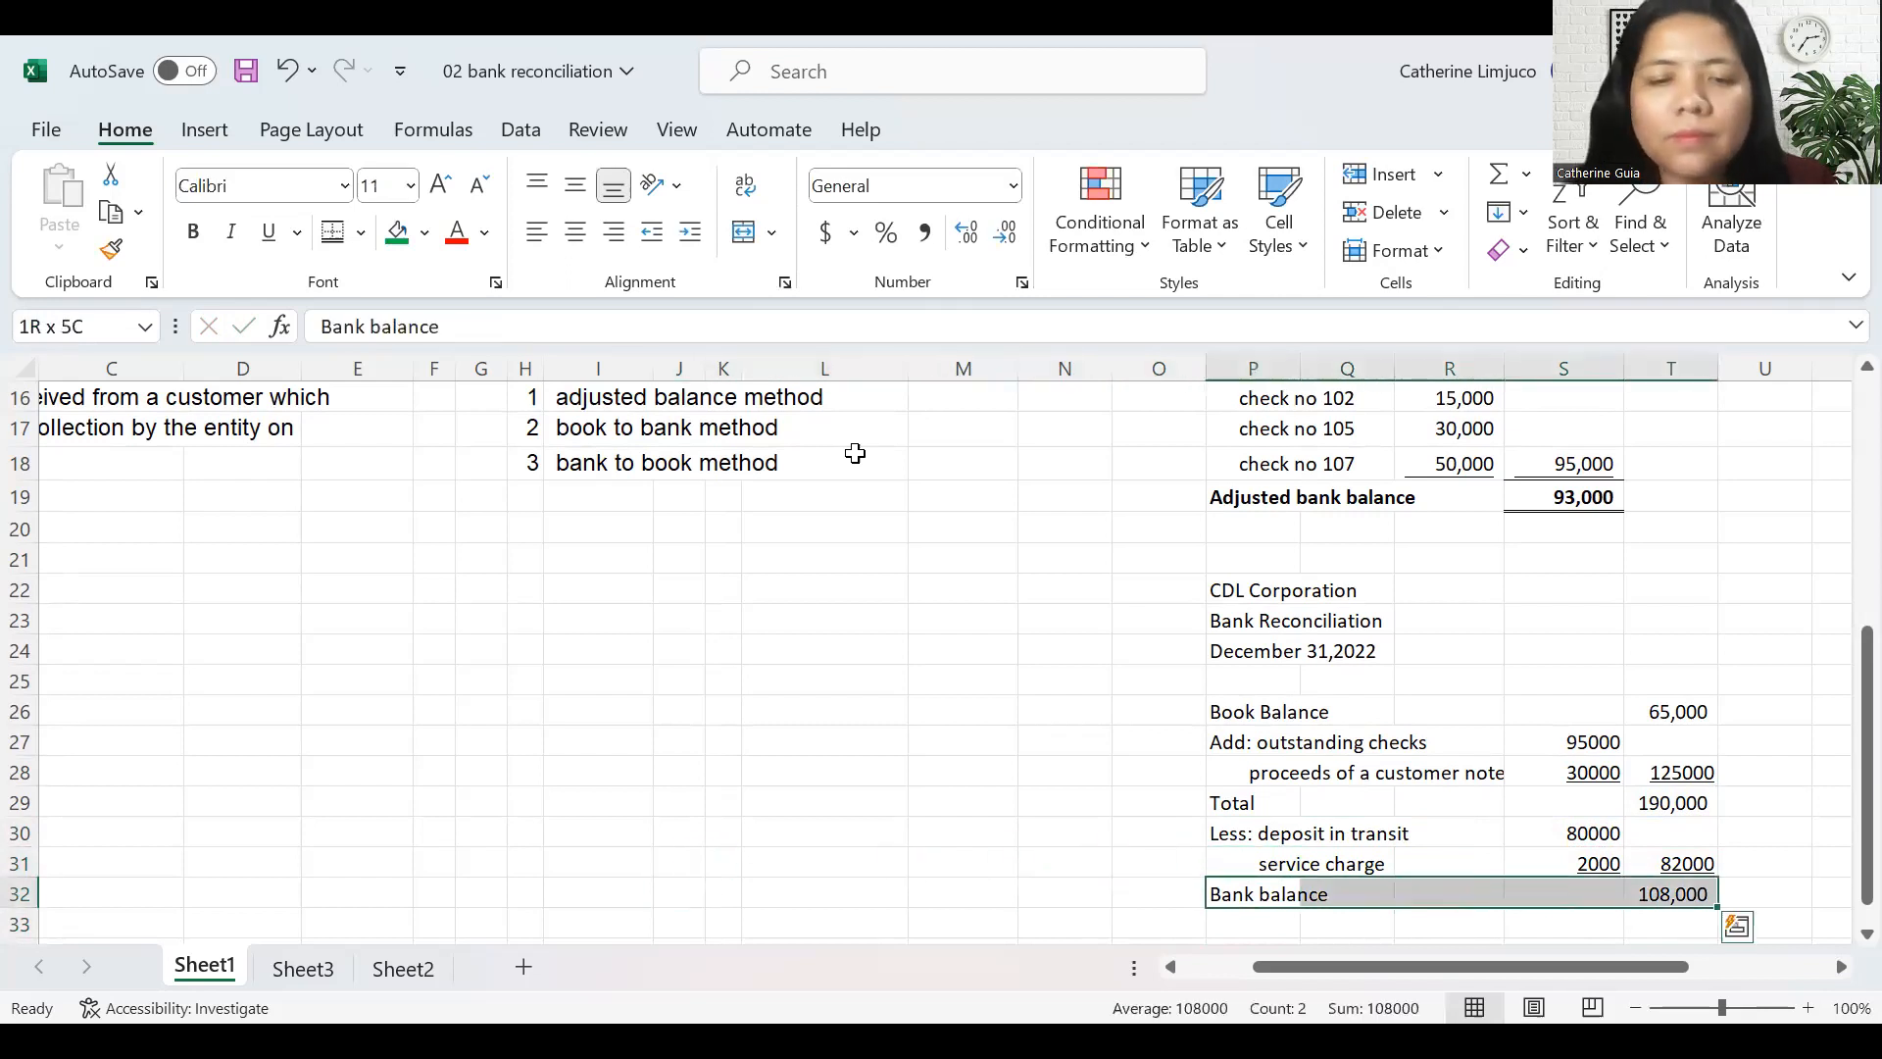
pyautogui.hotkey('ctrl', 'b')
# - Check the ending balance of the Per Bank statement in E12 against the reconciled bank balance
pyautogui.press('Up')
pyautogui.press('Up')
pyautogui.press('Up')
pyautogui.press('Up')
pyautogui.press('Up')
pyautogui.press('Up')
pyautogui.press('Up')
pyautogui.press('Up')
pyautogui.press('Up')
pyautogui.press('Up')
pyautogui.press('Up')
pyautogui.press('Up')
pyautogui.press('Up')
pyautogui.press('Up')
pyautogui.press('Up')
pyautogui.press('Up')
pyautogui.press('Up')
pyautogui.press('Up')
pyautogui.press('Up')
pyautogui.press('Up')
pyautogui.press('Up')
pyautogui.press('Up')
pyautogui.press('Up')
pyautogui.press('Up')
pyautogui.press('Up')
pyautogui.press('Up')
pyautogui.press('Up')
pyautogui.press('Up')
pyautogui.press('Left')
pyautogui.press('Left')
pyautogui.press('Left')
pyautogui.press('Left')
pyautogui.press('Left')
pyautogui.press('Left')
pyautogui.press('Left')
pyautogui.press('Left')
pyautogui.press('Left')
pyautogui.press('Left')
pyautogui.press('Left')
pyautogui.press('Left')
pyautogui.press('Left')
pyautogui.press('Left')
pyautogui.press('Down')
pyautogui.press('Down')
pyautogui.press('Down')
pyautogui.press('Down')
pyautogui.press('Down')
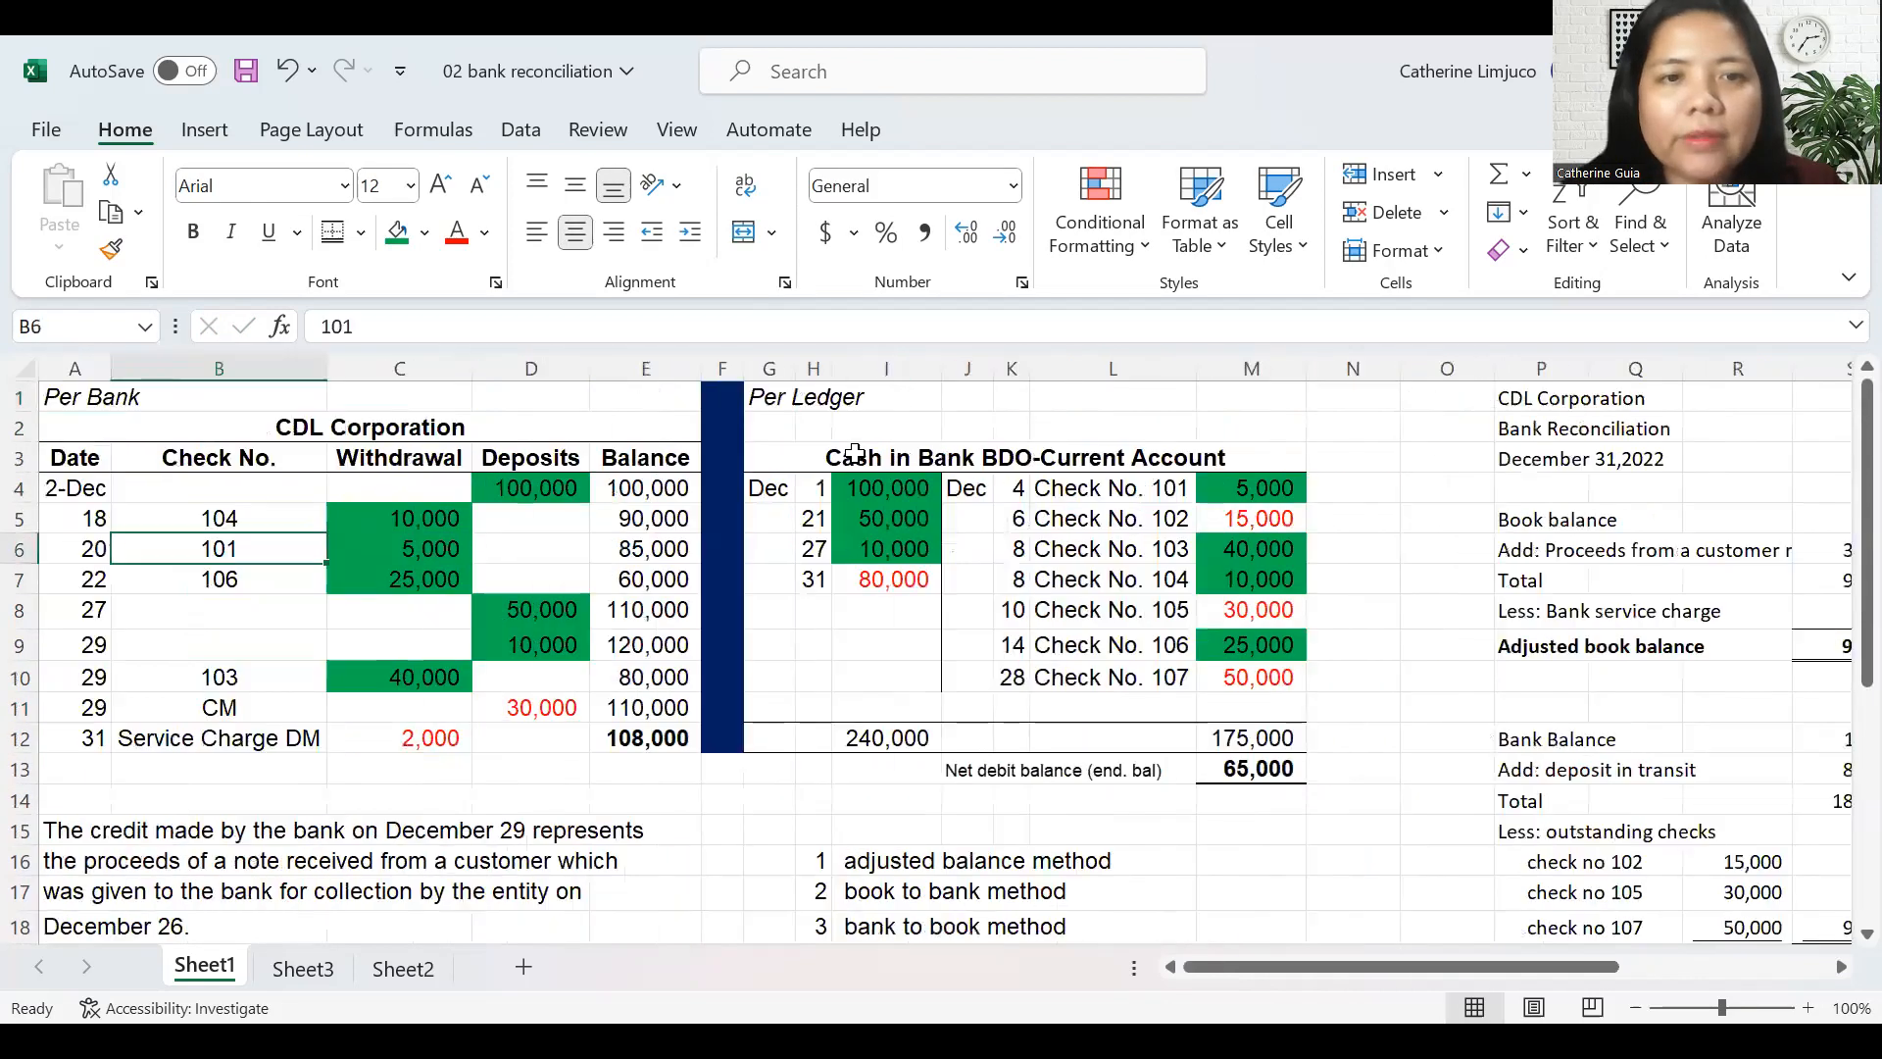
pyautogui.press('Down')
pyautogui.press('Down')
pyautogui.press('Down')
pyautogui.press('Down')
pyautogui.press('Down')
pyautogui.press('Down')
pyautogui.press('Right')
pyautogui.press('Right')
pyautogui.press('Right')
pyautogui.press('Down')
pyautogui.press('Up')
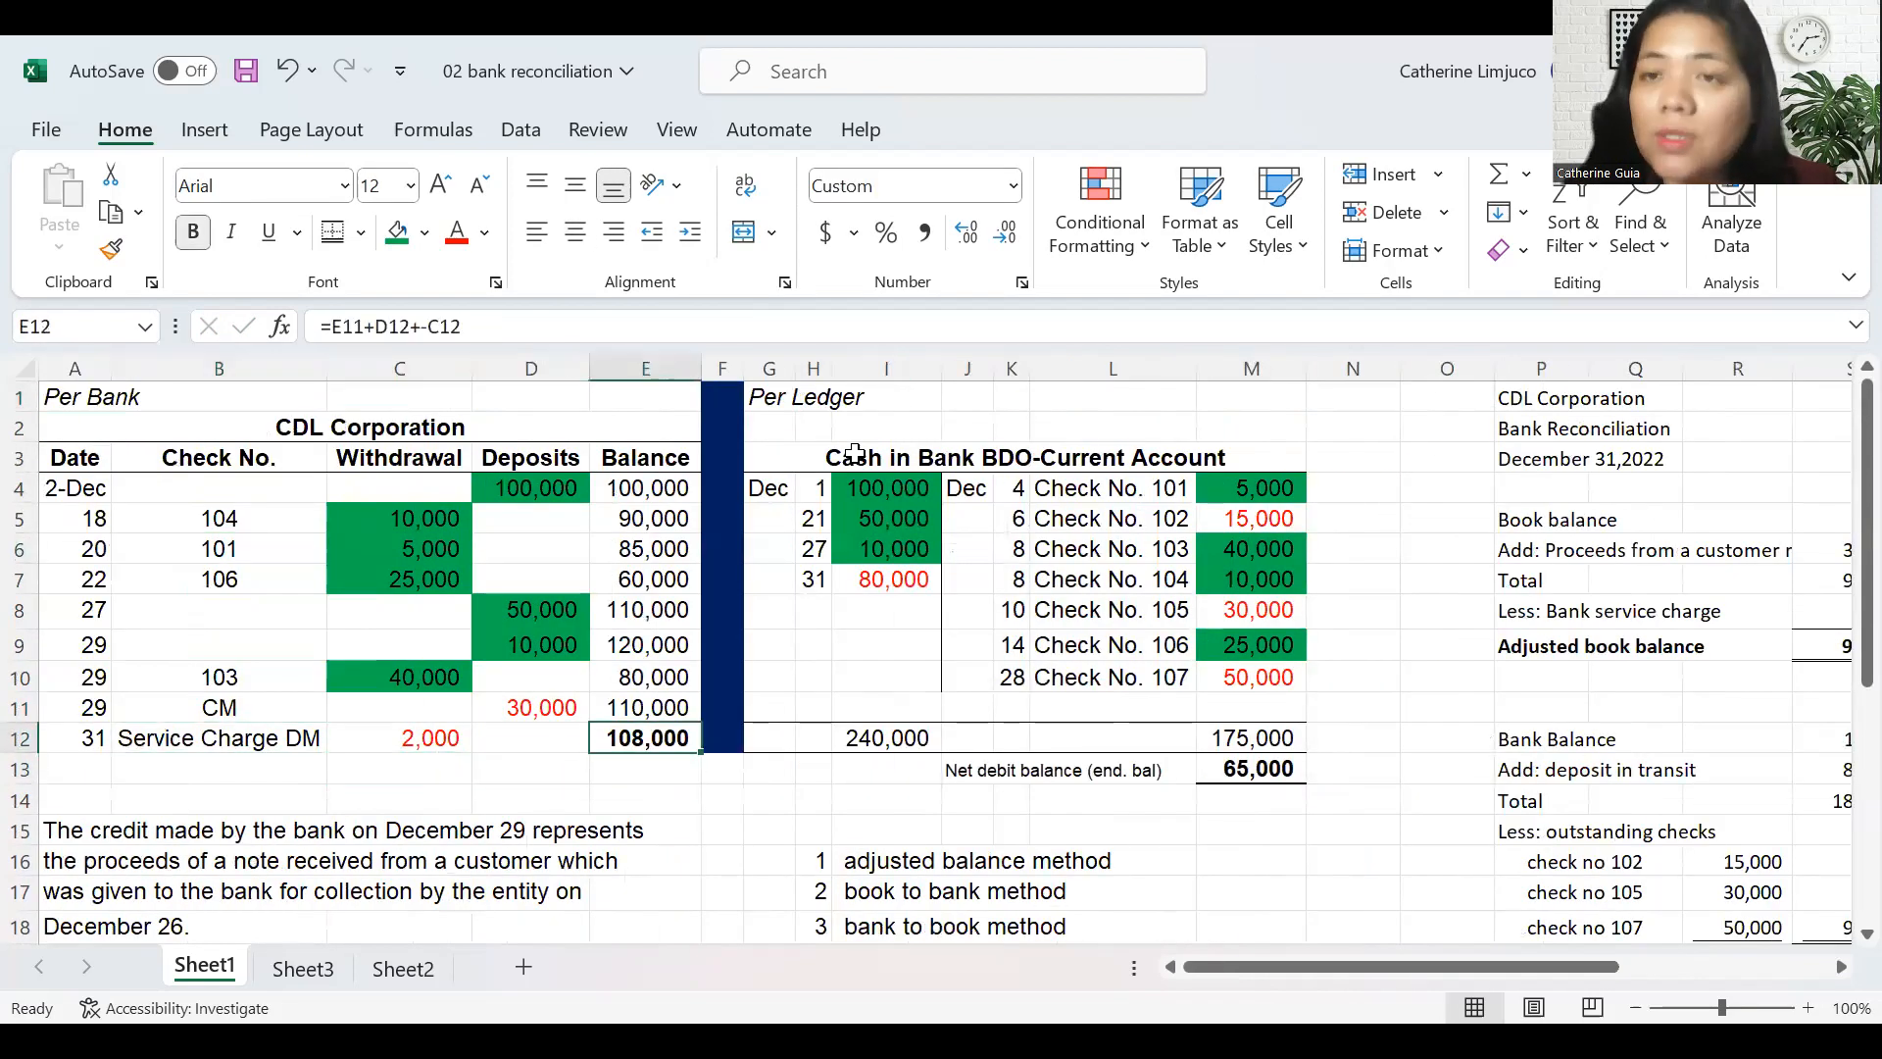
# - Return to the book to bank reconciliation and review its amounts down to the Bank balance row
pyautogui.press('Down')
pyautogui.press('Down')
pyautogui.press('Down')
pyautogui.press('Down')
pyautogui.press('Down')
pyautogui.press('Down')
pyautogui.press('Down')
pyautogui.press('Down')
pyautogui.press('Down')
pyautogui.press('Down')
pyautogui.press('Down')
pyautogui.press('Down')
pyautogui.press('Down')
pyautogui.press('Down')
pyautogui.press('Down')
pyautogui.press('Down')
pyautogui.press('Down')
pyautogui.press('Down')
pyautogui.press('Down')
pyautogui.press('Down')
pyautogui.press('Right')
pyautogui.press('Right')
pyautogui.press('Right')
pyautogui.press('Right')
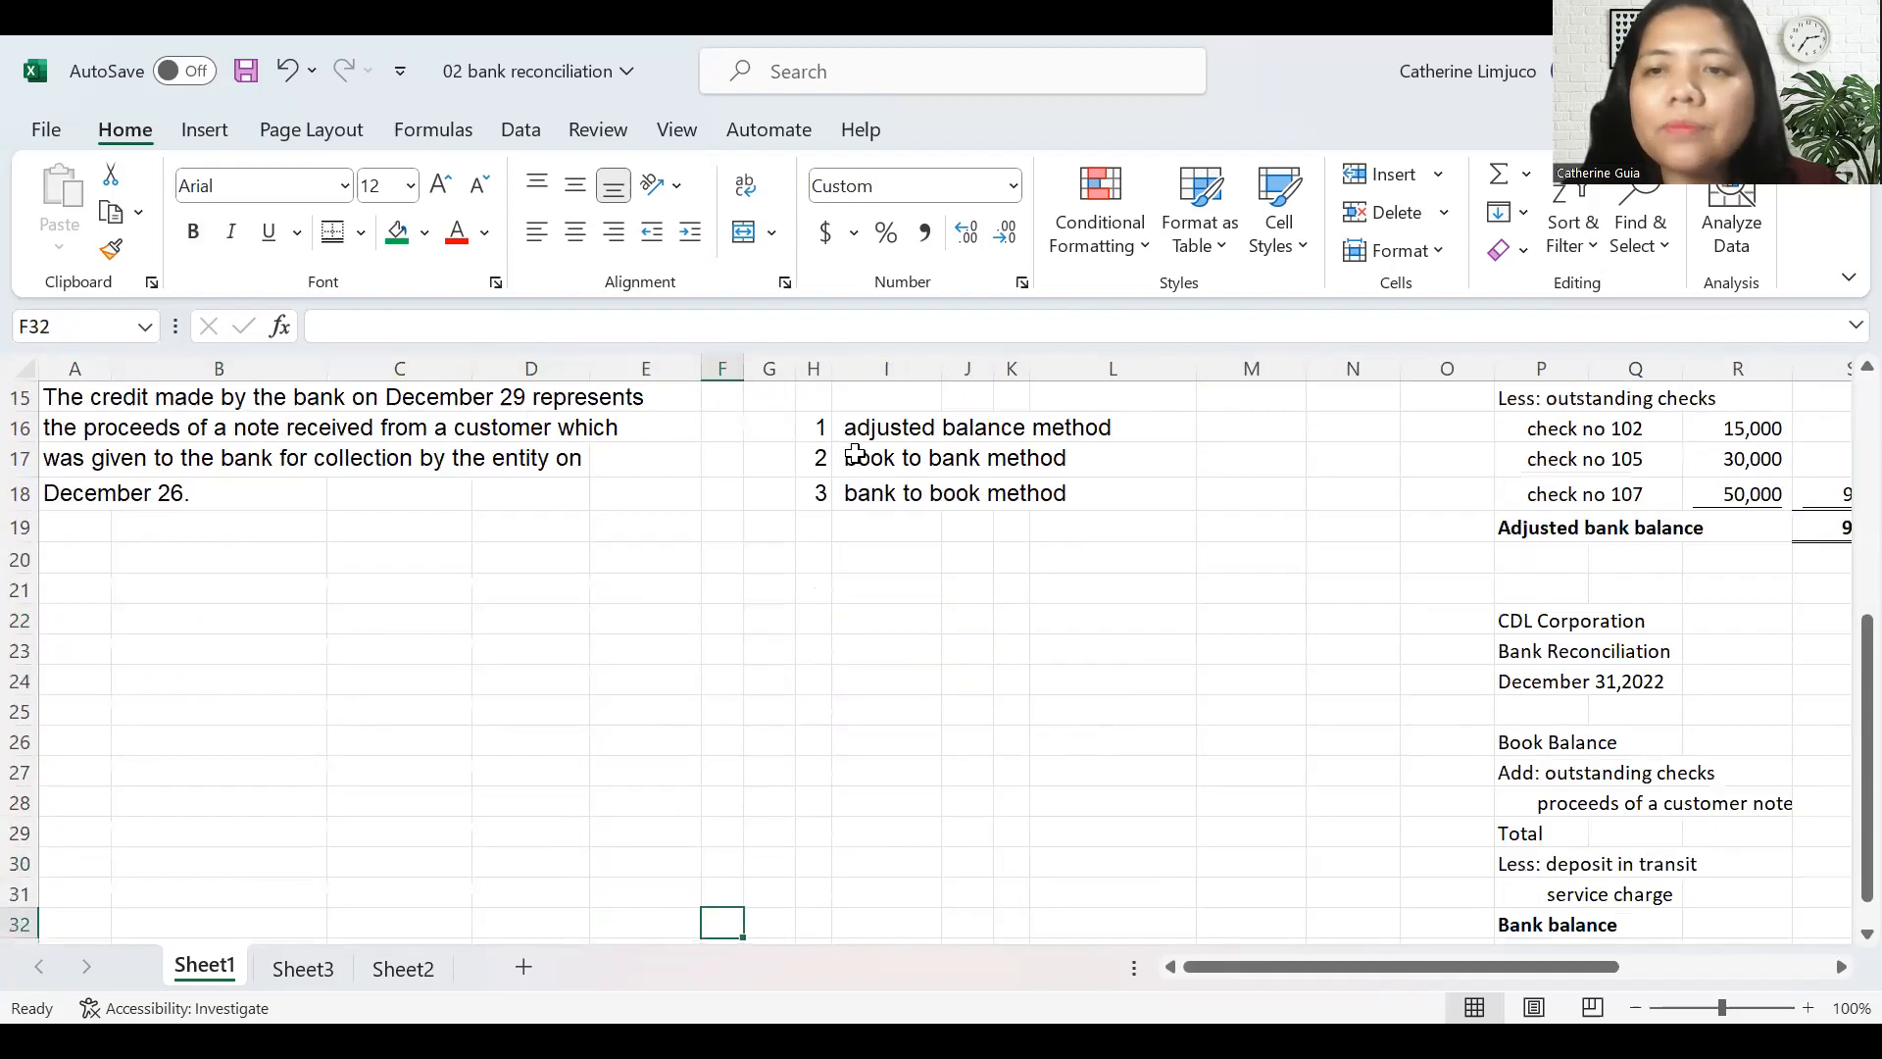
pyautogui.press('Right')
pyautogui.press('Right')
pyautogui.press('Right')
pyautogui.press('Right')
pyautogui.press('Right')
pyautogui.press('Right')
pyautogui.press('Right')
pyautogui.press('Right')
pyautogui.press('Right')
pyautogui.press('Right')
pyautogui.press('Right')
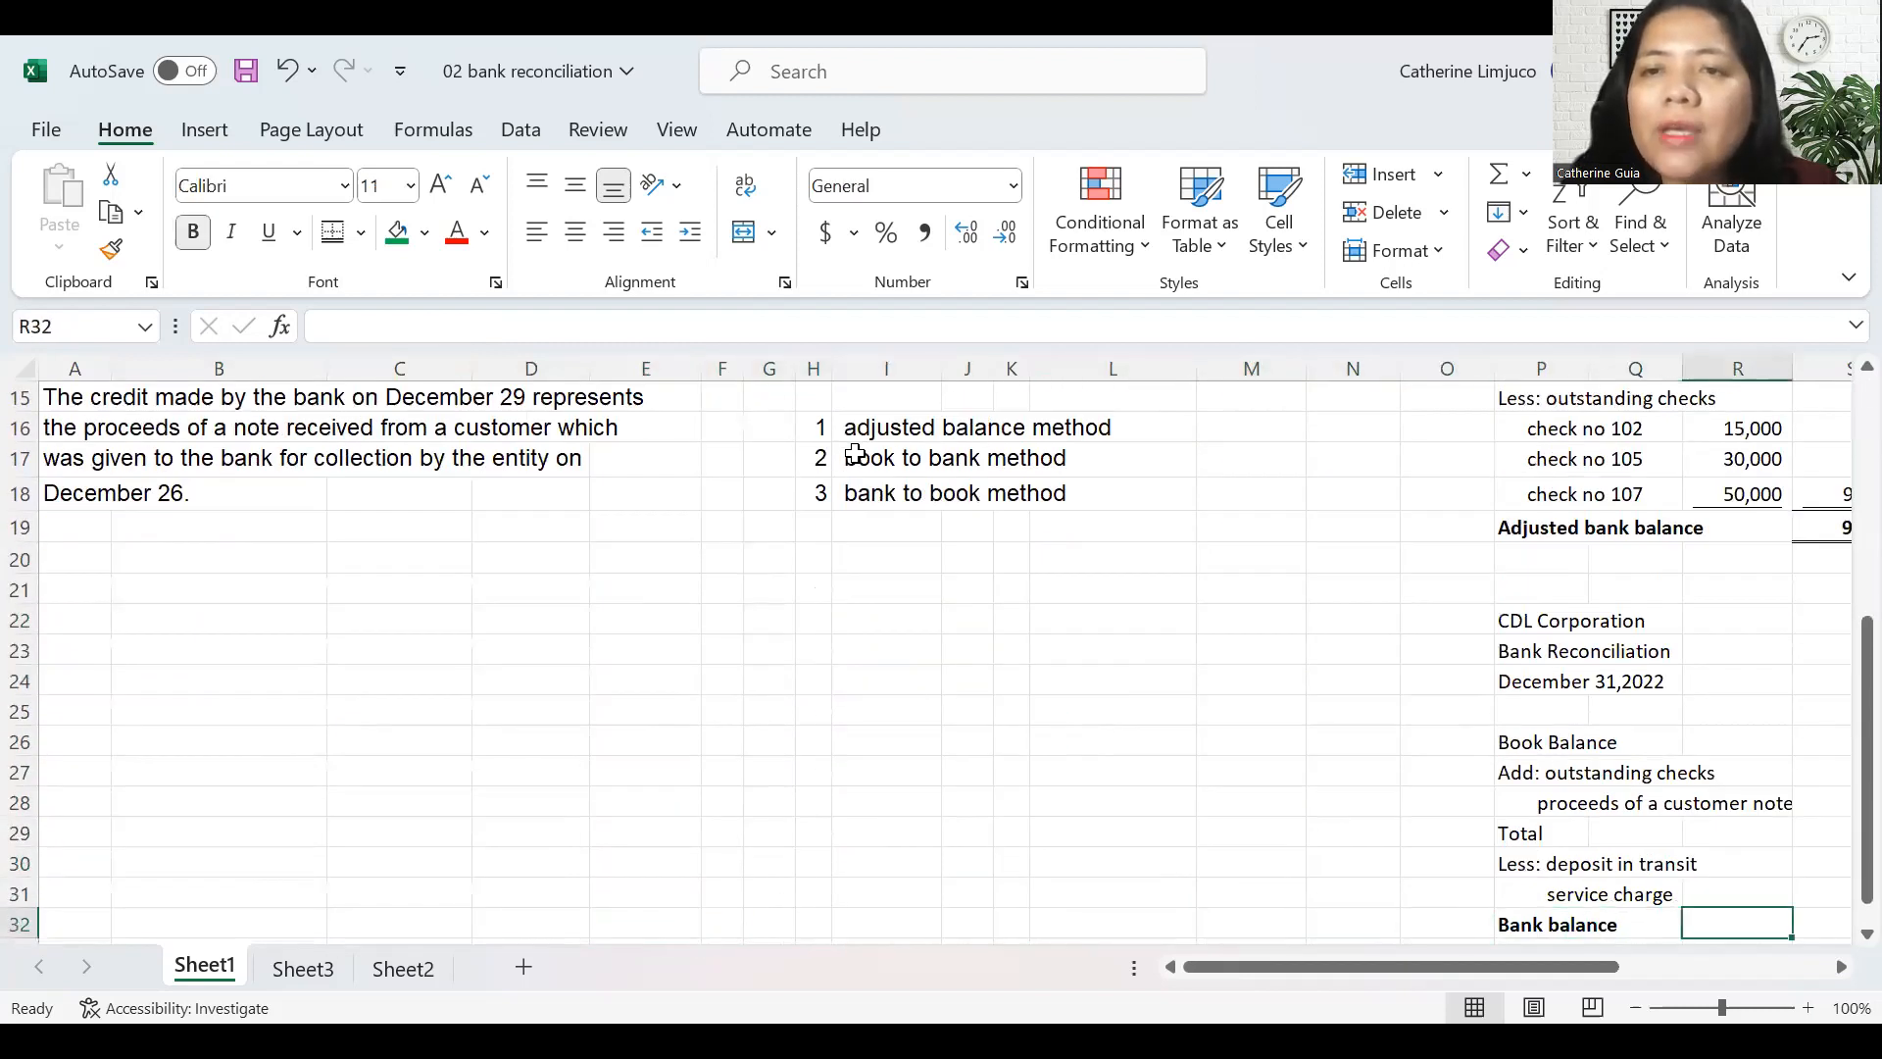
pyautogui.press('Right')
pyautogui.press('Right')
pyautogui.press('Right')
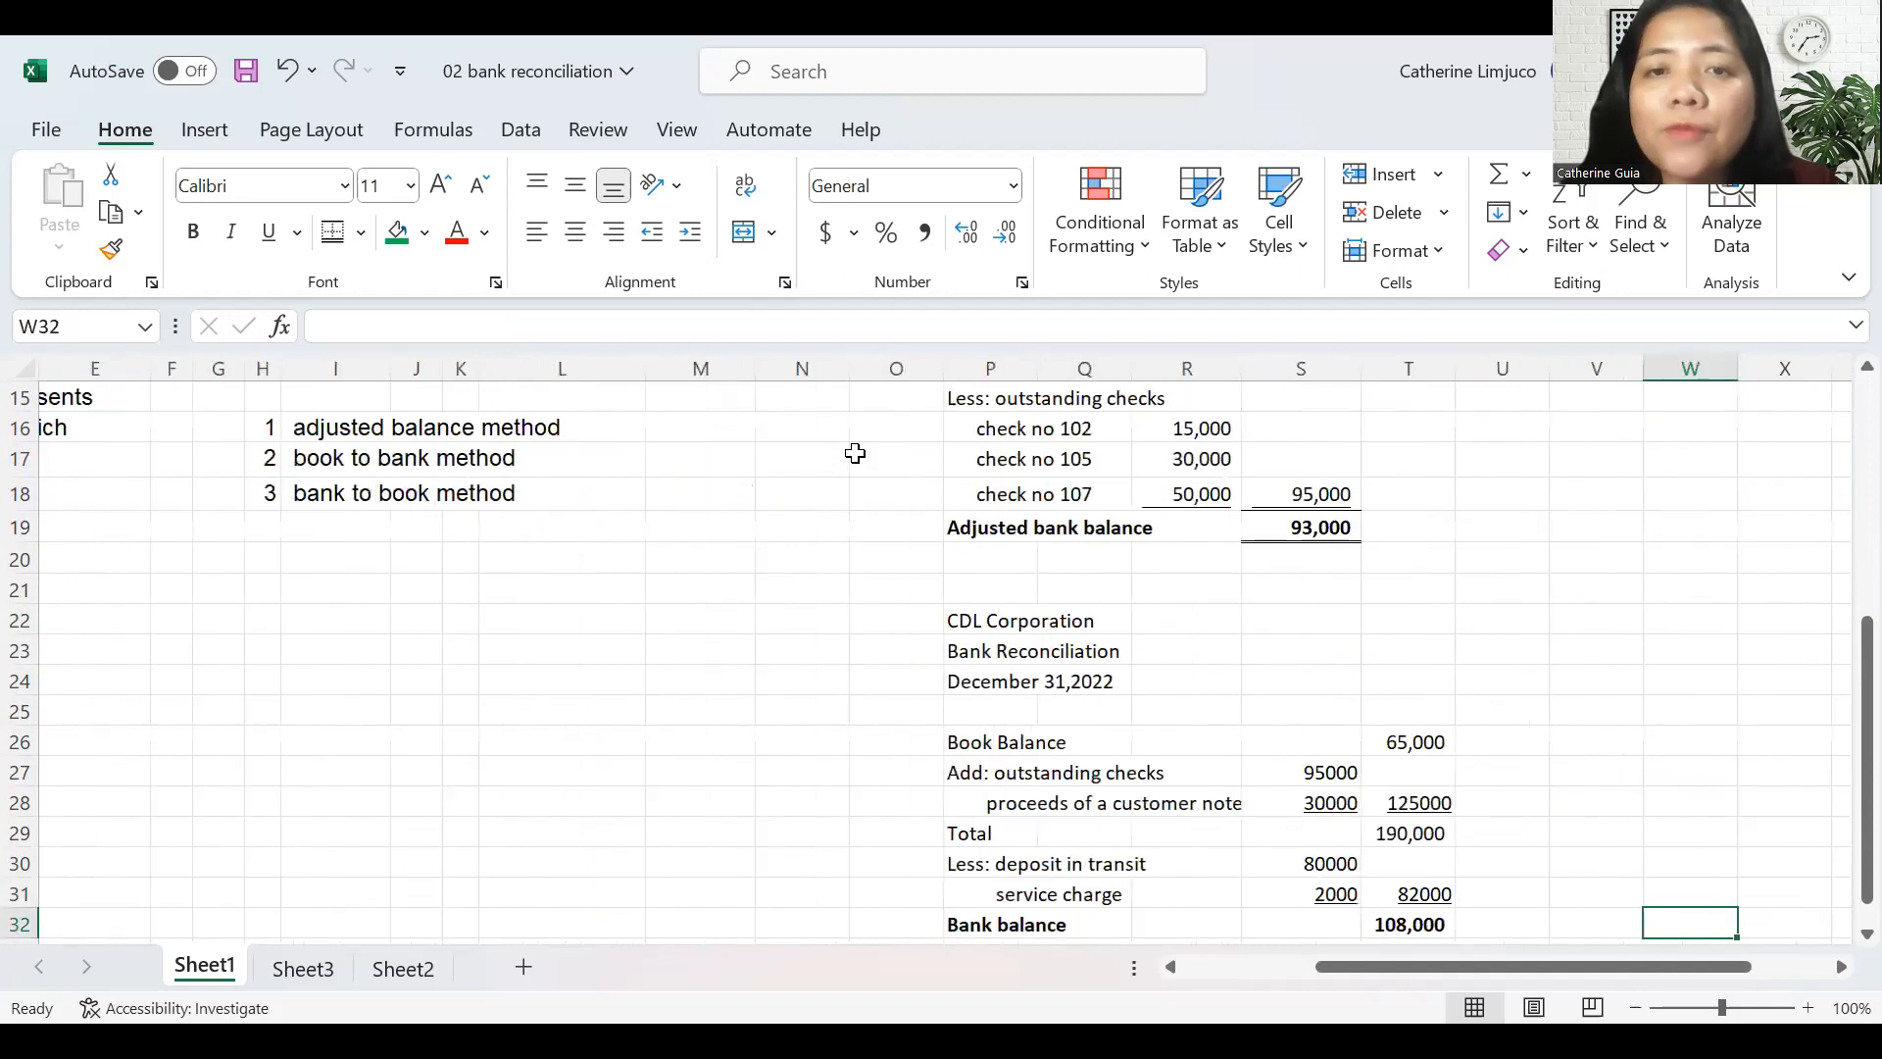
# - Review the added and deducted items of the book to bank reconciliation in P27:P31
pyautogui.press('Left')
pyautogui.press('Left')
pyautogui.press('Left')
pyautogui.press('Left')
pyautogui.press('Left')
pyautogui.press('Left')
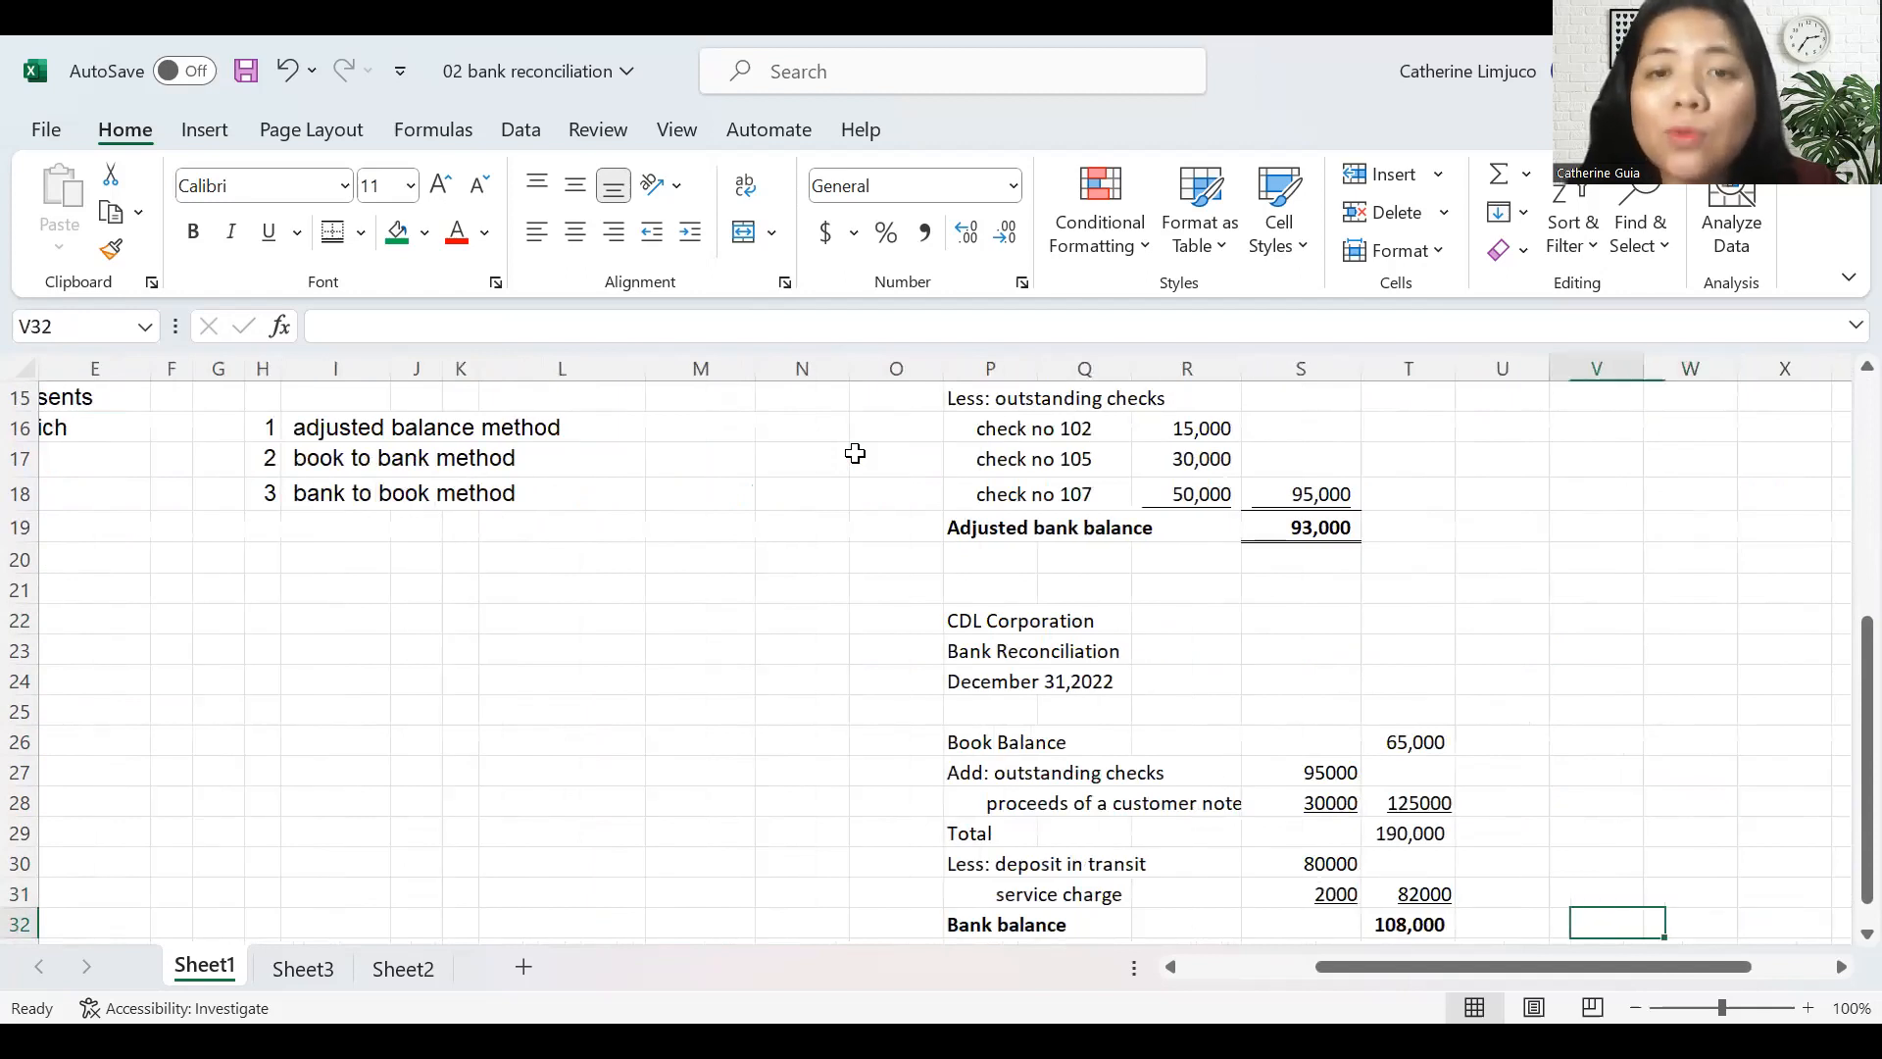
pyautogui.press('Left')
pyautogui.press('Up')
pyautogui.press('Up')
pyautogui.press('Up')
pyautogui.press('Up')
pyautogui.press('Up')
pyautogui.press('Up')
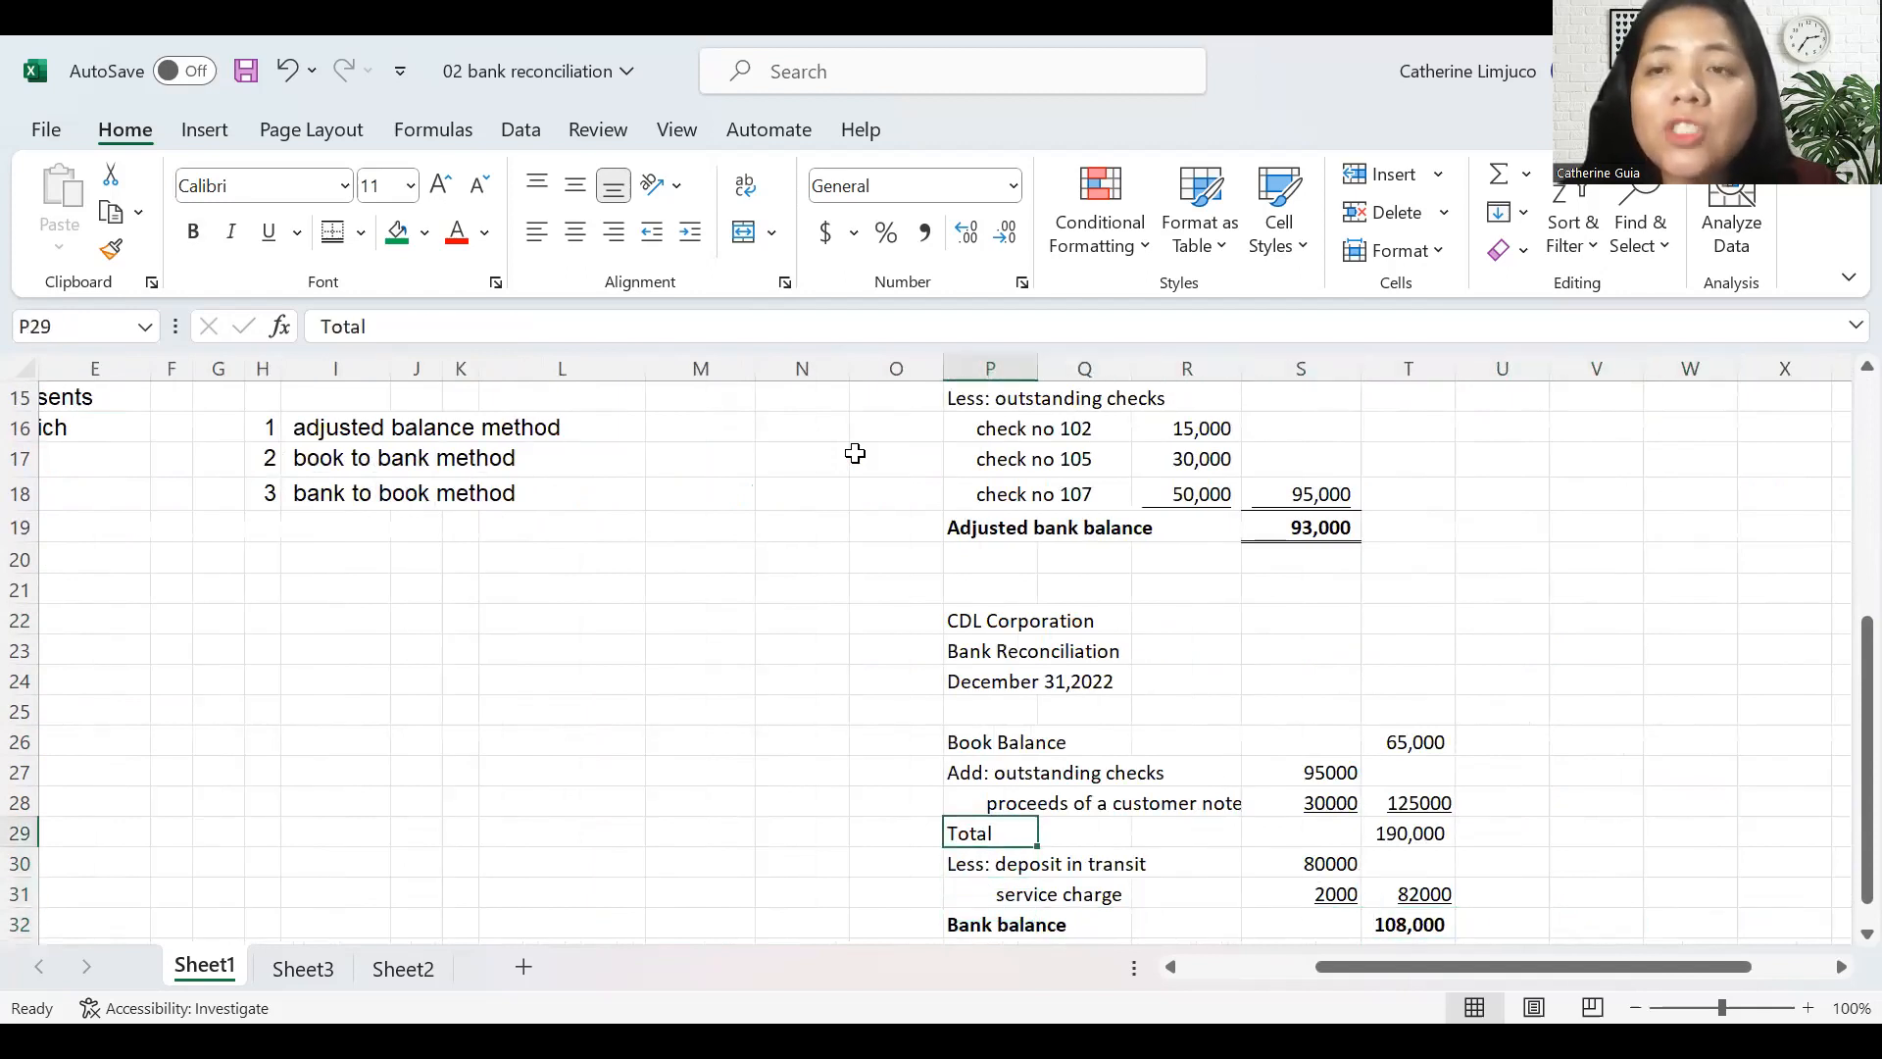
pyautogui.press('Down')
pyautogui.press('Down')
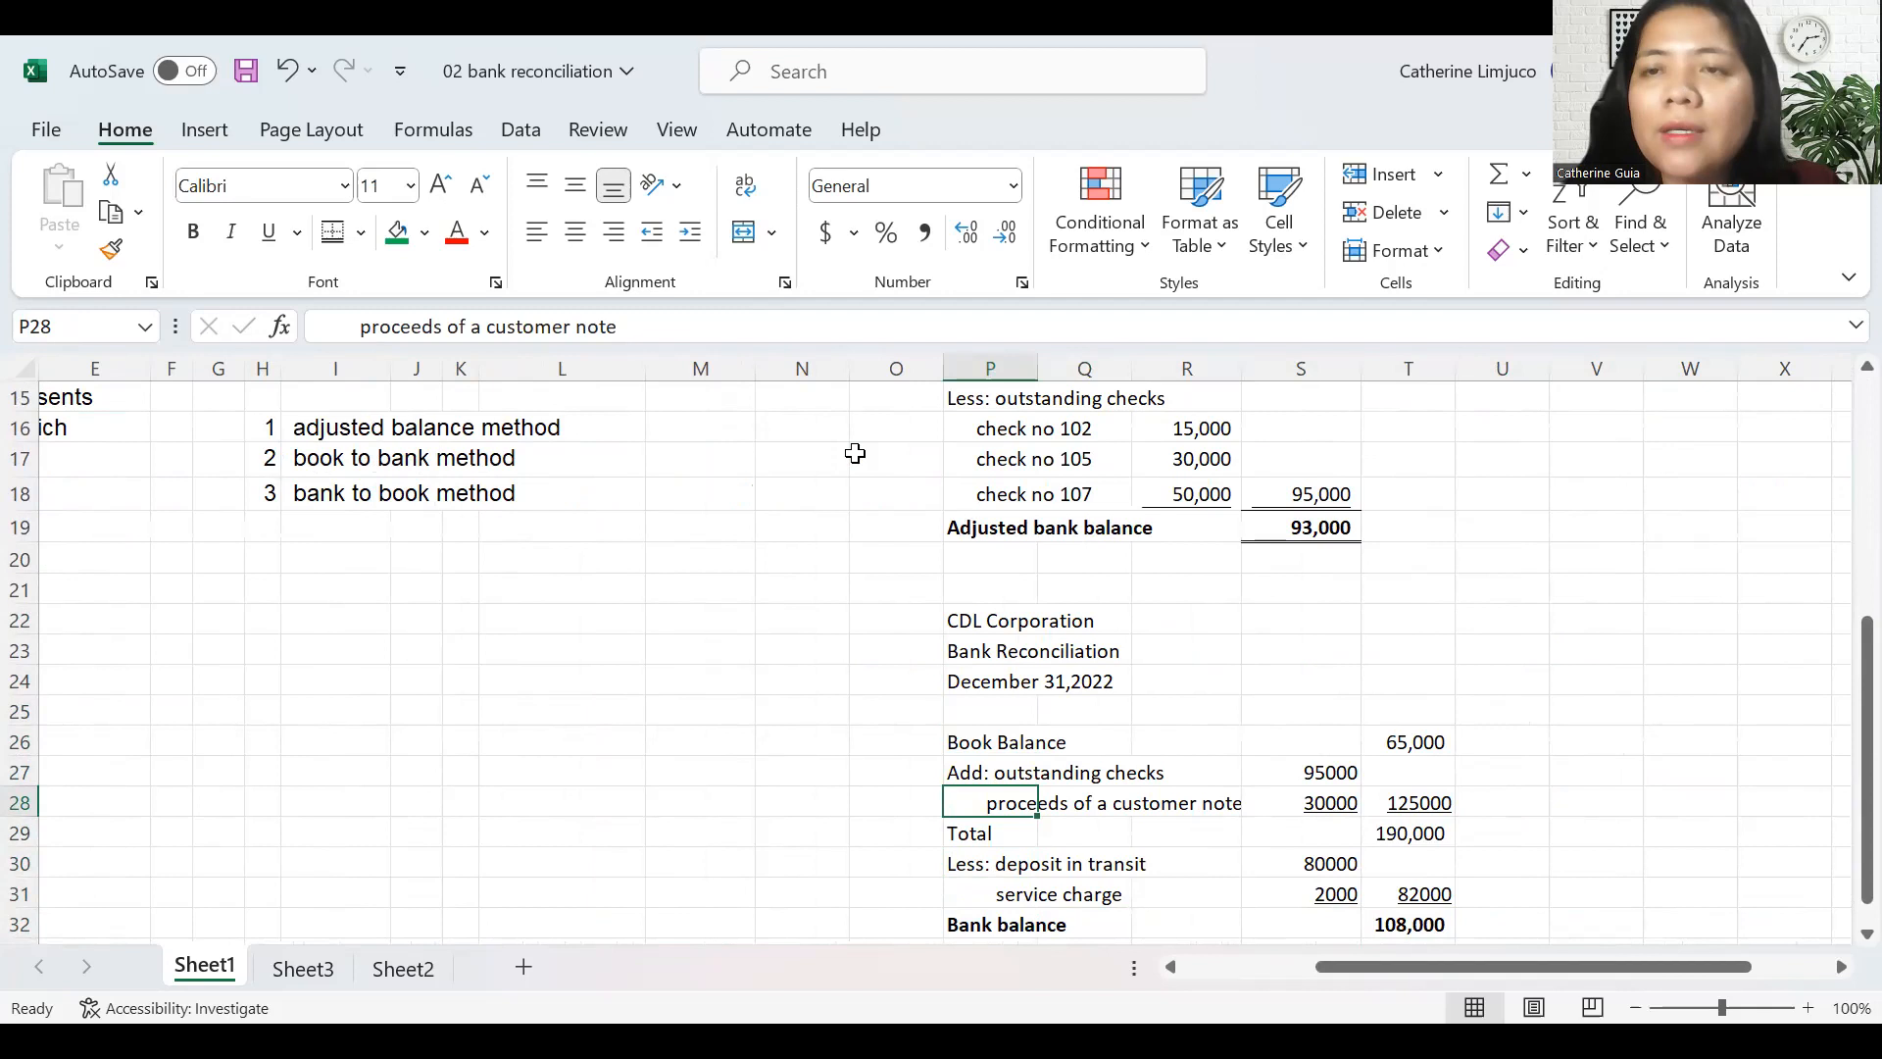
pyautogui.press('Down')
pyautogui.press('Down')
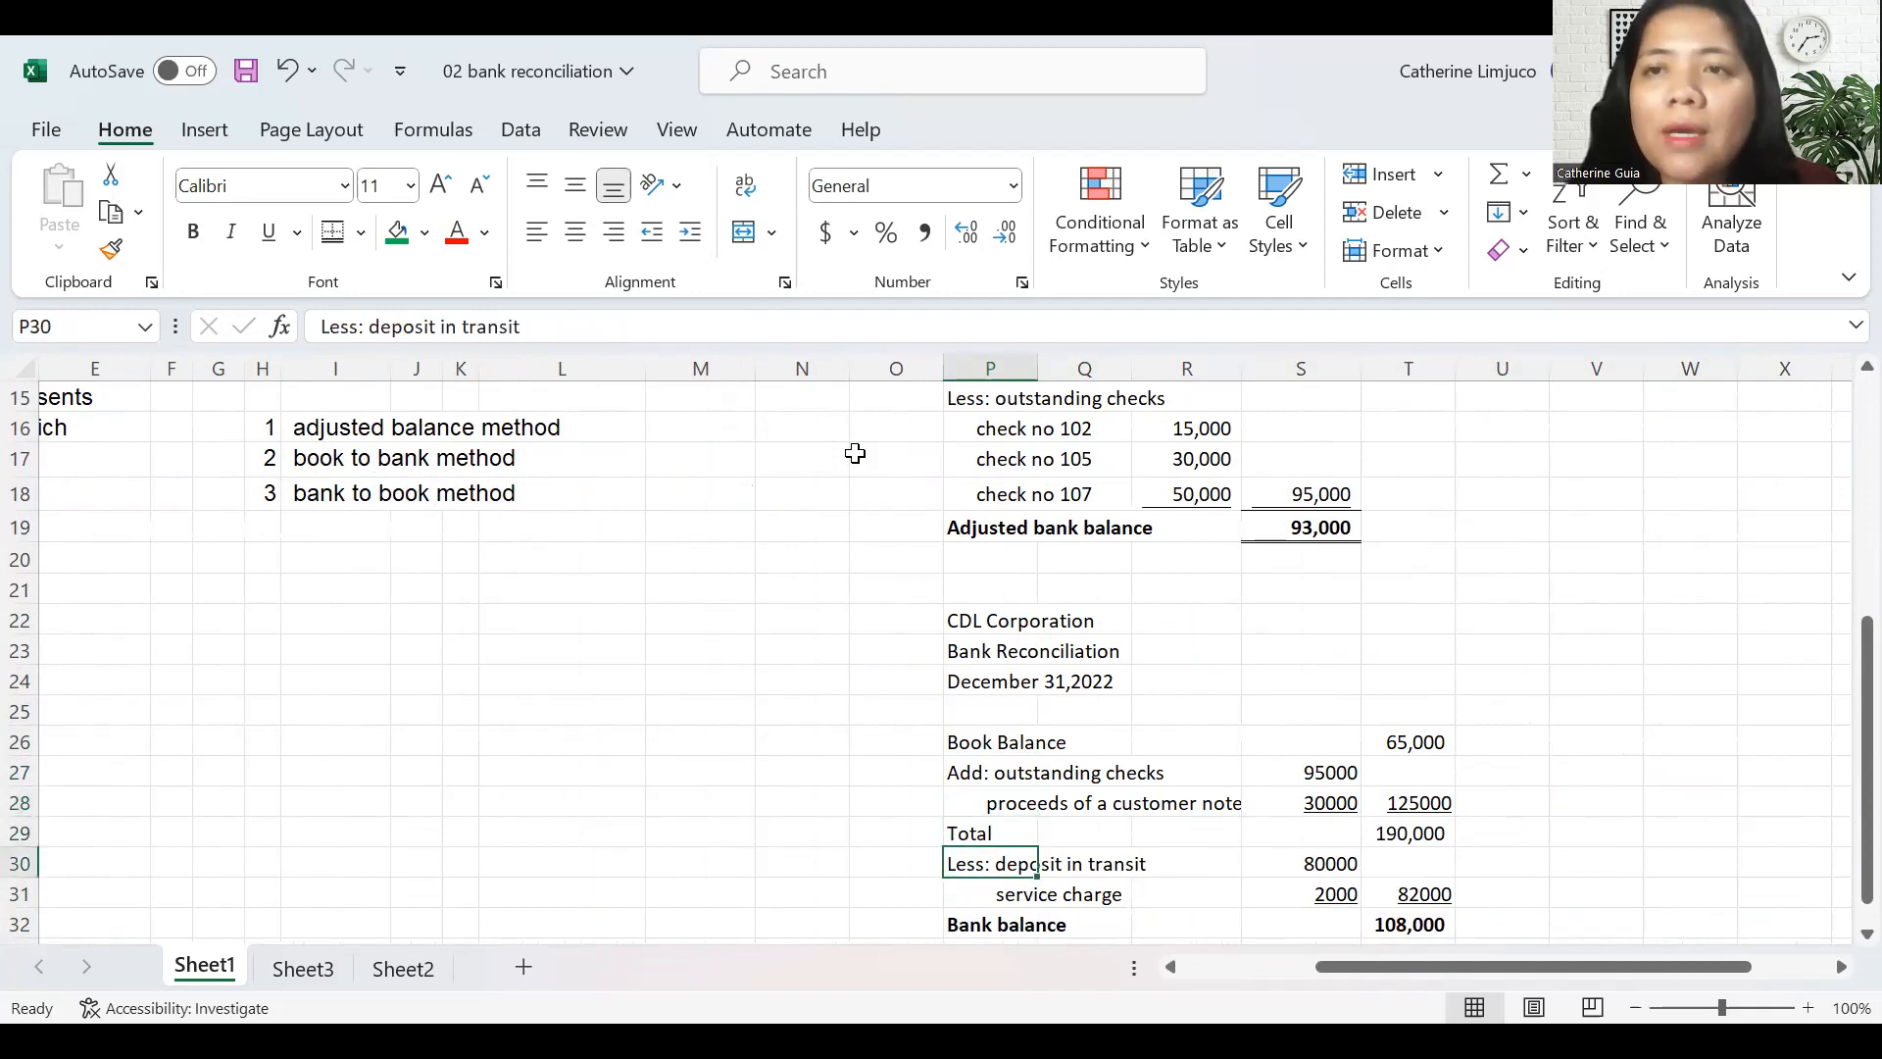
pyautogui.press('Up')
pyautogui.press('Up')
pyautogui.press('Up')
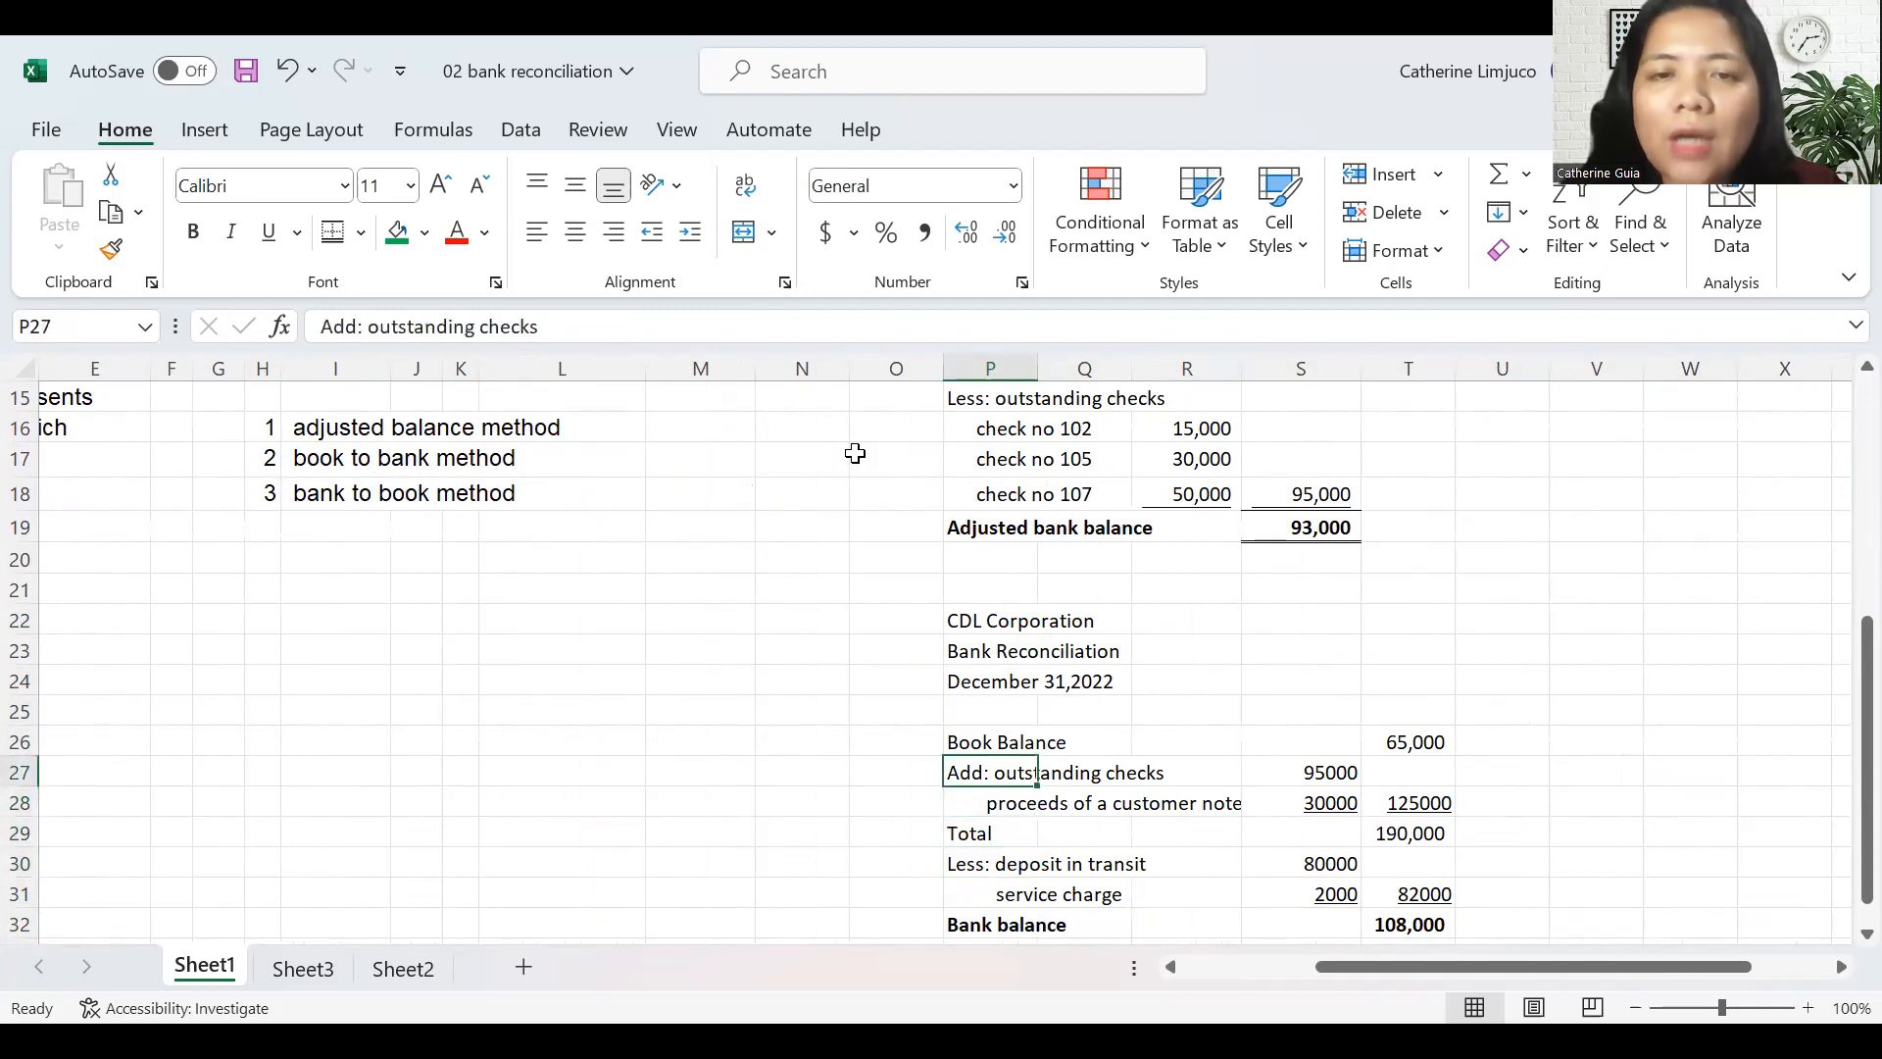
pyautogui.press('Right')
pyautogui.press('Left')
pyautogui.press('Down')
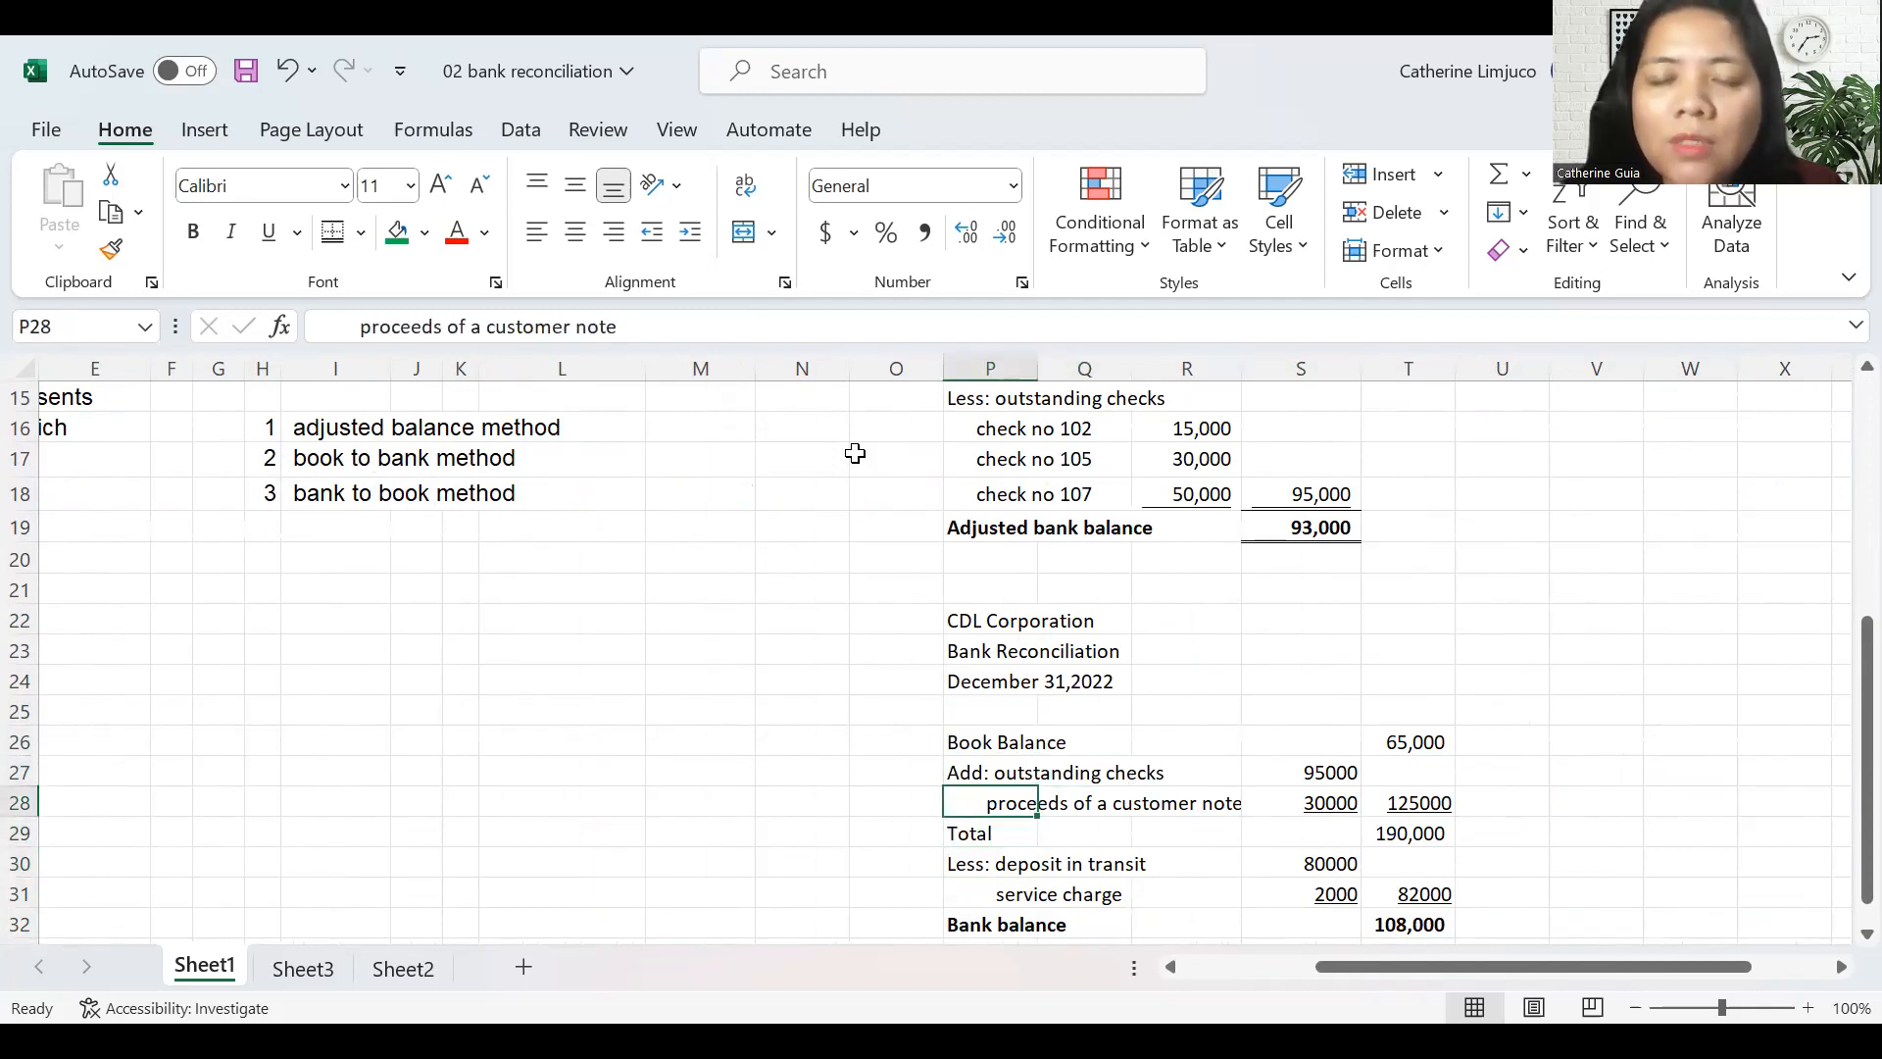
pyautogui.press('Right')
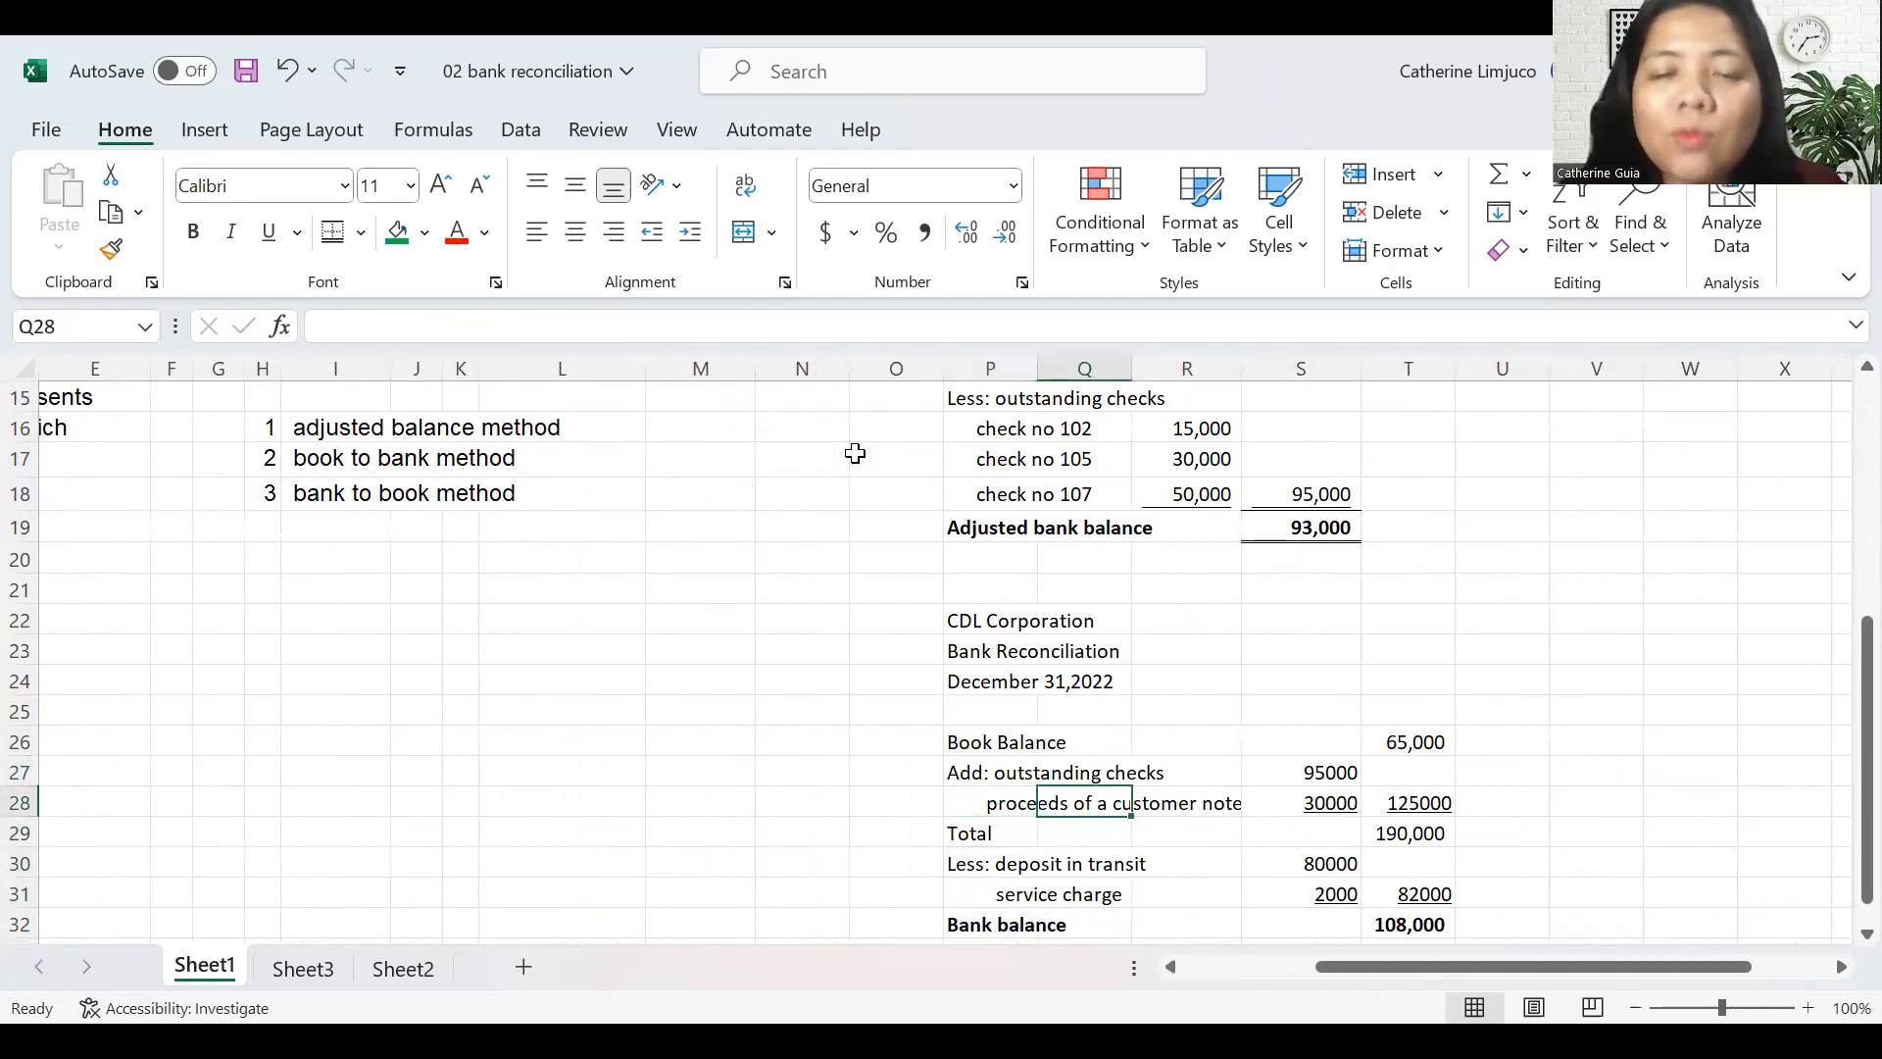
pyautogui.press('Left')
pyautogui.press('Up')
pyautogui.press('Down')
pyautogui.press('Down')
pyautogui.press('Down')
pyautogui.press('Down')
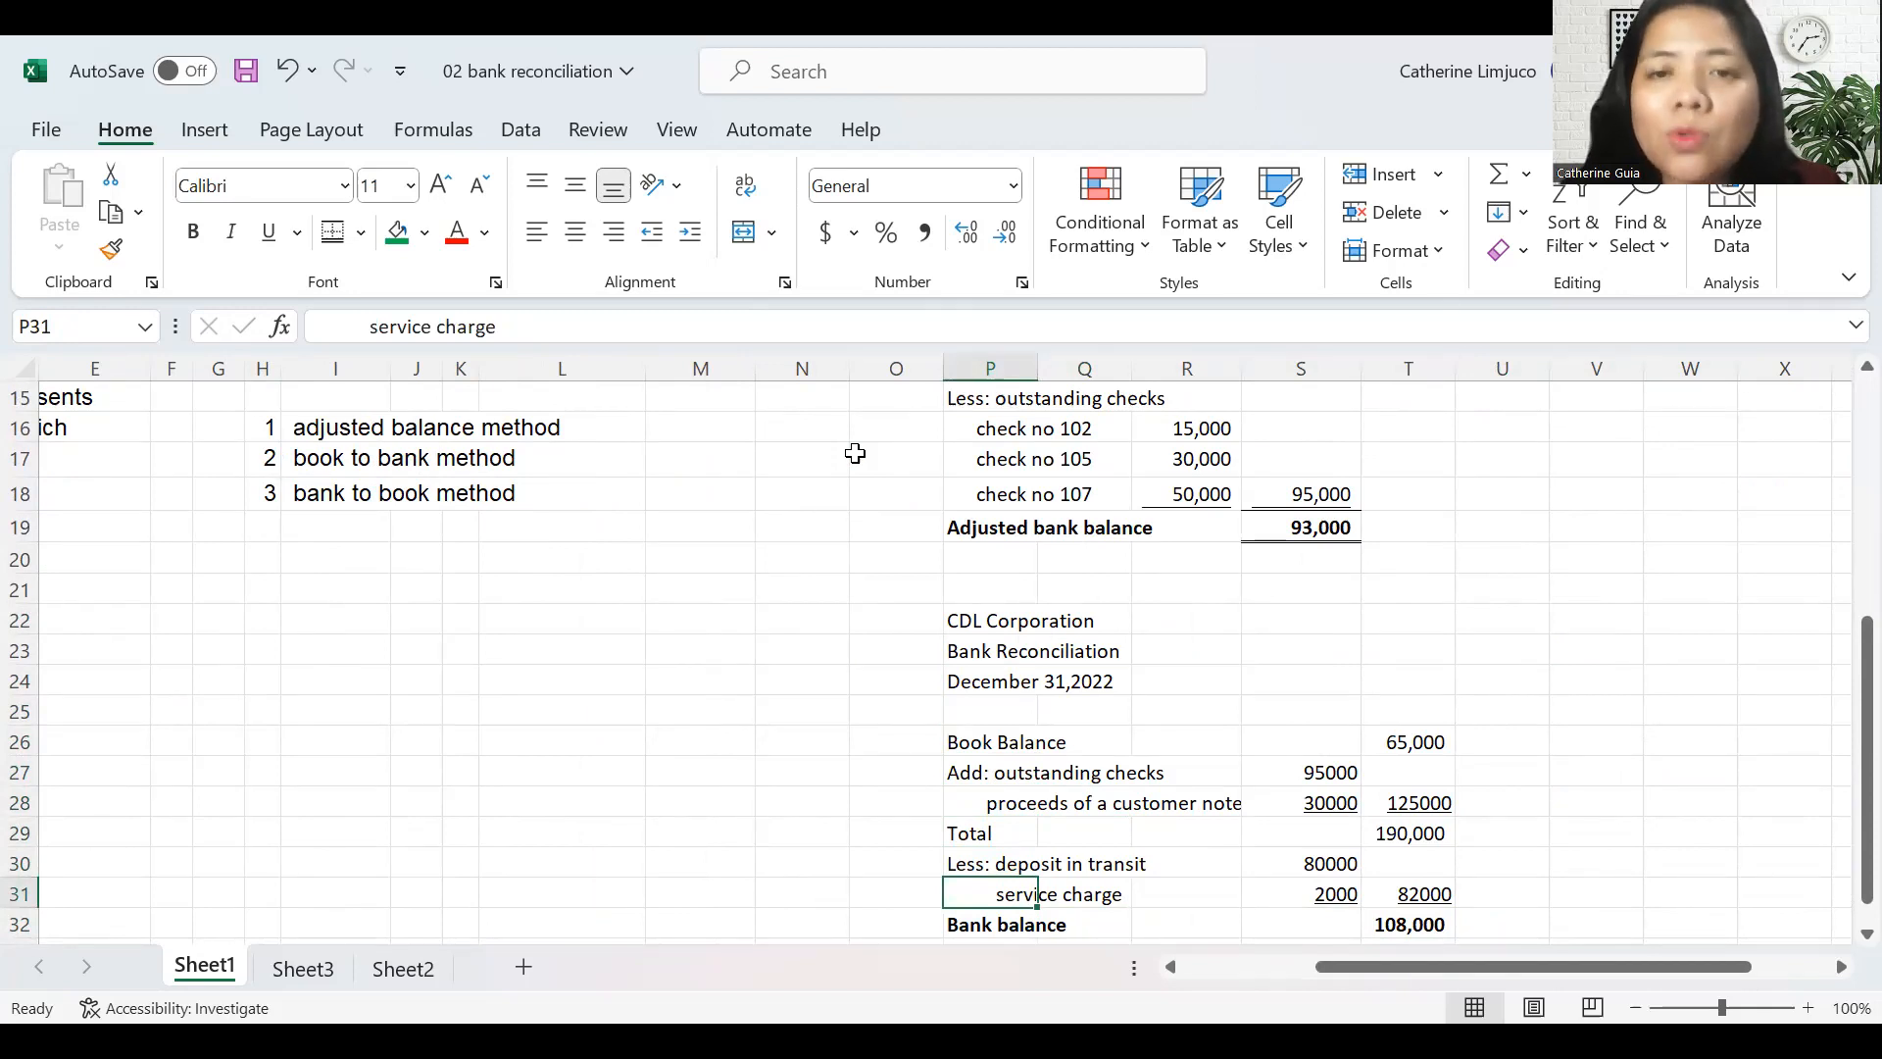
# - Copy the three-line reconciliation heading from P22:P24 to V22 to start the bank to book statement
pyautogui.press('Up')
pyautogui.press('Up')
pyautogui.press('Up')
pyautogui.press('Up')
pyautogui.press('Up')
pyautogui.press('Up')
pyautogui.press('Up')
pyautogui.press('Up')
pyautogui.press('Up')
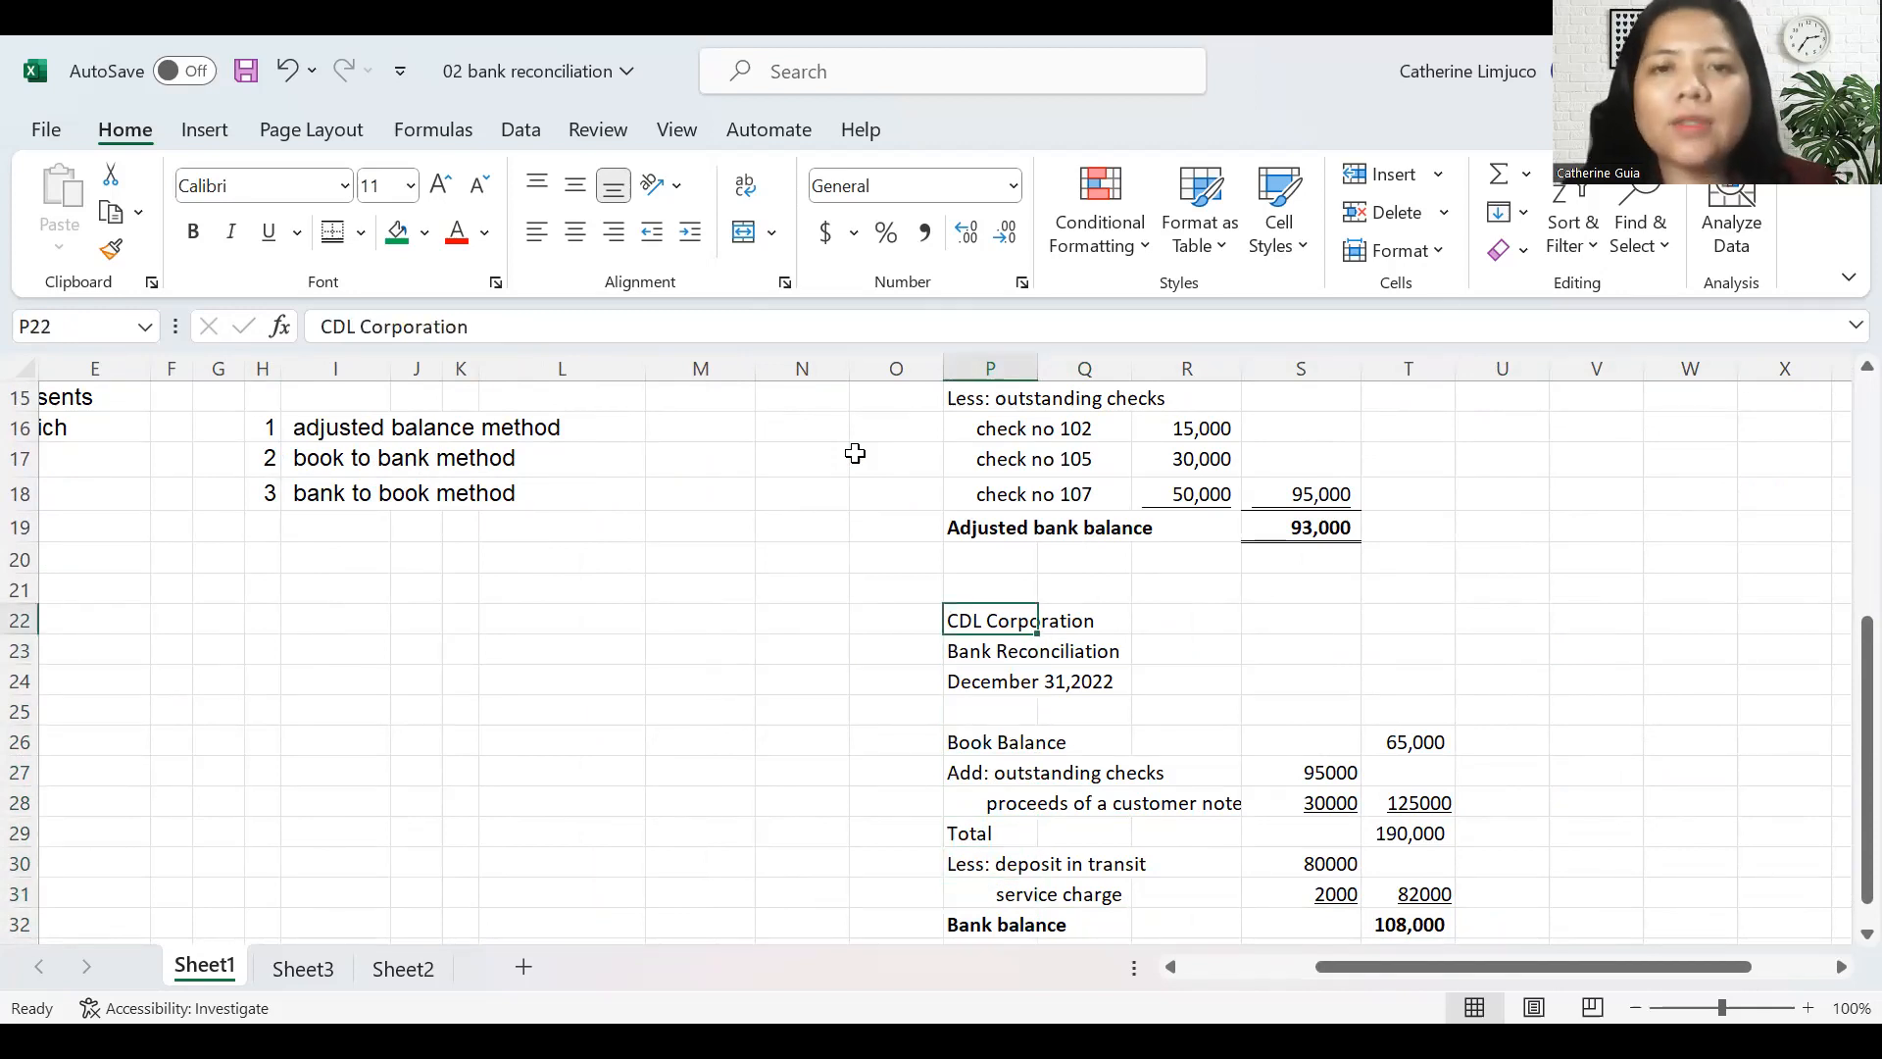
pyautogui.hotkey('shift', 'Down')
pyautogui.hotkey('shift', 'Down')
pyautogui.hotkey('ctrl', 'c')
pyautogui.press('Right')
pyautogui.press('Right')
pyautogui.press('Right')
pyautogui.press('Right')
pyautogui.press('Right')
pyautogui.press('Right')
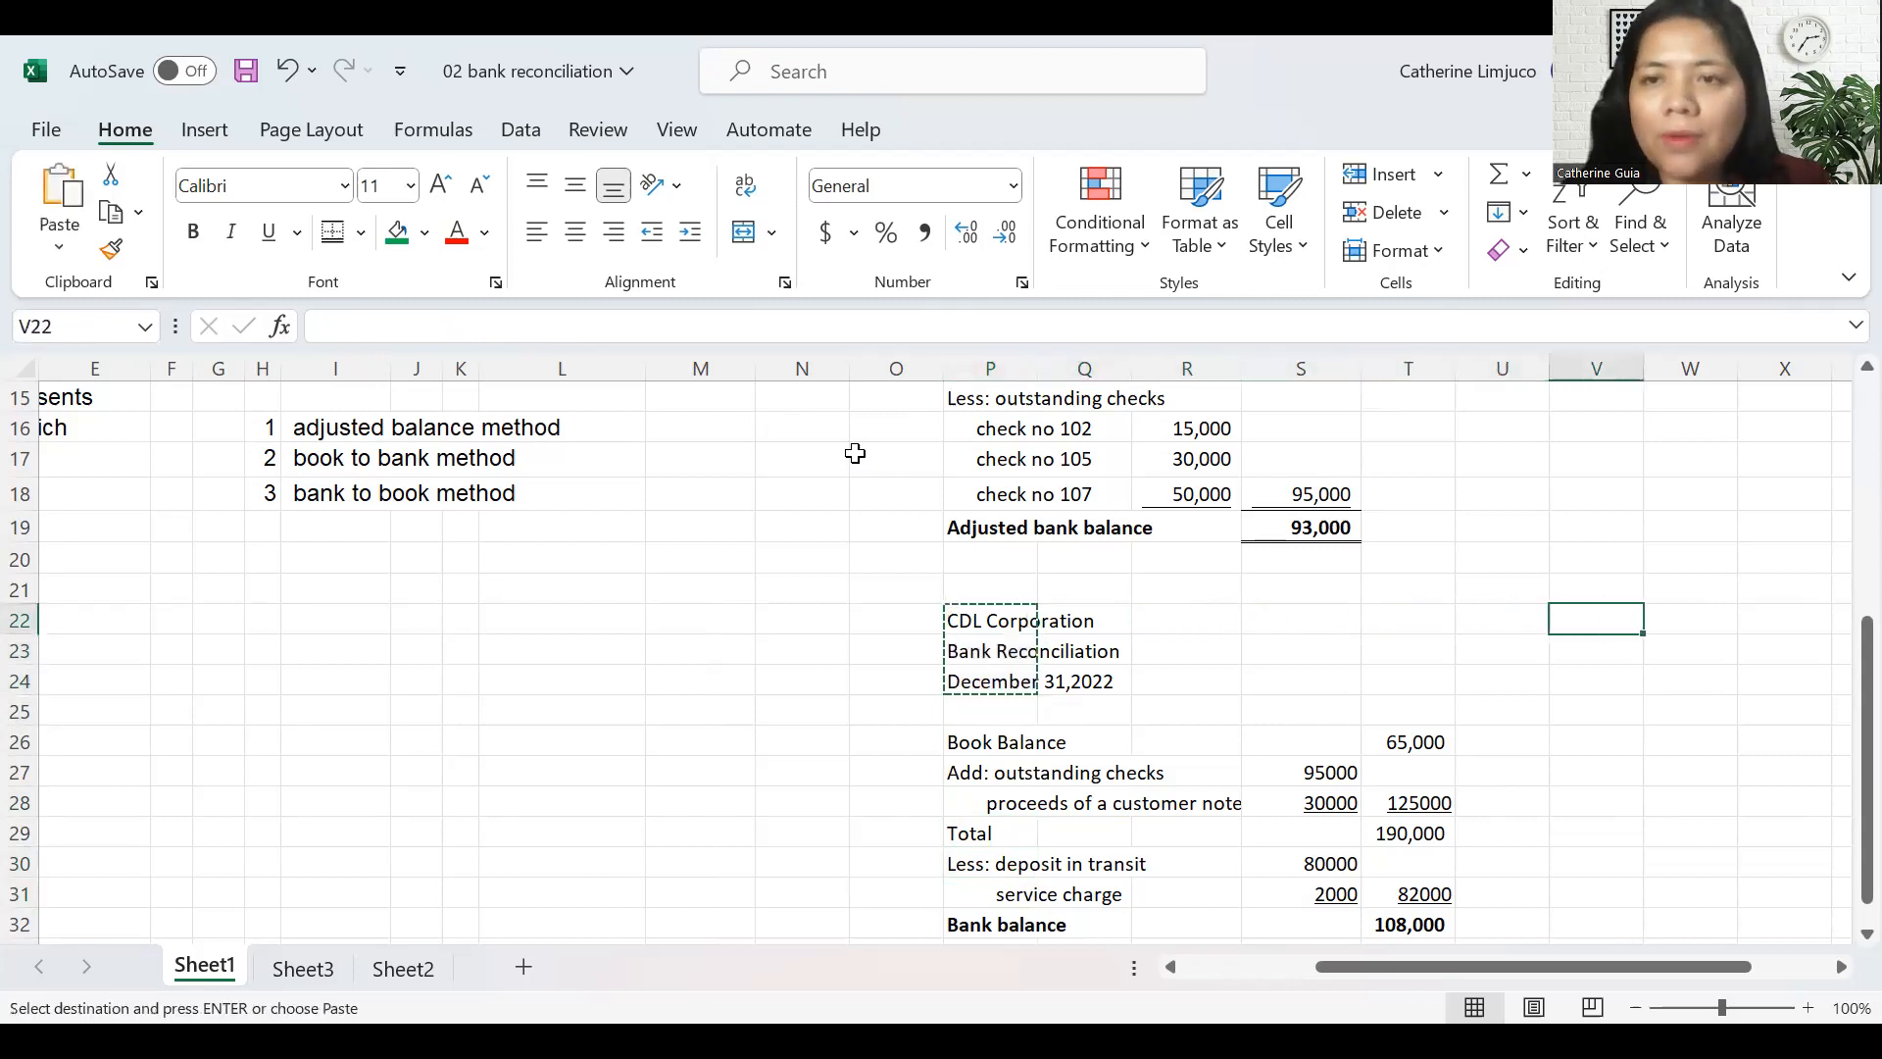
pyautogui.hotkey('ctrl', 'v')
# - Label the opening row of the new reconciliation "Bank balance" in V26
pyautogui.press('Left')
pyautogui.press('Left')
pyautogui.press('Left')
pyautogui.press('Left')
pyautogui.press('Left')
pyautogui.press('Down')
pyautogui.press('Down')
pyautogui.press('Down')
pyautogui.press('Down')
pyautogui.press('Right')
pyautogui.press('Right')
pyautogui.press('Right')
pyautogui.press('Right')
pyautogui.press('Right')
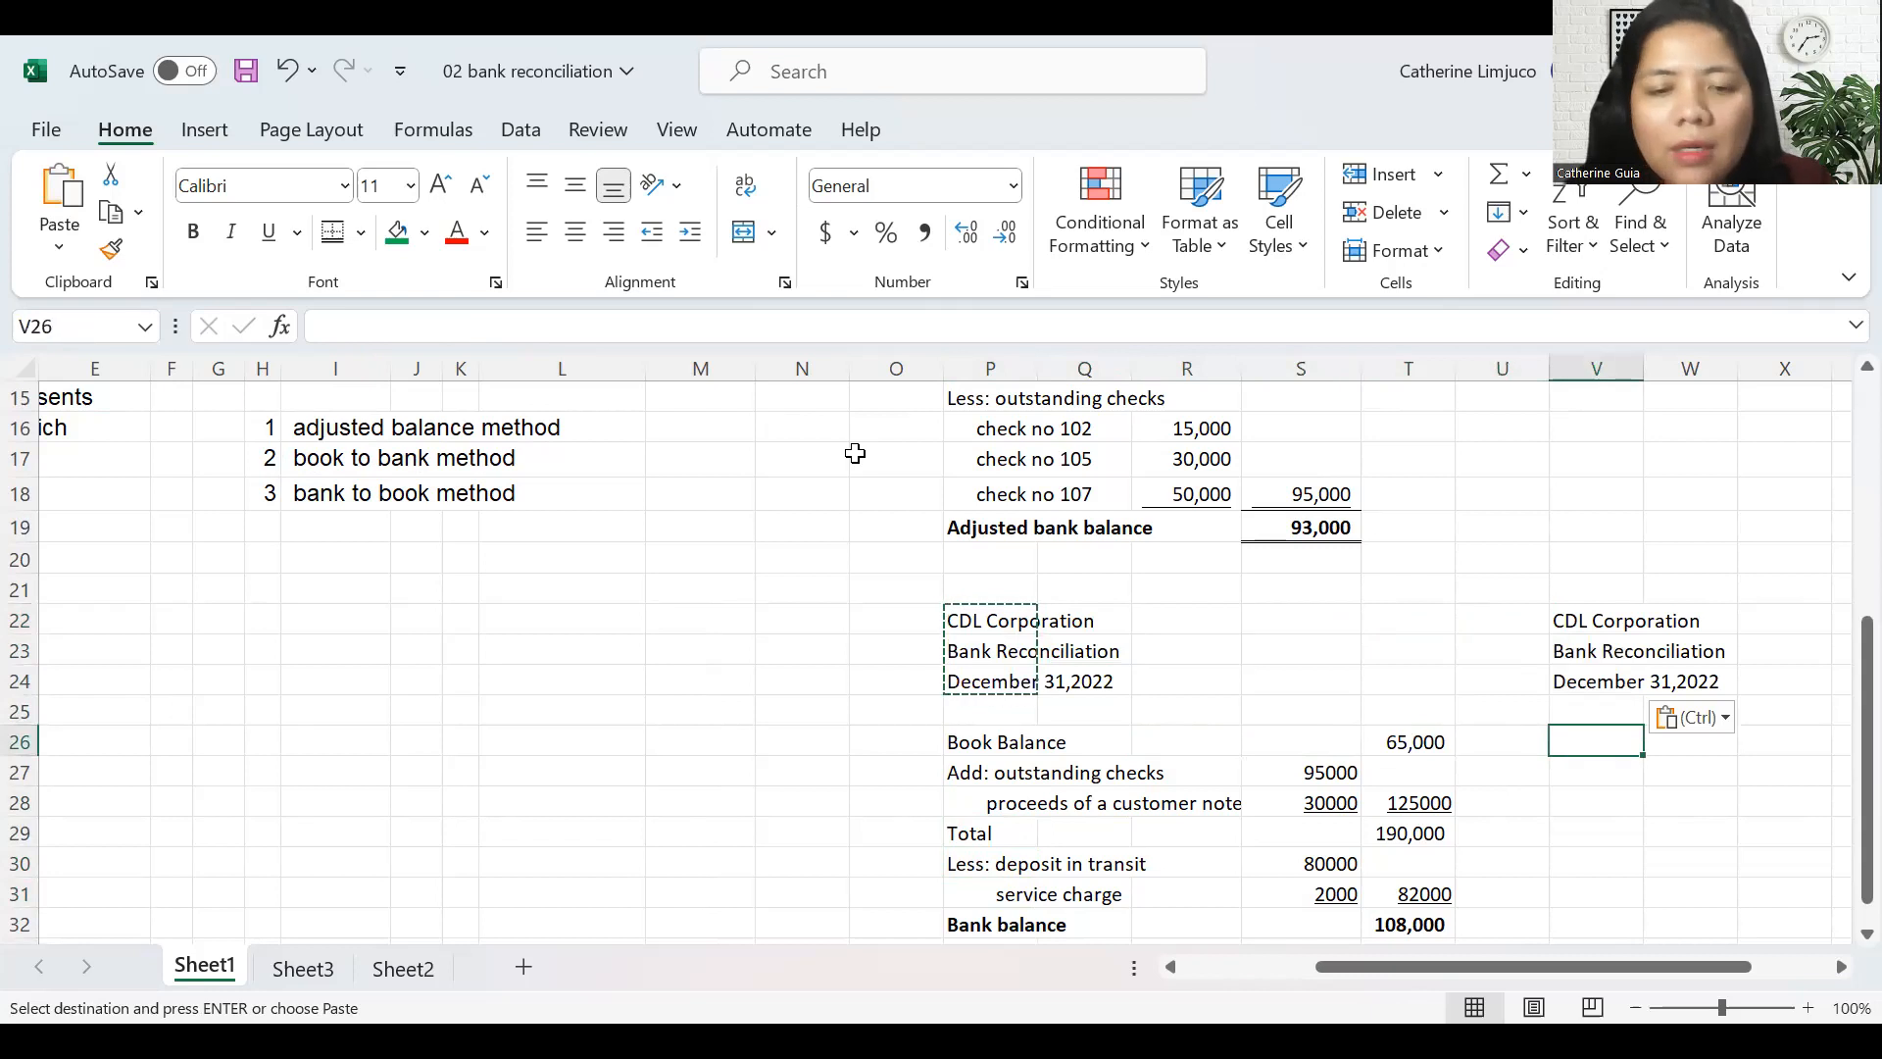
pyautogui.write('Bank balance')
pyautogui.press('Return')
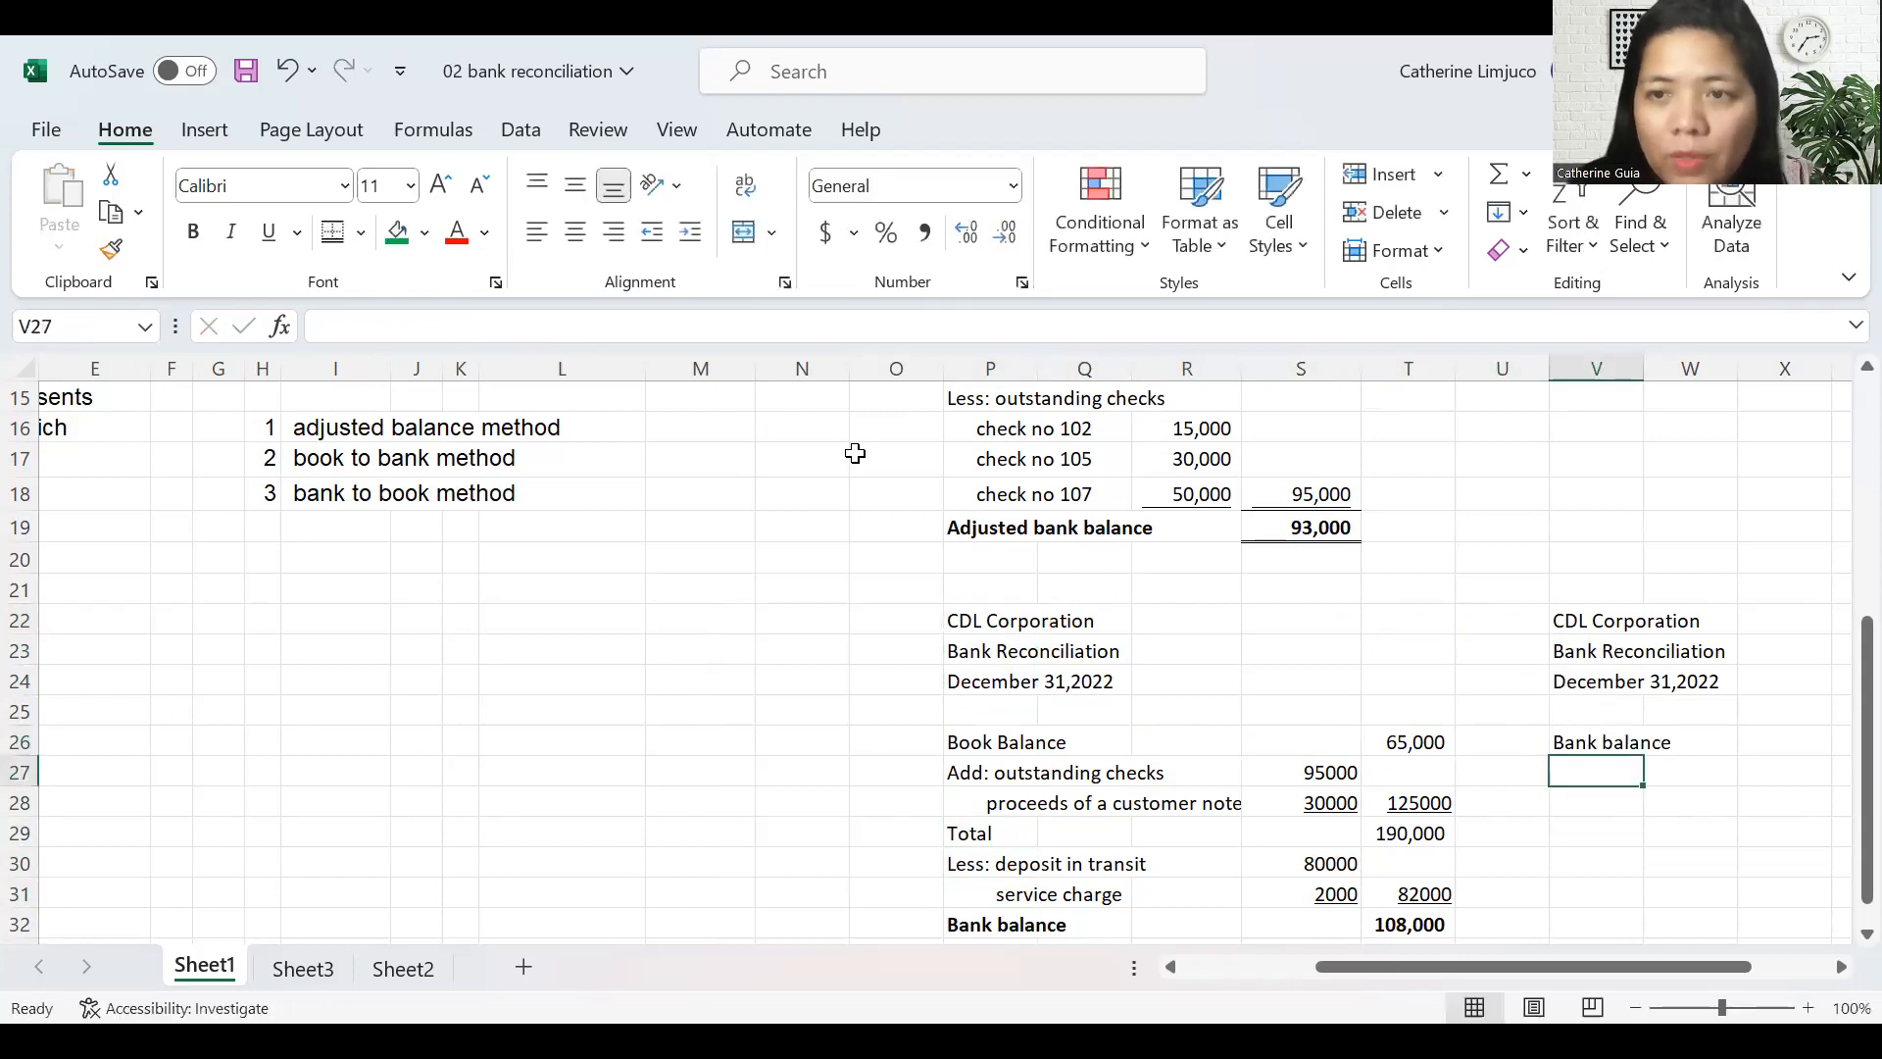
# - Enter 108000 as the bank balance amount in Y26
pyautogui.press('Up')
pyautogui.press('Right')
pyautogui.press('Right')
pyautogui.press('Right')
pyautogui.write('108000')
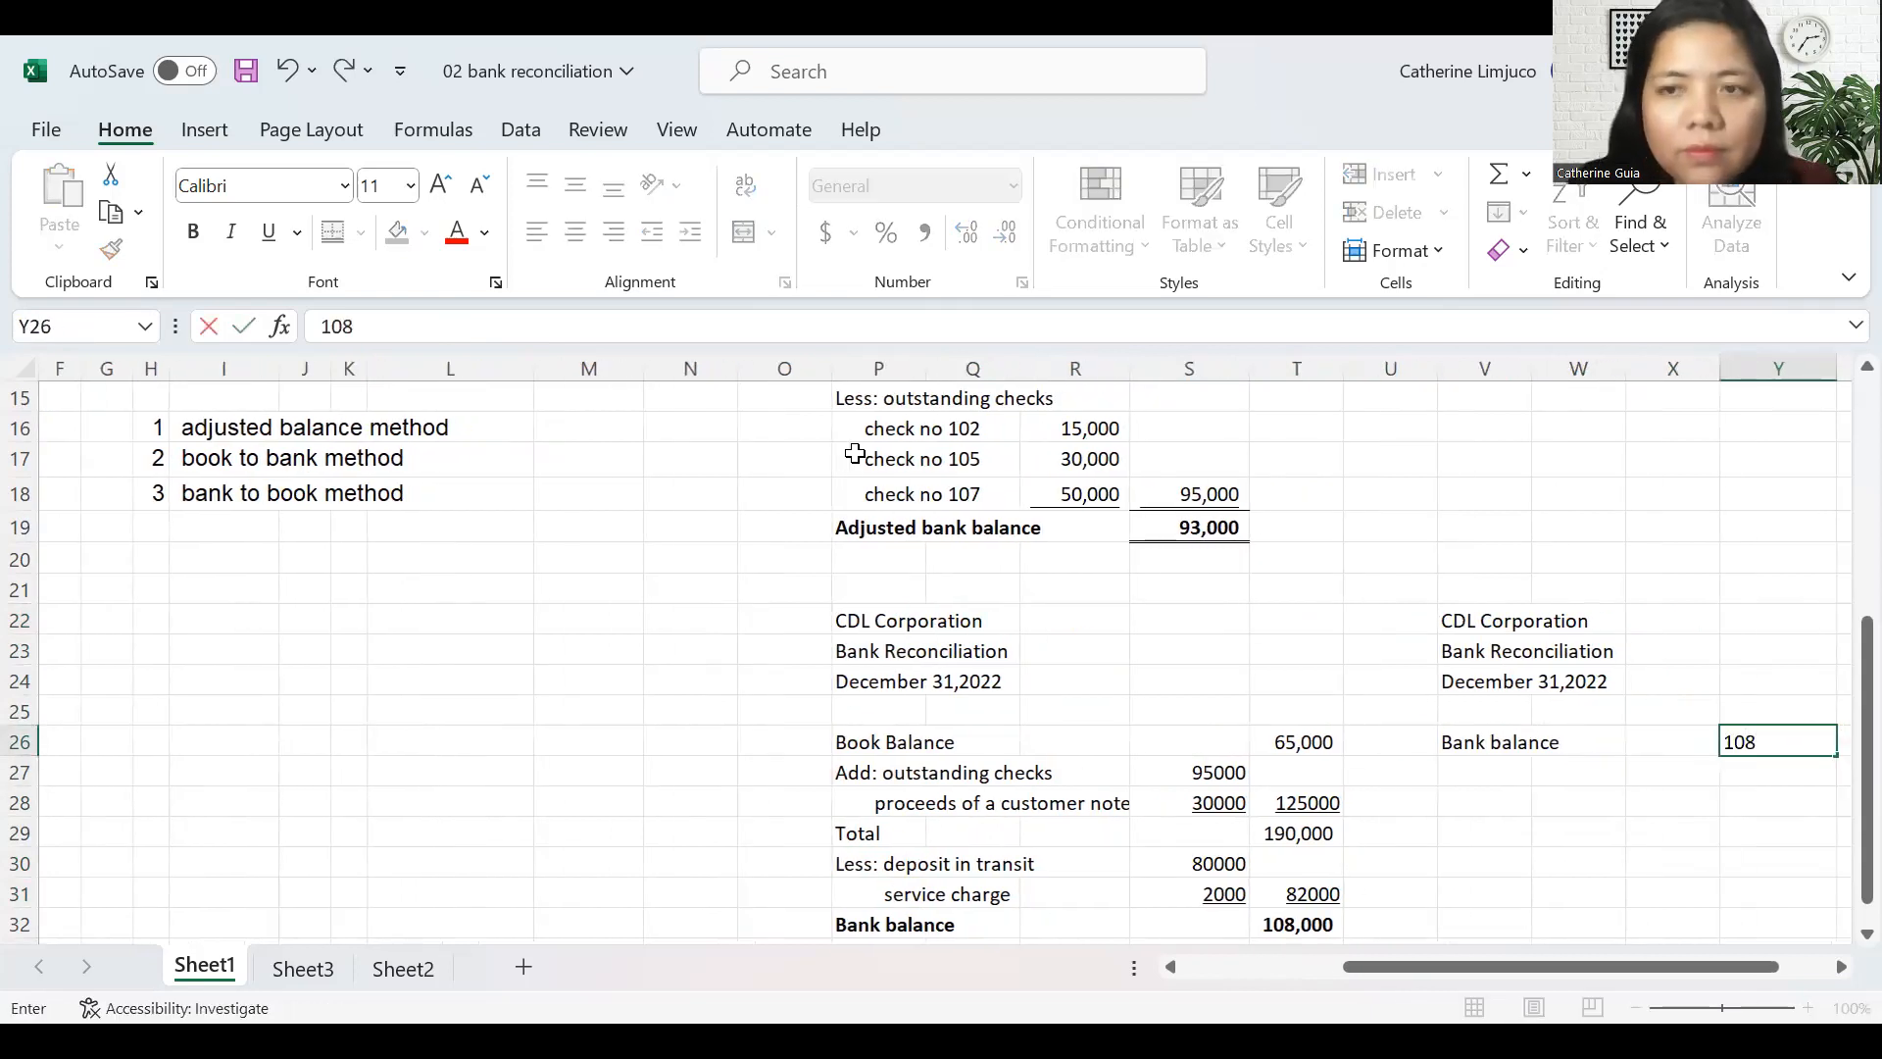
pyautogui.press('Return')
# - Enter the addition labels "Add: deposit in transit" in V27 and an indented "service charge" in V28
pyautogui.press('Left')
pyautogui.press('Left')
pyautogui.press('Left')
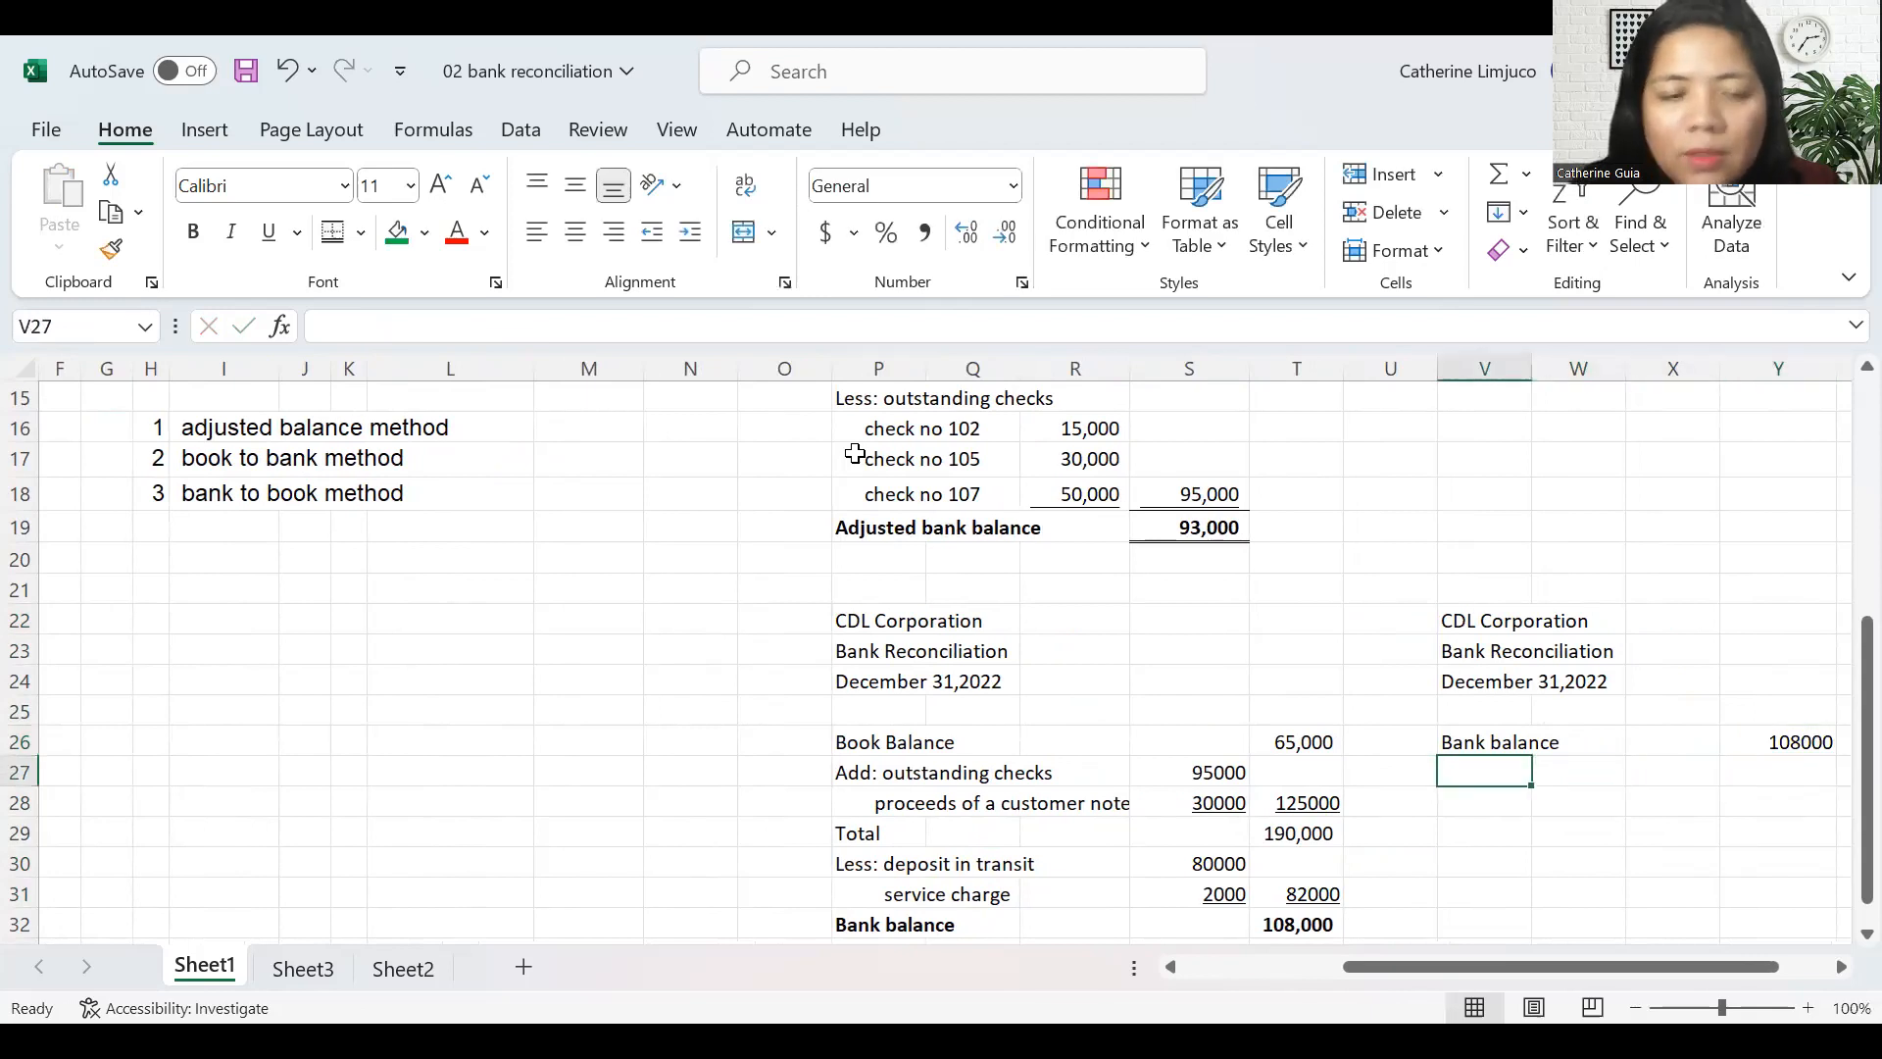
pyautogui.write('Add')
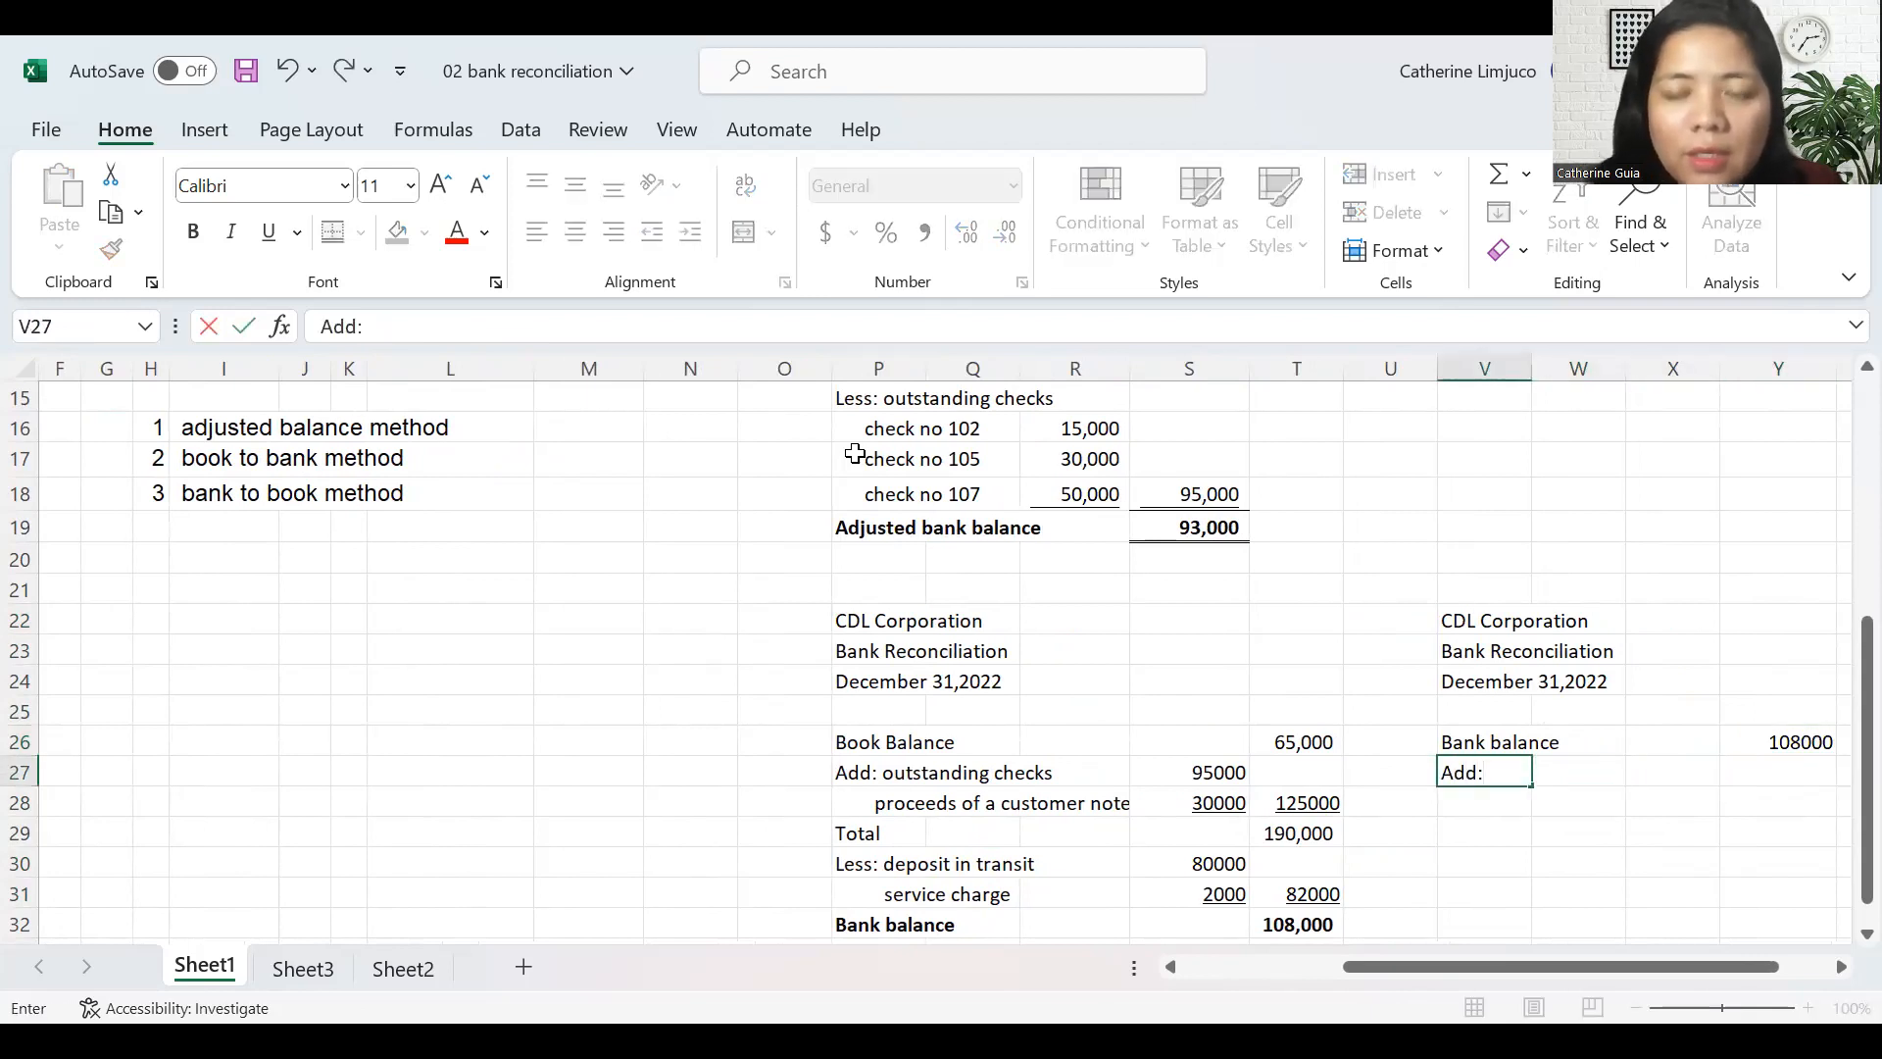
pyautogui.write(': deposit in transit')
pyautogui.press('Return')
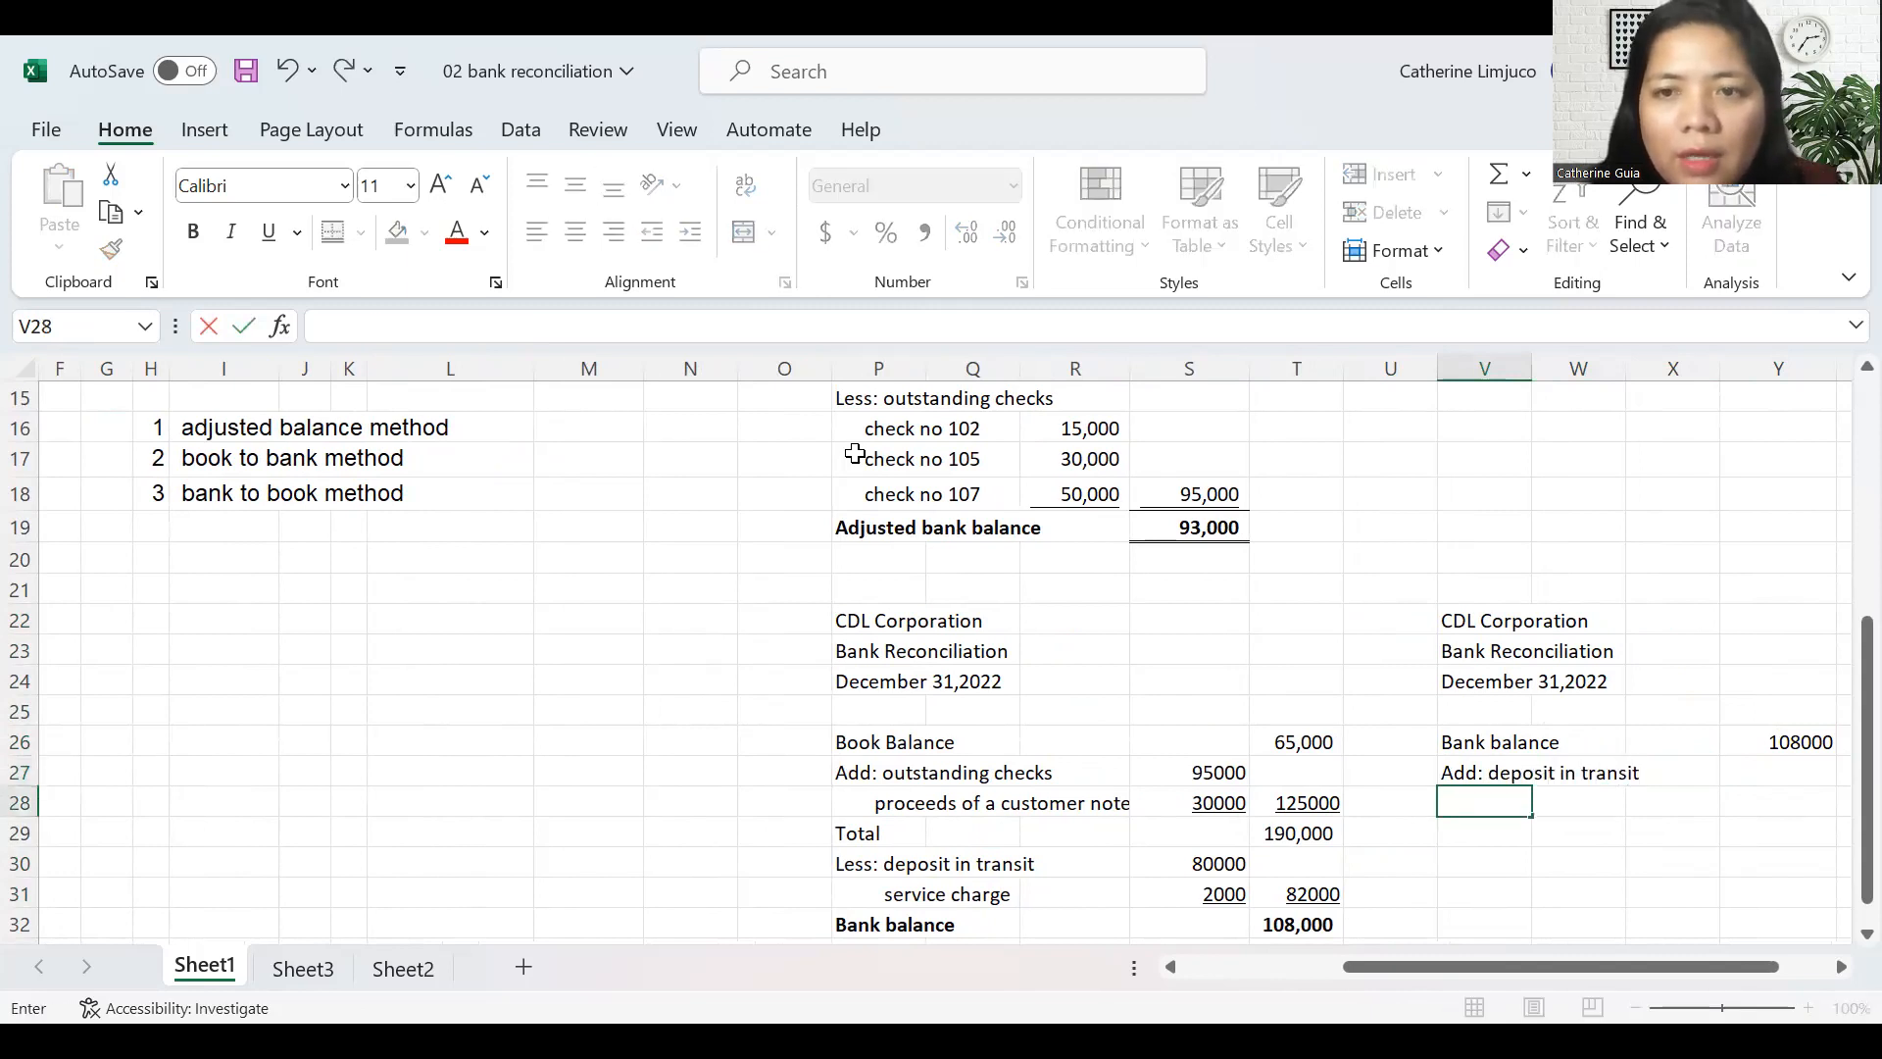
pyautogui.write('service charge')
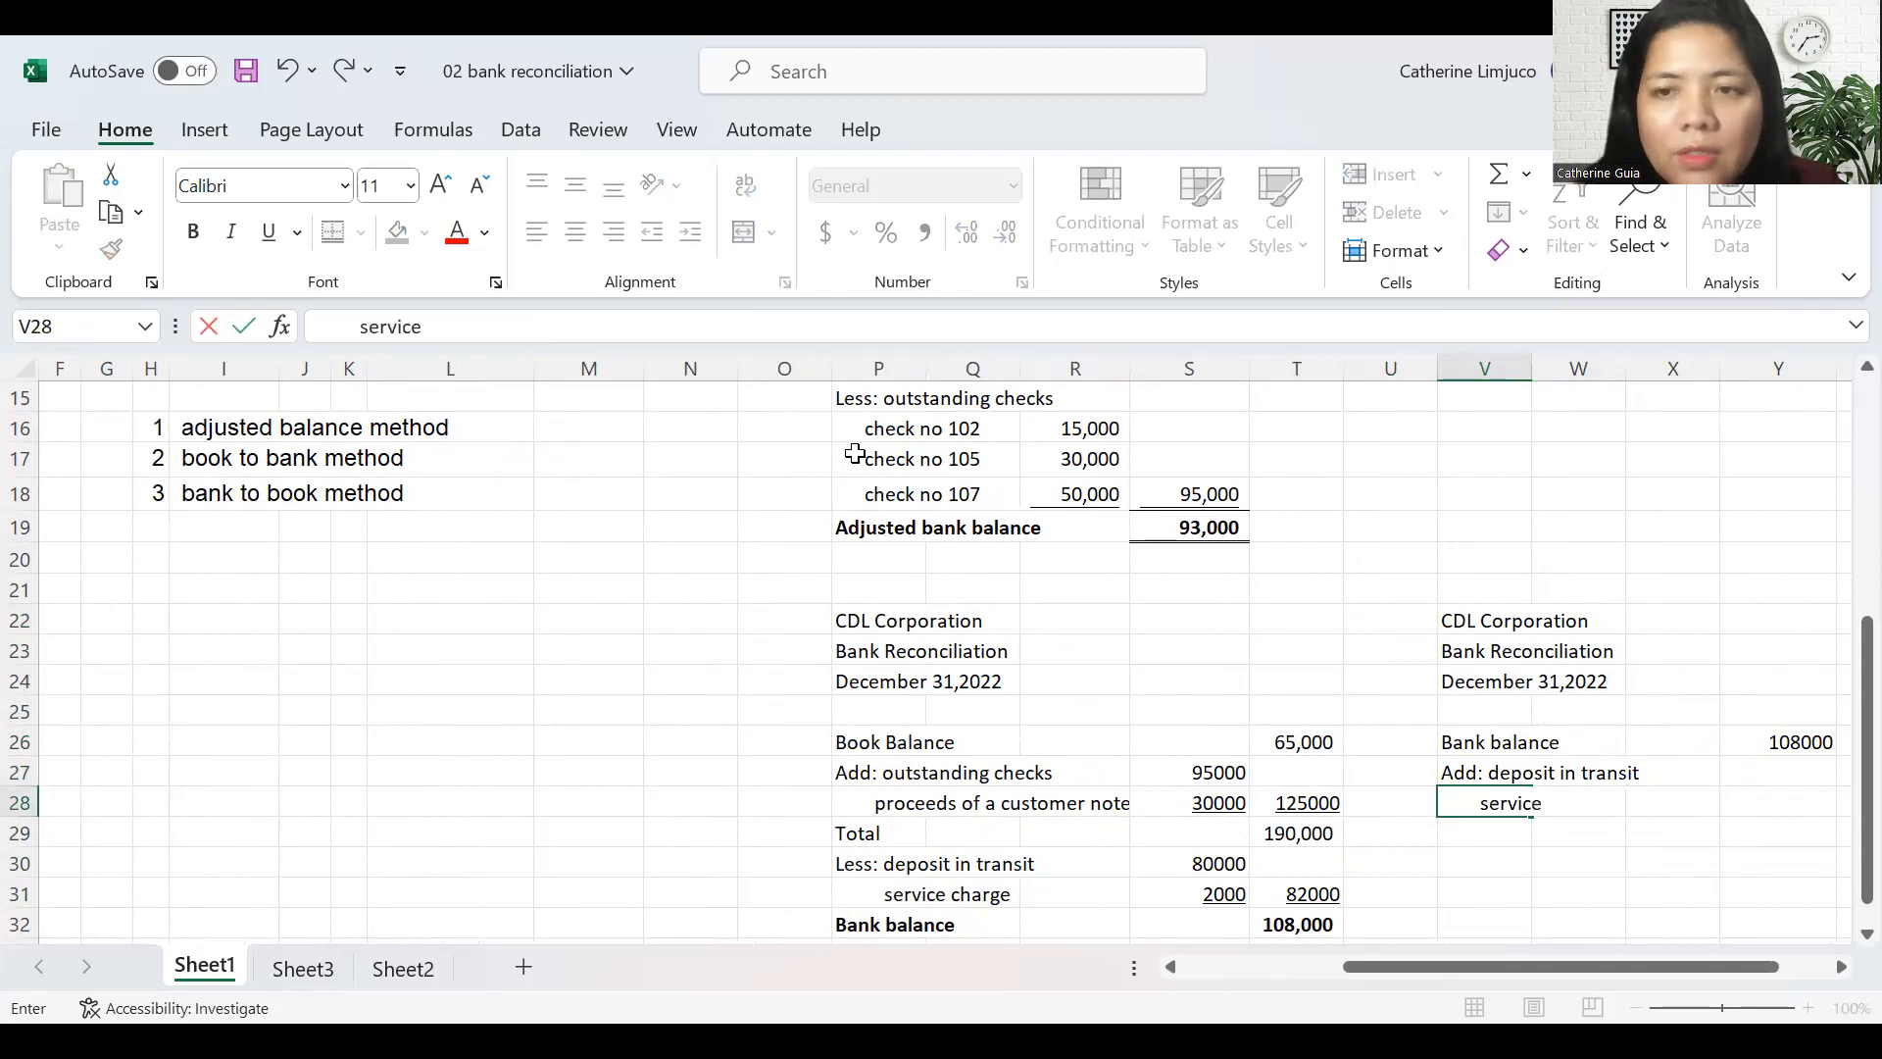
pyautogui.press('Return')
# - Move the bank balance amount from Y26 to Z26
pyautogui.press('Up')
pyautogui.press('Up')
pyautogui.press('Right')
pyautogui.press('Right')
pyautogui.press('Right')
pyautogui.press('Right')
pyautogui.press('Up')
pyautogui.press('Left')
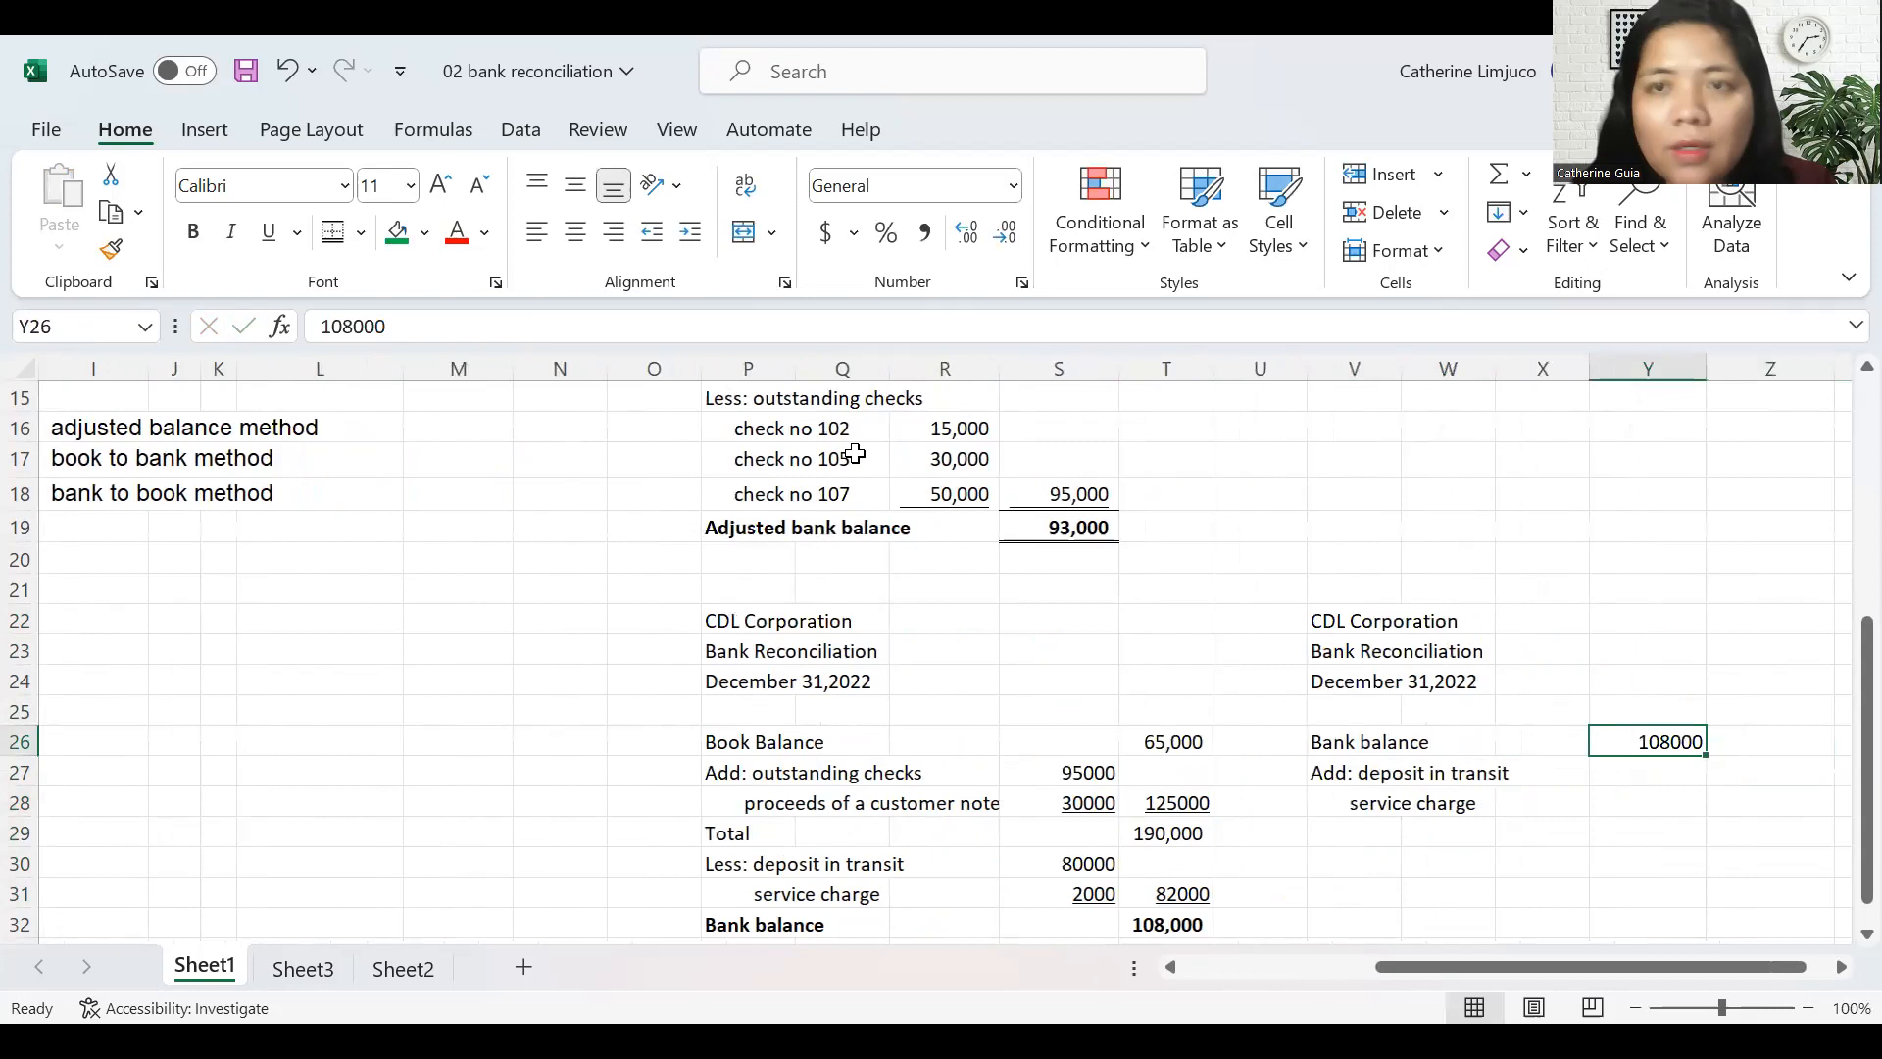
pyautogui.hotkey('ctrl', 'x')
pyautogui.press('Right')
pyautogui.press('Return')
# - Copy the deposit in transit and service charge amounts from S30:S31 to Y27:Y28
pyautogui.press('Left')
pyautogui.press('Left')
pyautogui.press('Down')
pyautogui.press('Right')
pyautogui.press('Left')
pyautogui.press('Left')
pyautogui.press('Left')
pyautogui.press('Left')
pyautogui.press('Left')
pyautogui.press('Left')
pyautogui.press('Down')
pyautogui.press('Down')
pyautogui.press('Down')
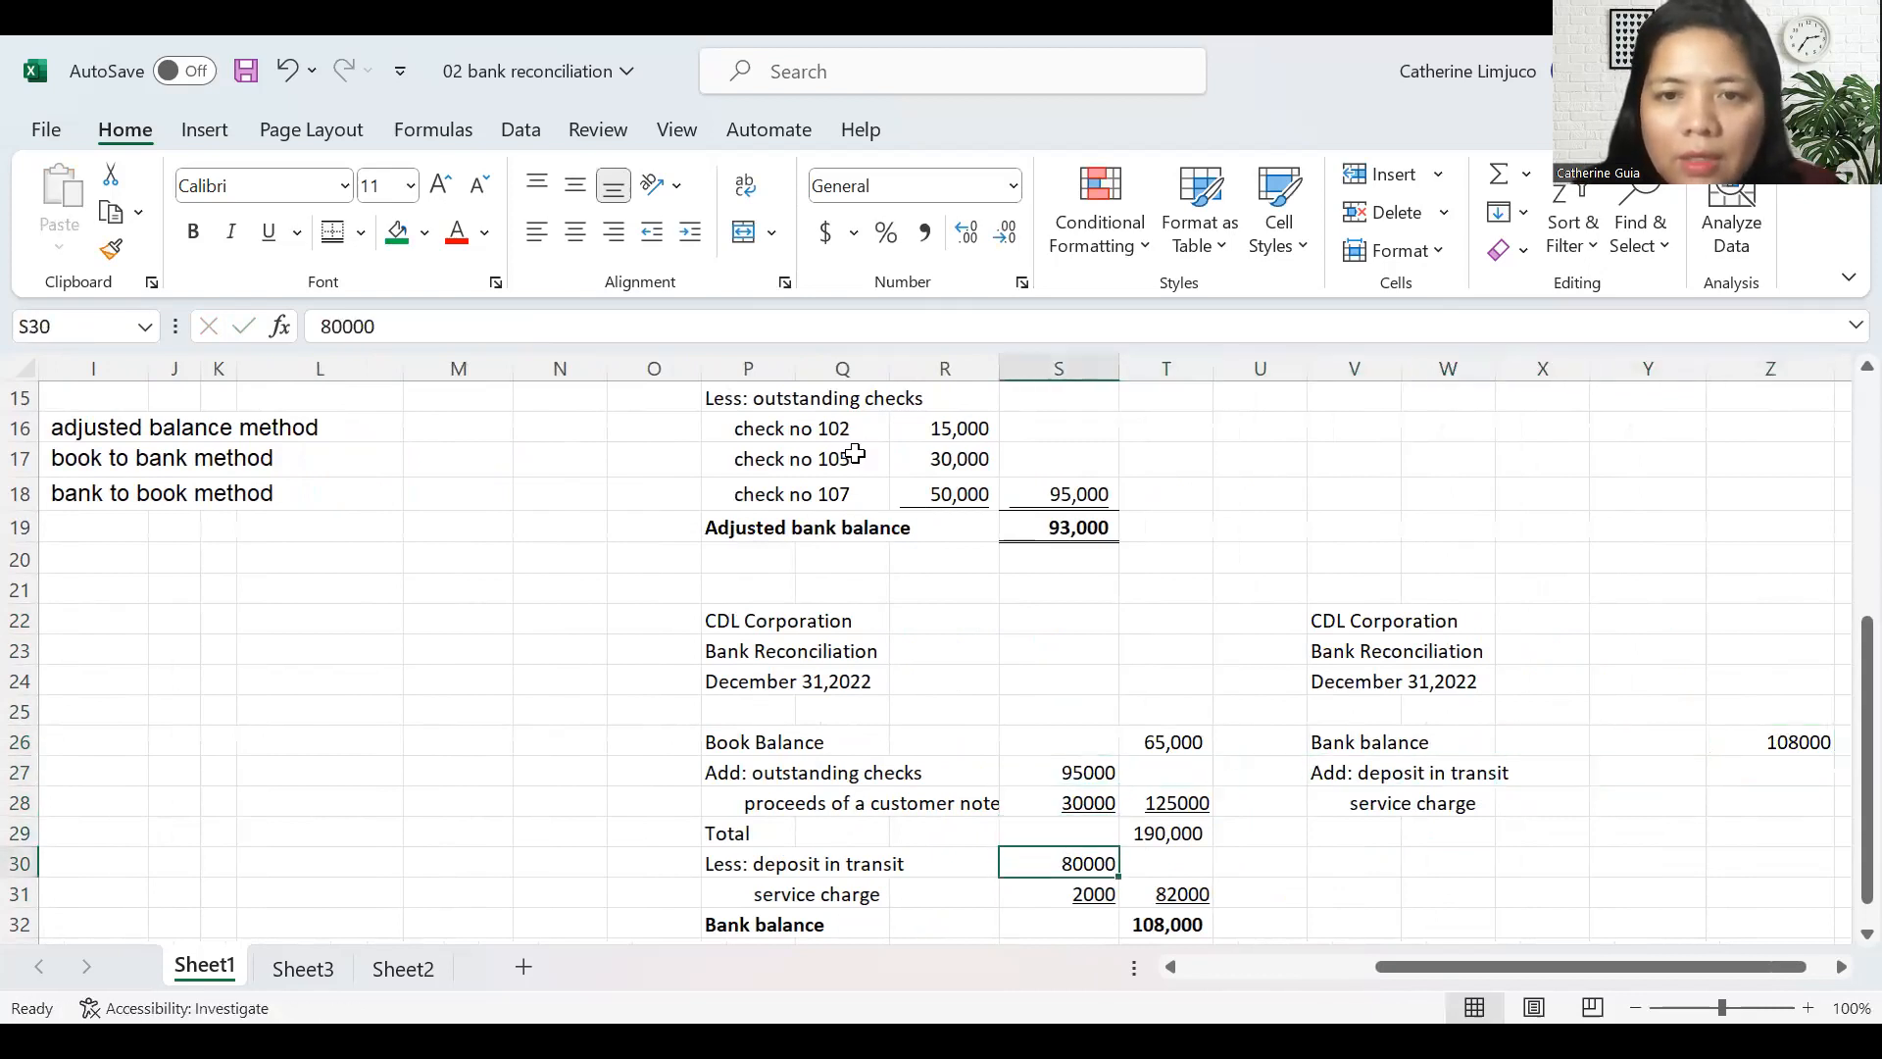
pyautogui.hotkey('shift', 'Down')
pyautogui.hotkey('ctrl', 'c')
pyautogui.press('Right')
pyautogui.press('Right')
pyautogui.press('Right')
pyautogui.press('Right')
pyautogui.press('Right')
pyautogui.press('Up')
pyautogui.press('Up')
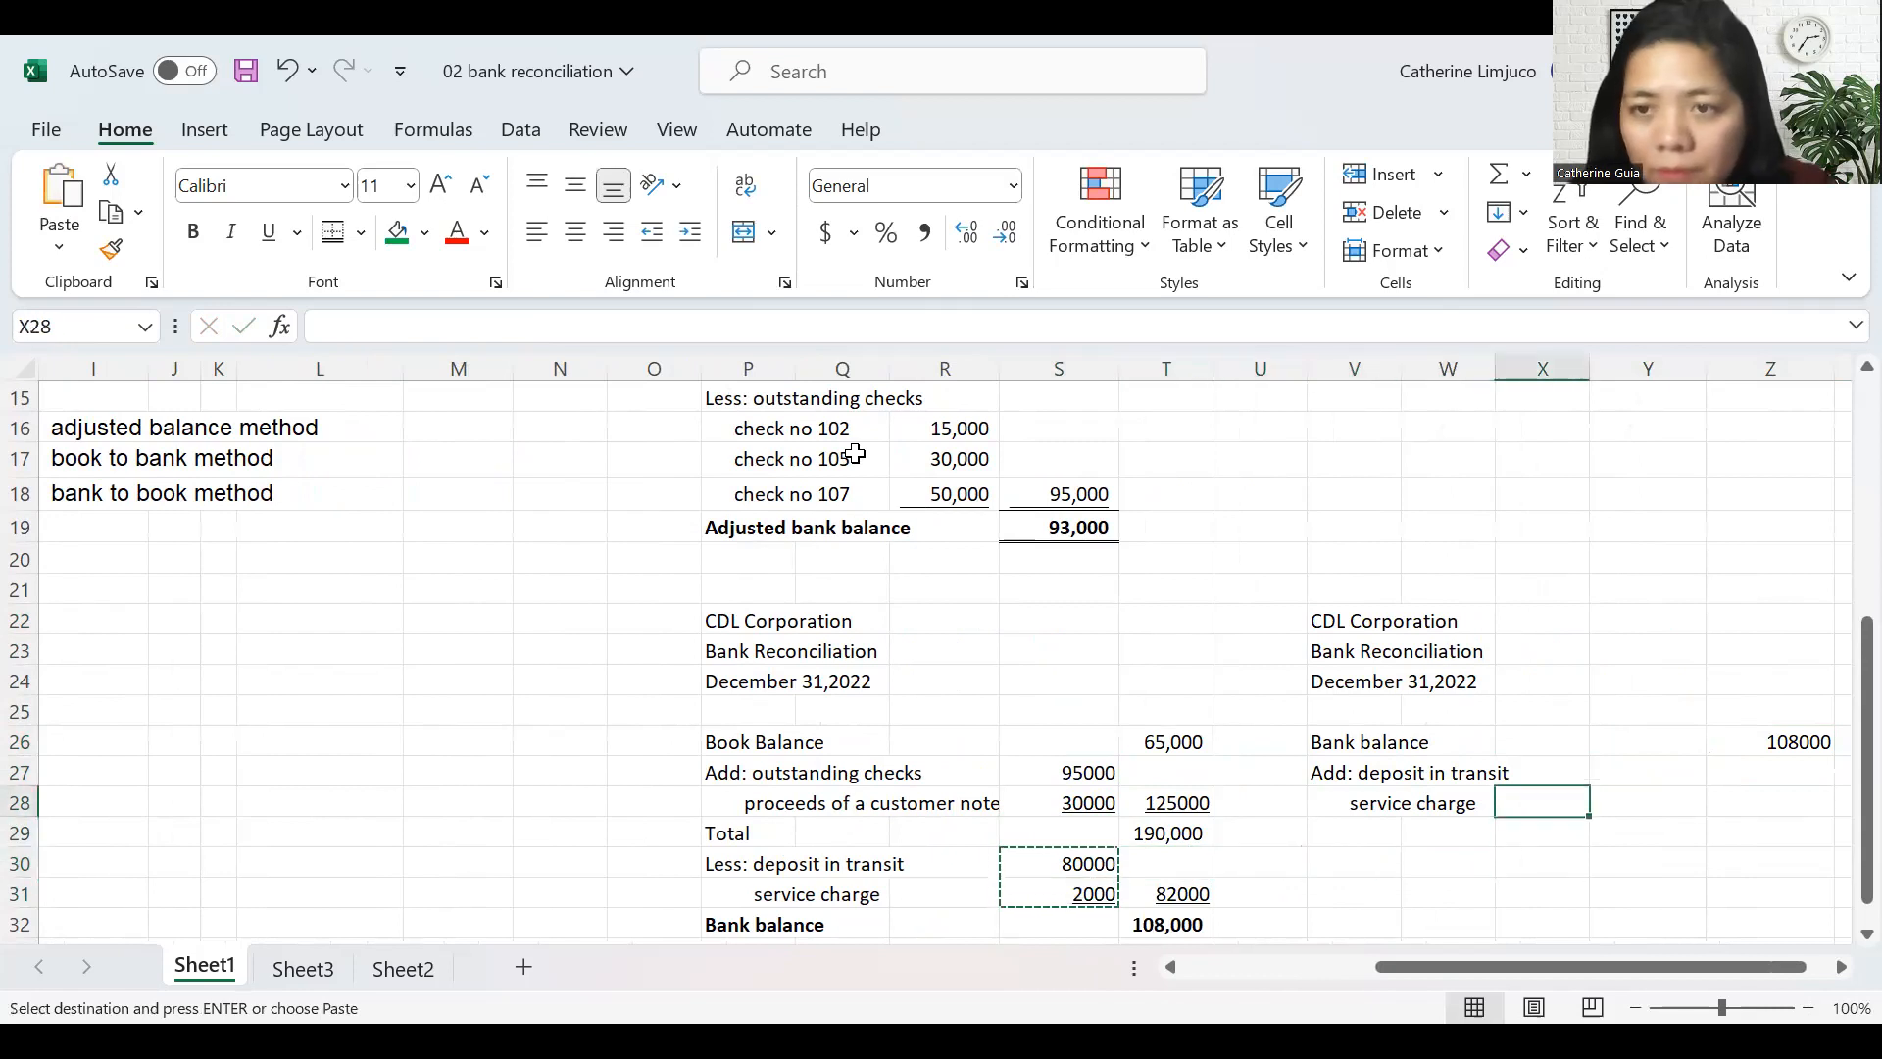
pyautogui.press('Right')
pyautogui.press('Up')
pyautogui.hotkey('ctrl', 'v')
# - Sum the deposit in transit and service charge in Z28 with the formula =Y28+Y27
pyautogui.press('Down')
pyautogui.press('Right')
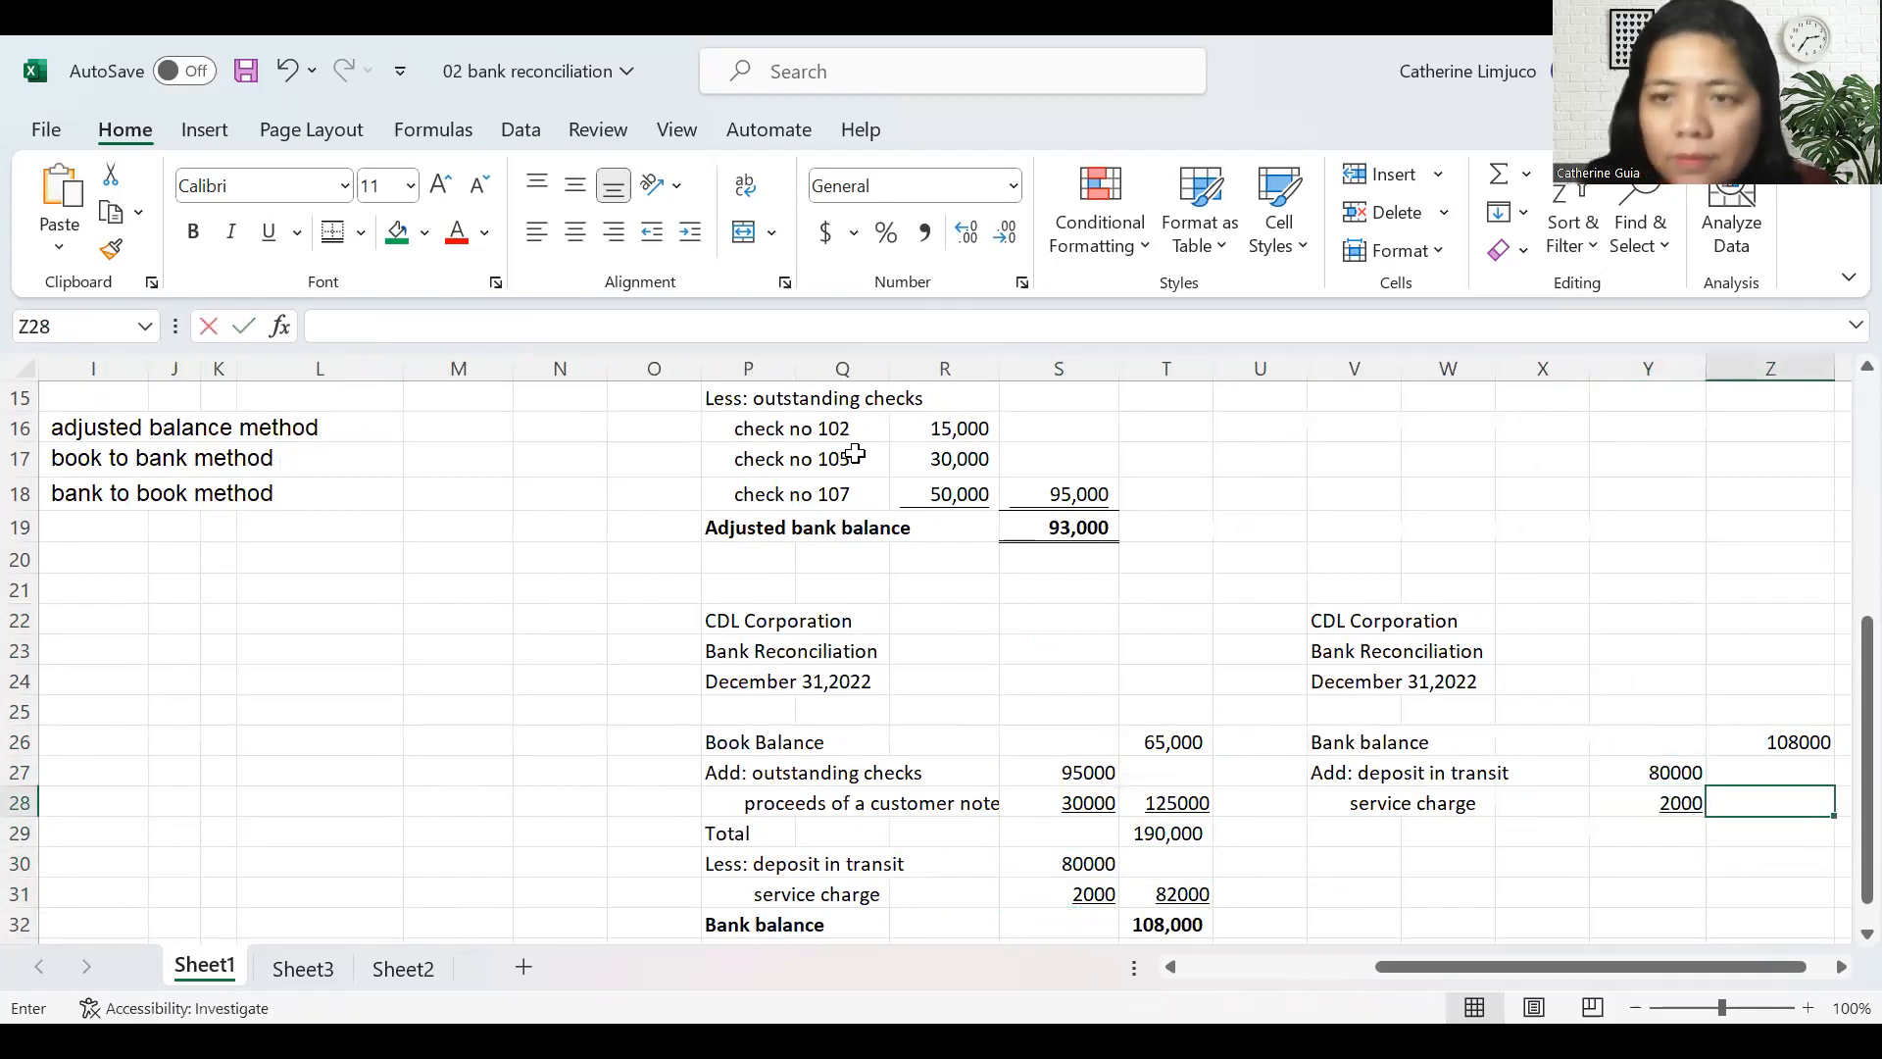
pyautogui.write('=')
pyautogui.press('Left')
pyautogui.write('+')
pyautogui.press('Up')
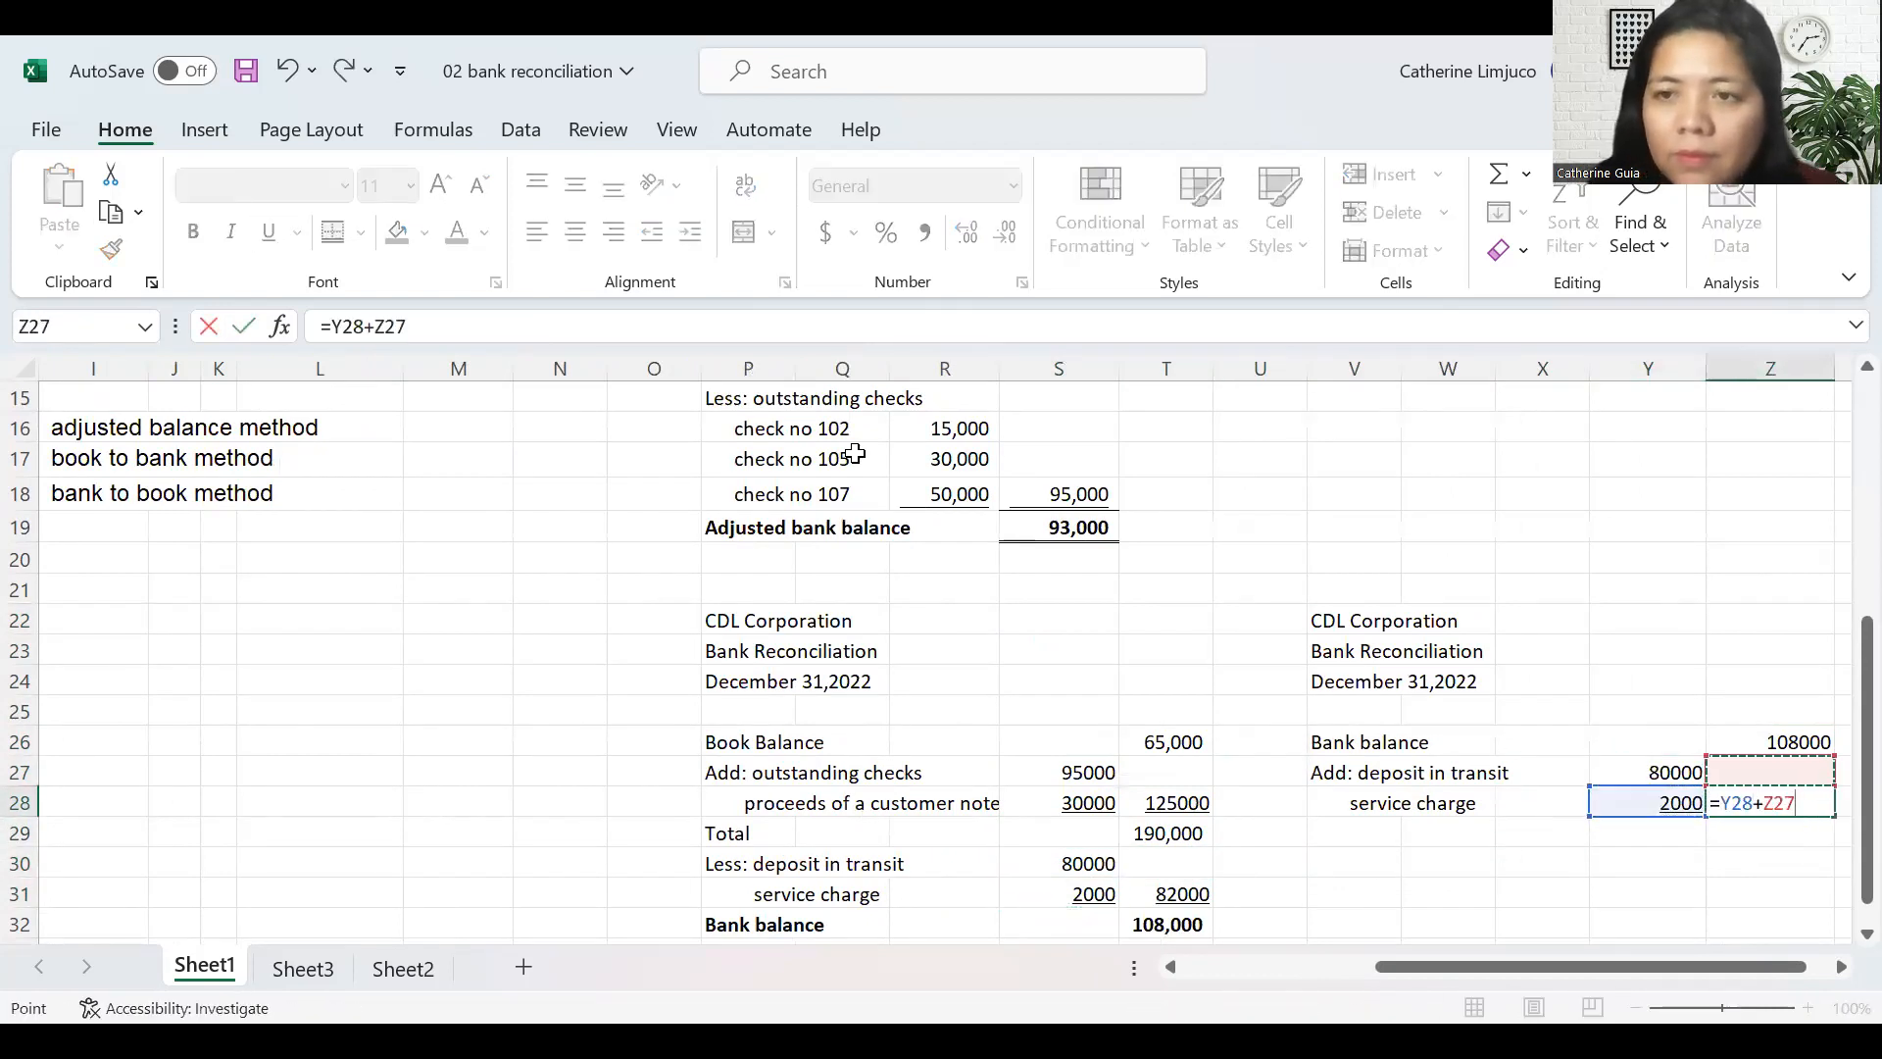
pyautogui.press('Left')
pyautogui.press('Return')
# - Label the row below the service charge "total" in V29
pyautogui.press('Left')
pyautogui.press('Left')
pyautogui.press('Left')
pyautogui.press('Left')
pyautogui.press('Left')
pyautogui.press('Right')
pyautogui.write('total')
pyautogui.press('Return')
# - Calculate the total in Z29 by adding the bank balance in Z26 and the summed additions in Z28
pyautogui.press('Up')
pyautogui.press('Right')
pyautogui.press('Right')
pyautogui.press('Right')
pyautogui.press('Right')
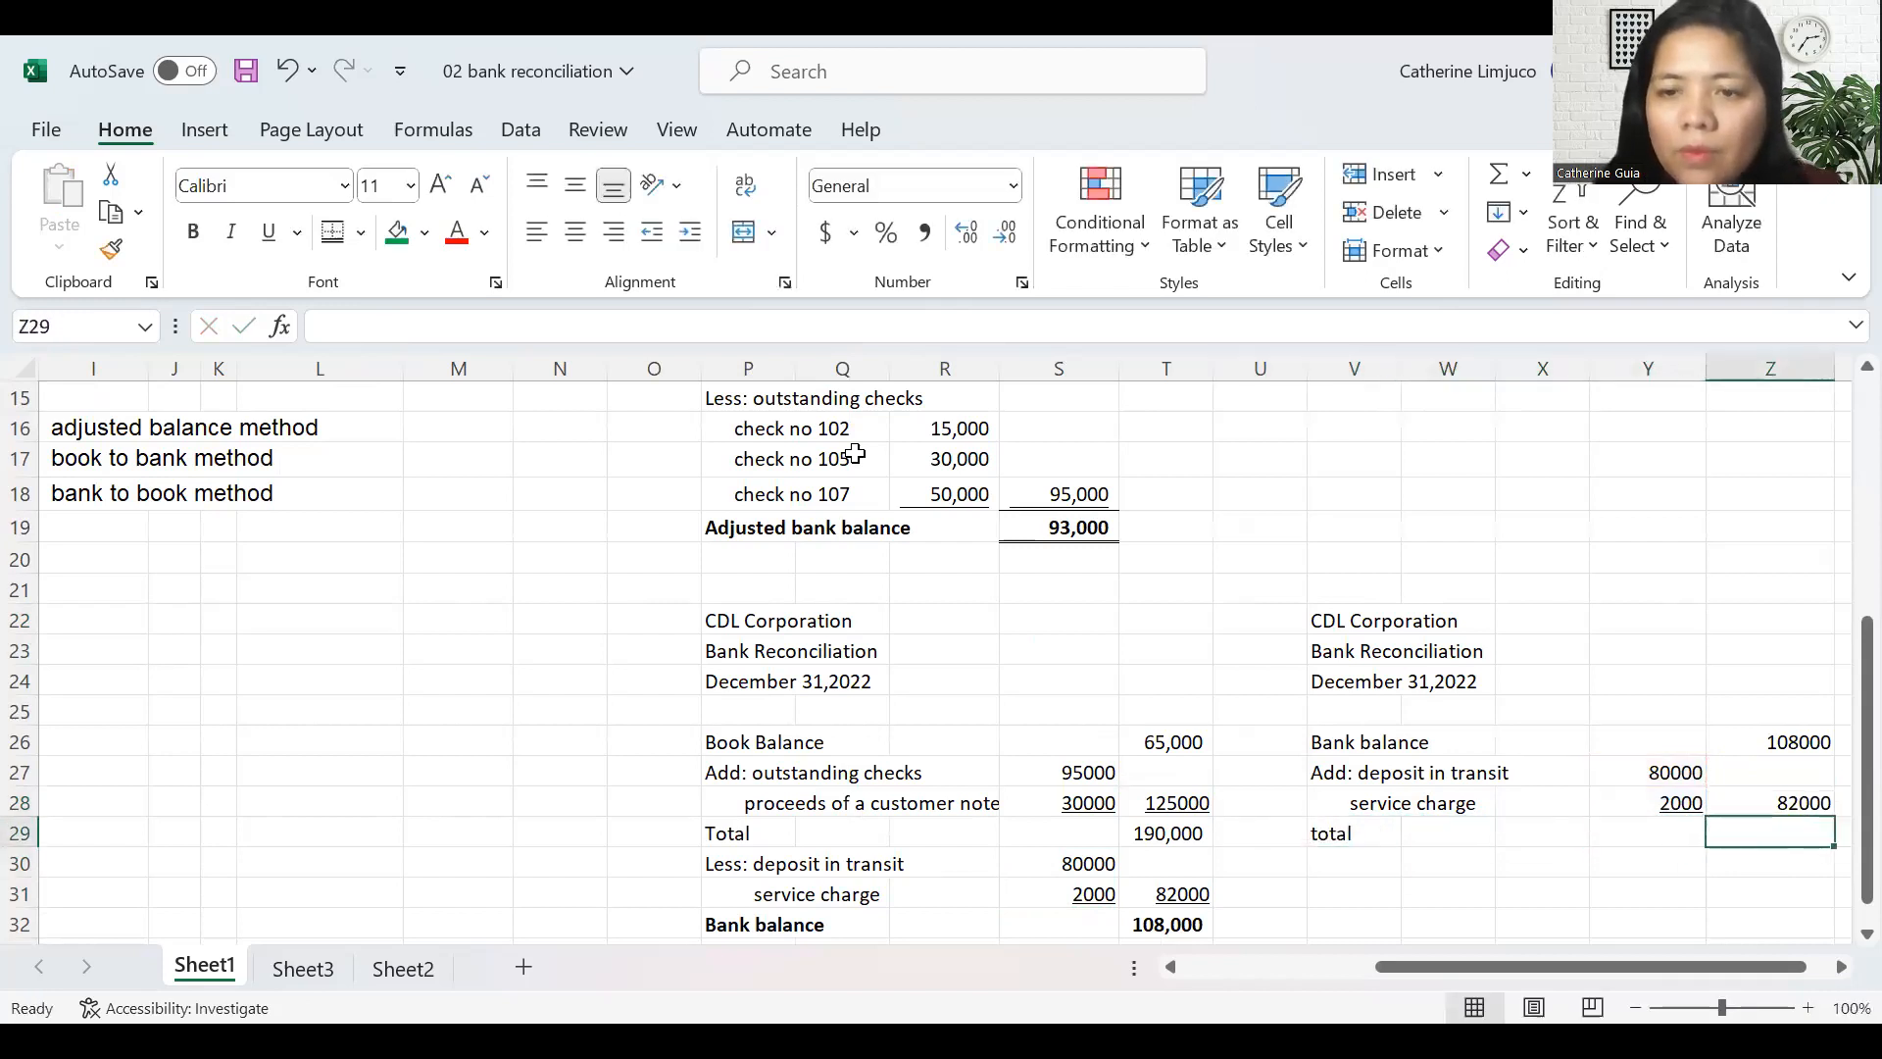
pyautogui.write('=')
pyautogui.press('Escape')
pyautogui.write('=')
pyautogui.press('Up')
pyautogui.press('Up')
pyautogui.press('Up')
pyautogui.write('+')
pyautogui.press('Up')
pyautogui.press('Return')
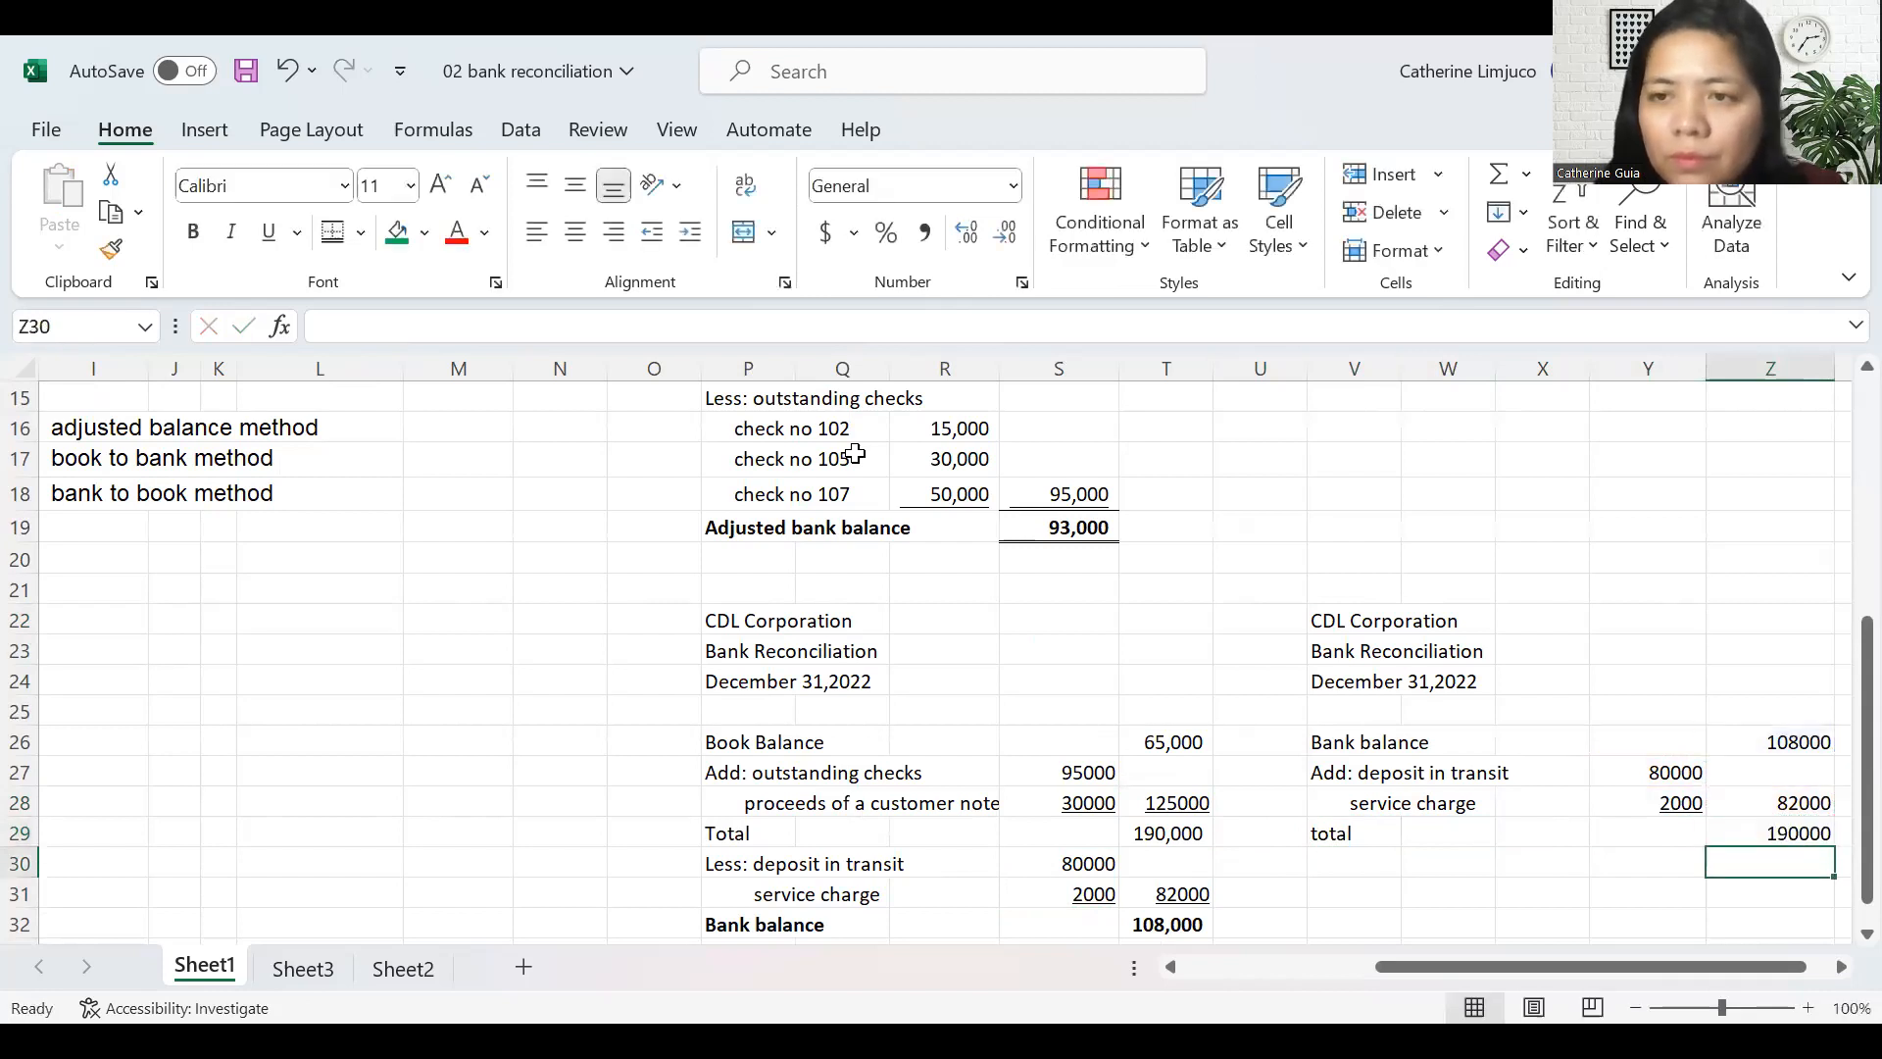
# - Enter the deductions label "Less:" in V30
pyautogui.press('Left')
pyautogui.press('Left')
pyautogui.press('Left')
pyautogui.press('Left')
pyautogui.write('Less')
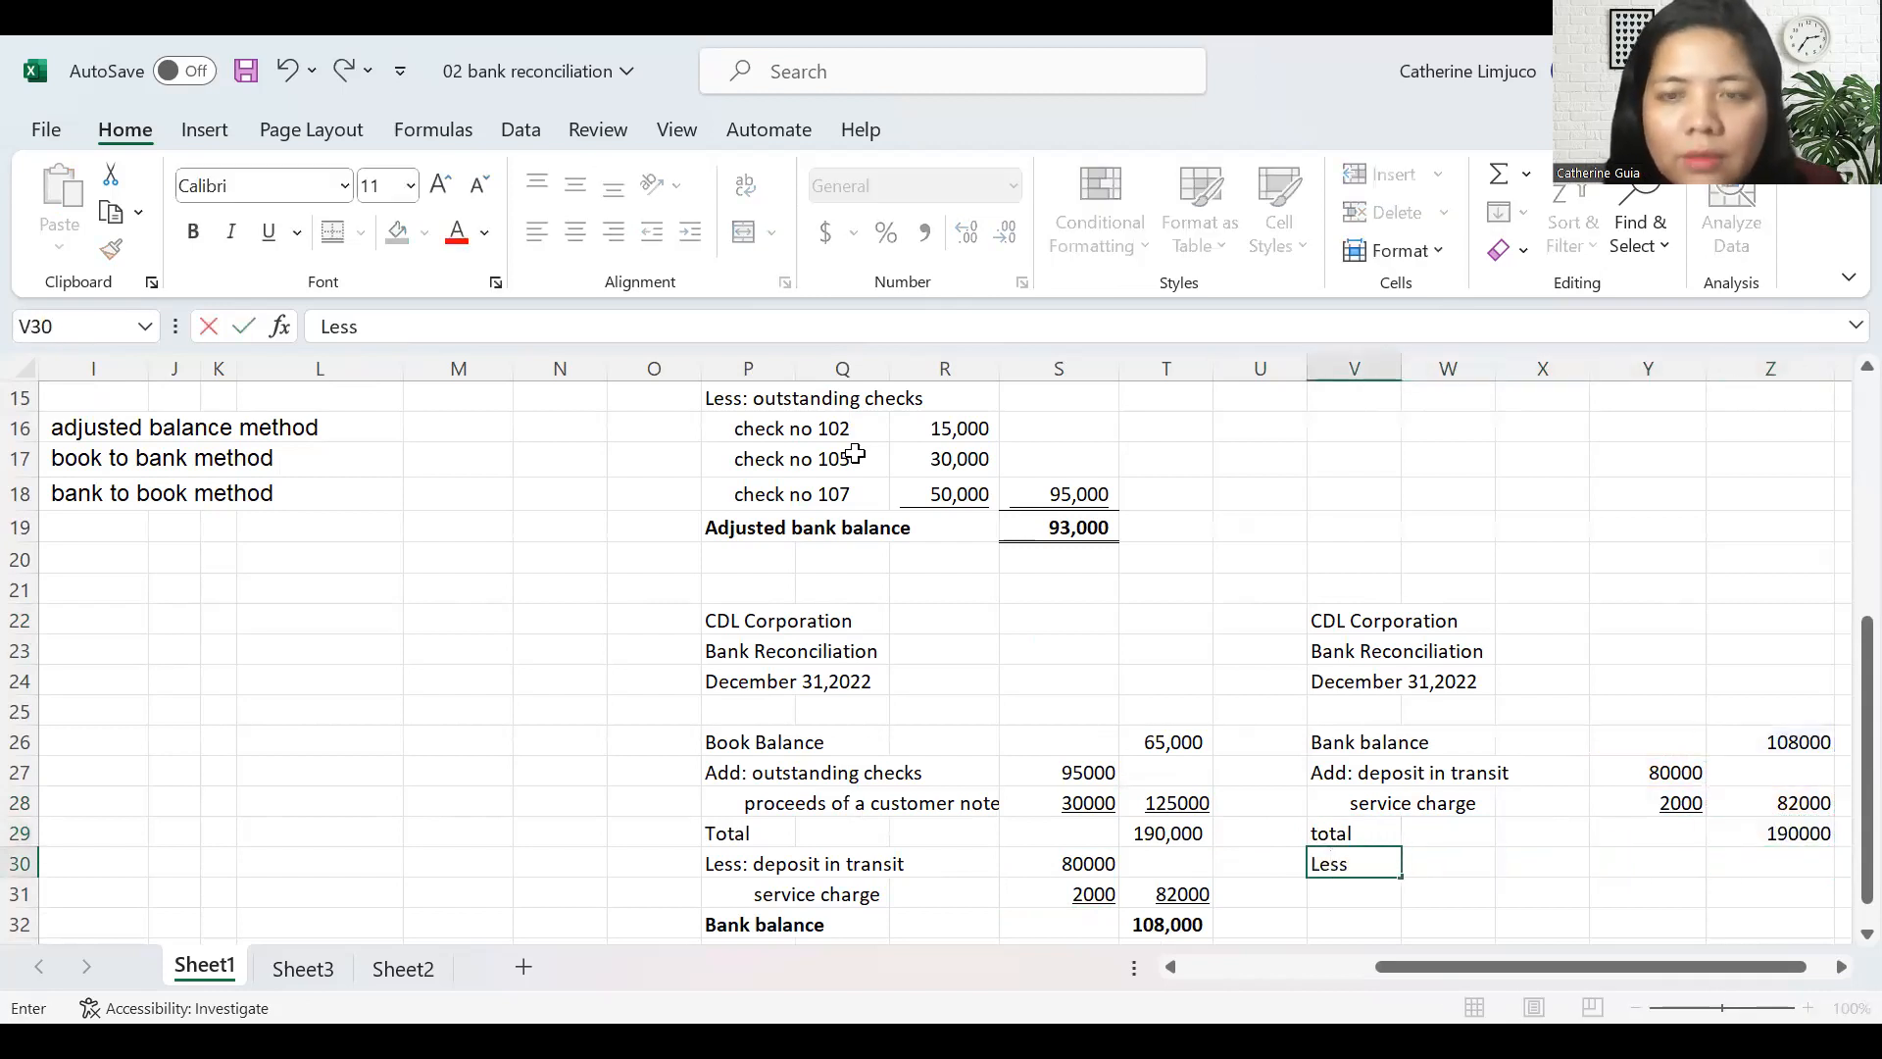
pyautogui.press('Return')
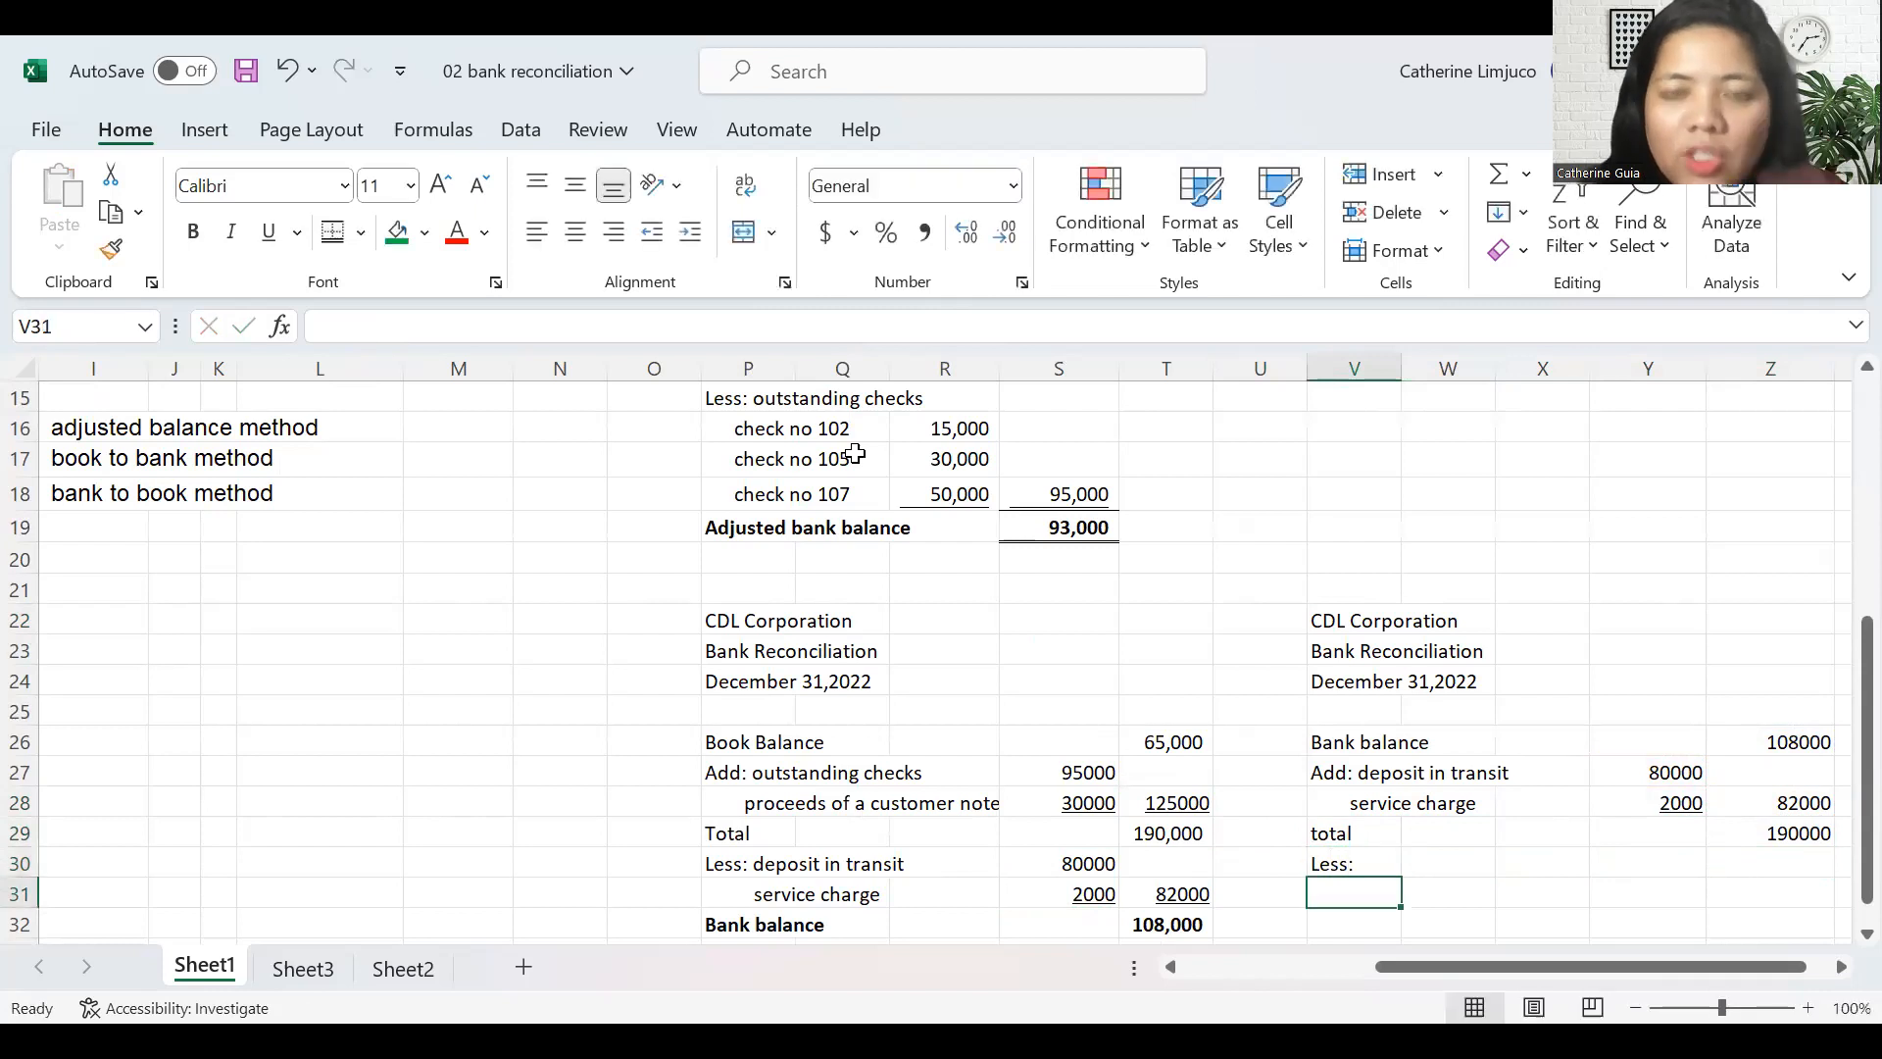
# - Copy the outstanding checks and customer note proceeds labels from P27:P28 into the deductions rows V30:V31
pyautogui.press('Up')
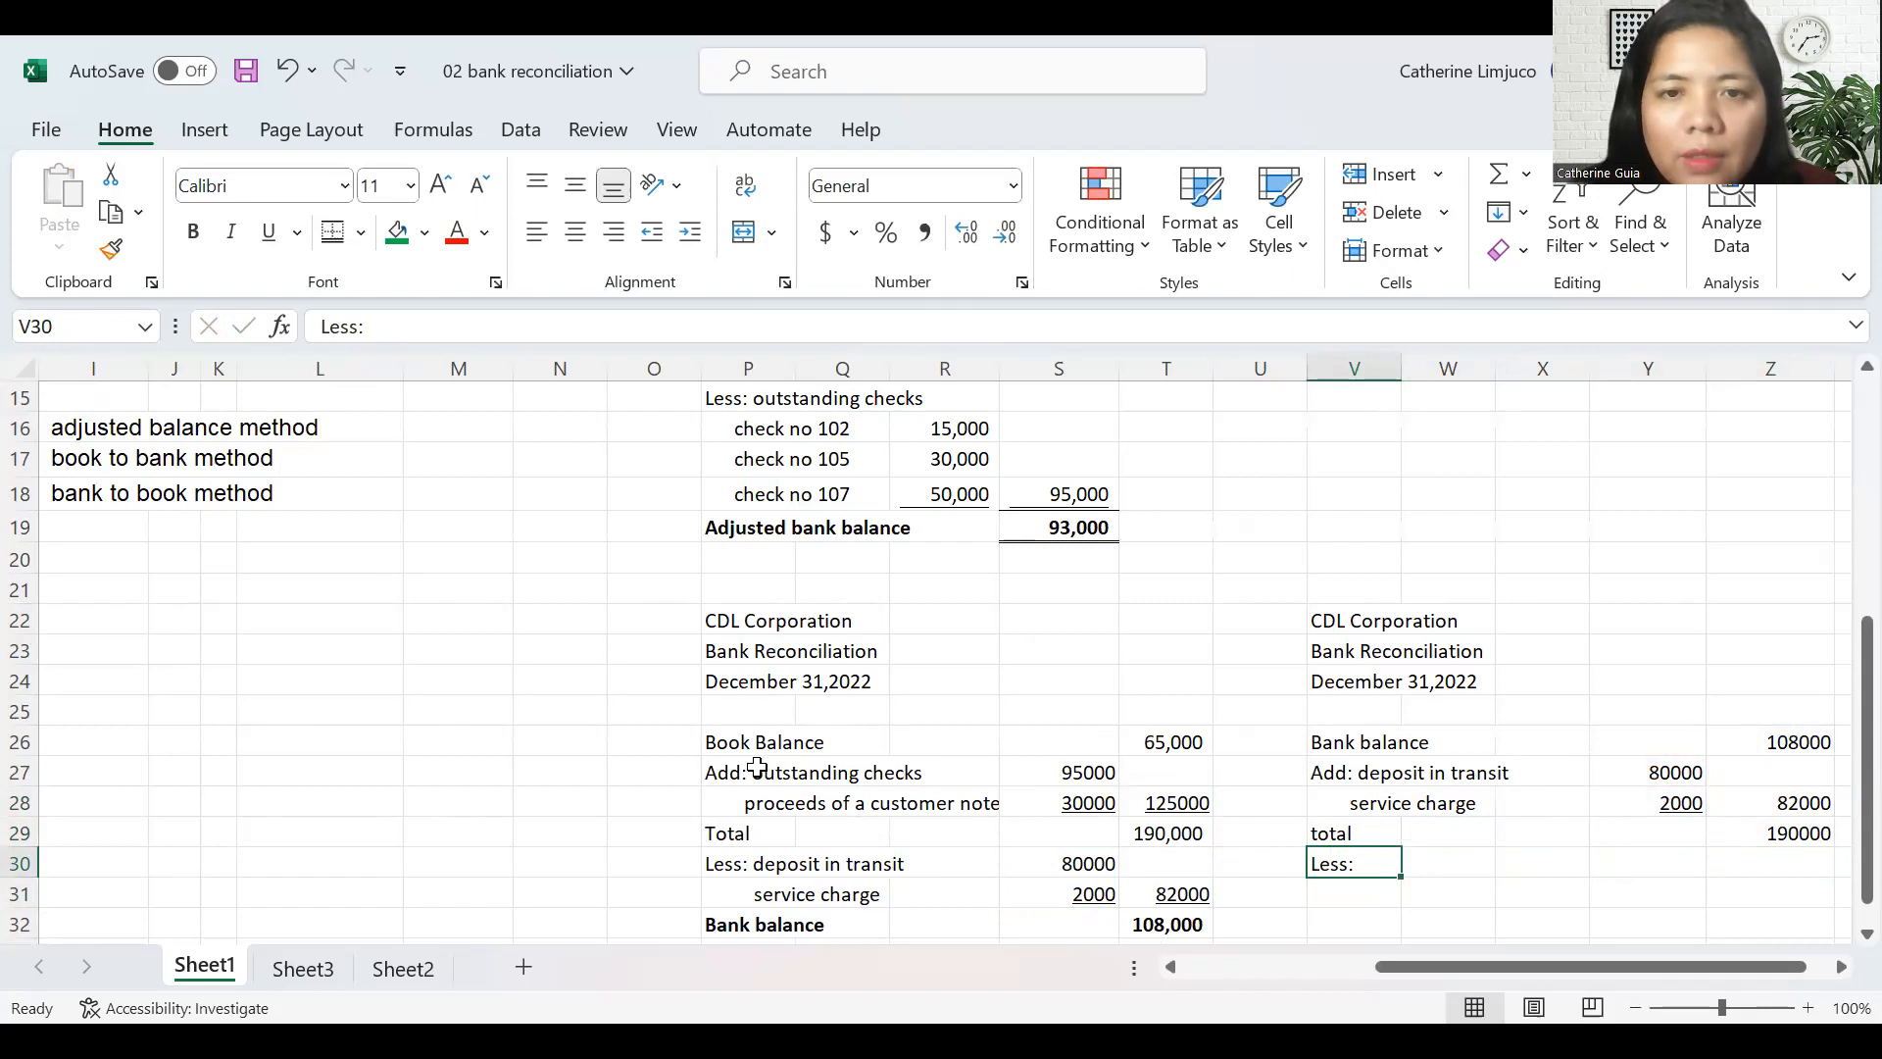
pyautogui.moveTo(742, 770); pyautogui.dragTo(742, 768)
pyautogui.hotkey('ctrl', 'c')
pyautogui.press('Right')
pyautogui.press('Right')
pyautogui.press('Right')
pyautogui.press('Right')
pyautogui.press('Right')
pyautogui.press('Right')
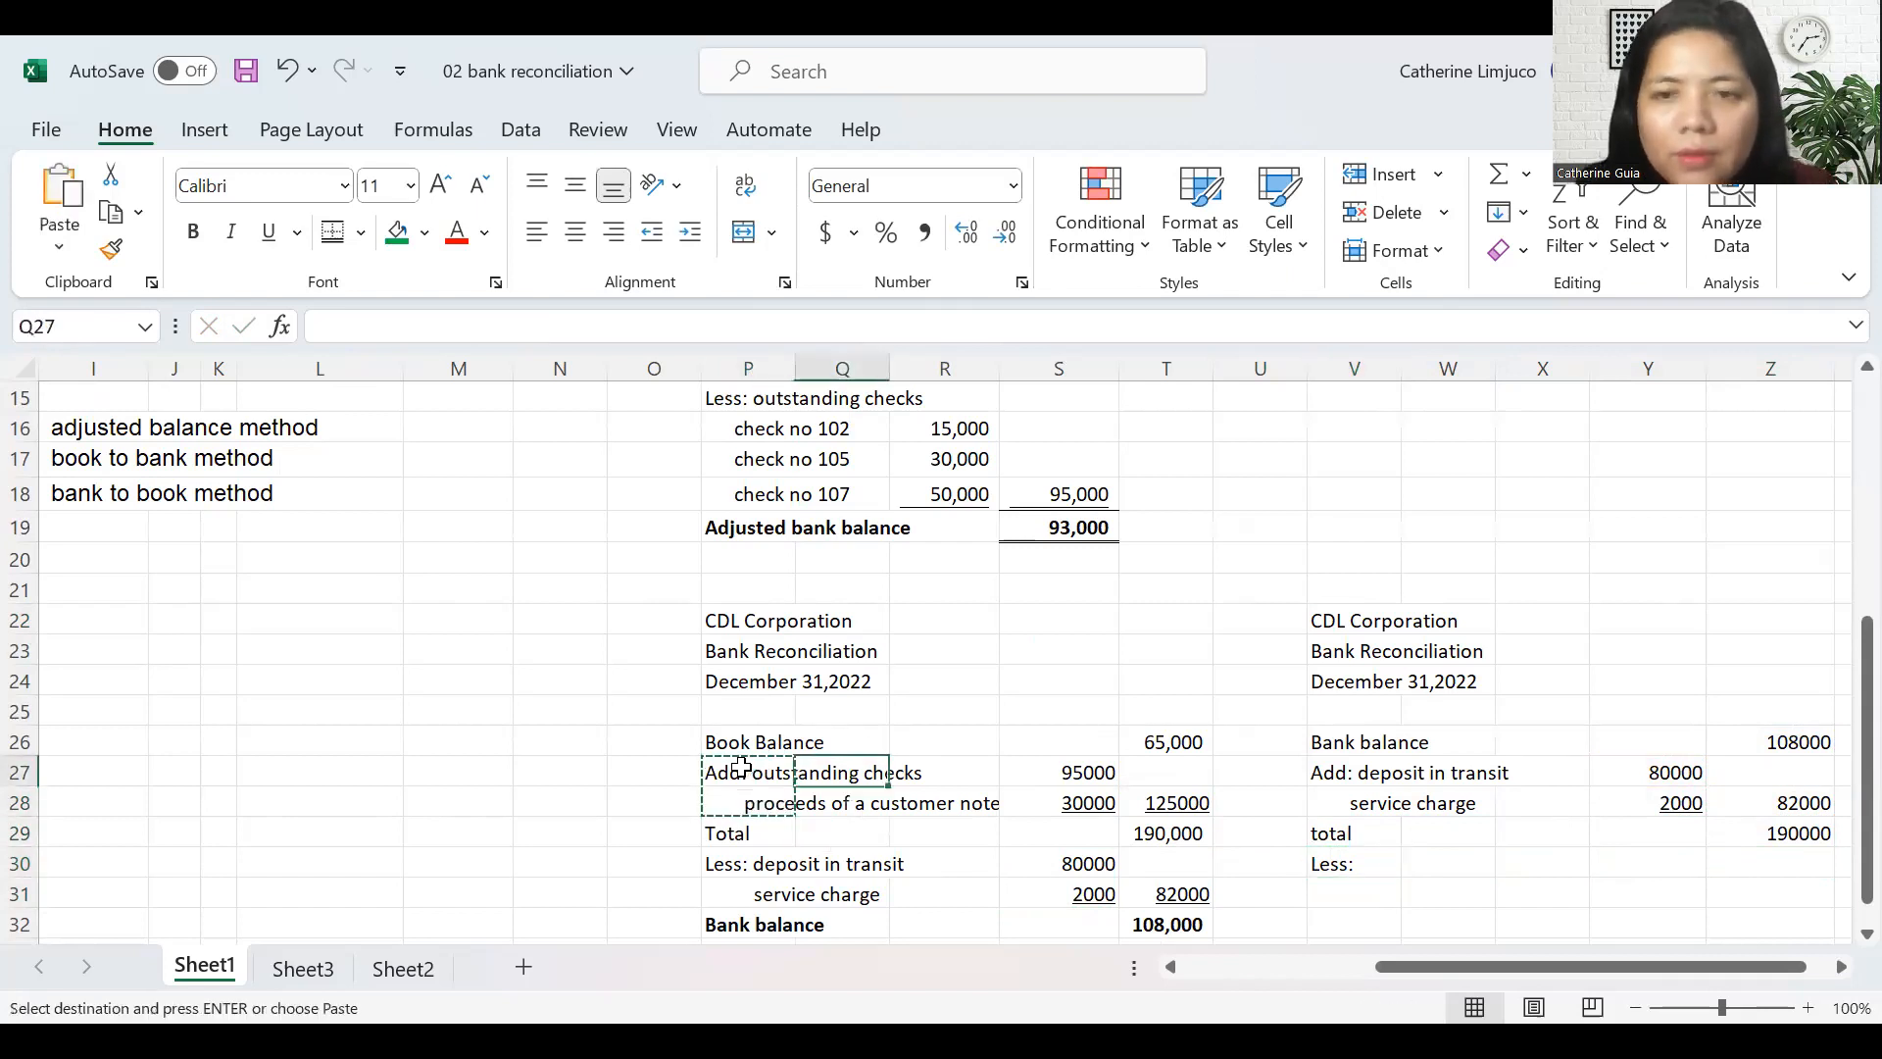
pyautogui.press('Down')
pyautogui.press('Down')
pyautogui.press('Down')
pyautogui.hotkey('ctrl', 'v')
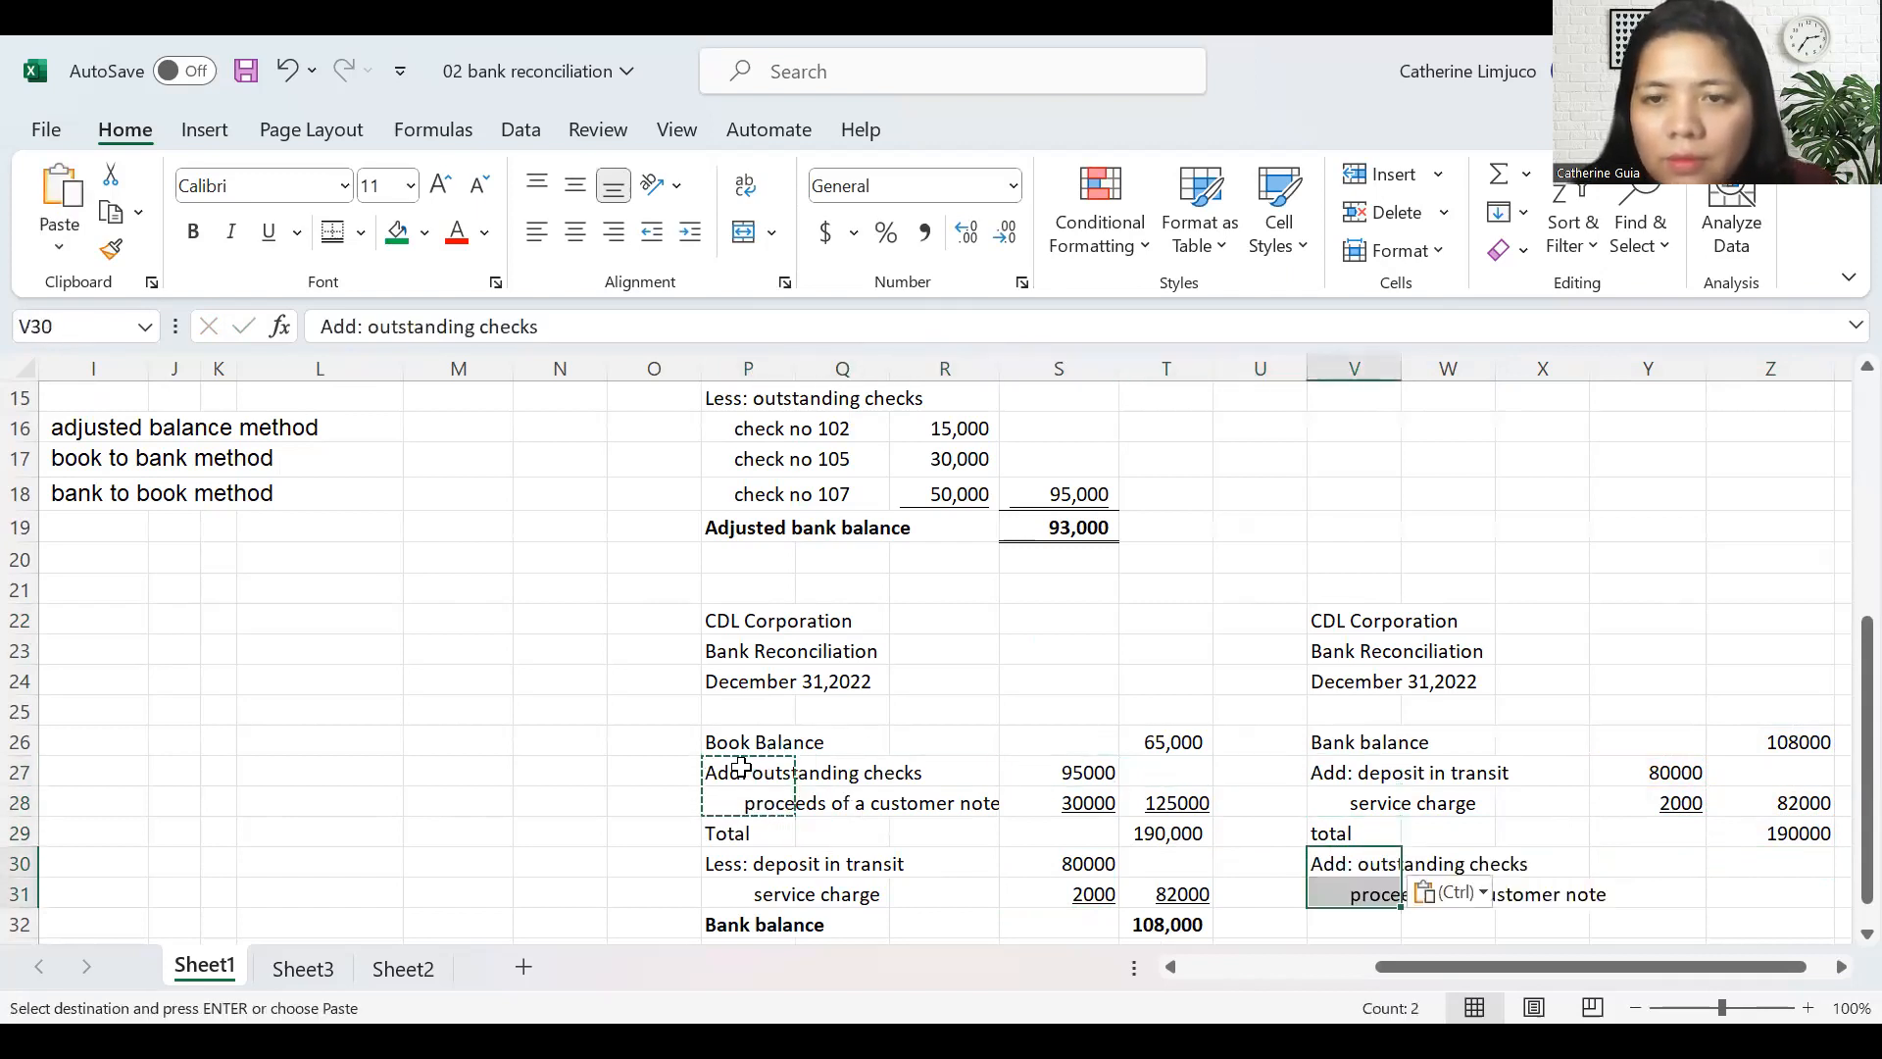
# - Change the V30 label to "Less: outstanding checks"
pyautogui.click(362, 336)
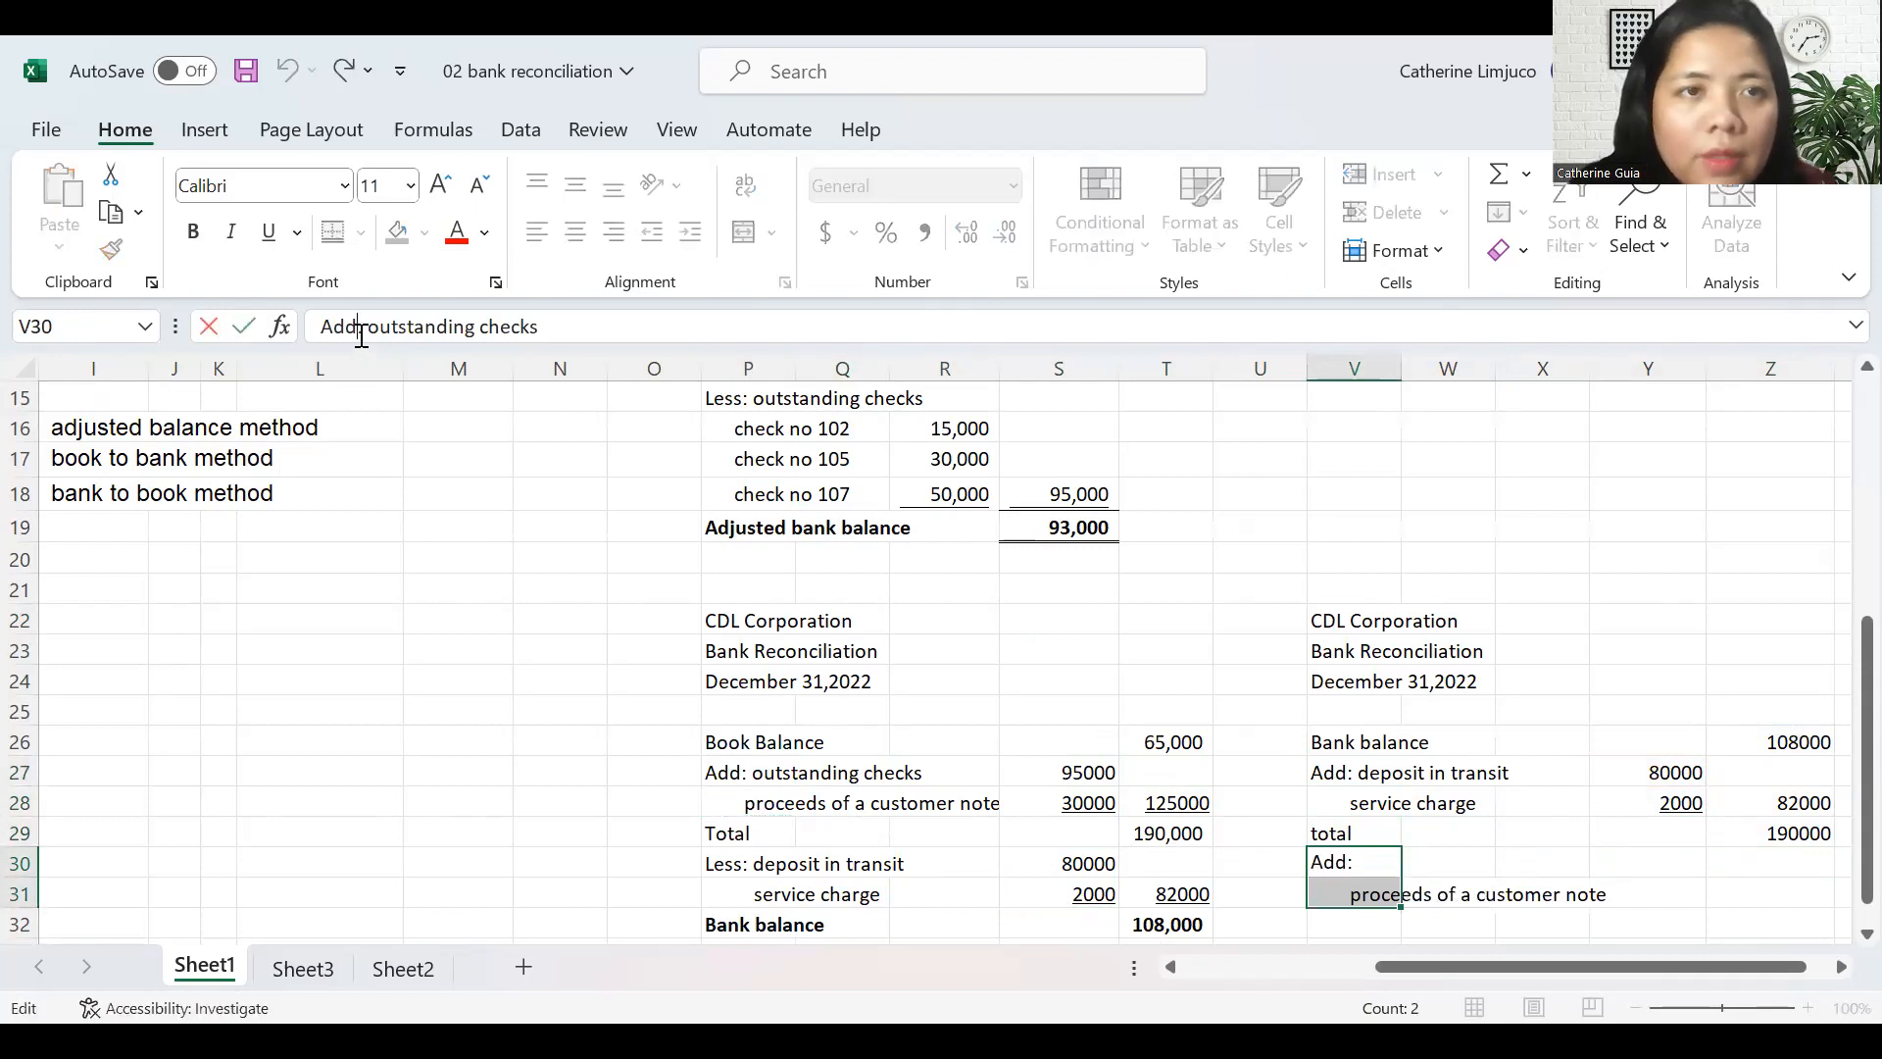
pyautogui.press('BackSpace')
pyautogui.press('BackSpace')
pyautogui.press('BackSpace')
pyautogui.write('Less')
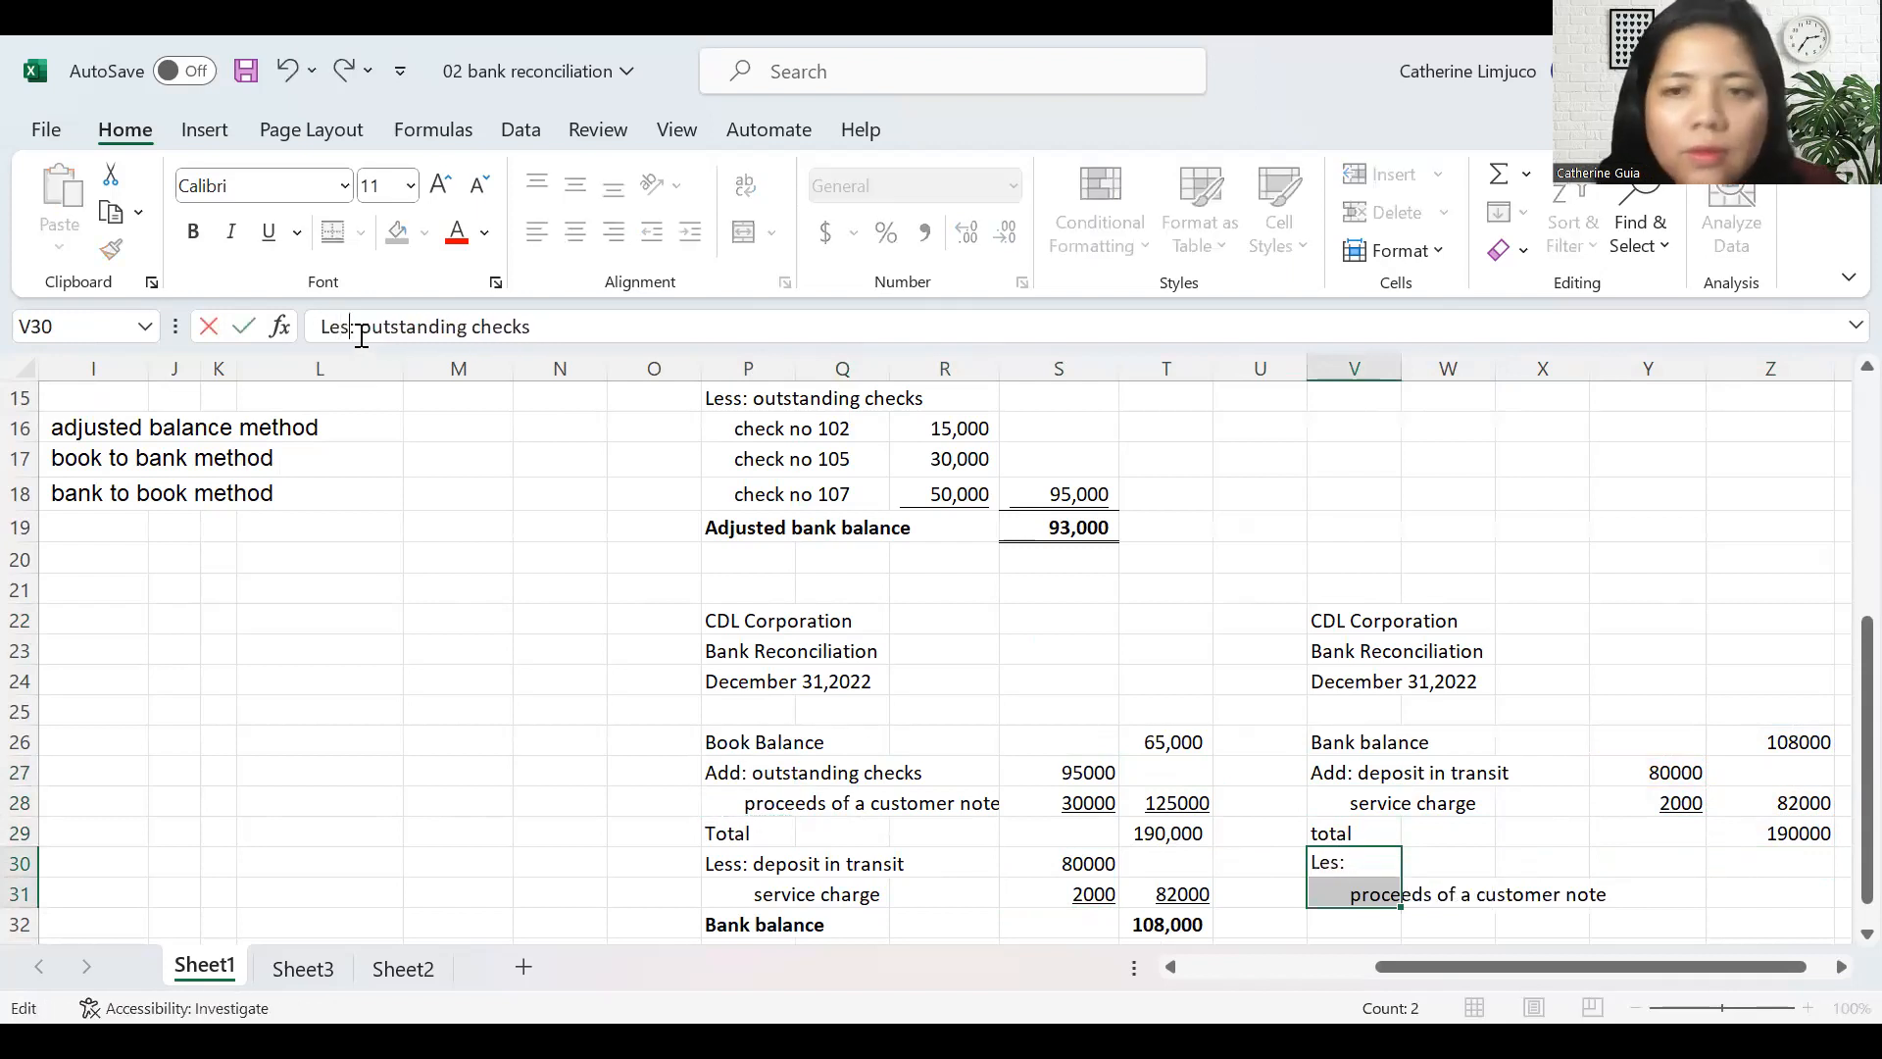
pyautogui.press('Return')
# - Enter 95000 for outstanding checks in Y30 and 30000 for the customer note proceeds in Y31, underlining the latter
pyautogui.press('Right')
pyautogui.press('Right')
pyautogui.press('Right')
pyautogui.press('Up')
pyautogui.write('95000')
pyautogui.press('Return')
pyautogui.write('3000')
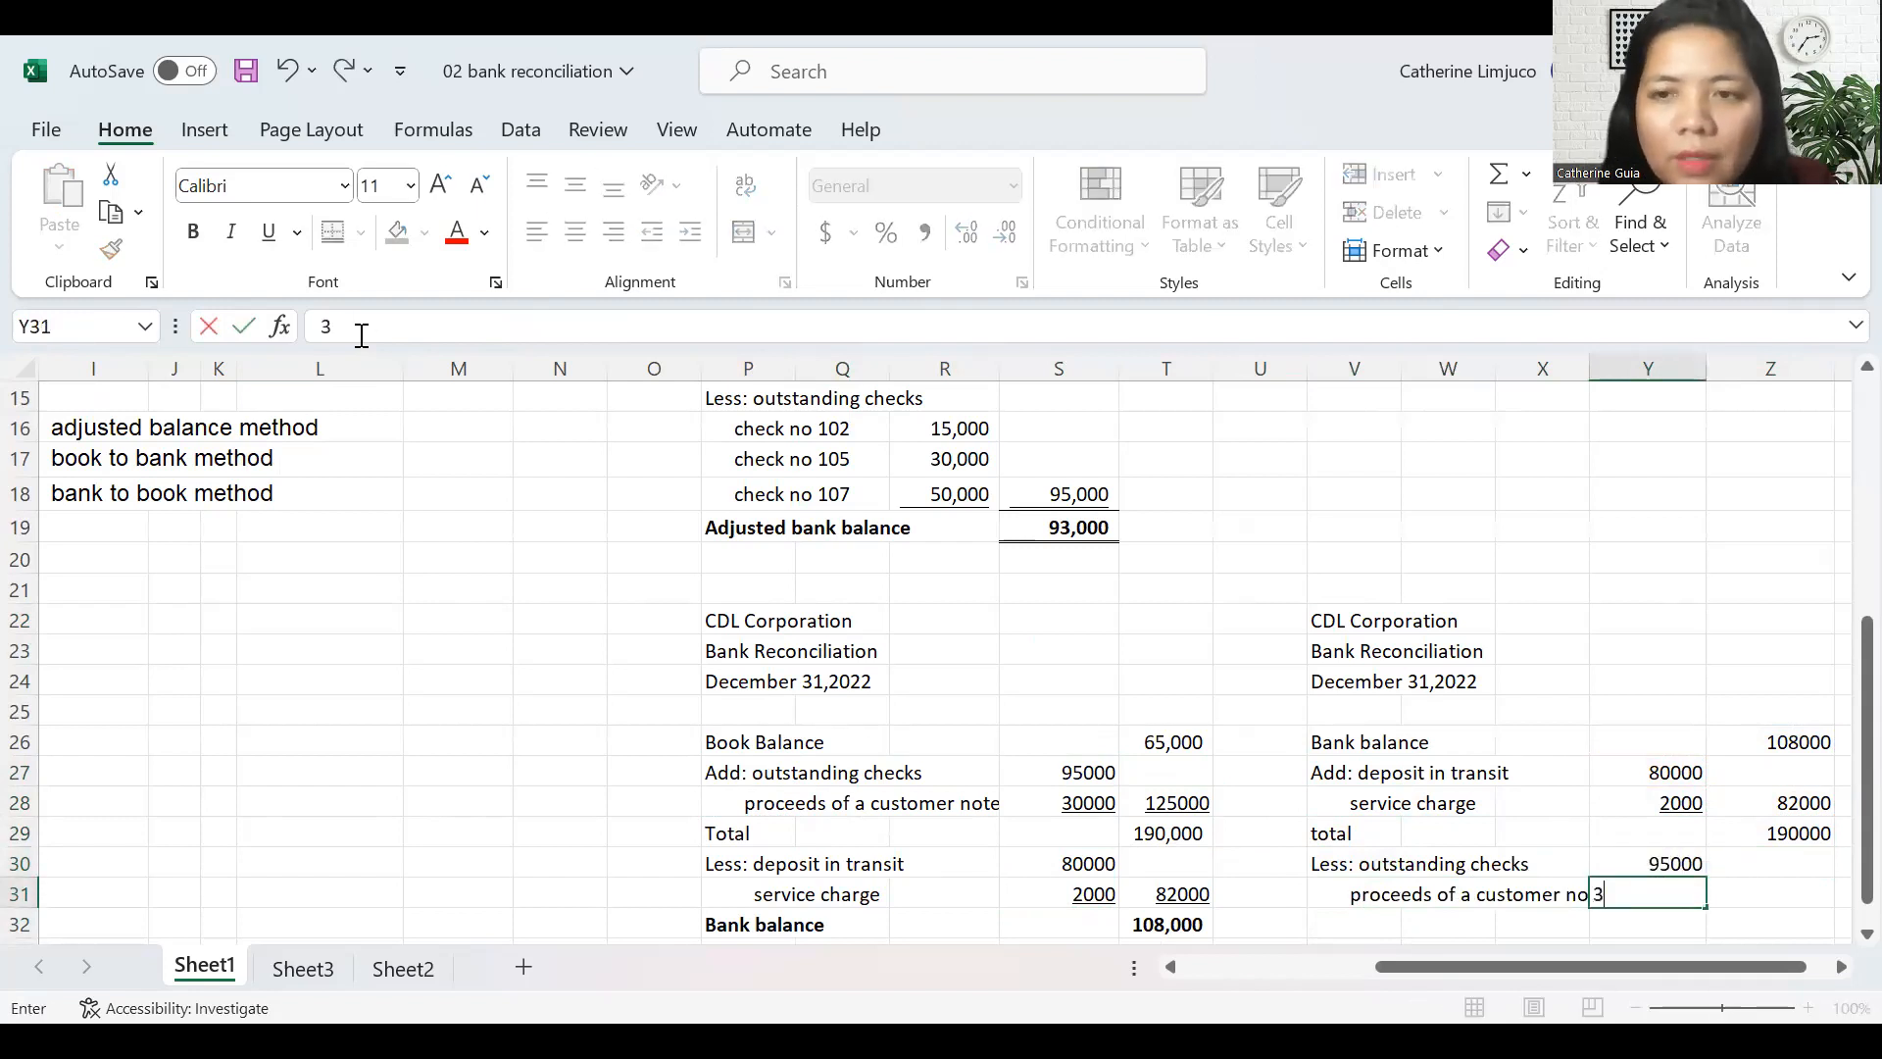
pyautogui.press('Return')
pyautogui.press('Up')
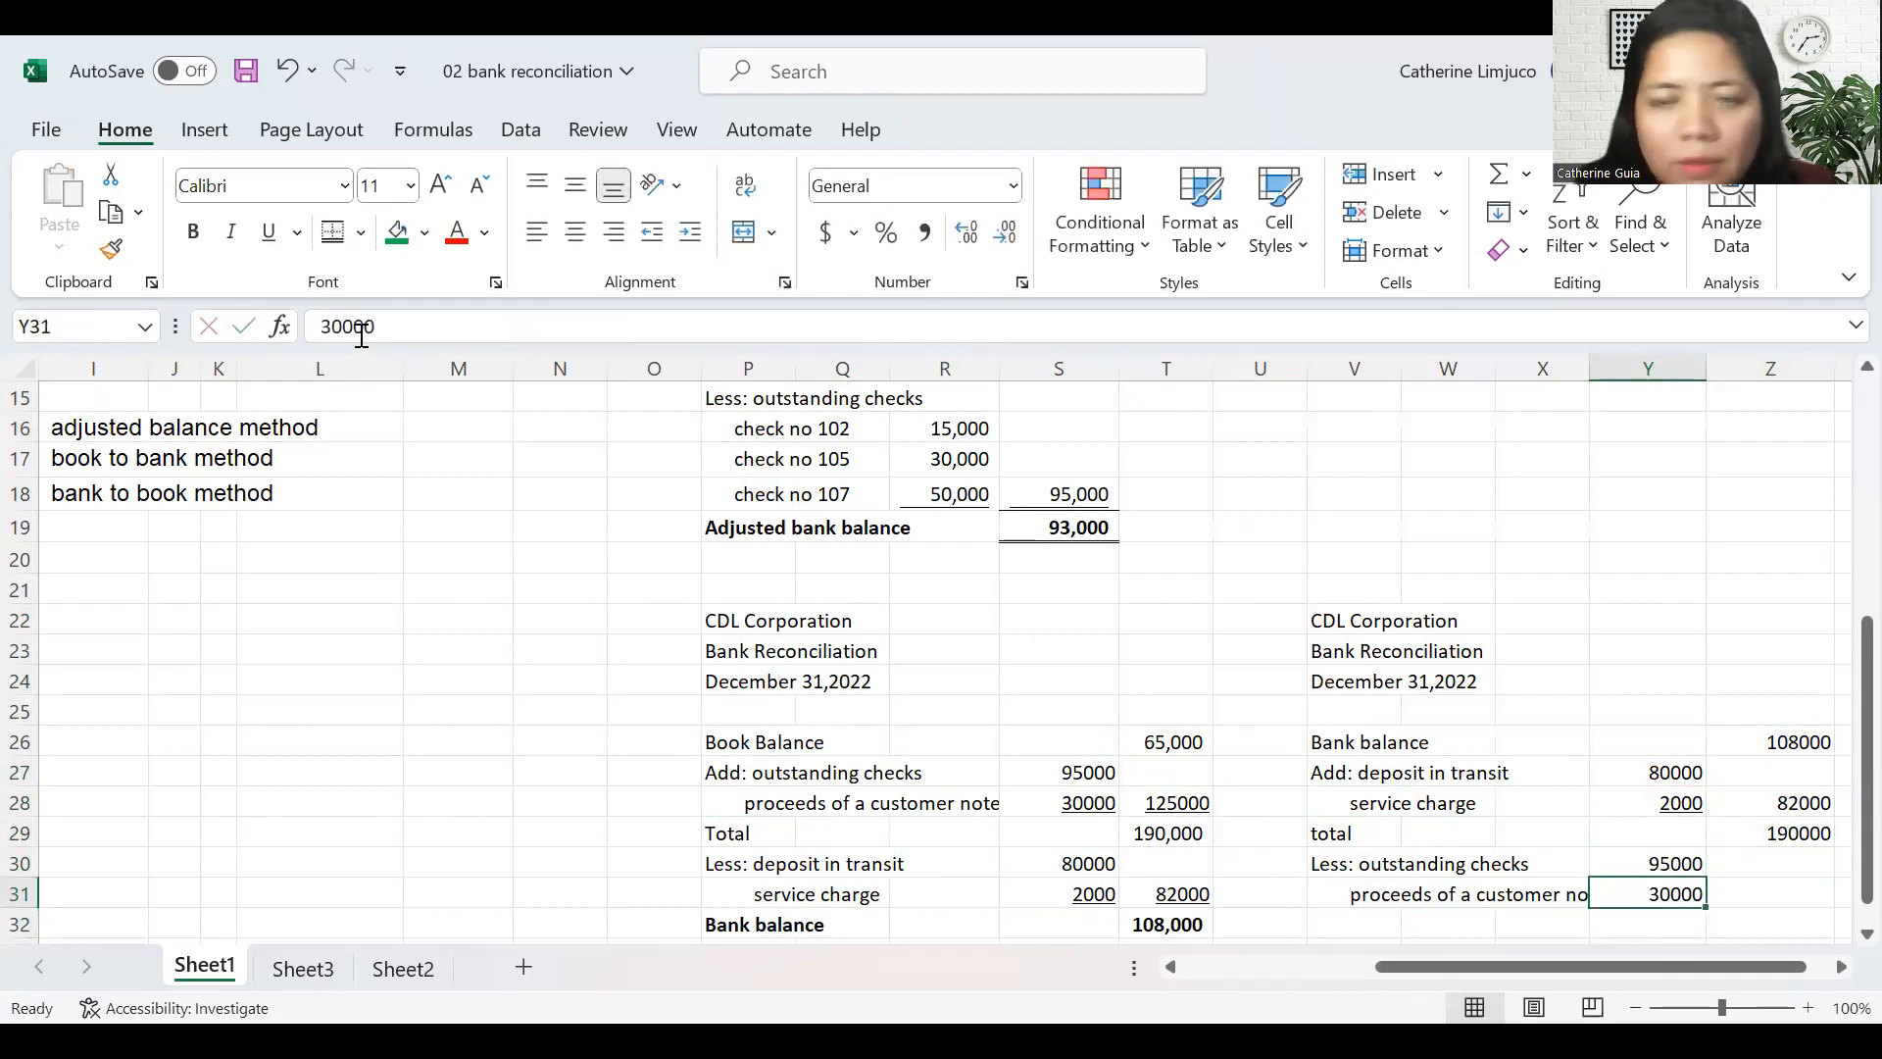
pyautogui.hotkey('ctrl', 'u')
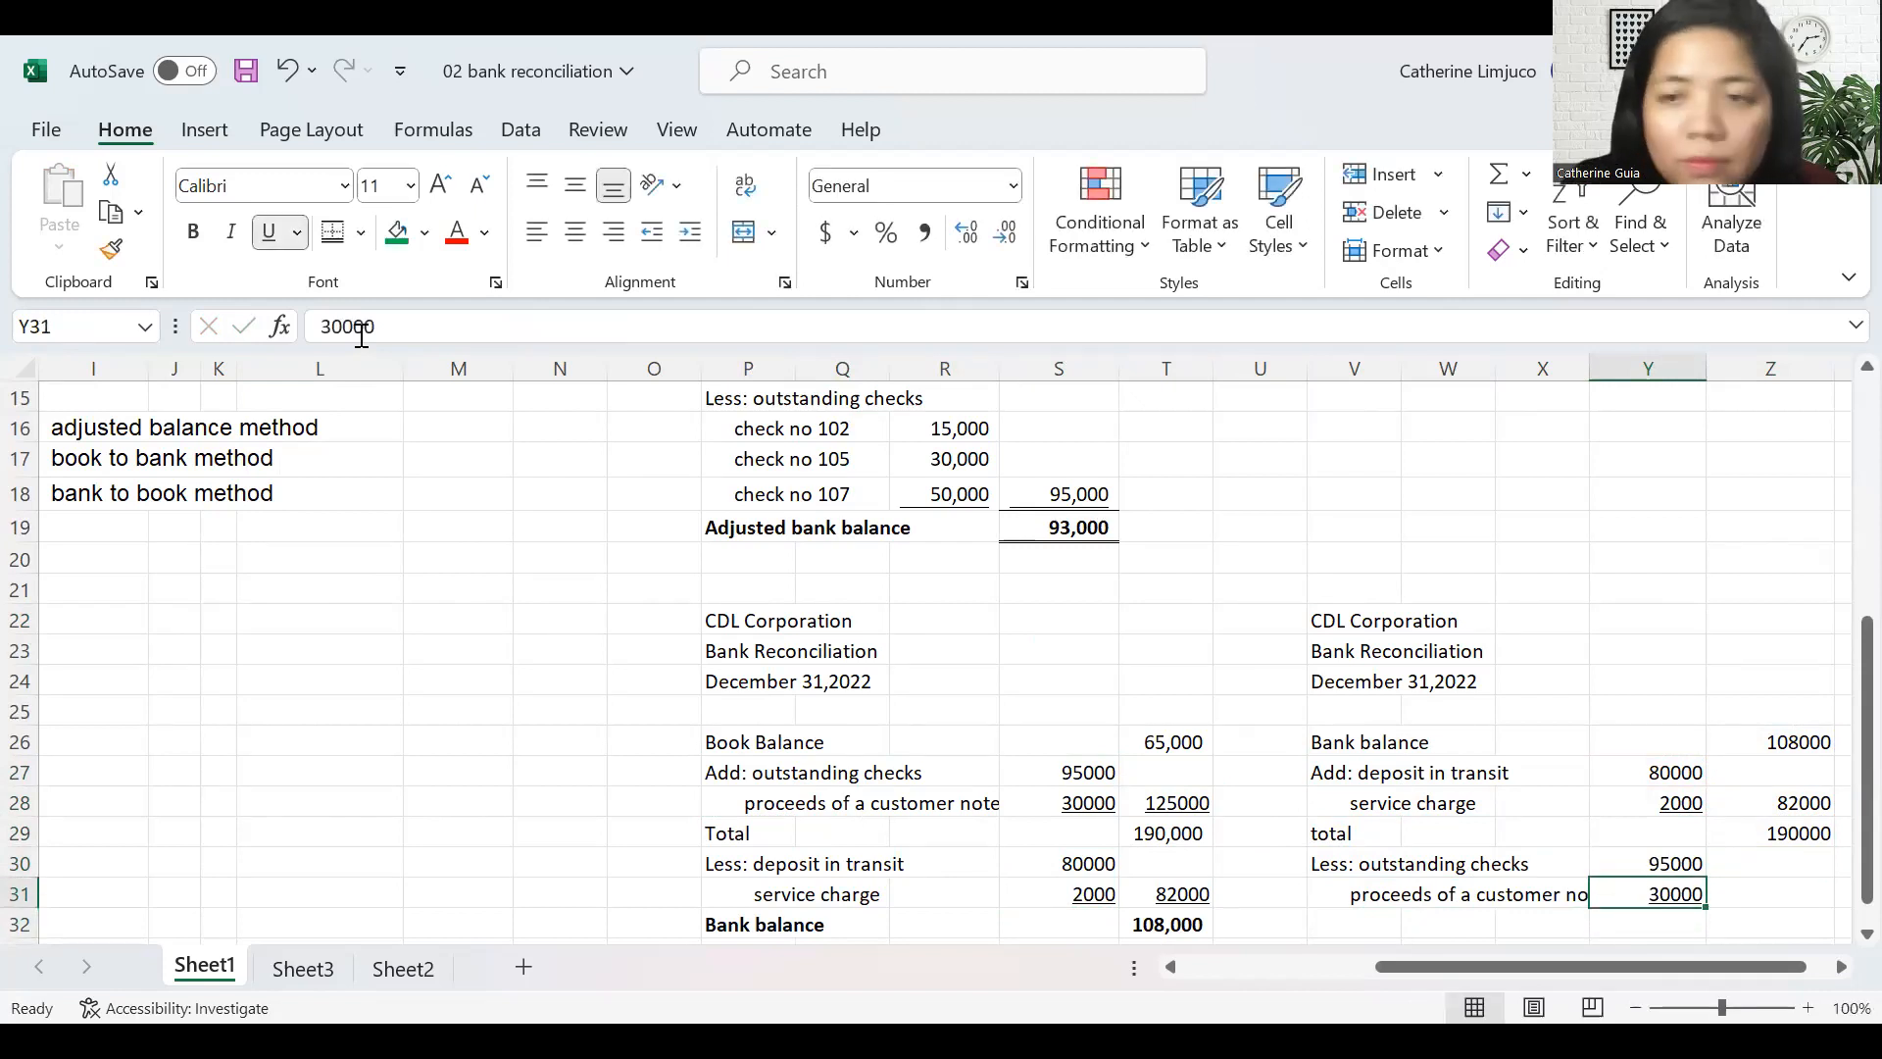
# - Try to carry the deductions into Z31 with a reference to Y31, replaced by =Y30
pyautogui.press('Right')
pyautogui.write('=')
pyautogui.press('Left')
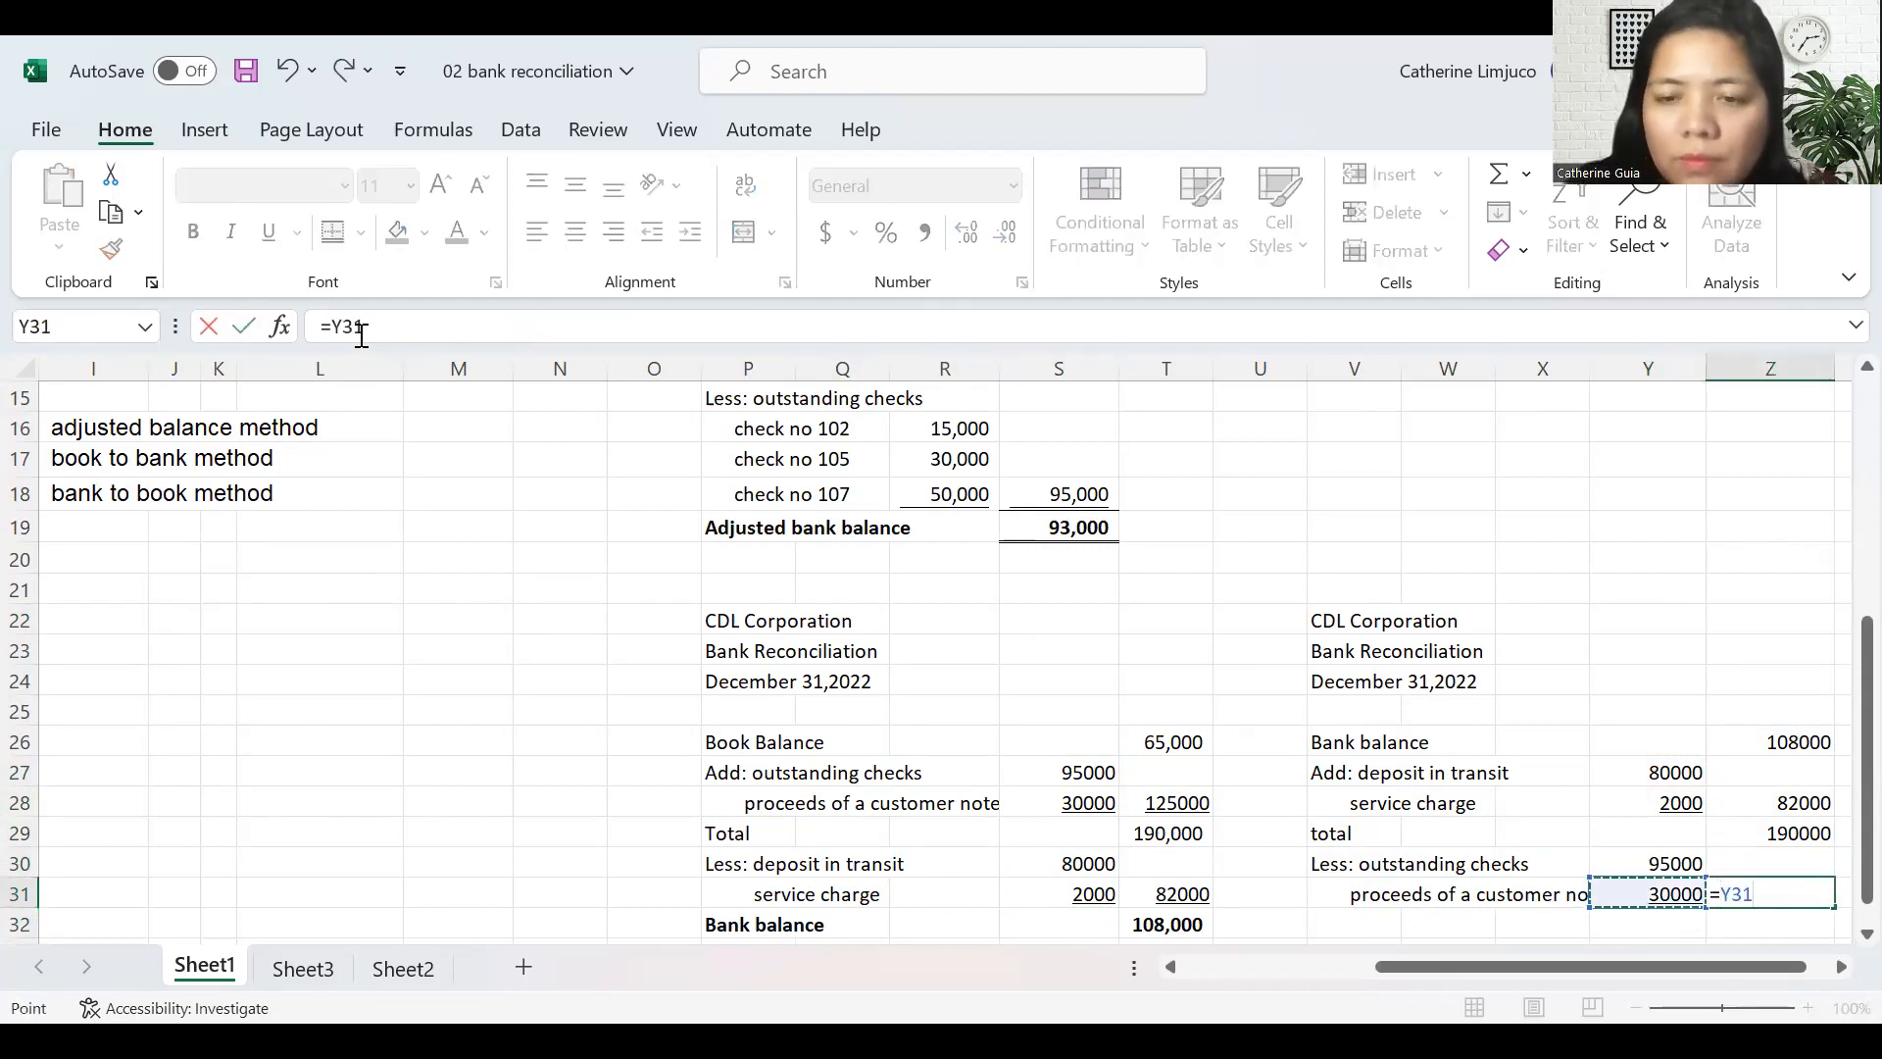
pyautogui.press('Return')
pyautogui.press('Up')
pyautogui.write('=')
pyautogui.press('Up')
pyautogui.press('Left')
pyautogui.press('Return')
pyautogui.press('Up')
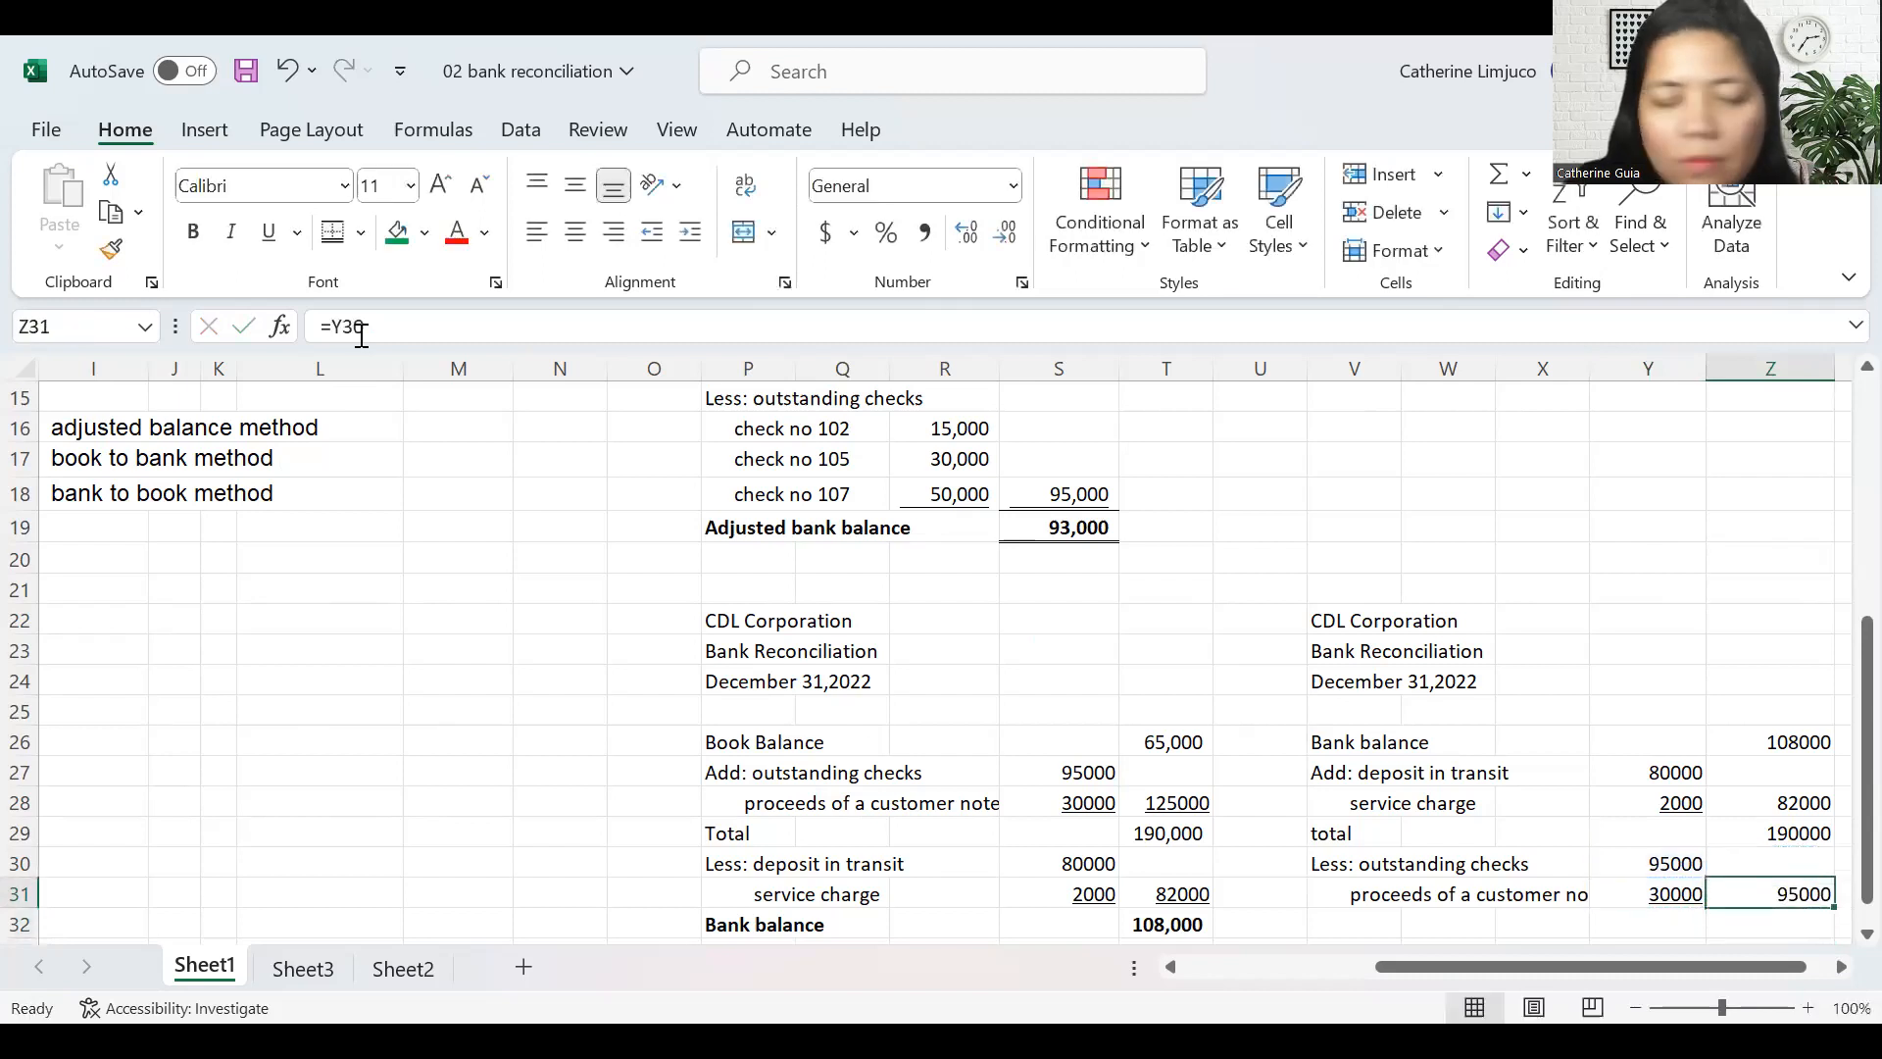
# - Underline the deductions amount in Z31 and calculate the ending balance in Z32 with the formula =Z29-Z31
pyautogui.hotkey('ctrl', 'u')
pyautogui.press('Down')
pyautogui.write('=')
pyautogui.press('Up')
pyautogui.press('Up')
pyautogui.press('Up')
pyautogui.write('-')
pyautogui.press('Up')
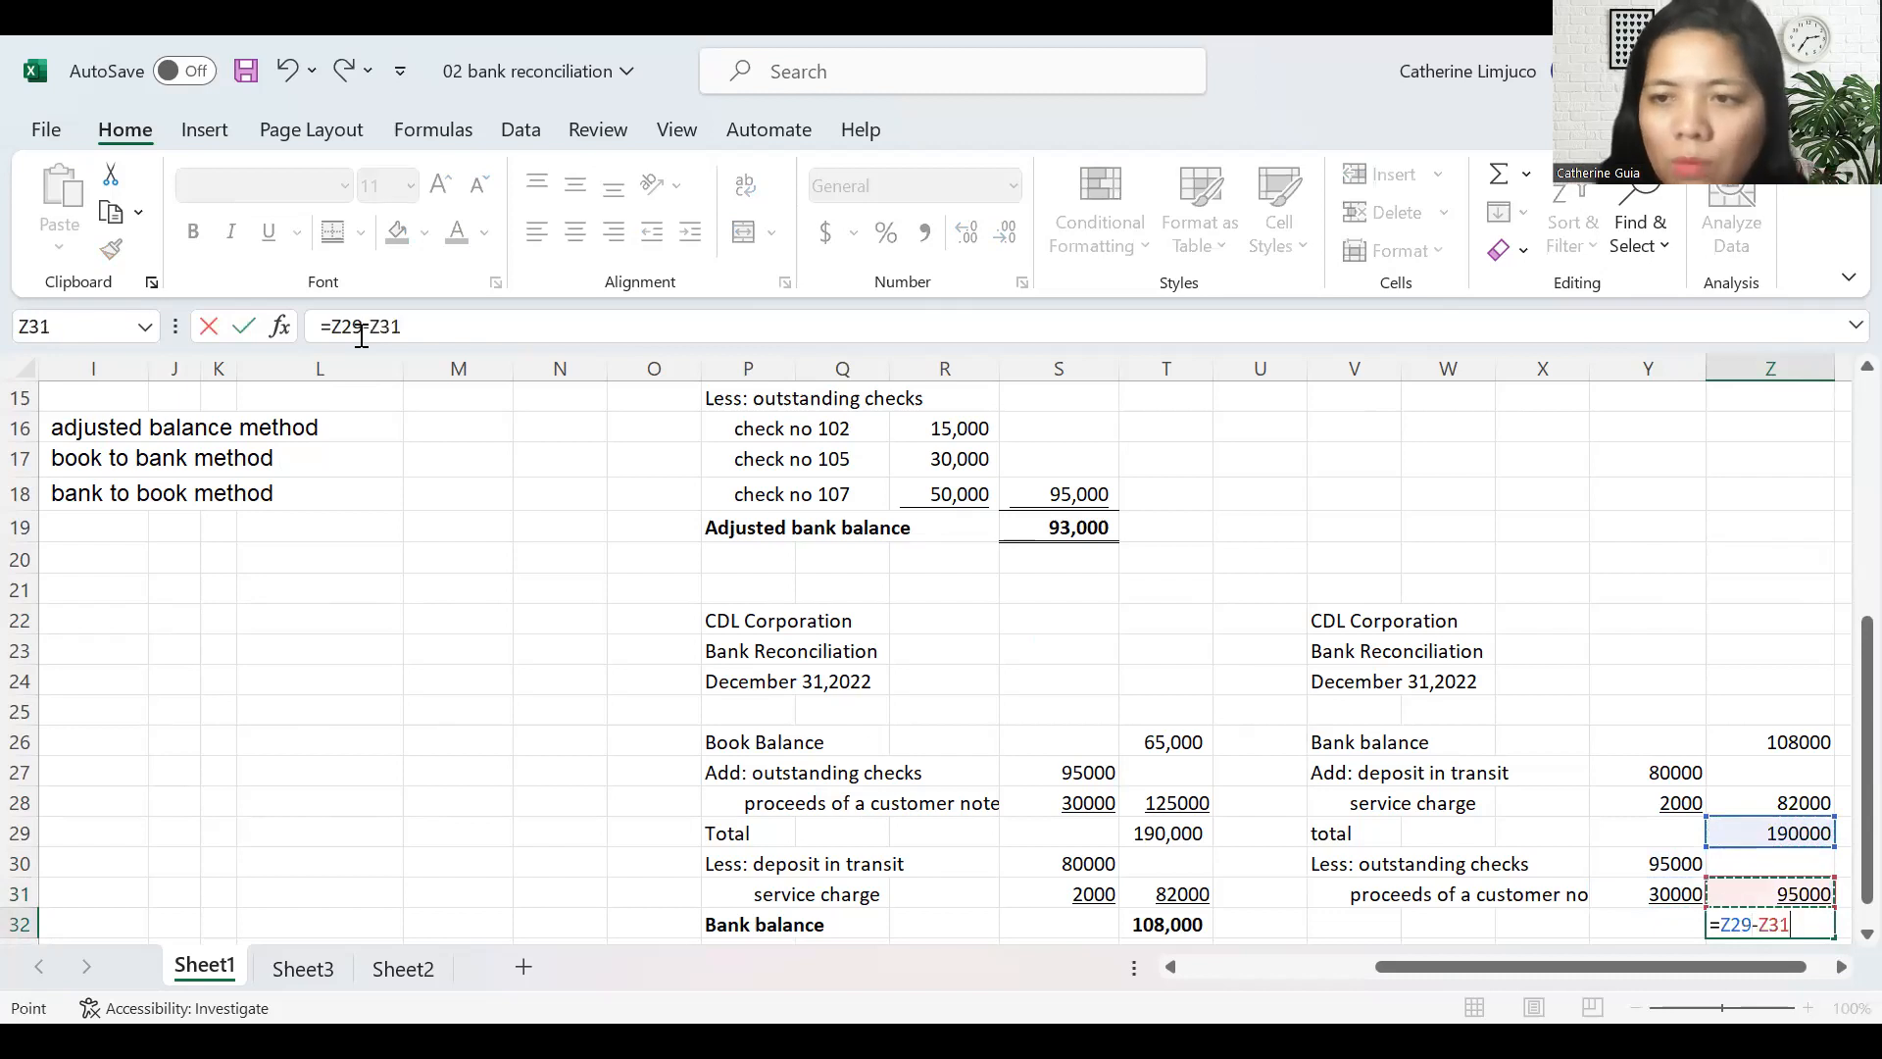
pyautogui.press('Return')
pyautogui.press('Up')
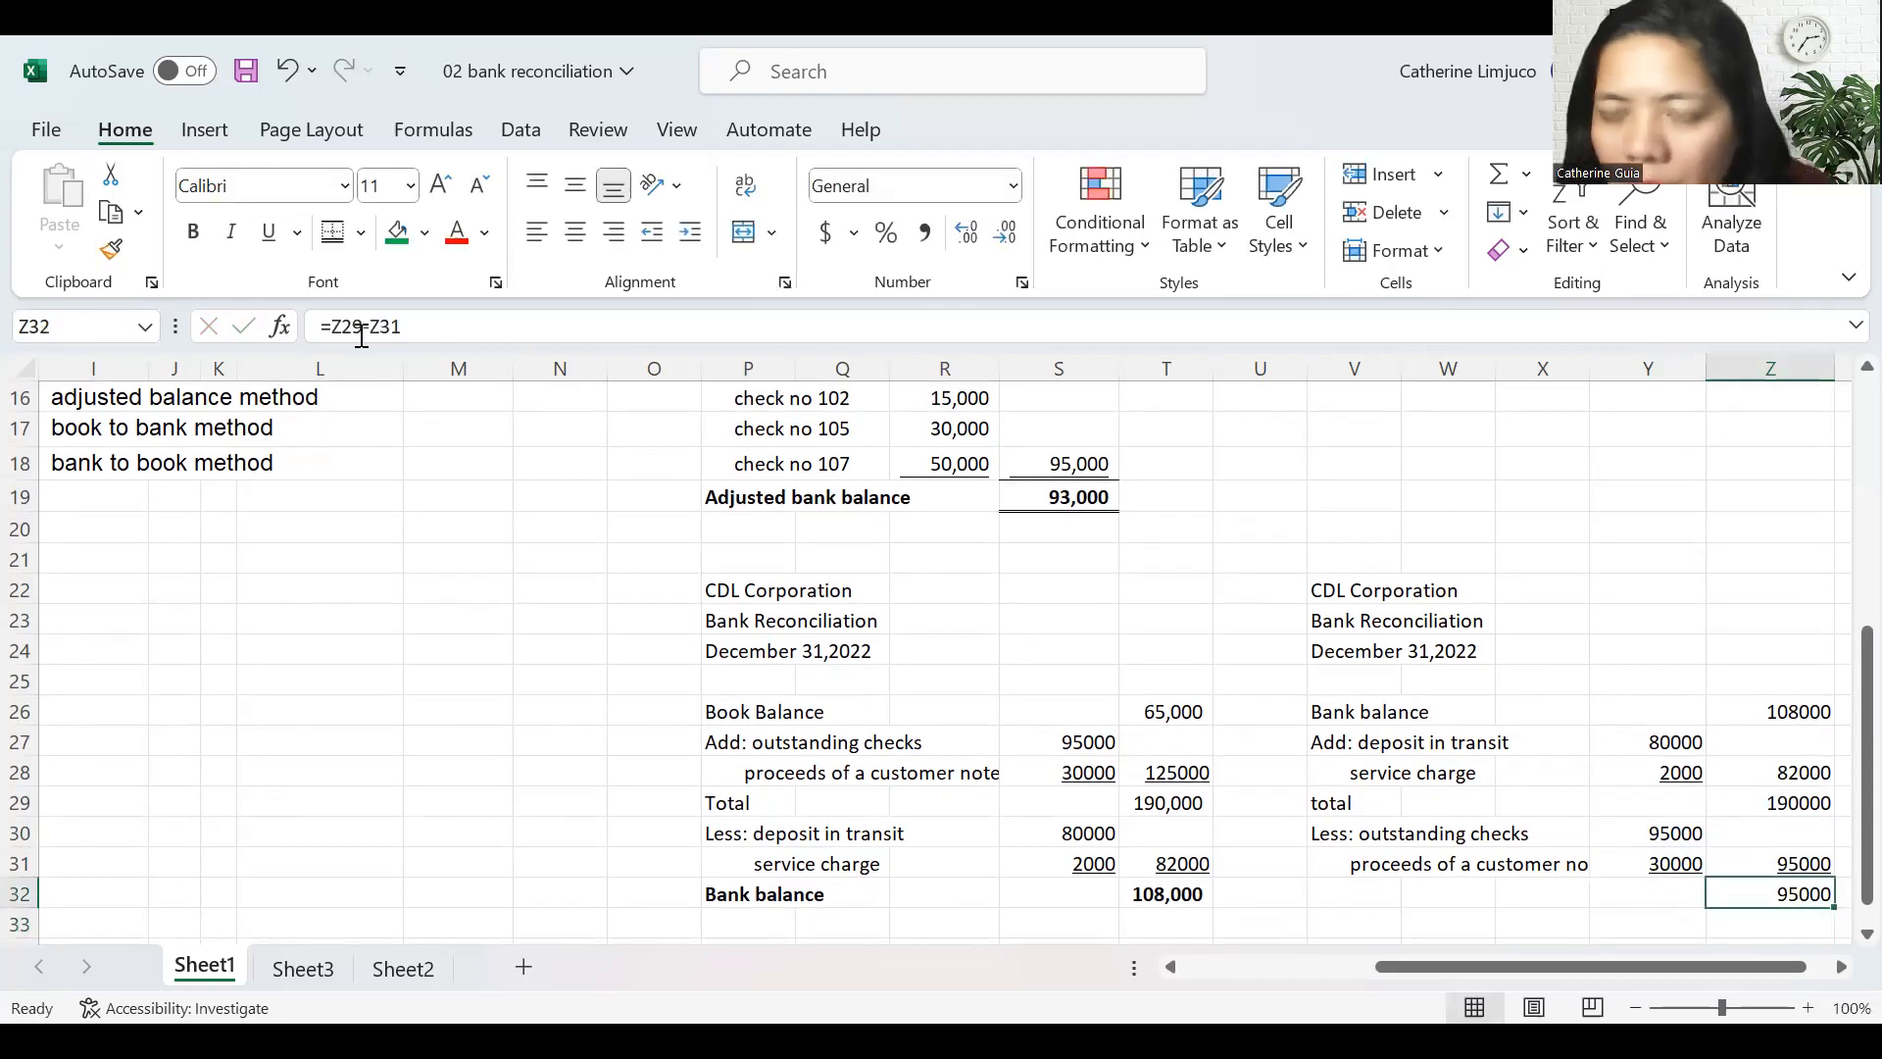
# - Replace the Z31 formula with =Y31+Y30 to sum both deductions
pyautogui.write('=')
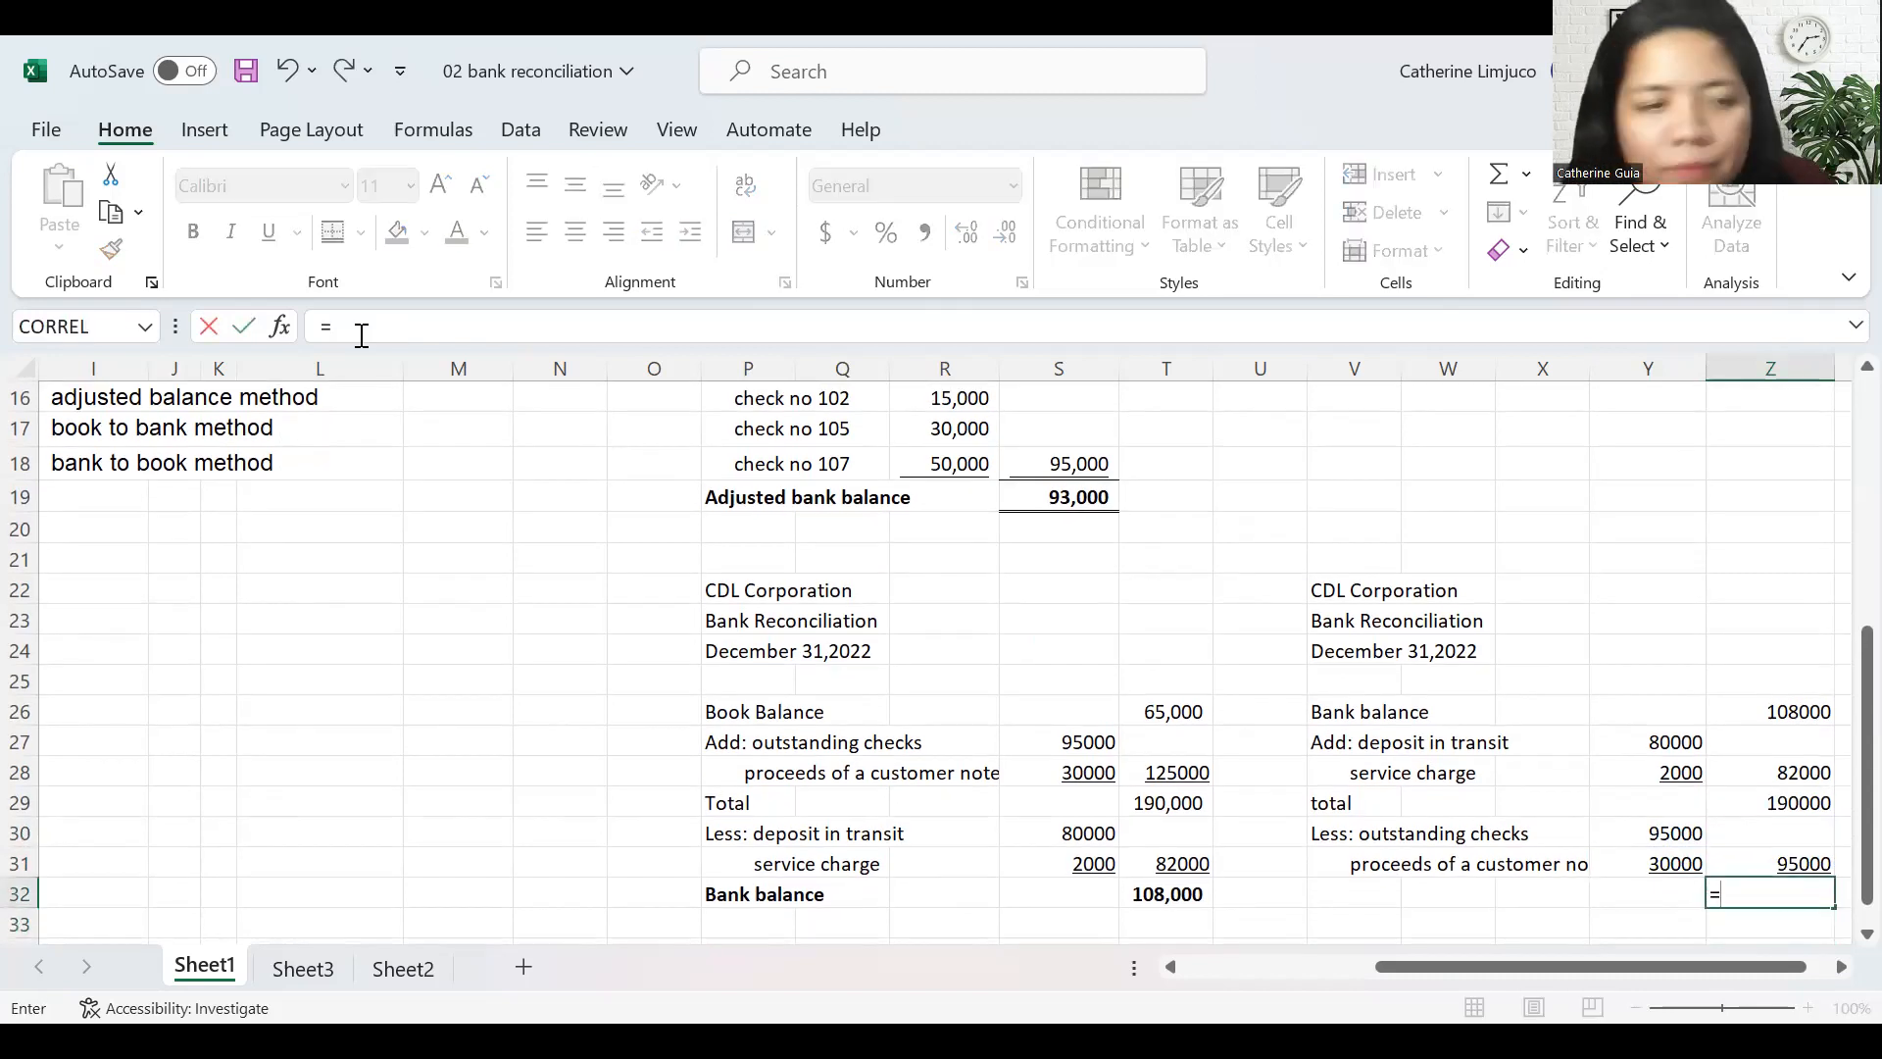
pyautogui.press('Escape')
pyautogui.press('Up')
pyautogui.write('=')
pyautogui.press('Left')
pyautogui.write('+')
pyautogui.press('Up')
pyautogui.press('Return')
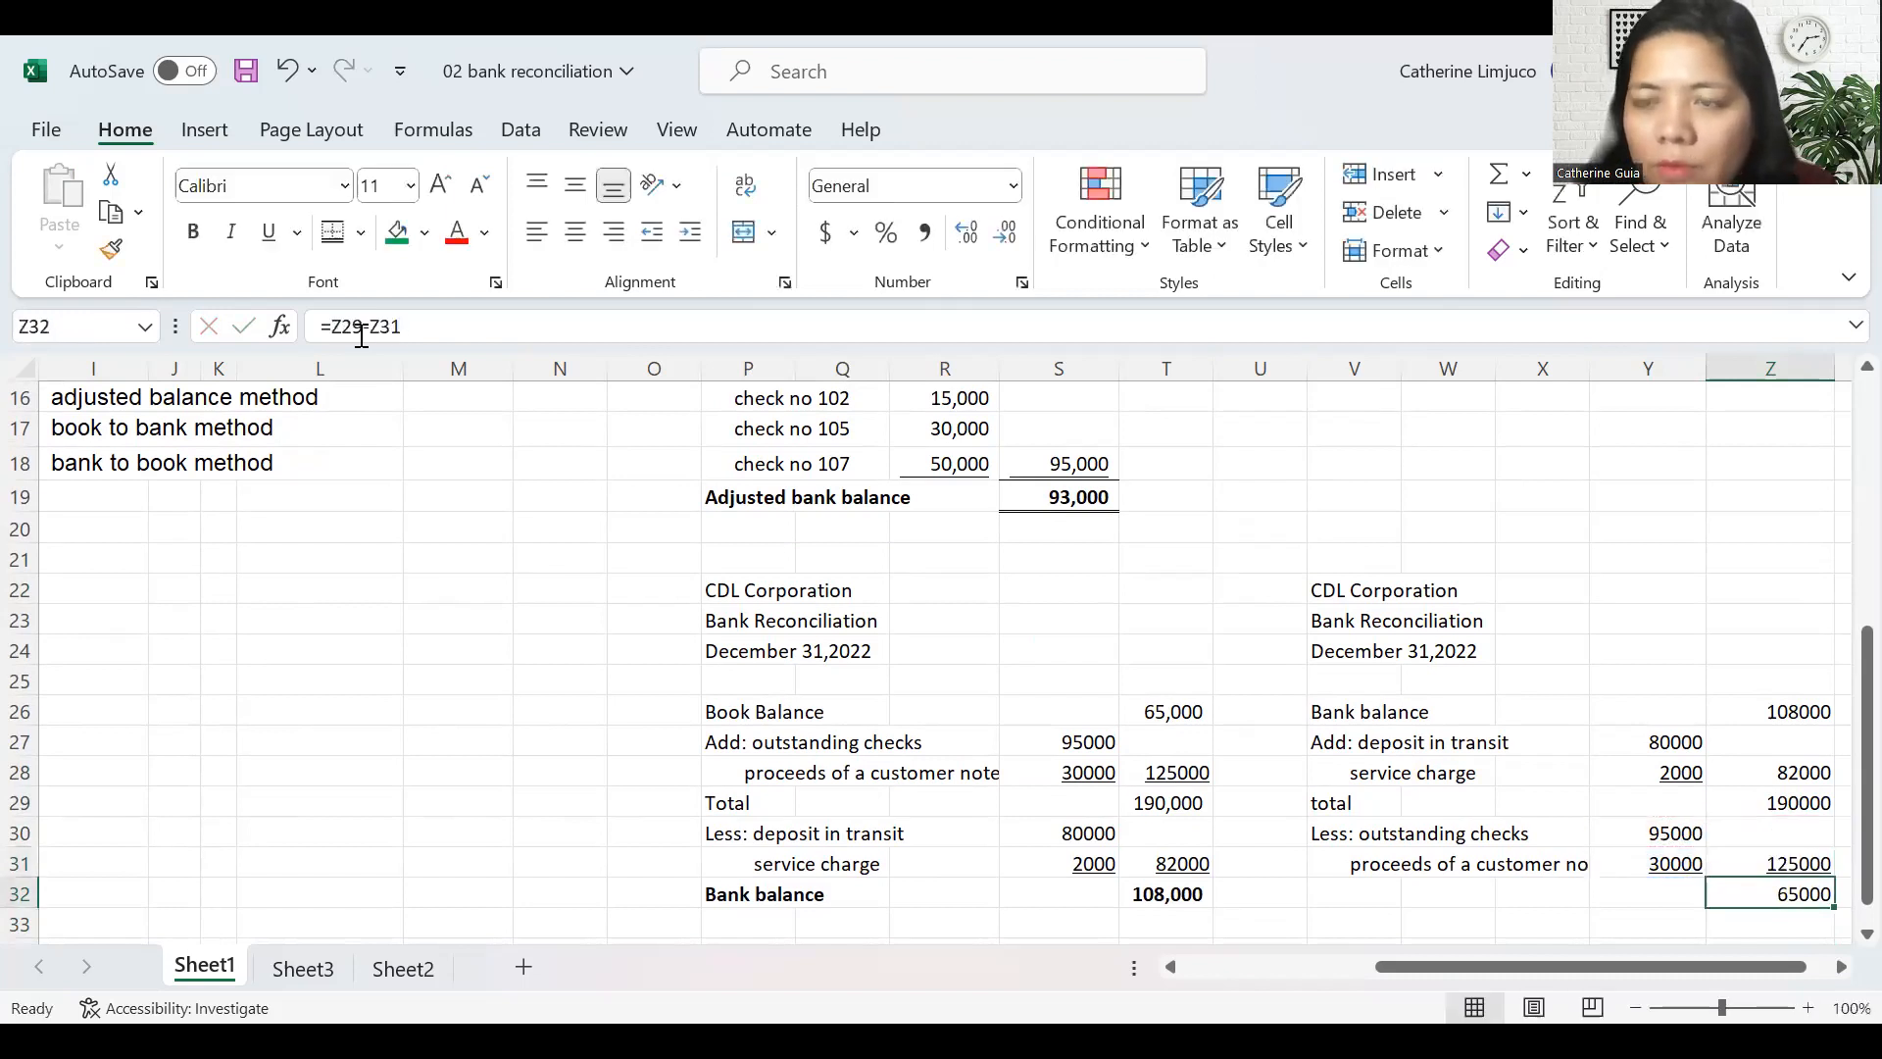
# - Label the final row of the bank to book reconciliation "Book balance" in V32
pyautogui.press('Left')
pyautogui.press('Left')
pyautogui.press('Left')
pyautogui.press('Left')
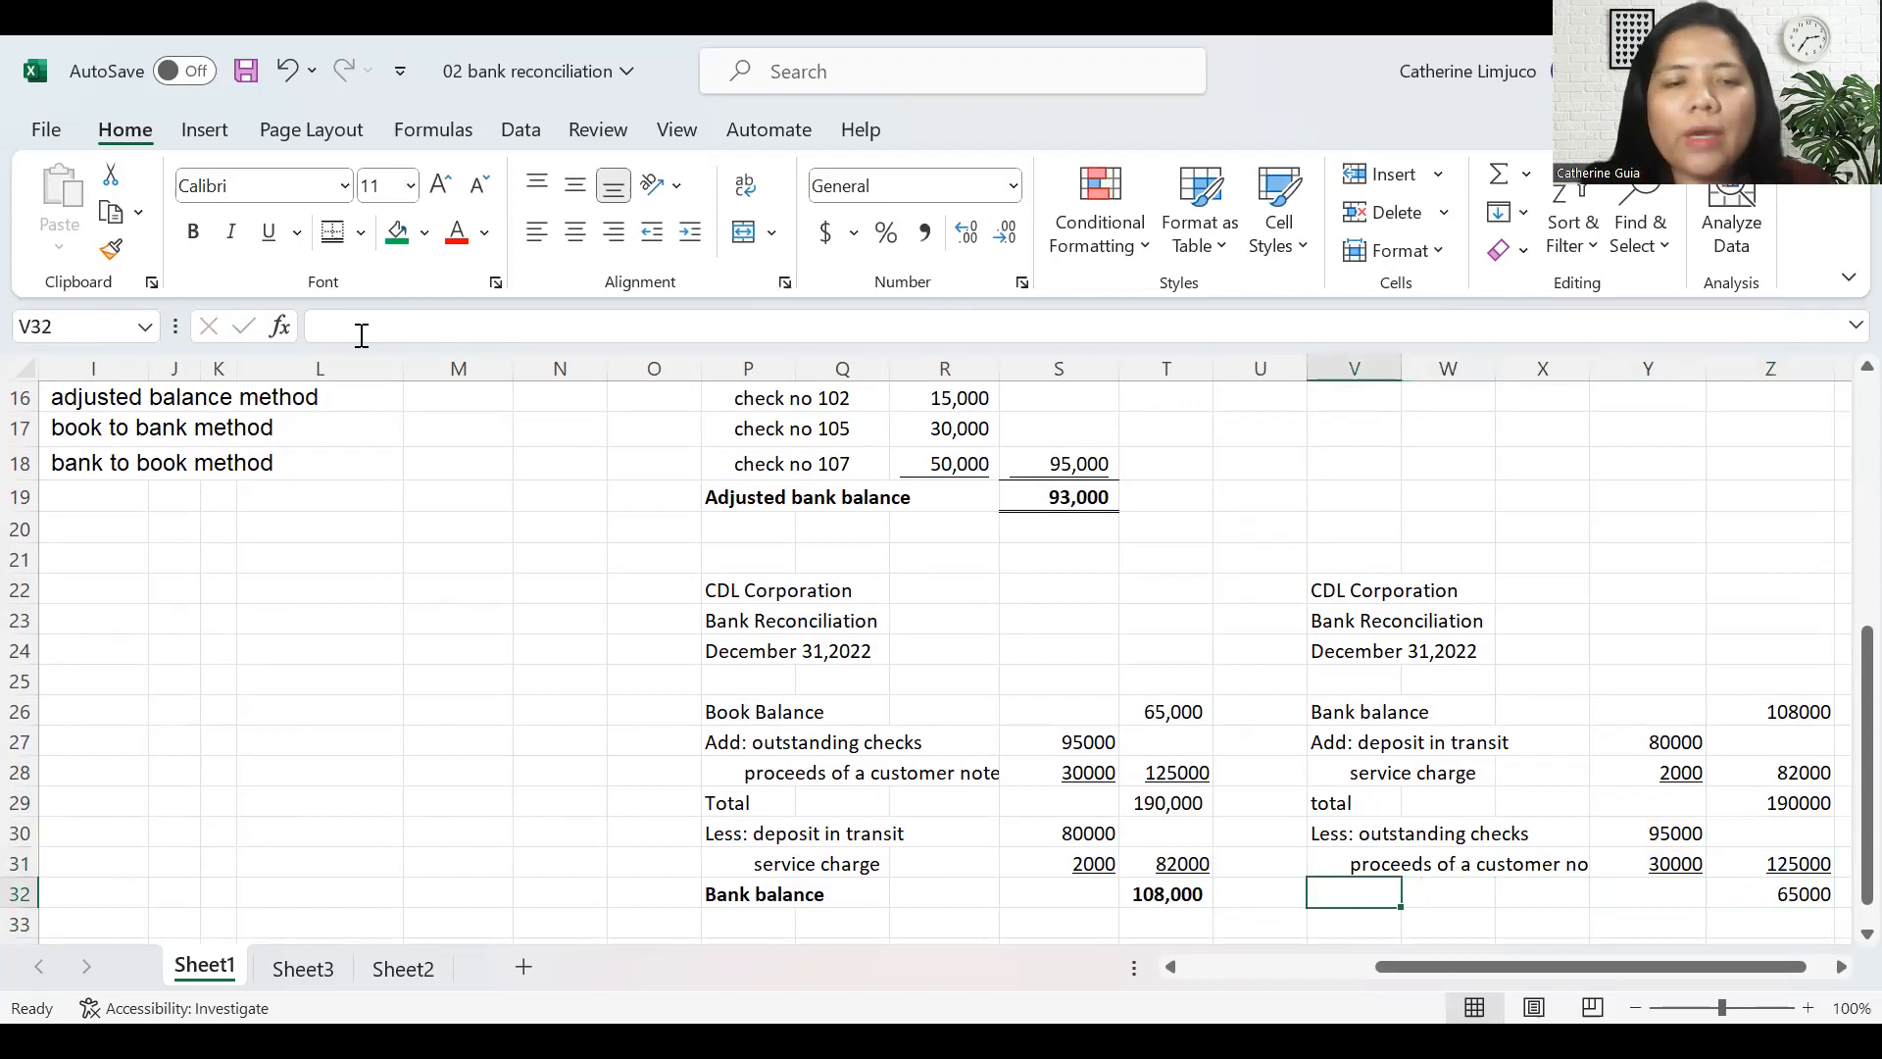
pyautogui.write('Boo balance')
pyautogui.press('BackSpace')
pyautogui.press('BackSpace')
pyautogui.press('BackSpace')
pyautogui.press('BackSpace')
pyautogui.press('BackSpace')
pyautogui.press('BackSpace')
pyautogui.press('BackSpace')
pyautogui.press('BackSpace')
pyautogui.write('k bla')
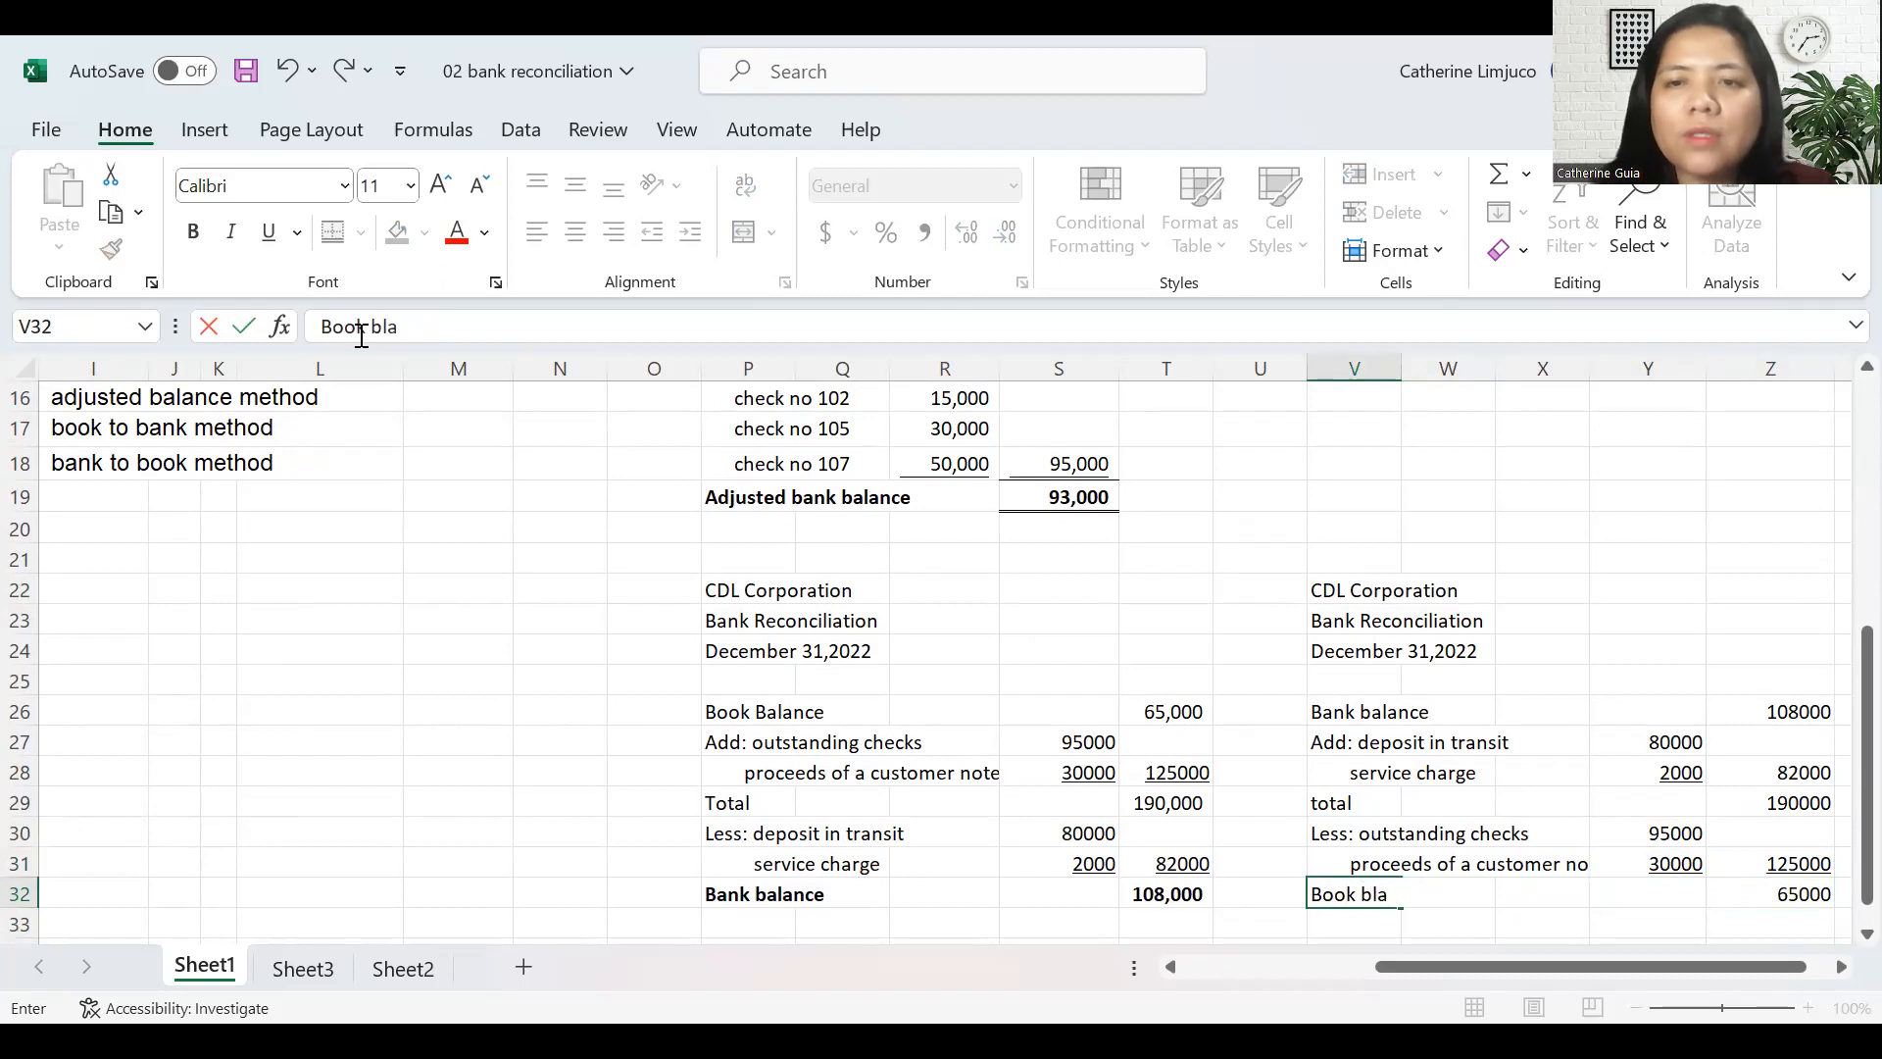
pyautogui.write('alance')
pyautogui.press('Return')
pyautogui.press('Up')
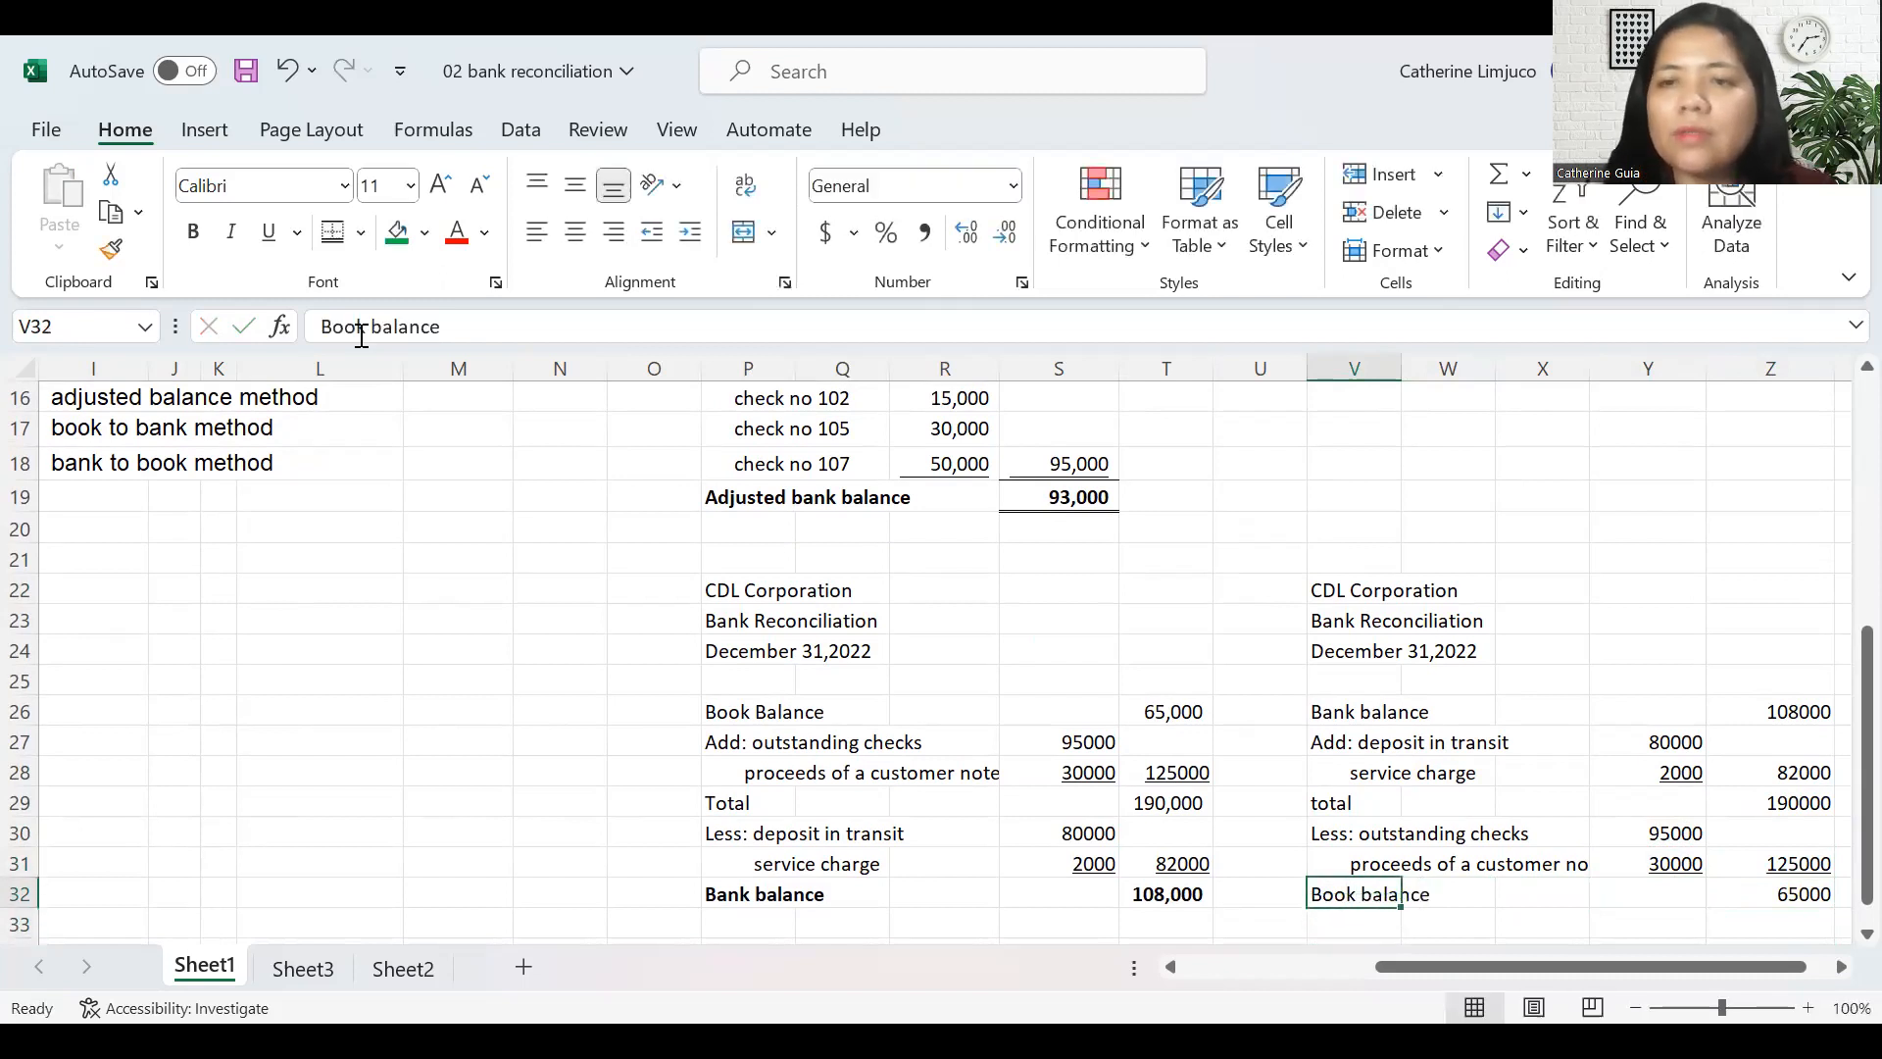
# - Format the bank to book amounts in Y24:Z33 with the comma number style and no decimal places
pyautogui.press('Right')
pyautogui.press('Right')
pyautogui.press('Right')
pyautogui.press('Right')
pyautogui.press('Left')
pyautogui.press('Up')
pyautogui.press('Up')
pyautogui.press('Up')
pyautogui.press('Up')
pyautogui.press('Up')
pyautogui.press('Up')
pyautogui.press('Up')
pyautogui.press('Up')
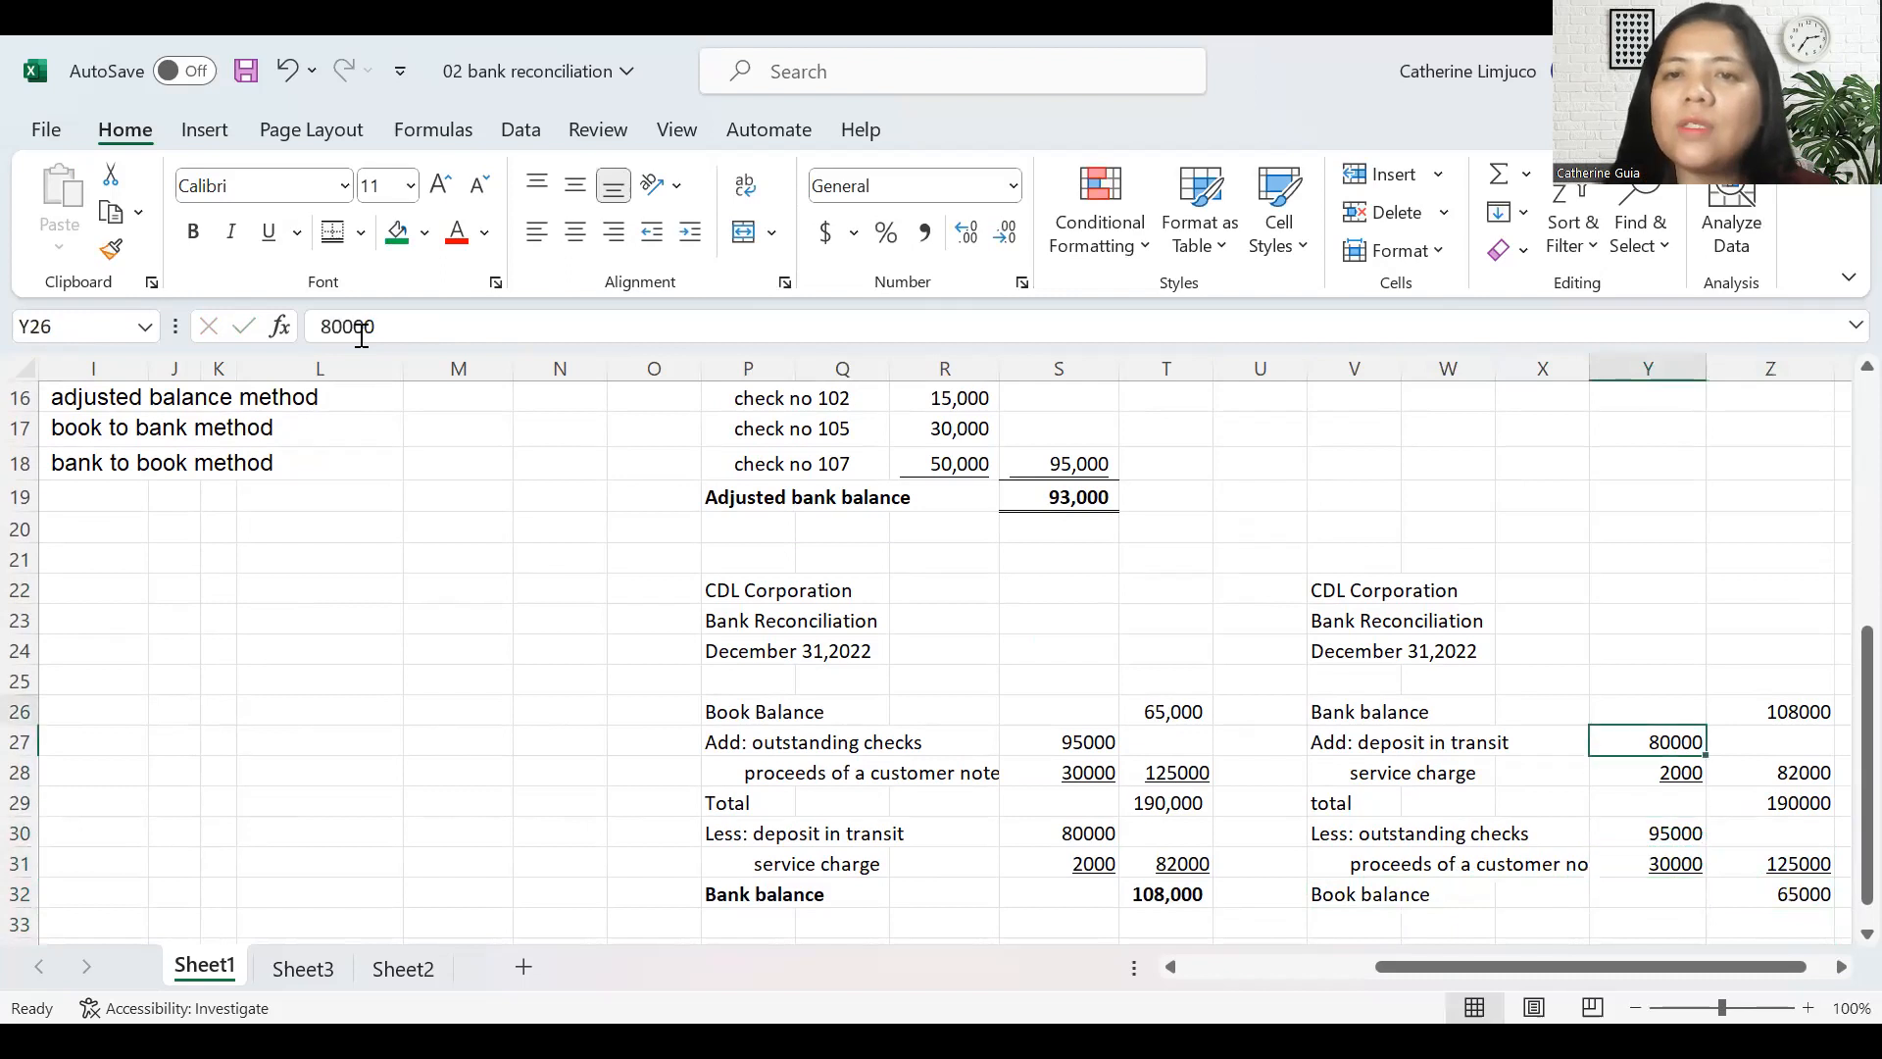
pyautogui.hotkey('shift', 'Down')
pyautogui.hotkey('shift', 'Down')
pyautogui.hotkey('shift', 'Down')
pyautogui.hotkey('shift', 'Down')
pyautogui.hotkey('shift', 'Down')
pyautogui.hotkey('shift', 'Down')
pyautogui.hotkey('shift', 'Down')
pyautogui.hotkey('shift', 'Down')
pyautogui.hotkey('shift', 'Down')
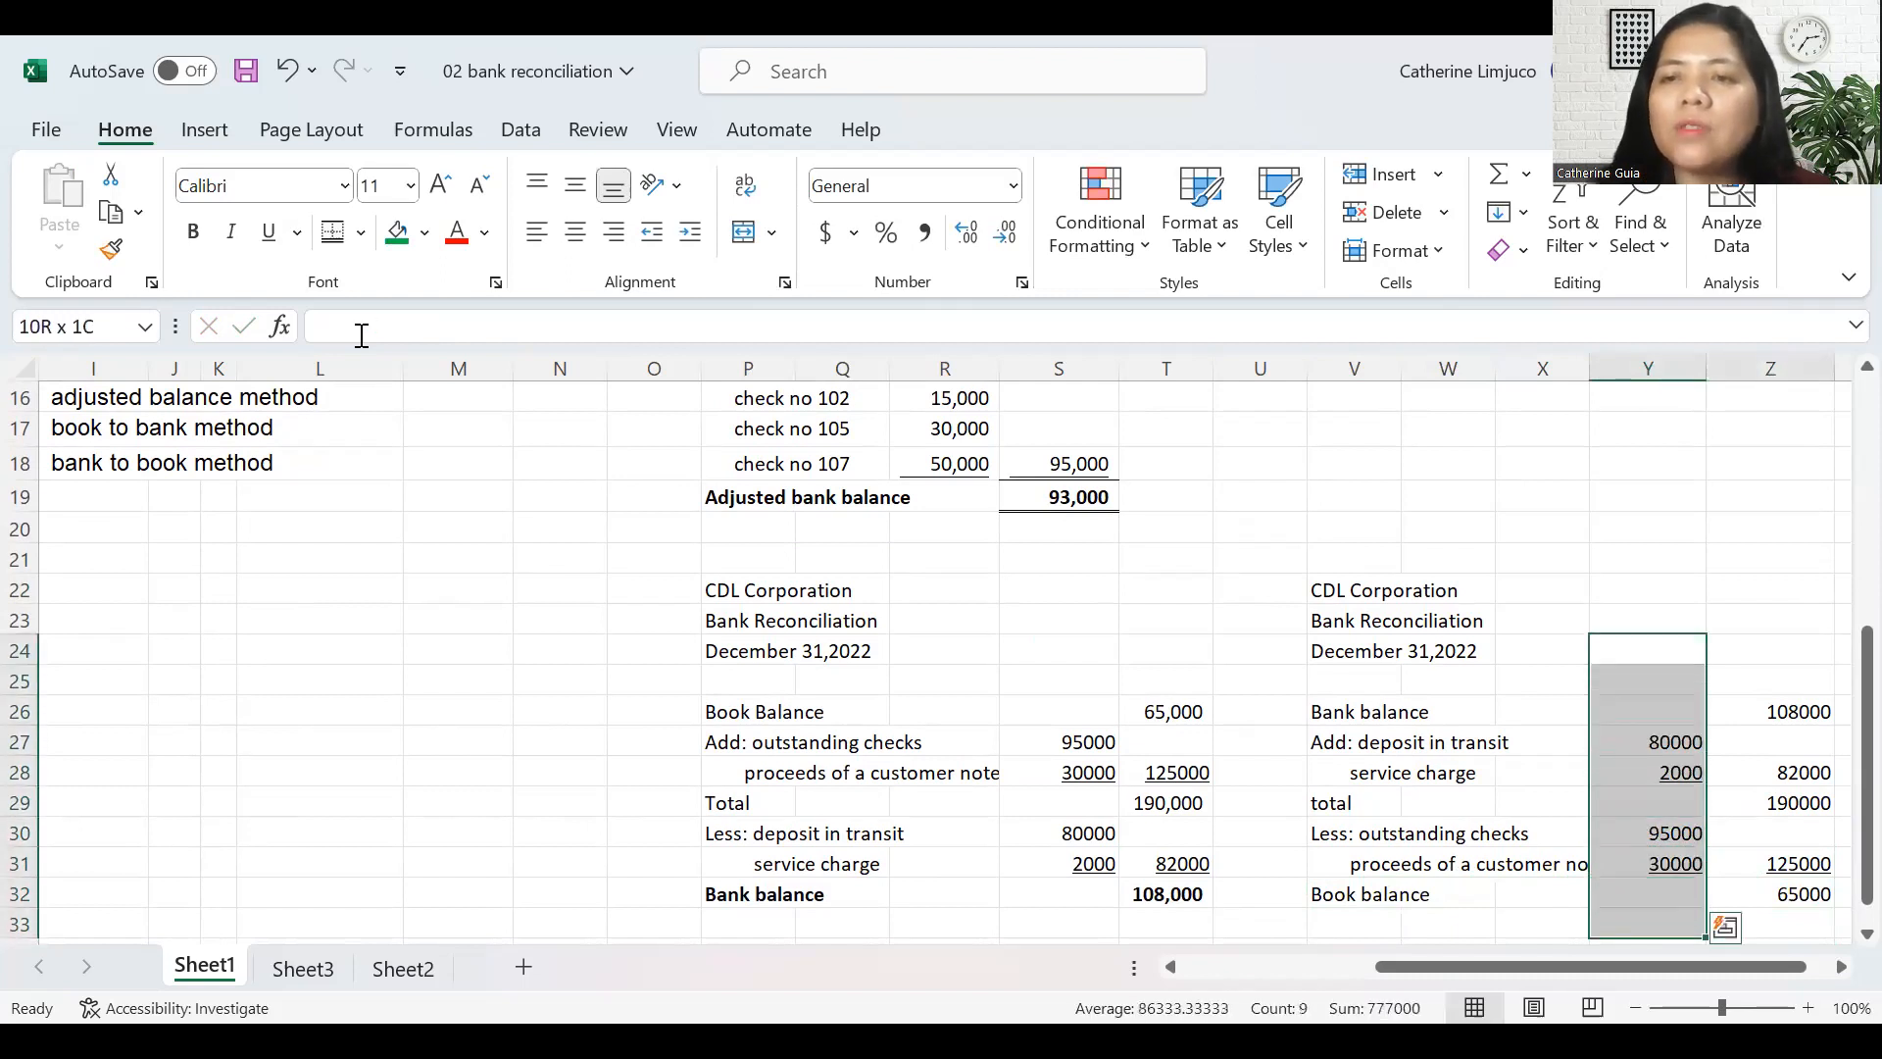
pyautogui.hotkey('shift', 'Right')
pyautogui.hotkey('shift', 'Right')
pyautogui.hotkey('shift', 'Left')
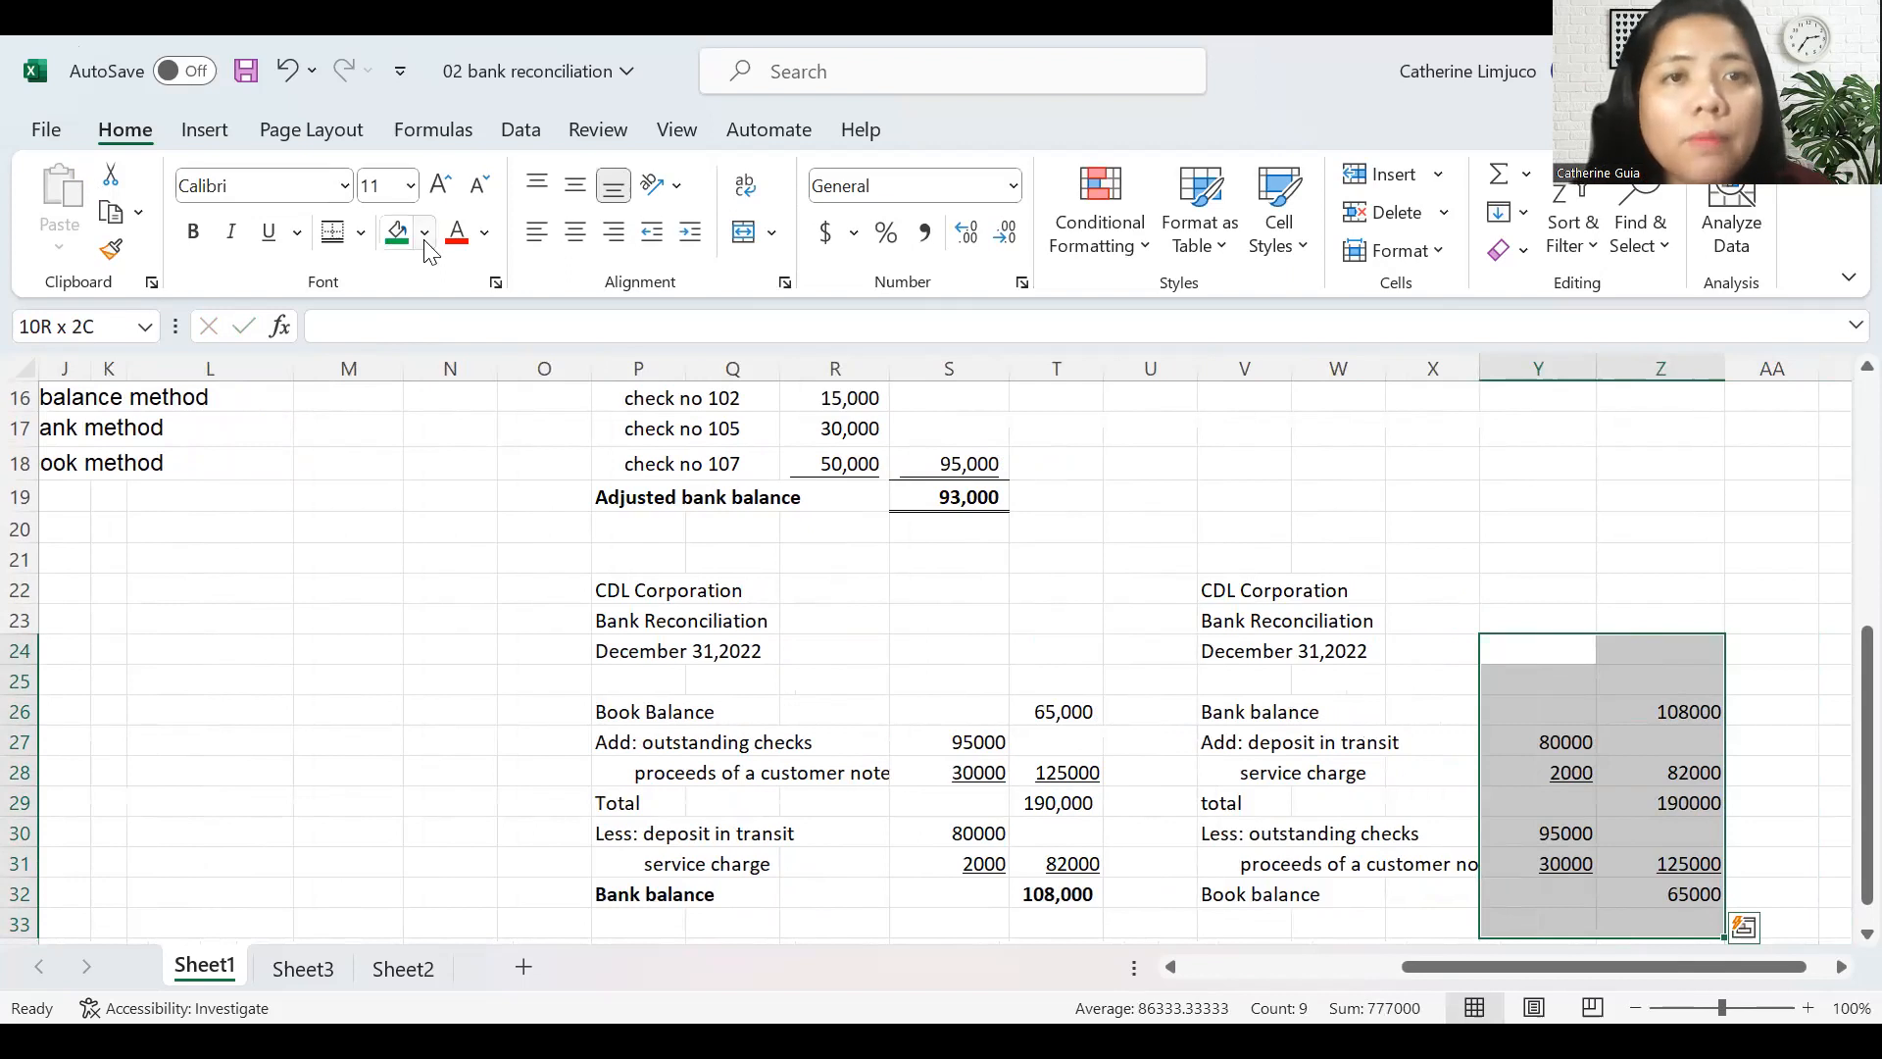
pyautogui.click(922, 233)
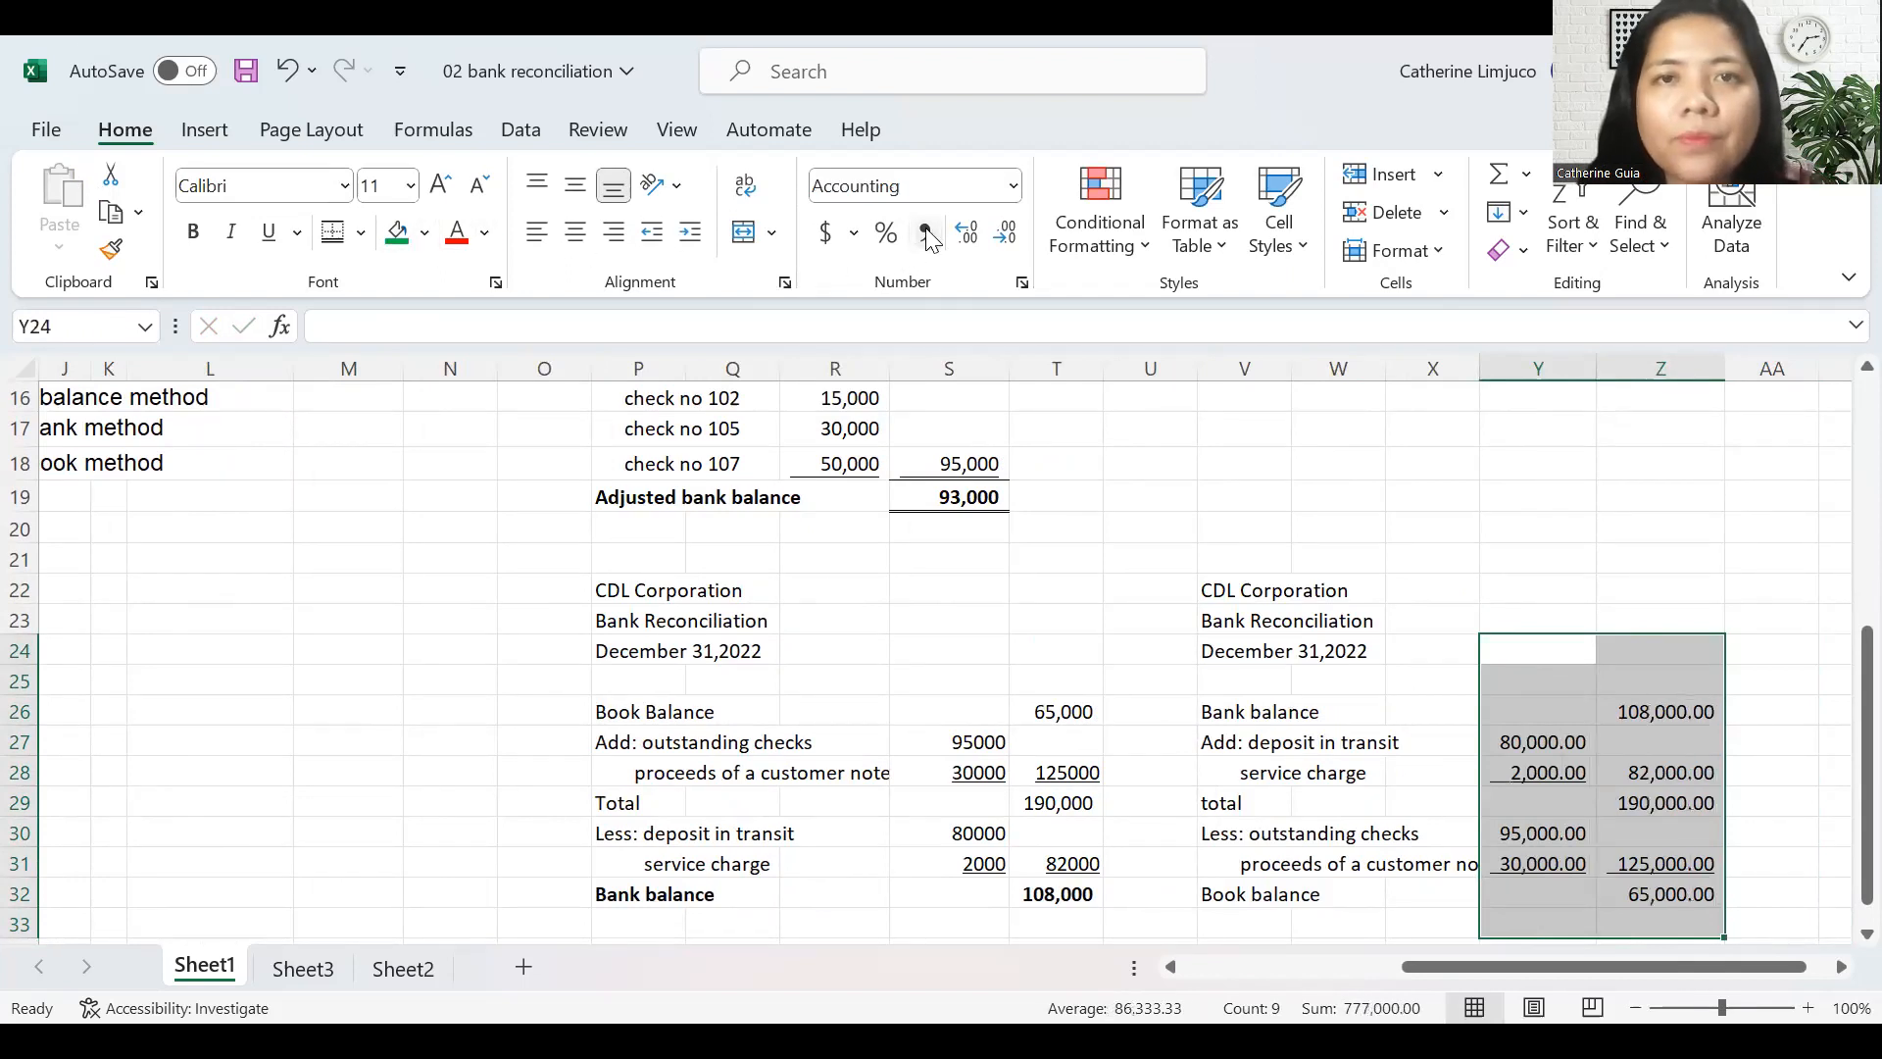
pyautogui.click(1002, 235)
pyautogui.click(1002, 235)
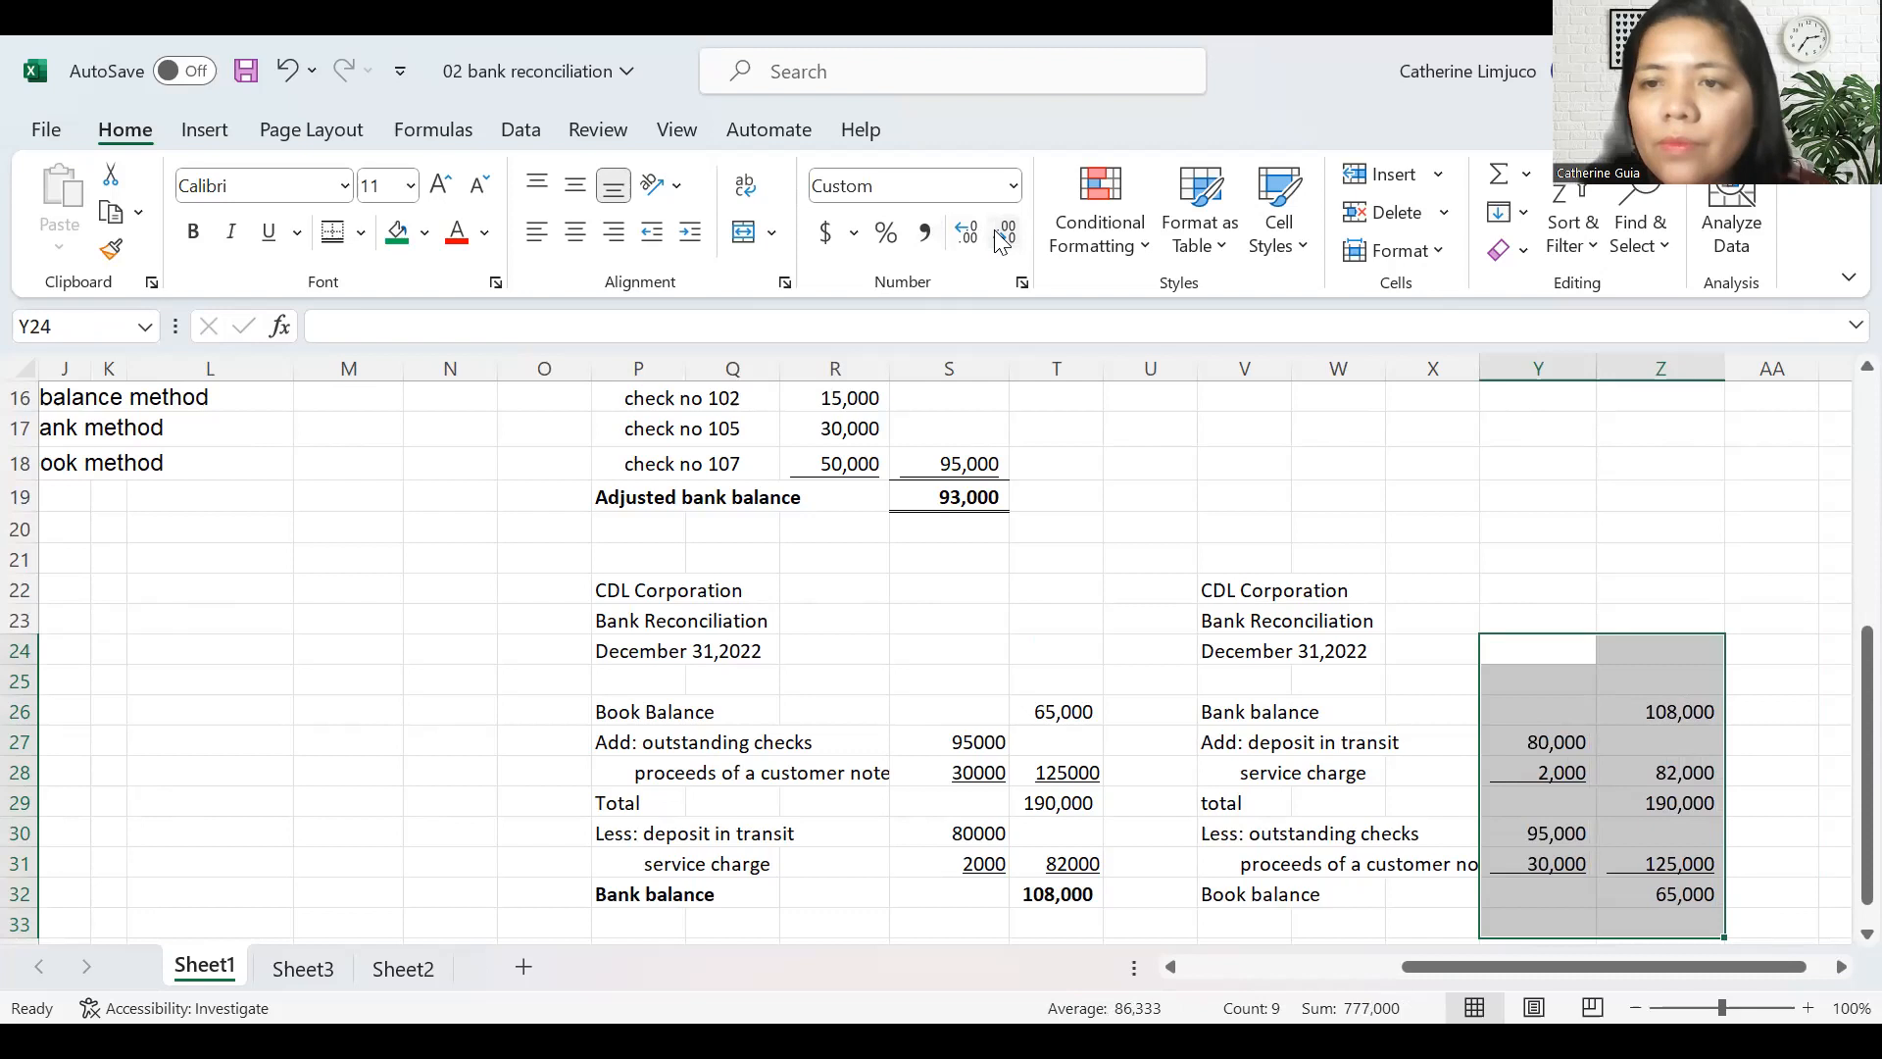
pyautogui.click(1047, 618)
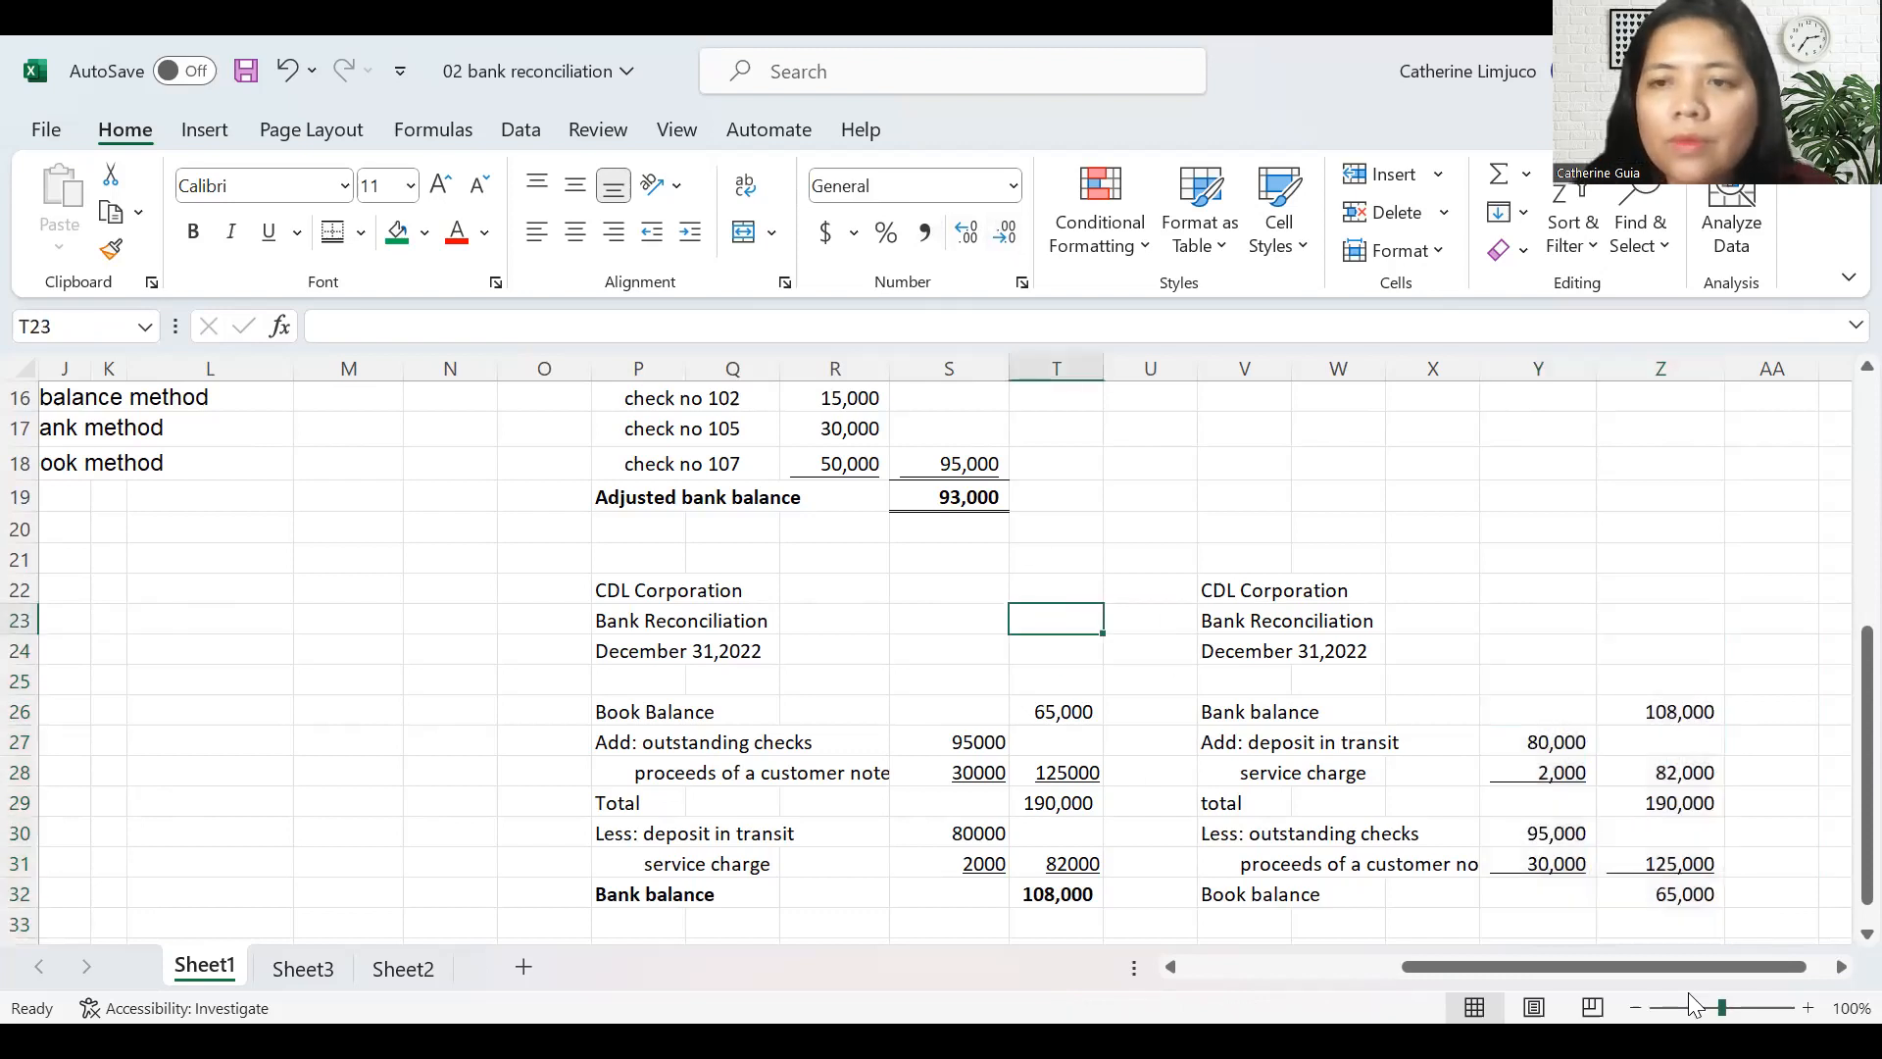
# - Make the Book balance row V32:Z32 bold
pyautogui.click(1680, 894)
pyautogui.press('Left')
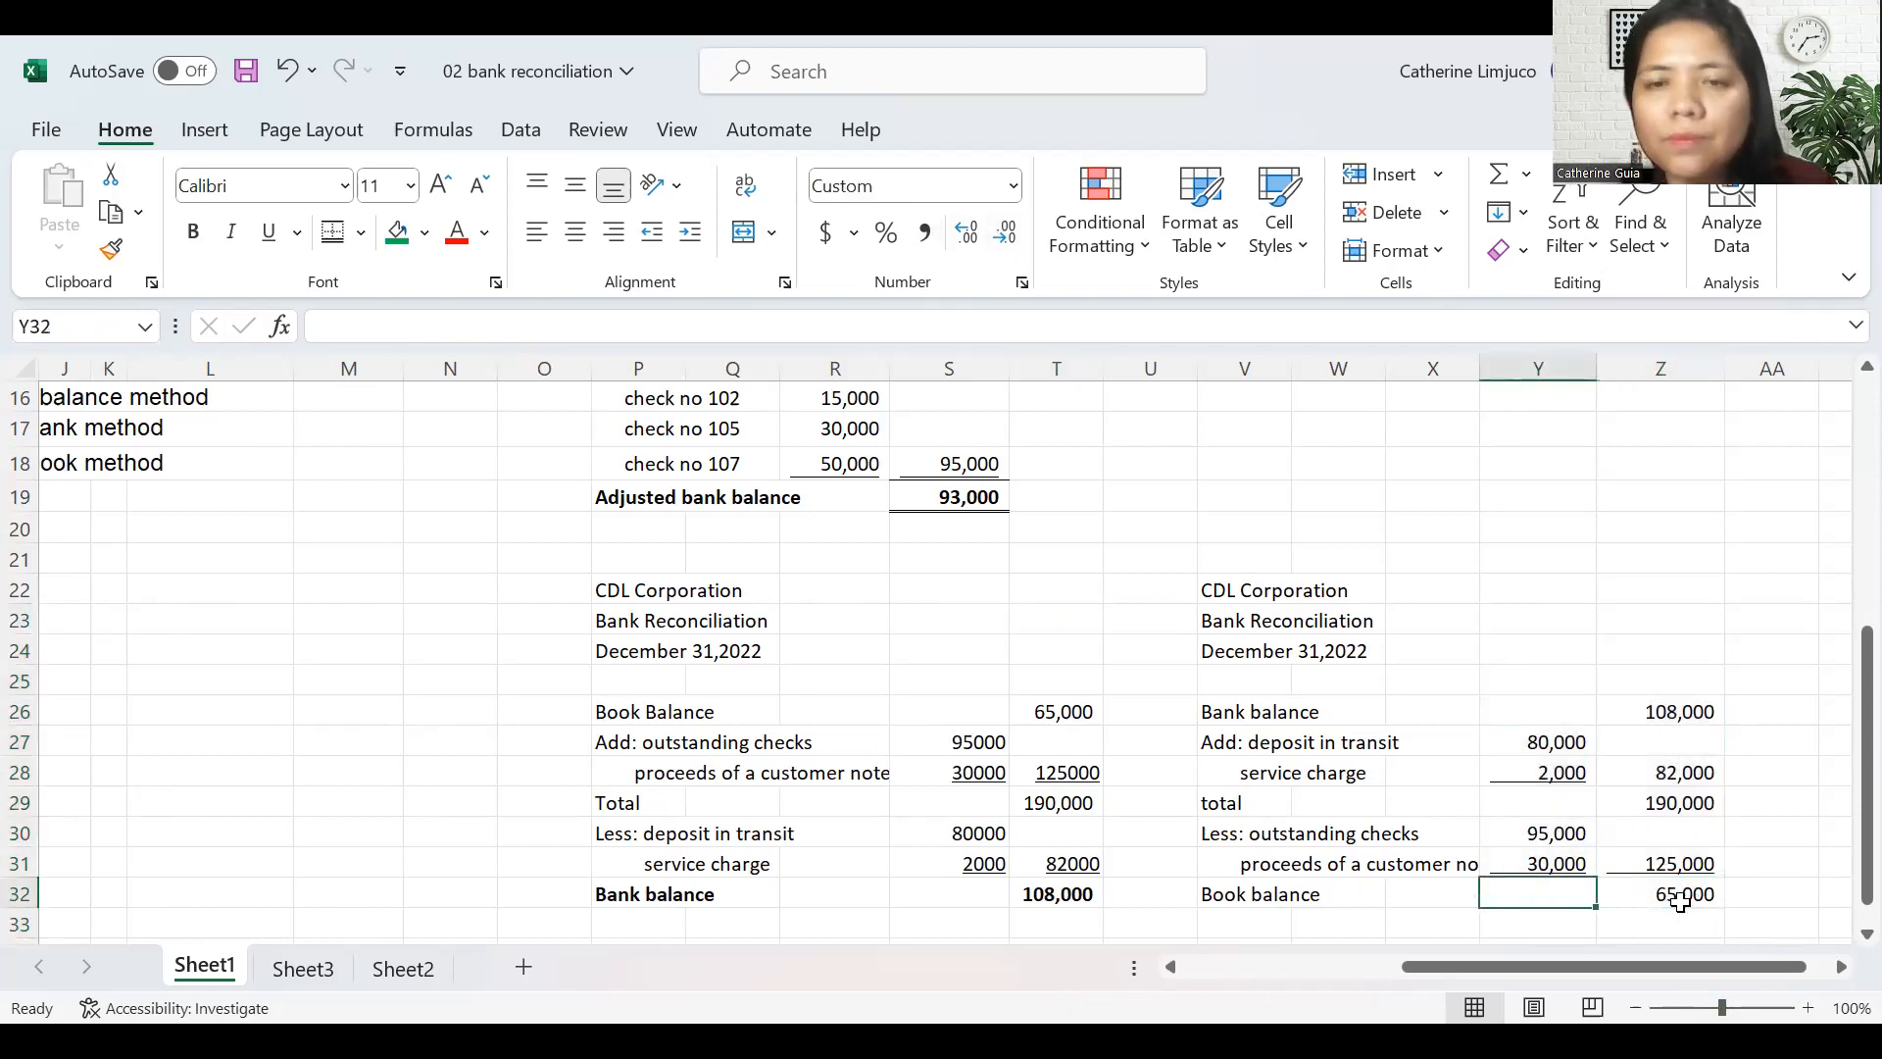
pyautogui.press('Left')
pyautogui.press('Left')
pyautogui.press('Left')
pyautogui.hotkey('shift', 'Right')
pyautogui.hotkey('shift', 'Right')
pyautogui.hotkey('shift', 'Right')
pyautogui.hotkey('shift', 'Right')
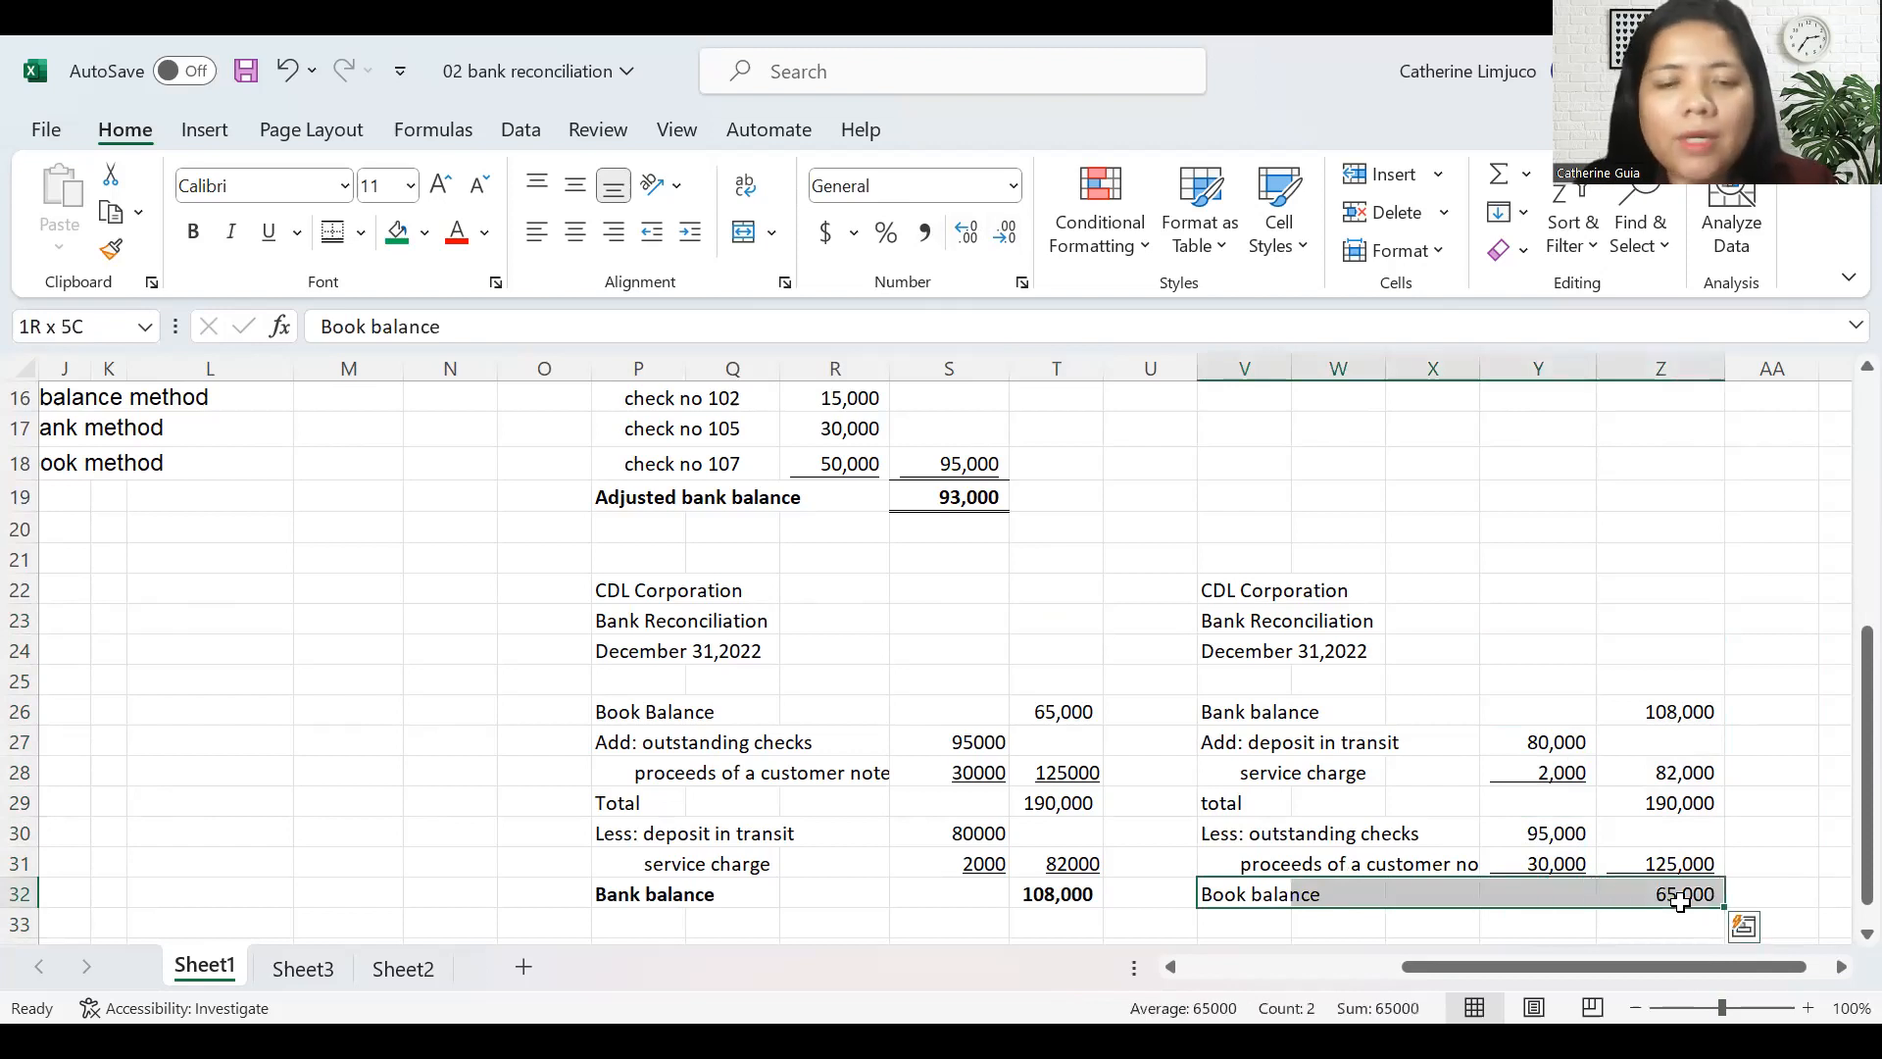
pyautogui.hotkey('ctrl', 'b')
# - Go back to the original problem data and the list of reconciliation methods in the sheet's first columns
pyautogui.press('Left')
pyautogui.press('Left')
pyautogui.press('Left')
pyautogui.press('Left')
pyautogui.press('Left')
pyautogui.press('Left')
pyautogui.press('Left')
pyautogui.press('Left')
pyautogui.press('Left')
pyautogui.press('Left')
pyautogui.press('Left')
pyautogui.press('Left')
pyautogui.press('Left')
pyautogui.press('Left')
pyautogui.press('Left')
pyautogui.press('Left')
pyautogui.press('Left')
pyautogui.press('Left')
pyautogui.press('Up')
pyautogui.press('Up')
pyautogui.press('Up')
pyautogui.press('Up')
pyautogui.press('Up')
pyautogui.press('Up')
pyautogui.press('Up')
pyautogui.press('Up')
pyautogui.press('Up')
pyautogui.press('Up')
pyautogui.press('Up')
pyautogui.press('Up')
pyautogui.press('Up')
pyautogui.press('Up')
pyautogui.press('Up')
pyautogui.press('Up')
pyautogui.press('Up')
pyautogui.press('Up')
pyautogui.press('Up')
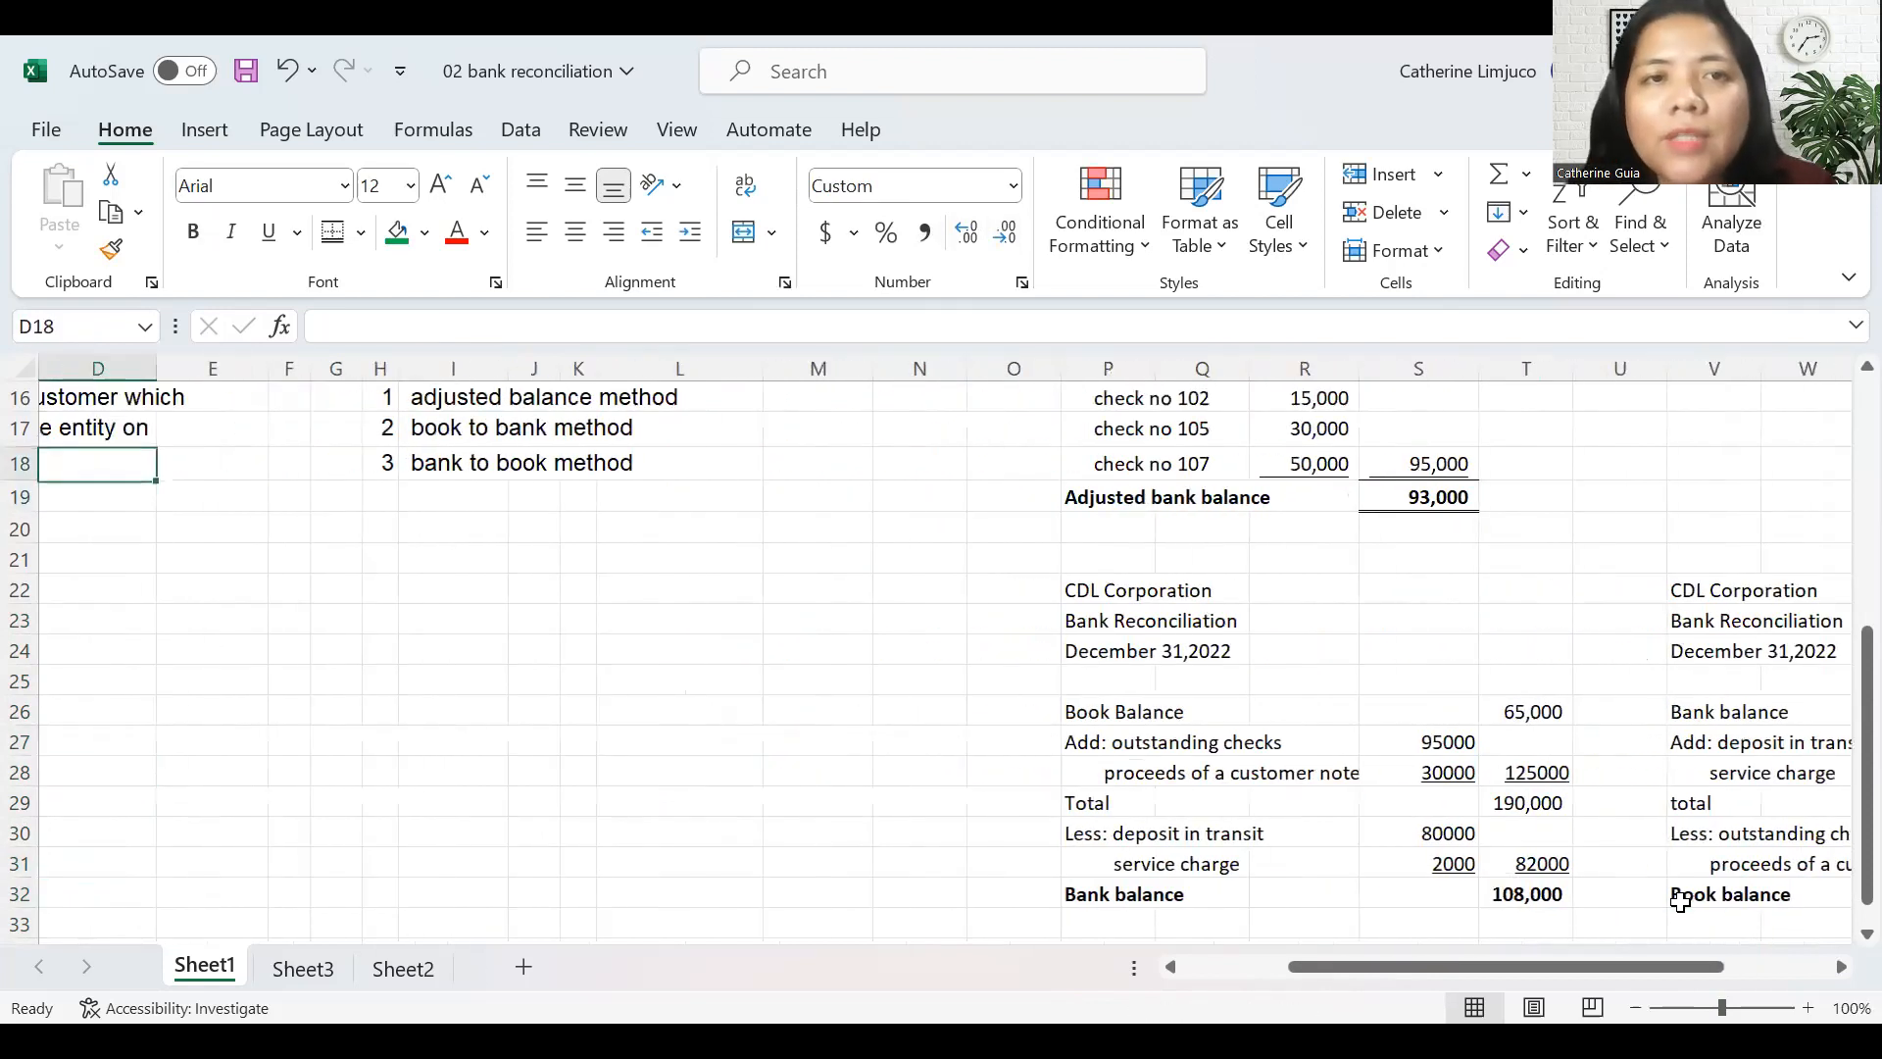
# - Go back to the heading of the adjusted balance reconciliation beside the ledger data
pyautogui.press('Up')
pyautogui.press('Up')
pyautogui.press('Down')
pyautogui.press('Down')
pyautogui.press('Down')
pyautogui.press('Down')
pyautogui.press('Down')
pyautogui.press('Down')
pyautogui.press('Right')
pyautogui.press('Right')
pyautogui.press('Right')
pyautogui.press('Right')
pyautogui.press('Up')
pyautogui.press('Right')
pyautogui.press('Right')
pyautogui.press('Right')
pyautogui.press('Right')
pyautogui.press('Right')
pyautogui.press('Right')
pyautogui.press('Right')
pyautogui.press('Up')
pyautogui.press('Up')
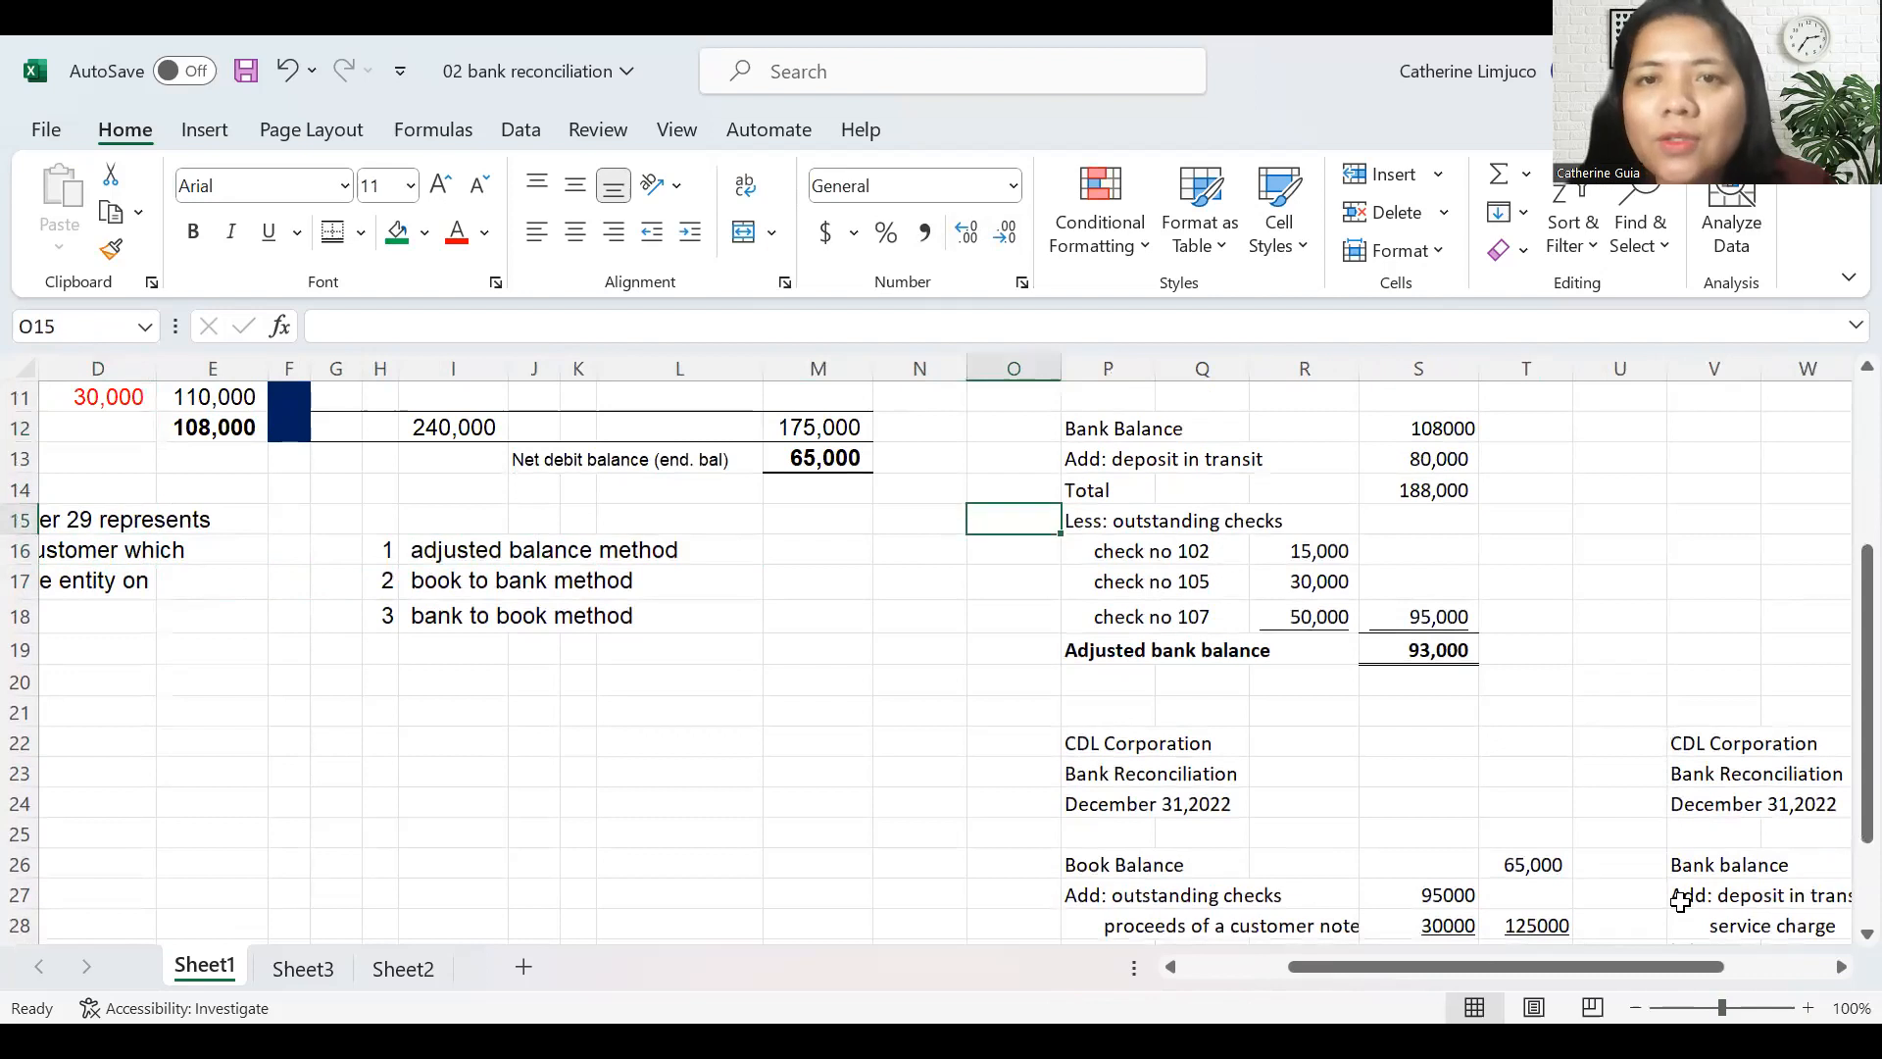
pyautogui.hotkey('ctrl', 'Up')
pyautogui.press('Down')
pyautogui.press('Down')
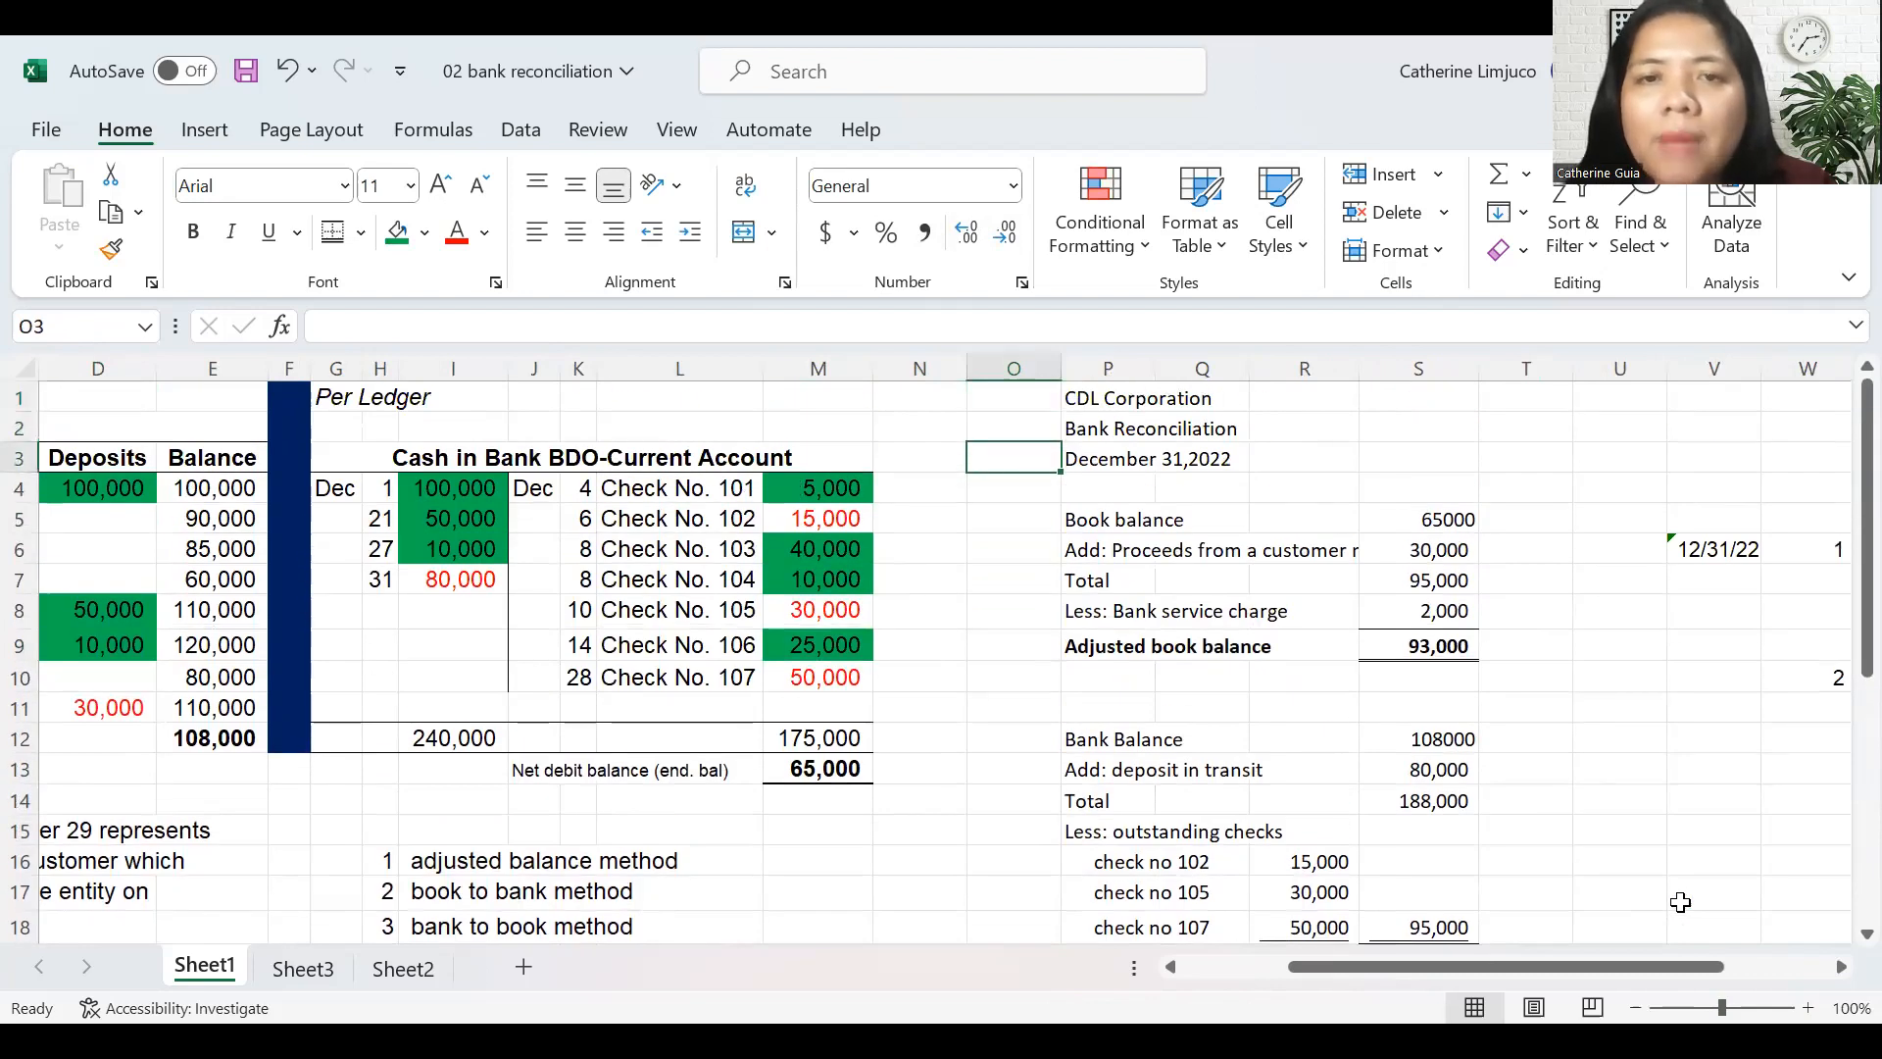
# - Review the adjusted balance reconciliation from the book section down to the Adjusted bank balance row
pyautogui.press('Down')
pyautogui.press('Down')
pyautogui.press('Down')
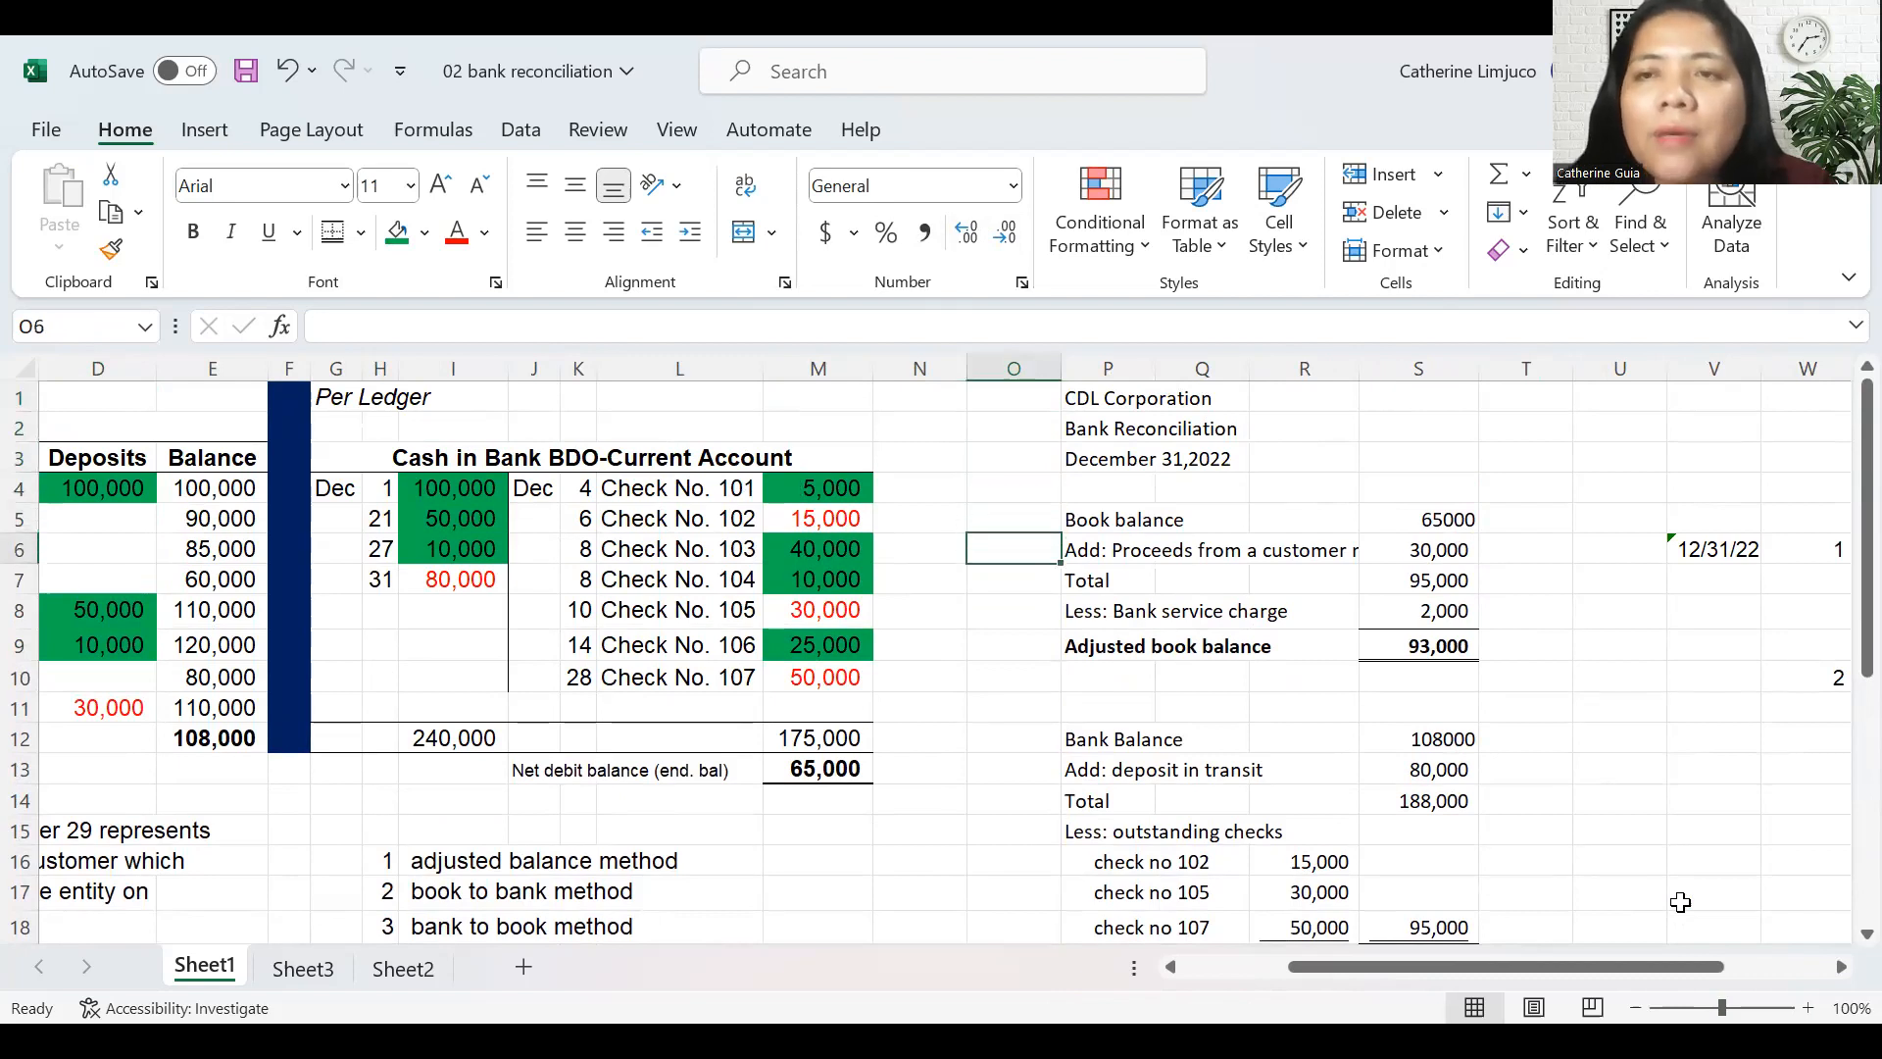
pyautogui.press('Down')
pyautogui.press('Down')
pyautogui.press('Down')
pyautogui.press('Down')
pyautogui.press('Up')
pyautogui.press('Right')
pyautogui.press('Down')
pyautogui.press('Down')
pyautogui.press('Down')
pyautogui.press('Down')
pyautogui.press('Down')
pyautogui.press('Down')
pyautogui.press('Down')
pyautogui.press('Down')
pyautogui.press('Down')
pyautogui.press('Down')
pyautogui.press('Down')
pyautogui.press('Down')
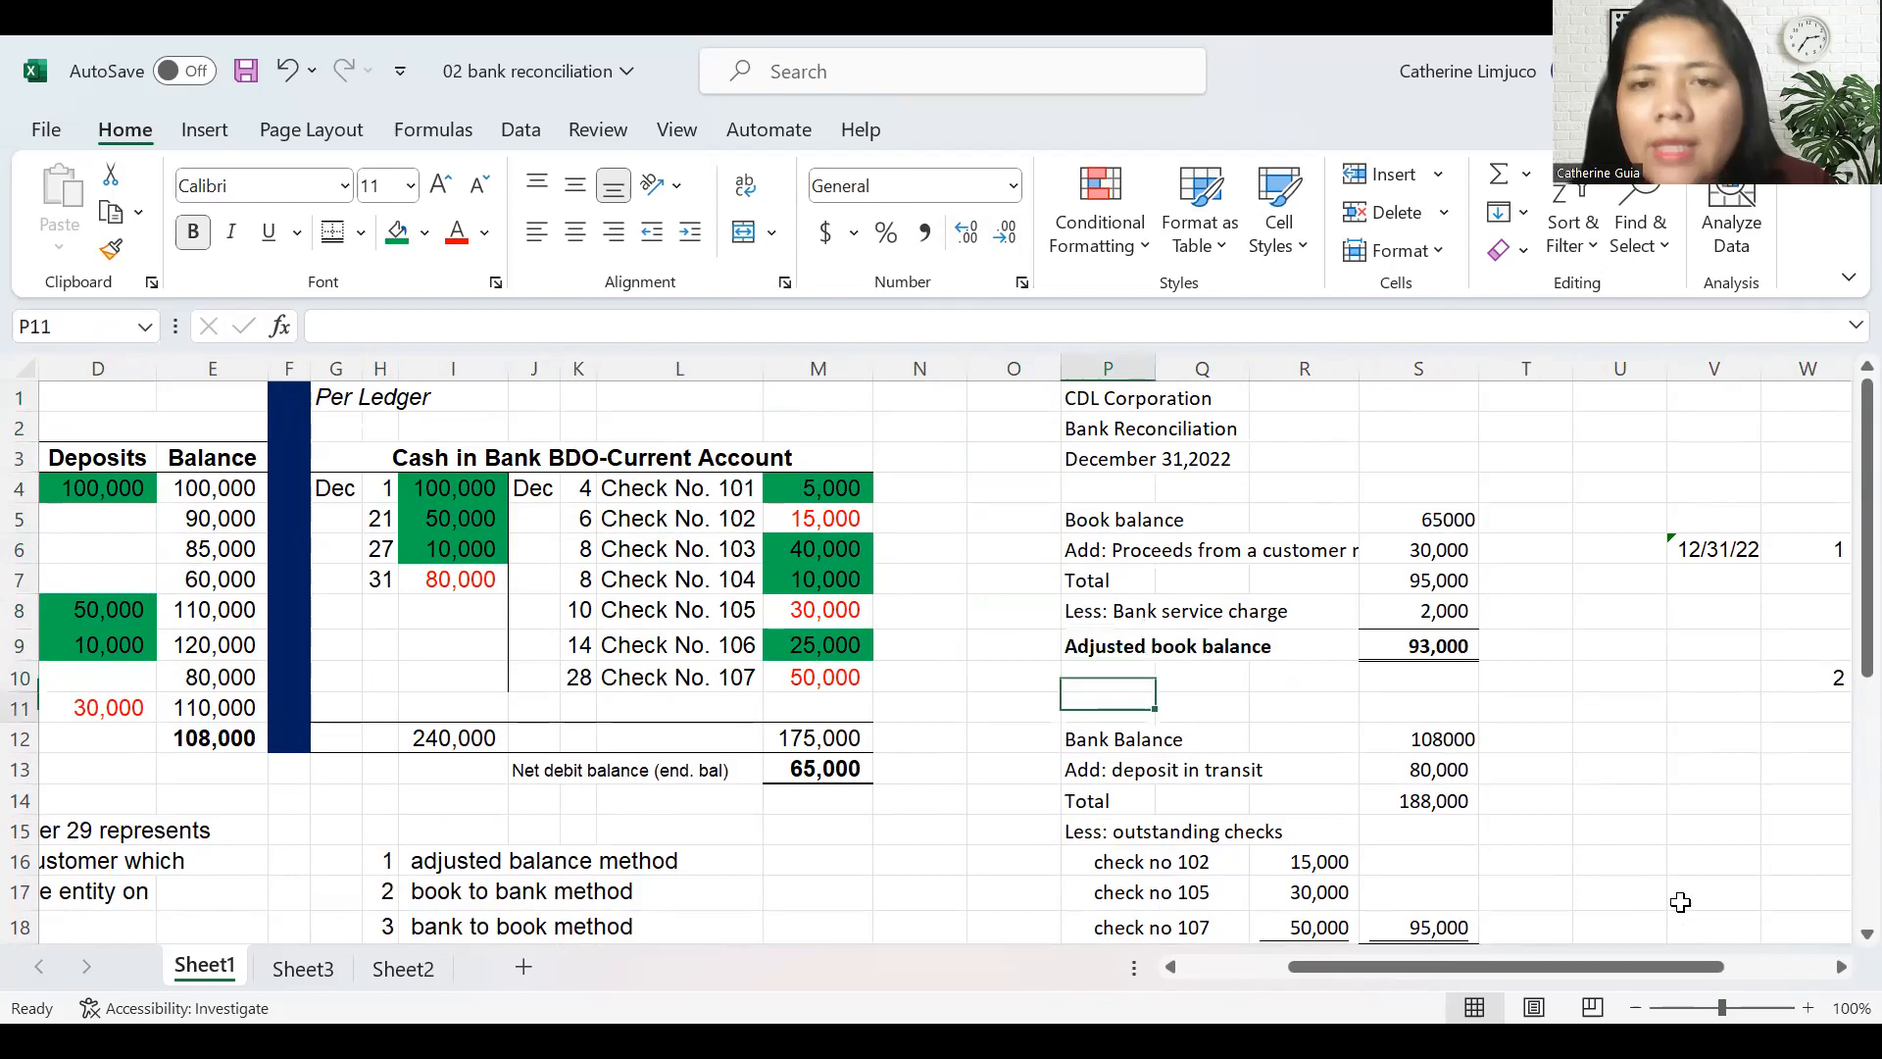
pyautogui.press('Up')
pyautogui.press('Up')
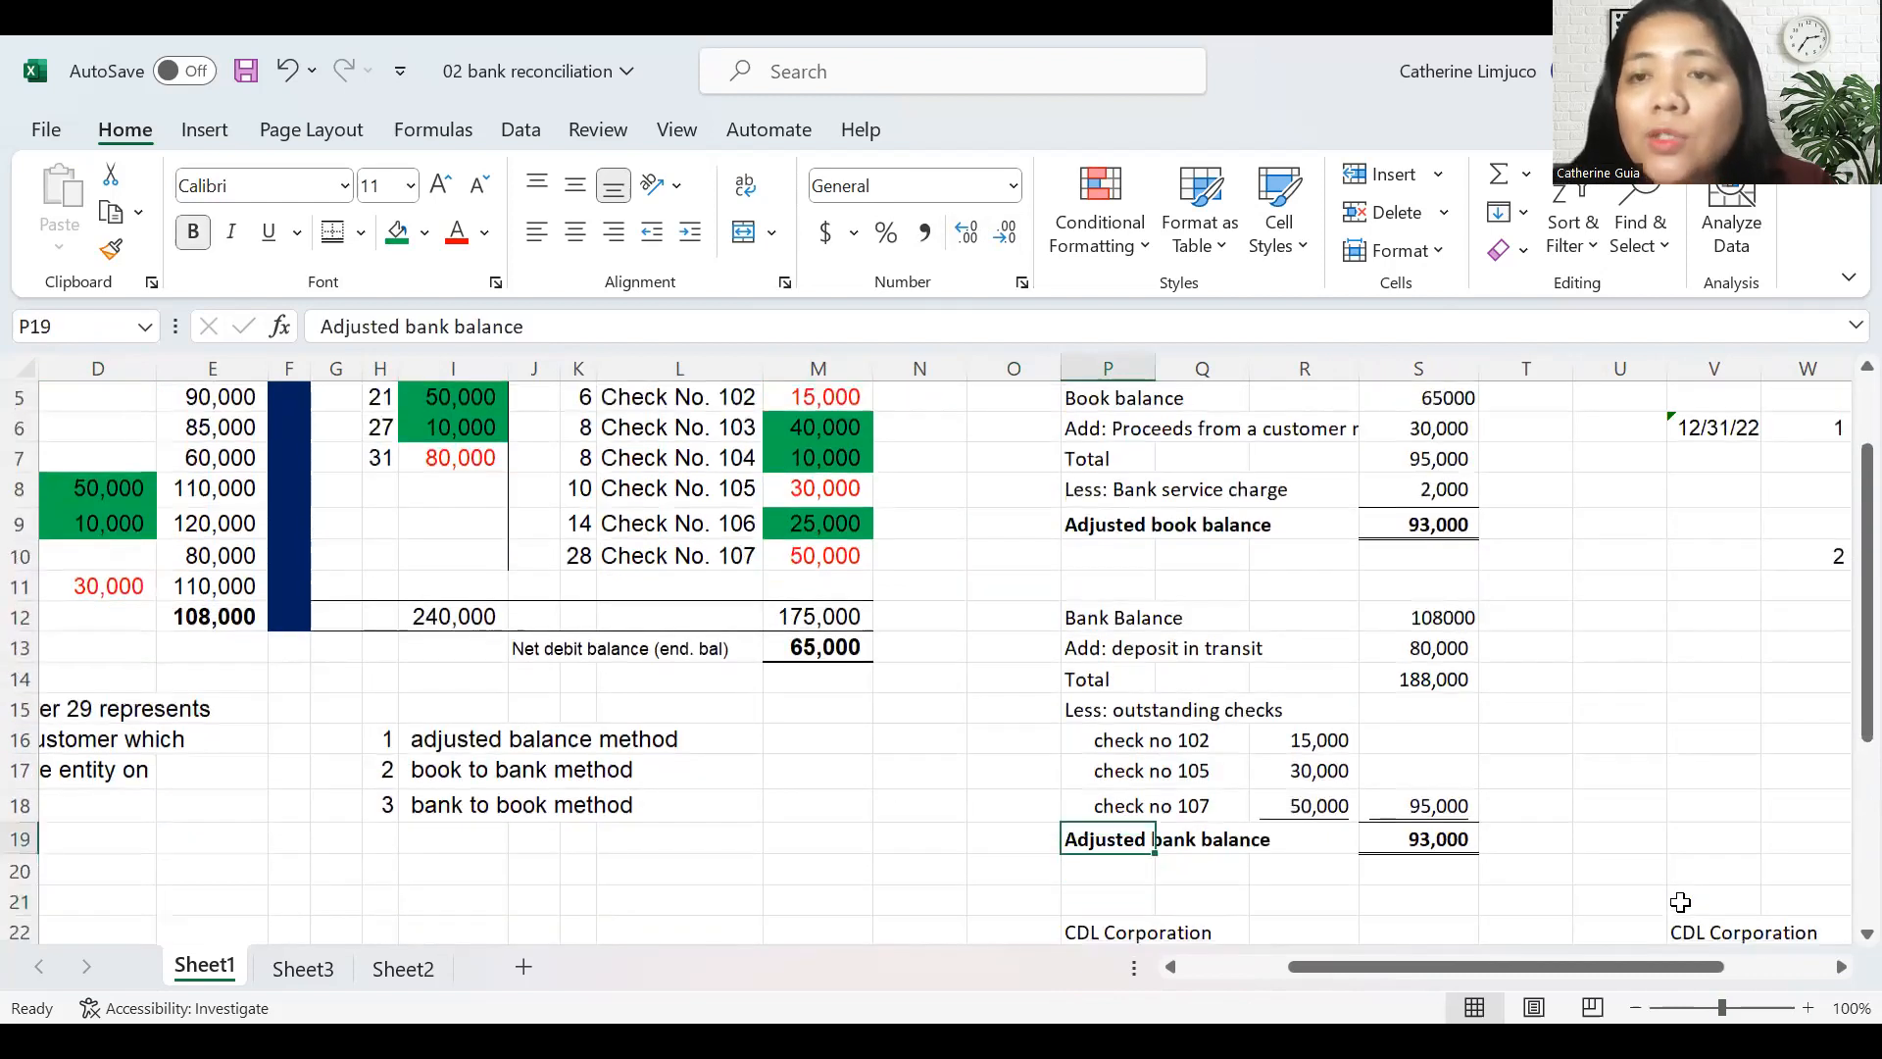
# - Return to the CDL Corporation heading and examine the book section down to the customer note proceeds line in P6
pyautogui.press('Up')
pyautogui.press('Up')
pyautogui.press('Up')
pyautogui.press('Up')
pyautogui.press('Up')
pyautogui.press('Up')
pyautogui.press('Up')
pyautogui.press('Up')
pyautogui.press('Up')
pyautogui.press('Up')
pyautogui.press('Up')
pyautogui.press('Up')
pyautogui.press('Up')
pyautogui.press('Up')
pyautogui.press('Up')
pyautogui.press('Up')
pyautogui.press('Up')
pyautogui.press('Up')
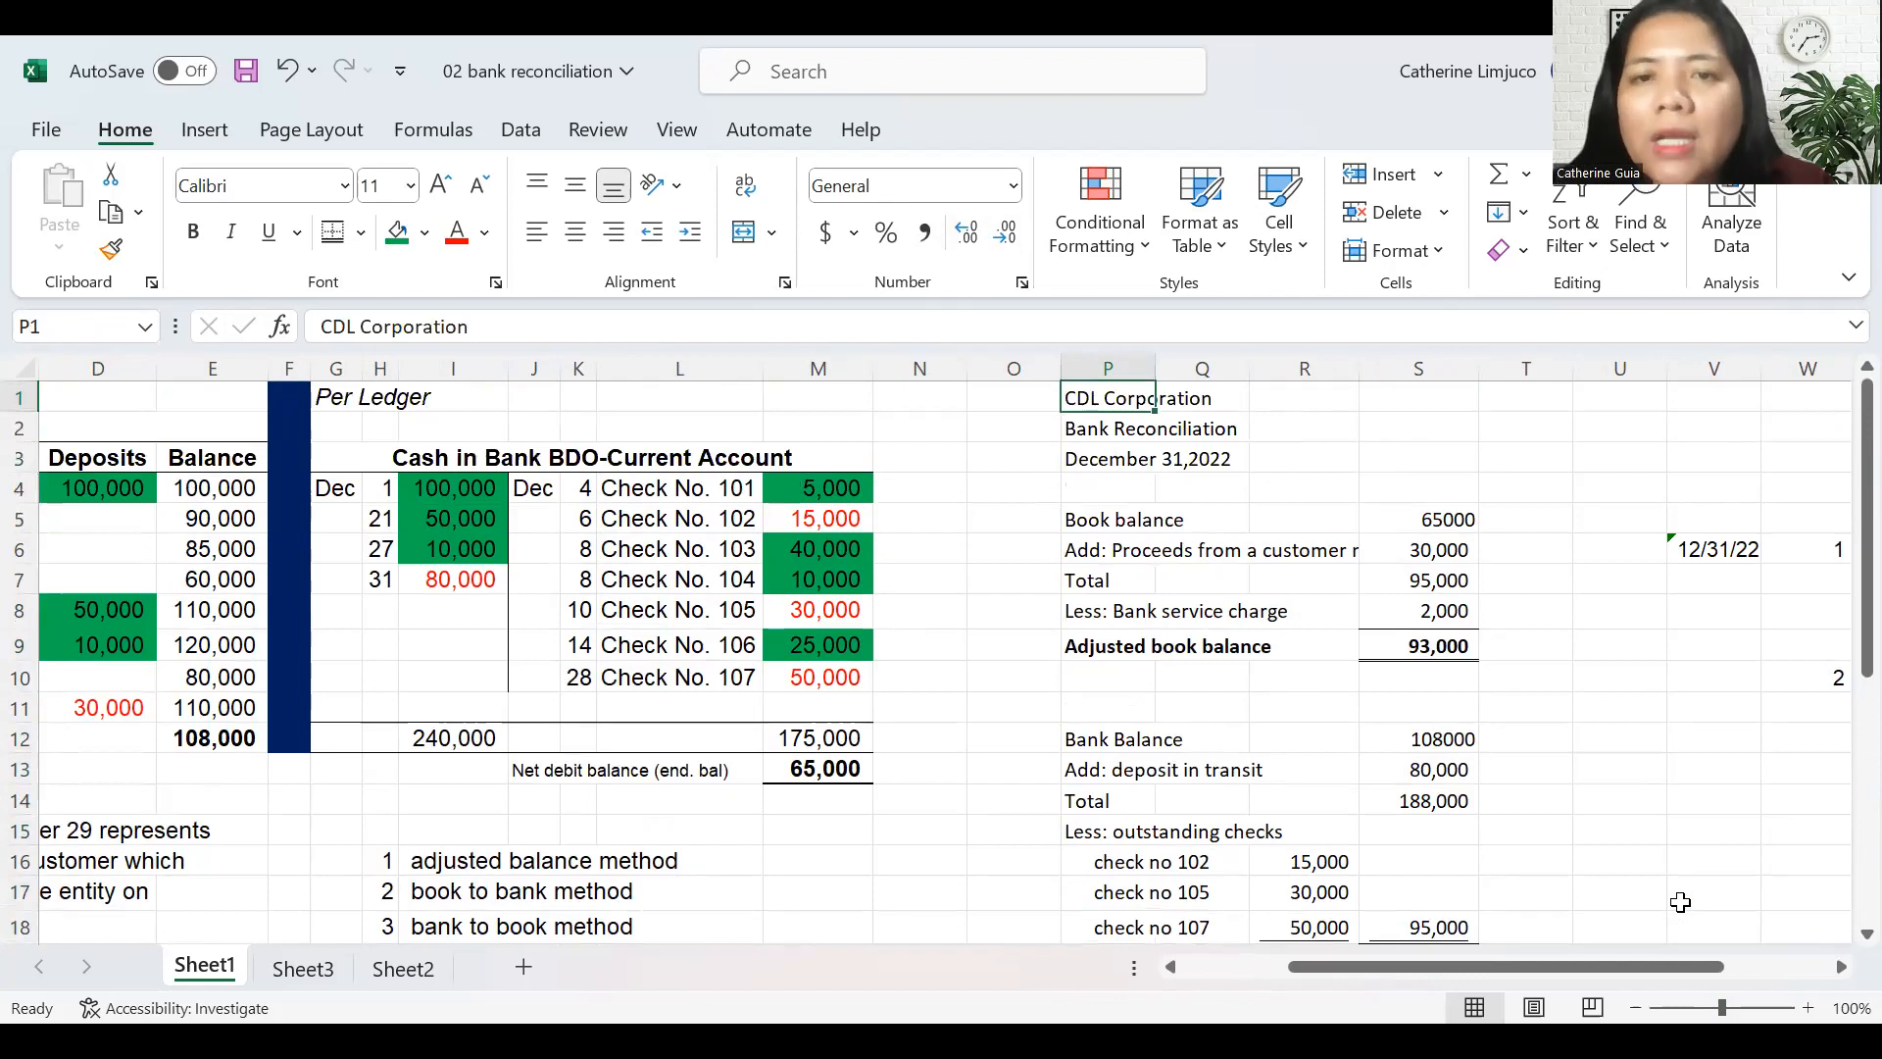
pyautogui.press('Down')
pyautogui.press('Down')
pyautogui.press('Down')
pyautogui.press('Down')
pyautogui.press('Down')
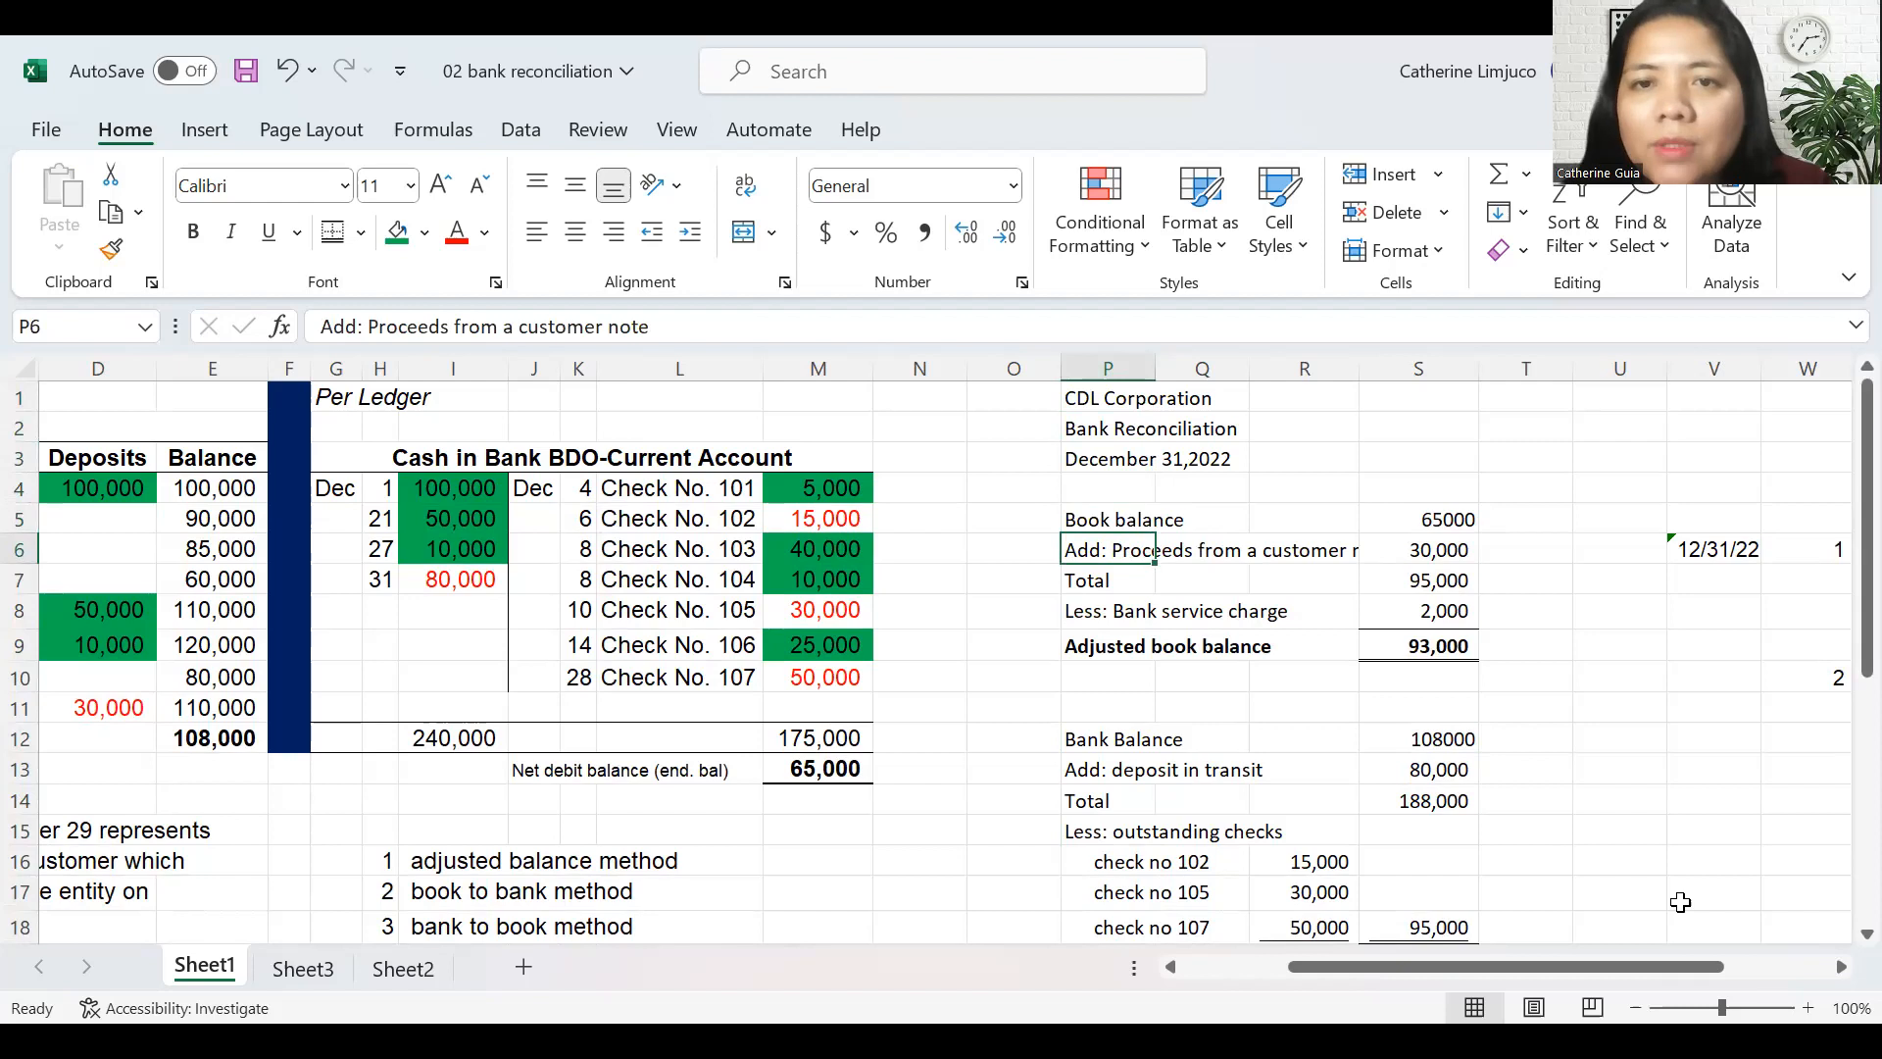
# - Check the ledger and bank statement deposit columns along row 6, and come back toward the reconciliation
pyautogui.press('Left')
pyautogui.press('Left')
pyautogui.press('Left')
pyautogui.press('Left')
pyautogui.press('Left')
pyautogui.press('Left')
pyautogui.press('Left')
pyautogui.press('Left')
pyautogui.press('Left')
pyautogui.press('Left')
pyautogui.press('Left')
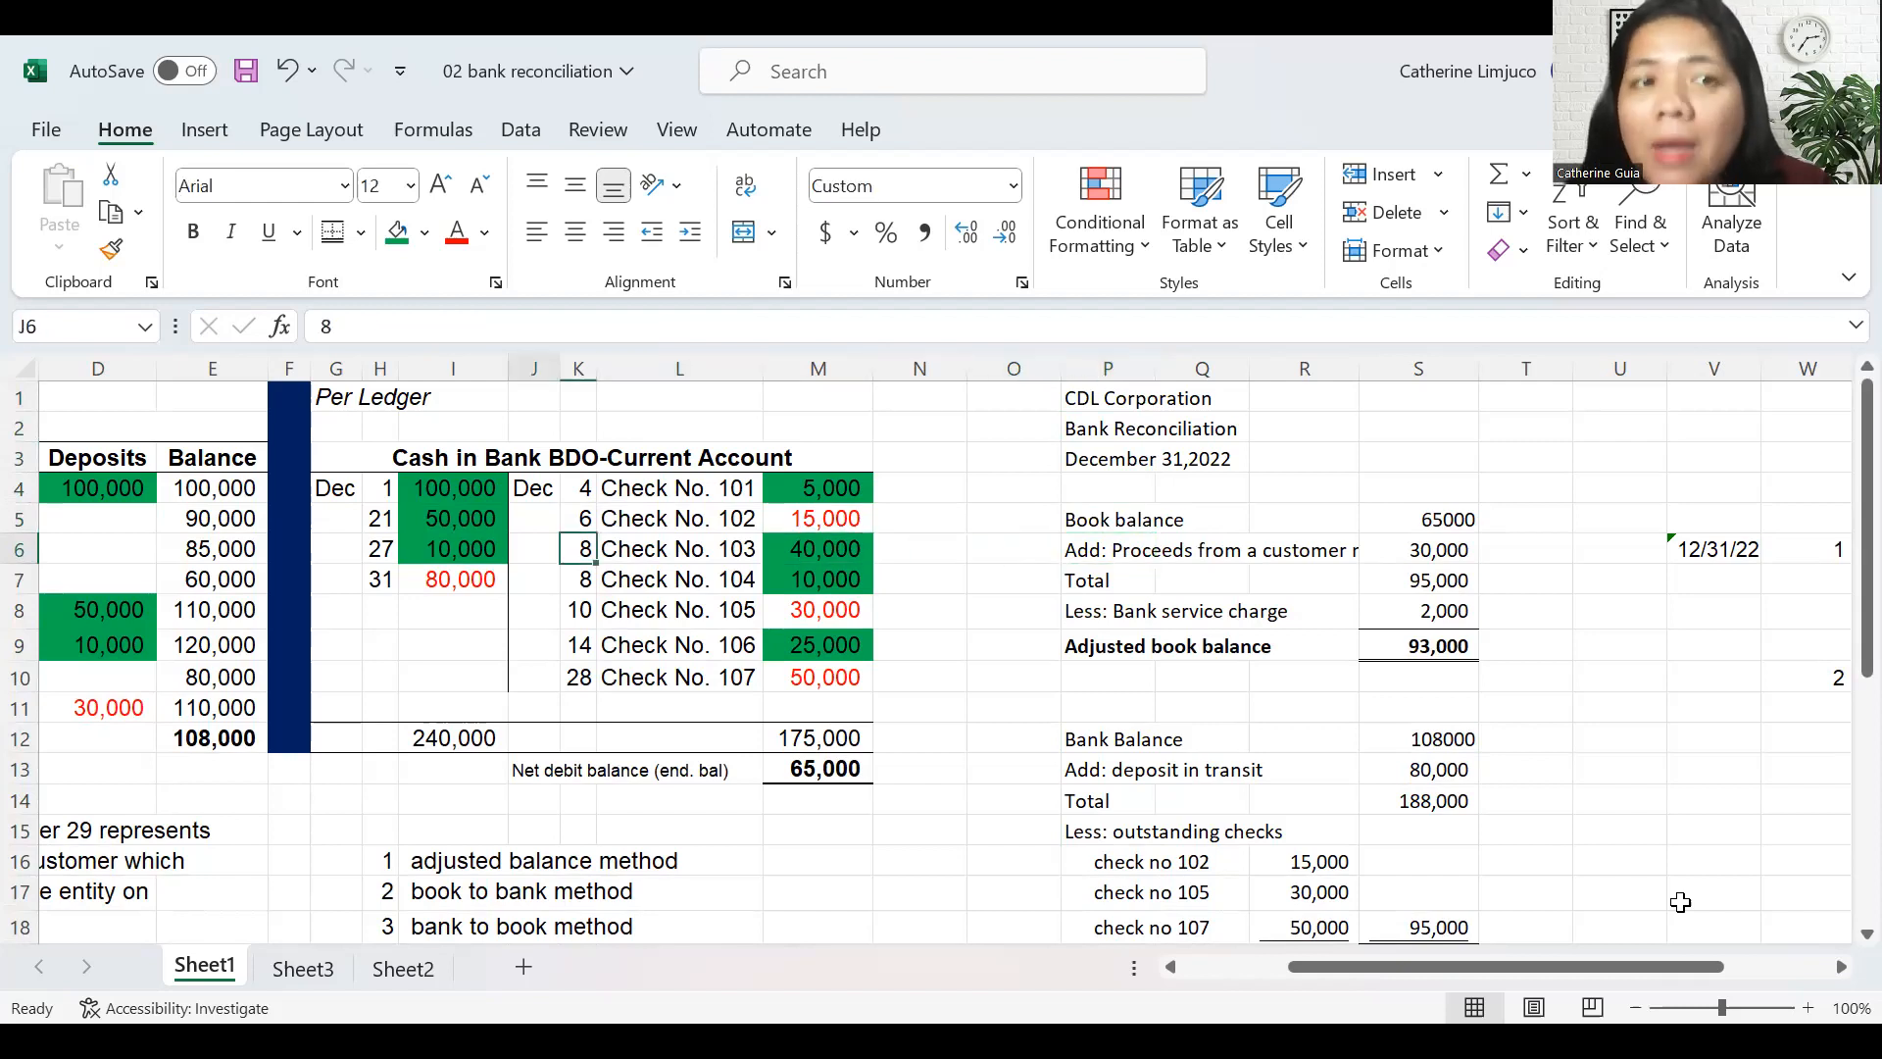
pyautogui.press('Left')
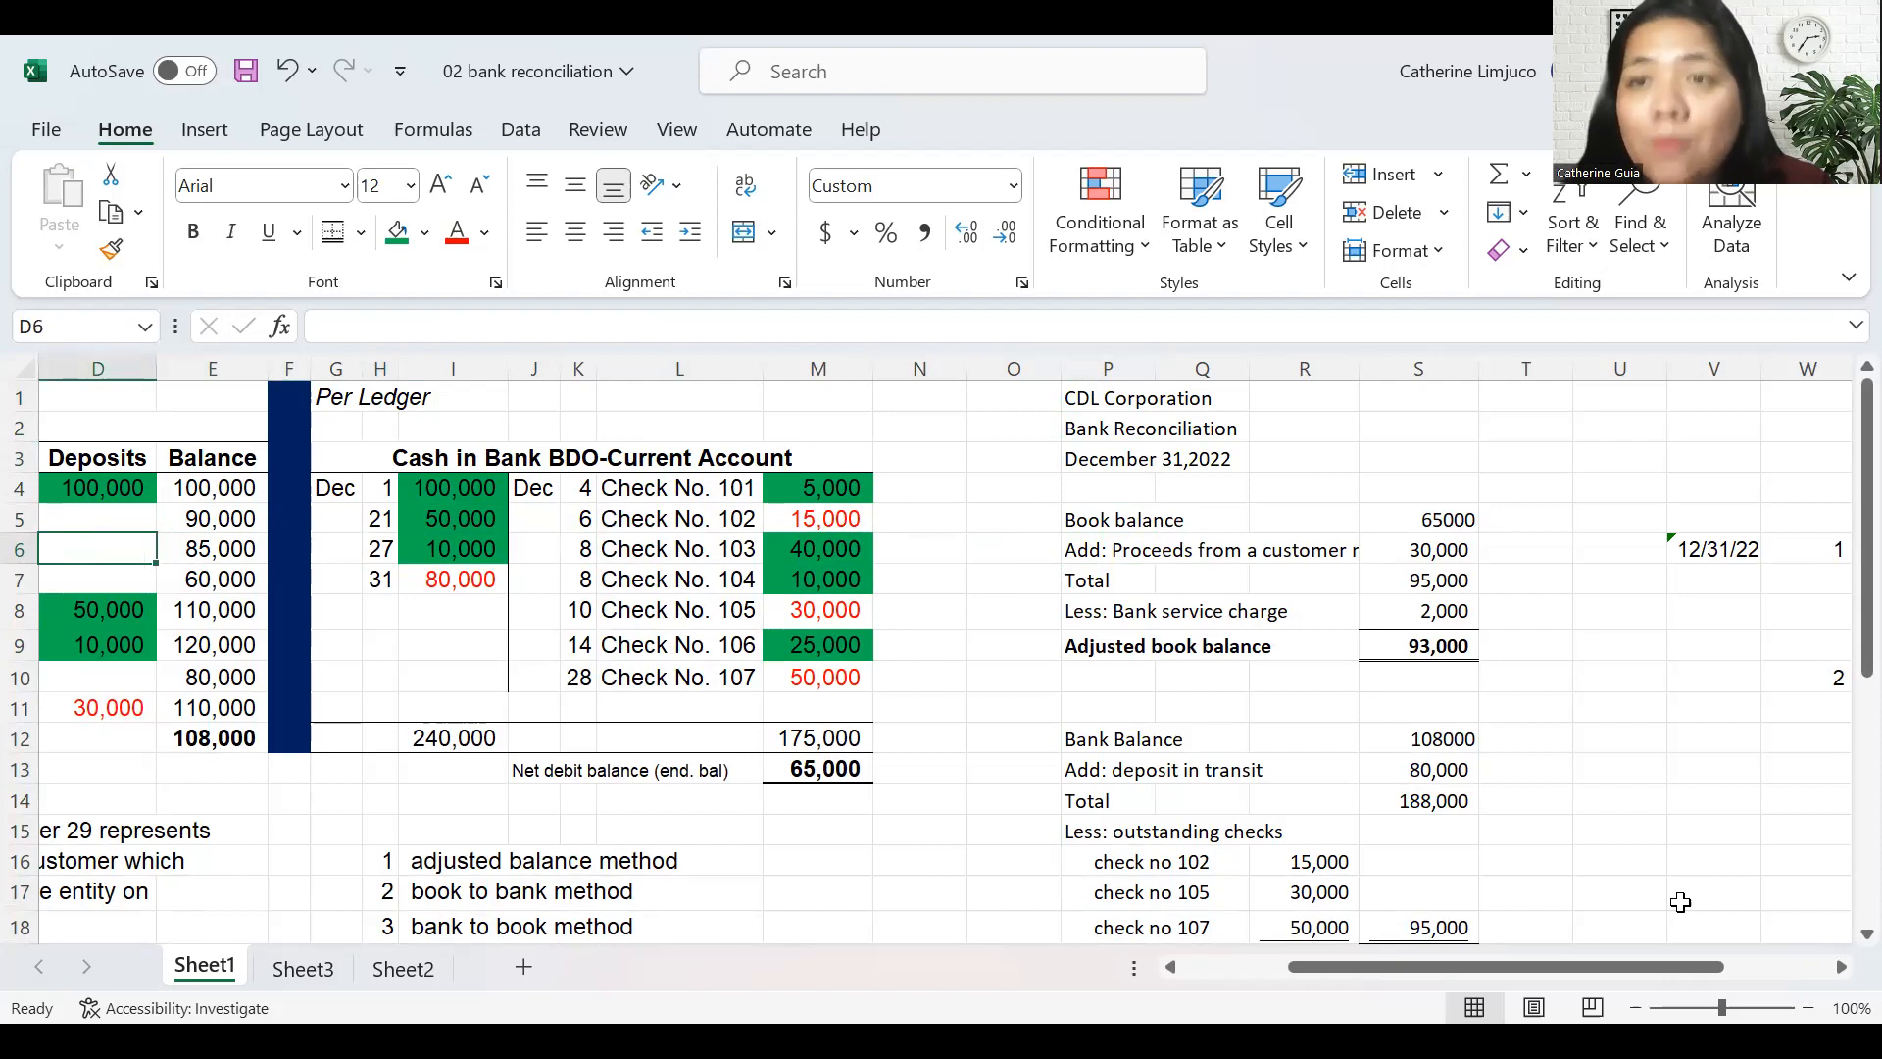
pyautogui.press('Right')
pyautogui.press('Right')
pyautogui.press('Right')
pyautogui.press('Right')
pyautogui.press('Right')
pyautogui.press('Right')
pyautogui.press('Right')
pyautogui.press('Right')
pyautogui.press('Right')
pyautogui.press('Right')
pyautogui.press('Right')
pyautogui.press('Right')
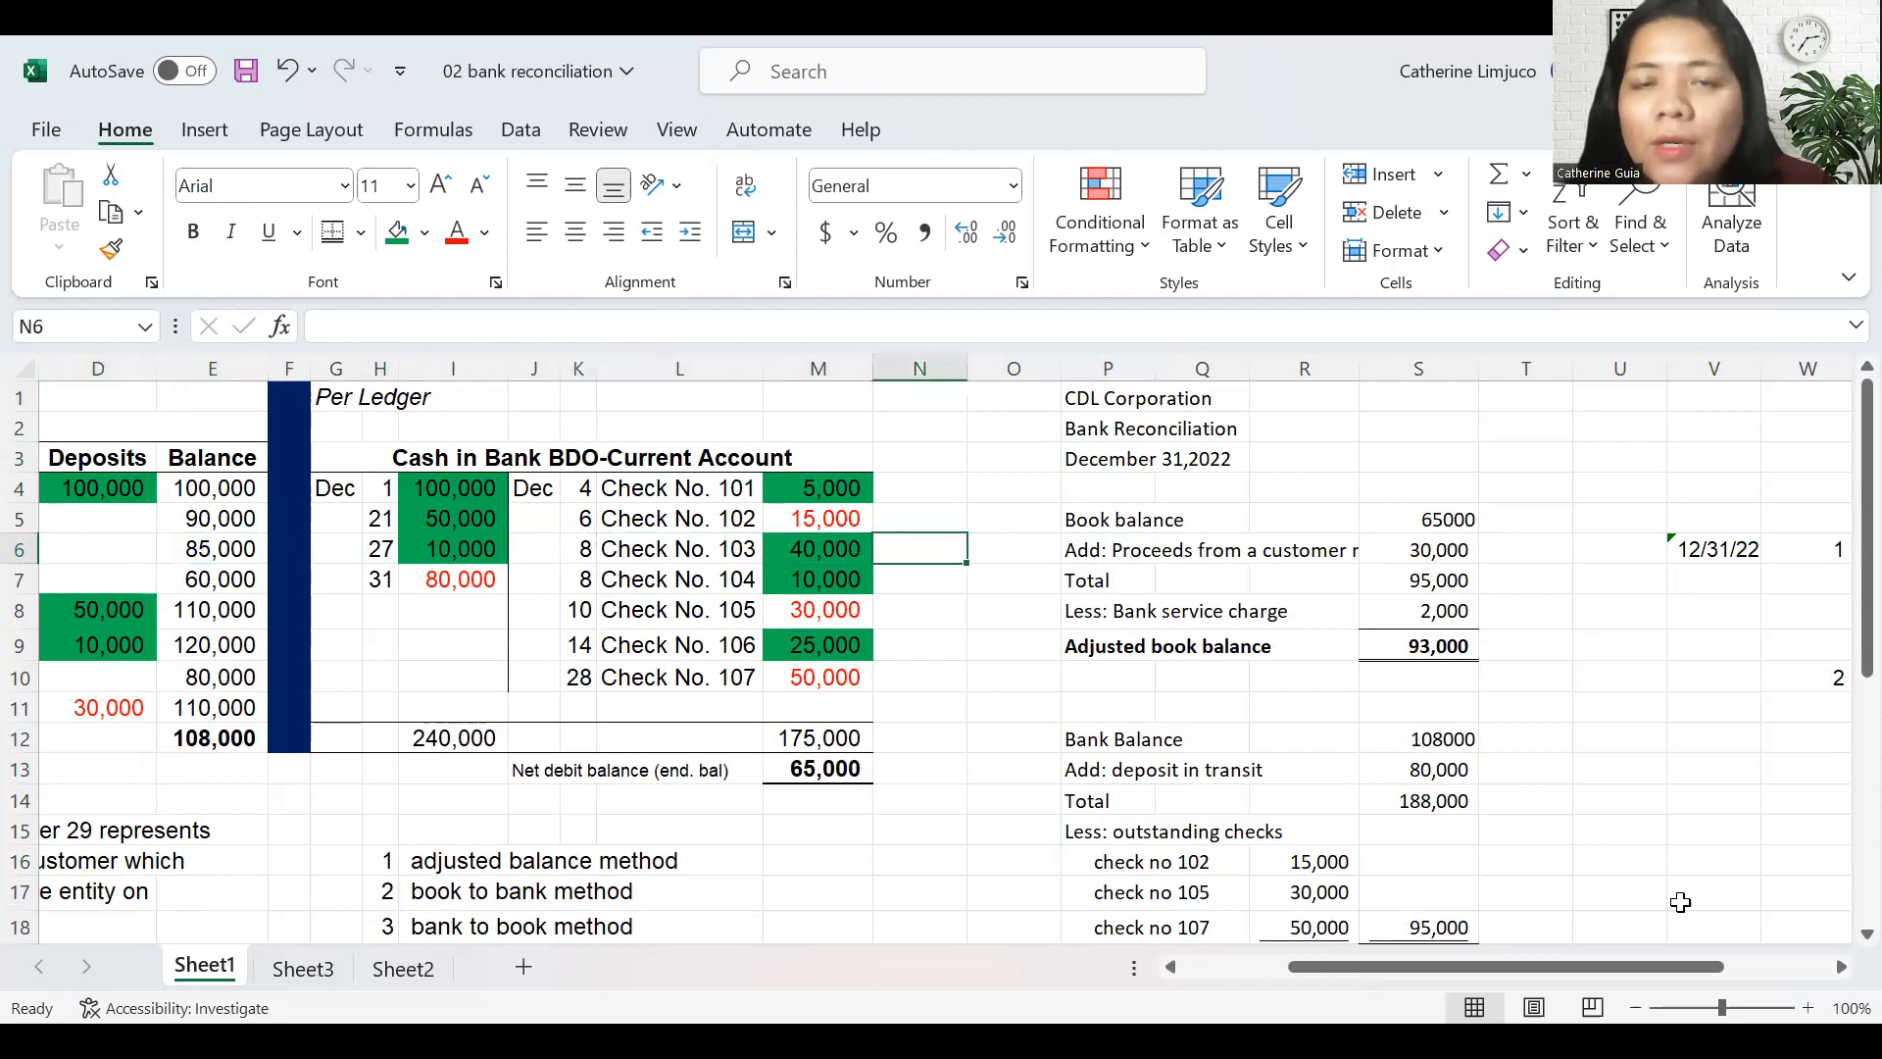
# - Examine the reconciliation lines from the book section's Total and bank service charge down to the outstanding checks heading
pyautogui.press('Down')
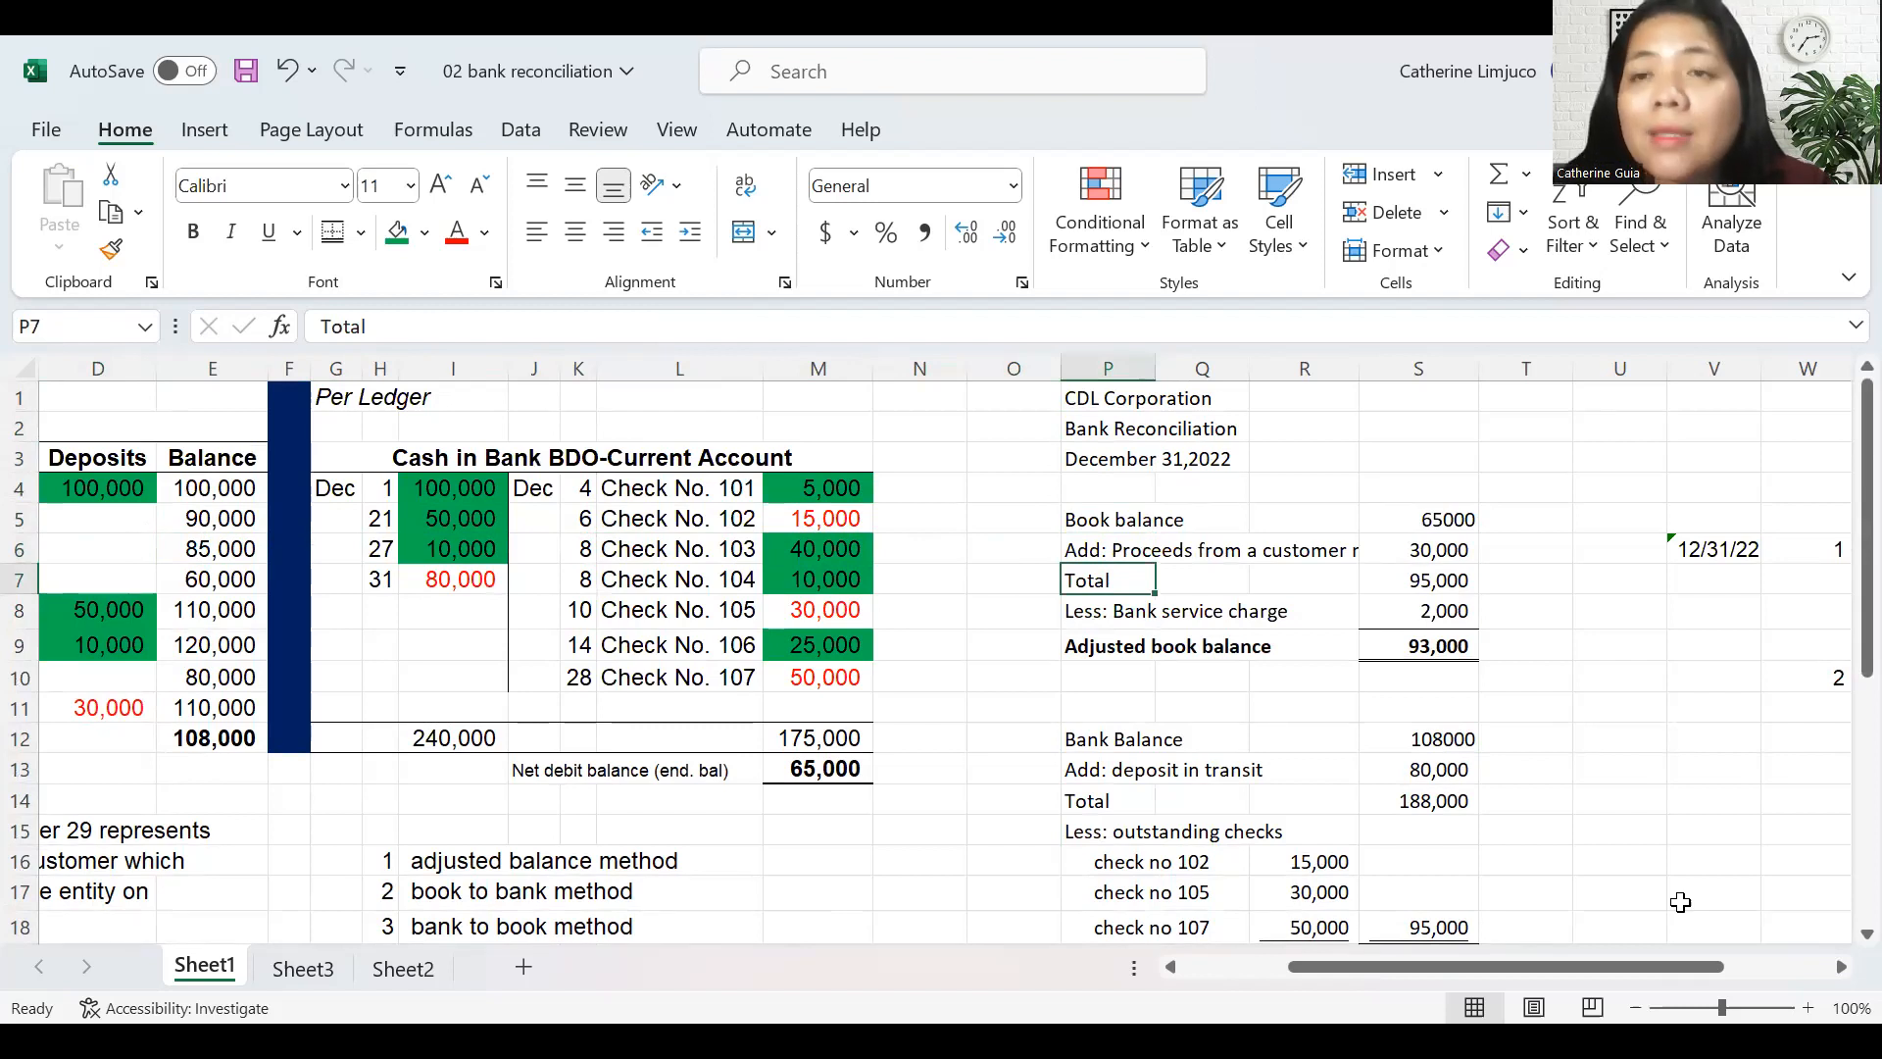
pyautogui.press('Down')
pyautogui.press('Down')
pyautogui.press('Down')
pyautogui.press('Down')
pyautogui.press('Down')
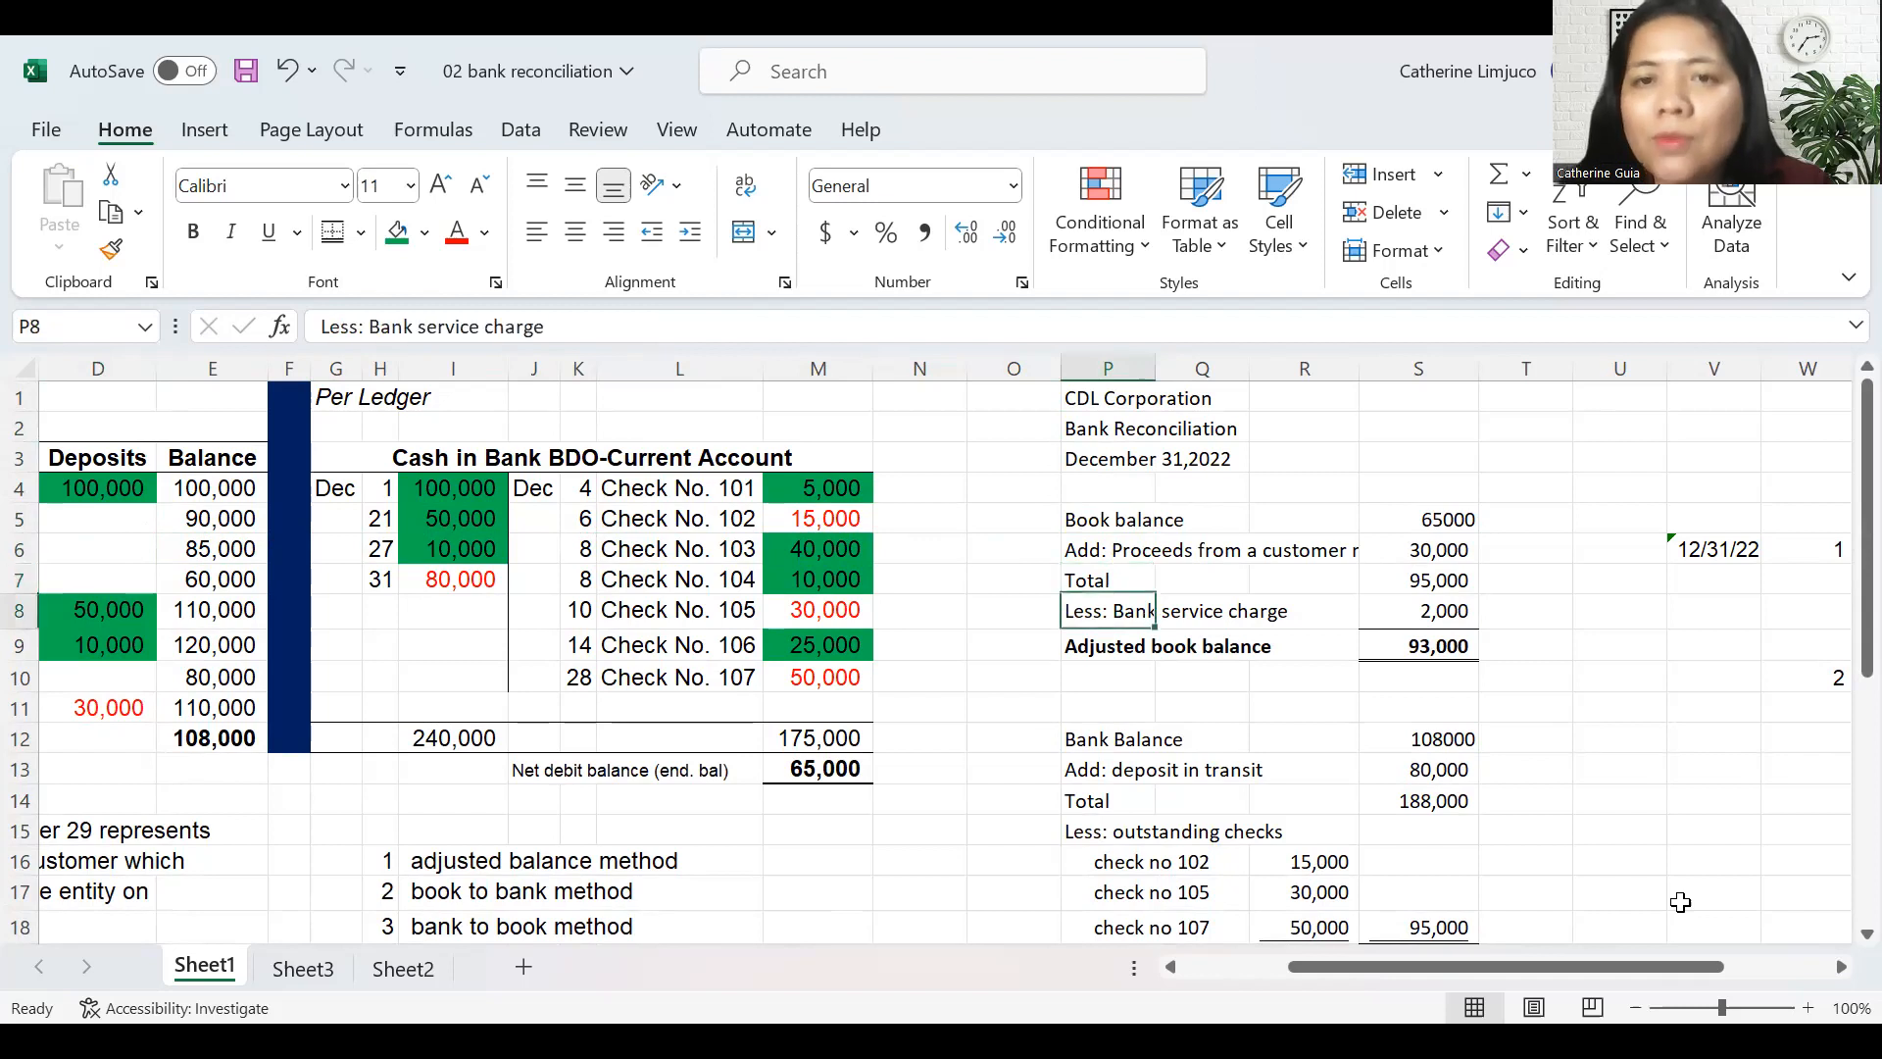
pyautogui.press('Down')
pyautogui.press('Down')
pyautogui.press('Down')
pyautogui.press('Down')
pyautogui.press('Down')
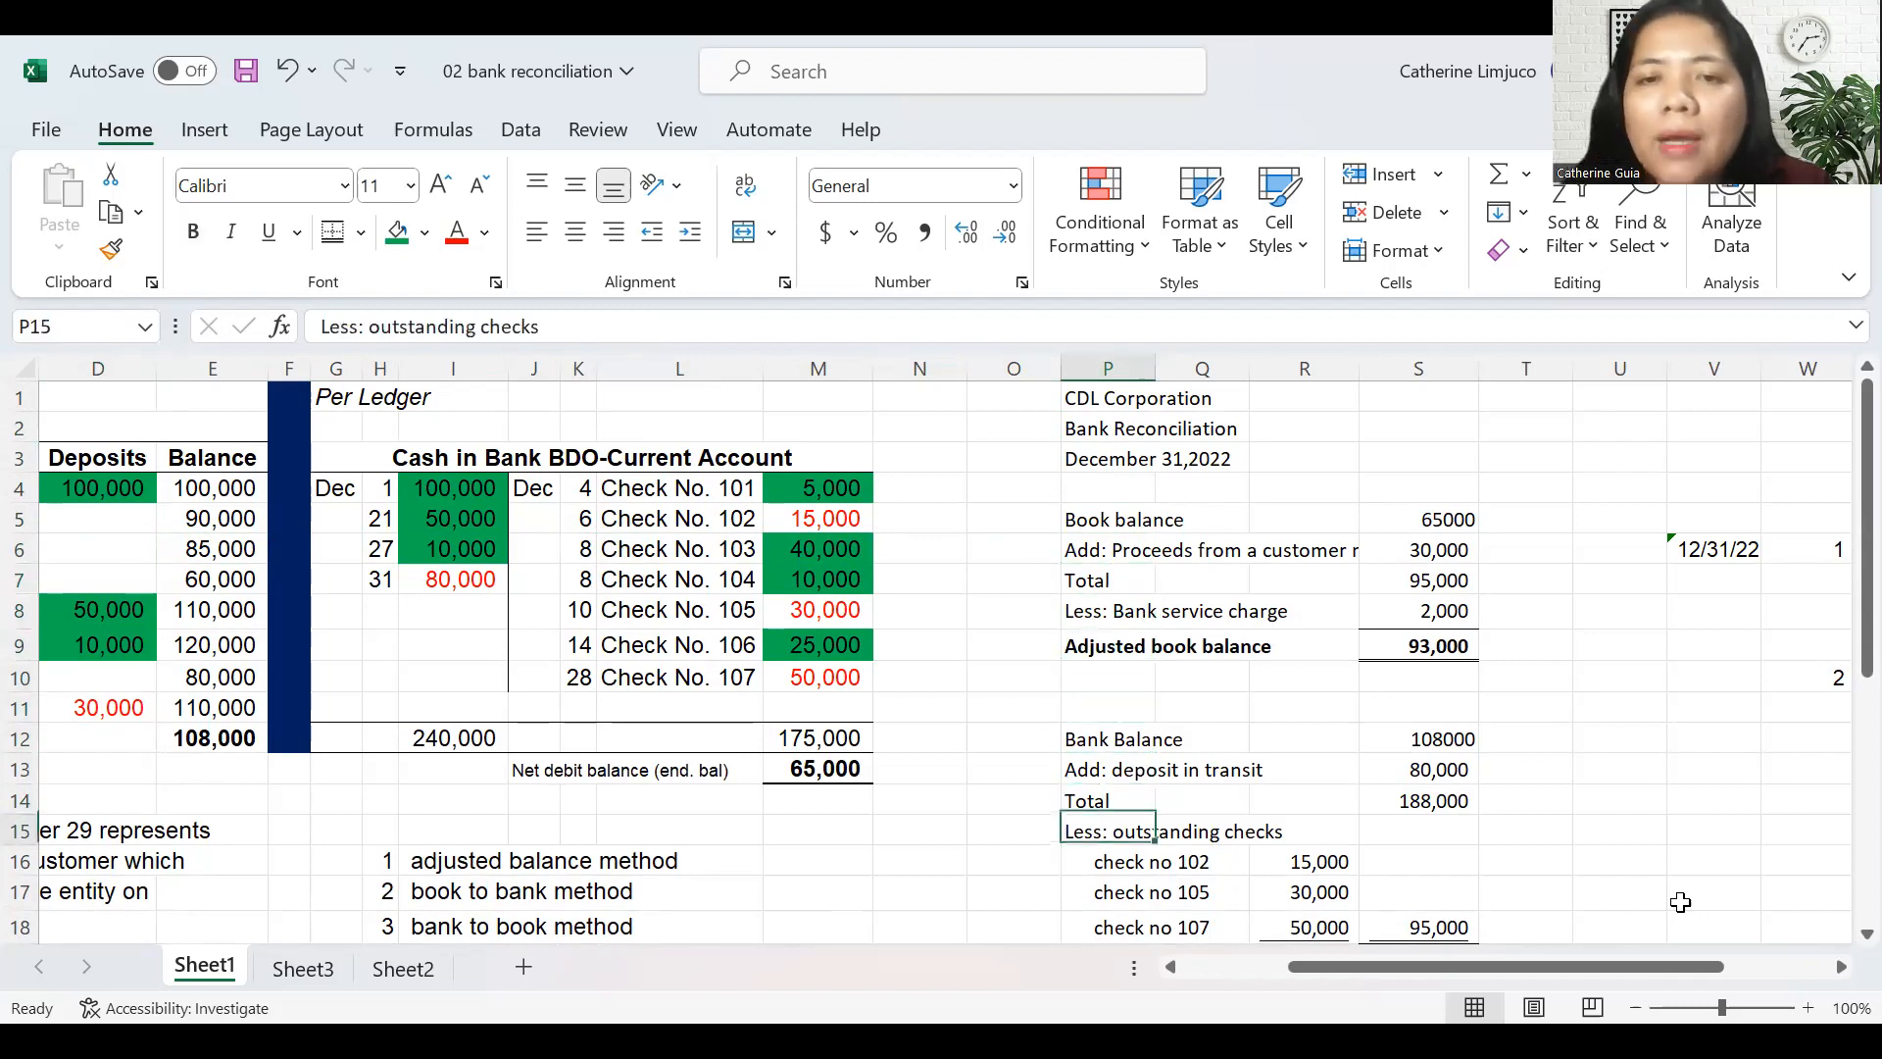
# - Examine the Bank Balance and deposit in transit lines in the bank section of the adjusted balance reconciliation
pyautogui.press('Up')
pyautogui.press('Up')
pyautogui.press('Up')
pyautogui.press('Up')
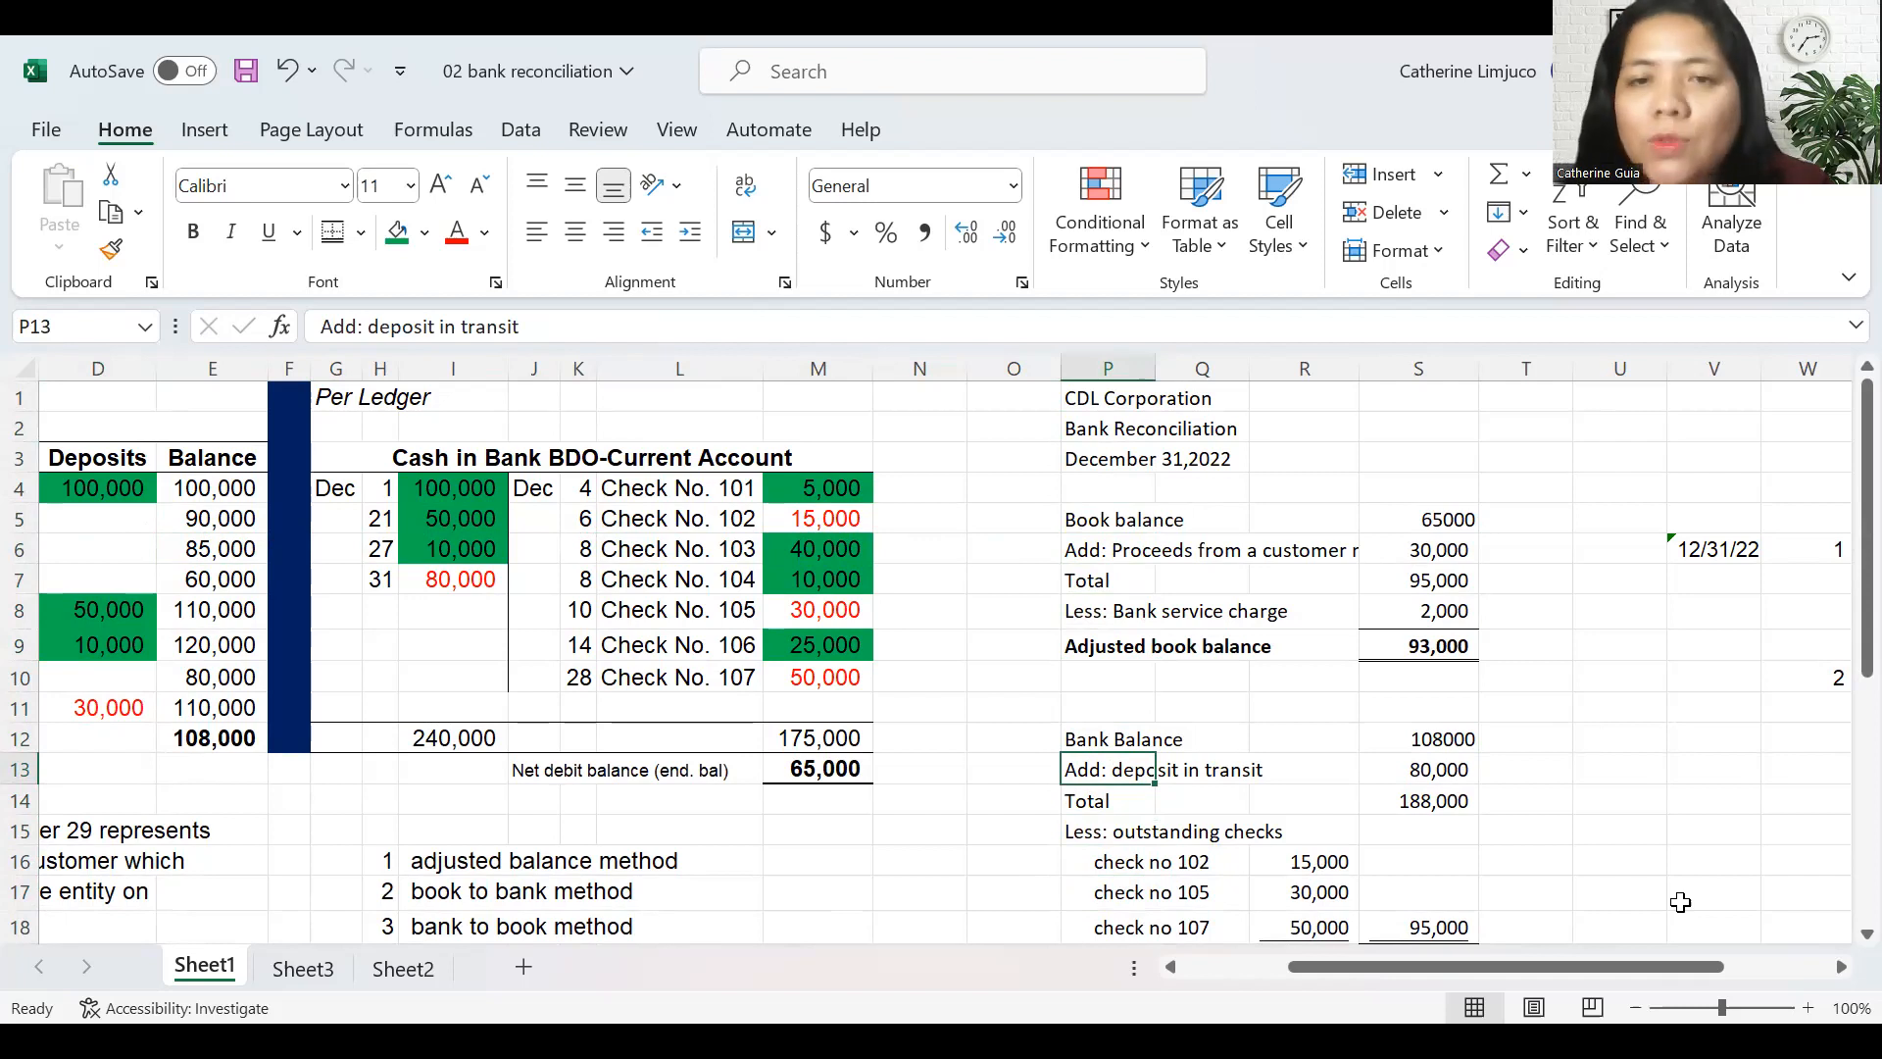
pyautogui.press('Down')
pyautogui.press('Up')
pyautogui.press('Up')
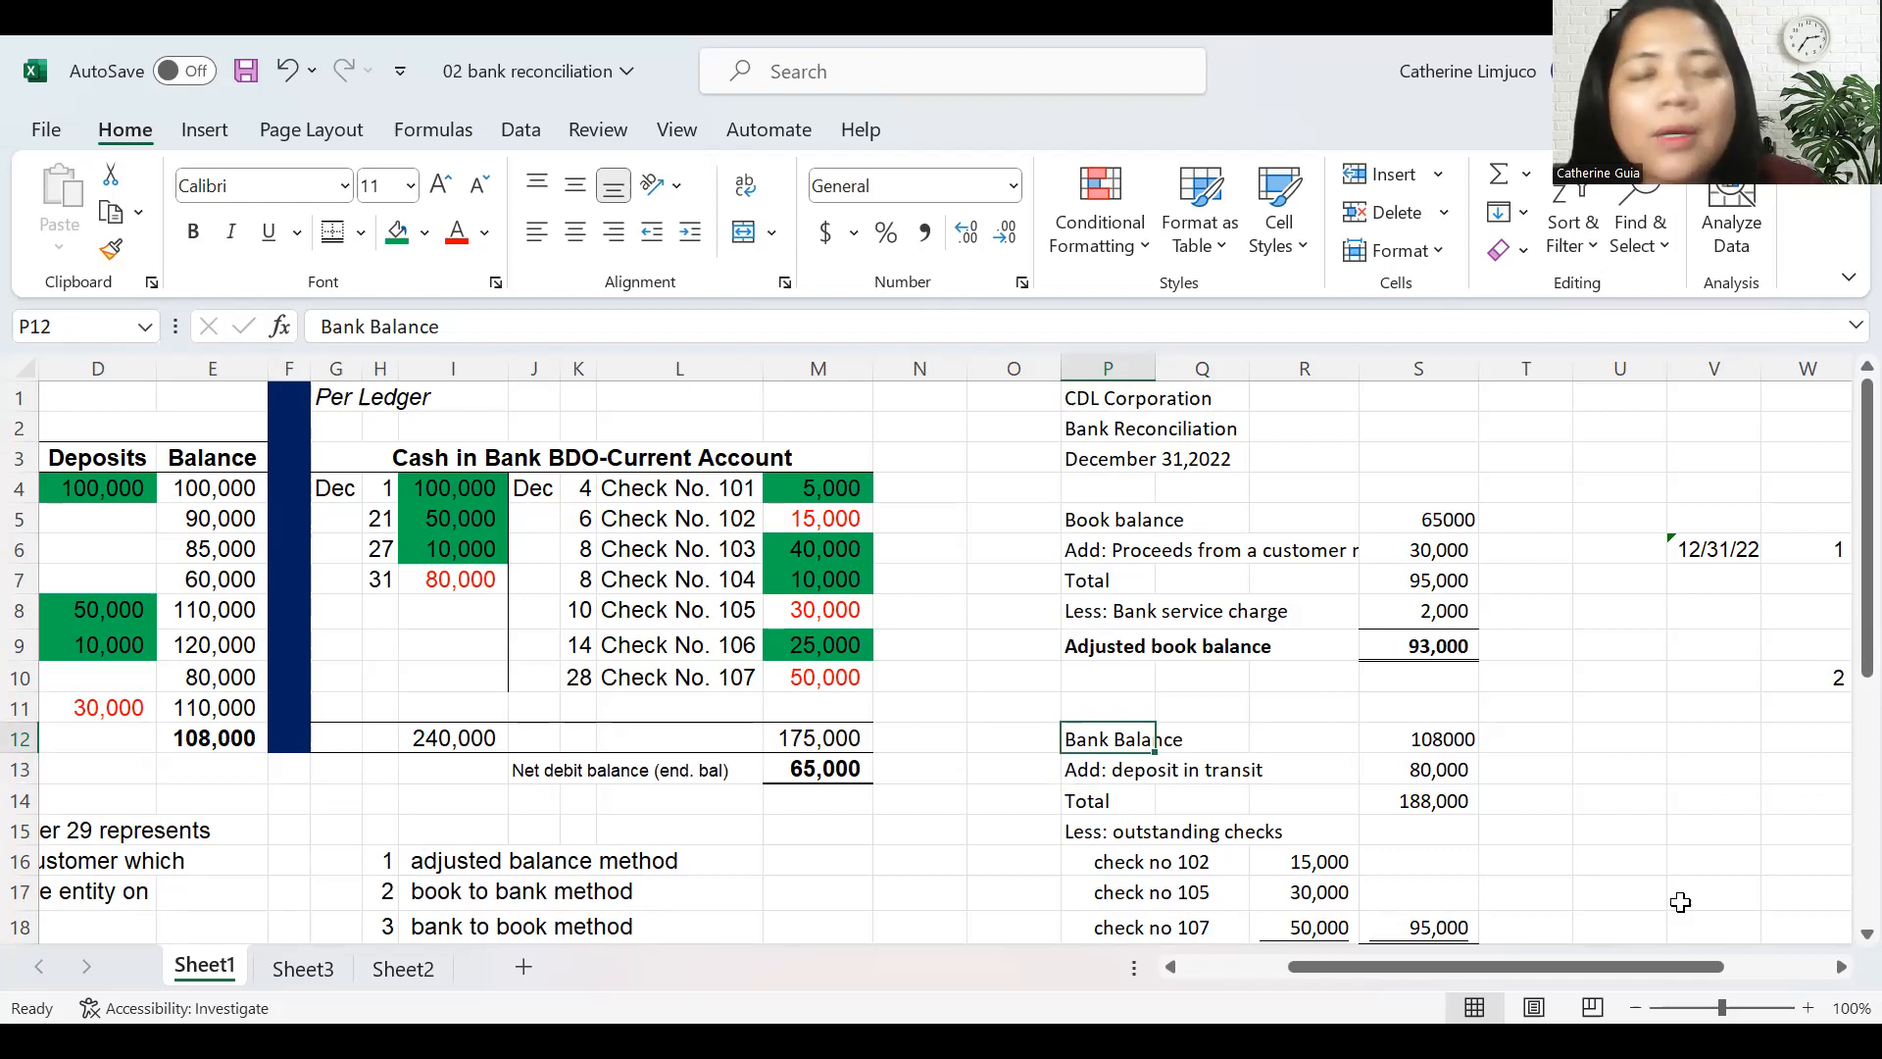
pyautogui.press('Down')
pyautogui.press('Down')
pyautogui.press('Up')
pyautogui.press('Up')
pyautogui.press('Down')
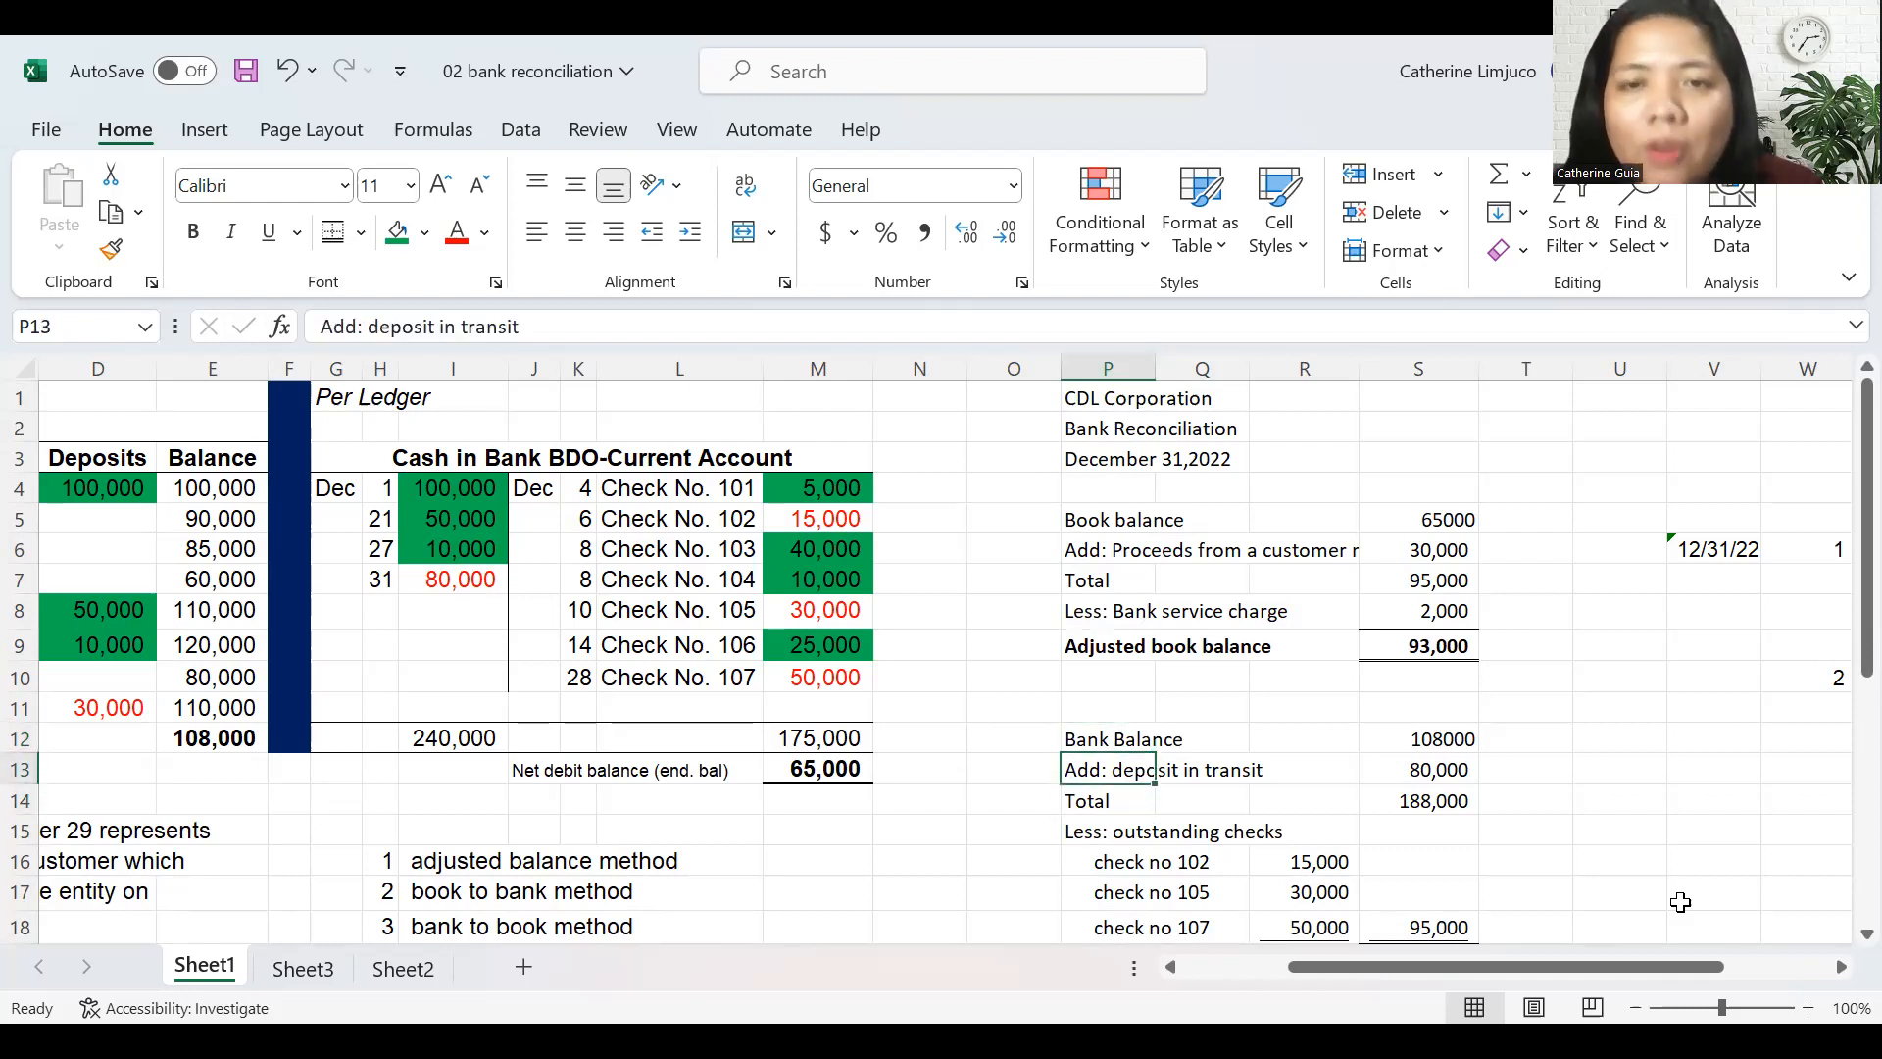
# - Look through the outstanding checks listed in the bank section, down to check no 107
pyautogui.press('Down')
pyautogui.press('Down')
pyautogui.press('Down')
pyautogui.press('Down')
pyautogui.press('Down')
pyautogui.press('Down')
pyautogui.press('Down')
pyautogui.press('Down')
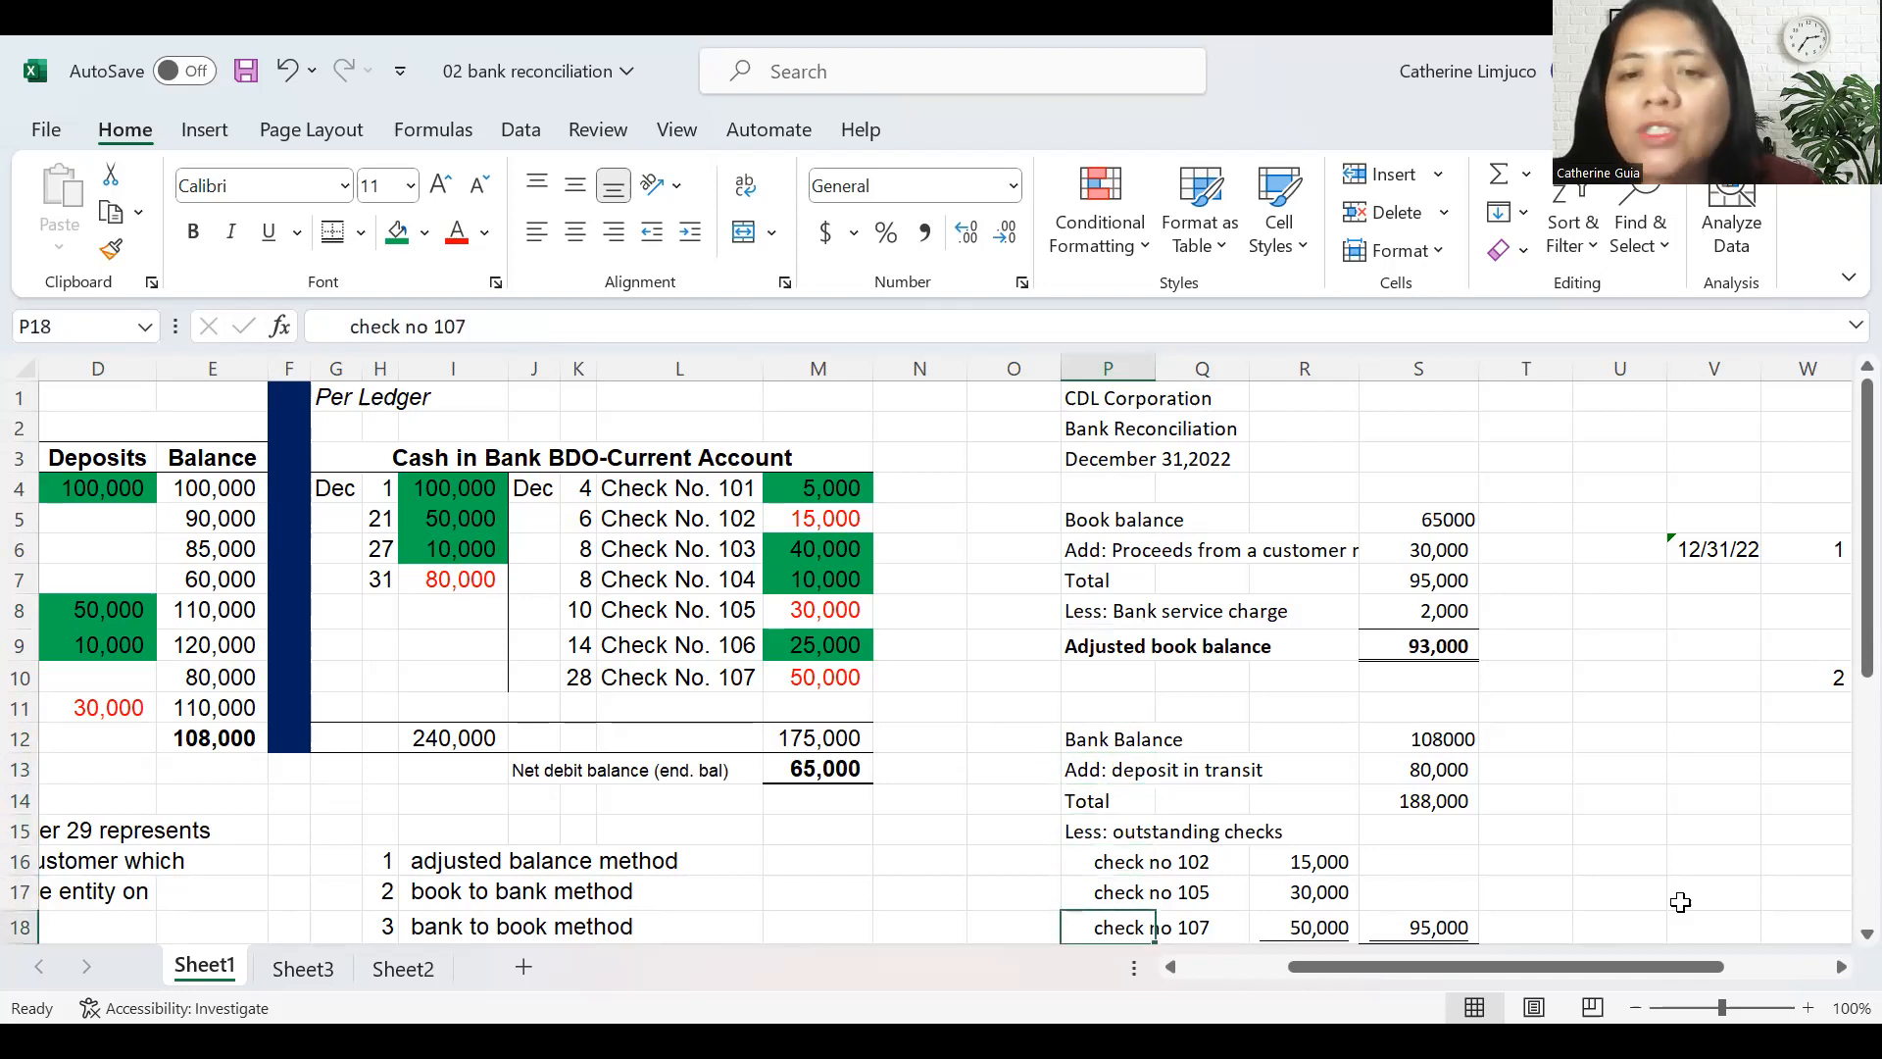
# - Return to the book section and re-examine the Book balance and customer note proceeds lines
pyautogui.press('Up')
pyautogui.press('Up')
pyautogui.press('Up')
pyautogui.press('Up')
pyautogui.press('Up')
pyautogui.press('Up')
pyautogui.press('Up')
pyautogui.press('Up')
pyautogui.press('Up')
pyautogui.press('Up')
pyautogui.press('Up')
pyautogui.press('Up')
pyautogui.press('Up')
pyautogui.press('Up')
pyautogui.press('Up')
pyautogui.press('Up')
pyautogui.press('Up')
pyautogui.press('Up')
pyautogui.press('Up')
pyautogui.press('Up')
pyautogui.press('Down')
pyautogui.press('Down')
pyautogui.press('Down')
pyautogui.press('Down')
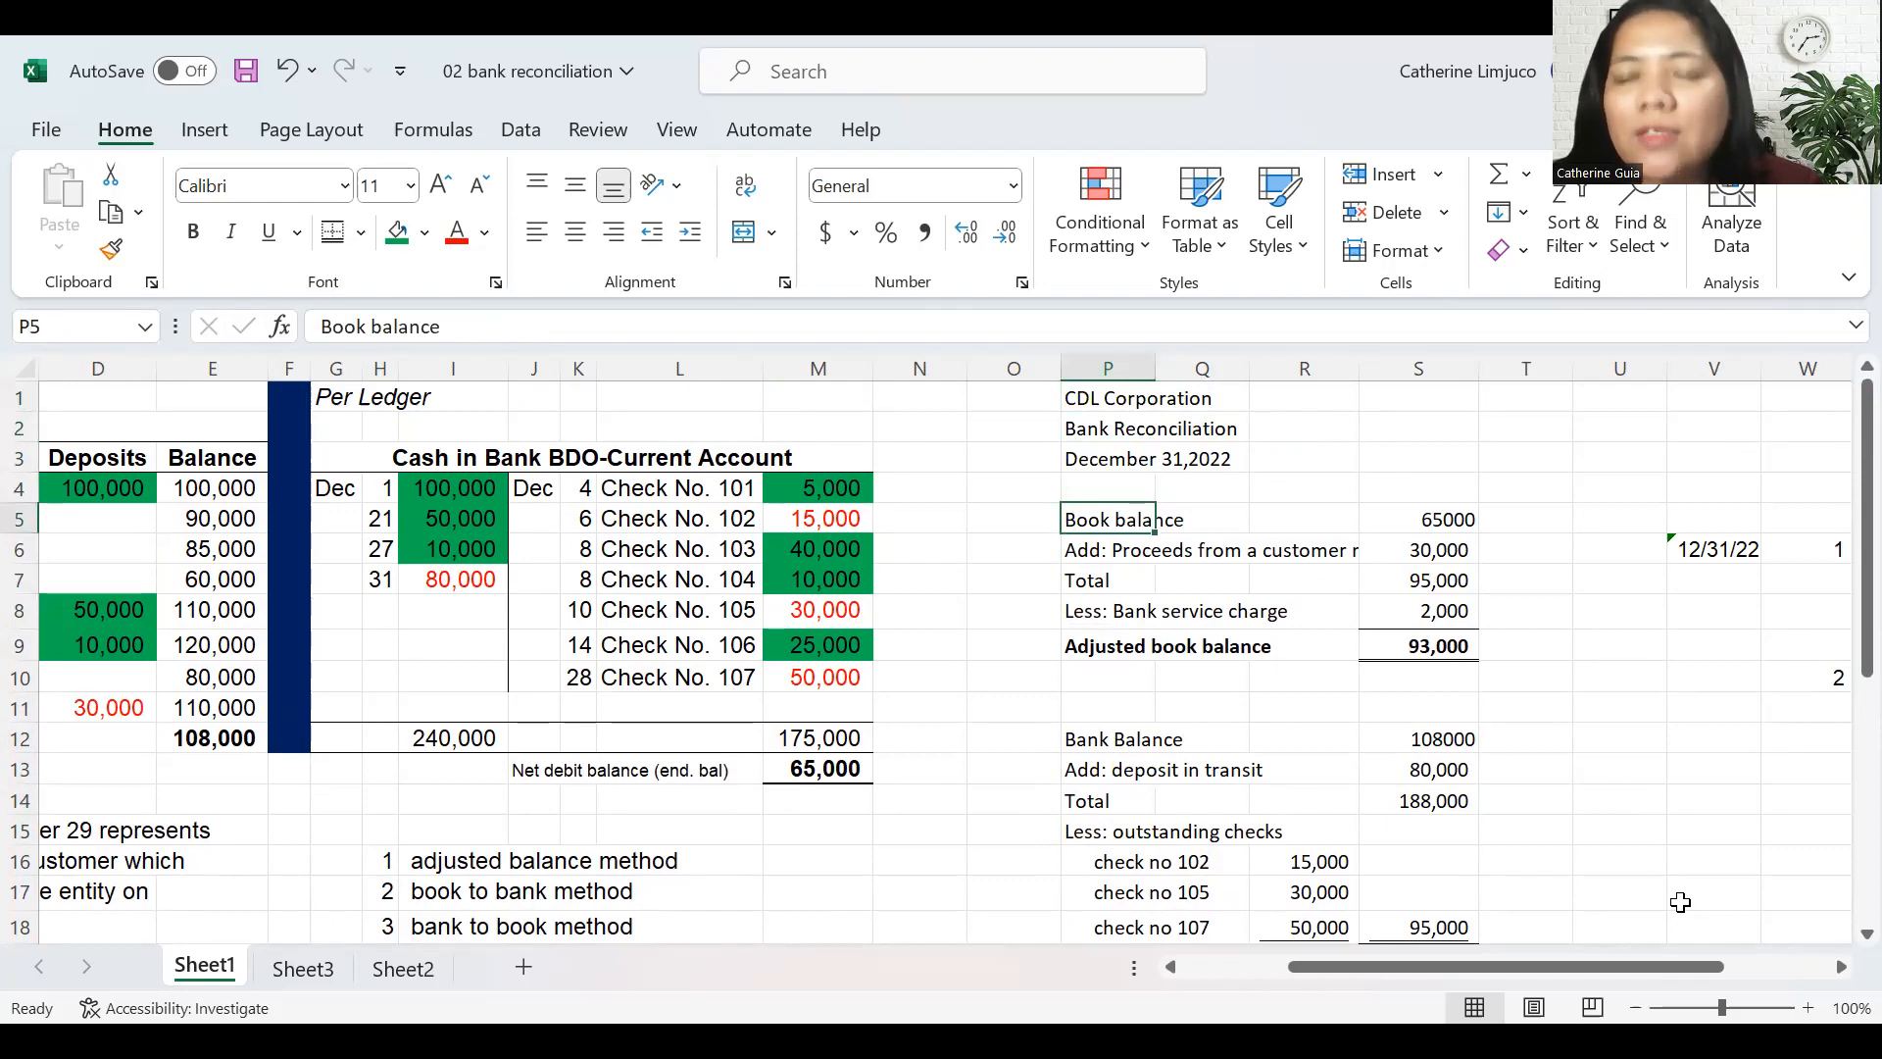
pyautogui.press('Down')
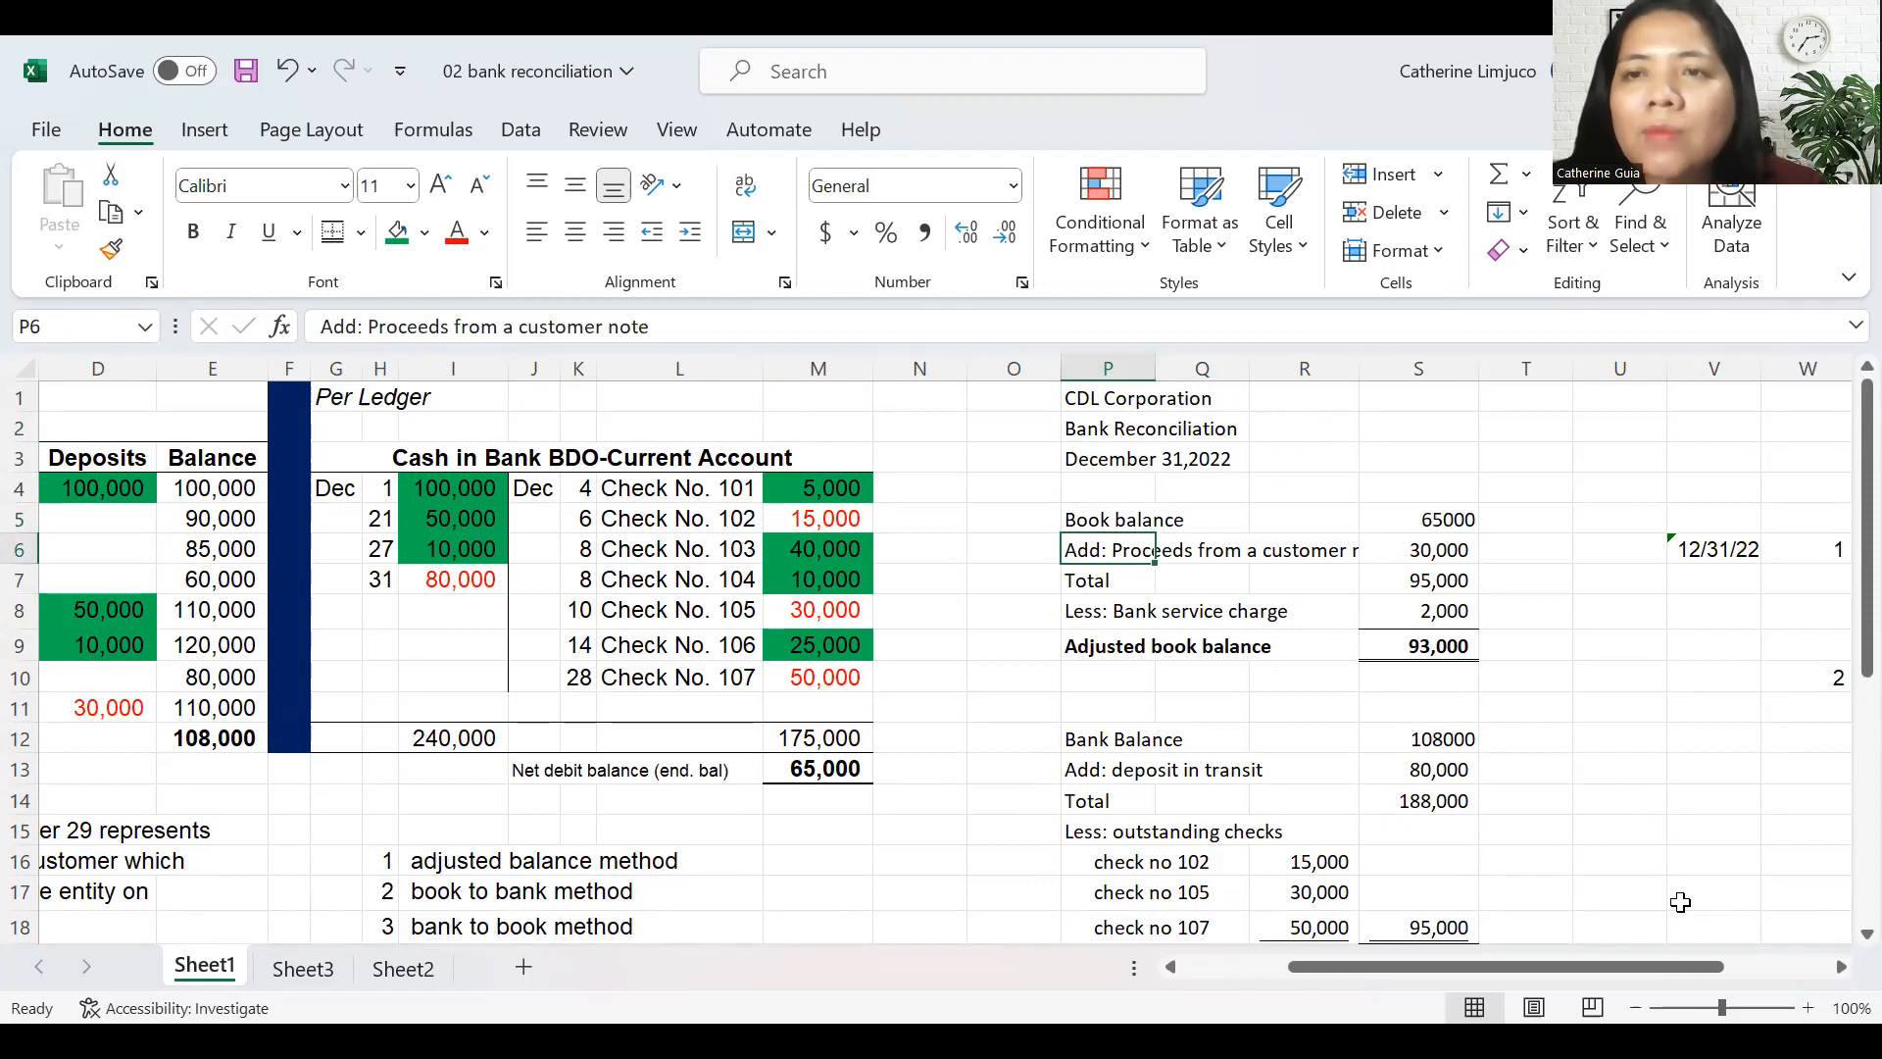
pyautogui.press('Down')
pyautogui.press('Up')
pyautogui.press('Up')
pyautogui.press('Up')
pyautogui.press('Up')
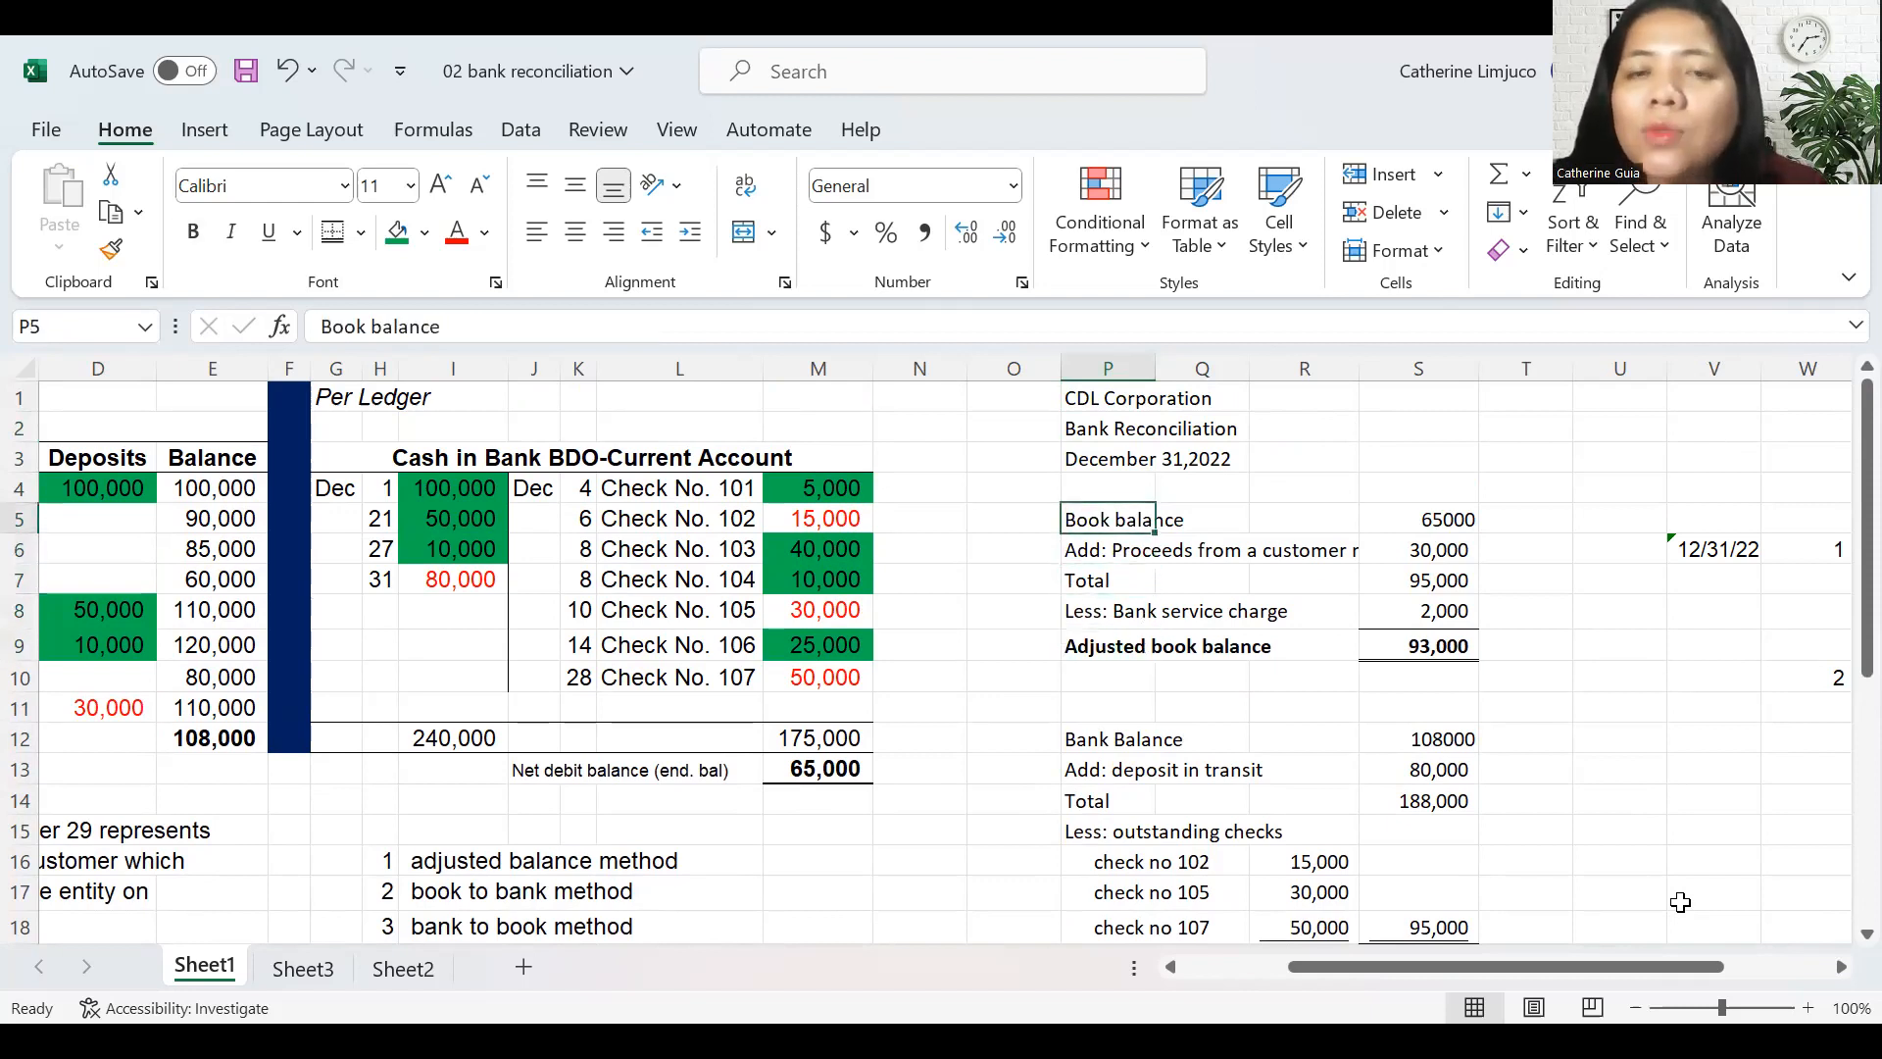
# - Examine the 12/31/22 adjusting entries for the note collection and the bank service charge, beside the adjusted balance reconciliation
pyautogui.press('Down')
pyautogui.press('Down')
pyautogui.press('Down')
pyautogui.press('Down')
pyautogui.press('Down')
pyautogui.press('Right')
pyautogui.press('Right')
pyautogui.press('Right')
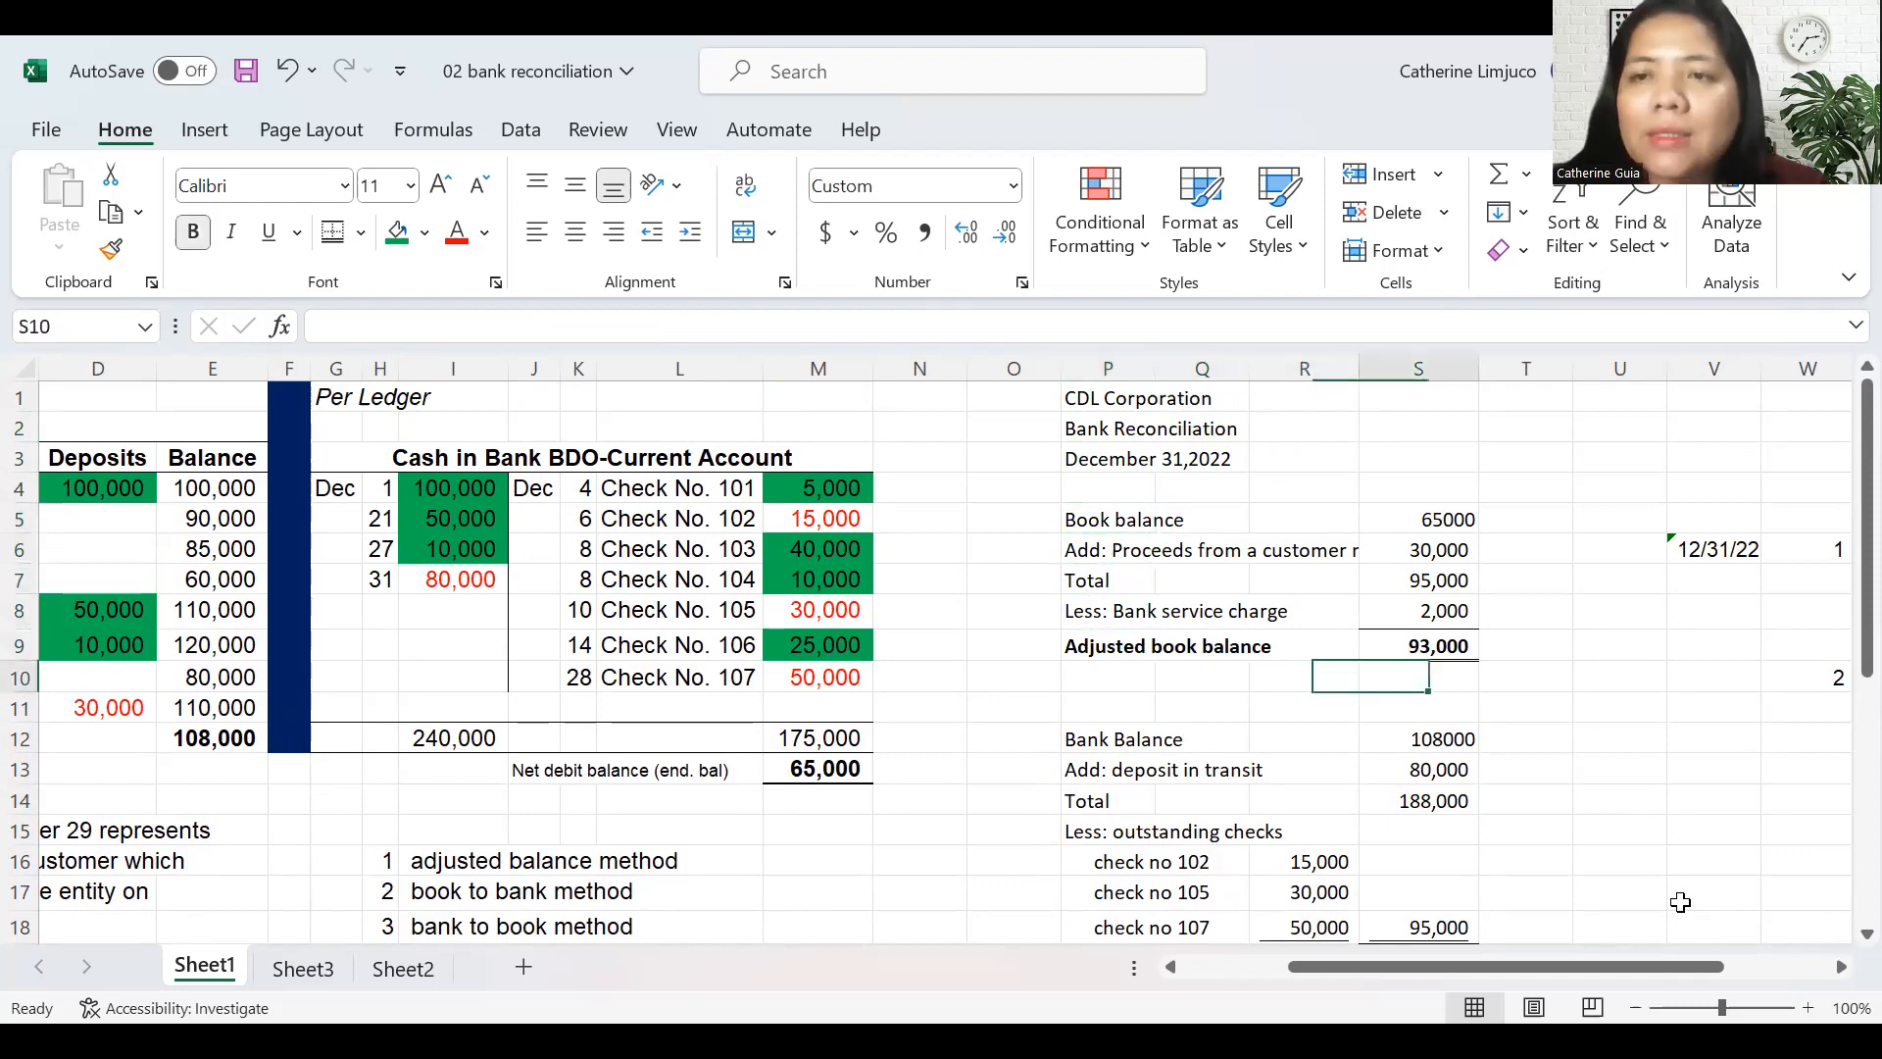
pyautogui.press('Right')
pyautogui.press('Right')
pyautogui.press('Right')
pyautogui.press('Right')
pyautogui.press('Right')
pyautogui.press('Right')
pyautogui.press('Down')
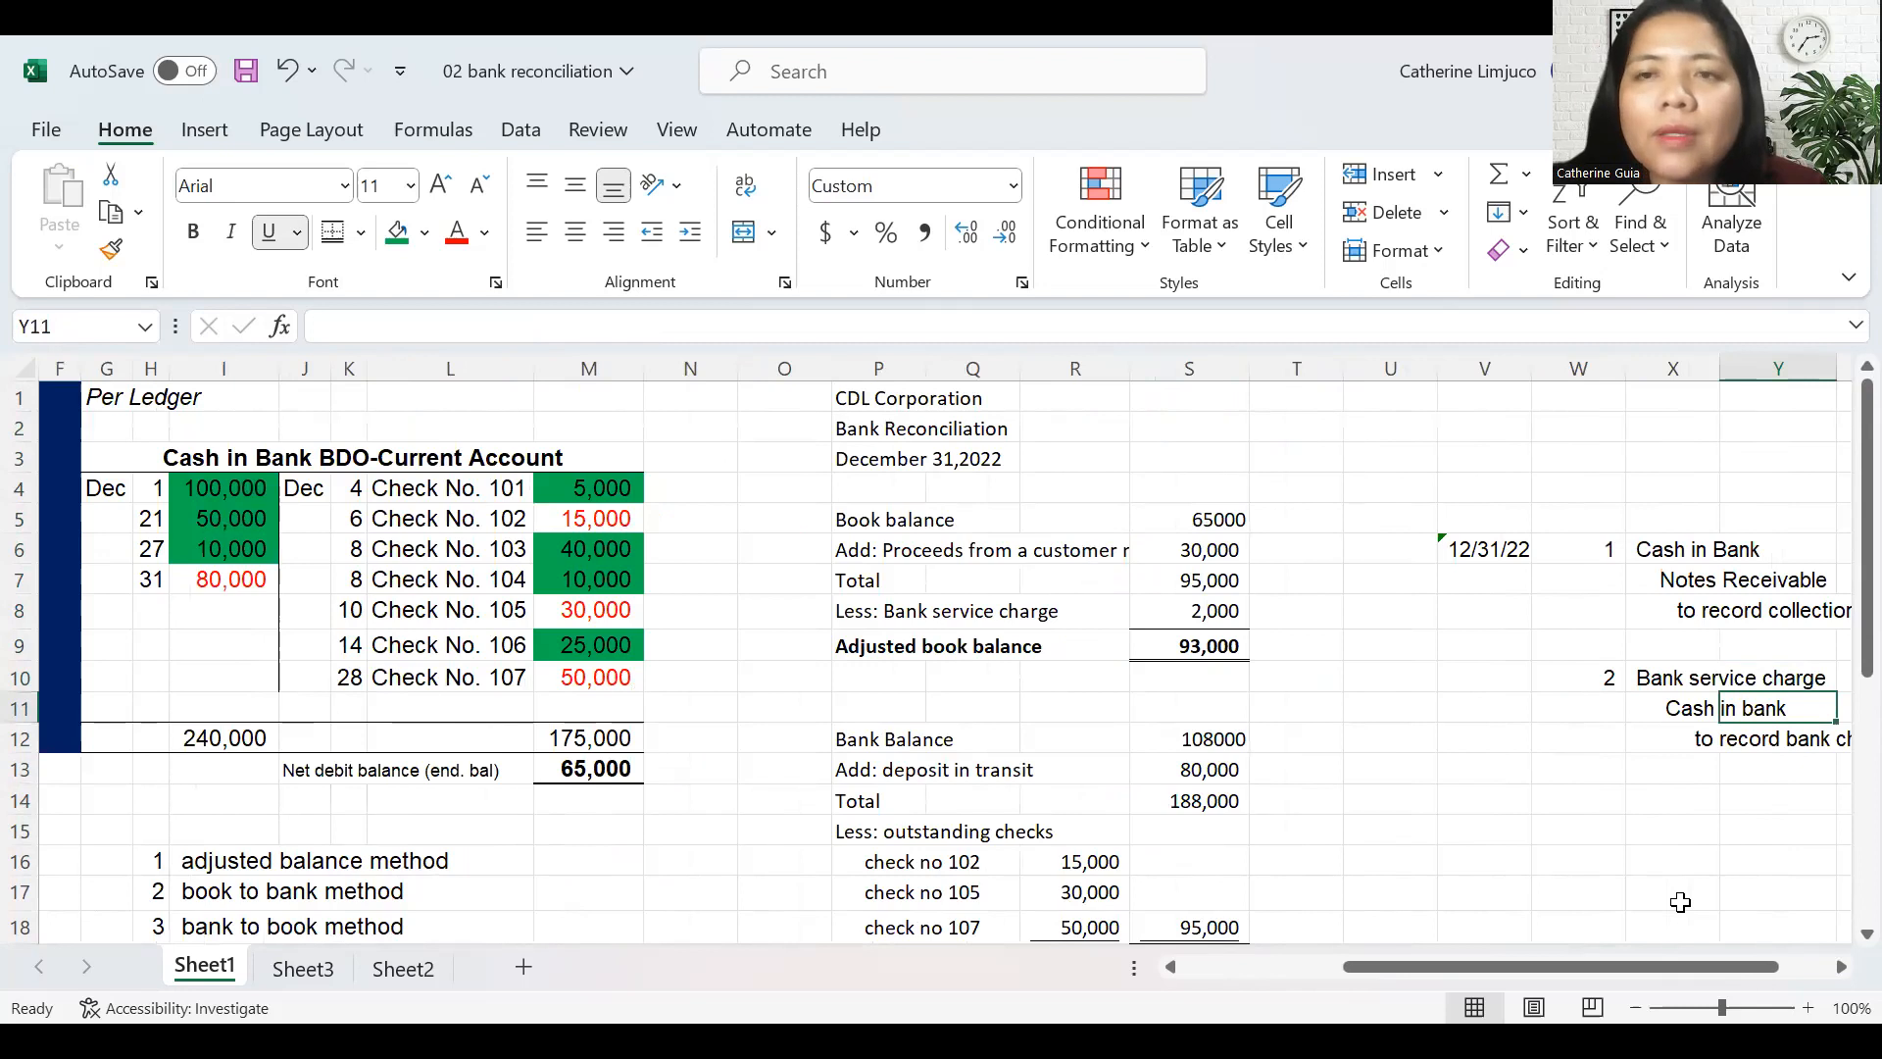
# - Look below the adjusting entries for the book to bank and bank to book reconciliations
pyautogui.press('Left')
pyautogui.press('Left')
pyautogui.press('Down')
pyautogui.press('Down')
pyautogui.press('Down')
pyautogui.press('Down')
pyautogui.press('Down')
pyautogui.press('Down')
pyautogui.press('Down')
pyautogui.press('Down')
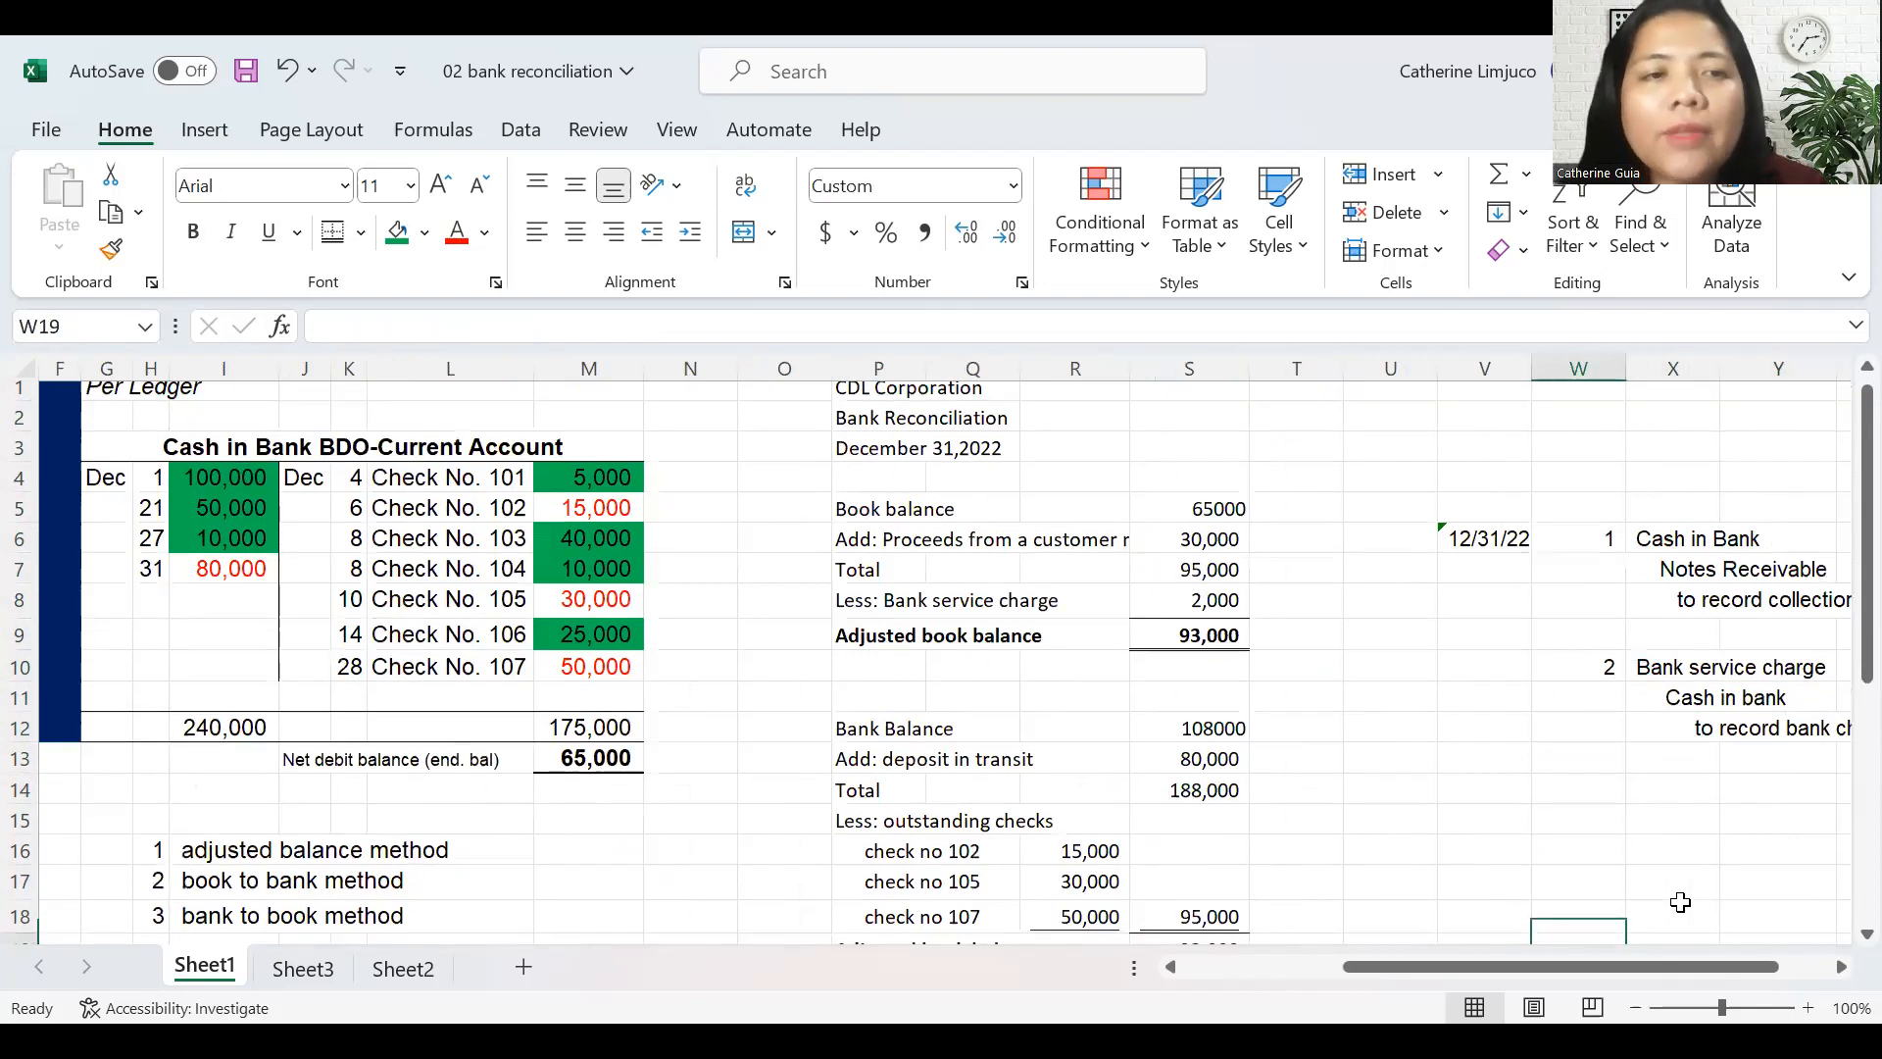
pyautogui.press('Down')
pyautogui.press('Down')
pyautogui.press('Down')
pyautogui.press('Down')
pyautogui.press('Down')
pyautogui.press('Down')
pyautogui.press('Up')
pyautogui.press('Left')
pyautogui.press('Left')
pyautogui.press('Left')
pyautogui.press('Left')
pyautogui.press('Left')
pyautogui.press('Left')
pyautogui.press('Down')
pyautogui.press('Down')
pyautogui.press('Down')
pyautogui.press('Down')
pyautogui.press('Down')
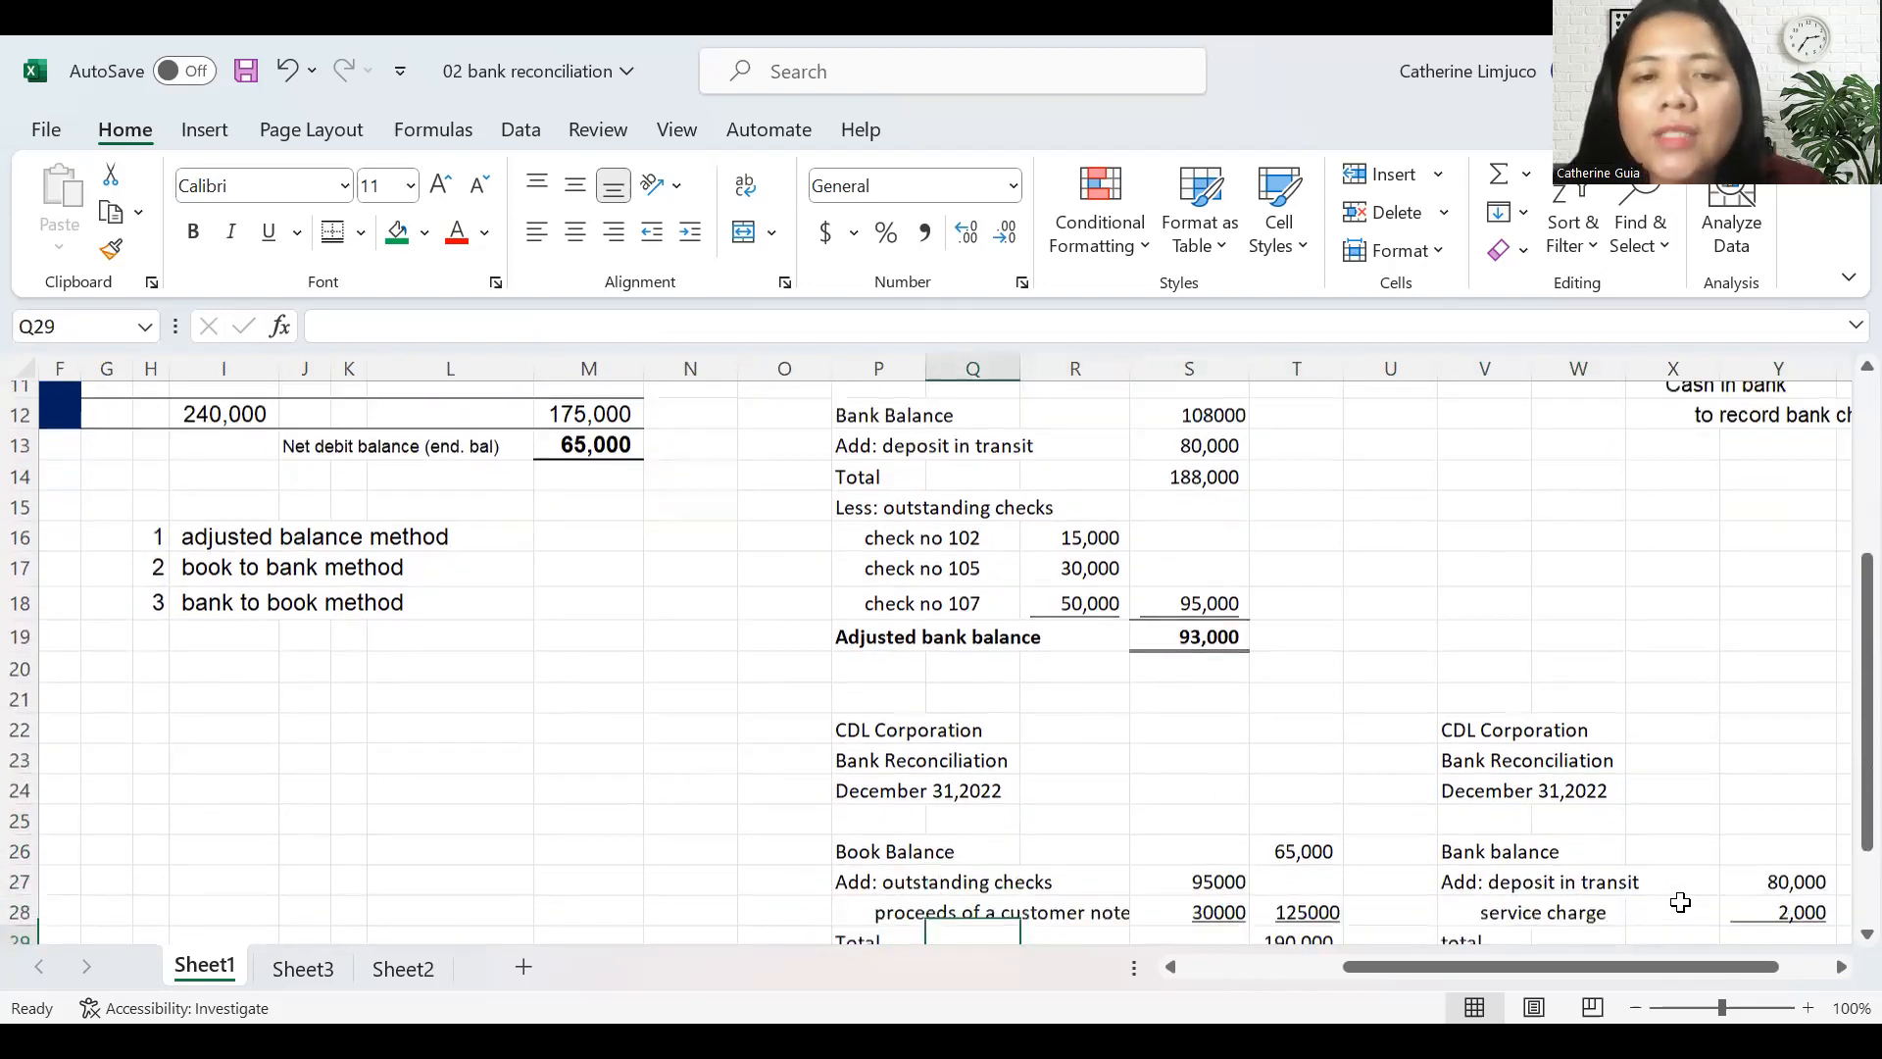
# - Examine the book to bank reconciliation from its additions down to the Bank balance line
pyautogui.press('Up')
pyautogui.press('Up')
pyautogui.press('Up')
pyautogui.press('Left')
pyautogui.press('Down')
pyautogui.press('Down')
pyautogui.press('Down')
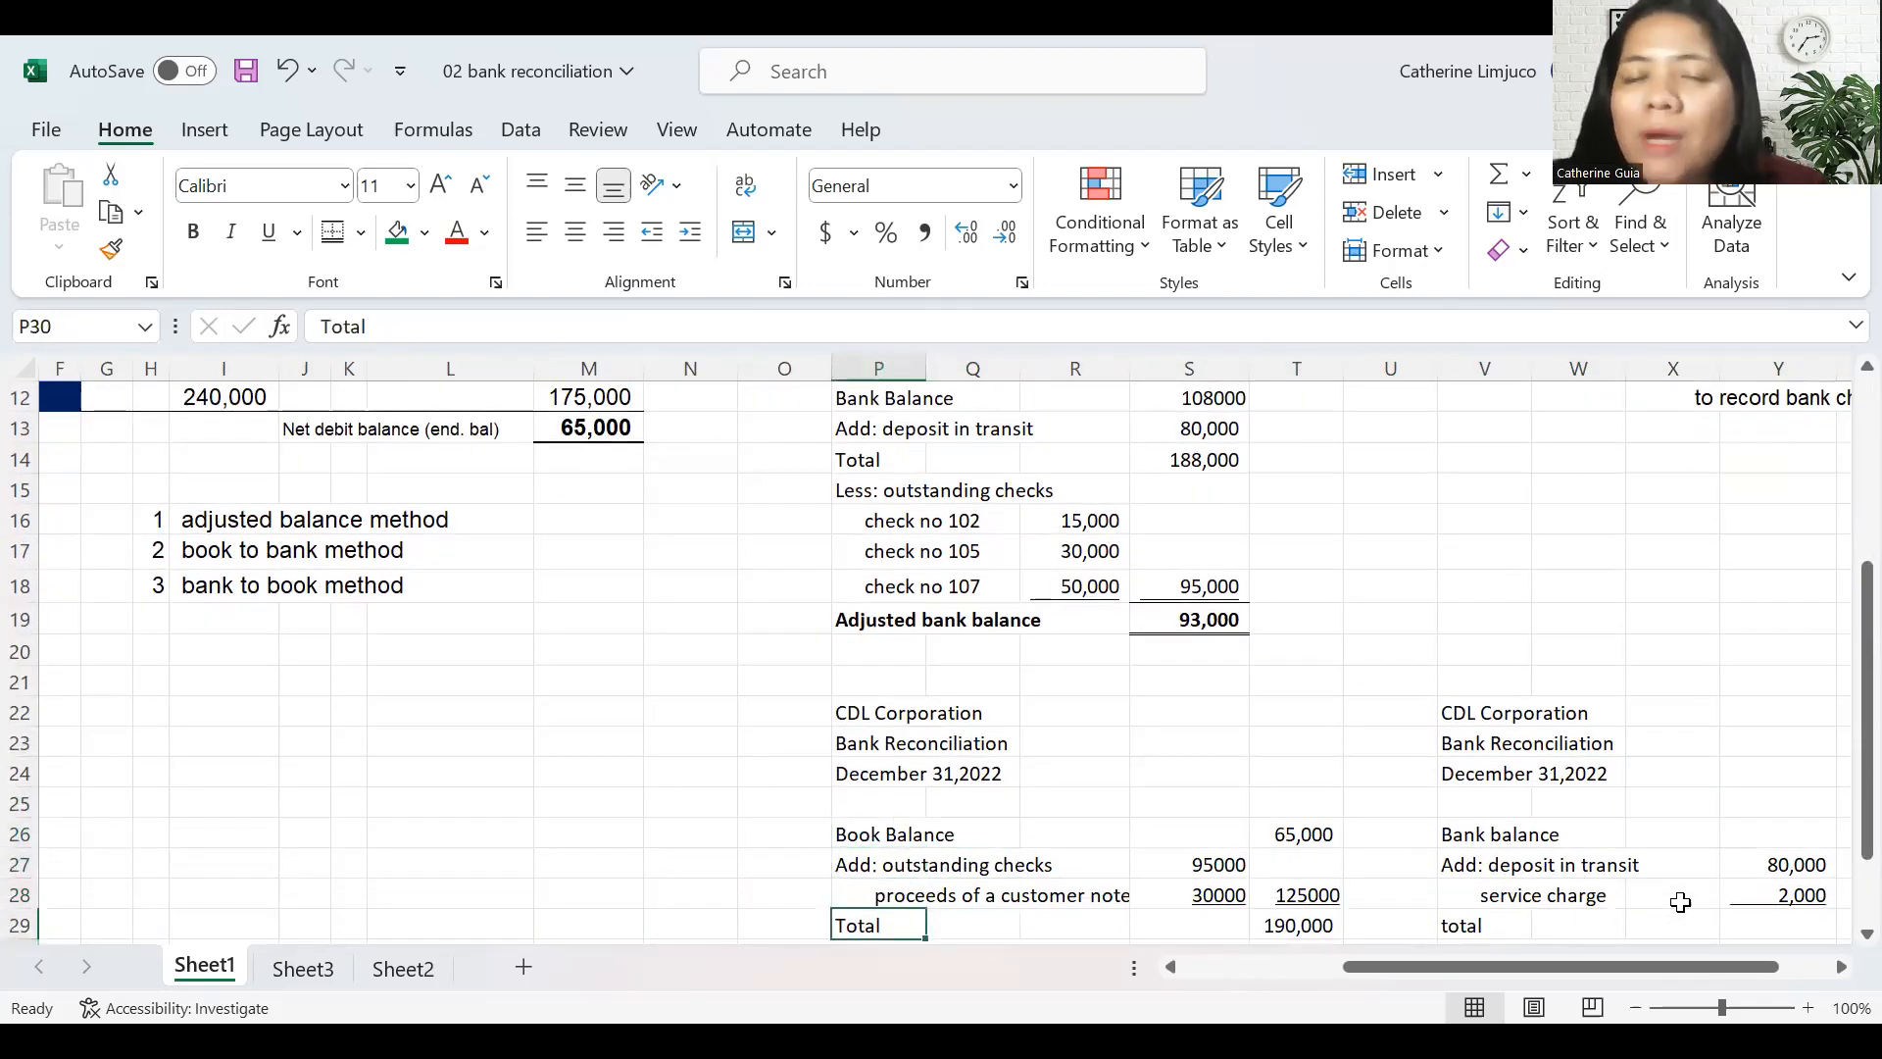
pyautogui.press('Down')
pyautogui.press('Down')
pyautogui.press('Down')
pyautogui.press('Down')
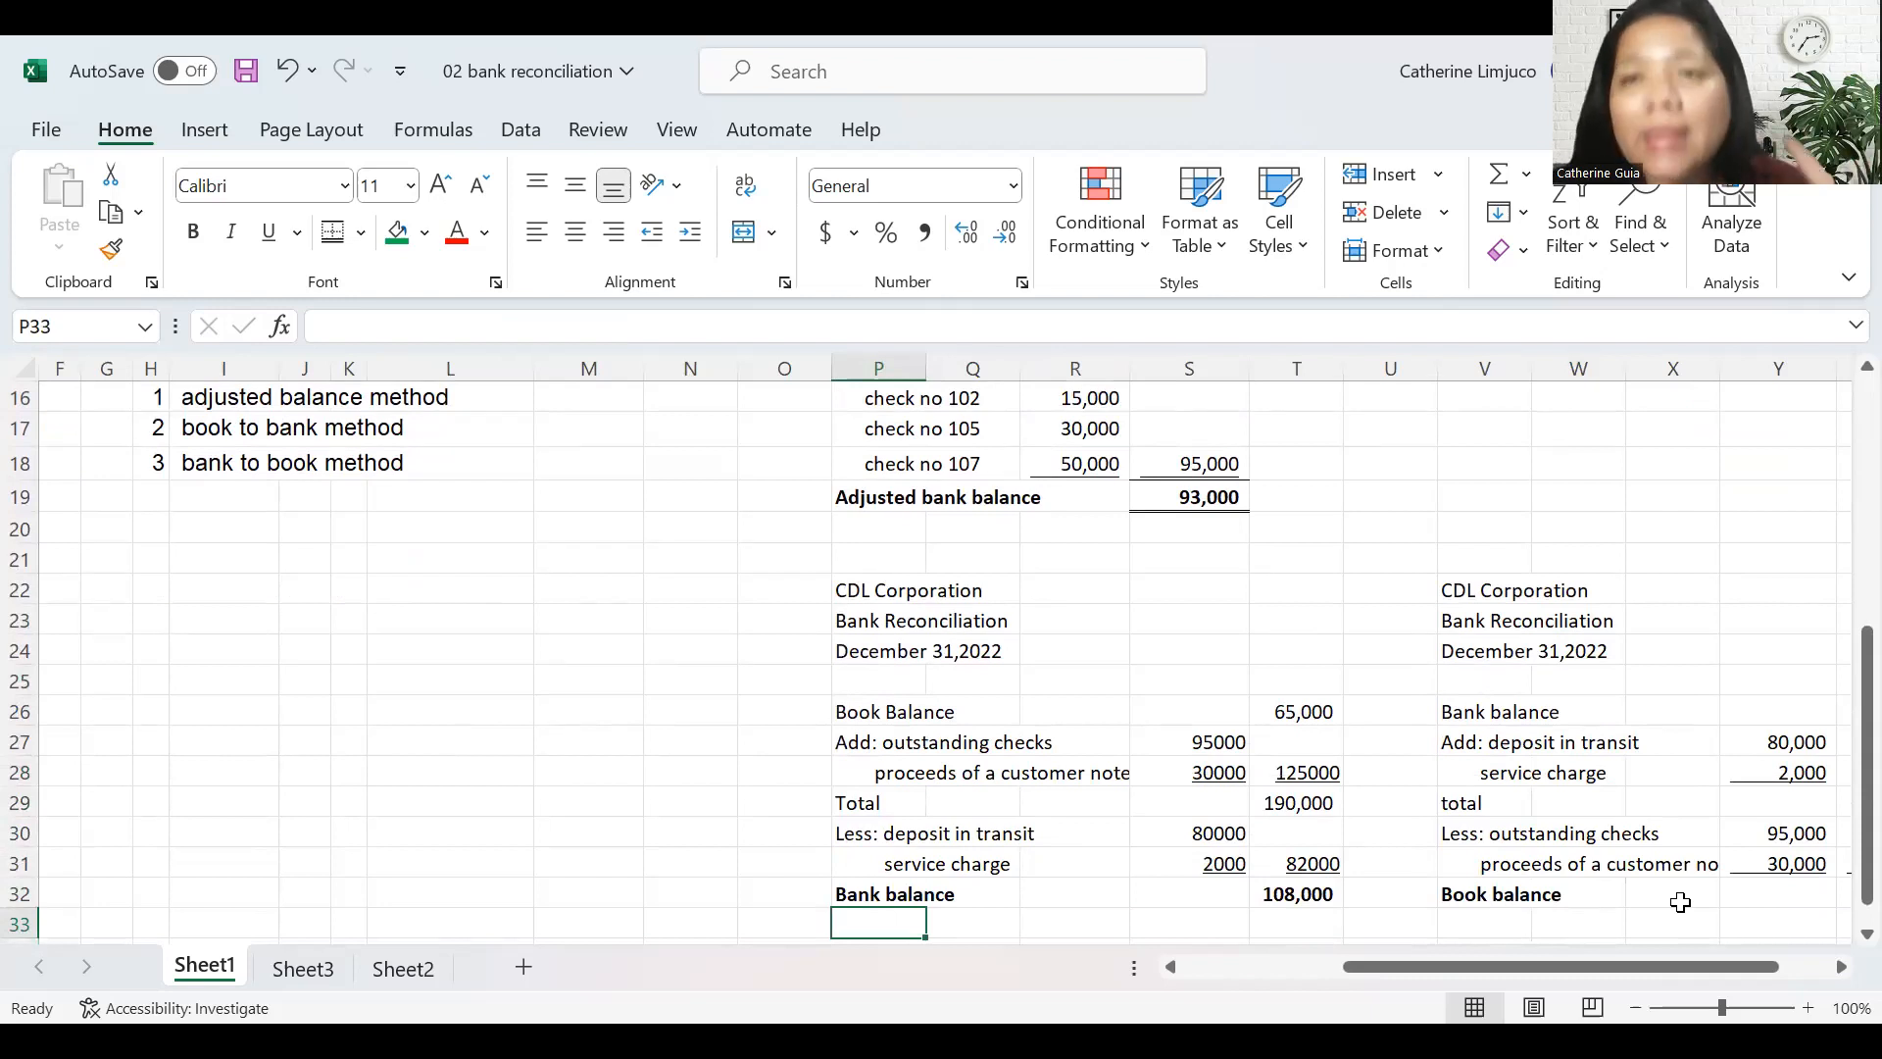
# - Return to the start of the sheet and review the Per Ledger cash account beside the adjusted balance reconciliation
pyautogui.press('Up')
pyautogui.press('Up')
pyautogui.press('Up')
pyautogui.press('Up')
pyautogui.press('Up')
pyautogui.press('Up')
pyautogui.press('Up')
pyautogui.press('Up')
pyautogui.press('Up')
pyautogui.press('Up')
pyautogui.press('Up')
pyautogui.press('Up')
pyautogui.press('Up')
pyautogui.press('Up')
pyautogui.press('Up')
pyautogui.press('Up')
pyautogui.press('Up')
pyautogui.press('Up')
pyautogui.press('Up')
pyautogui.press('Up')
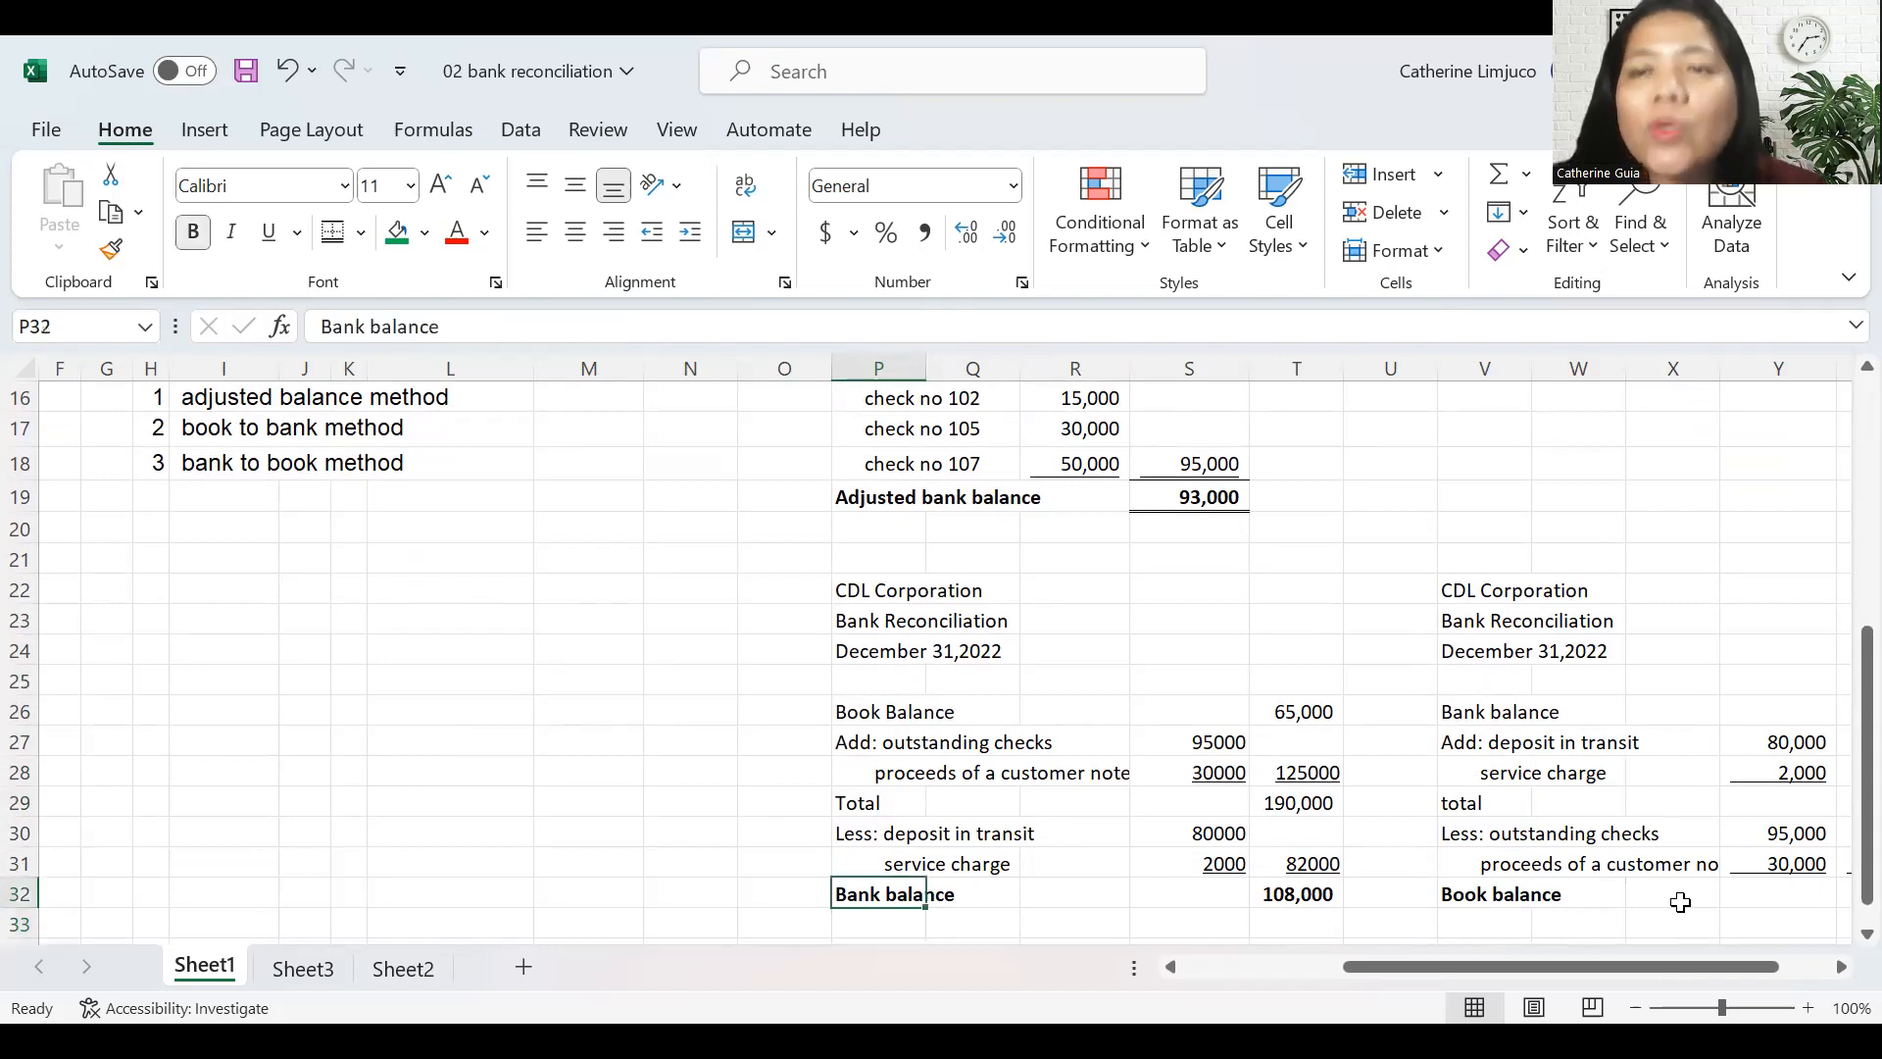
pyautogui.press('Left')
pyautogui.press('Left')
pyautogui.press('Left')
pyautogui.press('Left')
pyautogui.press('Left')
pyautogui.press('Left')
pyautogui.press('Left')
pyautogui.press('Left')
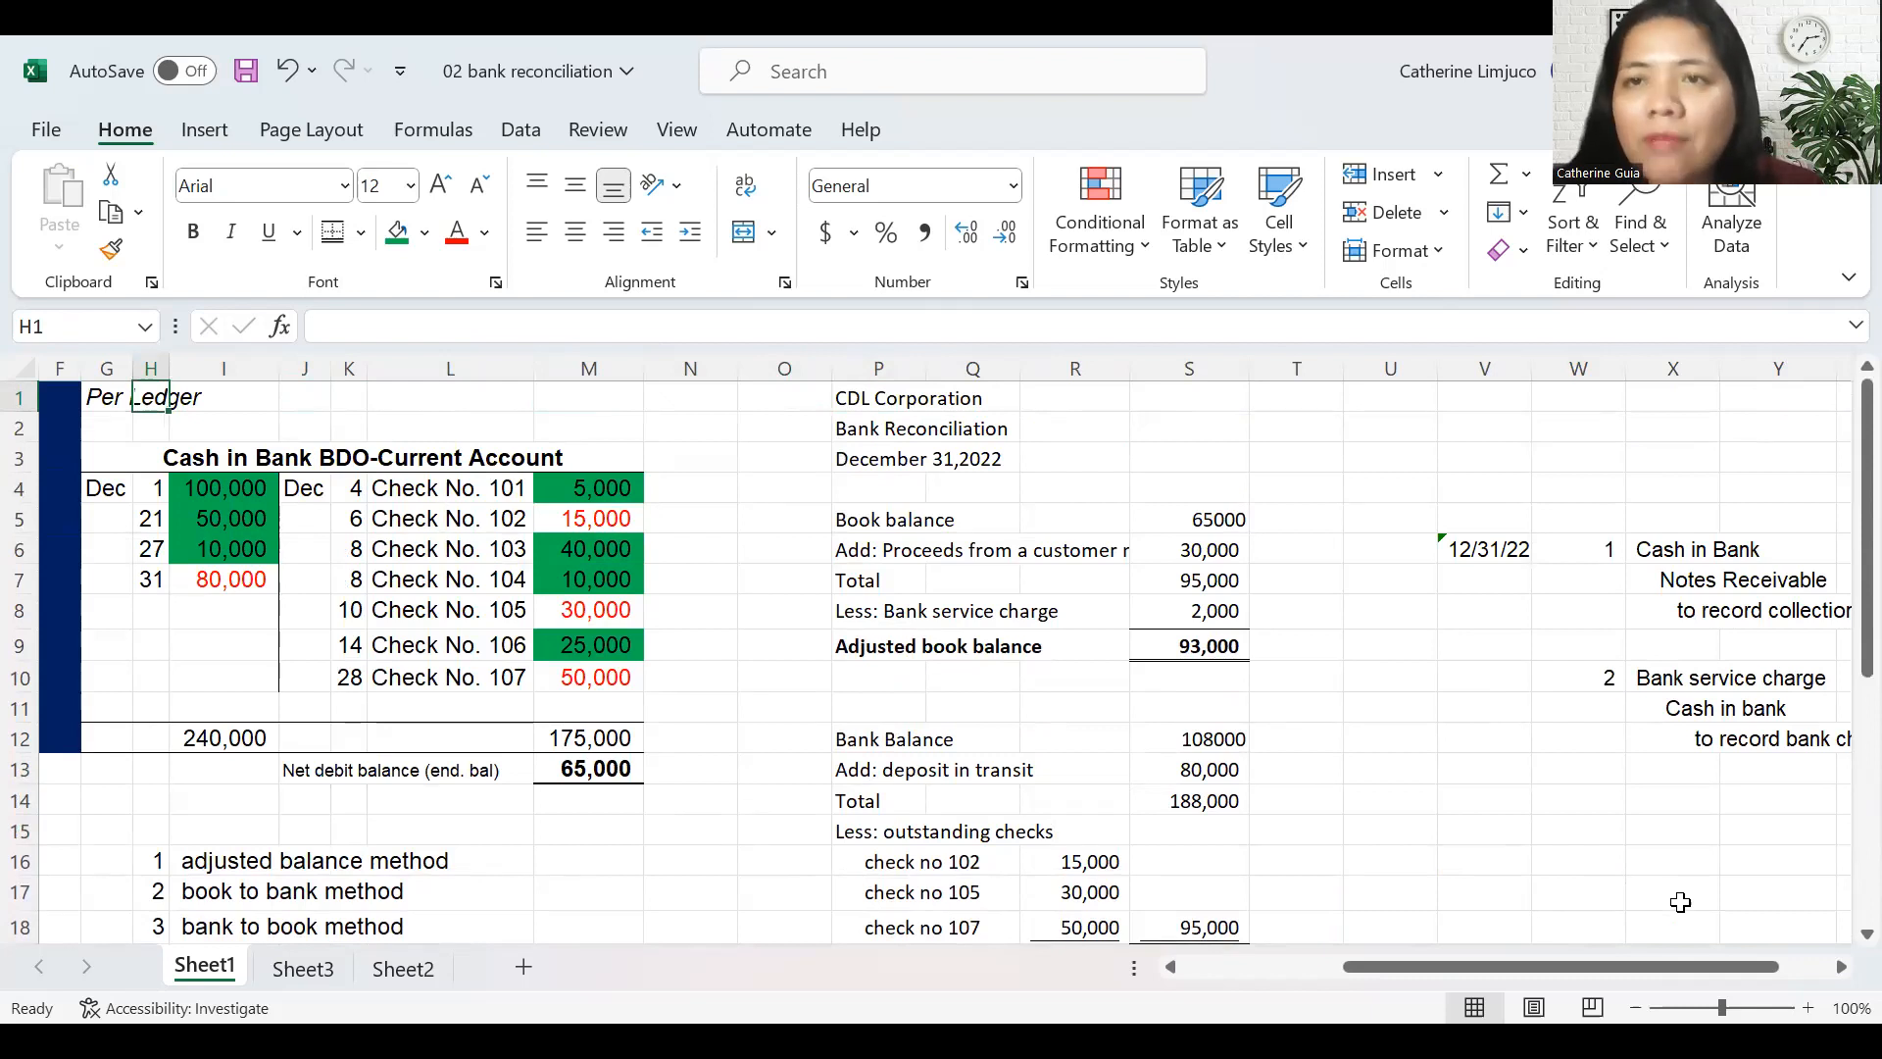
# - Go back to the book to bank reconciliation and examine its Book Balance and outstanding checks lines
pyautogui.press('Down')
pyautogui.press('Down')
pyautogui.press('Down')
pyautogui.press('Down')
pyautogui.press('Down')
pyautogui.press('Down')
pyautogui.press('Down')
pyautogui.press('Down')
pyautogui.press('Down')
pyautogui.press('Down')
pyautogui.press('Down')
pyautogui.press('Down')
pyautogui.press('Down')
pyautogui.press('Down')
pyautogui.press('Down')
pyautogui.press('Down')
pyautogui.press('Down')
pyautogui.press('Down')
pyautogui.press('Down')
pyautogui.press('Down')
pyautogui.press('Right')
pyautogui.press('Right')
pyautogui.press('Right')
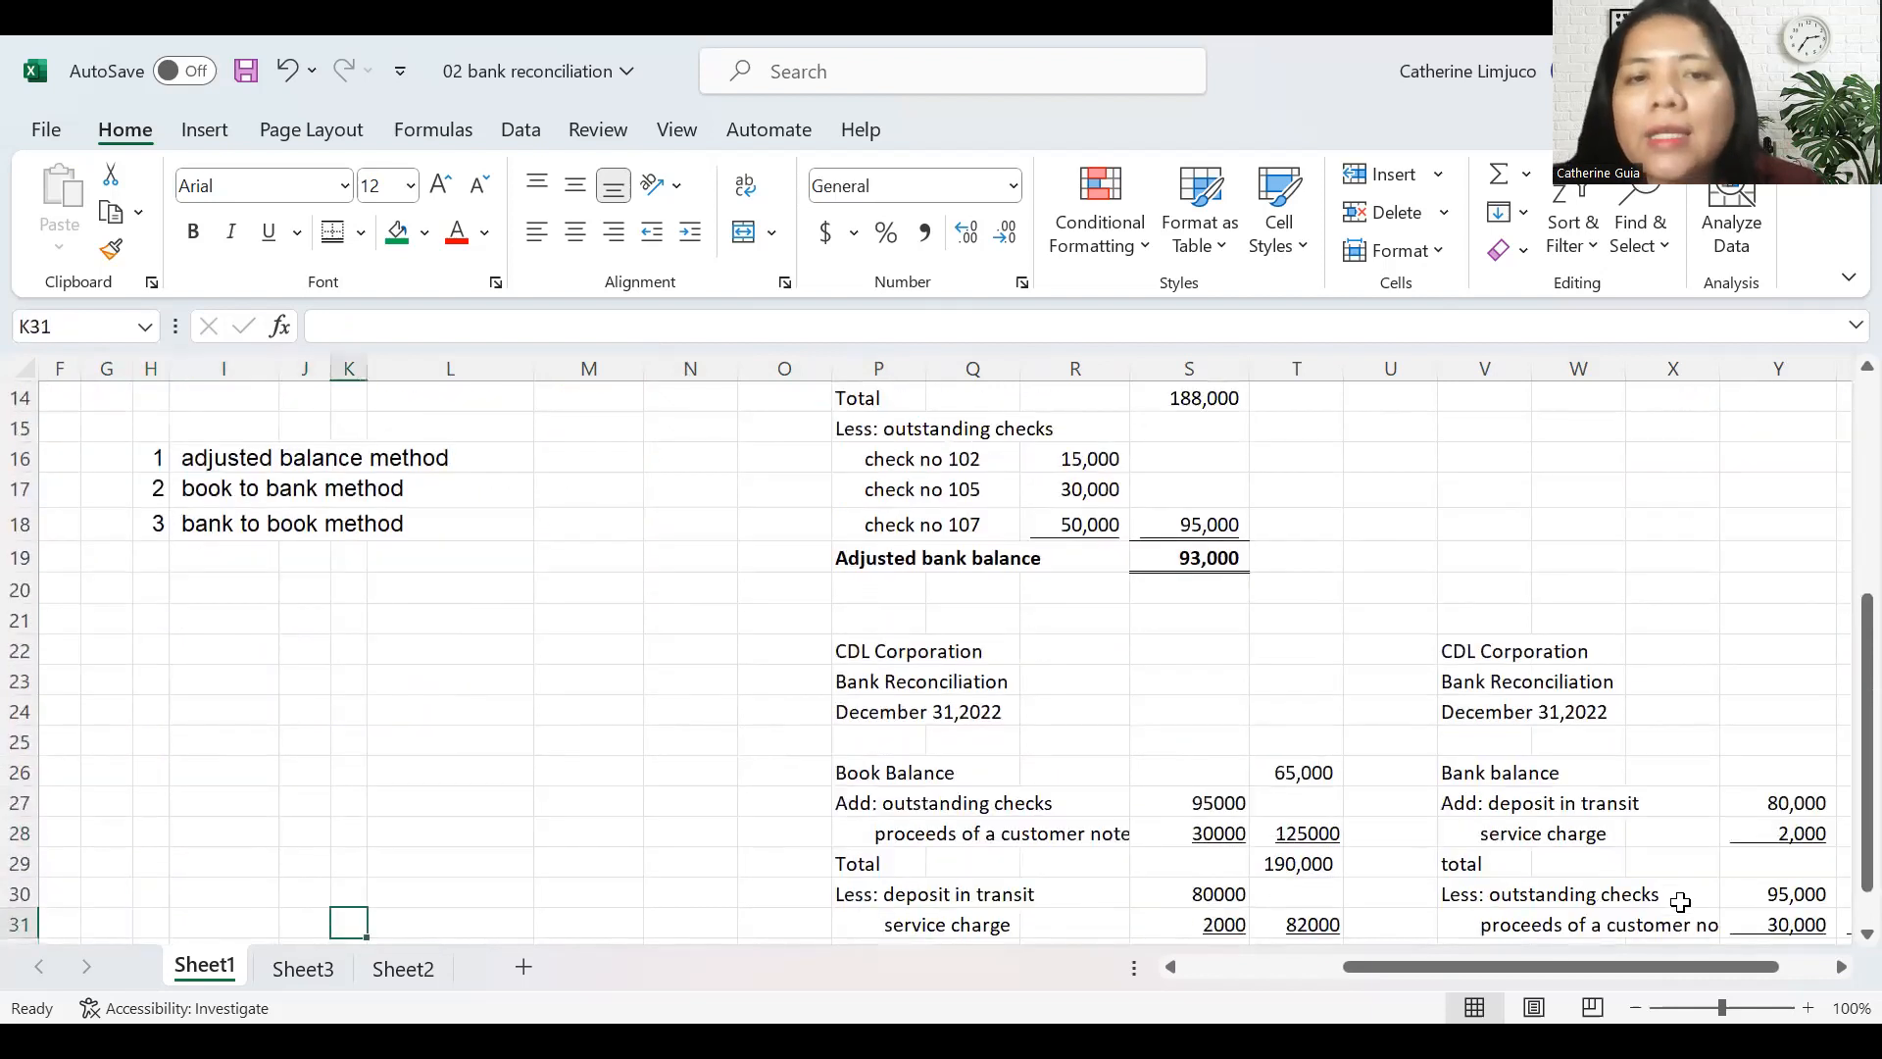
pyautogui.press('Right')
pyautogui.press('Right')
pyautogui.press('Right')
pyautogui.press('Right')
pyautogui.press('Right')
pyautogui.press('Up')
pyautogui.press('Up')
pyautogui.press('Up')
pyautogui.press('Up')
pyautogui.press('Up')
pyautogui.press('Down')
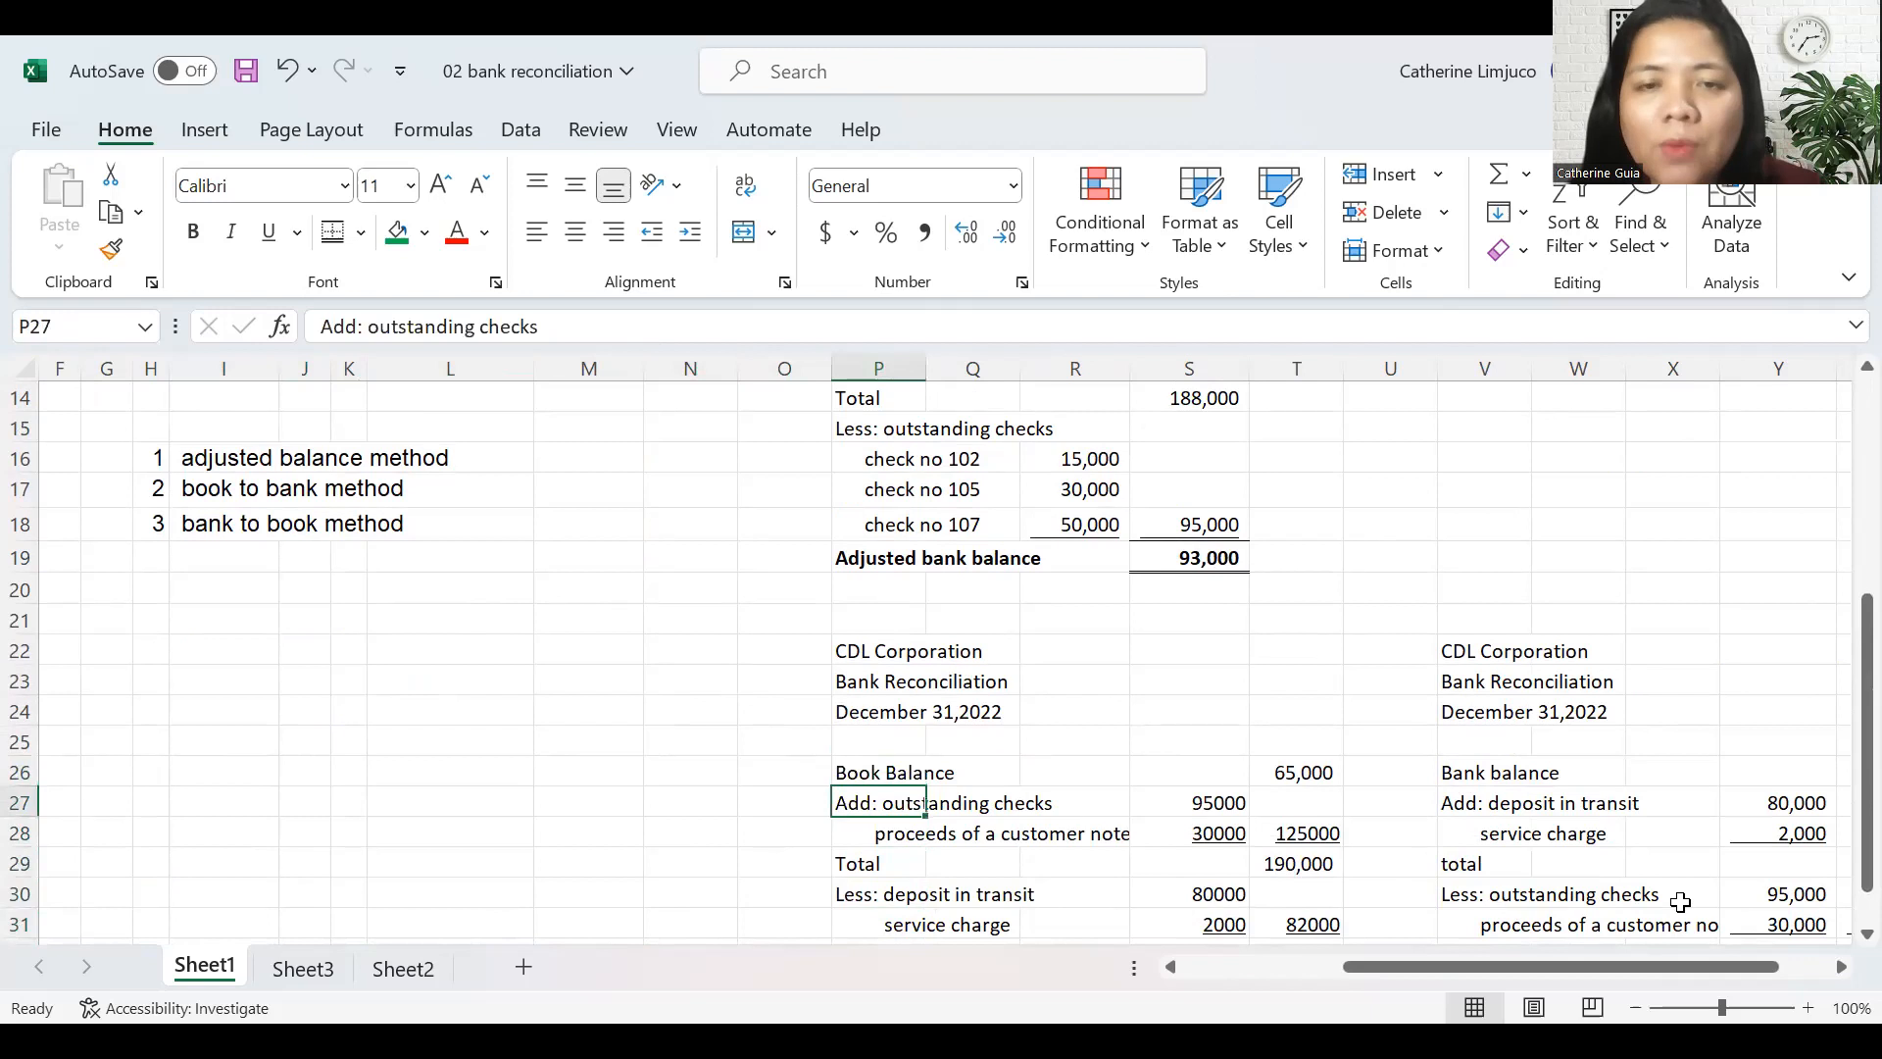
# - Examine the customer note proceeds, deposit in transit and service charge lines of the book to bank reconciliation
pyautogui.press('Down')
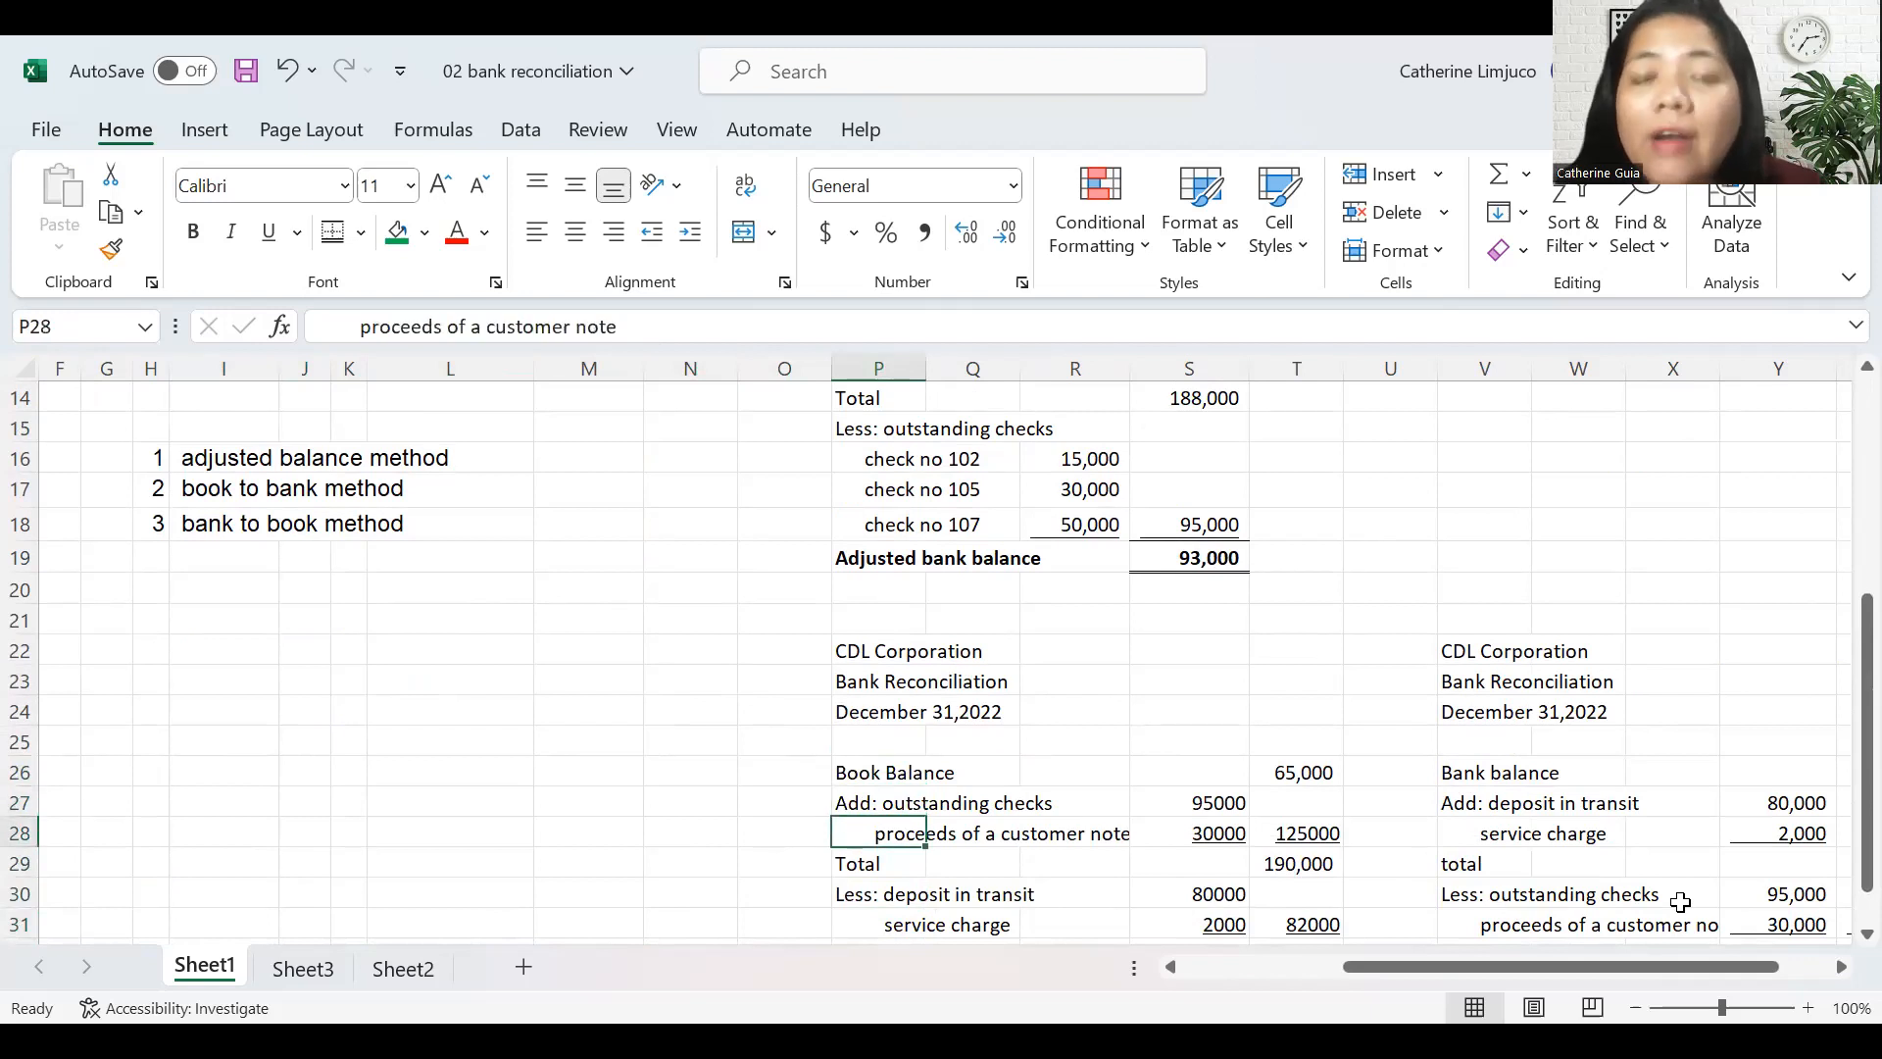
pyautogui.press('Up')
pyautogui.press('Up')
pyautogui.press('Up')
pyautogui.press('Down')
pyautogui.press('Down')
pyautogui.press('Down')
pyautogui.press('Down')
pyautogui.press('Down')
pyautogui.press('Down')
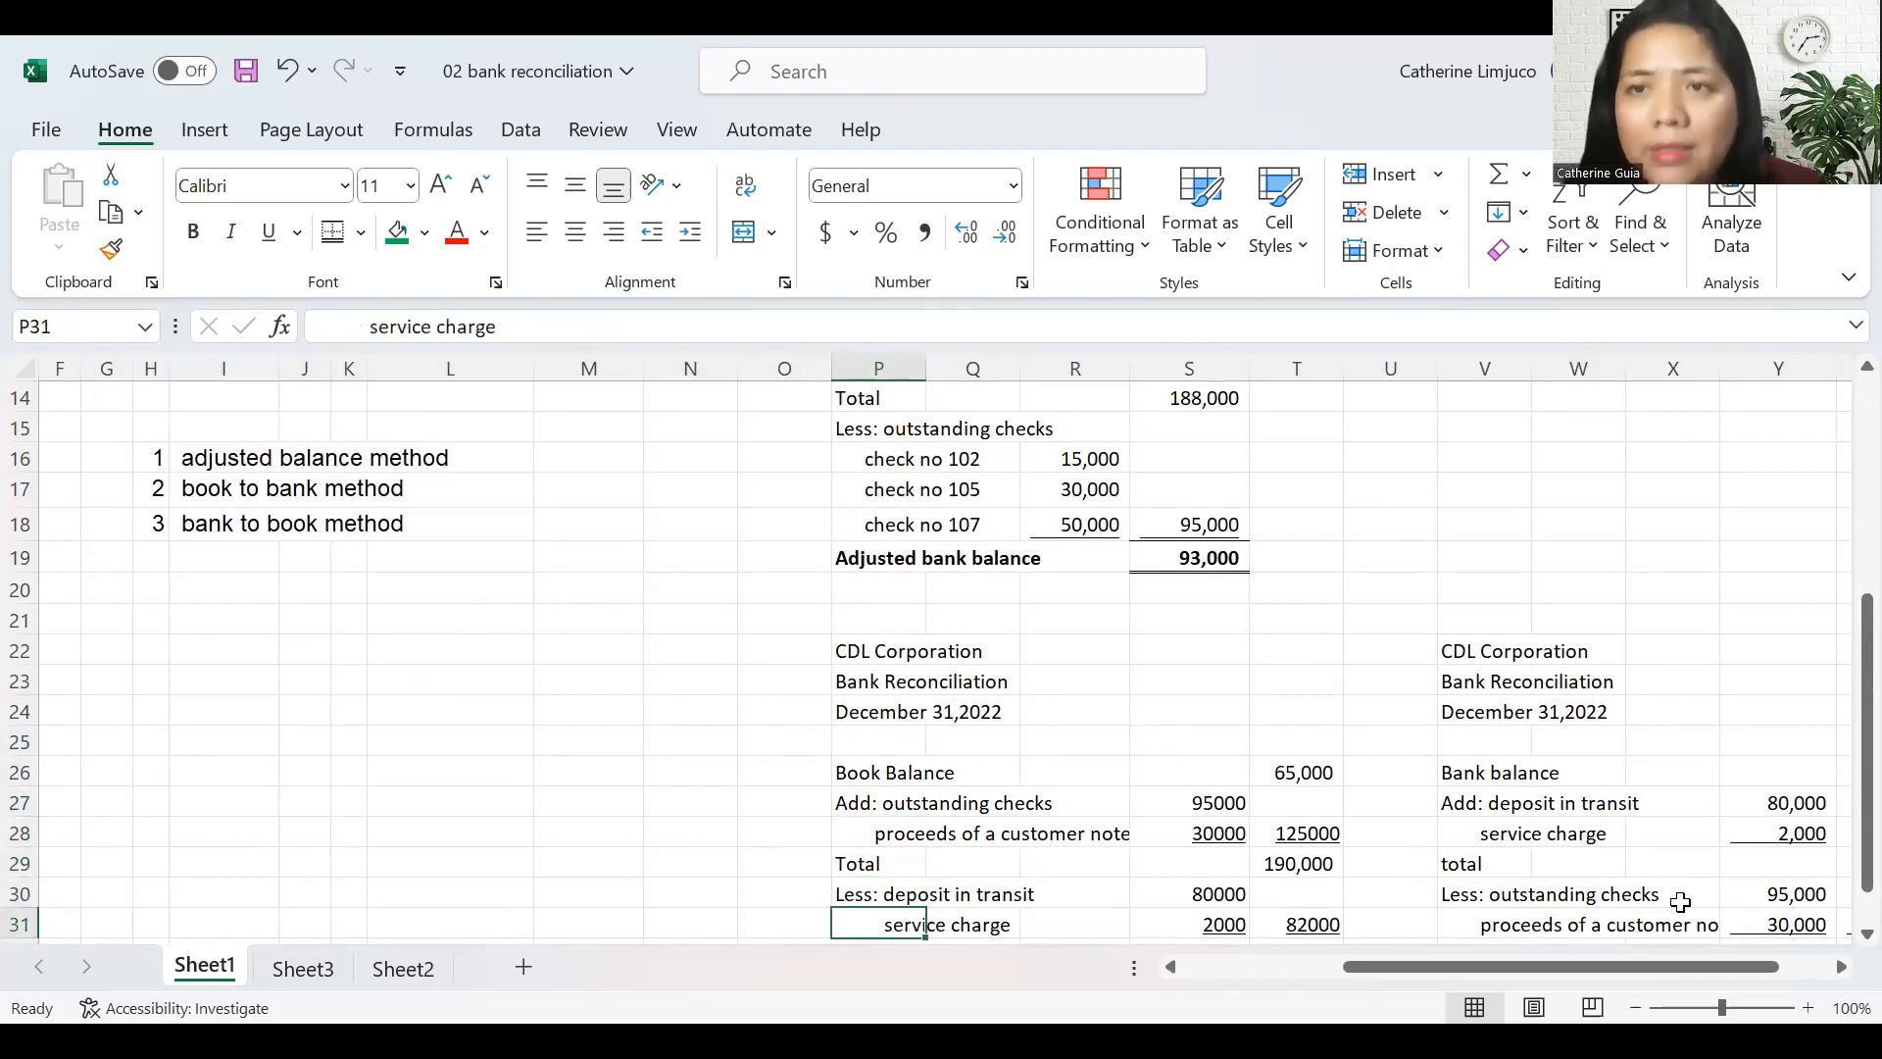
# - Examine the bank to book reconciliation from its heading down to the deposit in transit line
pyautogui.press('Right')
pyautogui.press('Right')
pyautogui.press('Right')
pyautogui.press('Right')
pyautogui.press('Right')
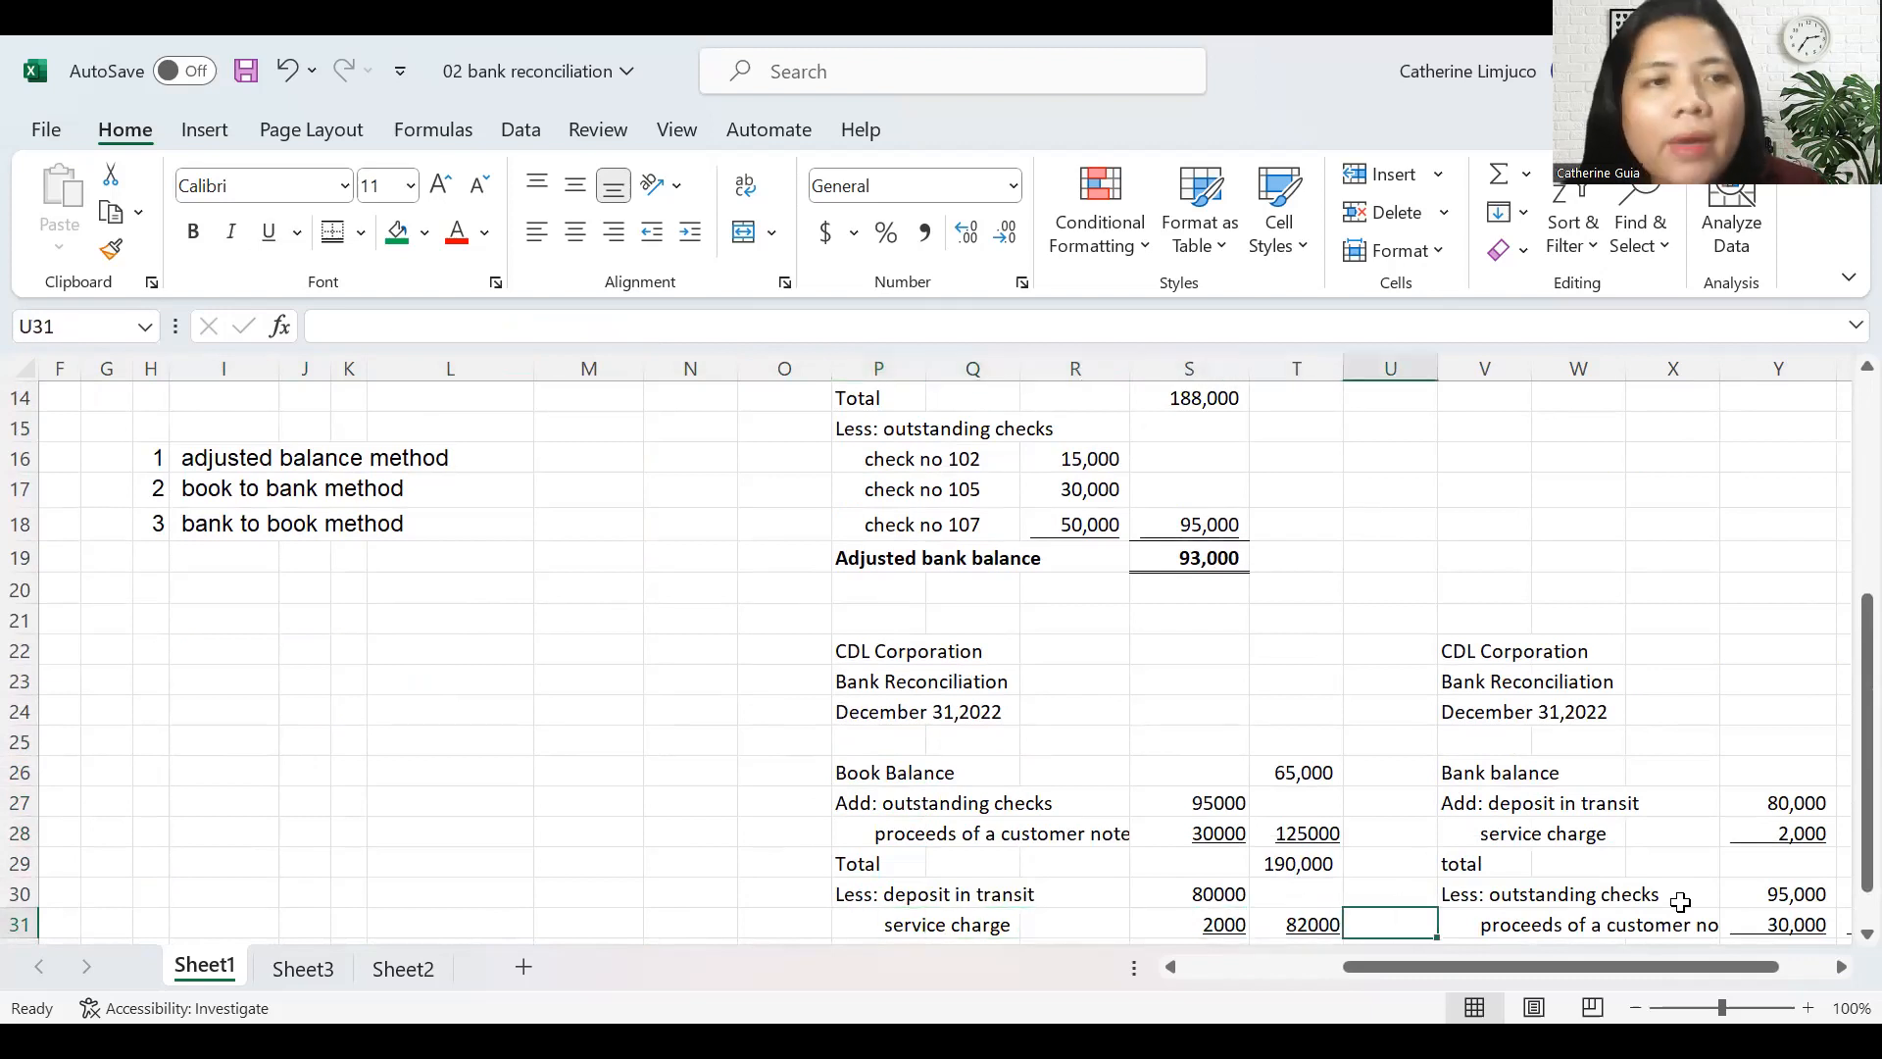
pyautogui.press('Right')
pyautogui.press('Up')
pyautogui.press('Up')
pyautogui.press('Up')
pyautogui.press('Up')
pyautogui.press('Up')
pyautogui.press('Up')
pyautogui.press('Up')
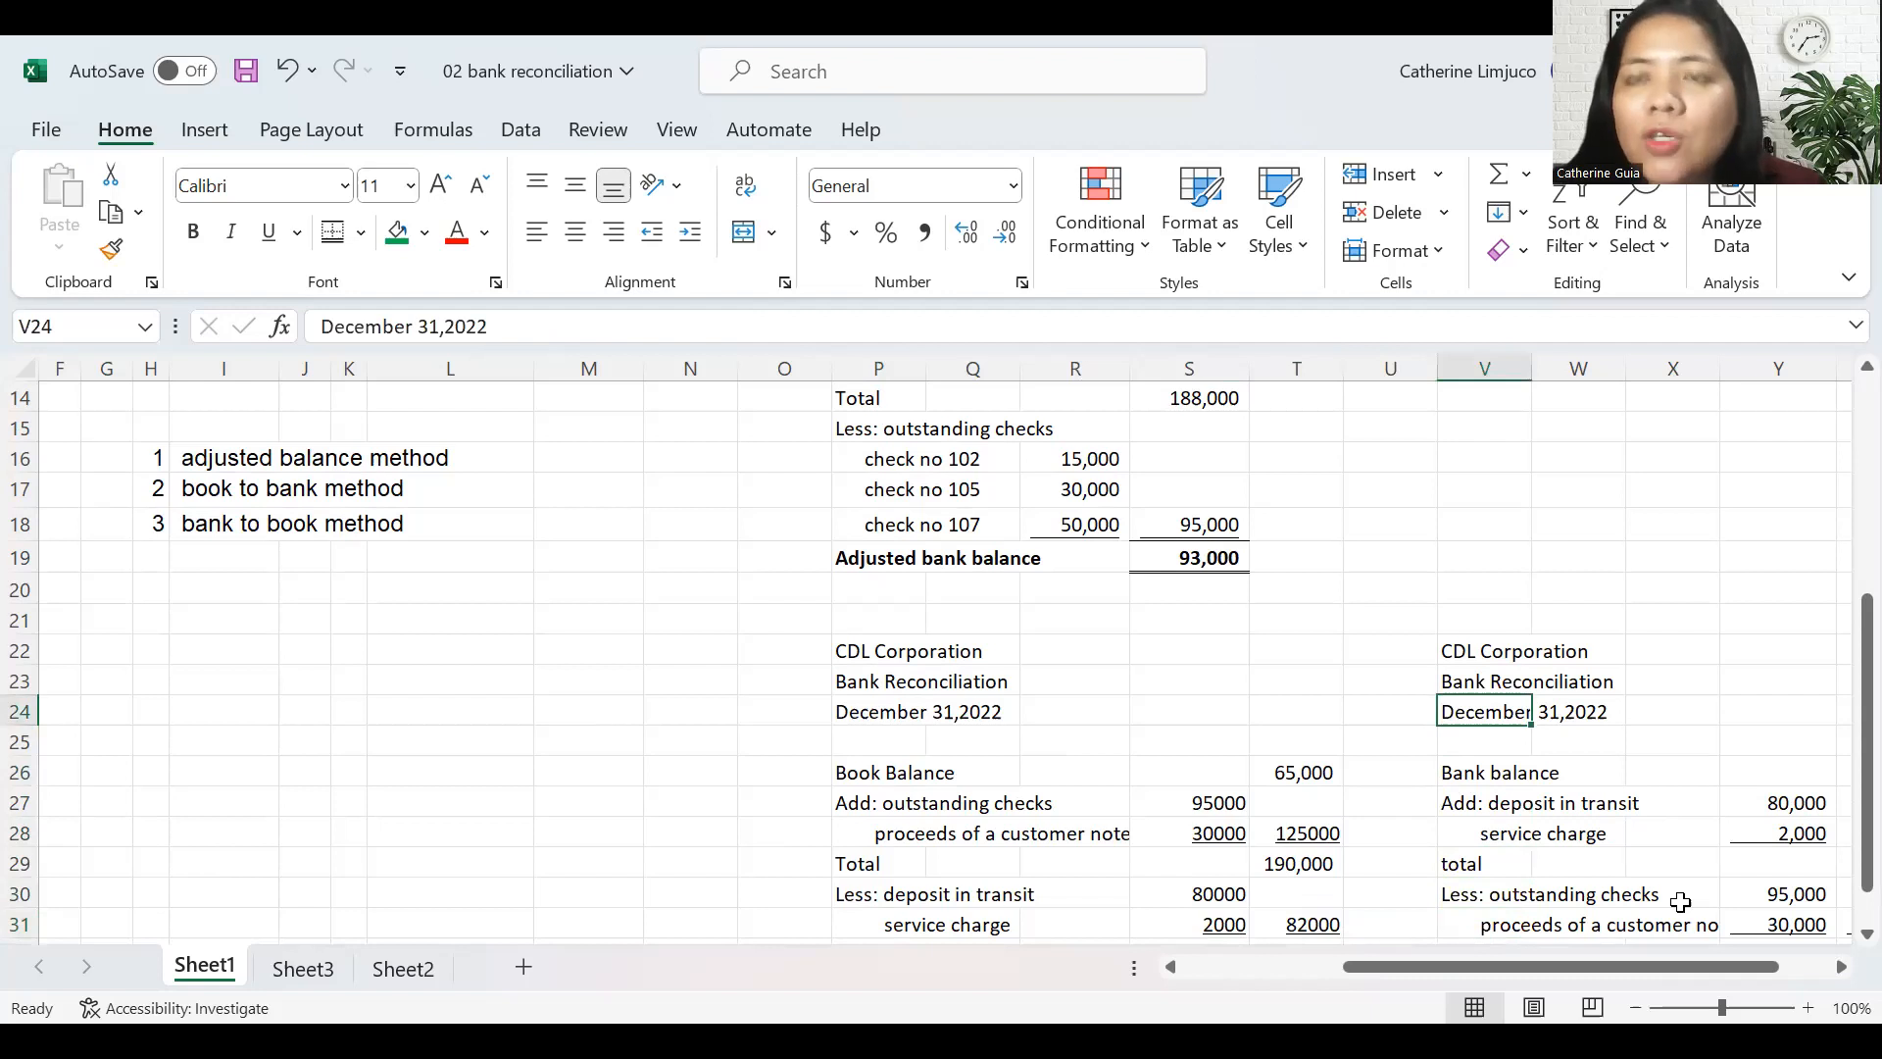
pyautogui.press('Down')
pyautogui.press('Down')
pyautogui.press('Down')
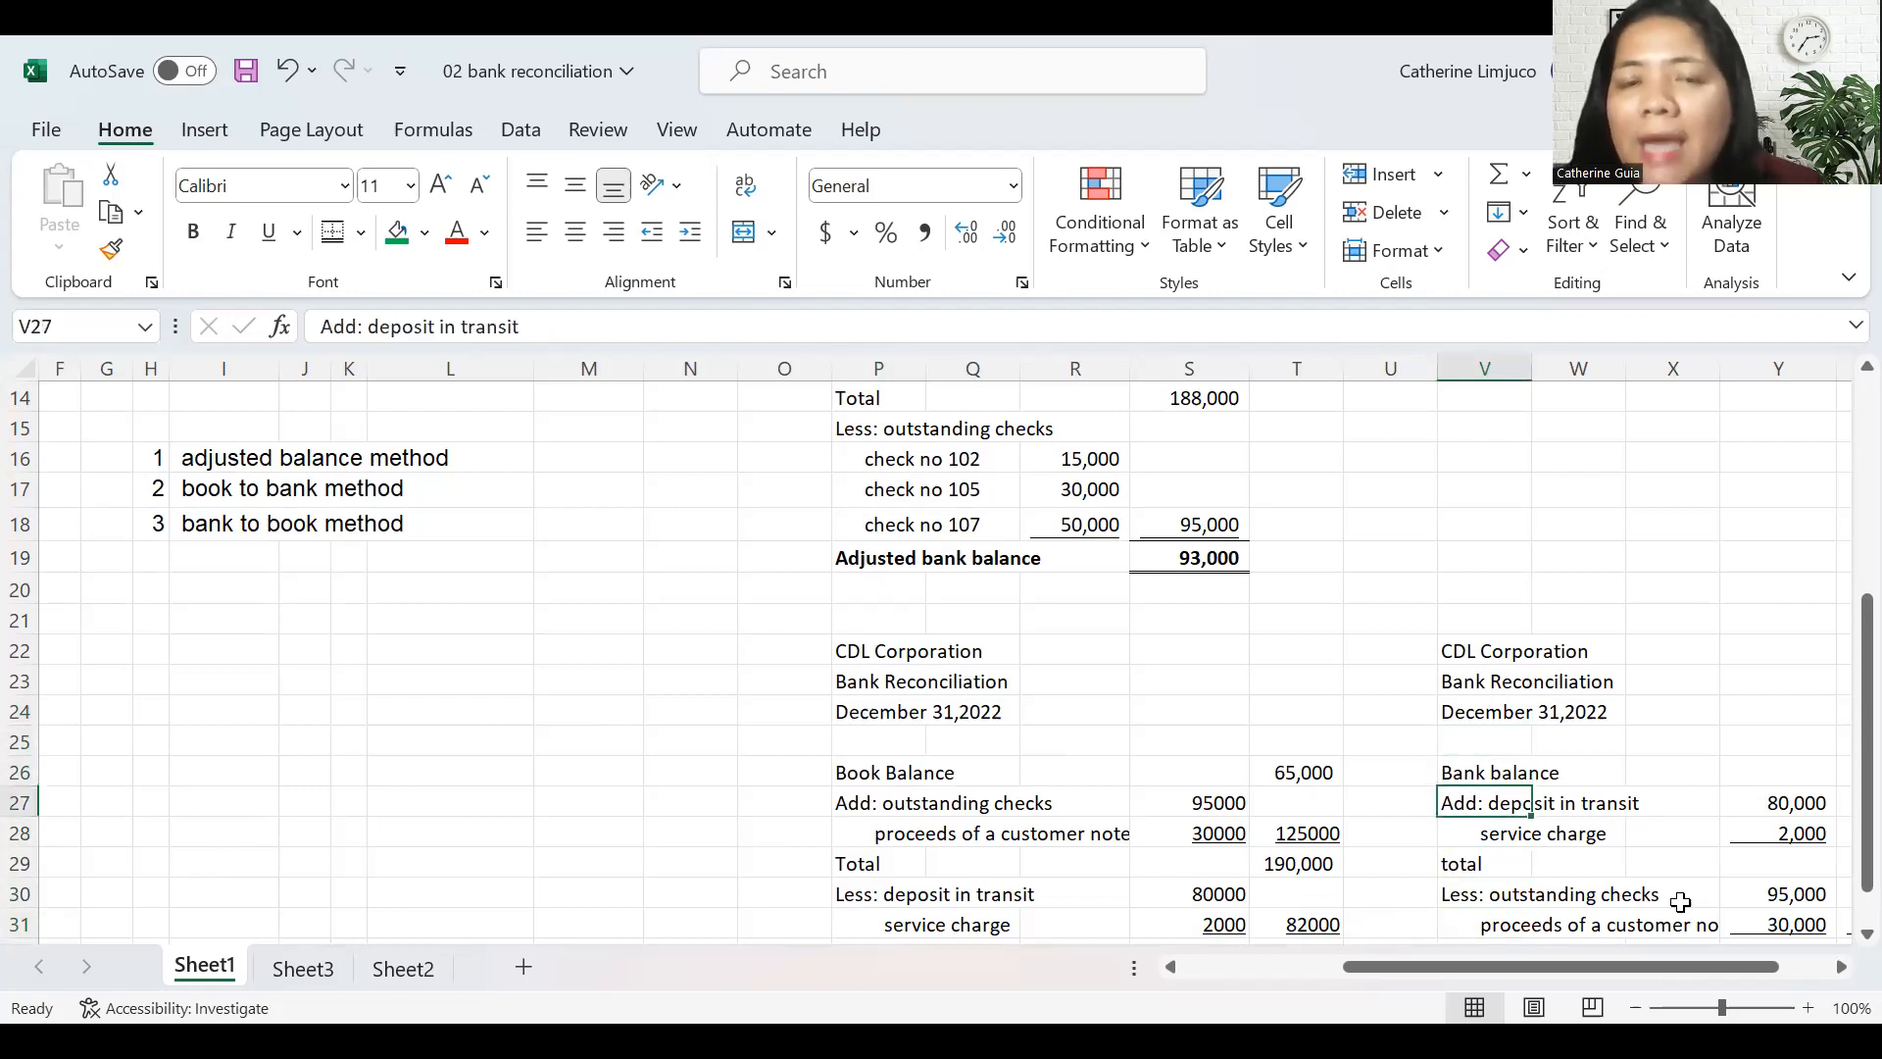
# - Compare the outstanding checks addition in the book to bank reconciliation with the deposit in transit addition in the bank to book reconciliation
pyautogui.press('Left')
pyautogui.press('Left')
pyautogui.press('Left')
pyautogui.press('Left')
pyautogui.press('Left')
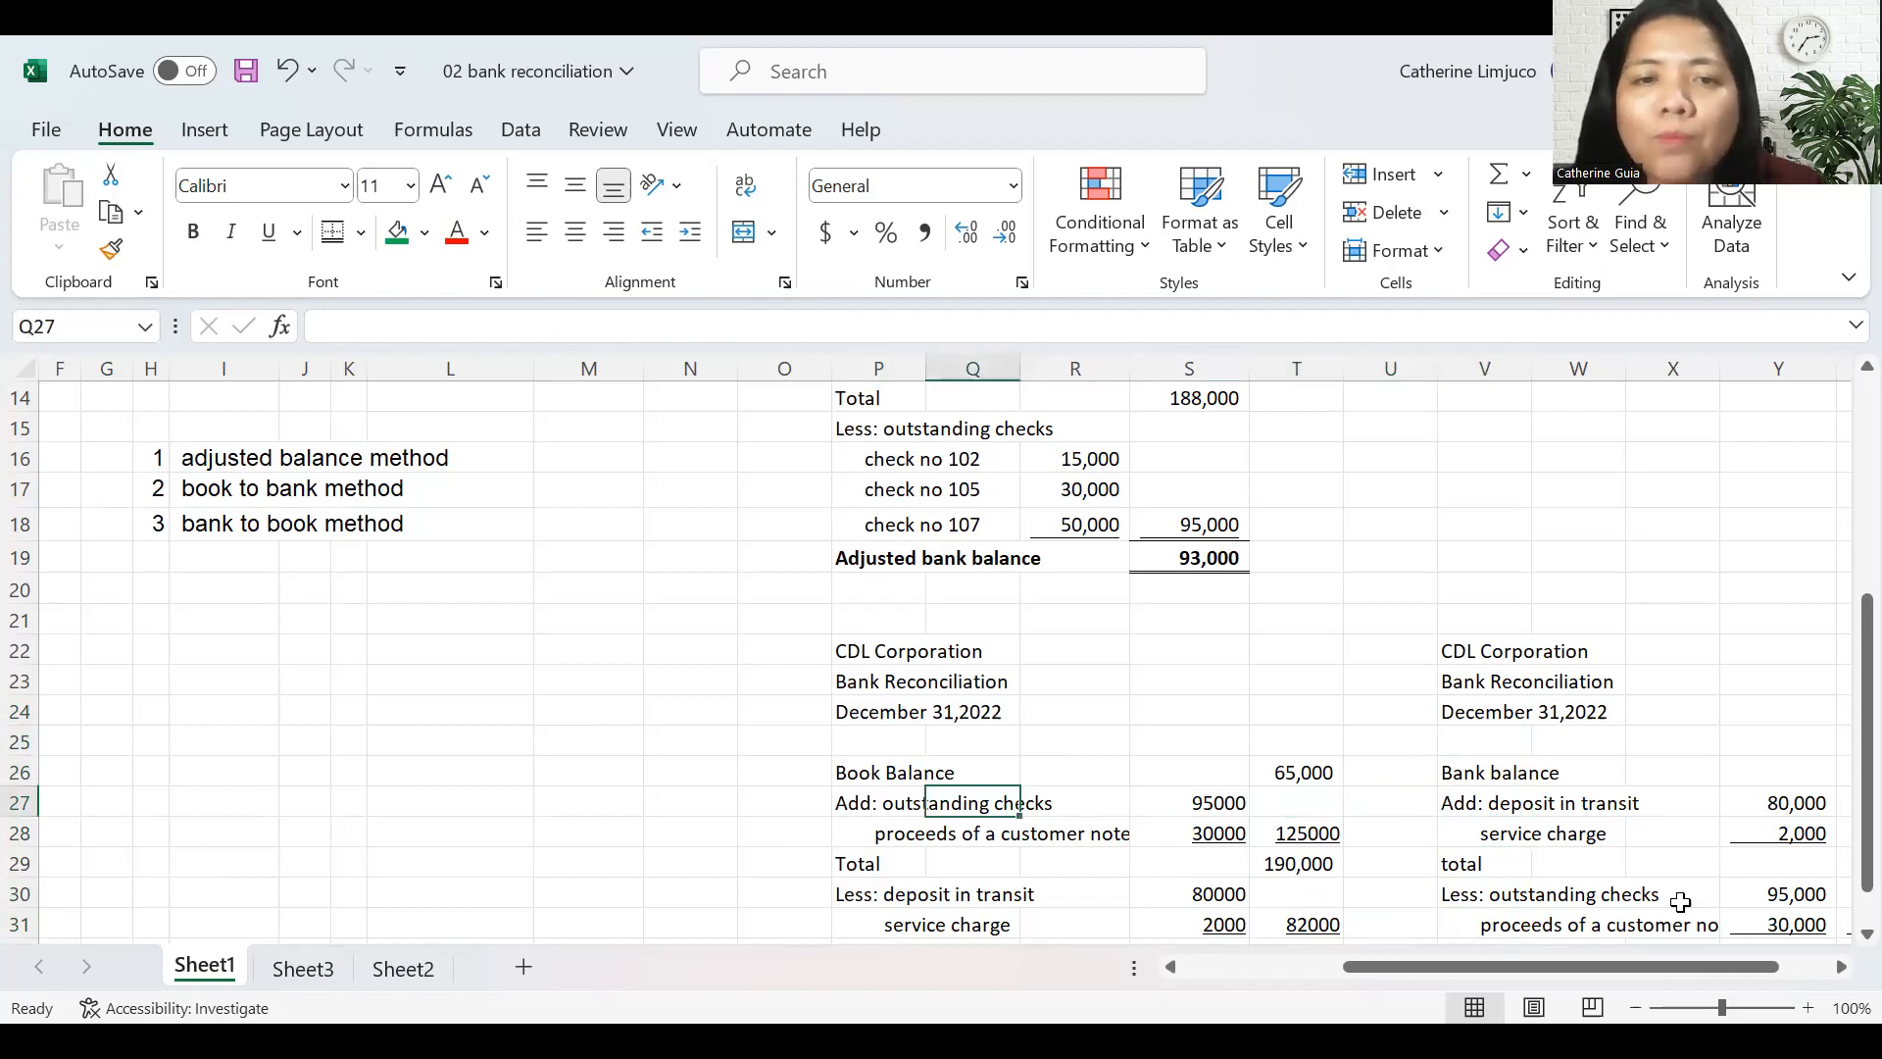
pyautogui.press('Left')
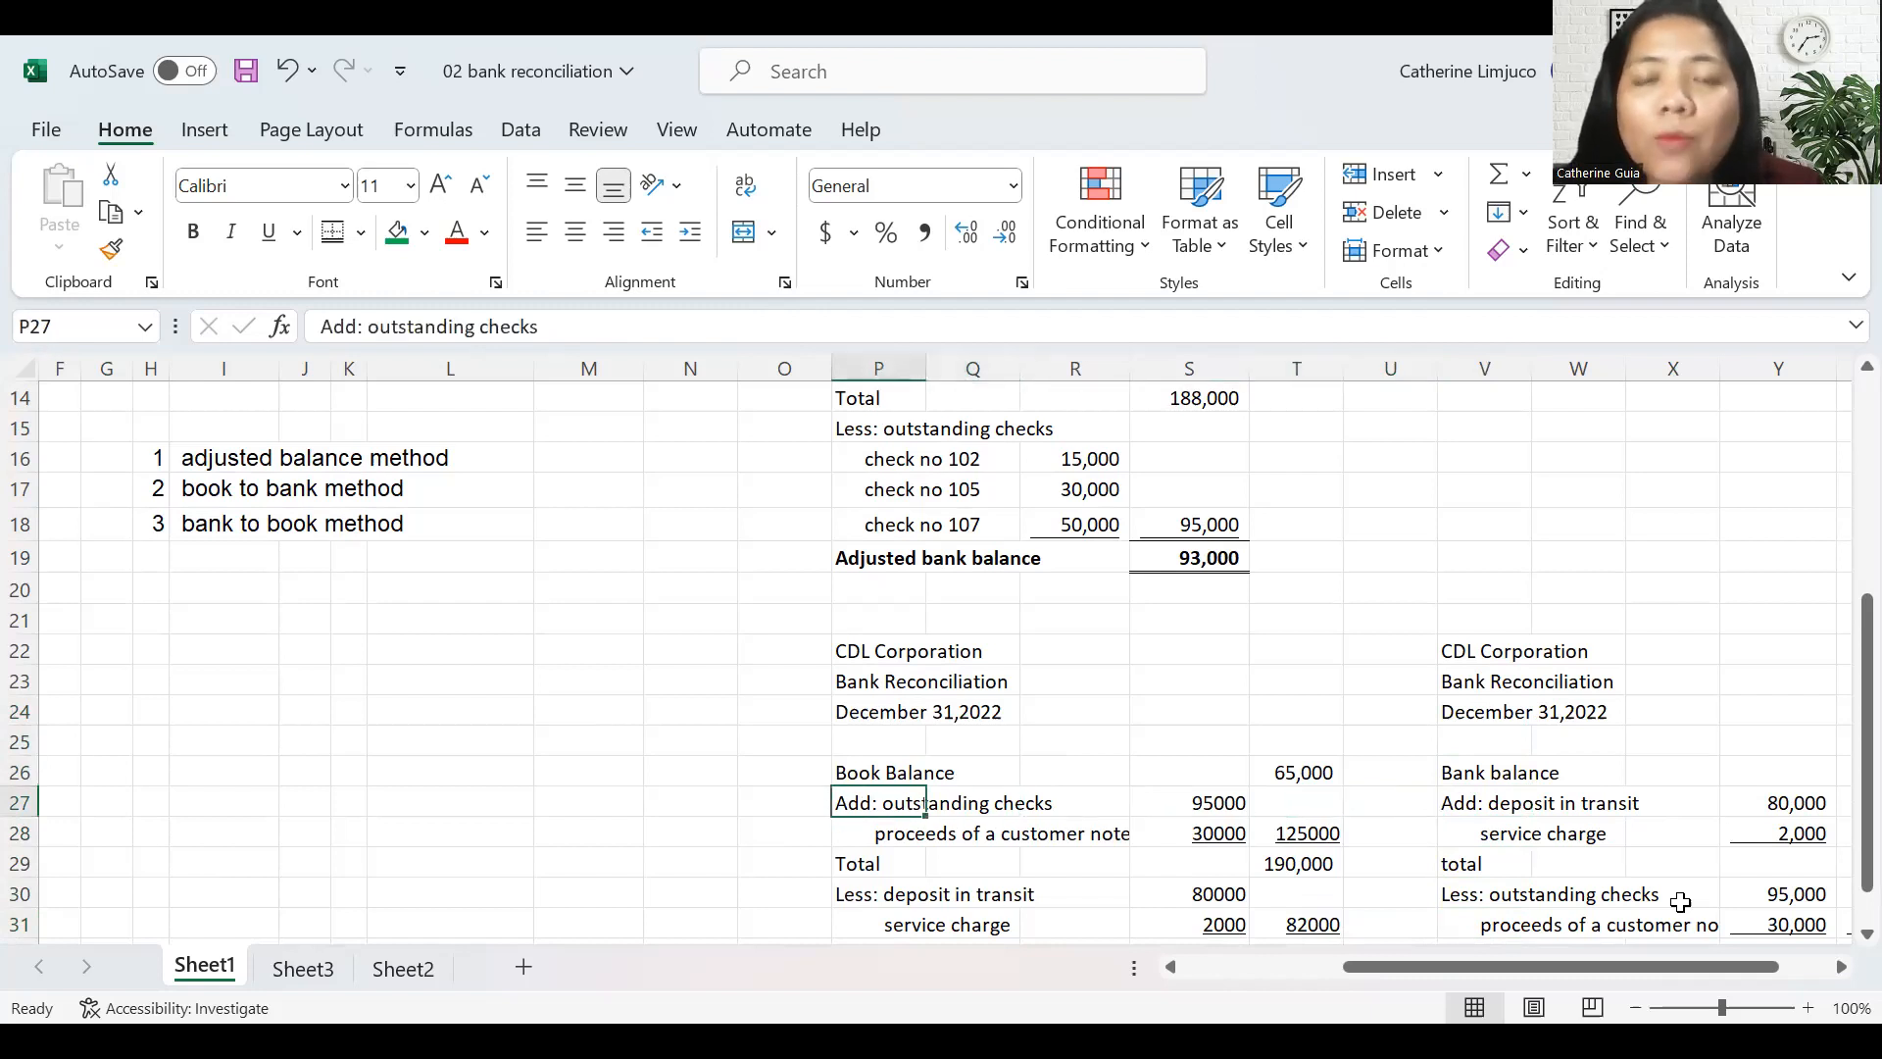
pyautogui.press('Right')
pyautogui.press('Right')
pyautogui.press('Right')
pyautogui.press('Right')
pyautogui.press('Right')
pyautogui.press('Right')
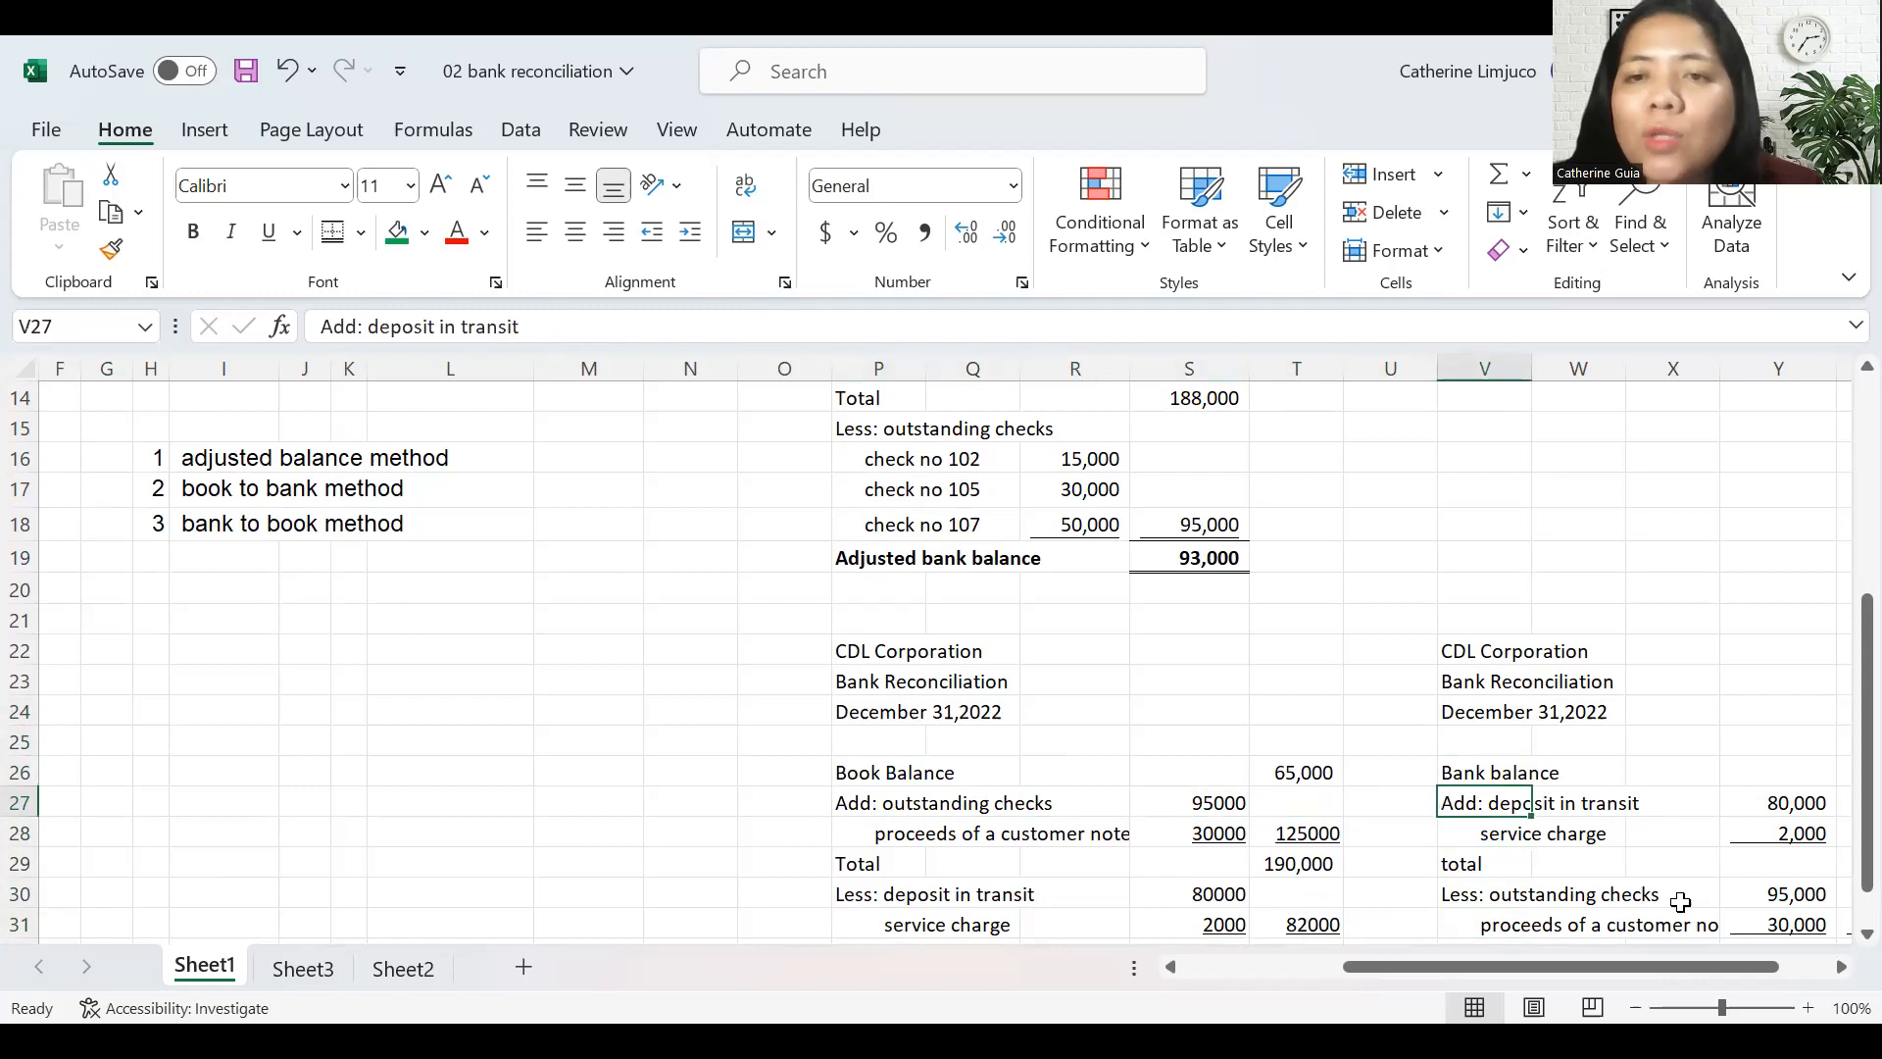
# - Examine the additions in the bank to book reconciliation and return to the Total line of the book to bank reconciliation
pyautogui.press('Down')
pyautogui.press('Down')
pyautogui.press('Down')
pyautogui.press('Up')
pyautogui.press('Down')
pyautogui.press('Left')
pyautogui.press('Left')
pyautogui.press('Left')
pyautogui.press('Left')
pyautogui.press('Left')
pyautogui.press('Up')
pyautogui.press('Up')
pyautogui.press('Up')
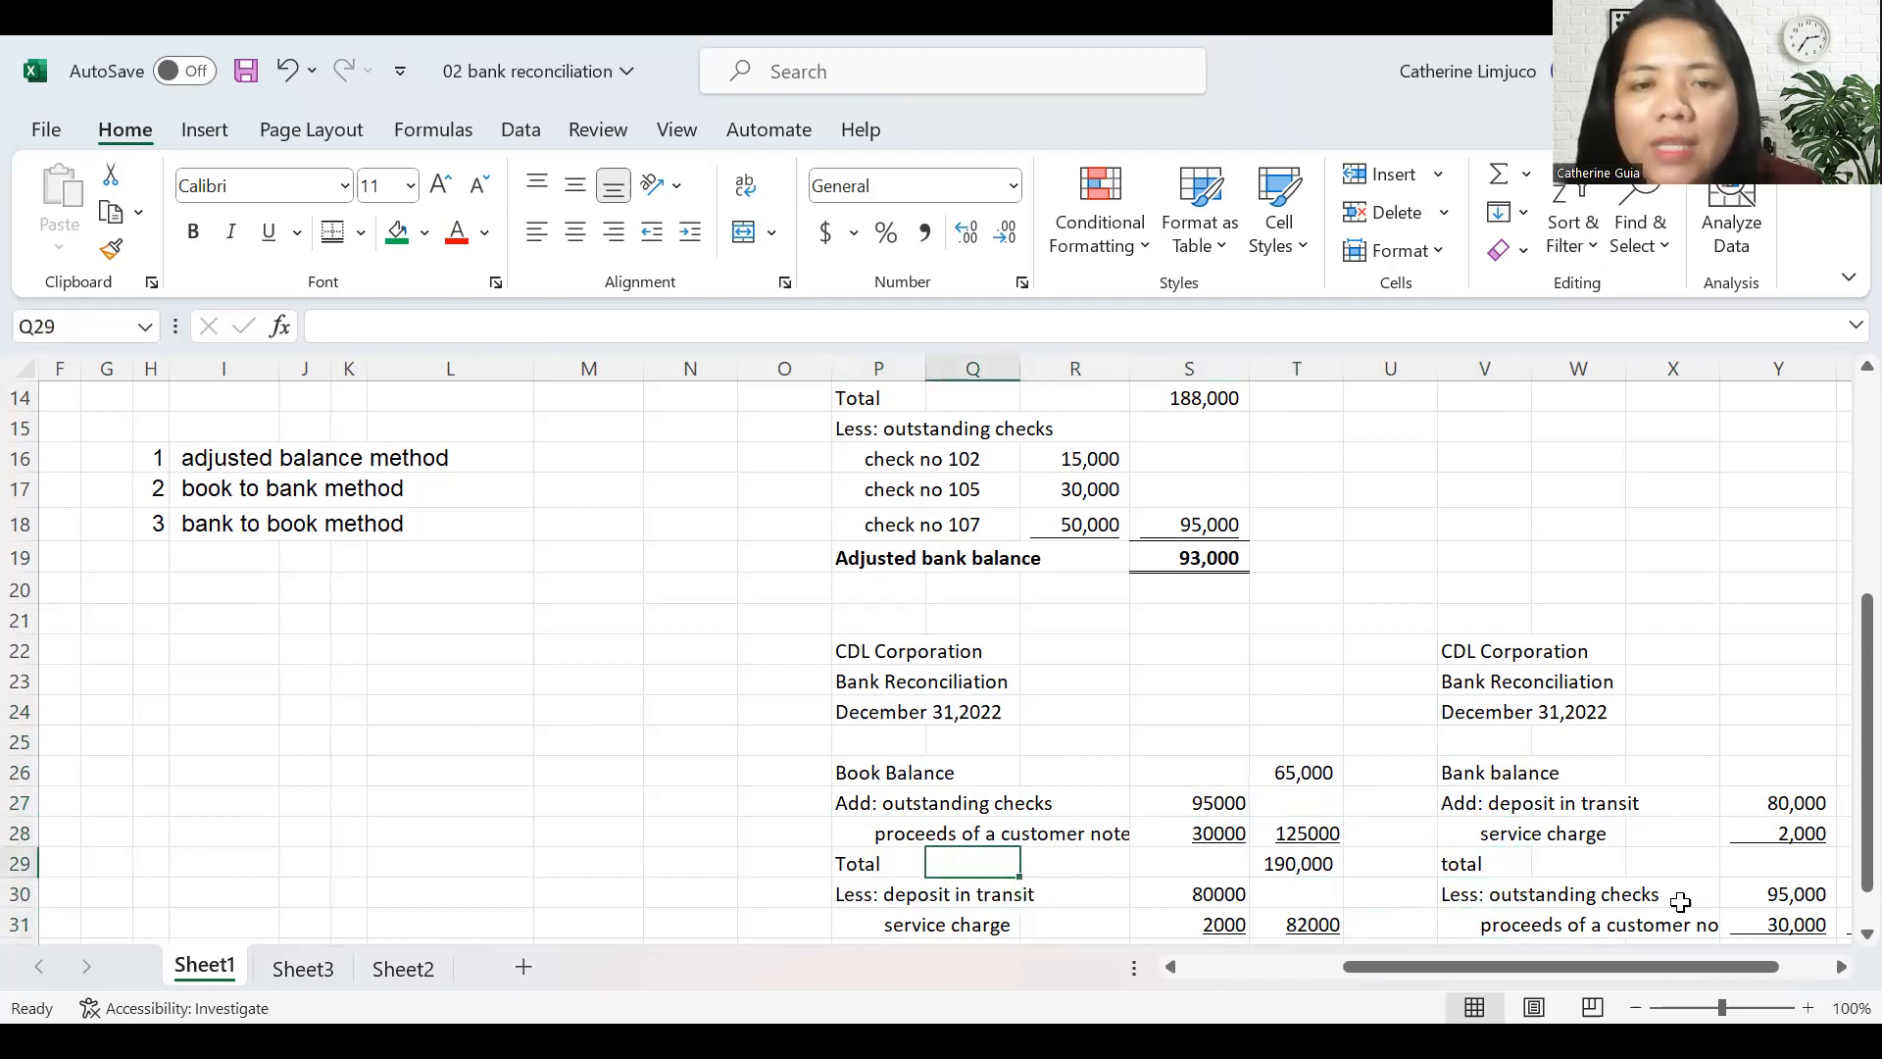
# - Examine the proceeds of a customer note line and the additions subtotal in the book to bank reconciliation
pyautogui.press('Left')
pyautogui.press('Left')
pyautogui.press('Down')
pyautogui.press('Right')
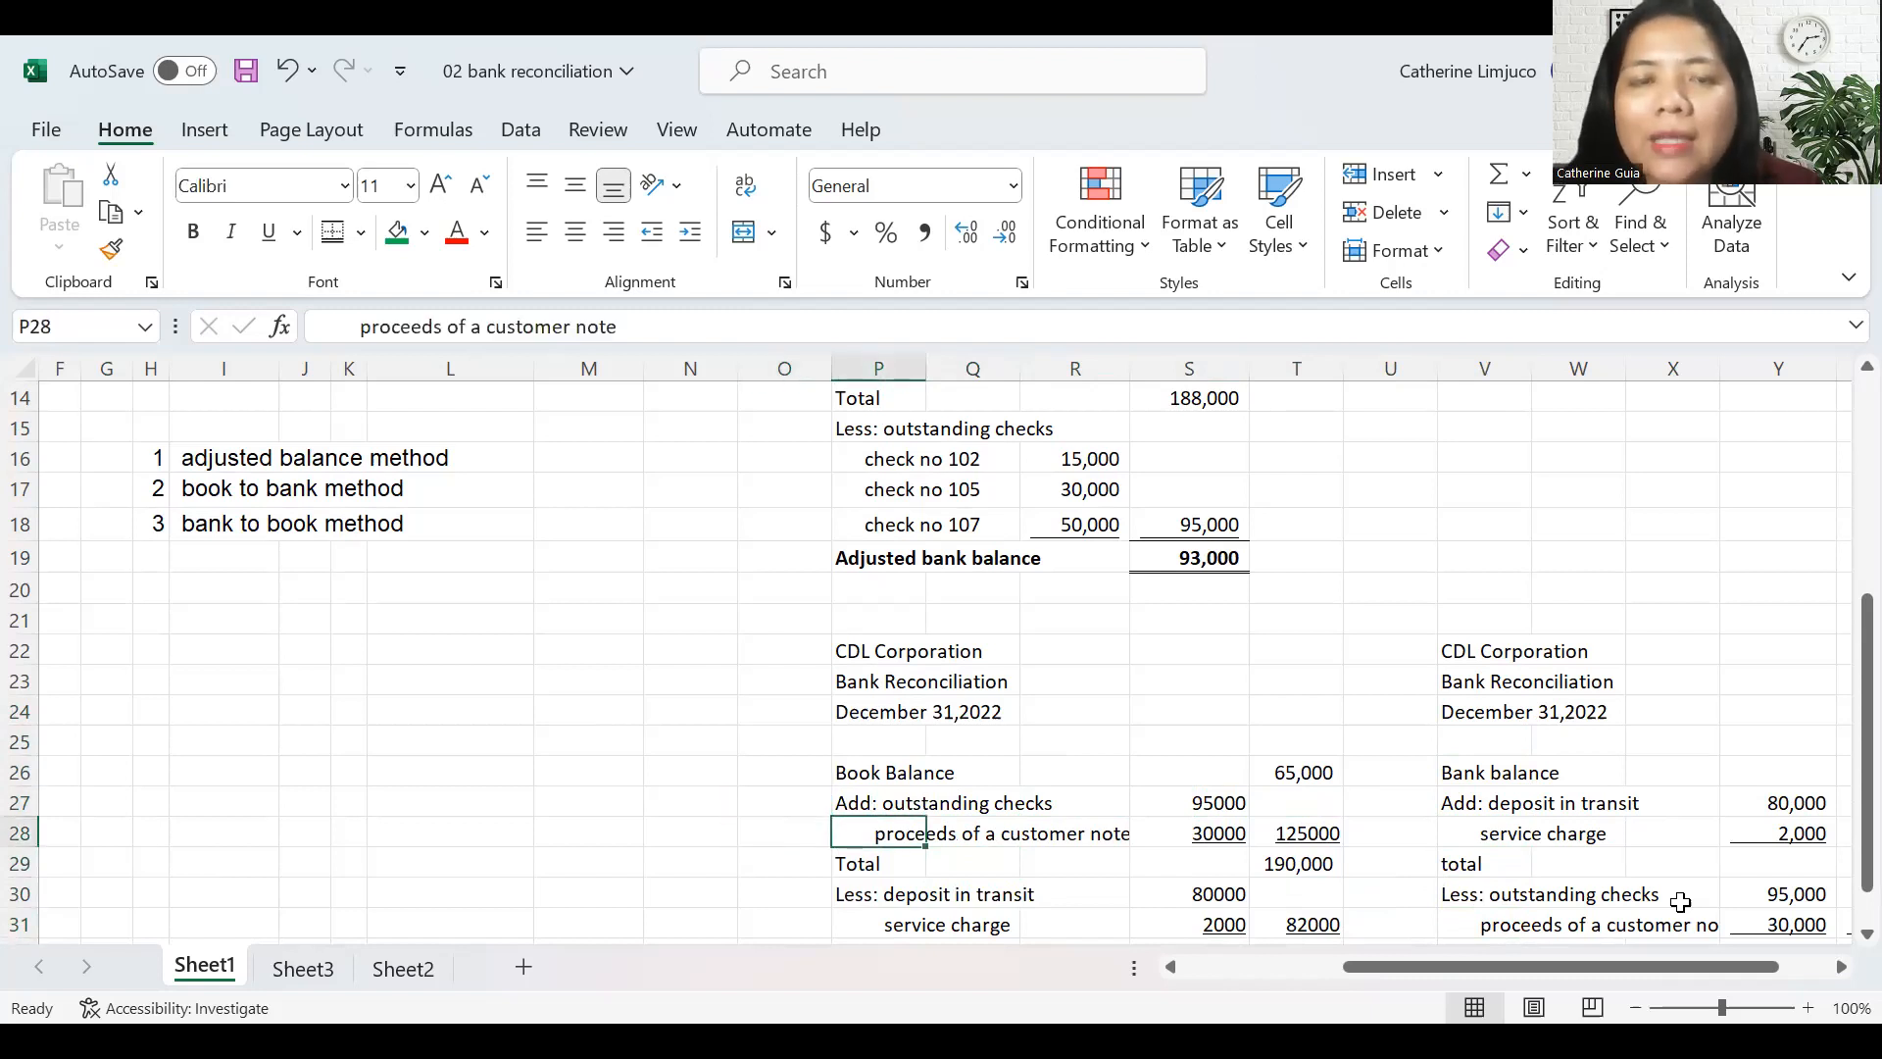
pyautogui.press('Right')
pyautogui.press('Right')
pyautogui.press('Right')
pyautogui.press('Right')
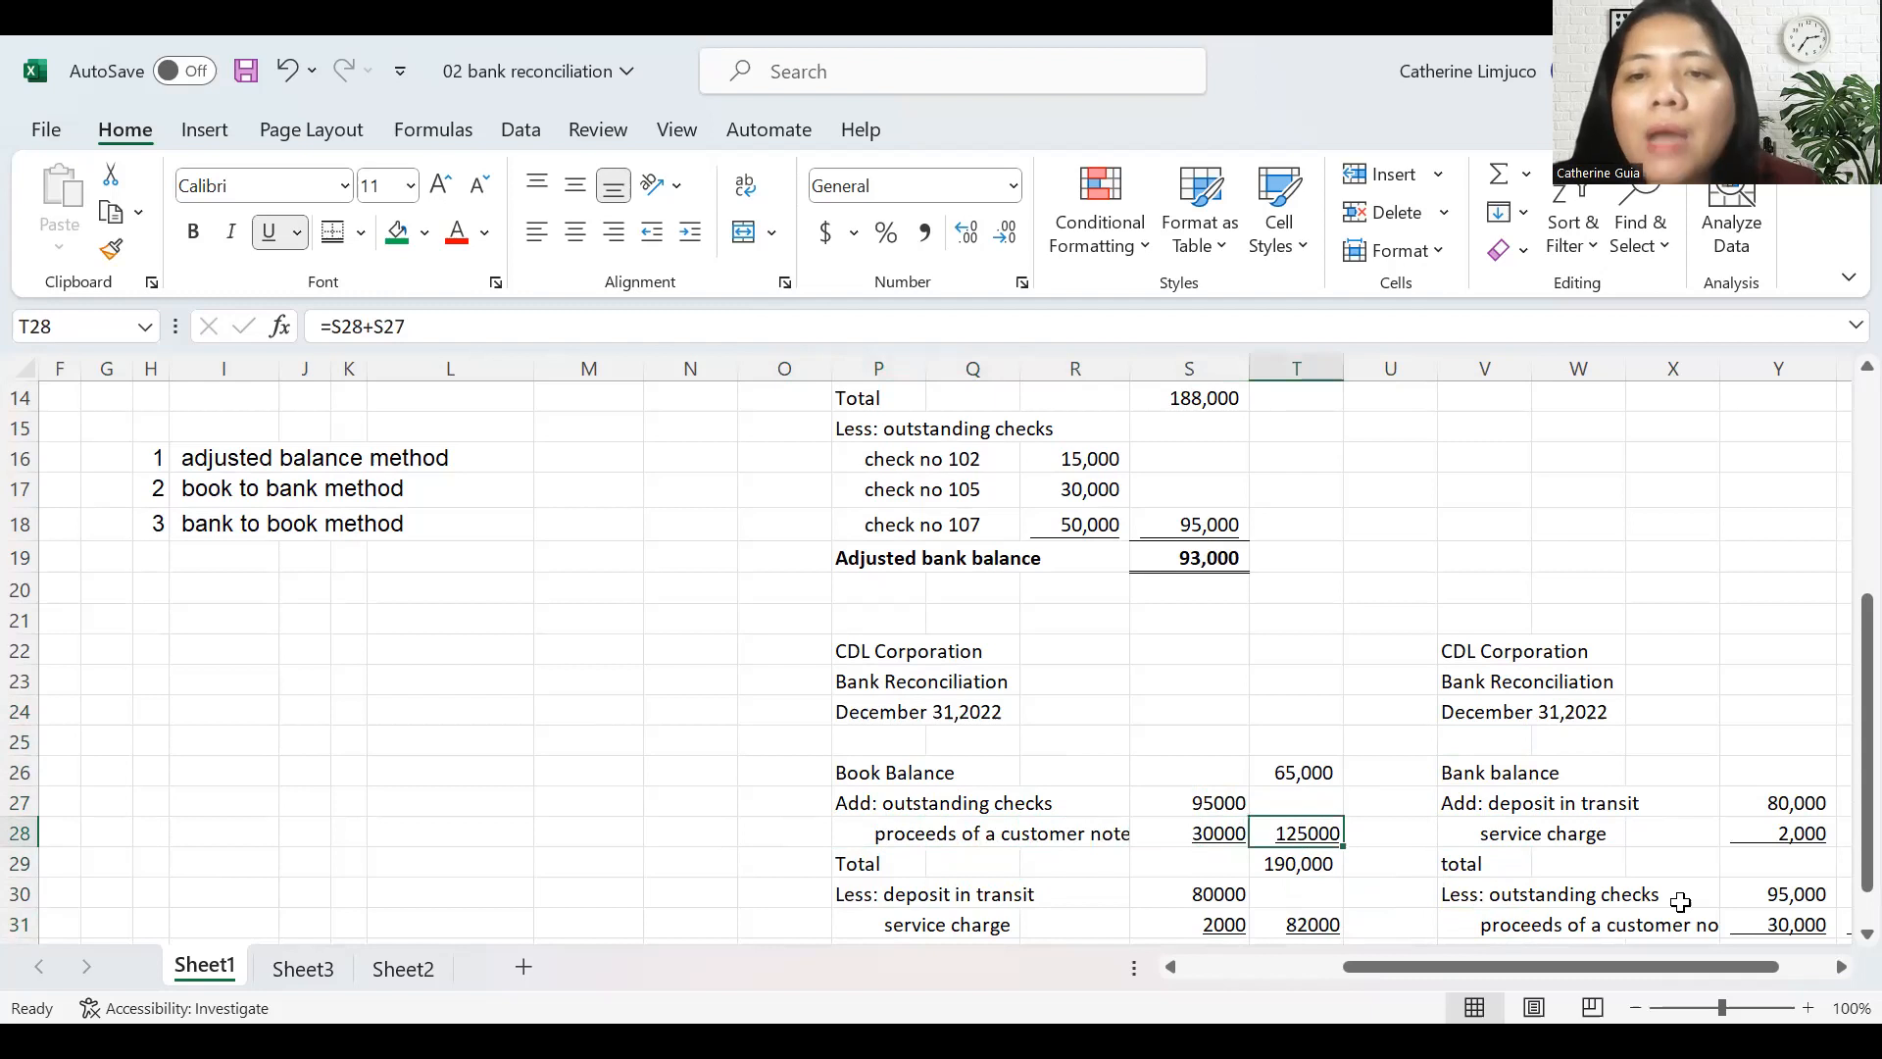
# - Compare the outstanding checks deduction in the bank to book reconciliation with the deposit in transit deduction in the book to bank reconciliation
pyautogui.press('Down')
pyautogui.press('Down')
pyautogui.press('Right')
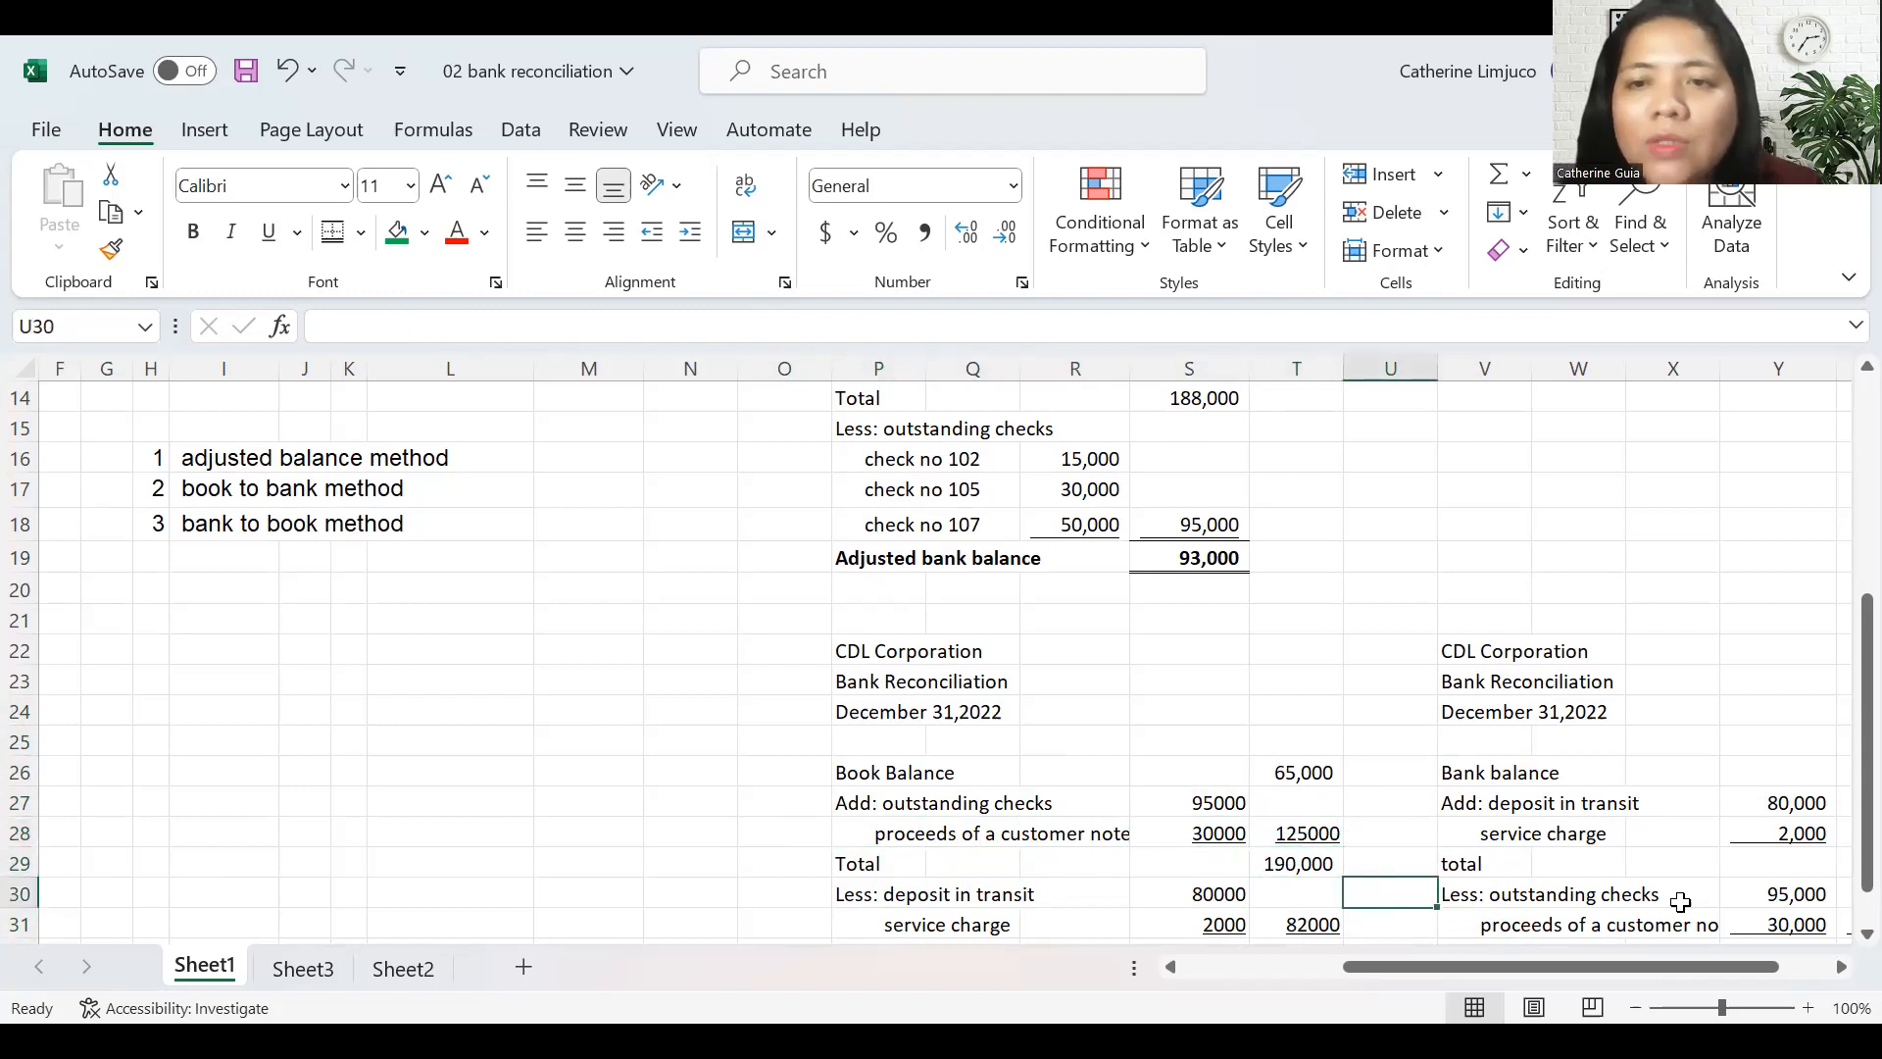
pyautogui.press('Right')
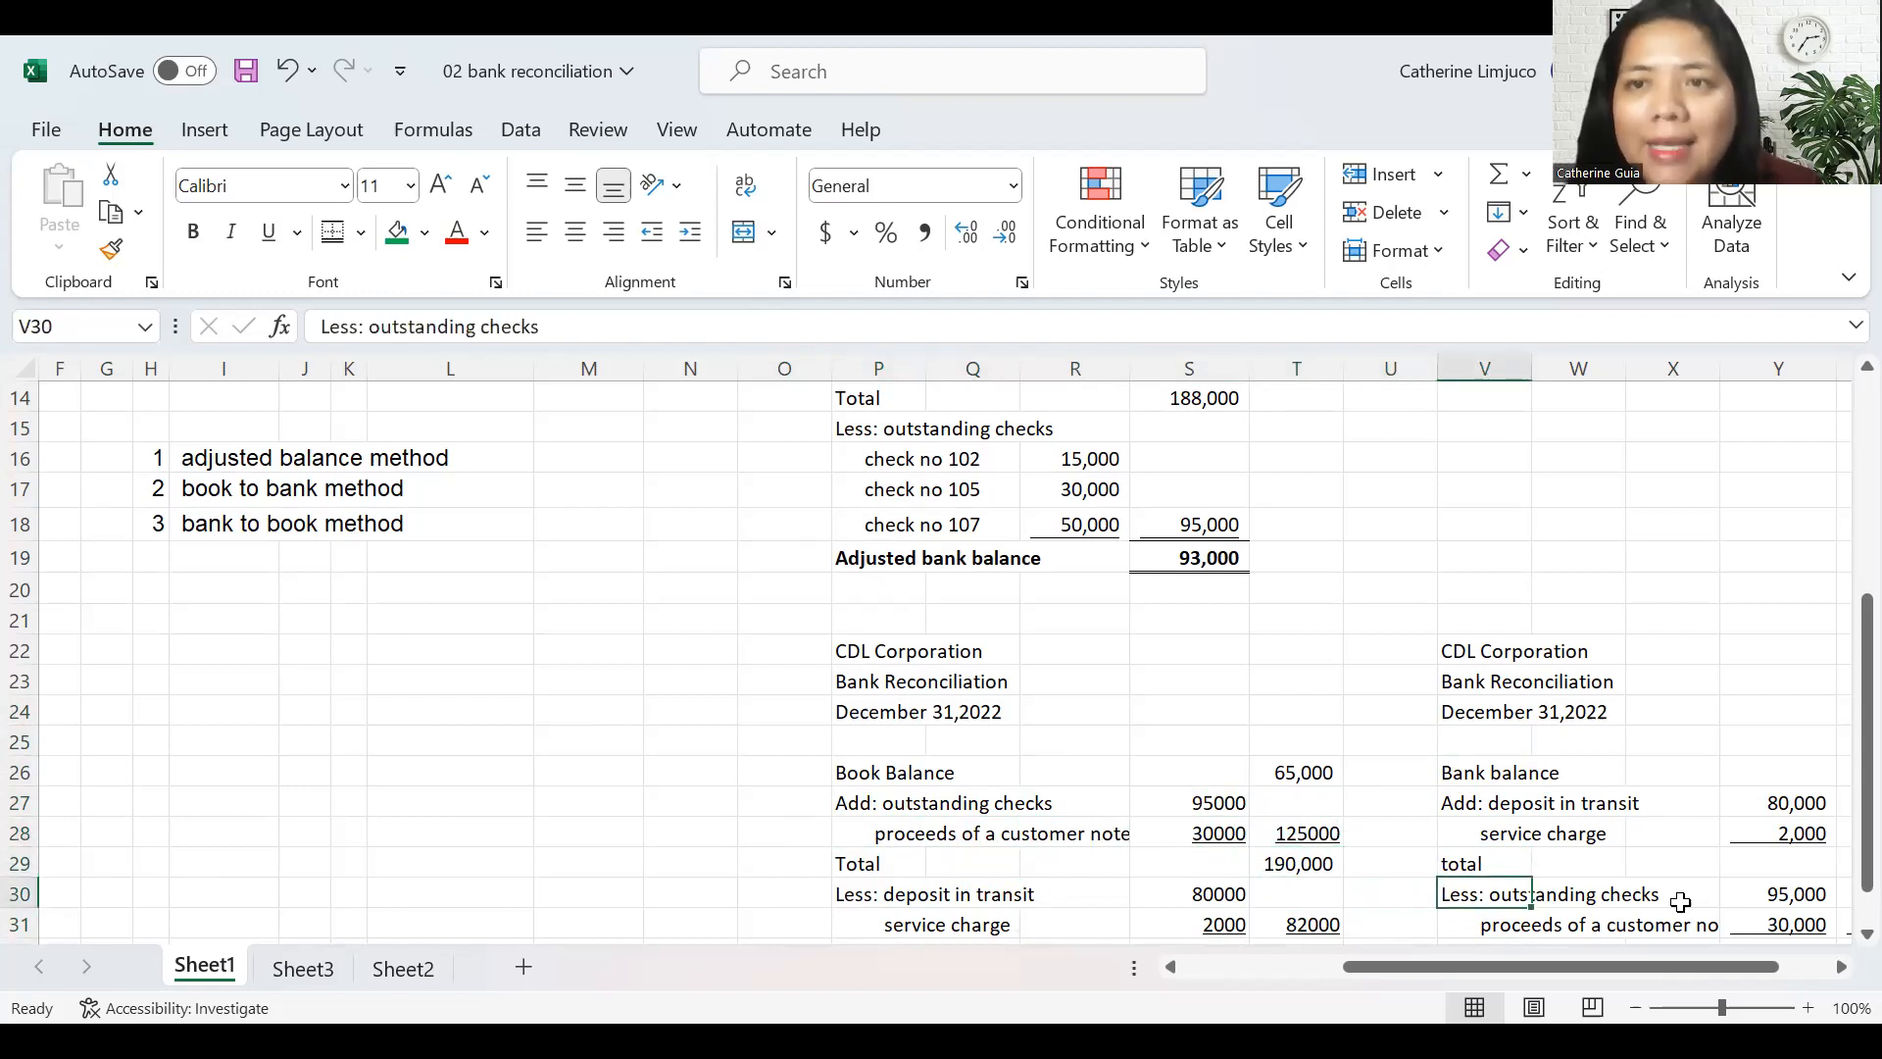
pyautogui.press('Left')
pyautogui.press('Left')
pyautogui.press('Left')
pyautogui.press('Left')
pyautogui.press('Left')
pyautogui.press('Left')
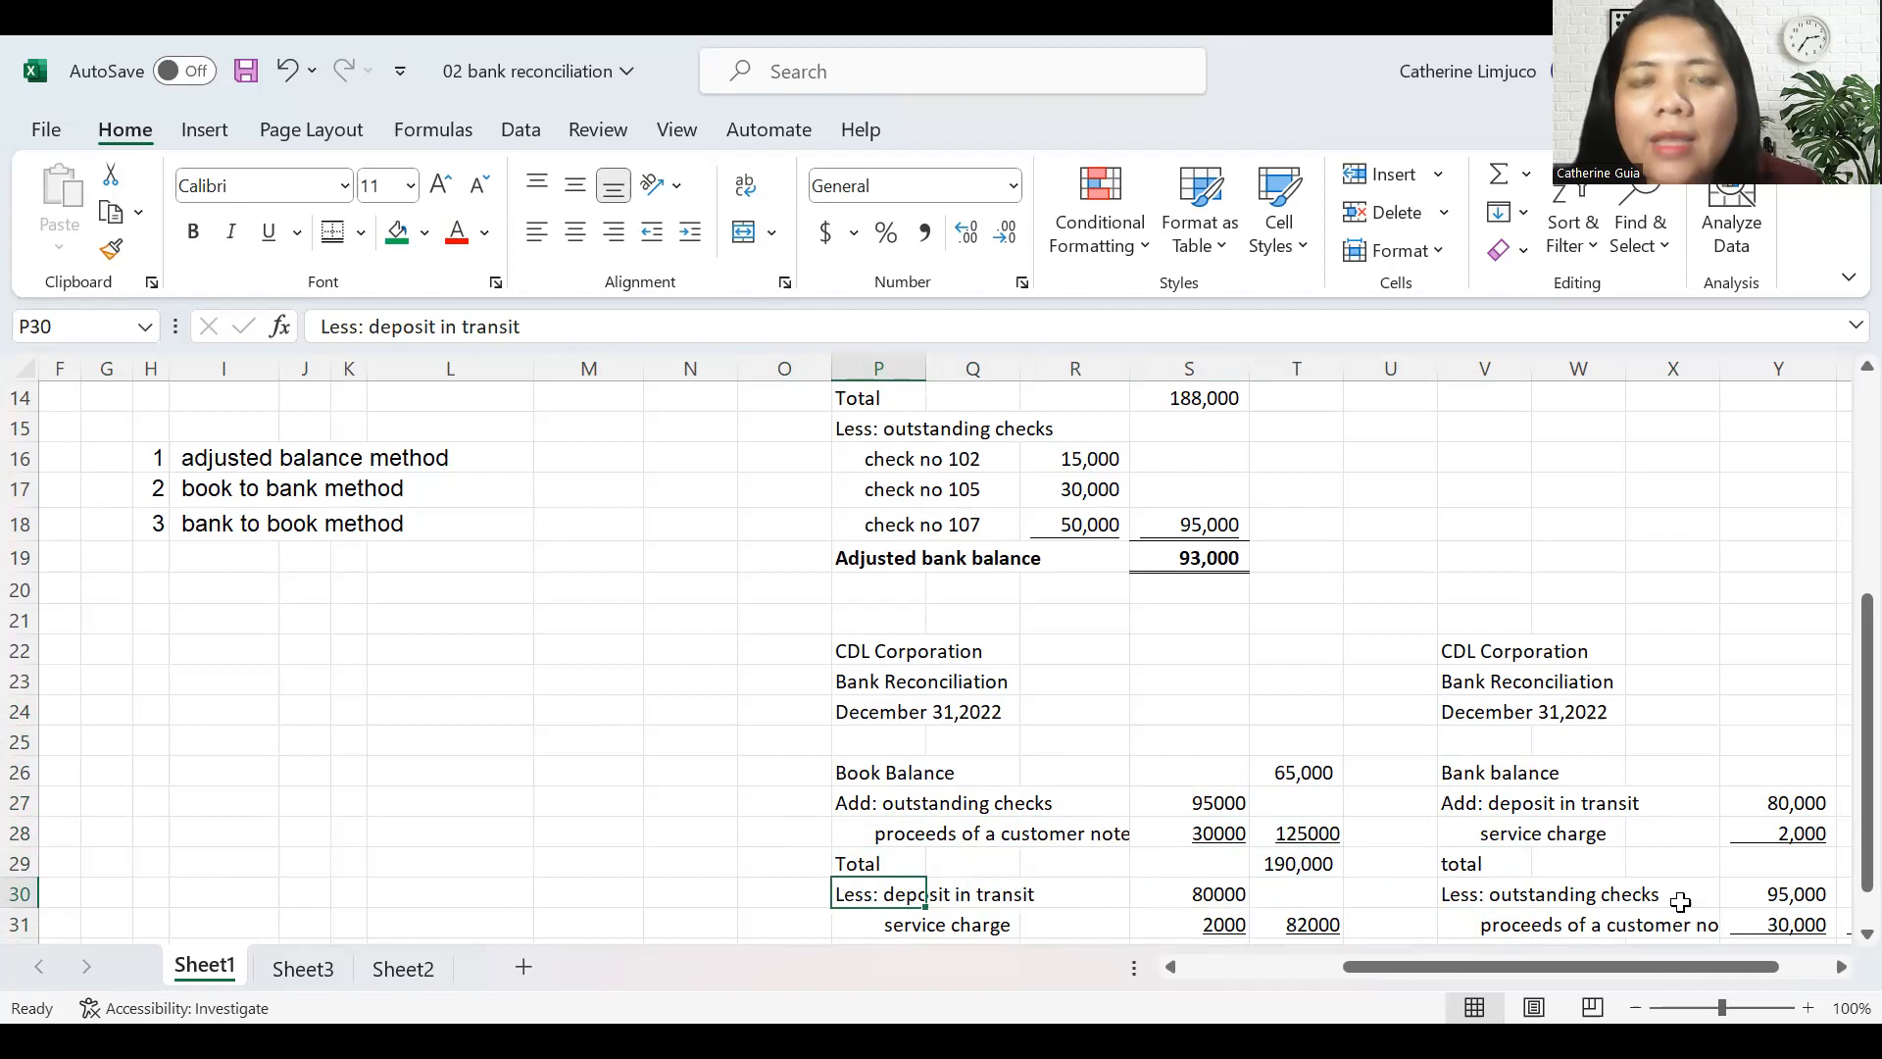
pyautogui.press('Right')
pyautogui.press('Right')
pyautogui.press('Right')
pyautogui.press('Right')
pyautogui.press('Right')
pyautogui.press('Right')
pyautogui.press('Right')
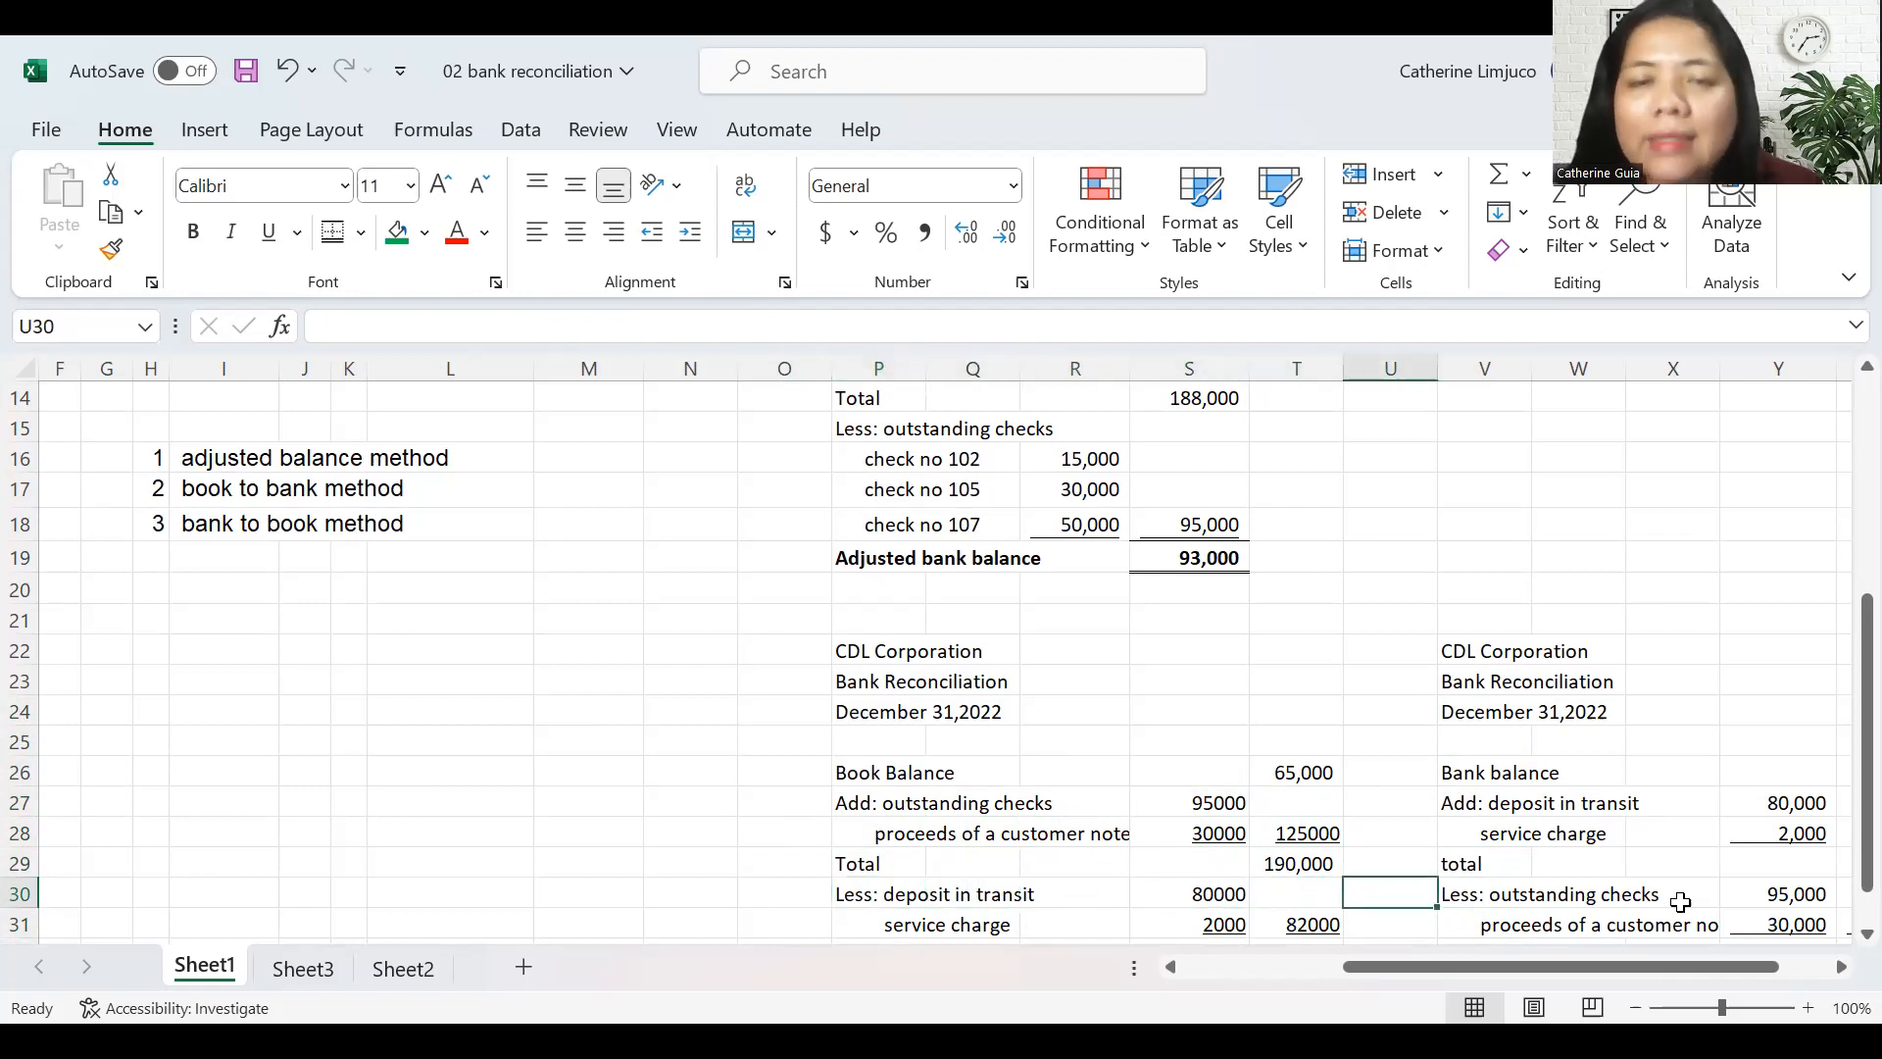
# - Go back to the adjusted balance reconciliation and examine its list of outstanding checks
pyautogui.press('Up')
pyautogui.press('Up')
pyautogui.press('Up')
pyautogui.press('Up')
pyautogui.press('Up')
pyautogui.press('Up')
pyautogui.press('Up')
pyautogui.press('Up')
pyautogui.press('Up')
pyautogui.press('Up')
pyautogui.press('Up')
pyautogui.press('Up')
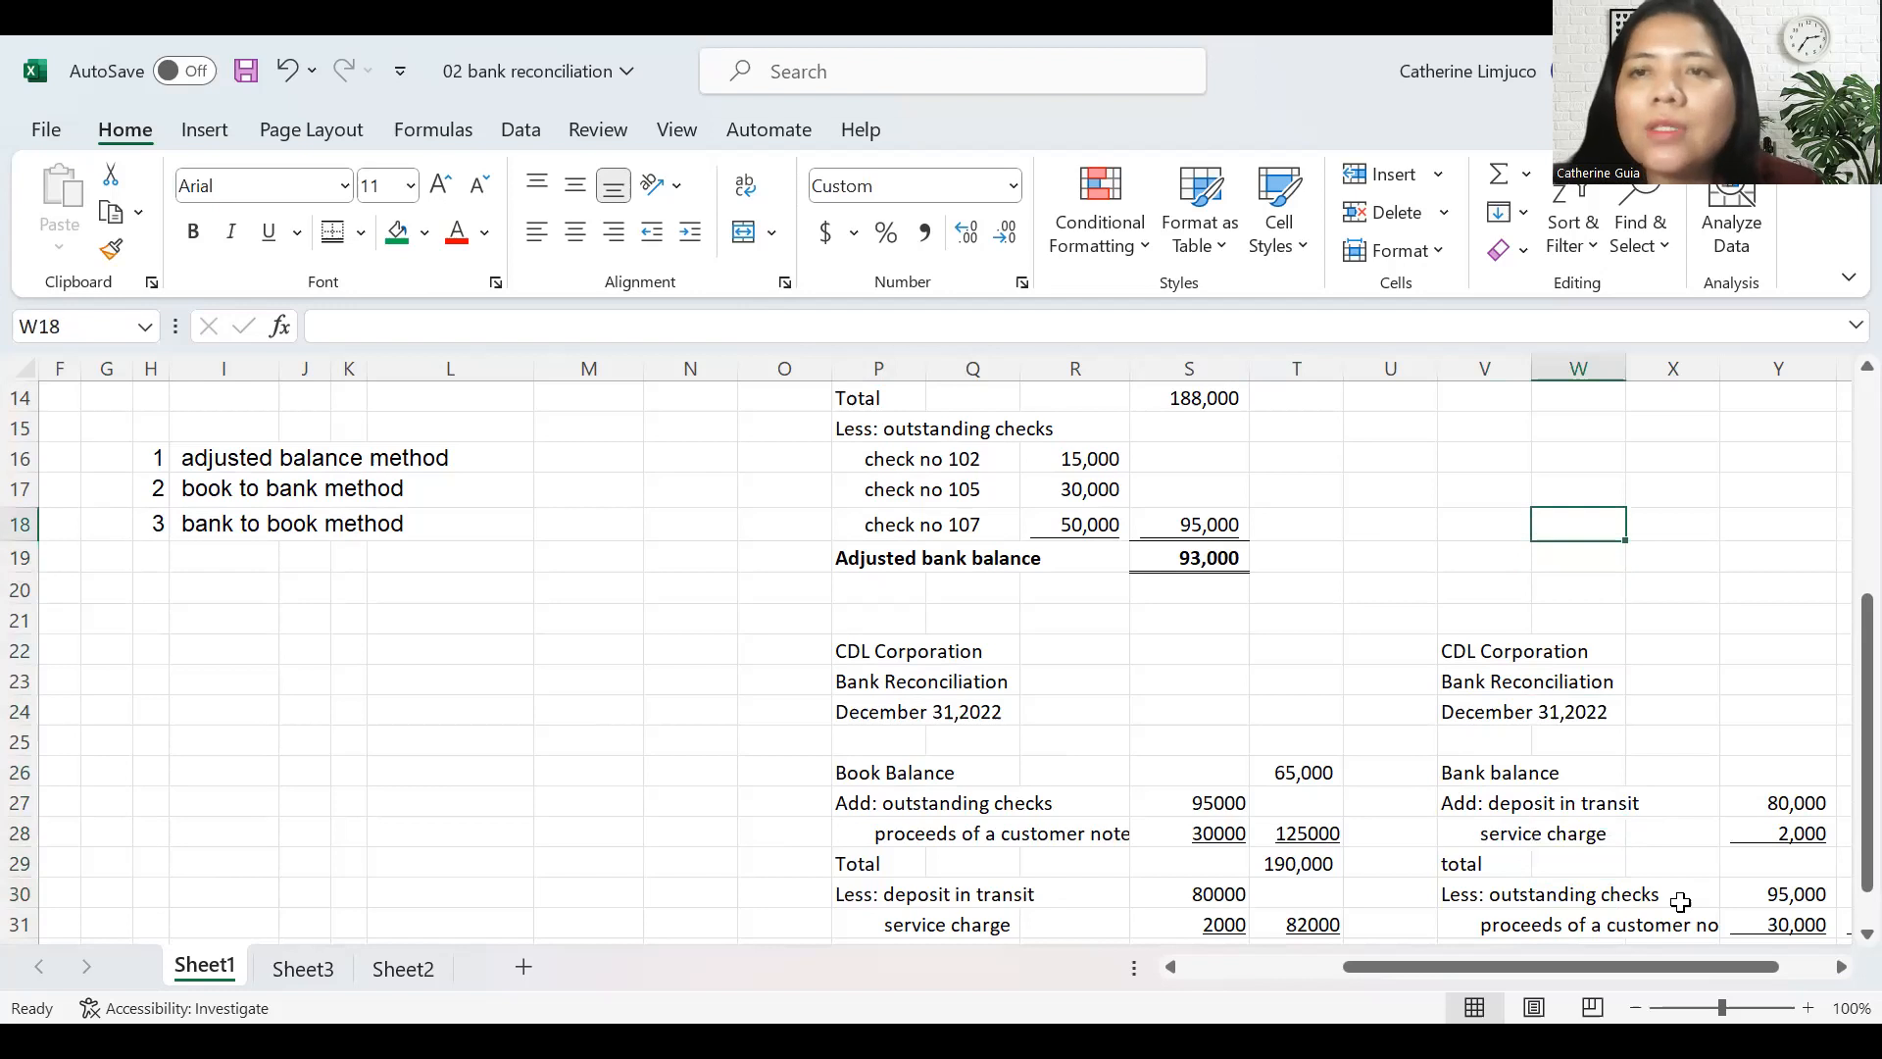
pyautogui.press('Left')
pyautogui.press('Left')
pyautogui.press('Left')
pyautogui.press('Left')
pyautogui.press('Left')
pyautogui.press('Up')
pyautogui.press('Up')
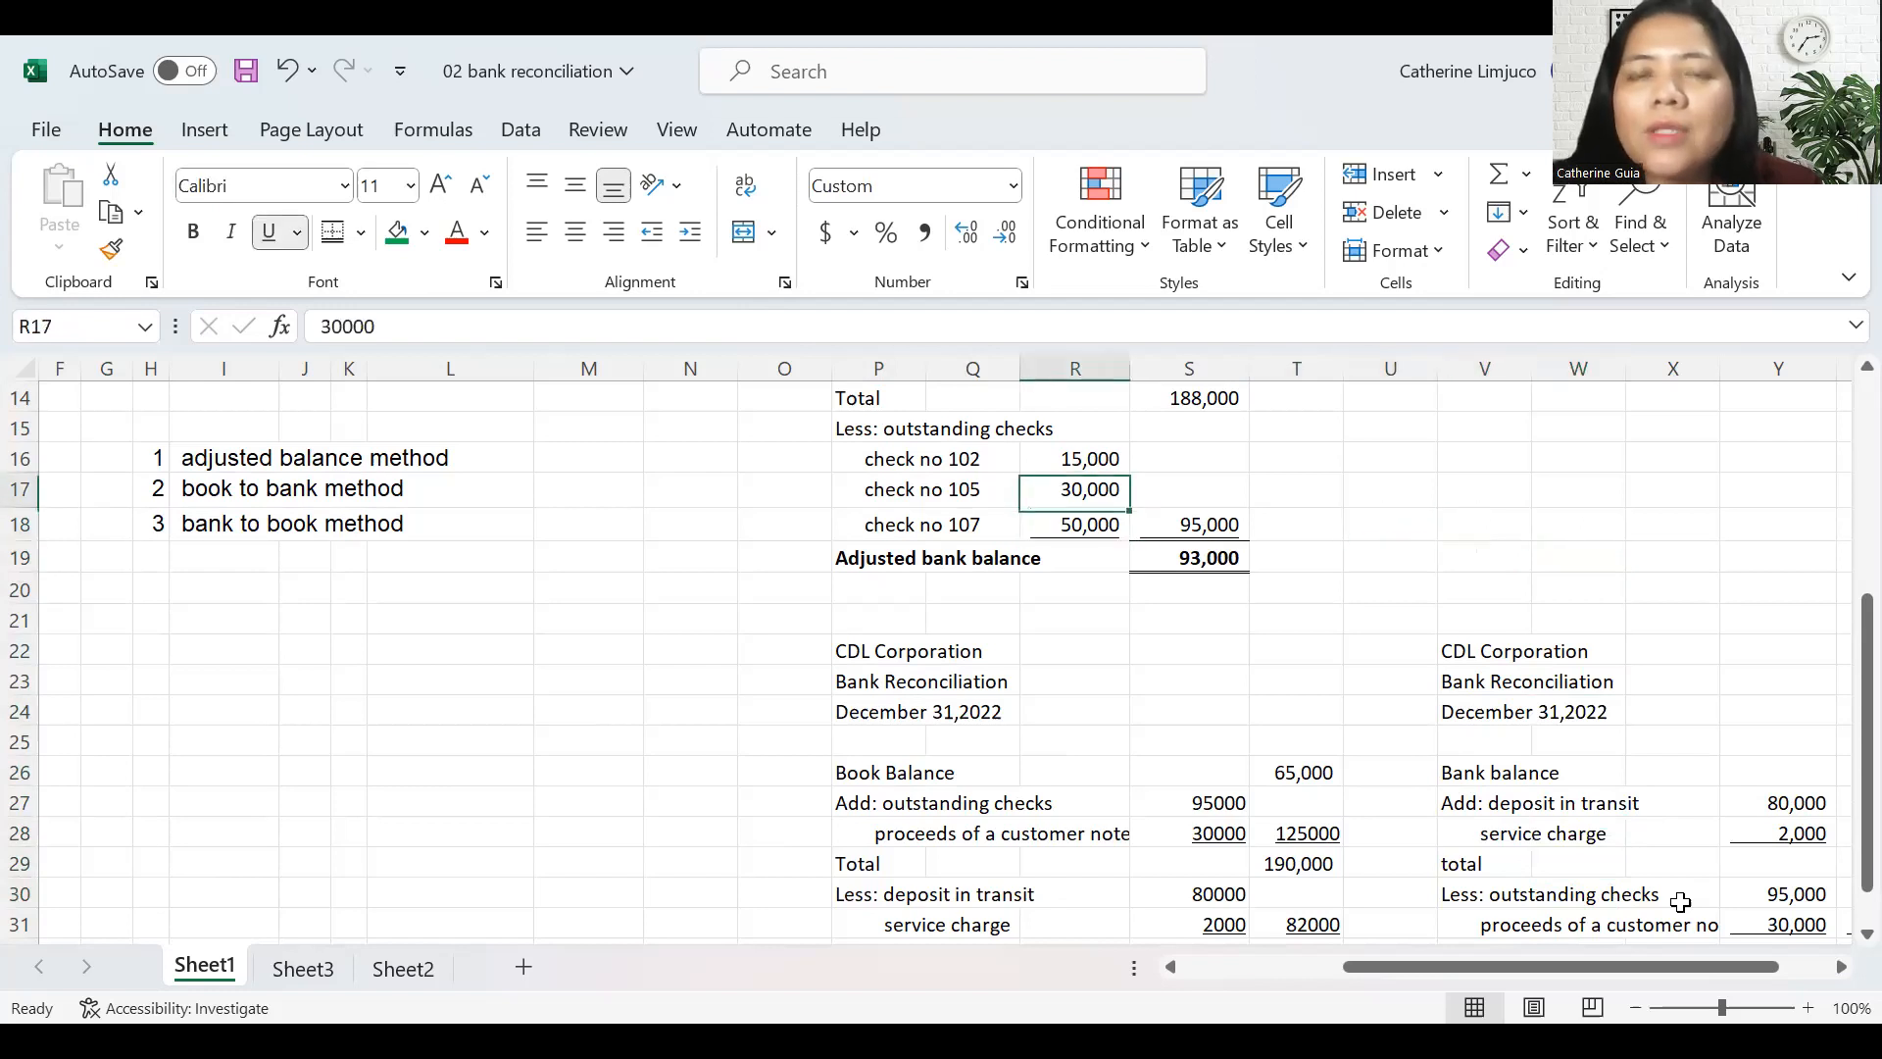
# - Return to the first row of the sheet, beside the CDL Corporation heading of the adjusted balance reconciliation
pyautogui.hotkey('ctrl', 'Up')
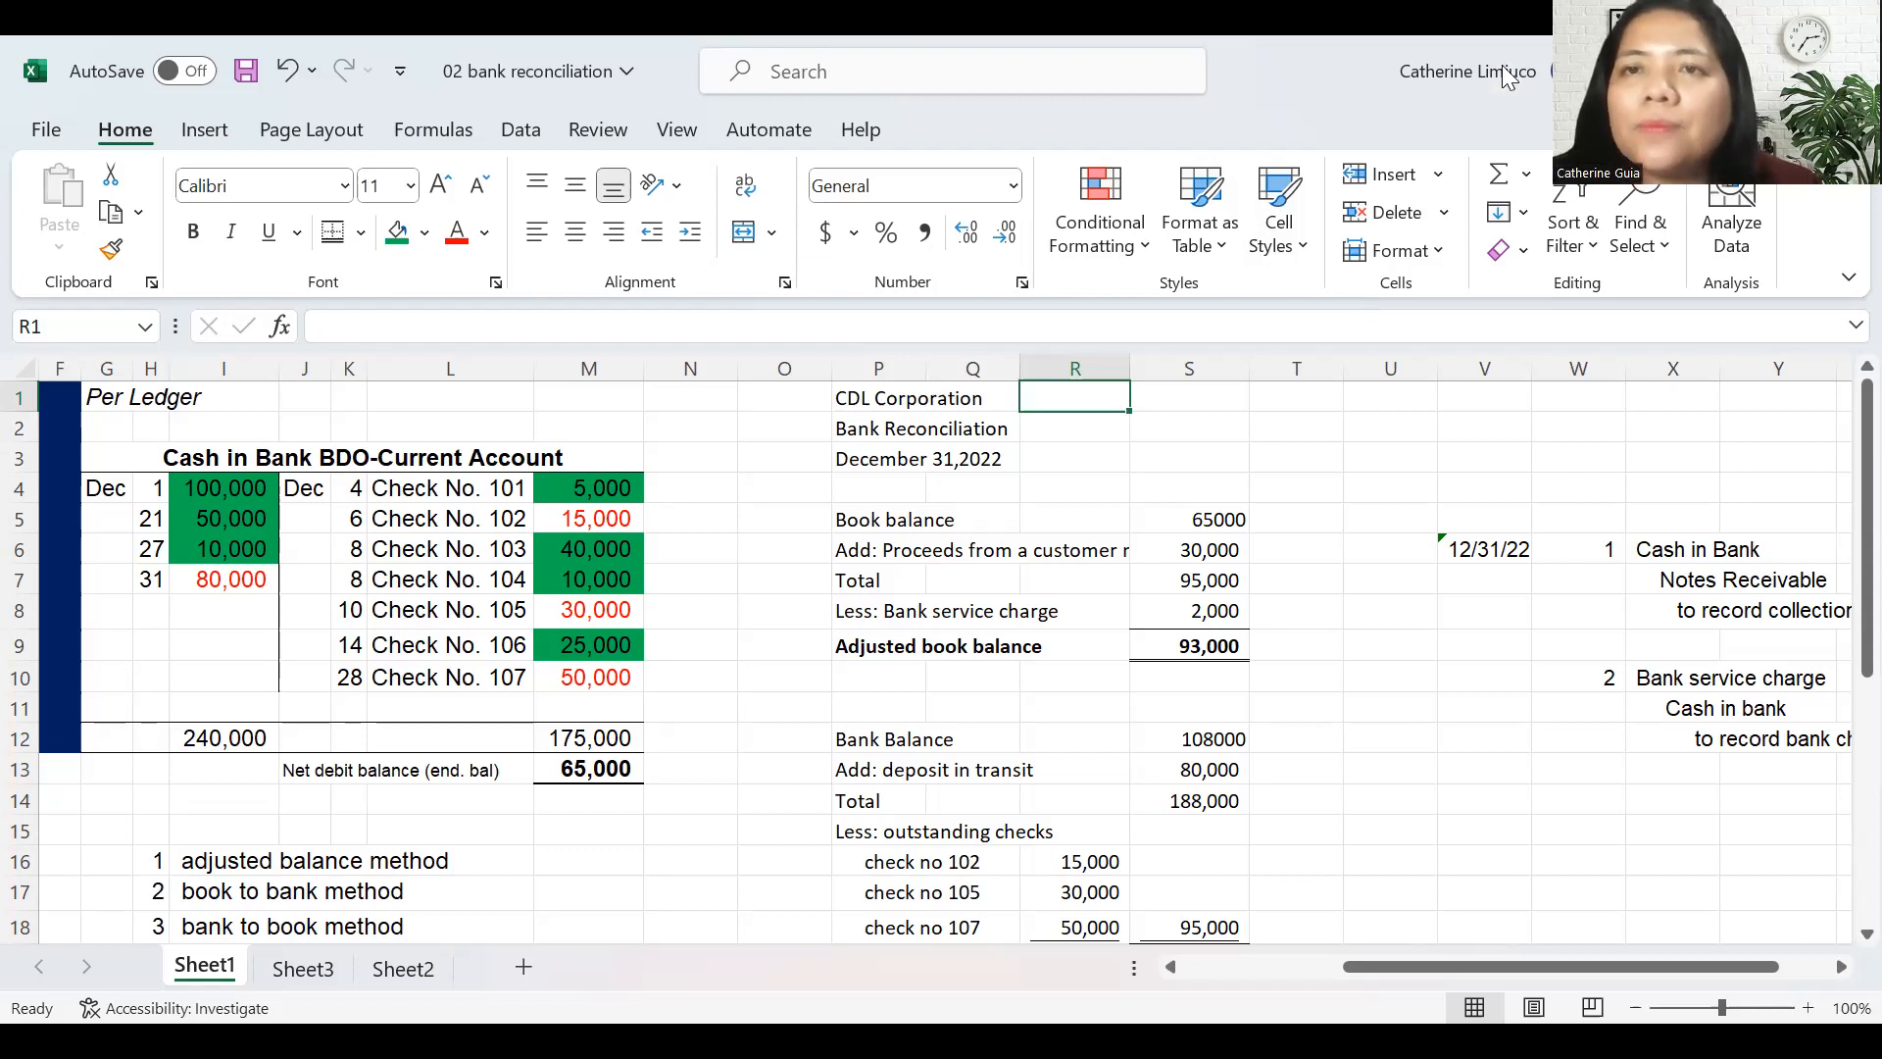
pyautogui.click(1107, 434)
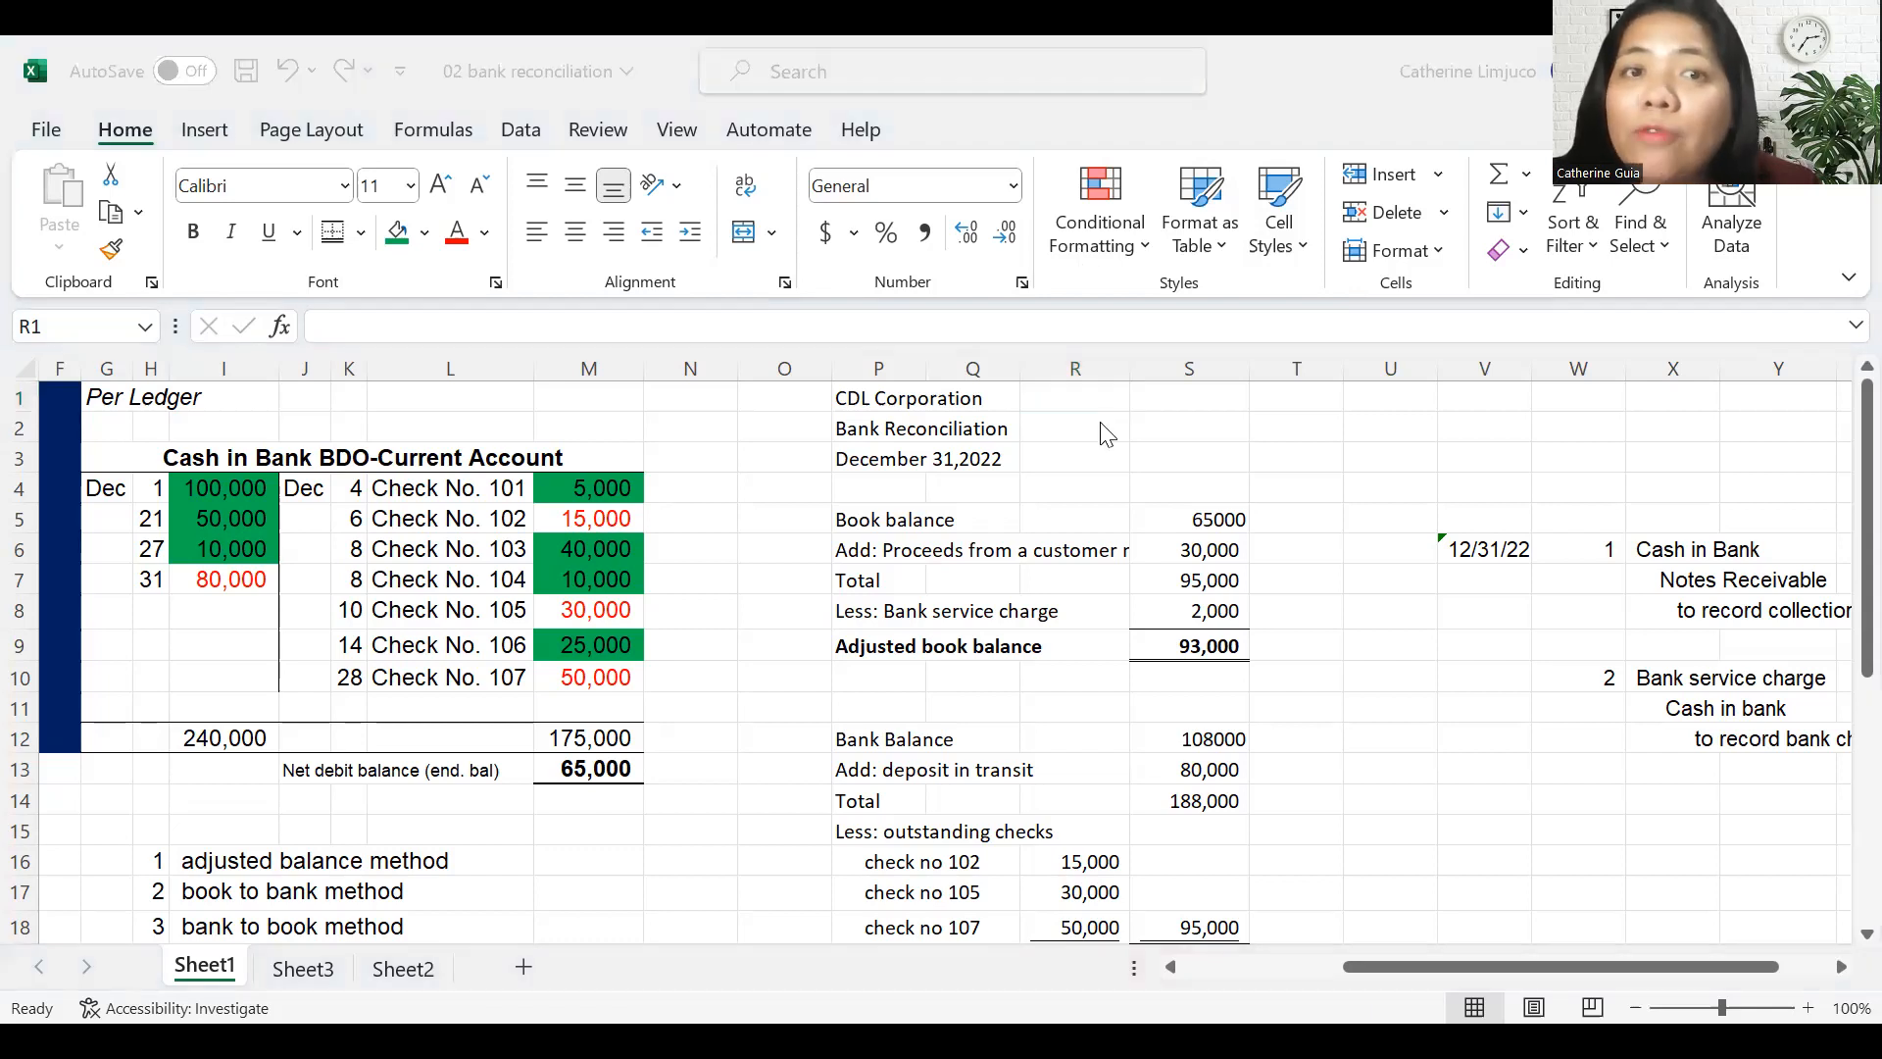
pyautogui.click(1101, 423)
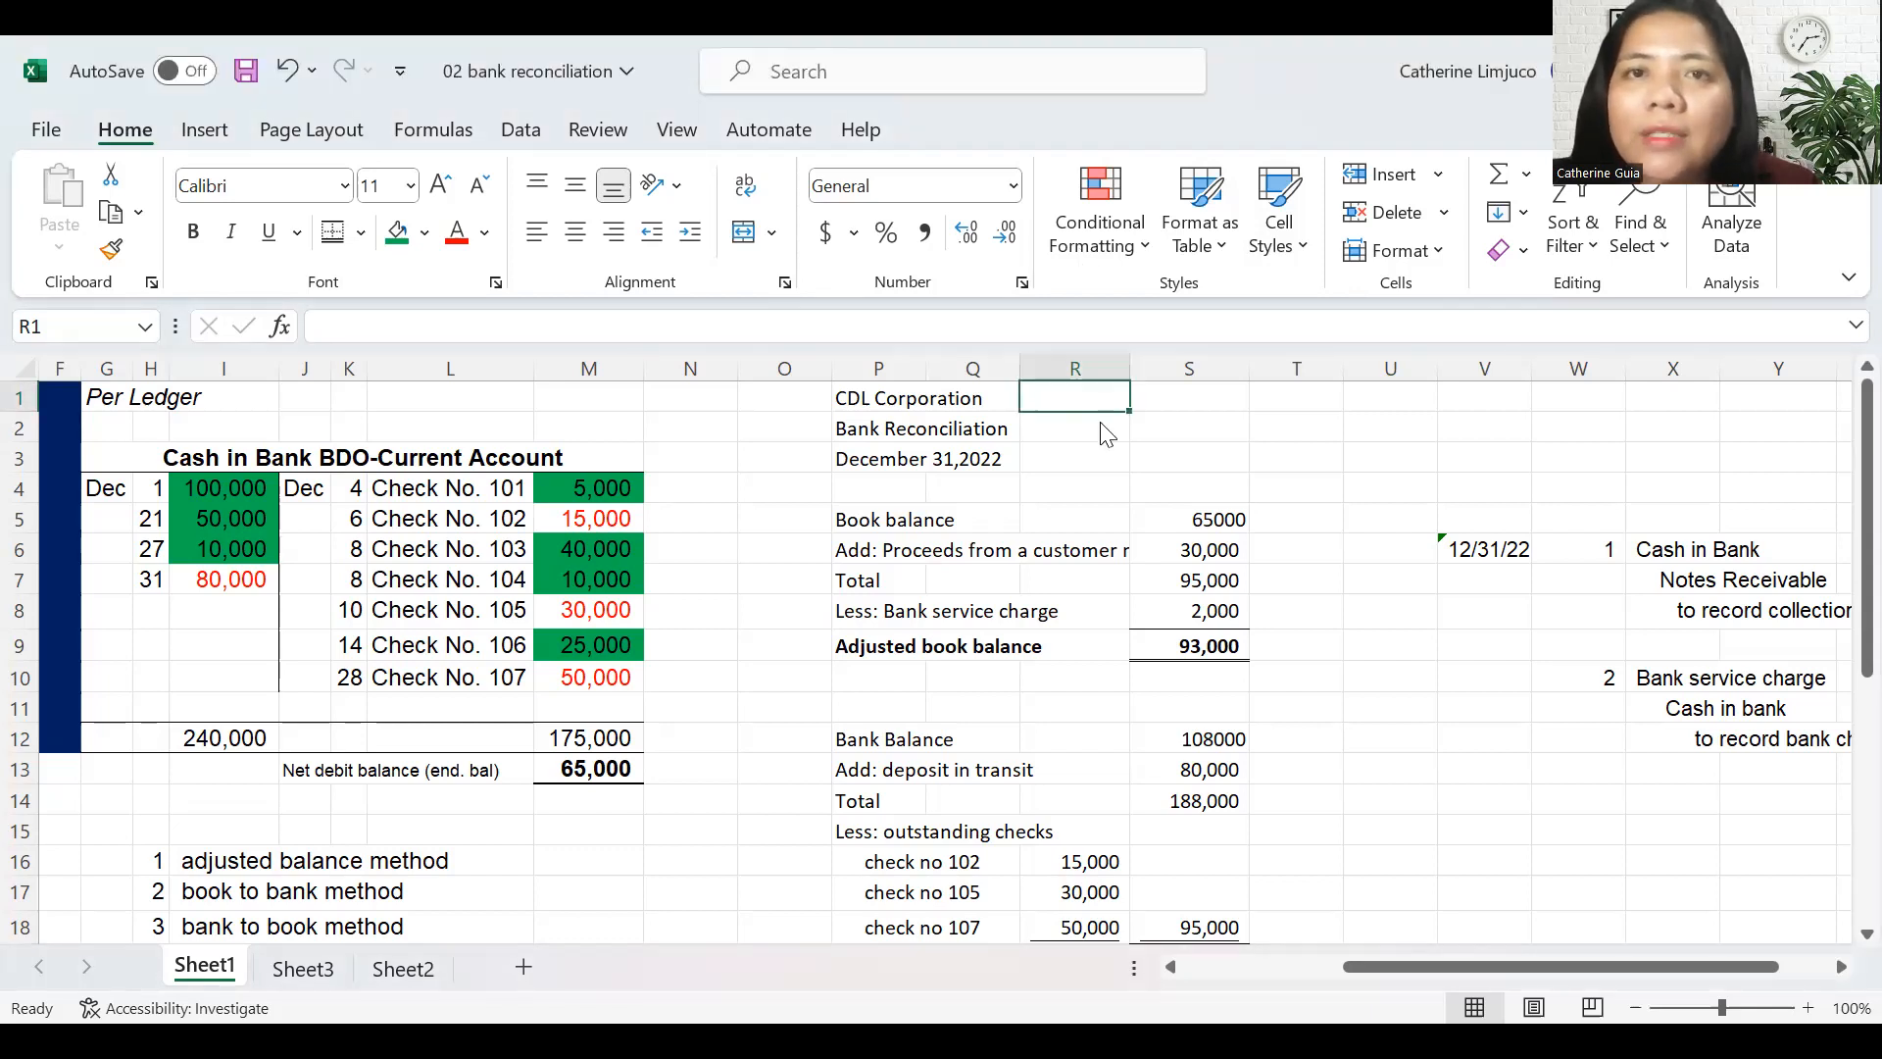